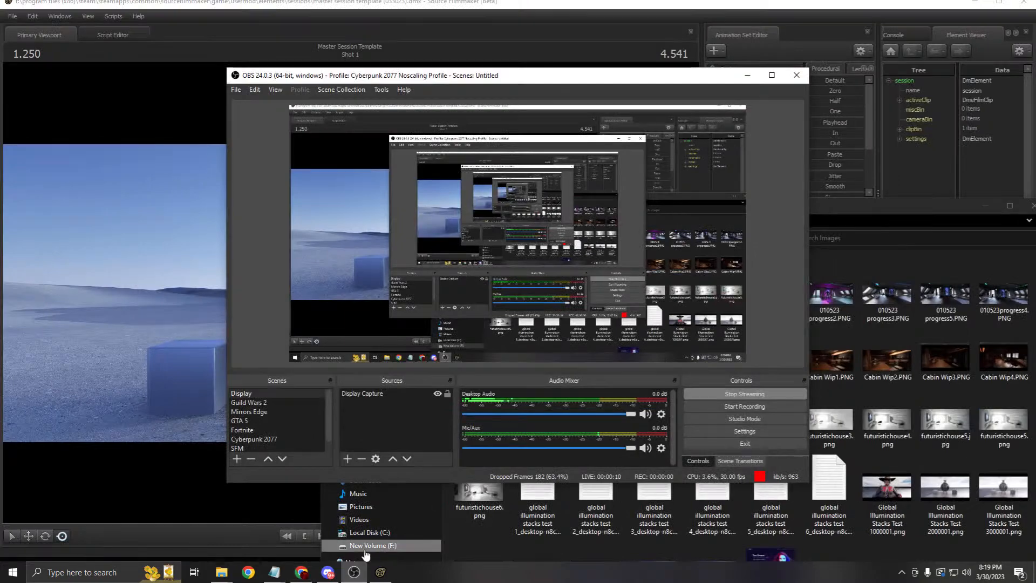
Step: Minimize the OBS recorder and File Explorer windows to uncover the SFM viewport and timeline
{"action": "left_click", "coordinate": [747, 80]}
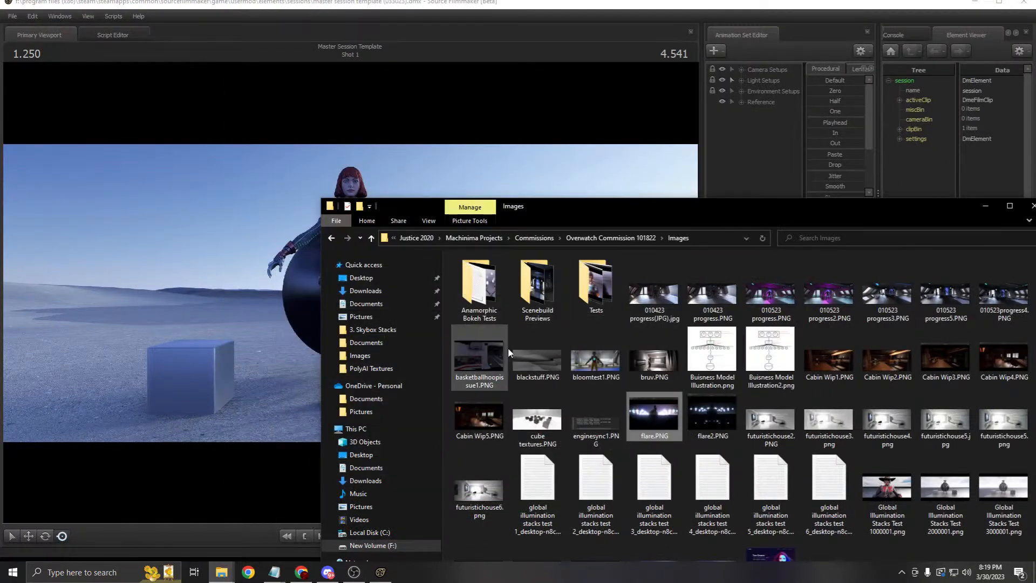
{"action": "left_click", "coordinate": [983, 208]}
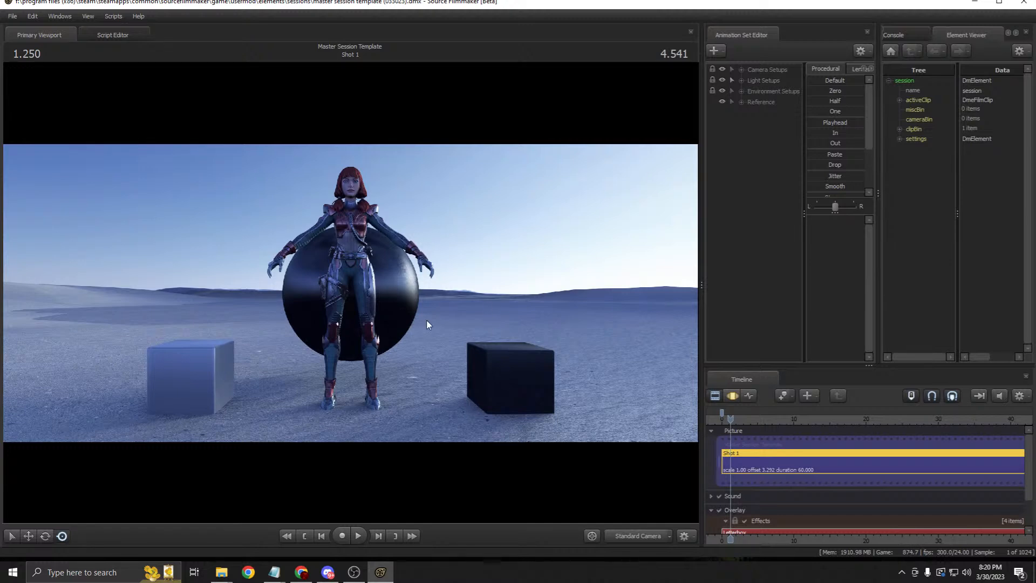
Step: Nudge the splitter right of the Primary Viewport to widen the viewport slightly
{"action": "left_click_drag", "start_coordinate": [698, 273], "coordinate": [707, 261]}
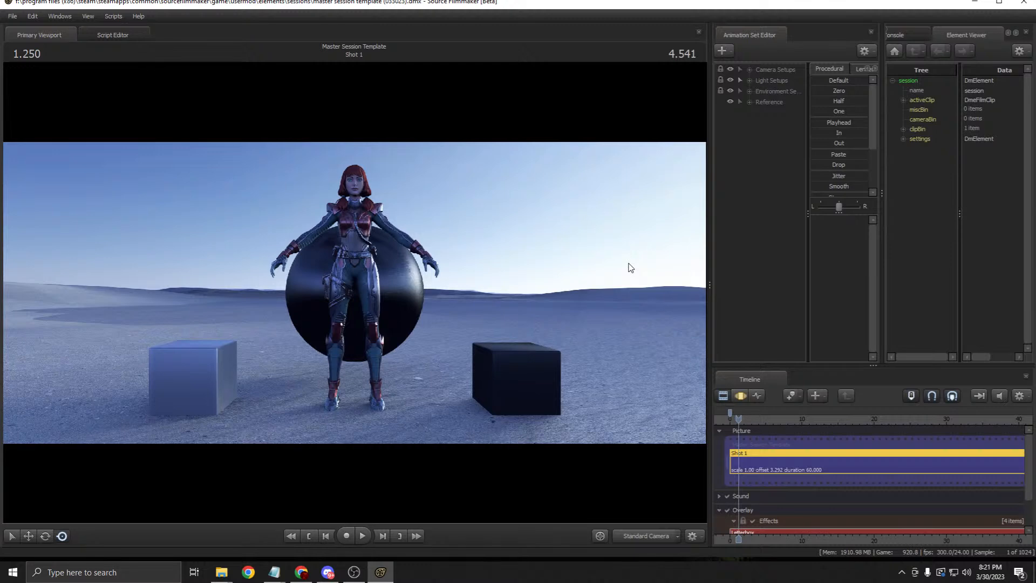
Step: Switch from the Standard Camera to the Anamorphic Camera setup, leaving Simple Terrain visible
{"action": "left_click", "coordinate": [749, 92]}
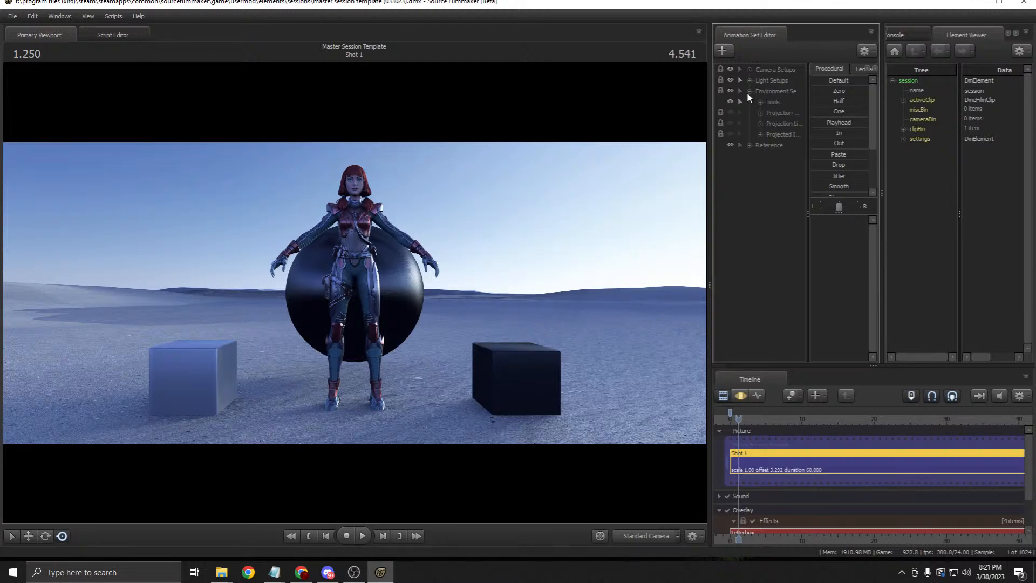
{"action": "left_click", "coordinate": [750, 80]}
{"action": "left_click", "coordinate": [750, 81]}
{"action": "left_click", "coordinate": [750, 71]}
{"action": "left_click", "coordinate": [729, 91]}
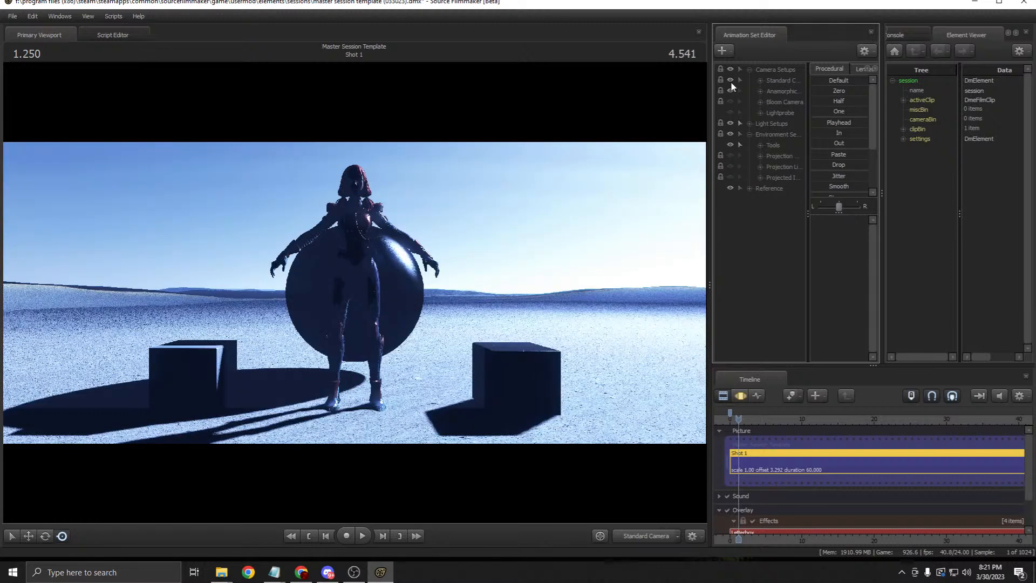
{"action": "left_click", "coordinate": [731, 81]}
{"action": "left_click", "coordinate": [749, 188]}
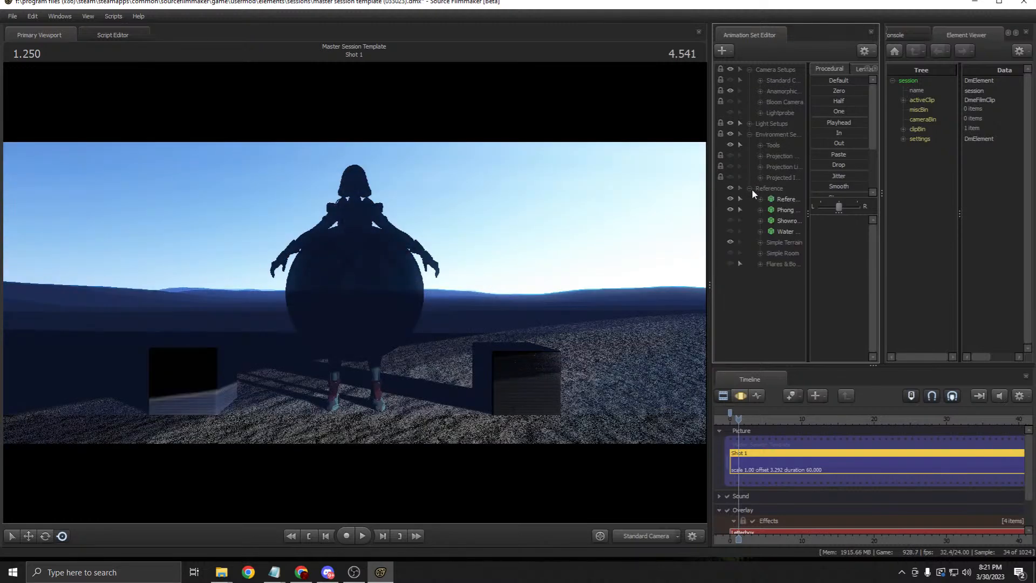
{"action": "left_click", "coordinate": [730, 241]}
{"action": "left_click", "coordinate": [730, 242]}
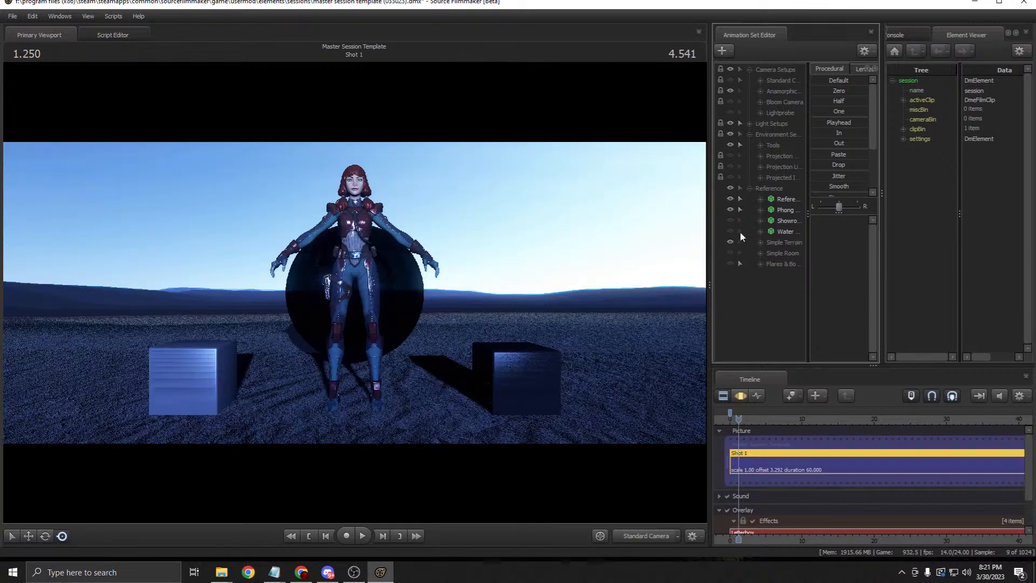
Step: Hide the Skybox and Global Fog lights and turn on the Flares & Bokeh Test lights
{"action": "left_click", "coordinate": [749, 123]}
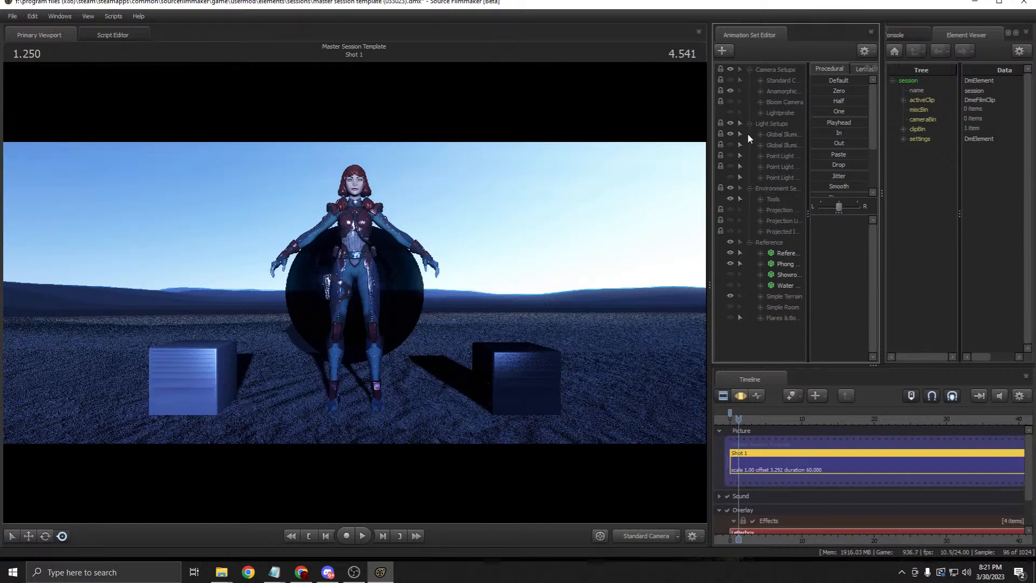
{"action": "left_click", "coordinate": [761, 134]}
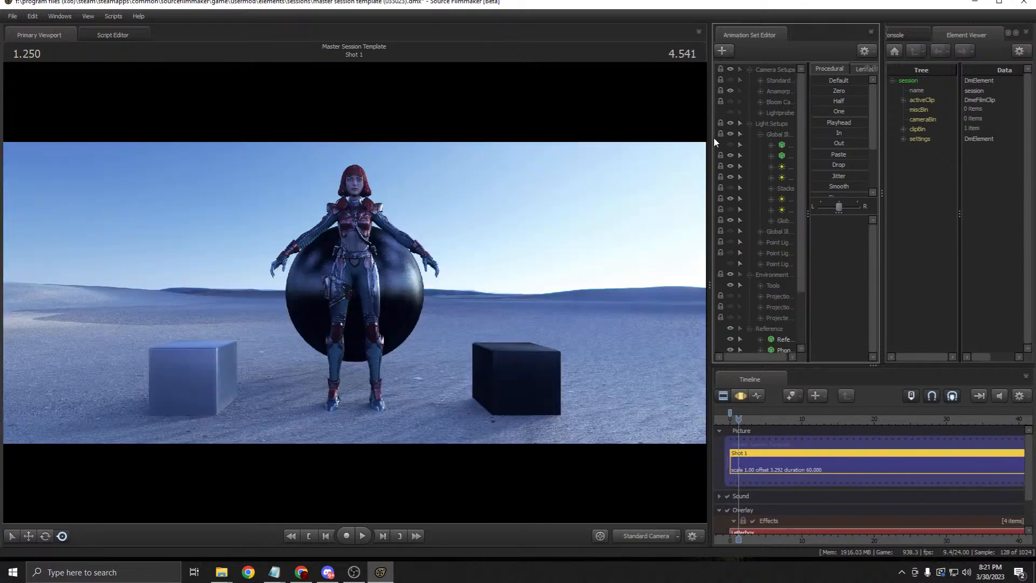
{"action": "left_click_drag", "start_coordinate": [711, 140], "coordinate": [620, 140]}
{"action": "left_click", "coordinate": [641, 155]}
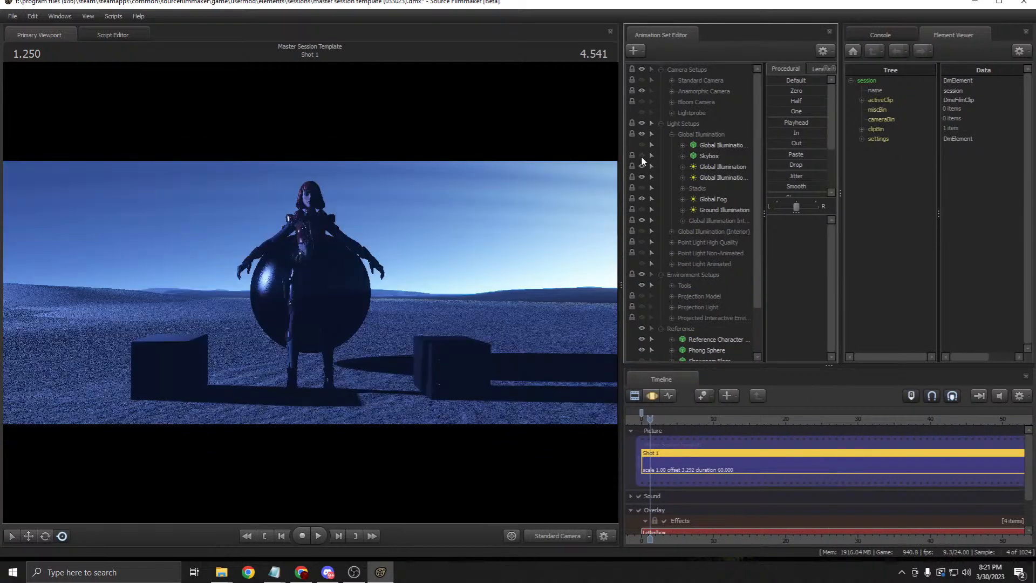
{"action": "left_click", "coordinate": [642, 199]}
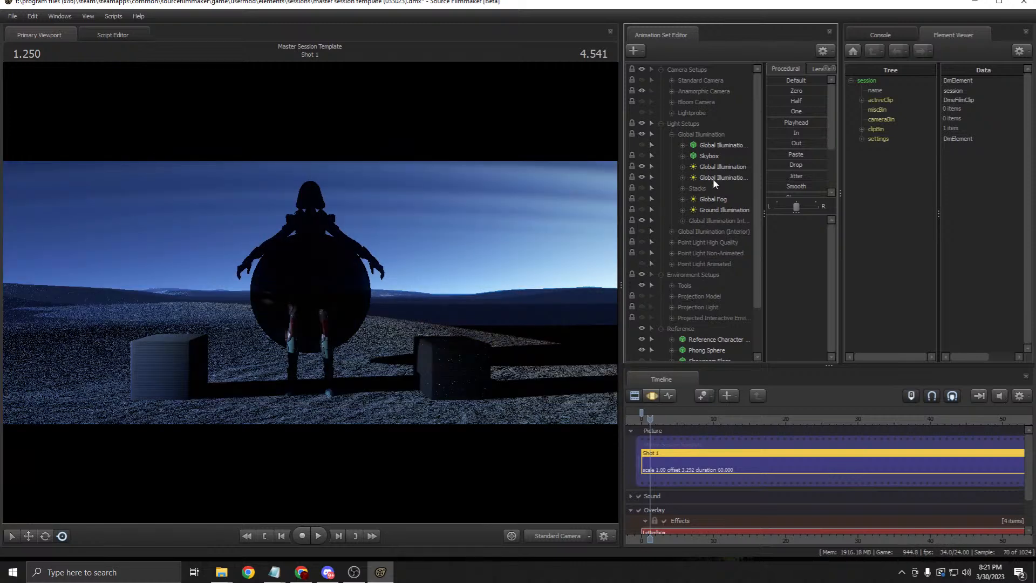
{"action": "scroll", "coordinate": [673, 125], "scroll_direction": "down", "scroll_amount": 2}
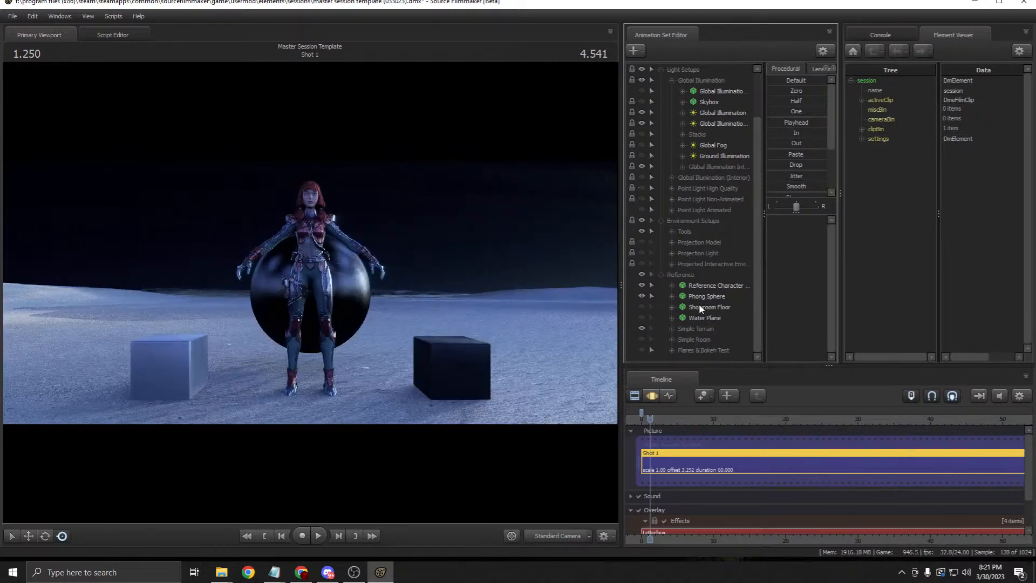
{"action": "left_click", "coordinate": [642, 348]}
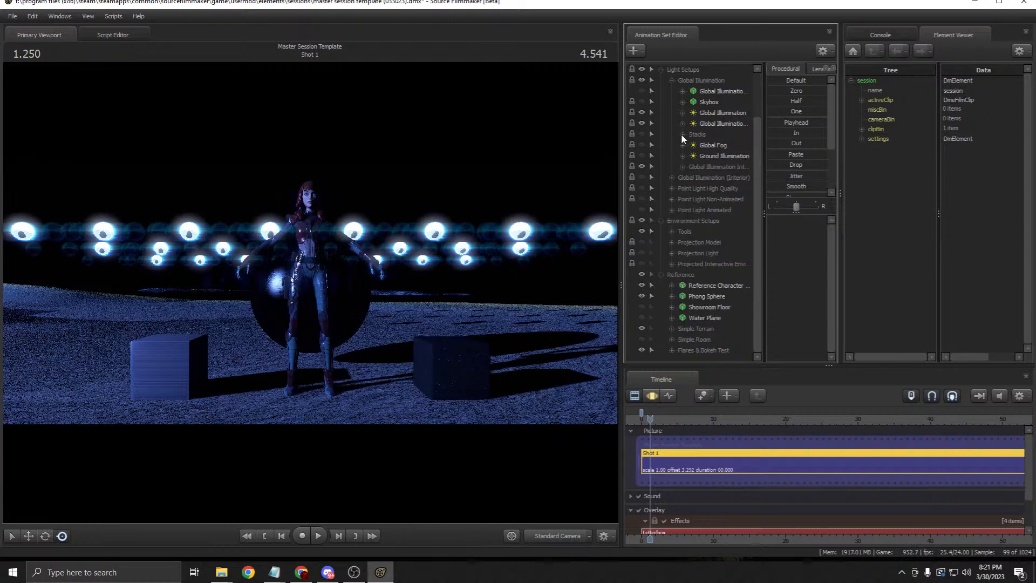
Step: Enable the Anamorphic Camera's Chromatic Flares and White Bloom effects
{"action": "left_click", "coordinate": [660, 69]}
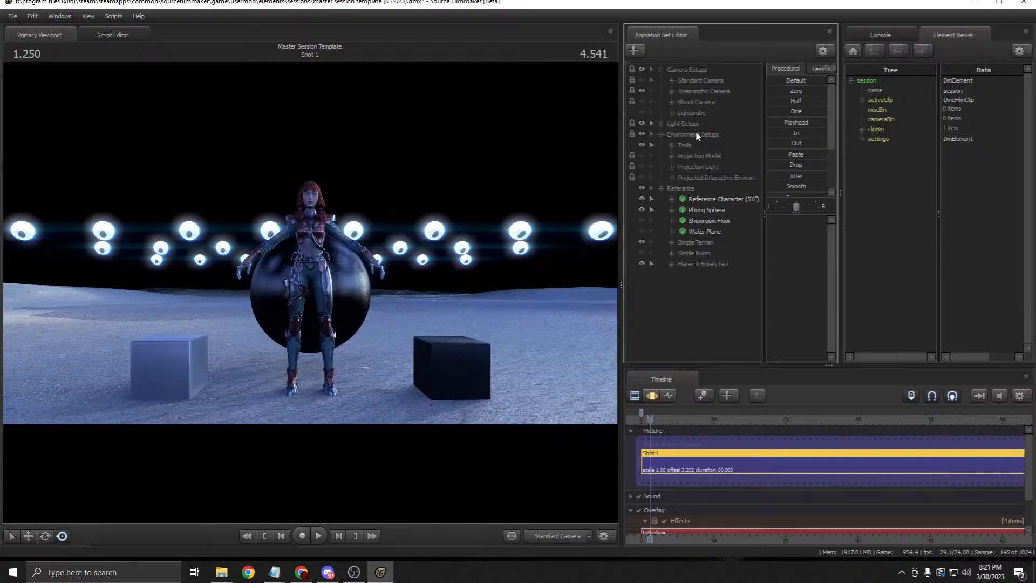
{"action": "left_click", "coordinate": [672, 92]}
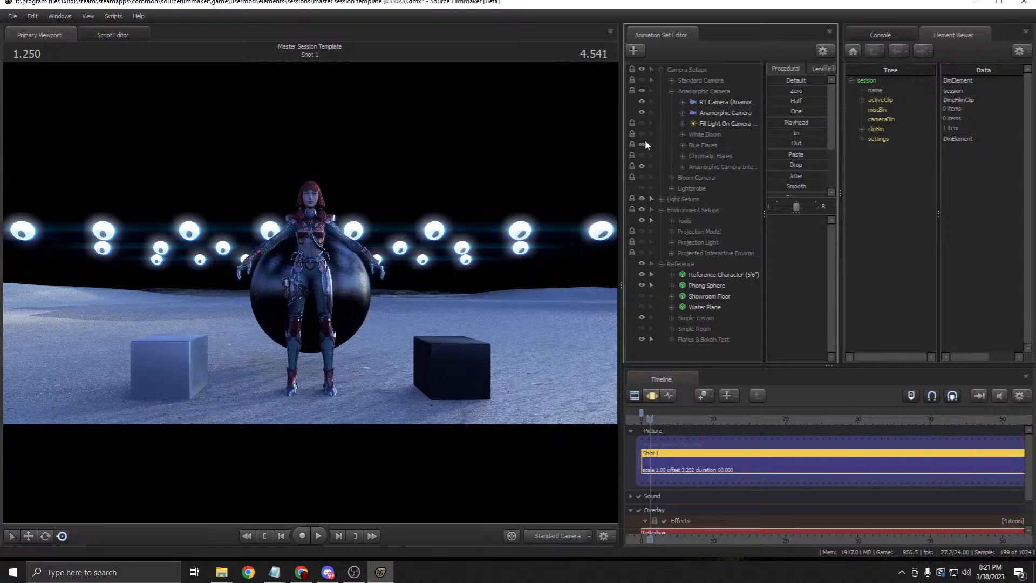
{"action": "left_click", "coordinate": [641, 155]}
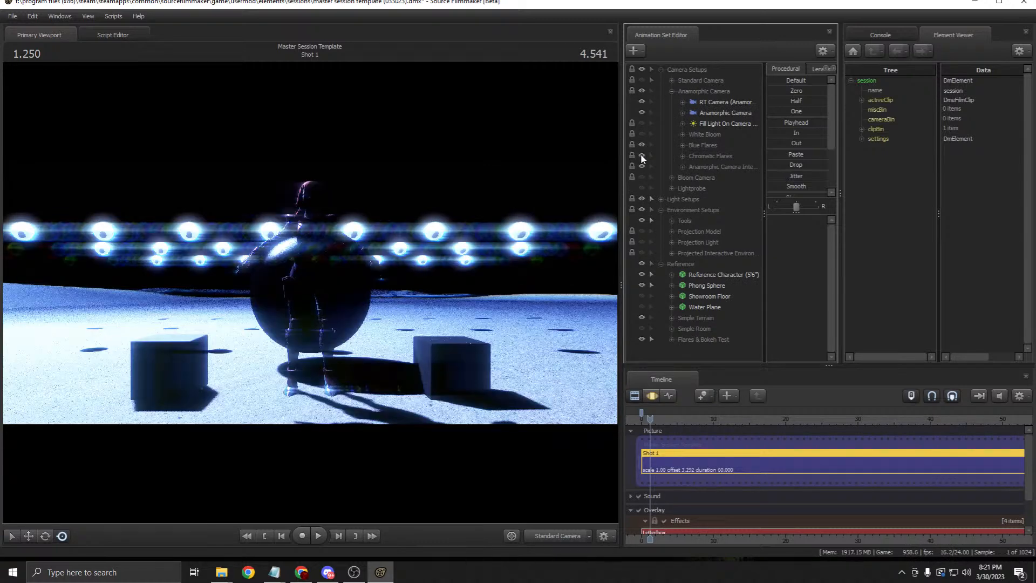
{"action": "left_click", "coordinate": [642, 135]}
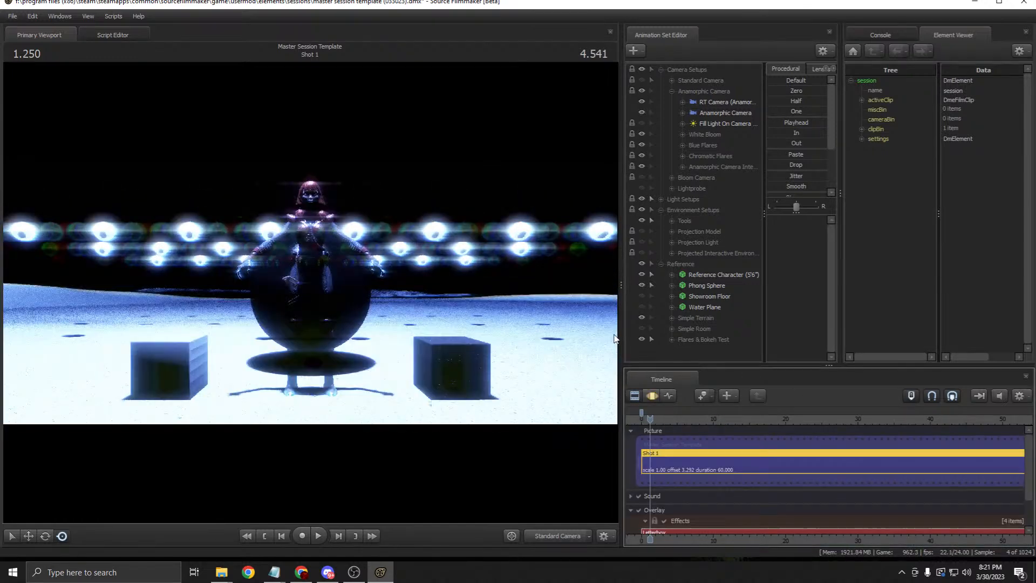
{"action": "left_click_drag", "start_coordinate": [621, 271], "coordinate": [630, 272]}
Step: Turn off Global Illumination and turn on the Global Fog light and the Skybox
{"action": "left_click", "coordinate": [681, 220]}
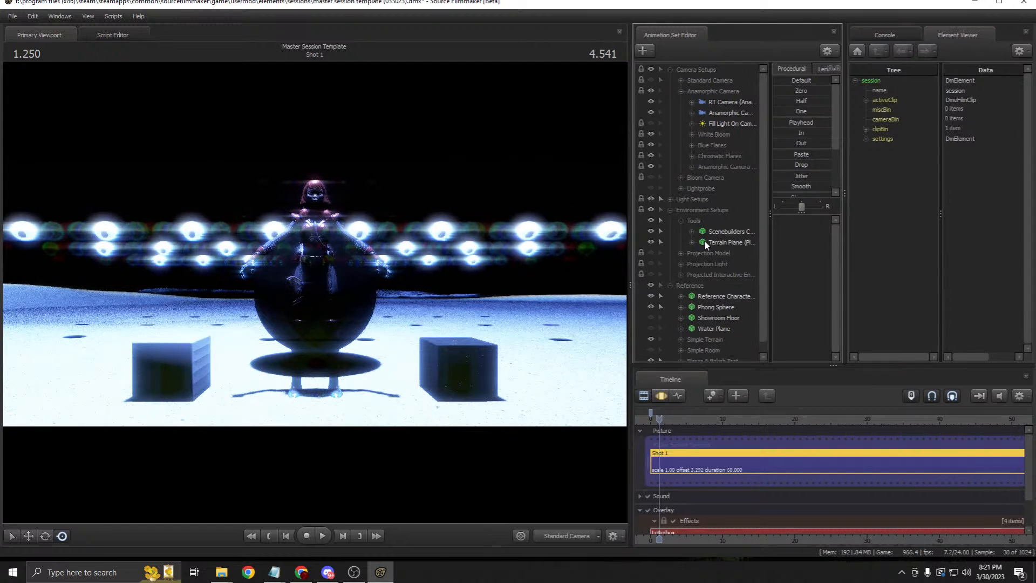
{"action": "left_click", "coordinate": [670, 210]}
{"action": "left_click", "coordinate": [670, 199]}
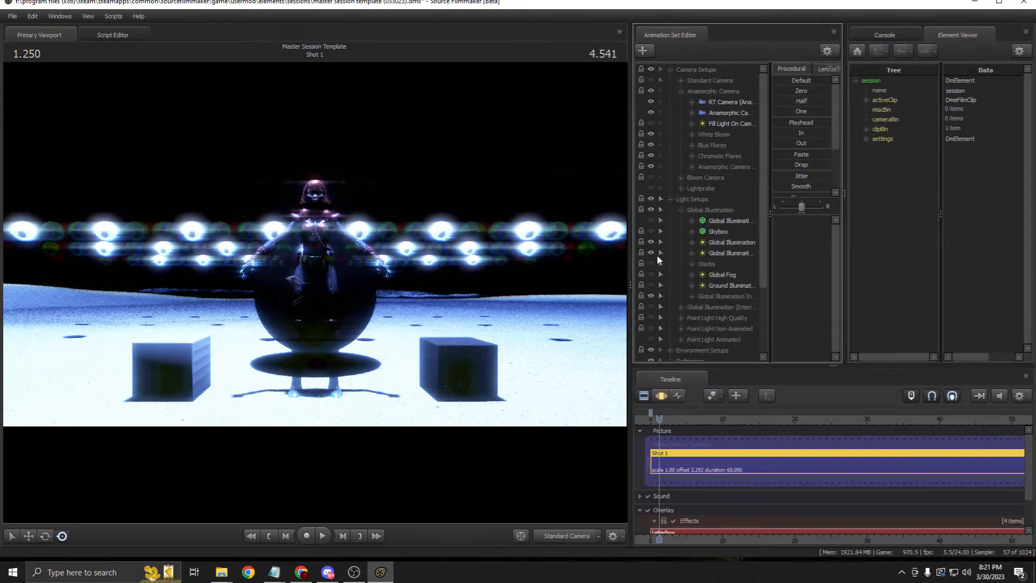
{"action": "left_click", "coordinate": [650, 242]}
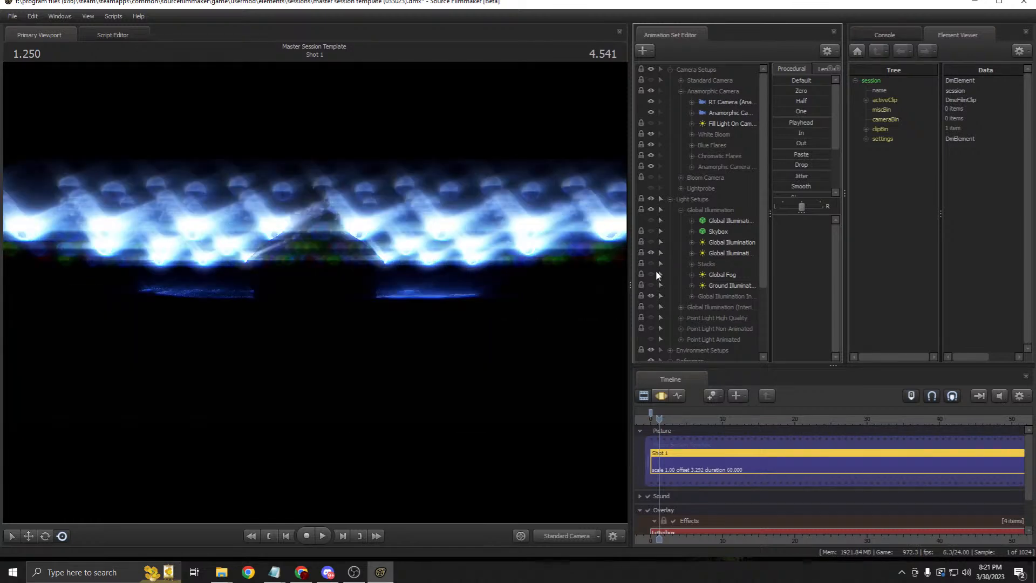
{"action": "left_click", "coordinate": [651, 274]}
{"action": "left_click", "coordinate": [651, 231]}
{"action": "left_click", "coordinate": [644, 396]}
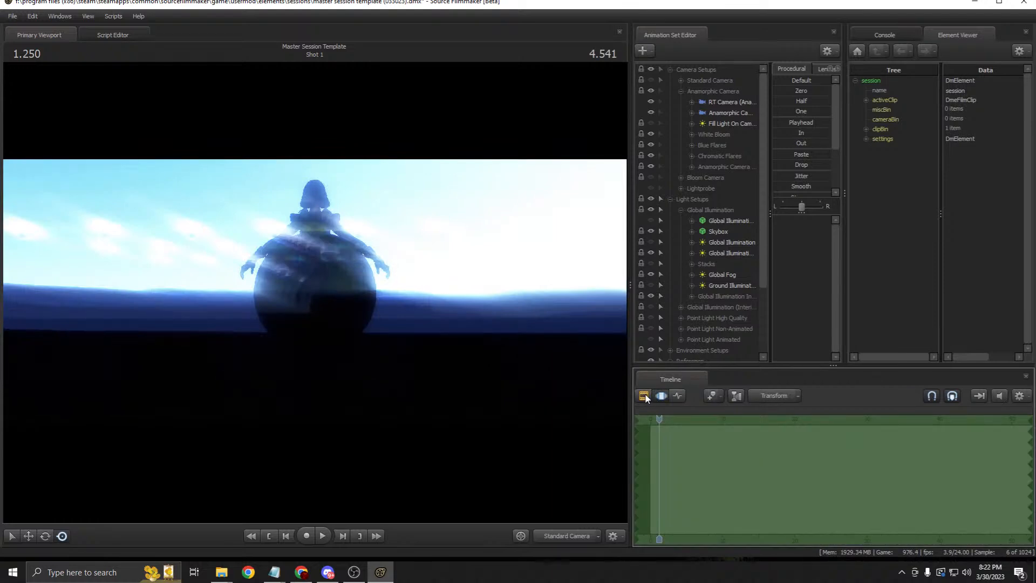
Step: Set the Skybox's ink2_skybox base texture to 'night' in the Element Viewer
{"action": "left_click", "coordinate": [717, 232]}
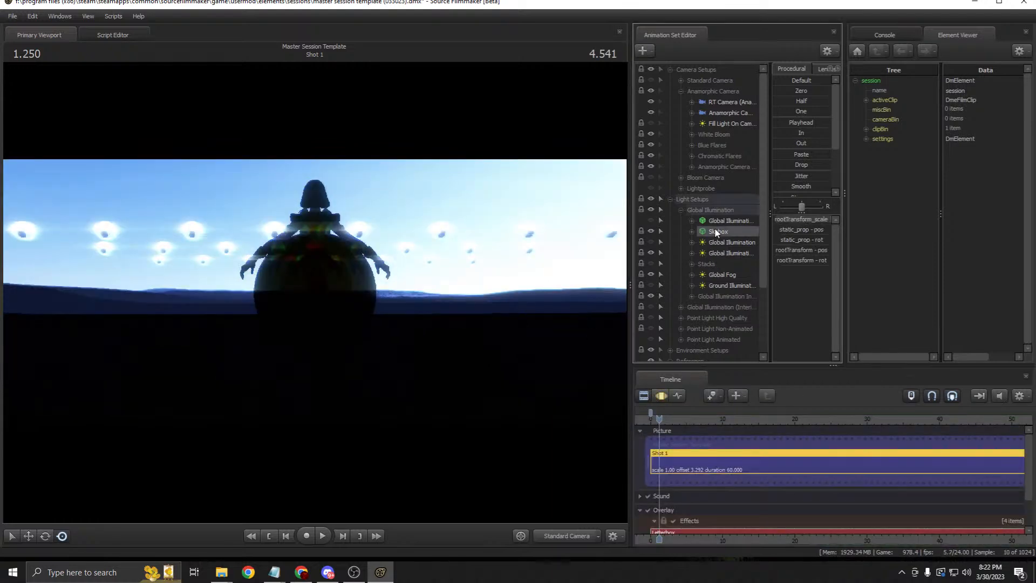
{"action": "right_click", "coordinate": [717, 232]}
{"action": "mouse_move", "coordinate": [794, 286]}
{"action": "left_click", "coordinate": [849, 290]}
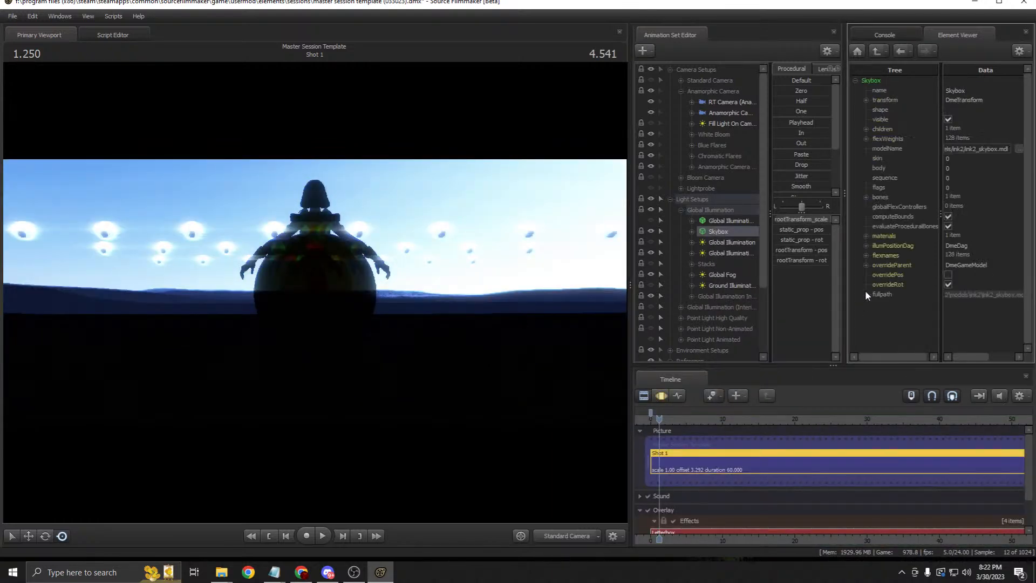
{"action": "left_click", "coordinate": [866, 236]}
{"action": "left_click", "coordinate": [877, 246]}
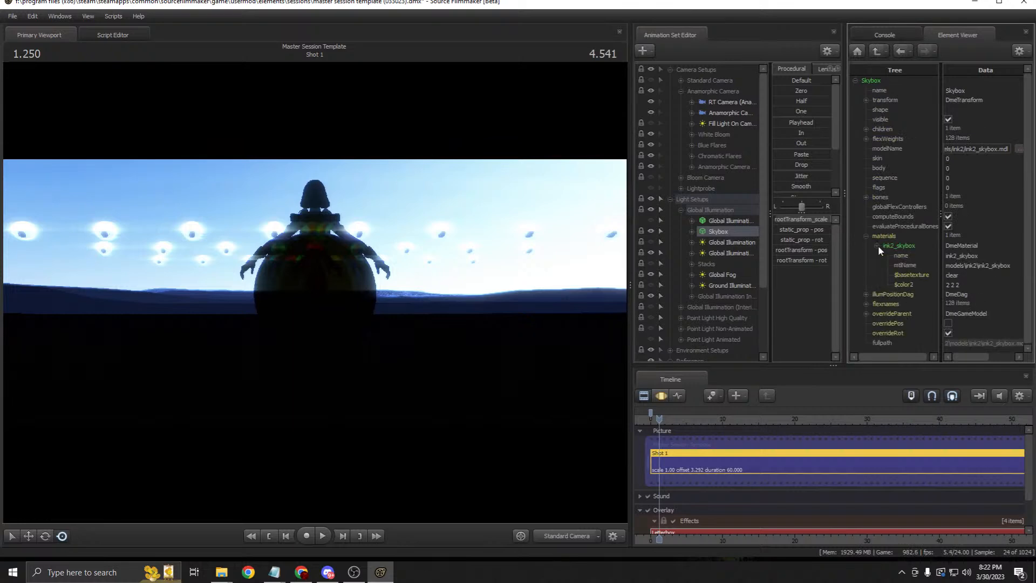
{"action": "left_click", "coordinate": [932, 274]}
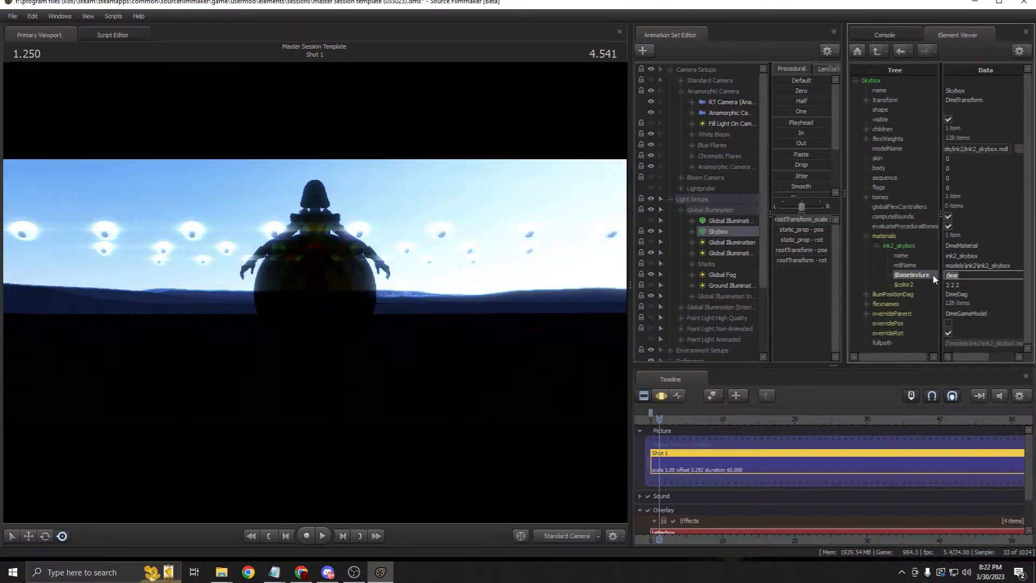
{"action": "type", "text": "night"}
{"action": "key", "text": "Return"}
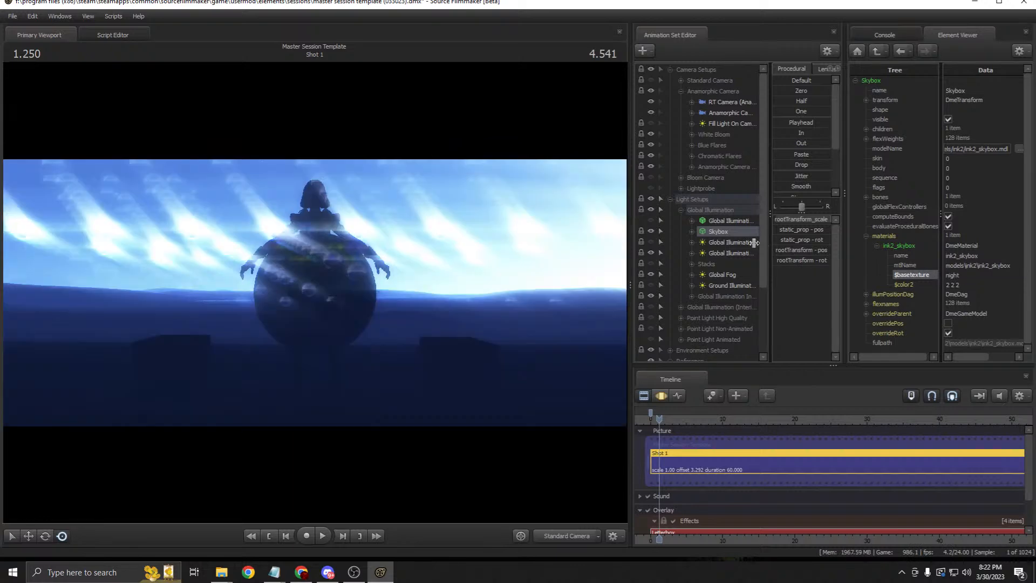
Step: Set the Global Fog light's texture to night_f in the Element Viewer
{"action": "right_click", "coordinate": [719, 243]}
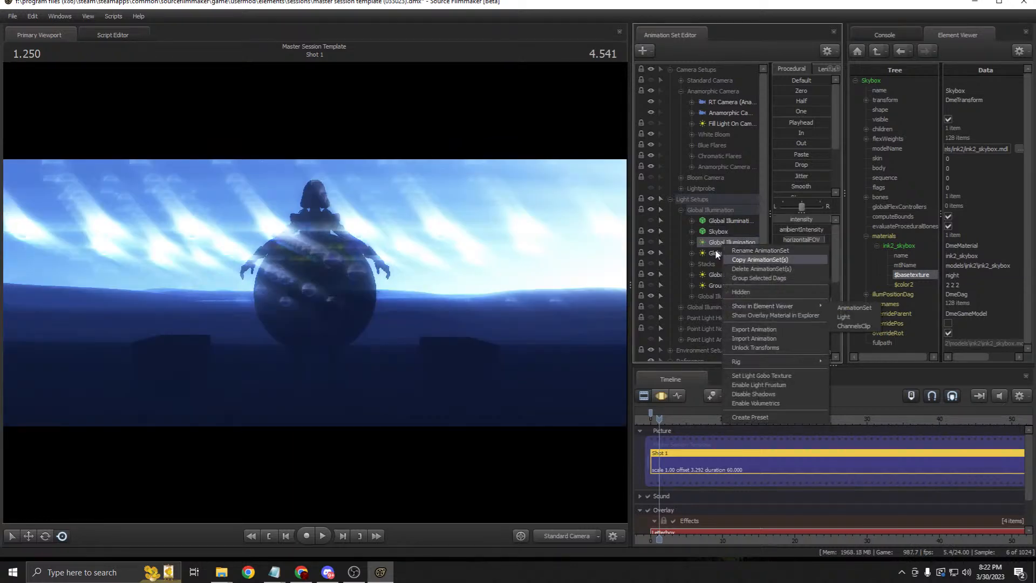
{"action": "left_click", "coordinate": [717, 276]}
{"action": "right_click", "coordinate": [717, 279]}
{"action": "mouse_move", "coordinate": [812, 338]}
{"action": "left_click", "coordinate": [852, 343]}
{"action": "left_click", "coordinate": [959, 235]}
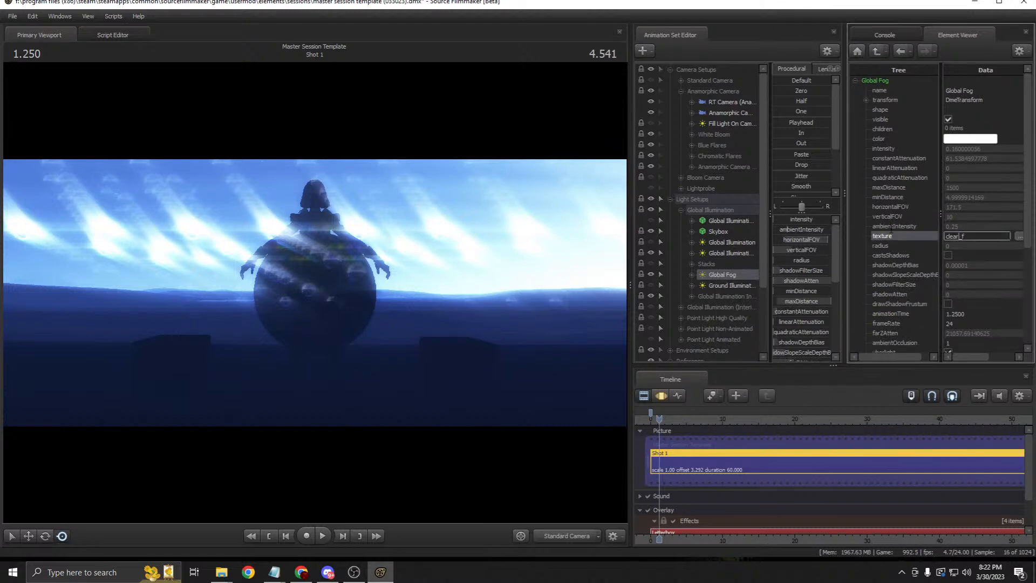
{"action": "type", "text": "night"}
{"action": "key", "text": "Return"}
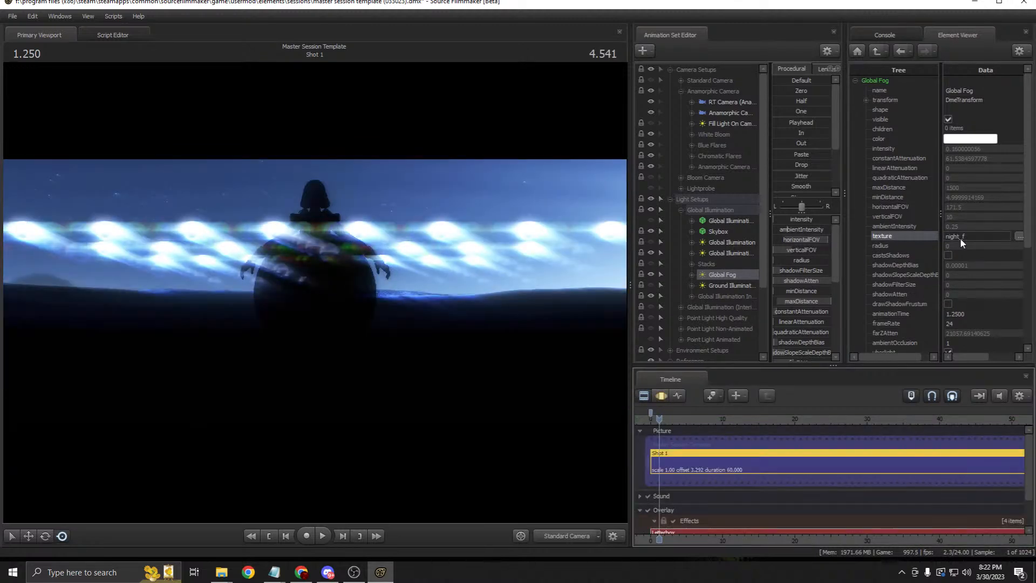
Step: Show Global Fog's full properties in the Element Viewer and return the timeline to Clip Editor
{"action": "right_click", "coordinate": [736, 276]}
{"action": "mouse_move", "coordinate": [834, 336]}
{"action": "left_click", "coordinate": [861, 347]}
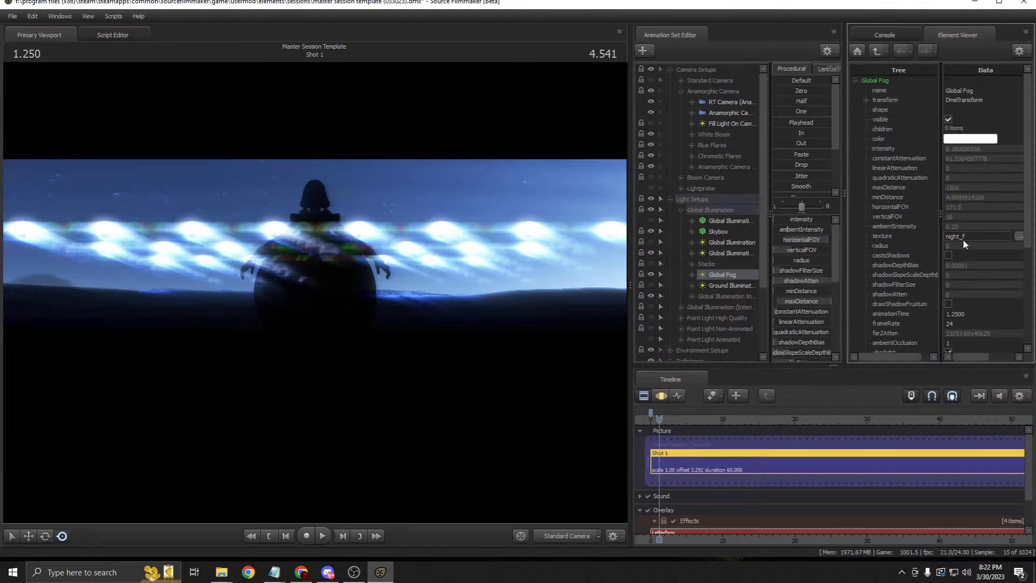
{"action": "left_click", "coordinate": [661, 395]}
{"action": "left_click", "coordinate": [649, 394]}
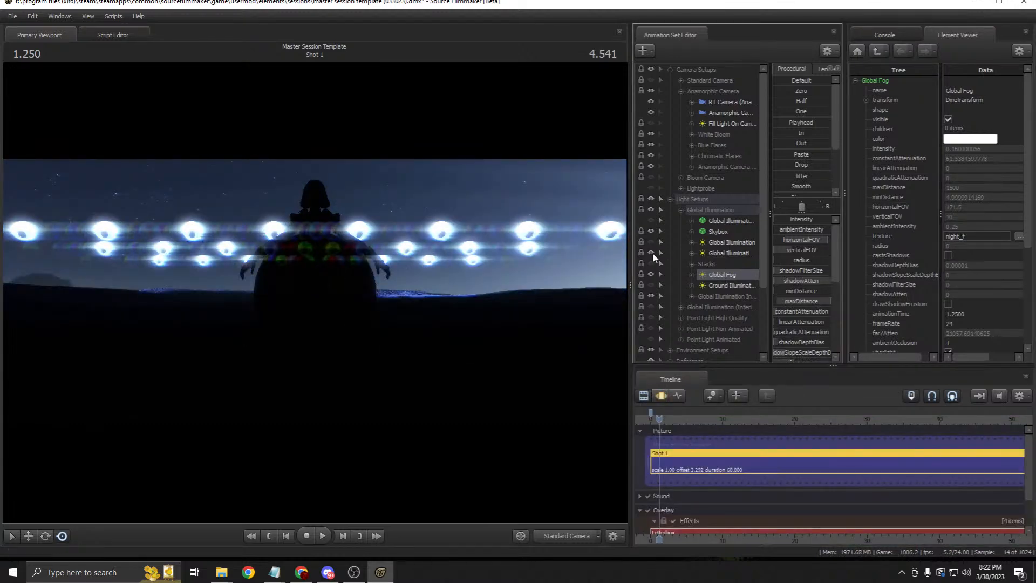
Step: Enlarge the viewport and set progressive refinement Depth Of Field samples to 256
{"action": "left_click_drag", "start_coordinate": [630, 268], "coordinate": [796, 268]}
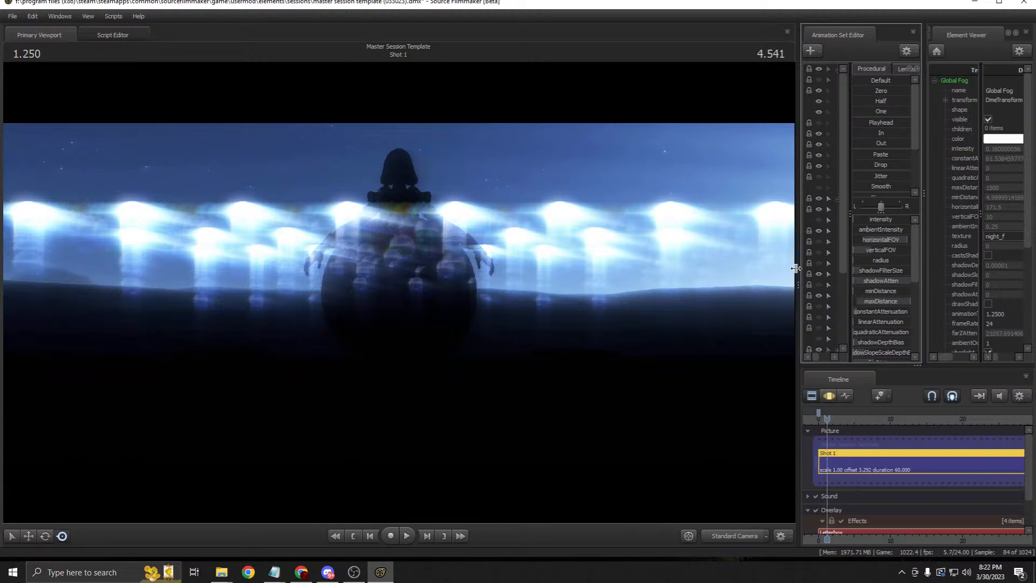
{"action": "right_click", "coordinate": [518, 331]}
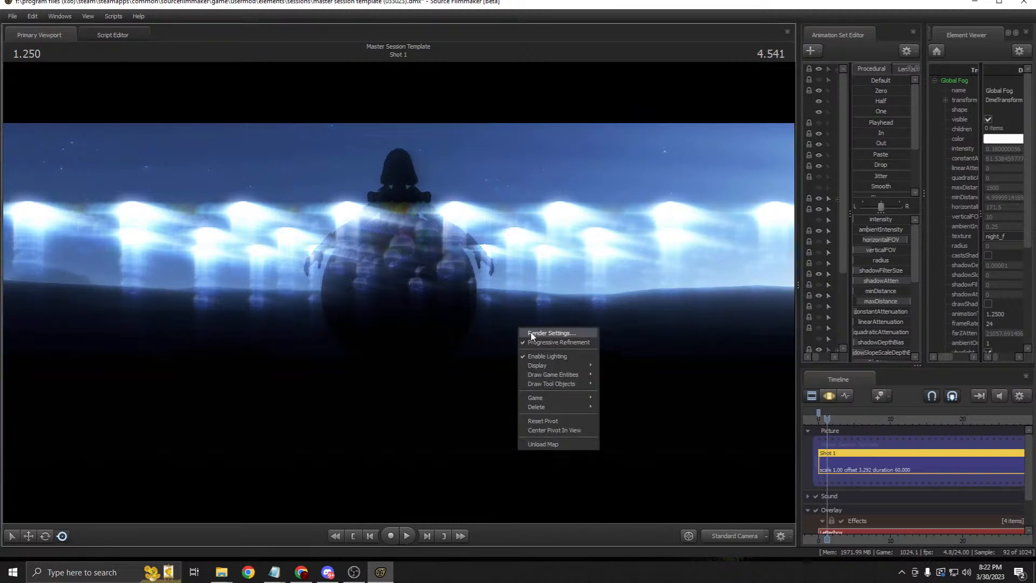
{"action": "left_click", "coordinate": [532, 330]}
{"action": "left_click", "coordinate": [569, 242]}
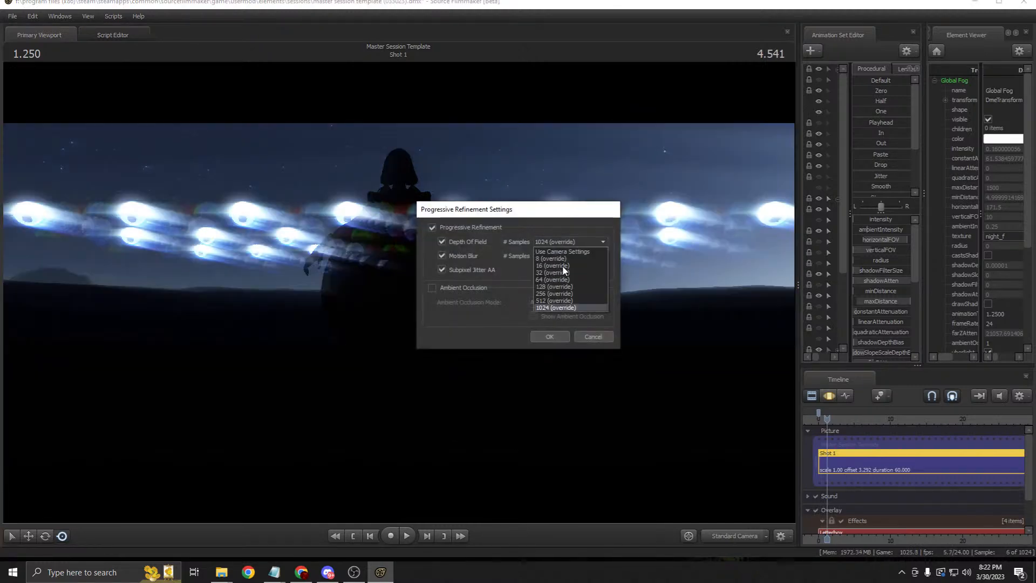
{"action": "left_click", "coordinate": [549, 294]}
{"action": "left_click", "coordinate": [554, 337]}
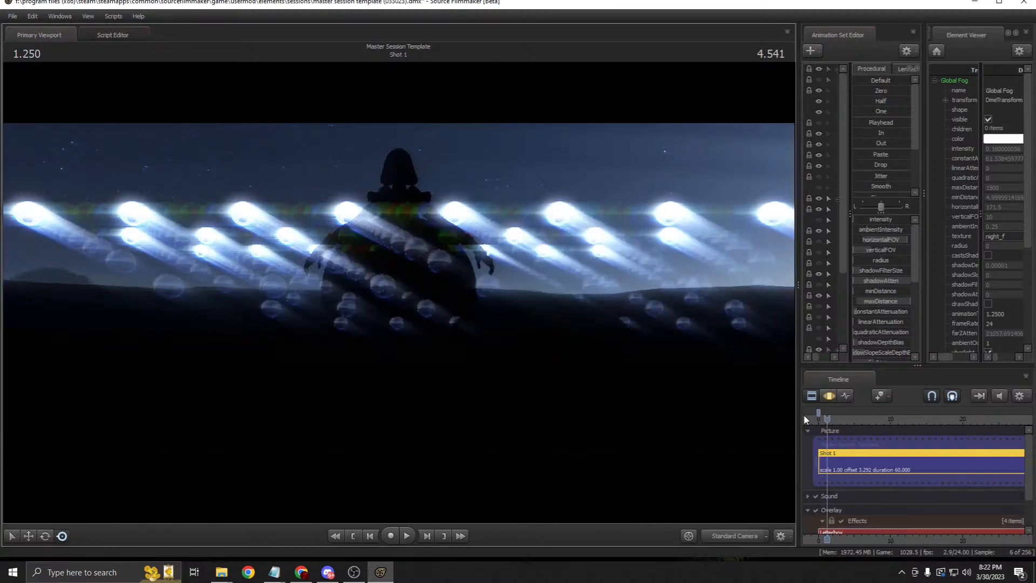
Step: Change progressive refinement to 64 Depth Of Field and 64 Motion Blur samples
{"action": "right_click", "coordinate": [542, 316]}
{"action": "left_click", "coordinate": [551, 320]}
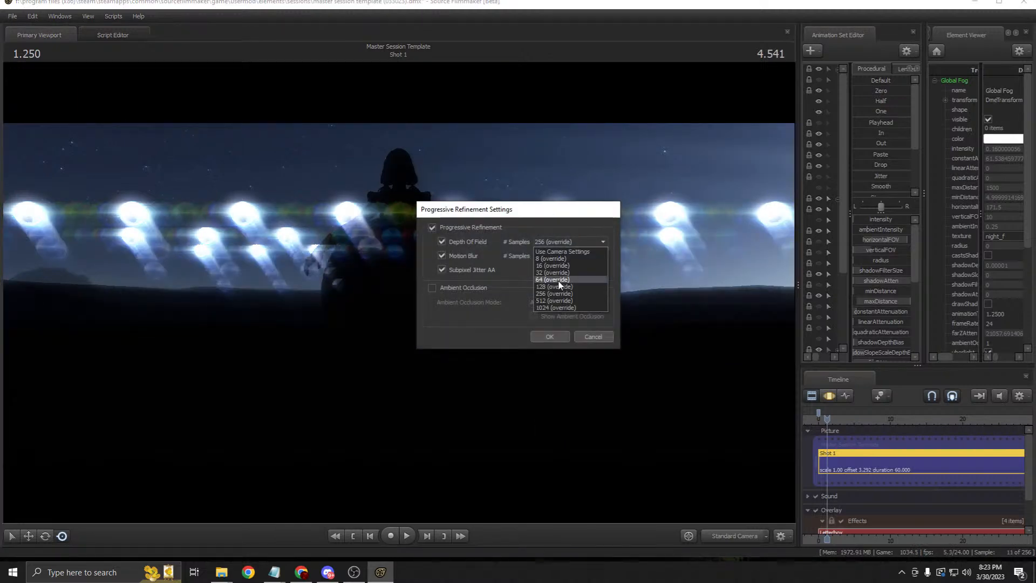
{"action": "left_click", "coordinate": [558, 279]}
{"action": "left_click", "coordinate": [557, 257]}
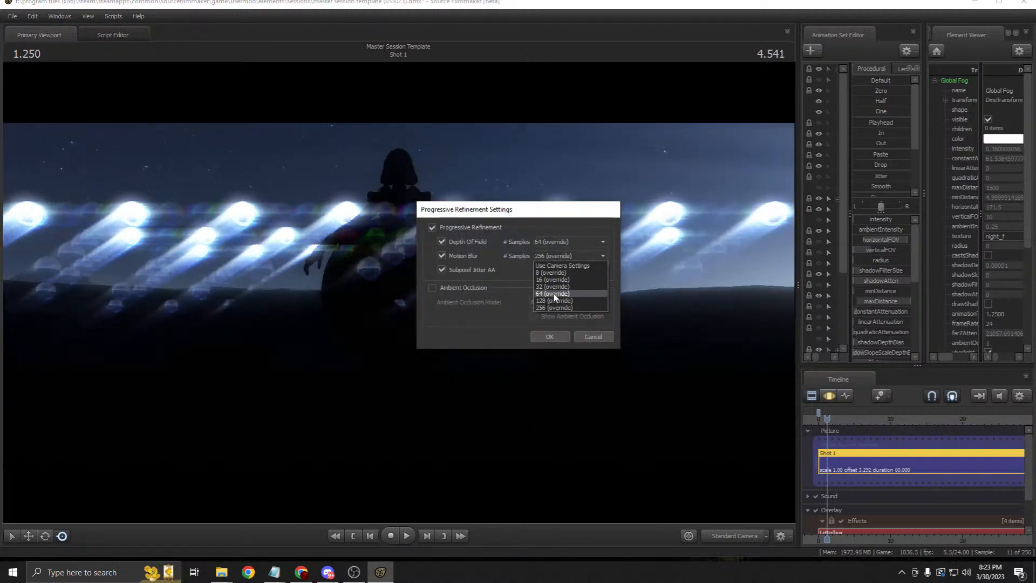
{"action": "left_click", "coordinate": [559, 294]}
{"action": "left_click", "coordinate": [550, 336]}
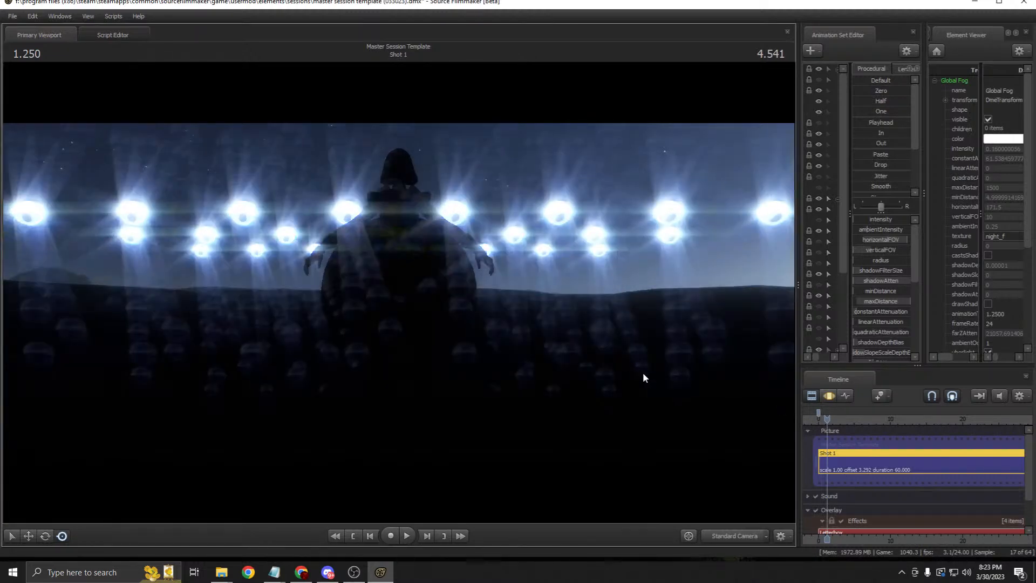
Step: Set Depth Of Field samples to 1024, choose a Motion Blur sample count, and confirm
{"action": "right_click", "coordinate": [586, 307]}
{"action": "left_click", "coordinate": [586, 307]}
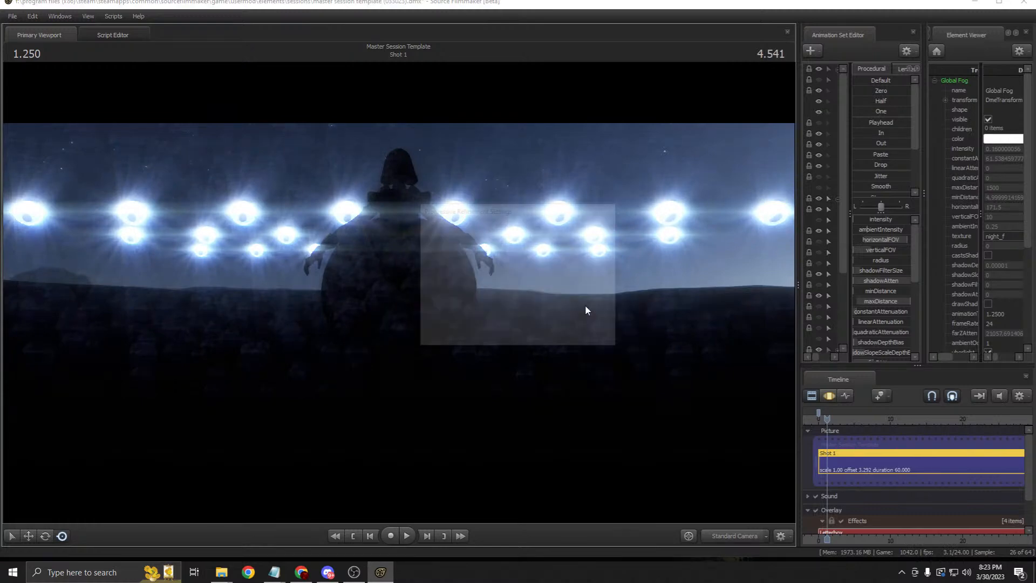
{"action": "left_click", "coordinate": [564, 242]}
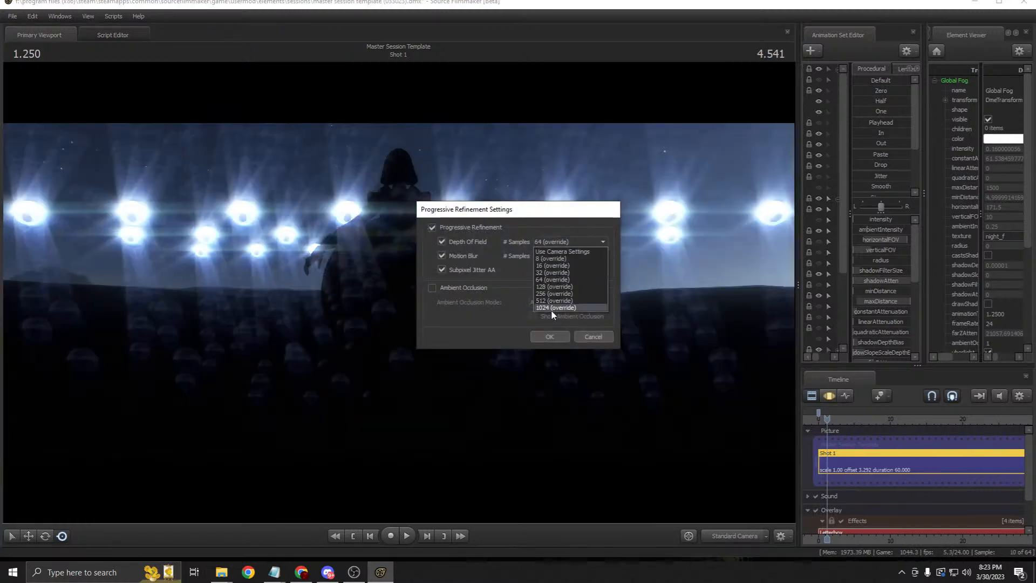
{"action": "left_click", "coordinate": [553, 307]}
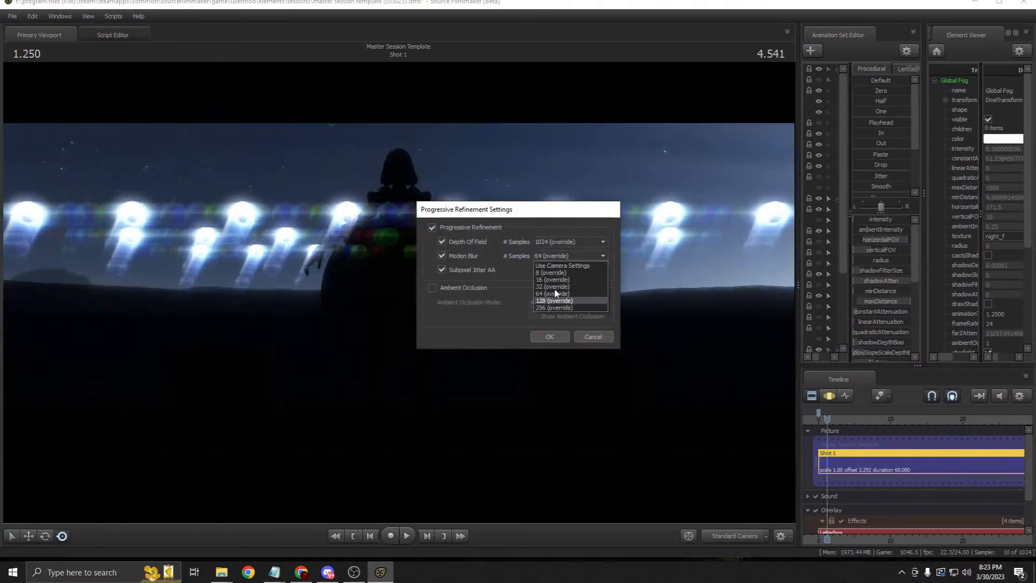
{"action": "left_click", "coordinate": [561, 298]}
{"action": "left_click", "coordinate": [549, 336]}
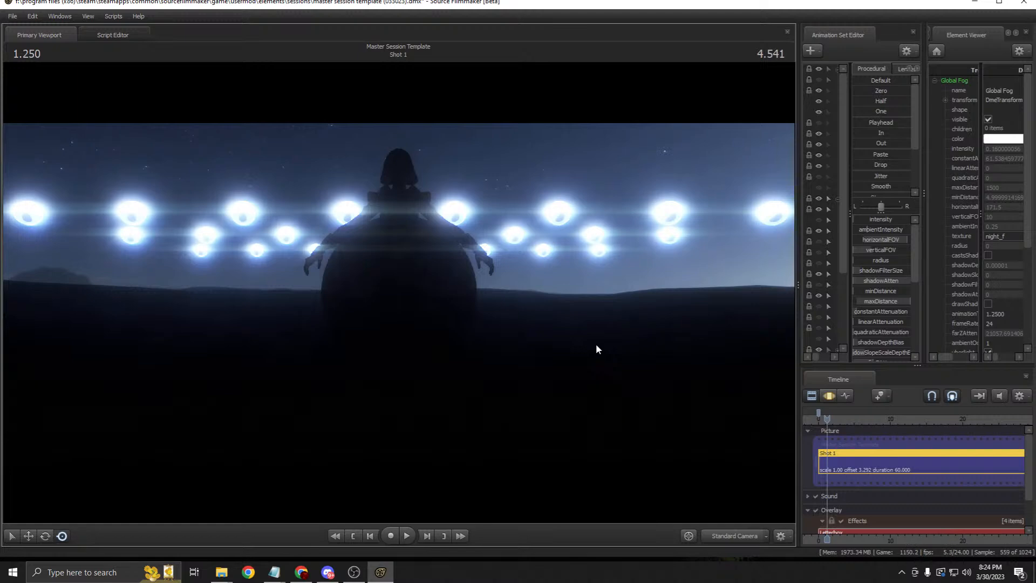
{"action": "left_click", "coordinate": [301, 572]}
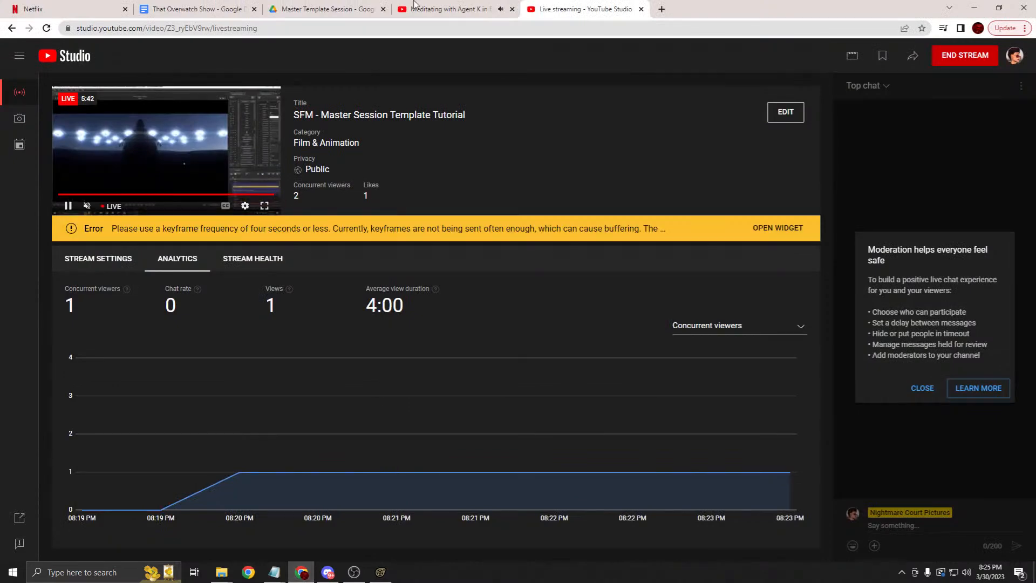
{"action": "left_click", "coordinate": [415, 7]}
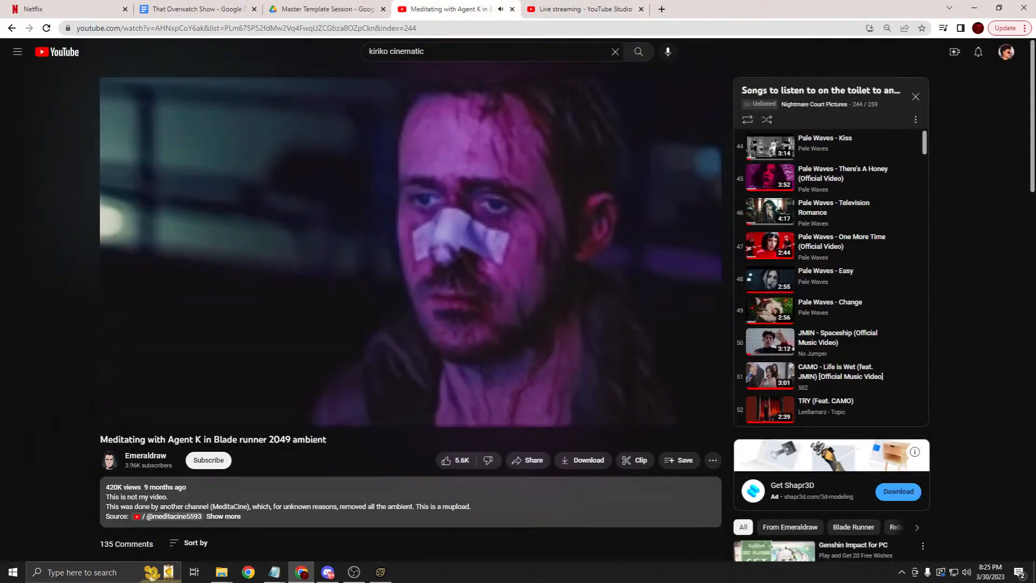
{"action": "left_click", "coordinate": [140, 415]}
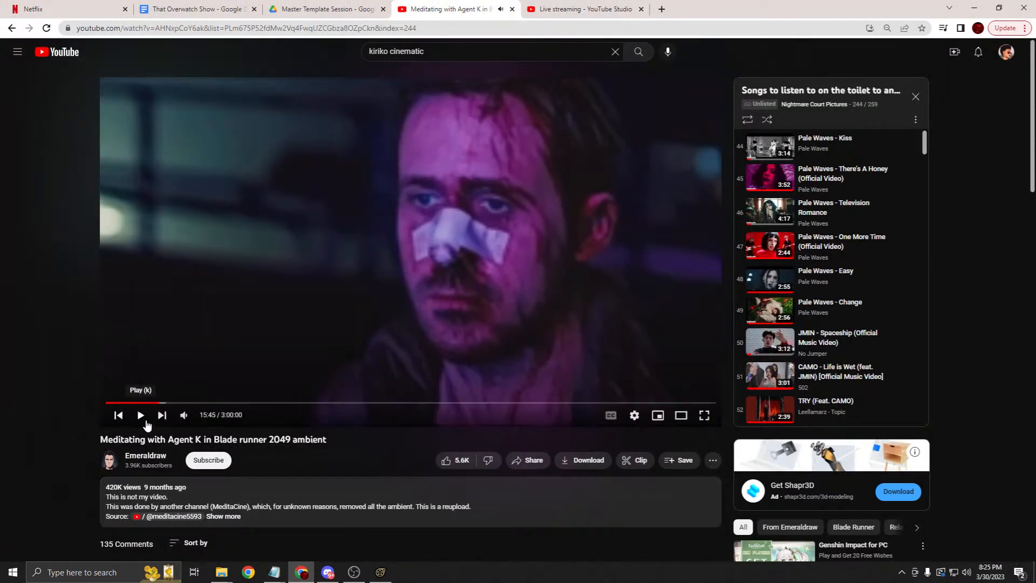
{"action": "left_click", "coordinate": [302, 572]}
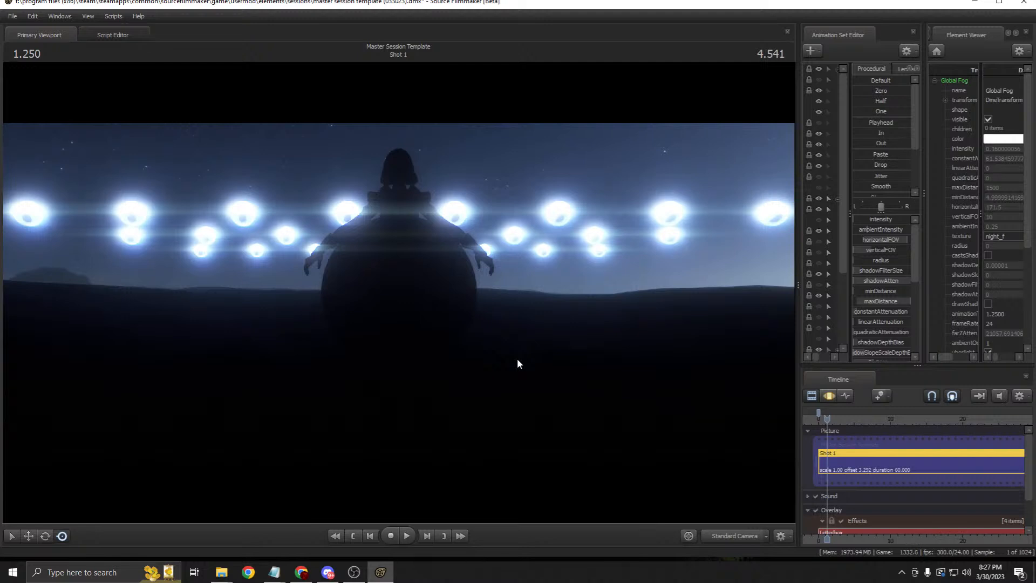
Step: Widen the side panels and collapse Anamorphic Camera, Light Setups, Reference and Camera Setups
{"action": "left_click_drag", "start_coordinate": [797, 275], "coordinate": [607, 276]}
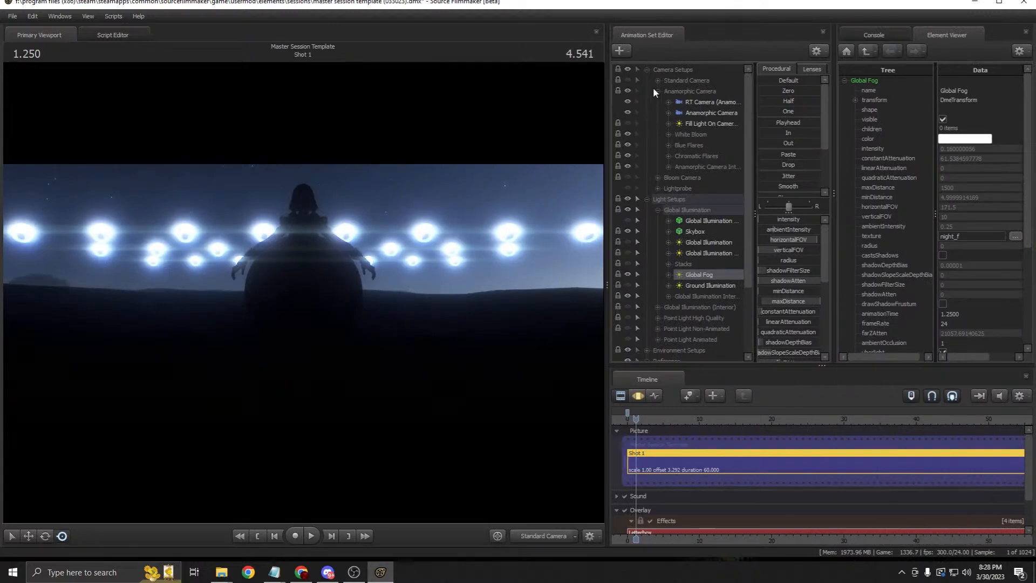
{"action": "left_click", "coordinate": [655, 90]}
{"action": "left_click", "coordinate": [647, 124]}
{"action": "left_click", "coordinate": [647, 145]}
{"action": "left_click", "coordinate": [648, 69]}
{"action": "left_click", "coordinate": [658, 71]}
{"action": "left_click", "coordinate": [662, 80]}
{"action": "left_click", "coordinate": [672, 91]}
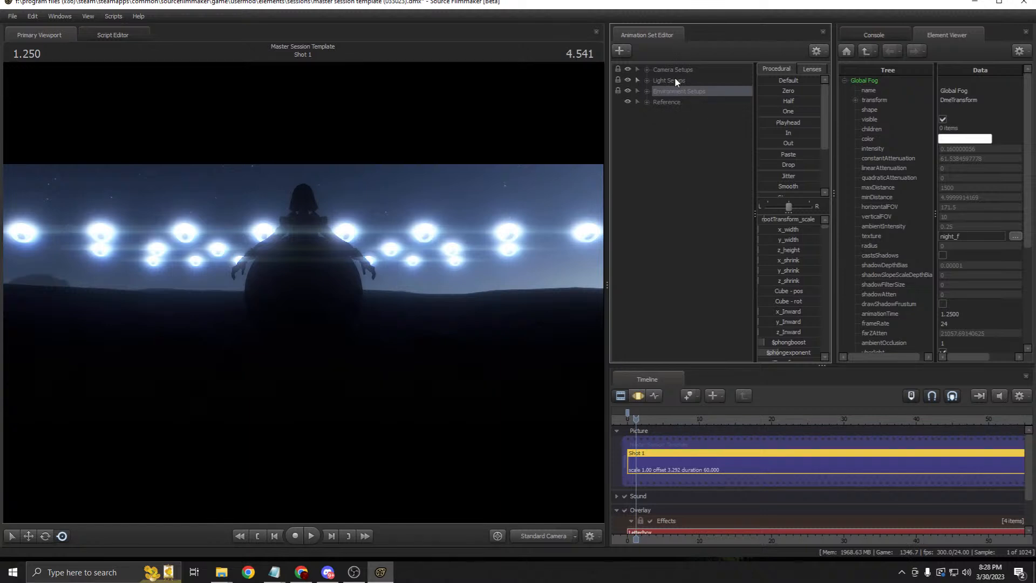
Step: Select Camera, Light, Environment Setups and Reference in turn to view their controls
{"action": "left_click", "coordinate": [672, 66]}
{"action": "left_click", "coordinate": [673, 76]}
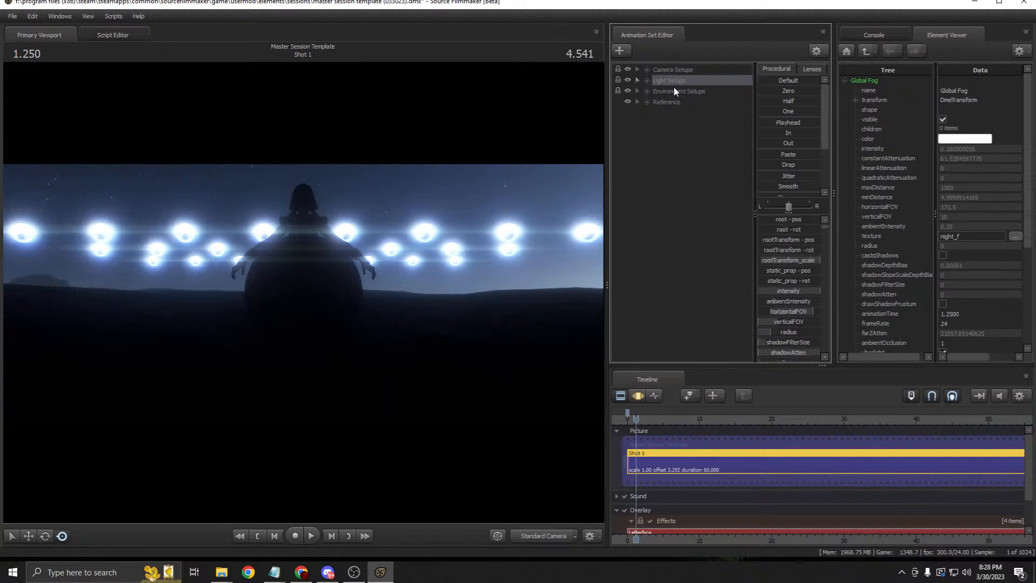
{"action": "left_click", "coordinate": [675, 74]}
{"action": "left_click", "coordinate": [674, 79]}
{"action": "left_click", "coordinate": [674, 87]}
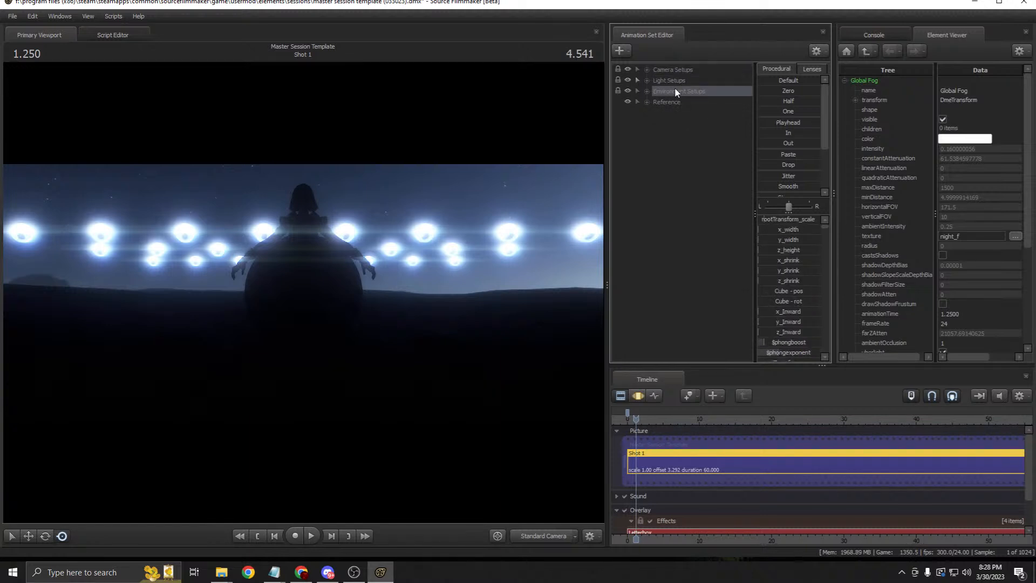
{"action": "left_click", "coordinate": [678, 103]}
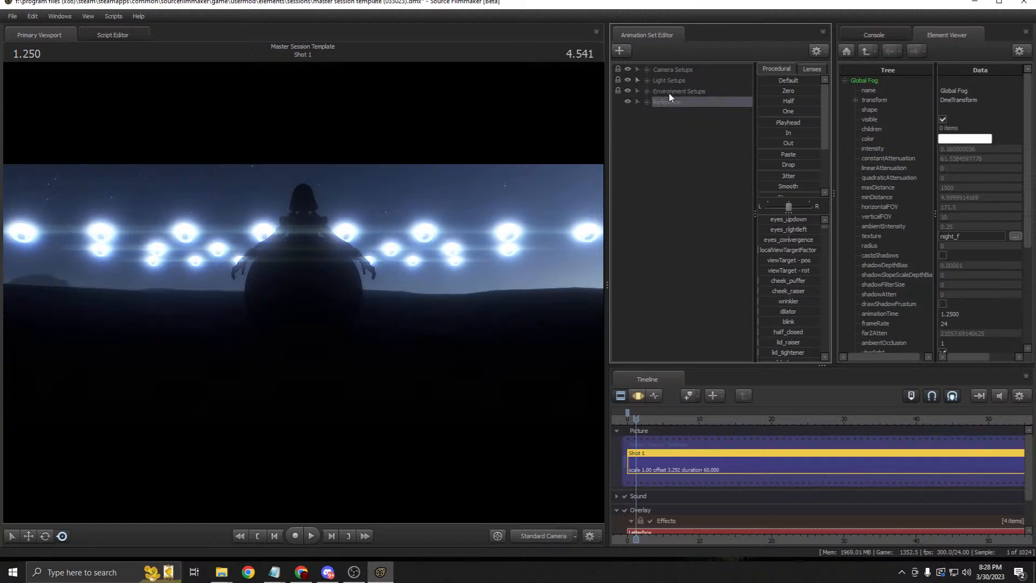
{"action": "left_click", "coordinate": [669, 71]}
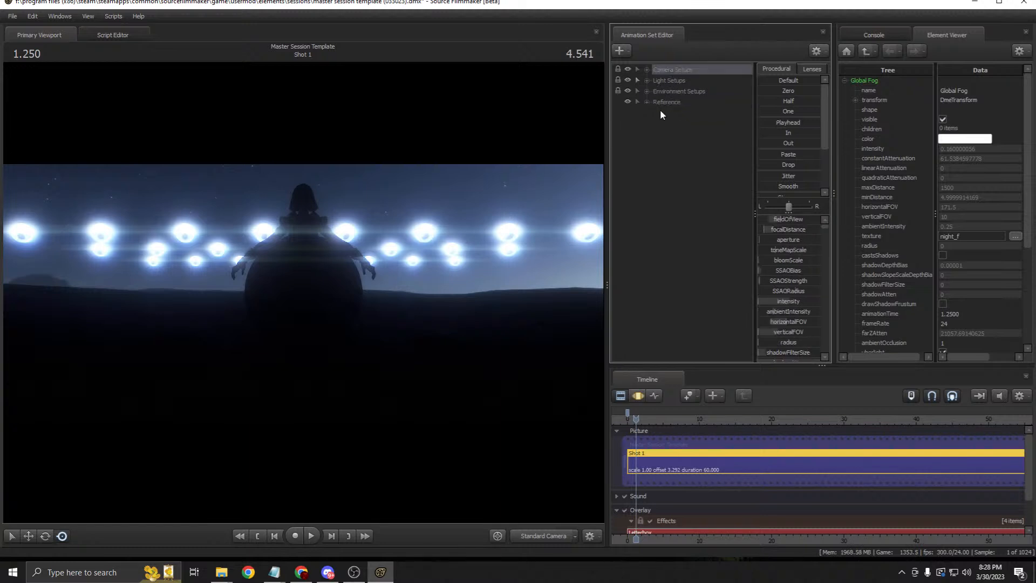
Step: Expand Camera Setups and select the Standard, Anamorphic and Bloom cameras in turn
{"action": "left_click", "coordinate": [647, 69]}
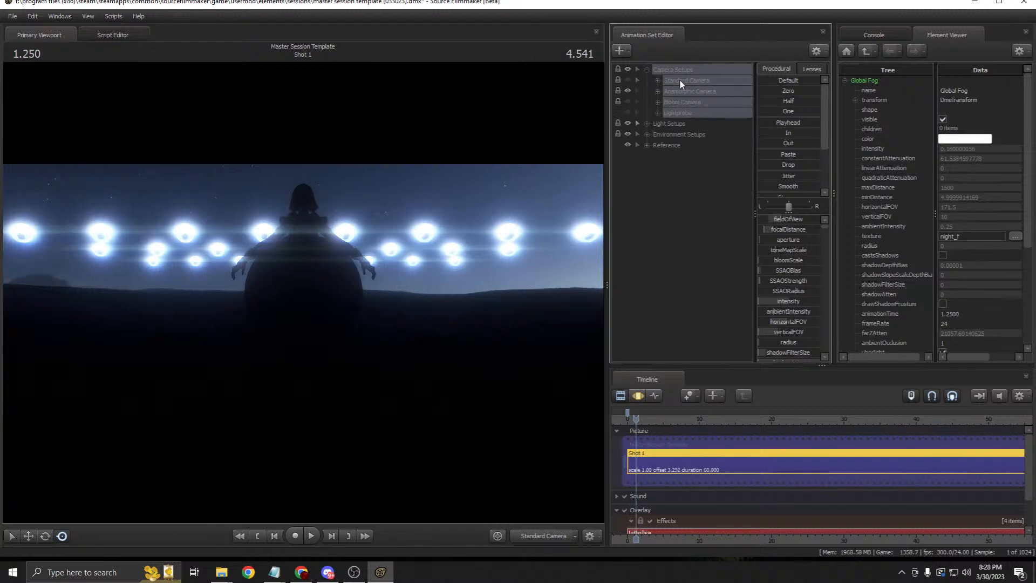
{"action": "left_click", "coordinate": [679, 79]}
{"action": "left_click", "coordinate": [674, 89]}
{"action": "left_click", "coordinate": [674, 102]}
{"action": "left_click", "coordinate": [646, 70]}
Step: Expand Light Setups and inspect each light group, ending on Point Light Animated
{"action": "left_click", "coordinate": [647, 80]}
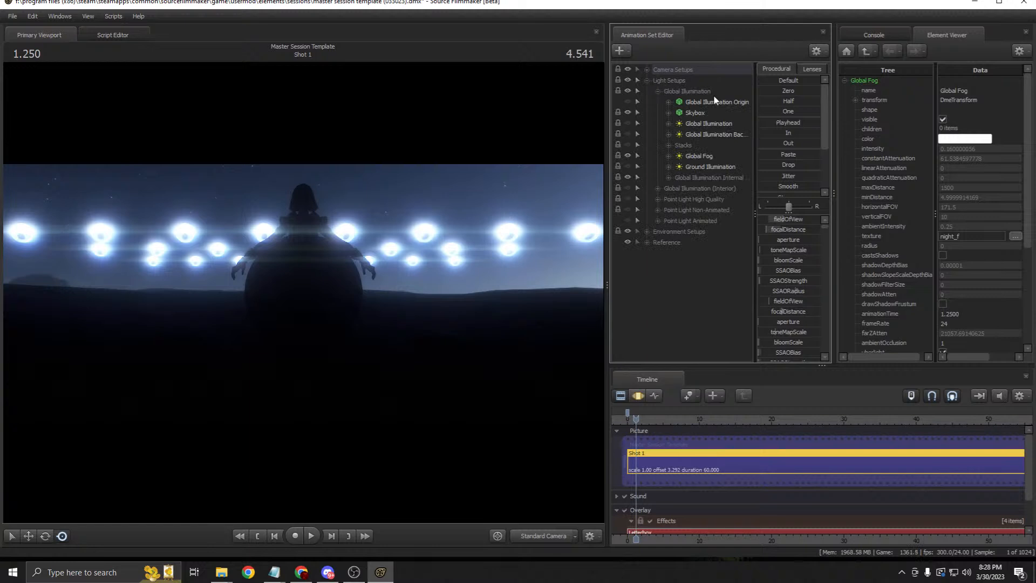
{"action": "left_click", "coordinate": [677, 93]}
{"action": "left_click", "coordinate": [681, 102]}
{"action": "left_click", "coordinate": [683, 113]}
{"action": "left_click", "coordinate": [682, 123]}
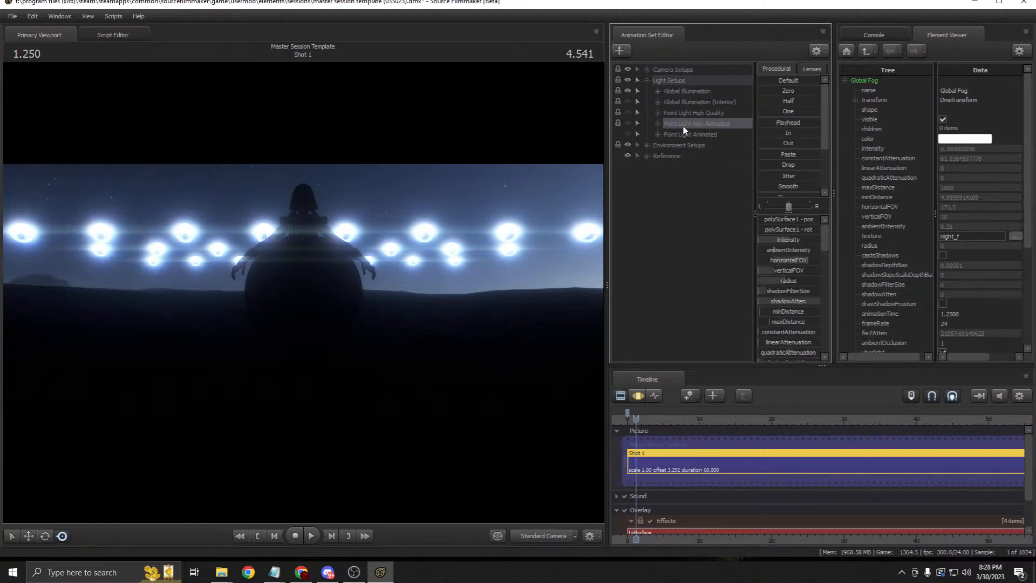
{"action": "left_click", "coordinate": [681, 134]}
{"action": "left_click", "coordinate": [647, 80]}
Step: View the Scenebuilders Cube's controls in Environment Setups, then collapse Light Setups
{"action": "left_click", "coordinate": [646, 90]}
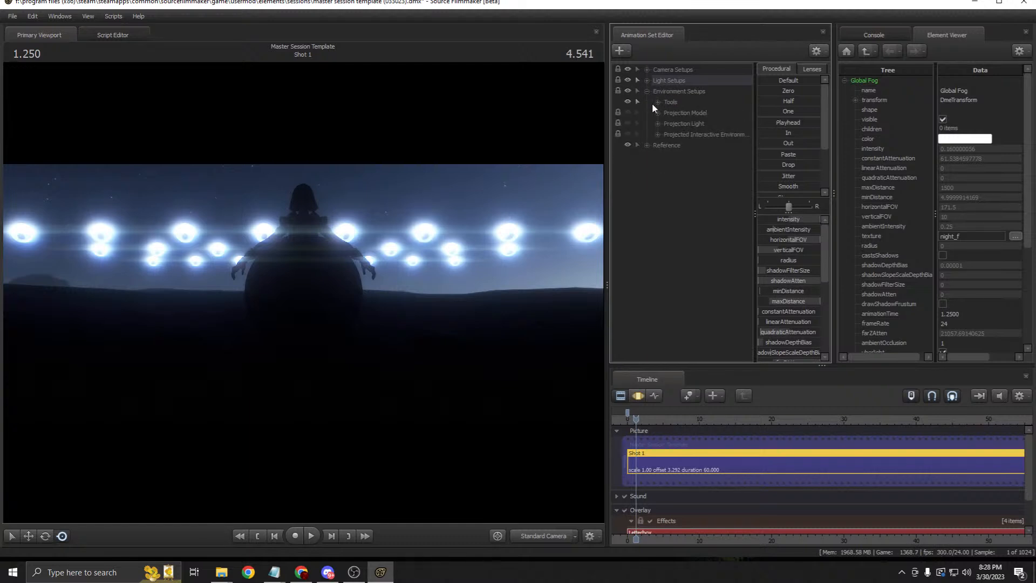
{"action": "left_click", "coordinate": [703, 114]}
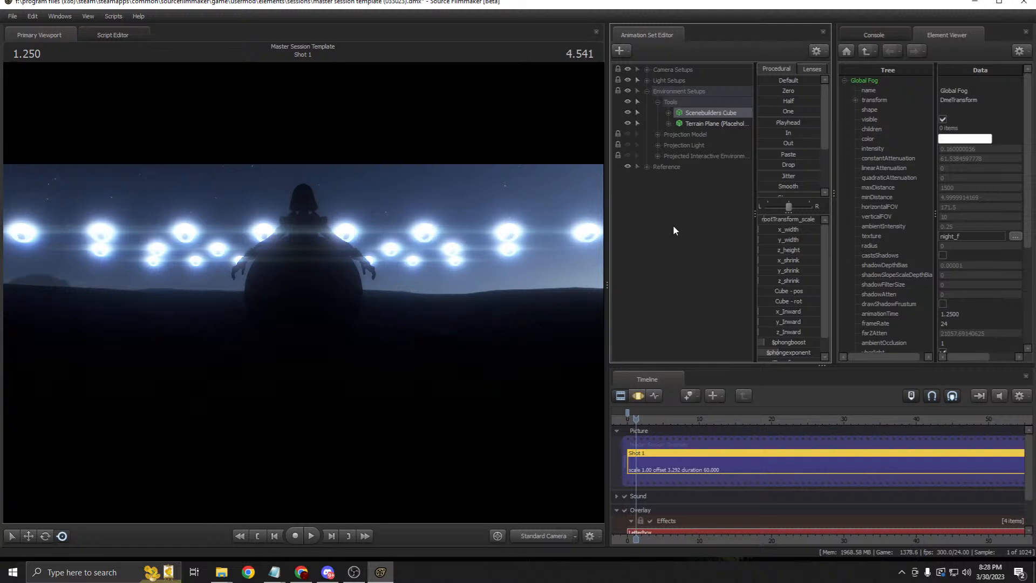
{"action": "left_click", "coordinate": [647, 91]}
{"action": "left_click", "coordinate": [646, 81]}
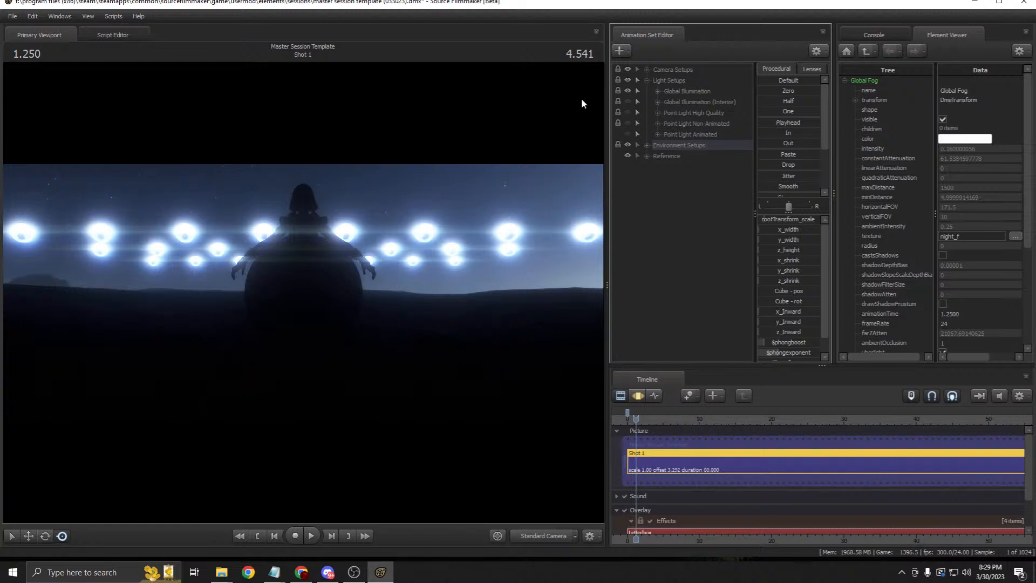
{"action": "left_click", "coordinate": [648, 80]}
{"action": "left_click", "coordinate": [647, 70]}
Step: Collapse Camera Setups, save the session with File > Save, and minimize SFM to the desktop
{"action": "left_click", "coordinate": [647, 70]}
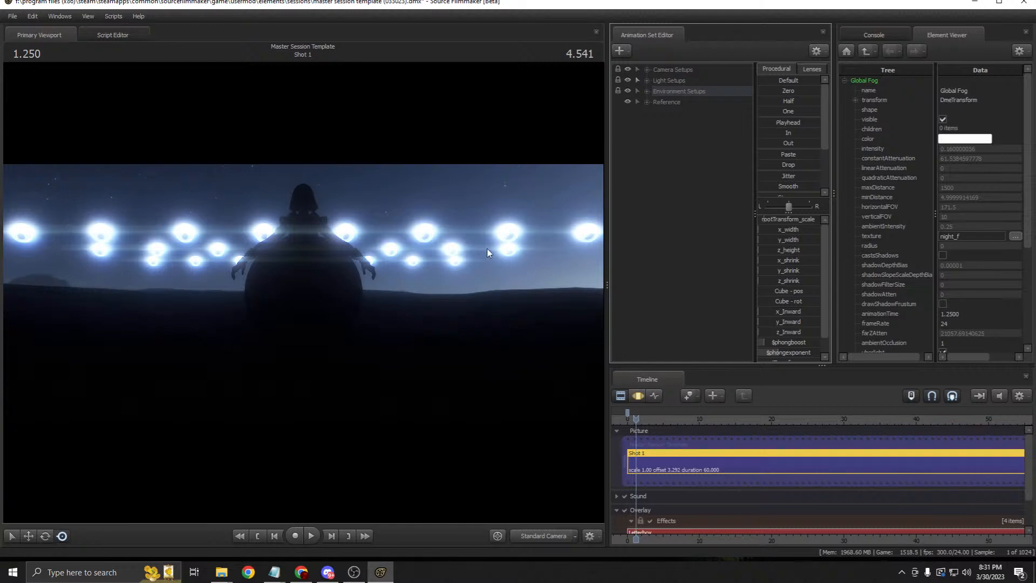
{"action": "left_click", "coordinate": [13, 17]}
{"action": "left_click", "coordinate": [30, 43]}
{"action": "key", "text": "super+d"}
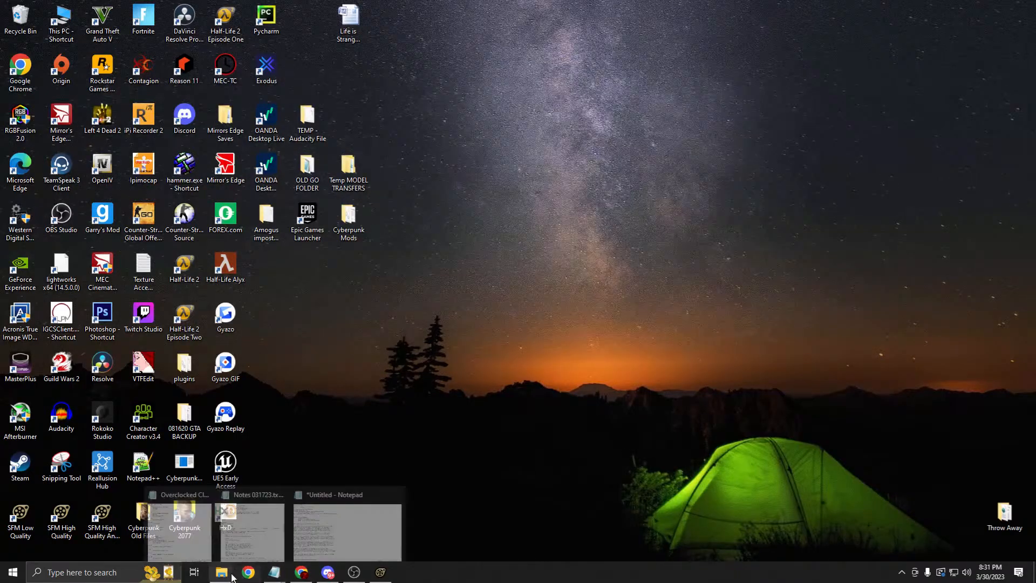
Step: Bring the Master Session Template 033023 File Explorer window forward from its taskbar thumbnail
{"action": "mouse_move", "coordinate": [276, 573]}
{"action": "mouse_move", "coordinate": [274, 531]}
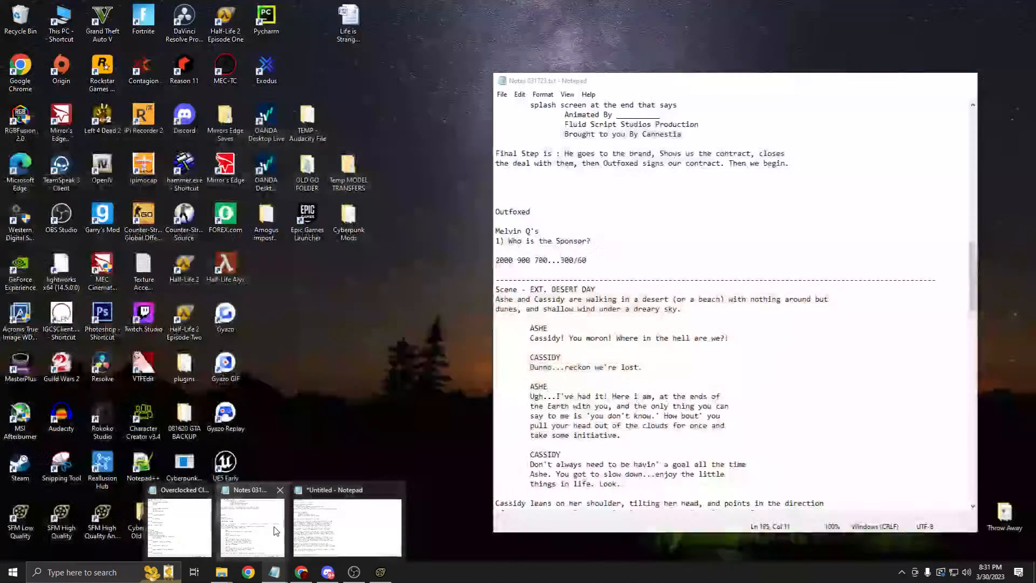
{"action": "mouse_move", "coordinate": [221, 571]}
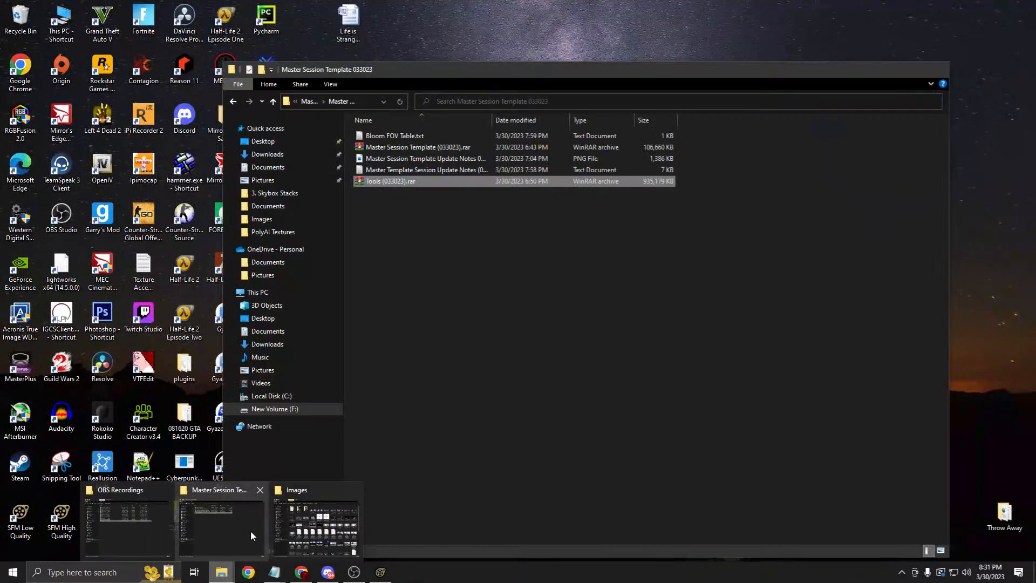
{"action": "left_click", "coordinate": [251, 529]}
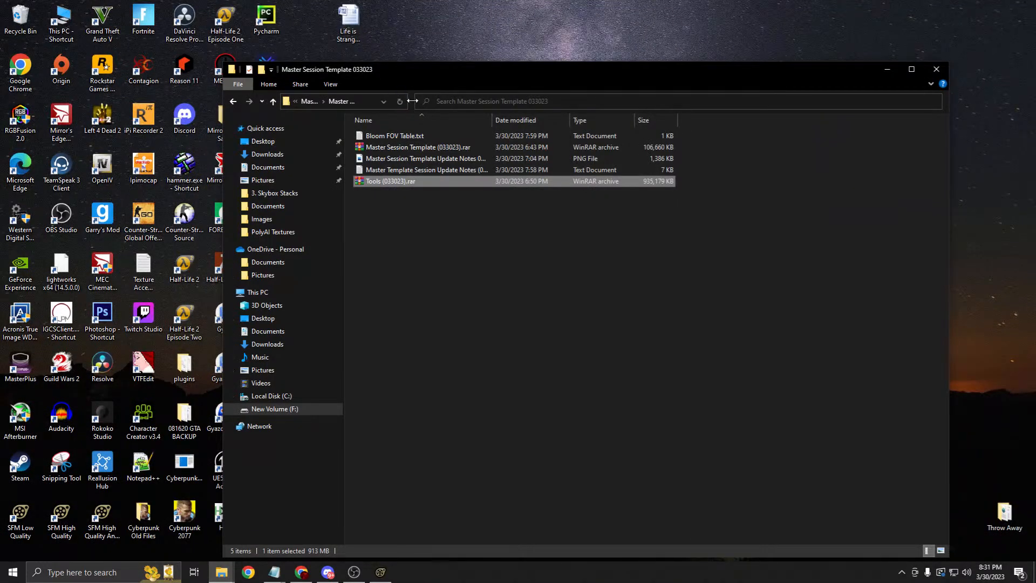
Step: Widen the address bar to show the full folder path and select the Tools (033023).rar archive
{"action": "left_click_drag", "start_coordinate": [413, 100], "coordinate": [558, 100]}
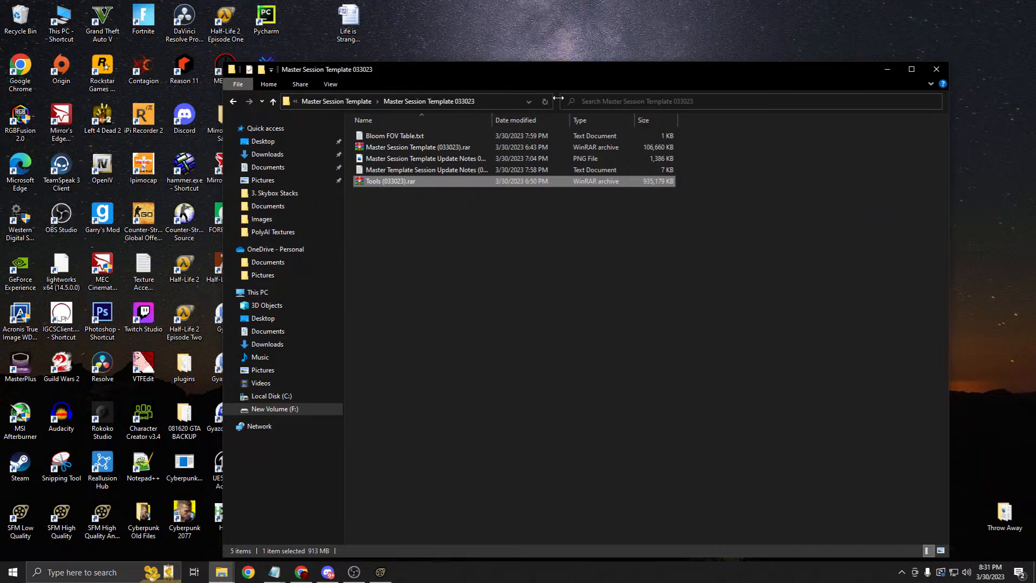
{"action": "left_click", "coordinate": [430, 147]}
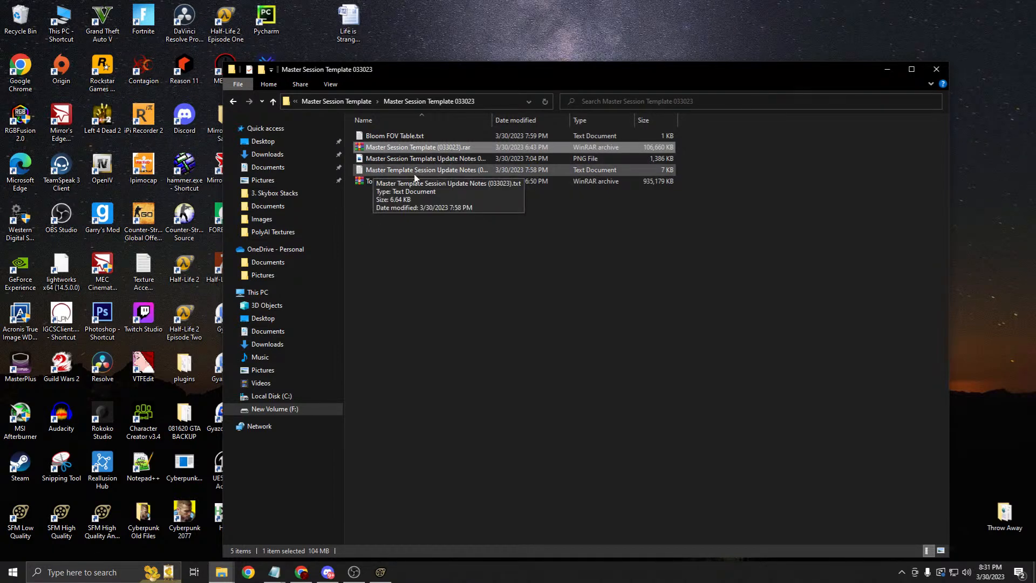
{"action": "left_click", "coordinate": [380, 181]}
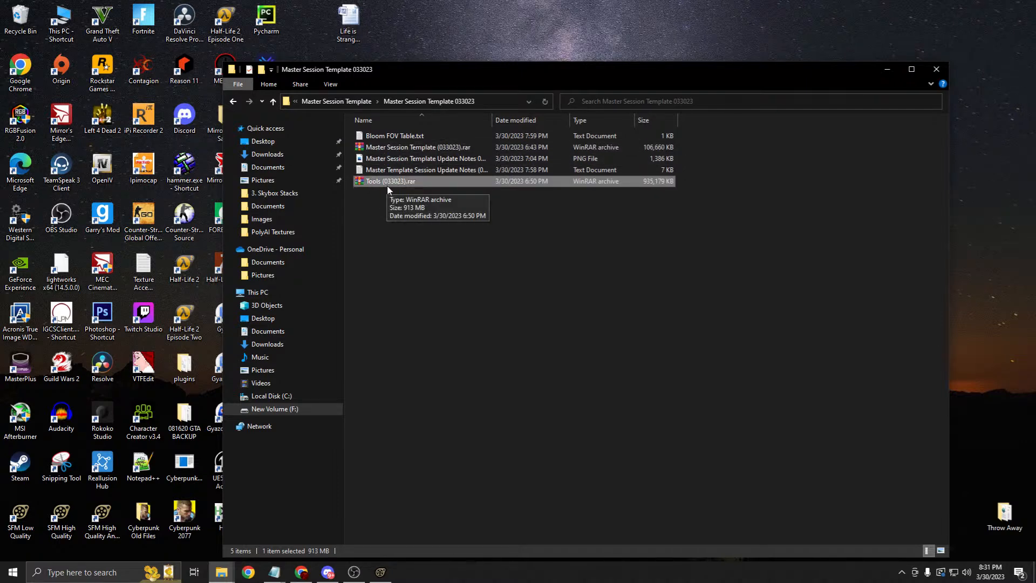
Step: Open Tools (033023).rar in WinRAR and dismiss the expired trial notice
{"action": "right_click", "coordinate": [386, 183]}
{"action": "left_click", "coordinate": [426, 214]}
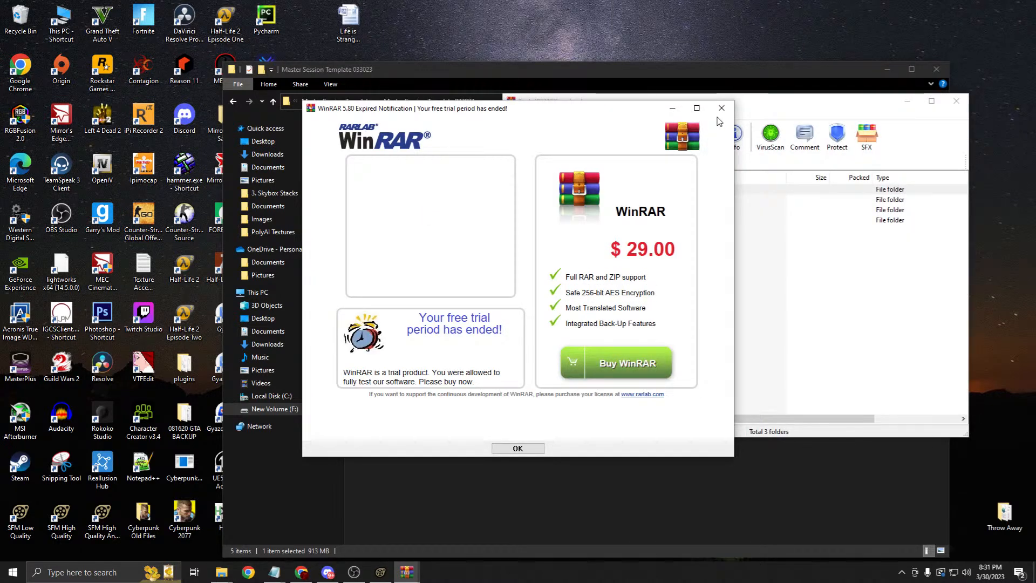
{"action": "left_click", "coordinate": [722, 108]}
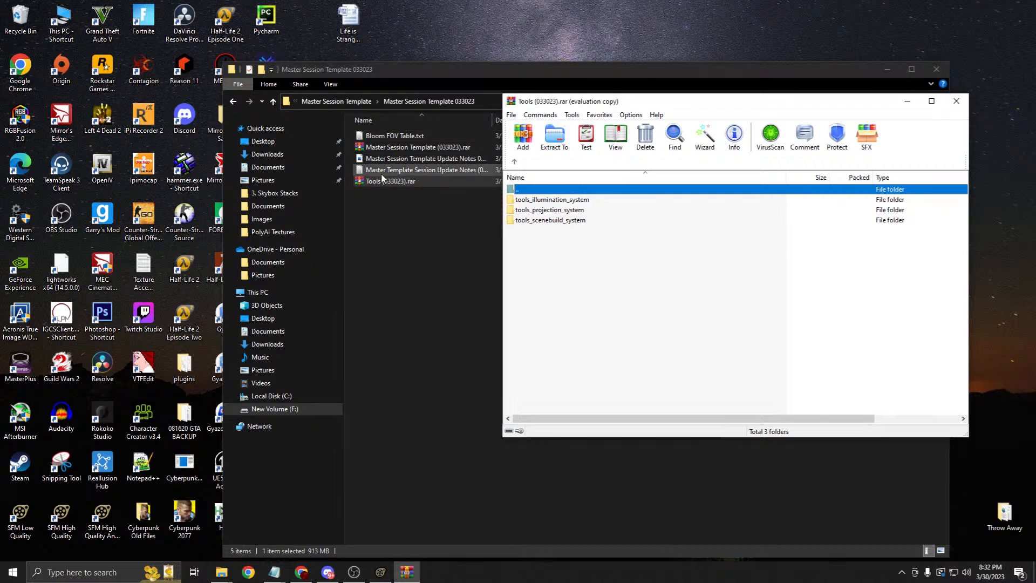
Step: Click through the tools_illumination_system, tools_projection_system and tools_scenebuild_system folders in the archive
{"action": "left_click", "coordinate": [548, 200]}
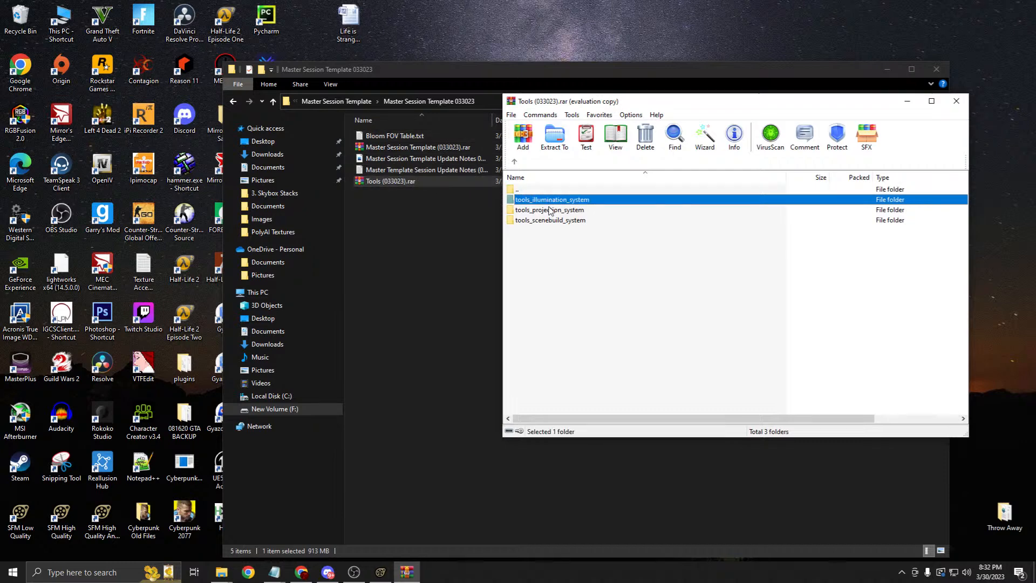
{"action": "left_click", "coordinate": [552, 209]}
{"action": "left_click", "coordinate": [555, 200]}
{"action": "left_click", "coordinate": [556, 210]}
{"action": "left_click", "coordinate": [556, 220]}
{"action": "left_click", "coordinate": [555, 200]}
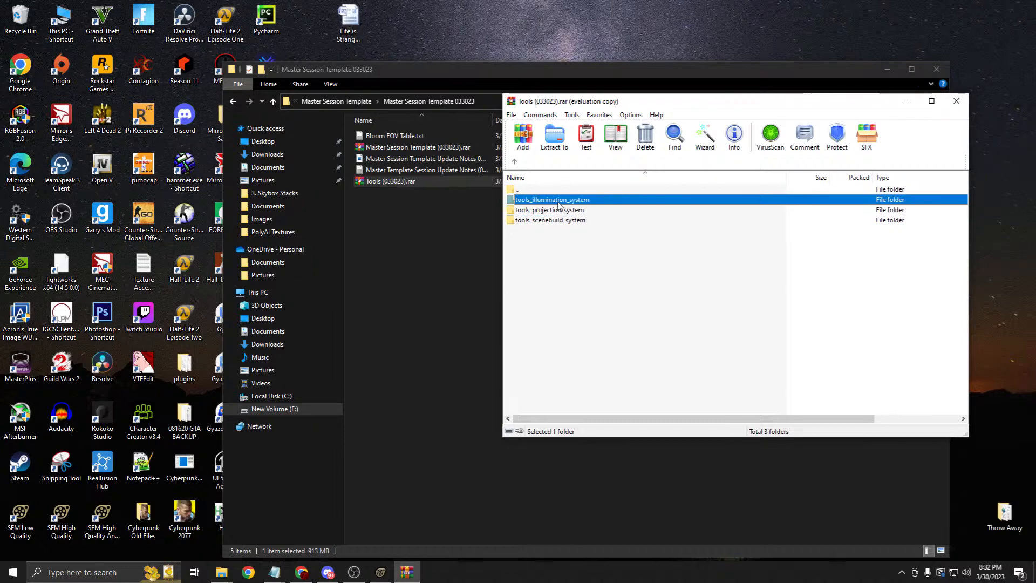
{"action": "left_click", "coordinate": [536, 211]}
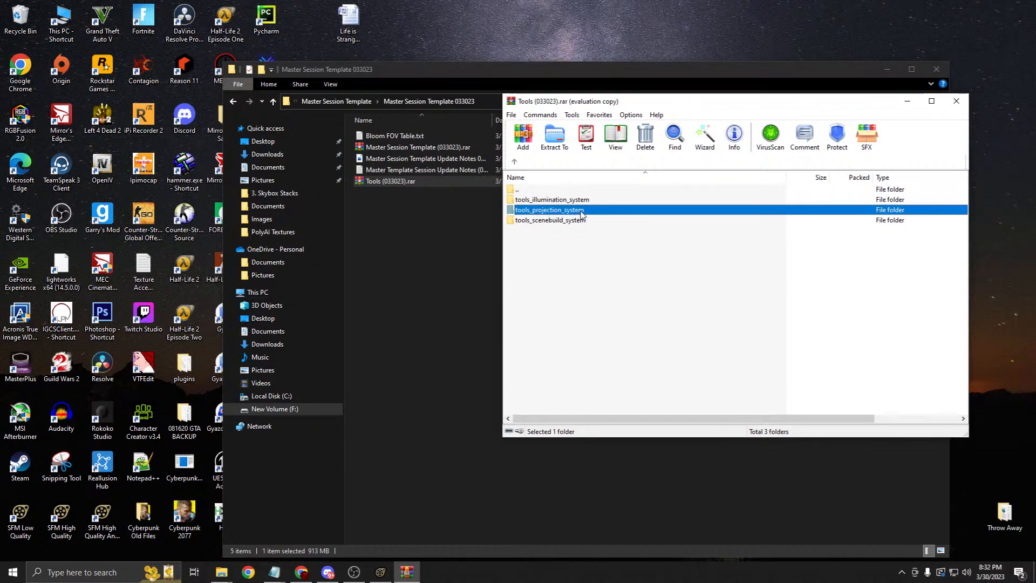
{"action": "left_click", "coordinate": [546, 224]}
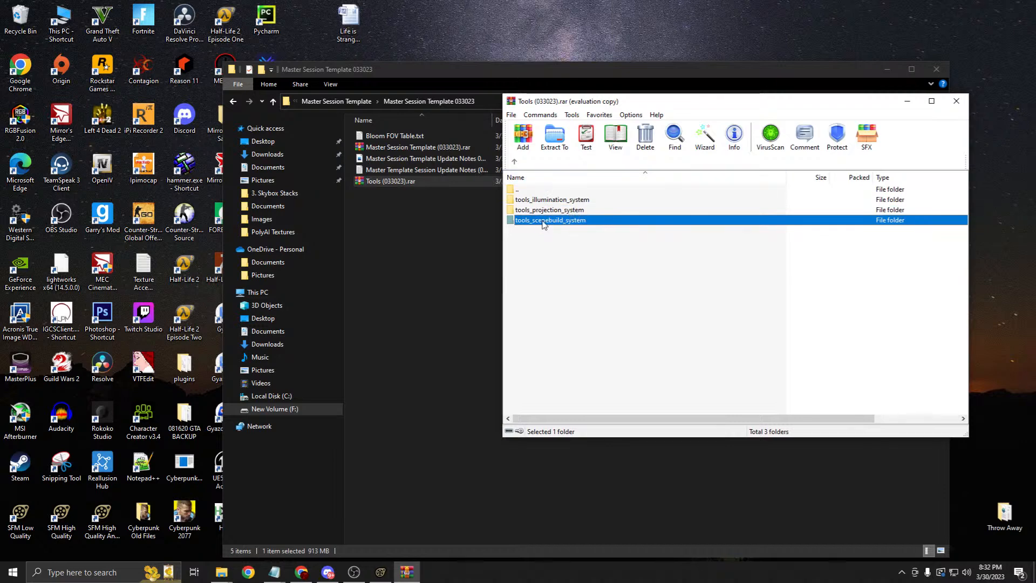
{"action": "left_click", "coordinate": [550, 200]}
{"action": "left_click", "coordinate": [554, 209]}
{"action": "left_click", "coordinate": [554, 219]}
{"action": "left_click", "coordinate": [553, 210]}
Step: Go to New Volume (F:) and open Program Files (x86)\Steam
{"action": "mouse_move", "coordinate": [221, 571]}
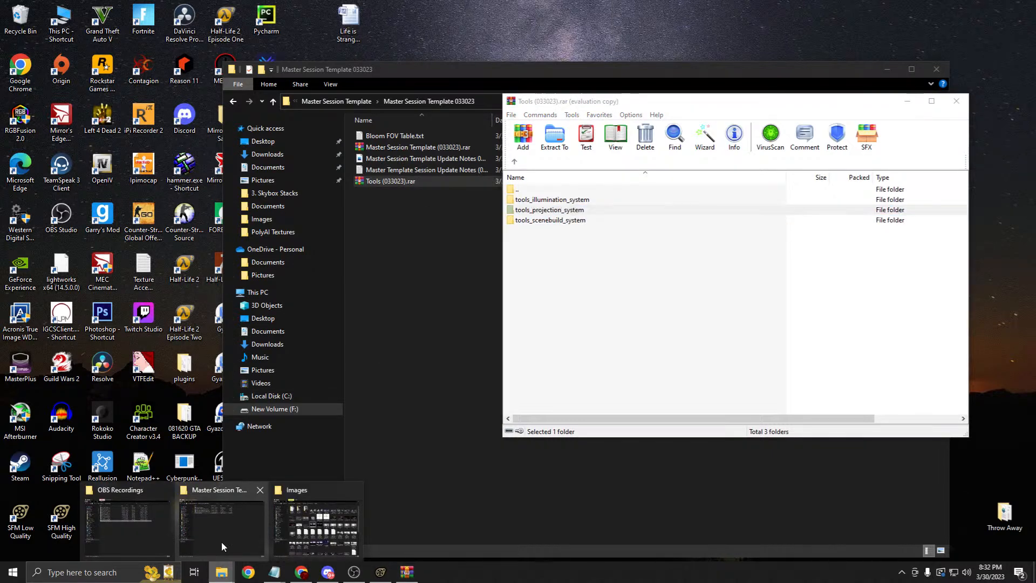
{"action": "mouse_move", "coordinate": [113, 534]}
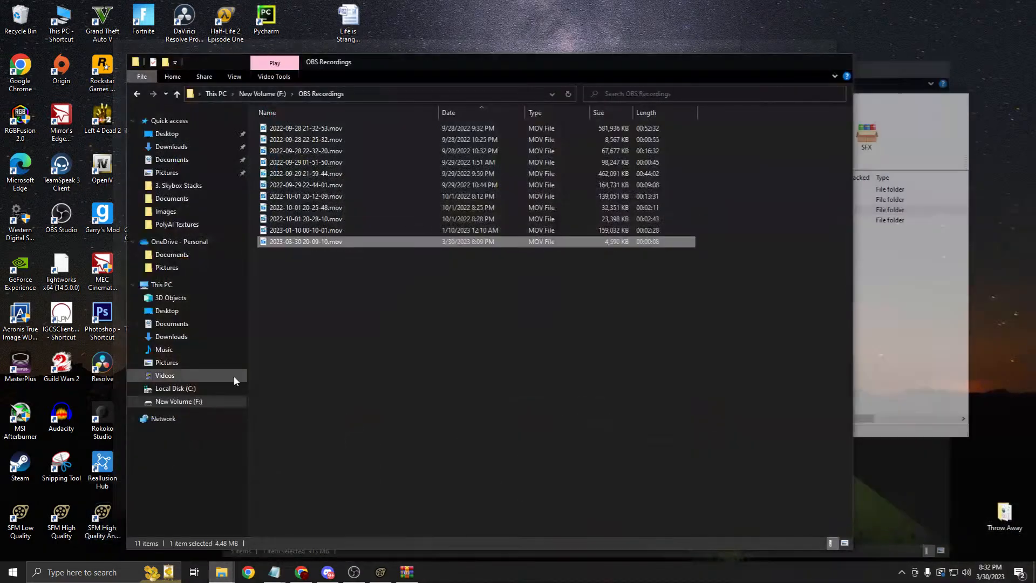
{"action": "left_click", "coordinate": [383, 99]}
{"action": "left_click", "coordinate": [183, 403]}
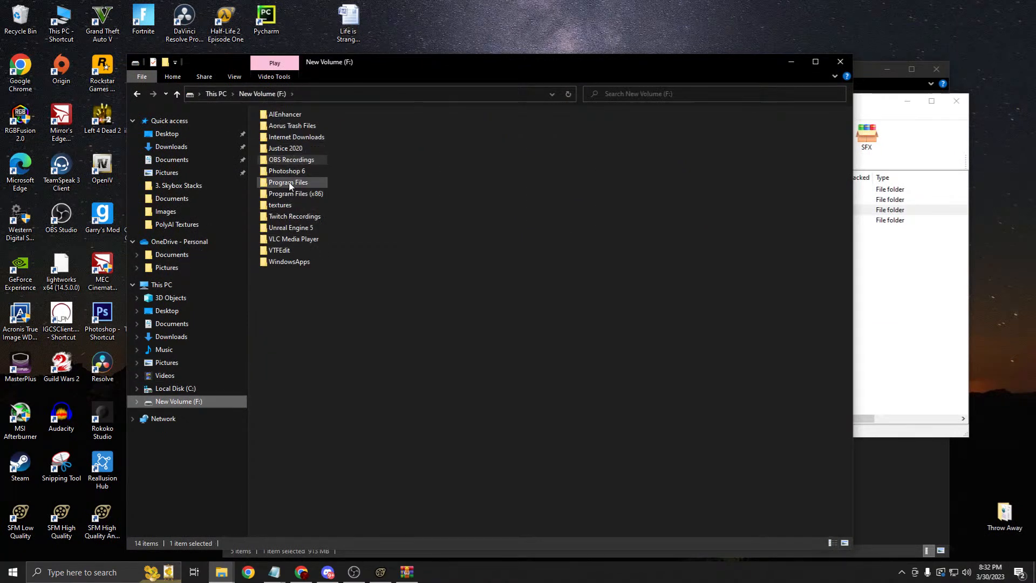
{"action": "double_click", "coordinate": [298, 195]}
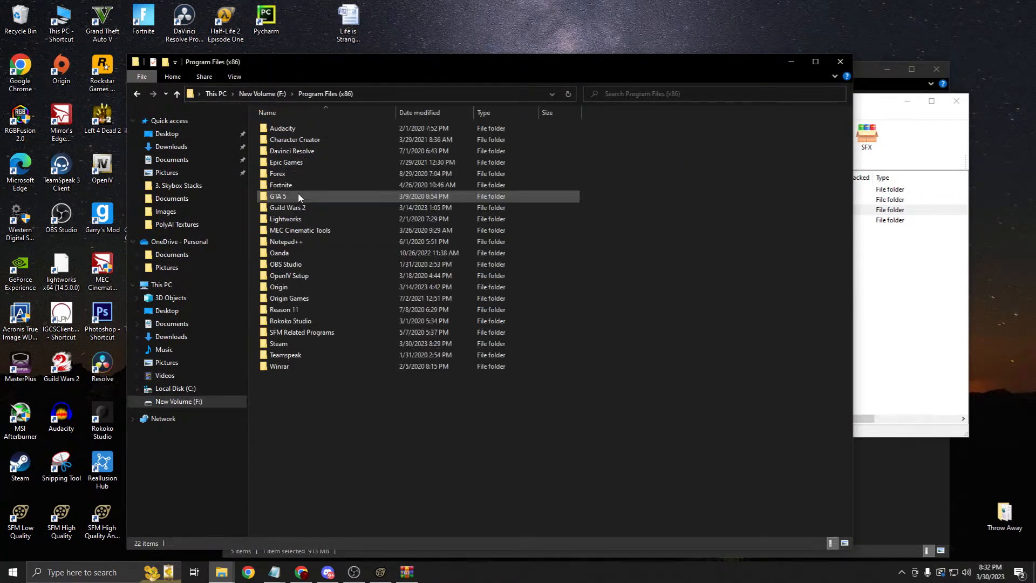
{"action": "double_click", "coordinate": [297, 346]}
Step: Open steamapps\common\SourceFilmmaker\game and bring the Tools archive window back up
{"action": "double_click", "coordinate": [294, 333]}
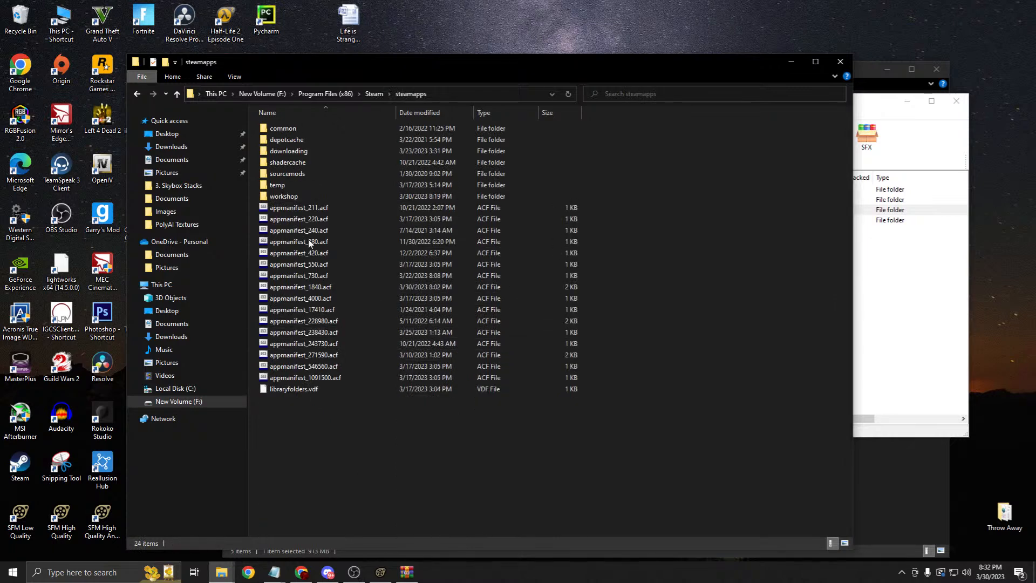
{"action": "double_click", "coordinate": [296, 131]}
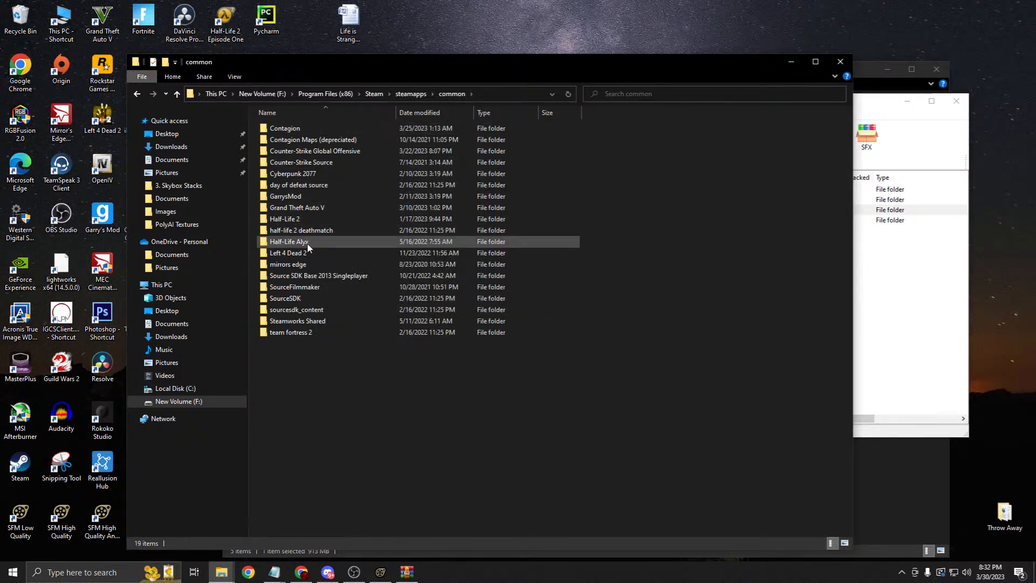
{"action": "double_click", "coordinate": [300, 286]}
{"action": "double_click", "coordinate": [289, 144]}
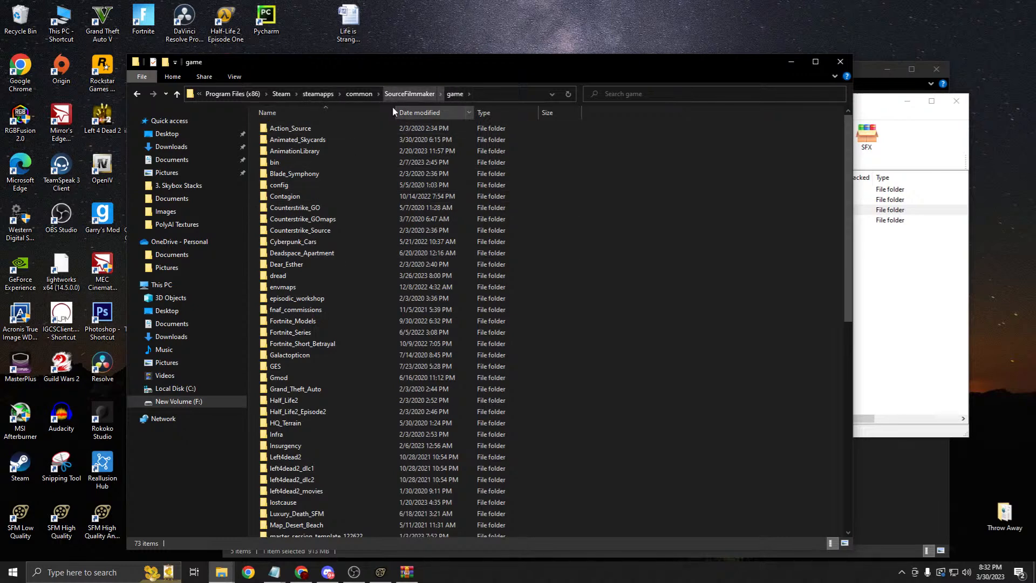
{"action": "scroll", "coordinate": [383, 160], "scroll_direction": "down", "scroll_amount": 3}
{"action": "scroll", "coordinate": [364, 182], "scroll_direction": "down", "scroll_amount": 7}
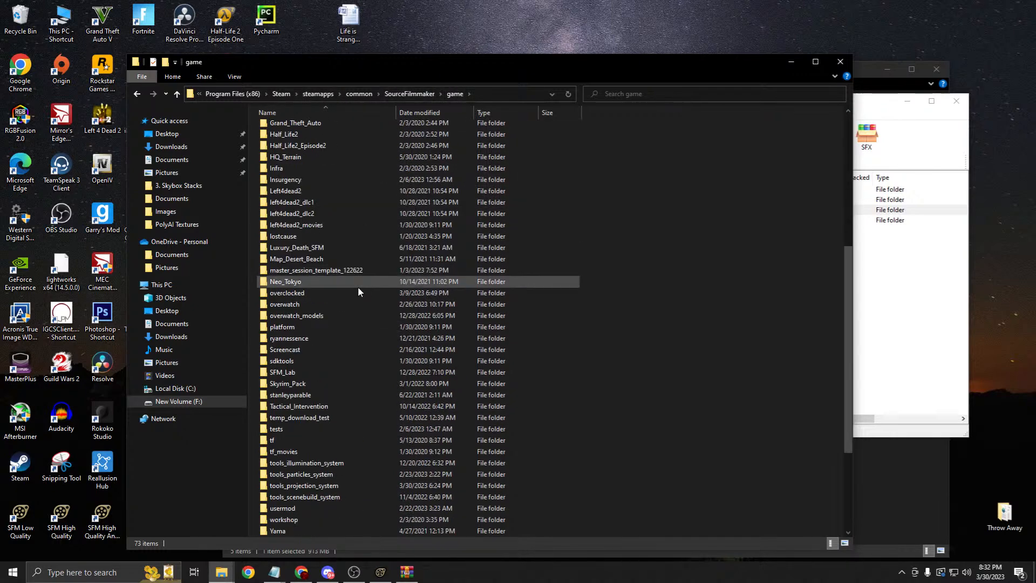
{"action": "left_click", "coordinate": [863, 287]}
Step: Start dragging the tool folders into the game folder, then cancel both extractions
{"action": "left_click_drag", "start_coordinate": [566, 261], "coordinate": [373, 434]}
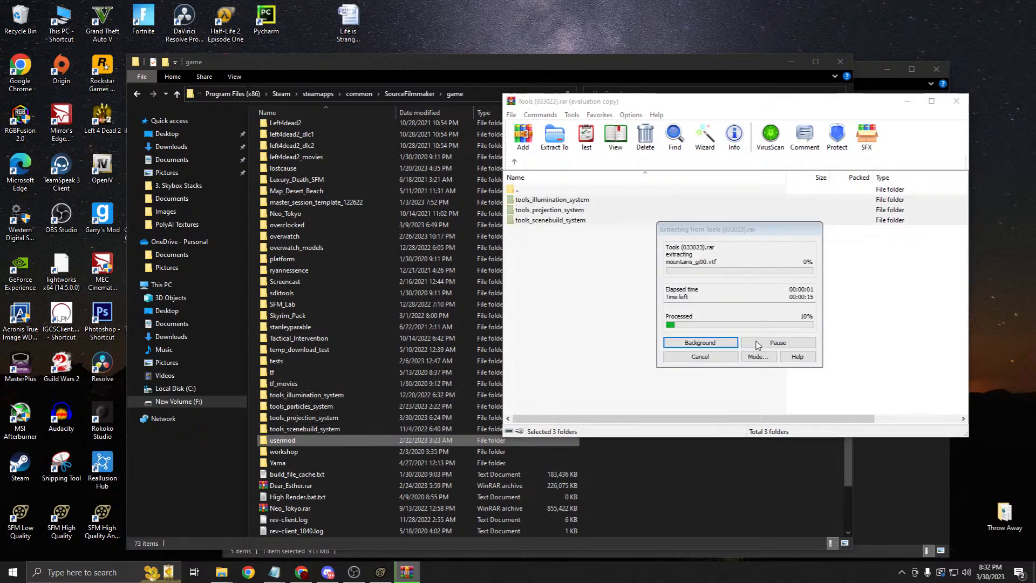
{"action": "left_click", "coordinate": [706, 358]}
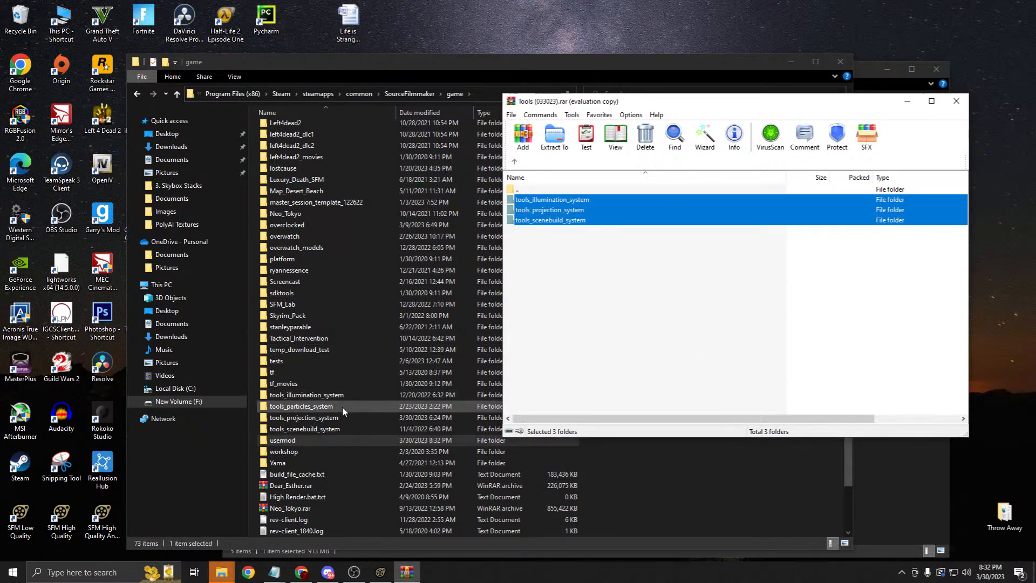
{"action": "left_click_drag", "start_coordinate": [558, 223], "coordinate": [353, 394]}
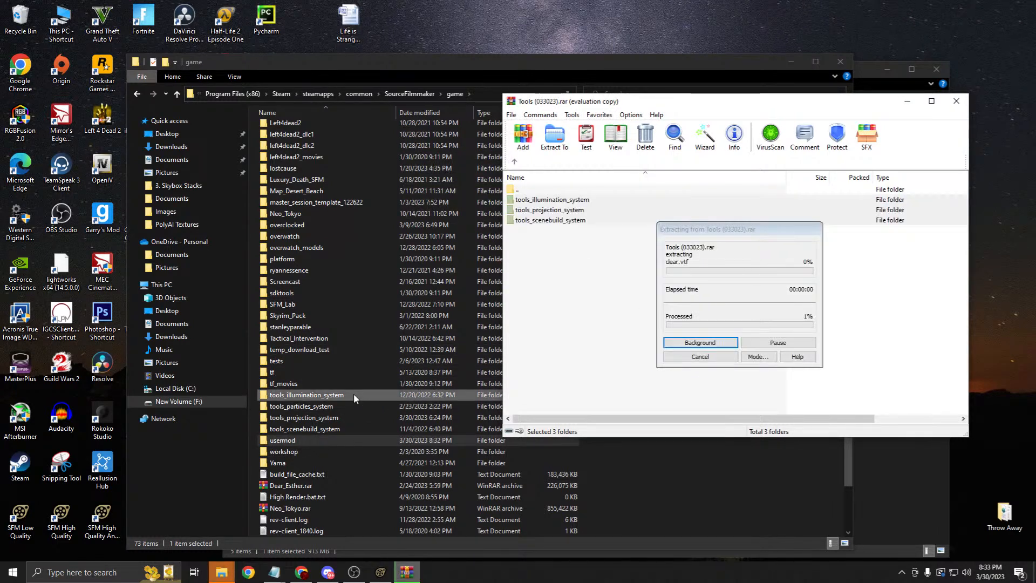
{"action": "left_click", "coordinate": [701, 357]}
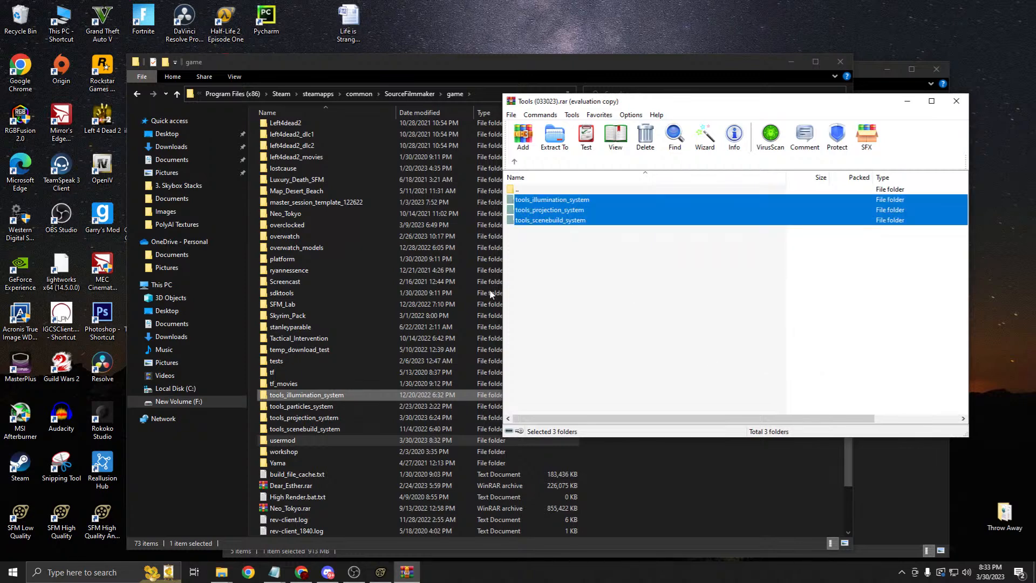
Step: Look inside tools_illumination_system\materials, then return to the game folder
{"action": "double_click", "coordinate": [325, 395]}
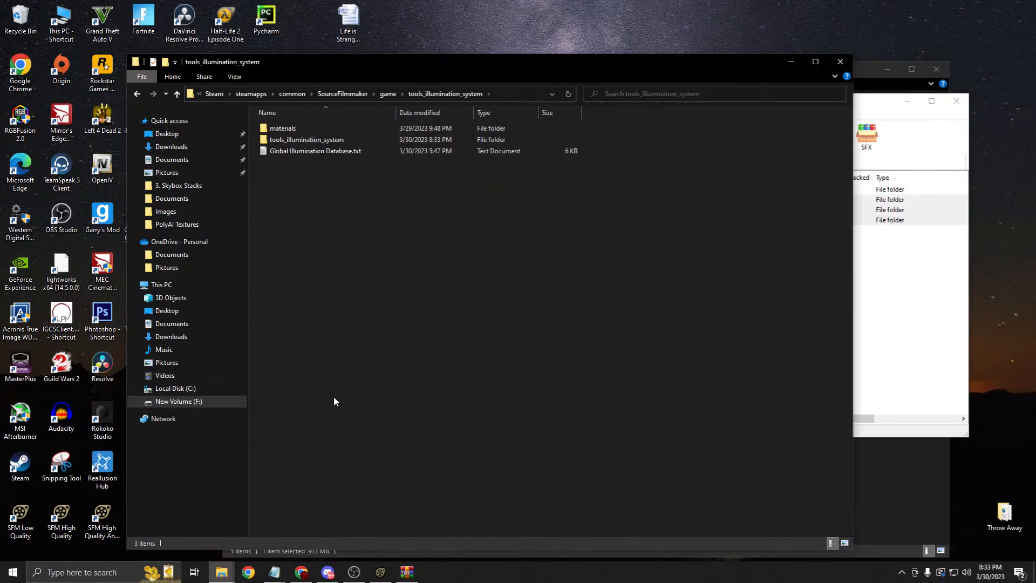
{"action": "left_click", "coordinate": [137, 94]}
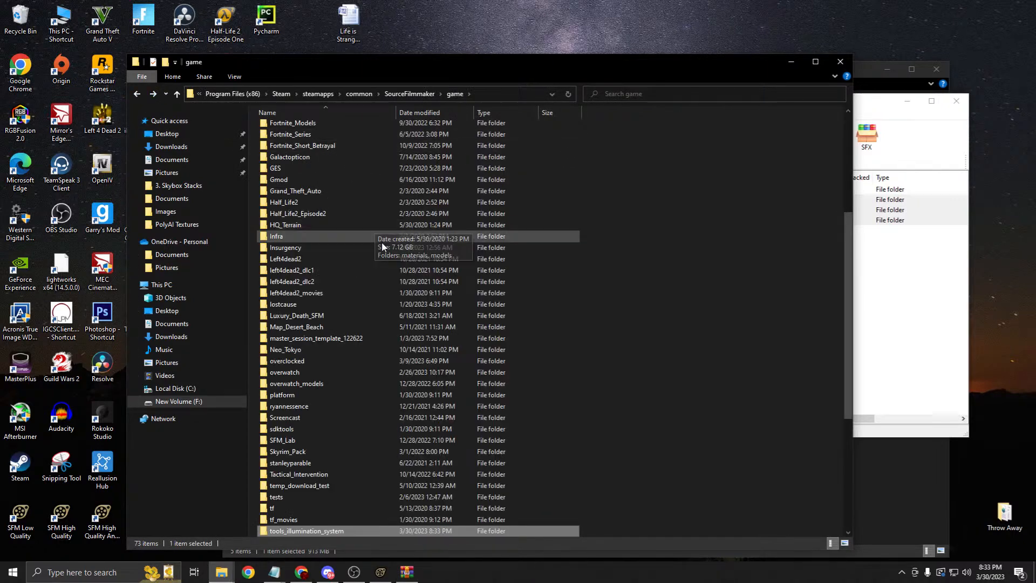
{"action": "scroll", "coordinate": [376, 226], "scroll_direction": "down", "scroll_amount": 4}
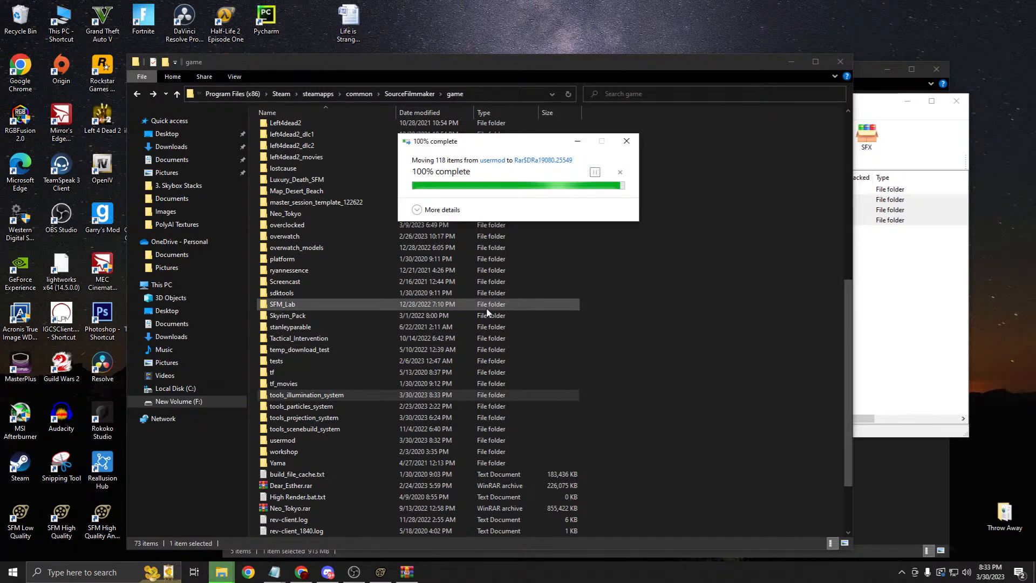
{"action": "double_click", "coordinate": [327, 395]}
{"action": "double_click", "coordinate": [320, 128]}
{"action": "scroll", "coordinate": [329, 173], "scroll_direction": "down", "scroll_amount": 20}
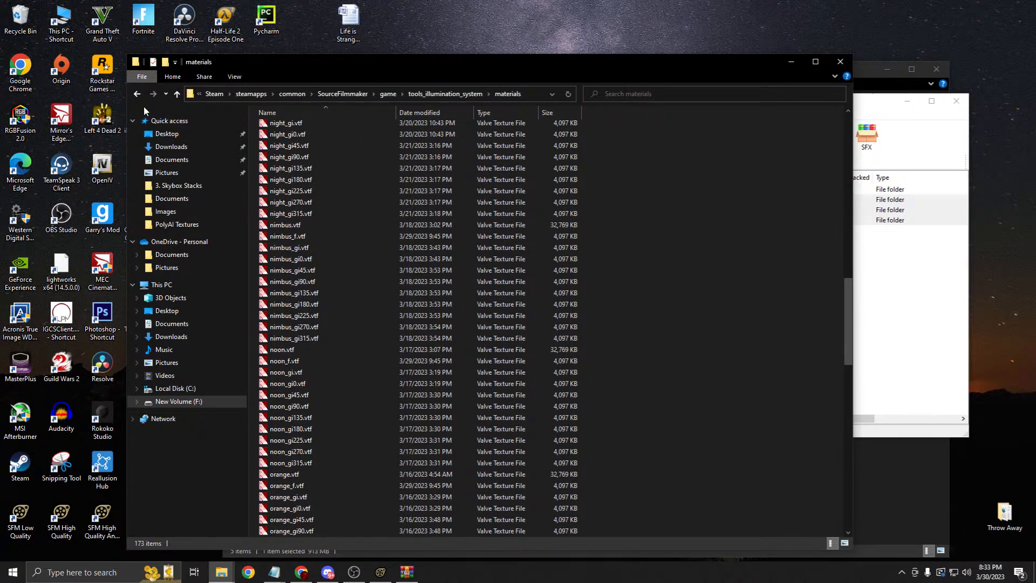
{"action": "left_click", "coordinate": [137, 94]}
{"action": "left_click", "coordinate": [137, 94]}
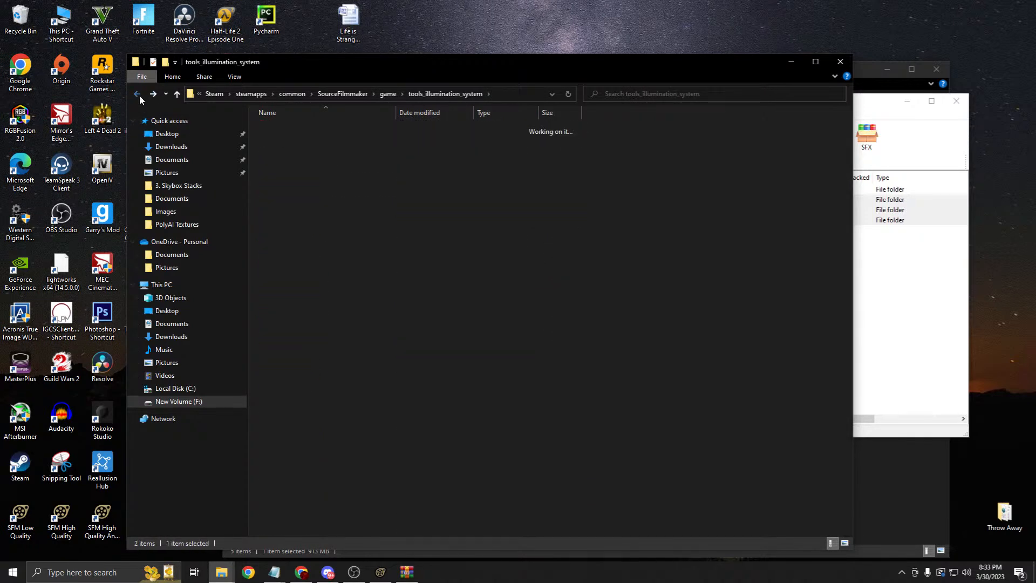
{"action": "scroll", "coordinate": [351, 377], "scroll_direction": "down", "scroll_amount": 3}
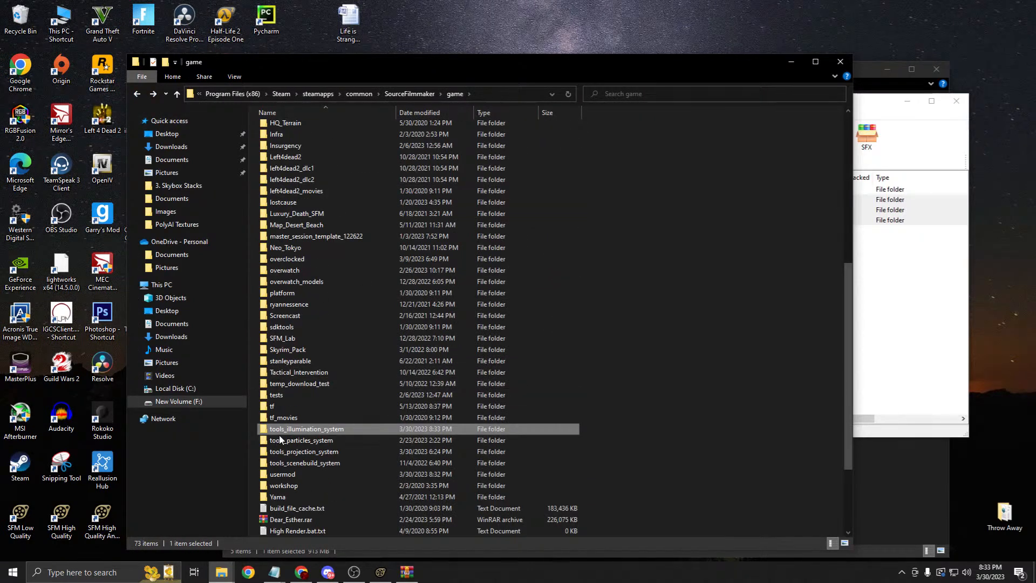
Step: Select the old tools_scenebuild_system, tools_projection_system and tools_illumination_system folders
{"action": "left_click", "coordinate": [721, 427]}
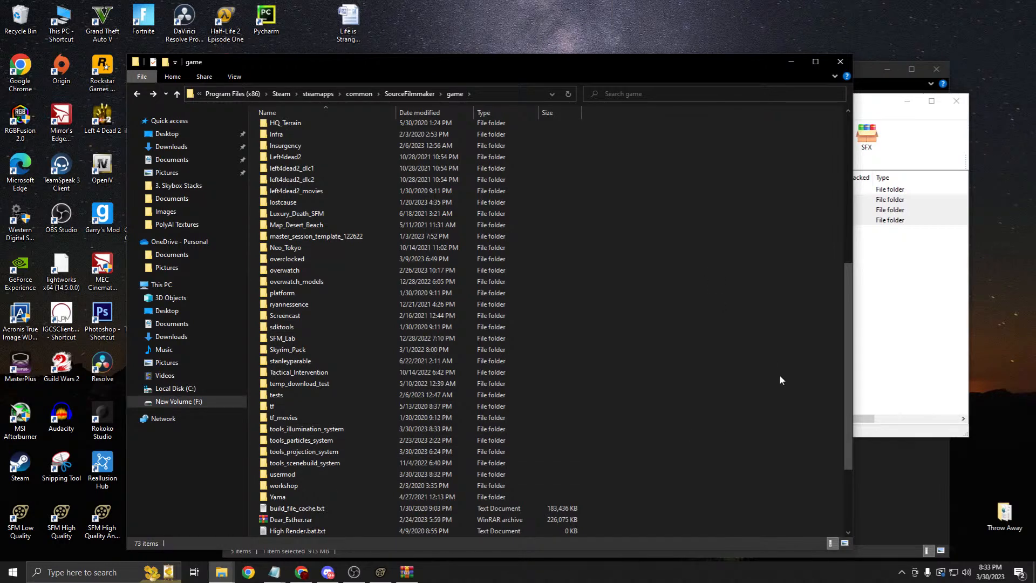
{"action": "scroll", "coordinate": [772, 372], "scroll_direction": "down", "scroll_amount": 4}
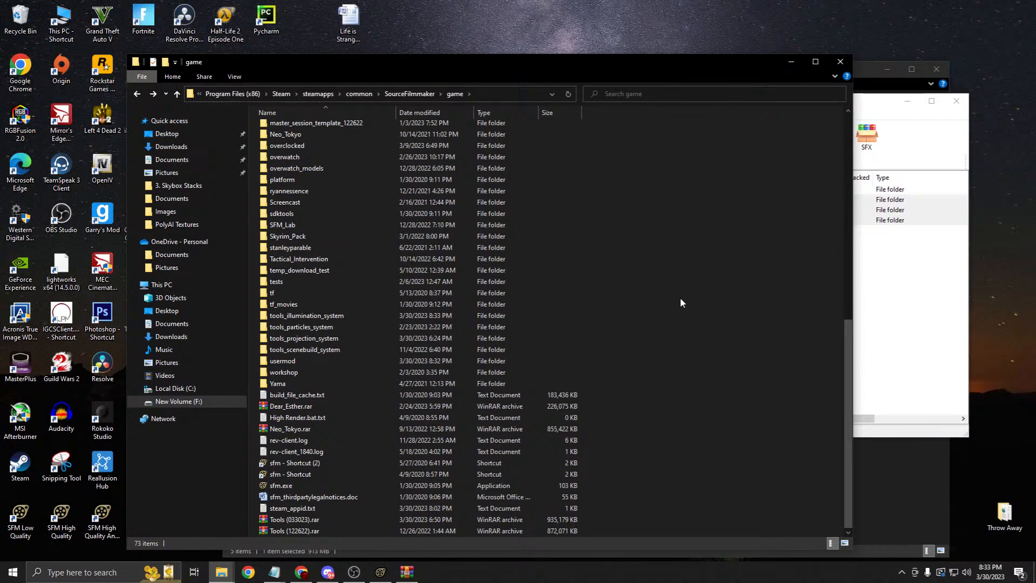
{"action": "left_click", "coordinate": [908, 328]}
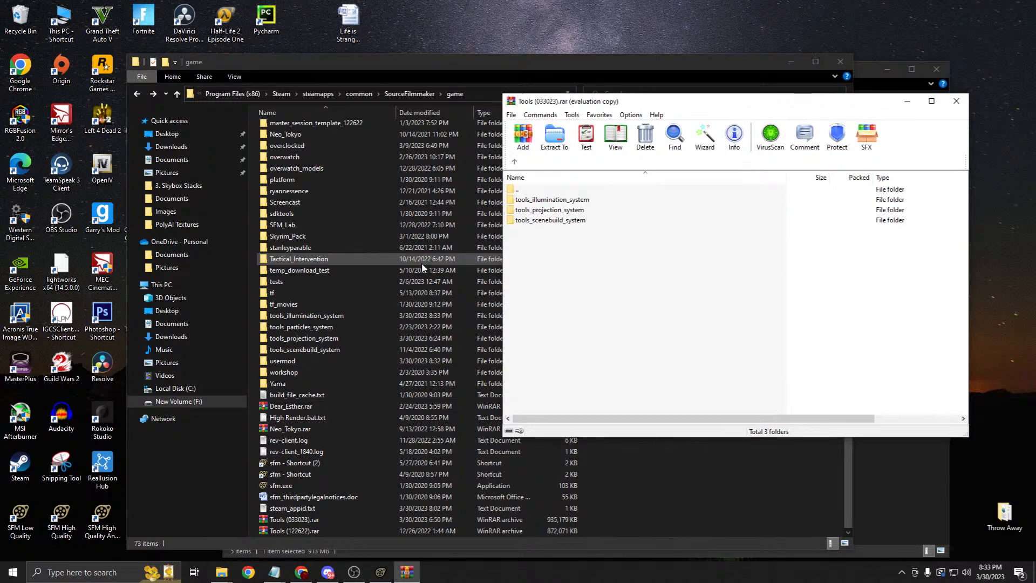
{"action": "left_click", "coordinate": [346, 317]}
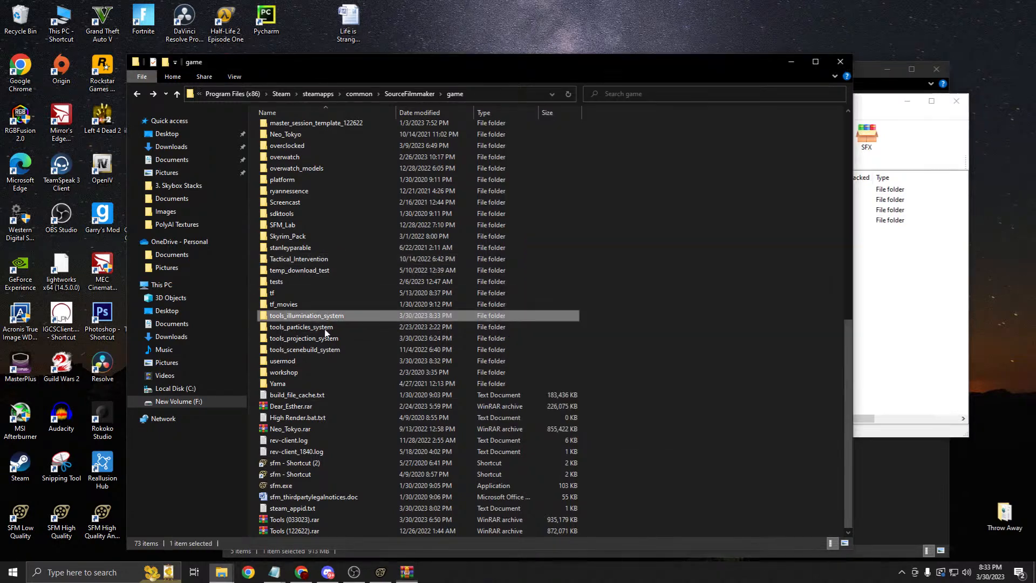
{"action": "left_click", "coordinate": [322, 350]}
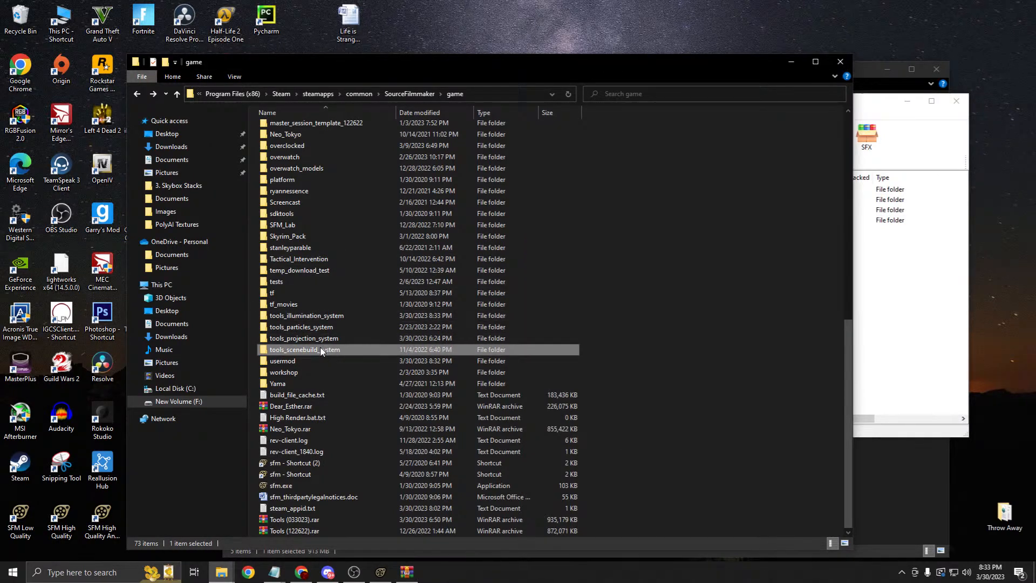
{"action": "left_click", "coordinate": [321, 338], "text": "ctrl"}
{"action": "left_click", "coordinate": [318, 318], "text": "ctrl"}
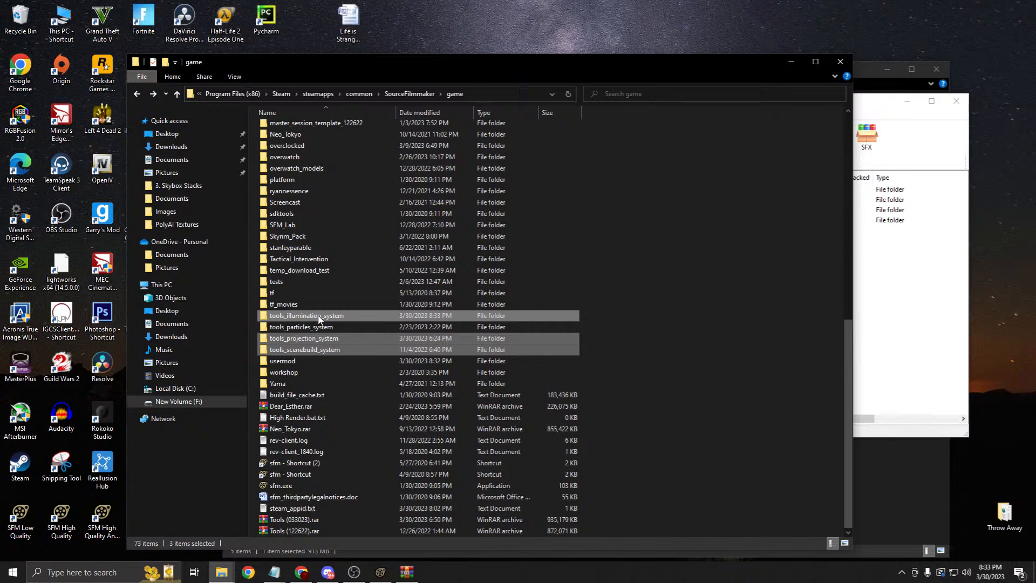
Step: Delete the three old tool folders and extract the archive's three tool folders into game
{"action": "key", "text": "Delete"}
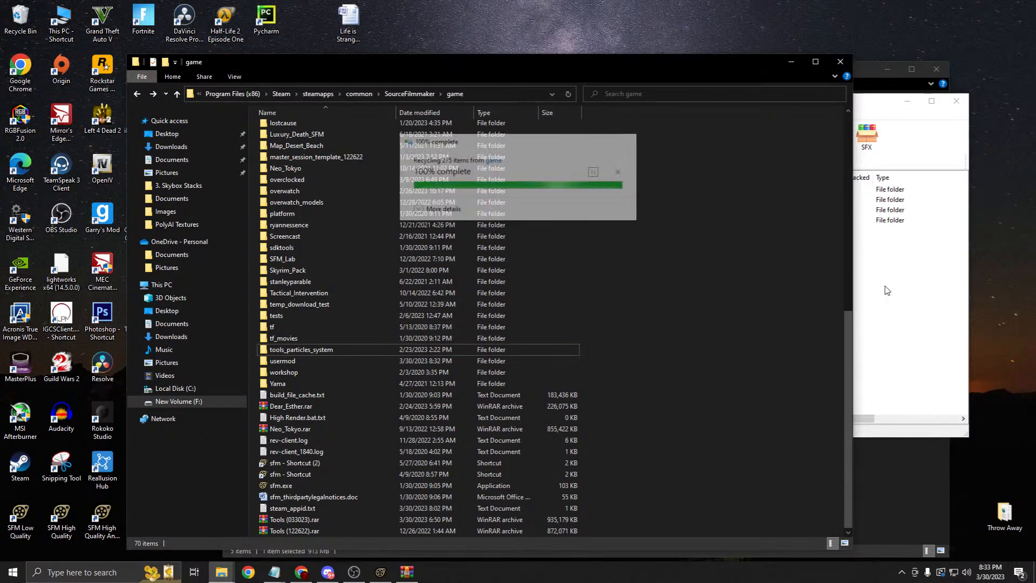
{"action": "left_click", "coordinate": [887, 290]}
{"action": "left_click_drag", "start_coordinate": [544, 249], "coordinate": [543, 202]}
{"action": "left_click_drag", "start_coordinate": [781, 487], "coordinate": [781, 487]}
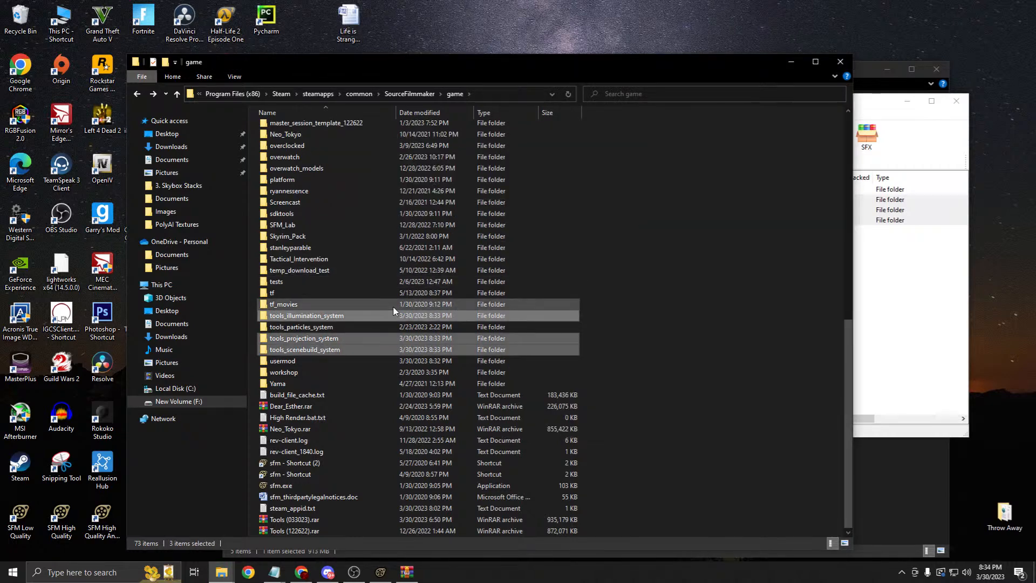
Step: Check the three new tool folders and close the Tools (033023).rar archive
{"action": "left_click", "coordinate": [318, 316]}
{"action": "left_click", "coordinate": [309, 337]}
{"action": "left_click", "coordinate": [311, 351]}
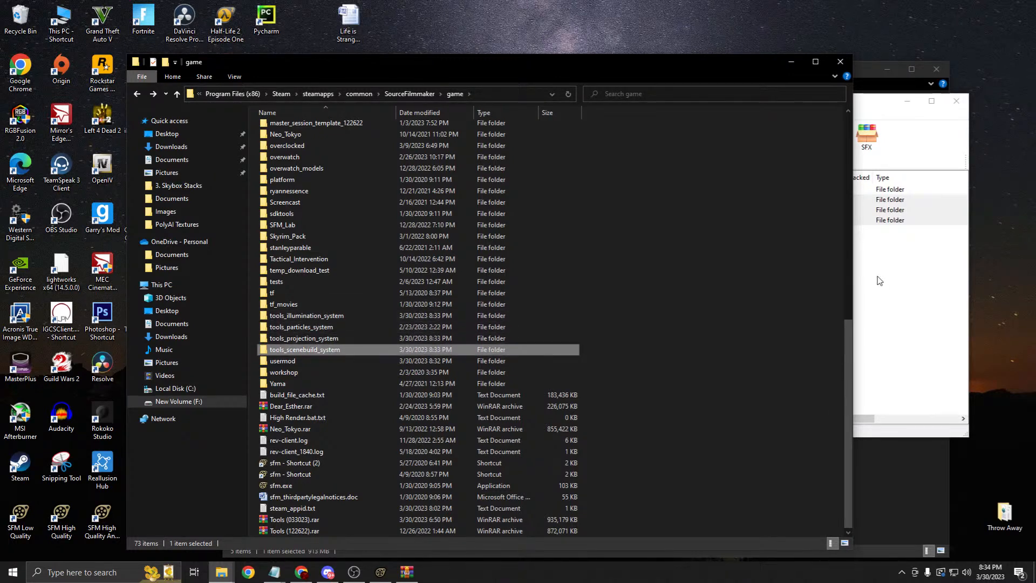
{"action": "left_click", "coordinate": [868, 254]}
{"action": "left_click", "coordinate": [956, 101]}
Step: Open Master Session Template (033023).rar and drag master_session_template_033023 into the game folder
{"action": "left_click", "coordinate": [872, 309]}
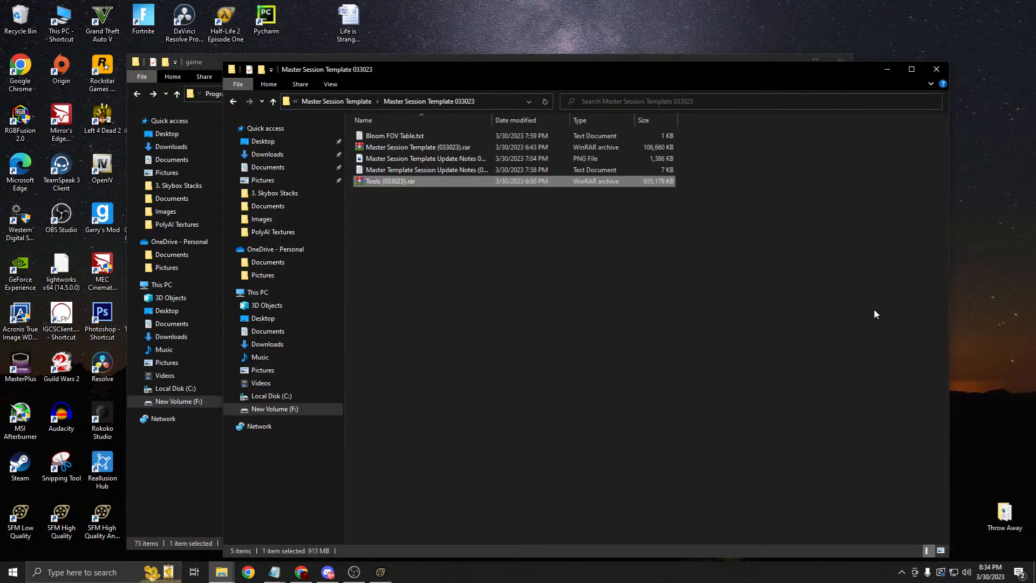
{"action": "right_click", "coordinate": [404, 150]}
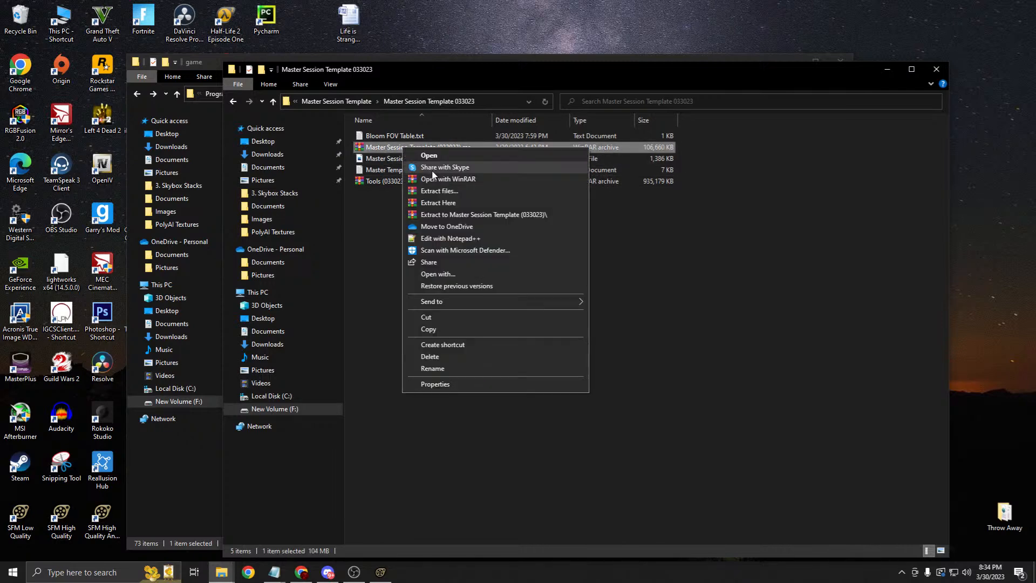
{"action": "left_click", "coordinate": [515, 152]}
{"action": "left_click", "coordinate": [721, 107]}
{"action": "left_click", "coordinate": [562, 203]}
{"action": "left_click", "coordinate": [500, 74]}
{"action": "left_click", "coordinate": [889, 71]}
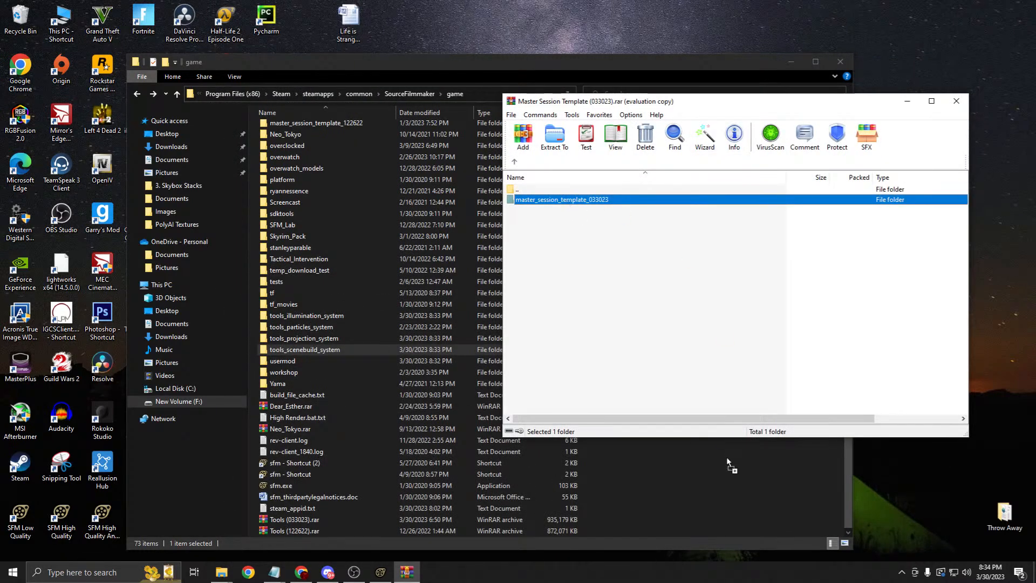
{"action": "left_click_drag", "start_coordinate": [726, 457], "coordinate": [726, 456]}
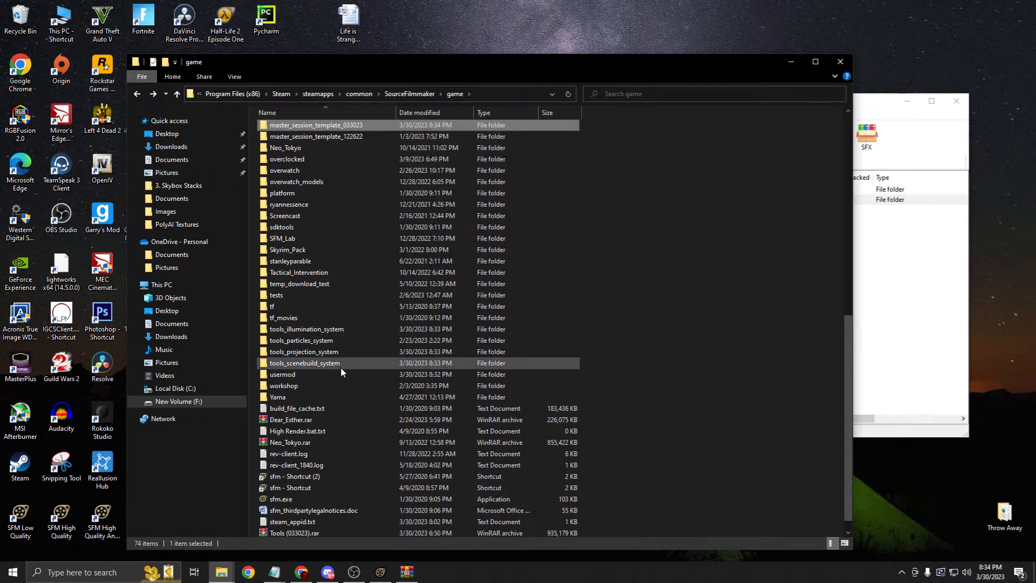
Step: Open gameinfo.txt from the usermod folder in Notepad
{"action": "double_click", "coordinate": [300, 373]}
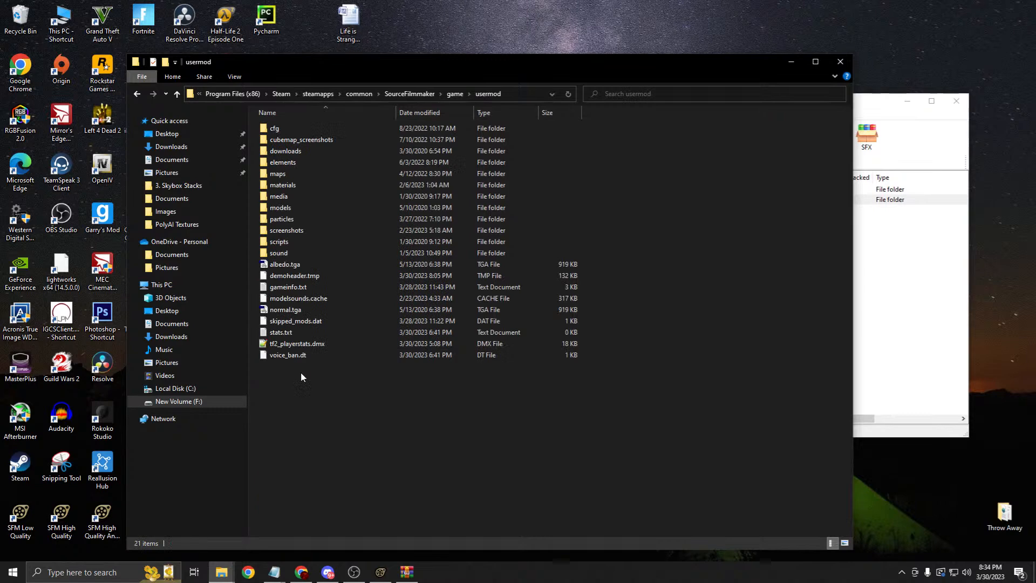
{"action": "double_click", "coordinate": [295, 289]}
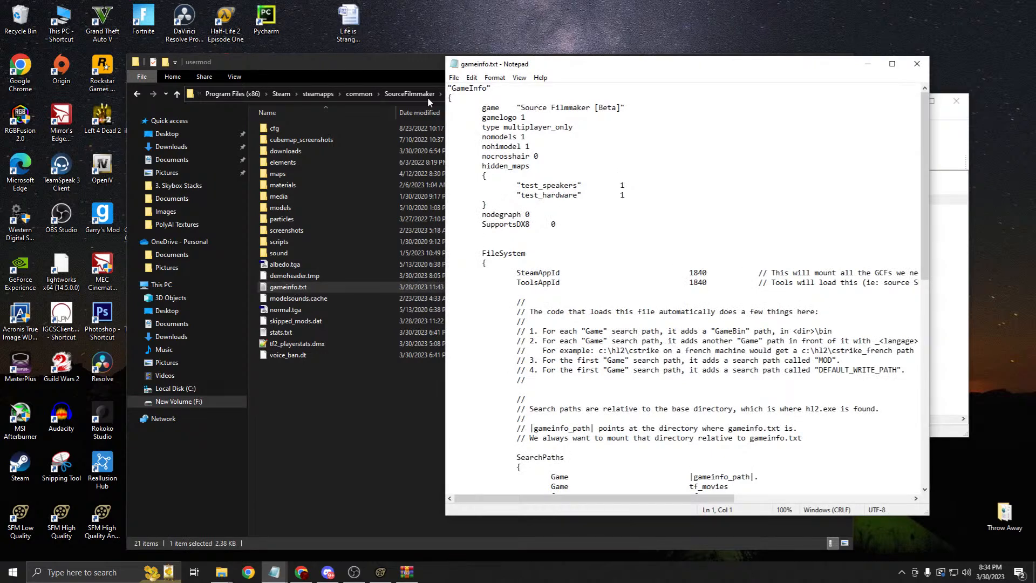
{"action": "scroll", "coordinate": [743, 313], "scroll_direction": "down", "scroll_amount": 10}
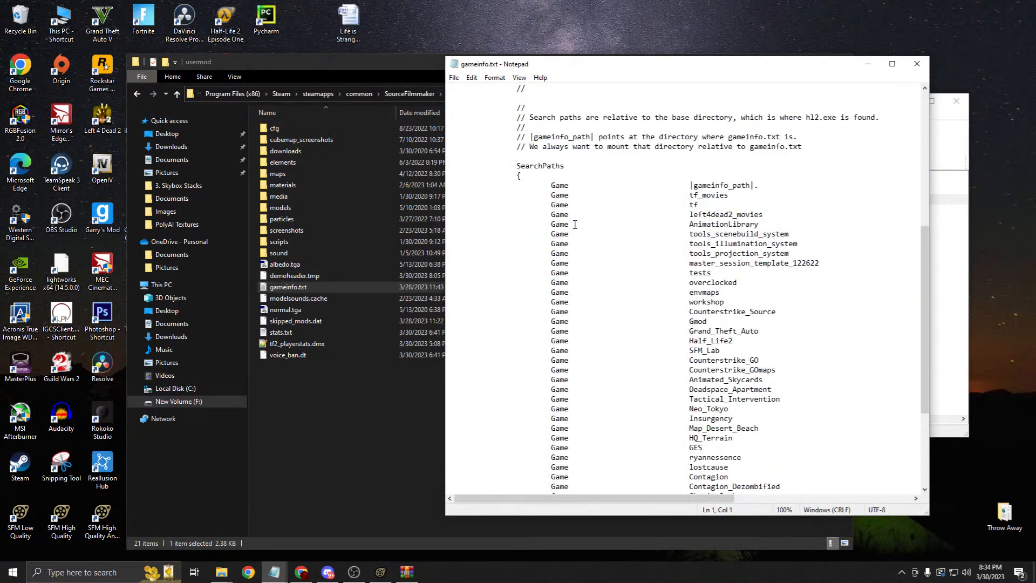
Step: Change master_session_template_122622 to master_session_template_033023 in SearchPaths and save
{"action": "left_click", "coordinate": [790, 234]}
{"action": "left_click_drag", "start_coordinate": [796, 235], "coordinate": [664, 229]}
{"action": "left_click_drag", "start_coordinate": [827, 262], "coordinate": [454, 236]}
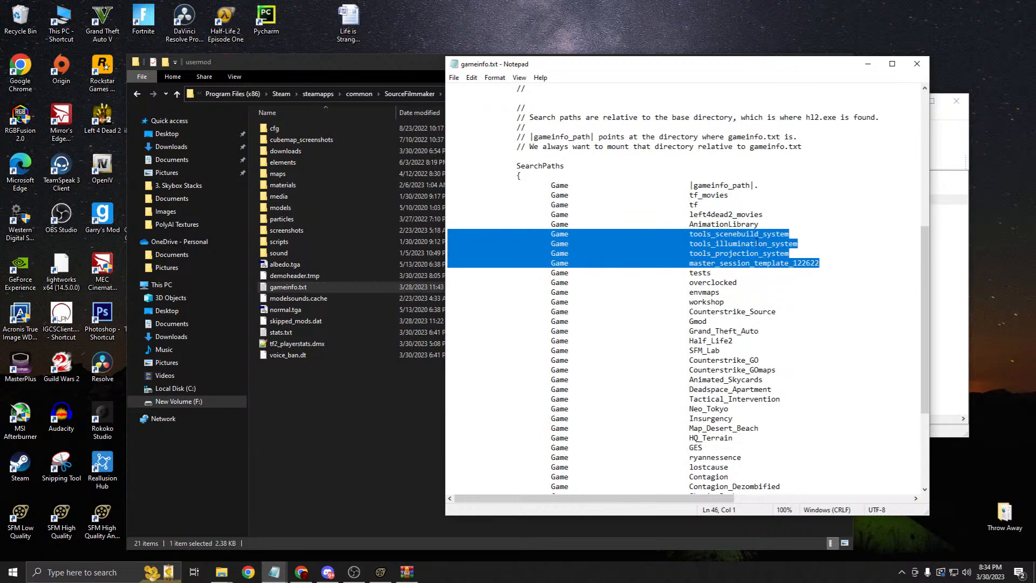
{"action": "left_click", "coordinate": [824, 265]}
{"action": "left_click_drag", "start_coordinate": [825, 262], "coordinate": [793, 264]}
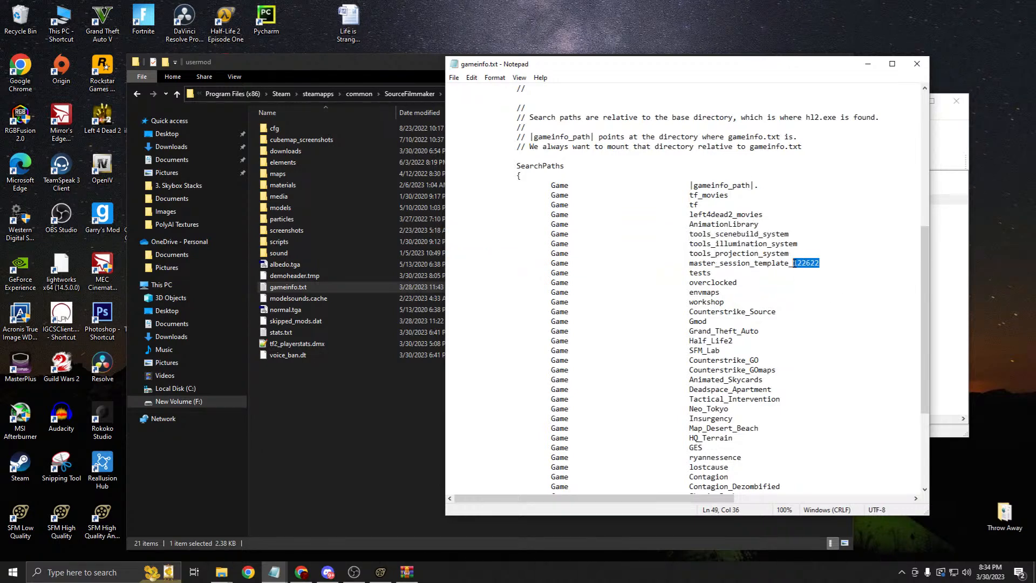
{"action": "type", "text": "033023"}
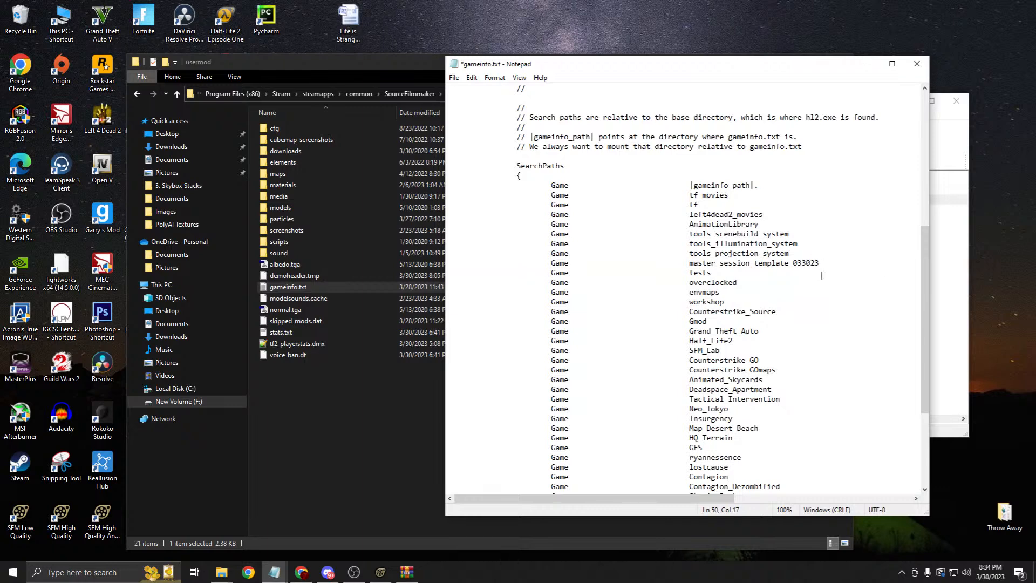
{"action": "key", "text": "ctrl+s"}
Step: Review the four updated search-path lines and return Explorer to the game folder
{"action": "left_click_drag", "start_coordinate": [822, 264], "coordinate": [453, 234]}
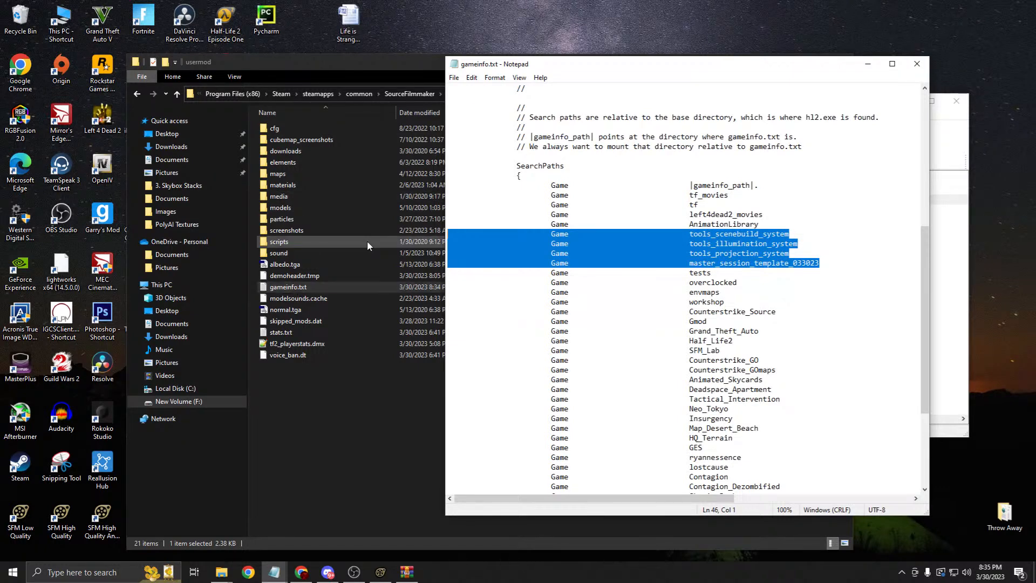
{"action": "left_click", "coordinate": [809, 263]}
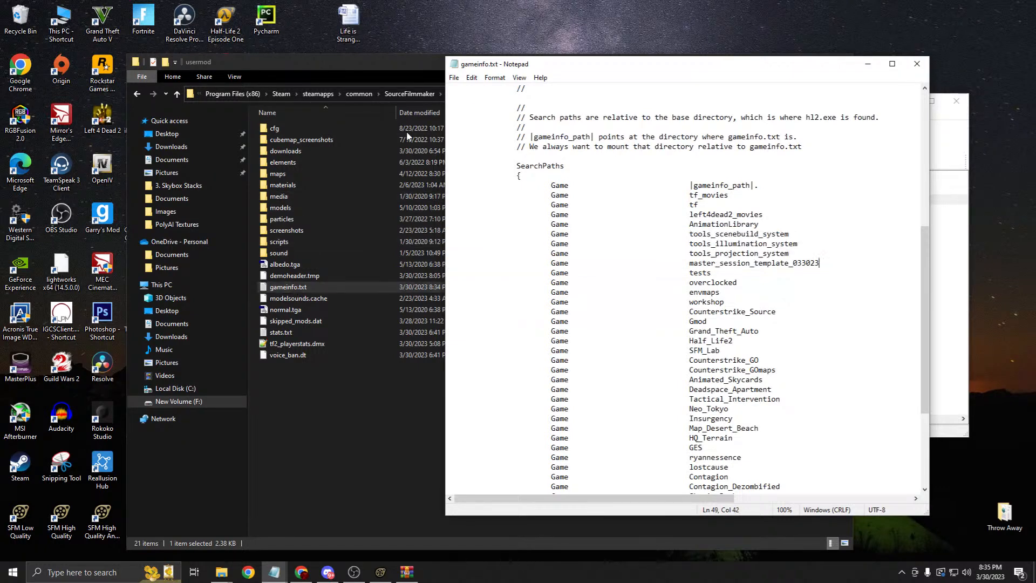
{"action": "left_click", "coordinate": [395, 69]}
{"action": "left_click", "coordinate": [455, 94]}
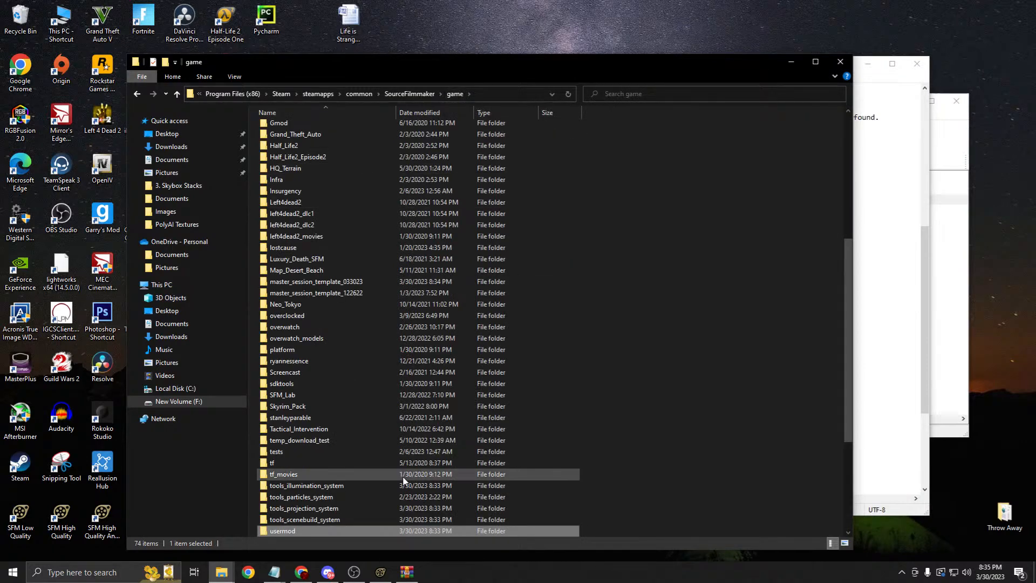
Step: Look into tools_illumination_system and its materials folder, then switch back to Source Filmmaker
{"action": "scroll", "coordinate": [330, 468], "scroll_direction": "down", "scroll_amount": 5}
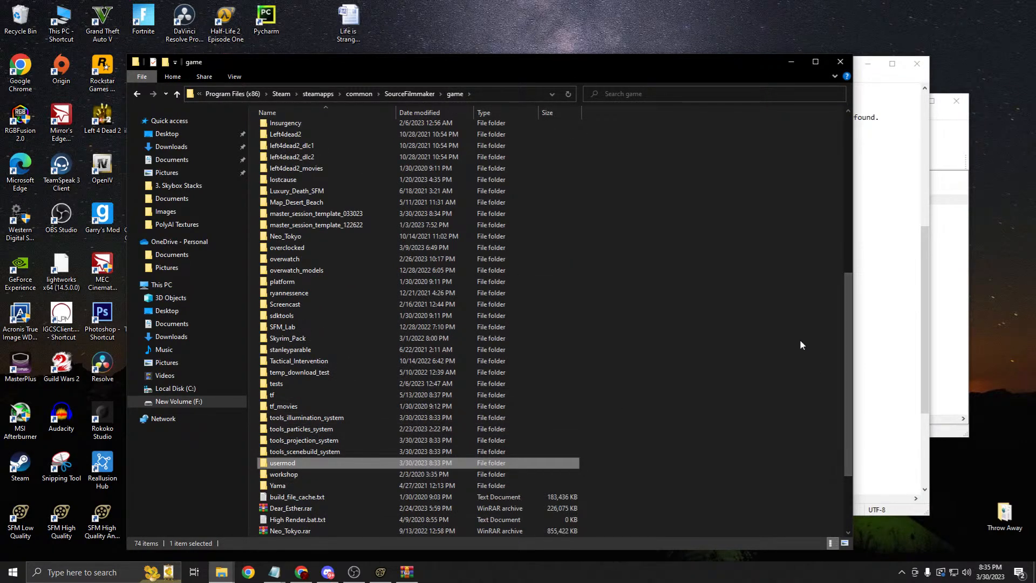
{"action": "double_click", "coordinate": [336, 417]}
{"action": "double_click", "coordinate": [312, 128]}
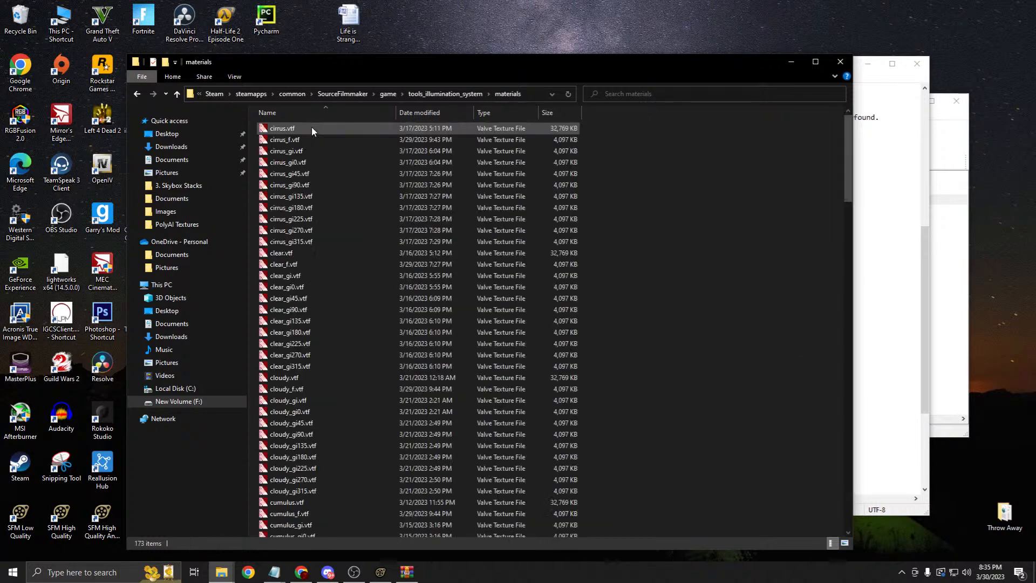
{"action": "left_click", "coordinate": [397, 94]}
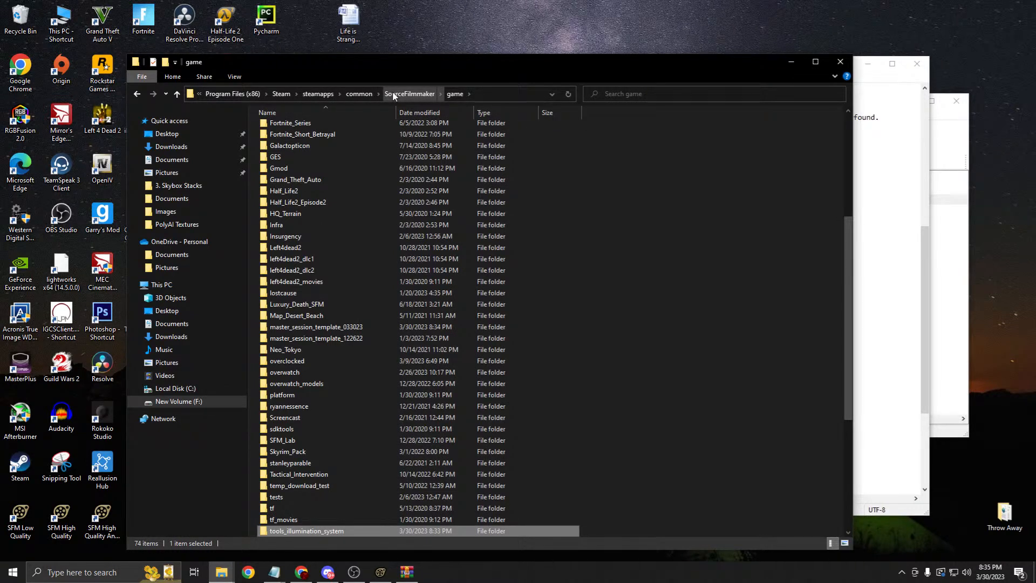
{"action": "scroll", "coordinate": [364, 324], "scroll_direction": "down", "scroll_amount": 4}
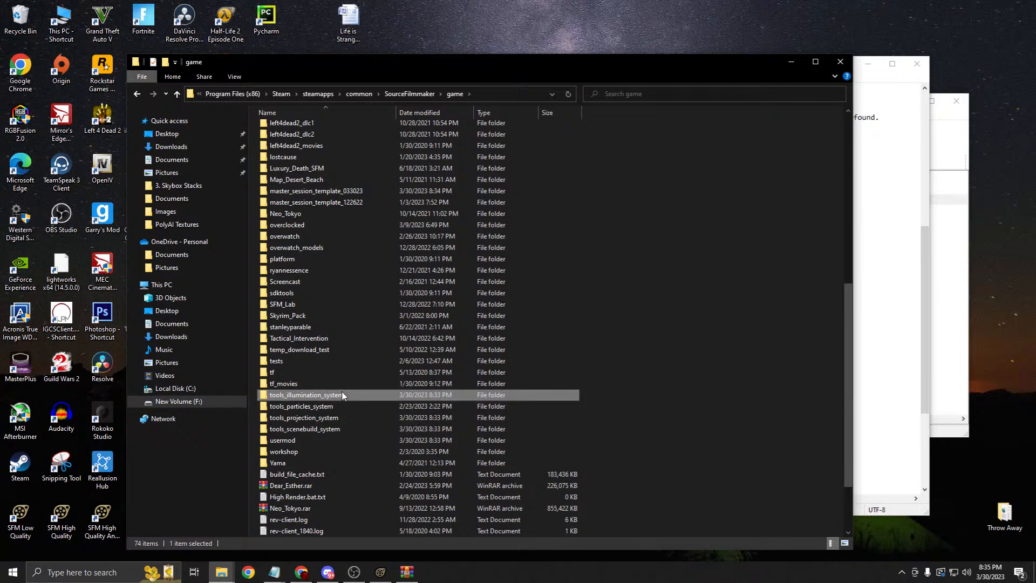
{"action": "double_click", "coordinate": [341, 395]}
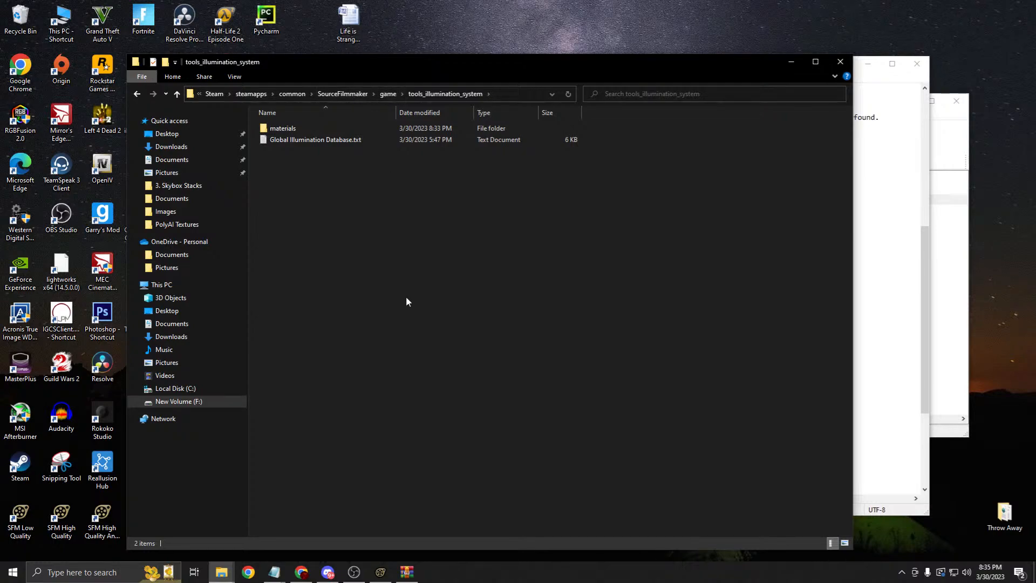
{"action": "left_click", "coordinate": [380, 572]}
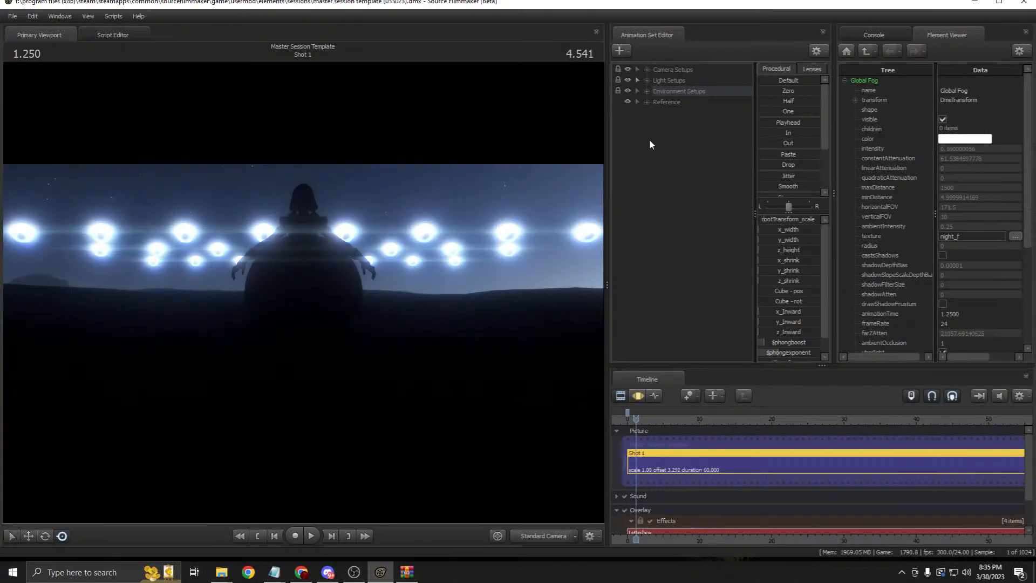
Step: Show the Phong Sphere in the Element Viewer with its black material parameters expanded
{"action": "left_click", "coordinate": [647, 102]}
{"action": "right_click", "coordinate": [685, 124]}
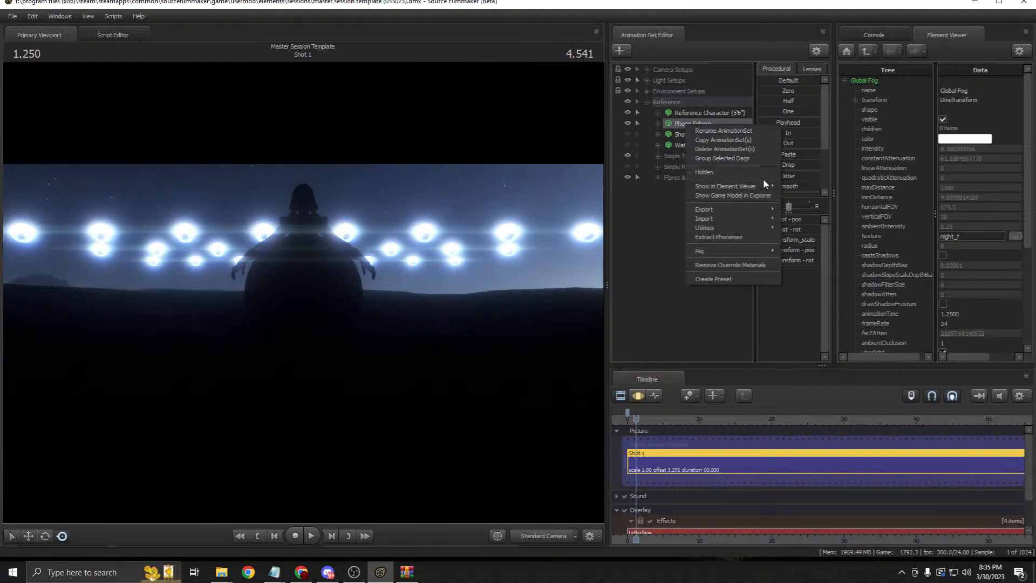
{"action": "mouse_move", "coordinate": [768, 189]}
{"action": "left_click", "coordinate": [807, 188]}
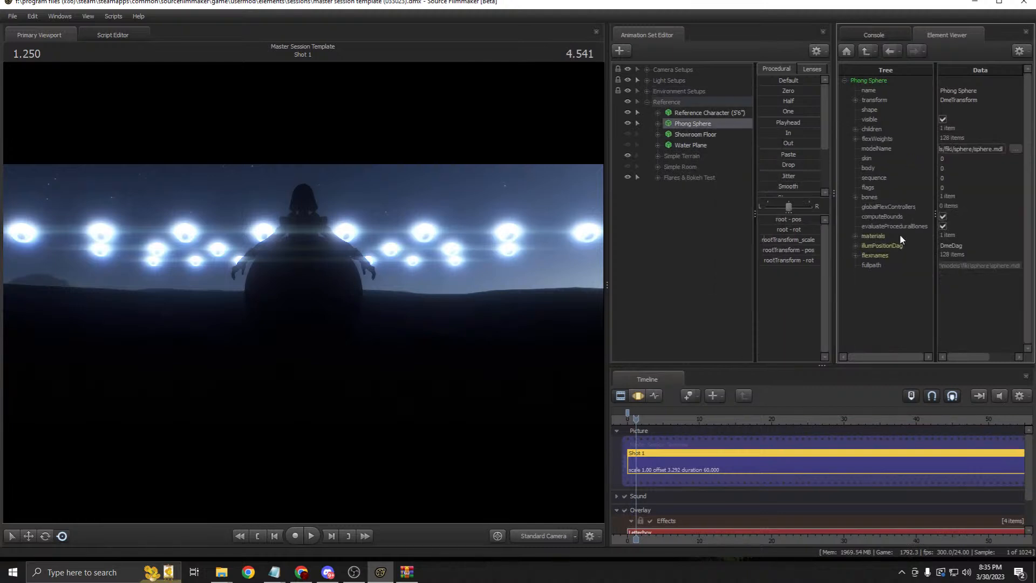
{"action": "left_click", "coordinate": [855, 235]}
{"action": "left_click", "coordinate": [866, 246]}
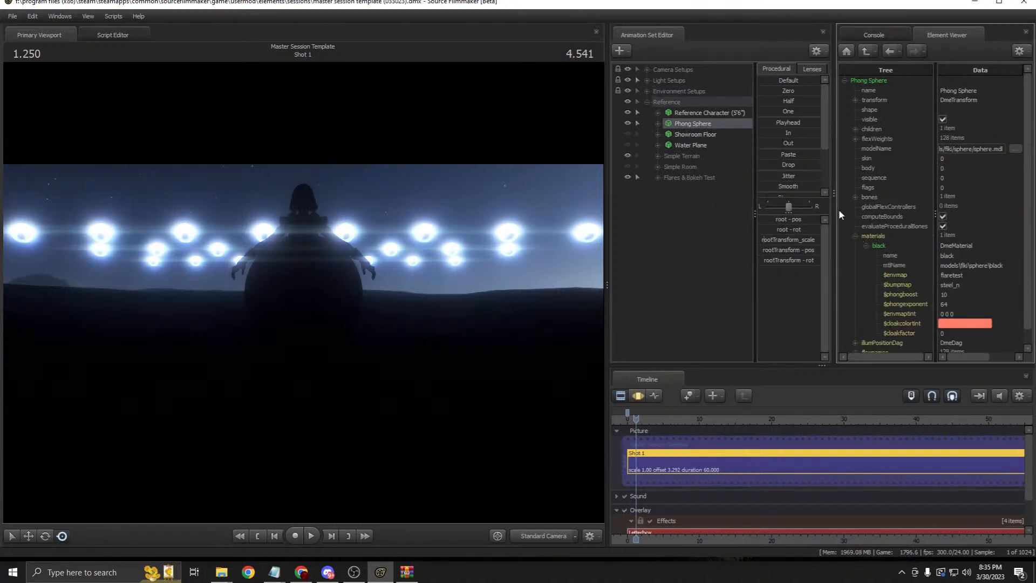
{"action": "left_click_drag", "start_coordinate": [835, 210], "coordinate": [756, 210]}
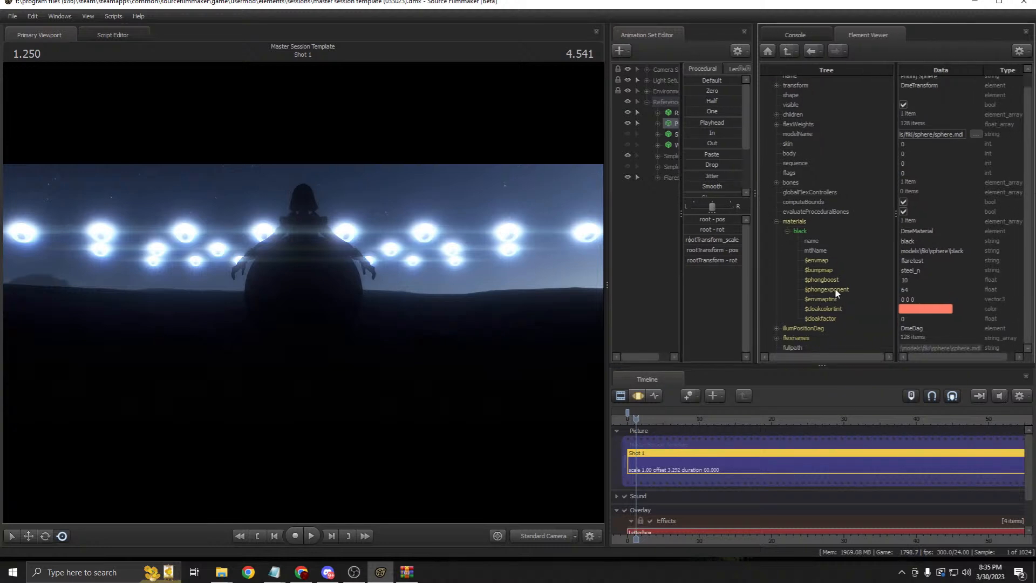
Step: Edit the $bumpmap and $envmap values, leaving $envmap set to flaretest
{"action": "double_click", "coordinate": [922, 270]}
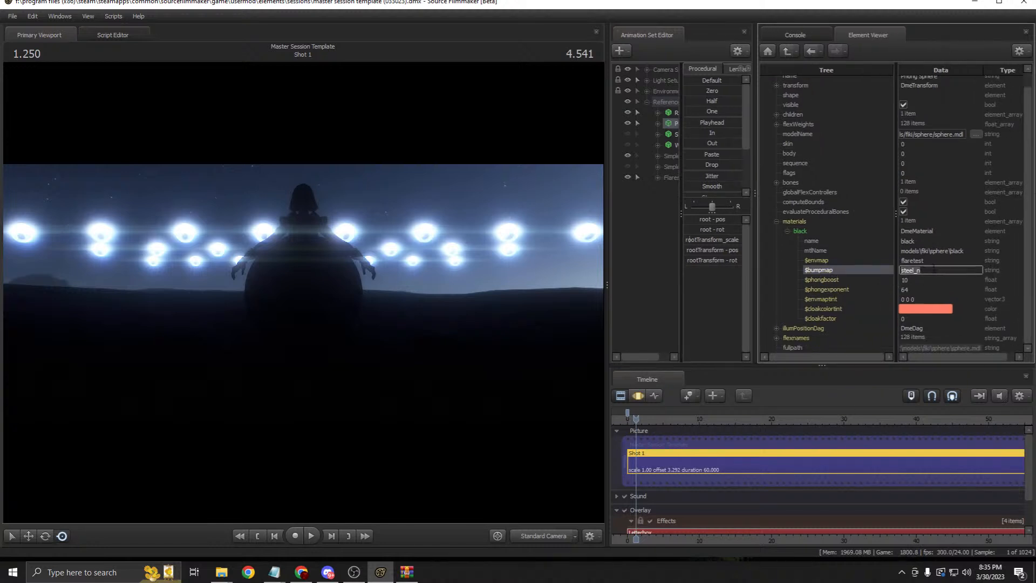
{"action": "double_click", "coordinate": [934, 261]}
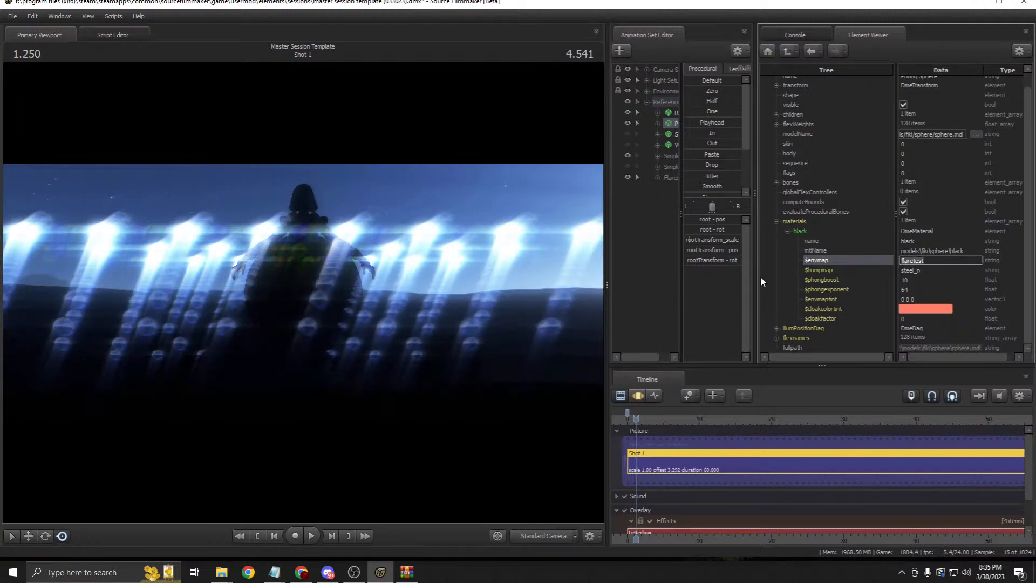
{"action": "type", "text": "models/fiki/hwaf/"}
{"action": "left_click_drag", "start_coordinate": [948, 261], "coordinate": [866, 251]}
{"action": "type", "text": "flaretest"}
{"action": "left_click", "coordinate": [865, 251]}
Step: Browse the 173 .vtf textures in tools_illumination_system\materials, then widen SFM's animation set list
{"action": "left_click", "coordinate": [381, 571]}
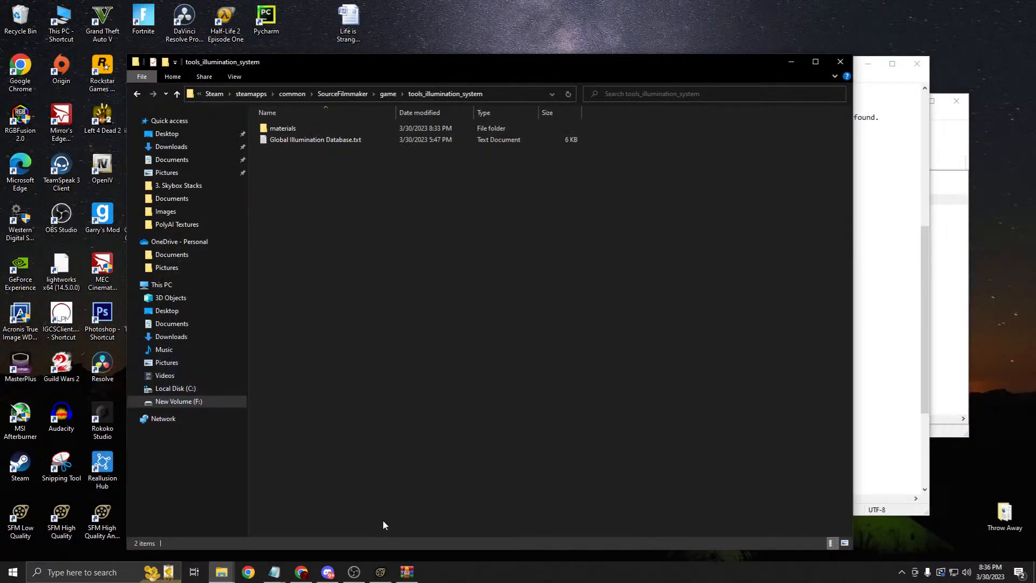
{"action": "left_click", "coordinate": [391, 95]}
{"action": "scroll", "coordinate": [373, 227], "scroll_direction": "down", "scroll_amount": 4}
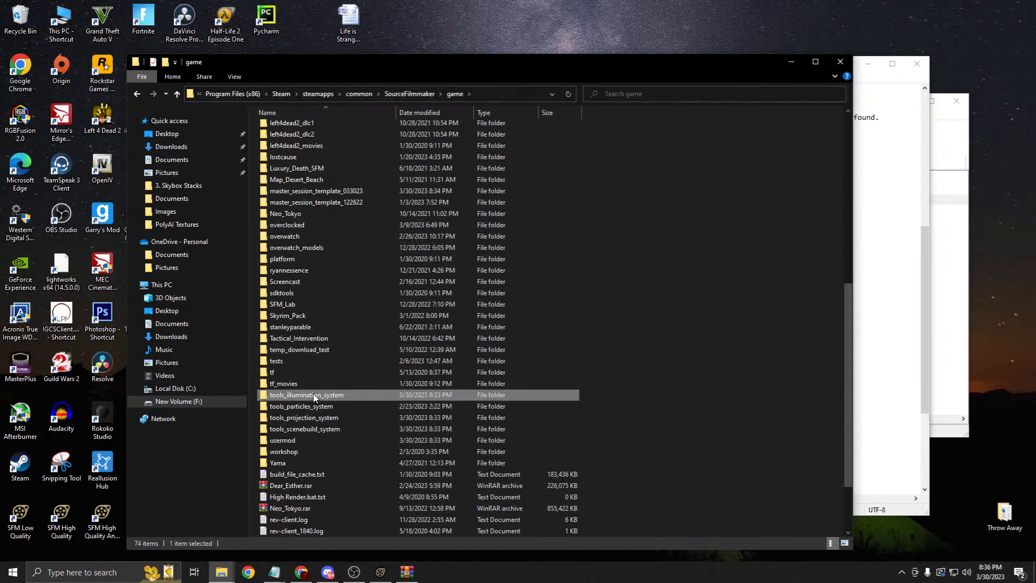
{"action": "double_click", "coordinate": [340, 399]}
{"action": "double_click", "coordinate": [311, 128]}
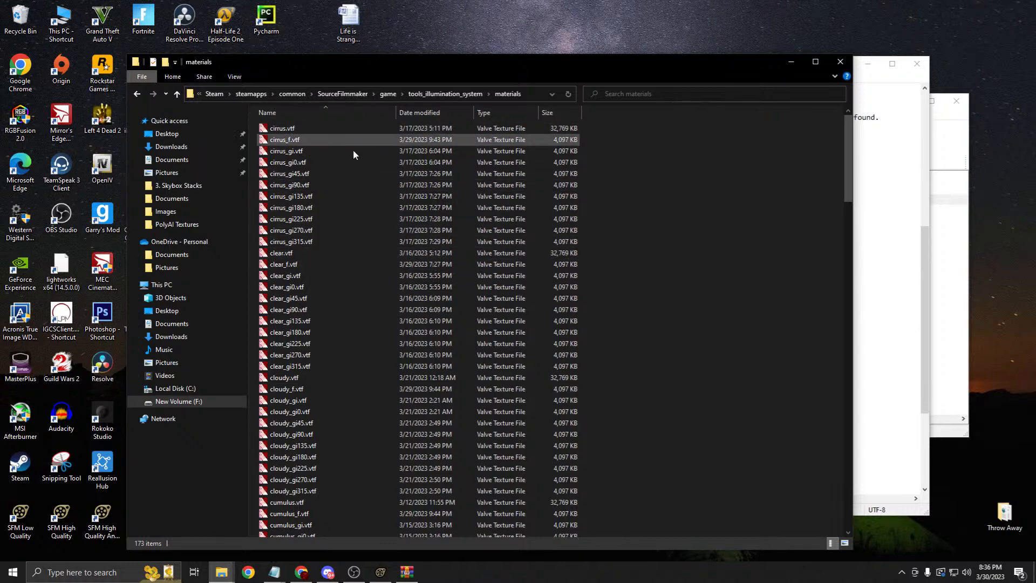
{"action": "left_click", "coordinate": [380, 572]}
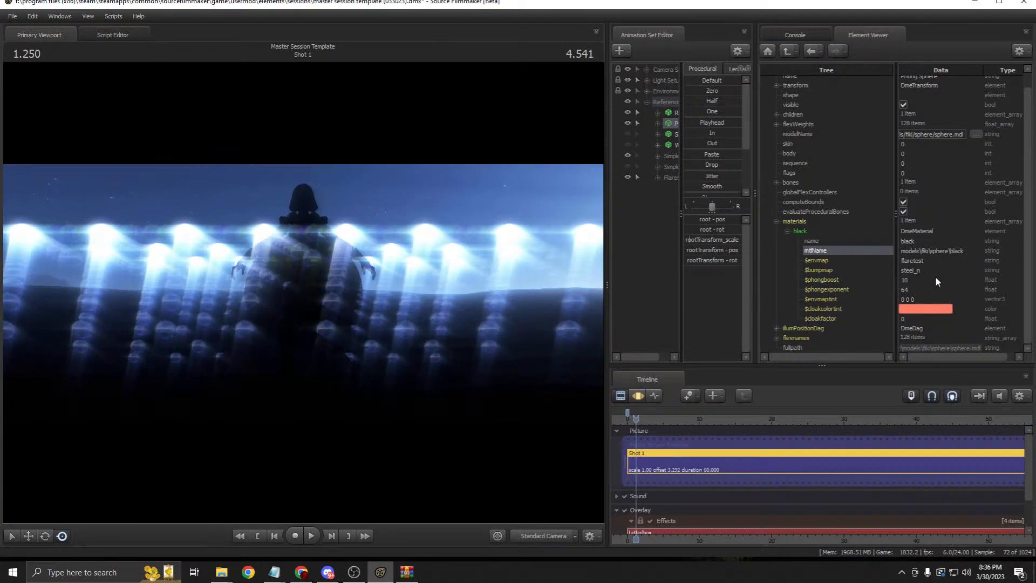
{"action": "left_click_drag", "start_coordinate": [756, 192], "coordinate": [793, 192]}
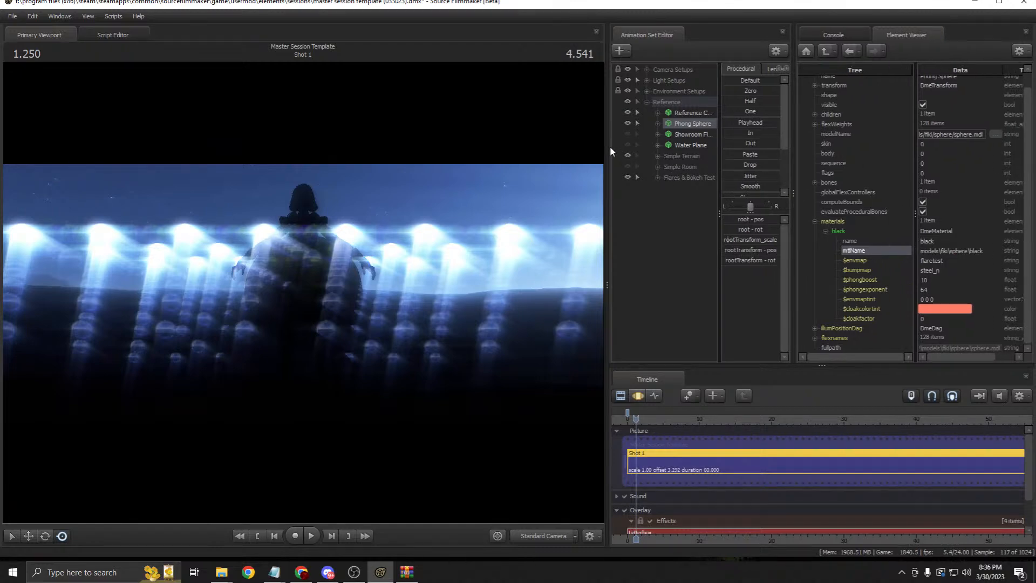
Step: Show the Scenebuilders Cube from Environment Setups in the Element Viewer with its change_me material expanded
{"action": "left_click_drag", "start_coordinate": [609, 145], "coordinate": [588, 144]}
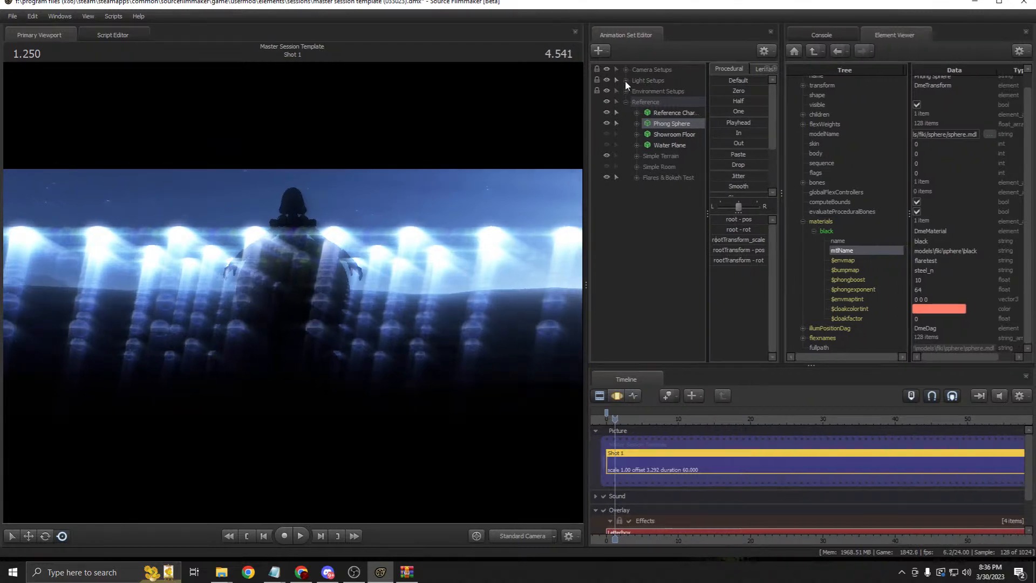
{"action": "left_click", "coordinate": [625, 90]}
{"action": "left_click", "coordinate": [679, 113]}
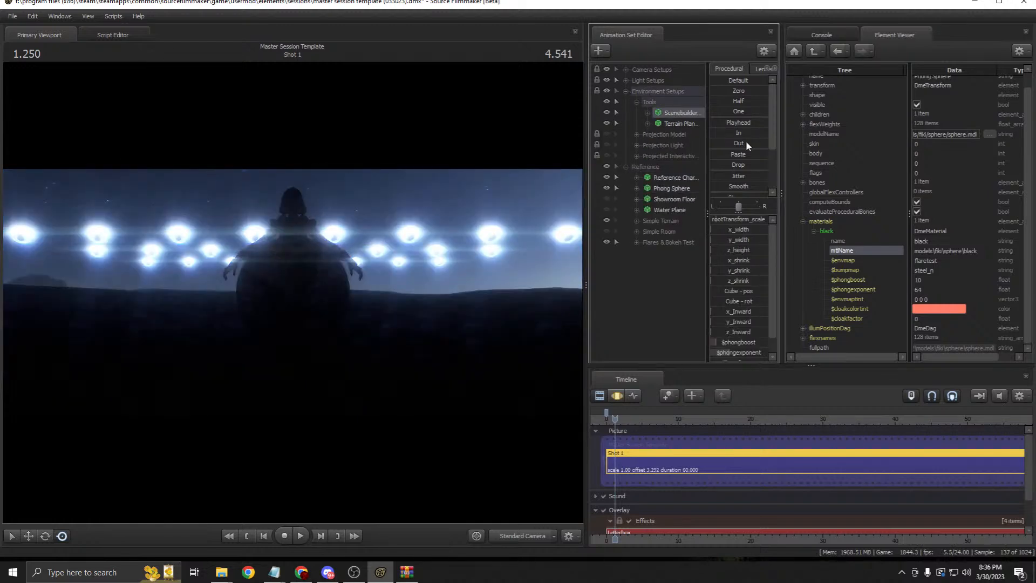
{"action": "right_click", "coordinate": [696, 113]}
{"action": "mouse_move", "coordinate": [777, 185]}
{"action": "left_click", "coordinate": [820, 186]}
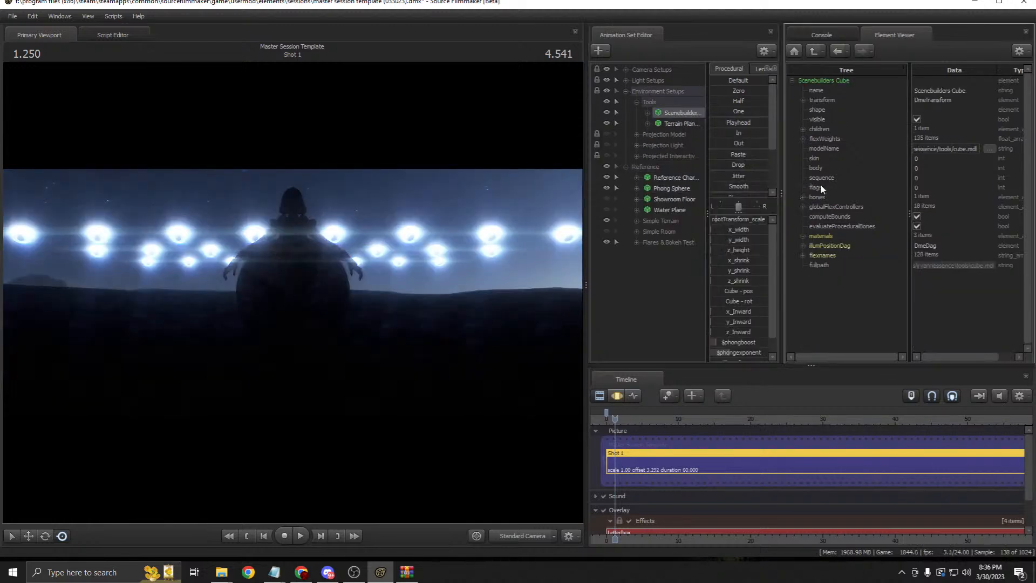
{"action": "left_click", "coordinate": [803, 235]}
{"action": "left_click", "coordinate": [813, 246]}
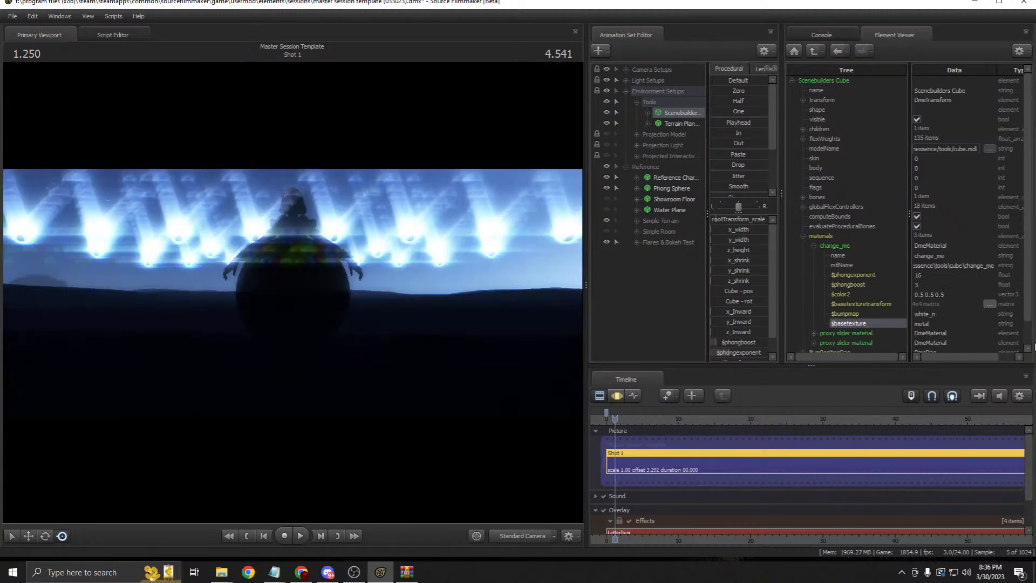
Step: Turn on the first Global Illumination light under Light Setups
{"action": "right_click", "coordinate": [469, 273]}
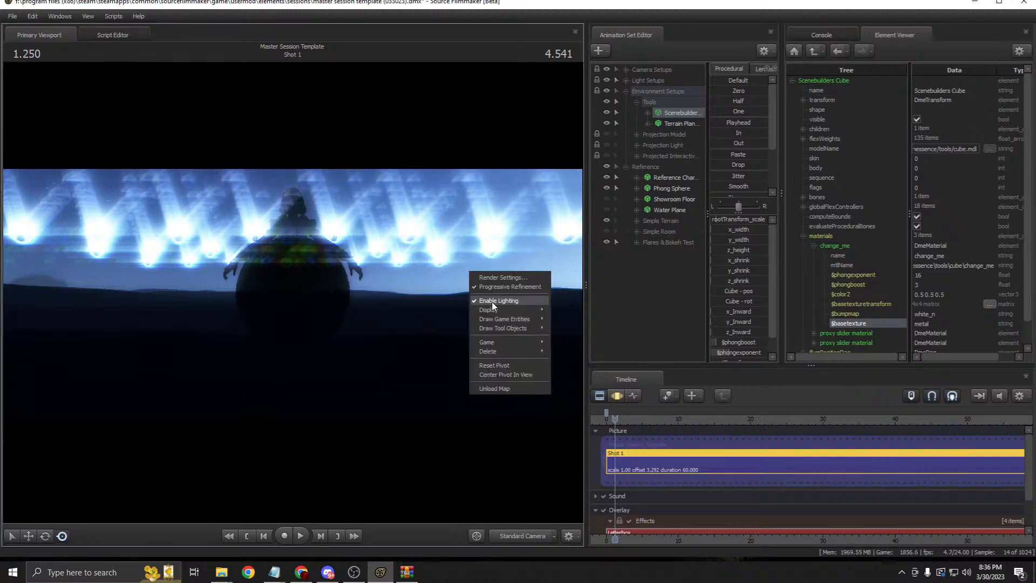
{"action": "left_click", "coordinate": [651, 282]}
{"action": "left_click", "coordinate": [626, 91]}
{"action": "left_click", "coordinate": [626, 81]}
{"action": "left_click", "coordinate": [636, 92]}
{"action": "left_click", "coordinate": [607, 123]}
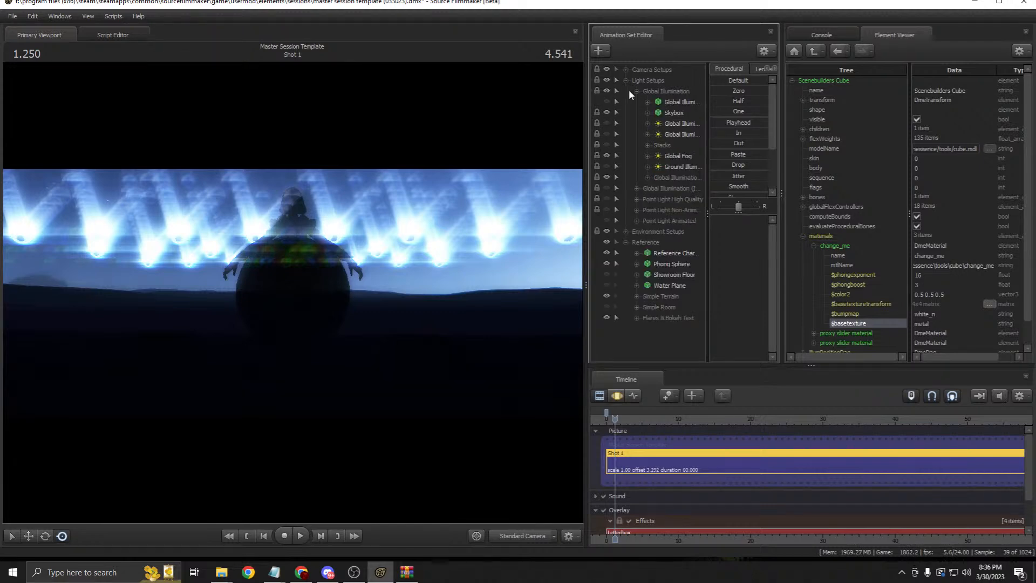
Step: Hide the Anamorphic Camera's Blue Flares and Chromatic Flares, then toggle the second GI light
{"action": "left_click", "coordinate": [625, 69]}
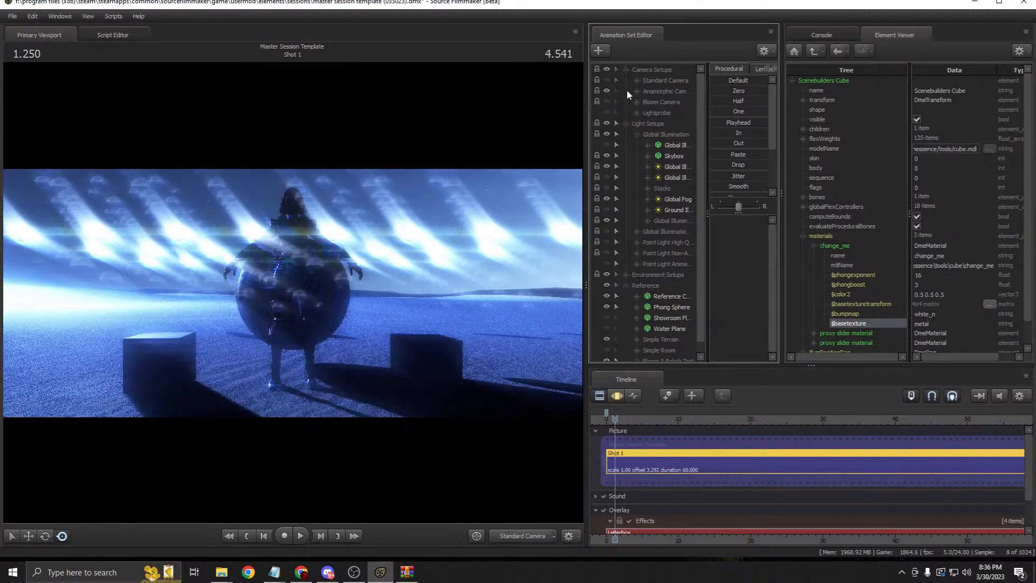
{"action": "left_click", "coordinate": [636, 91]}
{"action": "left_click", "coordinate": [606, 144]}
{"action": "left_click", "coordinate": [607, 155]}
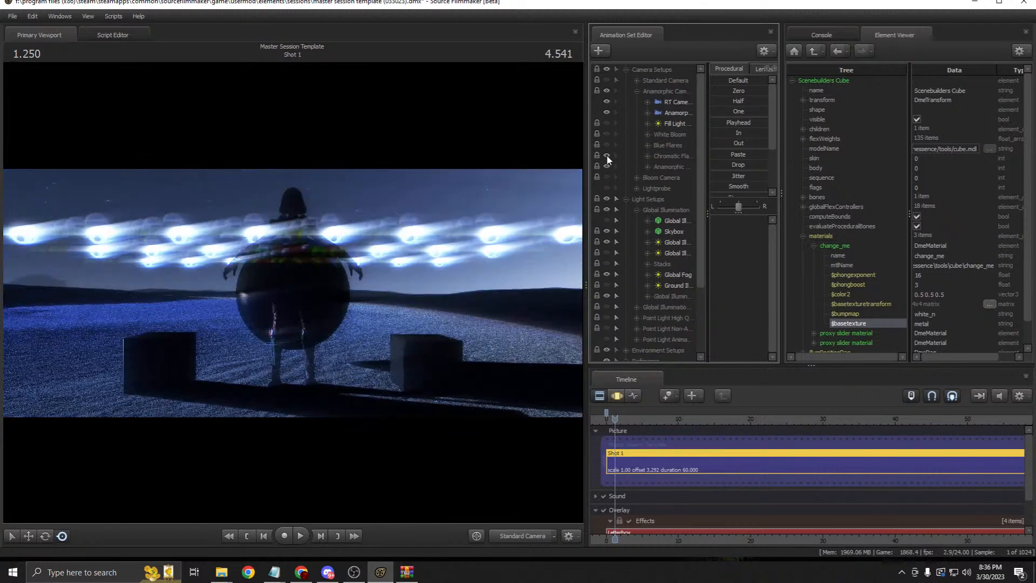
{"action": "left_click_drag", "start_coordinate": [586, 233], "coordinate": [542, 235]}
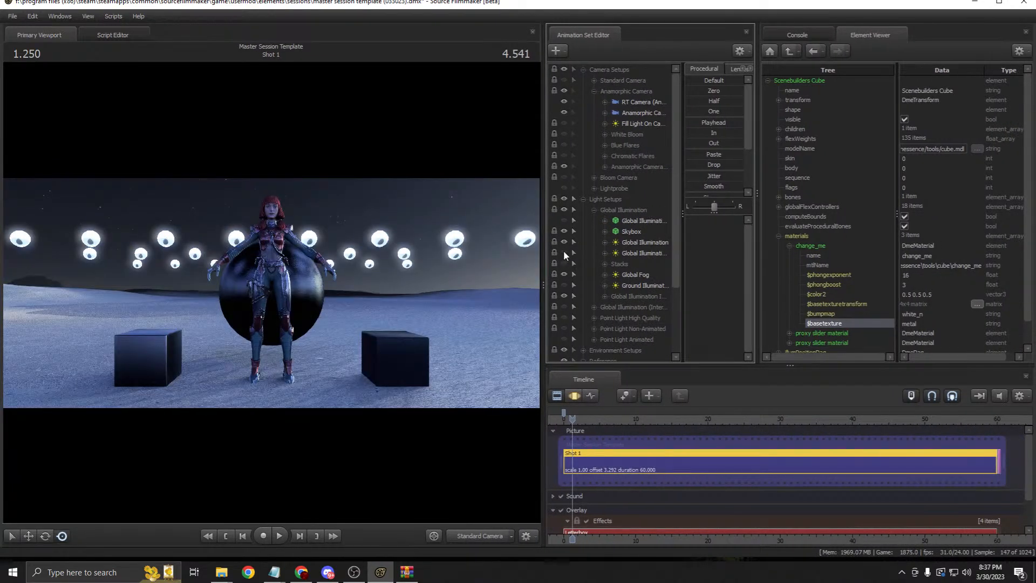
{"action": "left_click", "coordinate": [563, 252]}
Step: Switch the viewport to a brighter lighting render and resize it to widen the side panels
{"action": "left_click_drag", "start_coordinate": [542, 260], "coordinate": [638, 246]}
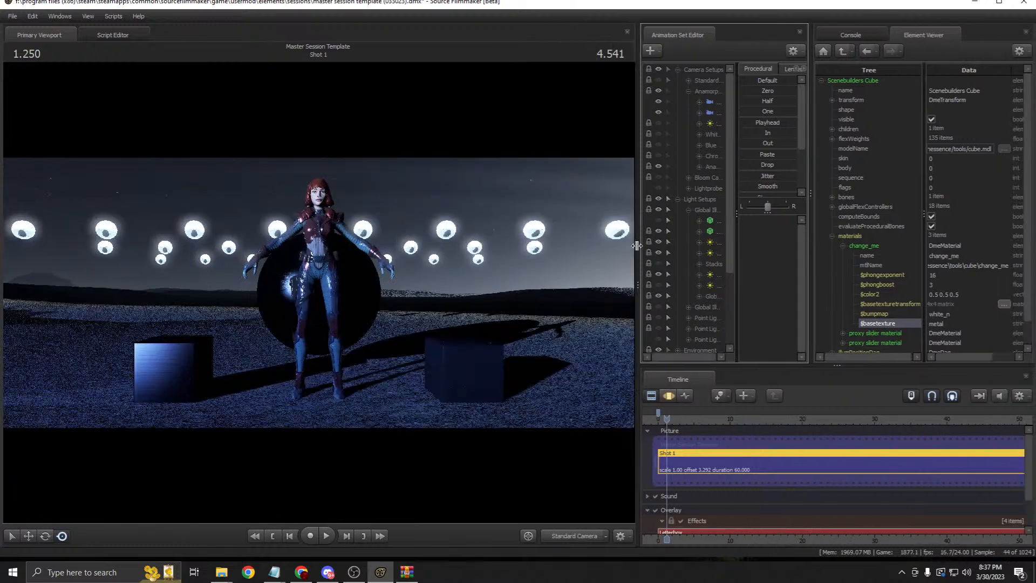
{"action": "right_click", "coordinate": [533, 286]}
{"action": "left_click", "coordinate": [541, 318]}
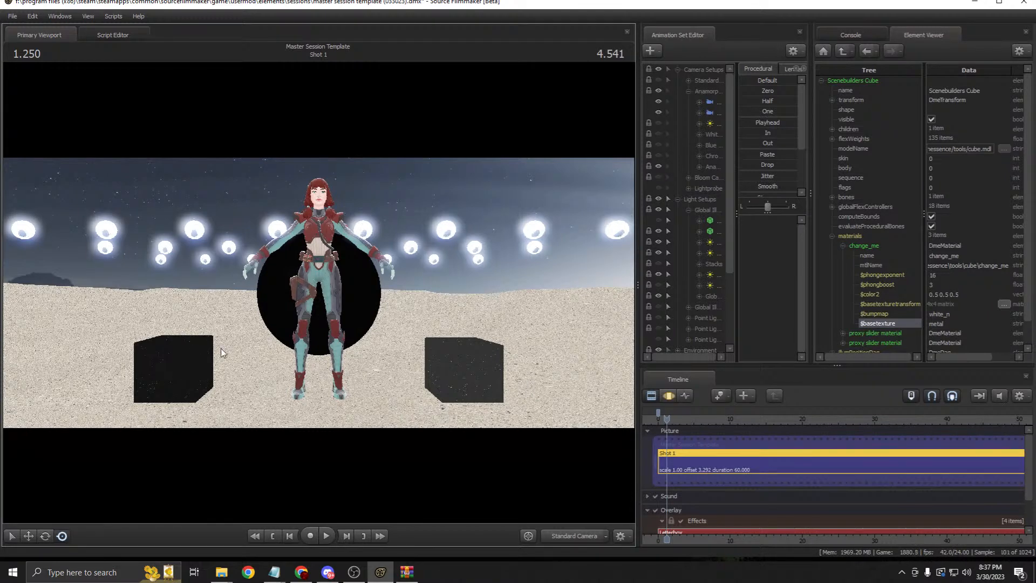
{"action": "scroll", "coordinate": [713, 280], "scroll_direction": "down", "scroll_amount": 3}
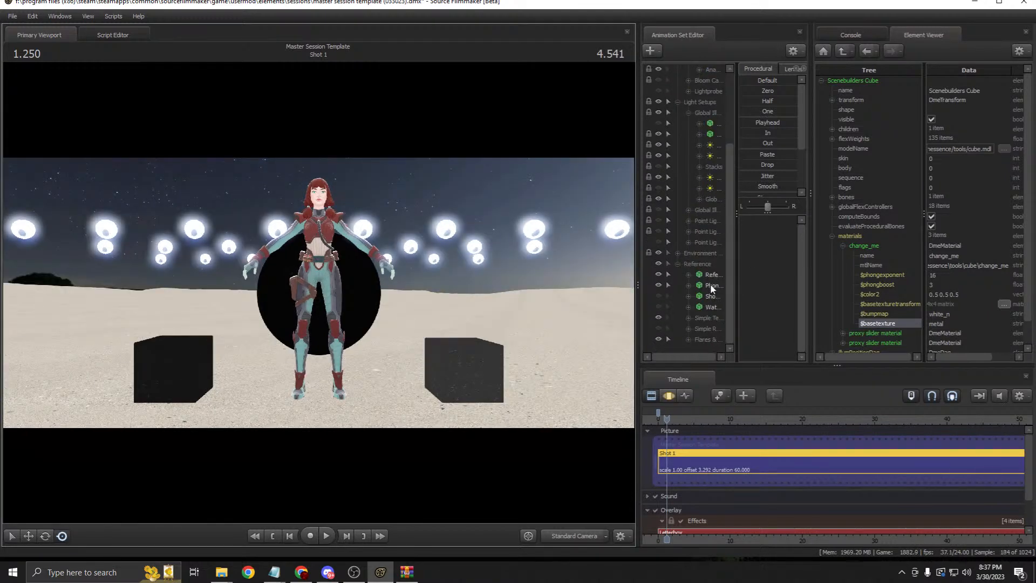
{"action": "left_click_drag", "start_coordinate": [638, 243], "coordinate": [560, 245]}
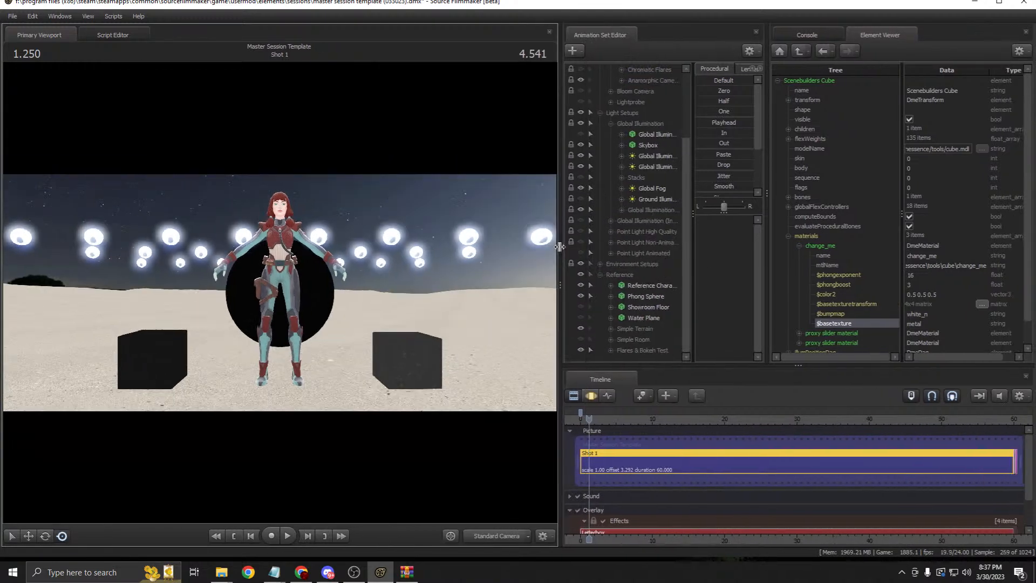
Step: Open the Scenebuilders Cube's materials and try 'cabin' as its base texture
{"action": "left_click", "coordinate": [599, 264]}
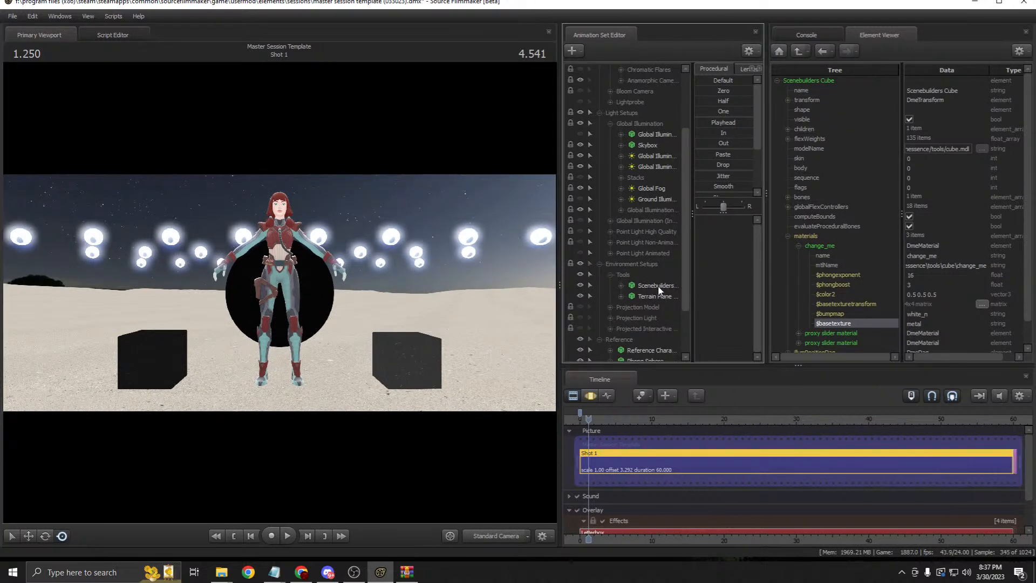
{"action": "right_click", "coordinate": [659, 286]}
{"action": "left_click", "coordinate": [770, 359]}
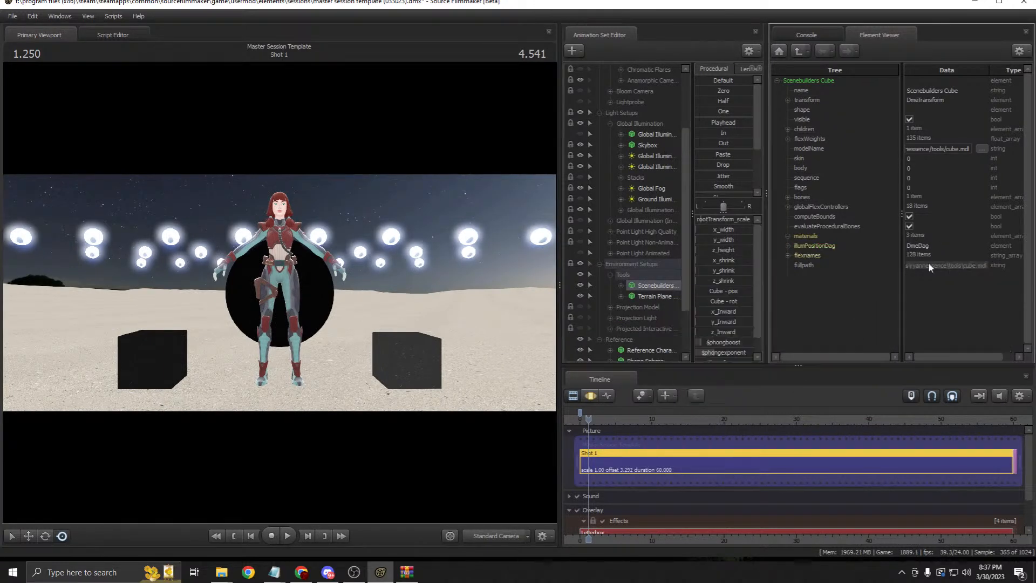
{"action": "left_click", "coordinate": [788, 236]}
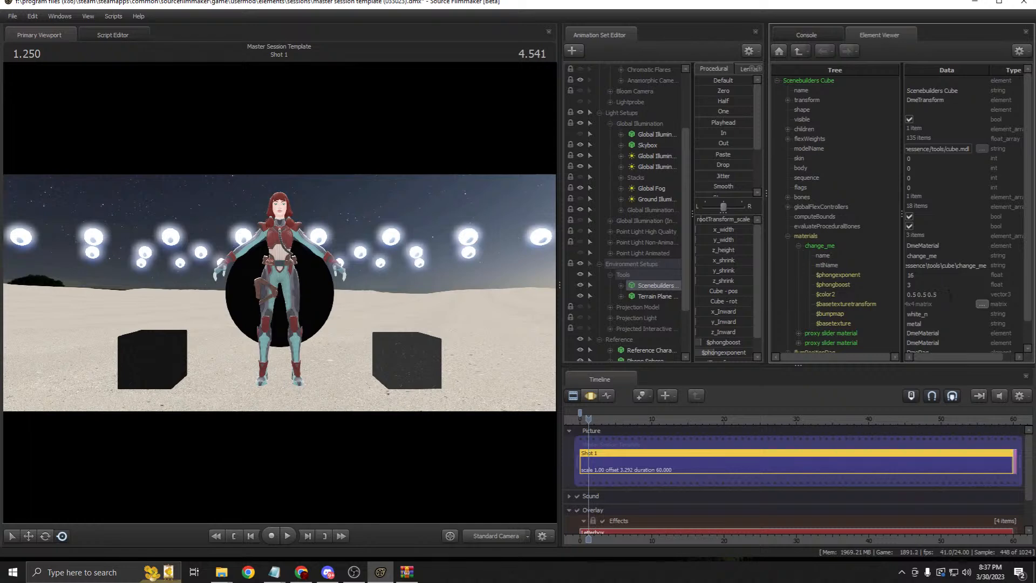
{"action": "double_click", "coordinate": [895, 323]}
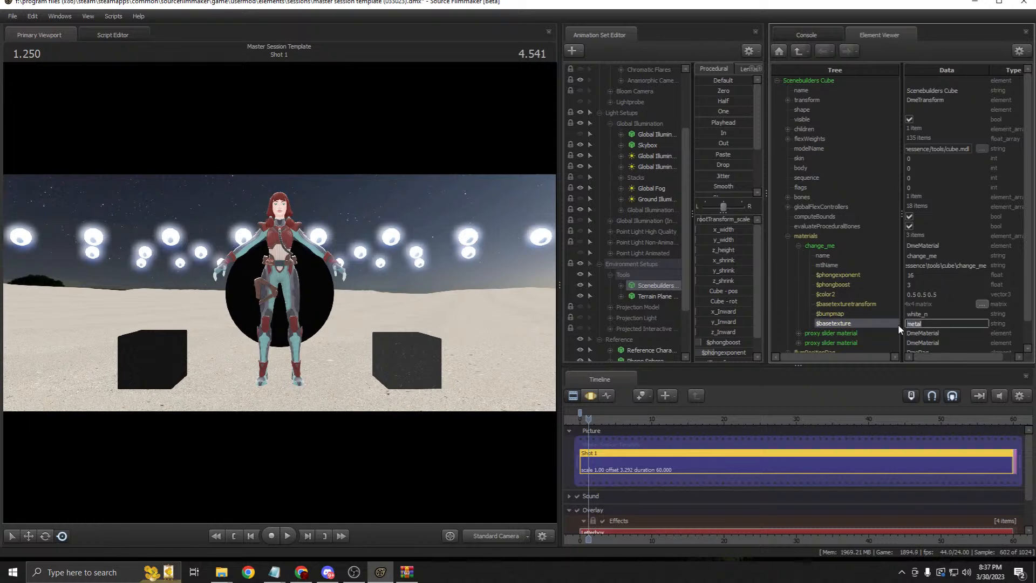
{"action": "type", "text": "cabin"}
{"action": "key", "text": "Return"}
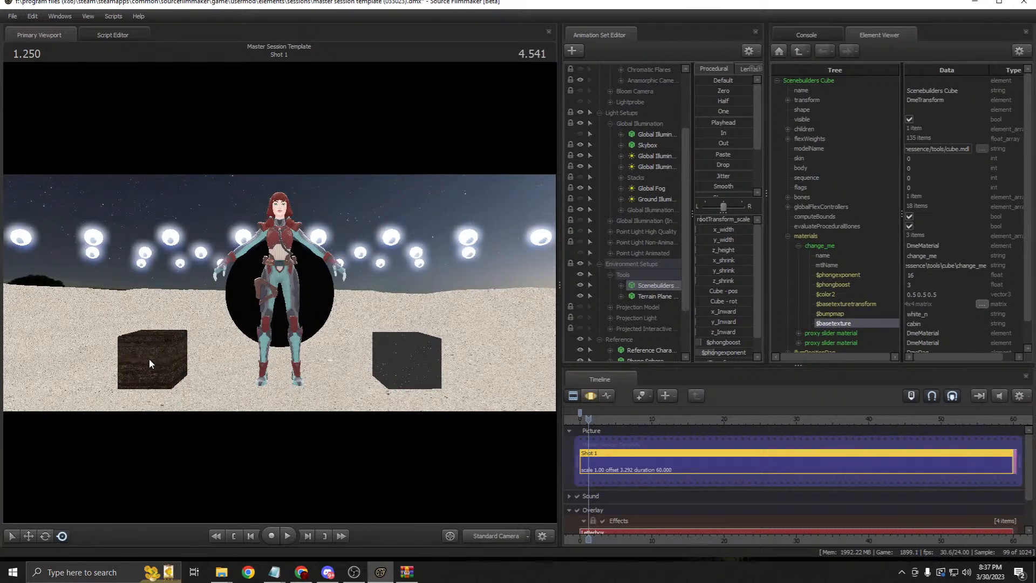
Step: Try 'logs' and then 'teak' as the cube's $basetexture
{"action": "double_click", "coordinate": [888, 324]}
{"action": "type", "text": "logs"}
{"action": "key", "text": "Return"}
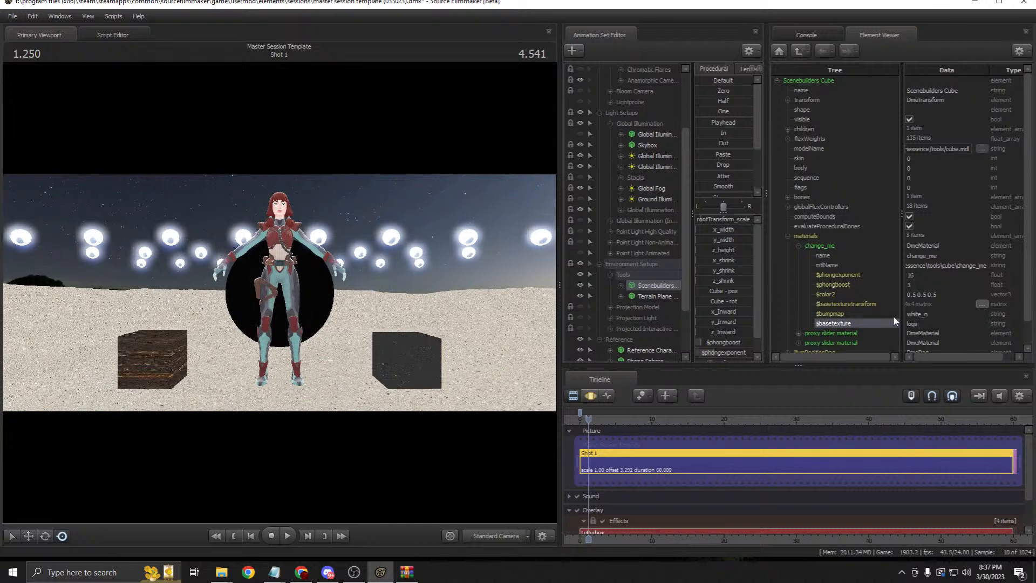
{"action": "double_click", "coordinate": [940, 323]}
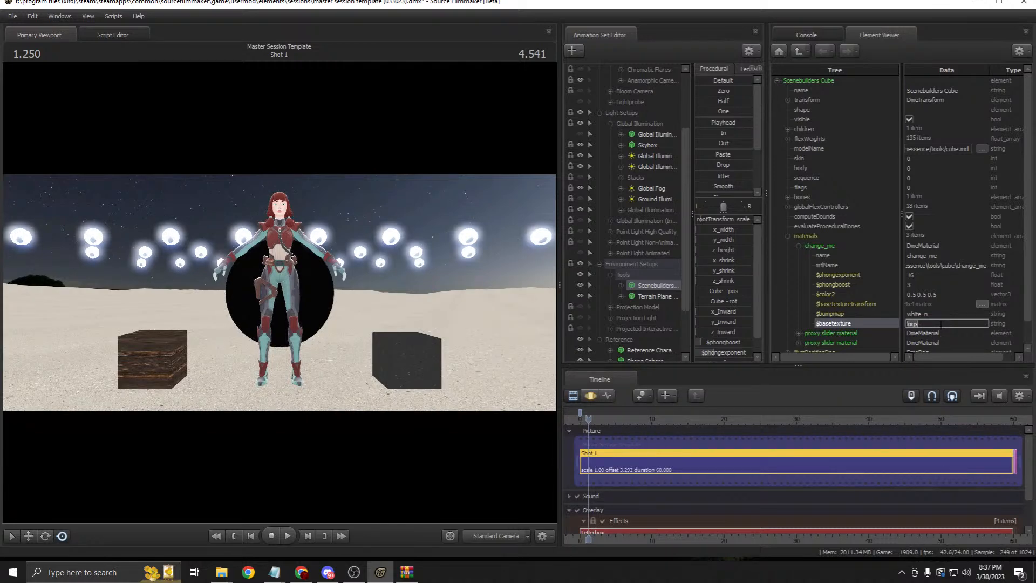
{"action": "key", "text": "BackSpace"}
{"action": "key", "text": "BackSpace"}
{"action": "key", "text": "BackSpace"}
{"action": "key", "text": "BackSpace"}
{"action": "type", "text": "teak"}
{"action": "key", "text": "Return"}
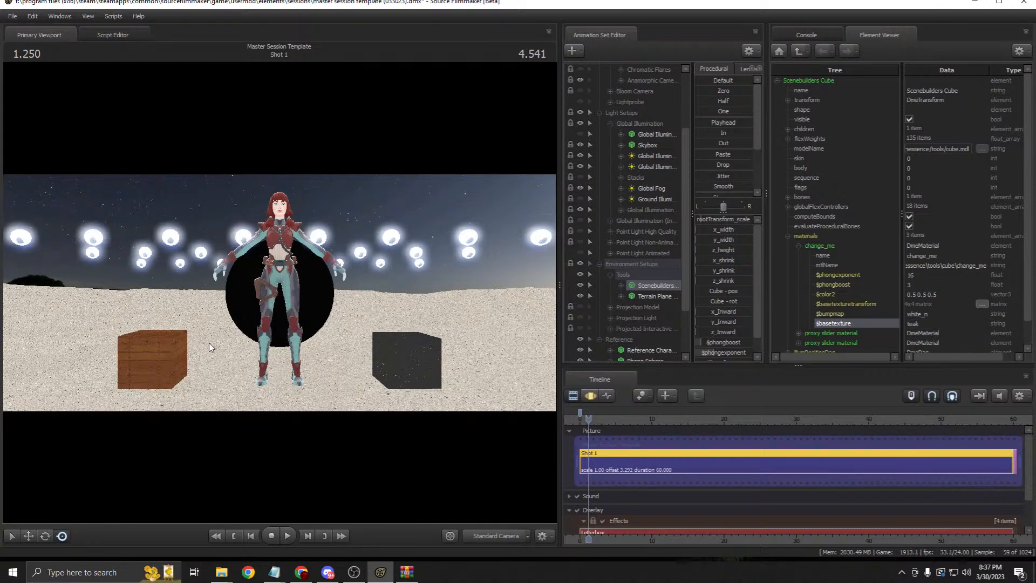
Step: Set the change_me $basetexture to 'ice'
{"action": "double_click", "coordinate": [959, 324]}
{"action": "key", "text": "BackSpace"}
{"action": "key", "text": "BackSpace"}
{"action": "key", "text": "BackSpace"}
{"action": "key", "text": "BackSpace"}
{"action": "type", "text": "ice"}
{"action": "key", "text": "Return"}
{"action": "double_click", "coordinate": [960, 324]}
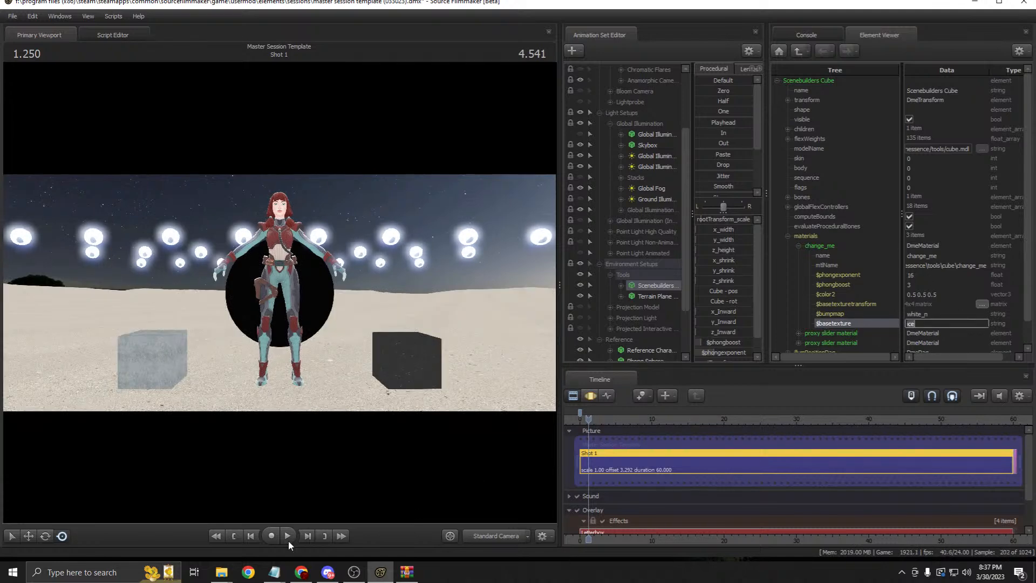
Step: Minimize the materials and Master Session Template Explorer windows, then widen SFM's viewport and animation set panel
{"action": "mouse_move", "coordinate": [232, 575]}
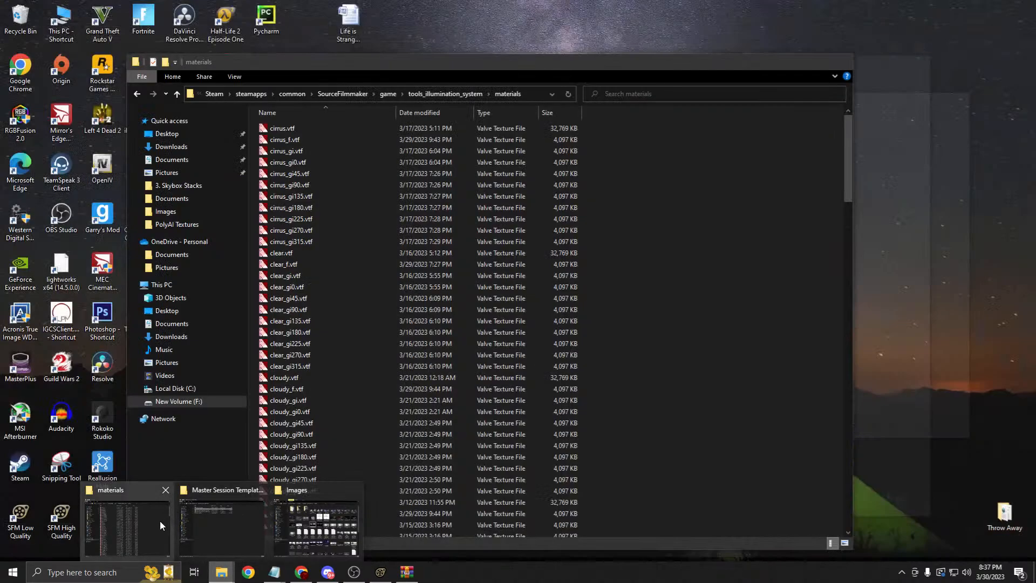
{"action": "left_click", "coordinate": [160, 520]}
{"action": "mouse_move", "coordinate": [222, 573]}
{"action": "left_click", "coordinate": [237, 526]}
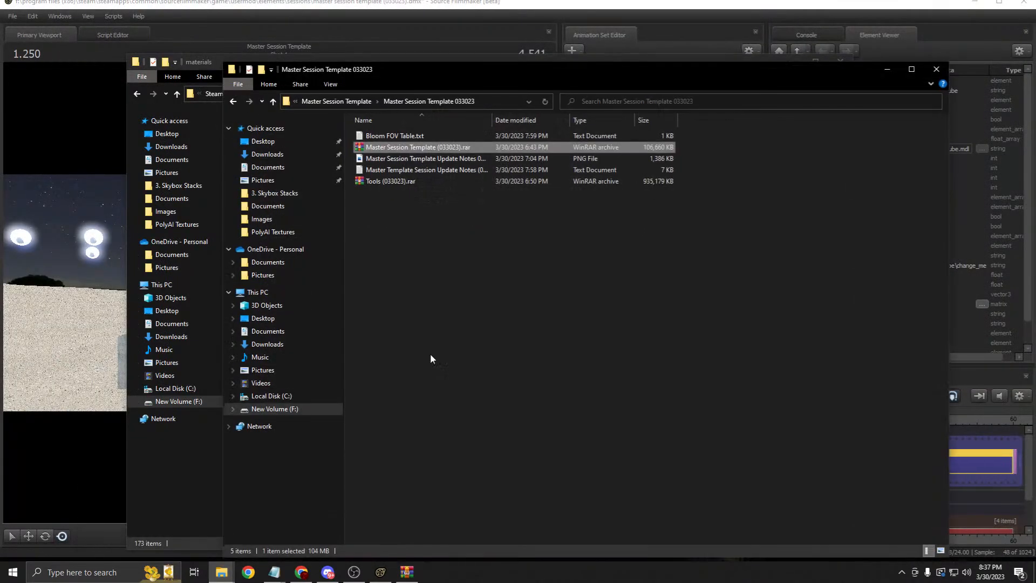
{"action": "left_click", "coordinate": [887, 69]}
{"action": "left_click", "coordinate": [798, 63]}
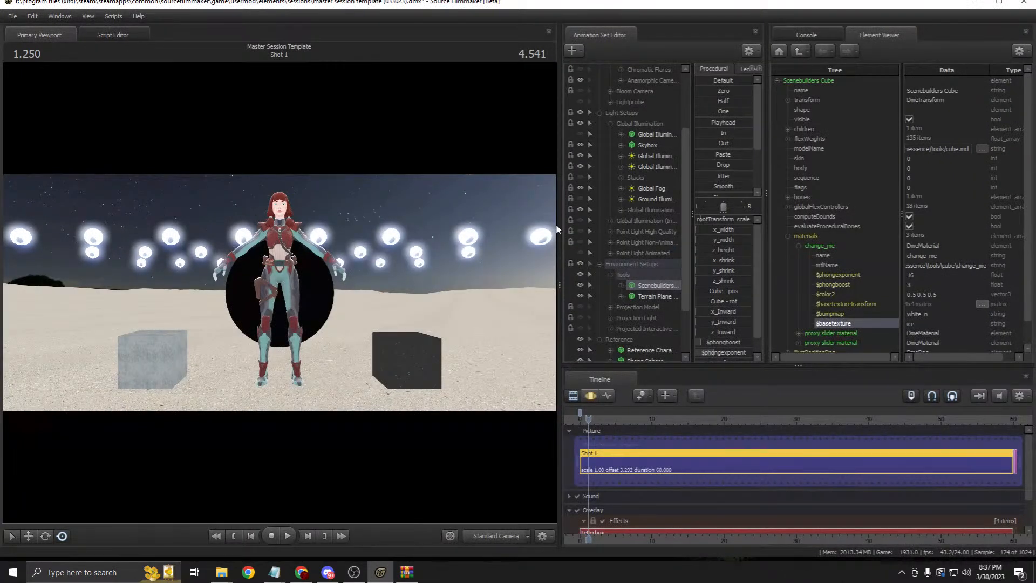
{"action": "left_click_drag", "start_coordinate": [559, 220], "coordinate": [740, 217]}
{"action": "left_click_drag", "start_coordinate": [864, 192], "coordinate": [907, 193]}
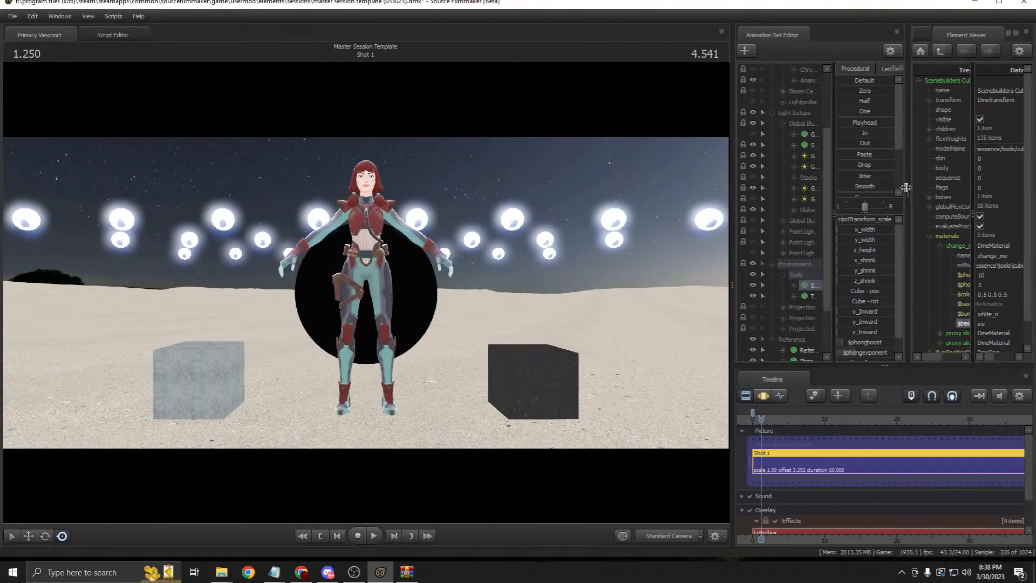
Step: Select gameinfo.txt's search paths from AnimationLibrary to master_session_template_033023, then bring up File > Open
{"action": "left_click", "coordinate": [380, 572]}
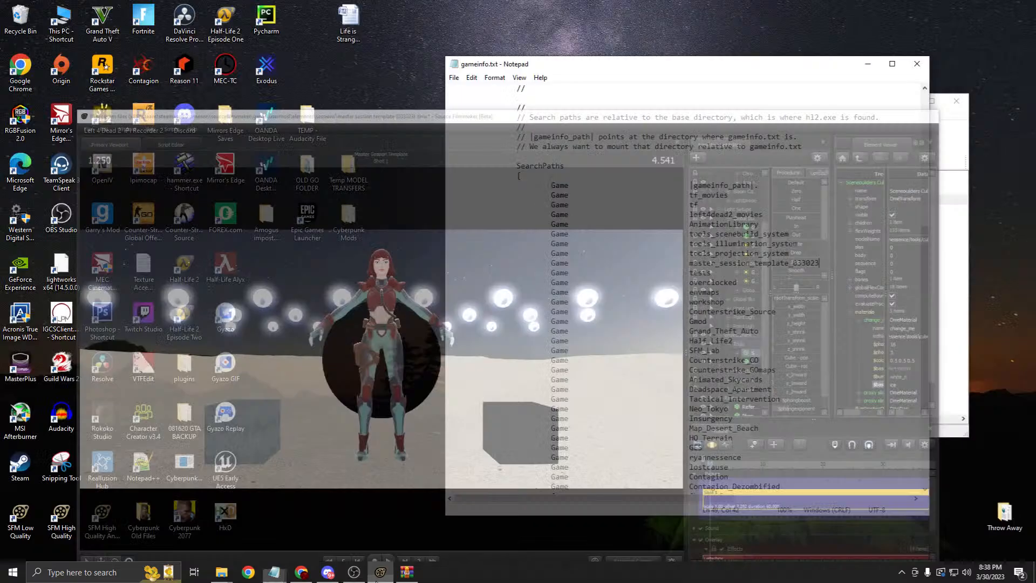
{"action": "key", "text": "Down"}
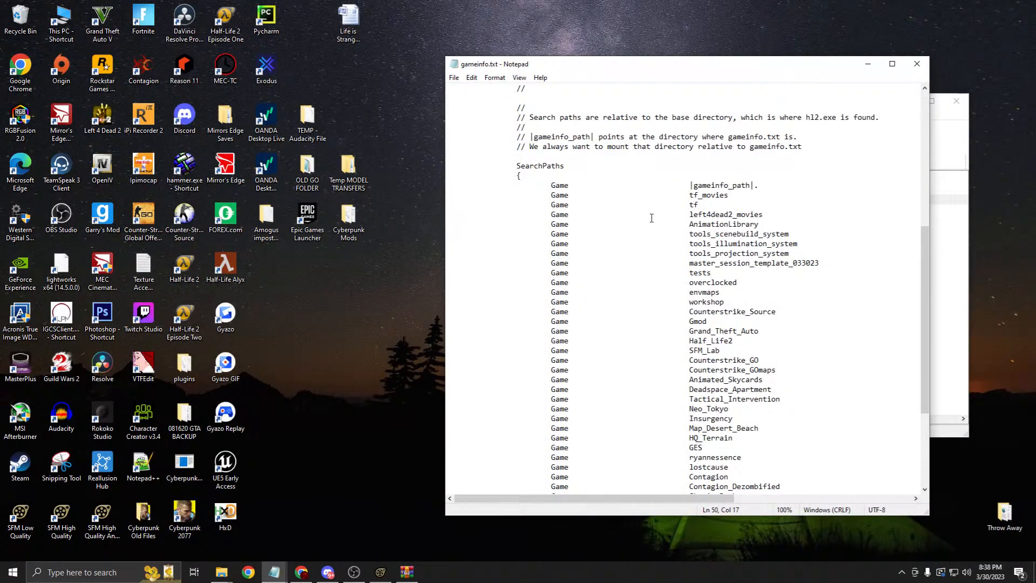
{"action": "left_click_drag", "start_coordinate": [821, 263], "coordinate": [443, 233]}
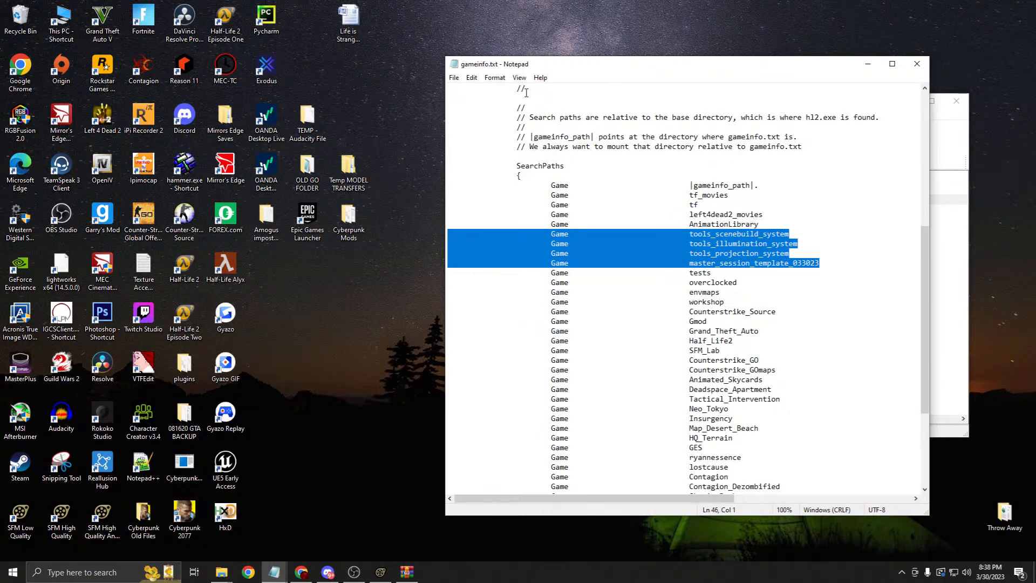
{"action": "left_click", "coordinate": [453, 78]}
{"action": "left_click", "coordinate": [470, 115]}
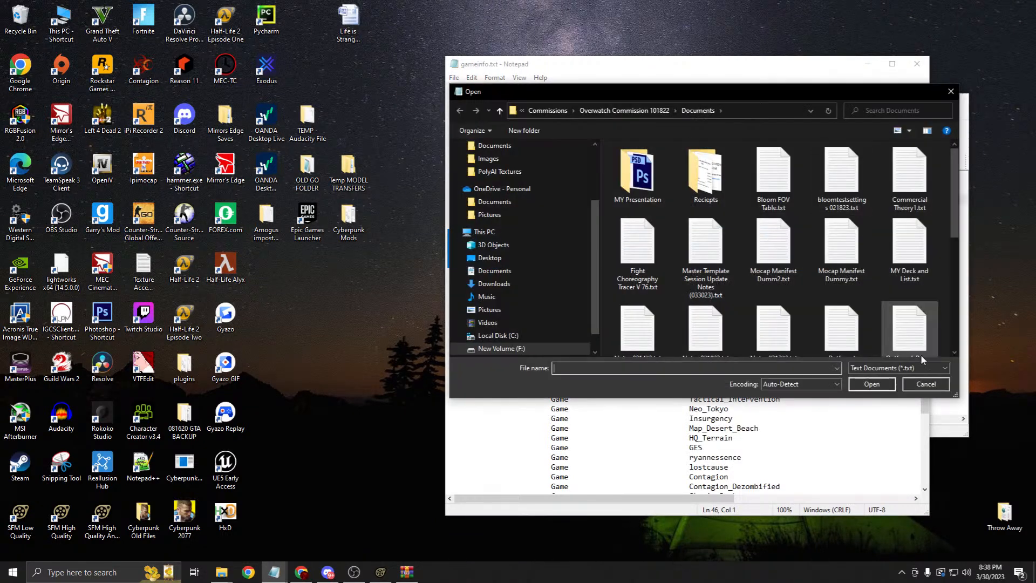
Step: Cancel the Open dialog, close Notepad, and close the WinRAR archive
{"action": "left_click", "coordinate": [920, 395]}
{"action": "left_click", "coordinate": [919, 66]}
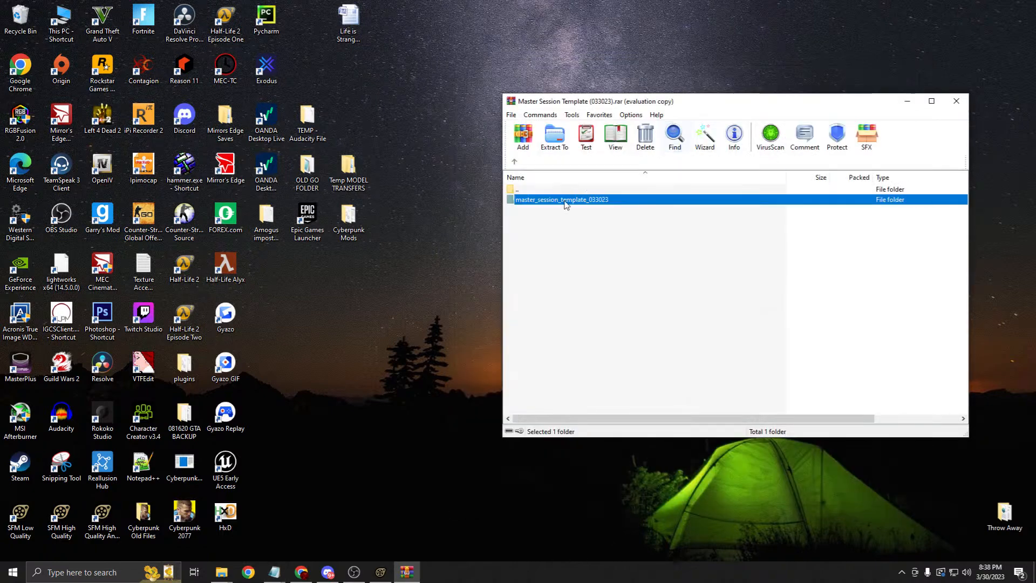
{"action": "left_click", "coordinate": [578, 236]}
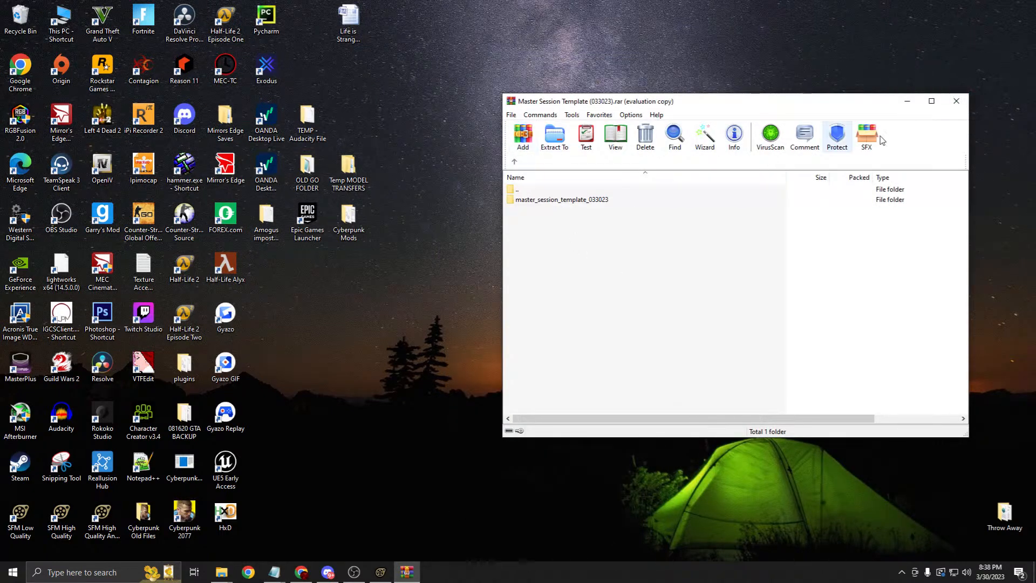
{"action": "left_click", "coordinate": [956, 101]}
Step: Quit Source Filmmaker and relaunch it from the SFM High Quality shortcut
{"action": "left_click", "coordinate": [385, 574]}
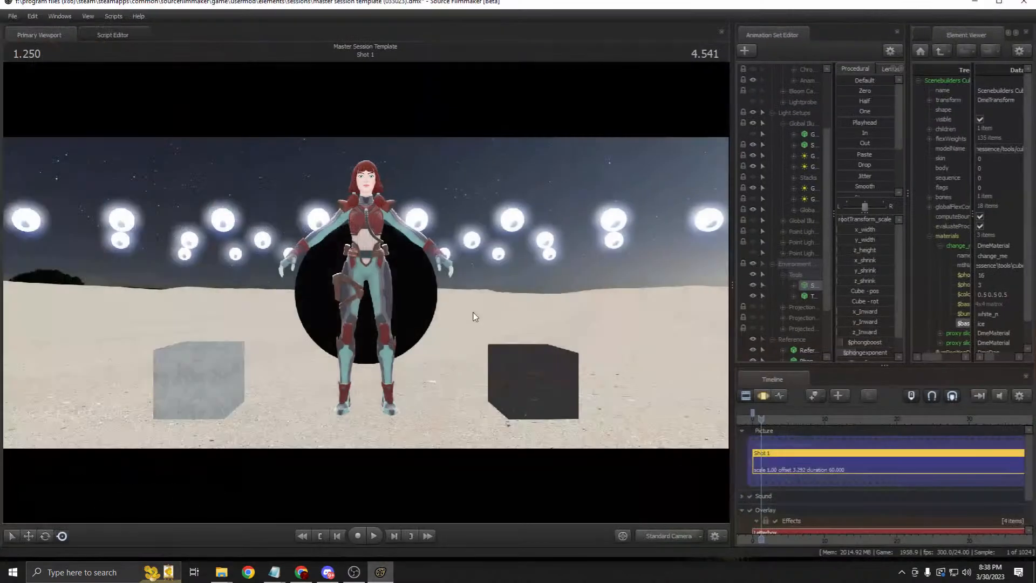
{"action": "left_click", "coordinate": [1028, 4]}
{"action": "left_click", "coordinate": [461, 294]}
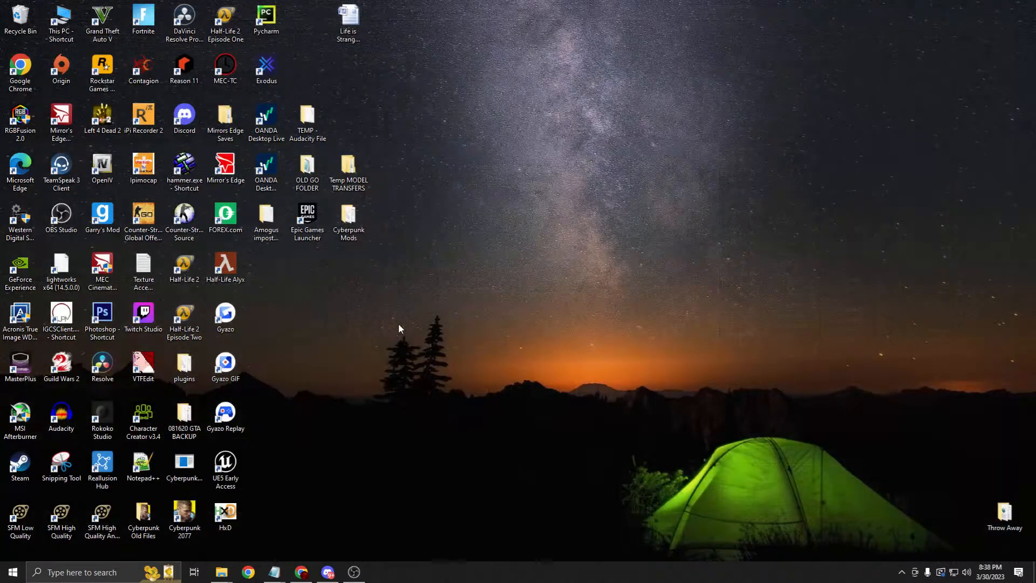
{"action": "double_click", "coordinate": [73, 520]}
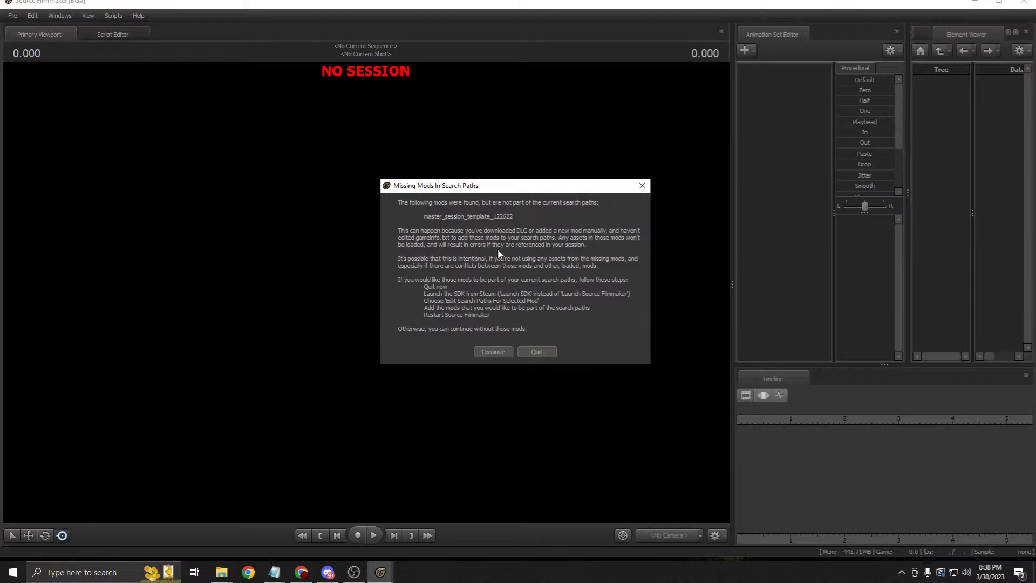
Step: Continue past the missing-mod warning and browse into the master_session_template_033023 folder
{"action": "left_click", "coordinate": [500, 353]}
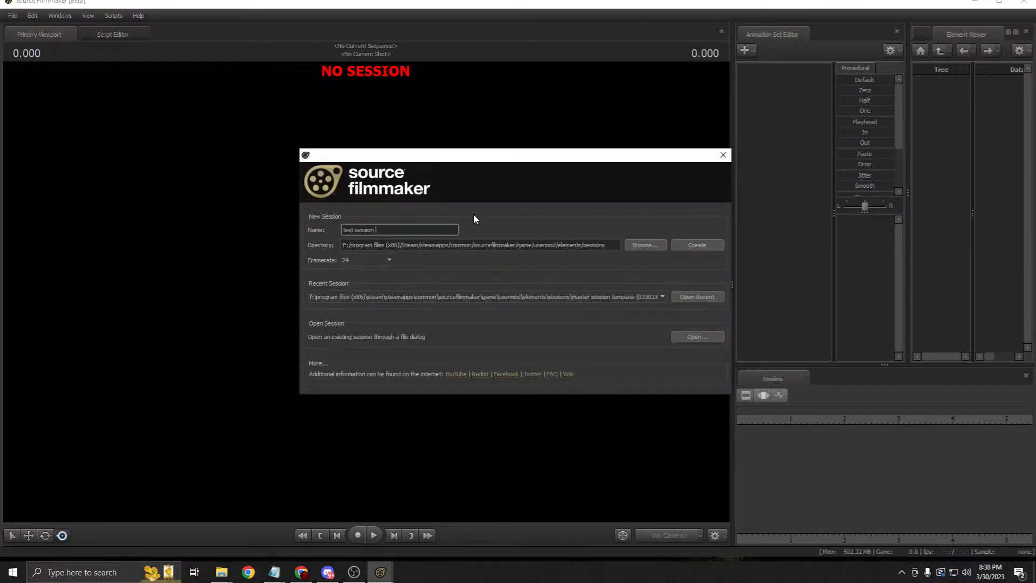
{"action": "left_click", "coordinate": [688, 336]}
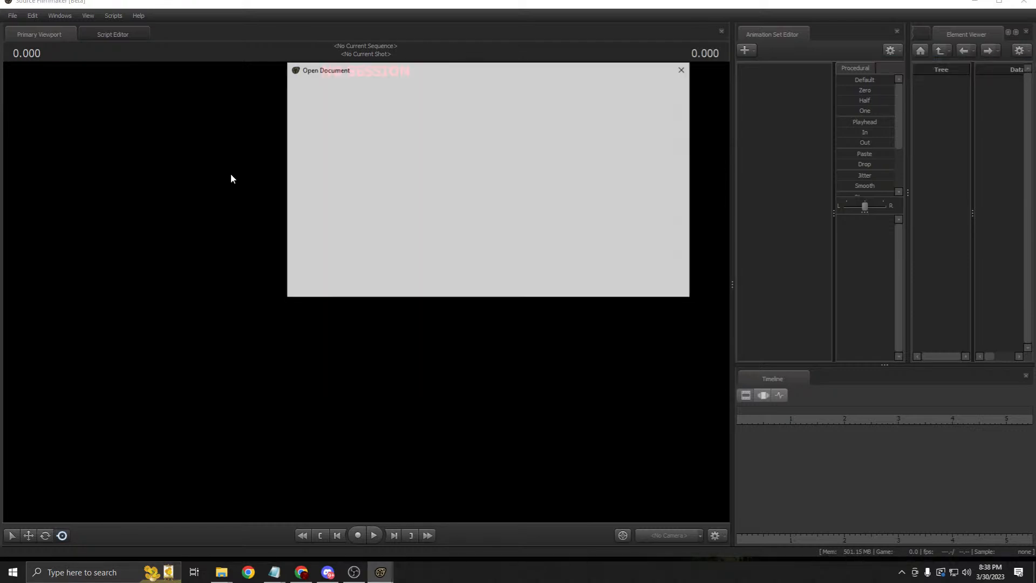
{"action": "mouse_move", "coordinate": [679, 116]}
{"action": "left_mouse_down"}
{"action": "mouse_move", "coordinate": [685, 171]}
{"action": "mouse_move", "coordinate": [682, 99]}
{"action": "left_mouse_up"}
{"action": "left_click", "coordinate": [637, 90]}
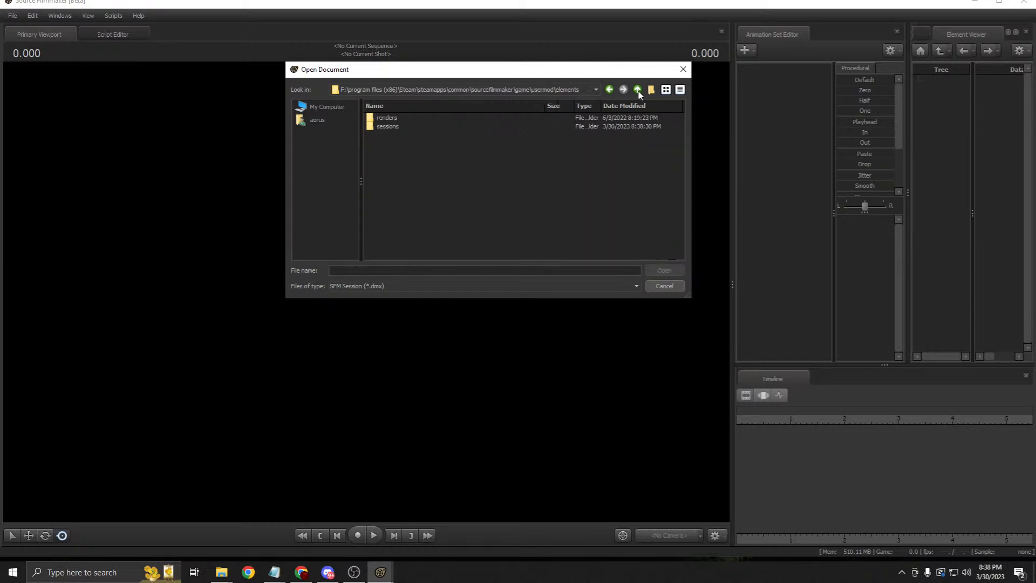
{"action": "left_click", "coordinate": [638, 90]}
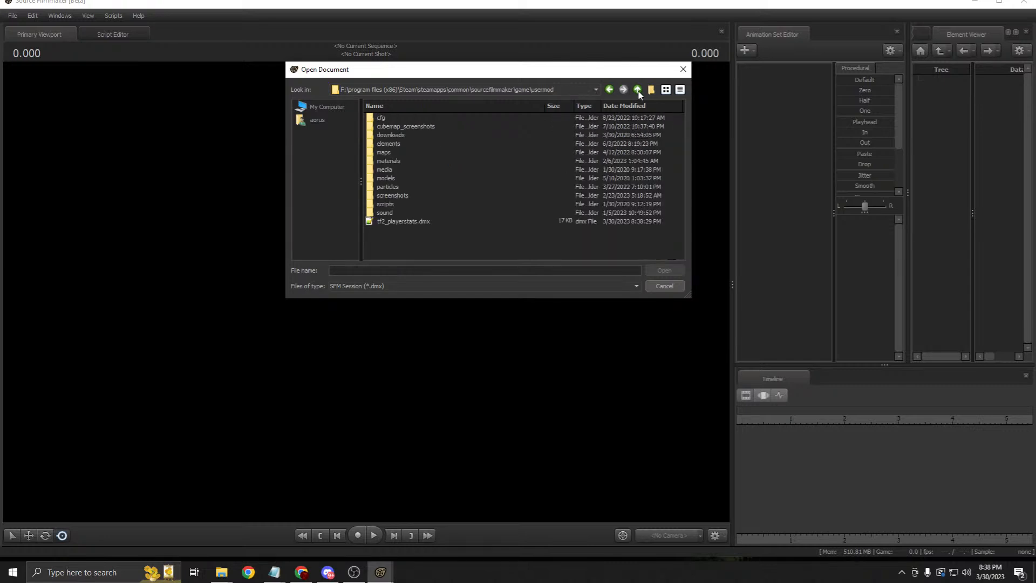
{"action": "left_click", "coordinate": [394, 159]}
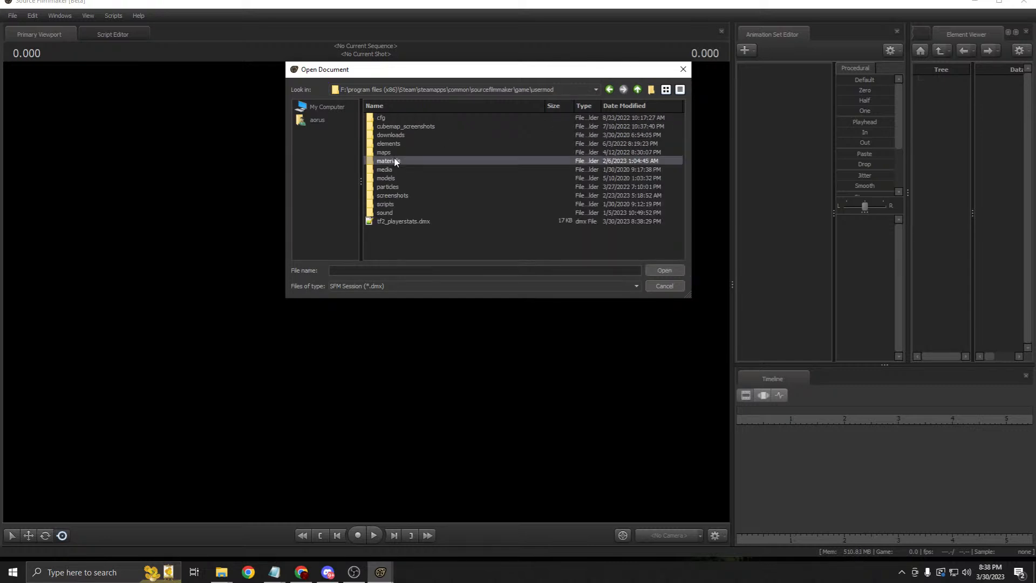
{"action": "left_click", "coordinate": [638, 90]}
{"action": "left_click_drag", "start_coordinate": [682, 123], "coordinate": [696, 185]}
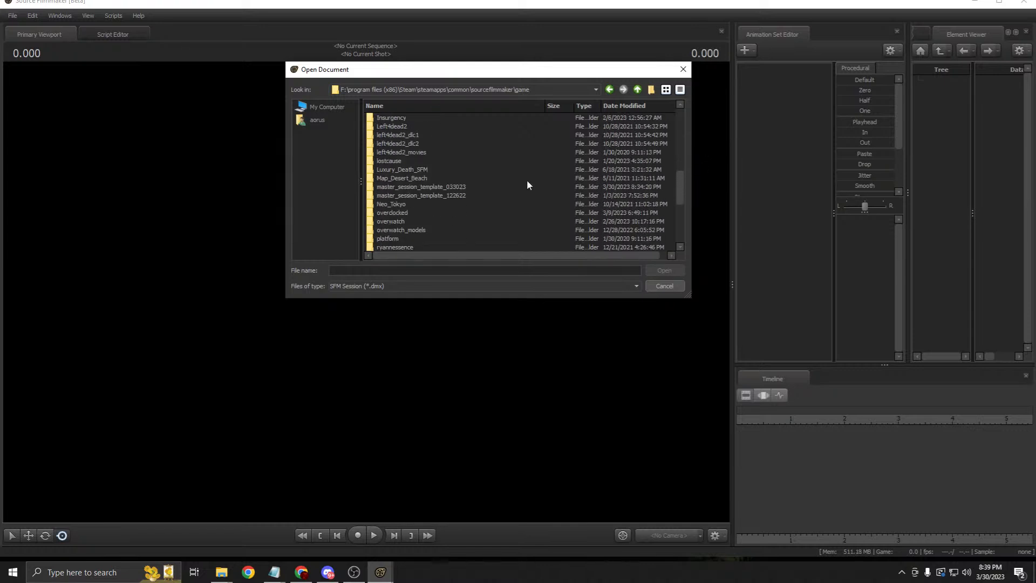
{"action": "left_click", "coordinate": [433, 188]}
{"action": "double_click", "coordinate": [432, 188]}
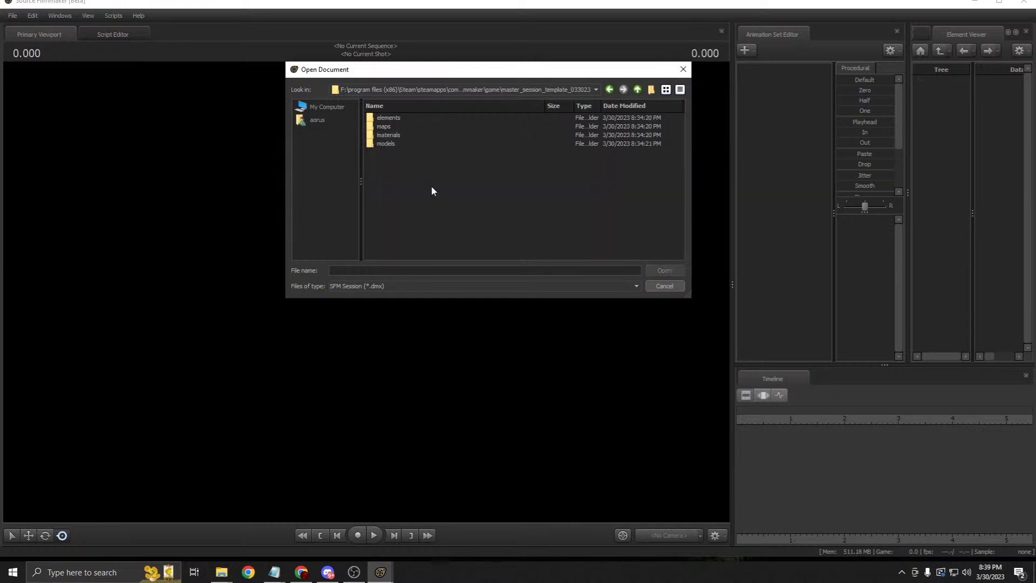
Step: Load master session template (033023).dmx, cancelling the Workshop download and unsubscribed-item prompts
{"action": "double_click", "coordinate": [394, 119]}
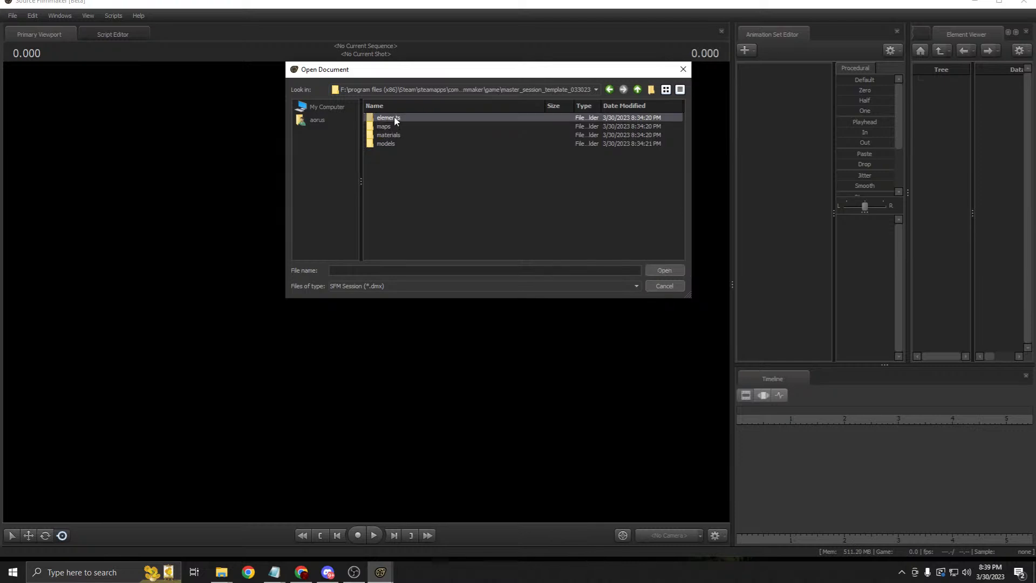
{"action": "double_click", "coordinate": [391, 118]}
{"action": "left_click", "coordinate": [424, 118]}
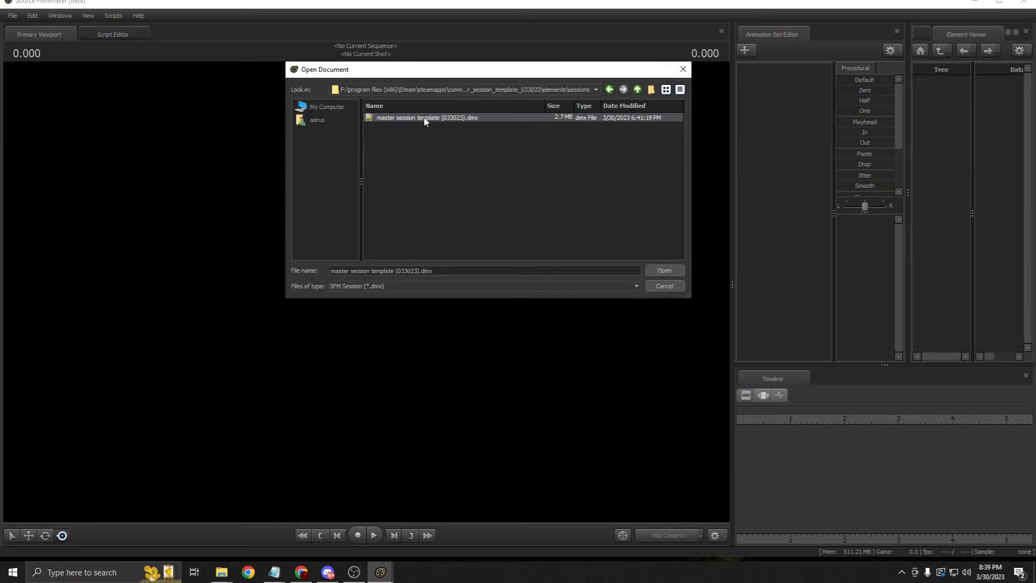
{"action": "left_click", "coordinate": [671, 270]}
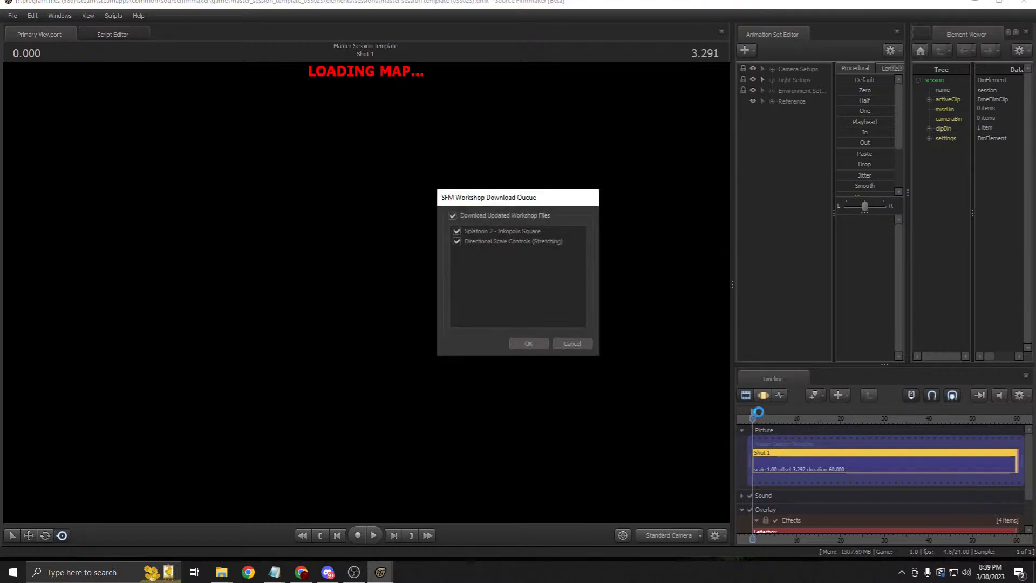
{"action": "left_click", "coordinate": [573, 340]}
{"action": "left_click", "coordinate": [574, 335]}
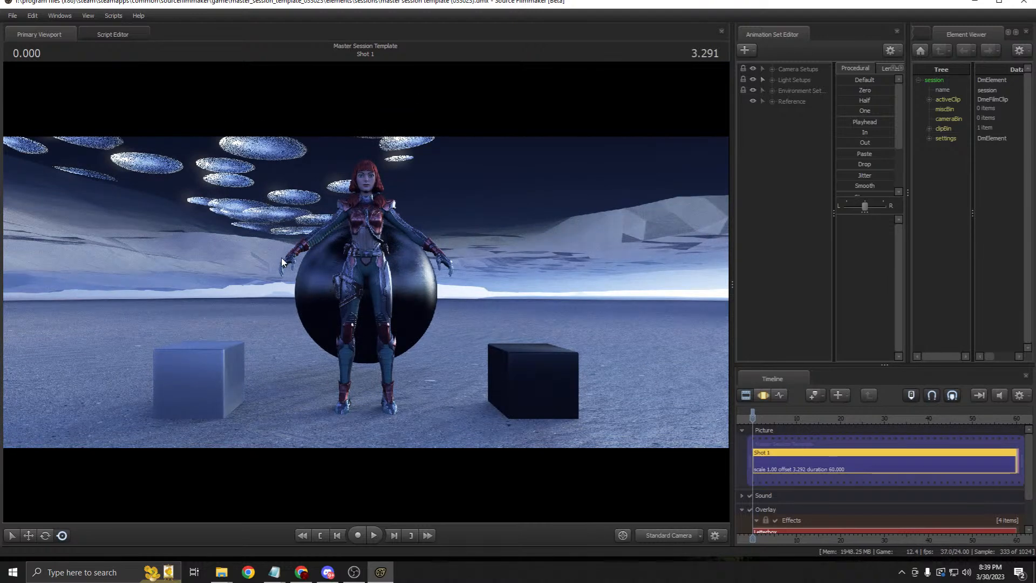
Step: Run the Scripts > umfc > directional scale patch script and acknowledge its success message
{"action": "left_click", "coordinate": [113, 15]}
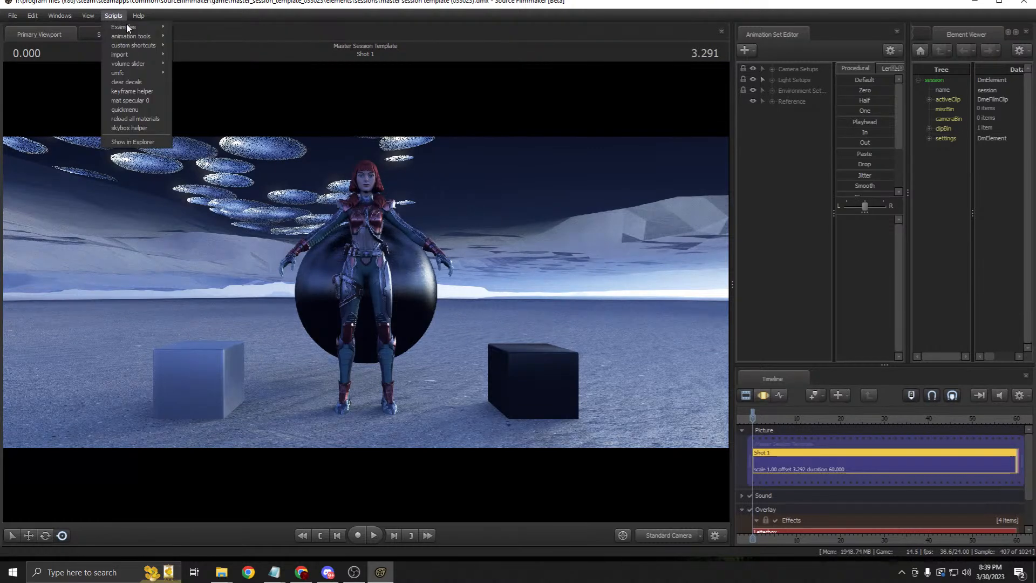
{"action": "mouse_move", "coordinate": [156, 73]}
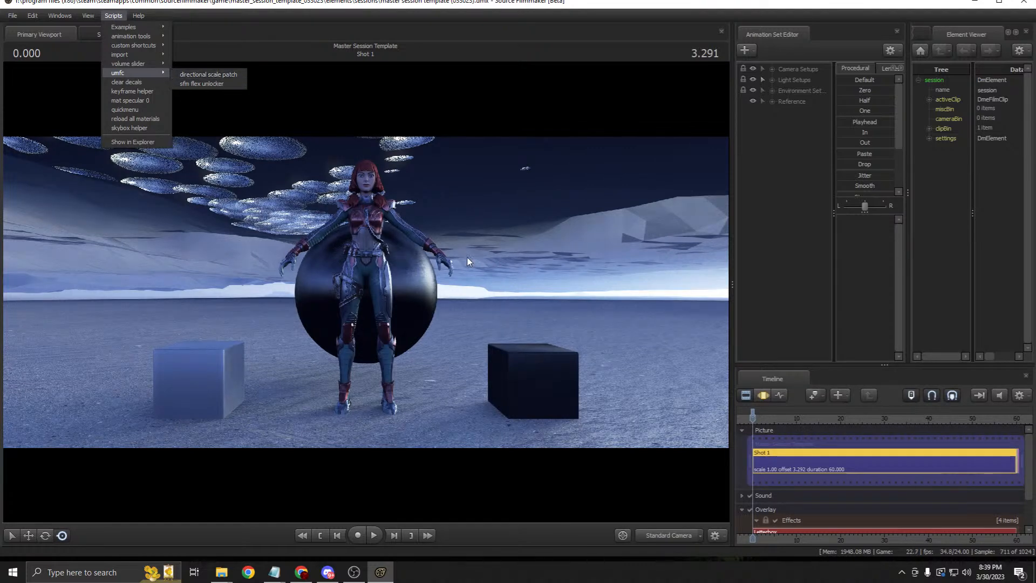
{"action": "mouse_move", "coordinate": [129, 26]}
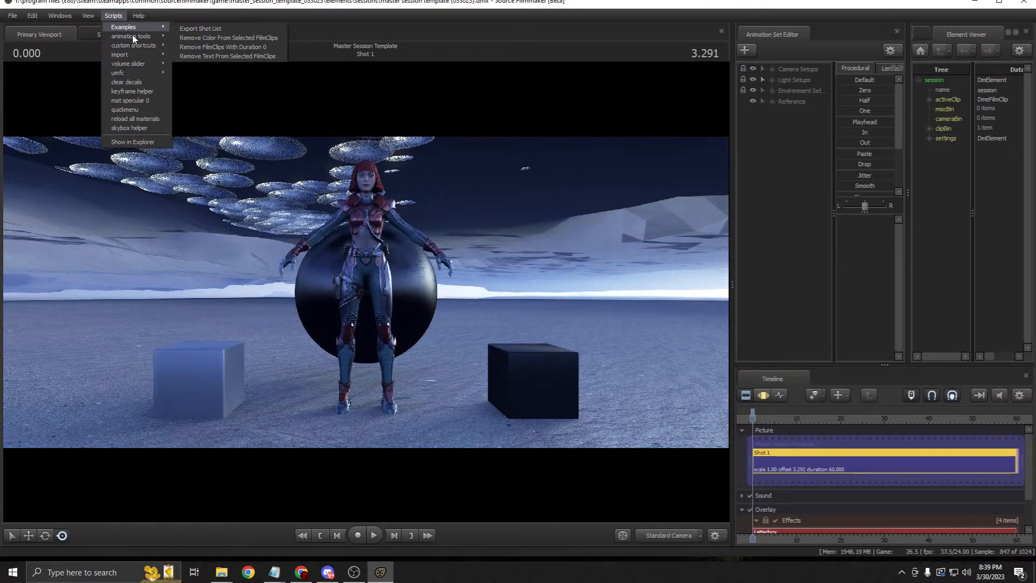
{"action": "left_click", "coordinate": [115, 15]}
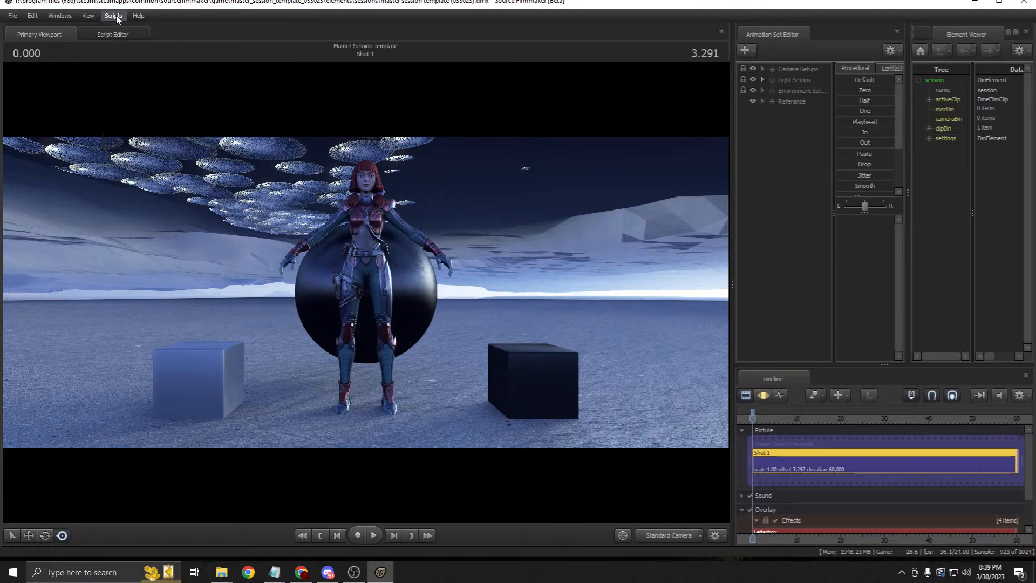
{"action": "left_click", "coordinate": [114, 15]}
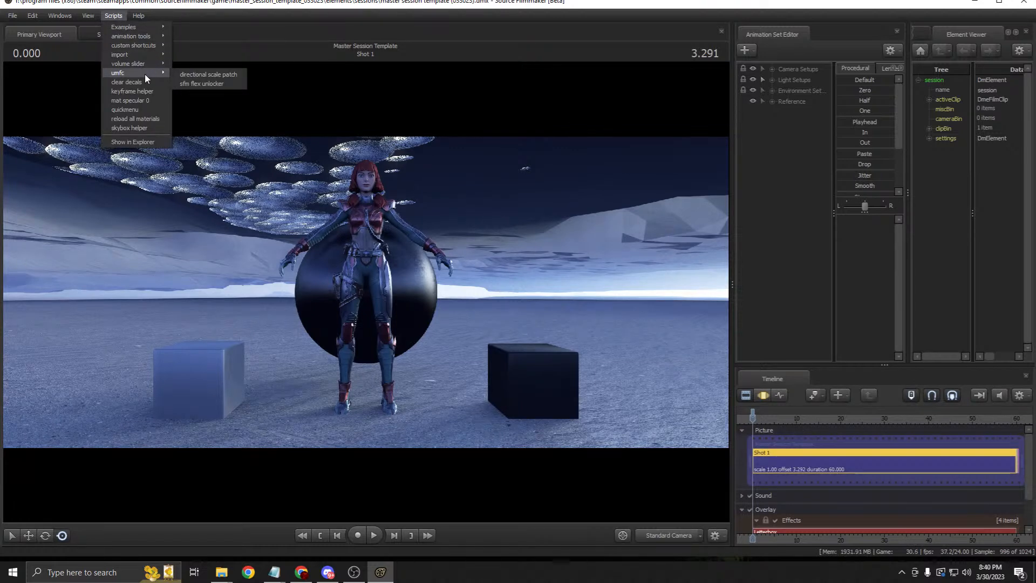
{"action": "left_click", "coordinate": [196, 73]}
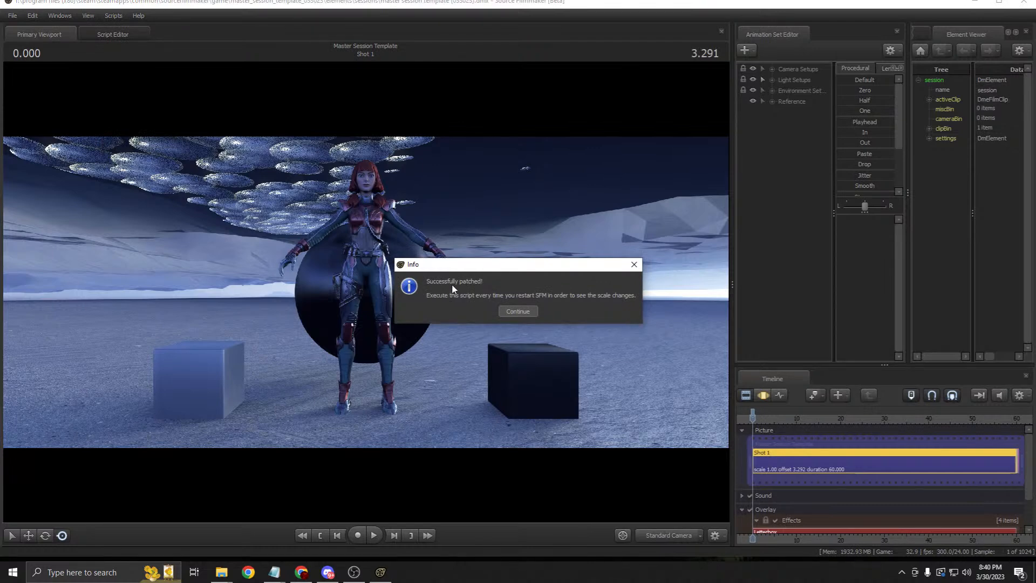
{"action": "left_click", "coordinate": [517, 311]}
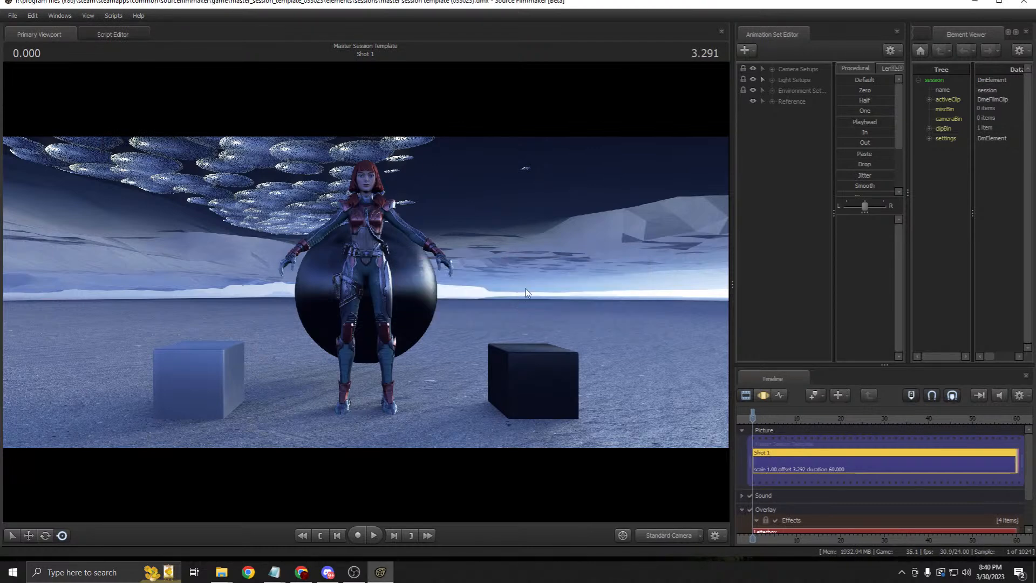
{"action": "left_click", "coordinate": [760, 396]}
Step: Expand the Reference group in the Animation Set Editor and make Simple Terrain visible
{"action": "left_click", "coordinate": [747, 395]}
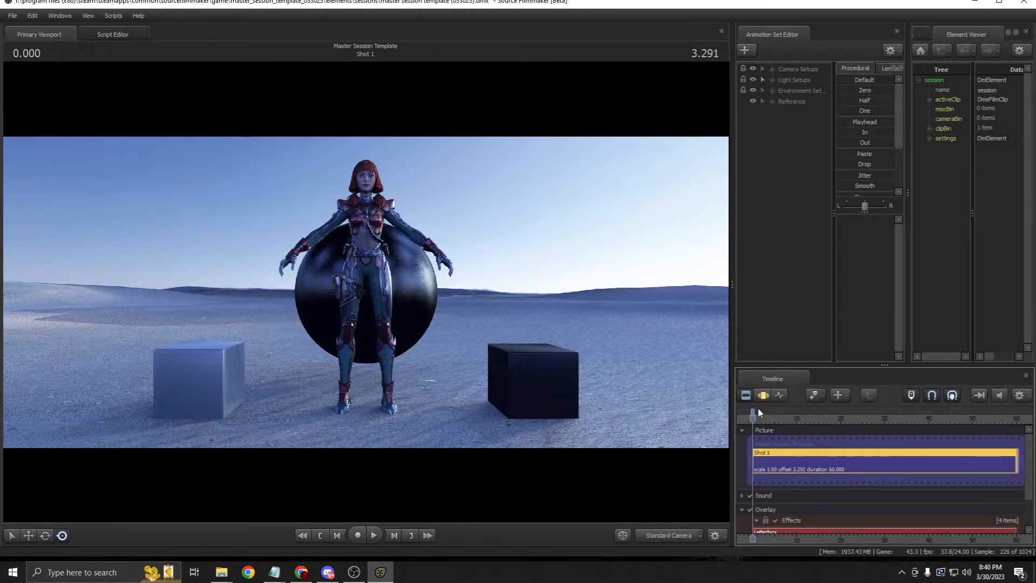
{"action": "left_click_drag", "start_coordinate": [730, 192], "coordinate": [693, 195]}
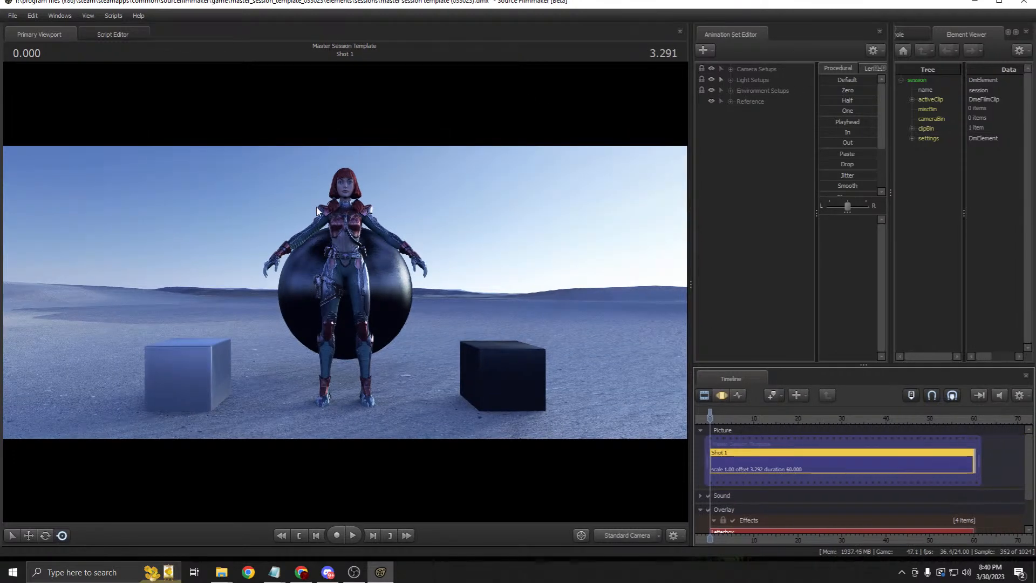
{"action": "left_click", "coordinate": [730, 101]}
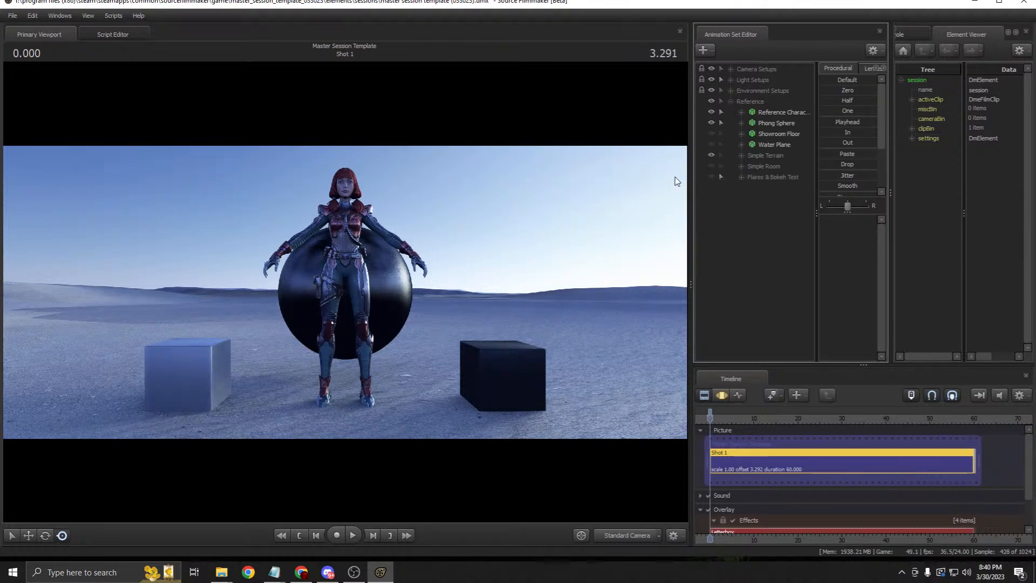
{"action": "left_click", "coordinate": [710, 155]}
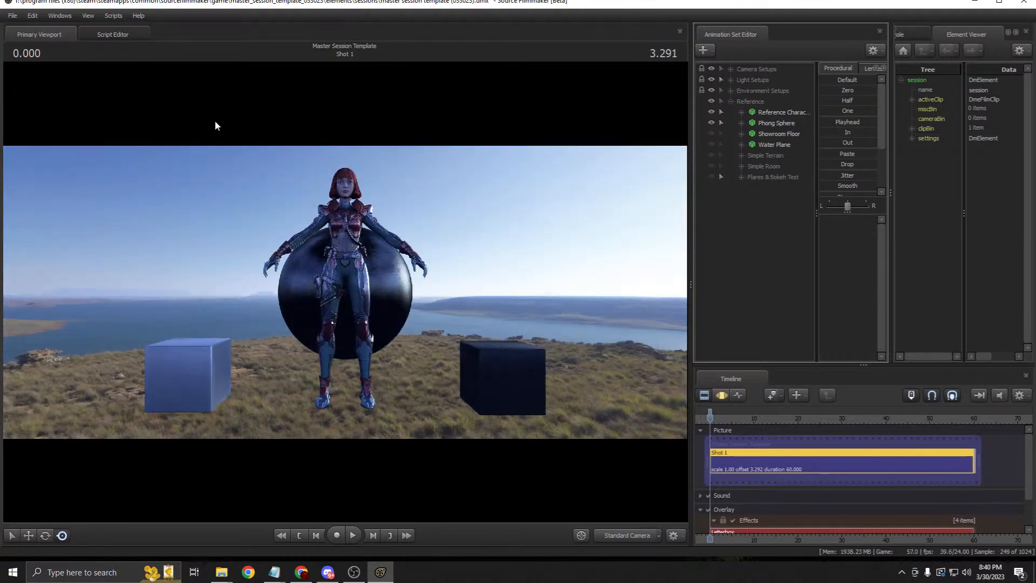
Step: Toggle World Brush Models under the viewport's Draw Game Entities options to hide the terrain
{"action": "right_click", "coordinate": [384, 217]}
{"action": "mouse_move", "coordinate": [432, 265]}
{"action": "left_click", "coordinate": [494, 295]}
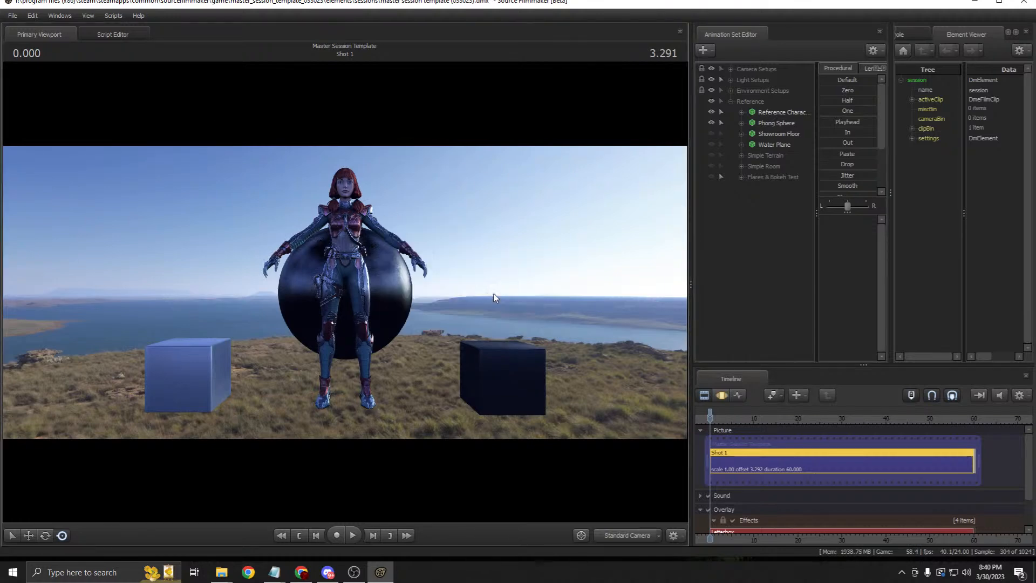
{"action": "right_click", "coordinate": [377, 198]}
{"action": "mouse_move", "coordinate": [426, 246]}
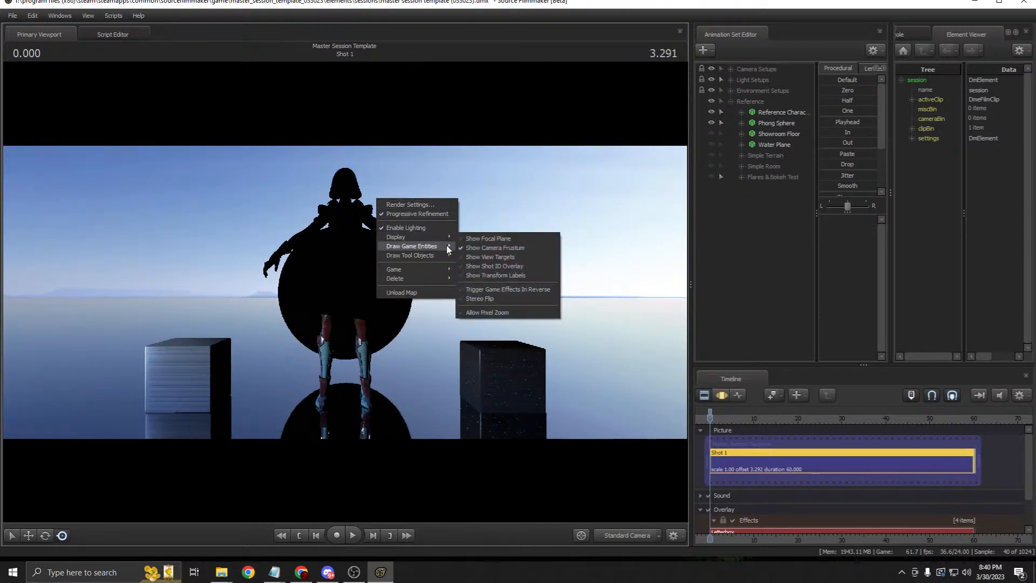
{"action": "left_click", "coordinate": [493, 271]}
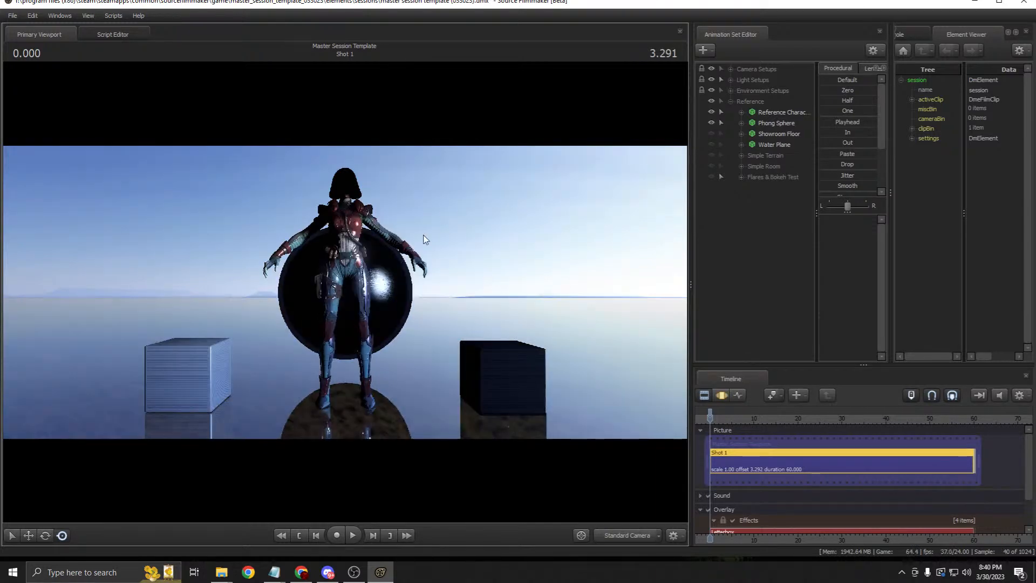
{"action": "right_click", "coordinate": [450, 264]}
{"action": "mouse_move", "coordinate": [517, 311]}
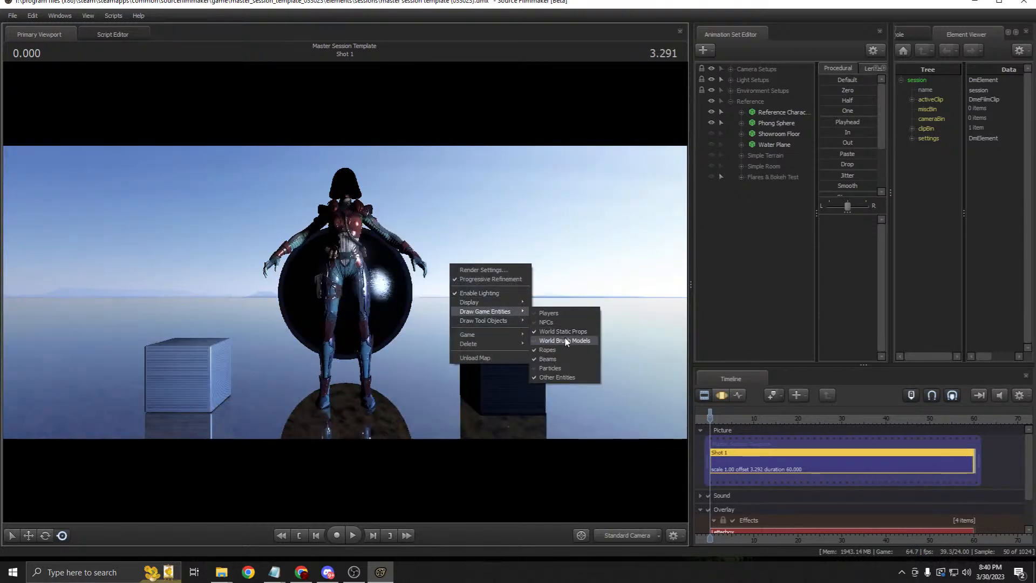
{"action": "left_click", "coordinate": [567, 342]}
{"action": "left_click", "coordinate": [702, 395]}
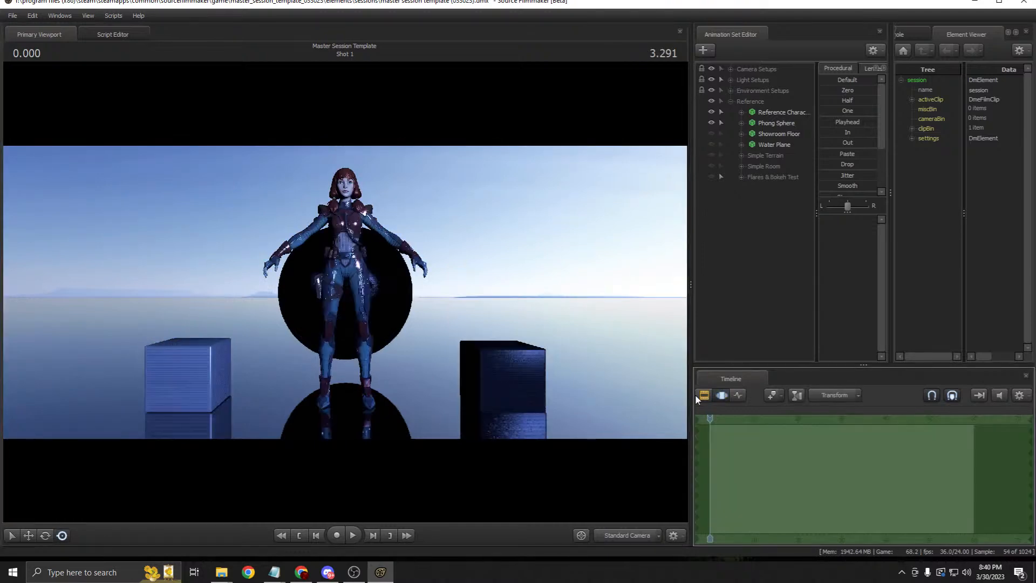
{"action": "left_click", "coordinate": [700, 391]}
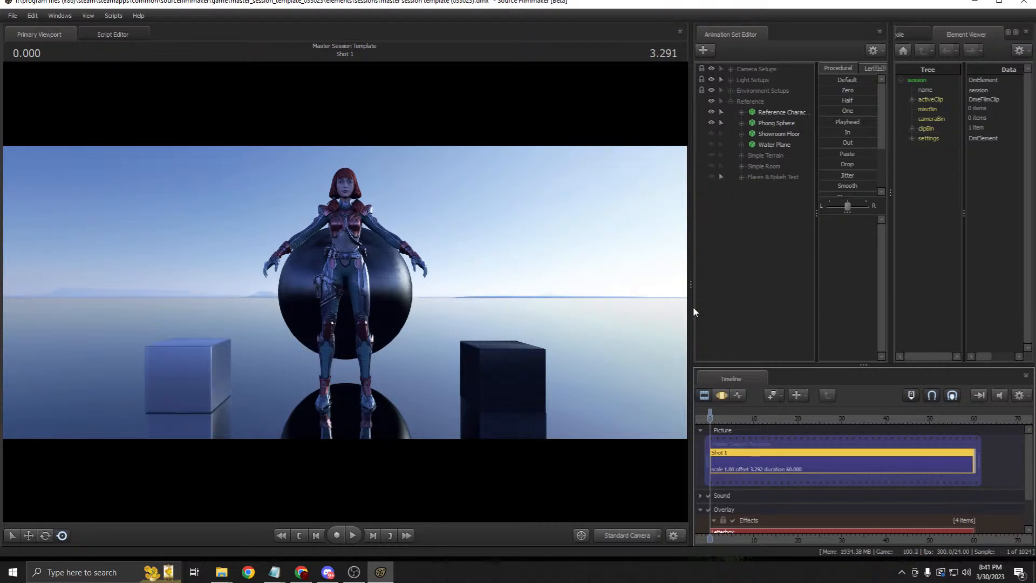
Step: Re-expand the Reference group and turn Simple Terrain's visibility back on
{"action": "left_click", "coordinate": [730, 102]}
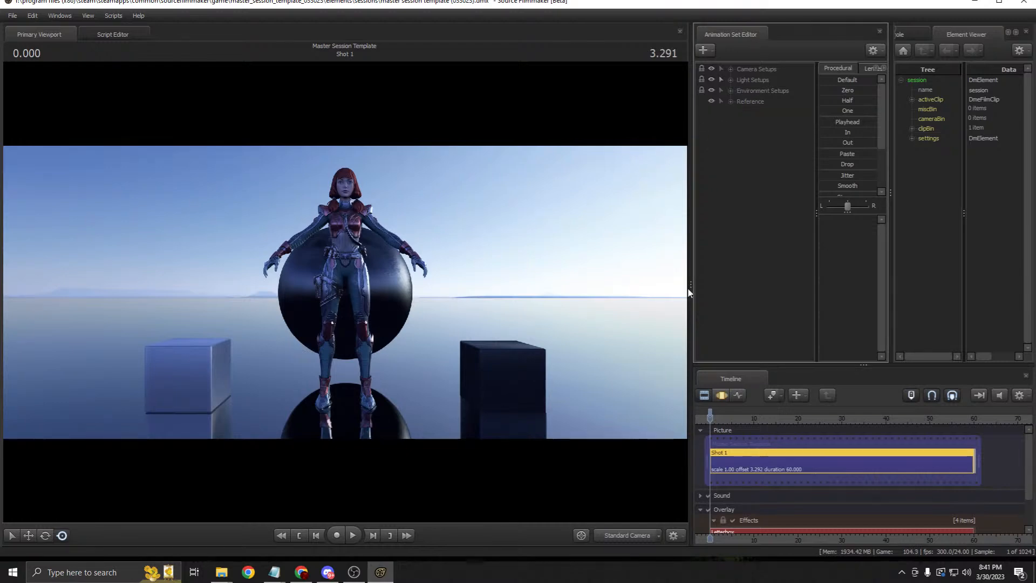
{"action": "left_click", "coordinate": [731, 102]}
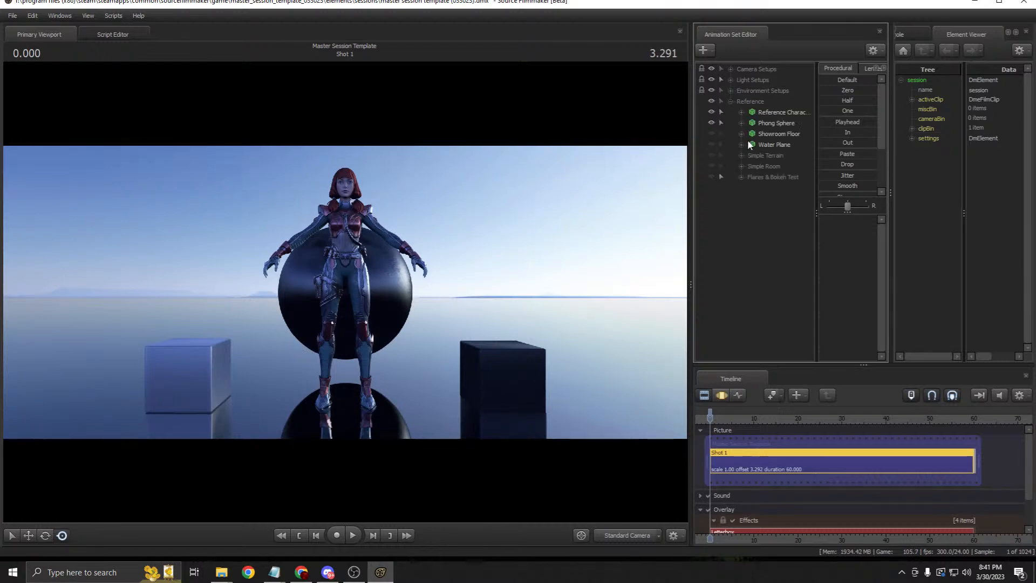
{"action": "left_click", "coordinate": [711, 156]}
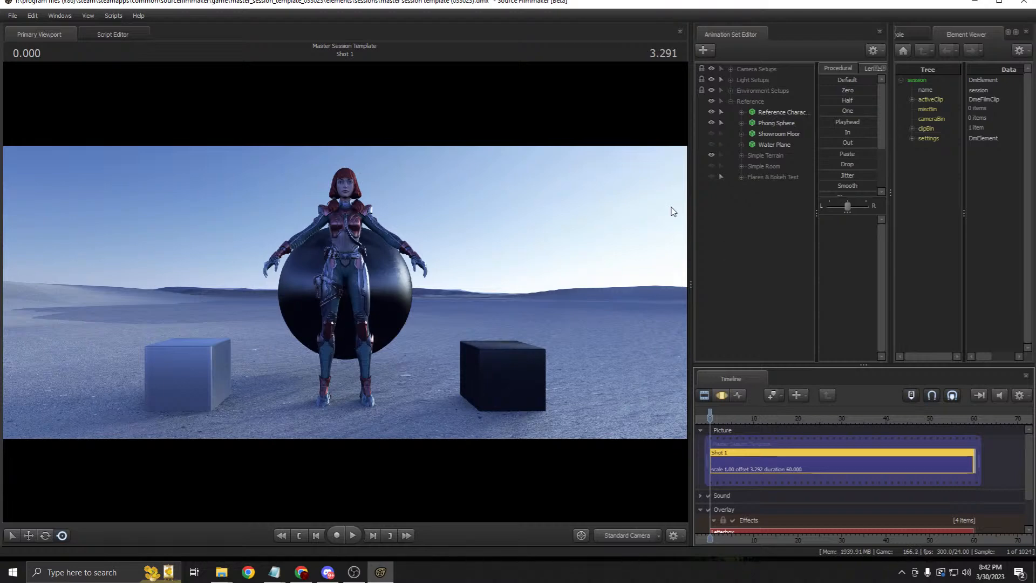
Step: Toggle the Reference set's visibility off and on, leaving it selected and hidden
{"action": "left_click", "coordinate": [731, 102]}
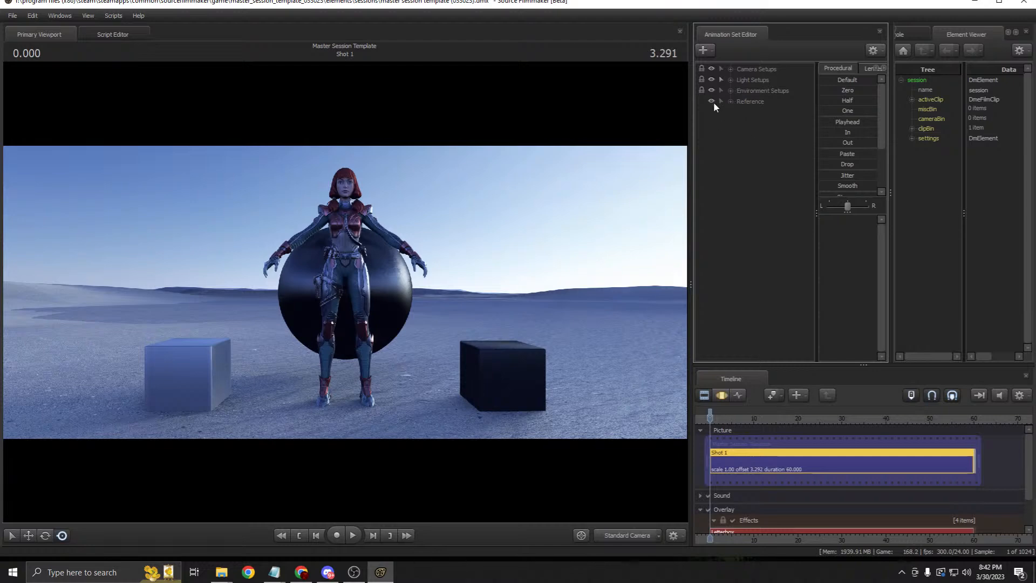
{"action": "left_click", "coordinate": [712, 100]}
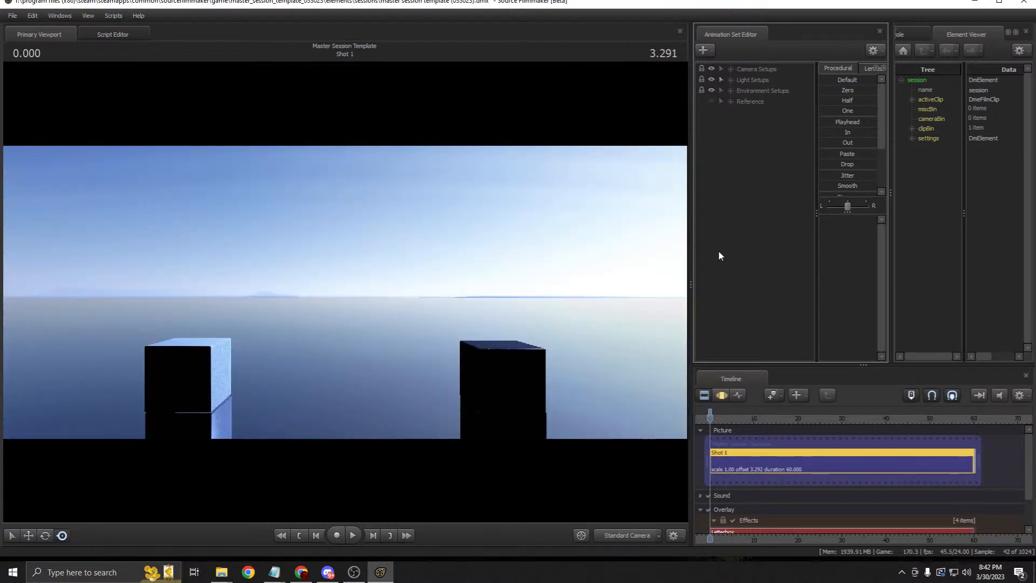
{"action": "left_click", "coordinate": [712, 100]}
{"action": "left_click", "coordinate": [726, 102]}
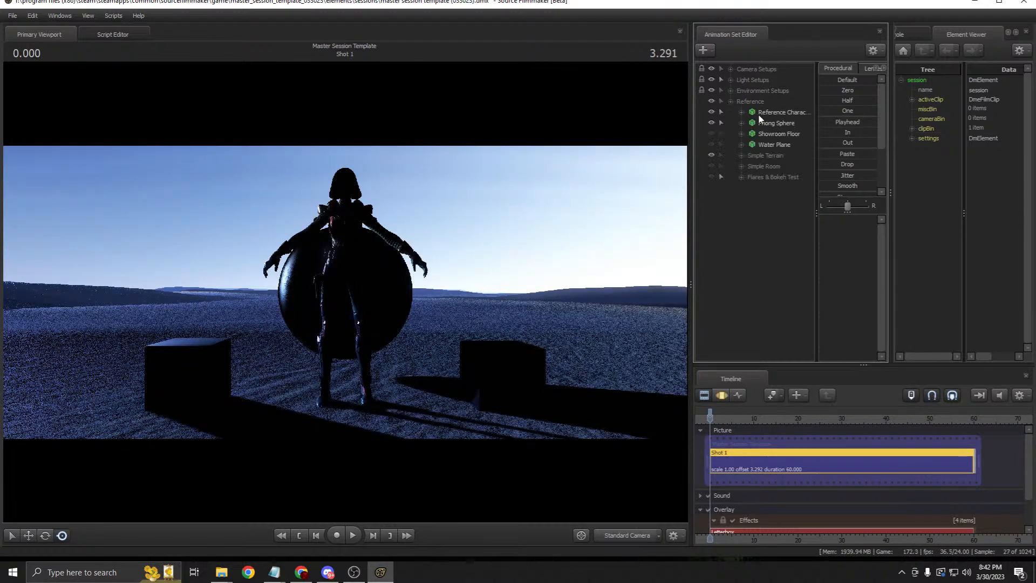
{"action": "left_click", "coordinate": [731, 101]}
{"action": "left_click", "coordinate": [752, 99]}
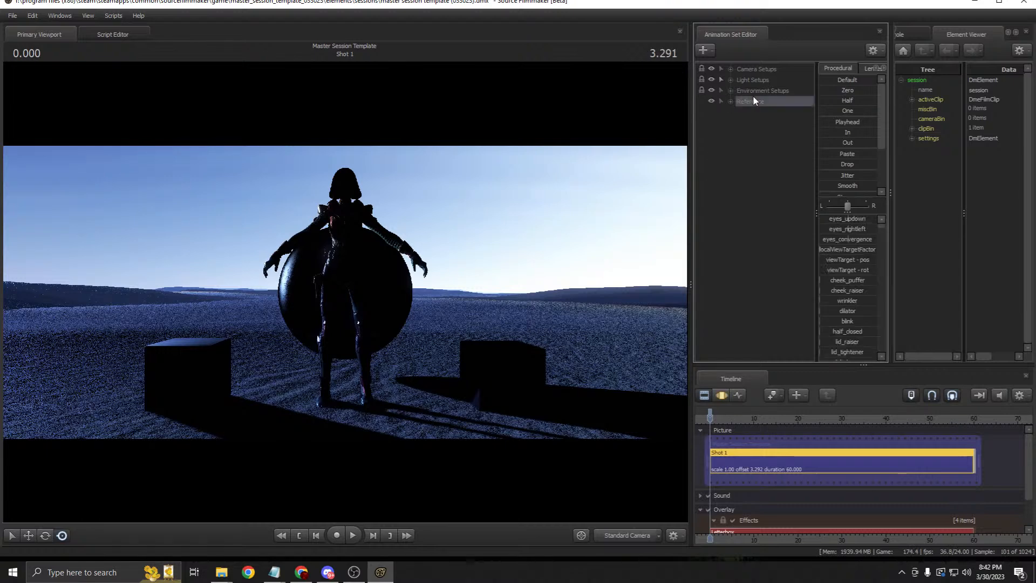
{"action": "left_click", "coordinate": [711, 100]}
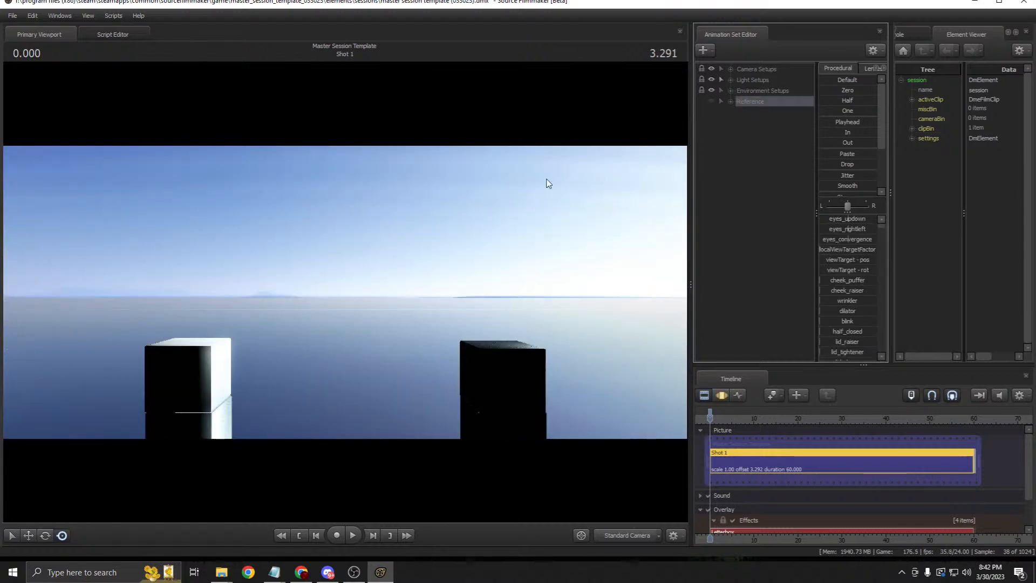
Step: In the Motion Editor, turn the Reference character's visibility back on in the scene
{"action": "key", "text": "F3"}
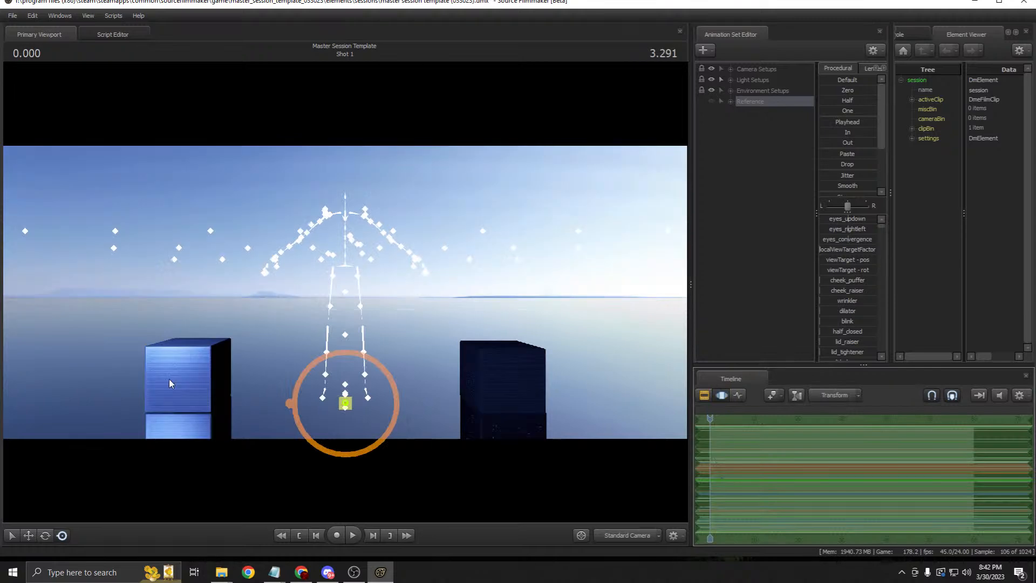
{"action": "left_click", "coordinate": [731, 102]}
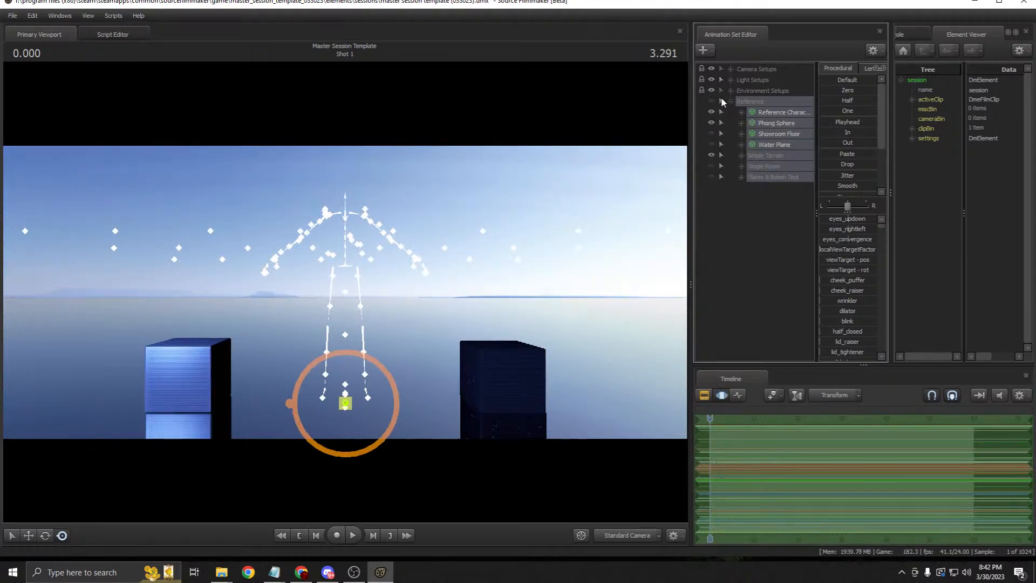
{"action": "left_click", "coordinate": [730, 102]}
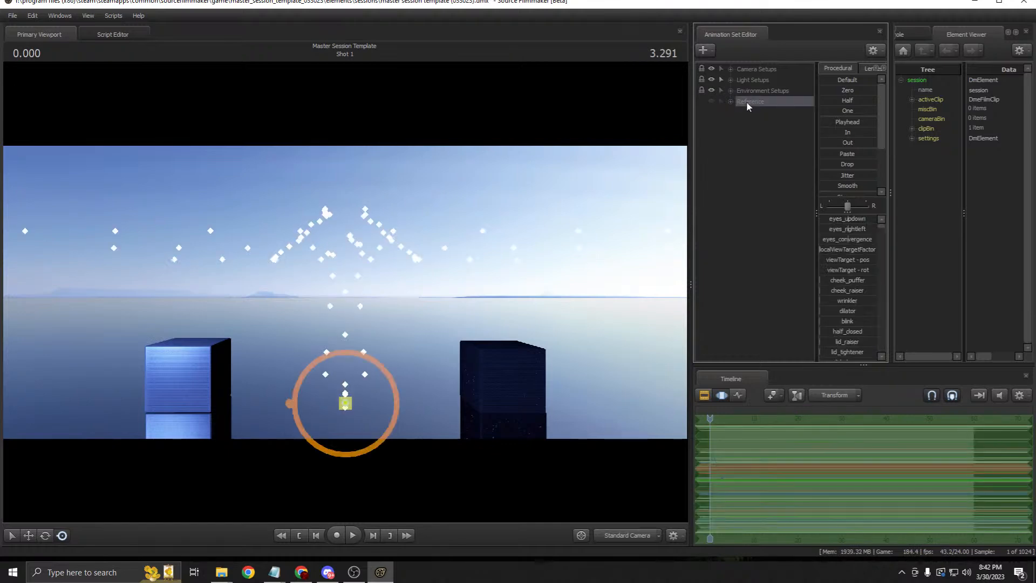
{"action": "left_click", "coordinate": [723, 101]}
{"action": "left_click", "coordinate": [727, 101]}
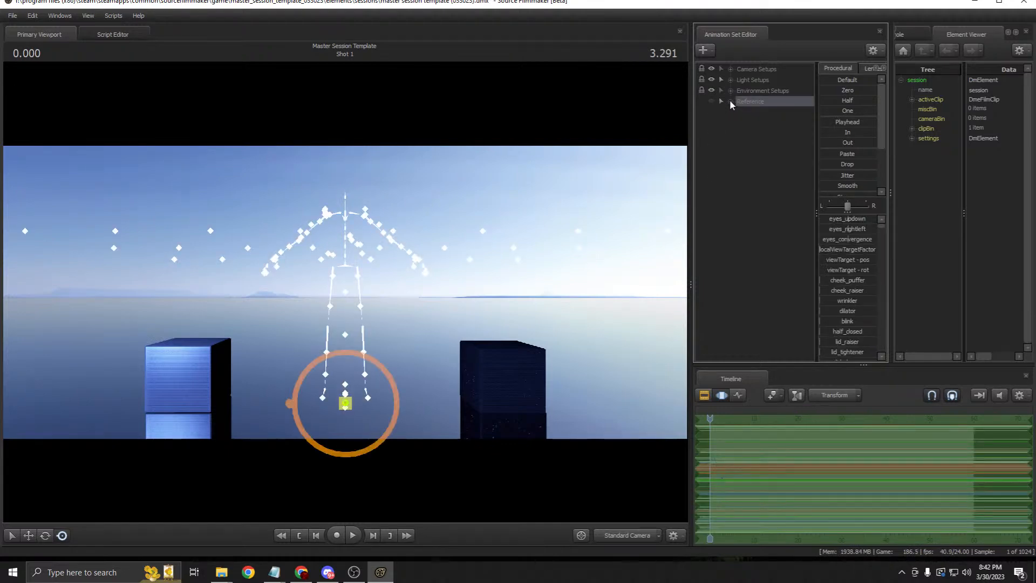
{"action": "left_click", "coordinate": [728, 141]}
{"action": "left_click", "coordinate": [711, 101]}
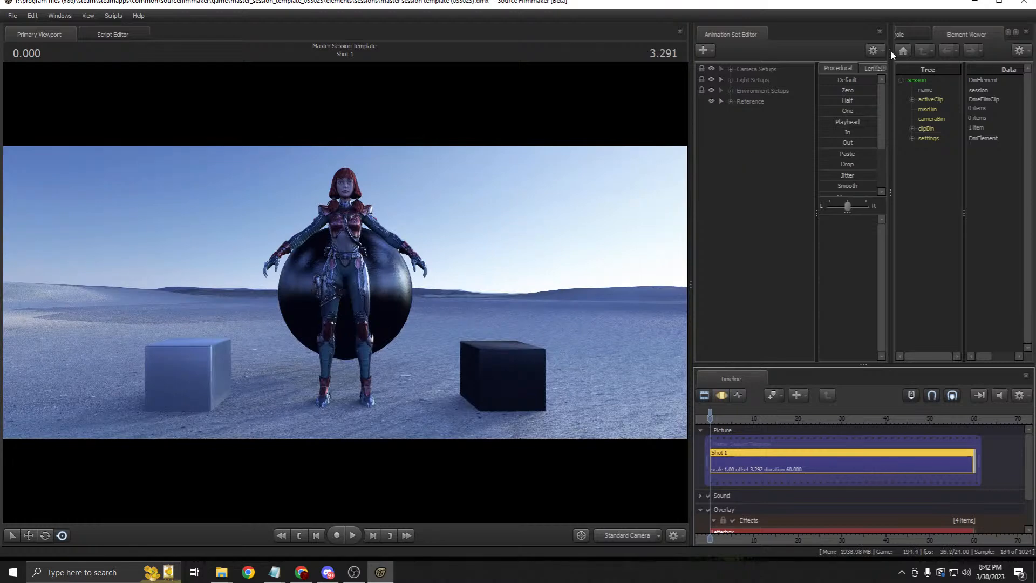
Step: Expand Camera, Light and Environment Setups to review their cameras, lights and Tools
{"action": "left_click", "coordinate": [773, 79]}
{"action": "left_click", "coordinate": [770, 71]}
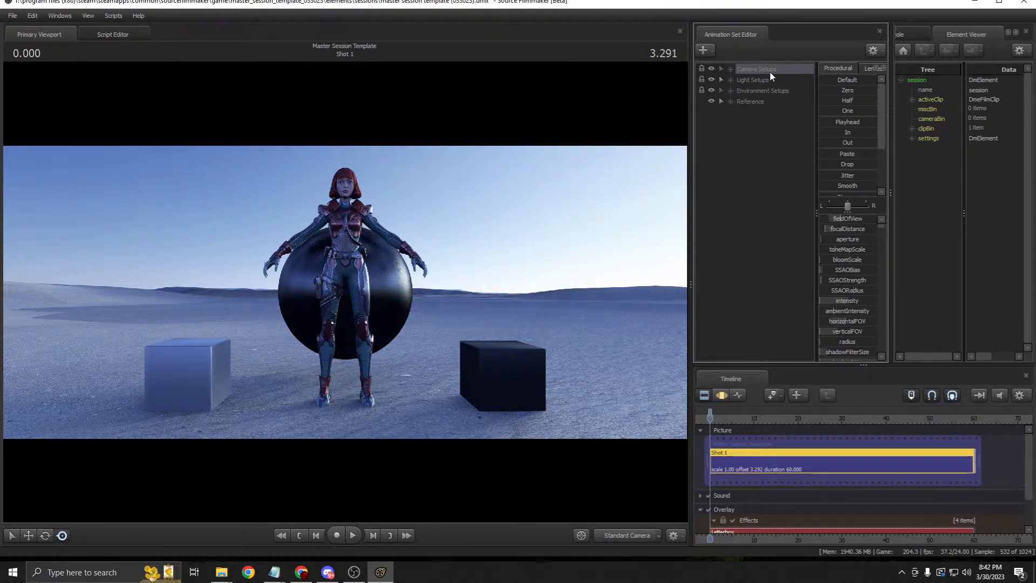
{"action": "left_click", "coordinate": [730, 69]}
{"action": "left_click", "coordinate": [732, 122]}
{"action": "left_click", "coordinate": [730, 187]}
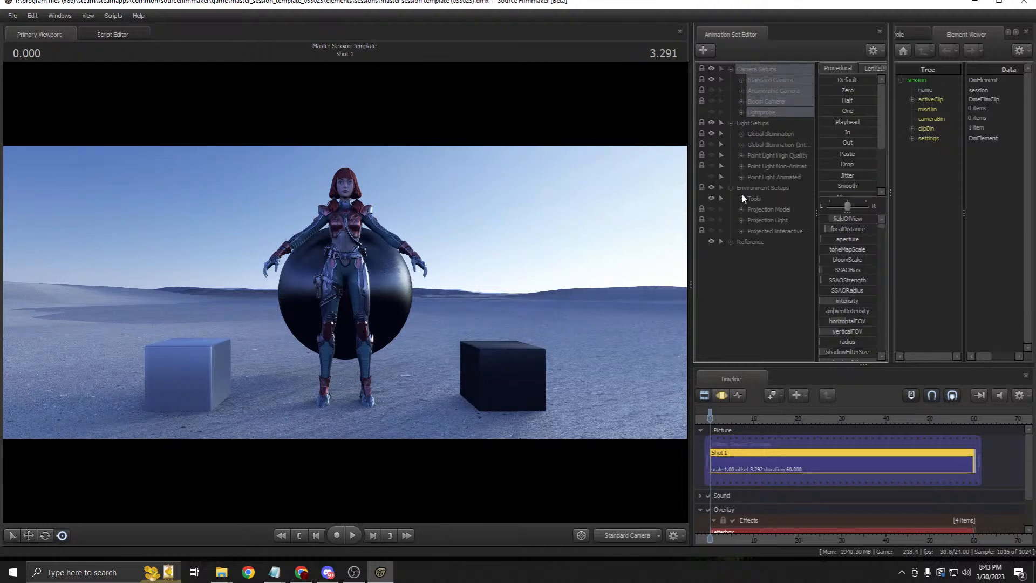
{"action": "left_click", "coordinate": [742, 197]}
{"action": "left_click", "coordinate": [742, 199]}
Step: Collapse Environment and Light Setups, leaving Camera Setups expanded and selected
{"action": "left_click", "coordinate": [731, 188]}
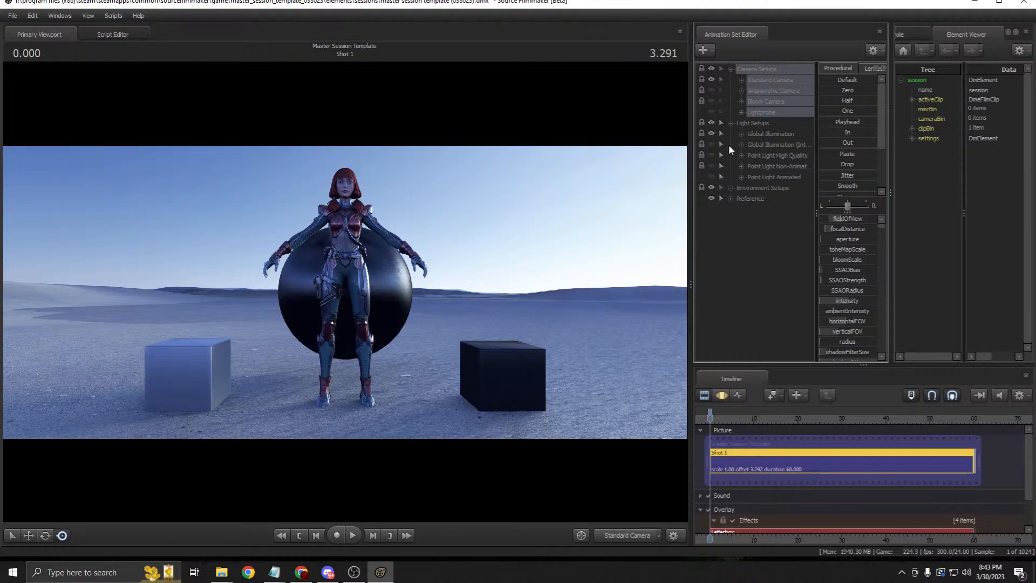
{"action": "left_click", "coordinate": [732, 129]}
{"action": "left_click", "coordinate": [731, 125]}
{"action": "left_click", "coordinate": [732, 68]}
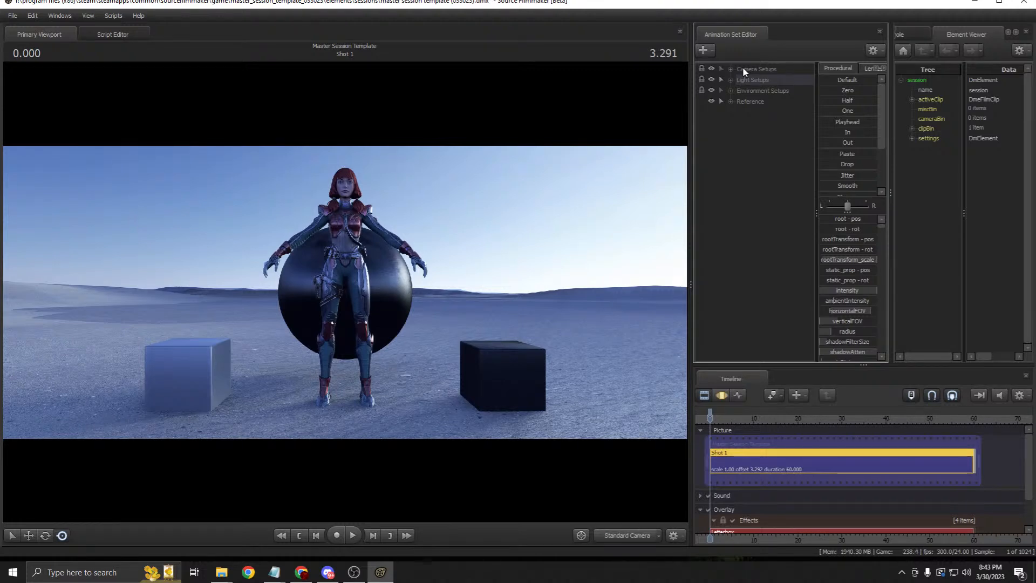
{"action": "left_click", "coordinate": [730, 69]}
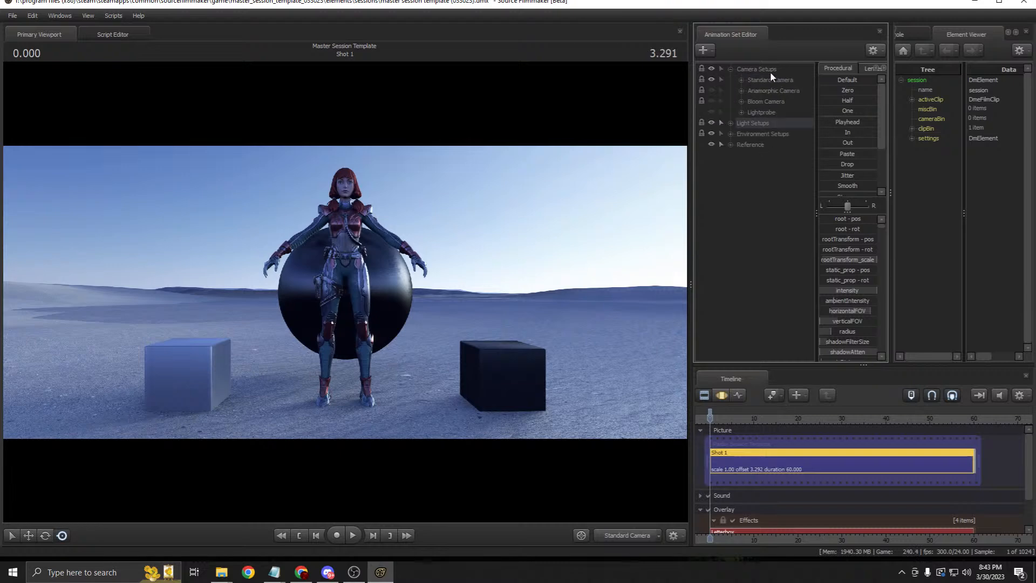
{"action": "left_click", "coordinate": [752, 70]}
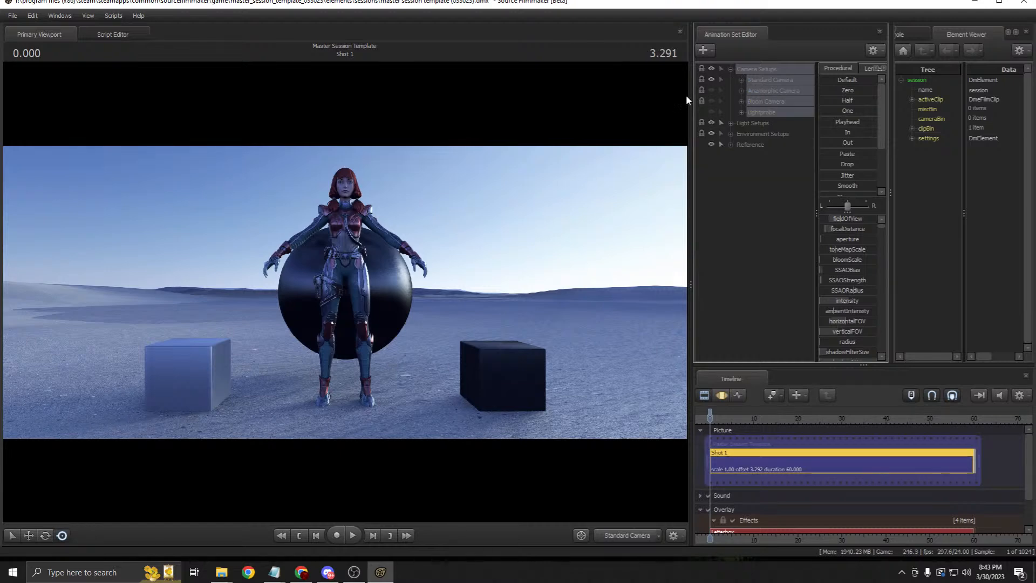
Step: Widen the side panels, expand Standard Camera and view the scene through it, swinging around the figure
{"action": "left_click_drag", "start_coordinate": [691, 100], "coordinate": [638, 100]}
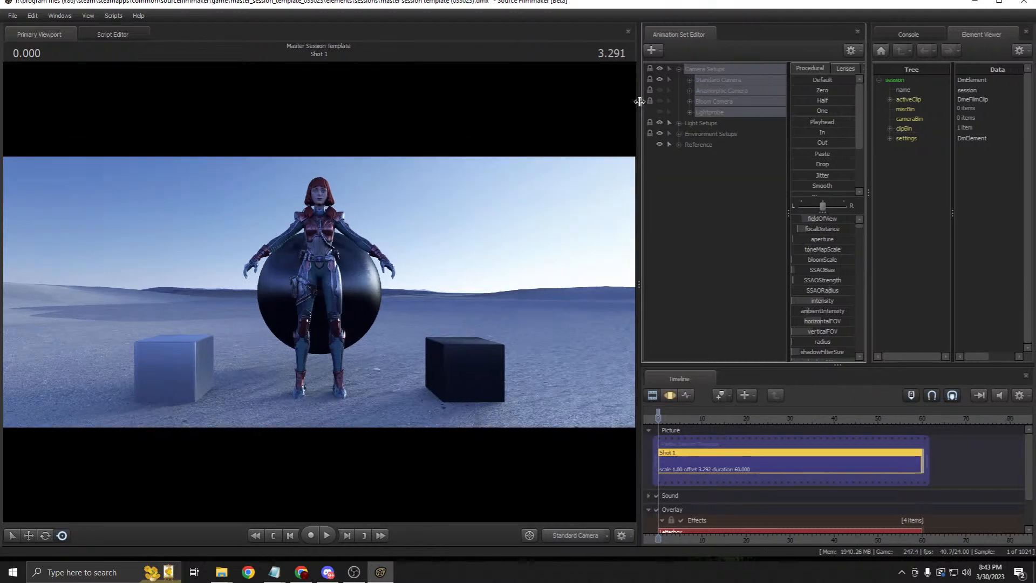
{"action": "left_click", "coordinate": [670, 395]}
{"action": "left_click", "coordinate": [710, 78]}
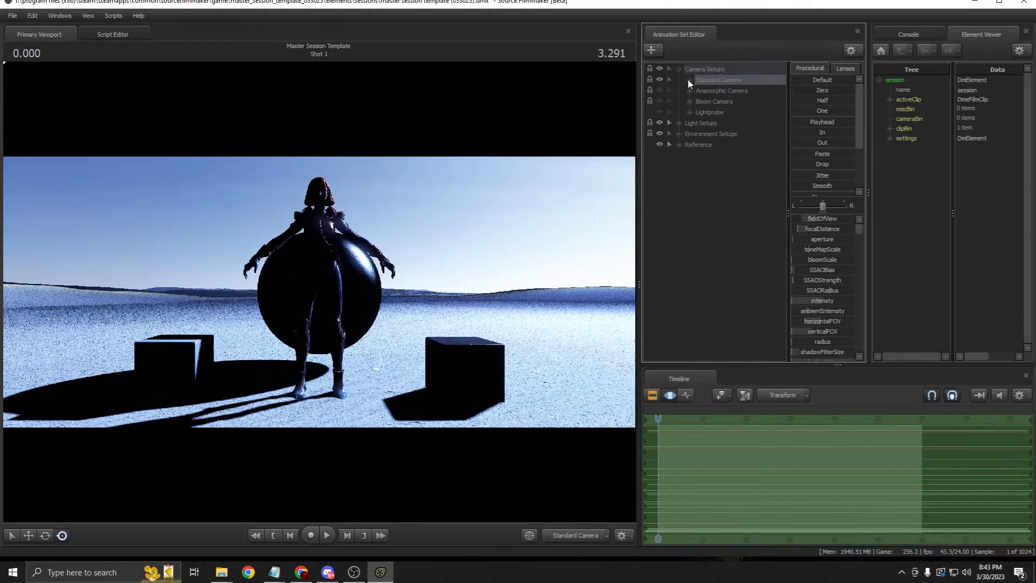
{"action": "left_click", "coordinate": [689, 79]}
{"action": "left_click_drag", "start_coordinate": [731, 90], "coordinate": [474, 186]}
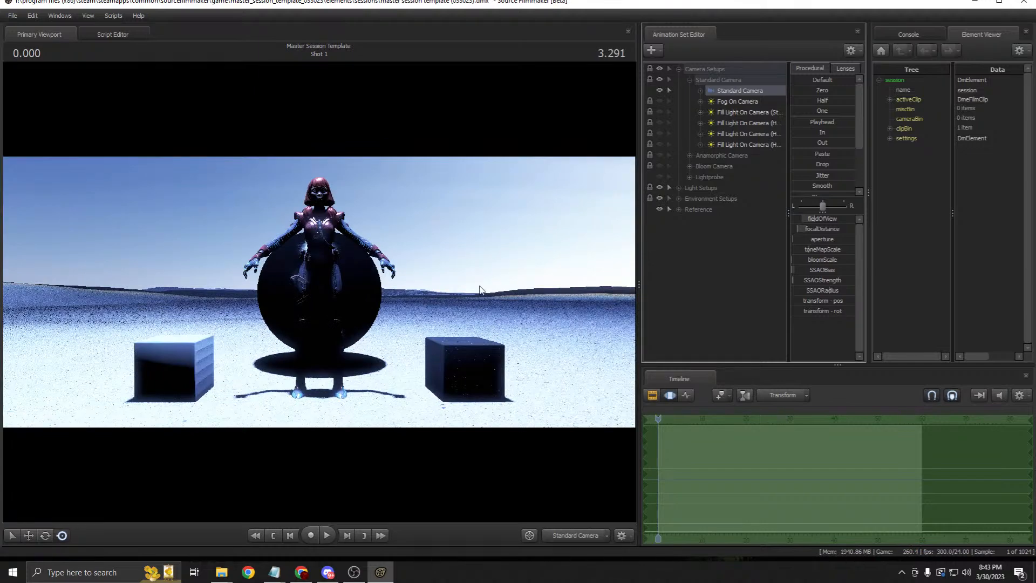
{"action": "left_click_drag", "start_coordinate": [485, 280], "coordinate": [399, 302]}
Step: Fly the Standard Camera around the figure with WASD, then undo back to the front view
{"action": "key", "text": "a"}
{"action": "key", "text": "d"}
{"action": "left_click_drag", "start_coordinate": [320, 291], "coordinate": [353, 281]}
{"action": "key", "text": "s"}
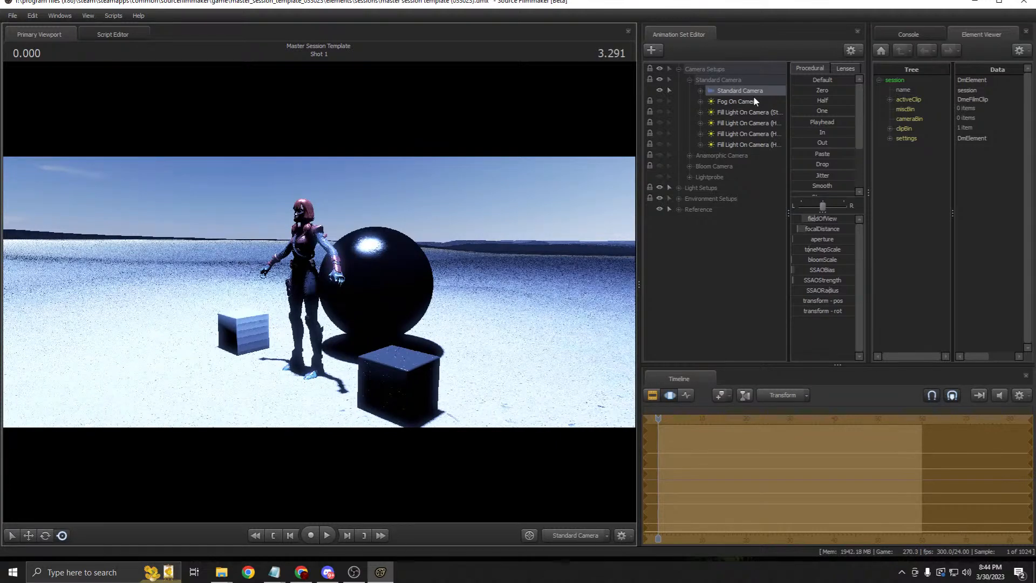
{"action": "left_click_drag", "start_coordinate": [430, 232], "coordinate": [397, 219]}
{"action": "key", "text": "w"}
{"action": "key", "text": "a"}
{"action": "key", "text": "s"}
{"action": "key", "text": "d"}
{"action": "key", "text": "ctrl+z"}
{"action": "key", "text": "ctrl+z"}
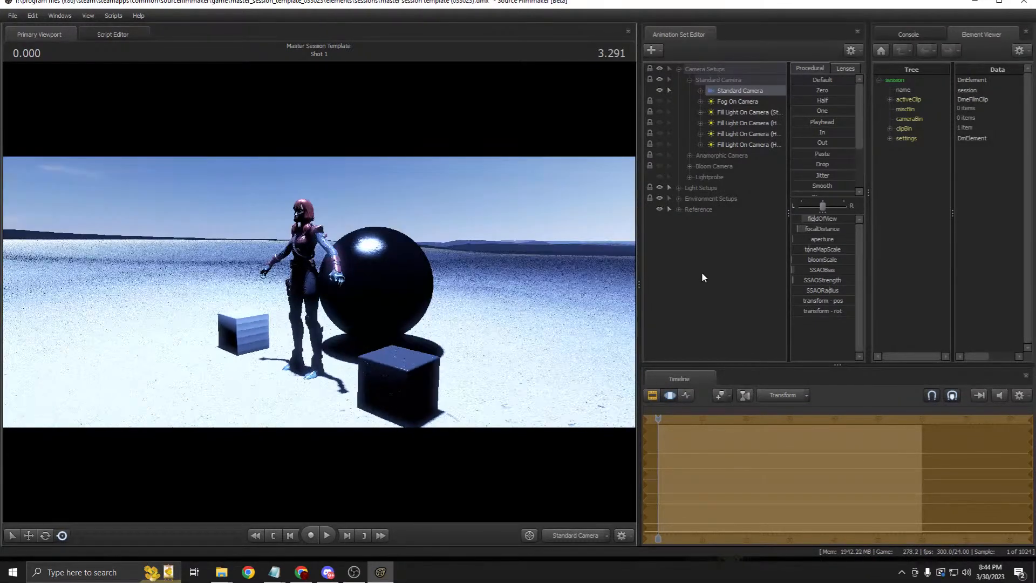
Step: Look through the Standard Camera again and fly it in close to the character's face
{"action": "right_click", "coordinate": [736, 91]}
{"action": "left_click", "coordinate": [724, 94]}
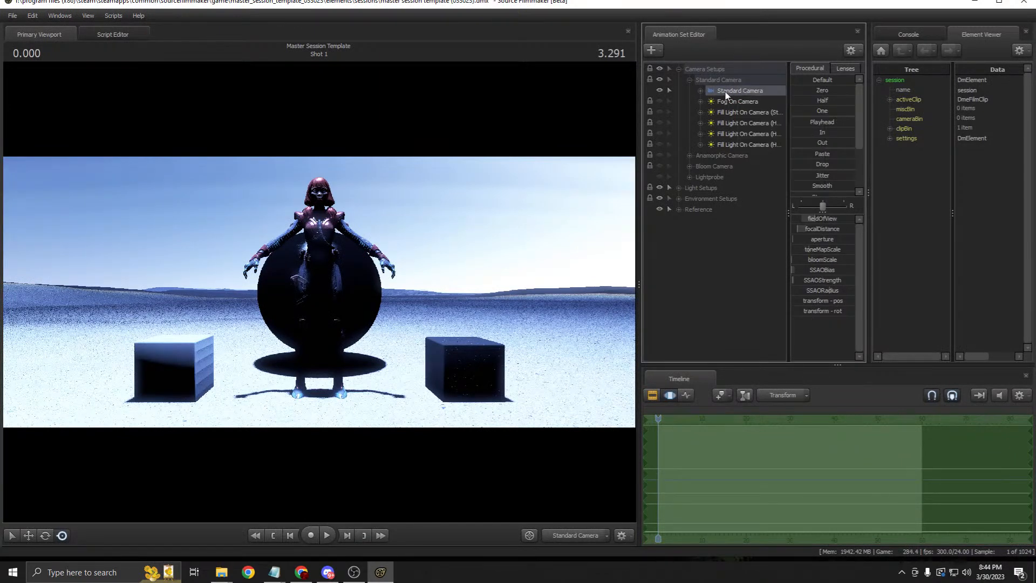
{"action": "left_click_drag", "start_coordinate": [734, 91], "coordinate": [492, 184]}
{"action": "left_click_drag", "start_coordinate": [604, 356], "coordinate": [512, 329]}
{"action": "key", "text": "w"}
{"action": "key", "text": "s"}
{"action": "key", "text": "w"}
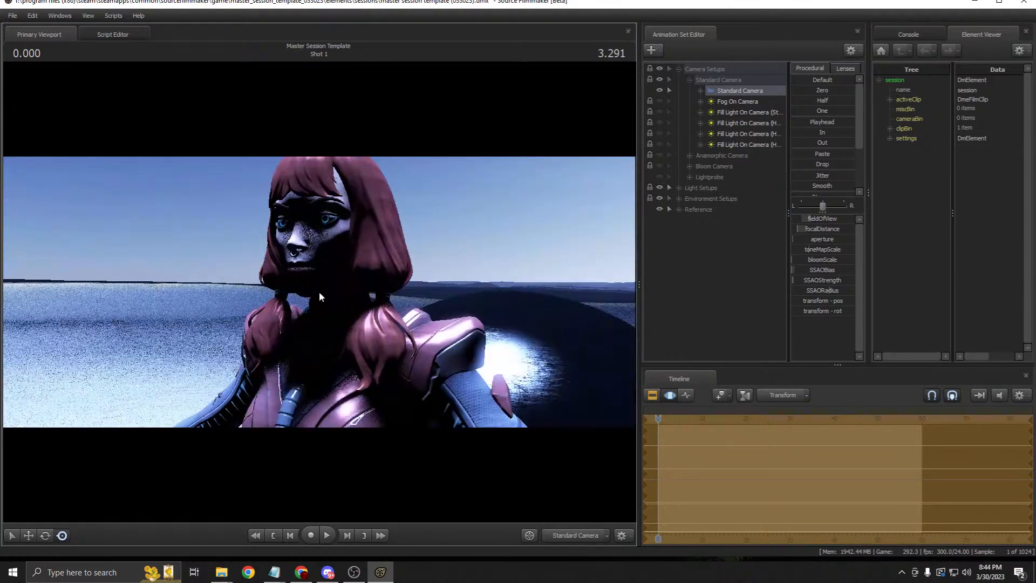
Step: Inspect the on-camera fill light and Fog On Camera light under Standard Camera
{"action": "left_click", "coordinate": [736, 111]}
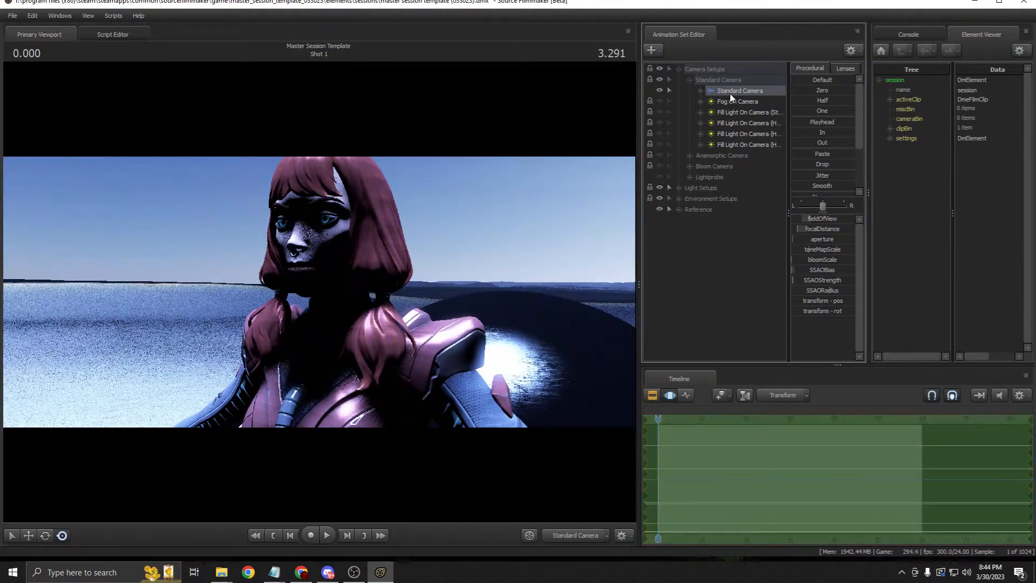
{"action": "left_click", "coordinate": [736, 104]}
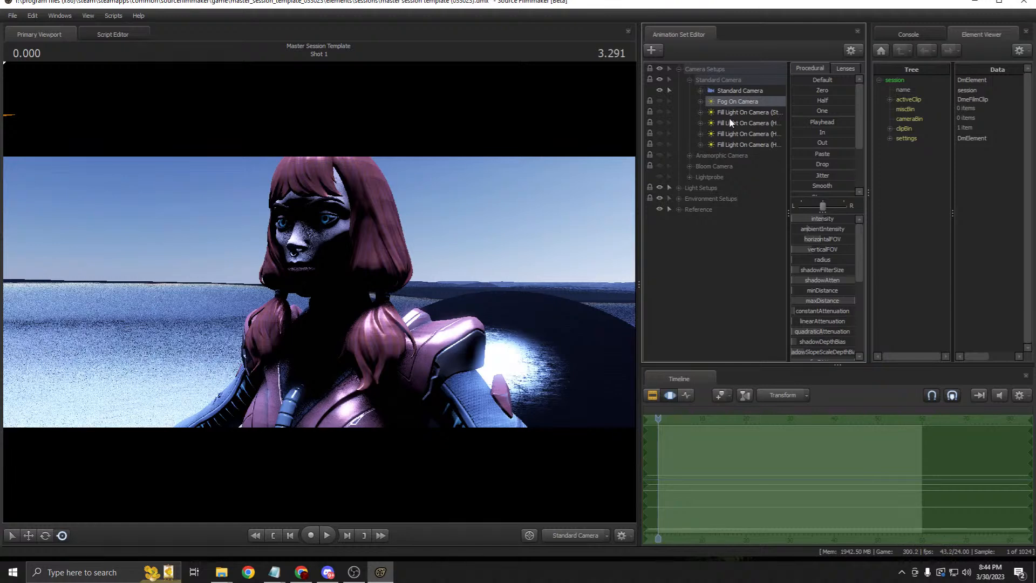
{"action": "left_click", "coordinate": [730, 91]}
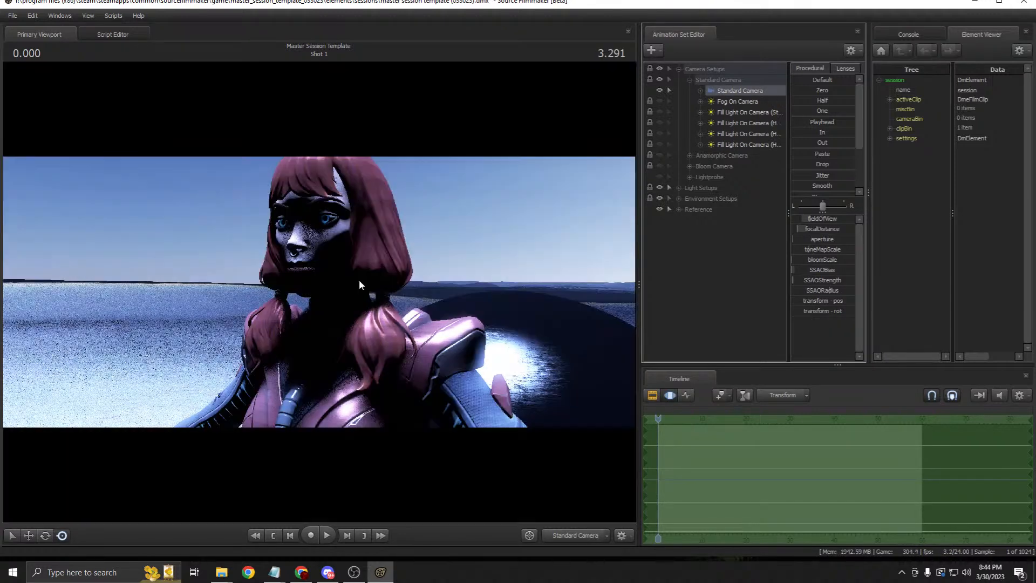
{"action": "left_click", "coordinate": [739, 103]}
{"action": "left_click", "coordinate": [739, 92]}
Step: Swing the camera around the character, check the fill lights, then undo to the original front view
{"action": "left_click_drag", "start_coordinate": [475, 209], "coordinate": [555, 210]}
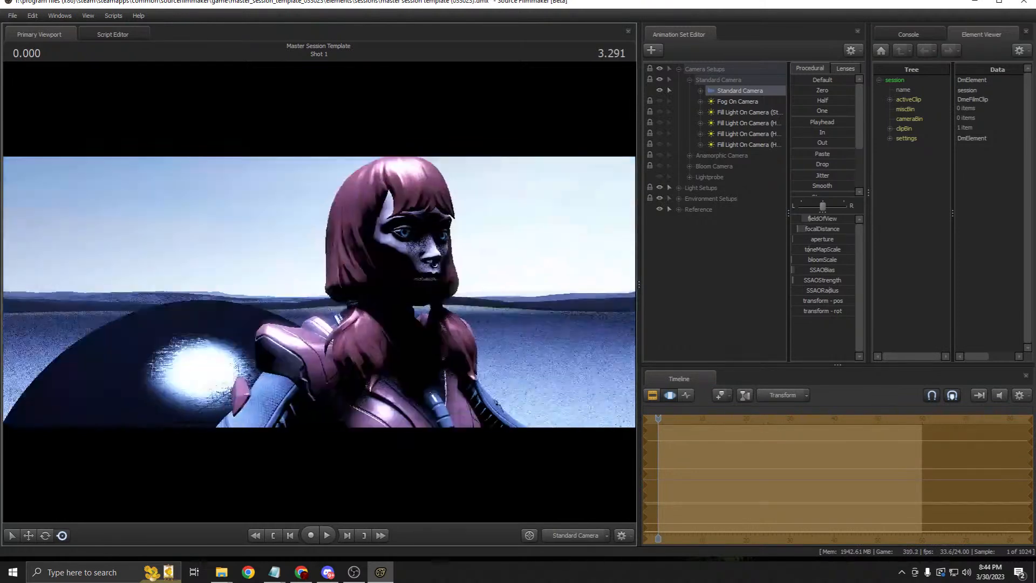
{"action": "left_click_drag", "start_coordinate": [303, 290], "coordinate": [319, 292]}
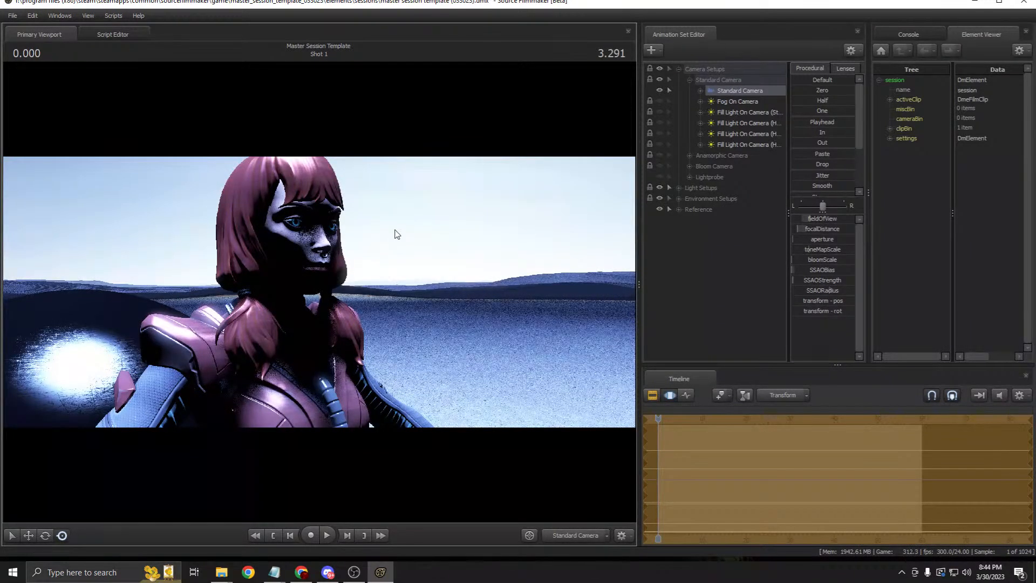
{"action": "left_click", "coordinate": [752, 112]}
{"action": "left_click", "coordinate": [741, 144]}
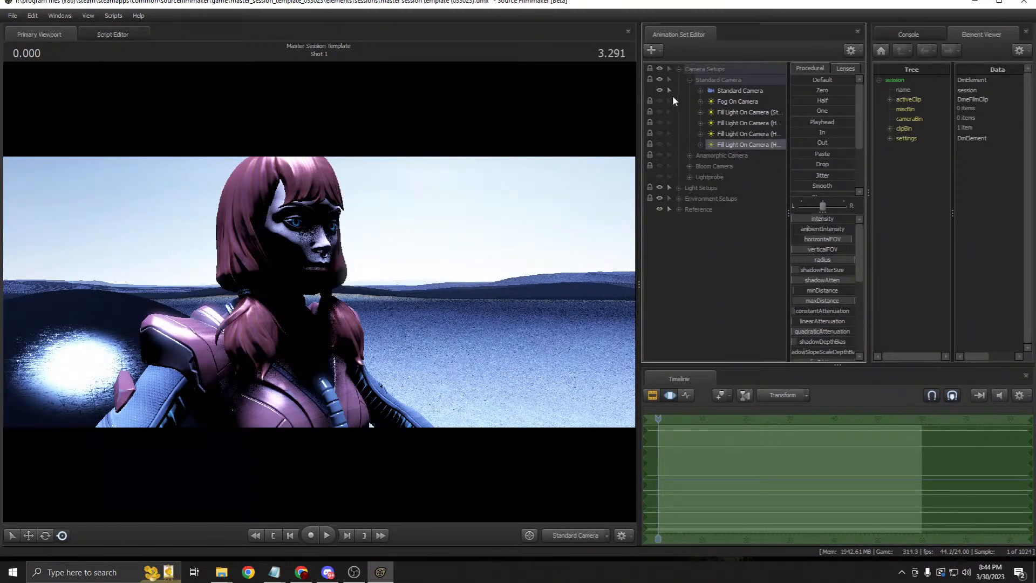
{"action": "key", "text": "ctrl+z"}
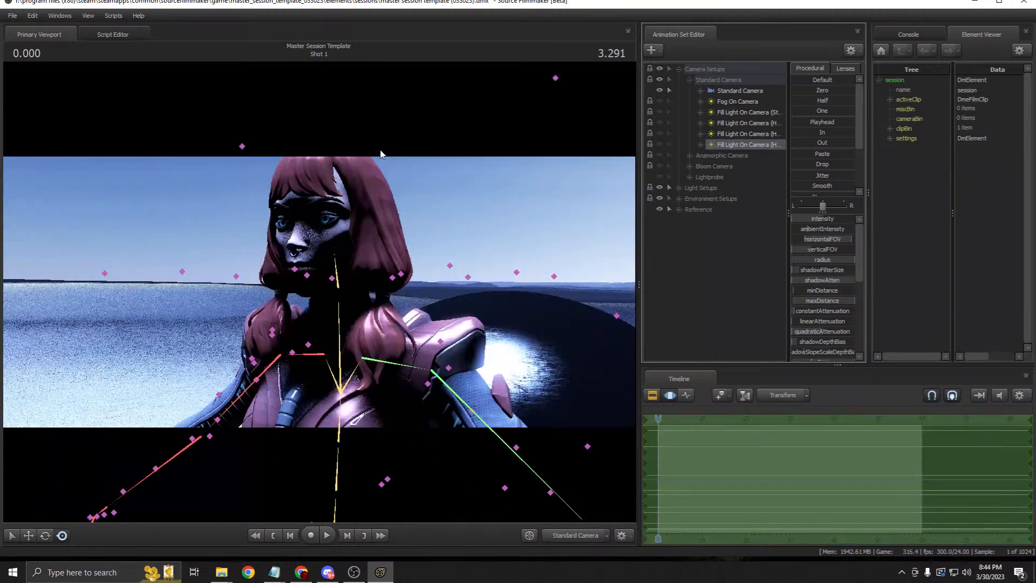
{"action": "key", "text": "ctrl+z"}
{"action": "key", "text": "ctrl+z"}
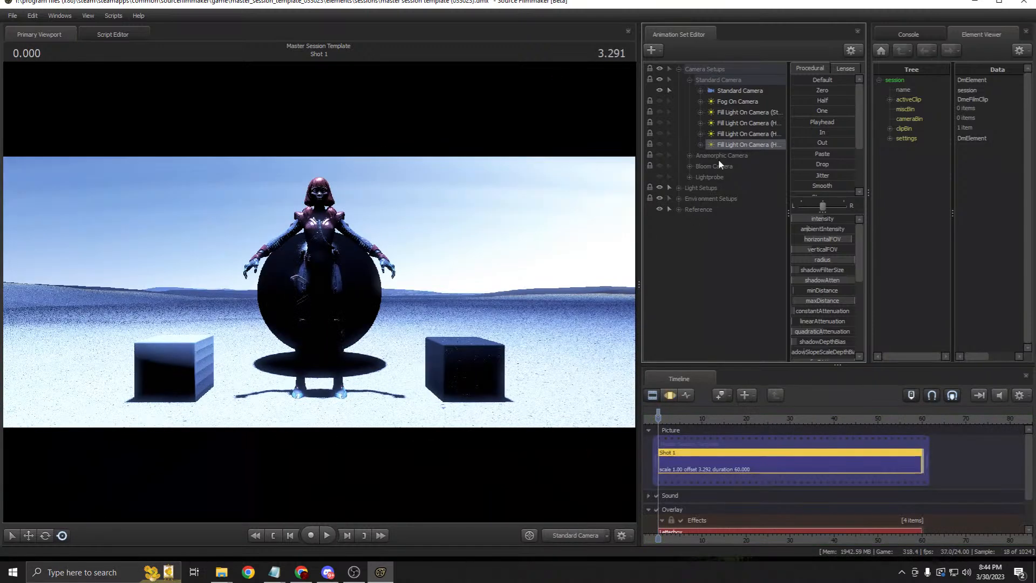
Step: Duplicate the Standard Camera as Standard Camera2 and look through it in the viewport
{"action": "right_click", "coordinate": [737, 92]}
{"action": "left_click", "coordinate": [747, 106]}
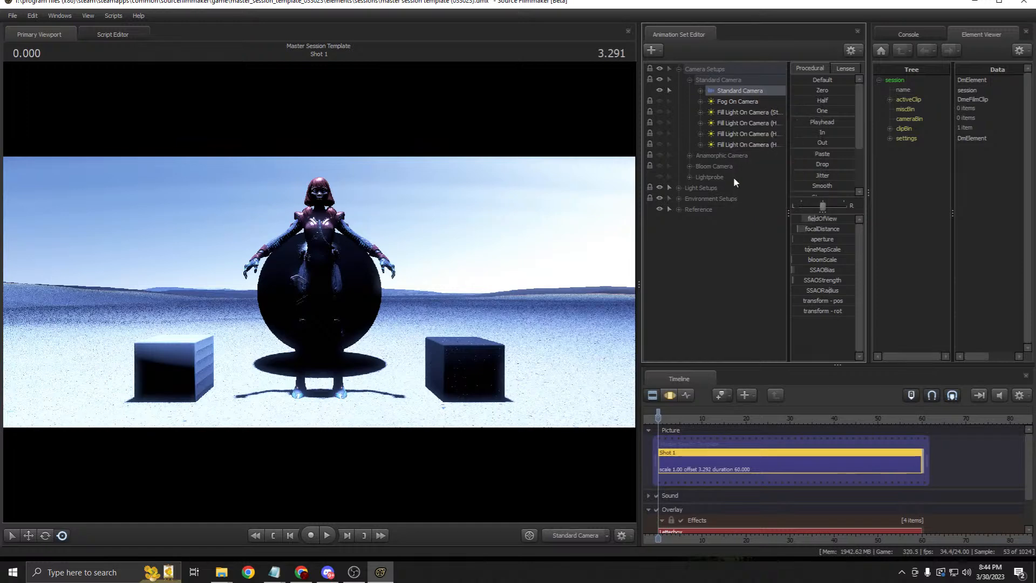
{"action": "right_click", "coordinate": [706, 233]}
{"action": "left_click", "coordinate": [723, 290]}
{"action": "left_click", "coordinate": [704, 221]}
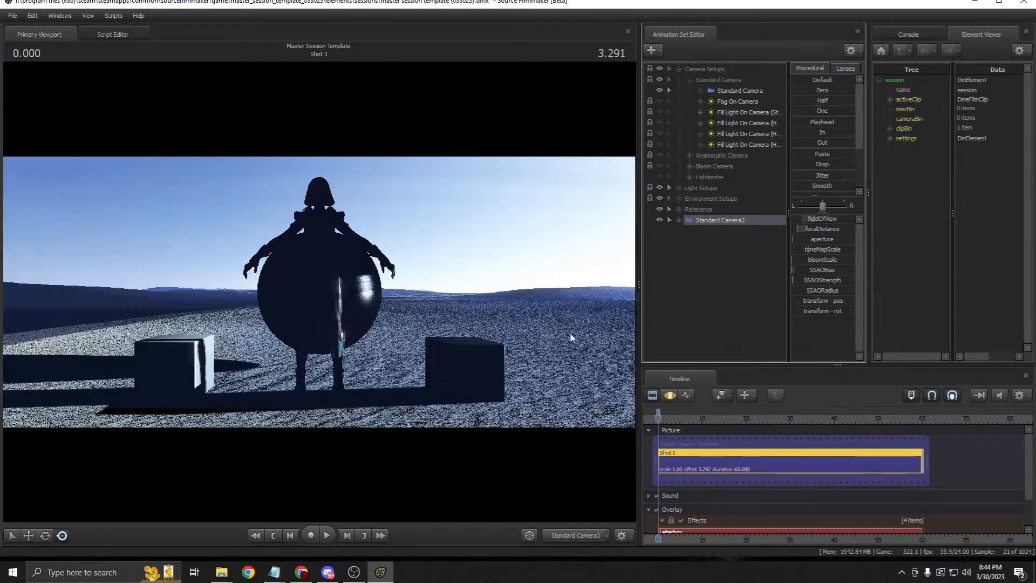
{"action": "left_click", "coordinate": [543, 259]}
{"action": "left_click", "coordinate": [522, 294]}
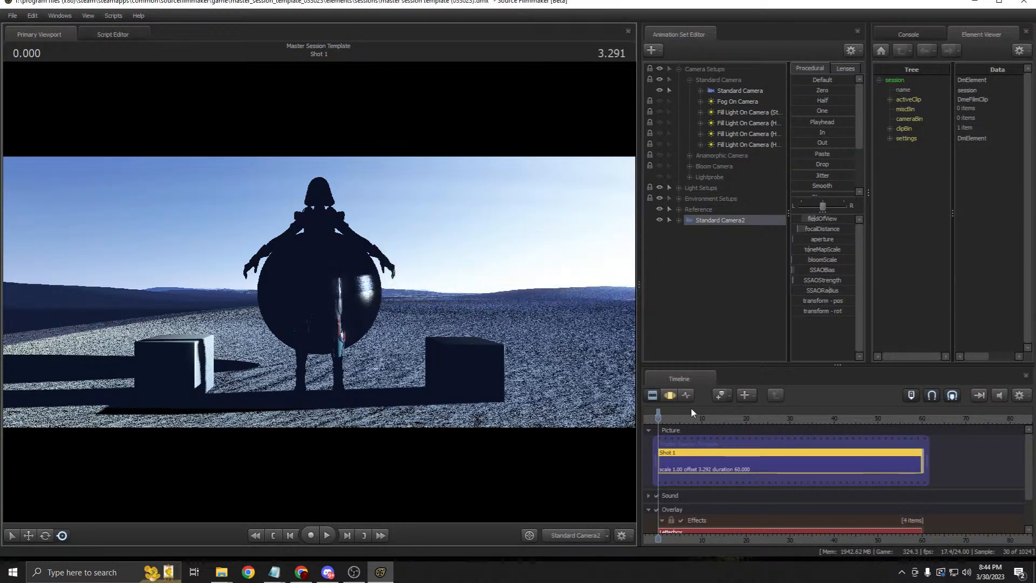
{"action": "left_click", "coordinate": [670, 396]}
{"action": "left_click_drag", "start_coordinate": [532, 293], "coordinate": [504, 312]}
Step: Rename Standard Camera2 to 'Work Camera'
{"action": "key", "text": "w"}
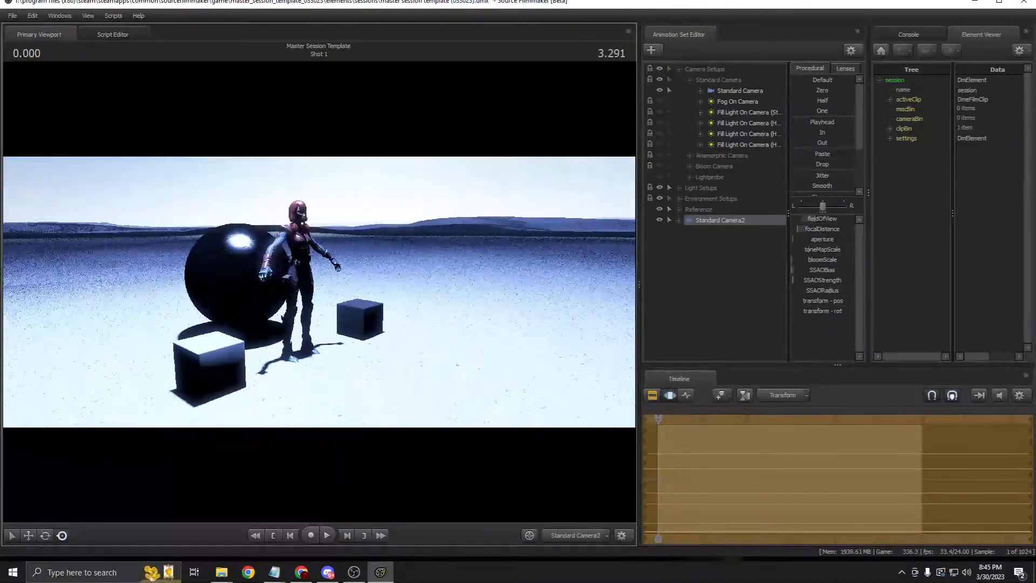
{"action": "right_click", "coordinate": [707, 219]}
{"action": "left_click", "coordinate": [717, 228]}
{"action": "type", "text": "Work Camera"}
{"action": "key", "text": "Return"}
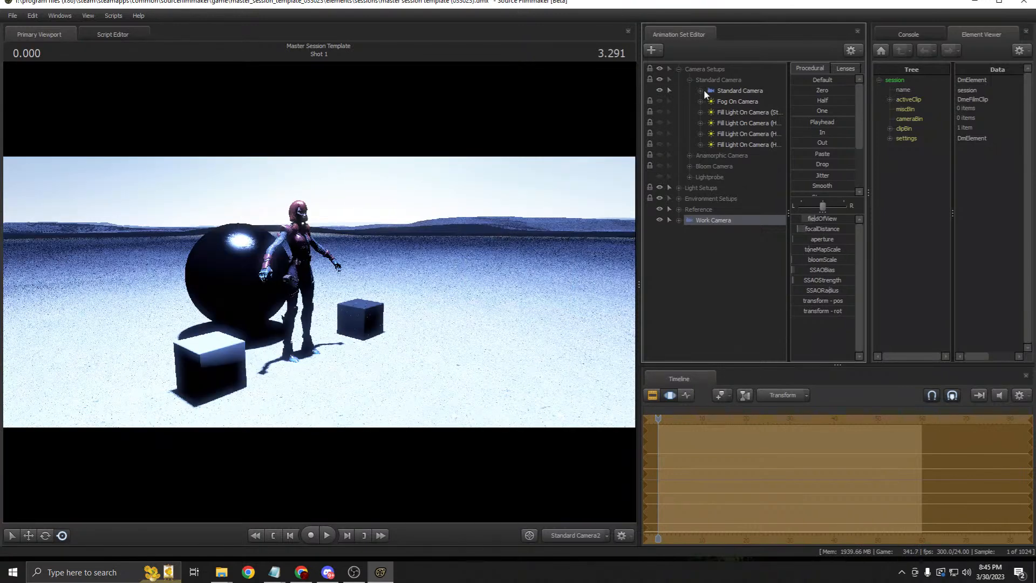
Step: View the scene through the Work Camera and fly it back and toward the objects
{"action": "left_click", "coordinate": [678, 69]}
{"action": "left_click_drag", "start_coordinate": [710, 117], "coordinate": [456, 259]}
{"action": "left_click", "coordinate": [343, 273]}
{"action": "left_click", "coordinate": [713, 115]}
{"action": "key", "text": "s"}
{"action": "key", "text": "w"}
Step: Delete the Work Camera animation set and dismiss the warning
{"action": "left_click", "coordinate": [749, 154]}
{"action": "right_click", "coordinate": [722, 122]}
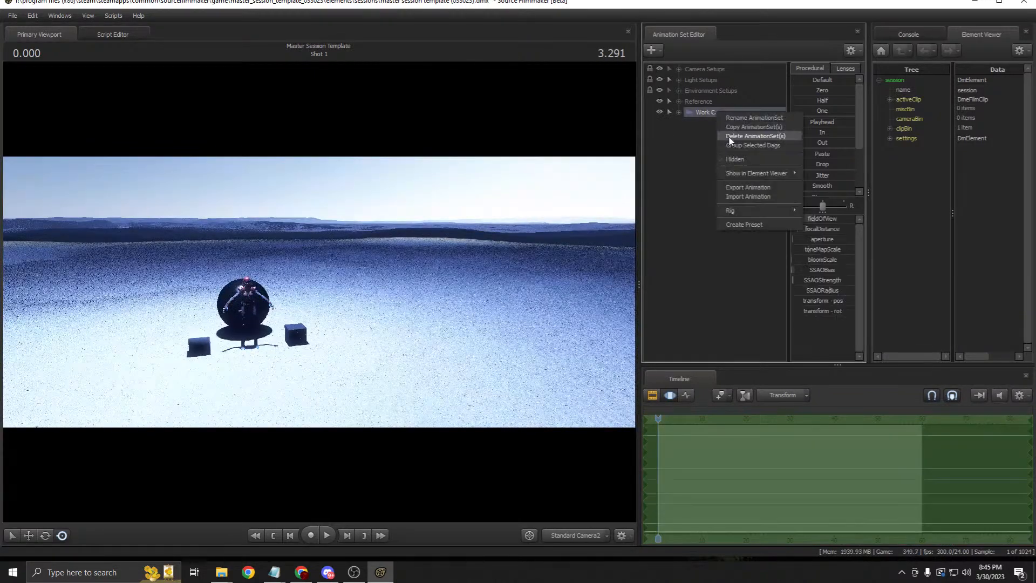
{"action": "left_click", "coordinate": [745, 134]}
{"action": "left_click", "coordinate": [514, 286]}
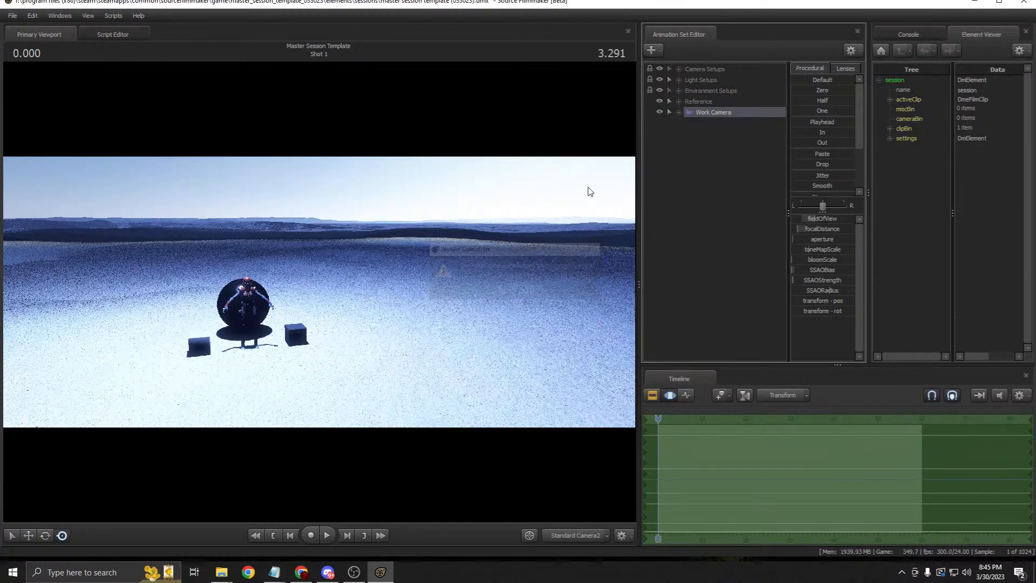
Step: Set the viewport to the Standard Camera and select its Fog On Camera light
{"action": "left_click", "coordinate": [681, 70]}
{"action": "left_click", "coordinate": [728, 92]}
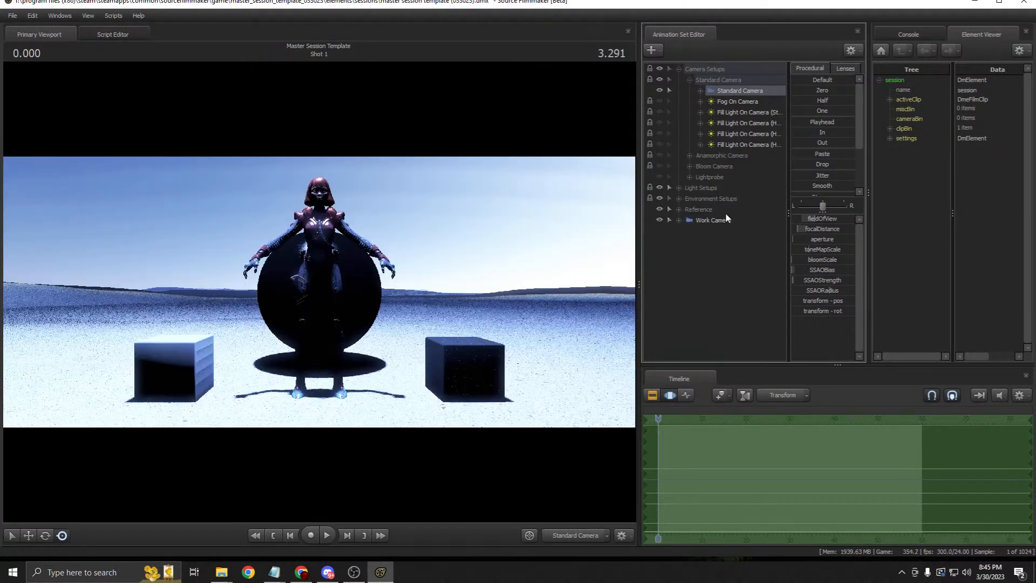
{"action": "left_click", "coordinate": [713, 220]}
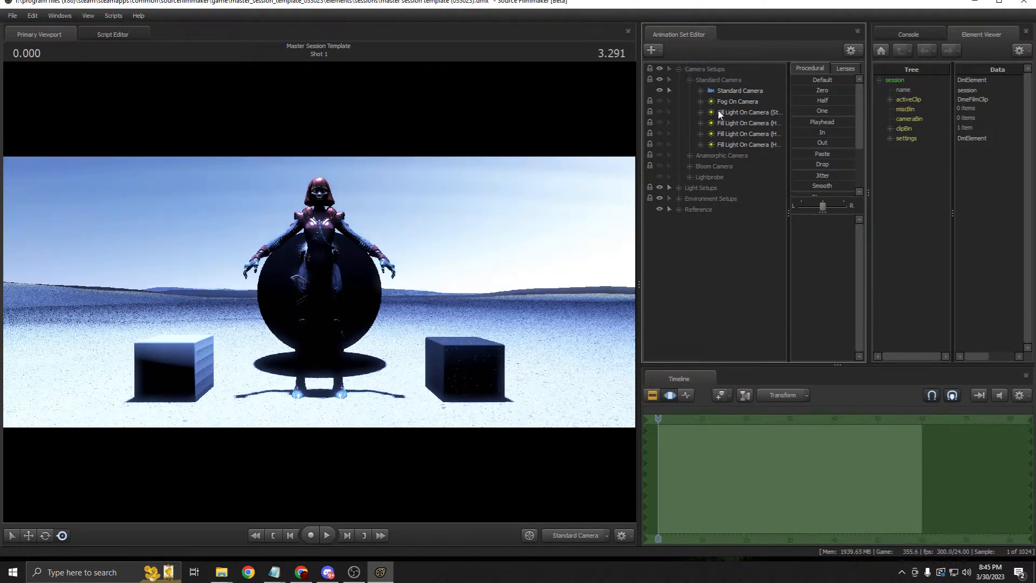
{"action": "left_click", "coordinate": [721, 93]}
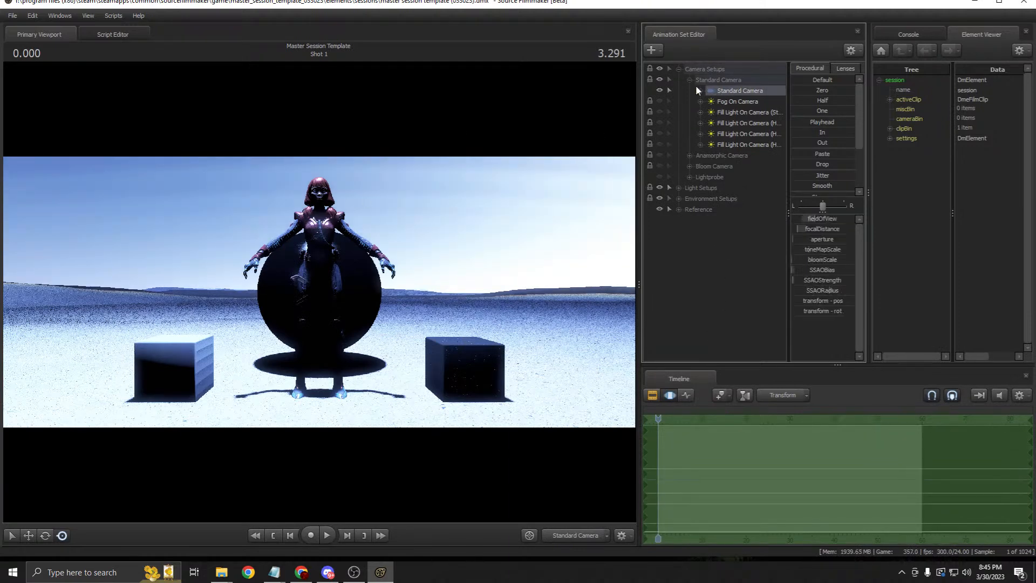
{"action": "left_click", "coordinate": [730, 100]}
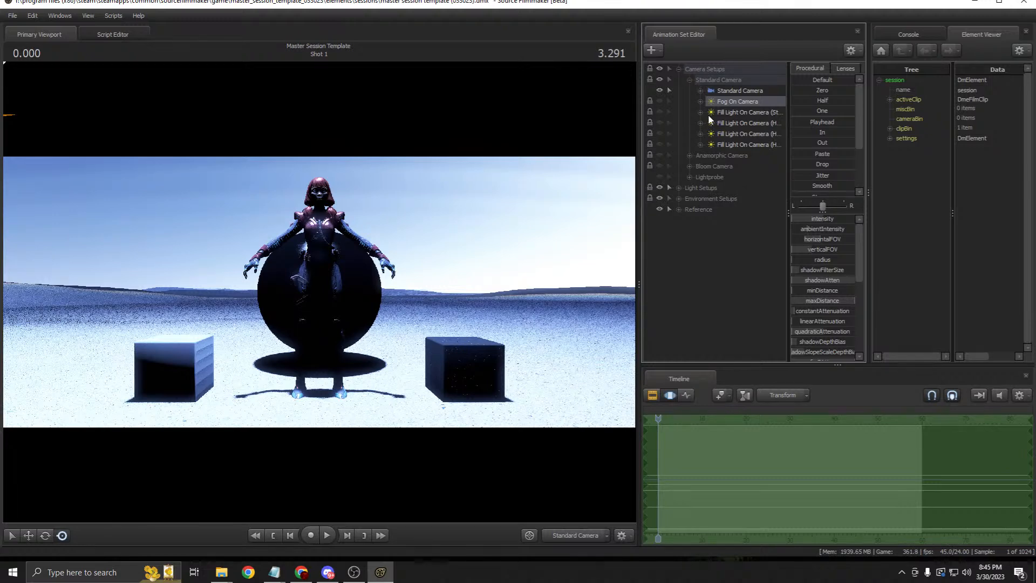
Step: Turn on the Fog On Camera light and hide the Light Setups lights
{"action": "left_click", "coordinate": [659, 100]}
{"action": "left_click", "coordinate": [679, 187]}
{"action": "left_click", "coordinate": [660, 187]}
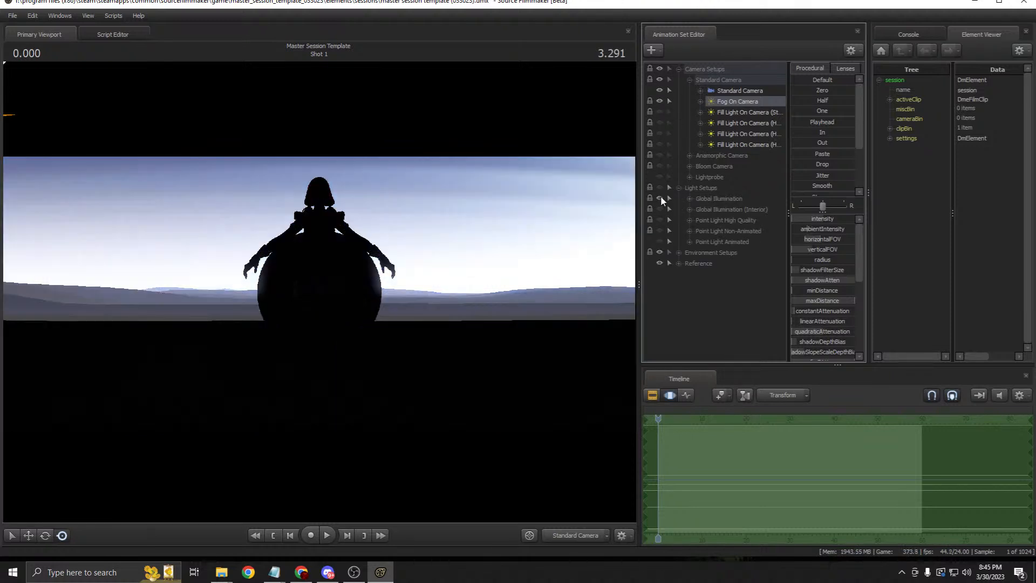
{"action": "left_click", "coordinate": [702, 188]}
{"action": "left_click", "coordinate": [726, 91]}
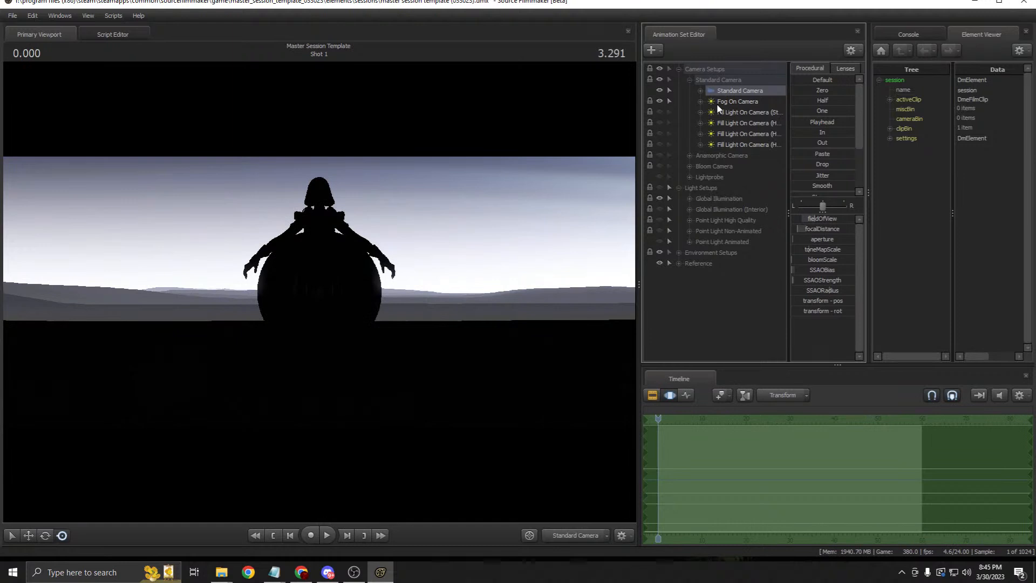
{"action": "left_click", "coordinate": [717, 102]}
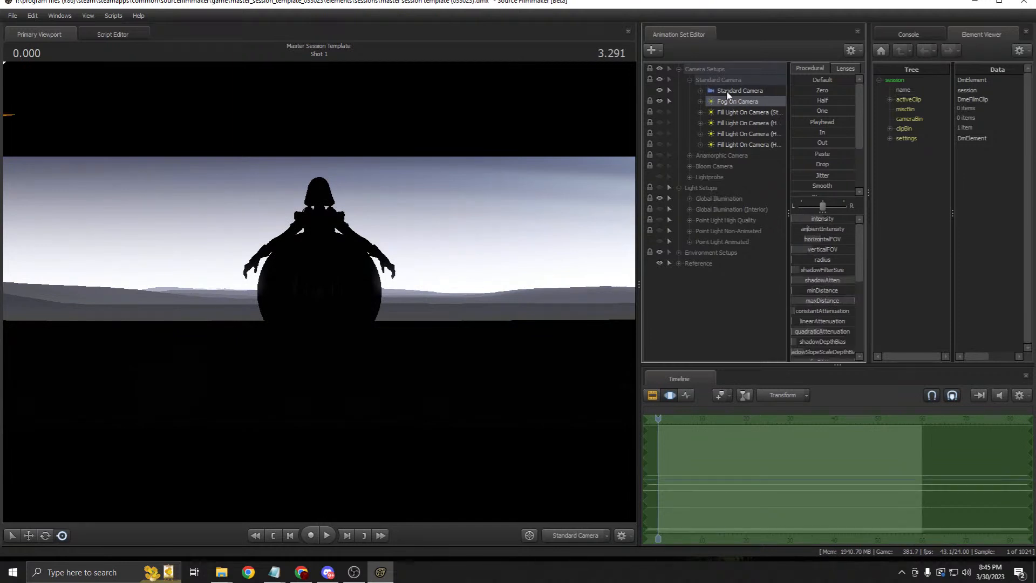
{"action": "left_click", "coordinate": [738, 92]}
Step: Inspect the Standard Camera from the Work Camera view, then return the viewport to Standard Camera
{"action": "left_click_drag", "start_coordinate": [318, 291], "coordinate": [378, 305]}
{"action": "left_click_drag", "start_coordinate": [320, 292], "coordinate": [393, 298]}
{"action": "key", "text": "ctrl+z"}
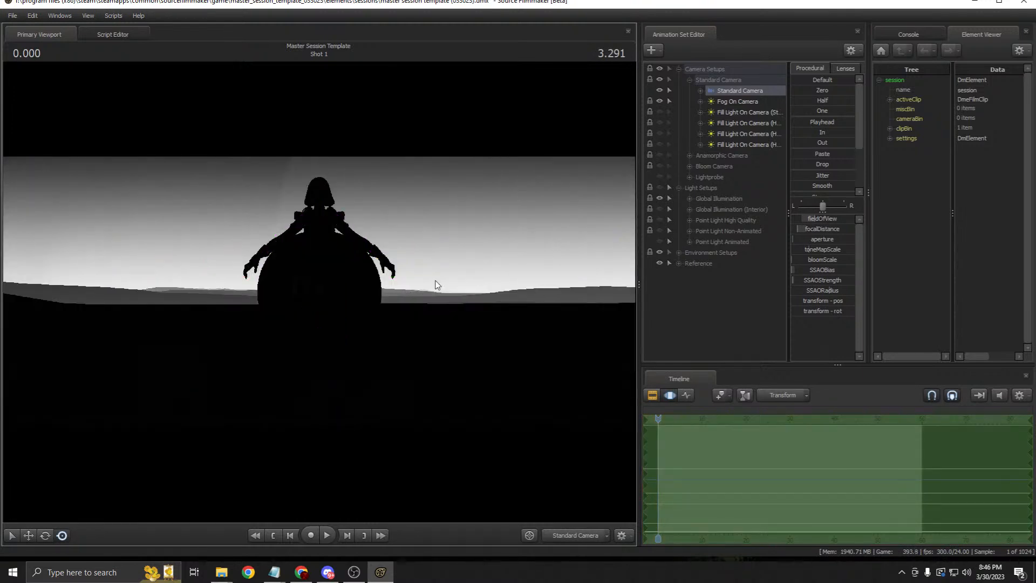
{"action": "left_click", "coordinate": [607, 533]}
{"action": "left_click", "coordinate": [601, 525]}
{"action": "key", "text": "s"}
{"action": "left_click_drag", "start_coordinate": [319, 291], "coordinate": [390, 269]}
{"action": "key", "text": "a"}
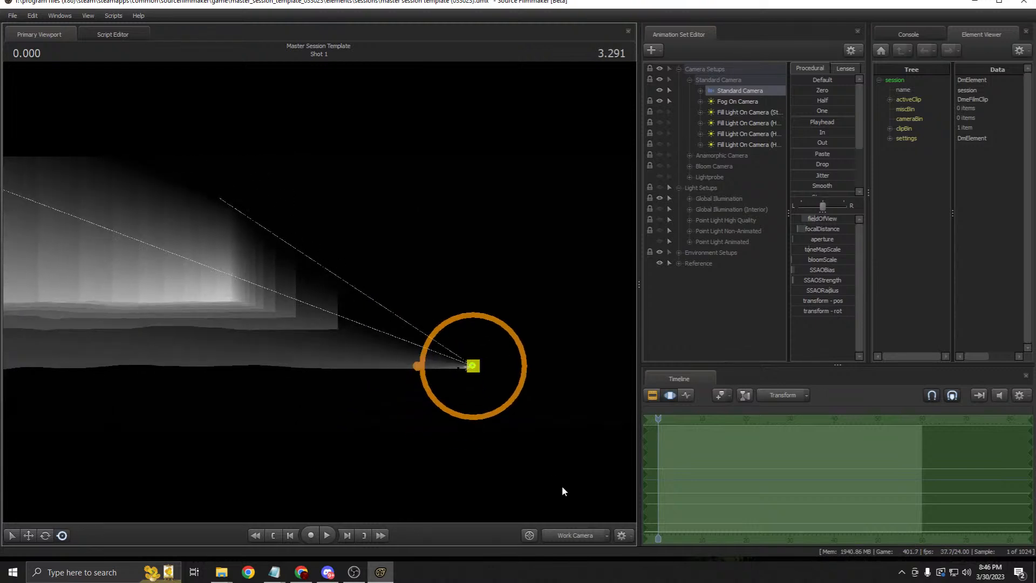
{"action": "left_click", "coordinate": [551, 533]}
Step: Nudge the Fog On Camera's horizontalFOV and switch the timeline to the Clip Editor
{"action": "left_click", "coordinate": [738, 102]}
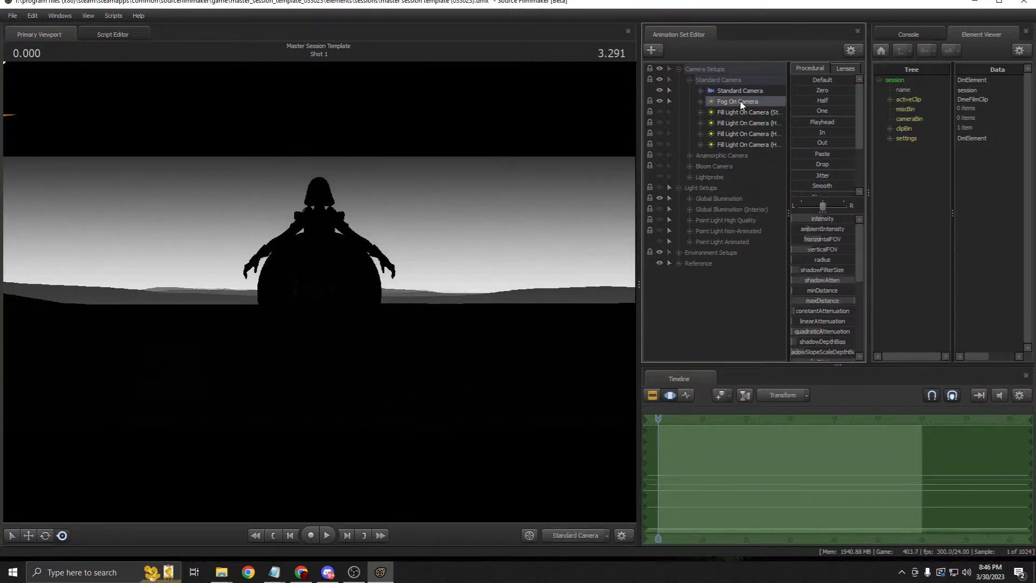
{"action": "mouse_move", "coordinate": [824, 241]}
{"action": "left_mouse_down"}
{"action": "mouse_move", "coordinate": [809, 240]}
{"action": "mouse_move", "coordinate": [825, 242]}
{"action": "left_mouse_up"}
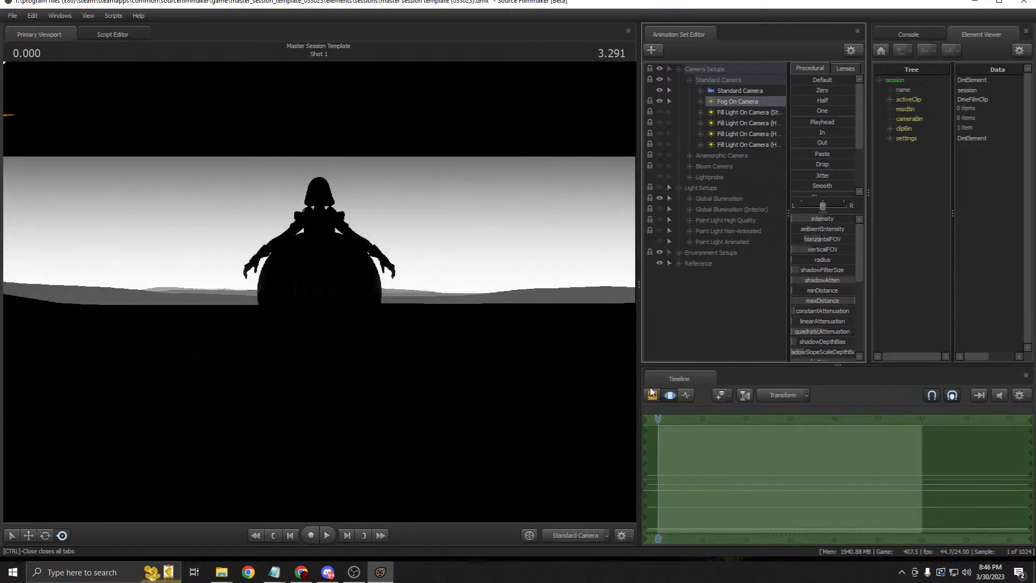
{"action": "left_click", "coordinate": [652, 396]}
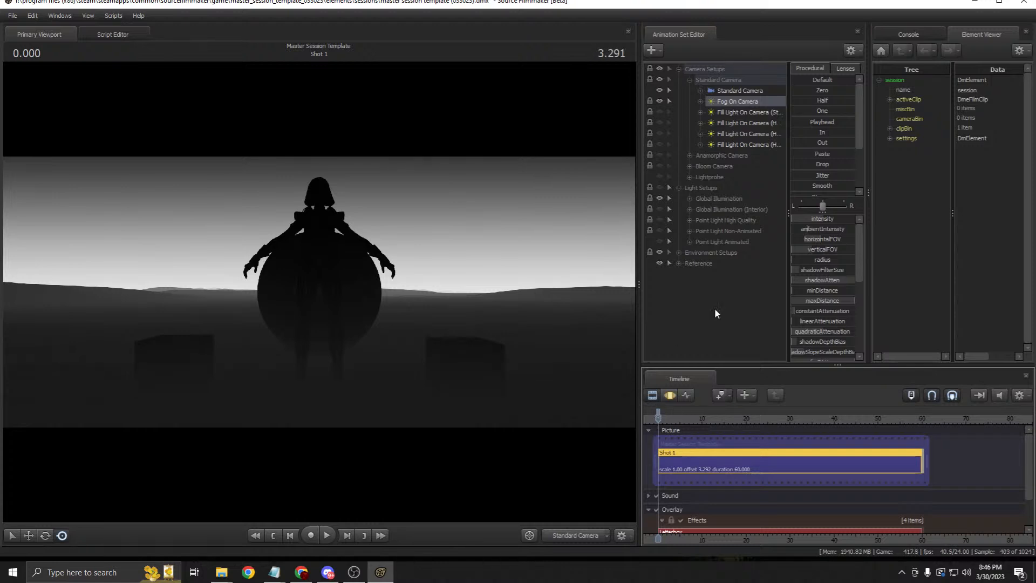
Step: Expand Global Illumination and compare the scene with Fog On Camera off, then on again
{"action": "left_click", "coordinate": [690, 199]}
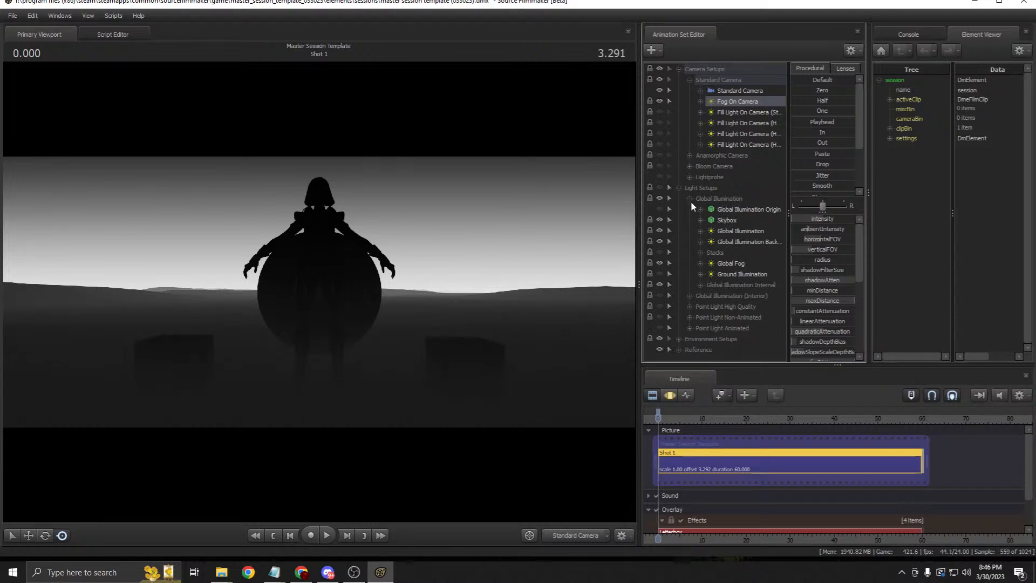
{"action": "left_click", "coordinate": [660, 101]}
{"action": "left_click", "coordinate": [731, 263]}
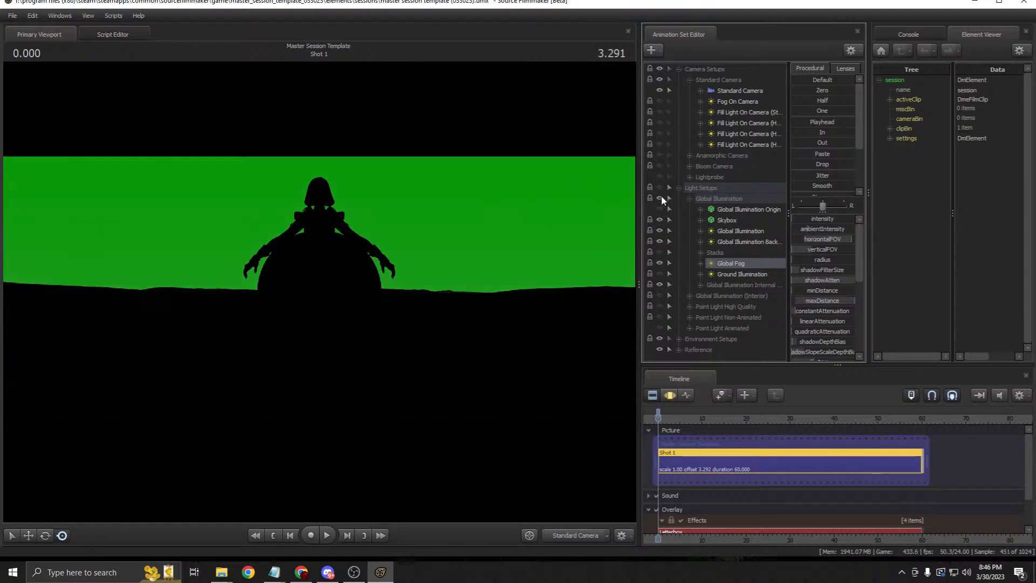
{"action": "left_click", "coordinate": [659, 102]}
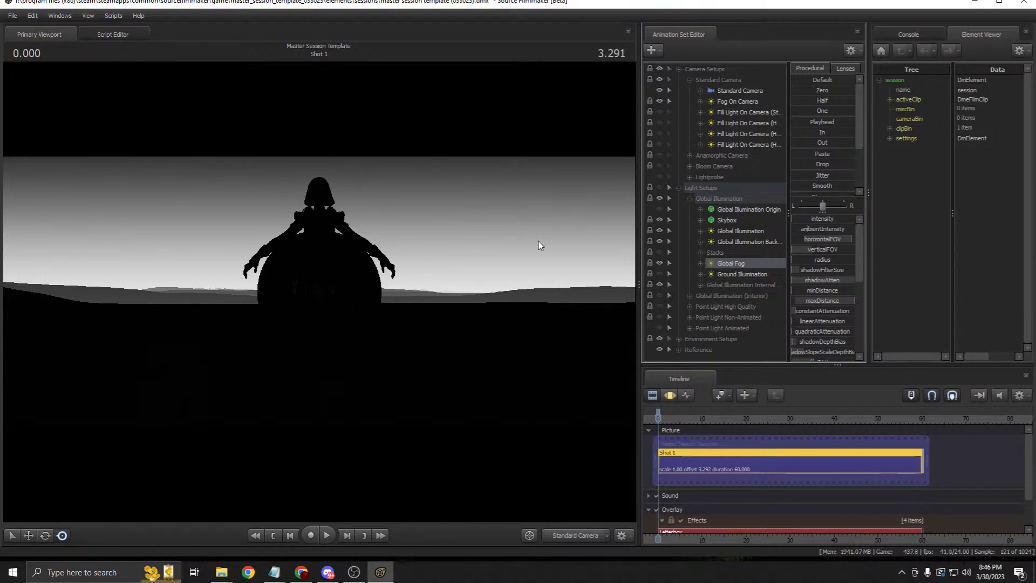
Step: Reselect Fog On Camera in the Motion Editor, then zoom the Clip Editor timeline
{"action": "left_click", "coordinate": [670, 395]}
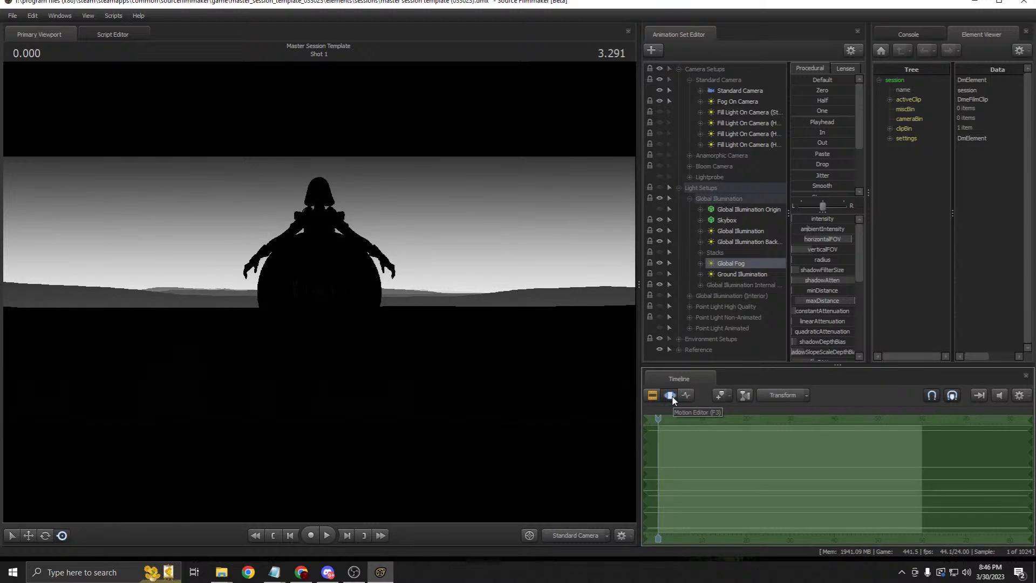
{"action": "left_click", "coordinate": [740, 102]}
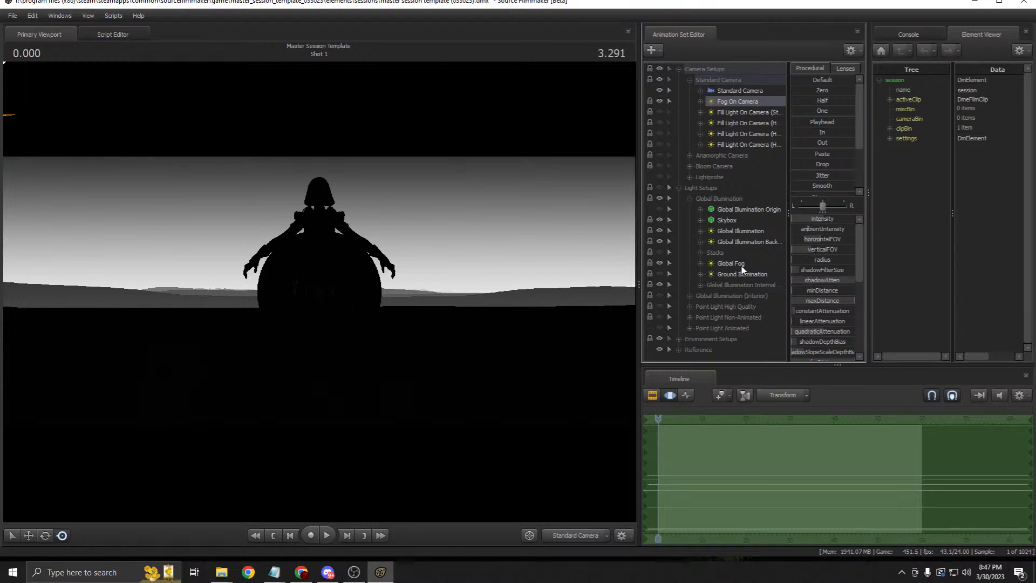
{"action": "left_click", "coordinate": [654, 394]}
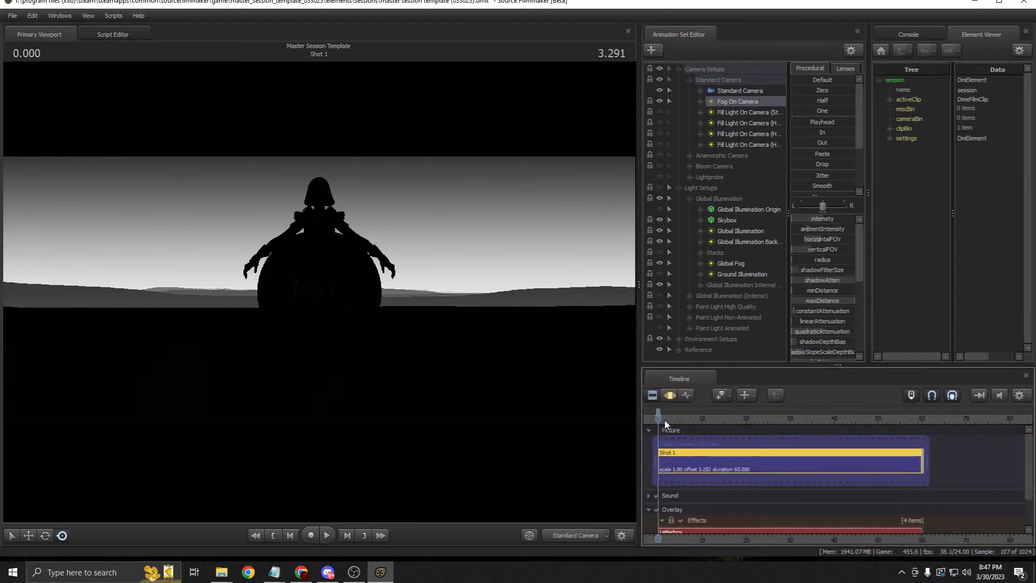
{"action": "scroll", "coordinate": [665, 424], "scroll_direction": "up", "scroll_amount": 2}
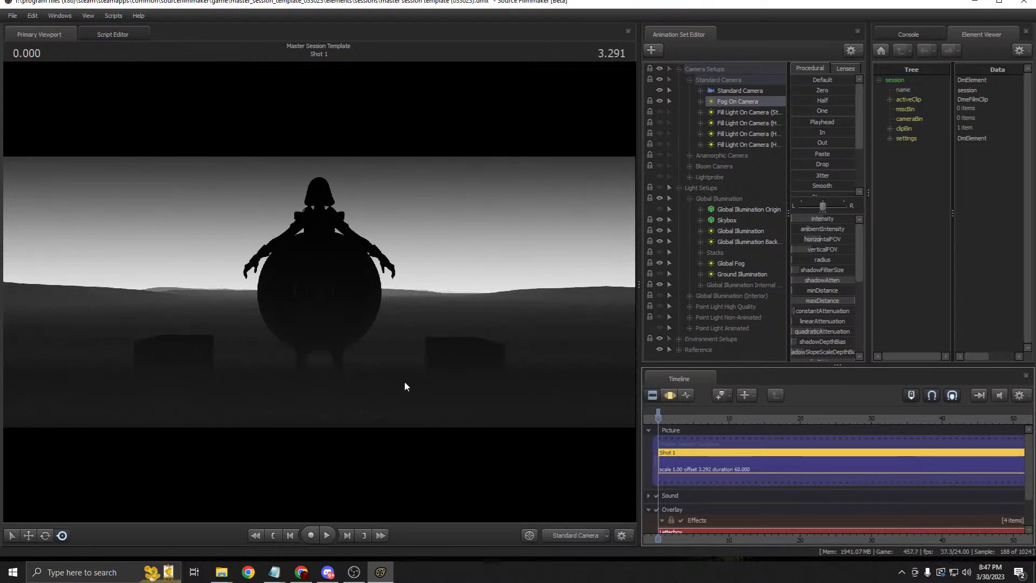
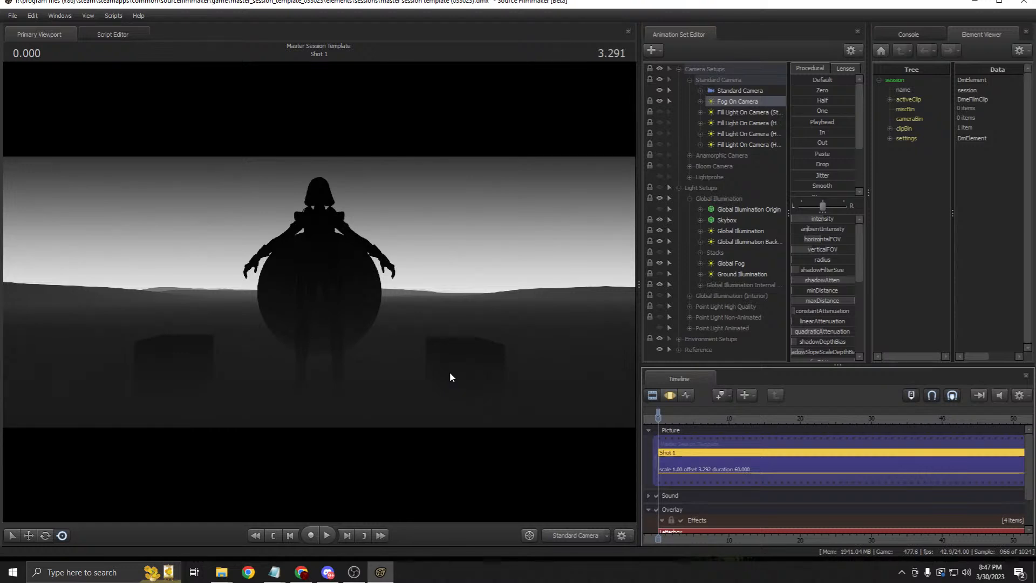
Step: Drag the Fog On Camera light's minDistance and radius sliders in the Motion Editor
{"action": "right_click", "coordinate": [465, 319]}
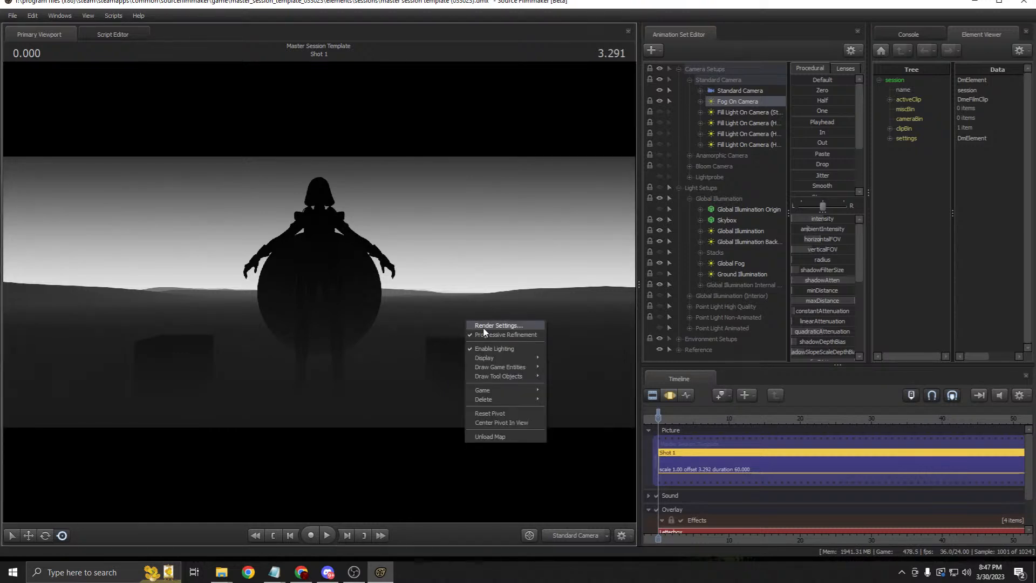
{"action": "left_click", "coordinate": [652, 399]}
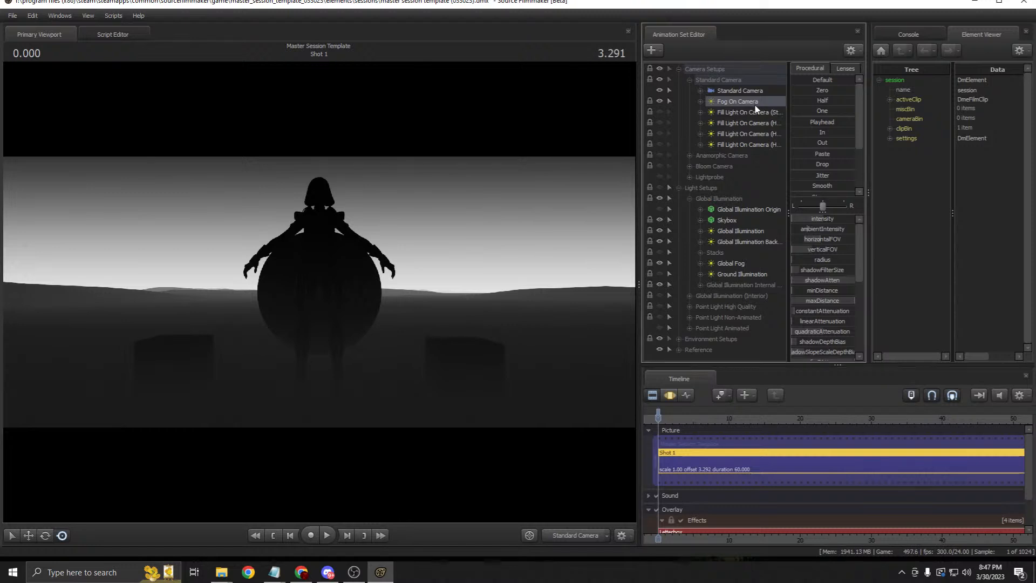
{"action": "left_click", "coordinate": [663, 396]}
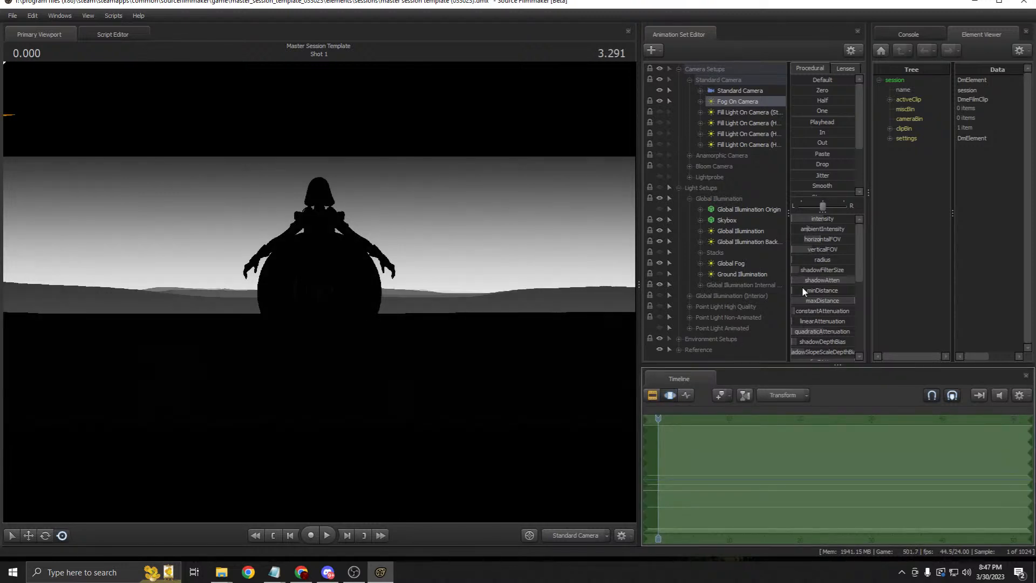
{"action": "left_click_drag", "start_coordinate": [798, 290], "coordinate": [826, 262]}
{"action": "left_click", "coordinate": [652, 398]}
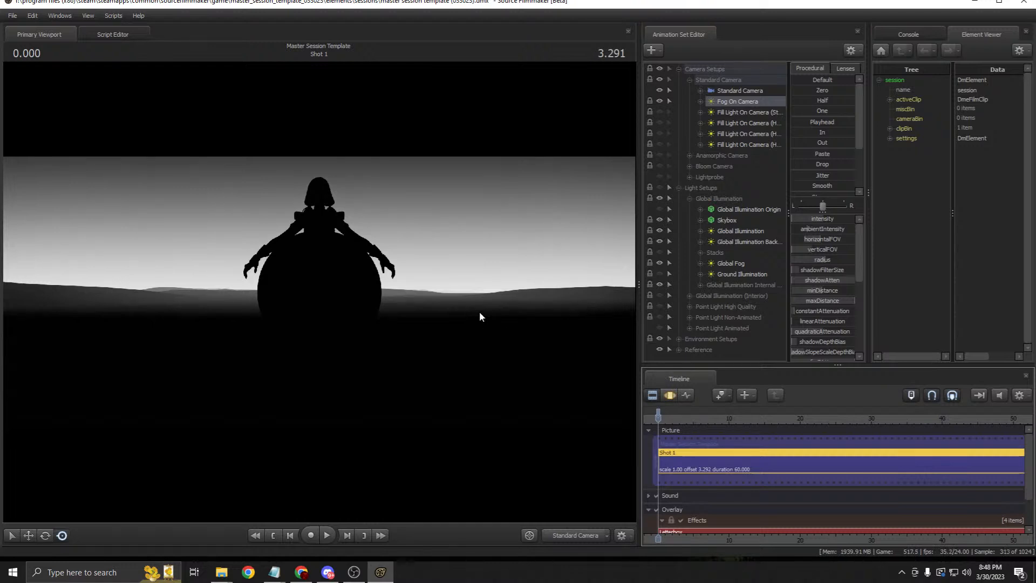
Step: Open the fog slider's Edit Min/Max/Default limits, cancel them, and end in the Clip Editor
{"action": "left_click", "coordinate": [669, 395]}
{"action": "right_click", "coordinate": [838, 262]}
{"action": "left_click", "coordinate": [838, 275]}
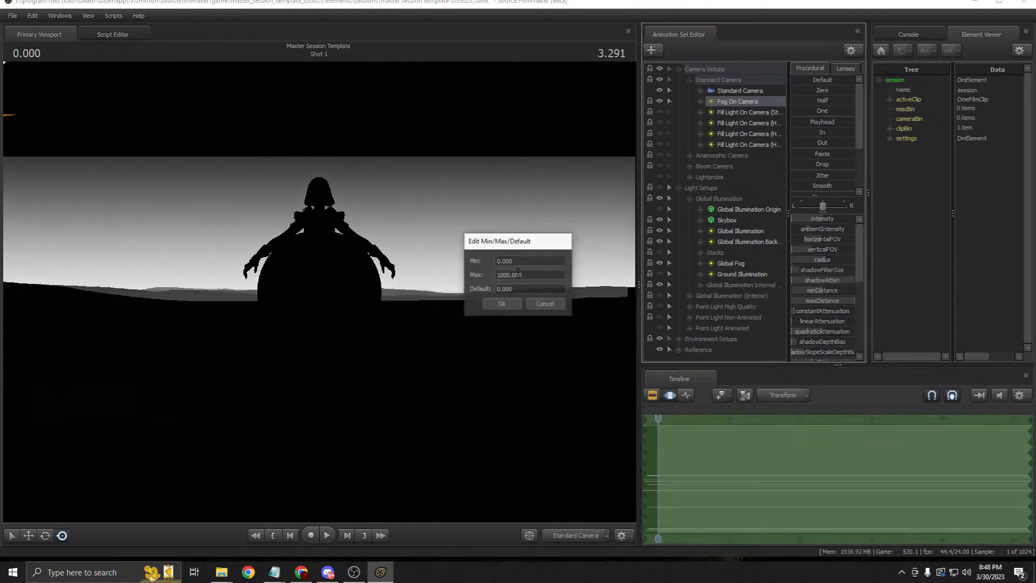
{"action": "left_click", "coordinate": [544, 303]}
{"action": "left_click", "coordinate": [651, 396]}
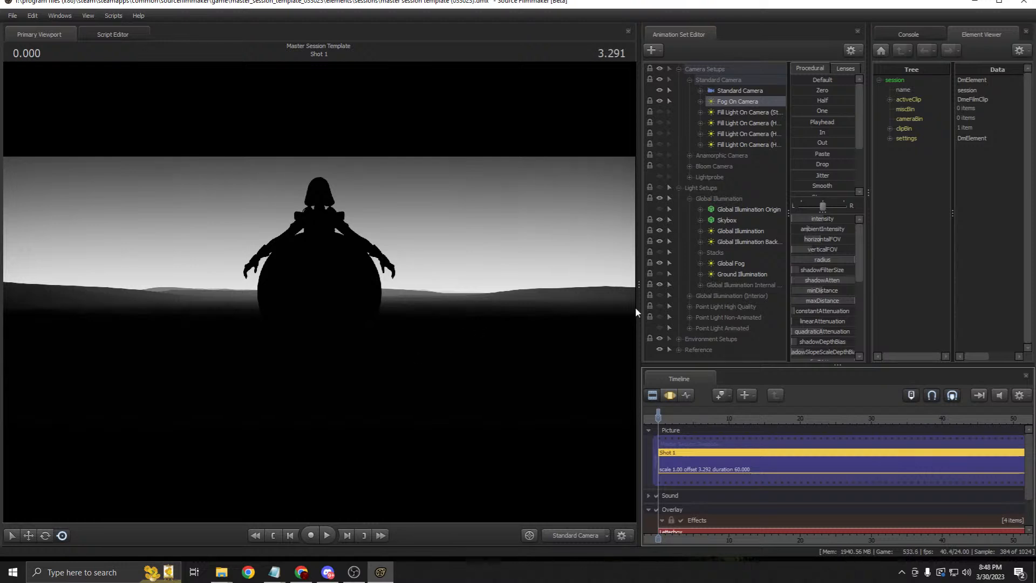
{"action": "left_click", "coordinate": [670, 394]}
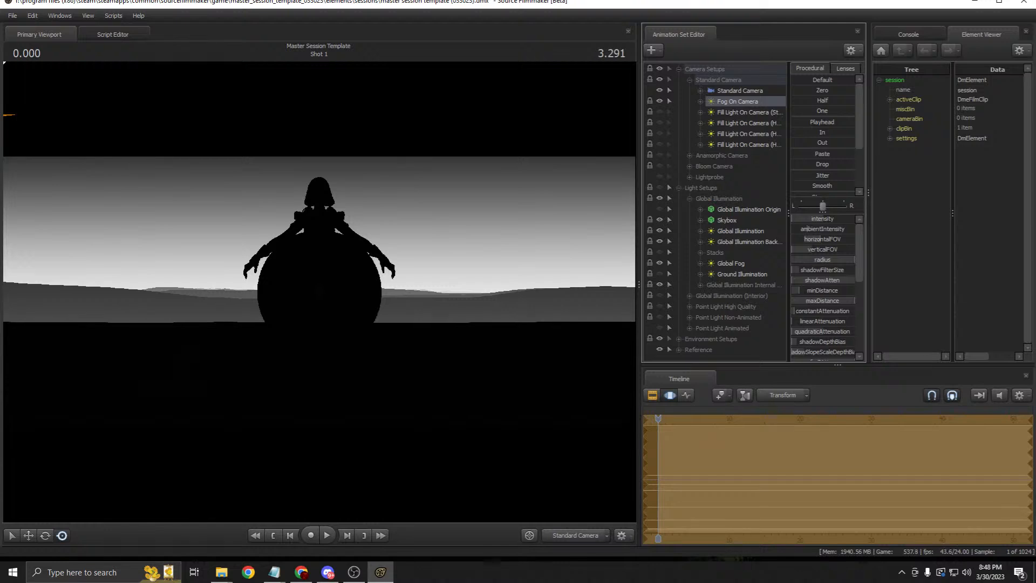
{"action": "left_click", "coordinate": [652, 395]}
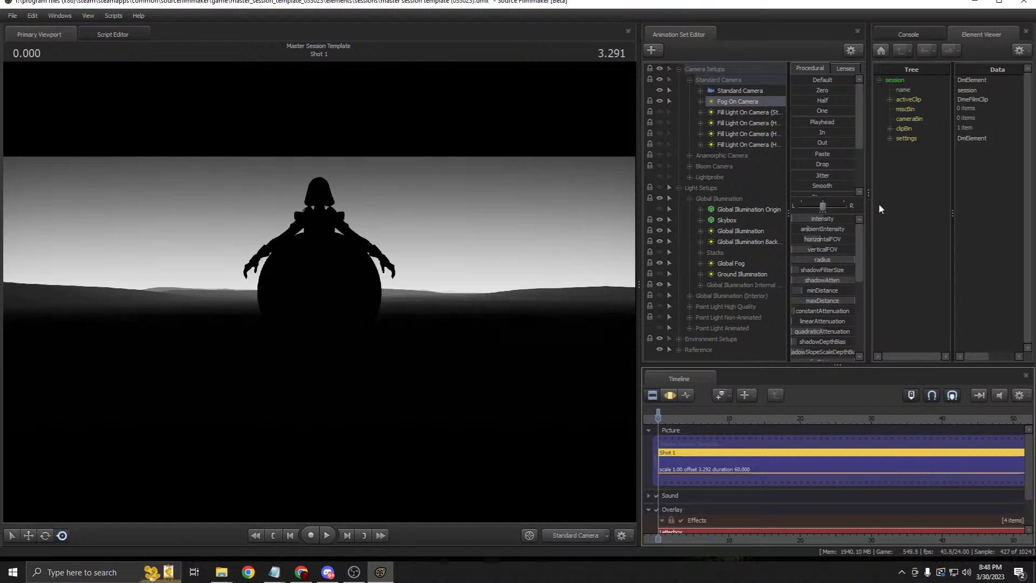
Step: Show Fog On Camera's light properties in the Element Viewer and enter 'white' as its texture
{"action": "scroll", "coordinate": [825, 286], "scroll_direction": "down", "scroll_amount": 3}
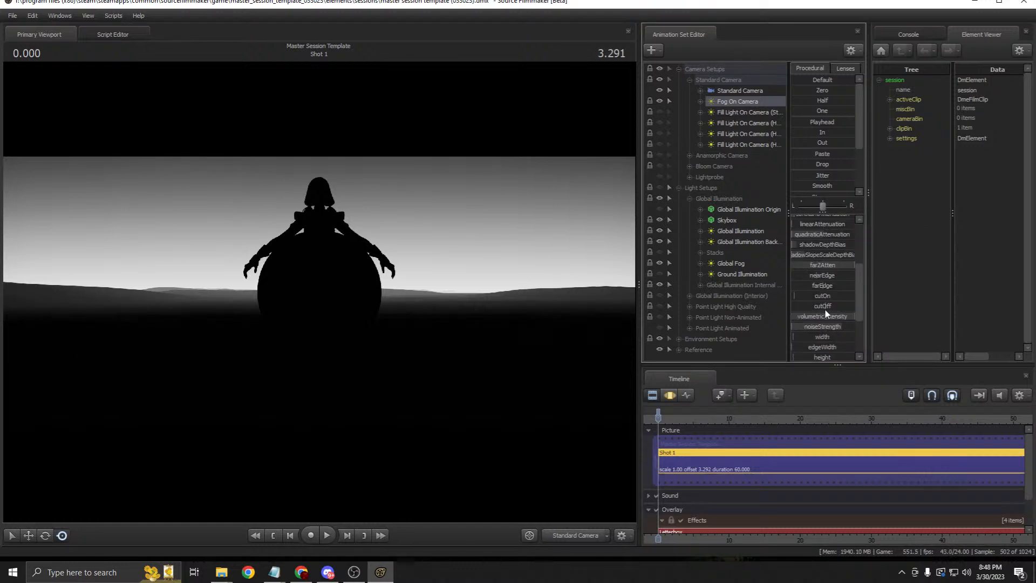
{"action": "scroll", "coordinate": [826, 275], "scroll_direction": "up", "scroll_amount": 3}
{"action": "right_click", "coordinate": [749, 105]}
{"action": "mouse_move", "coordinate": [841, 161]}
{"action": "left_click", "coordinate": [865, 174]}
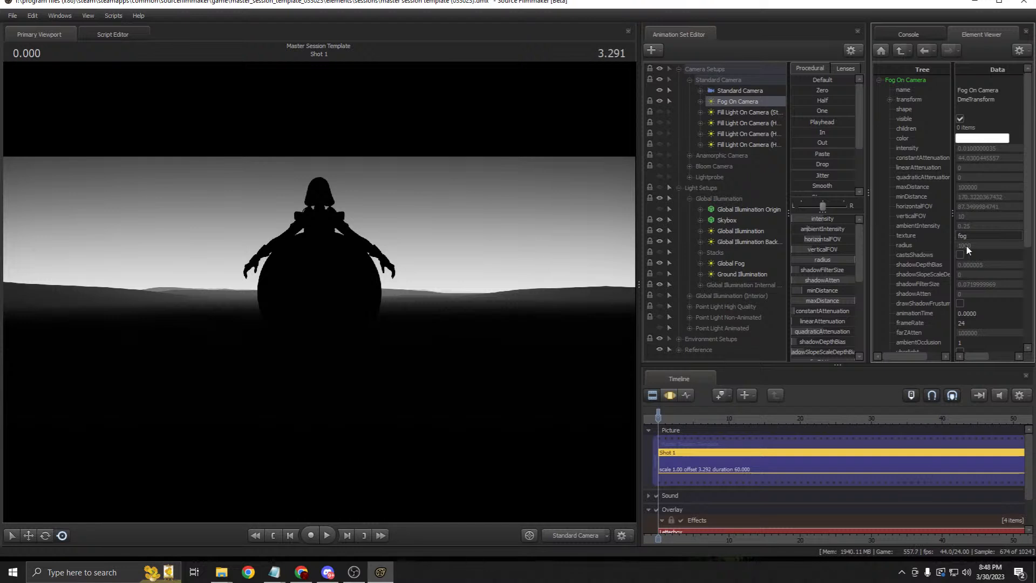
{"action": "left_click", "coordinate": [933, 238]}
{"action": "type", "text": "white"}
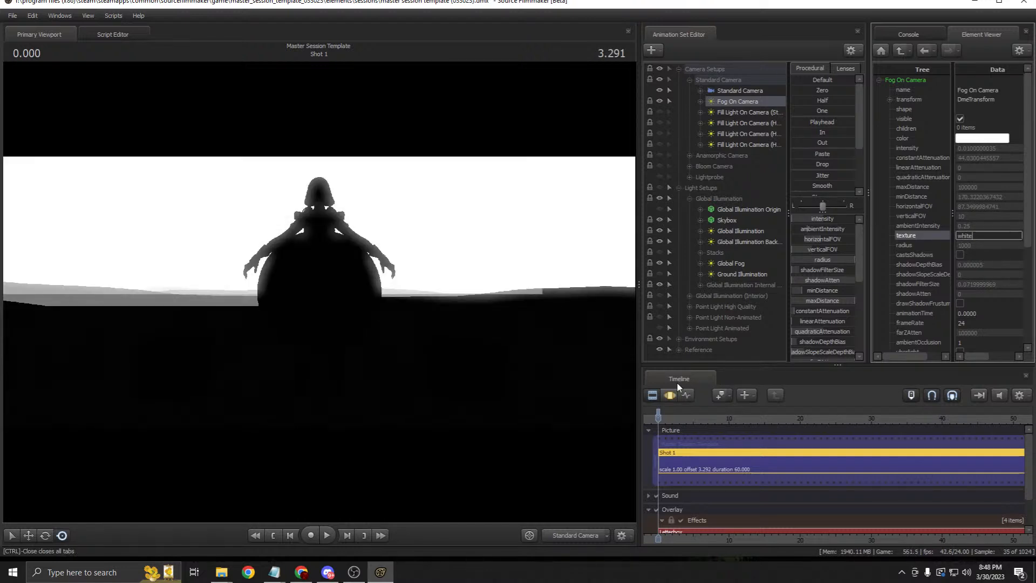
Step: Set the fog light's minDistance to 1 and radius to 0, then scrub the playhead to 1.375
{"action": "scroll", "coordinate": [831, 280], "scroll_direction": "down", "scroll_amount": 2}
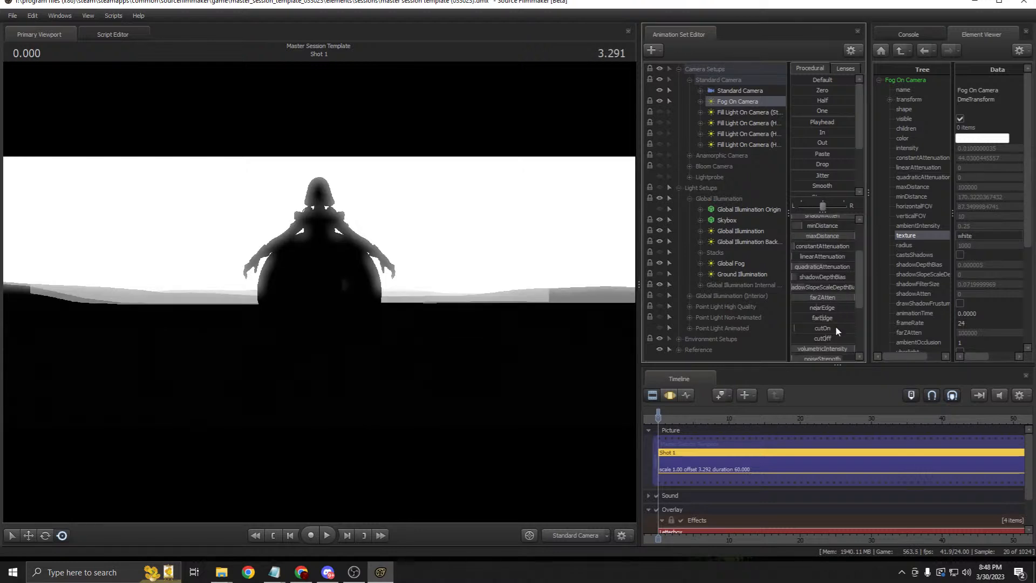
{"action": "left_click", "coordinate": [669, 394]}
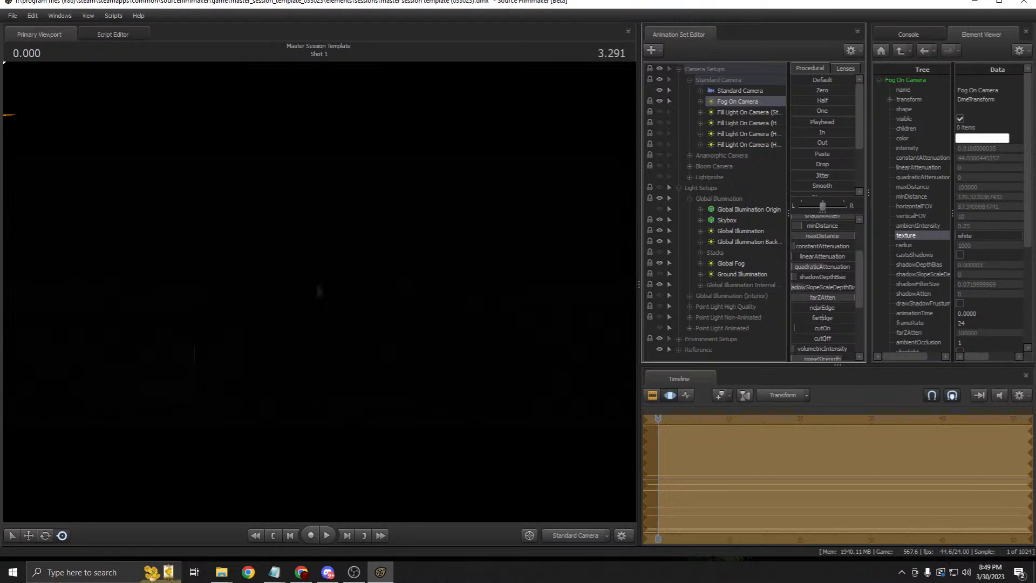
{"action": "scroll", "coordinate": [814, 266], "scroll_direction": "up", "scroll_amount": 2}
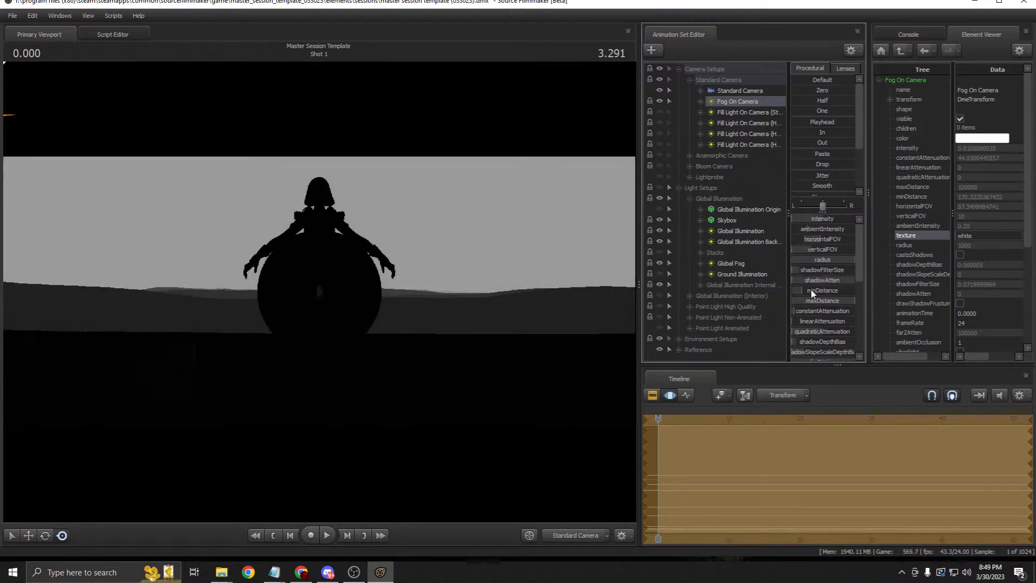
{"action": "left_click_drag", "start_coordinate": [811, 291], "coordinate": [749, 261]}
{"action": "left_click", "coordinate": [670, 393]}
{"action": "left_click_drag", "start_coordinate": [663, 417], "coordinate": [675, 418]}
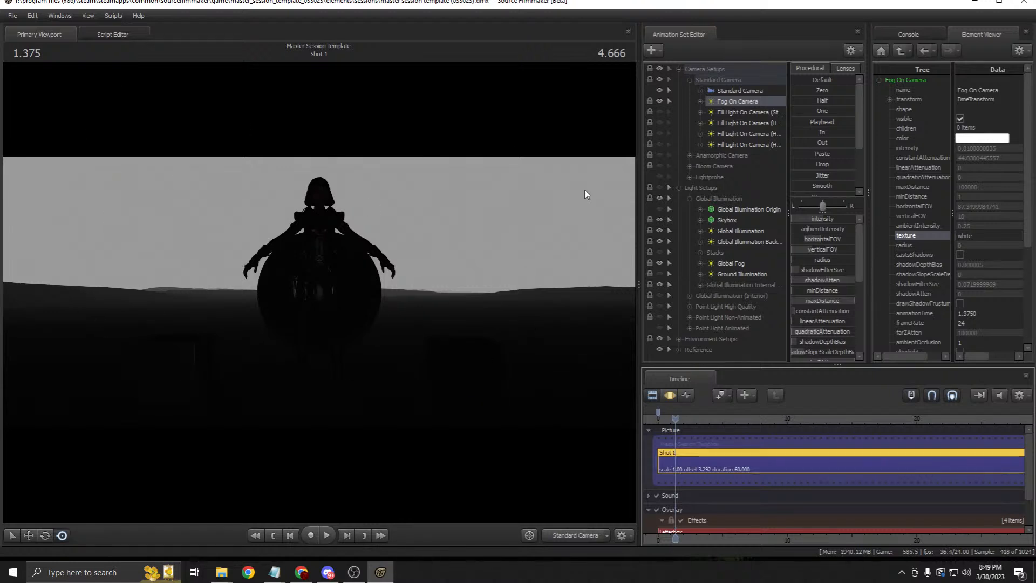
Step: Set the fog light's texture back to 'fog' and select the Standard Camera
{"action": "left_click", "coordinate": [1011, 240]}
{"action": "type", "text": "fog"}
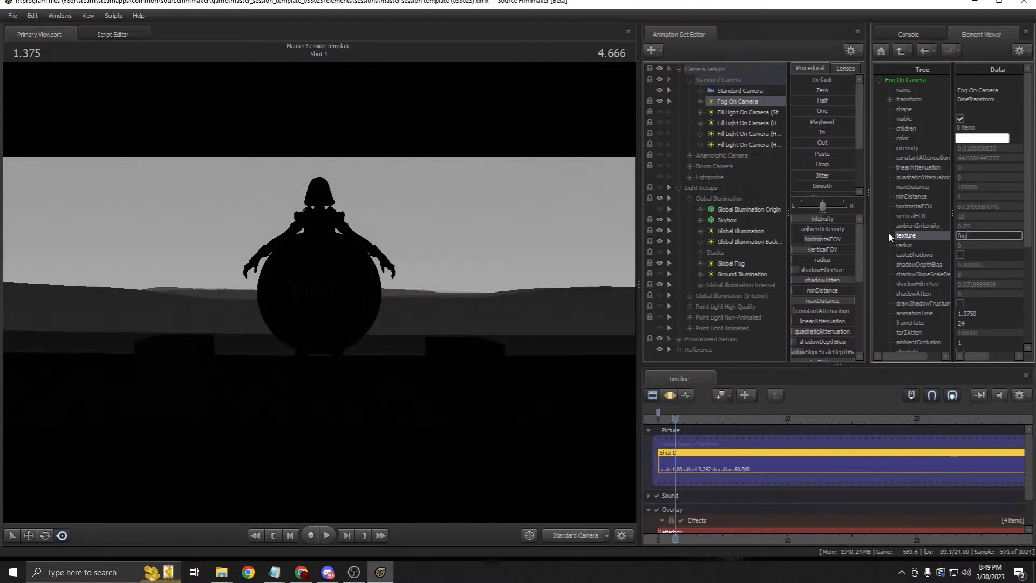
{"action": "key", "text": "Return"}
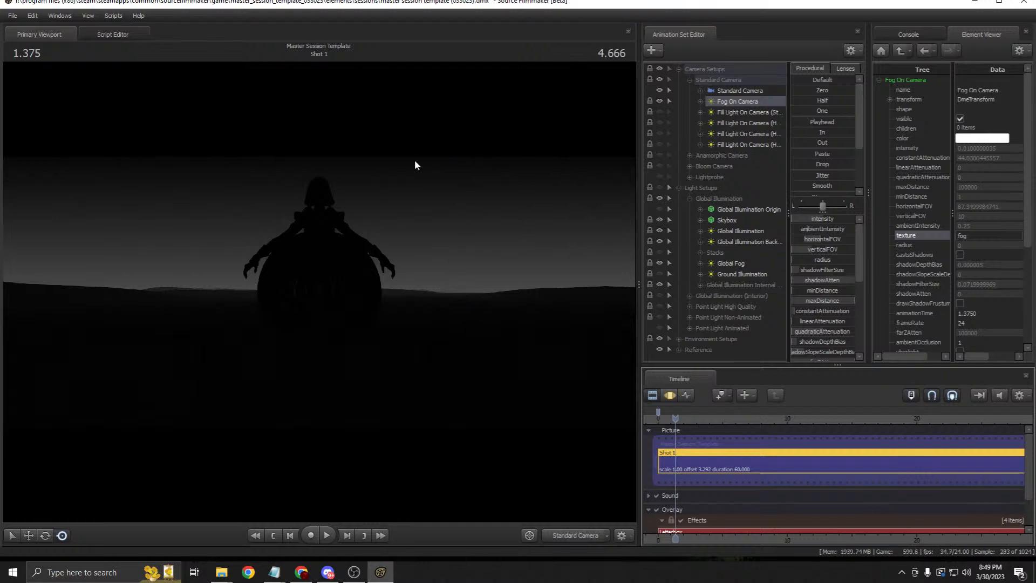
{"action": "left_click", "coordinate": [733, 92]}
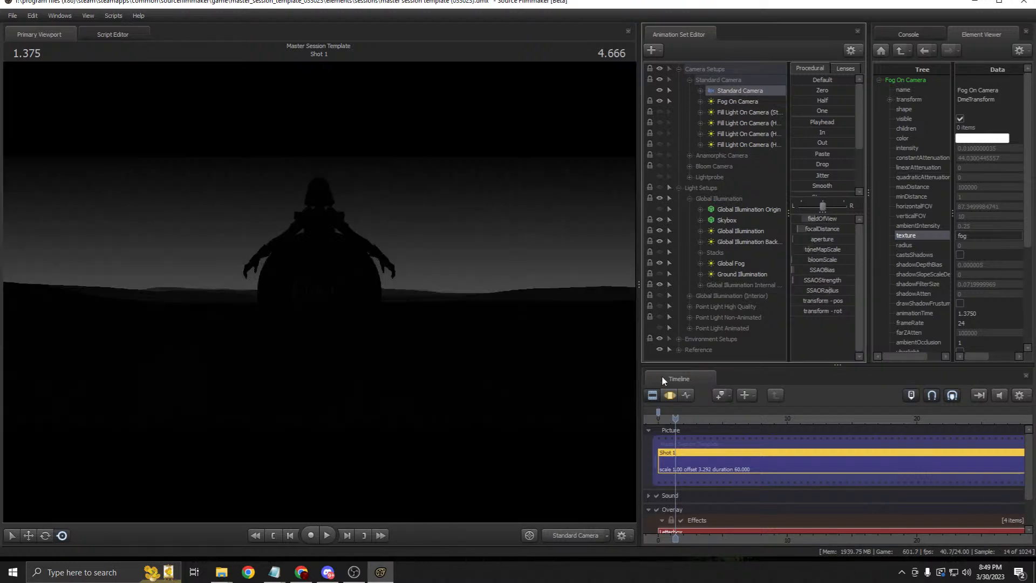
Step: Tilt the camera view, undo the rotations with Ctrl+Z, then hide the Fog On Camera light
{"action": "left_click", "coordinate": [672, 395]}
{"action": "left_click_drag", "start_coordinate": [452, 318], "coordinate": [497, 256]}
{"action": "mouse_move", "coordinate": [413, 461]}
{"action": "left_mouse_down"}
{"action": "mouse_move", "coordinate": [413, 451]}
{"action": "mouse_move", "coordinate": [413, 461]}
{"action": "left_mouse_up"}
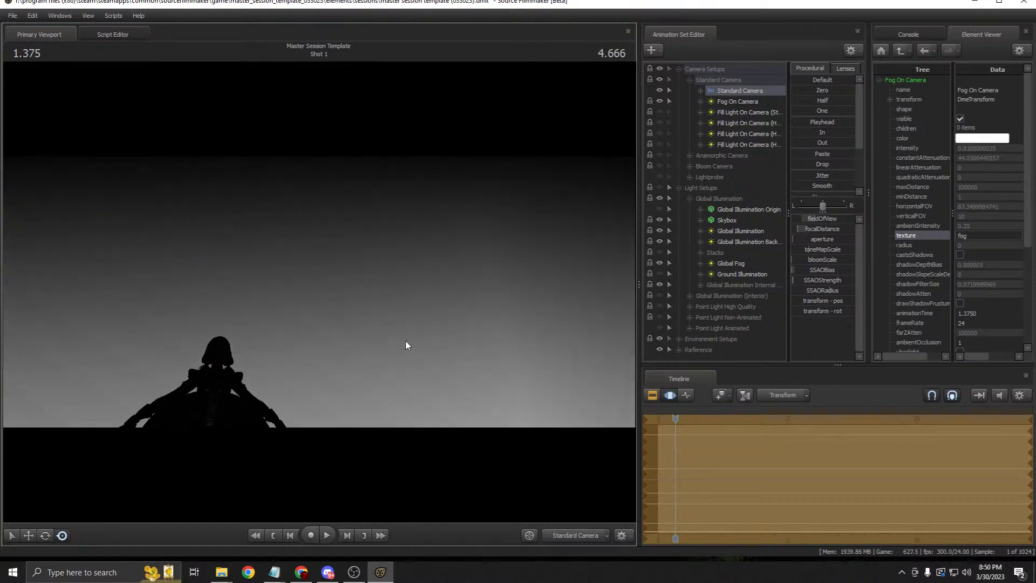
{"action": "left_click_drag", "start_coordinate": [412, 273], "coordinate": [361, 177]}
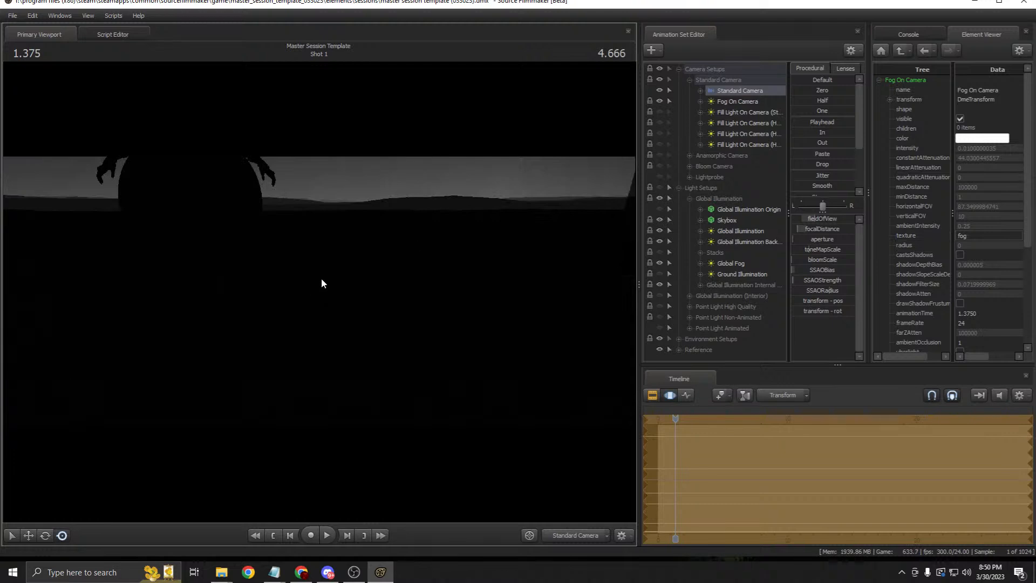
{"action": "key", "text": "ctrl+z"}
{"action": "key", "text": "ctrl+z"}
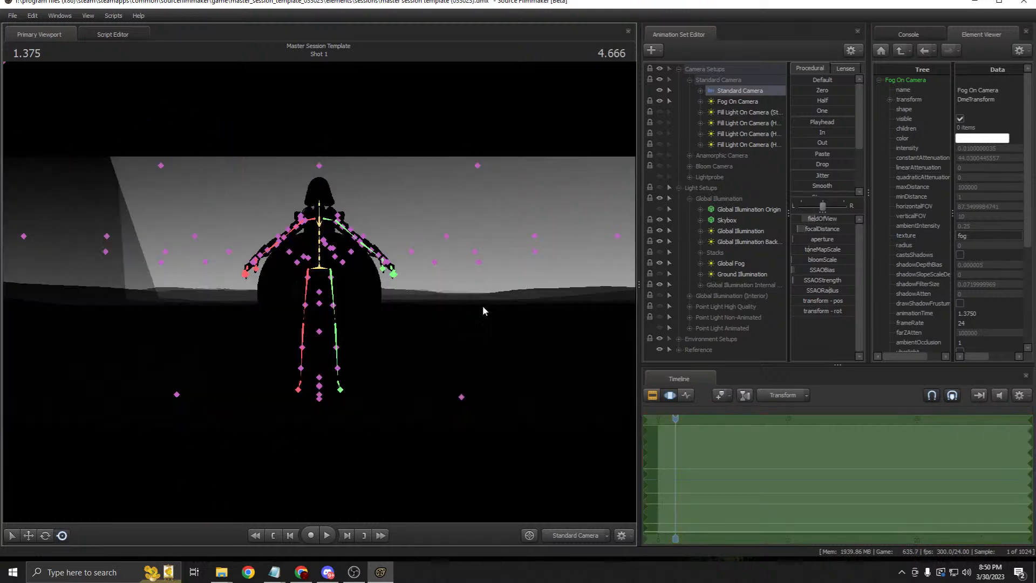
{"action": "key", "text": "F2"}
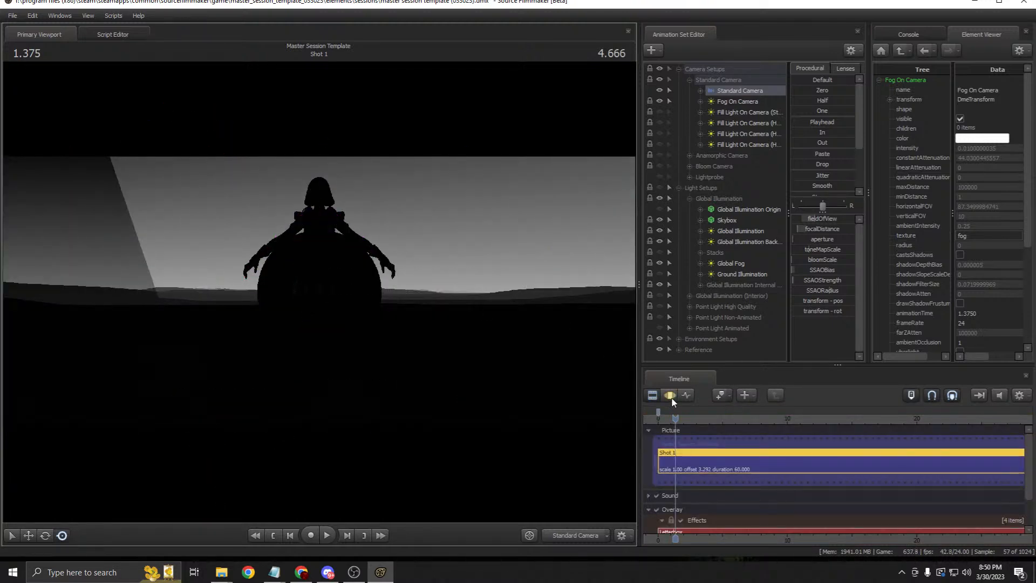
{"action": "left_click", "coordinate": [658, 101]}
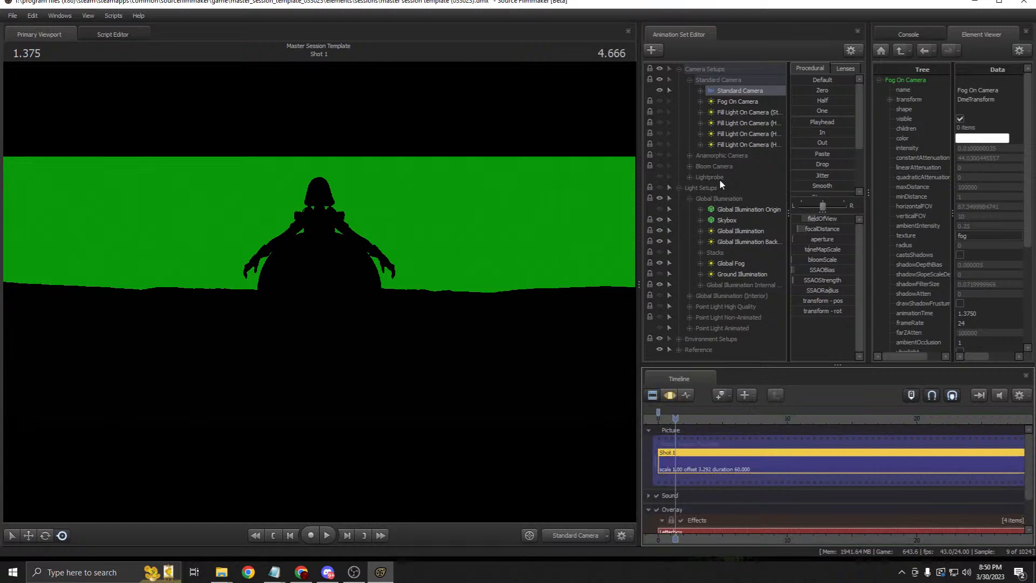
Step: Switch the standard fill light on camera on, widen the side panels, then turn it off again
{"action": "left_click", "coordinate": [658, 111]}
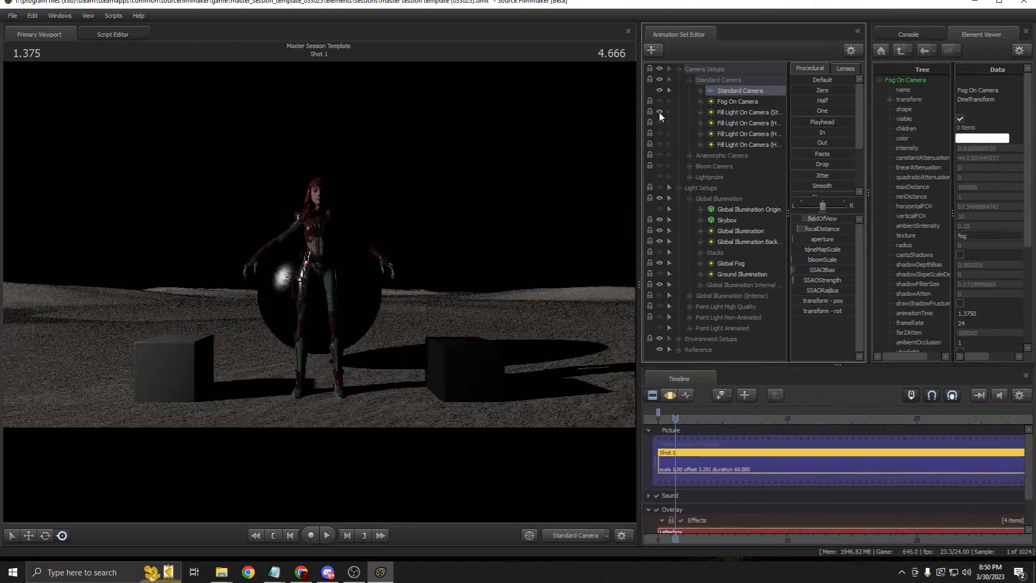
{"action": "left_click", "coordinate": [731, 112]}
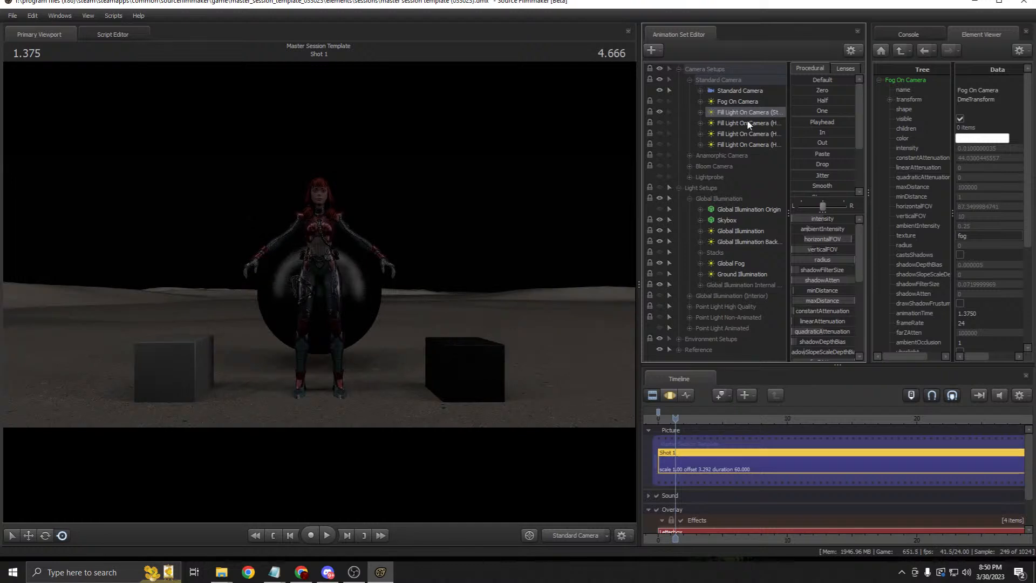
{"action": "left_click_drag", "start_coordinate": [640, 149], "coordinate": [588, 162]}
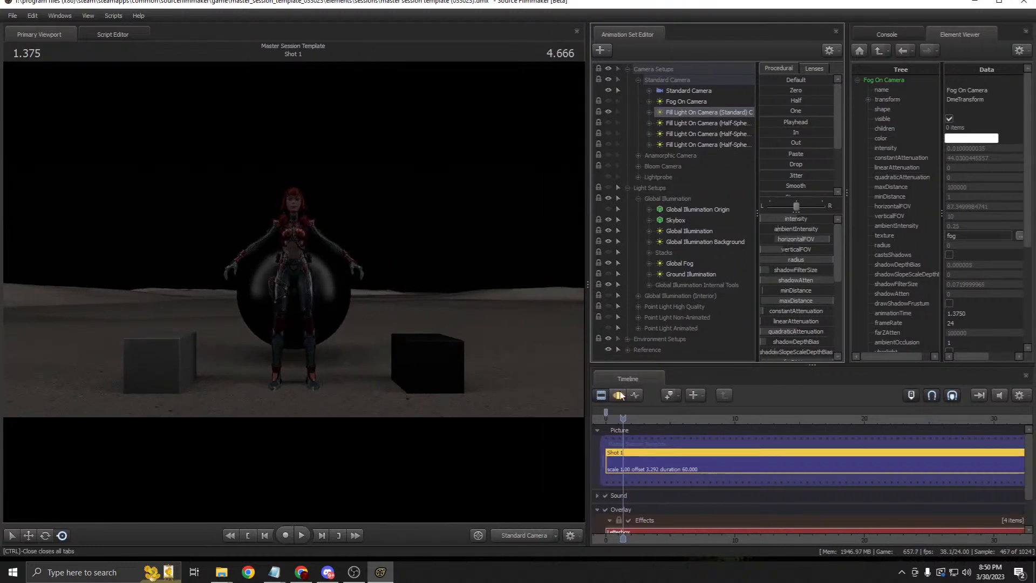
{"action": "left_click", "coordinate": [609, 112]}
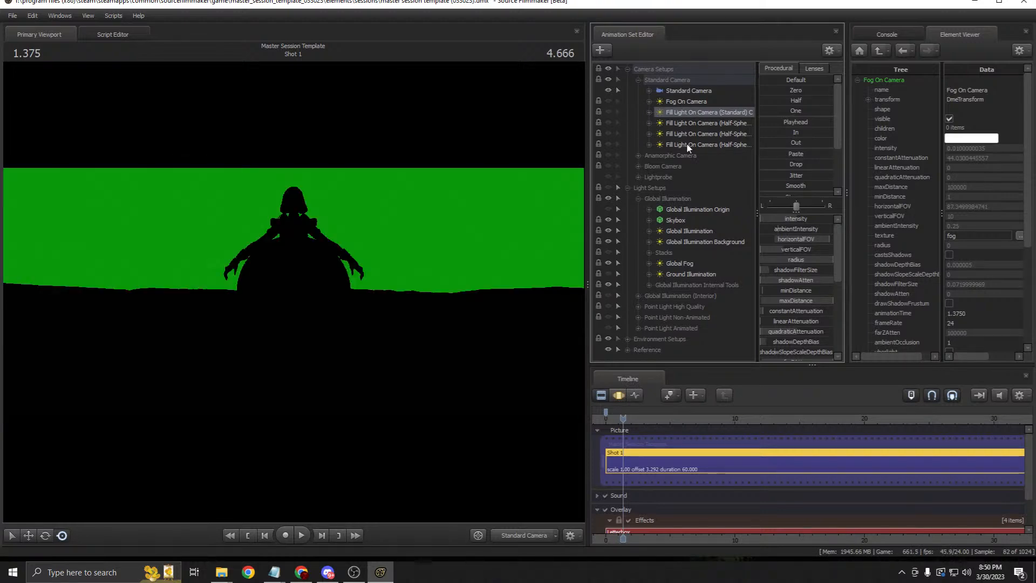
Step: Select Fill Light On Camera (Standard), collapse Light Setups, and make the fill light visible
{"action": "left_click", "coordinate": [688, 102]}
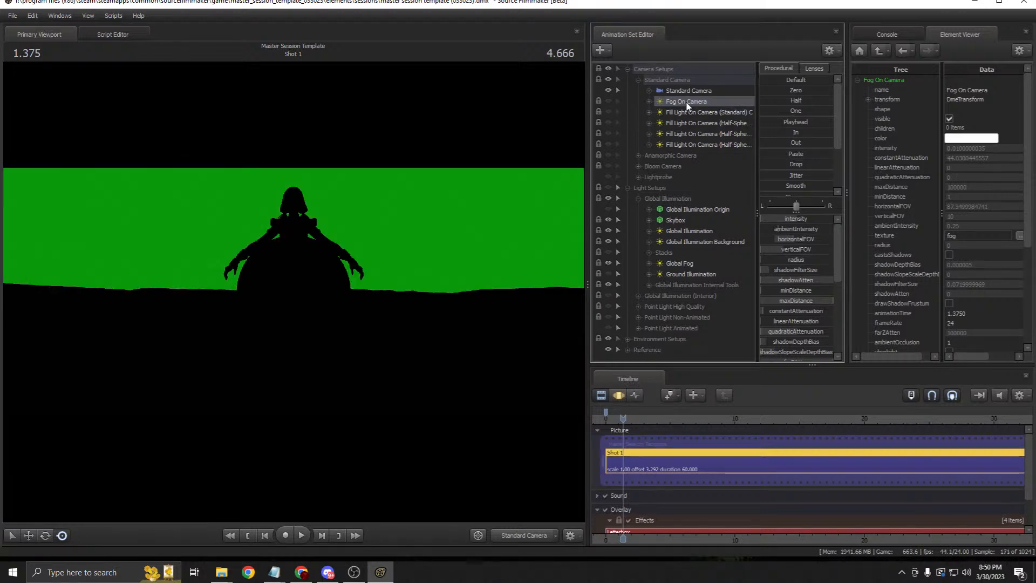
{"action": "left_click", "coordinate": [687, 91]}
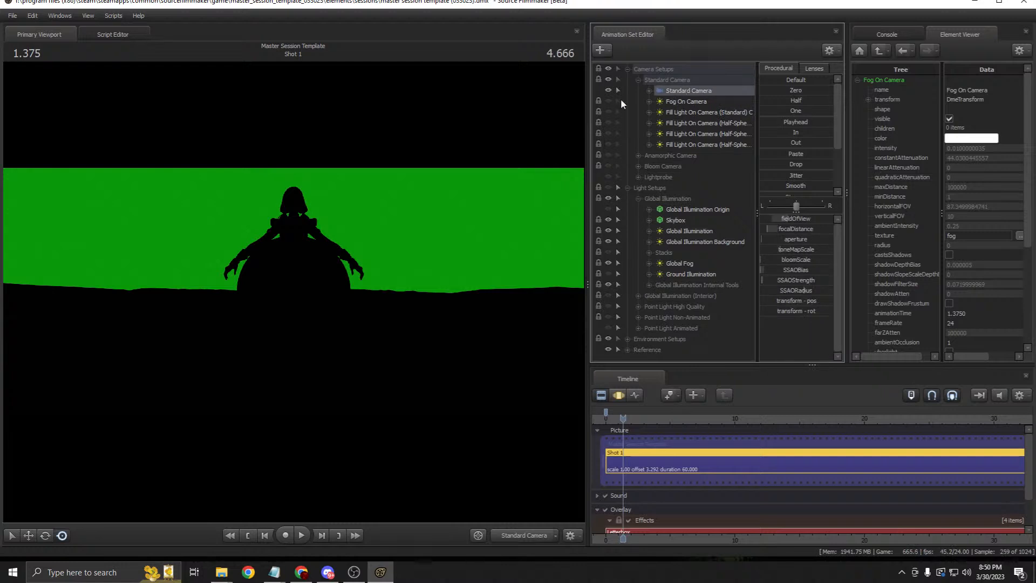
{"action": "left_click", "coordinate": [639, 113]}
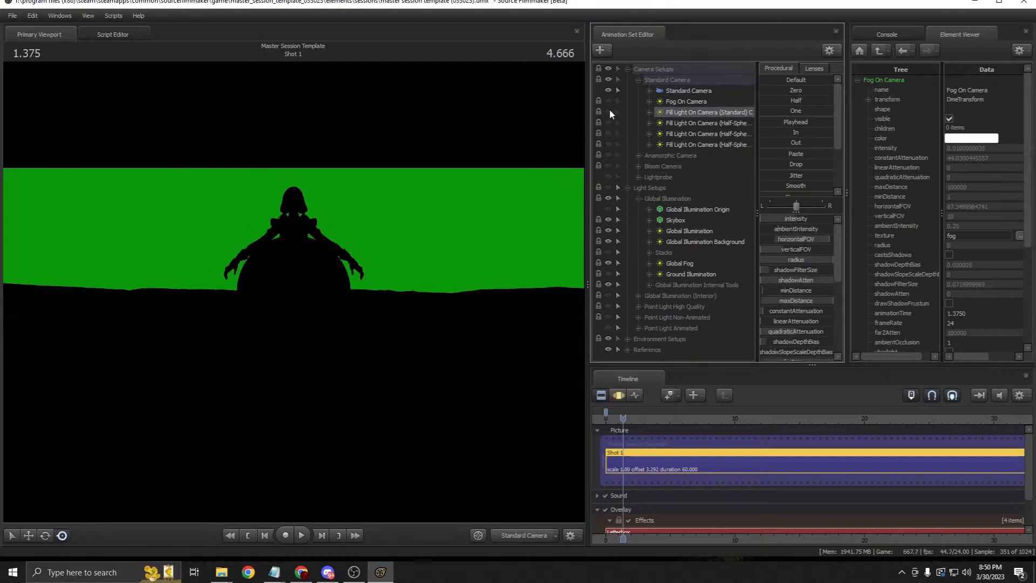
{"action": "left_click", "coordinate": [628, 187]}
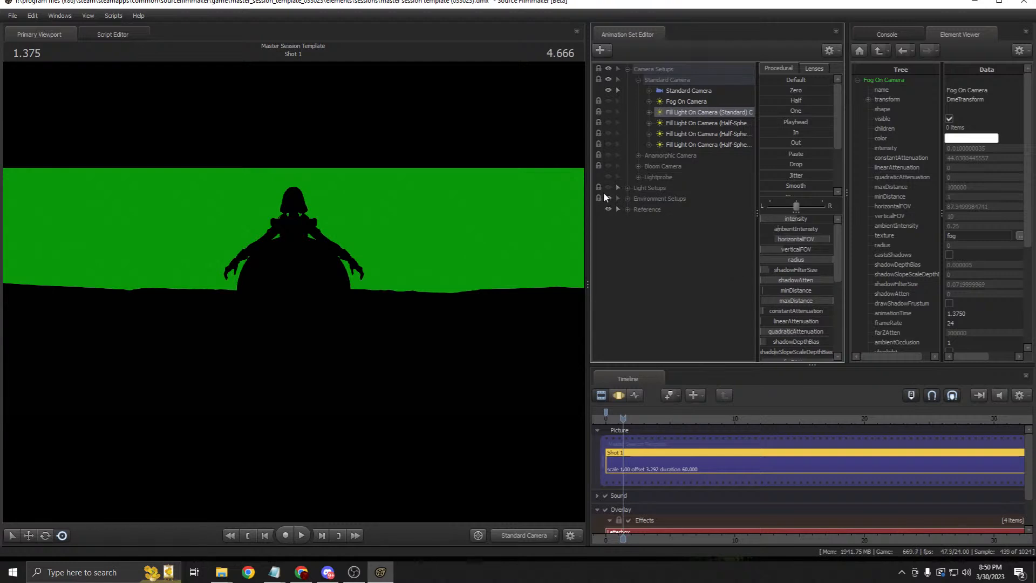
{"action": "left_click", "coordinate": [627, 188]}
{"action": "left_click", "coordinate": [627, 188]}
{"action": "left_click", "coordinate": [608, 111]}
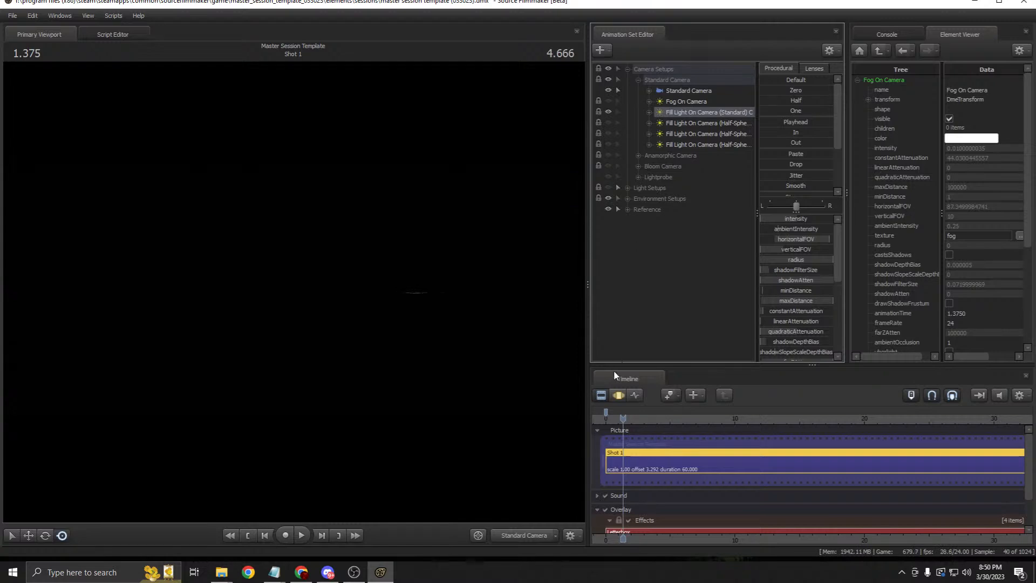
Step: Widen the viewport, toggle the timeline editors, then narrow the viewport again
{"action": "left_click_drag", "start_coordinate": [586, 280], "coordinate": [656, 275]}
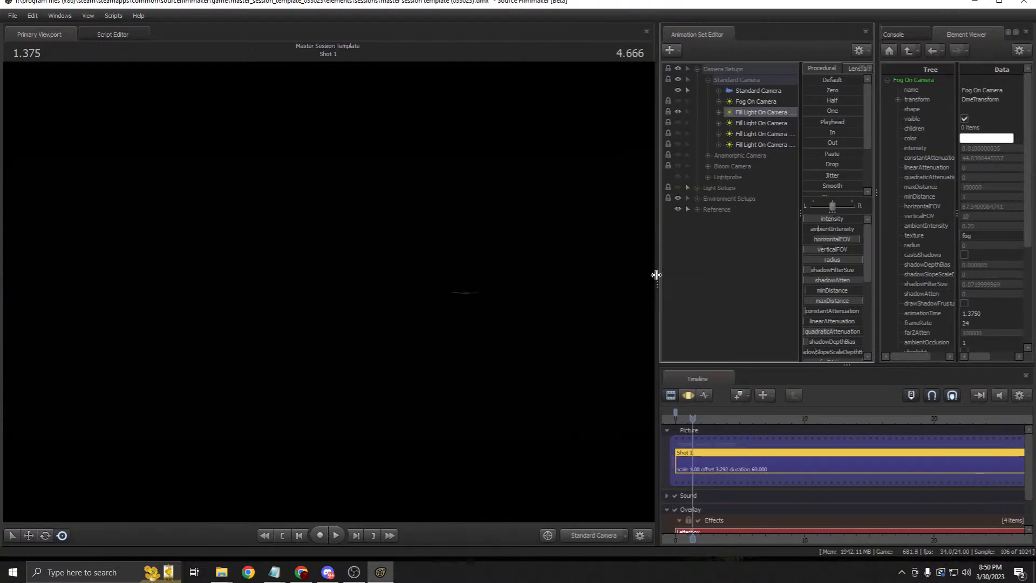
{"action": "left_click", "coordinate": [687, 394]}
{"action": "left_click", "coordinate": [671, 395]}
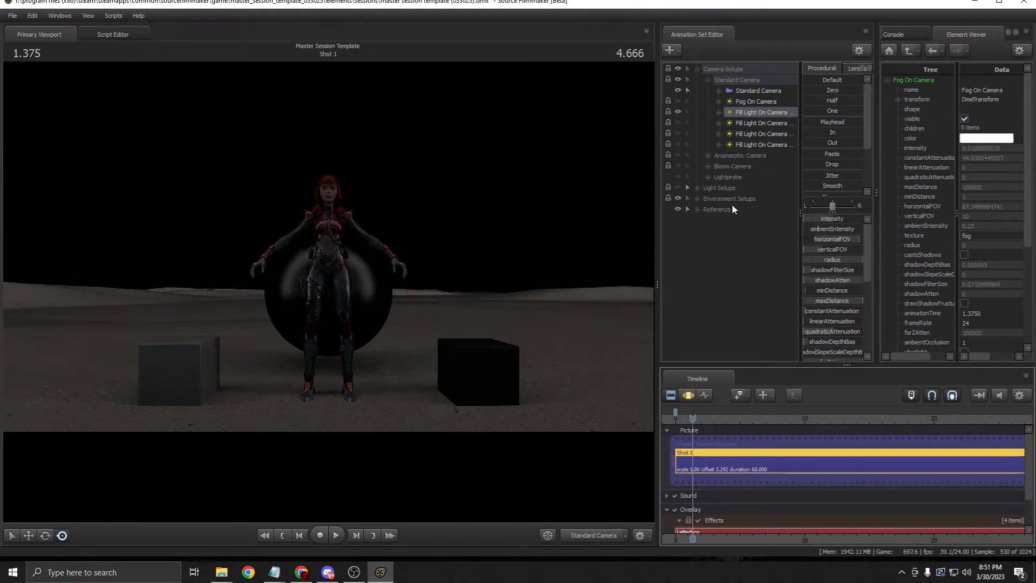
{"action": "left_click_drag", "start_coordinate": [656, 184], "coordinate": [589, 185]}
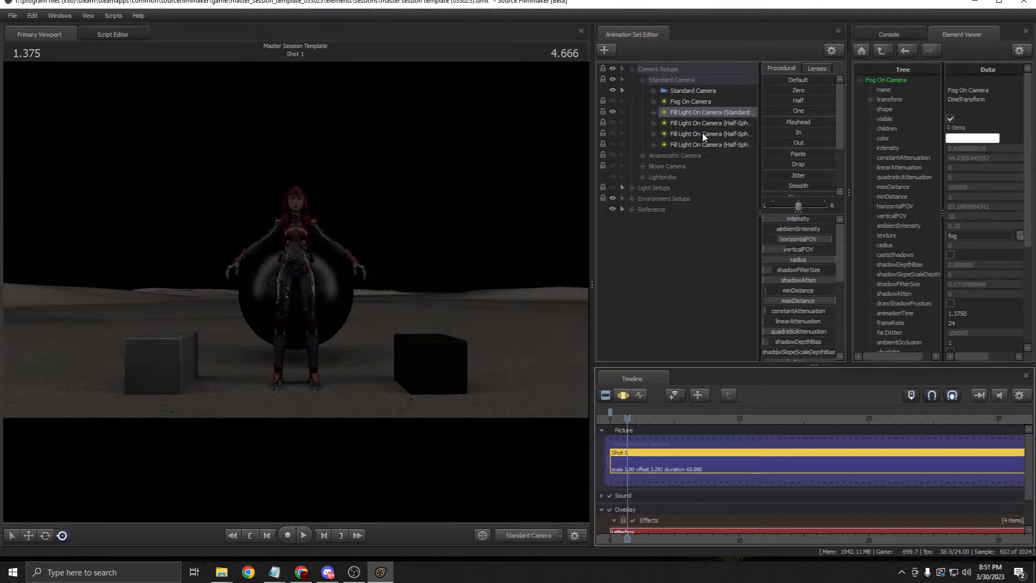
Step: Inspect the fill light's placement through the Work Camera, then return to the Standard Camera
{"action": "left_click", "coordinate": [560, 535]}
{"action": "left_click", "coordinate": [553, 516]}
{"action": "left_click_drag", "start_coordinate": [507, 380], "coordinate": [292, 280]}
{"action": "key", "text": "s"}
{"action": "key", "text": "d"}
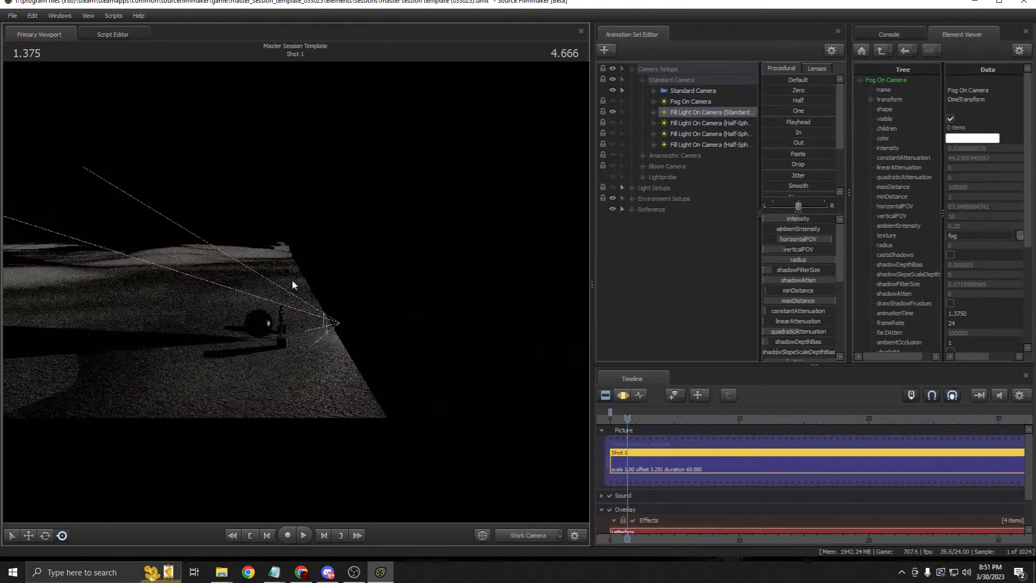
{"action": "left_click", "coordinate": [543, 536]}
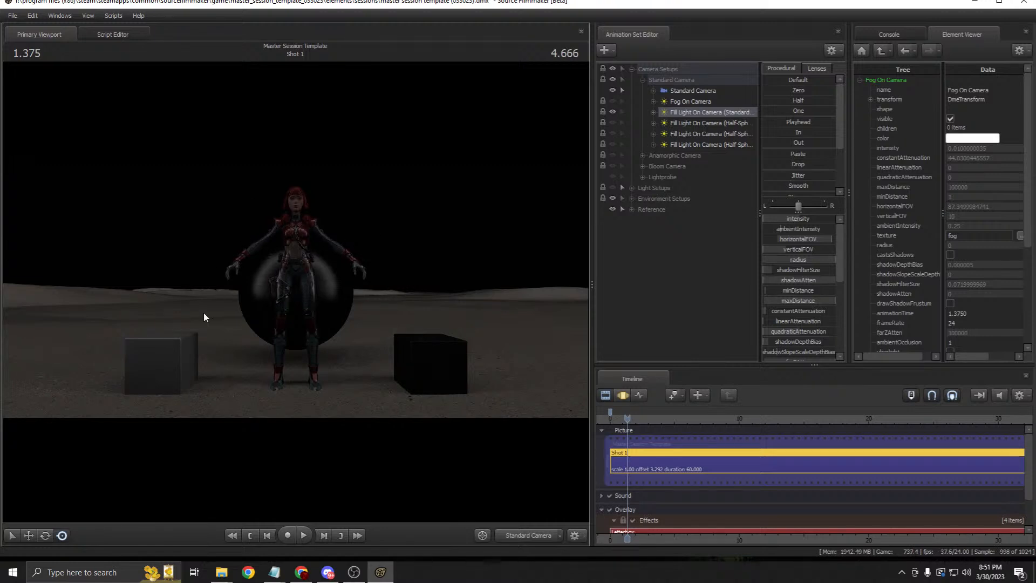
Step: Drag the fill light's constantAttenuation down to its minimum in the Motion Editor
{"action": "left_click", "coordinate": [625, 395]}
{"action": "left_click_drag", "start_coordinate": [773, 312], "coordinate": [637, 390]}
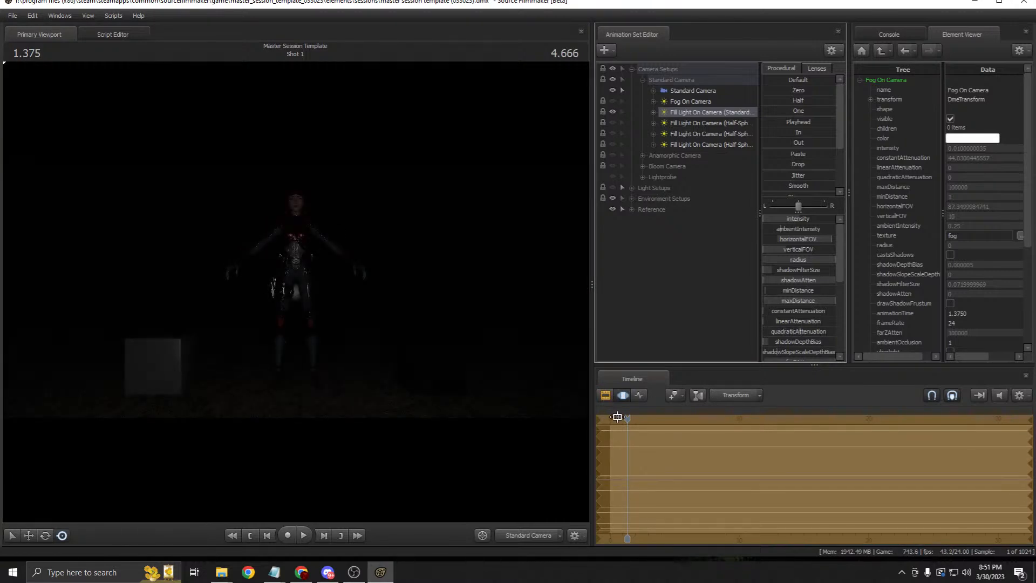
{"action": "left_click", "coordinate": [606, 414]}
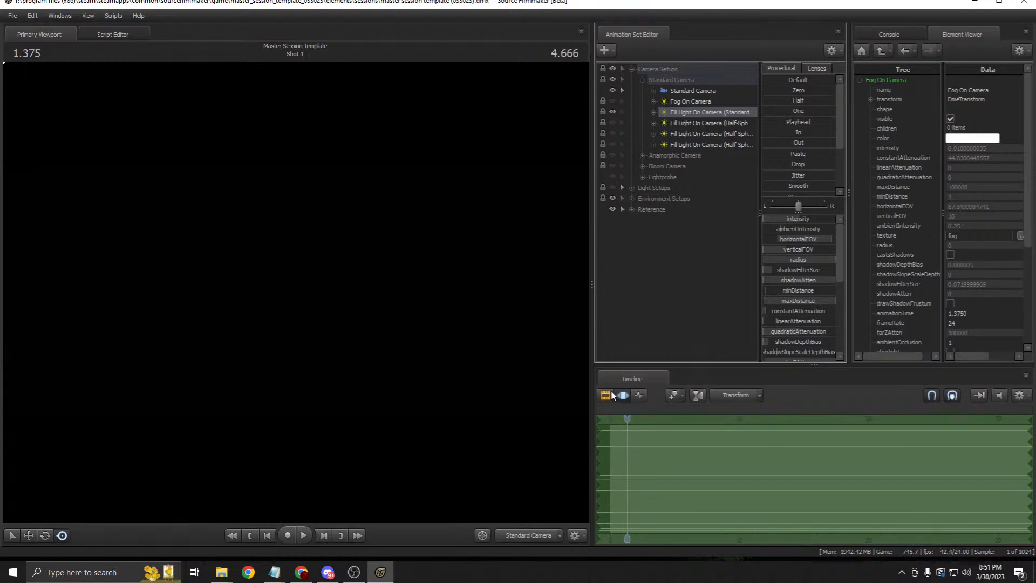
{"action": "left_click", "coordinate": [605, 395]}
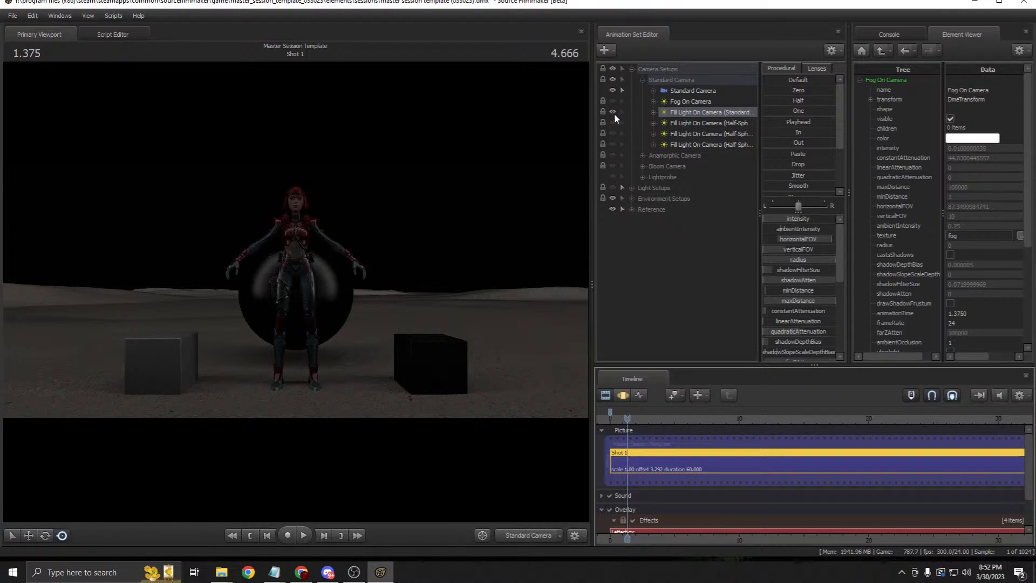
Step: Switch on the Standard and Half-Sphere R, L and T fill lights on camera
{"action": "left_click_drag", "start_coordinate": [591, 151], "coordinate": [537, 149]}
{"action": "left_click", "coordinate": [556, 112]}
{"action": "left_click", "coordinate": [557, 123]}
{"action": "left_click", "coordinate": [556, 133]}
{"action": "left_click", "coordinate": [556, 144]}
{"action": "left_click_drag", "start_coordinate": [537, 154], "coordinate": [704, 143]}
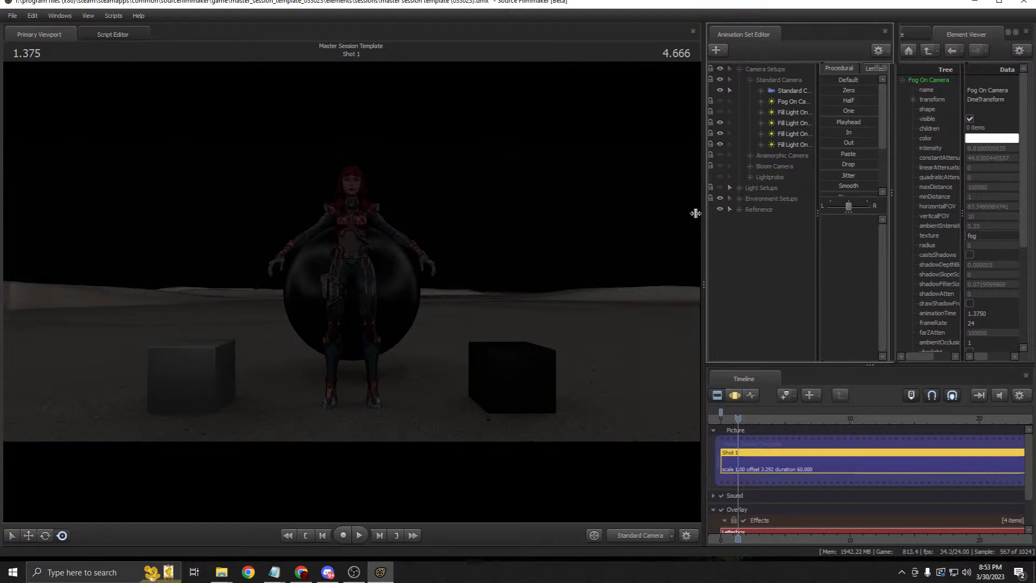
Step: Select the standard and each half-sphere fill light in turn, checking them in the Motion Editor
{"action": "left_click_drag", "start_coordinate": [701, 215], "coordinate": [630, 214]}
{"action": "left_click", "coordinate": [742, 122]}
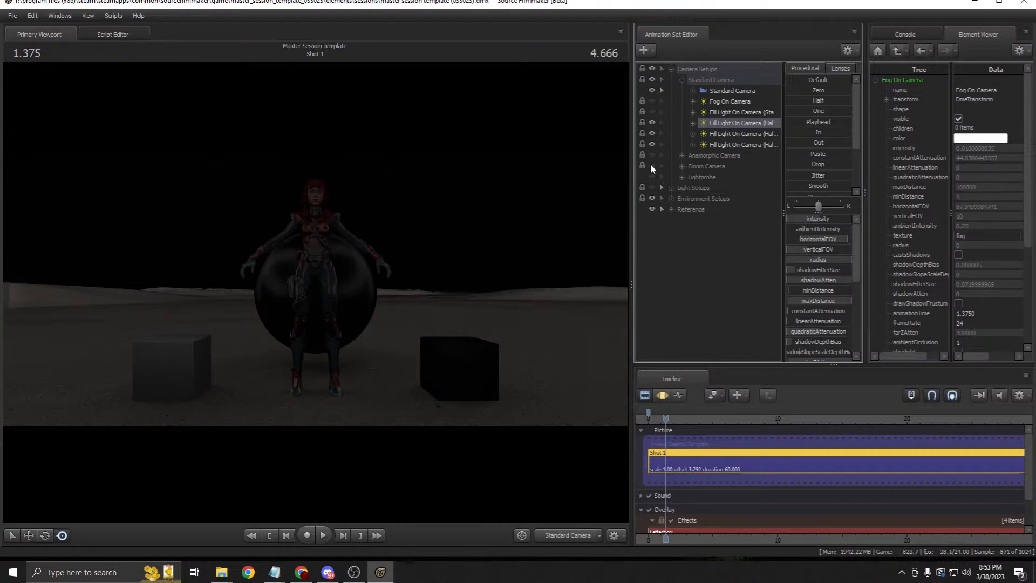
{"action": "left_click", "coordinate": [738, 113]}
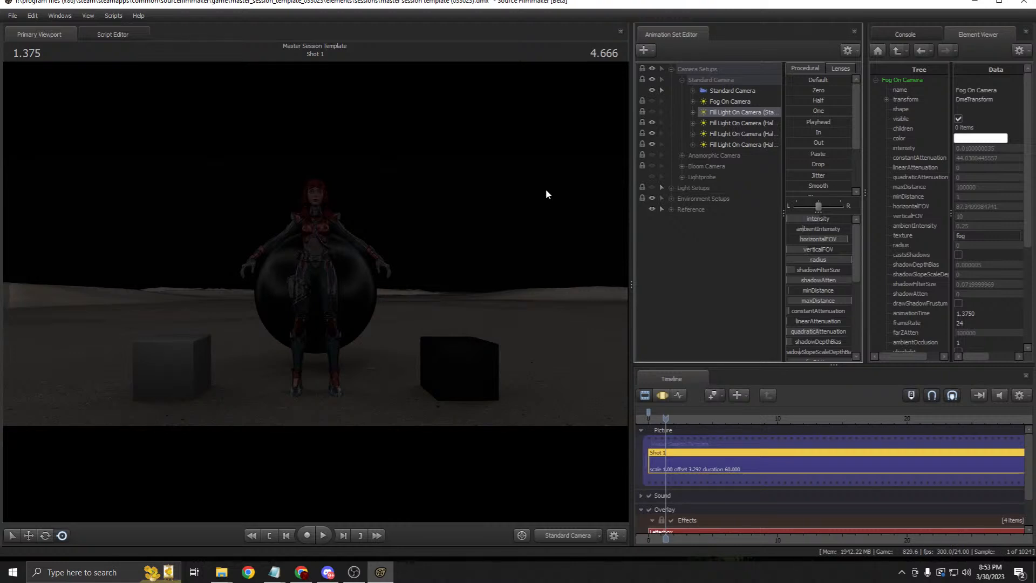
{"action": "left_click", "coordinate": [749, 125]}
{"action": "left_click_drag", "start_coordinate": [633, 166], "coordinate": [556, 165]}
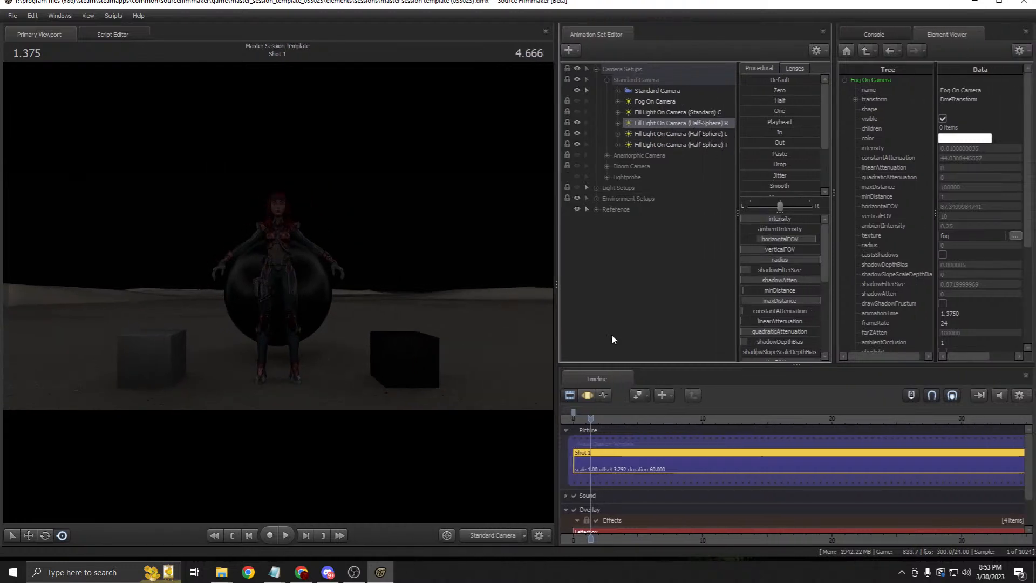
{"action": "left_click", "coordinate": [587, 395]}
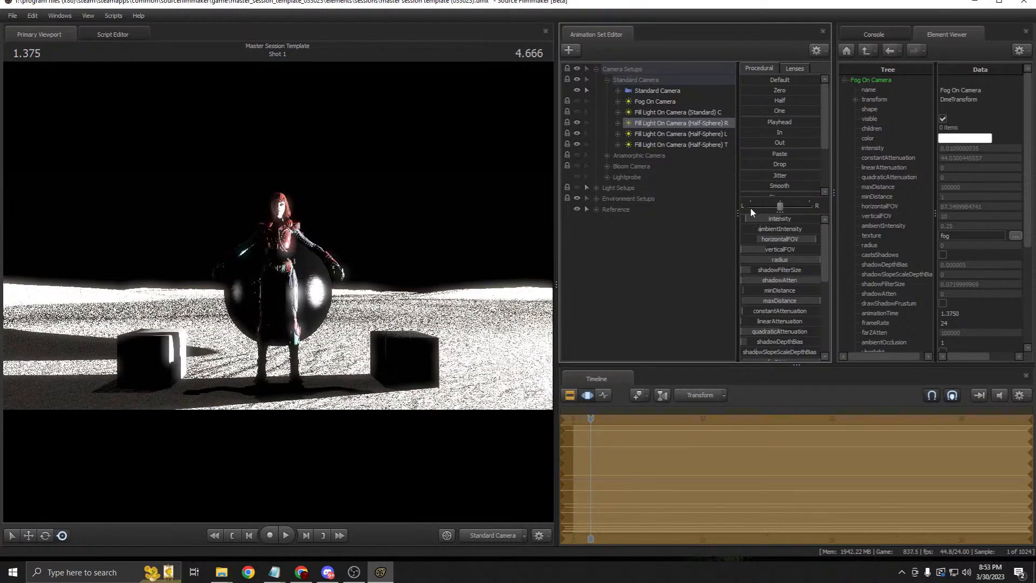
{"action": "left_click", "coordinate": [569, 394]}
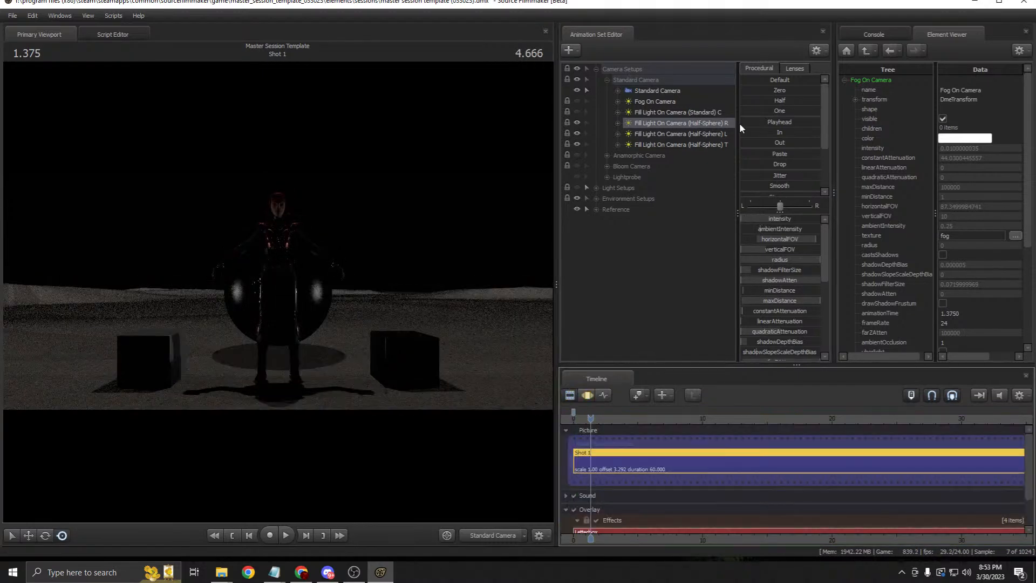
{"action": "left_click", "coordinate": [691, 135]}
{"action": "left_click", "coordinate": [688, 145]}
{"action": "left_click", "coordinate": [689, 117]}
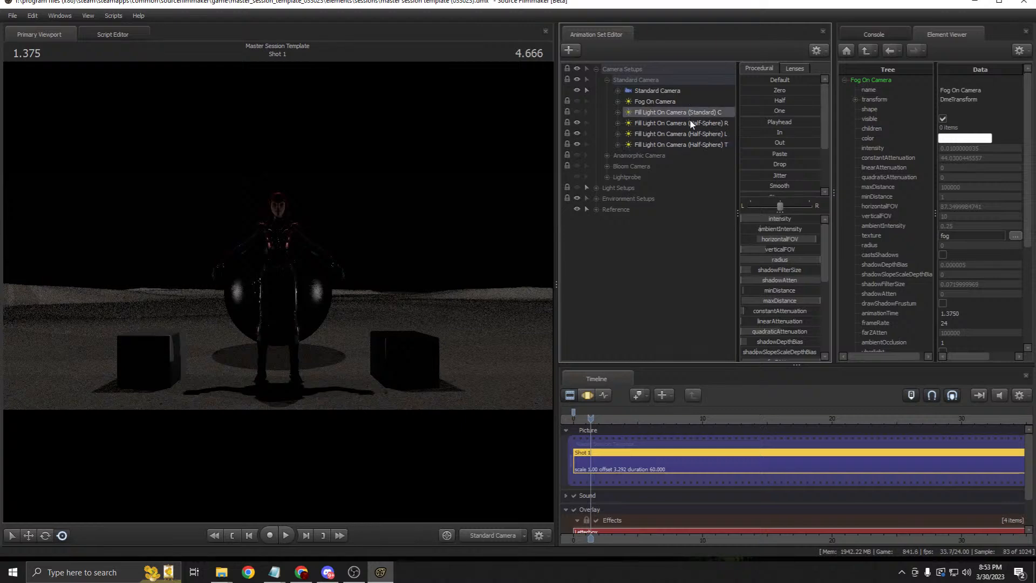
{"action": "left_click", "coordinate": [691, 123]}
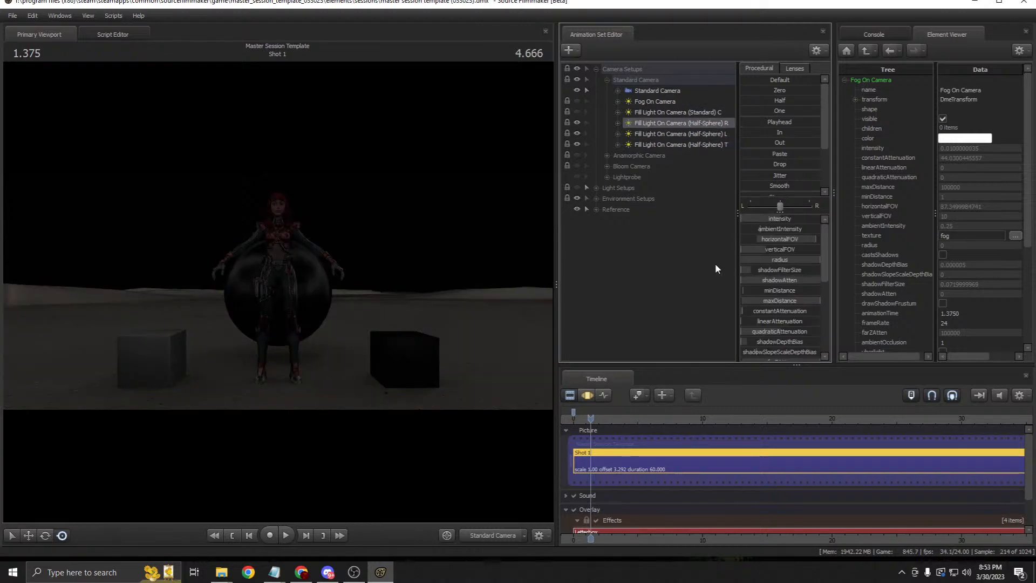
Step: From the Work Camera, switch on the standard fill light, then return to the Standard Camera
{"action": "left_click", "coordinate": [527, 533]}
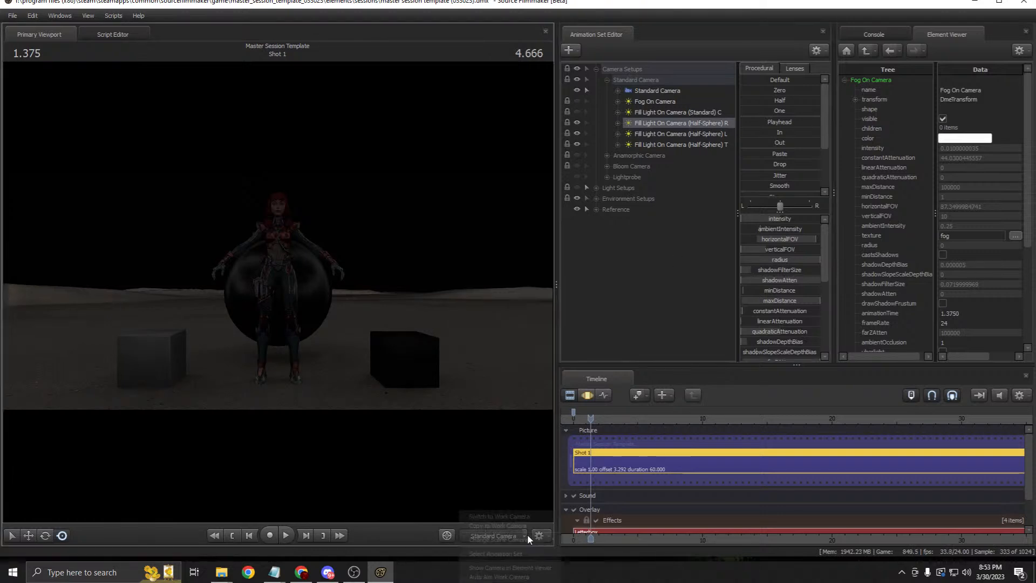
{"action": "left_click", "coordinate": [520, 520]}
{"action": "left_click_drag", "start_coordinate": [277, 237], "coordinate": [432, 232]}
{"action": "left_click_drag", "start_coordinate": [335, 209], "coordinate": [308, 232]}
{"action": "left_click", "coordinate": [577, 112]}
{"action": "left_click_drag", "start_coordinate": [462, 203], "coordinate": [309, 223]}
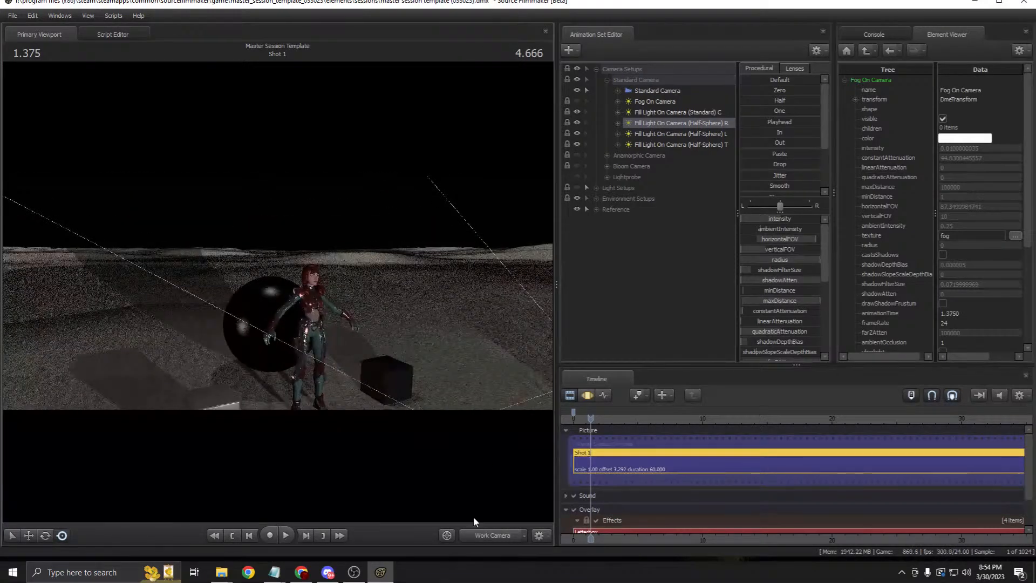
{"action": "left_click", "coordinate": [476, 535]}
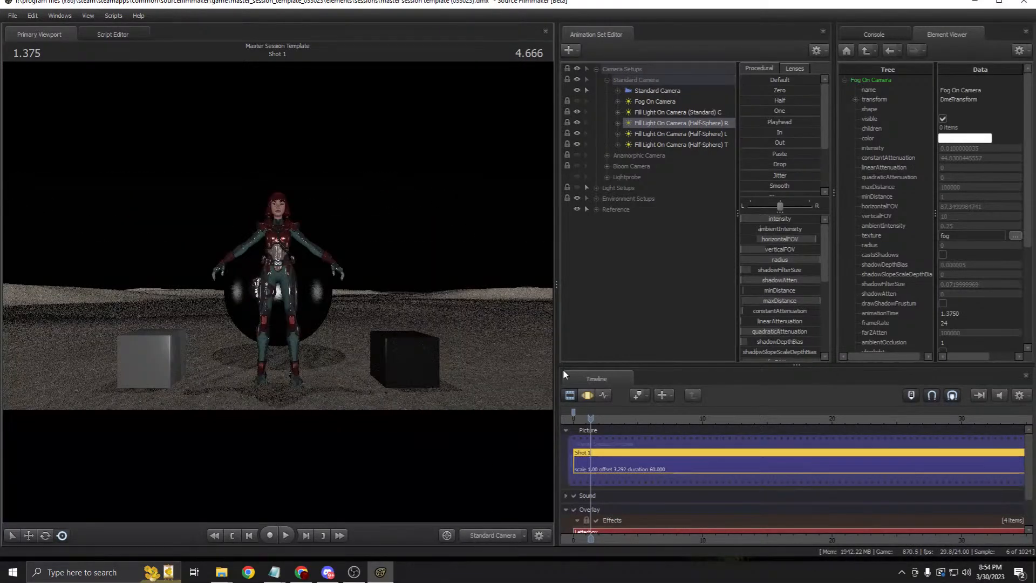
{"action": "left_click", "coordinate": [674, 113]}
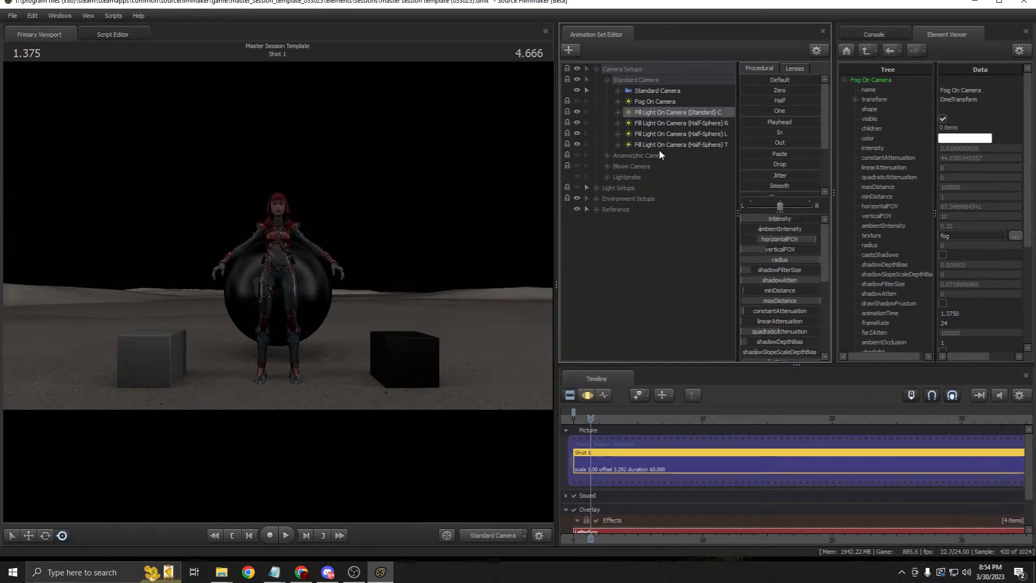
Step: Switch off all four fill lights on camera and collapse the Standard Camera group
{"action": "left_click", "coordinate": [575, 112]}
{"action": "left_click", "coordinate": [576, 123]}
{"action": "left_click", "coordinate": [576, 134]}
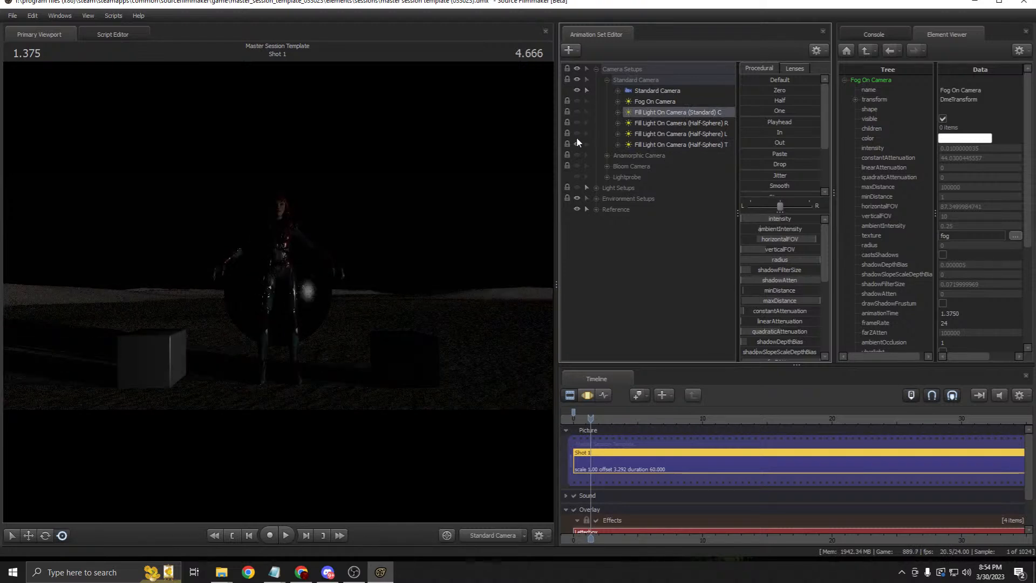
{"action": "left_click", "coordinate": [577, 144]}
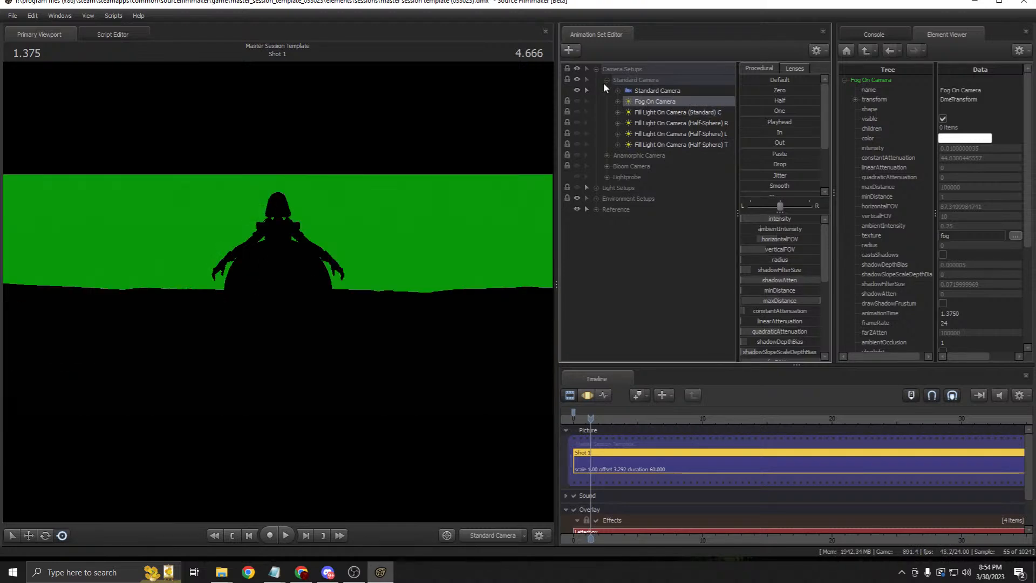
{"action": "left_click", "coordinate": [653, 90]}
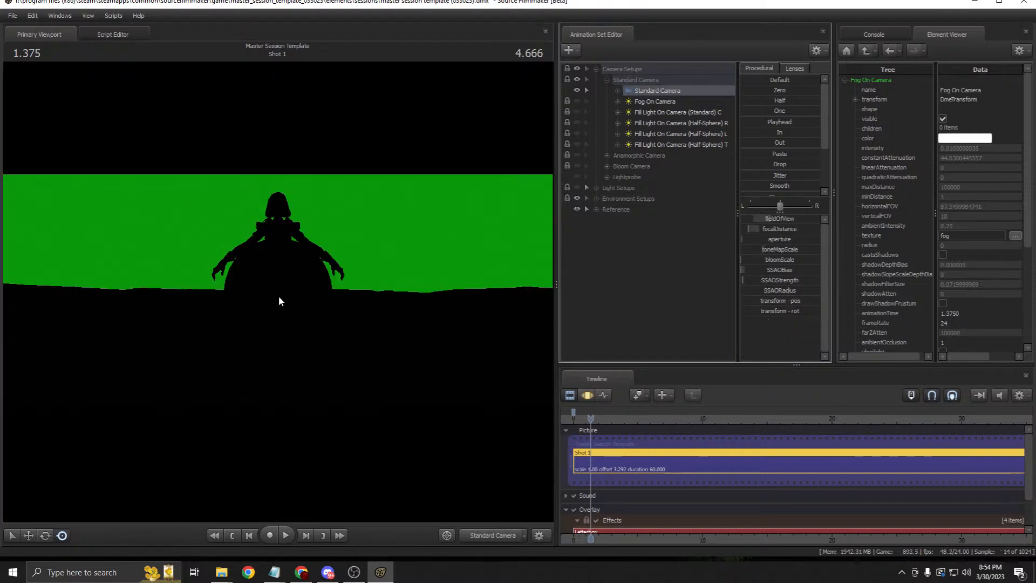
{"action": "left_click", "coordinate": [633, 102]}
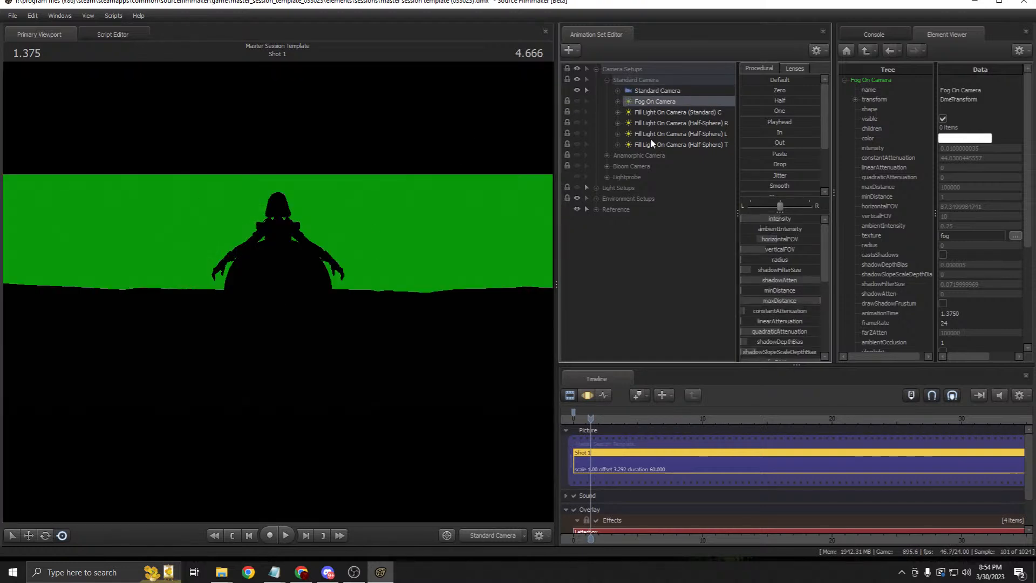
{"action": "left_click", "coordinate": [607, 80]}
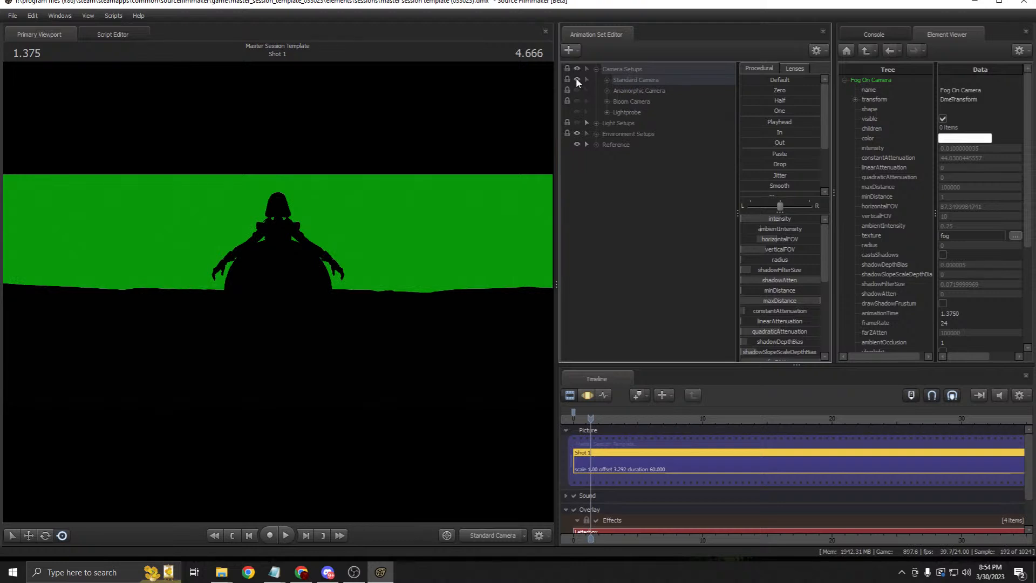
Step: Toggle the Anamorphic Camera setup on and off, then turn on the Standard Camera setup
{"action": "left_click", "coordinate": [618, 91]}
{"action": "left_click", "coordinate": [607, 91]}
{"action": "left_click", "coordinate": [650, 101]}
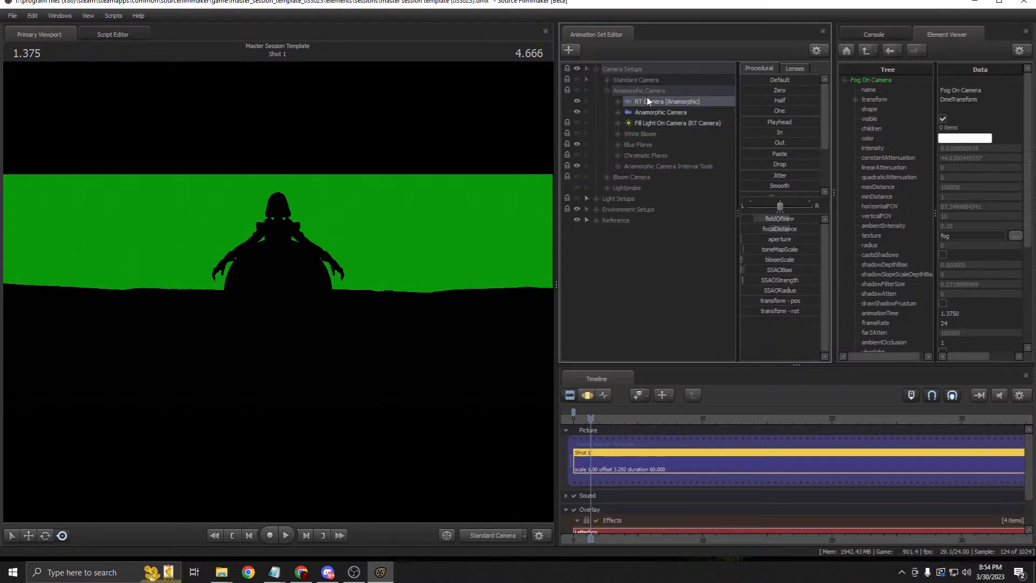
{"action": "left_click", "coordinate": [577, 91]}
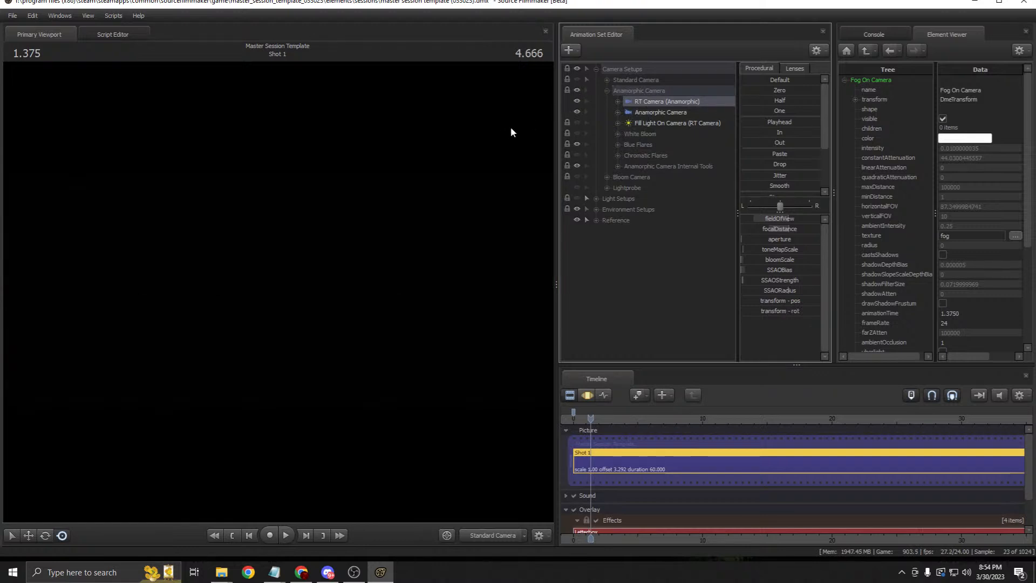
{"action": "left_click", "coordinate": [607, 92]}
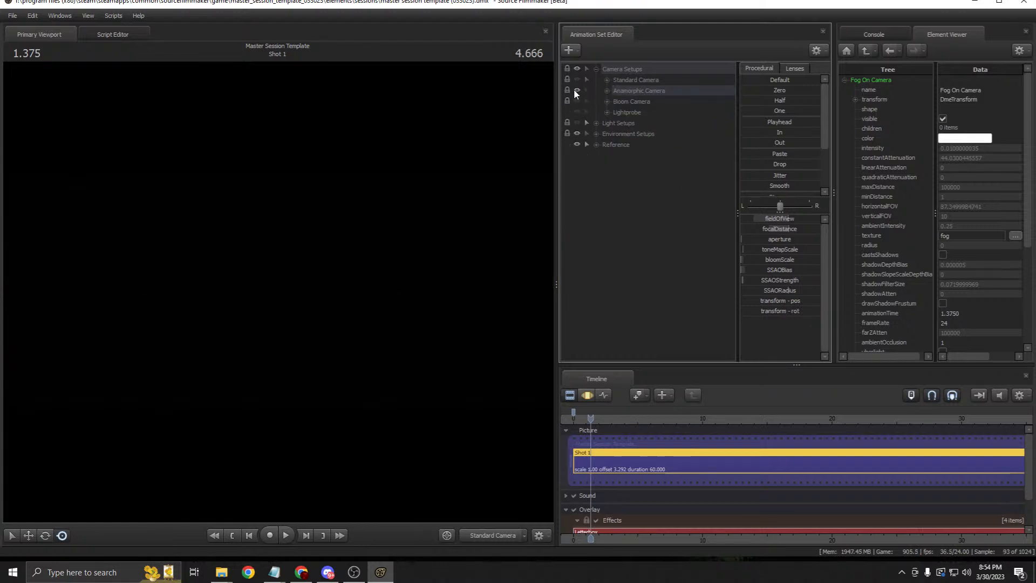
{"action": "left_click", "coordinate": [575, 90]}
{"action": "left_click", "coordinate": [633, 80]}
{"action": "left_click", "coordinate": [577, 80]}
{"action": "left_click", "coordinate": [601, 79]}
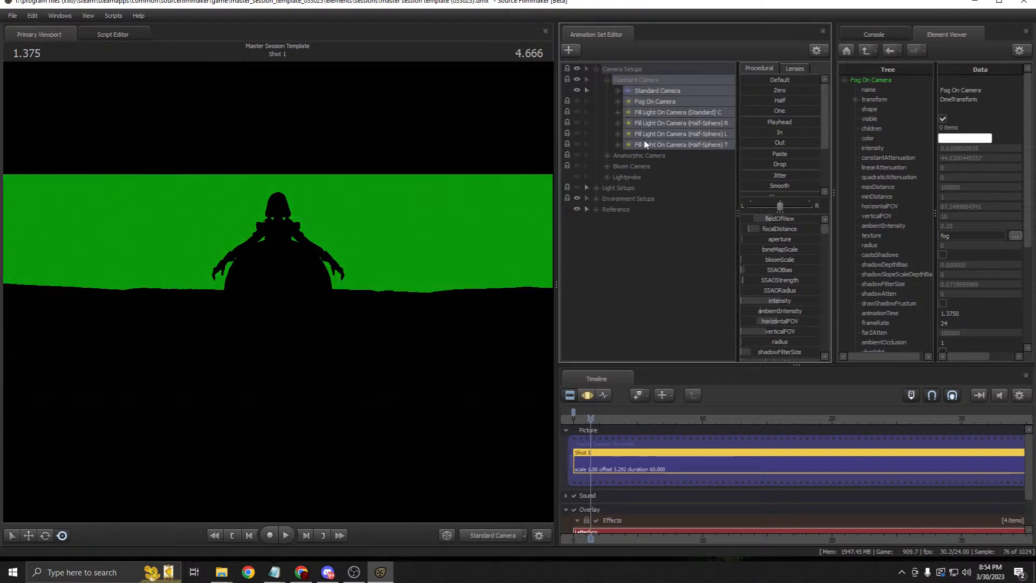
{"action": "left_click", "coordinate": [607, 79]}
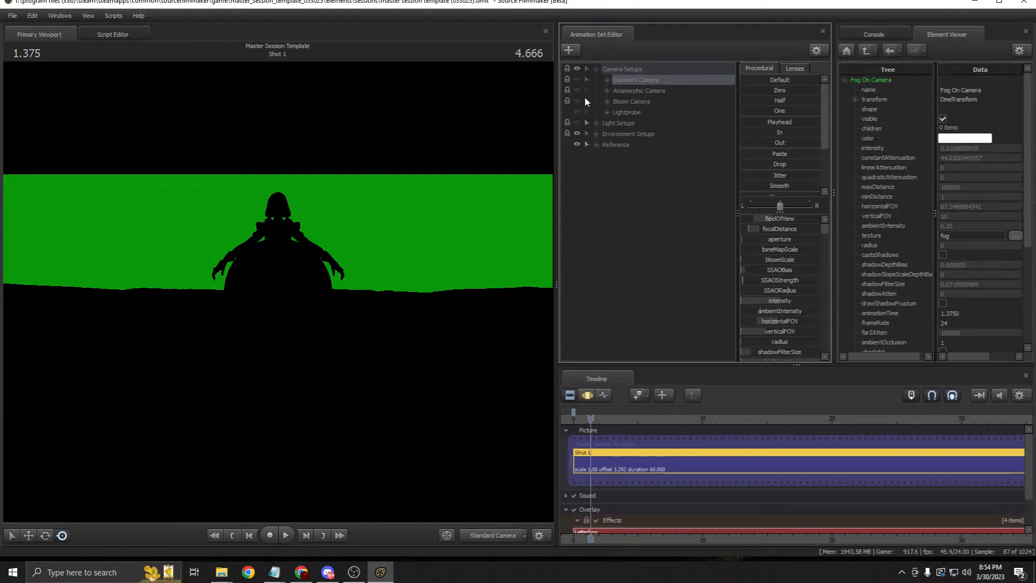
Step: Try the Anamorphic and Bloom Camera setups, switching each back off
{"action": "left_click", "coordinate": [576, 90]}
{"action": "left_click", "coordinate": [605, 91]}
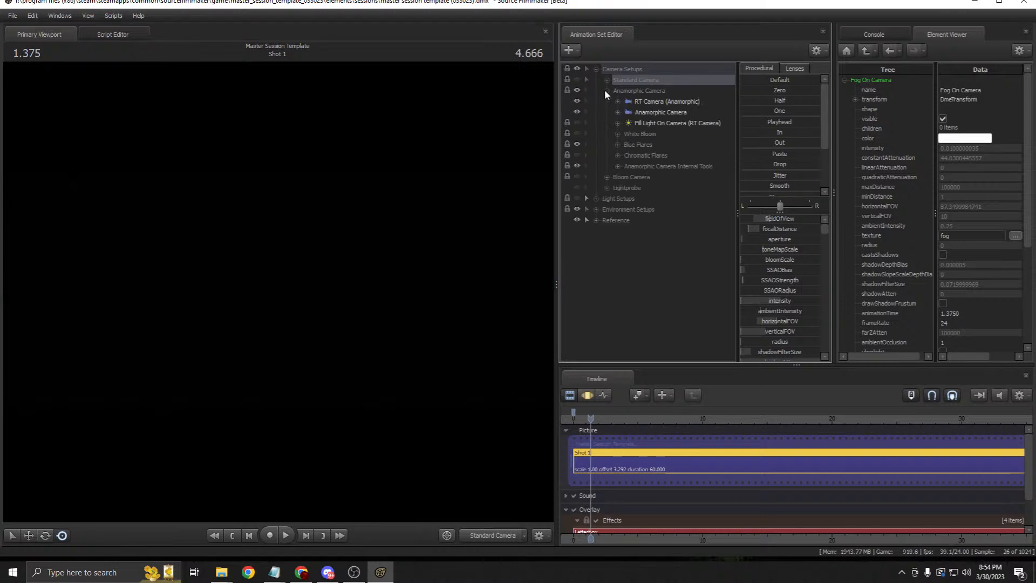
{"action": "left_click", "coordinate": [633, 89]}
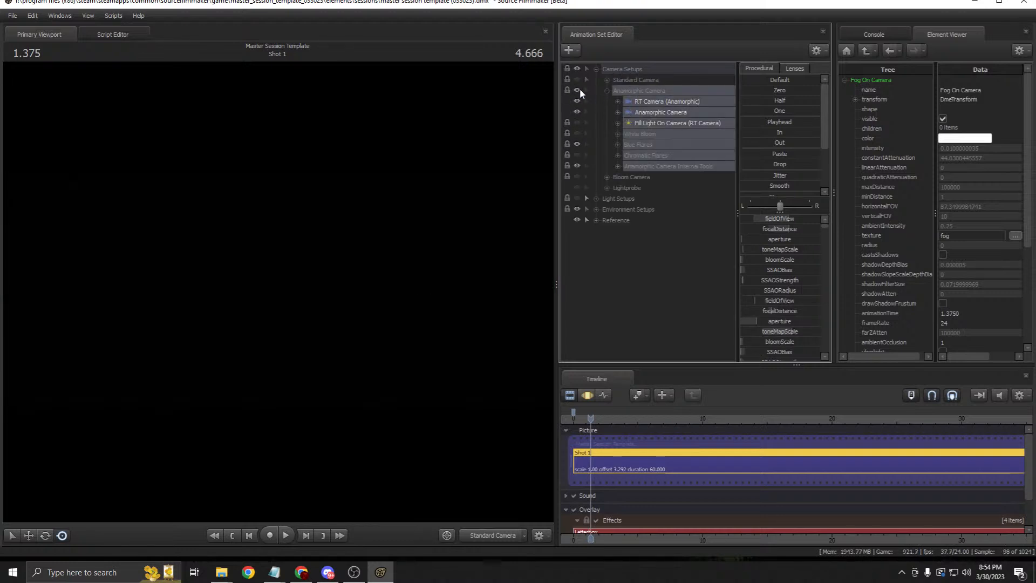
{"action": "left_click", "coordinate": [577, 90]}
{"action": "left_click", "coordinate": [606, 90]}
{"action": "left_click", "coordinate": [577, 101]}
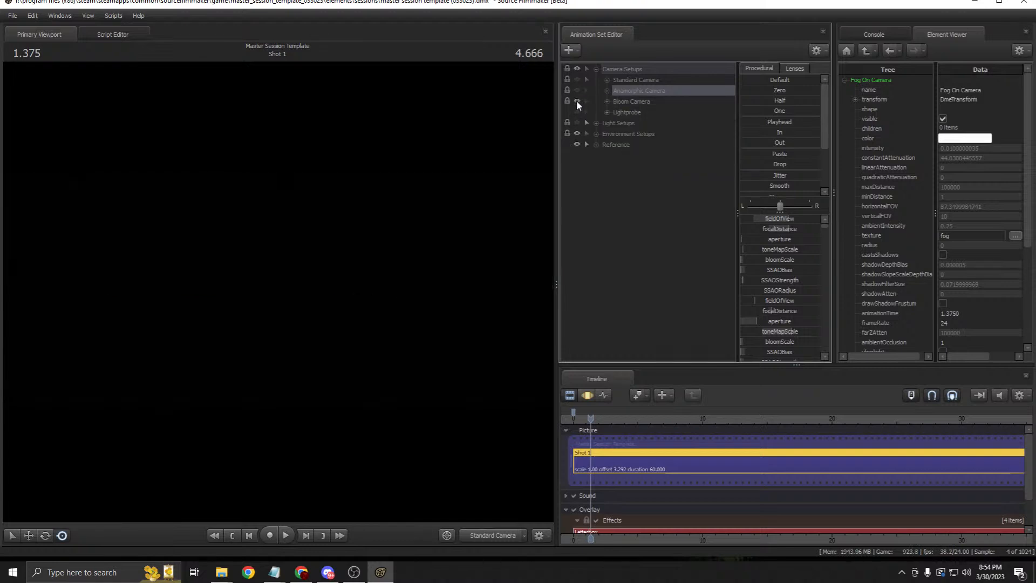
{"action": "left_click", "coordinate": [576, 101]}
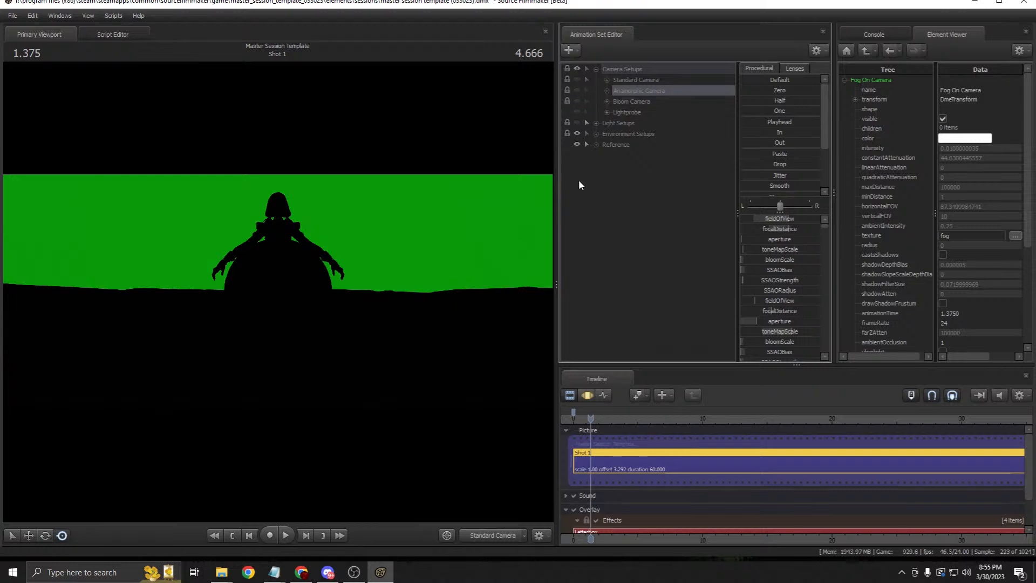
Step: Enable Standard and Anamorphic Camera setups and drag RT Camera (Anamorphic) onto the Primary Viewport
{"action": "left_click", "coordinate": [576, 79]}
{"action": "left_click", "coordinate": [577, 90]}
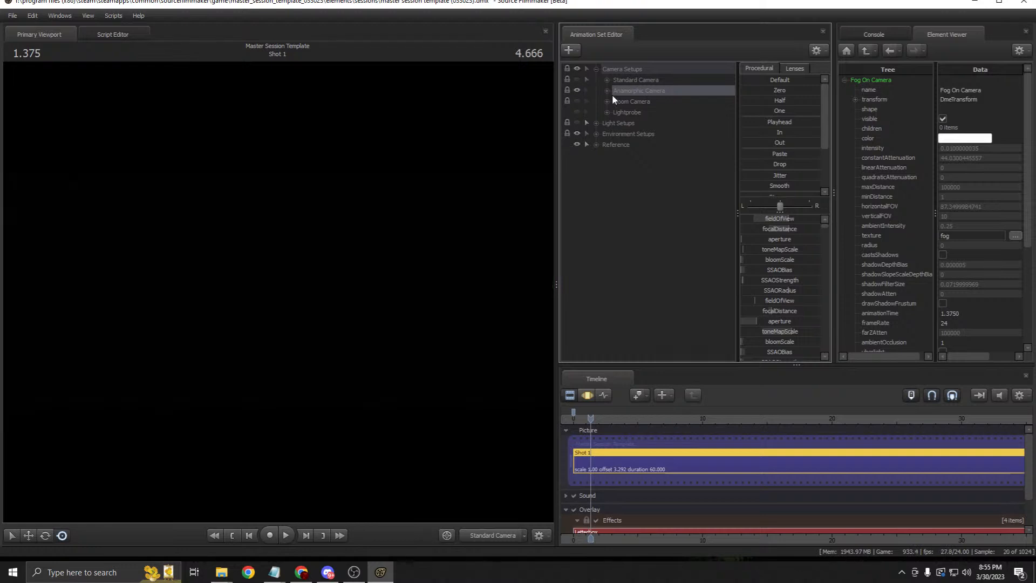
{"action": "left_click", "coordinate": [608, 90]}
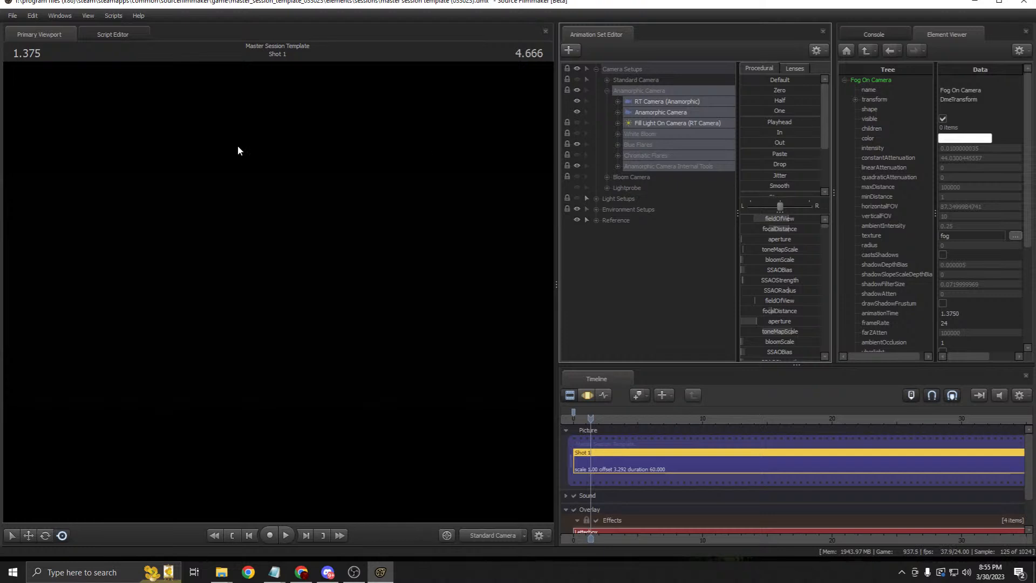
{"action": "left_click", "coordinate": [669, 102]}
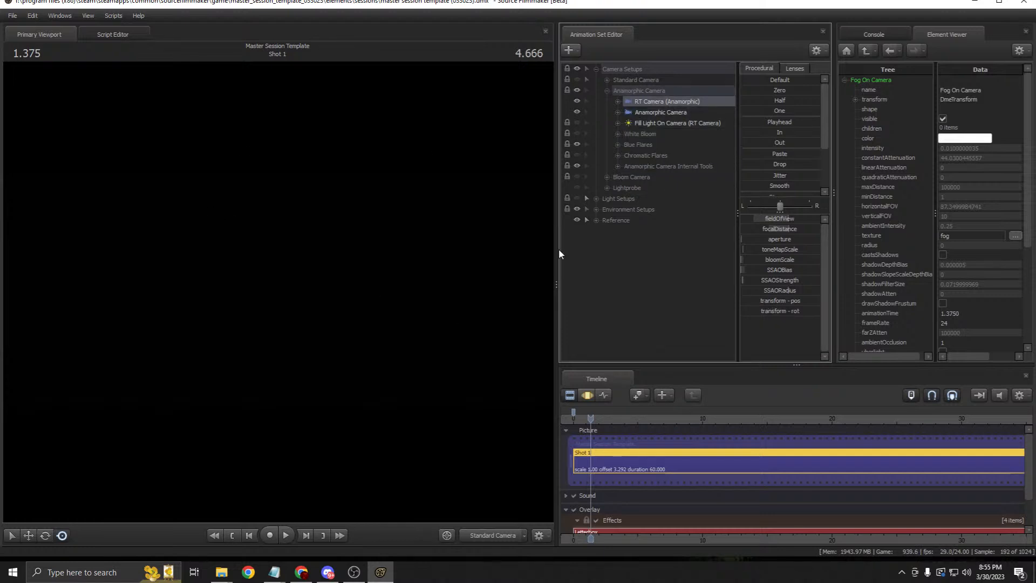
{"action": "left_click_drag", "start_coordinate": [669, 103], "coordinate": [390, 239]}
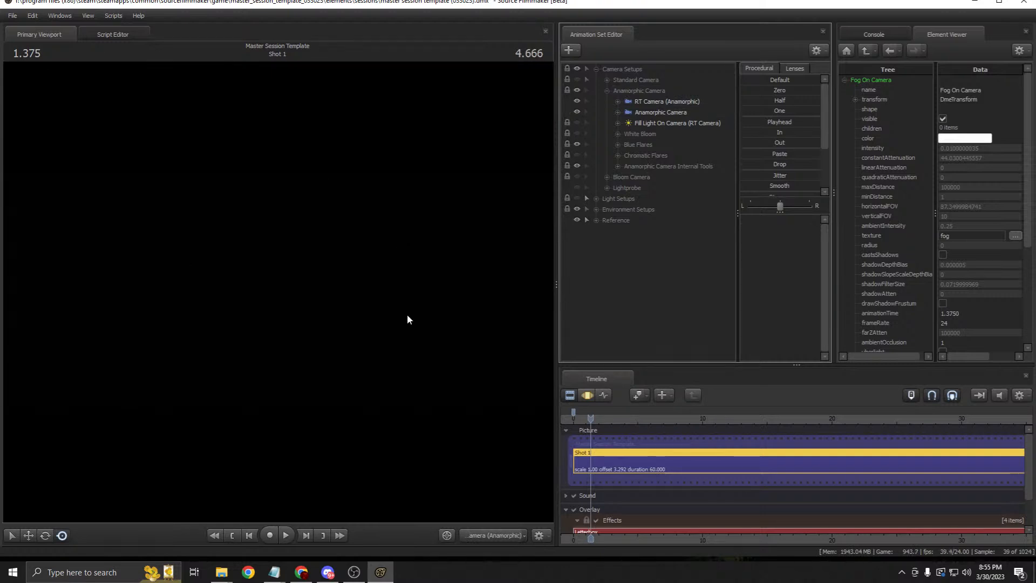
Step: Switch the Light Setups group back on
{"action": "left_click", "coordinate": [596, 199]}
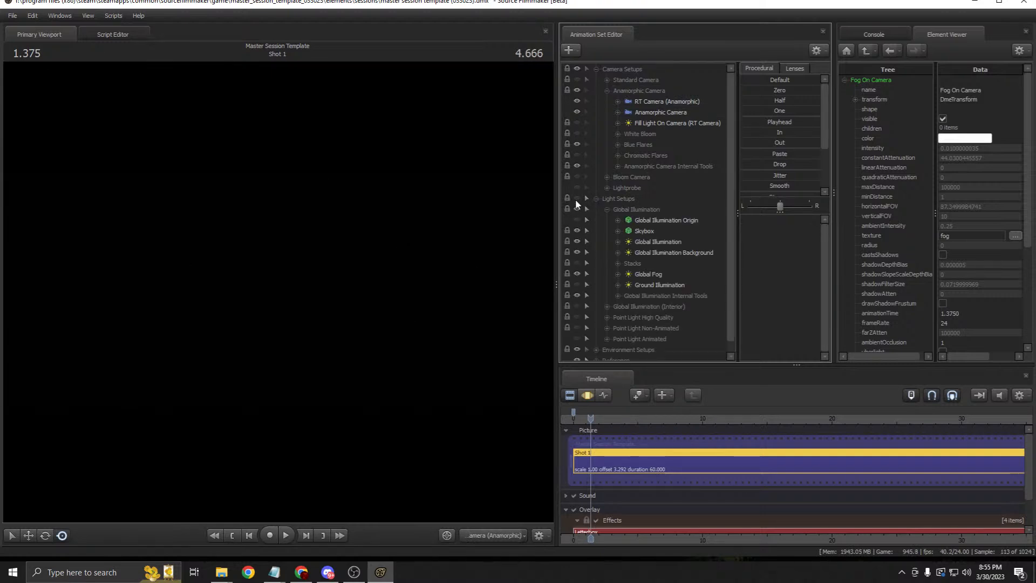
{"action": "left_click", "coordinate": [576, 198]}
{"action": "left_click", "coordinate": [596, 199]}
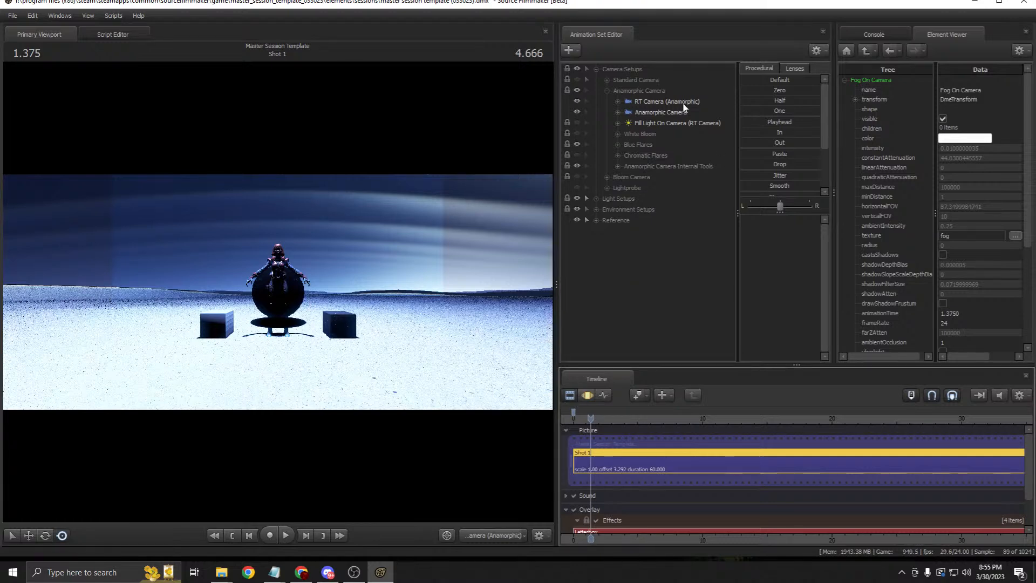
Step: Compare the RT Camera (Anamorphic) and Anamorphic Camera renders of Shot 1
{"action": "left_click", "coordinate": [667, 102]}
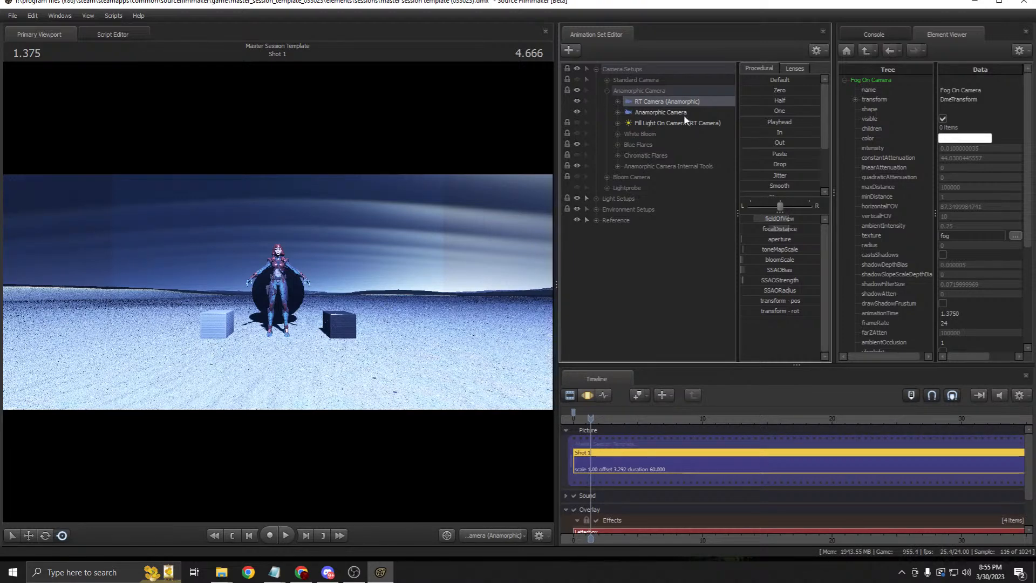
{"action": "left_click", "coordinate": [660, 112]}
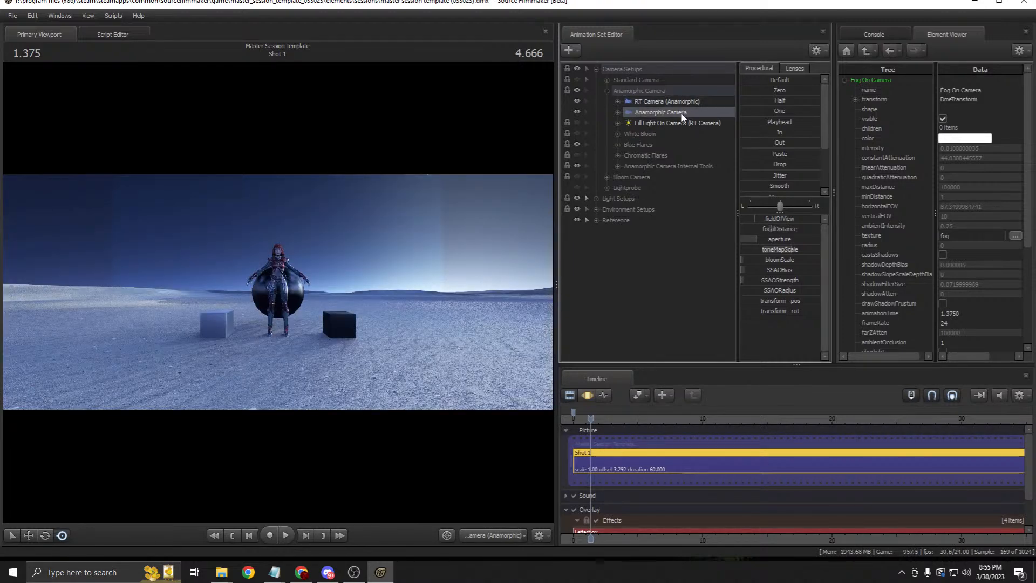
{"action": "left_click", "coordinate": [669, 102]}
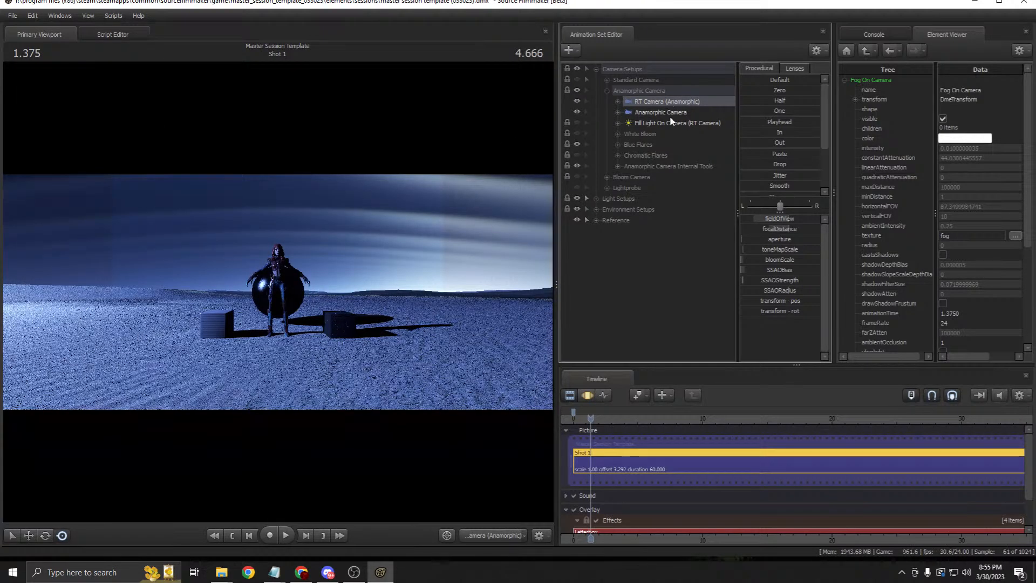
{"action": "left_click", "coordinate": [656, 112]}
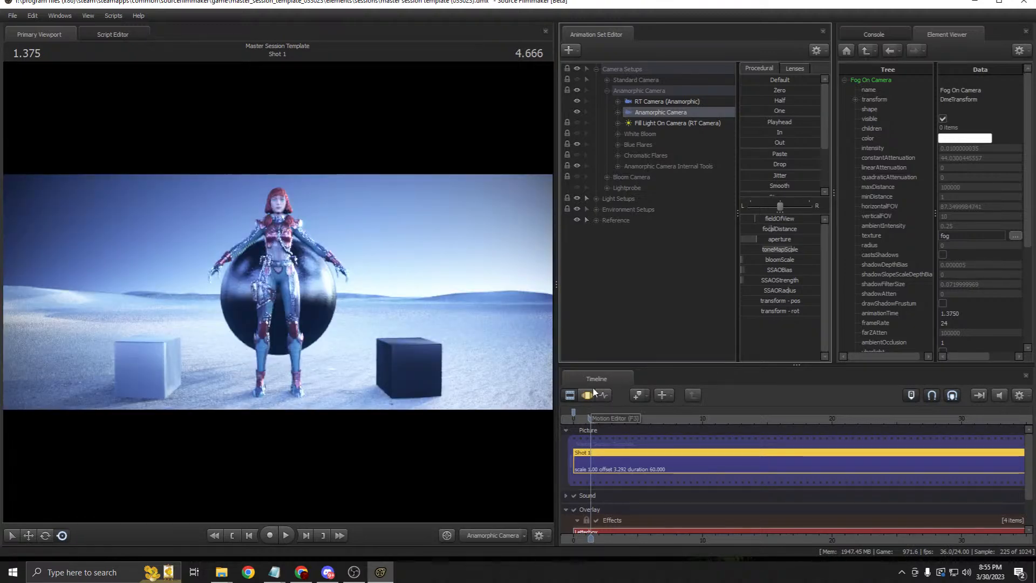
{"action": "scroll", "coordinate": [742, 460], "scroll_direction": "down", "scroll_amount": 2}
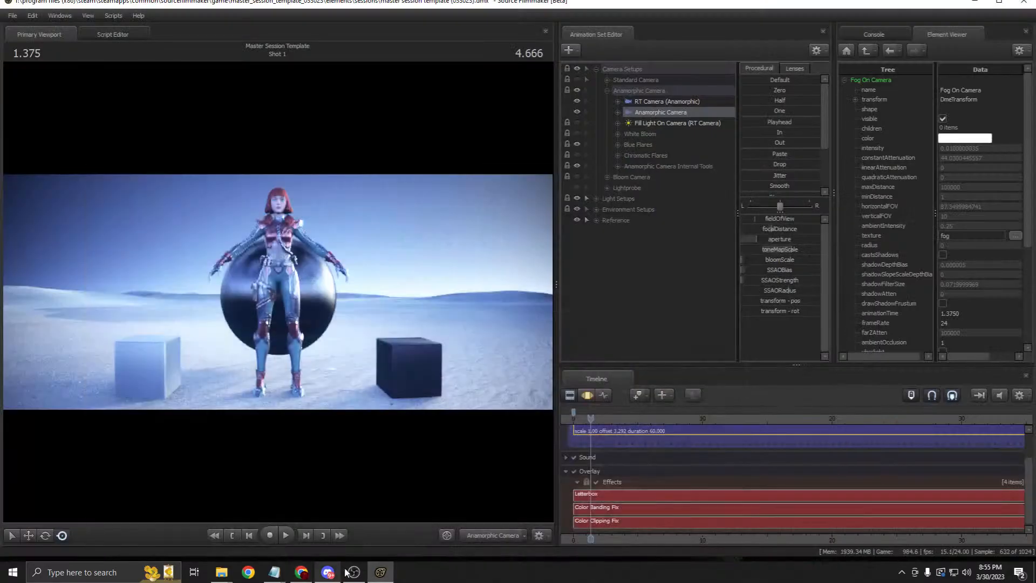
{"action": "left_click", "coordinate": [351, 572]}
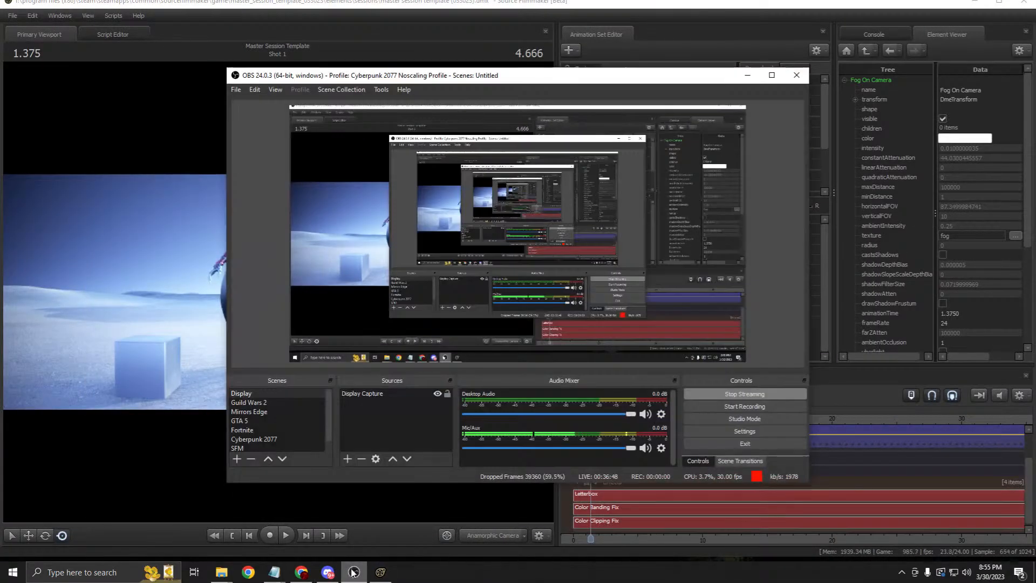
{"action": "left_click", "coordinate": [646, 449]}
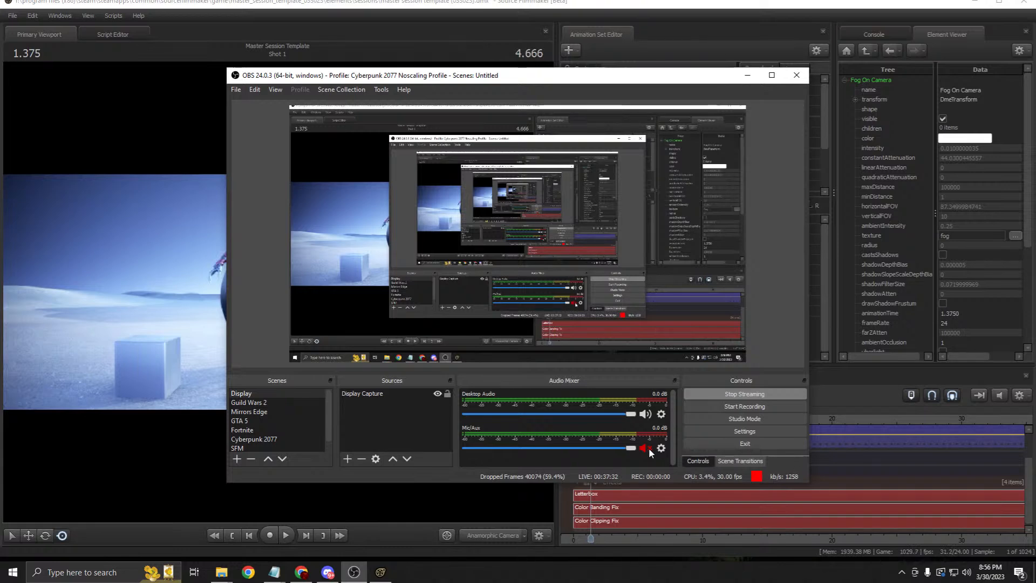
{"action": "left_click", "coordinate": [645, 448]}
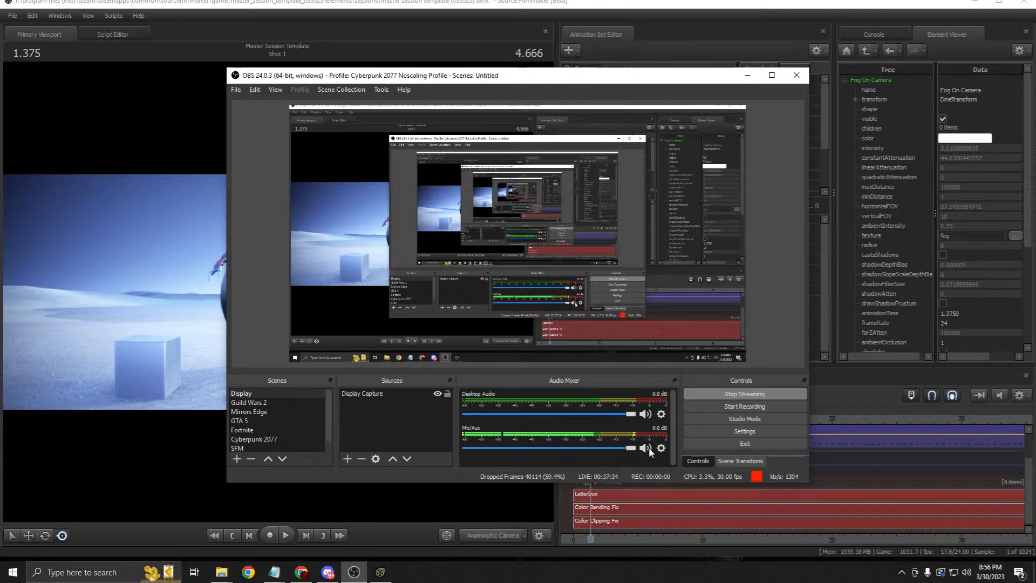
{"action": "left_click", "coordinate": [747, 76]}
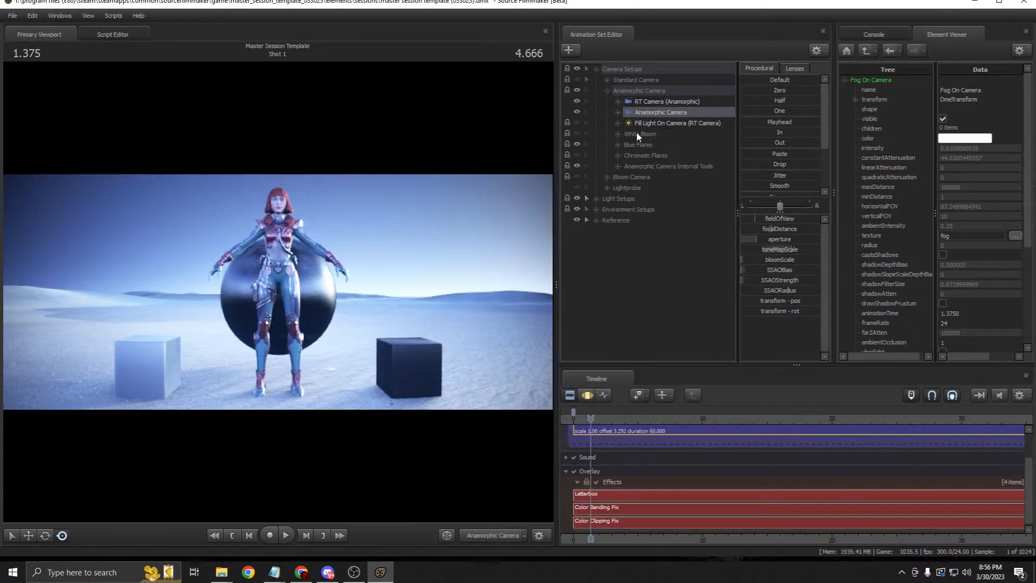
Step: Try rendering the shot through the Anamorphic Camera and the RT Camera (Anamorphic)
{"action": "left_click_drag", "start_coordinate": [656, 113], "coordinate": [399, 193]}
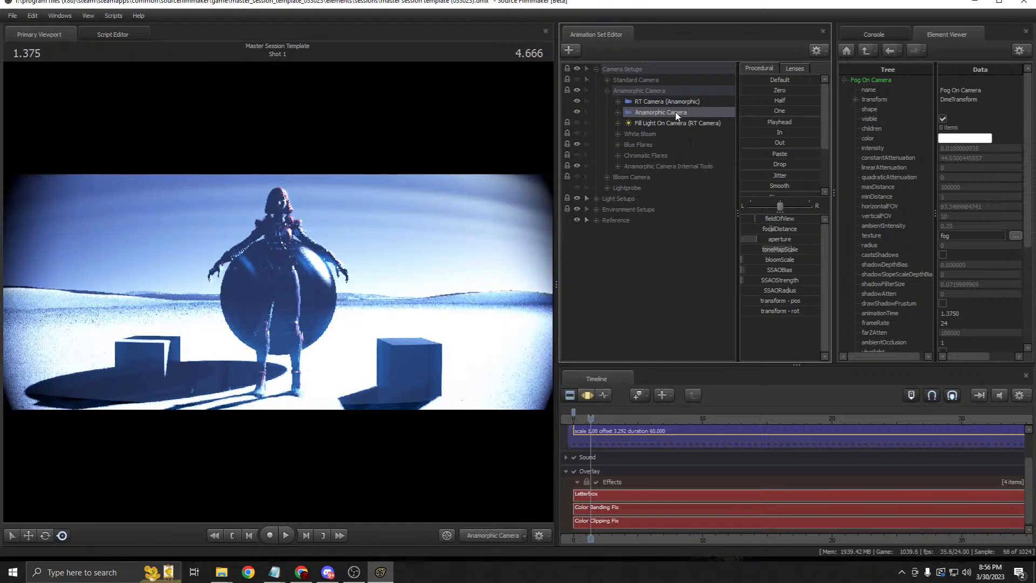
{"action": "left_click", "coordinate": [664, 103]}
{"action": "left_click_drag", "start_coordinate": [654, 104], "coordinate": [439, 173]}
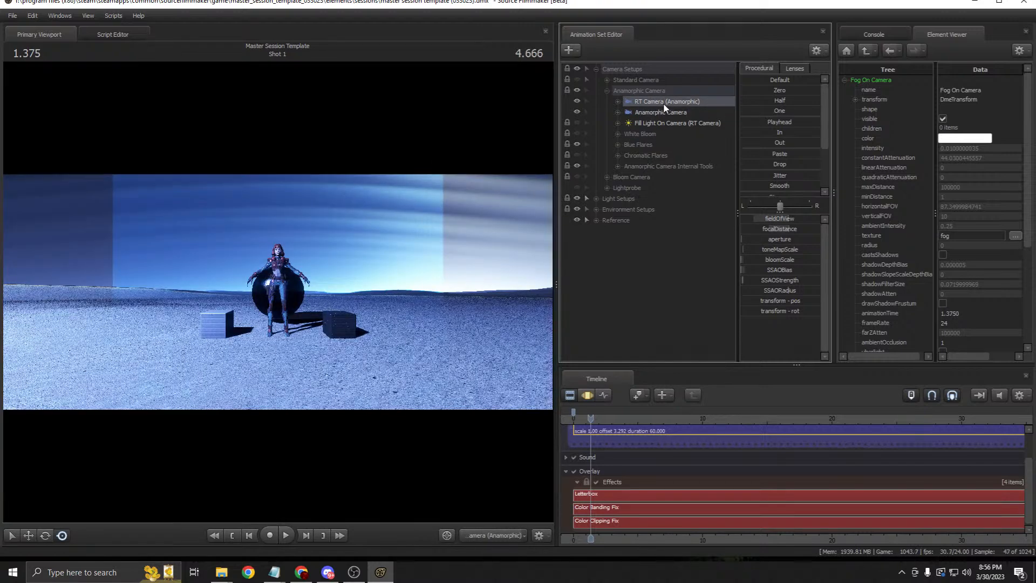
{"action": "left_click", "coordinate": [587, 395]}
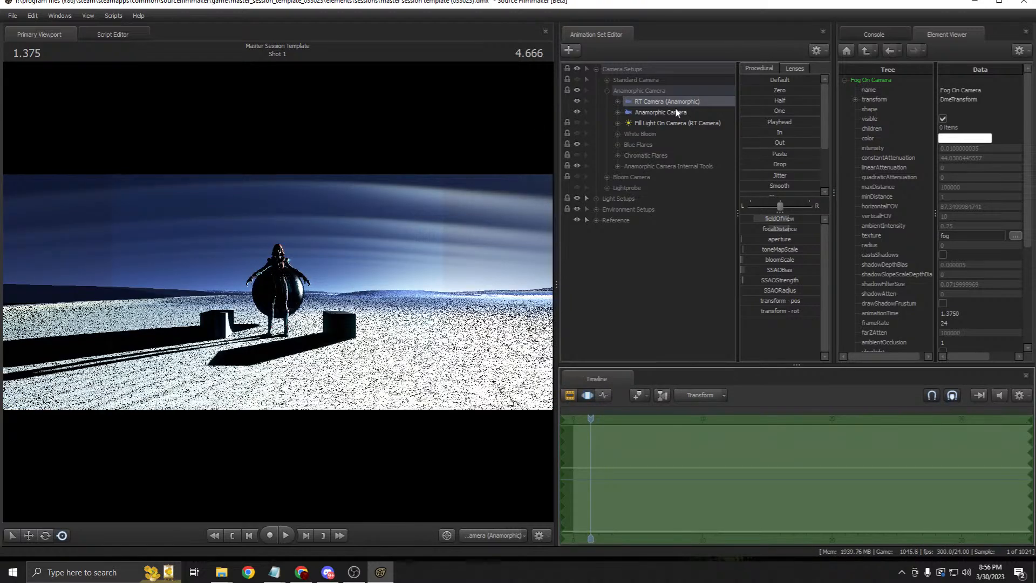
{"action": "left_click_drag", "start_coordinate": [674, 113], "coordinate": [419, 198]}
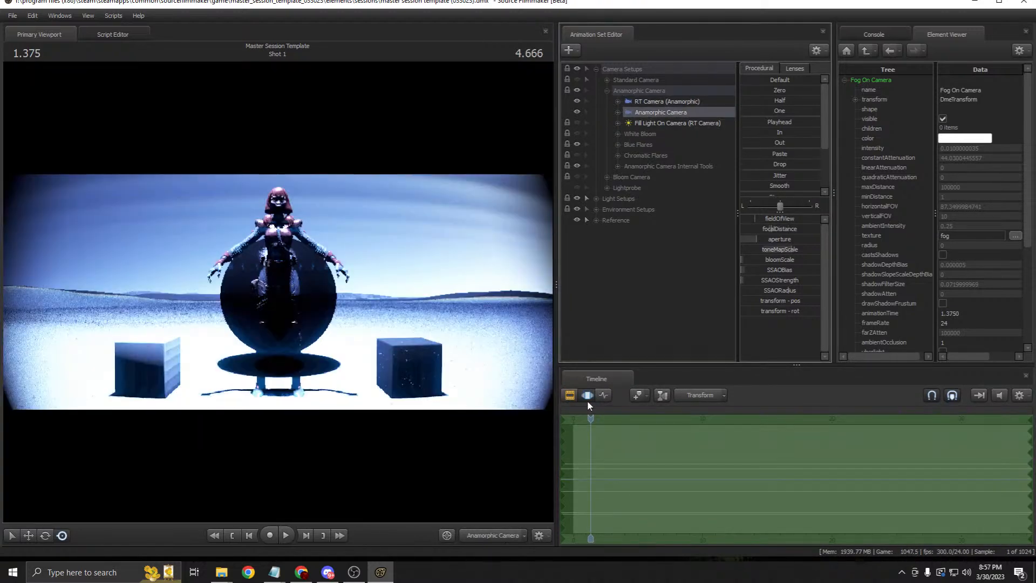
{"action": "left_click", "coordinate": [569, 394]}
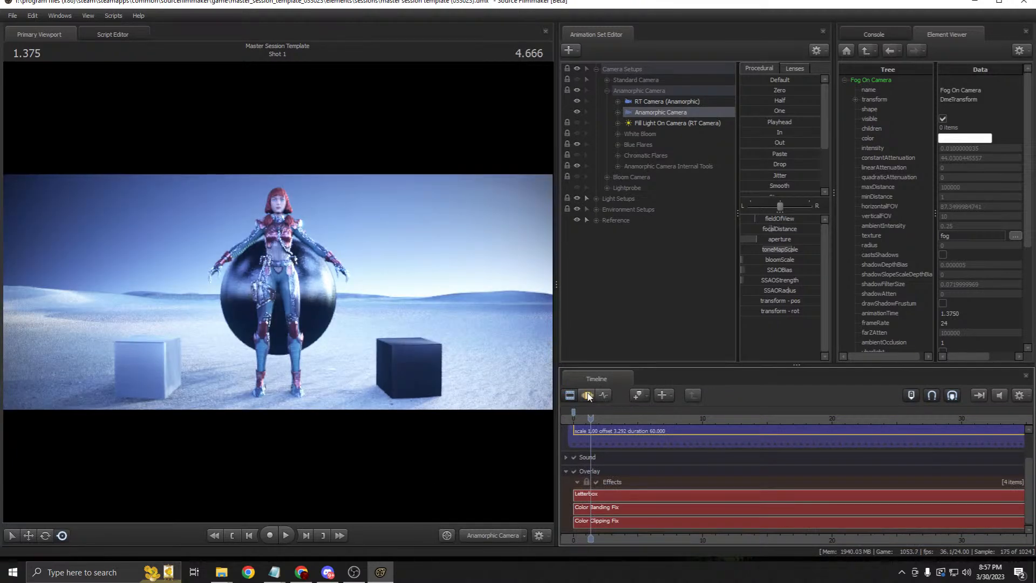
Step: View through RT Camera (Anamorphic) in a widened viewport and fly it to face the figure
{"action": "left_click", "coordinate": [586, 395]}
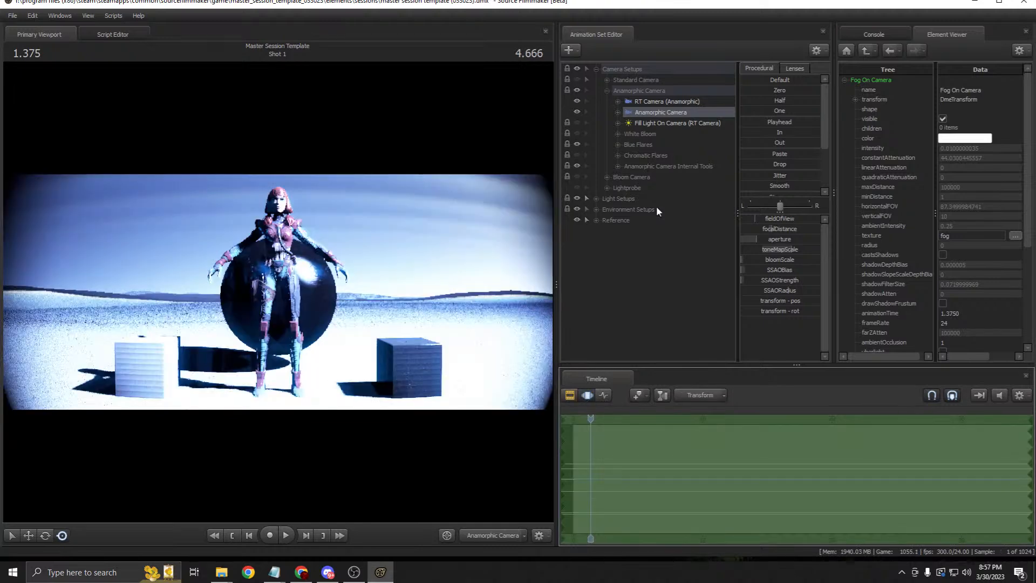
{"action": "left_click", "coordinate": [667, 101]}
{"action": "left_click_drag", "start_coordinate": [557, 278], "coordinate": [667, 269]}
{"action": "key", "text": "w"}
{"action": "mouse_move", "coordinate": [333, 291]}
{"action": "left_mouse_down"}
{"action": "mouse_move", "coordinate": [440, 294]}
{"action": "mouse_move", "coordinate": [351, 299]}
{"action": "mouse_move", "coordinate": [332, 290]}
{"action": "left_mouse_up"}
Step: Fly the camera toward the figure and switch the viewport between the RT and Anamorphic cameras
{"action": "key", "text": "a"}
{"action": "key", "text": "d"}
{"action": "left_click", "coordinate": [764, 113]}
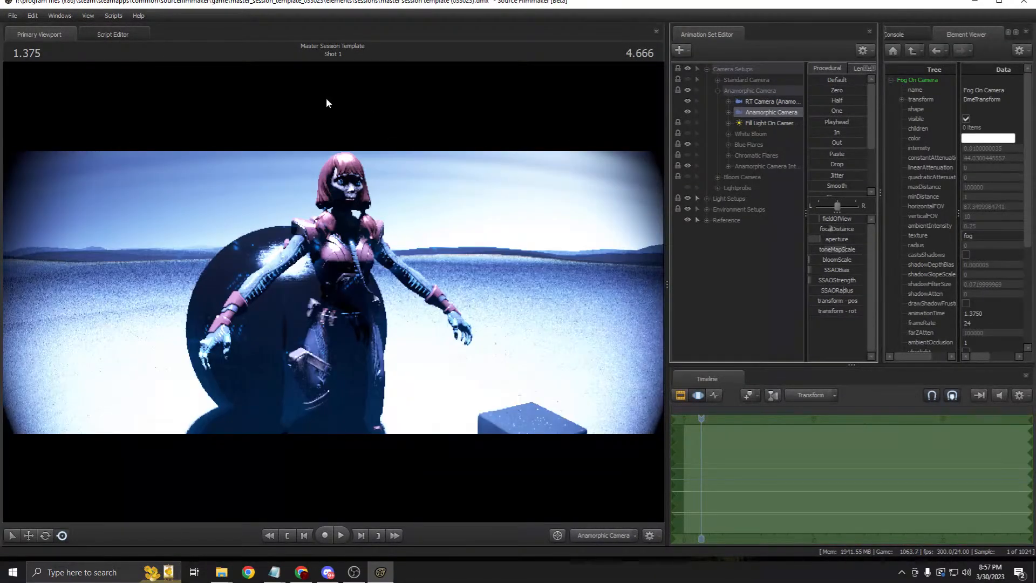
{"action": "left_click", "coordinate": [677, 395]}
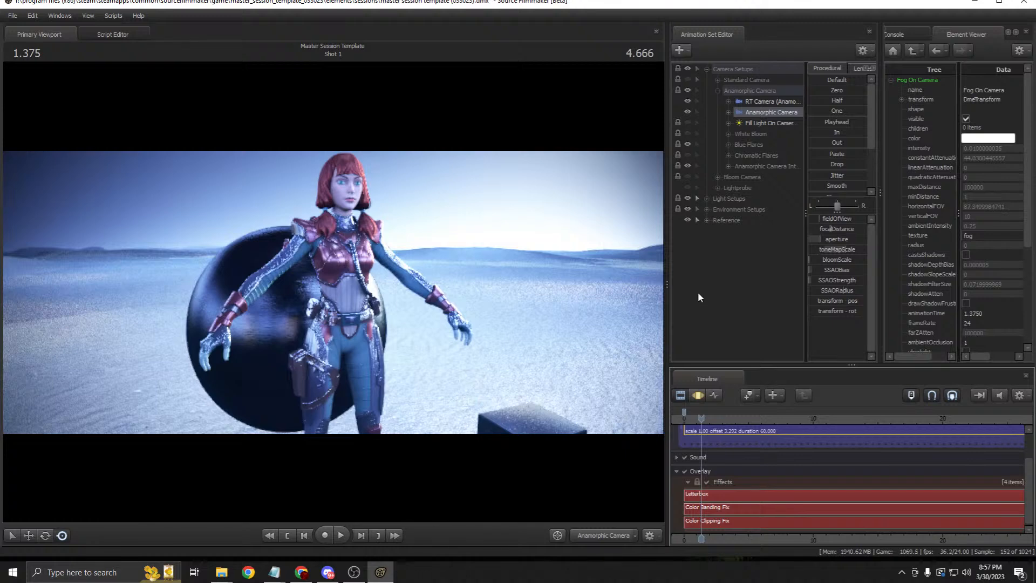
{"action": "key", "text": "F3"}
{"action": "key", "text": "ctrl+z"}
{"action": "key", "text": "ctrl+z"}
{"action": "key", "text": "ctrl+z"}
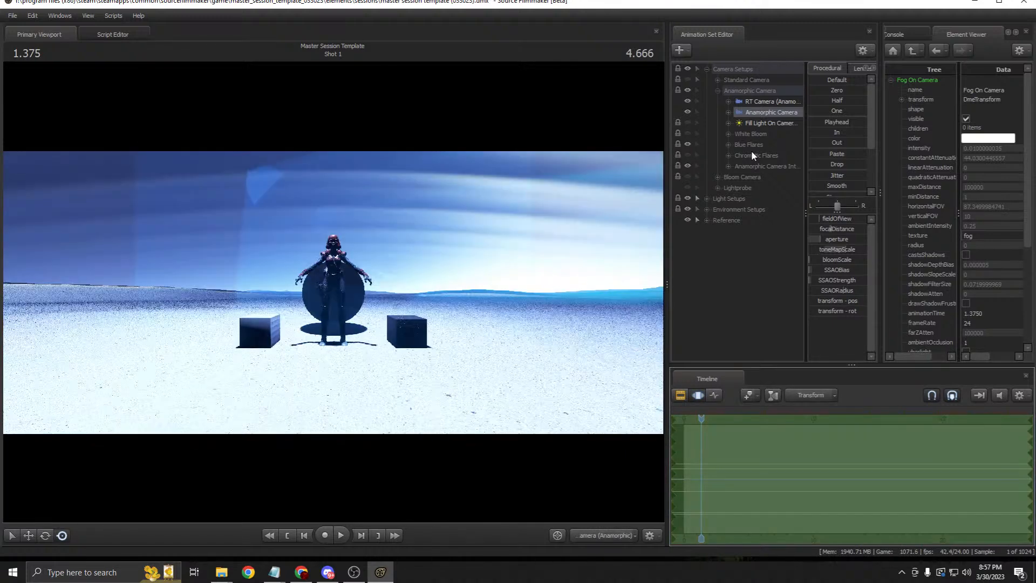
{"action": "key", "text": "ctrl+z"}
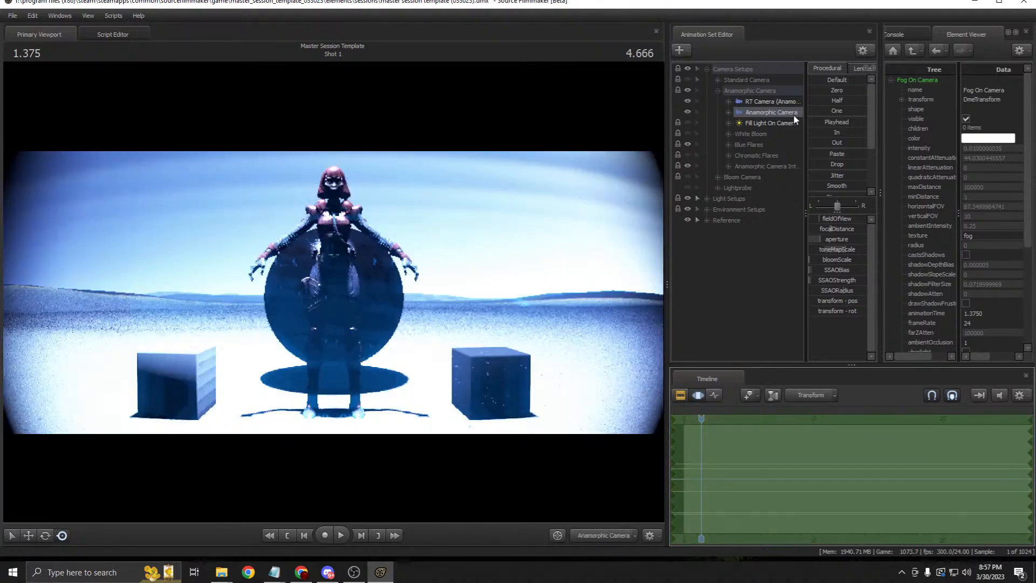
{"action": "left_click", "coordinate": [770, 101]}
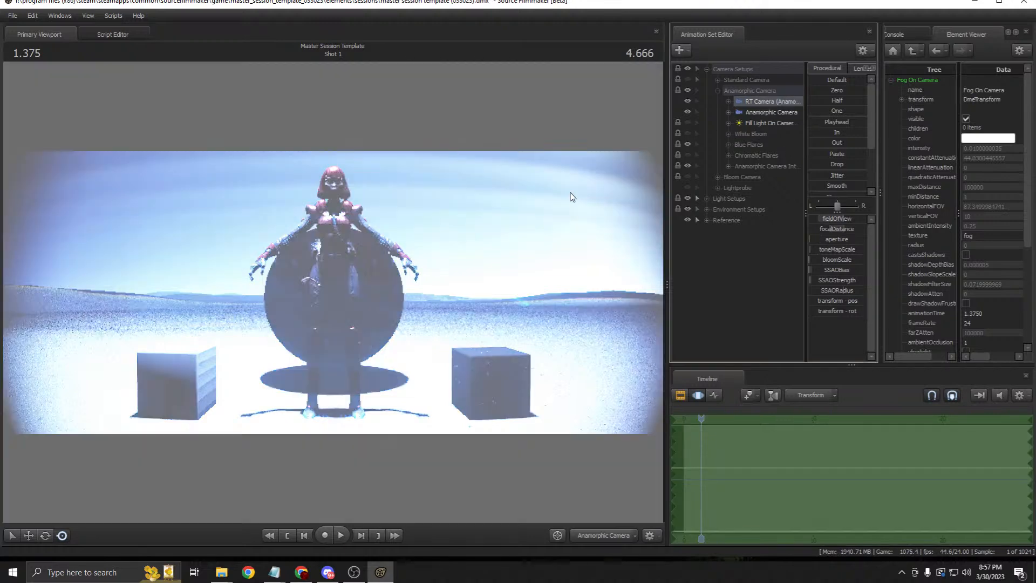
{"action": "left_click_drag", "start_coordinate": [768, 113], "coordinate": [492, 204]}
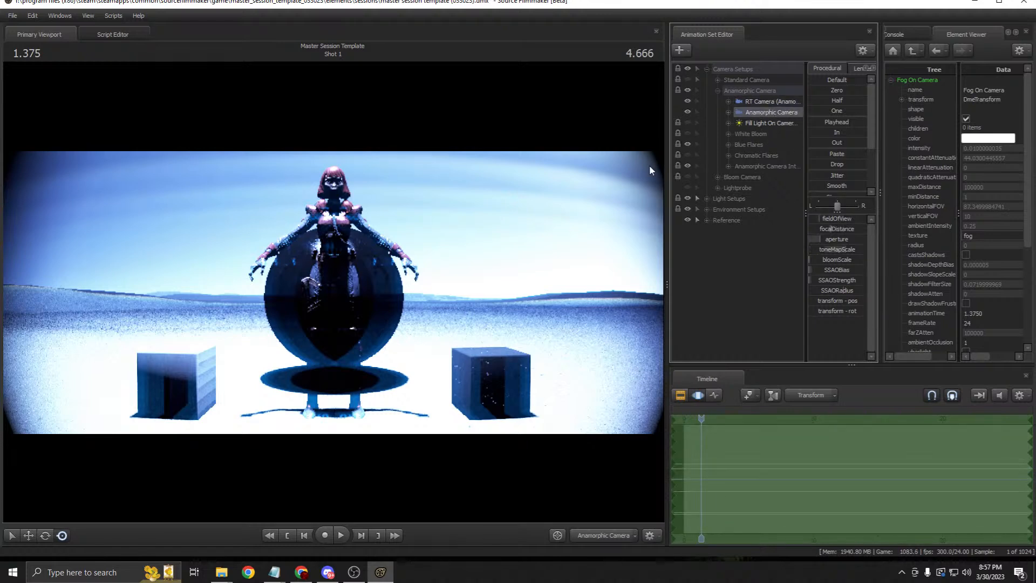
Step: Stretch the Scenebuilders Cube under Environment Setups > Tools into a tall pillar by raising z_height
{"action": "left_click", "coordinate": [707, 208]}
{"action": "left_click", "coordinate": [717, 220]}
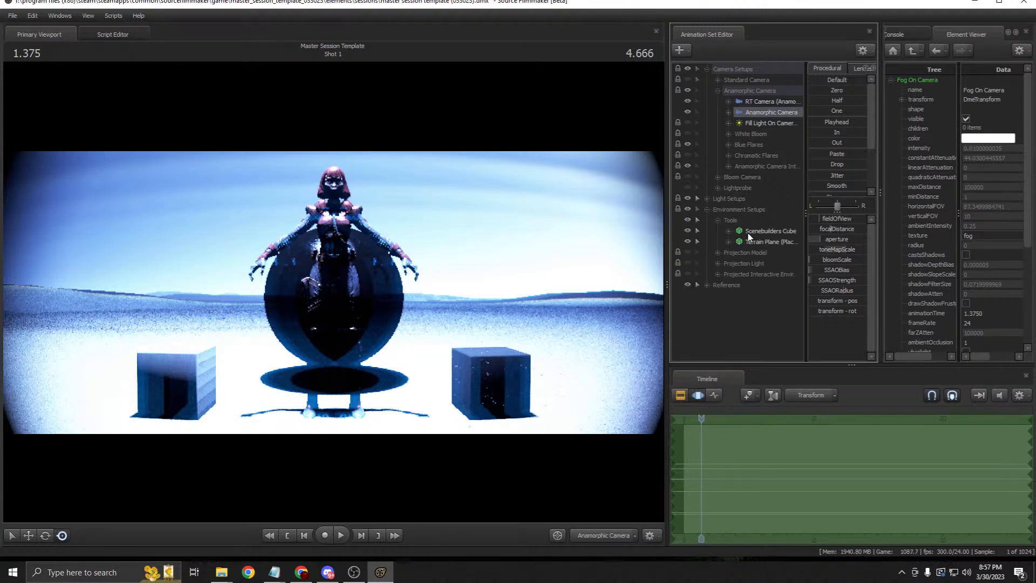
{"action": "left_click", "coordinate": [770, 230]}
{"action": "left_click_drag", "start_coordinate": [814, 249], "coordinate": [836, 249]}
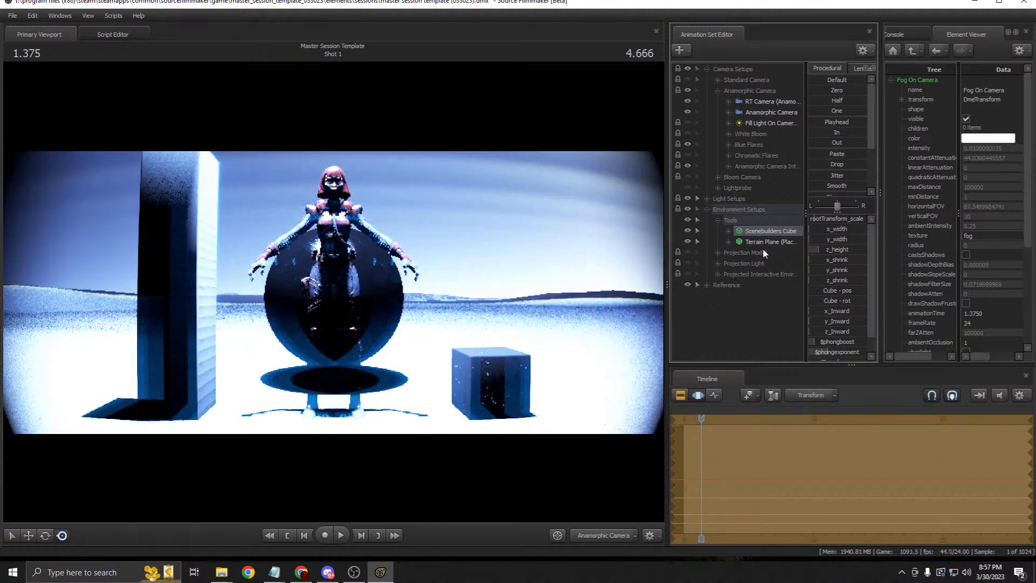
Step: Turn the RT camera to the right, then view the result through the Anamorphic Camera in the Clip Editor
{"action": "left_click", "coordinate": [771, 101]}
{"action": "left_click_drag", "start_coordinate": [431, 275], "coordinate": [457, 273]}
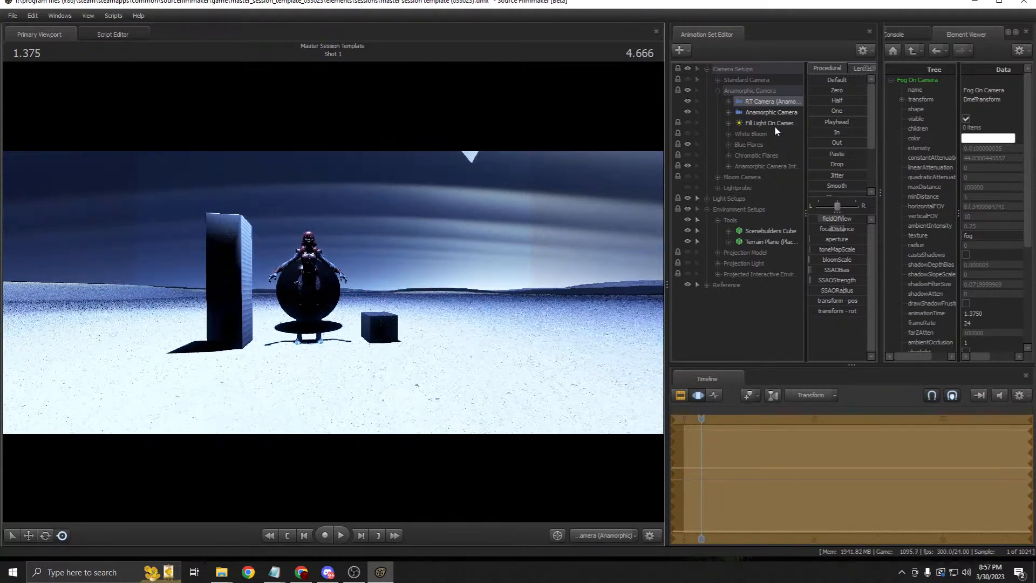
{"action": "left_click", "coordinate": [770, 112]}
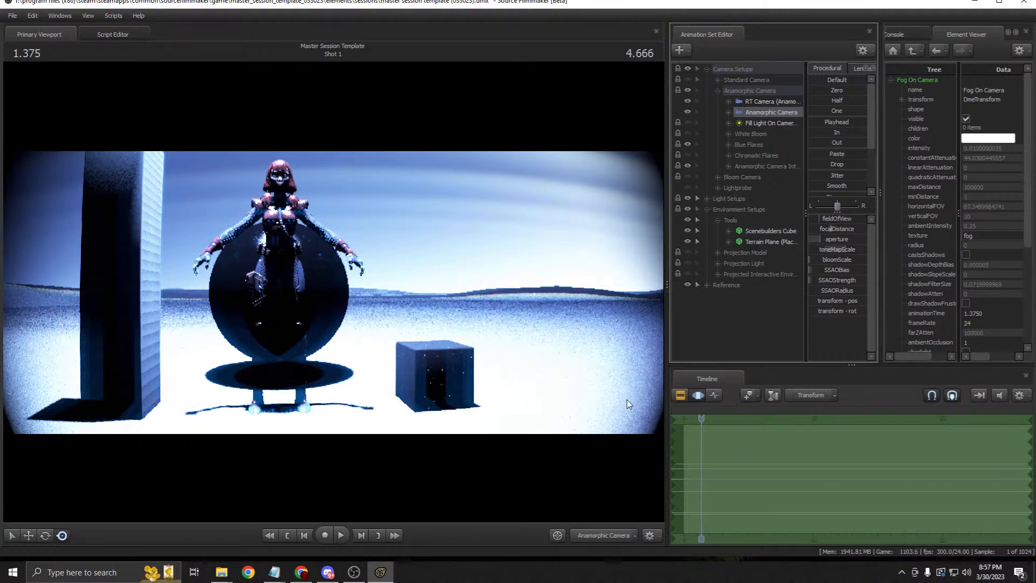
{"action": "key", "text": "F2"}
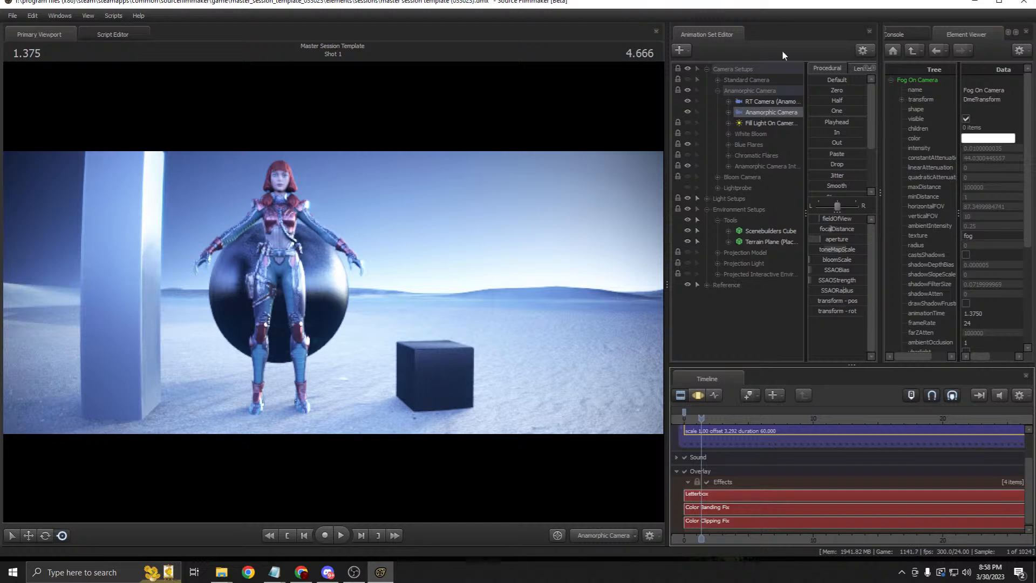
{"action": "left_click", "coordinate": [770, 101]}
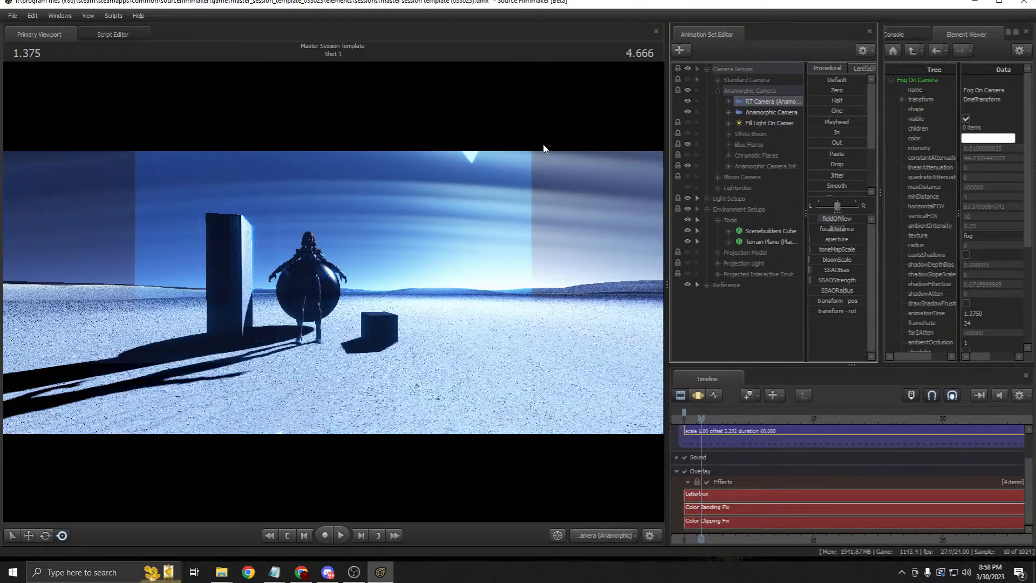
{"action": "key", "text": "F3"}
{"action": "key", "text": "F3"}
{"action": "key", "text": "F3"}
{"action": "key", "text": "F3"}
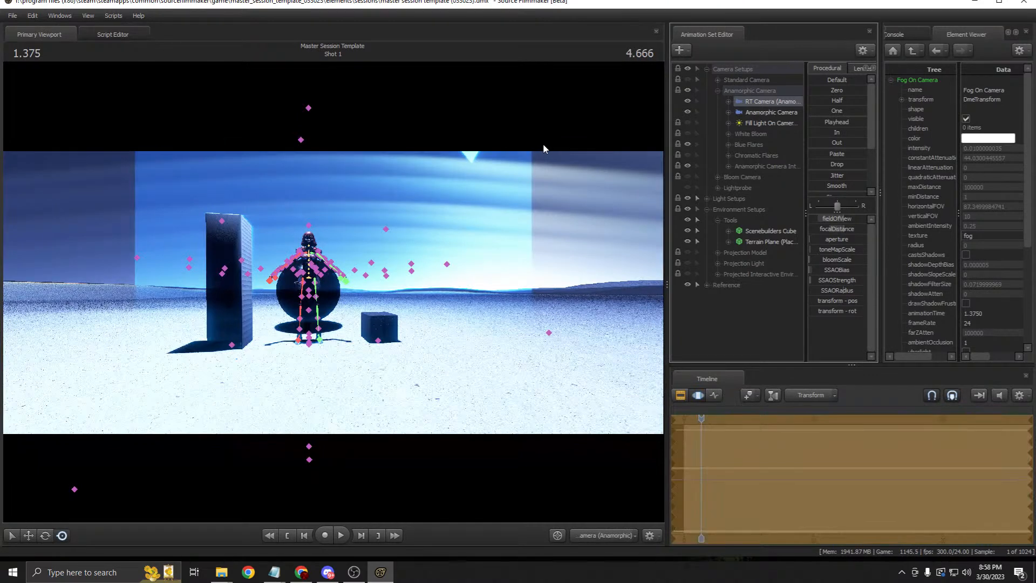
{"action": "key", "text": "F3"}
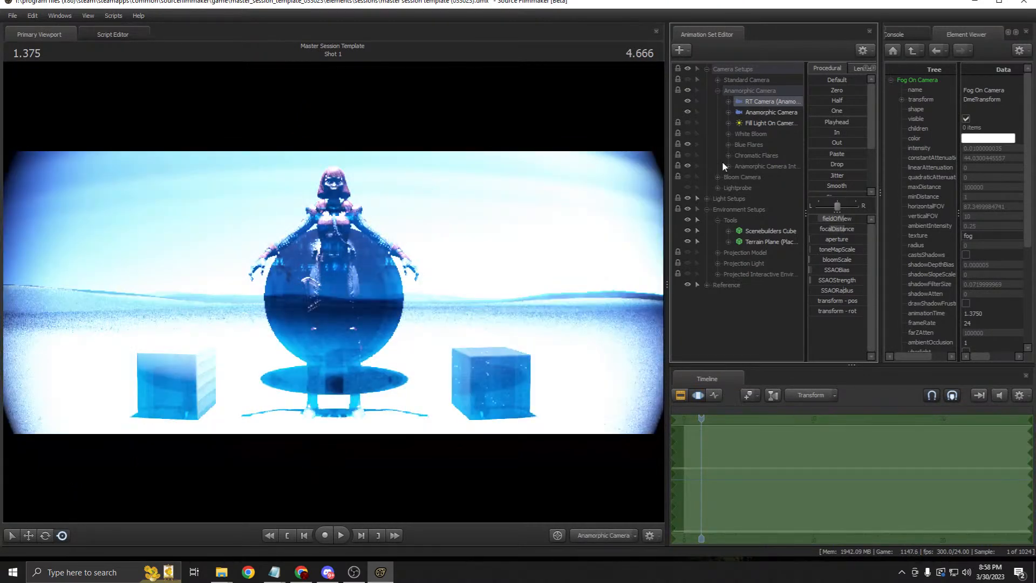
{"action": "left_click_drag", "start_coordinate": [763, 114], "coordinate": [507, 189]}
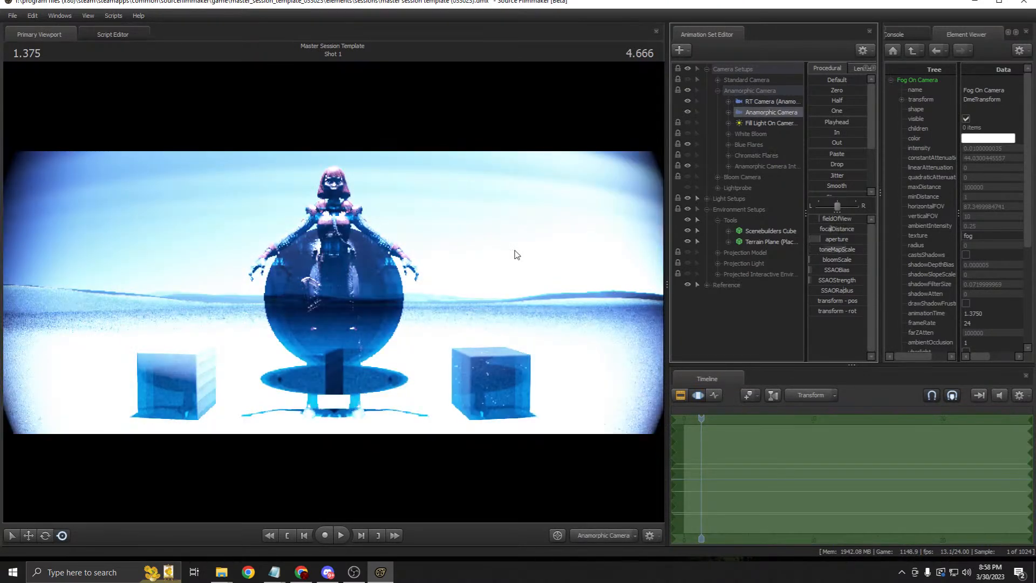
{"action": "left_click", "coordinate": [681, 399]}
{"action": "left_click", "coordinate": [761, 123]}
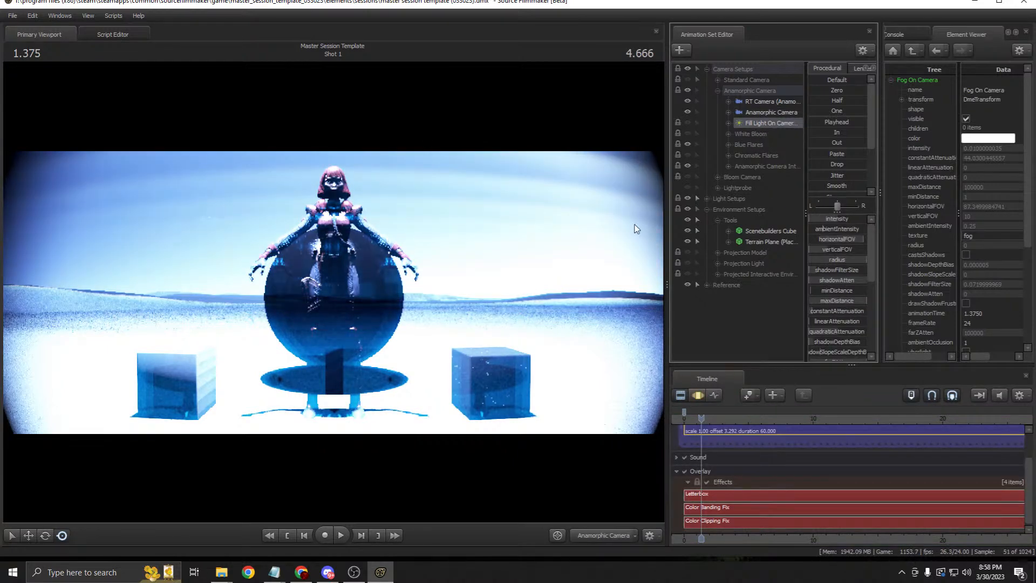
{"action": "left_click", "coordinate": [707, 482]}
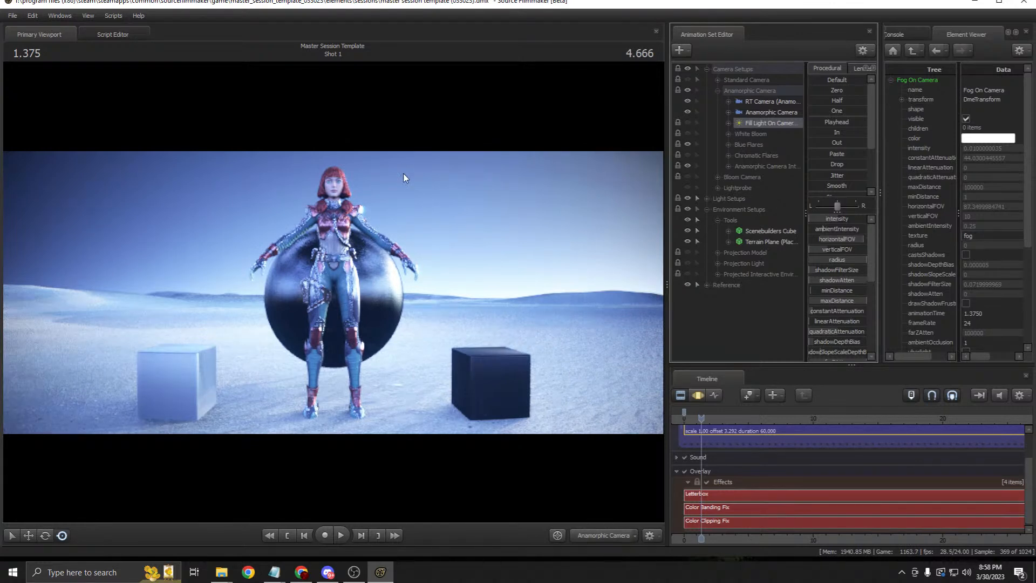
{"action": "left_click", "coordinate": [729, 165]}
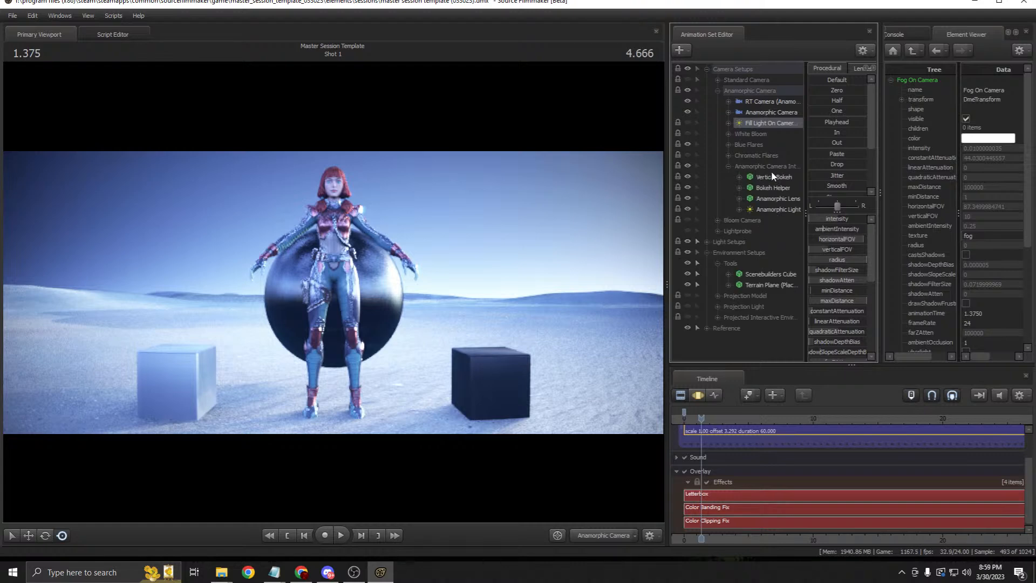
{"action": "left_click", "coordinate": [772, 187]}
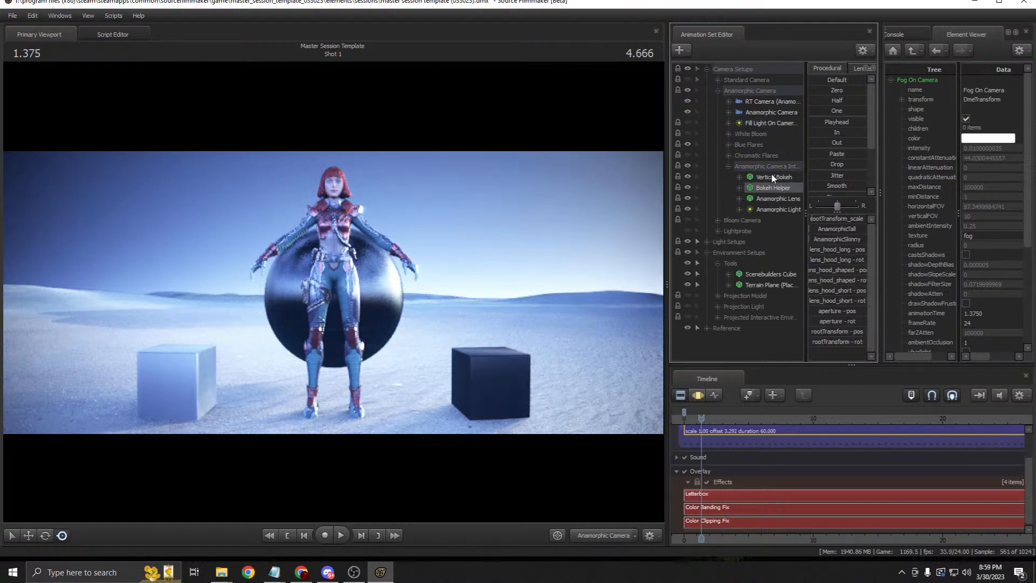
{"action": "left_click", "coordinate": [728, 166]}
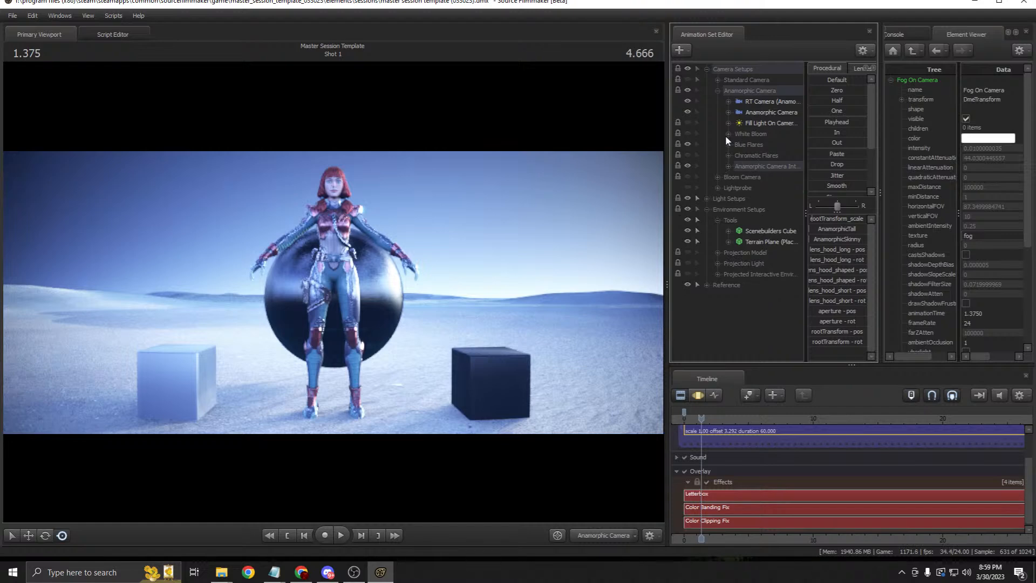
{"action": "left_click", "coordinate": [763, 102]}
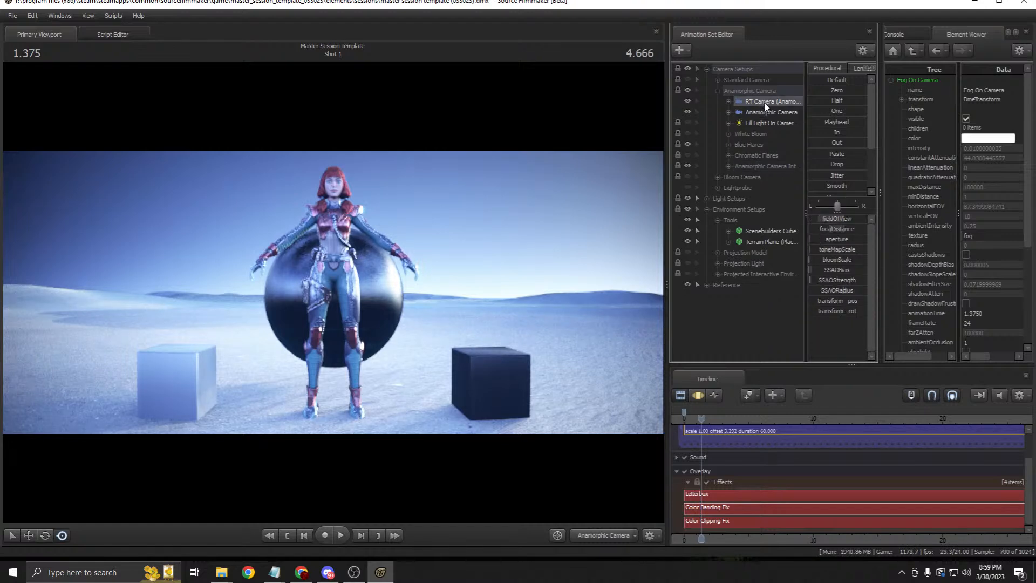
{"action": "left_click", "coordinate": [699, 398]}
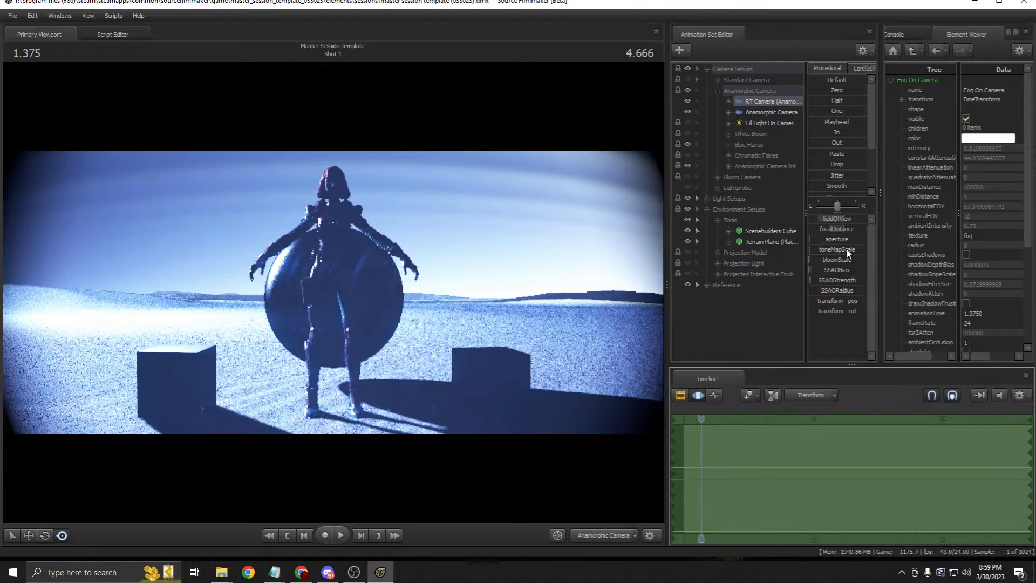
{"action": "left_click", "coordinate": [829, 241]}
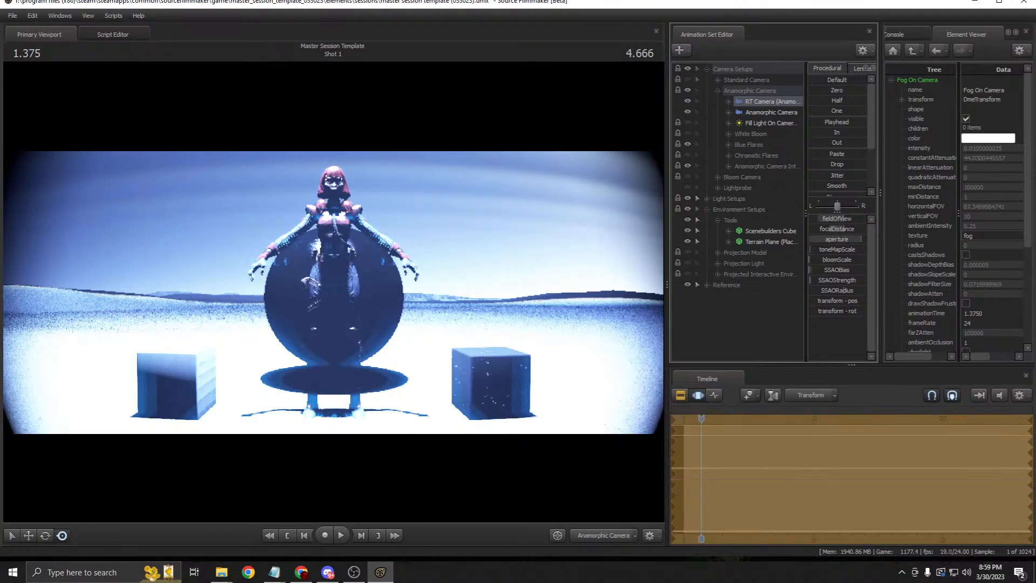
{"action": "left_click", "coordinate": [681, 395]}
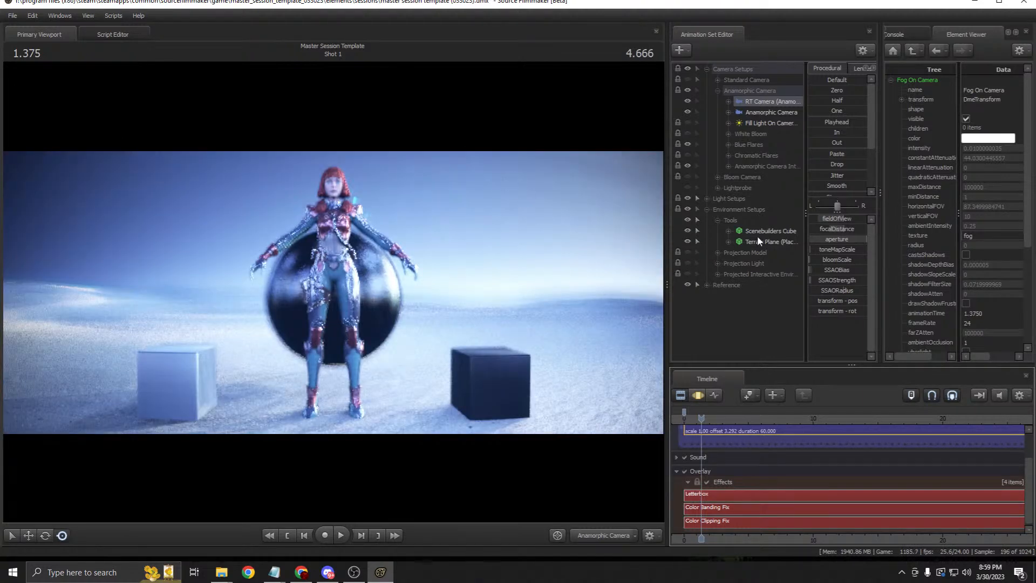
Step: Expand the Reference group and show the Flares & Bokeh Test setup
{"action": "left_click", "coordinate": [706, 284]}
{"action": "scroll", "coordinate": [759, 210], "scroll_direction": "down", "scroll_amount": 1}
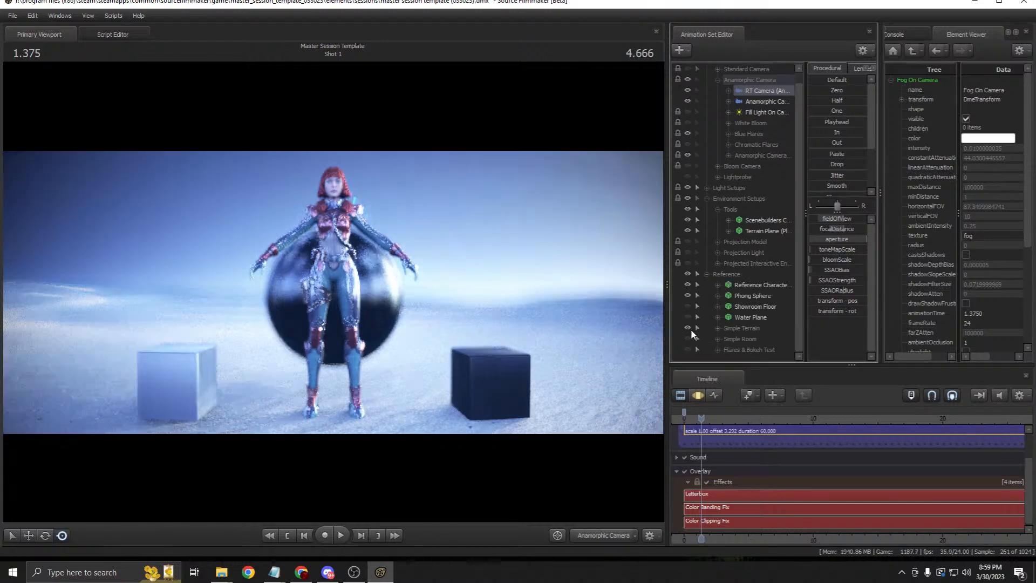
{"action": "left_click", "coordinate": [691, 348]}
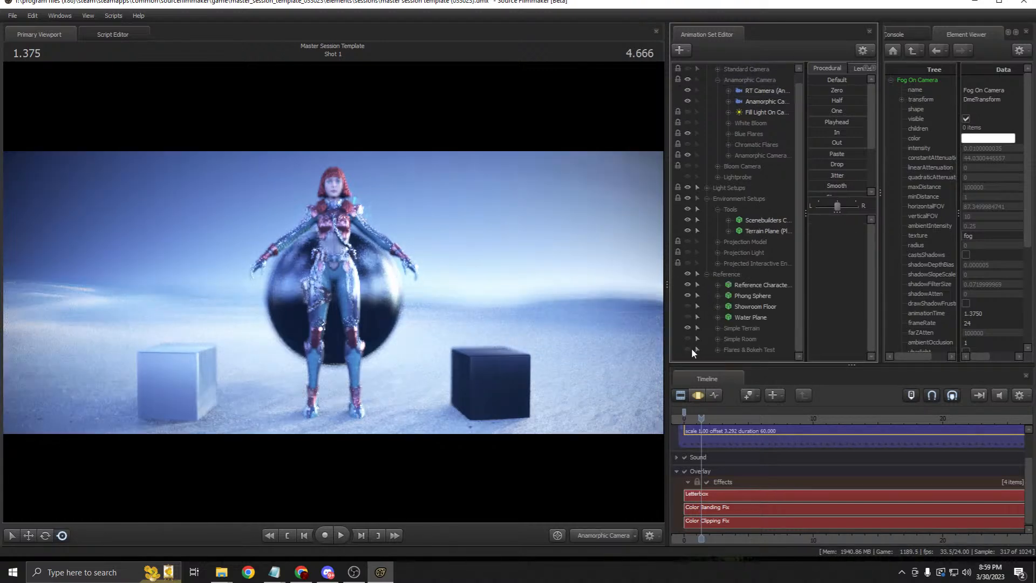
{"action": "left_click", "coordinate": [687, 349]}
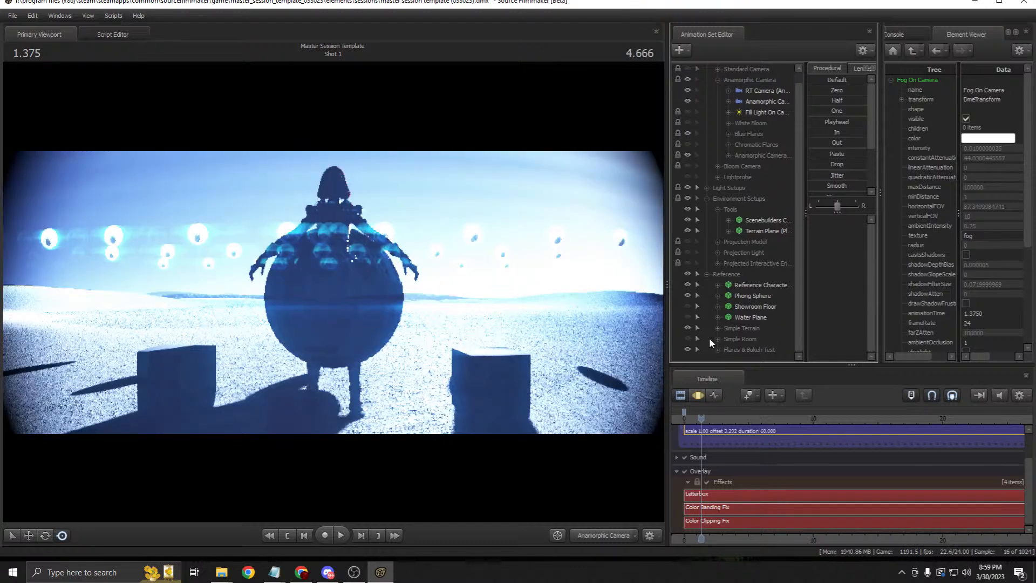
Step: View through the RT Camera and adjust its focalDistance in the motion editor
{"action": "left_click_drag", "start_coordinate": [762, 96], "coordinate": [579, 170]}
{"action": "left_click", "coordinate": [698, 394]}
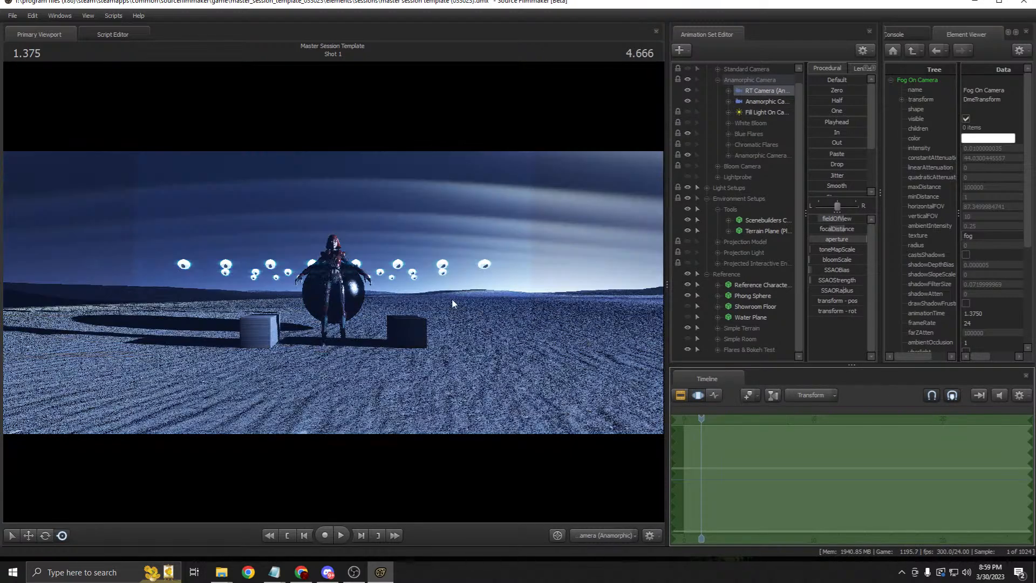
{"action": "left_click", "coordinate": [836, 229]}
{"action": "left_click_drag", "start_coordinate": [836, 228], "coordinate": [834, 250]}
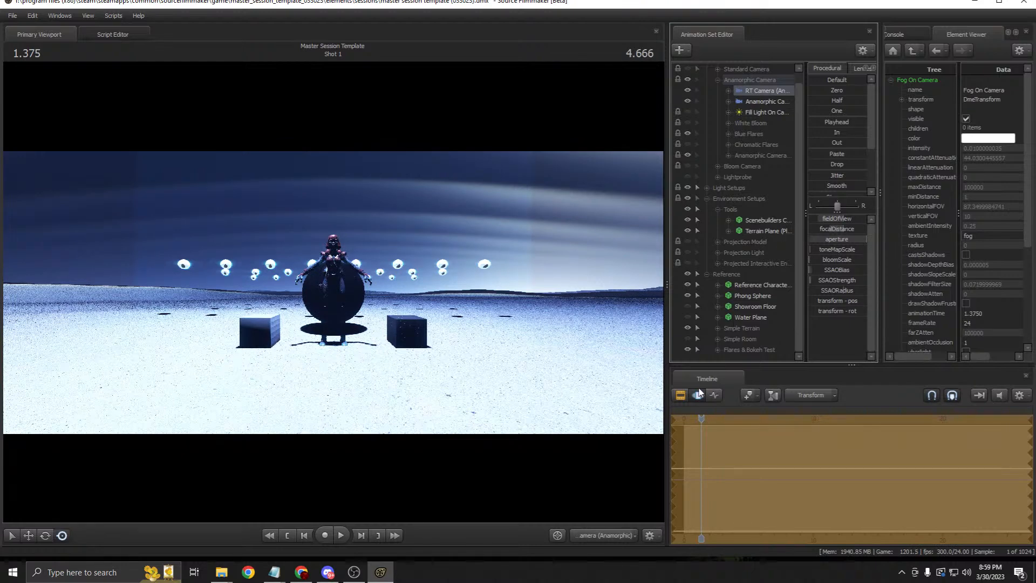
Step: View the scene through the Anamorphic Camera with the Blue Flares layer hidden
{"action": "left_click", "coordinate": [763, 101]}
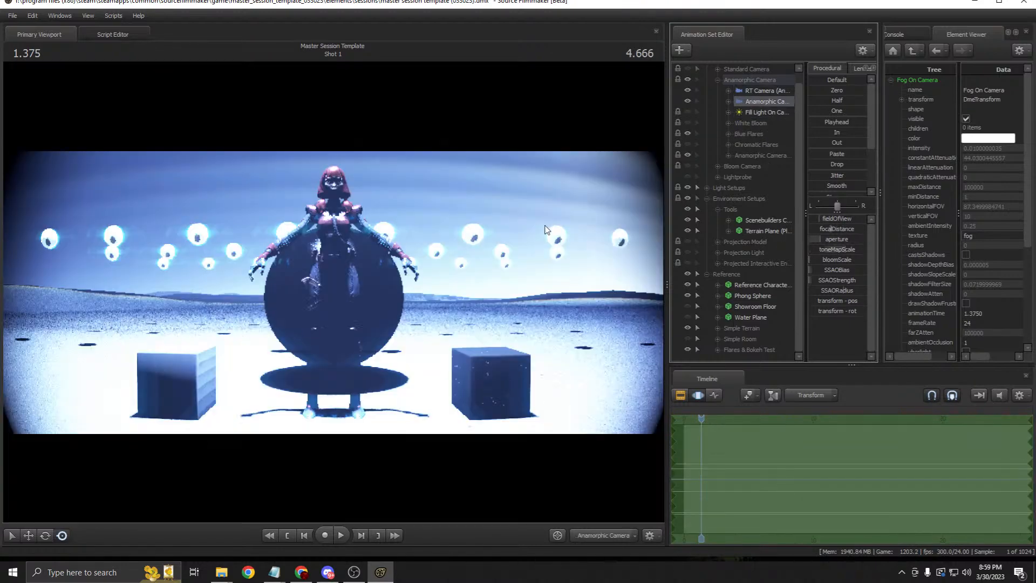
{"action": "left_click", "coordinate": [680, 395]}
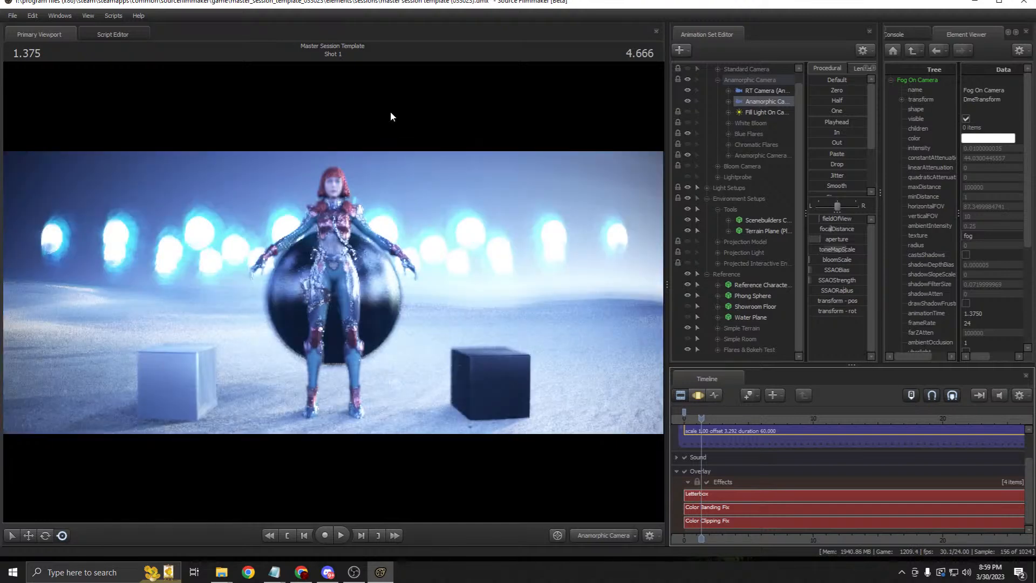
{"action": "left_click", "coordinate": [687, 133]}
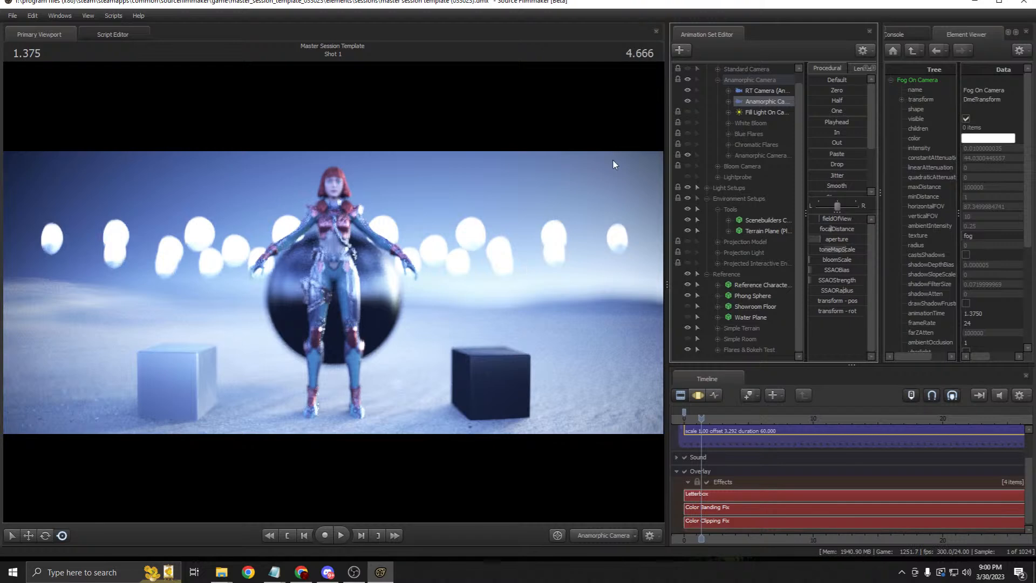
Step: Hide the Vertical Bokeh and Bokeh Helper layers and compare the RT and Anamorphic camera views
{"action": "left_click", "coordinate": [728, 156]}
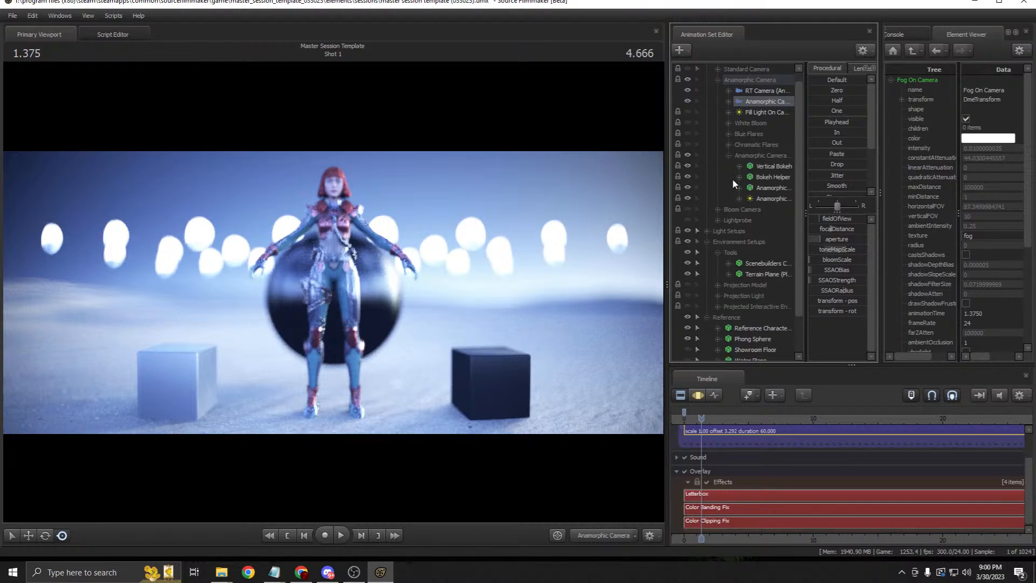
{"action": "left_click", "coordinate": [688, 166]}
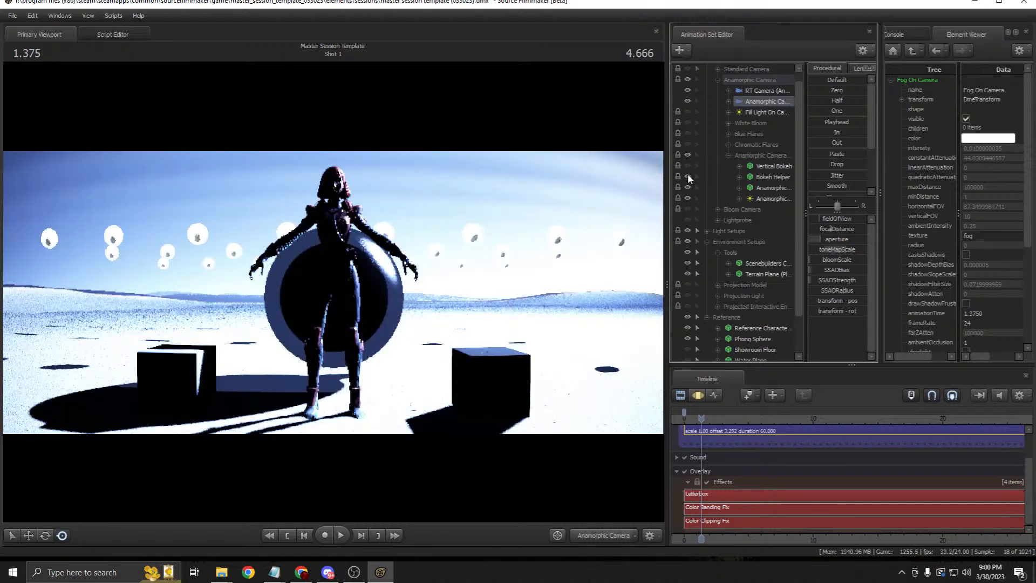
{"action": "left_click", "coordinate": [688, 174]}
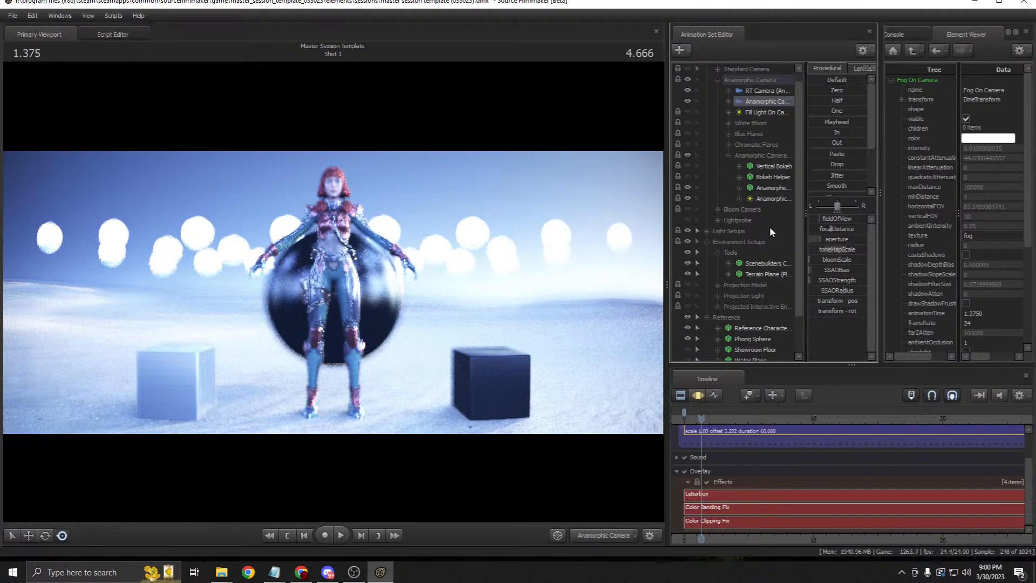
{"action": "left_click_drag", "start_coordinate": [763, 90], "coordinate": [491, 164]}
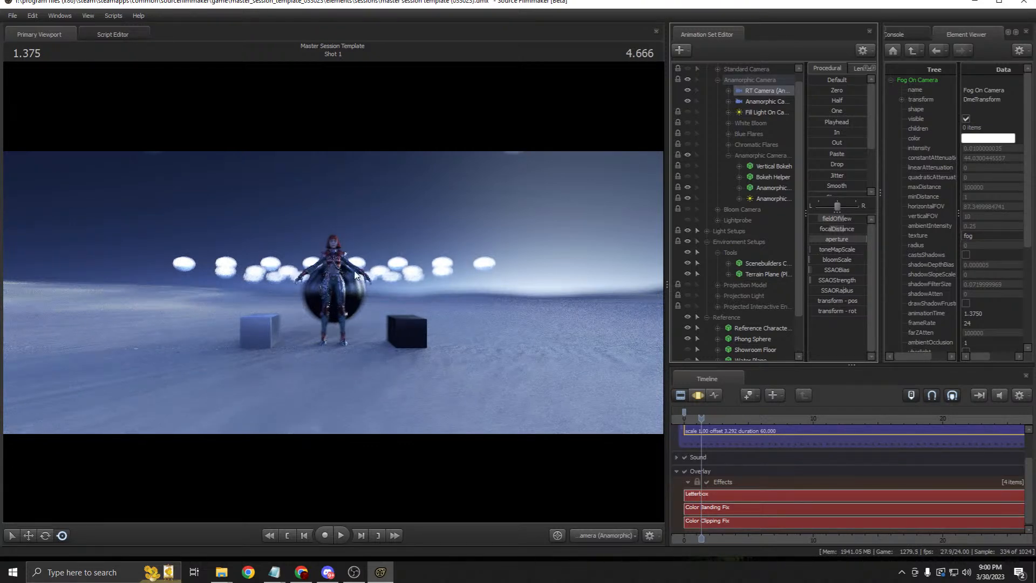
{"action": "left_click_drag", "start_coordinate": [763, 103], "coordinate": [513, 165]}
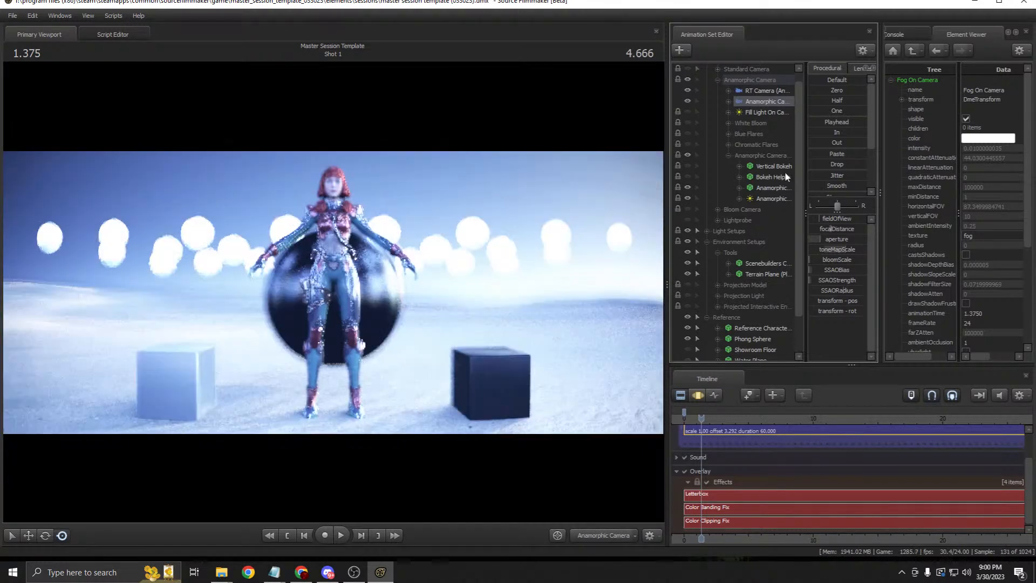
Step: Inspect the Bokeh Helper, show both bokeh layers again, and view through the RT Camera (Anamorphic)
{"action": "left_click", "coordinate": [776, 178]}
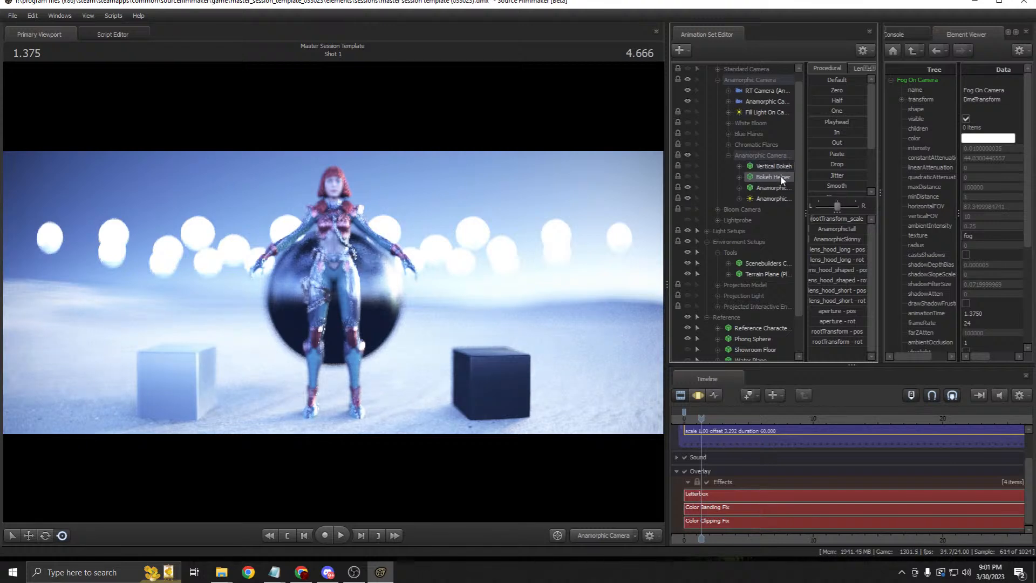
{"action": "left_click", "coordinate": [688, 166]}
{"action": "left_click", "coordinate": [688, 177]}
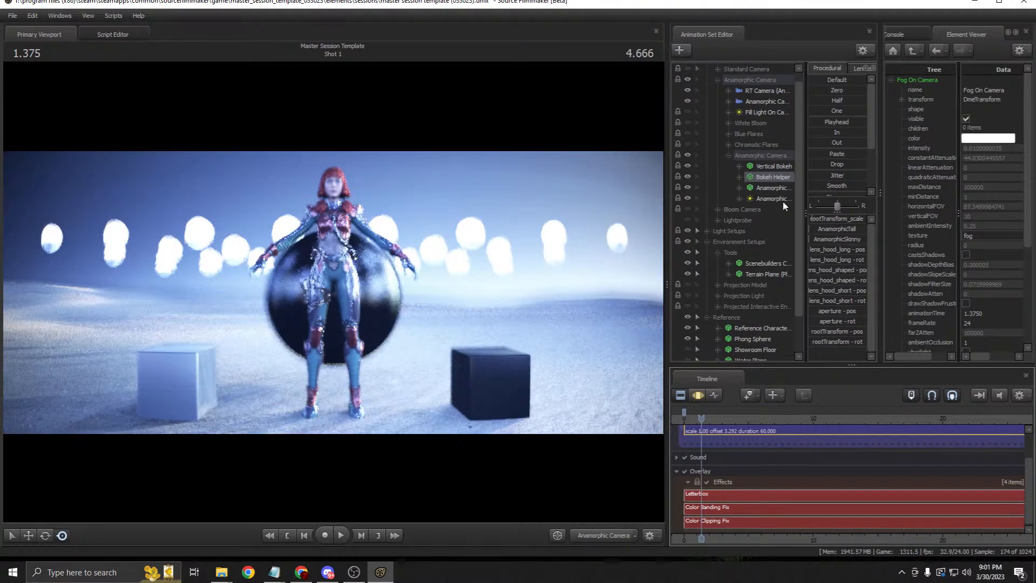
{"action": "left_click", "coordinate": [728, 156]}
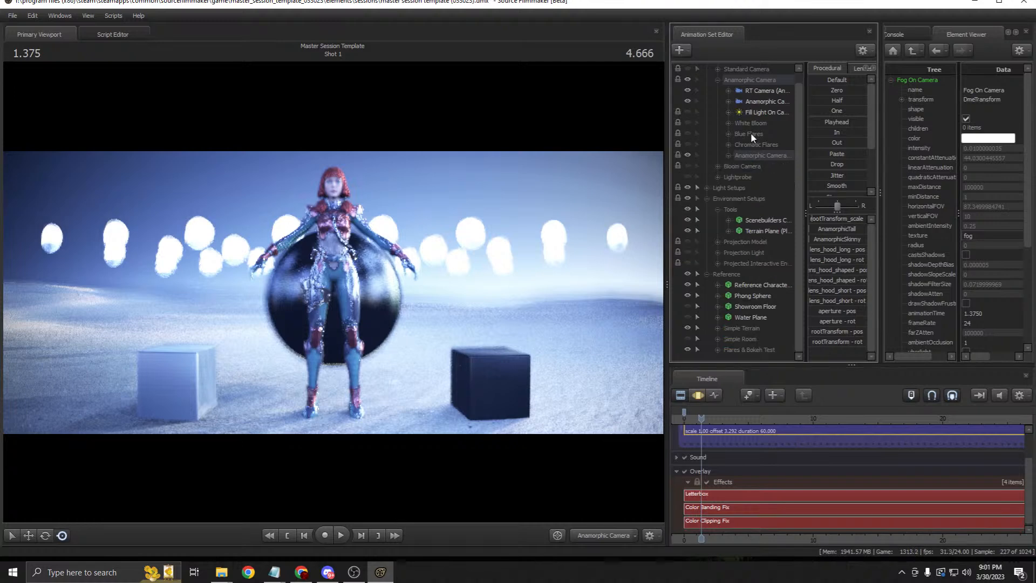
{"action": "left_click_drag", "start_coordinate": [761, 100], "coordinate": [505, 176]}
{"action": "left_click", "coordinate": [753, 94]}
{"action": "left_click_drag", "start_coordinate": [749, 97], "coordinate": [560, 203]}
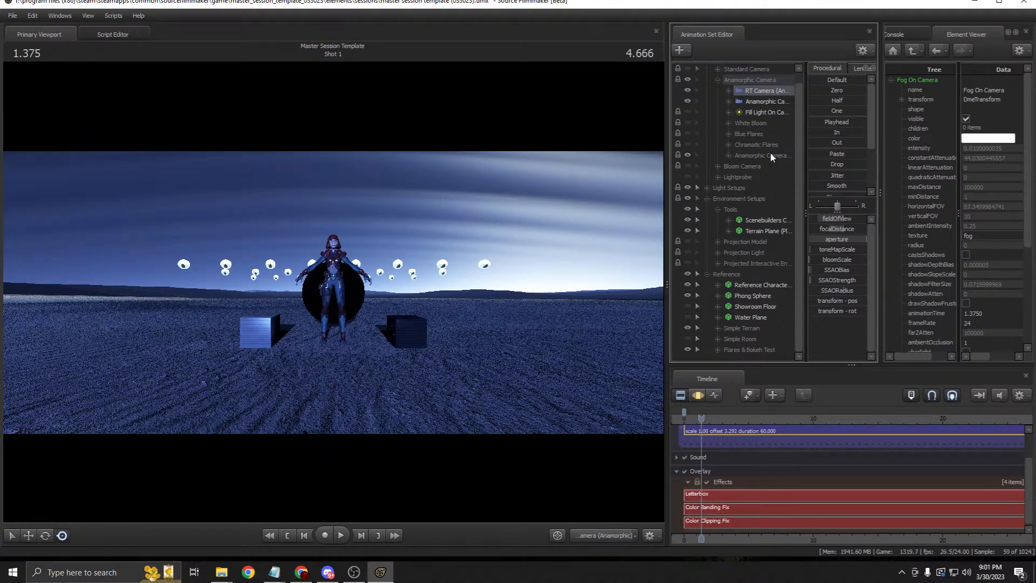
Step: Inspect the Fill Light On Camera and resize the editor panels beside the viewport
{"action": "right_click", "coordinate": [760, 91]}
{"action": "left_click", "coordinate": [748, 93]}
{"action": "left_click", "coordinate": [754, 108]}
{"action": "left_click_drag", "start_coordinate": [667, 143], "coordinate": [608, 144]}
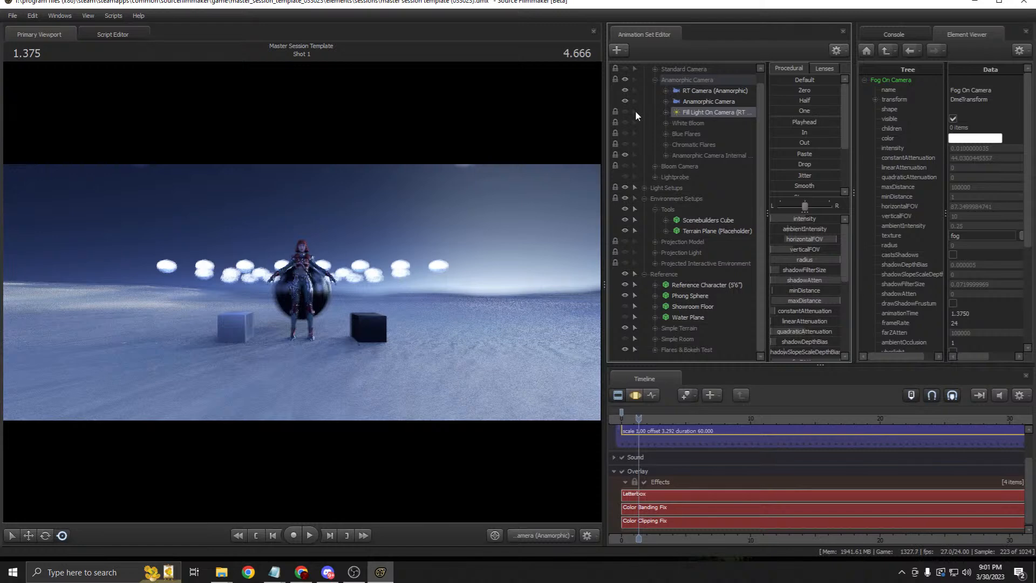
{"action": "left_click_drag", "start_coordinate": [602, 147], "coordinate": [624, 119]}
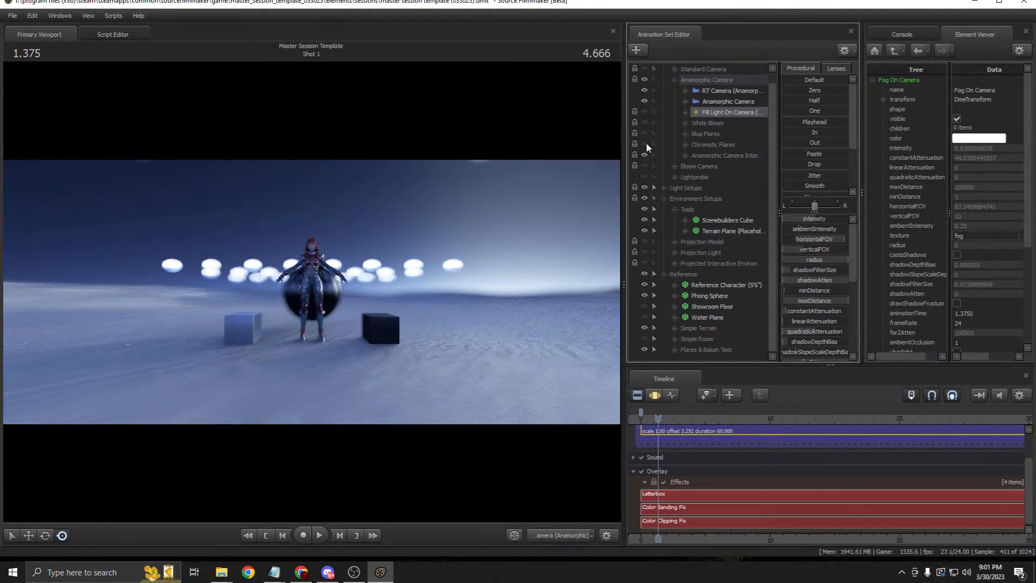
{"action": "left_click", "coordinate": [719, 104]}
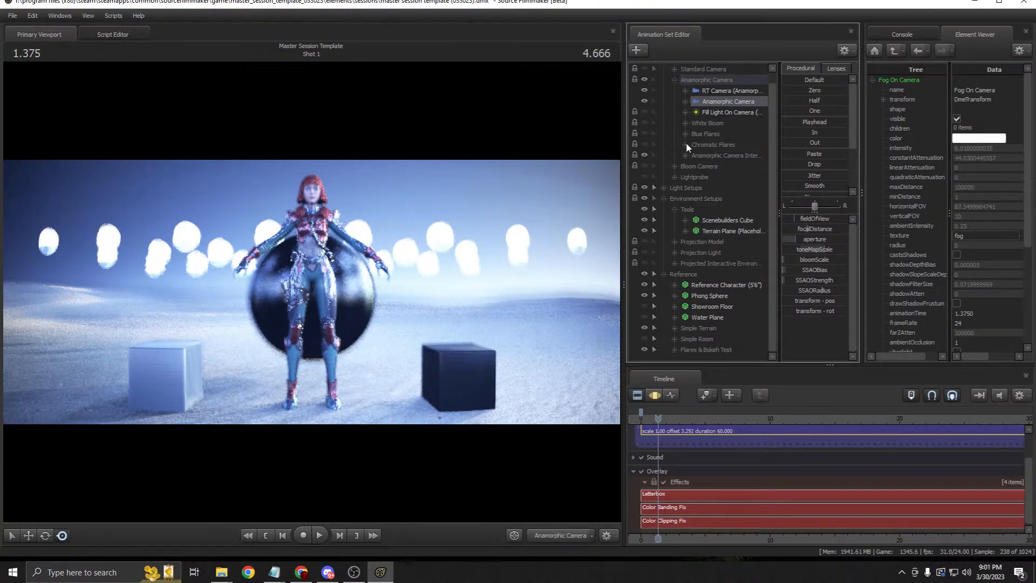
Step: Reset the RT Camera (Anamorphic) aperture to its default value
{"action": "left_click", "coordinate": [731, 91]}
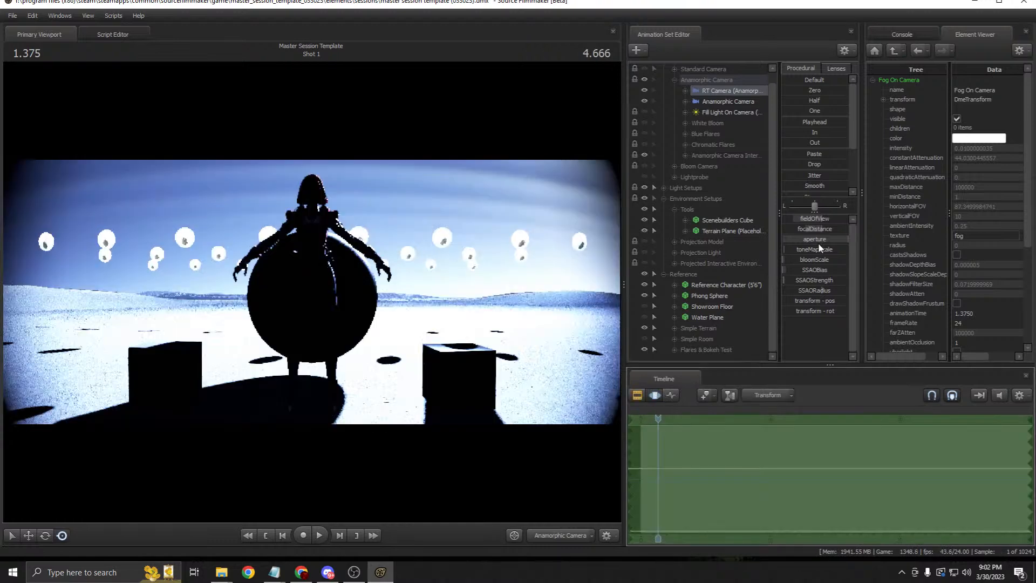
{"action": "right_click", "coordinate": [819, 239]}
{"action": "left_click", "coordinate": [823, 243]}
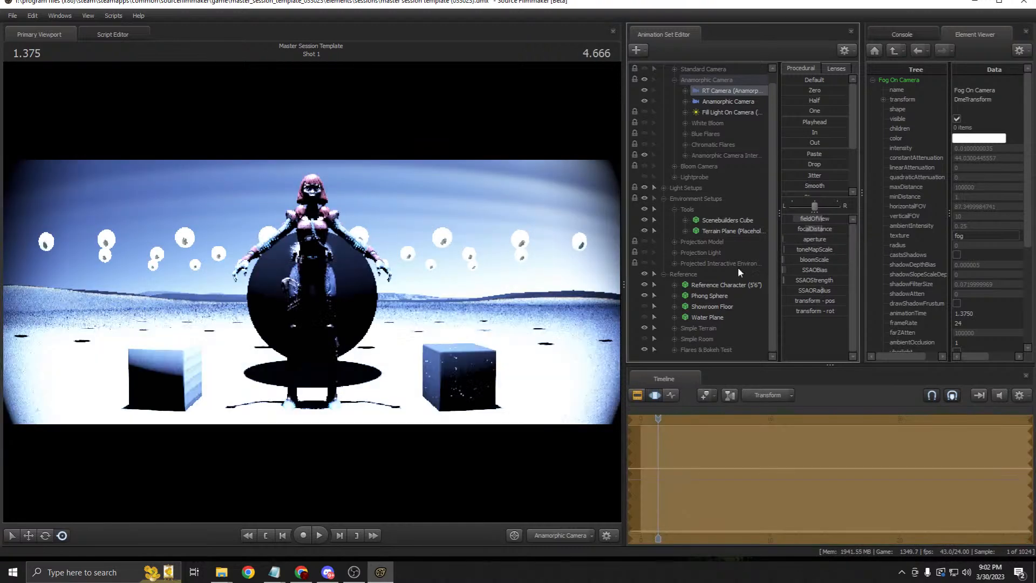
{"action": "key", "text": "F2"}
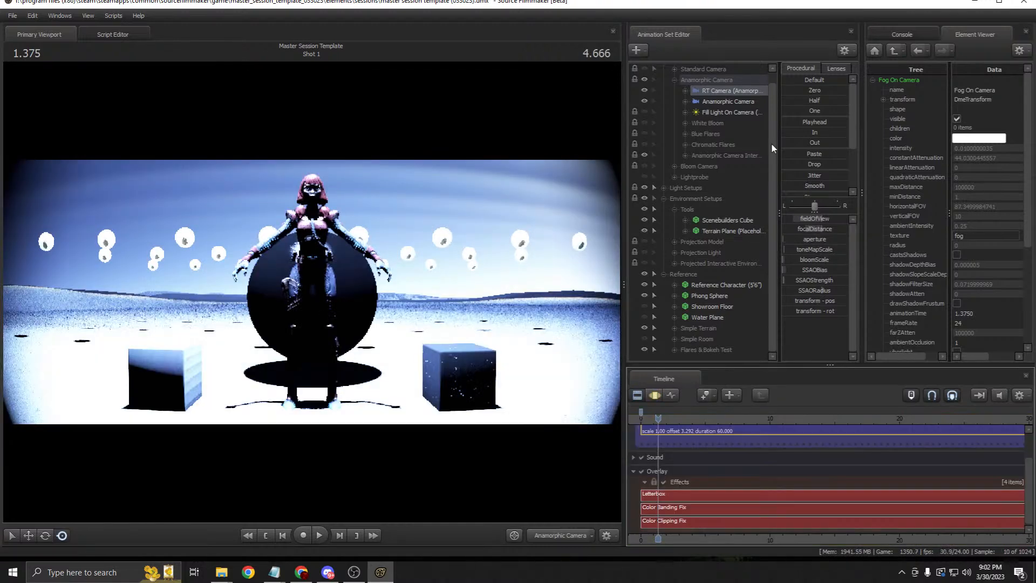
Step: Reset the Anamorphic Camera's toneMapScale to its default value
{"action": "left_click", "coordinate": [726, 102]}
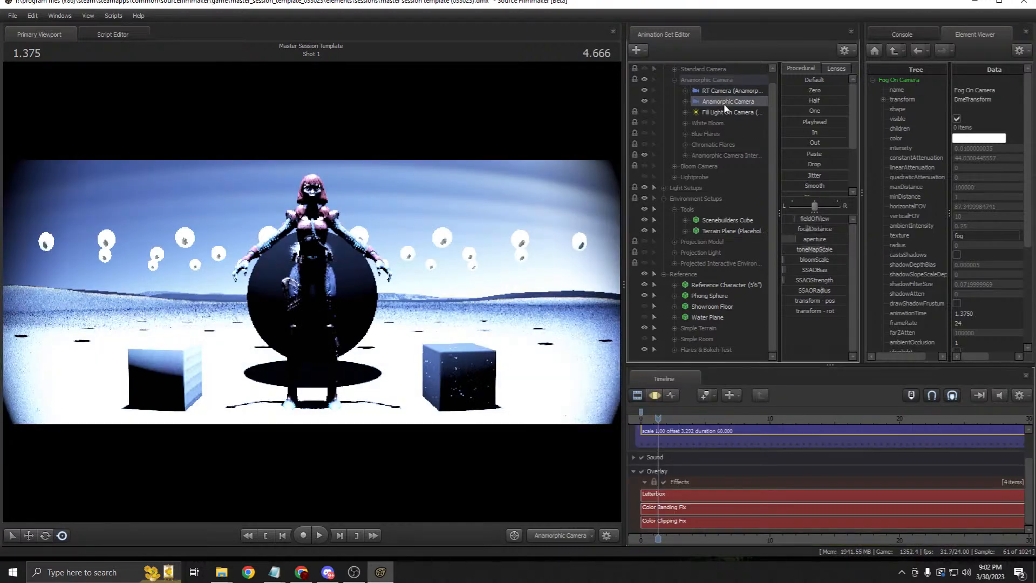
{"action": "left_click", "coordinate": [662, 394]}
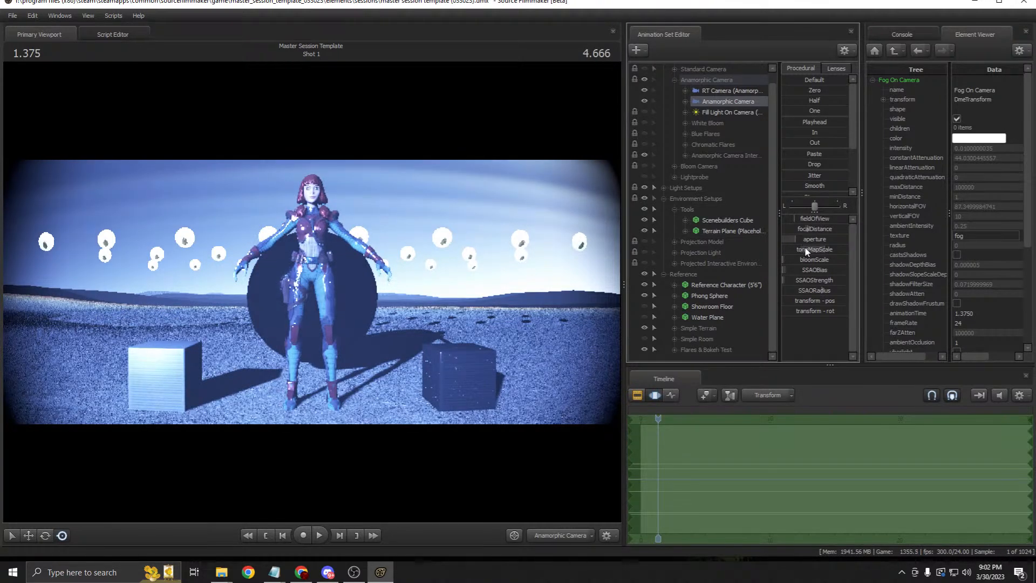
{"action": "right_click", "coordinate": [804, 248]}
{"action": "left_click", "coordinate": [807, 254]}
{"action": "left_click", "coordinate": [638, 395]}
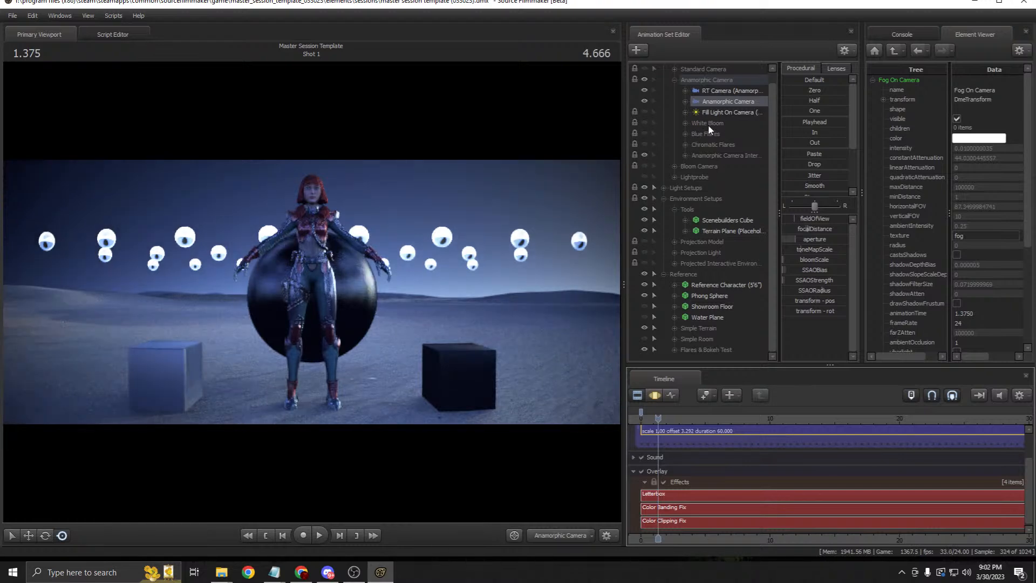
Step: Preview the White Bloom effect, switch it back off, and widen the viewport
{"action": "left_click", "coordinate": [708, 124]}
{"action": "left_click", "coordinate": [644, 122]}
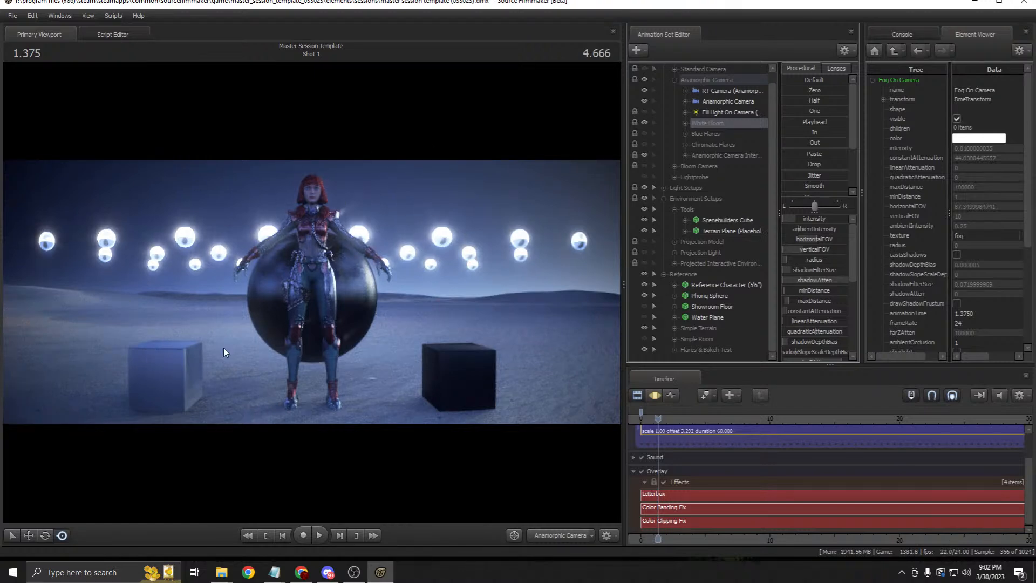
{"action": "left_click", "coordinate": [644, 124]}
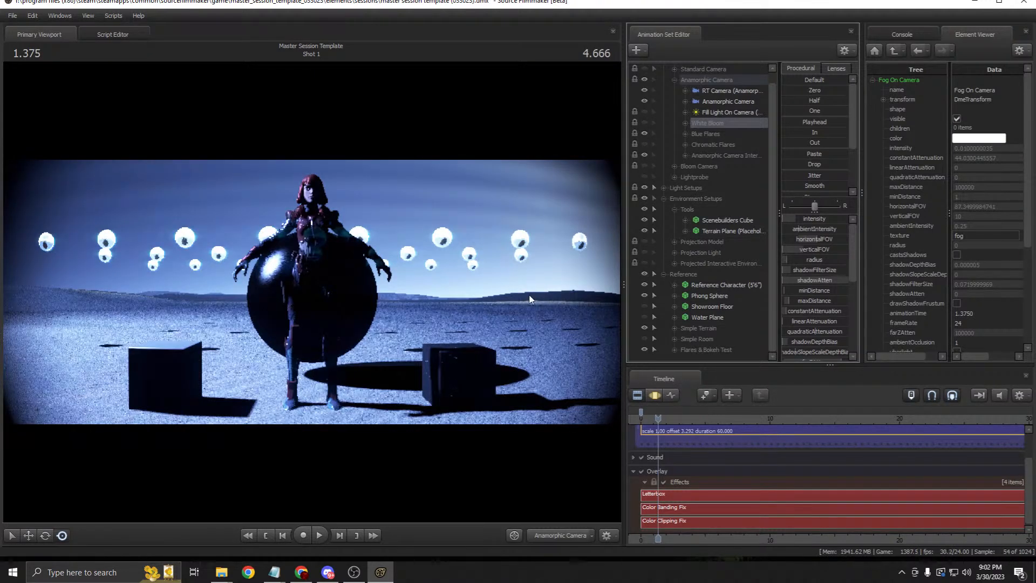
{"action": "left_click_drag", "start_coordinate": [776, 215], "coordinate": [684, 222]}
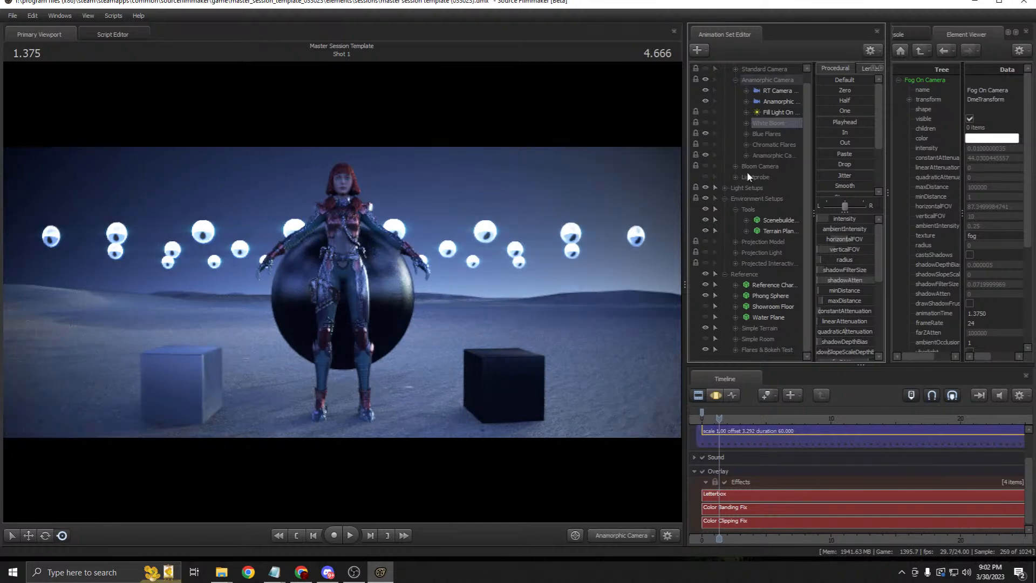
{"action": "left_click", "coordinate": [773, 134]}
Step: Try the Blue Flares and Chromatic Flares layers on and off
{"action": "left_click", "coordinate": [706, 132]}
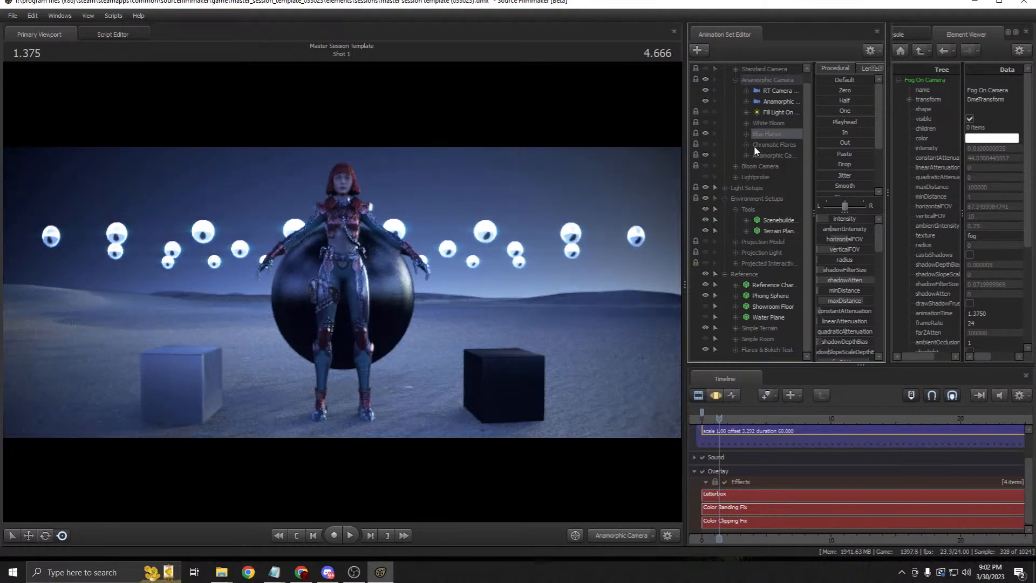
{"action": "left_click", "coordinate": [750, 146]}
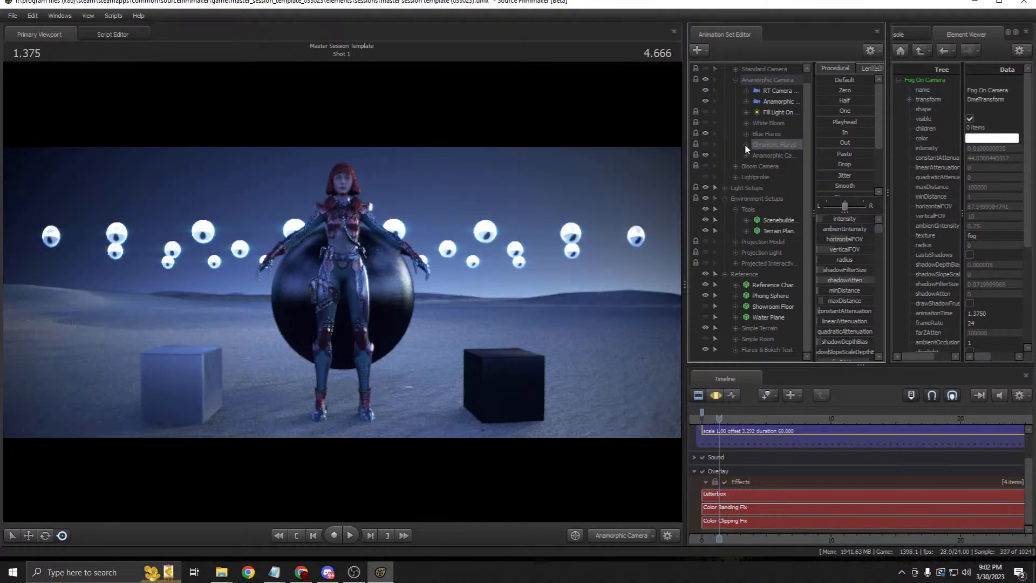
{"action": "left_click", "coordinate": [705, 133]}
{"action": "left_click", "coordinate": [705, 144]}
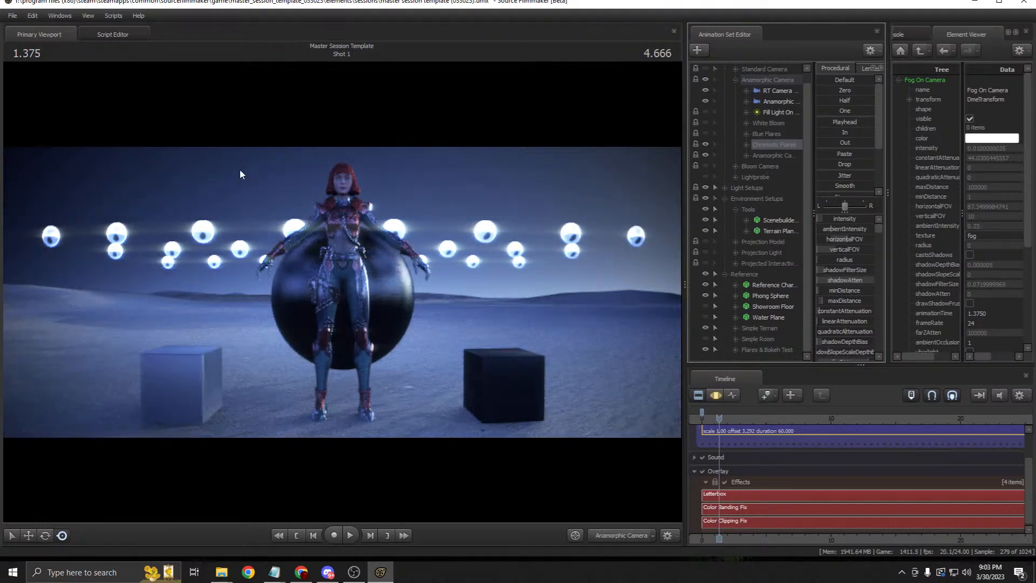
Step: Turn on the White Bloom and Blue Flares lights and select the Anamorphic camera
{"action": "left_click", "coordinate": [772, 122]}
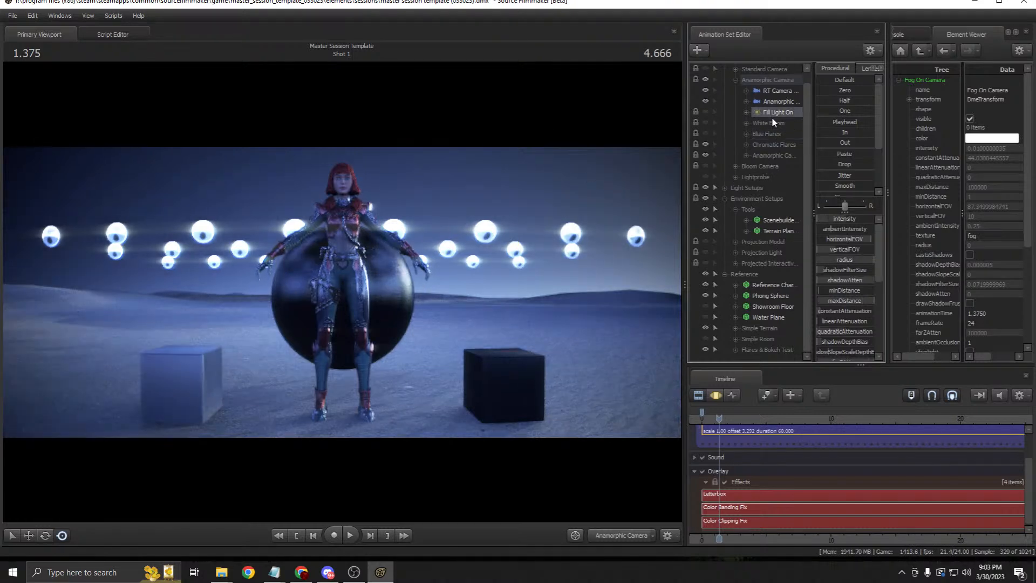
{"action": "left_click", "coordinate": [772, 145]}
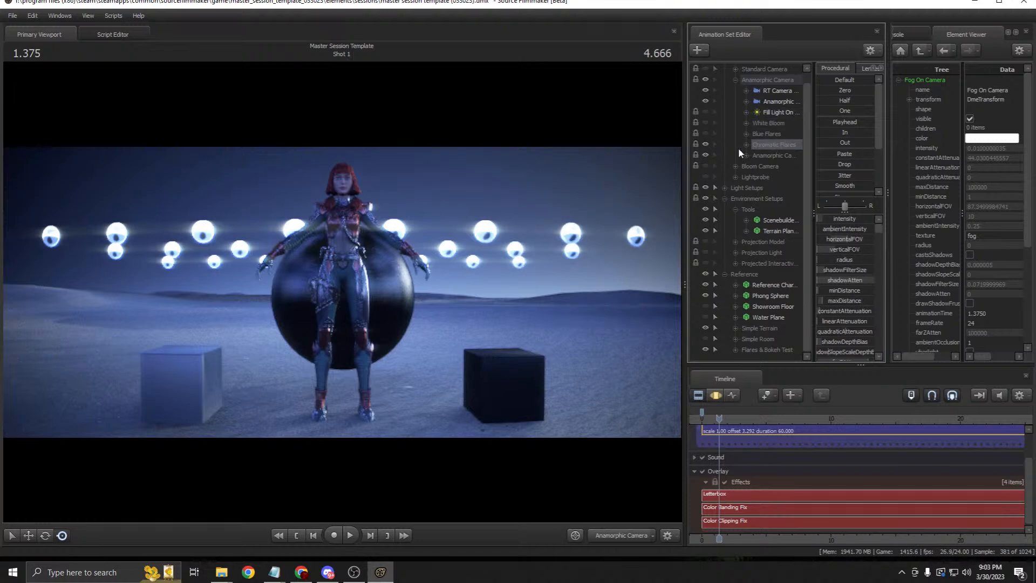
{"action": "left_click", "coordinate": [705, 133]}
{"action": "left_click", "coordinate": [706, 123]}
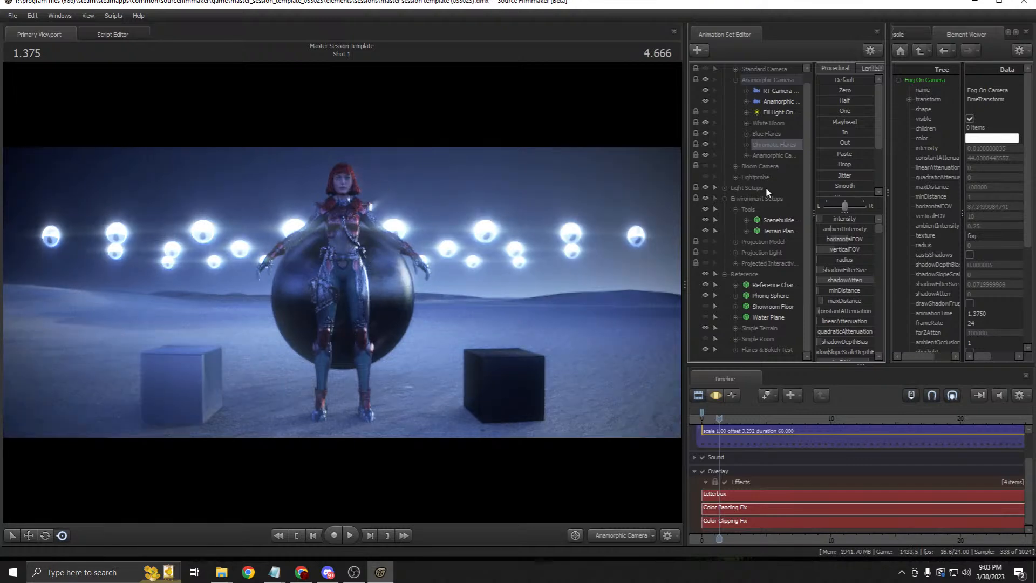
{"action": "left_click", "coordinate": [778, 103]}
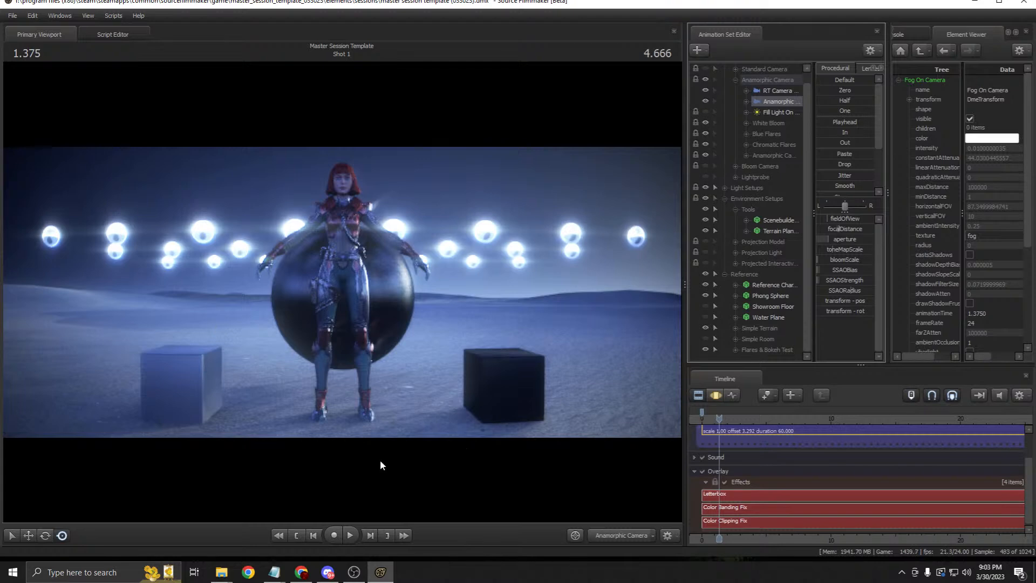
Step: Hide the White Bloom and Blue Flares lights to compare the anamorphic shot
{"action": "left_click", "coordinate": [768, 123]}
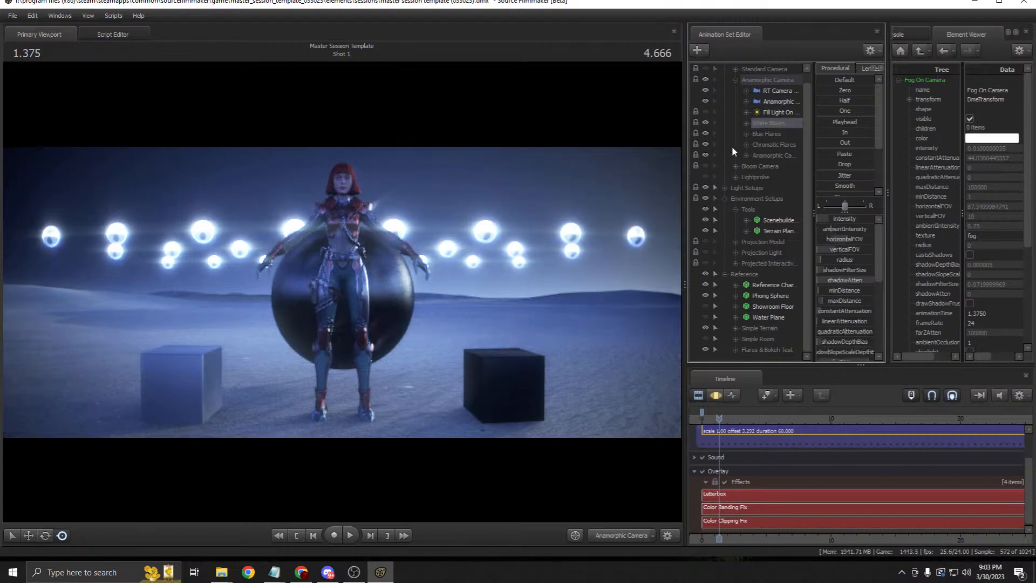
{"action": "left_click", "coordinate": [706, 123]}
{"action": "left_click", "coordinate": [705, 133]}
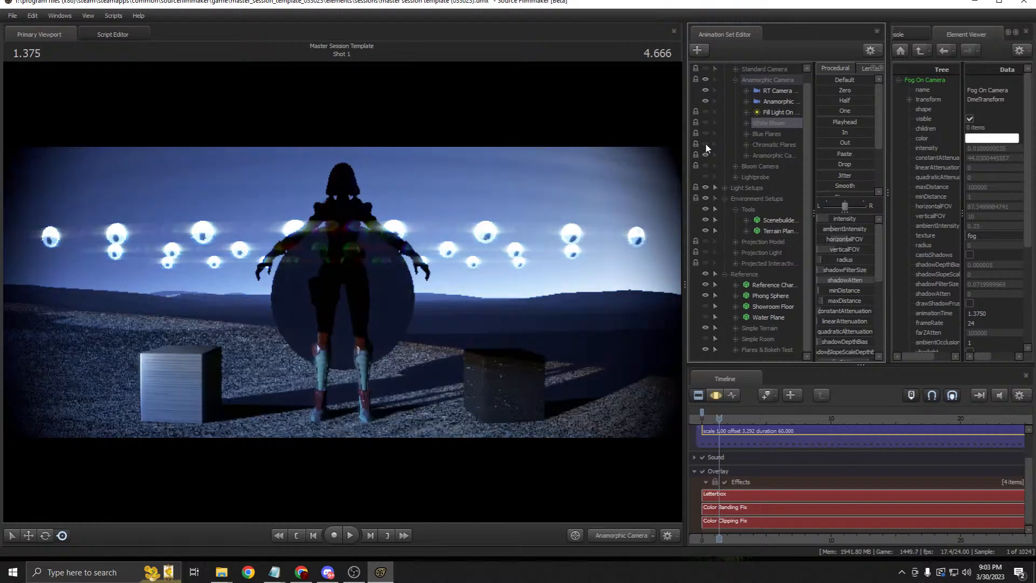
{"action": "left_click", "coordinate": [774, 102]}
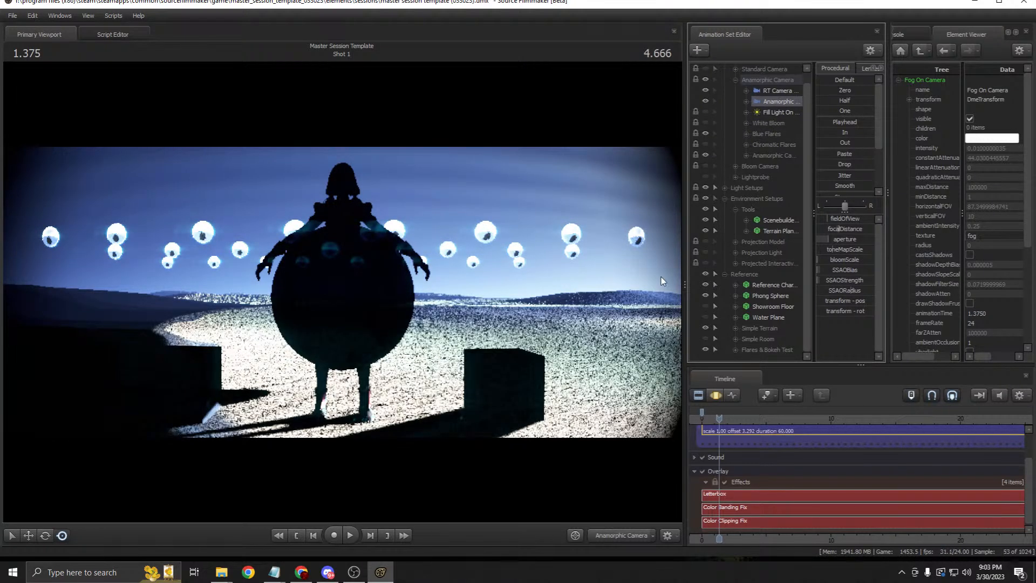
{"action": "left_click", "coordinate": [717, 396]}
{"action": "left_click", "coordinate": [700, 395]}
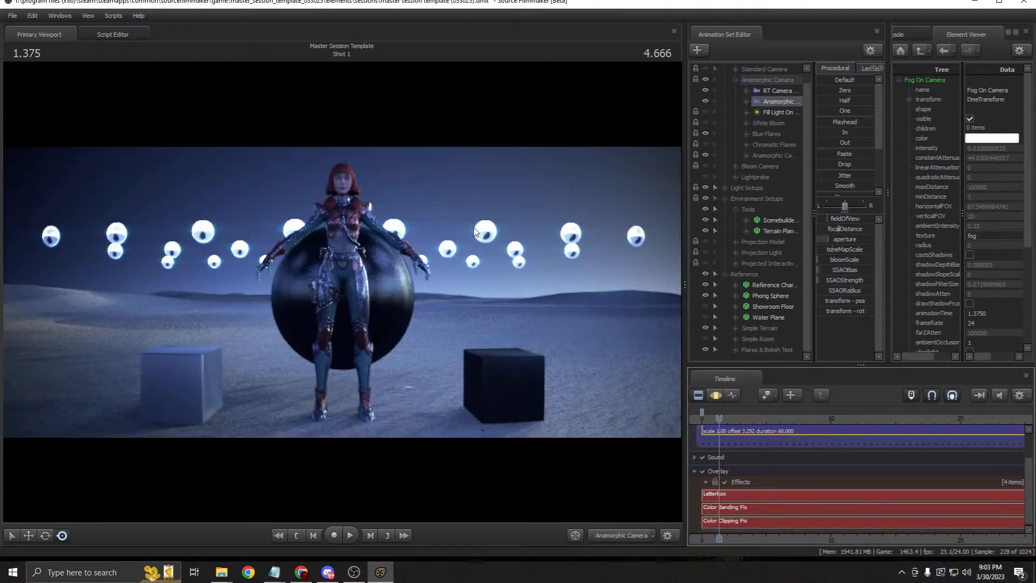
Step: Try a higher toneMapScale on the Anamorphic camera to brighten the shot
{"action": "left_click", "coordinate": [712, 396]}
{"action": "left_click_drag", "start_coordinate": [834, 249], "coordinate": [853, 249]}
{"action": "left_click", "coordinate": [698, 395]}
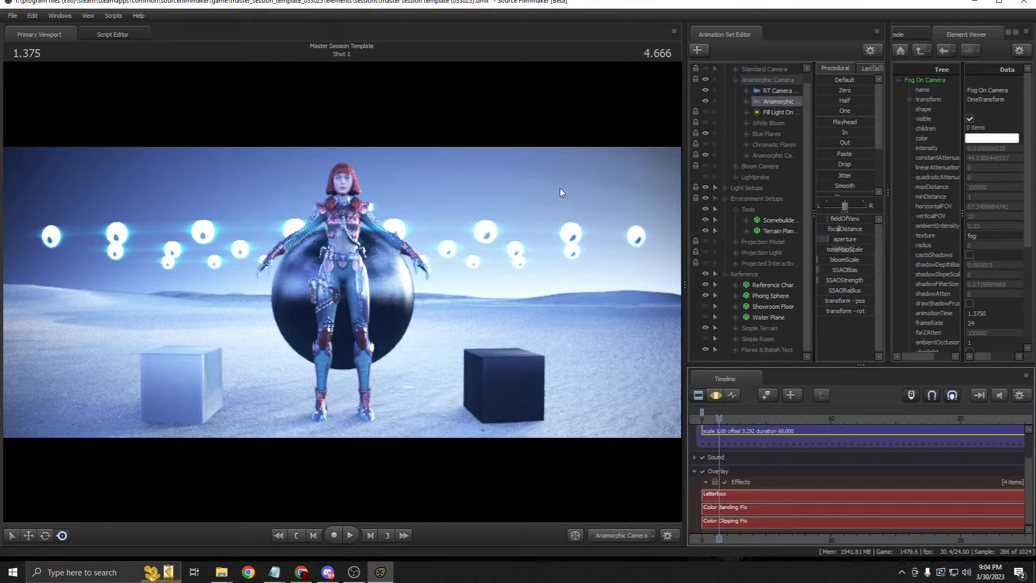
{"action": "left_click", "coordinate": [715, 396]}
{"action": "left_click_drag", "start_coordinate": [857, 253], "coordinate": [837, 250]}
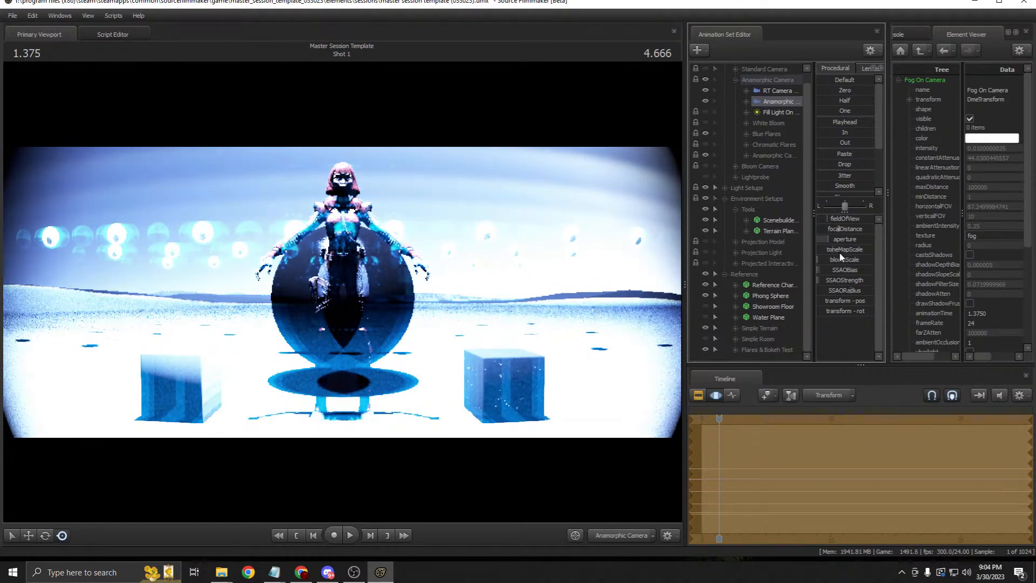
{"action": "left_click", "coordinate": [699, 397]}
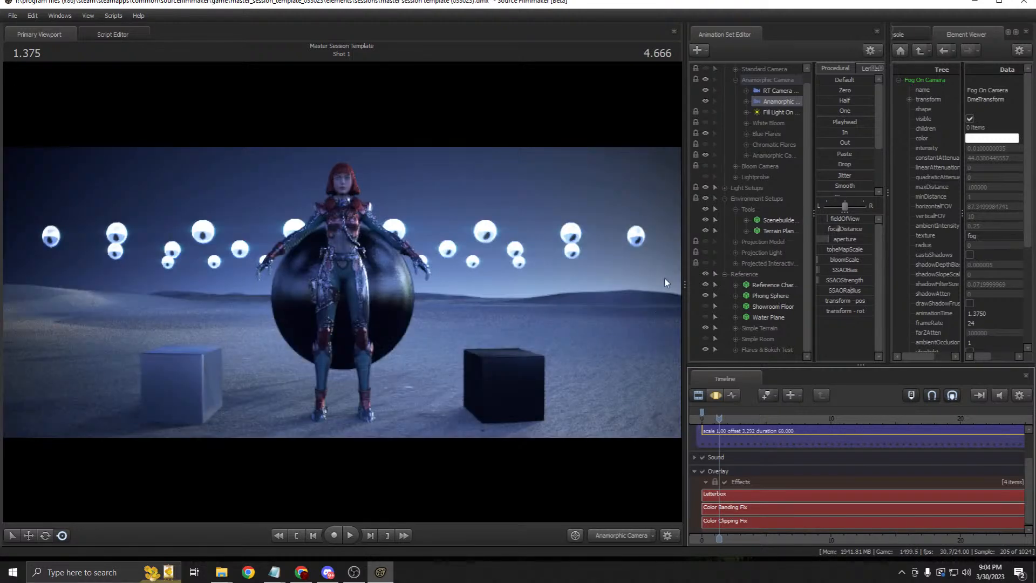
Step: Turn the flare lights back on and reselect the Anamorphic camera
{"action": "left_click", "coordinate": [705, 133]}
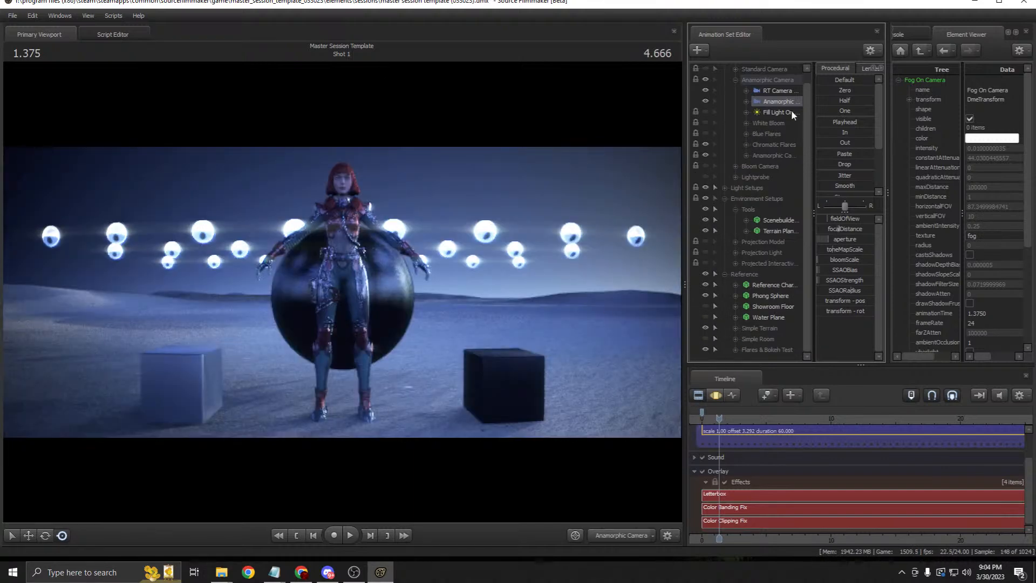
{"action": "left_click", "coordinate": [705, 153]}
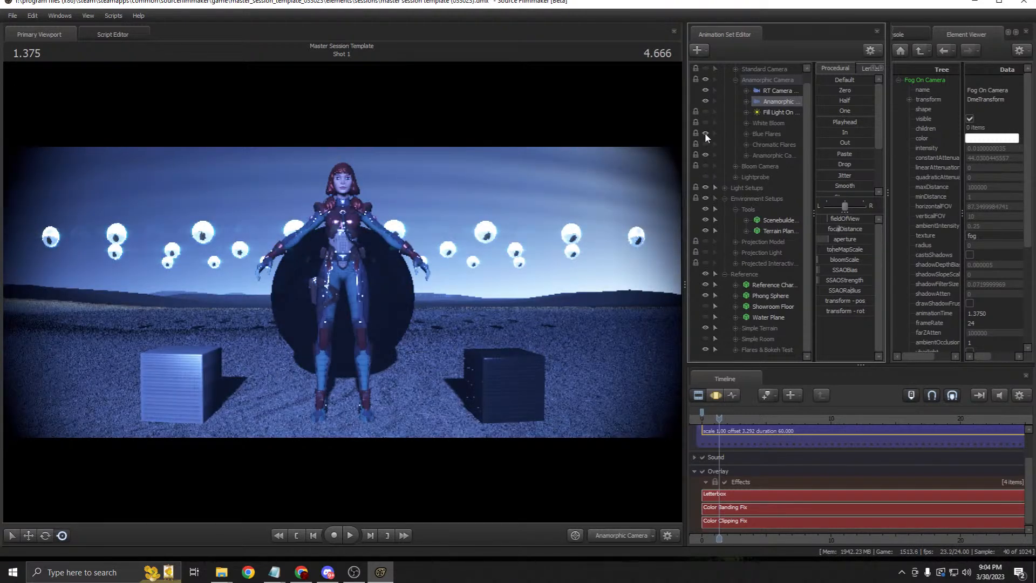
{"action": "left_click", "coordinate": [768, 131]}
{"action": "left_click", "coordinate": [780, 101]}
{"action": "left_click", "coordinate": [713, 394]}
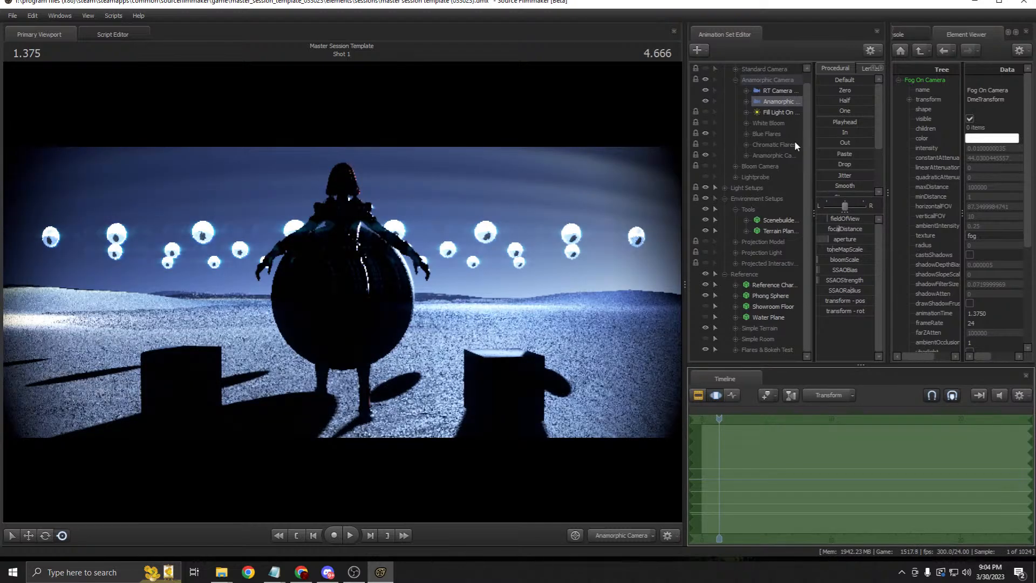
Step: Fly the RT Camera closer and around the figure and sphere
{"action": "left_click", "coordinate": [775, 92]}
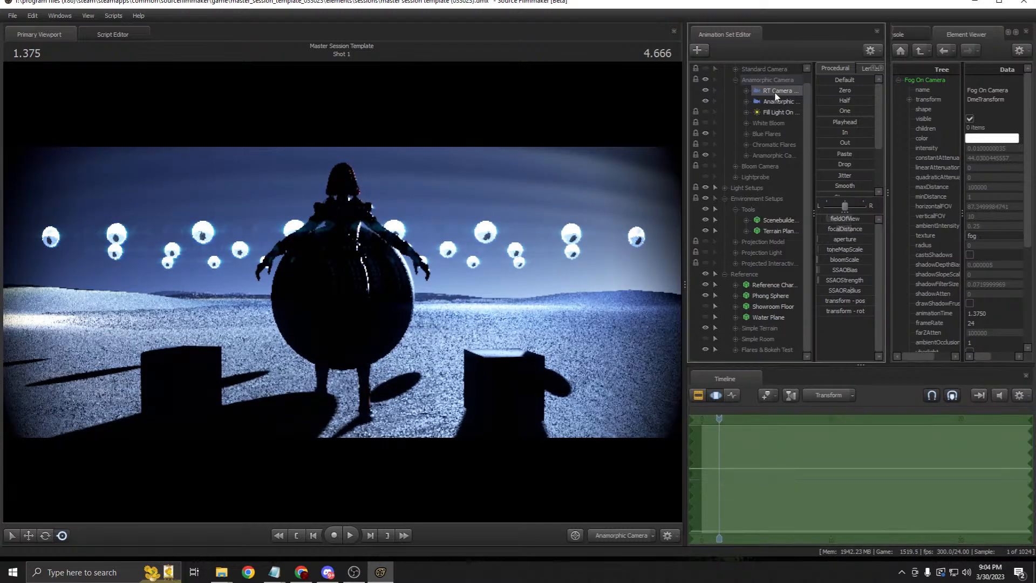
{"action": "left_click_drag", "start_coordinate": [774, 93], "coordinate": [564, 248]}
{"action": "key", "text": "w"}
{"action": "key", "text": "w"}
{"action": "key", "text": "a"}
{"action": "key", "text": "d"}
{"action": "left_click_drag", "start_coordinate": [353, 292], "coordinate": [341, 291]}
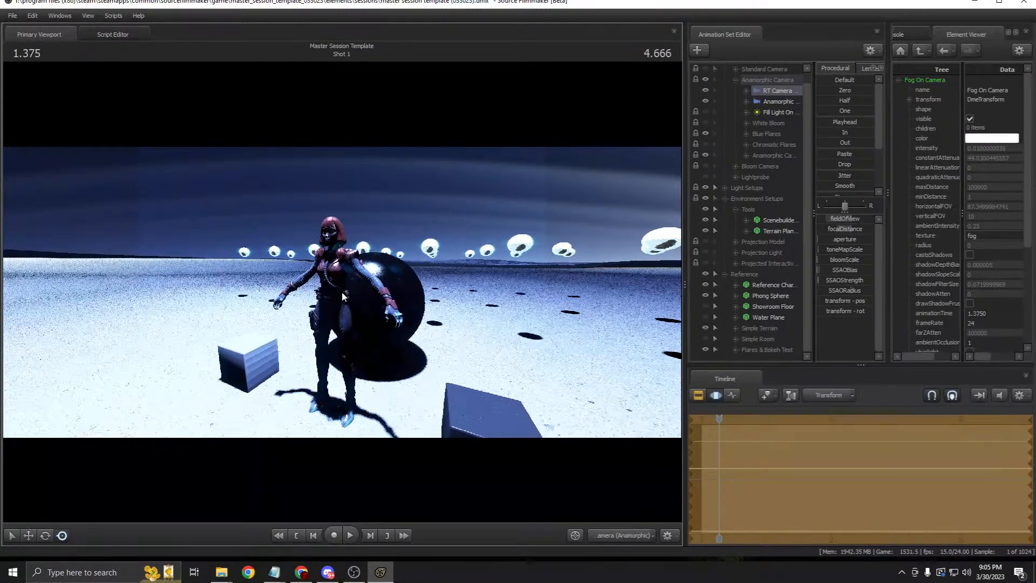
Step: Look through the Anamorphic camera and try widening its fieldOfView
{"action": "double_click", "coordinate": [773, 101]}
{"action": "left_click_drag", "start_coordinate": [777, 91], "coordinate": [455, 286]}
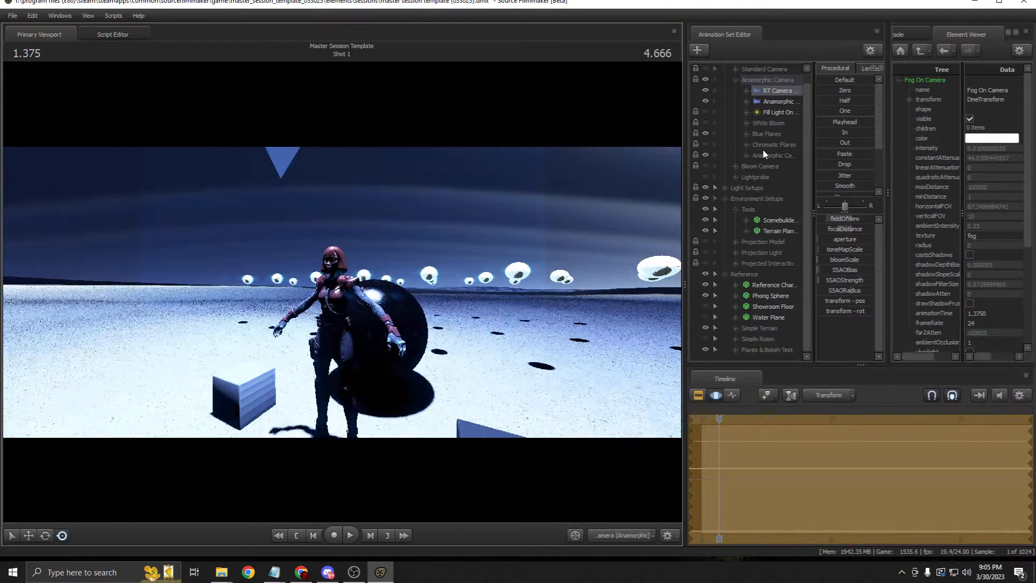
{"action": "double_click", "coordinate": [778, 104]}
{"action": "left_click", "coordinate": [698, 395]}
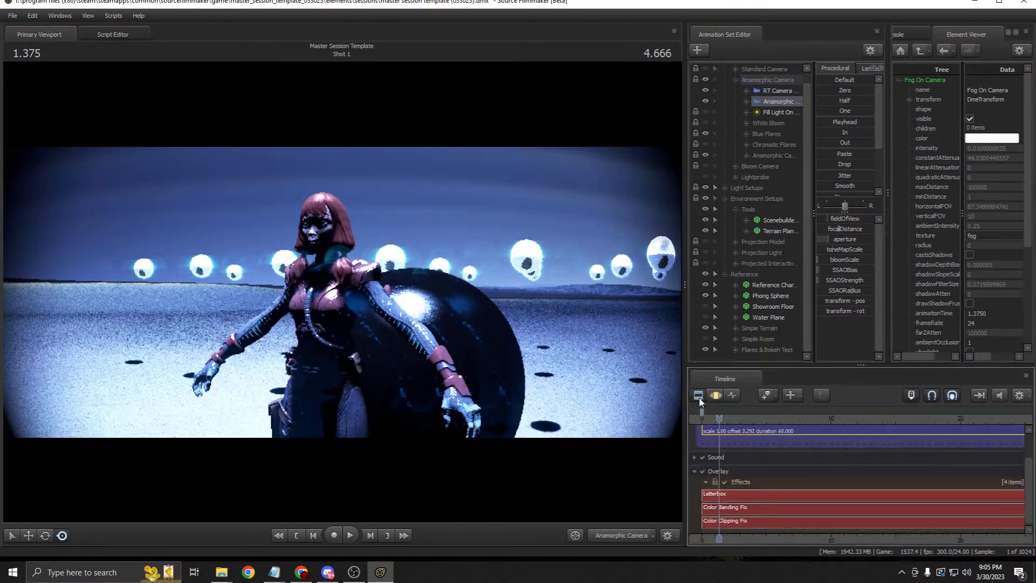
{"action": "left_click", "coordinate": [838, 219]}
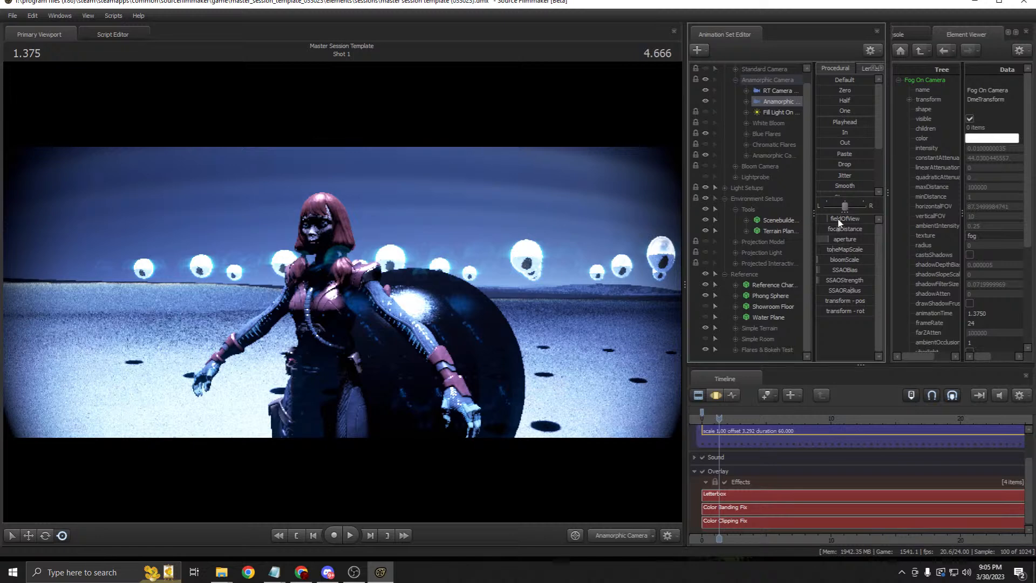
{"action": "left_click", "coordinate": [717, 395]}
{"action": "left_click_drag", "start_coordinate": [835, 222], "coordinate": [848, 222]}
Step: Narrow the camera's fieldOfView and enter exactly 0.2
{"action": "left_click", "coordinate": [777, 90]}
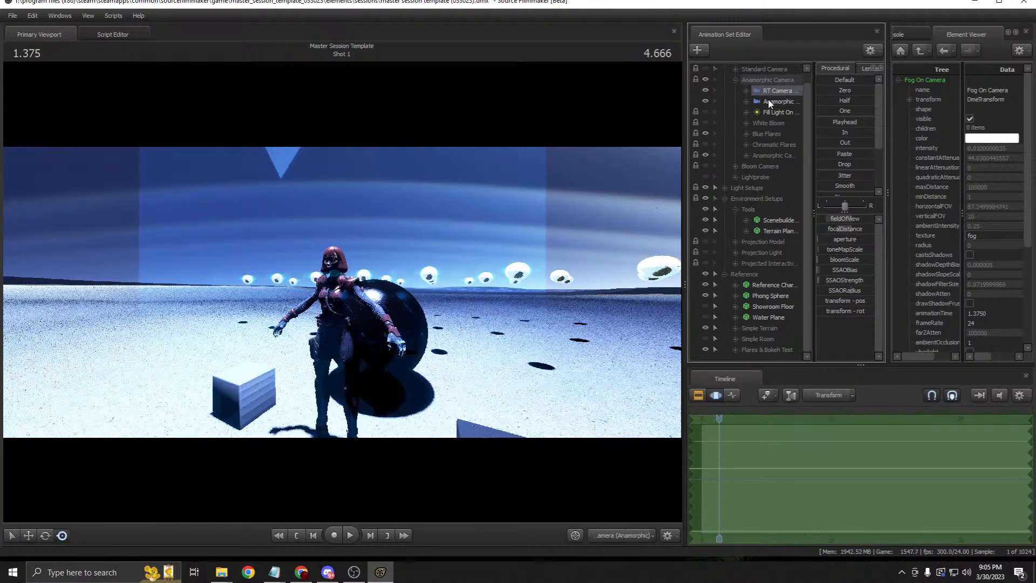
{"action": "left_click", "coordinate": [760, 102]}
{"action": "left_click", "coordinate": [791, 92]}
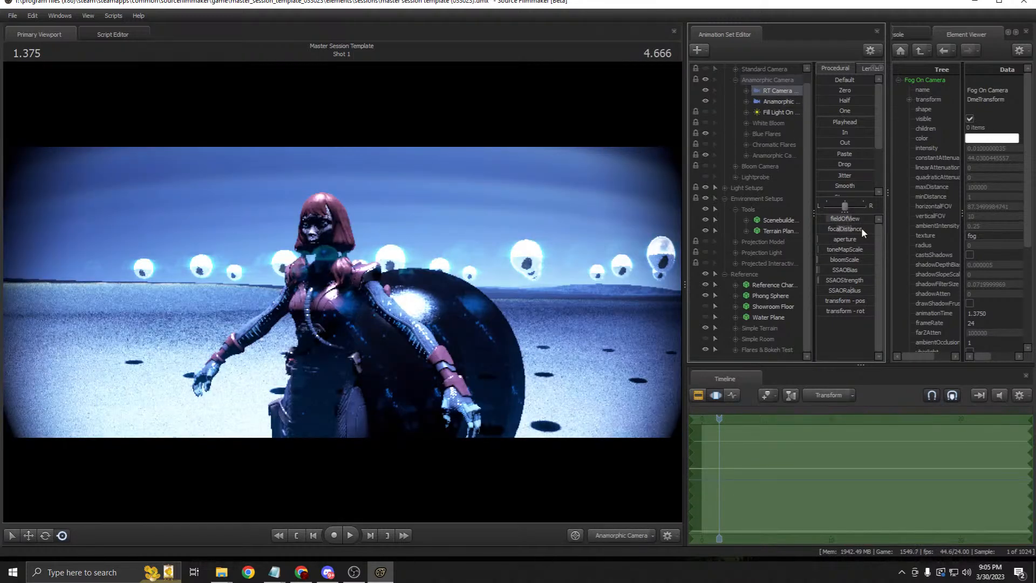
{"action": "left_click_drag", "start_coordinate": [851, 219], "coordinate": [725, 244]}
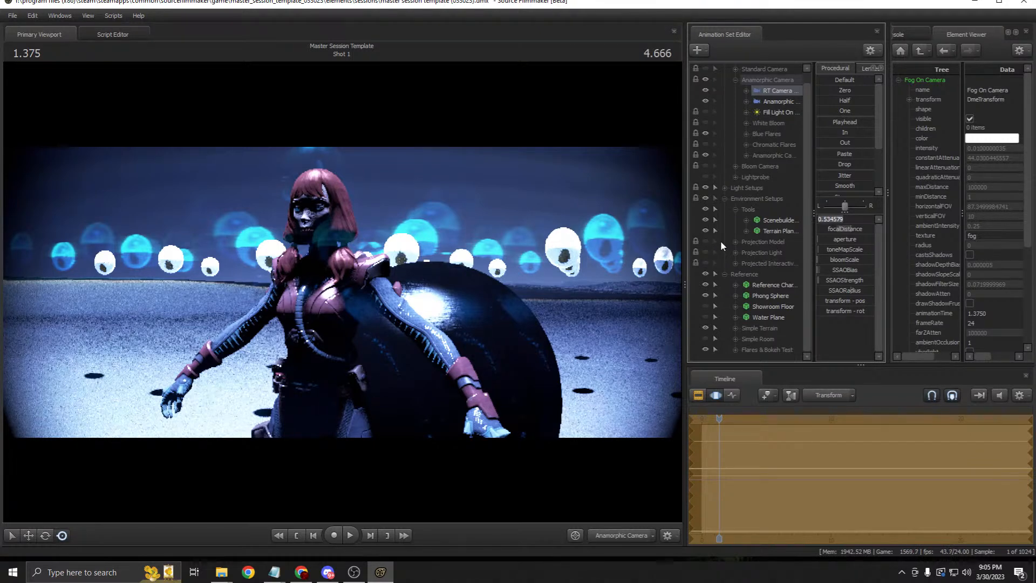
{"action": "key", "text": "Return"}
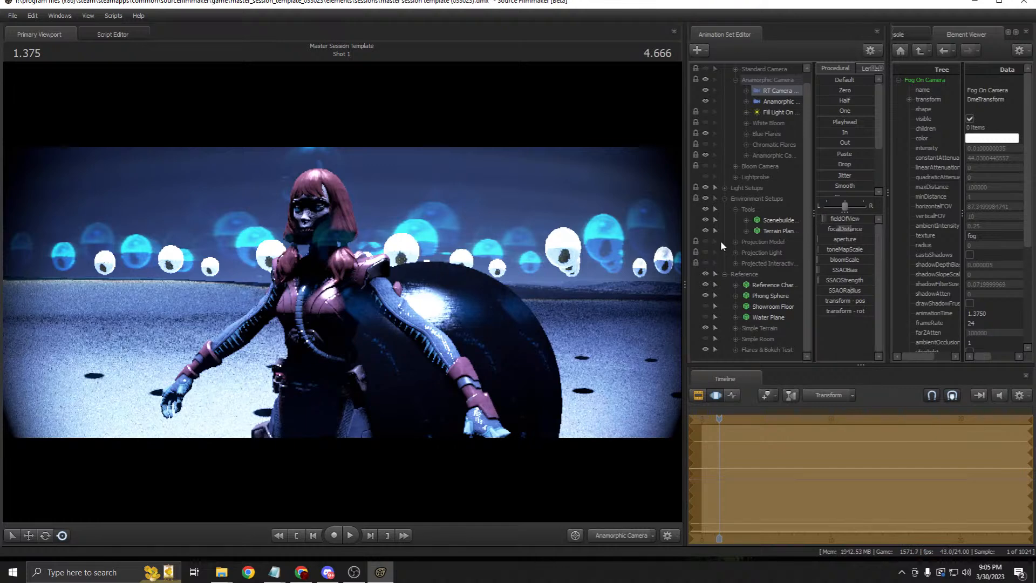
{"action": "left_click", "coordinate": [847, 218]}
{"action": "type", "text": "0.1"}
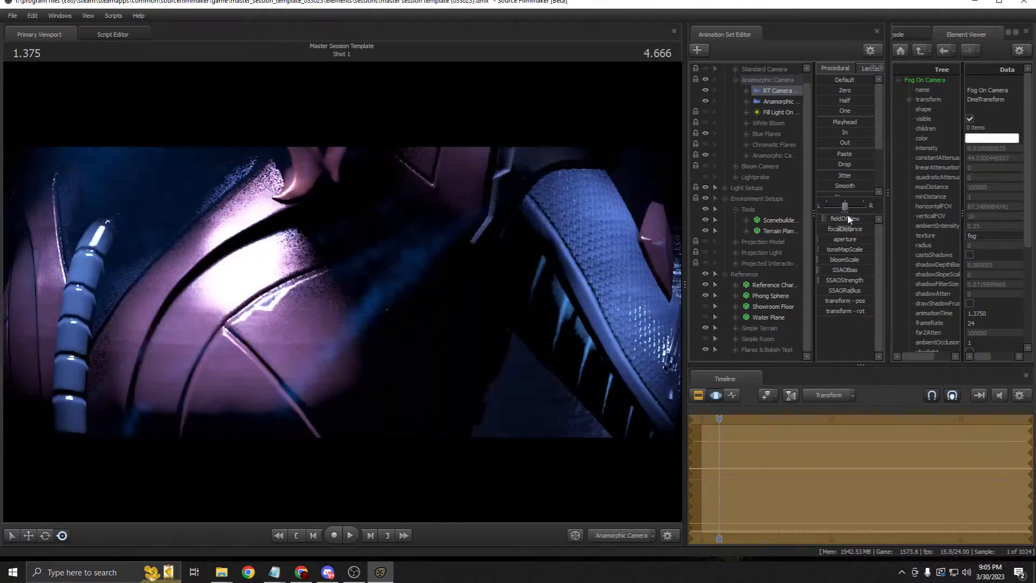
{"action": "key", "text": "BackSpace"}
{"action": "type", "text": "2"}
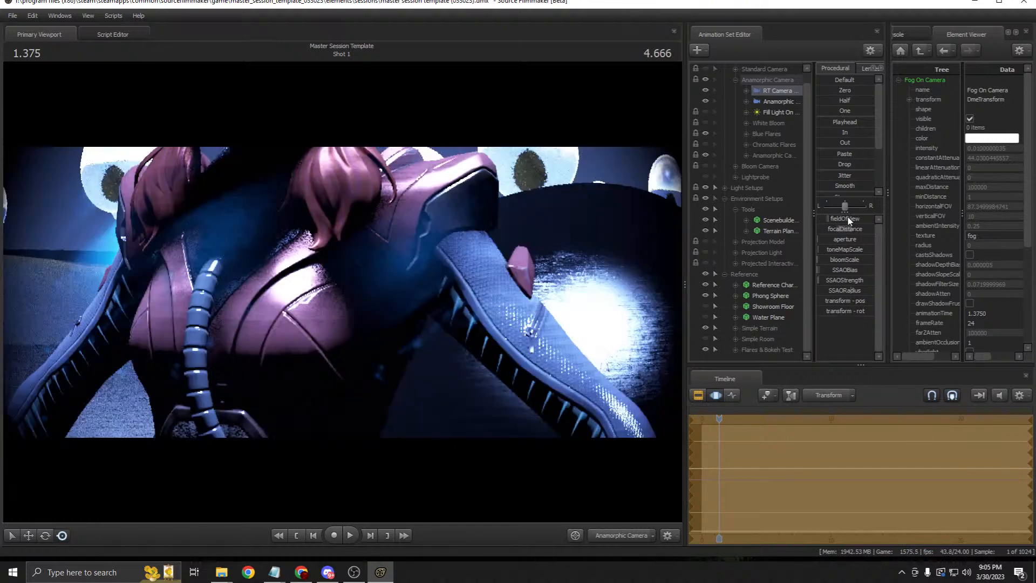
{"action": "key", "text": "Return"}
{"action": "left_click", "coordinate": [698, 396]}
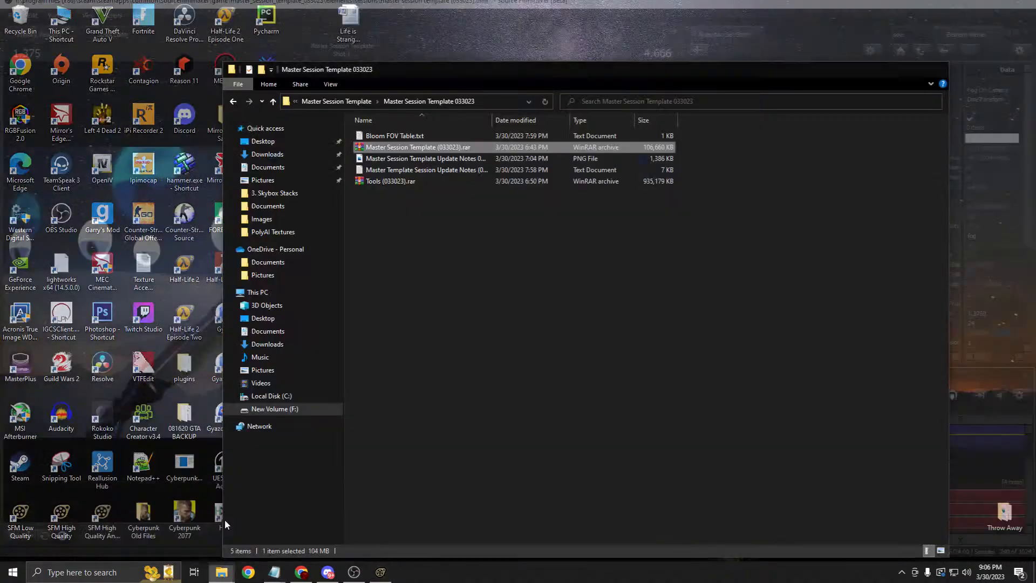
Step: Open Bloom FOV Table.txt and locate the 72° row and Bloom FOV (1080) column
{"action": "left_click", "coordinate": [224, 519]}
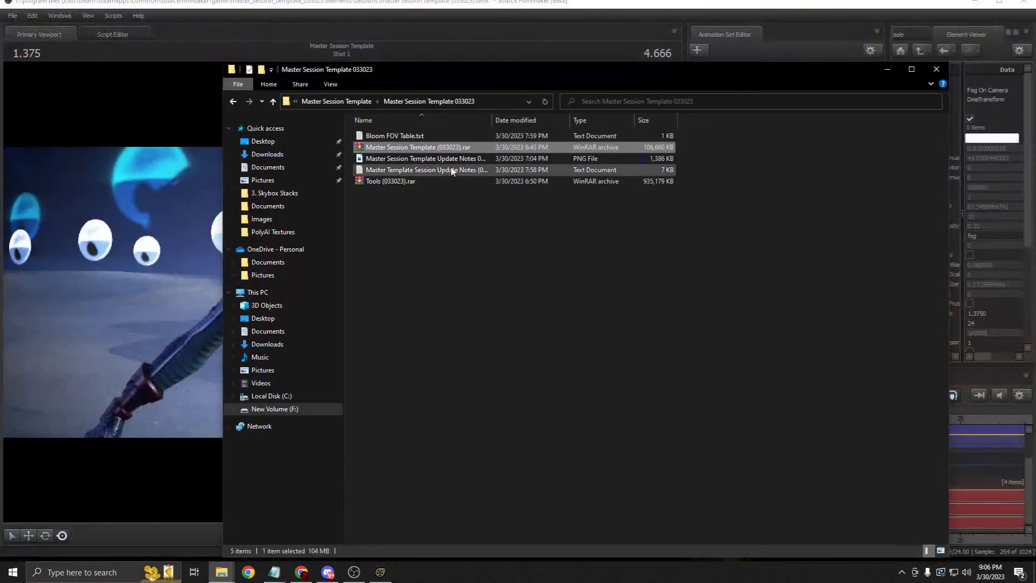
{"action": "double_click", "coordinate": [408, 136]}
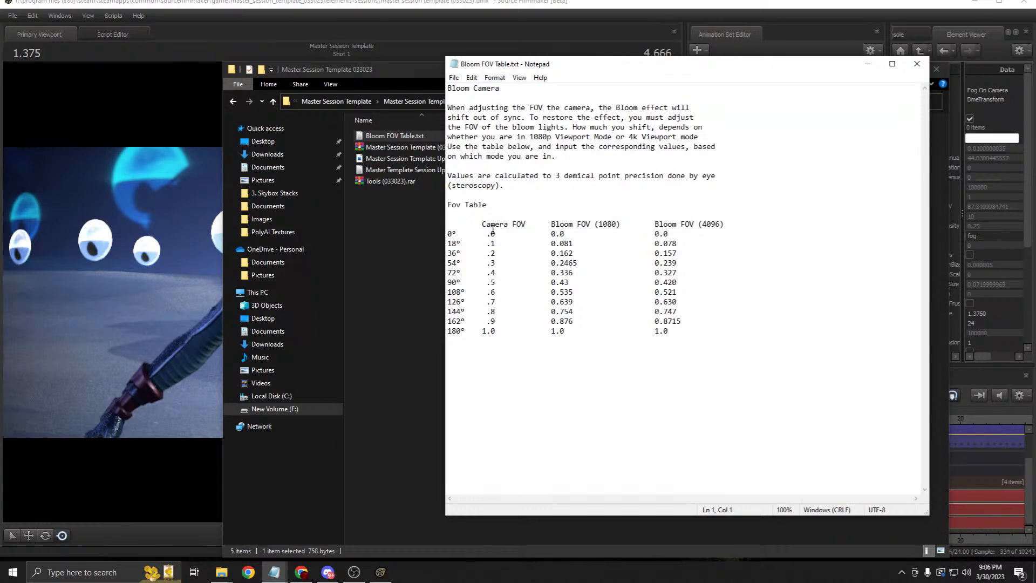
{"action": "left_click_drag", "start_coordinate": [498, 270], "coordinate": [486, 273]}
{"action": "left_click_drag", "start_coordinate": [526, 223], "coordinate": [482, 223]}
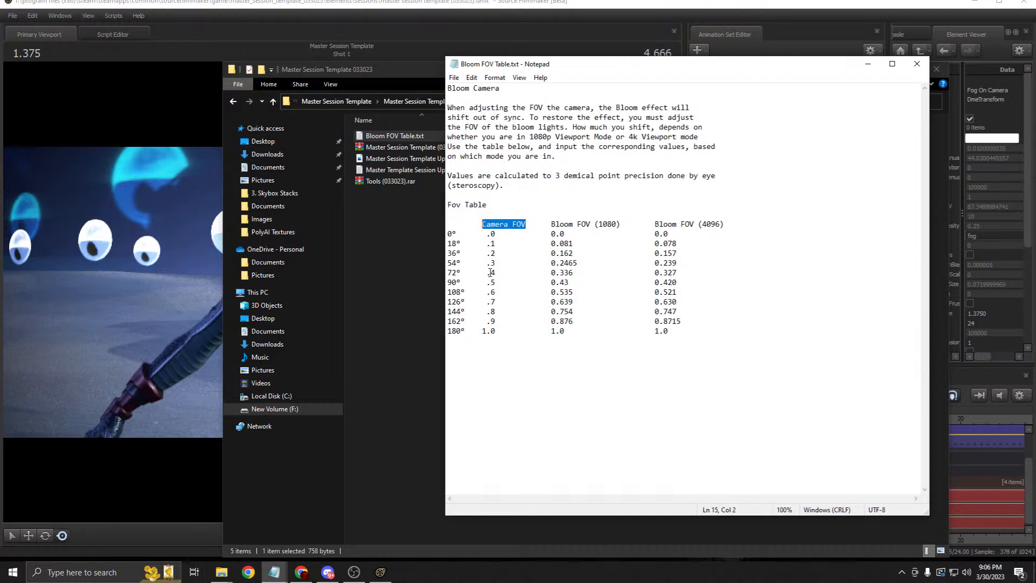
{"action": "left_click_drag", "start_coordinate": [575, 273], "coordinate": [552, 274]}
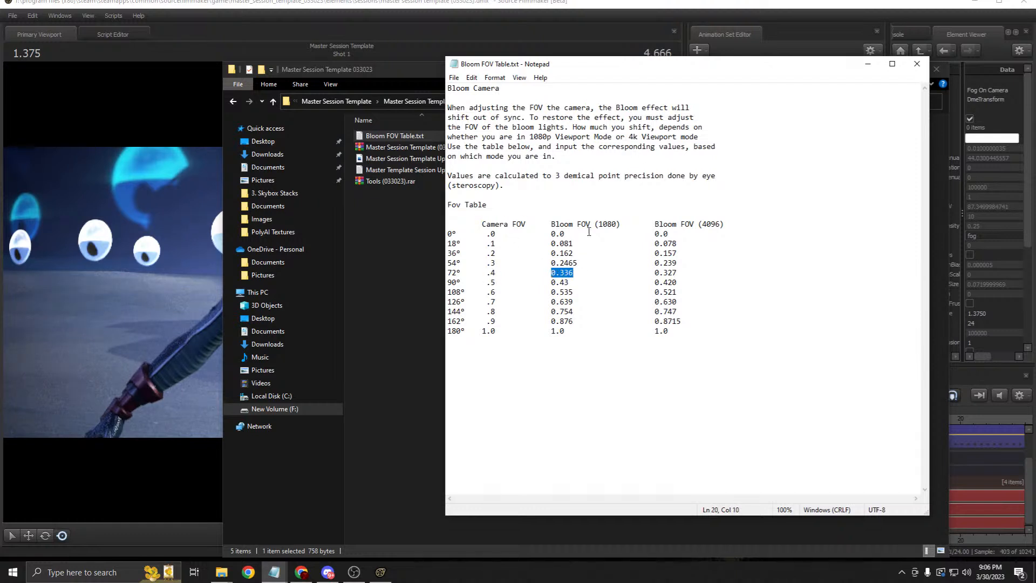
{"action": "left_click", "coordinate": [625, 227]}
{"action": "left_click_drag", "start_coordinate": [624, 226], "coordinate": [552, 223]}
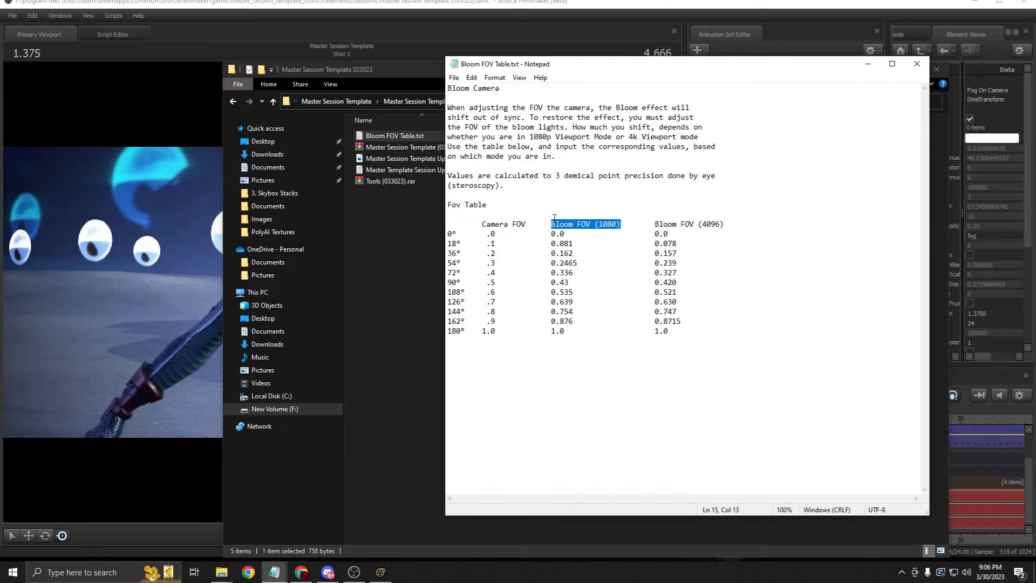
Step: Copy the 1080 bloom value 0.336 for 72° and return to Source Filmmaker
{"action": "left_click_drag", "start_coordinate": [573, 273], "coordinate": [550, 274]}
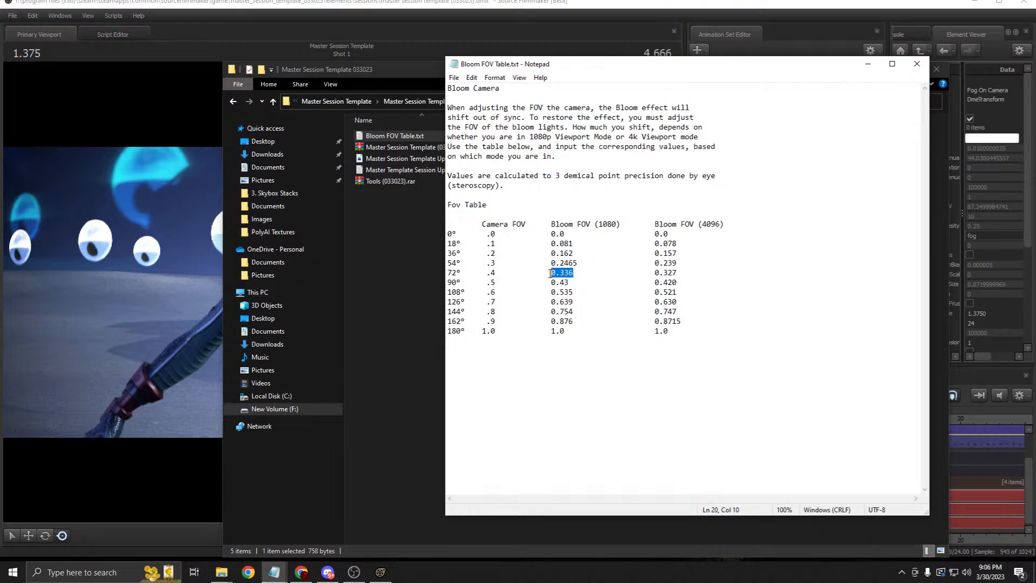
{"action": "key", "text": "Delete"}
{"action": "key", "text": "ctrl+z"}
{"action": "key", "text": "ctrl+c"}
{"action": "left_click", "coordinate": [582, 15]}
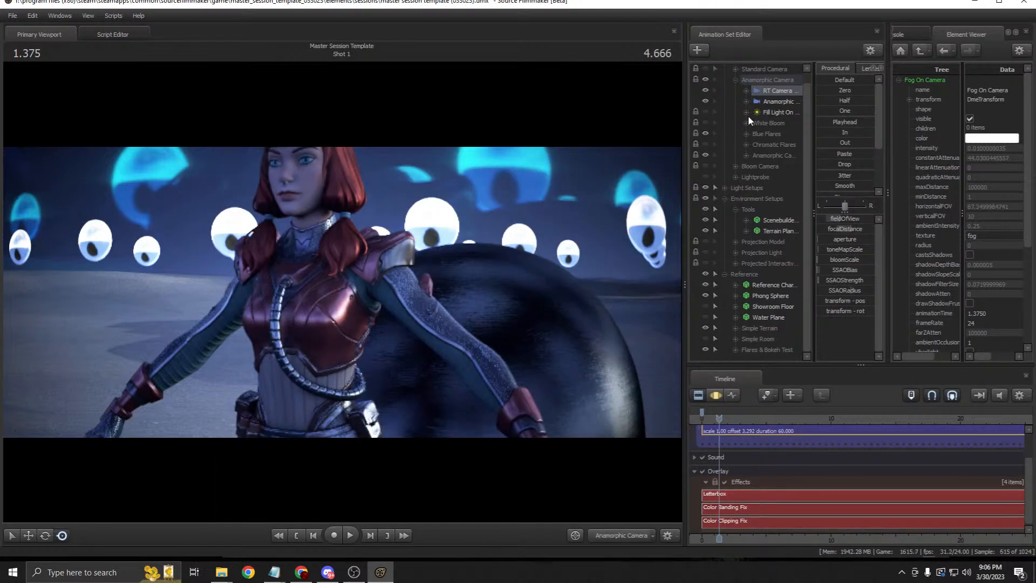
Step: Set the first Blue Flares light's horizontalFOV from 0.5305 to the pasted 0.336
{"action": "left_click", "coordinate": [746, 133]}
{"action": "left_click", "coordinate": [782, 145]}
{"action": "left_click", "coordinate": [716, 396]}
{"action": "double_click", "coordinate": [849, 240]}
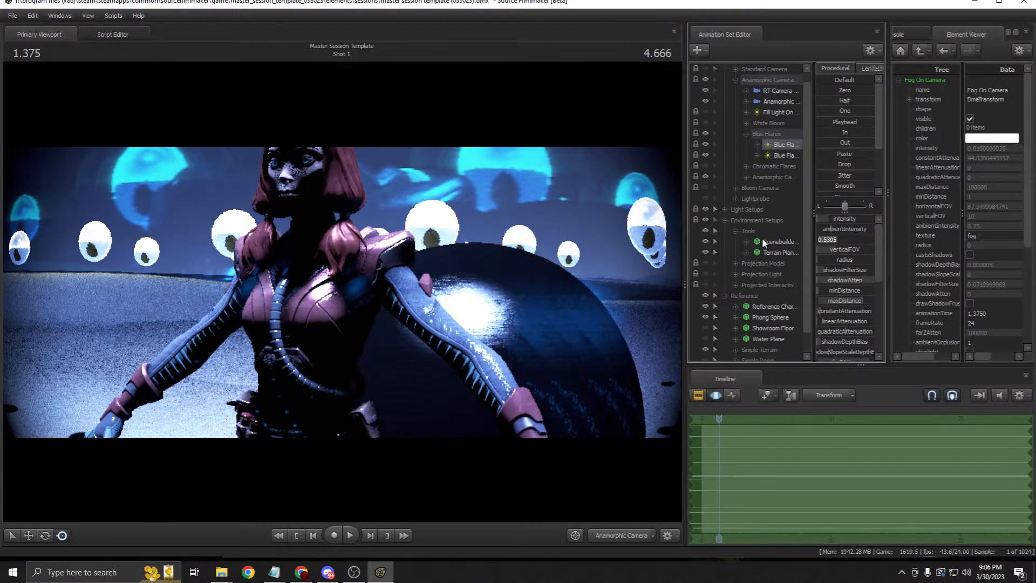
{"action": "key", "text": "ctrl+v"}
{"action": "key", "text": "Return"}
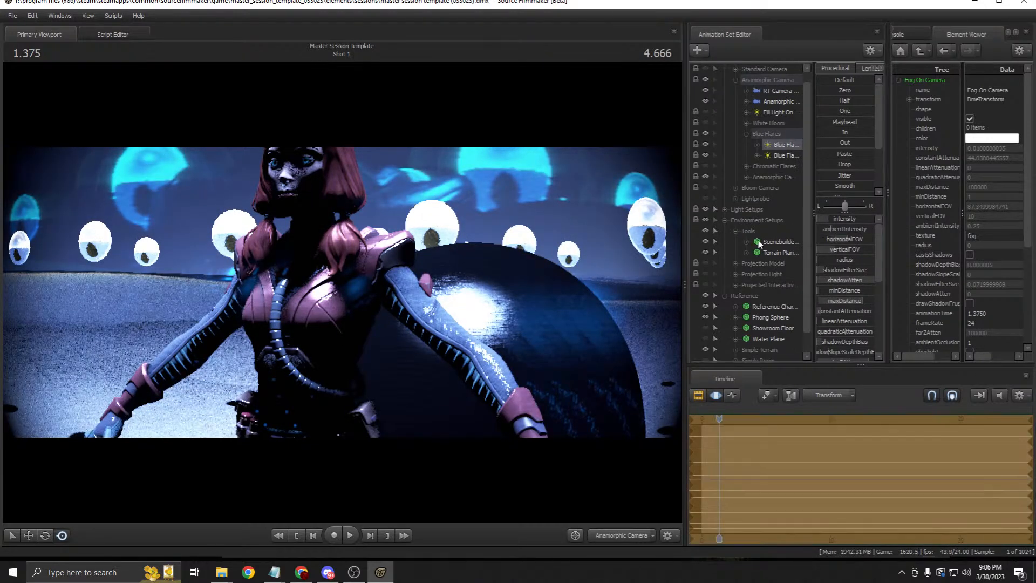
Step: Check the result through the RT and Anamorphic cameras and collapse the Blue Flares group
{"action": "left_click", "coordinate": [791, 156]}
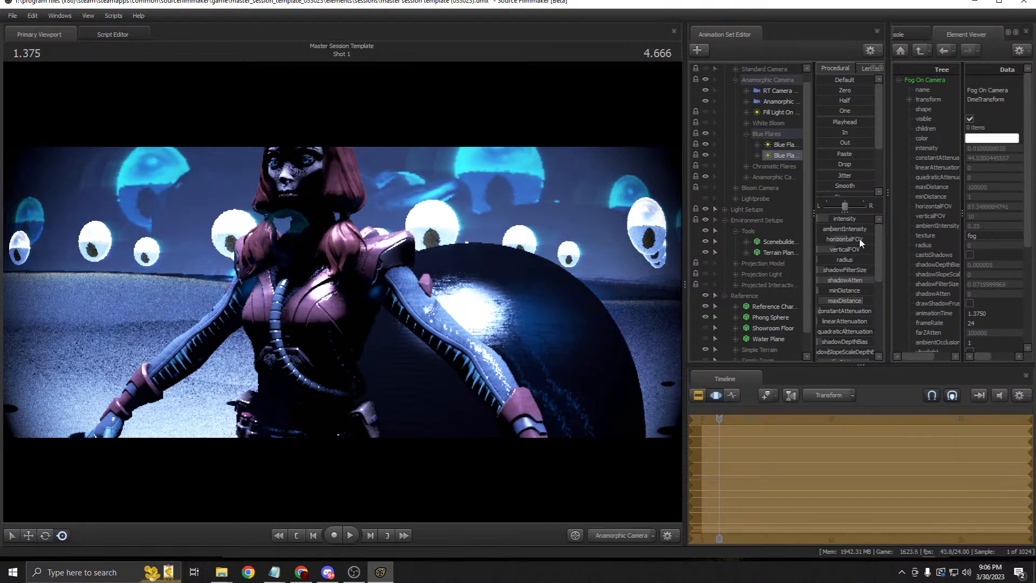
{"action": "left_click", "coordinate": [698, 395]}
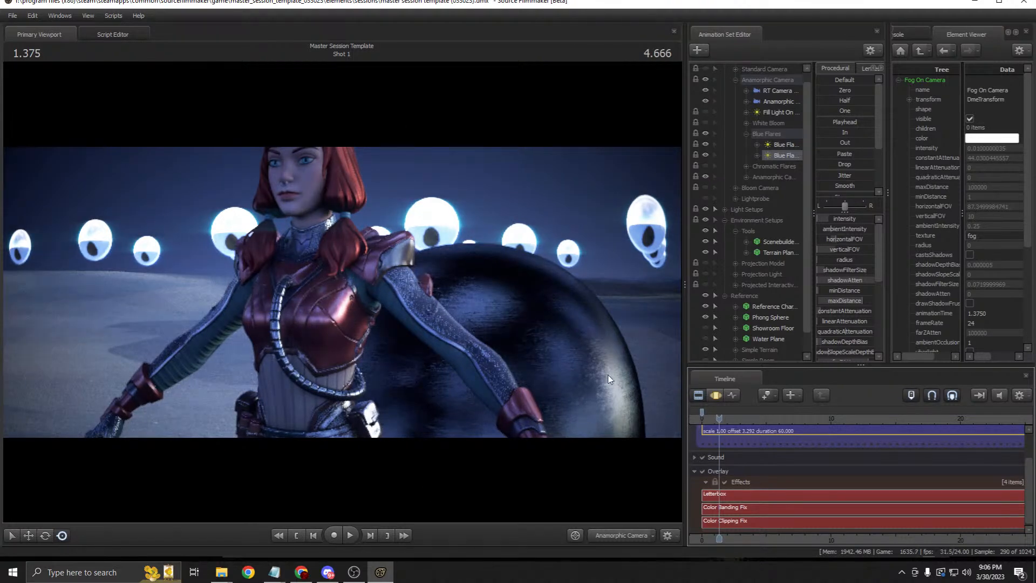
{"action": "left_click", "coordinate": [779, 90]}
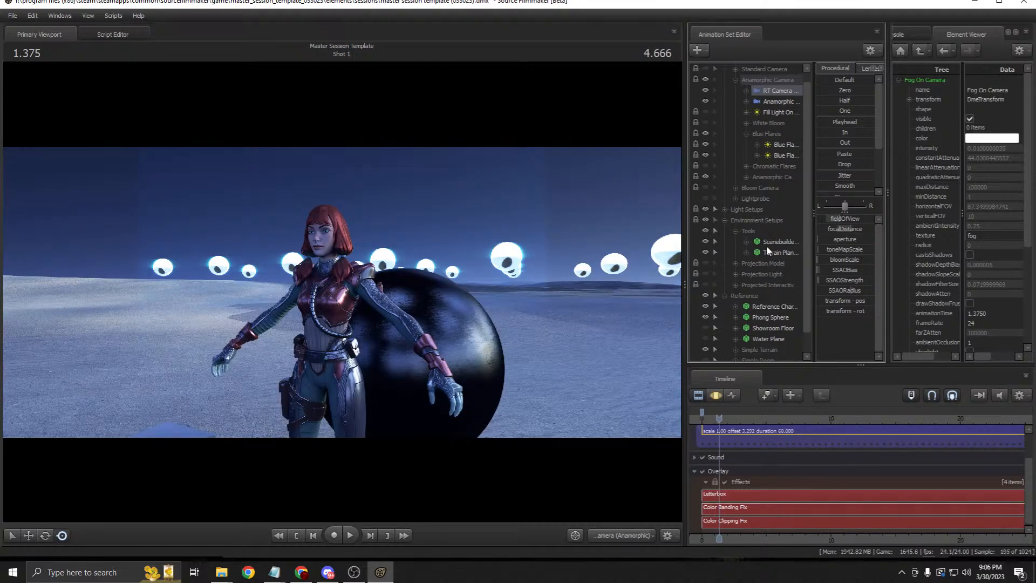
{"action": "left_click", "coordinate": [779, 101]}
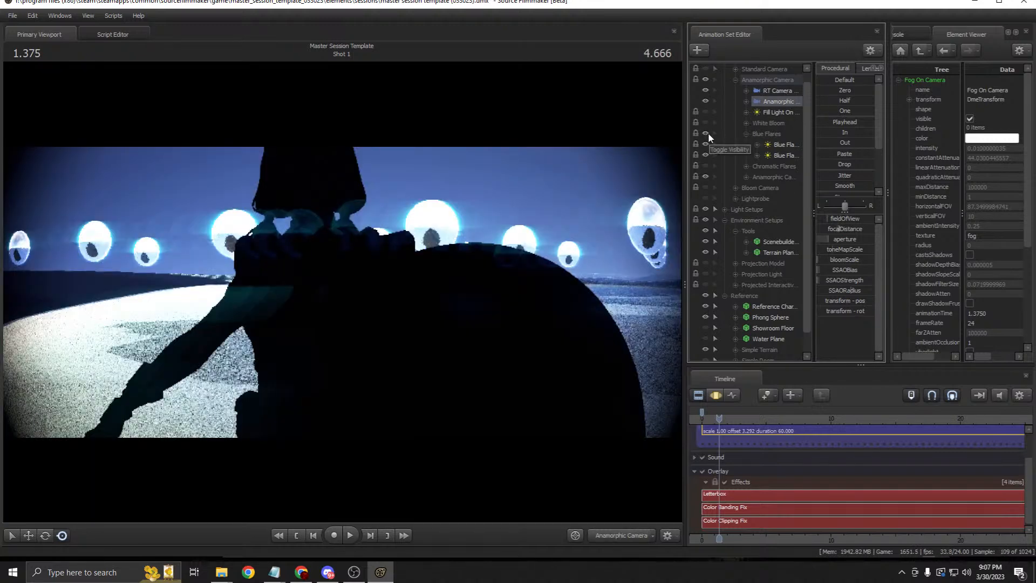
{"action": "left_click", "coordinate": [747, 135]}
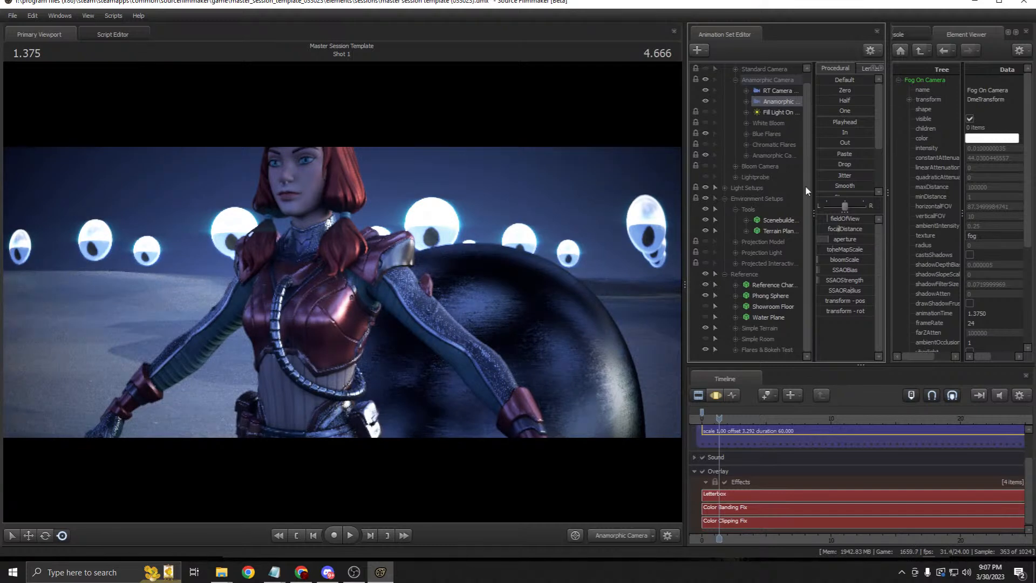
{"action": "left_click", "coordinate": [772, 134]}
{"action": "left_click", "coordinate": [772, 144]}
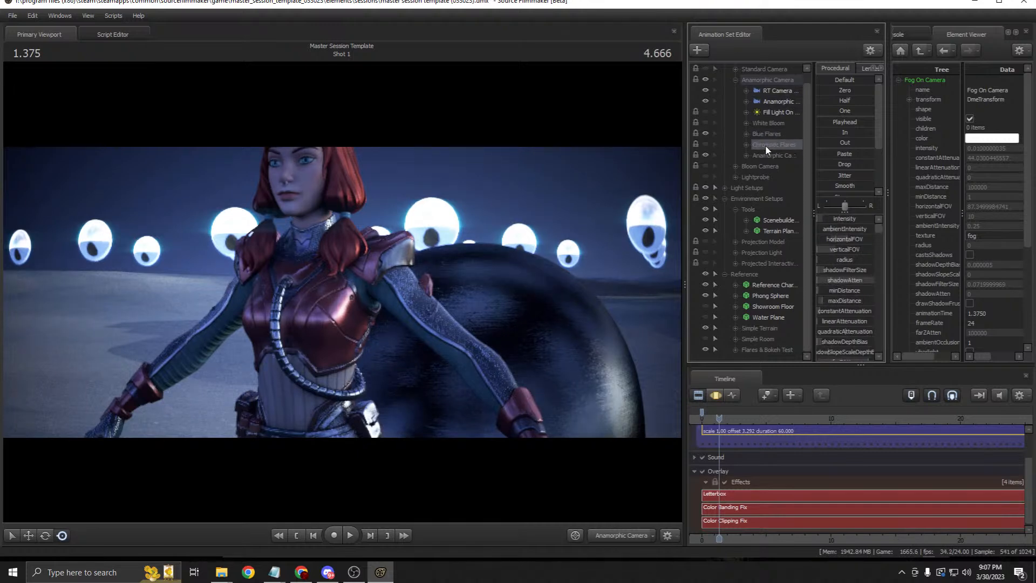
Step: Glance at the Bloom FOV table again, close it, and select the RT Camera
{"action": "mouse_move", "coordinate": [276, 576]}
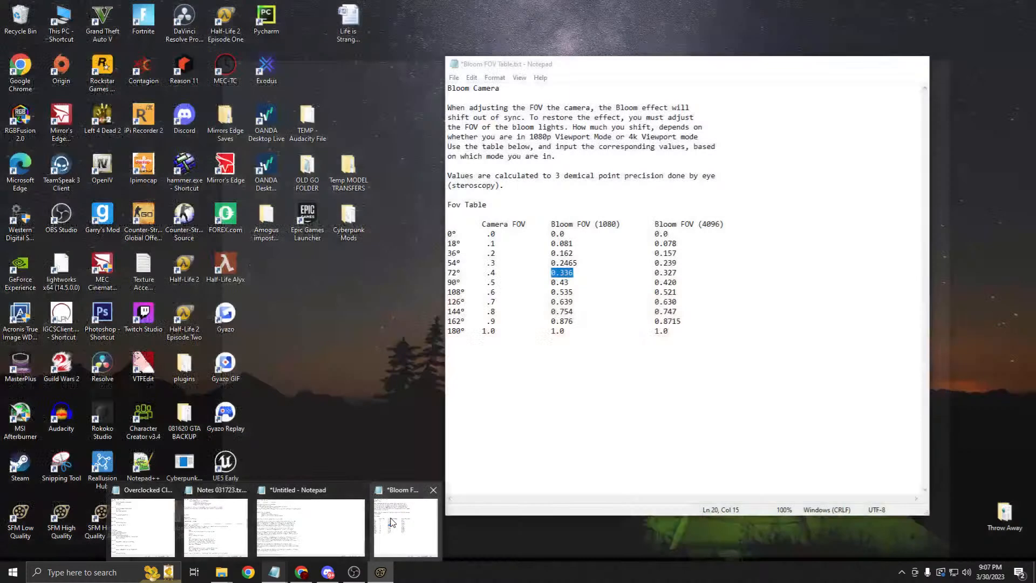
{"action": "left_click", "coordinate": [410, 518]}
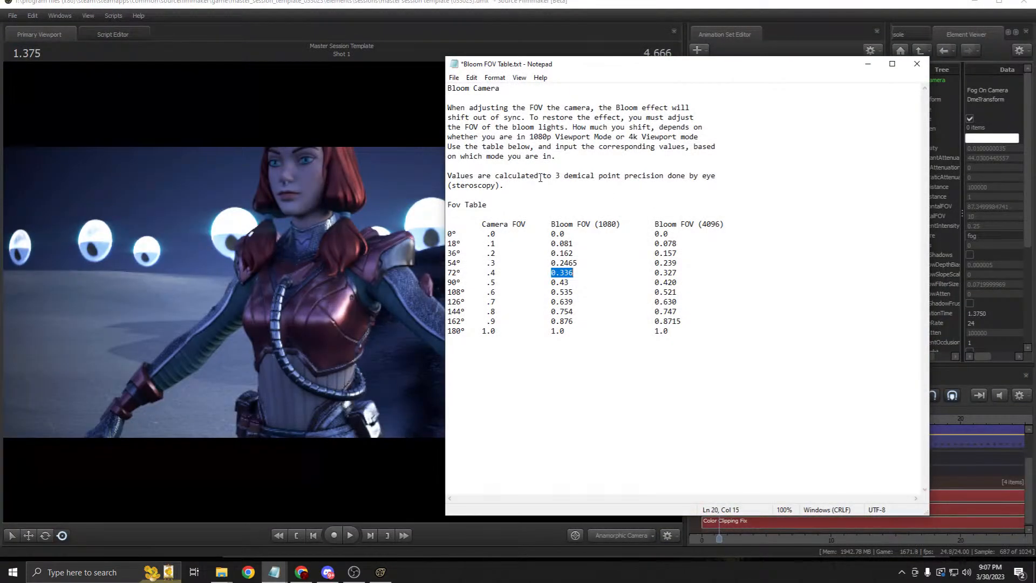
{"action": "left_click", "coordinate": [868, 64]}
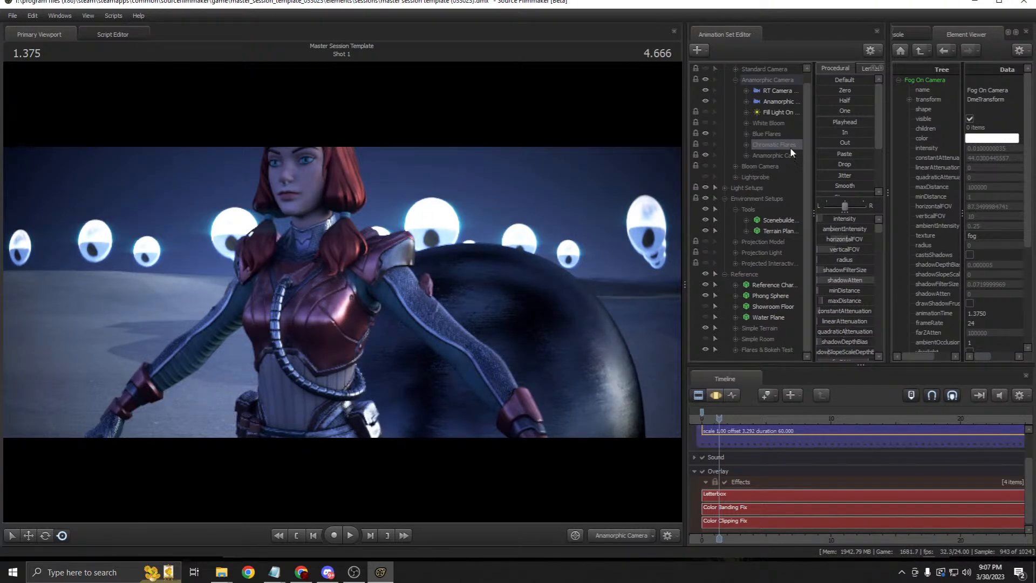
{"action": "left_click", "coordinate": [777, 91]}
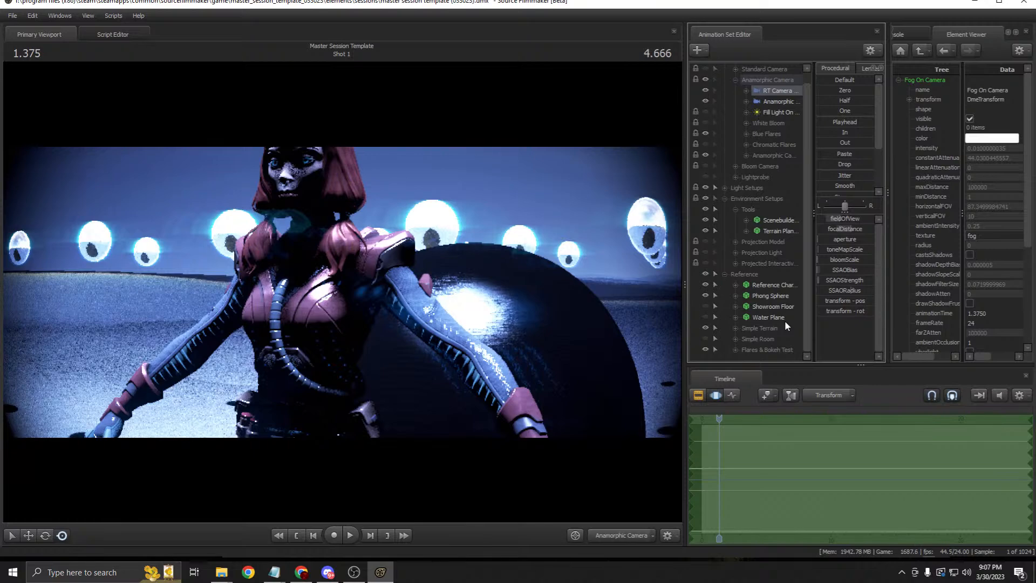
Step: Undo the recent camera field-of-view edits to restore the wide framing
{"action": "key", "text": "F3"}
{"action": "key", "text": "F4"}
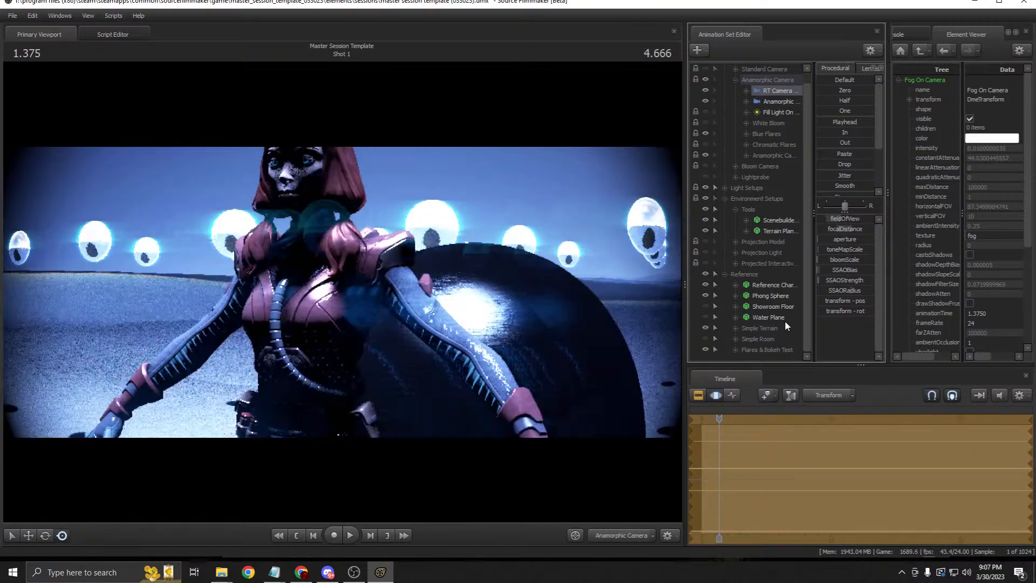
{"action": "key", "text": "ctrl+z"}
{"action": "key", "text": "ctrl+z"}
{"action": "key", "text": "ctrl+z"}
{"action": "key", "text": "ctrl+z"}
{"action": "key", "text": "ctrl+z"}
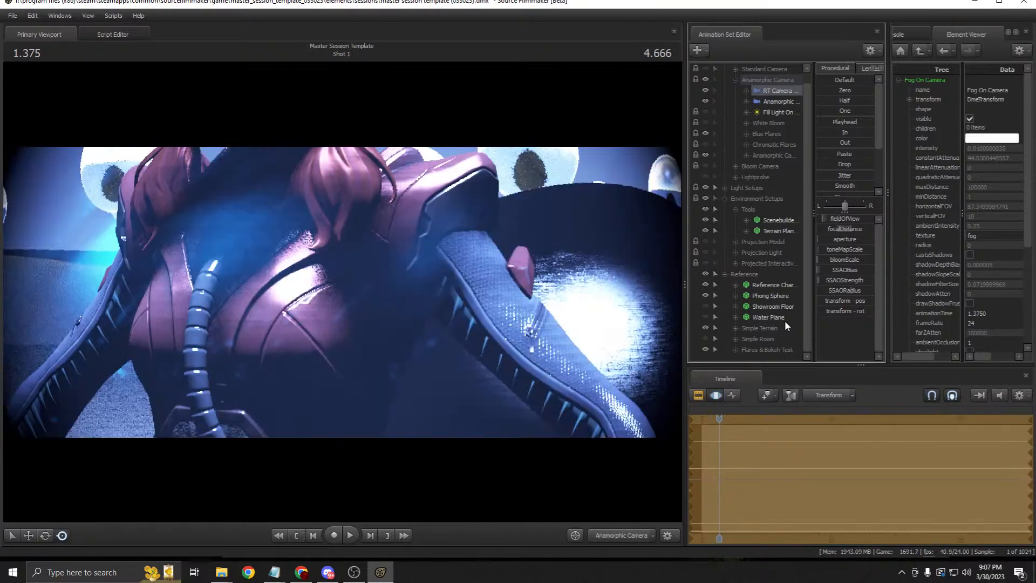
{"action": "key", "text": "ctrl+z"}
{"action": "key", "text": "ctrl+z"}
{"action": "key", "text": "ctrl+z"}
{"action": "key", "text": "ctrl+z"}
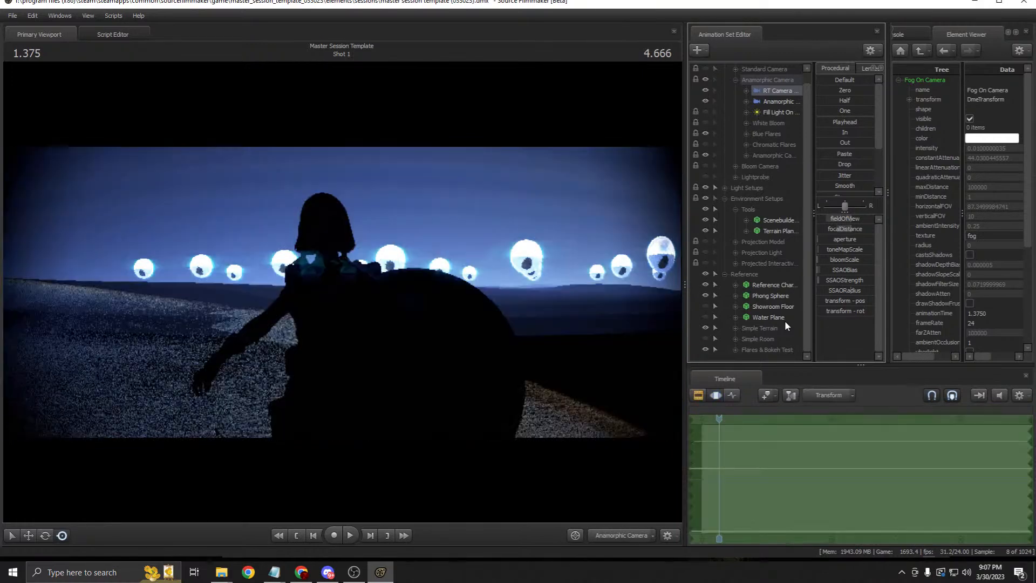
{"action": "key", "text": "ctrl+z"}
{"action": "key", "text": "ctrl+z"}
{"action": "key", "text": "ctrl+z"}
{"action": "key", "text": "ctrl+z"}
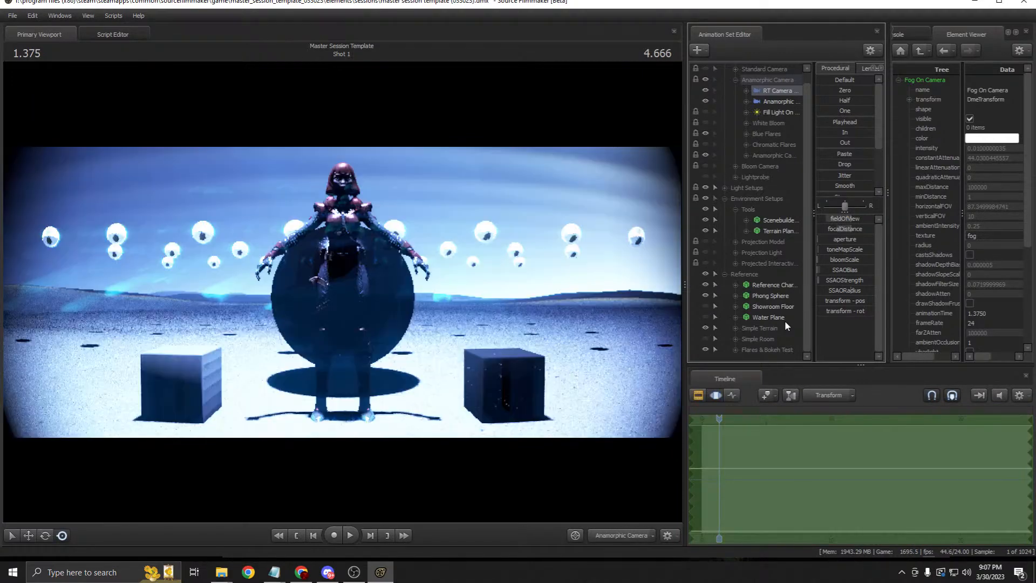
Step: Hide the Blue Flares lights and select the Anamorphic camera
{"action": "left_click", "coordinate": [698, 395]}
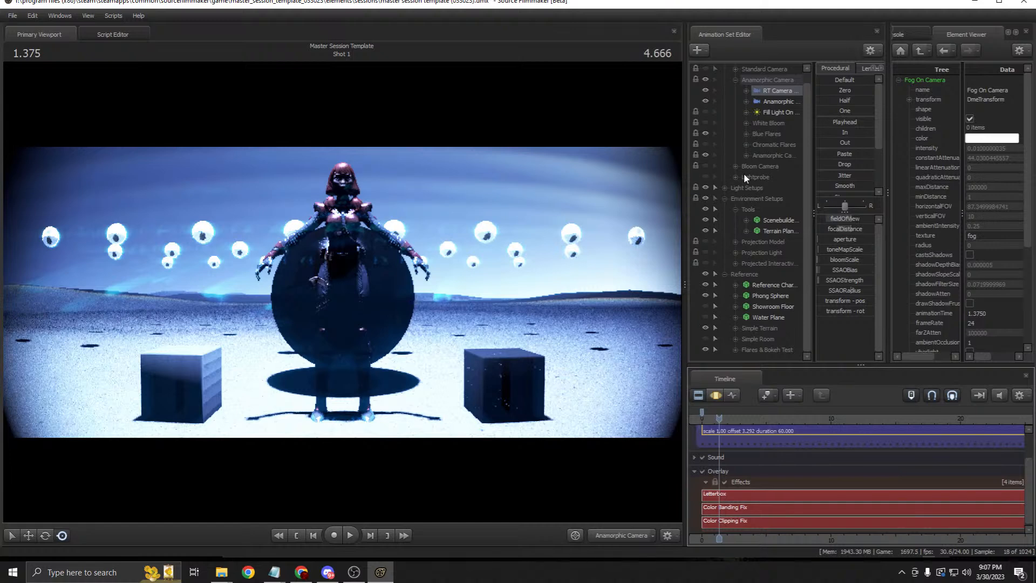
{"action": "left_click", "coordinate": [768, 135]}
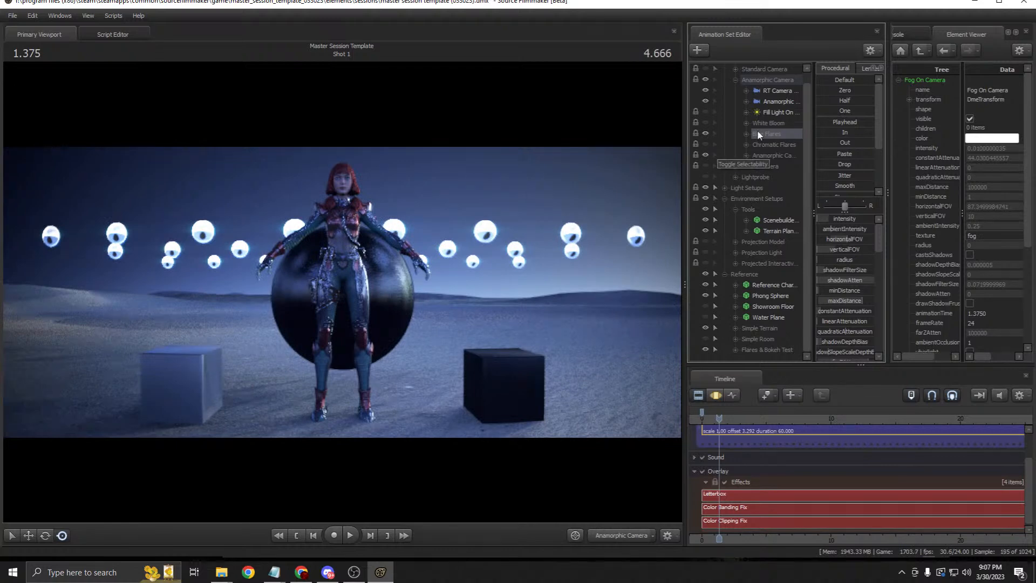
{"action": "left_click", "coordinate": [706, 133]}
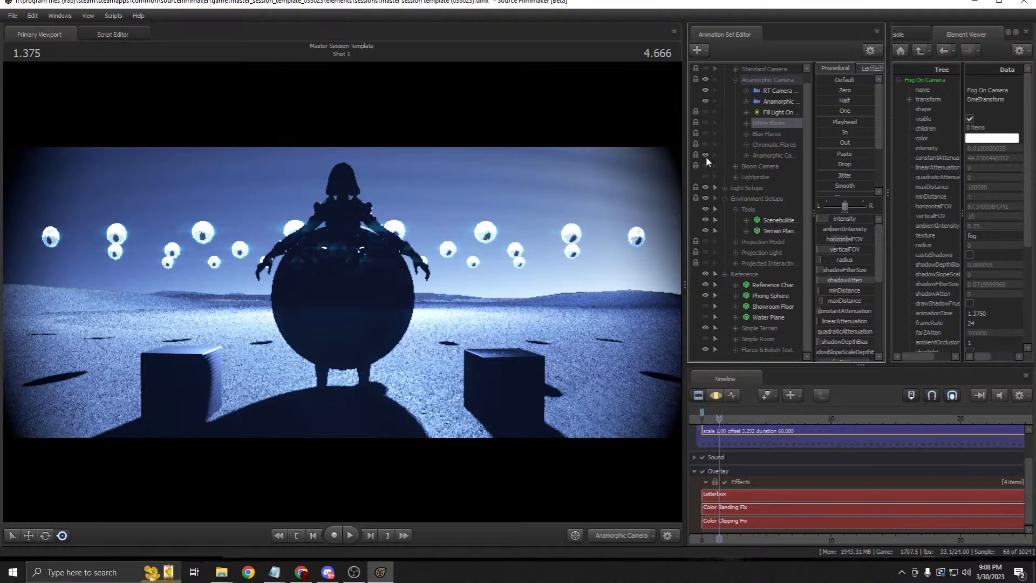
{"action": "left_click", "coordinate": [775, 102]}
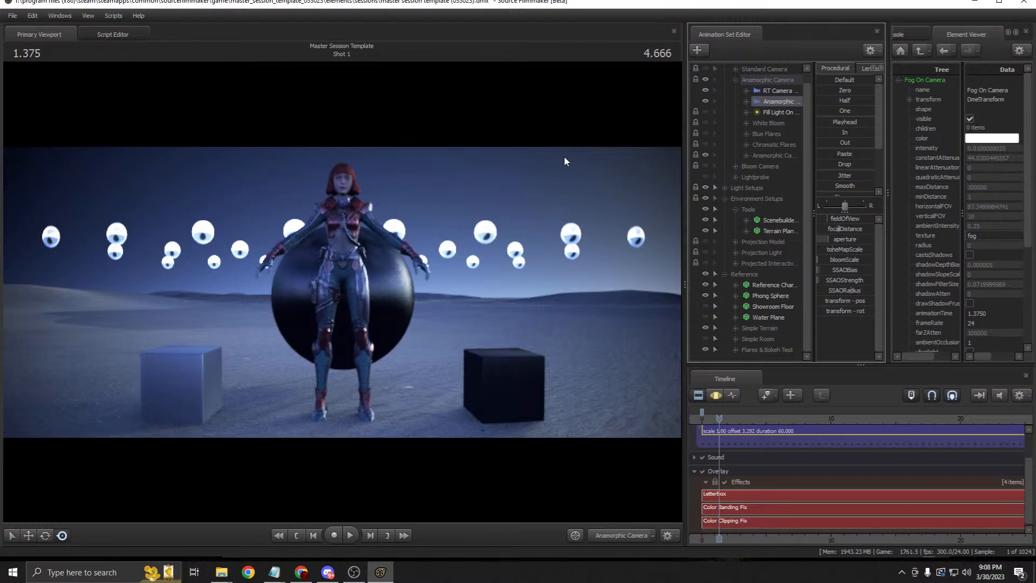
Step: Switch the viewport between RT Camera and Anamorphic Camera, flying the RT Camera around the character
{"action": "left_click_drag", "start_coordinate": [772, 91], "coordinate": [557, 163]}
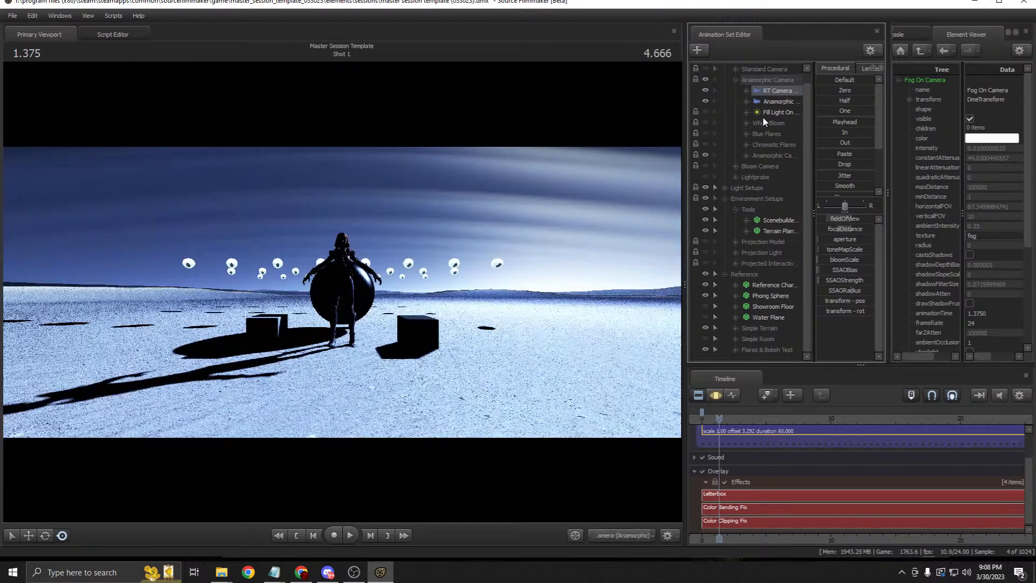
{"action": "left_click", "coordinate": [780, 102]}
{"action": "left_click_drag", "start_coordinate": [780, 102], "coordinate": [672, 359]}
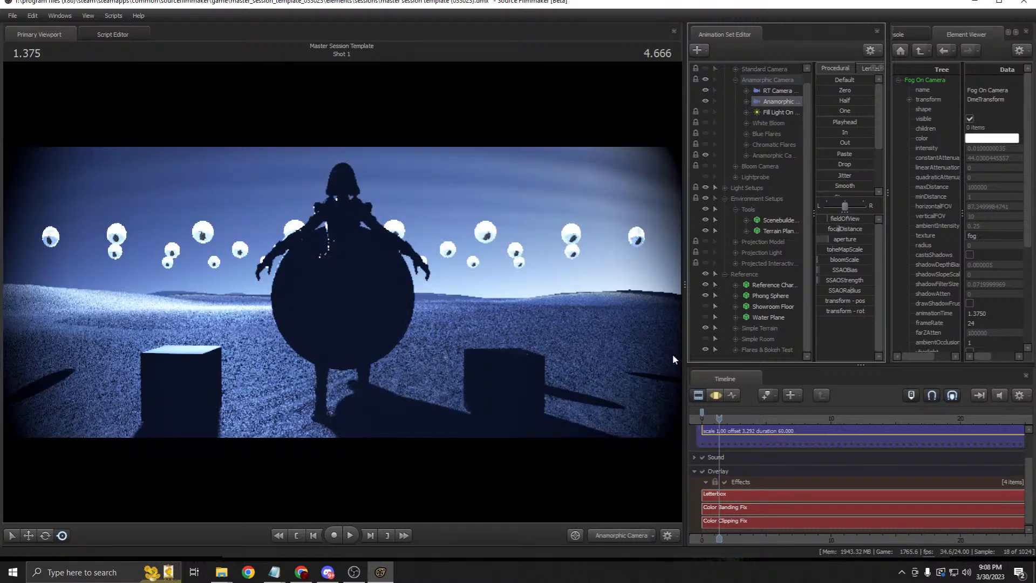
{"action": "left_click_drag", "start_coordinate": [778, 91], "coordinate": [661, 281]}
{"action": "left_click", "coordinate": [716, 395]}
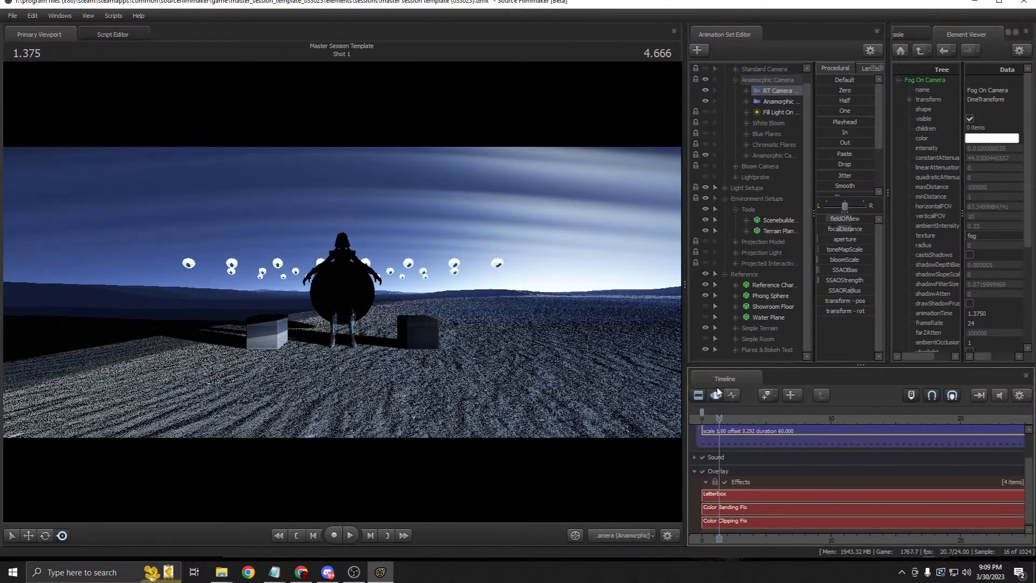
{"action": "key", "text": "a"}
{"action": "left_click_drag", "start_coordinate": [493, 297], "coordinate": [534, 297]}
{"action": "key", "text": "w"}
{"action": "key", "text": "w"}
{"action": "key", "text": "w"}
{"action": "mouse_move", "coordinate": [341, 291]}
{"action": "left_mouse_down"}
{"action": "mouse_move", "coordinate": [329, 293]}
{"action": "mouse_move", "coordinate": [342, 292]}
{"action": "left_mouse_up"}
{"action": "key", "text": "s"}
{"action": "left_click_drag", "start_coordinate": [777, 102], "coordinate": [598, 154]}
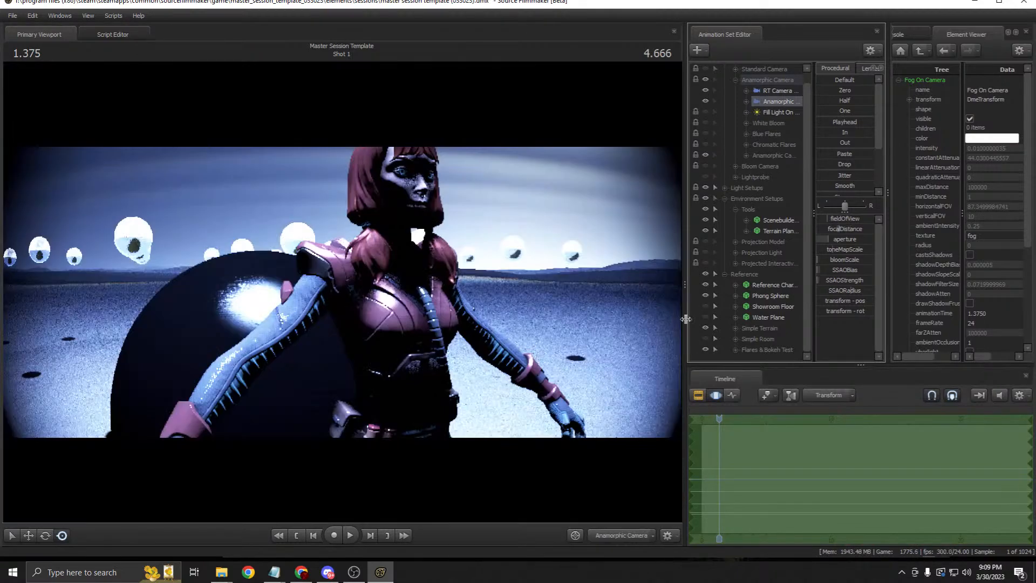
Step: Expand White Bloom, Blue Flares (two lights) and Chromatic Flares (six lights) in the Animation Set Editor
{"action": "left_click", "coordinate": [698, 395]}
{"action": "left_click", "coordinate": [775, 101]}
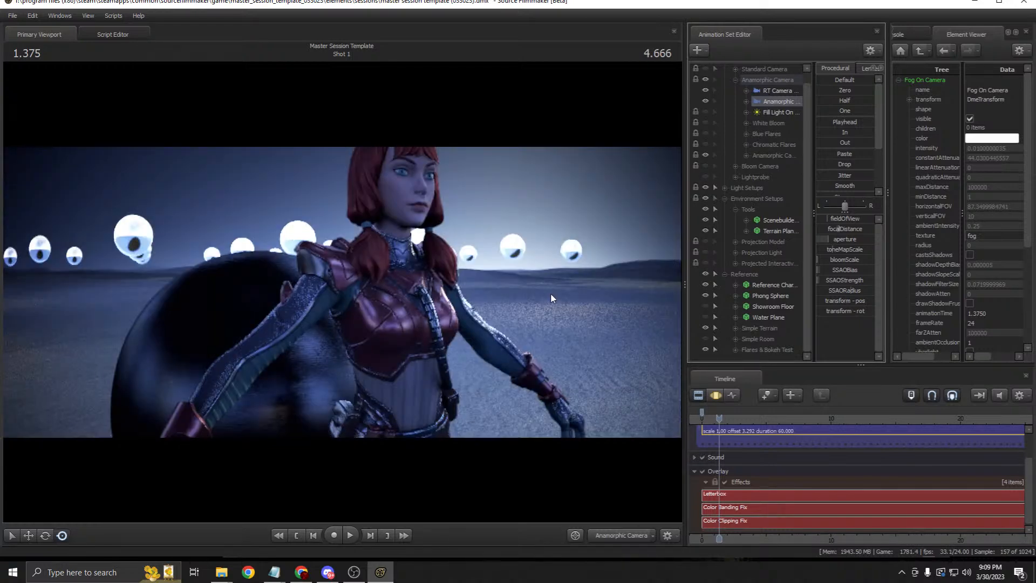
{"action": "left_click", "coordinate": [776, 91]}
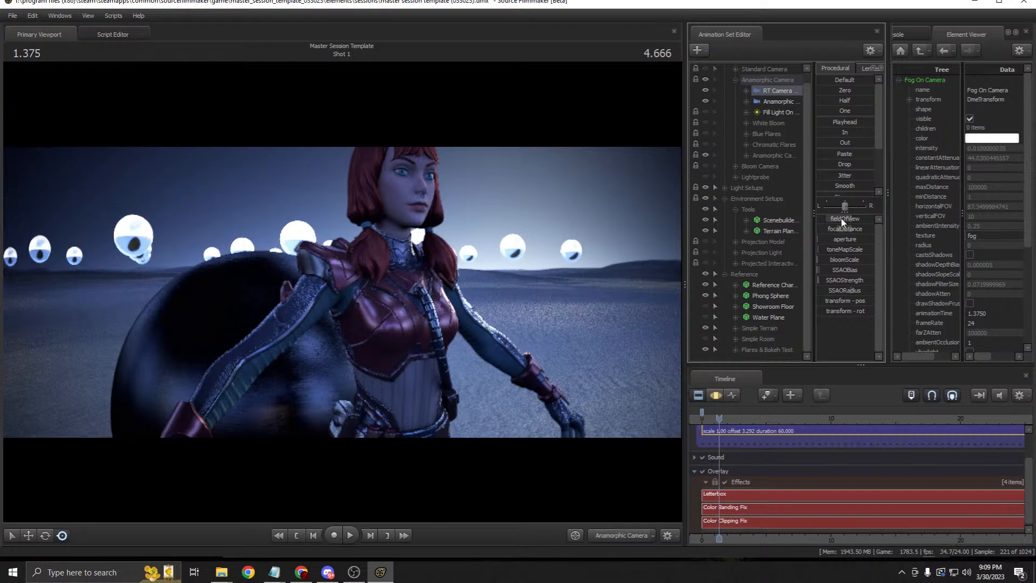
{"action": "left_click", "coordinate": [715, 395]}
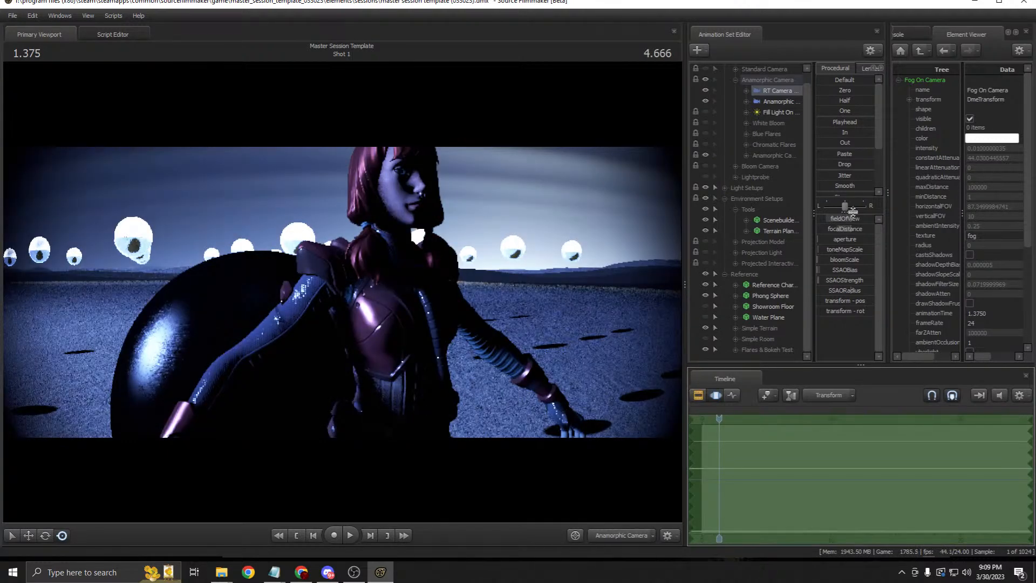
{"action": "left_click", "coordinate": [764, 124]}
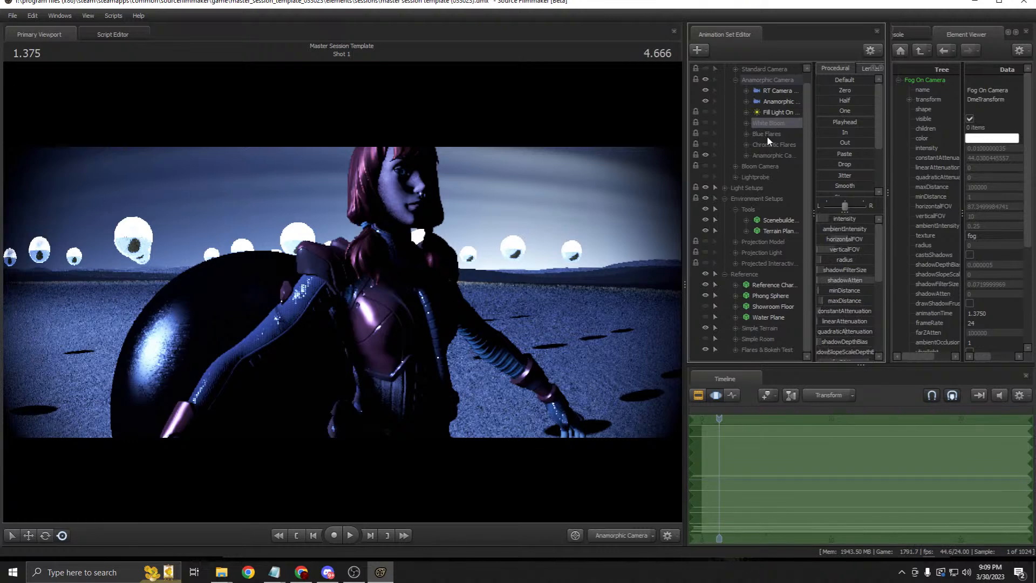
{"action": "left_click", "coordinate": [746, 123]}
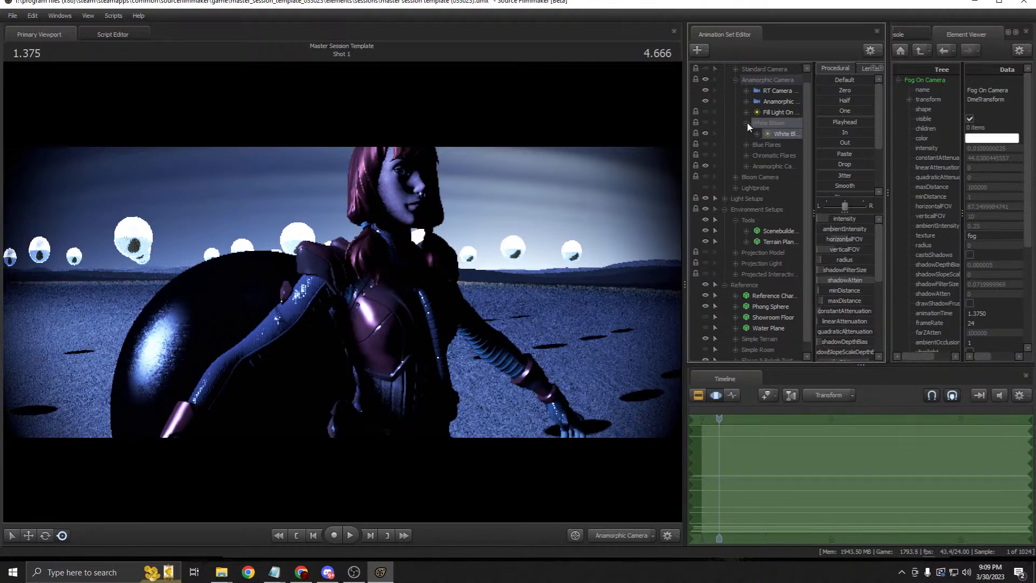
{"action": "left_click", "coordinate": [746, 145]}
{"action": "left_click", "coordinate": [746, 177]}
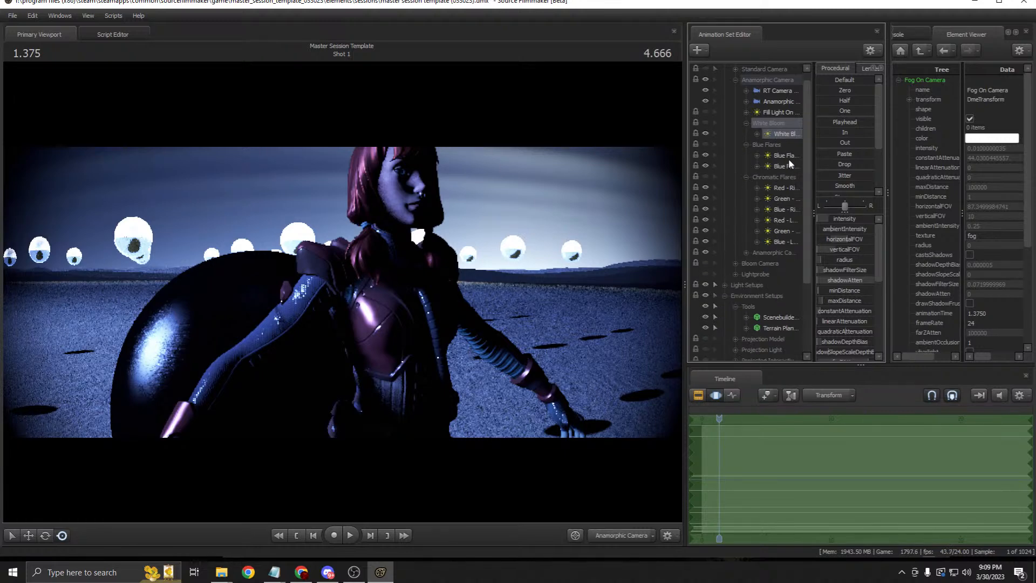
Step: Edit the RT Camera's fieldOfView value, then select the White Bloom light
{"action": "left_click", "coordinate": [781, 92]}
{"action": "double_click", "coordinate": [856, 220]}
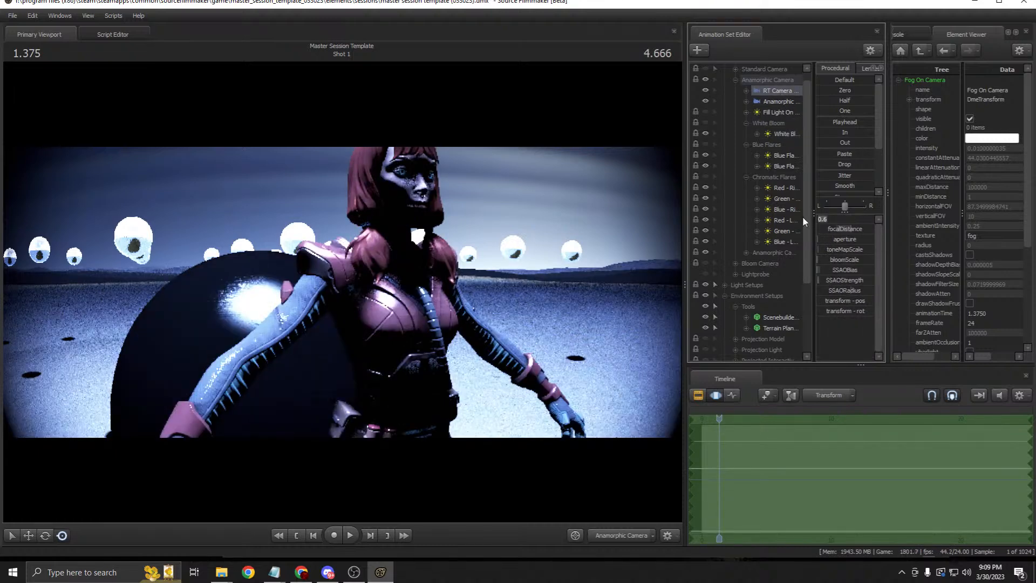
{"action": "left_click", "coordinate": [788, 134]}
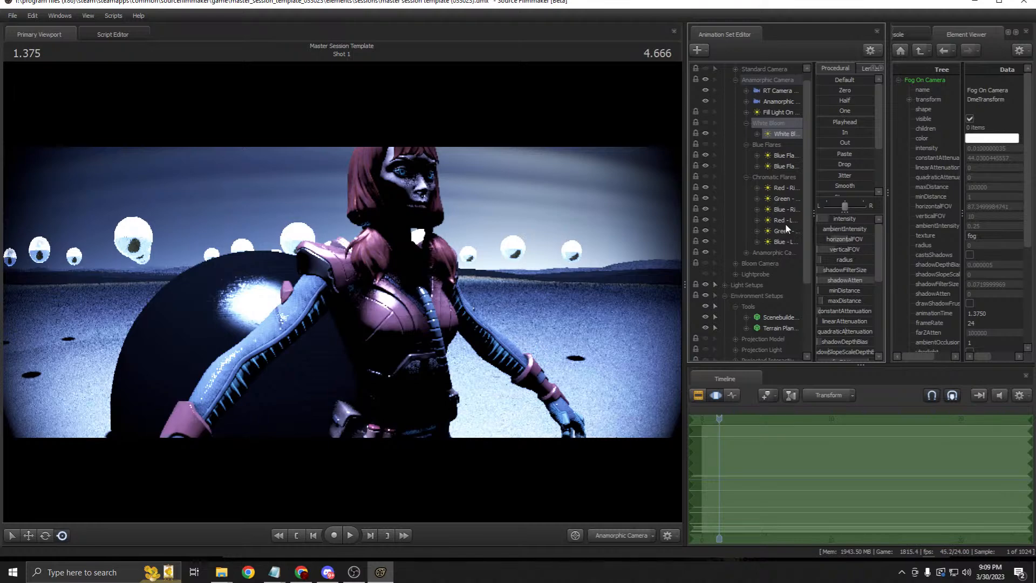
Step: Bring up Bloom FOV Table.txt and highlight its 4096 bloom FOV column
{"action": "mouse_move", "coordinate": [274, 572]}
{"action": "left_click", "coordinate": [410, 486]}
{"action": "left_click_drag", "start_coordinate": [678, 224], "coordinate": [654, 223]}
{"action": "left_click", "coordinate": [691, 331]}
{"action": "left_click", "coordinate": [654, 223]}
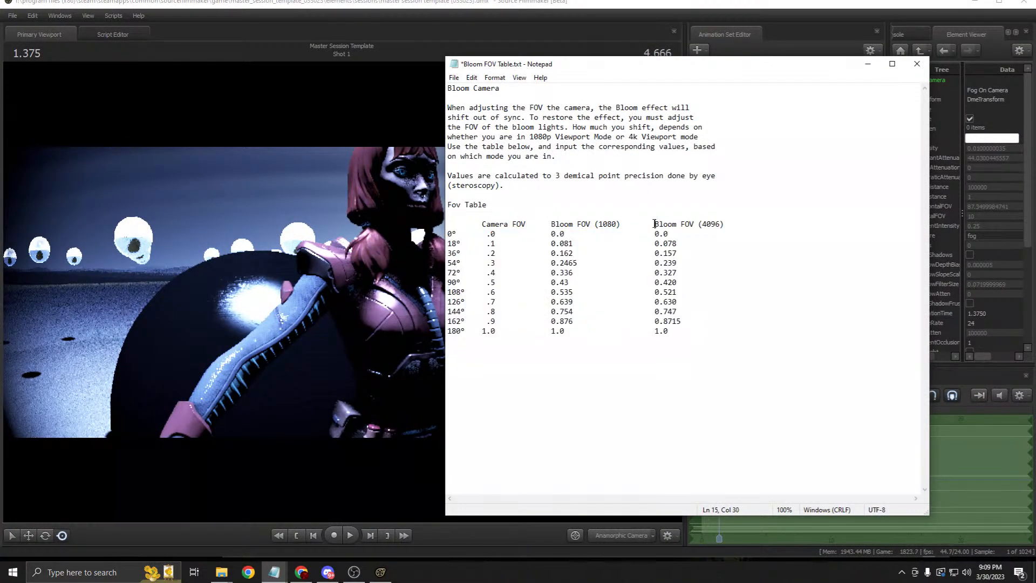
{"action": "left_click_drag", "start_coordinate": [654, 223], "coordinate": [560, 232]}
{"action": "left_click", "coordinate": [681, 330]}
{"action": "left_click", "coordinate": [550, 224]}
Step: Minimize Notepad, view through the Anamorphic camera, and collapse the White Bloom, Blue Flares and Chromatic Flares groups
{"action": "left_click", "coordinate": [867, 63]}
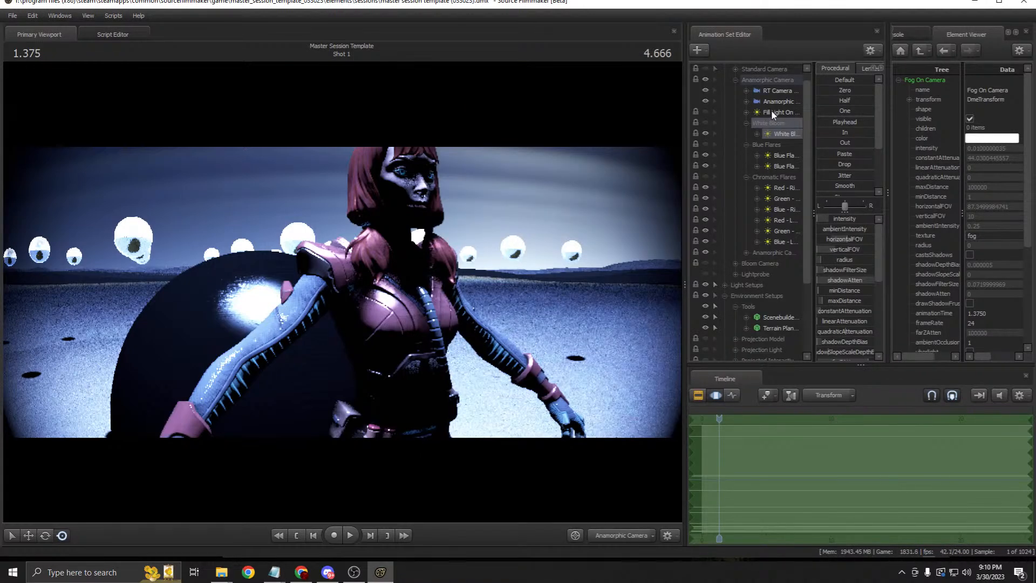
{"action": "left_click", "coordinate": [777, 90]}
{"action": "key", "text": "F3"}
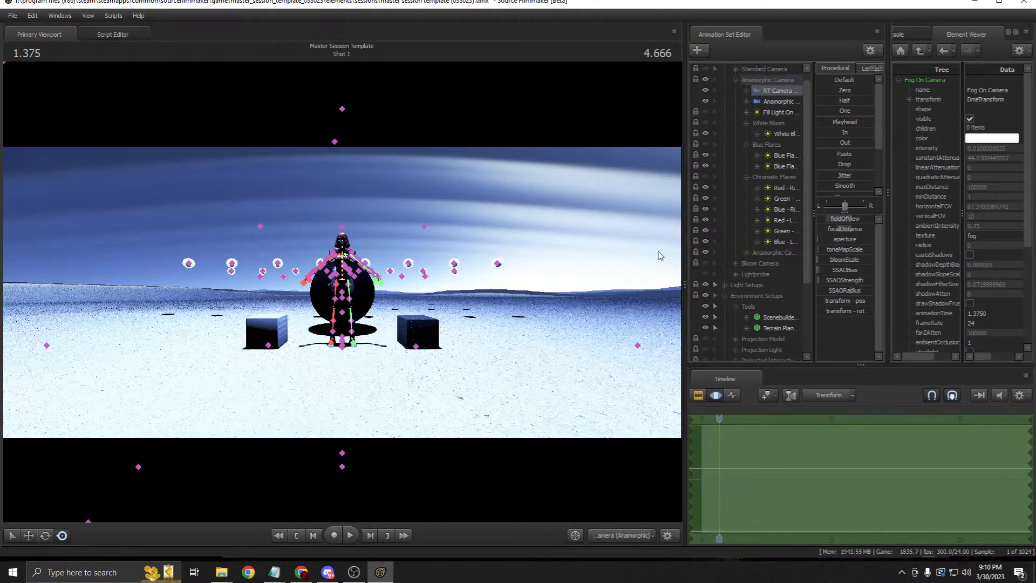
{"action": "left_click_drag", "start_coordinate": [779, 101], "coordinate": [507, 178]}
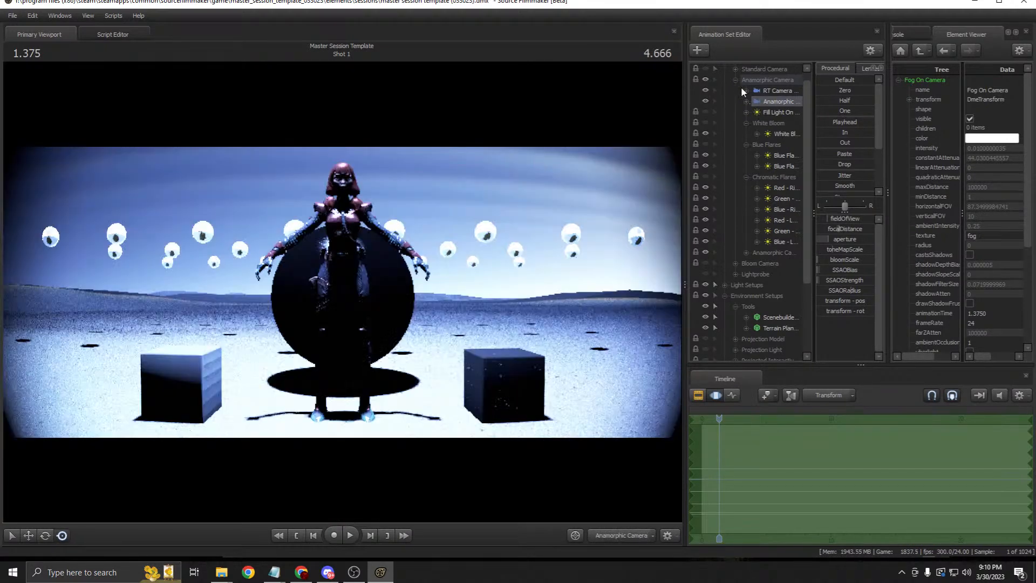
{"action": "left_click", "coordinate": [734, 80]}
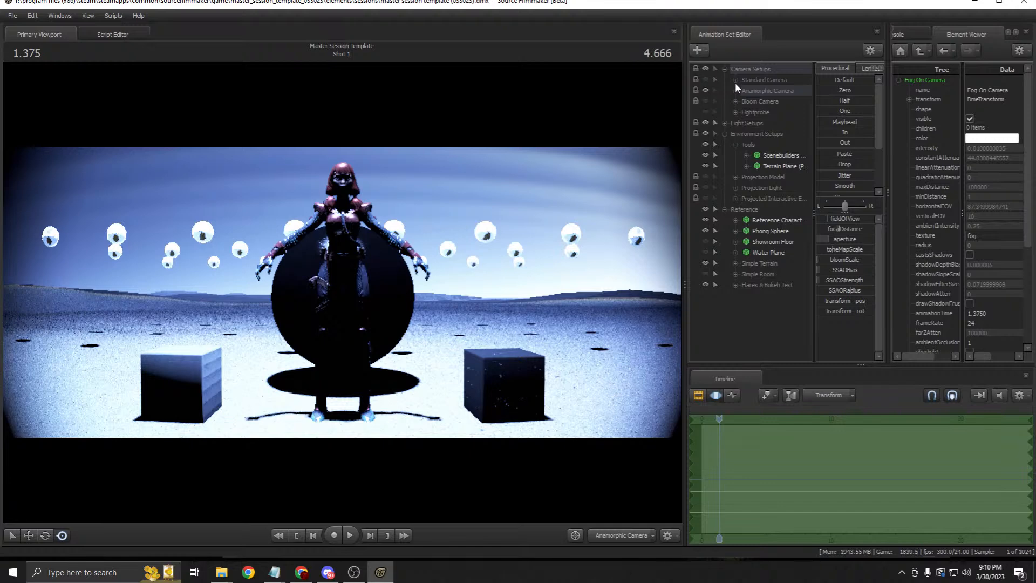
{"action": "left_click", "coordinate": [735, 90]}
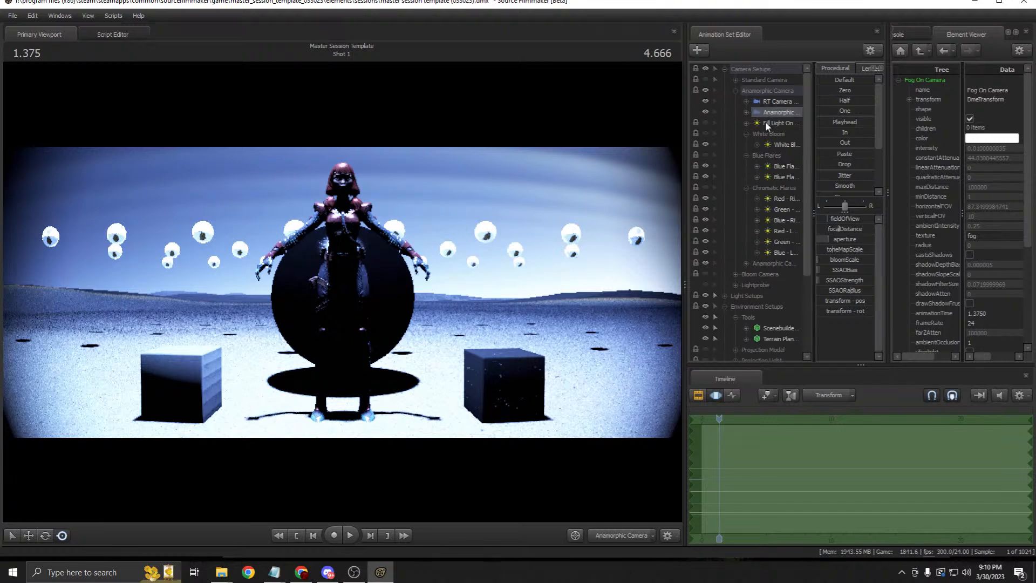
{"action": "left_click", "coordinate": [745, 134]}
{"action": "left_click", "coordinate": [746, 144]}
{"action": "left_click", "coordinate": [746, 155]}
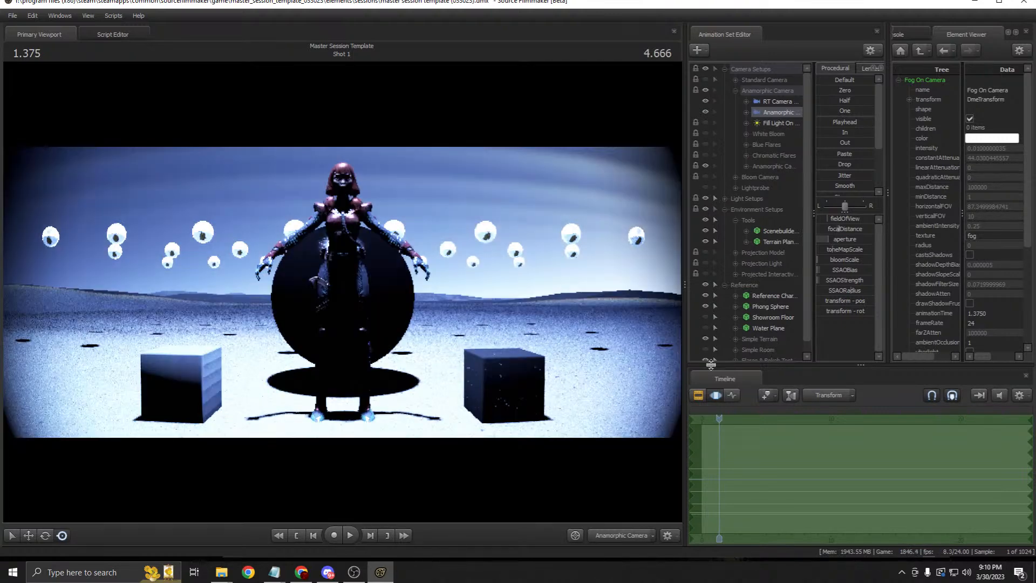
Step: Turn the Blue Flares lights back on and open the RT Camera's aperture to maximum
{"action": "left_click", "coordinate": [700, 395]}
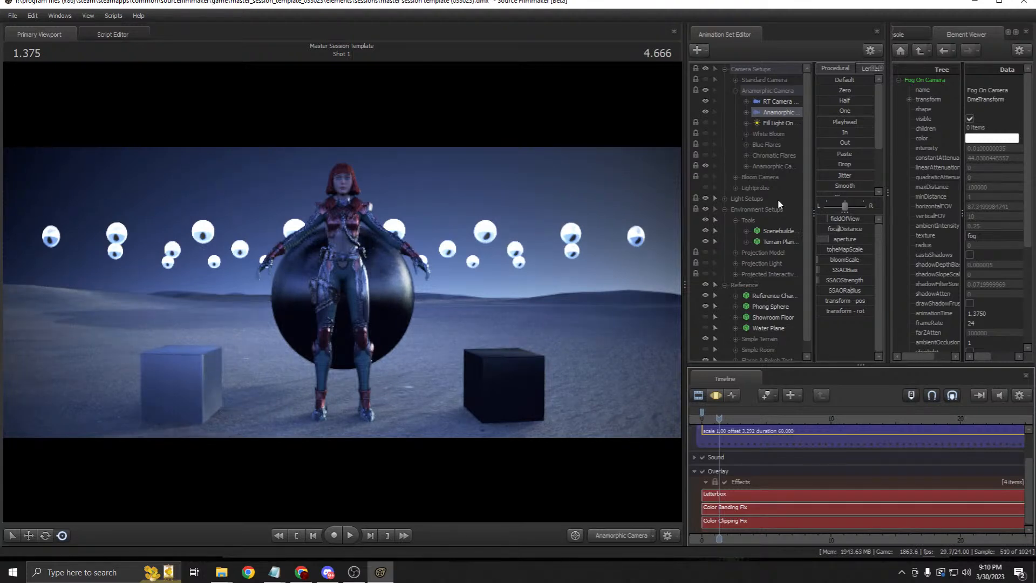
{"action": "left_click", "coordinate": [705, 144]}
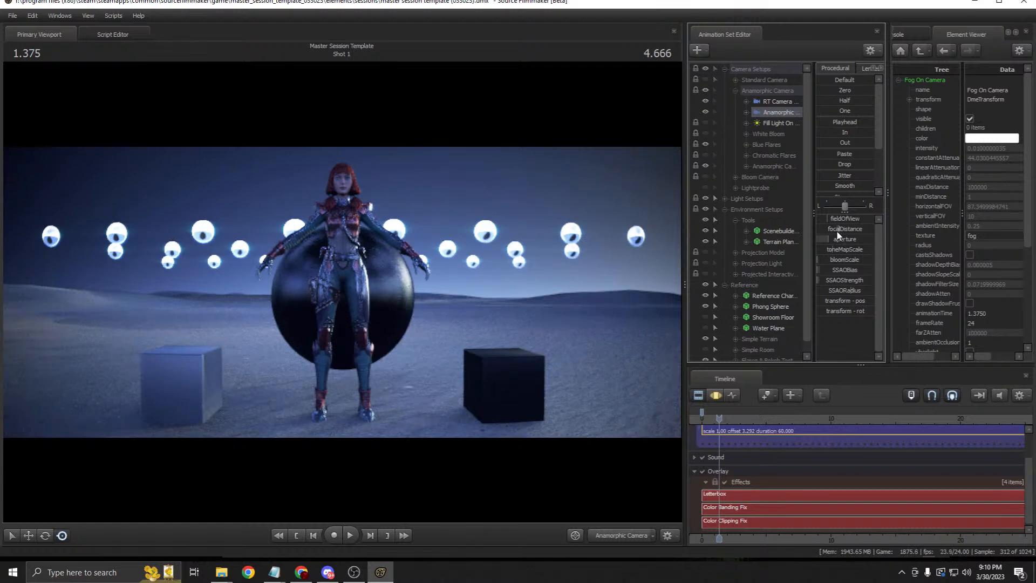
{"action": "left_click", "coordinate": [717, 396]}
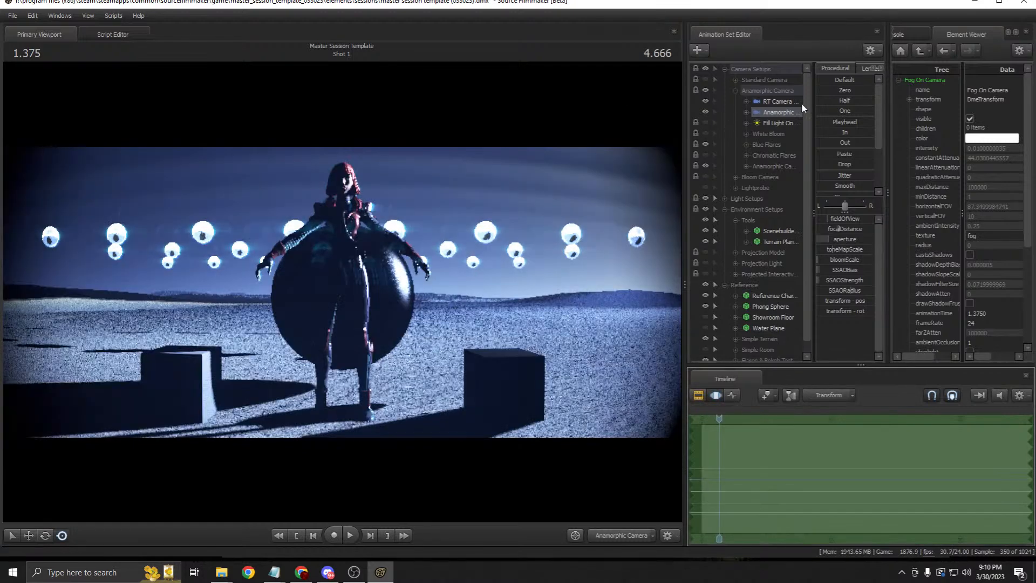
{"action": "left_click", "coordinate": [771, 103]}
{"action": "left_click_drag", "start_coordinate": [840, 240], "coordinate": [875, 239]}
{"action": "left_click", "coordinate": [699, 395]}
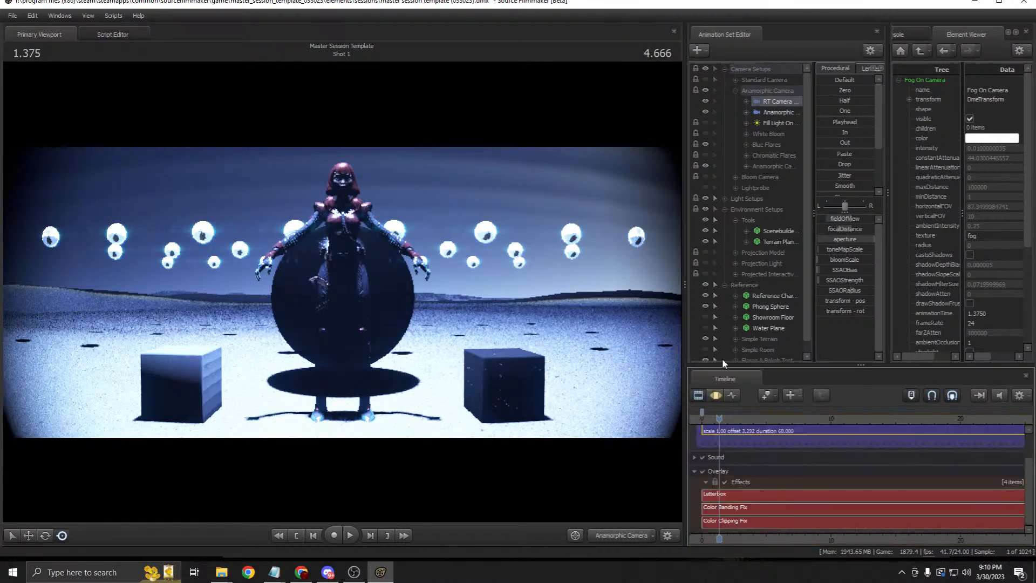
{"action": "left_click", "coordinate": [777, 112]}
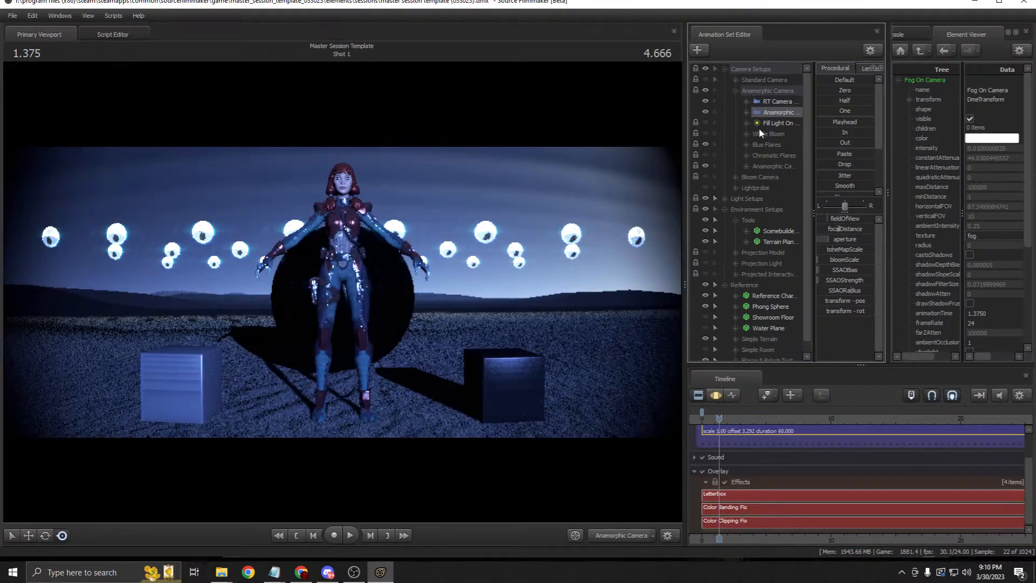
{"action": "left_click_drag", "start_coordinate": [687, 170], "coordinate": [605, 171]}
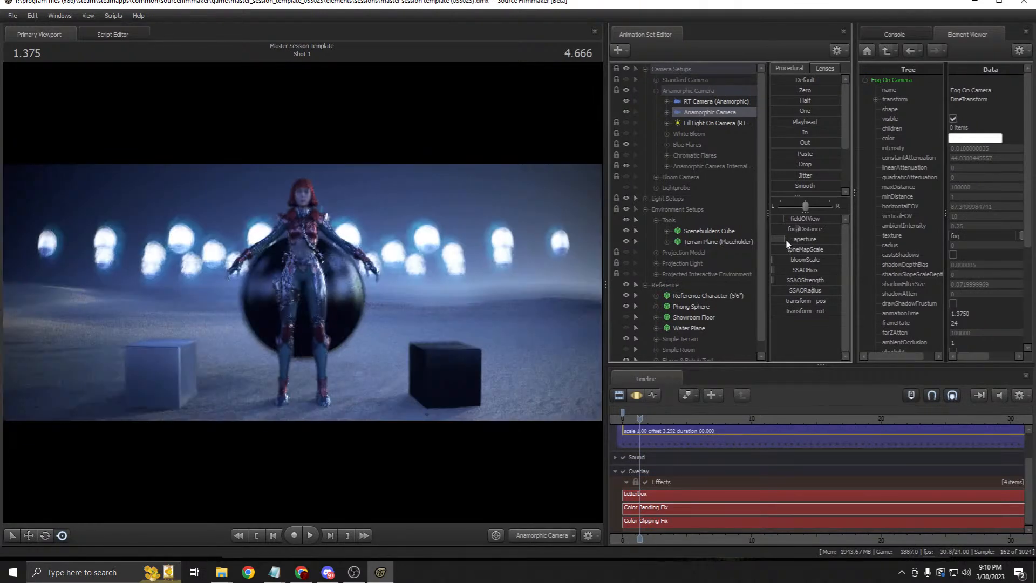
{"action": "left_click", "coordinate": [708, 102]}
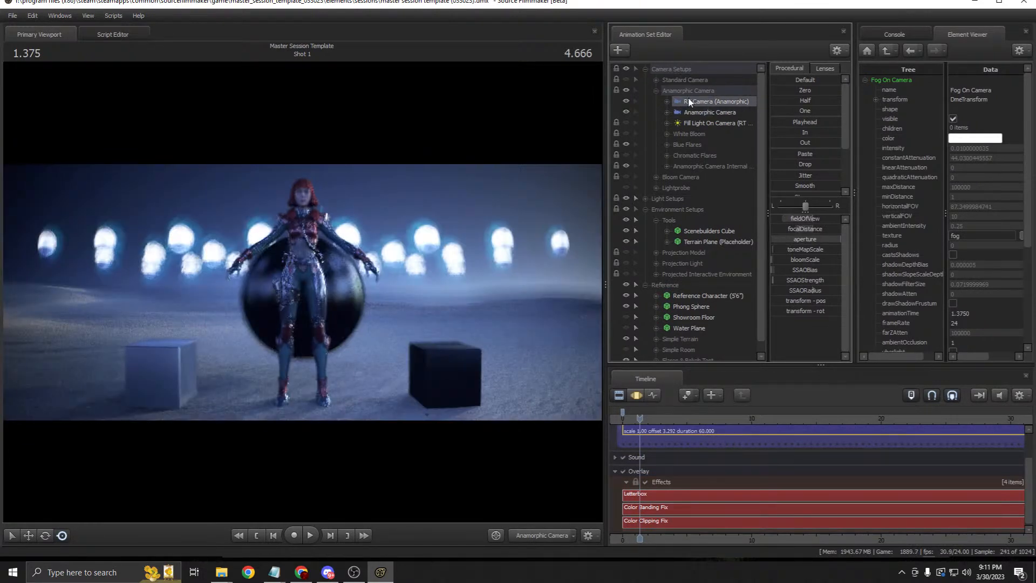
{"action": "left_click", "coordinate": [711, 111]}
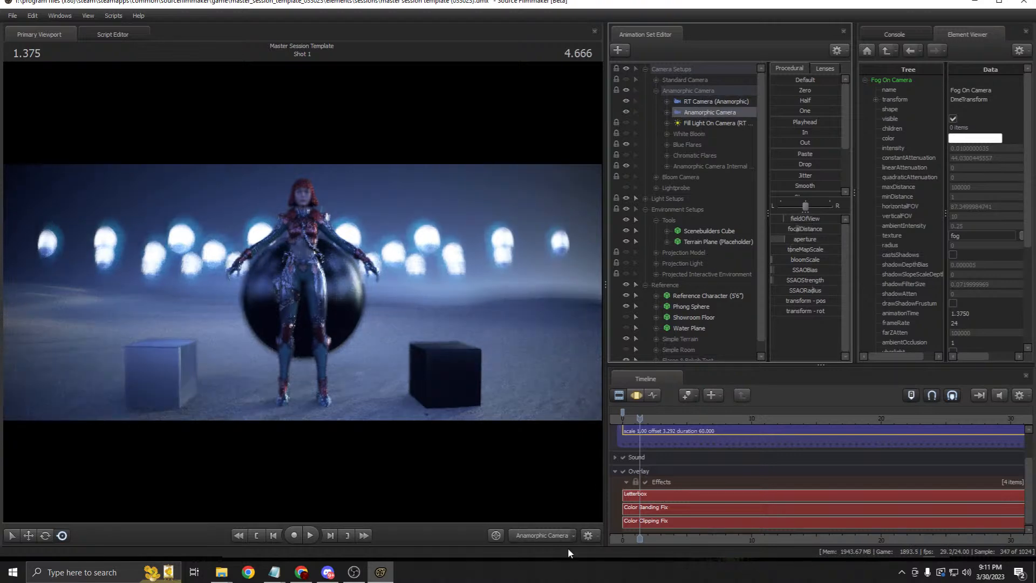
{"action": "left_click", "coordinate": [575, 532]}
{"action": "left_click", "coordinate": [566, 526]}
{"action": "key", "text": "s"}
{"action": "left_click_drag", "start_coordinate": [523, 337], "coordinate": [418, 344]}
{"action": "key", "text": "d"}
{"action": "left_click", "coordinate": [544, 533]}
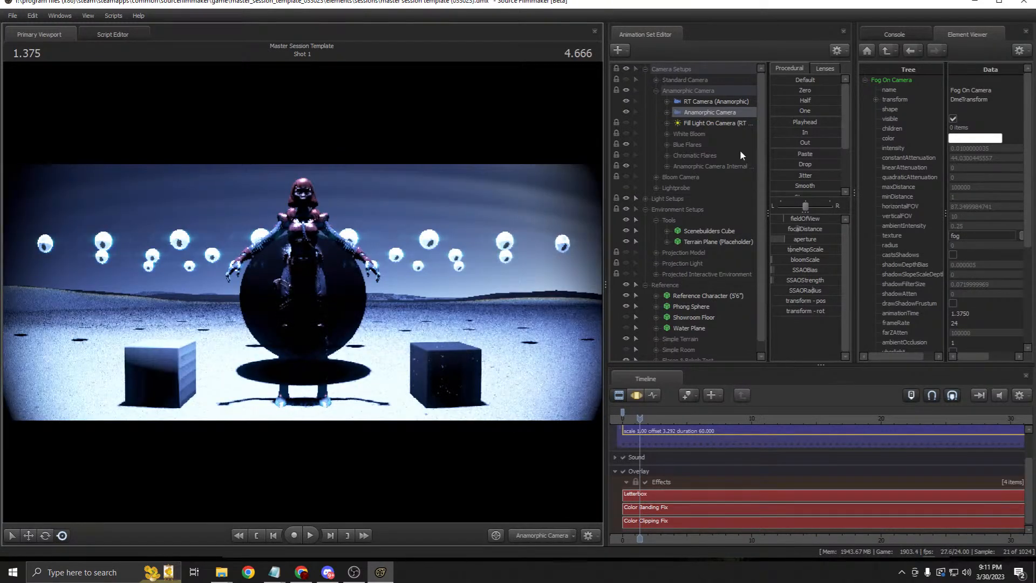
{"action": "left_click", "coordinate": [685, 132]}
{"action": "left_click", "coordinate": [686, 166]}
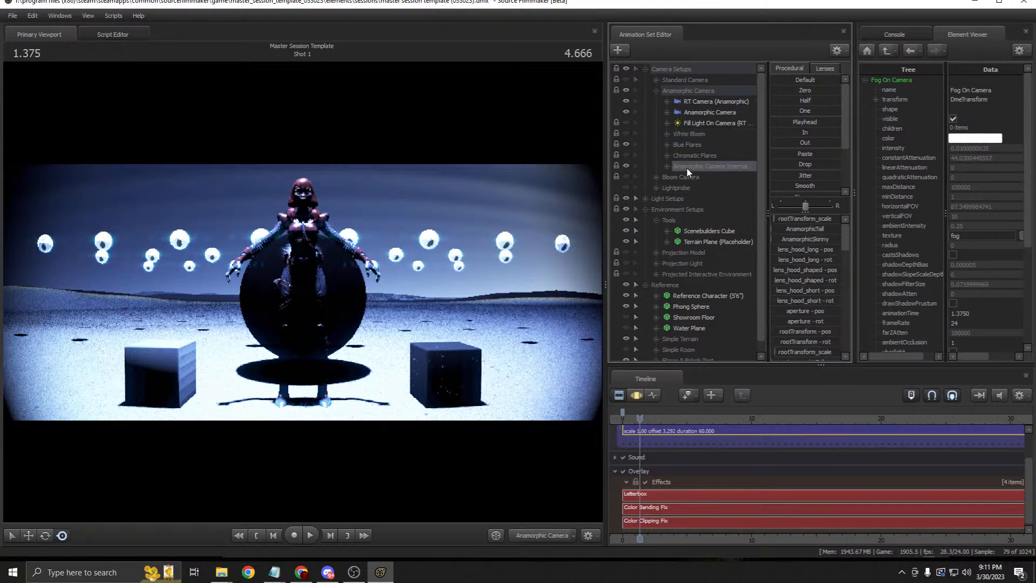
{"action": "left_click", "coordinate": [667, 167]}
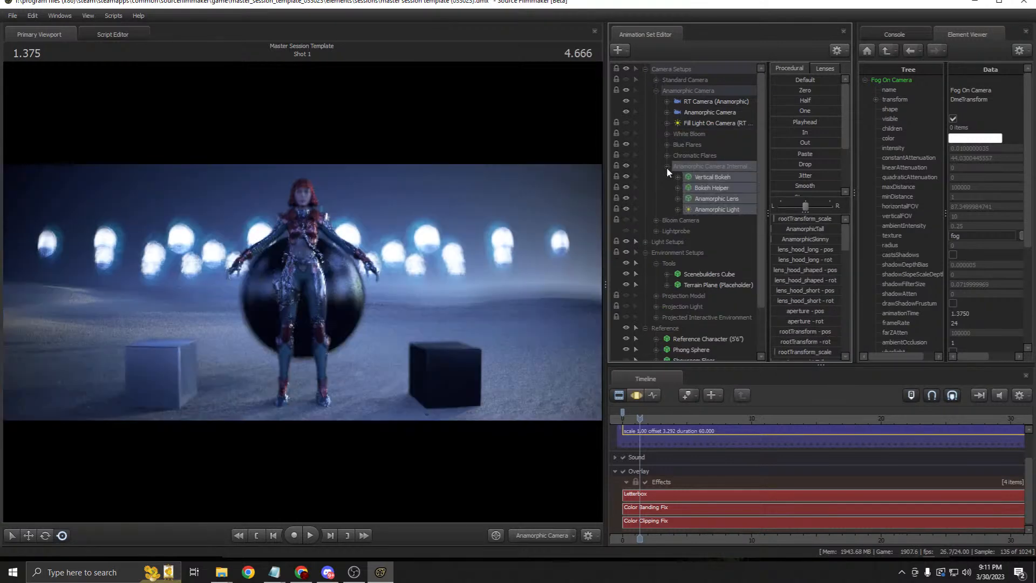
{"action": "left_click", "coordinate": [666, 167]}
{"action": "left_click_drag", "start_coordinate": [605, 183], "coordinate": [541, 200]}
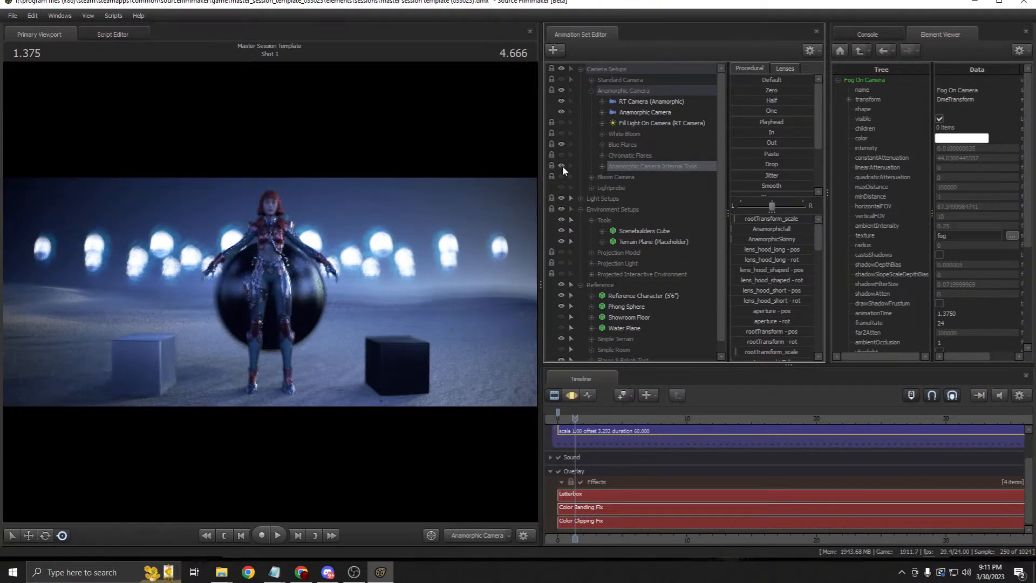
{"action": "left_click_drag", "start_coordinate": [542, 183], "coordinate": [613, 198]}
{"action": "left_click", "coordinate": [661, 165]}
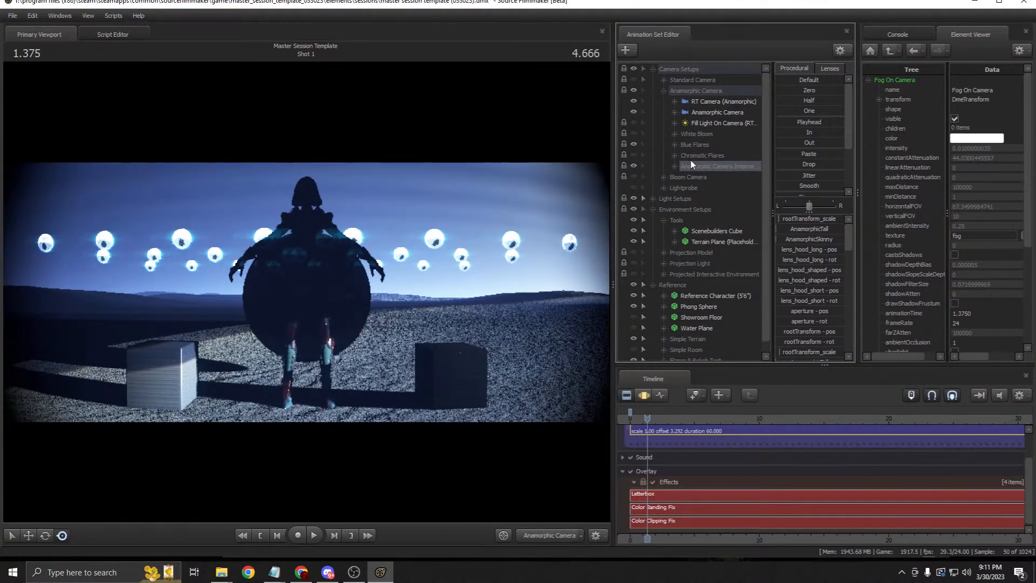
{"action": "left_click", "coordinate": [718, 112]}
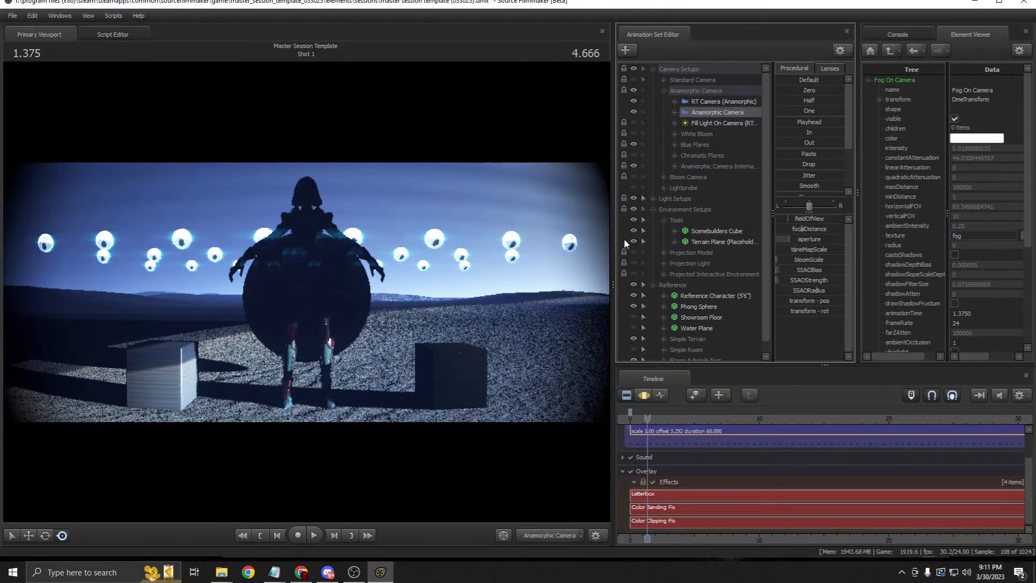
{"action": "left_click_drag", "start_coordinate": [614, 229], "coordinate": [663, 212]}
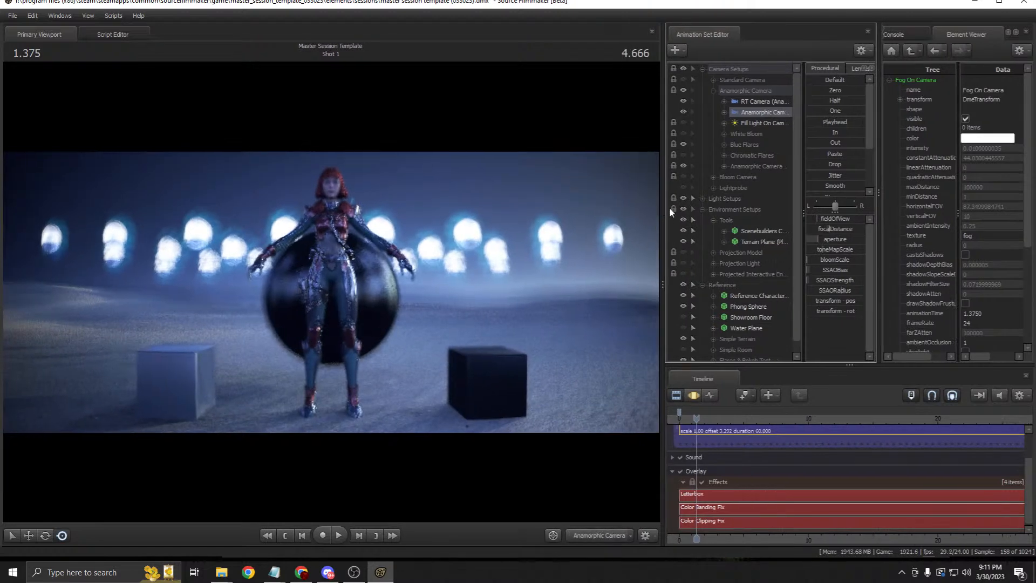
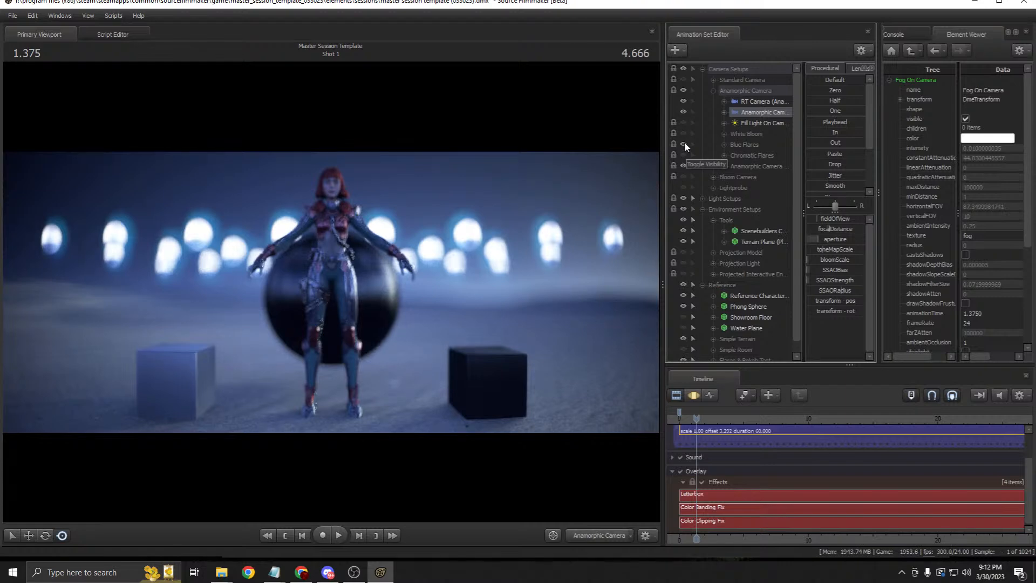
Step: Turn off the Blue Flares lights in the Animation Set Editor
{"action": "left_click", "coordinate": [684, 143]}
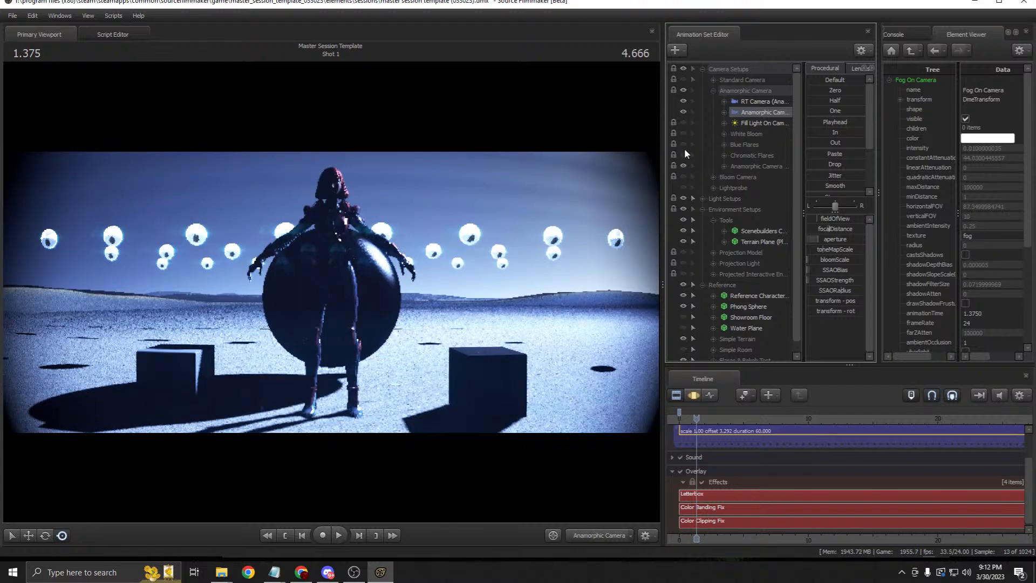
{"action": "left_click", "coordinate": [684, 144]}
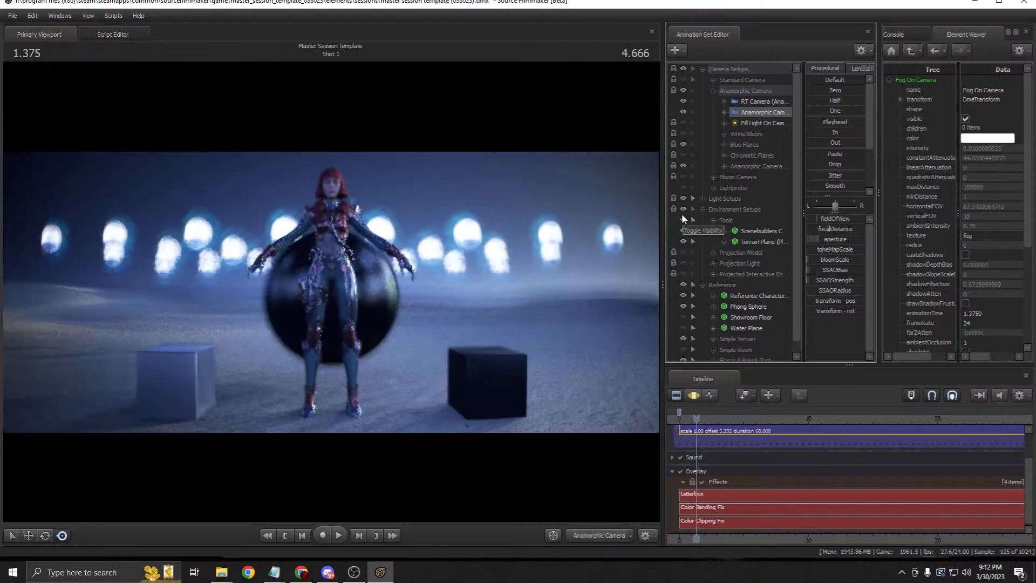
{"action": "left_click", "coordinate": [684, 143]}
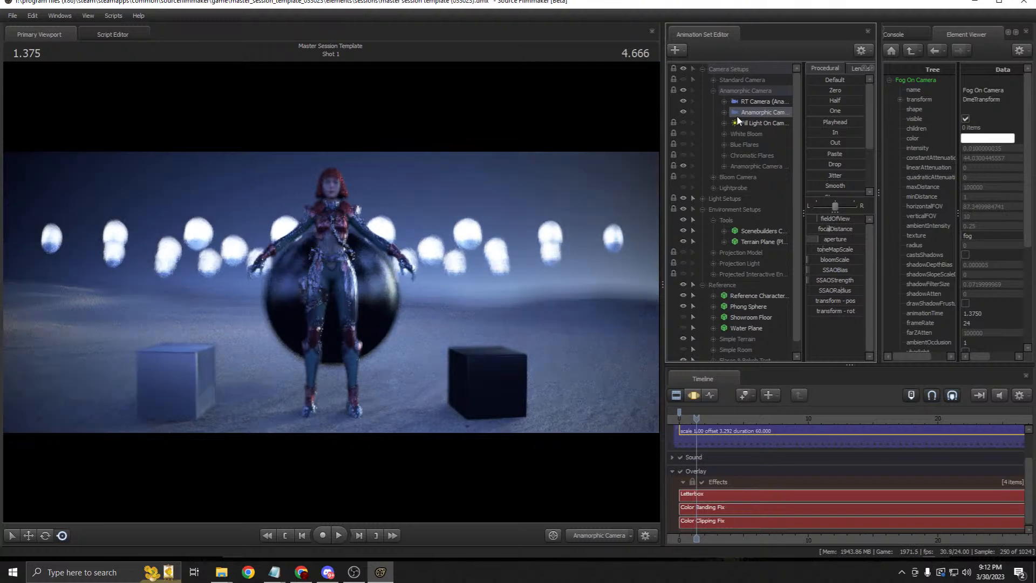
Step: Drop the anamorphic RT Camera's aperture to near zero and collapse the Anamorphic Camera group
{"action": "left_click", "coordinate": [694, 395]}
{"action": "left_click", "coordinate": [680, 396]}
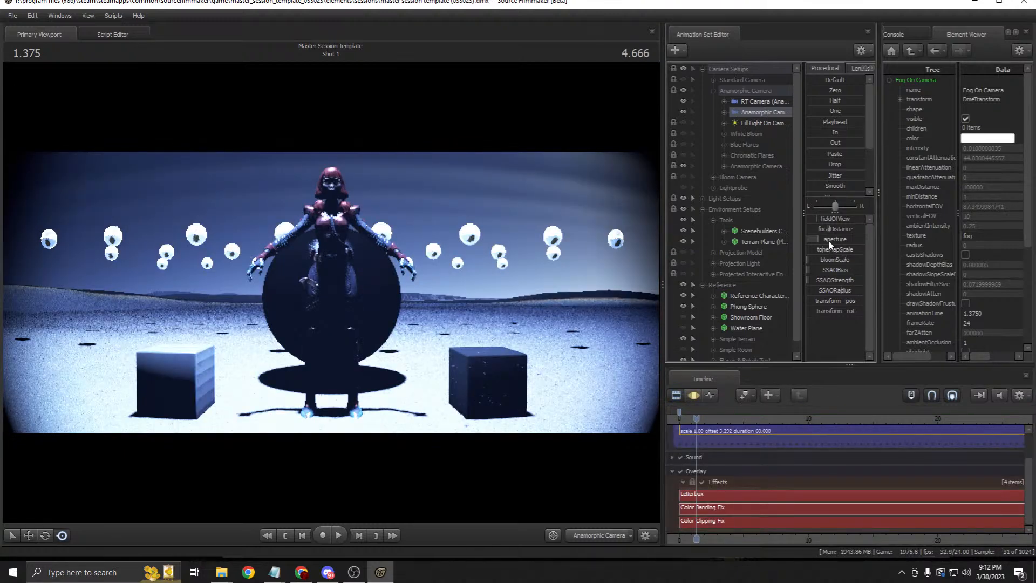
{"action": "left_click", "coordinate": [765, 101]}
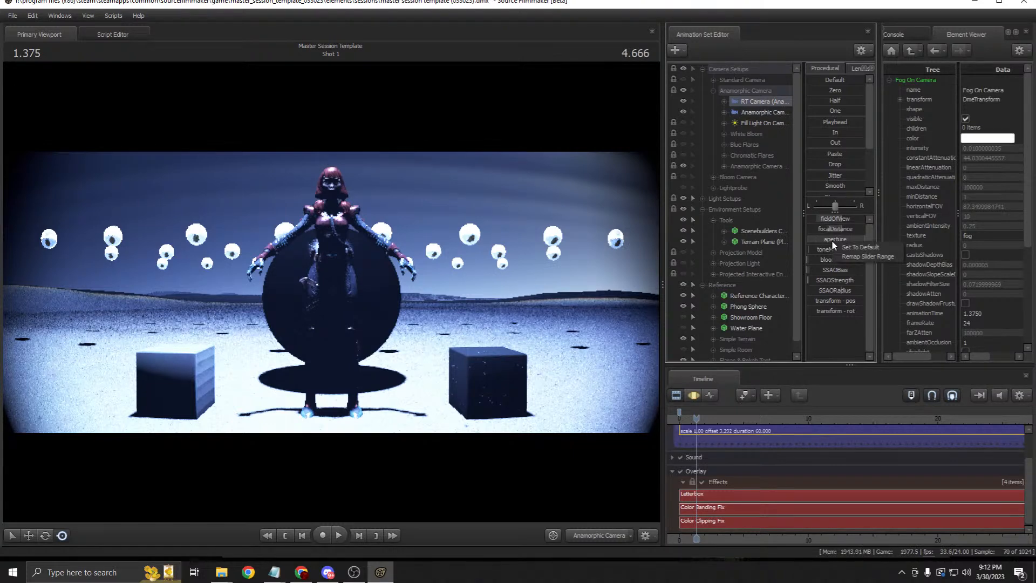
{"action": "left_click", "coordinate": [694, 395]}
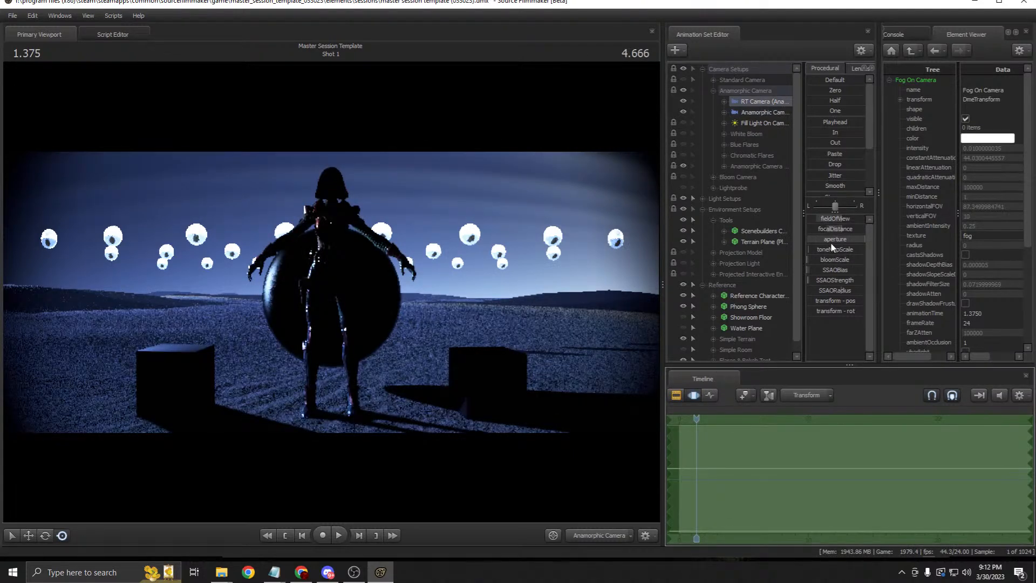
{"action": "double_click", "coordinate": [840, 242]}
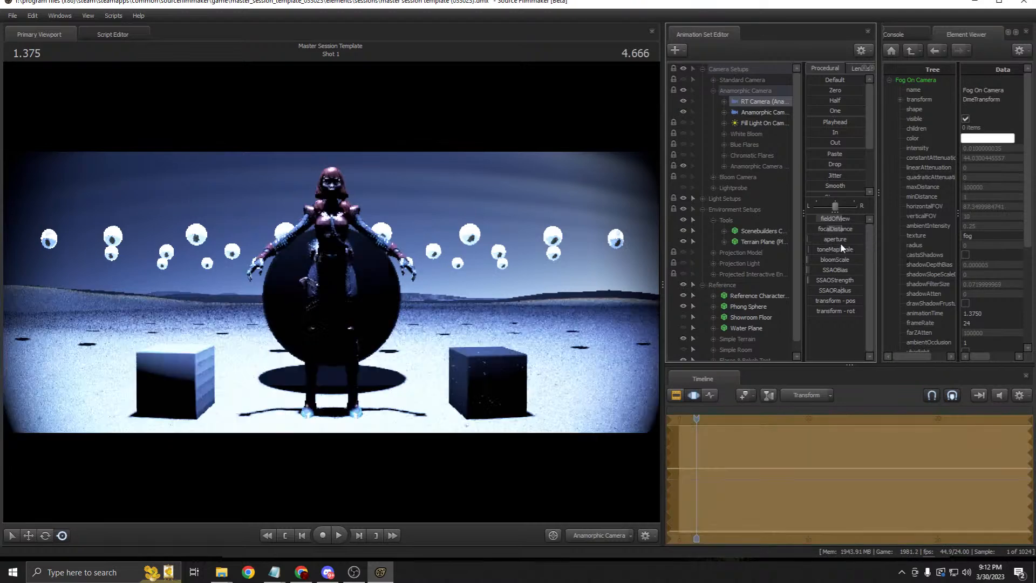
{"action": "left_click", "coordinate": [677, 396]}
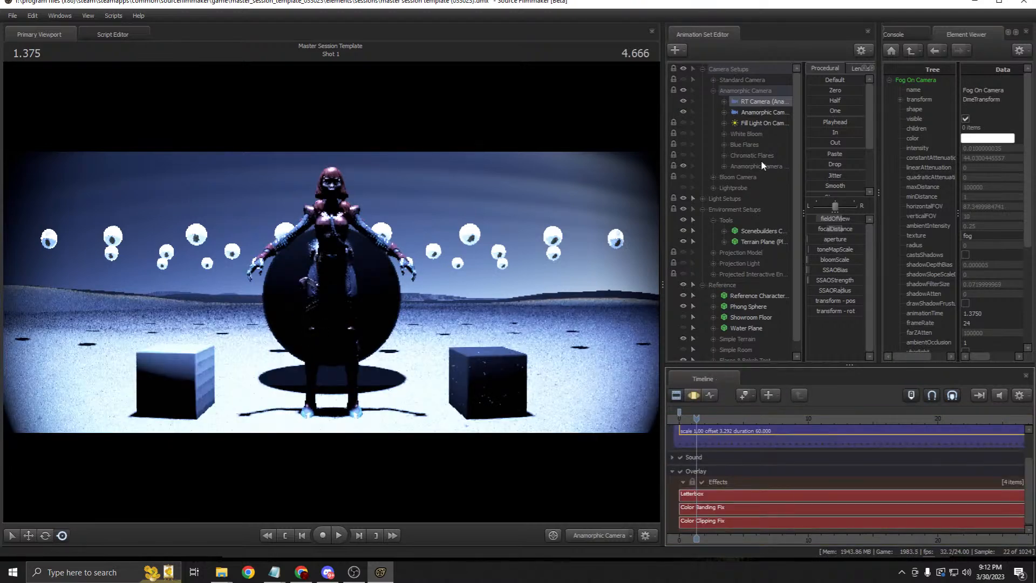
{"action": "left_click", "coordinate": [713, 91]}
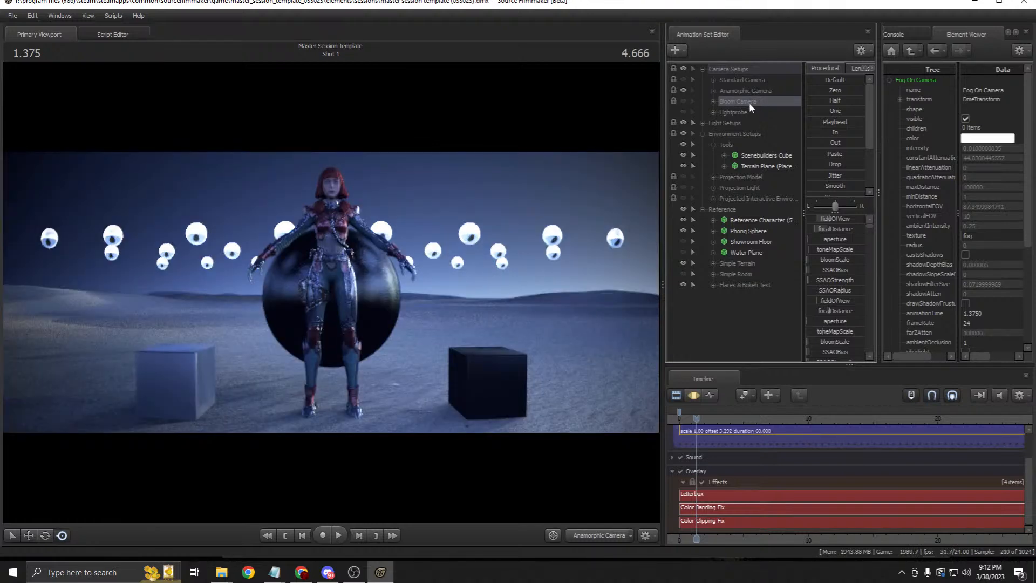
Step: Expand Bloom Camera, widen the editor panels, and view the scene through RT Camera (Bloom)
{"action": "left_click", "coordinate": [713, 102]}
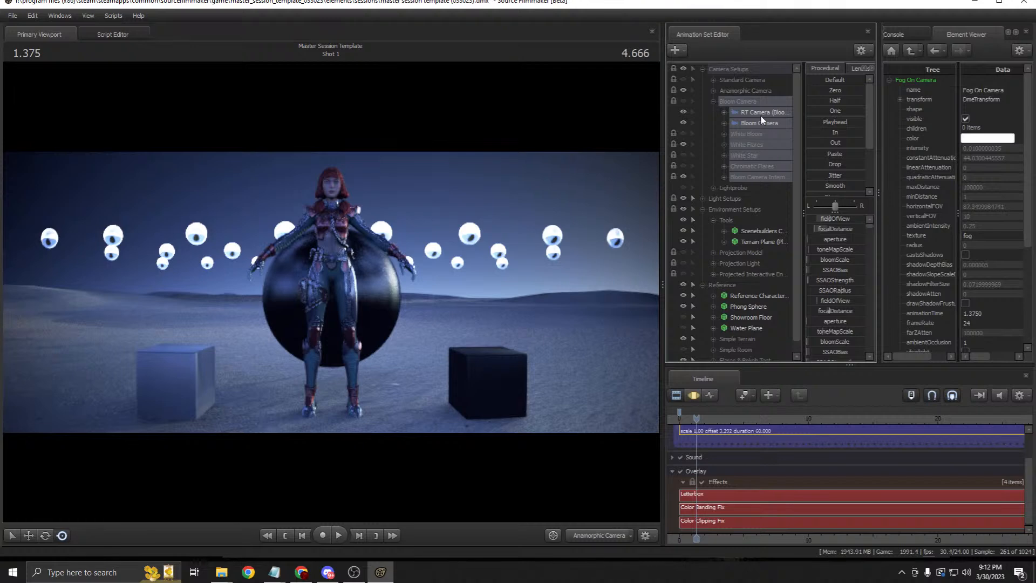
{"action": "left_click", "coordinate": [740, 110]}
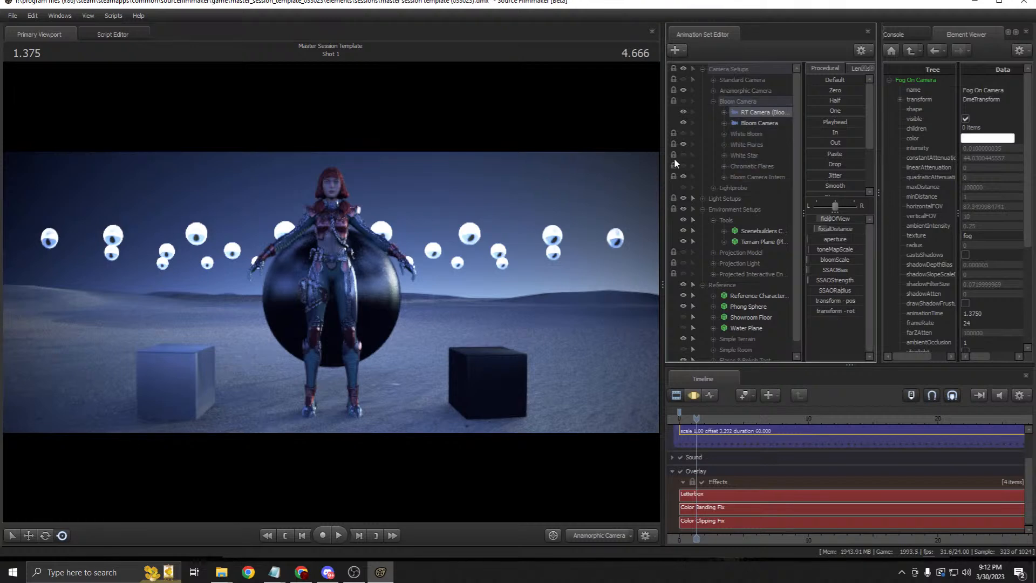
{"action": "left_click_drag", "start_coordinate": [664, 154], "coordinate": [581, 155]}
{"action": "left_click_drag", "start_coordinate": [699, 115], "coordinate": [419, 230]}
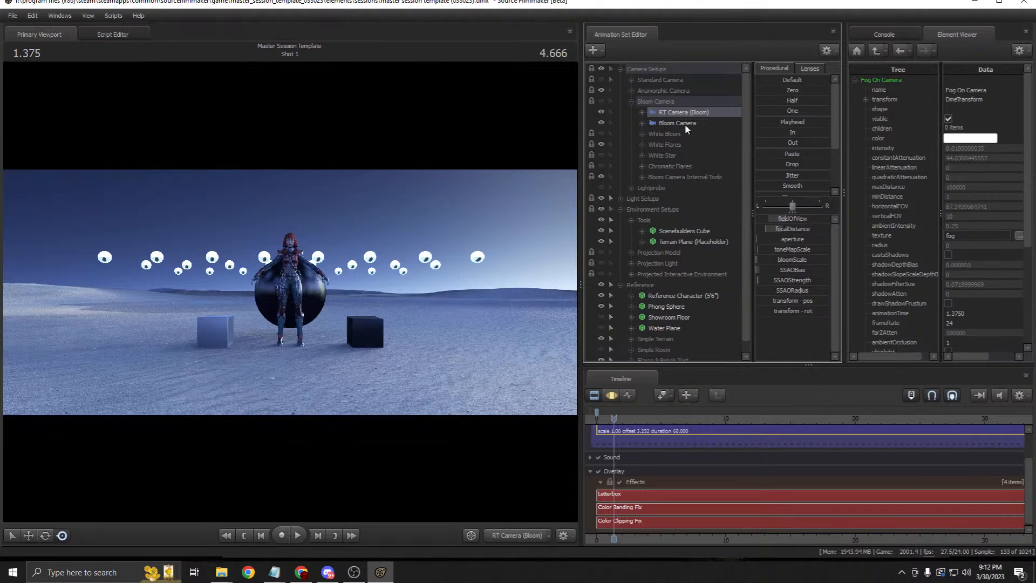
{"action": "left_click_drag", "start_coordinate": [703, 112], "coordinate": [444, 206]}
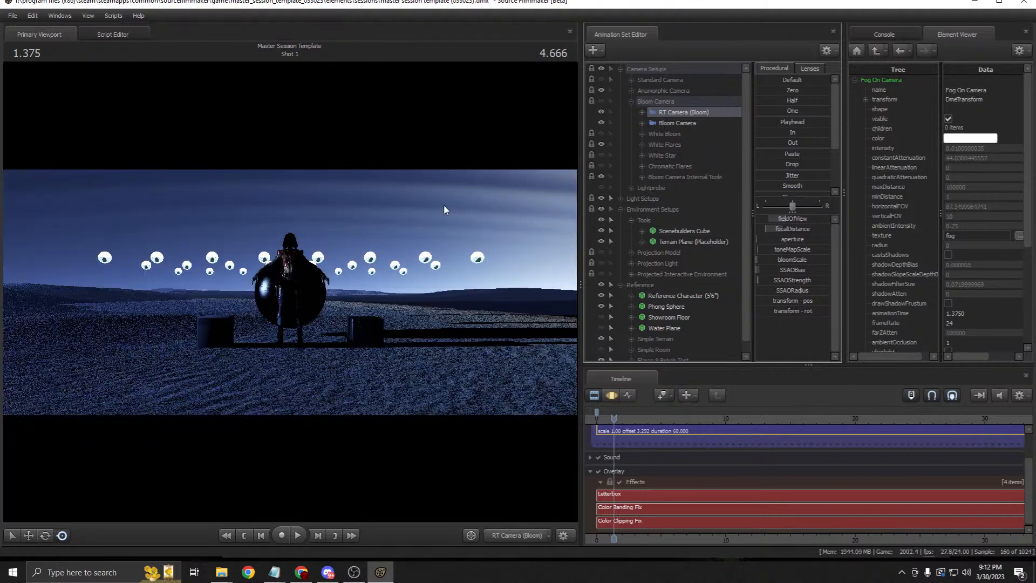
{"action": "right_click", "coordinate": [679, 117]}
{"action": "mouse_move", "coordinate": [749, 176]}
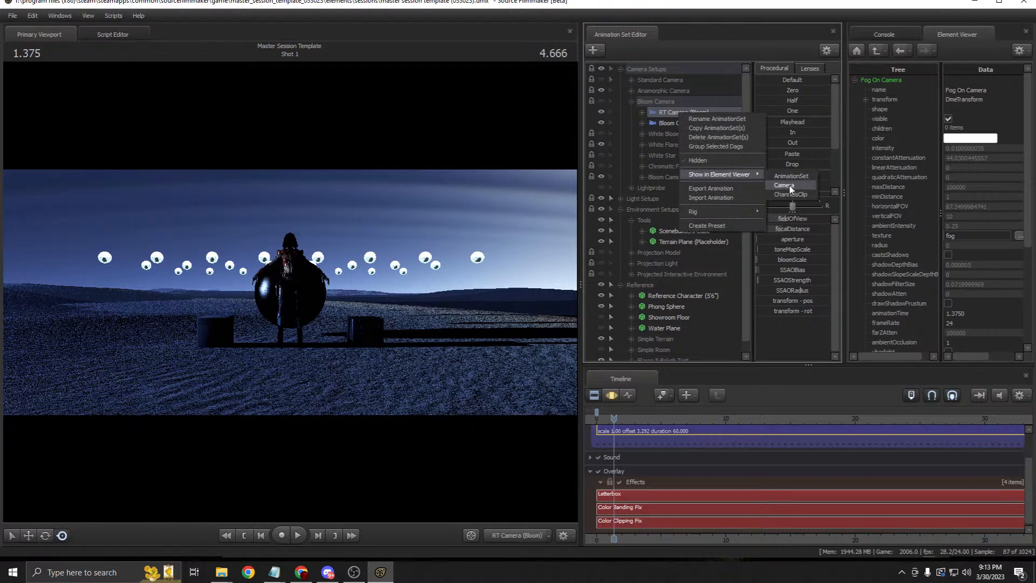
{"action": "left_click", "coordinate": [785, 185]}
Step: Set Shot 1's activeMonitor to 1 and look through the Bloom Camera
{"action": "left_click", "coordinate": [876, 50]}
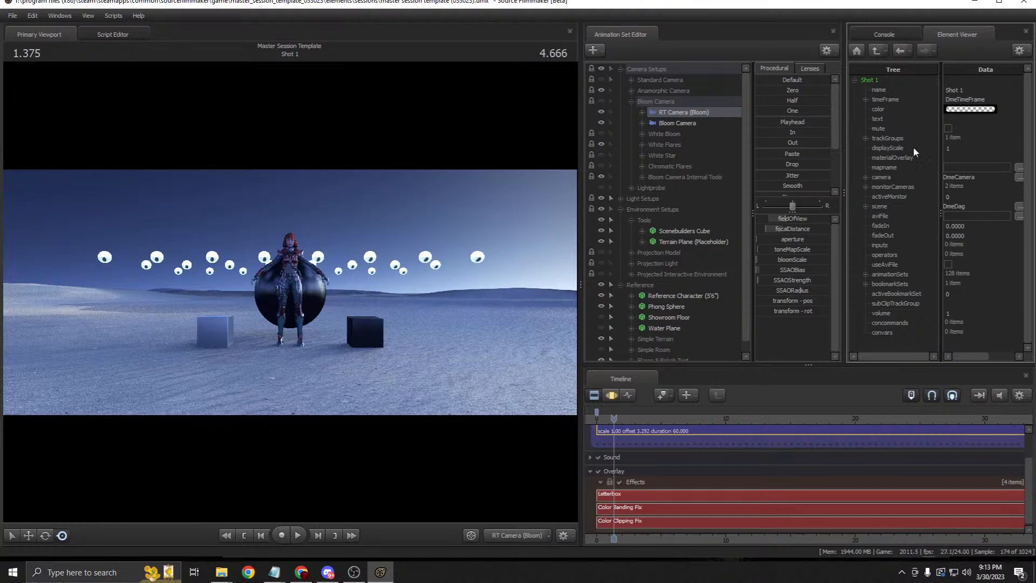
{"action": "left_click", "coordinate": [954, 196]}
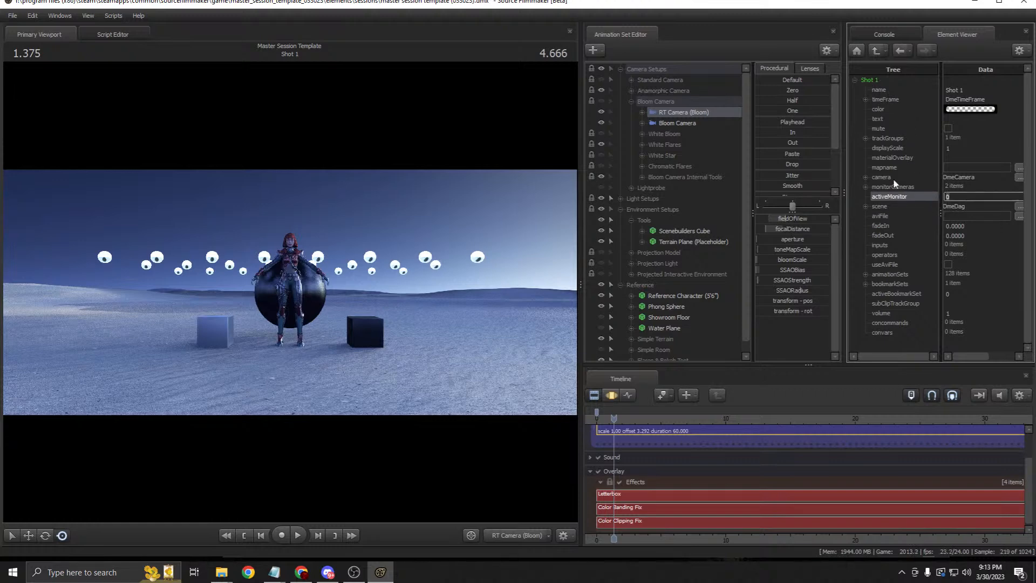
{"action": "type", "text": "1"}
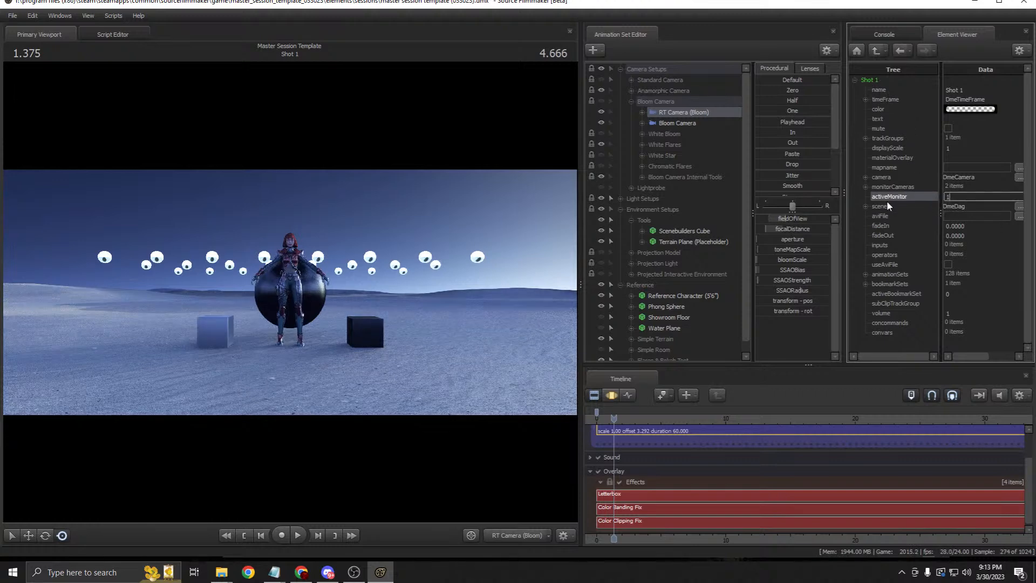
{"action": "key", "text": "Return"}
{"action": "left_click", "coordinate": [674, 123]}
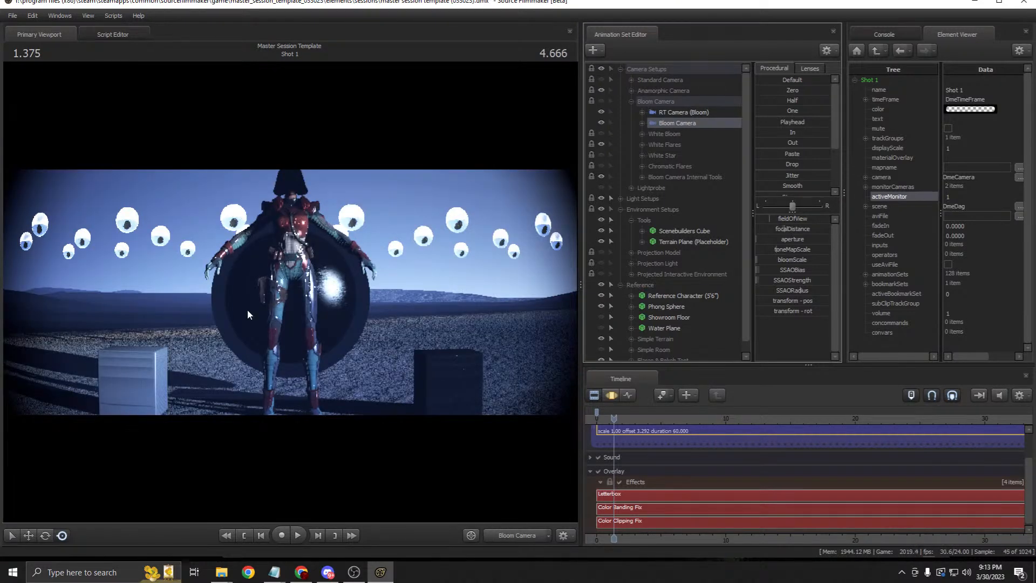
{"action": "left_click_drag", "start_coordinate": [677, 114], "coordinate": [469, 155]}
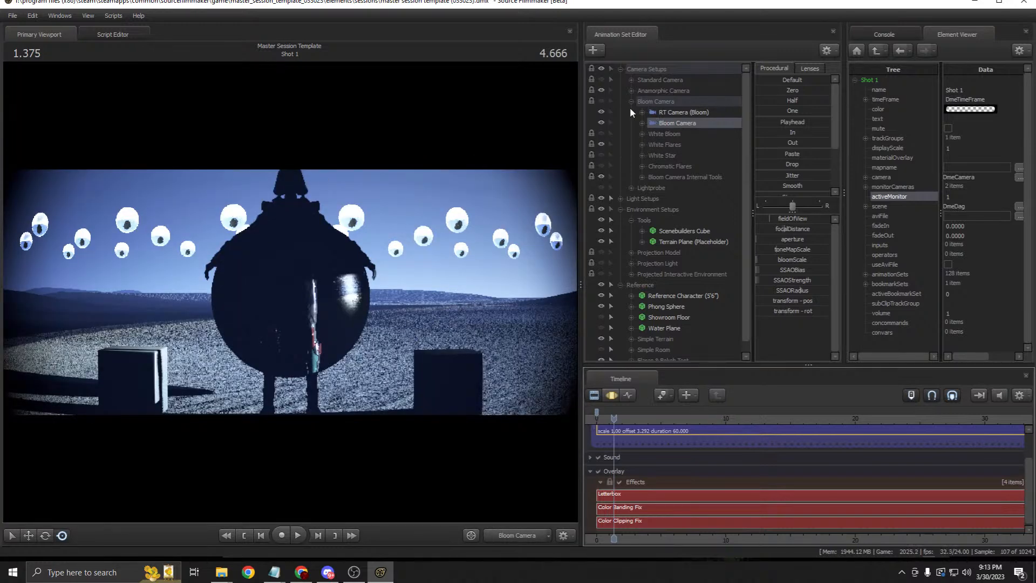
Step: Hide the Anamorphic Camera group, show Bloom Camera, and raise its toneMapScale to brighten the render
{"action": "left_click", "coordinate": [600, 89]}
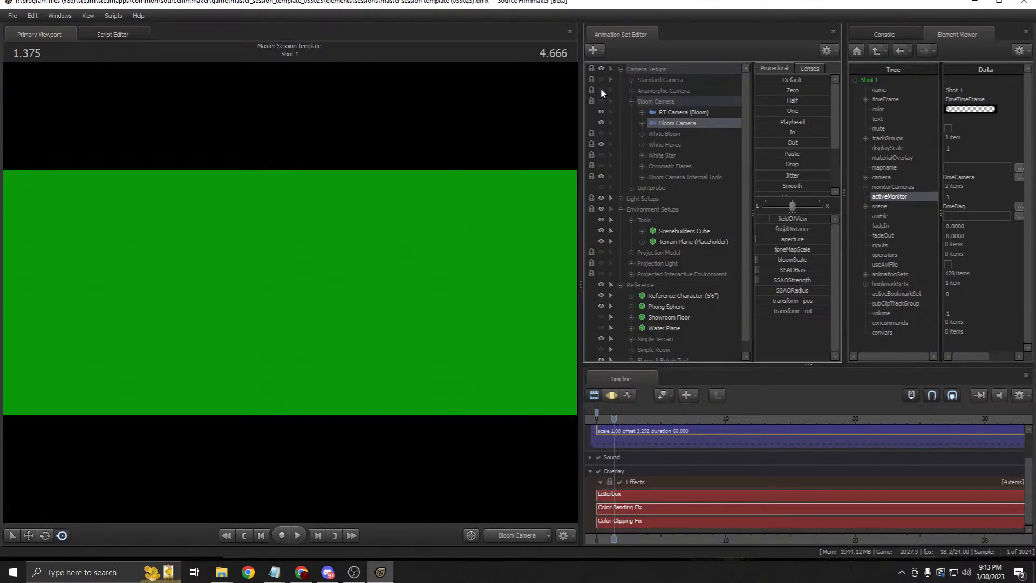
{"action": "left_click", "coordinate": [602, 101]}
{"action": "left_click", "coordinate": [647, 100]}
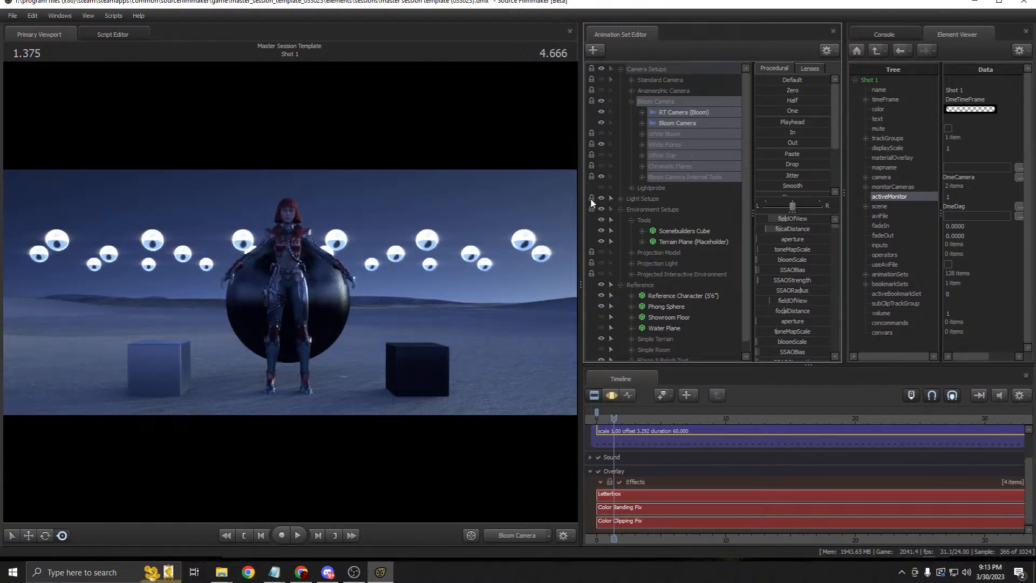
{"action": "left_click", "coordinate": [697, 124]}
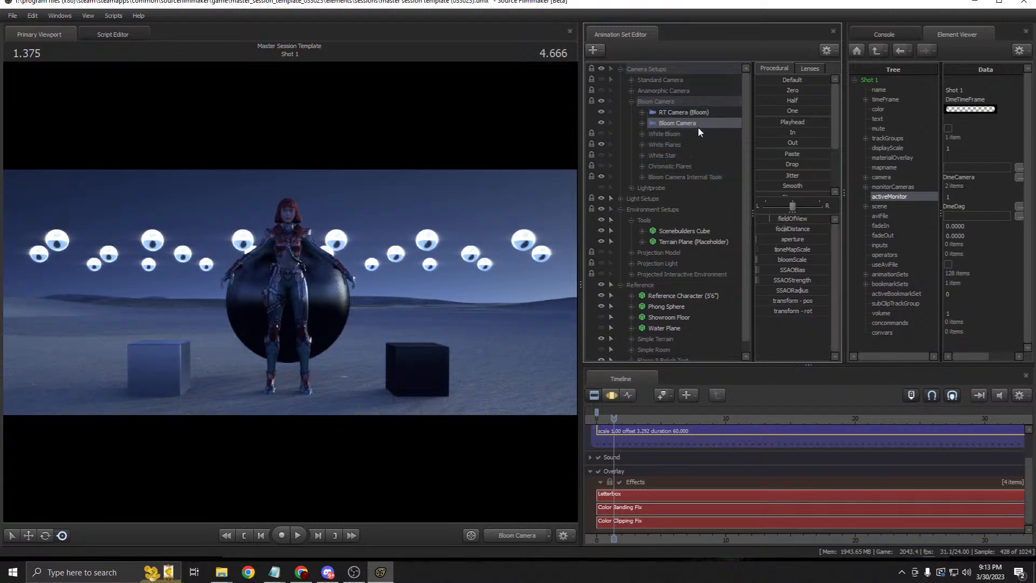
{"action": "left_click", "coordinate": [656, 134]}
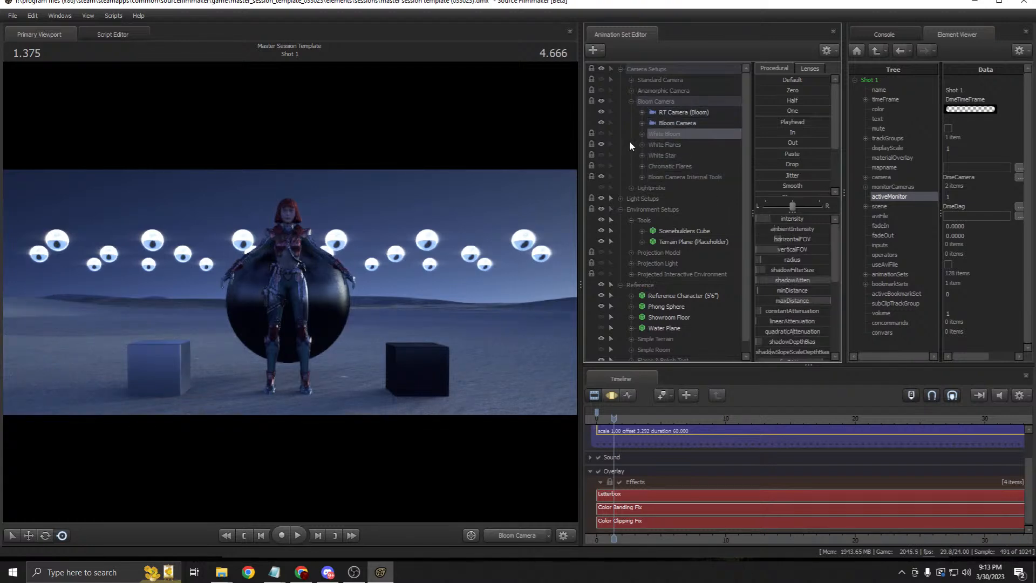
{"action": "left_click", "coordinate": [676, 123]}
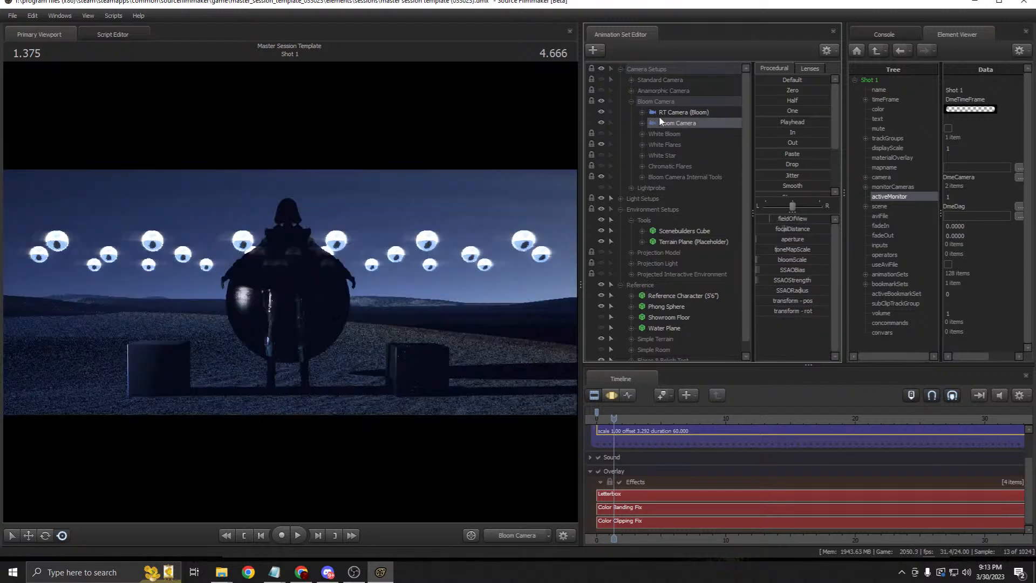
{"action": "left_click", "coordinate": [678, 112]}
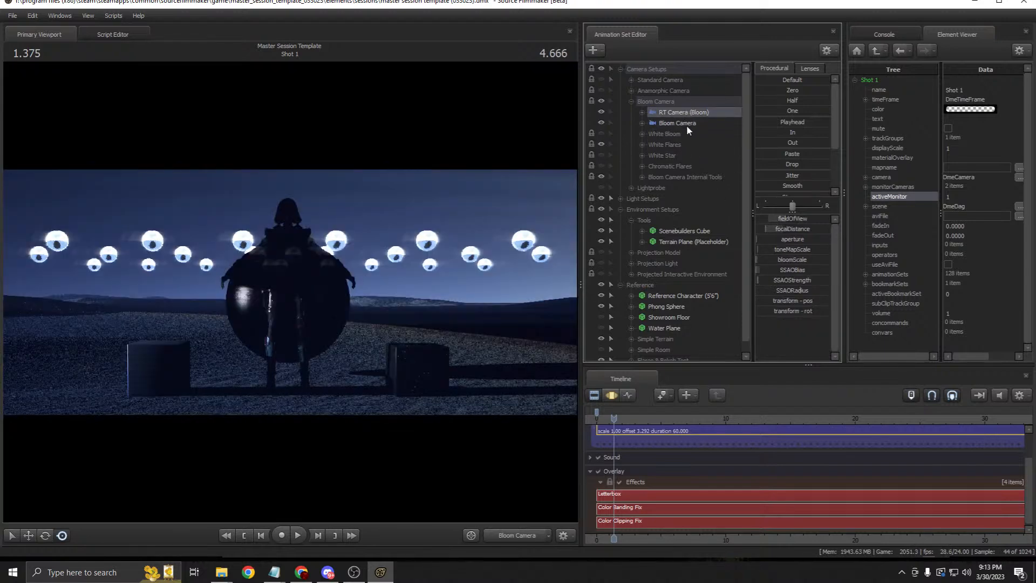
{"action": "left_click", "coordinate": [686, 125]}
{"action": "left_click", "coordinate": [611, 396]}
{"action": "left_click_drag", "start_coordinate": [783, 251], "coordinate": [794, 250]}
{"action": "left_click", "coordinate": [594, 395]}
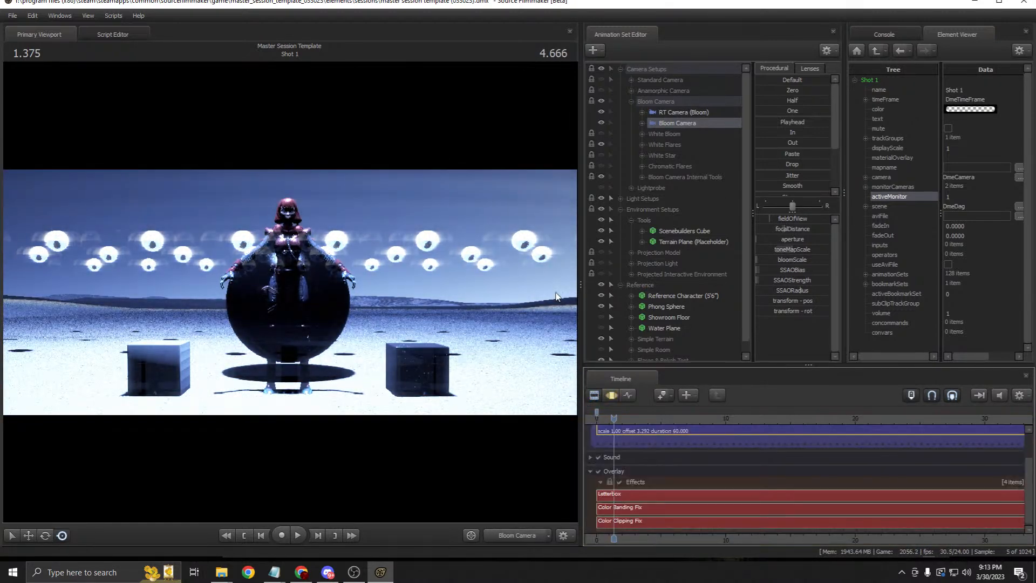
Step: Hide White Flares, show the White Star lights, and select the Bloom Camera
{"action": "left_click", "coordinate": [665, 143]}
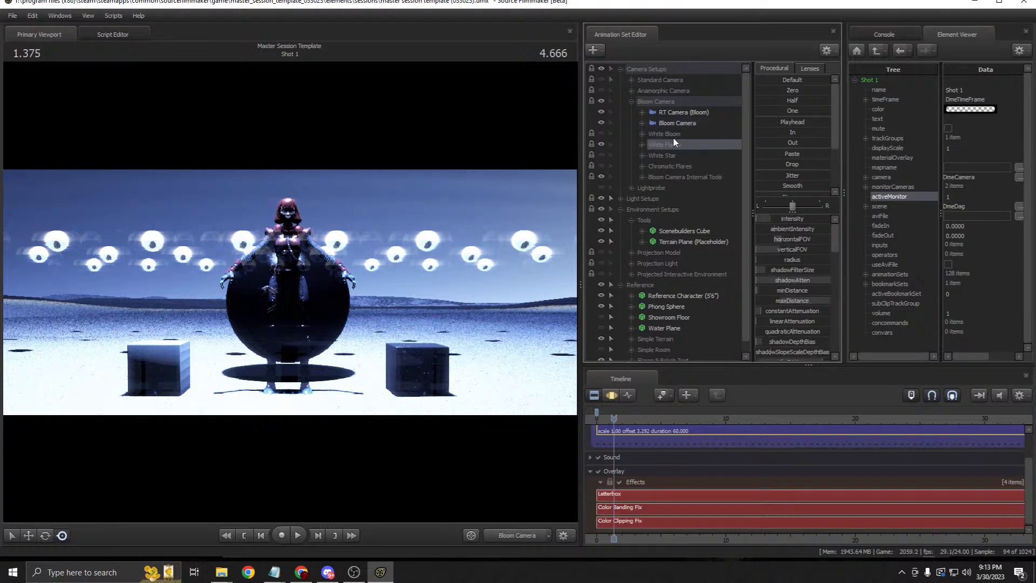
{"action": "left_click", "coordinate": [601, 143]}
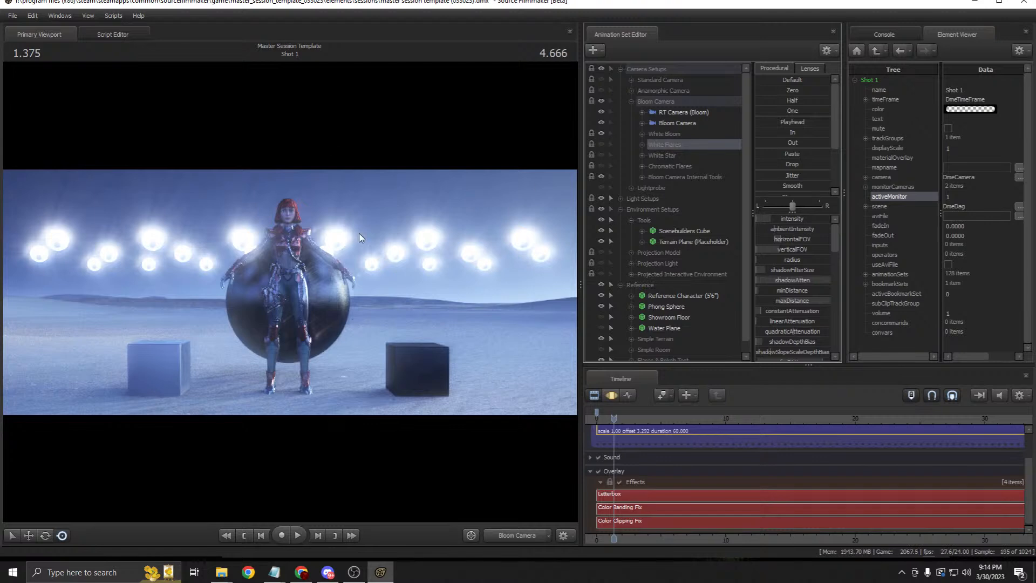
{"action": "left_click", "coordinate": [601, 134]}
{"action": "left_click", "coordinate": [601, 144]}
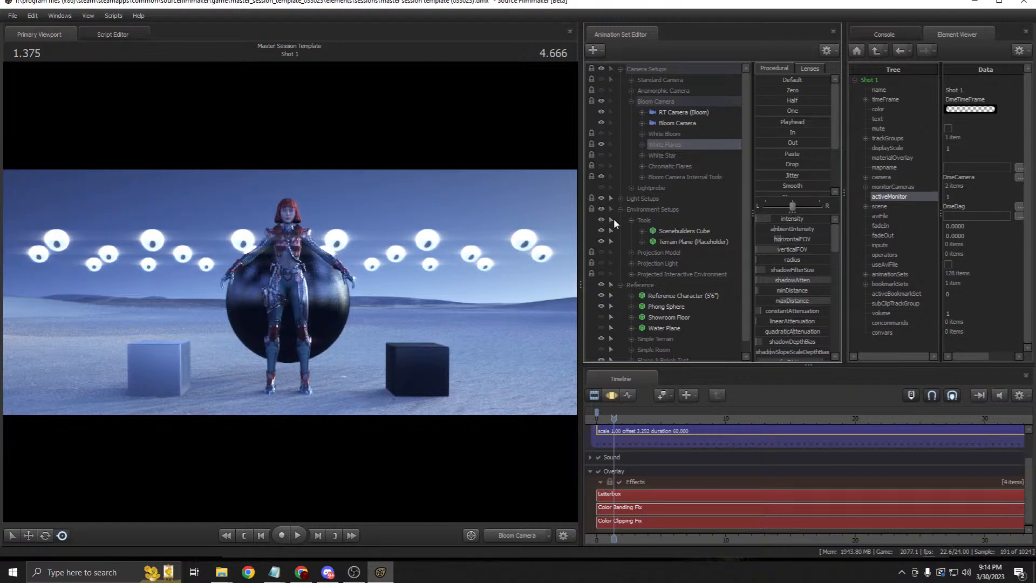
{"action": "left_click", "coordinate": [602, 145]}
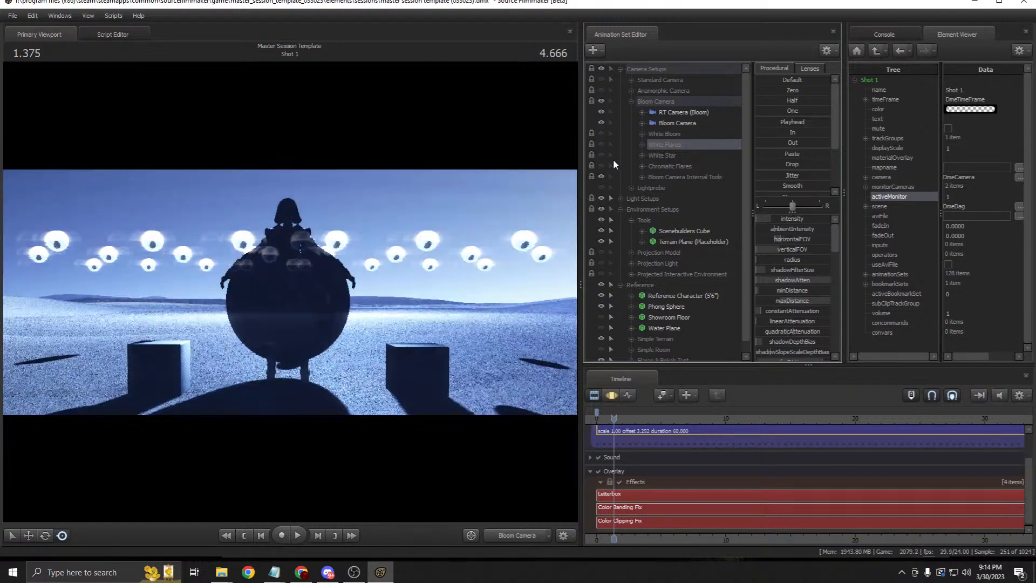
{"action": "left_click", "coordinate": [601, 155]}
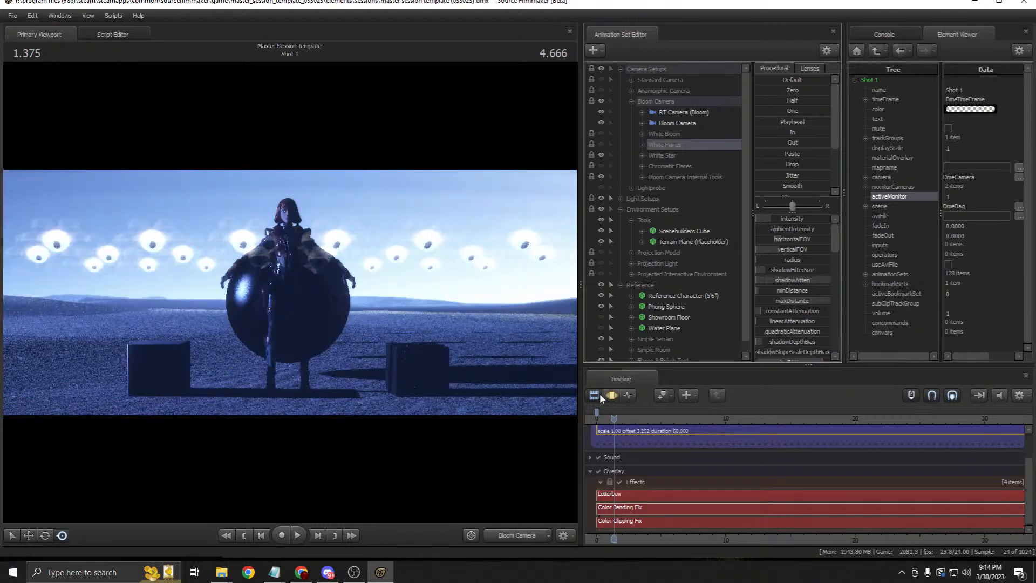
{"action": "left_click", "coordinate": [667, 156]}
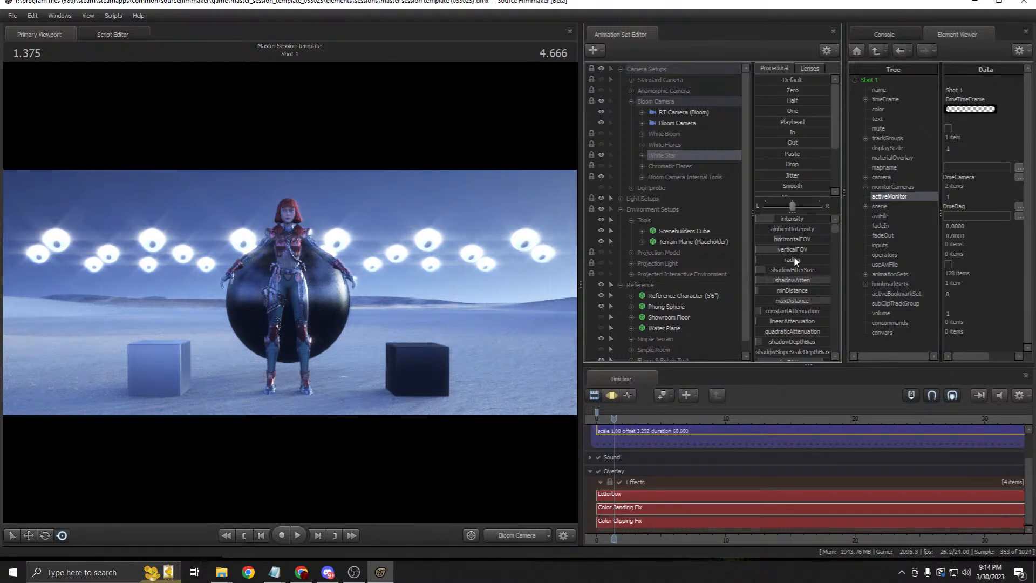
{"action": "left_click", "coordinate": [676, 123]}
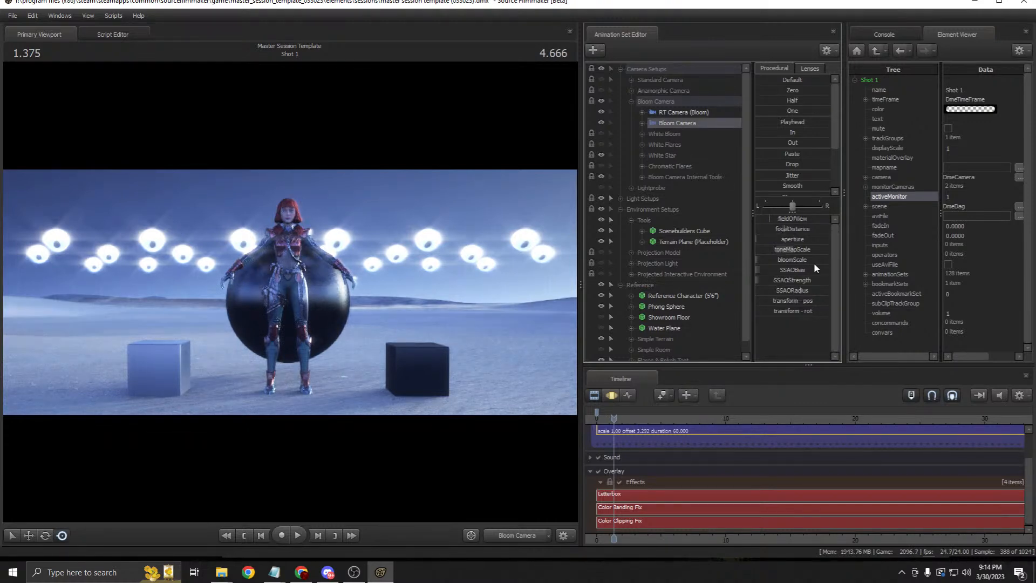
Step: Apply the first toneMapScale right-click option and turn on the Chromatic Flares lights
{"action": "left_click", "coordinate": [611, 396]}
{"action": "right_click", "coordinate": [778, 249]}
{"action": "left_click", "coordinate": [783, 253]}
{"action": "left_click", "coordinate": [597, 396]}
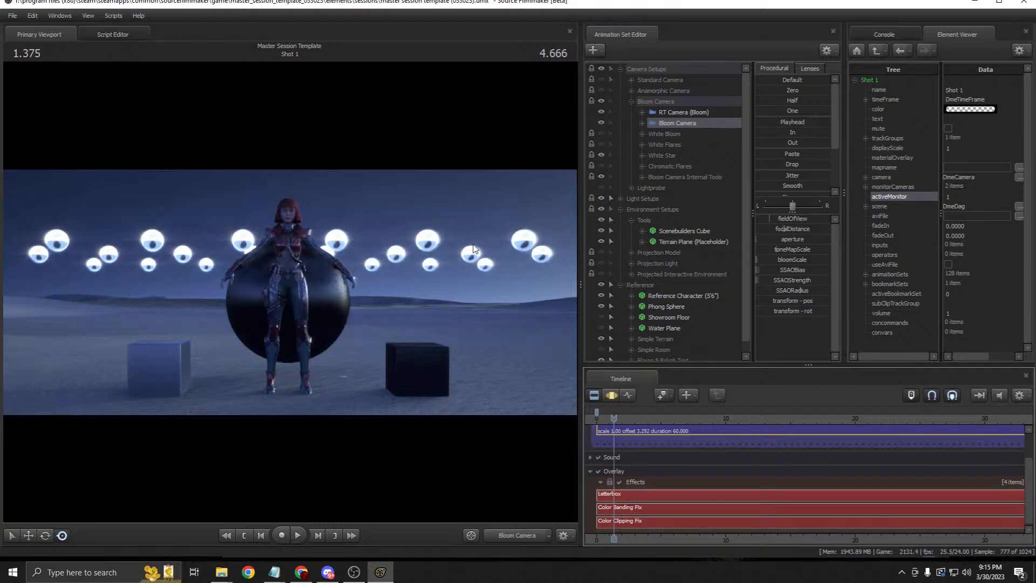
{"action": "left_click", "coordinate": [600, 166]}
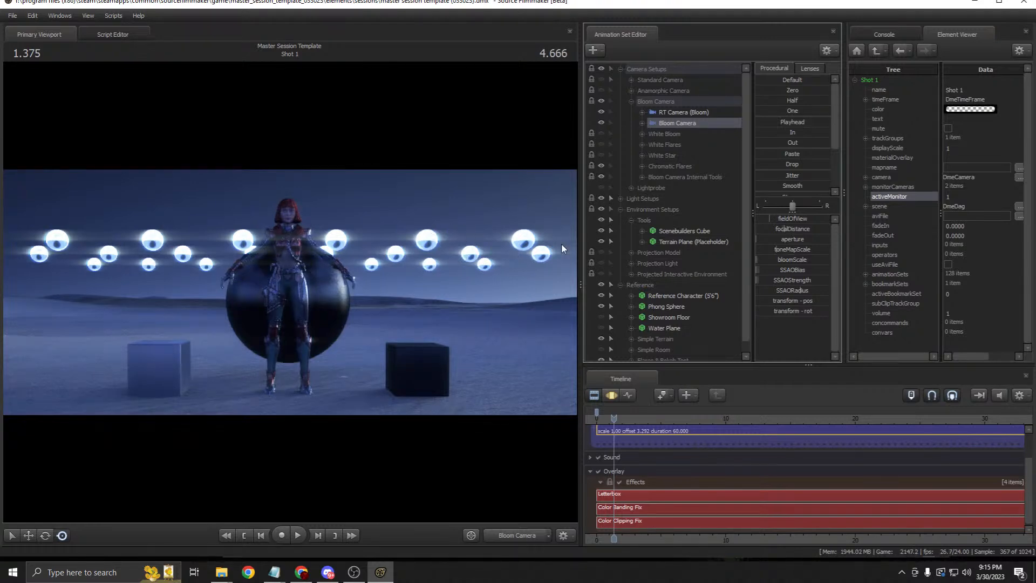
Step: Turn off the scene lights and hide the Chromatic Flares bloom lights
{"action": "scroll", "coordinate": [640, 264], "scroll_direction": "down", "scroll_amount": 1}
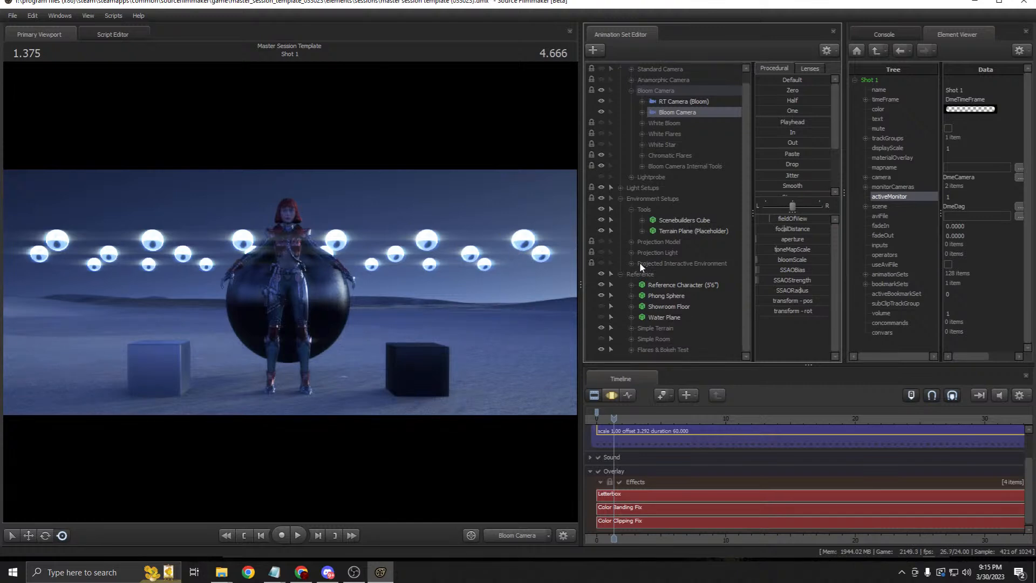
{"action": "left_click", "coordinate": [601, 186]}
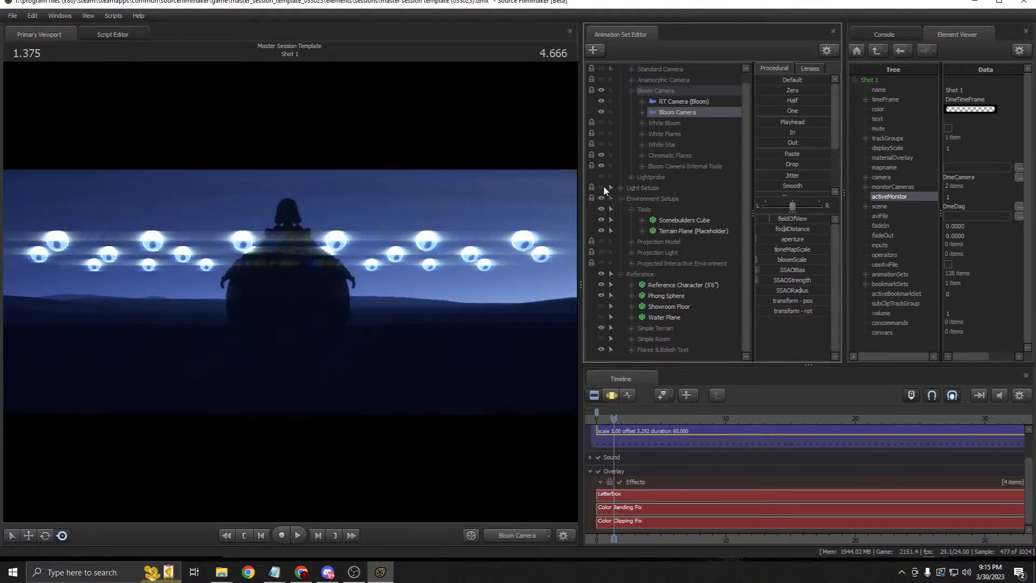
{"action": "left_click_drag", "start_coordinate": [577, 269], "coordinate": [708, 259]}
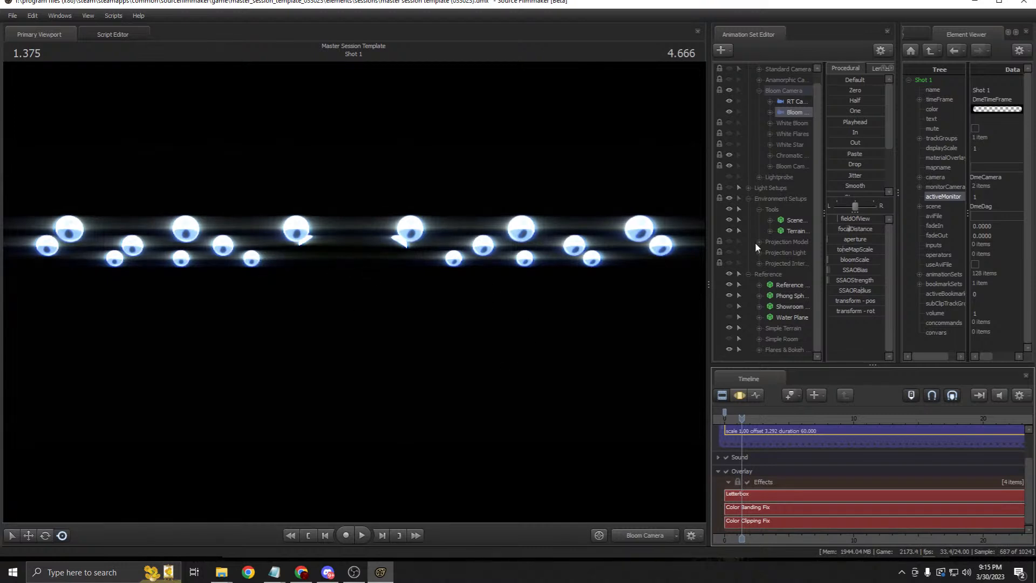
{"action": "left_click_drag", "start_coordinate": [708, 196], "coordinate": [549, 198]}
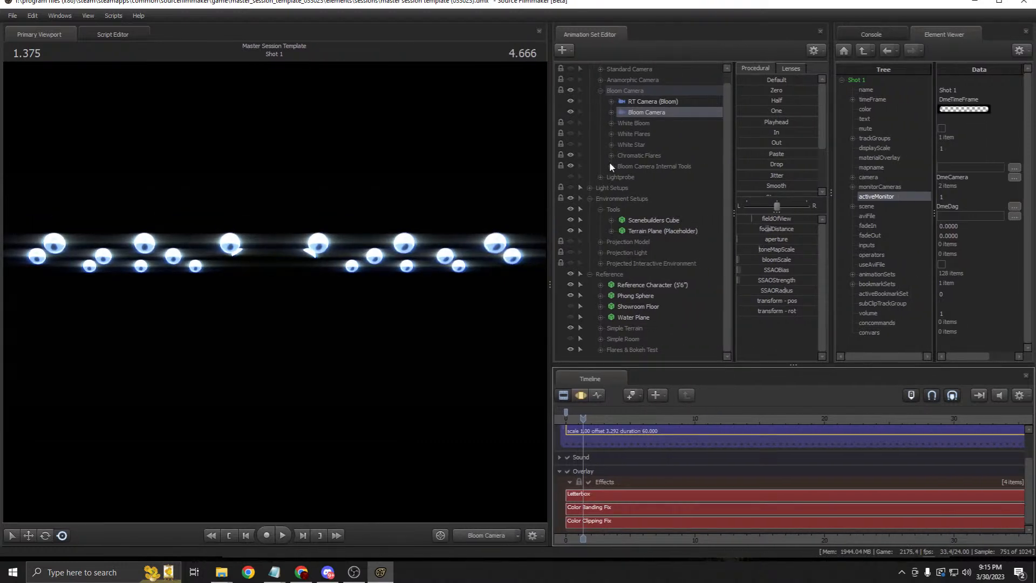
{"action": "left_click", "coordinate": [571, 155]}
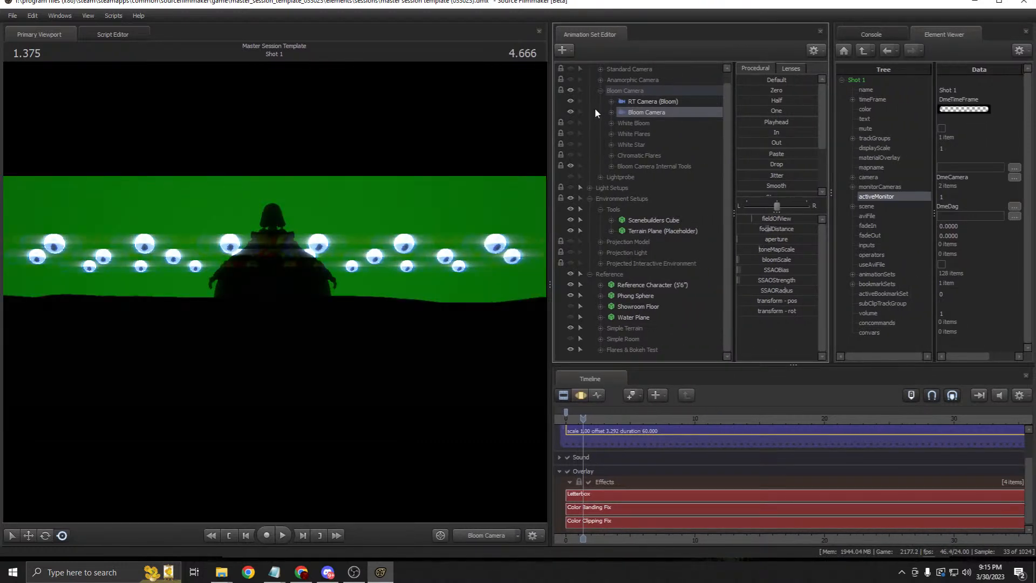
{"action": "left_click", "coordinate": [637, 154]}
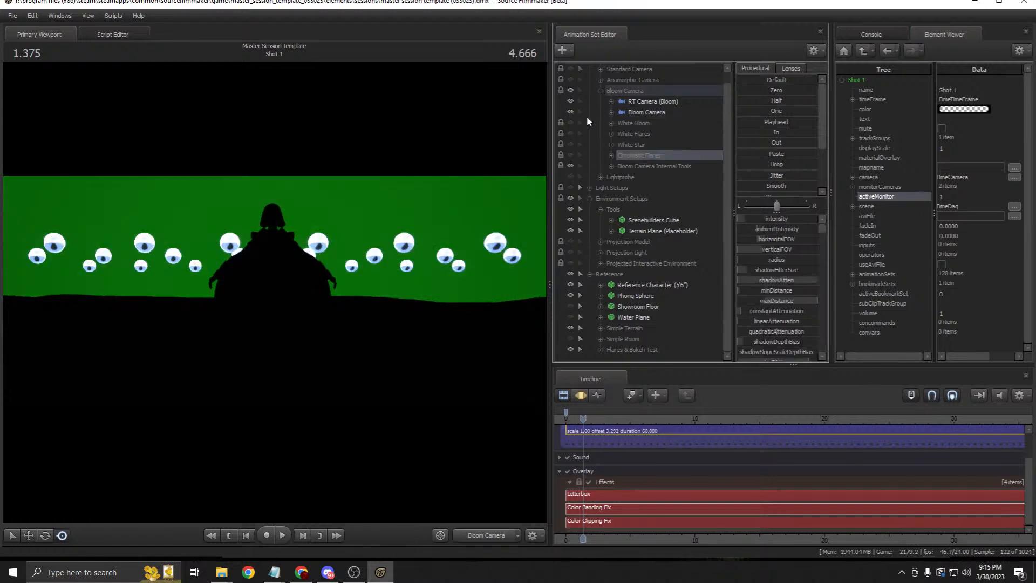
Step: Look through RT Camera (Bloom) in the motion editor and turn the scene lights back on
{"action": "left_click", "coordinate": [627, 165]}
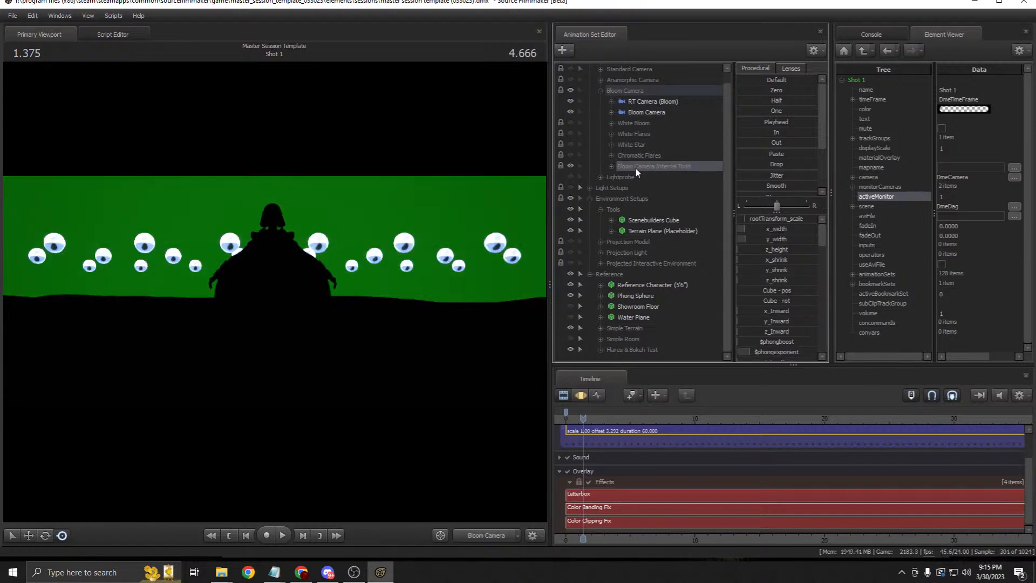
{"action": "left_click", "coordinate": [612, 166]}
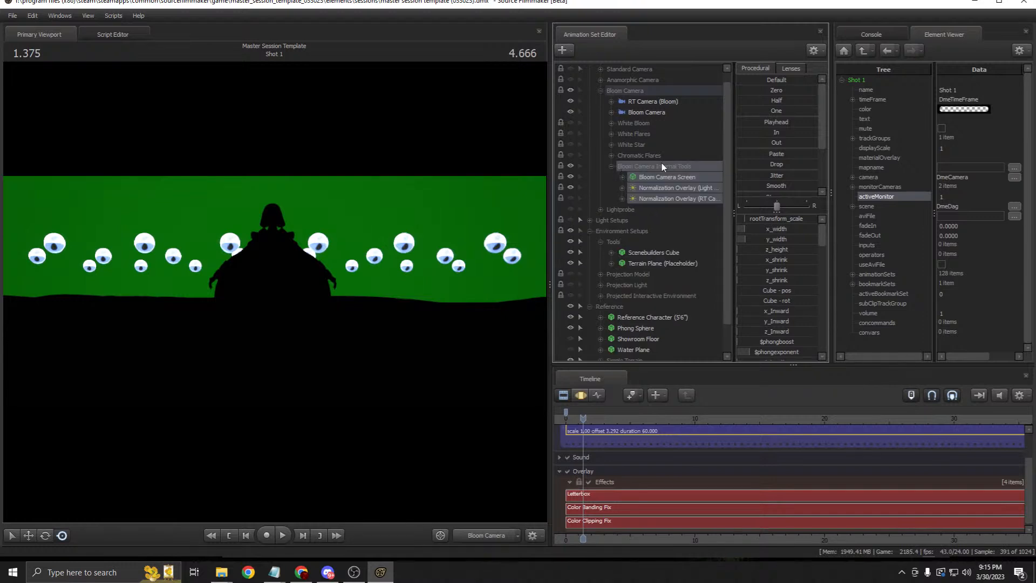
{"action": "left_click", "coordinate": [612, 166]}
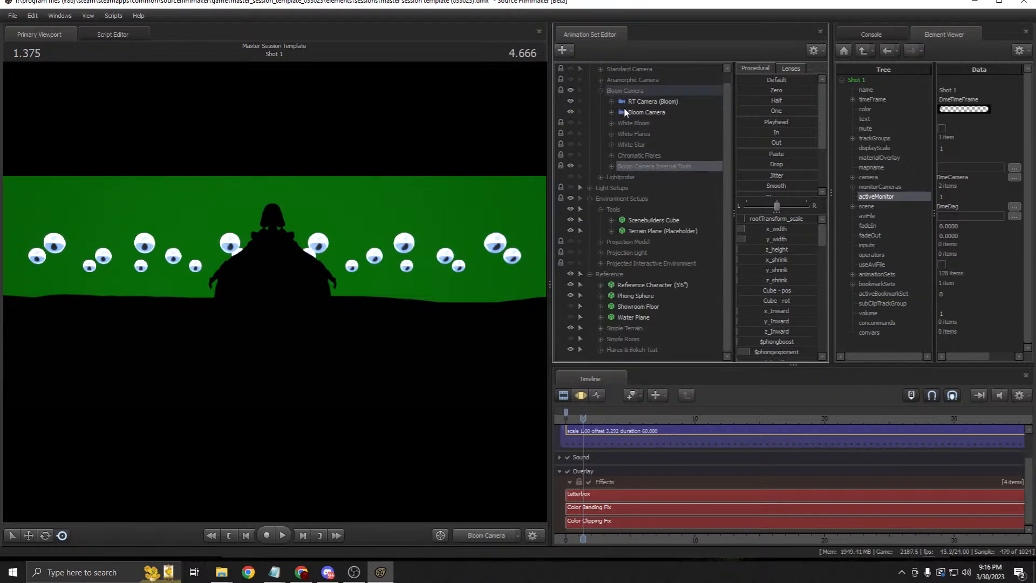
{"action": "left_click", "coordinate": [642, 102]}
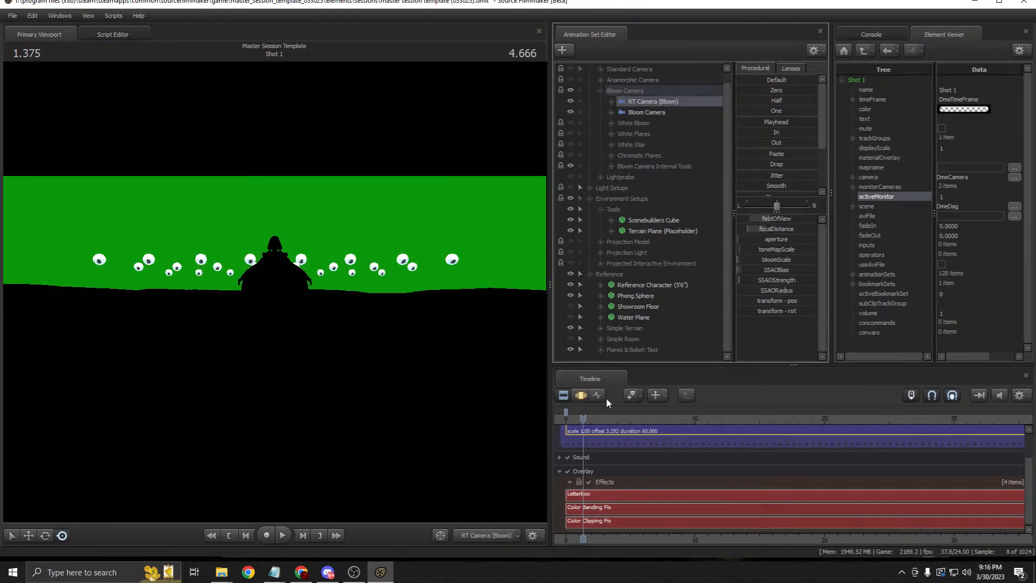
{"action": "left_click", "coordinate": [581, 395]}
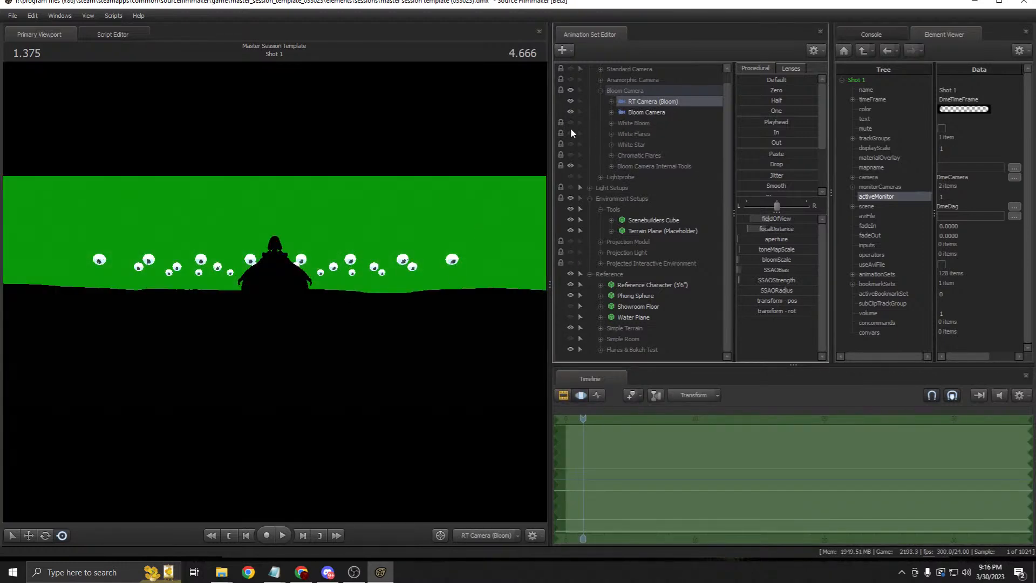
{"action": "left_click", "coordinate": [570, 187]}
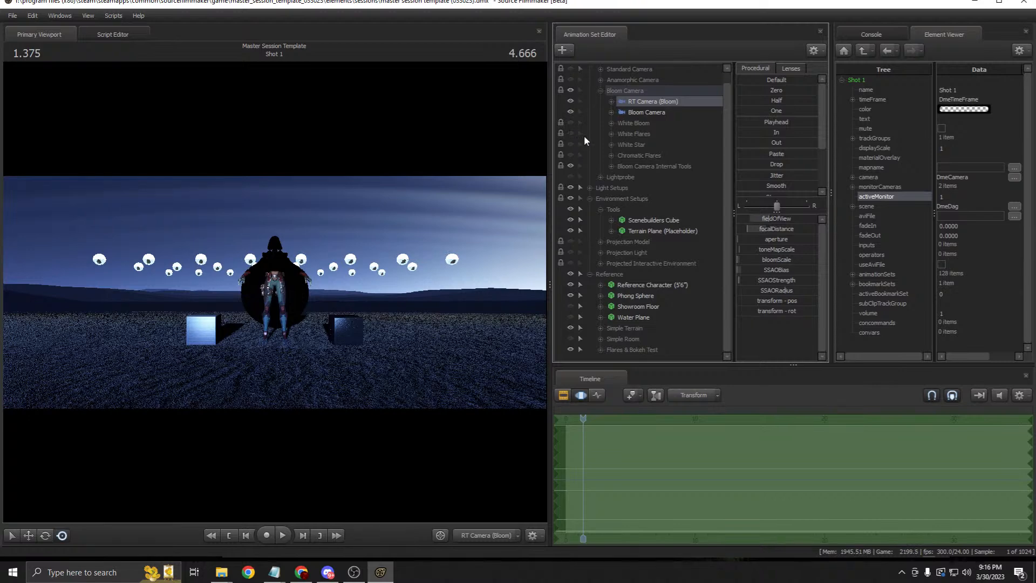
Step: Fly the Bloom Camera into a low close-up of the character and show White Flares and White Star
{"action": "left_click", "coordinate": [591, 198]}
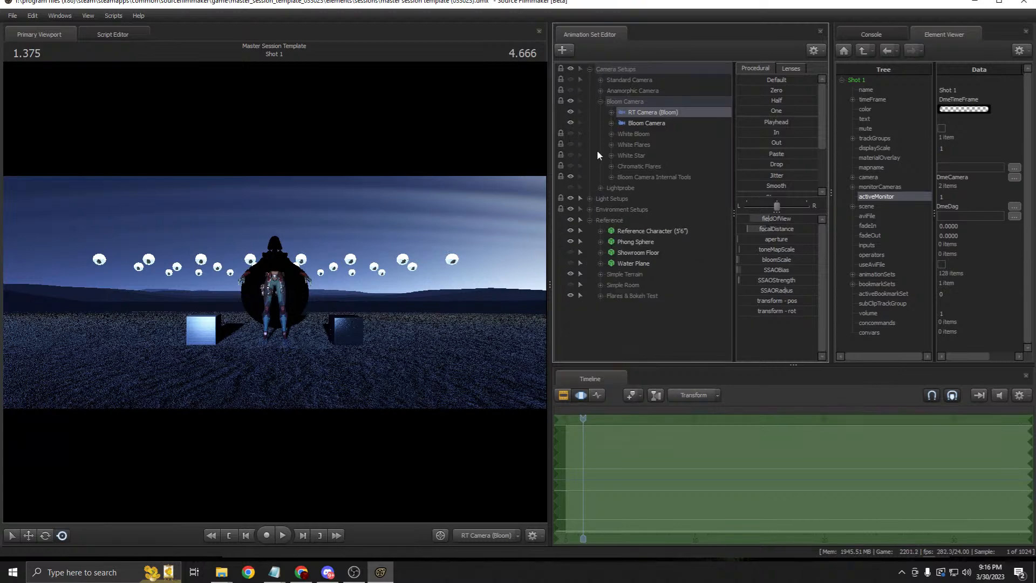
{"action": "left_click_drag", "start_coordinate": [640, 123], "coordinate": [380, 183]}
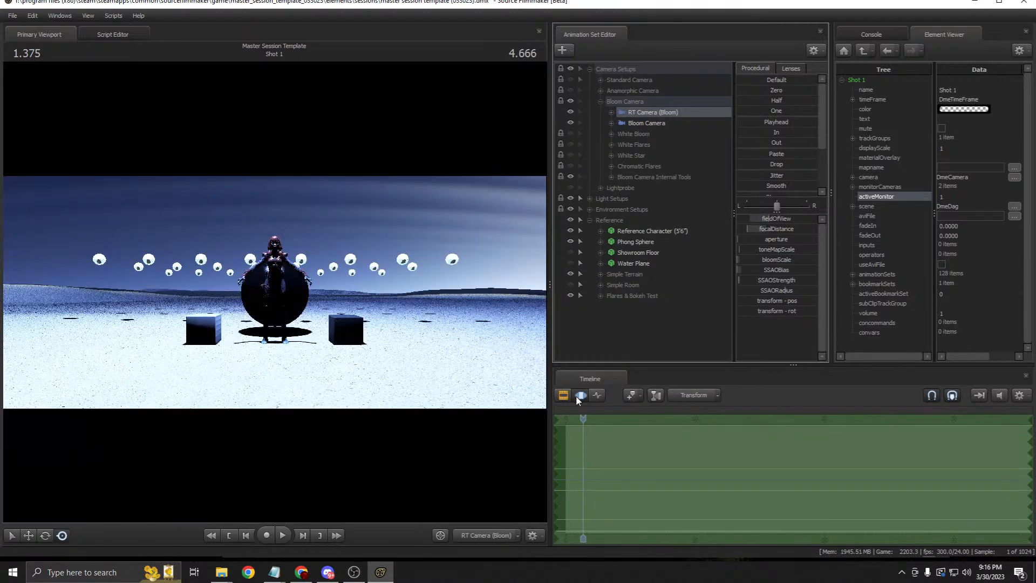
{"action": "key", "text": "w"}
{"action": "left_click_drag", "start_coordinate": [426, 312], "coordinate": [428, 315]}
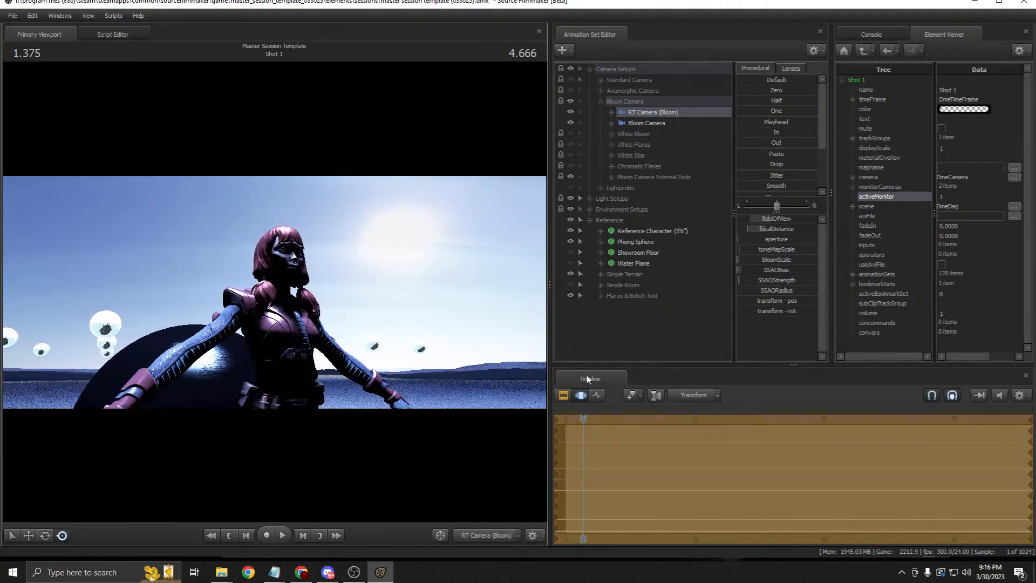
{"action": "left_click", "coordinate": [563, 396]}
{"action": "left_click", "coordinate": [646, 124]}
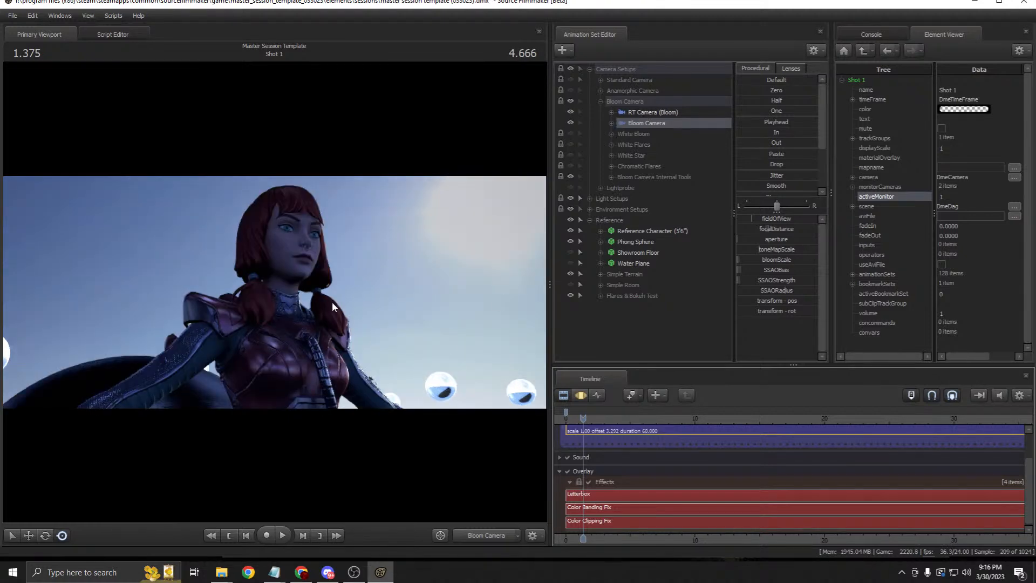
{"action": "left_click", "coordinate": [570, 145]}
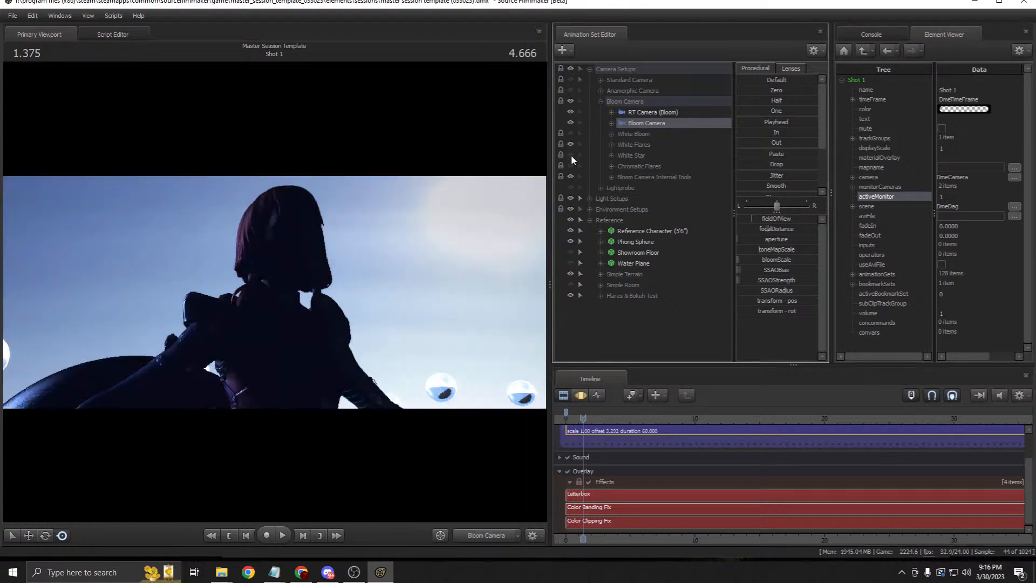
{"action": "left_click", "coordinate": [570, 155]}
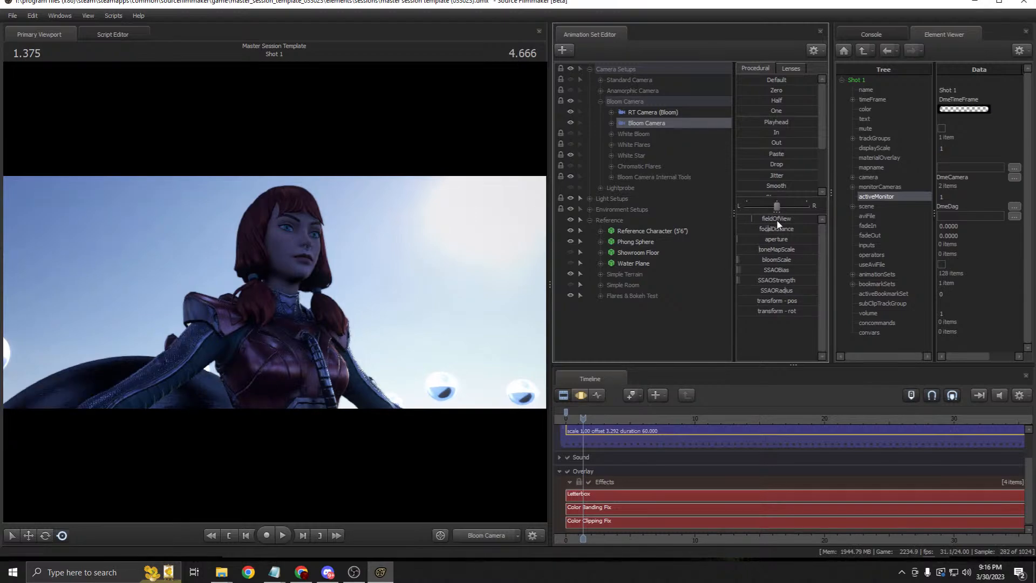
Step: In Bloom FOV Table.txt, highlight the 54° values 0.2465 and 0.239, then minimize Notepad
{"action": "mouse_move", "coordinate": [274, 572]}
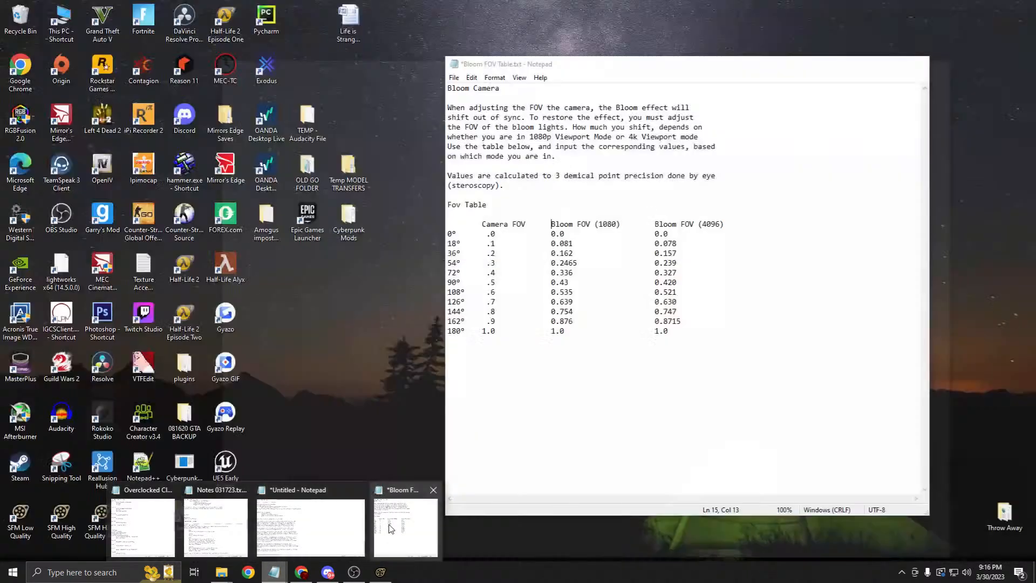
{"action": "left_click", "coordinate": [406, 527]}
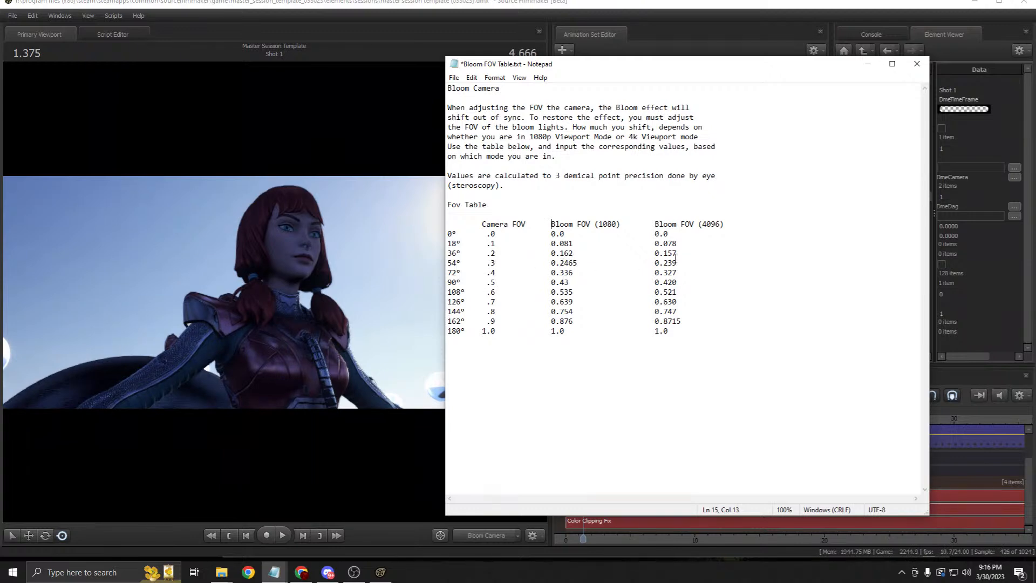
{"action": "left_click_drag", "start_coordinate": [547, 264], "coordinate": [582, 265]}
{"action": "left_click_drag", "start_coordinate": [621, 224], "coordinate": [552, 223]}
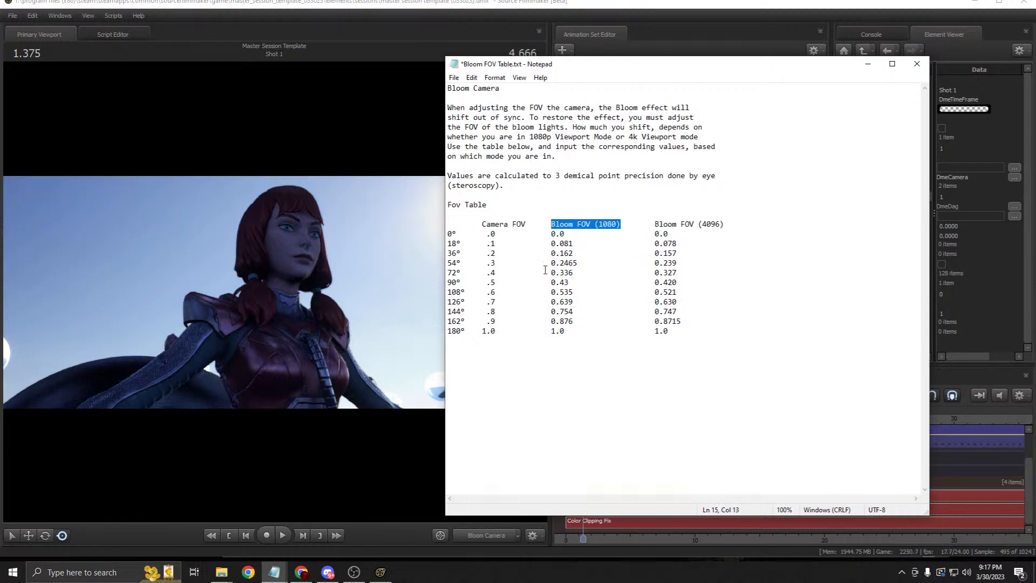
{"action": "left_click_drag", "start_coordinate": [654, 263], "coordinate": [676, 262]}
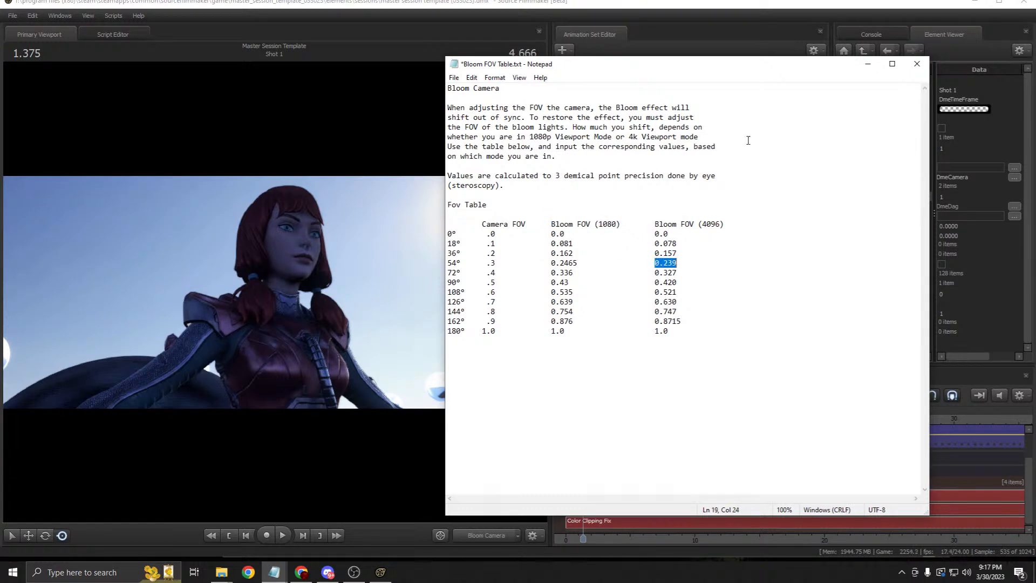
{"action": "left_click", "coordinate": [867, 64]}
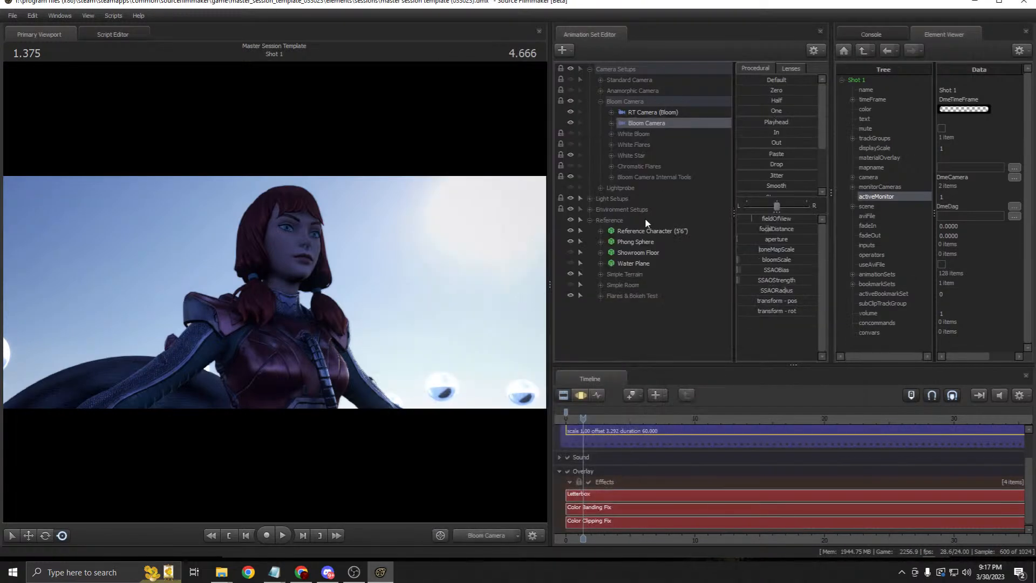
Step: Turn on White Bloom and raise toneMapScale to brighten the render
{"action": "left_click", "coordinate": [569, 133]}
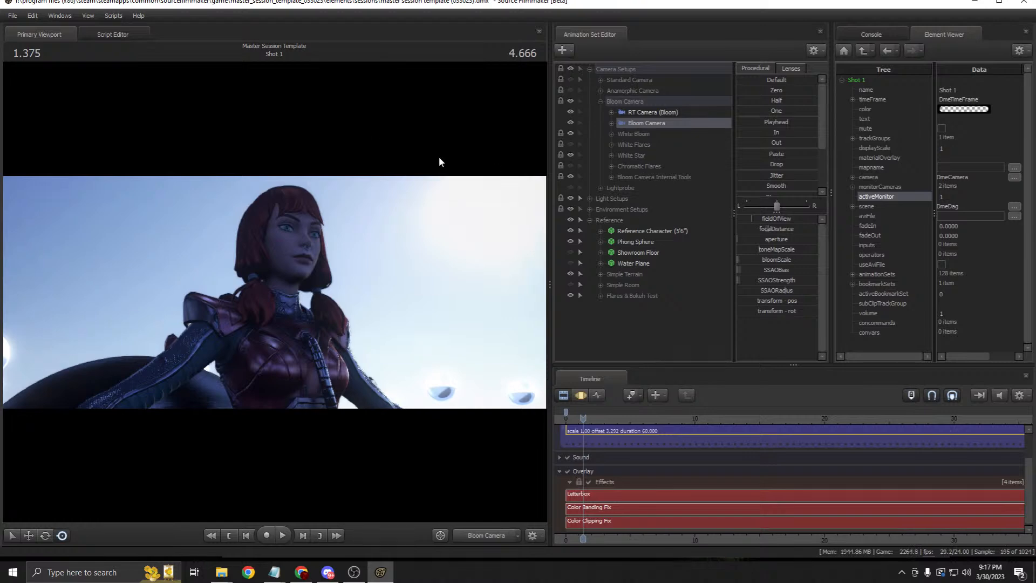
{"action": "left_click", "coordinate": [582, 395]}
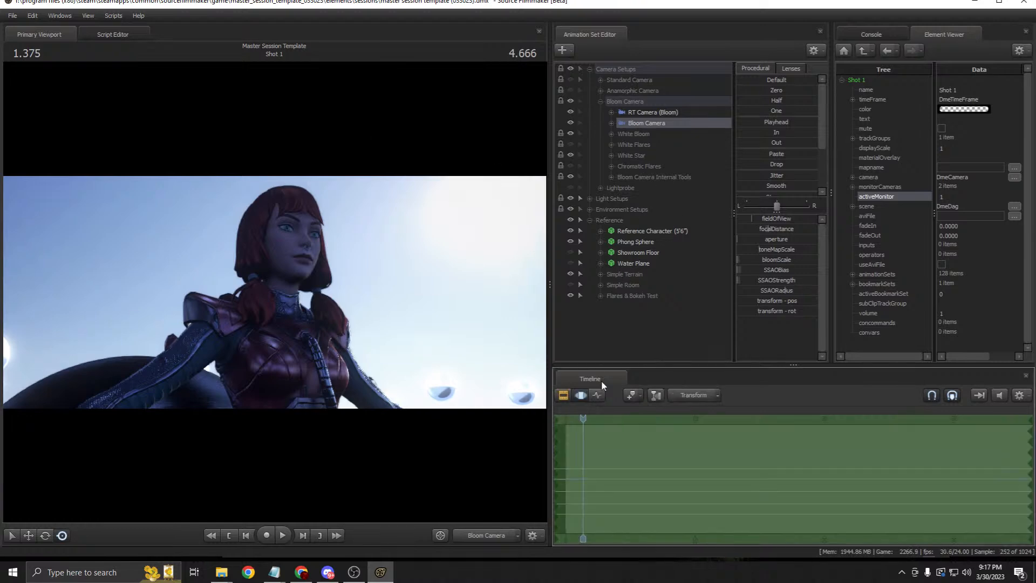
{"action": "left_click_drag", "start_coordinate": [772, 250], "coordinate": [780, 251]}
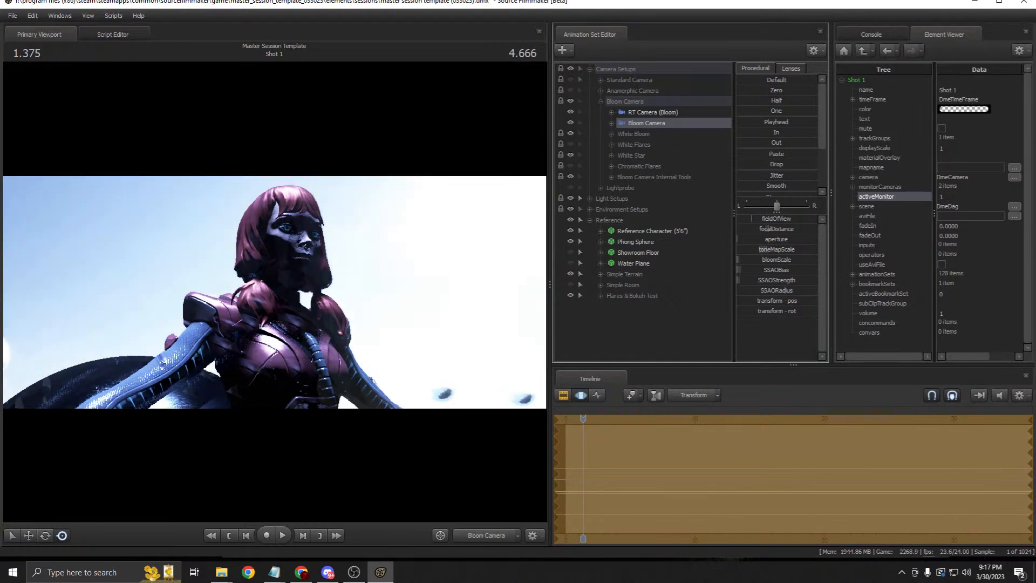
{"action": "left_click", "coordinate": [564, 396]}
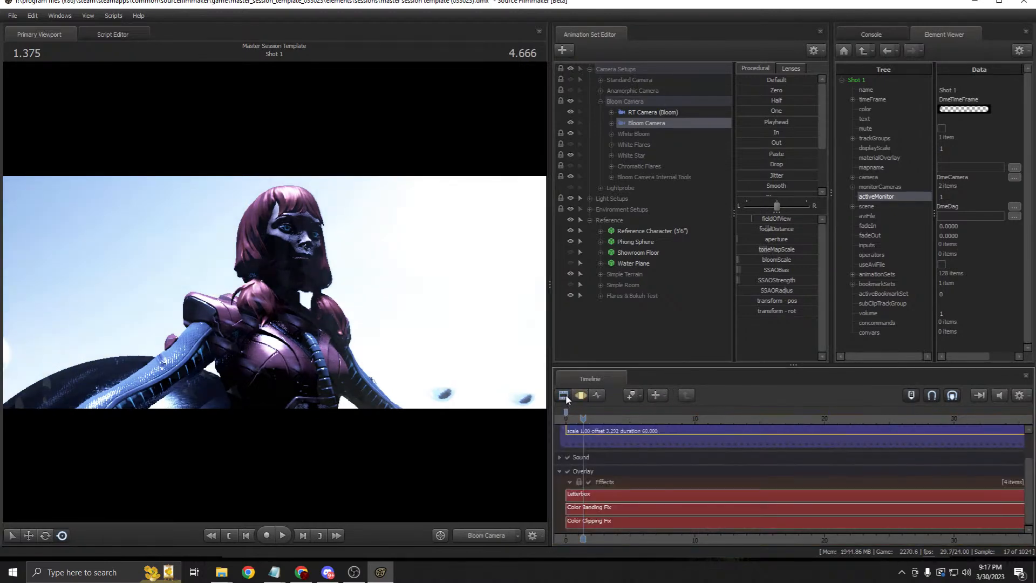
Step: Widen the viewport, then narrow it back to give the editor panels more room
{"action": "left_click_drag", "start_coordinate": [550, 273], "coordinate": [700, 236]}
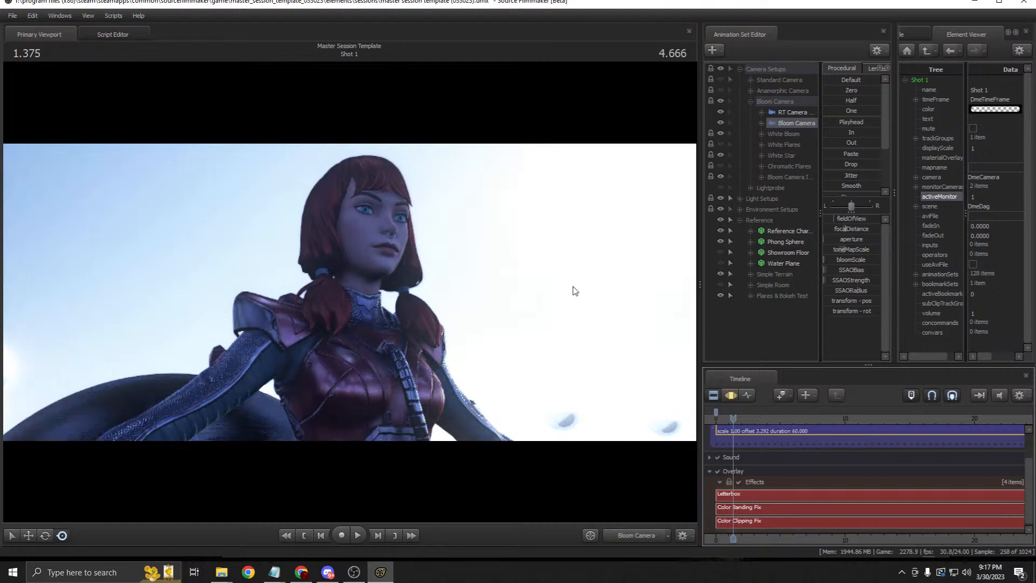
{"action": "left_click", "coordinate": [731, 395]}
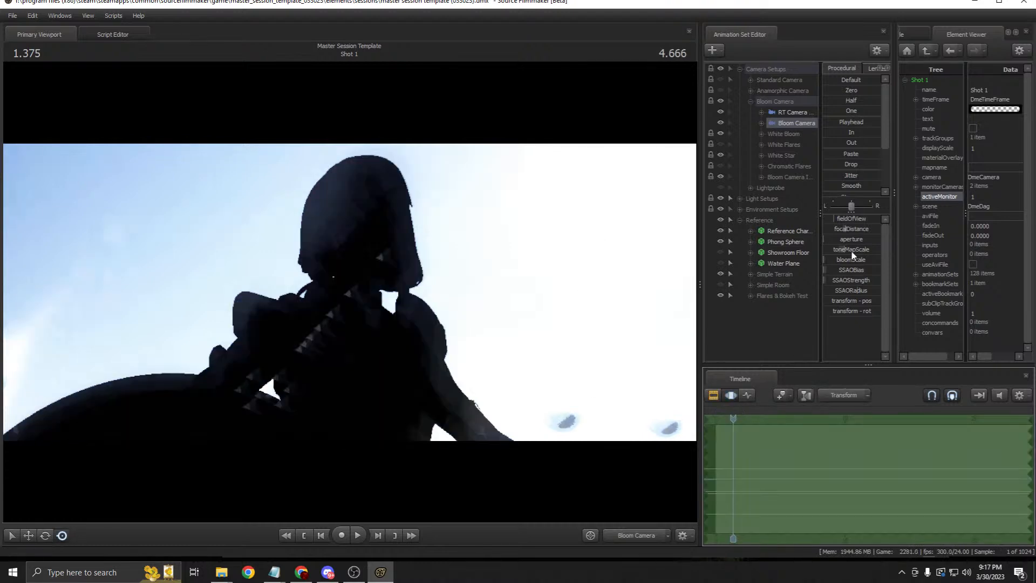
{"action": "left_click", "coordinate": [716, 394]}
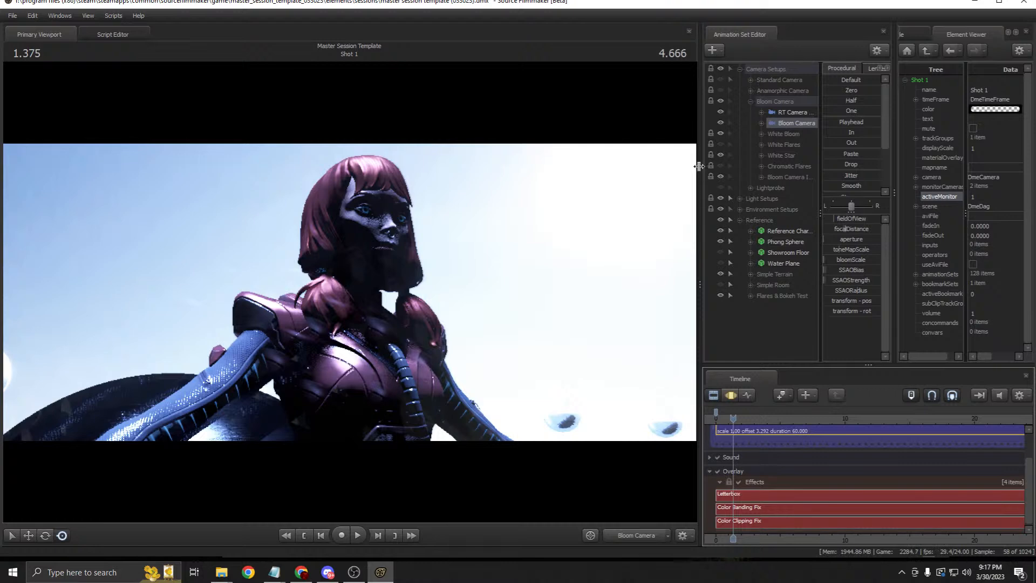
{"action": "left_click_drag", "start_coordinate": [705, 174], "coordinate": [615, 174]}
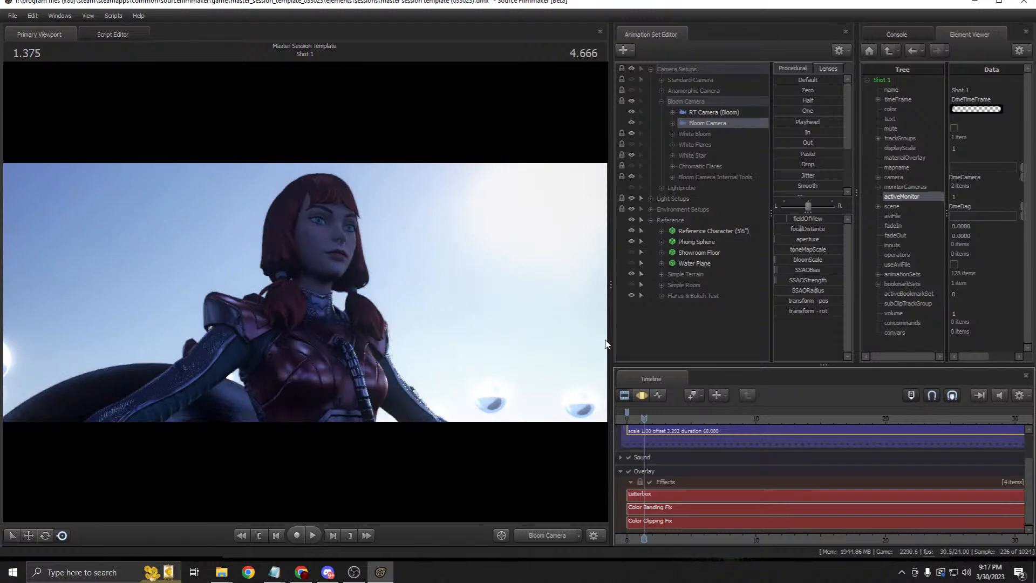
Step: Compare White Bloom, White Star and Chromatic Flares, leaving all three hidden
{"action": "left_click", "coordinate": [630, 135]}
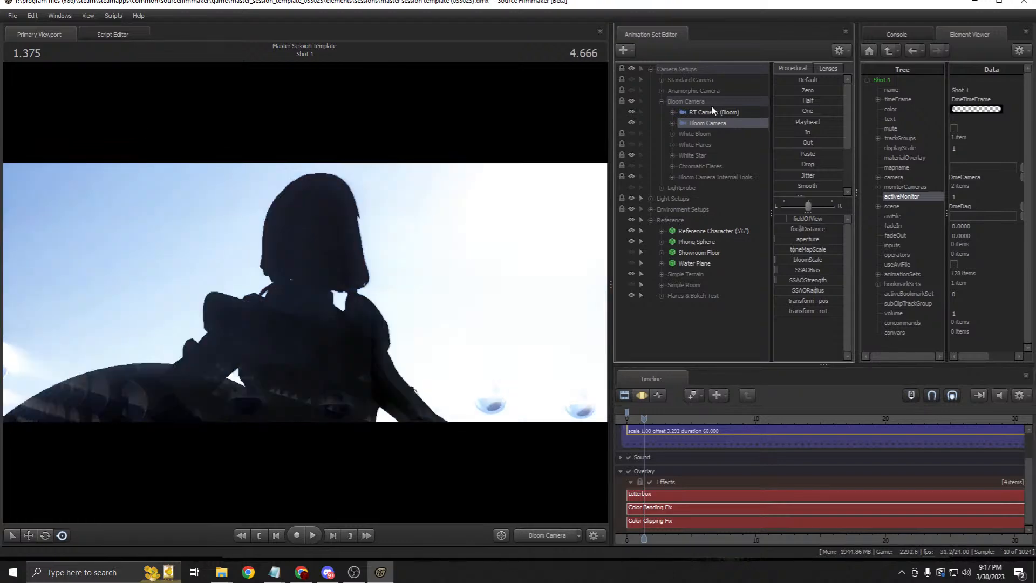
{"action": "left_click", "coordinate": [630, 156]}
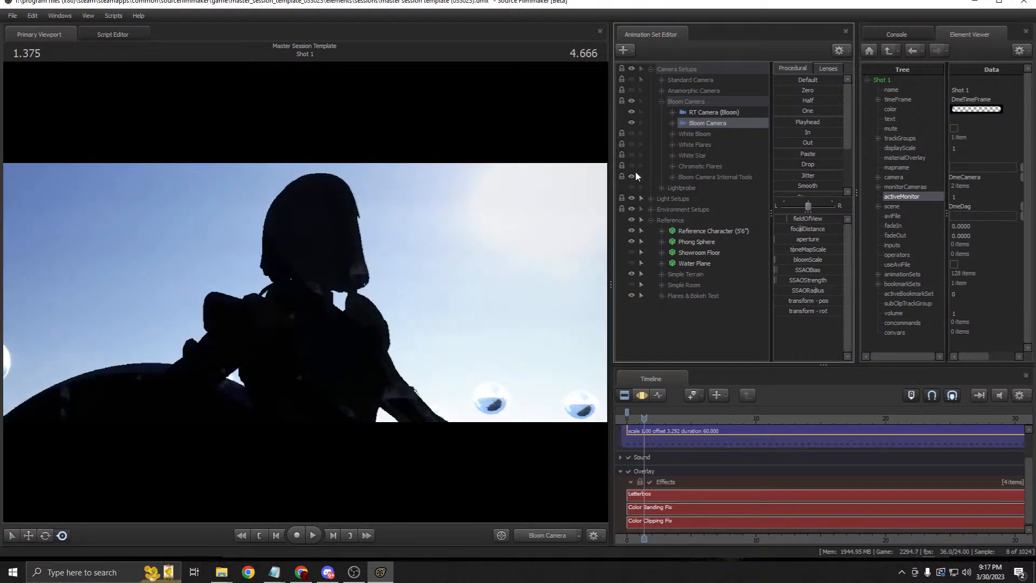
{"action": "left_click", "coordinate": [632, 165]}
{"action": "left_click", "coordinate": [630, 135]}
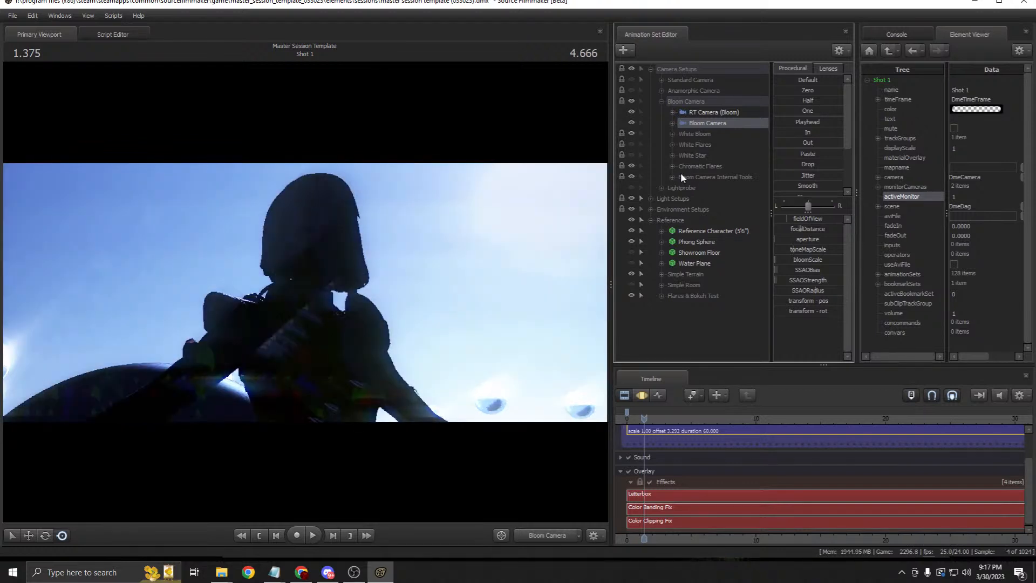
{"action": "left_click", "coordinate": [697, 166]}
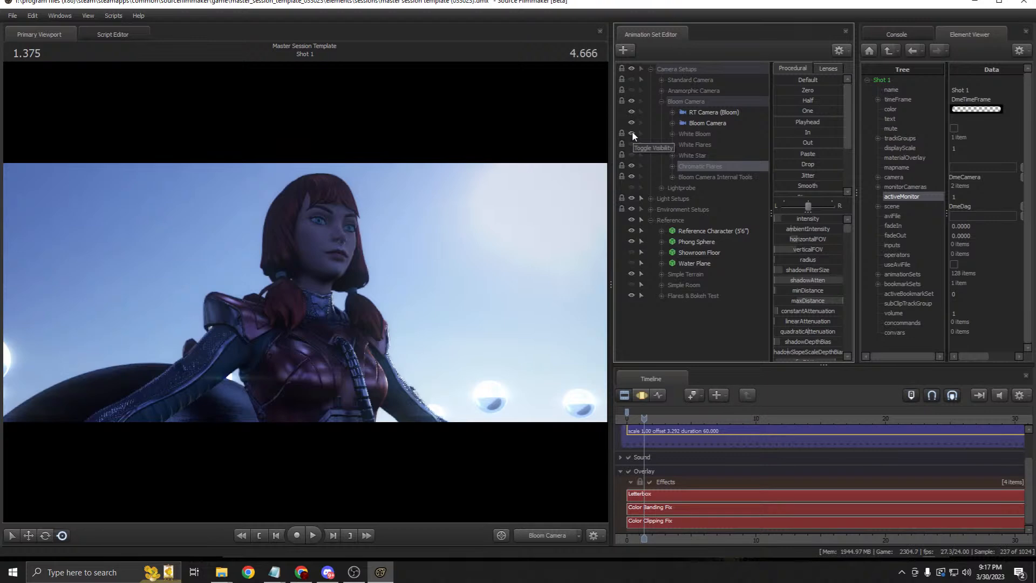
{"action": "left_click", "coordinate": [632, 133]}
{"action": "left_click", "coordinate": [632, 165]}
Step: Compare White Flares with White Bloom, hide both, and undo back to the RT Camera (Bloom) view
{"action": "left_click", "coordinate": [631, 145]}
{"action": "left_click", "coordinate": [691, 134]}
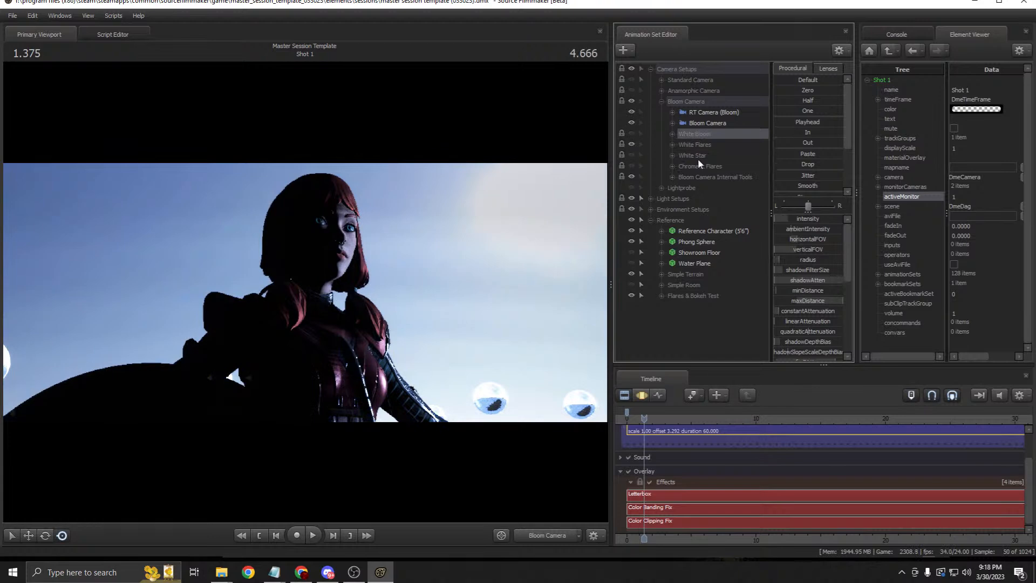
{"action": "left_click", "coordinate": [632, 134]}
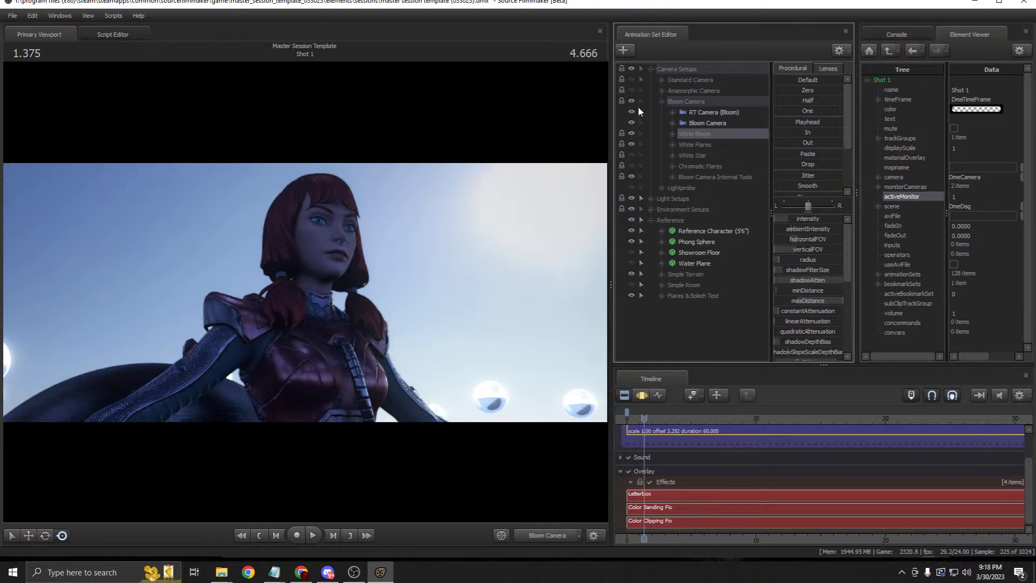
{"action": "left_click", "coordinate": [629, 134]}
{"action": "left_click", "coordinate": [630, 144]}
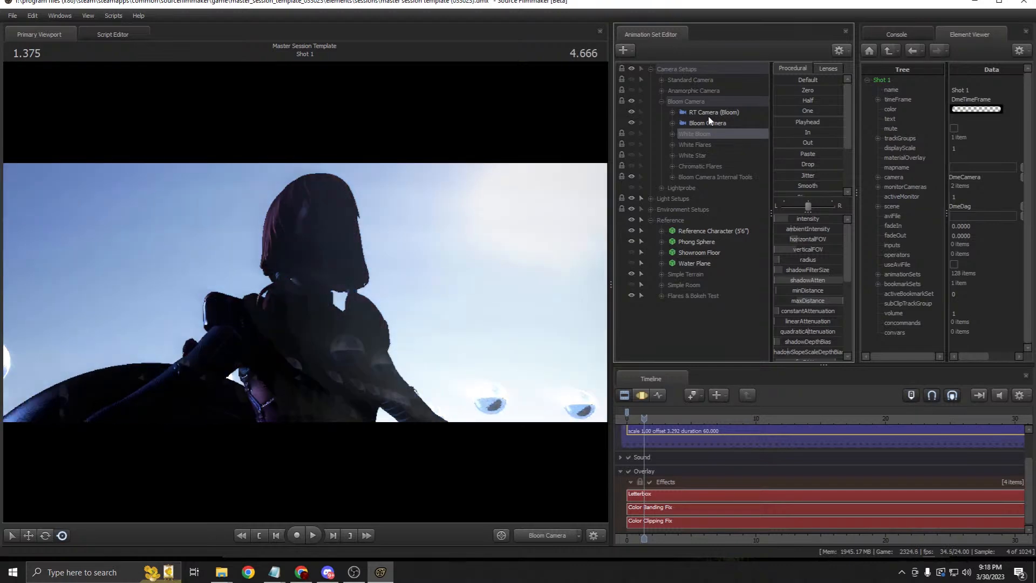
{"action": "key", "text": "ctrl+z"}
{"action": "key", "text": "ctrl+z"}
{"action": "key", "text": "ctrl+z"}
{"action": "key", "text": "ctrl+z"}
{"action": "key", "text": "ctrl+z"}
{"action": "key", "text": "ctrl+z"}
{"action": "key", "text": "ctrl+z"}
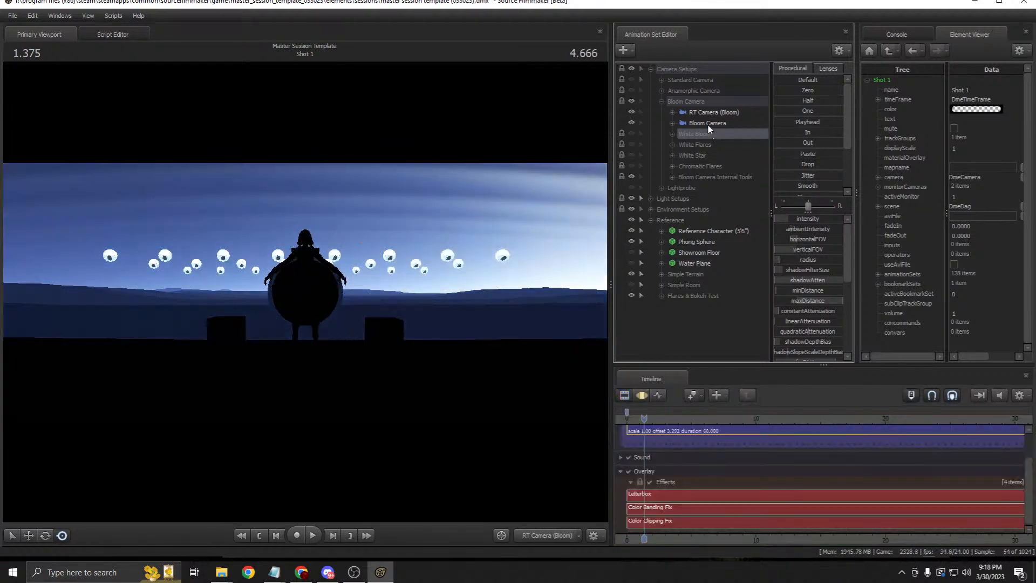
Step: Switch between the Bloom cameras and toggle World Brush Models on and off in the viewport
{"action": "left_click", "coordinate": [709, 124]}
{"action": "left_click", "coordinate": [701, 112]}
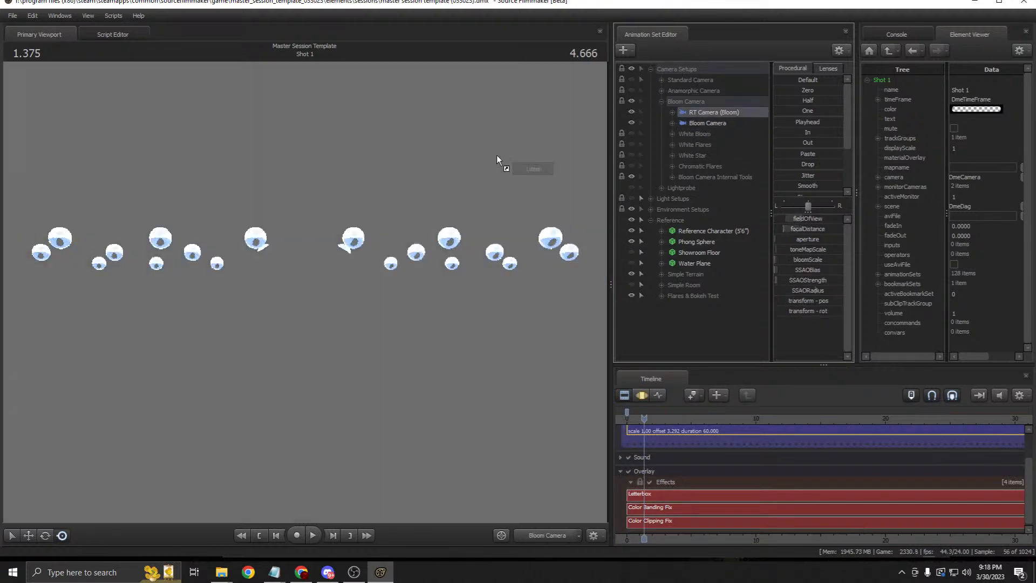
{"action": "right_click", "coordinate": [447, 232]}
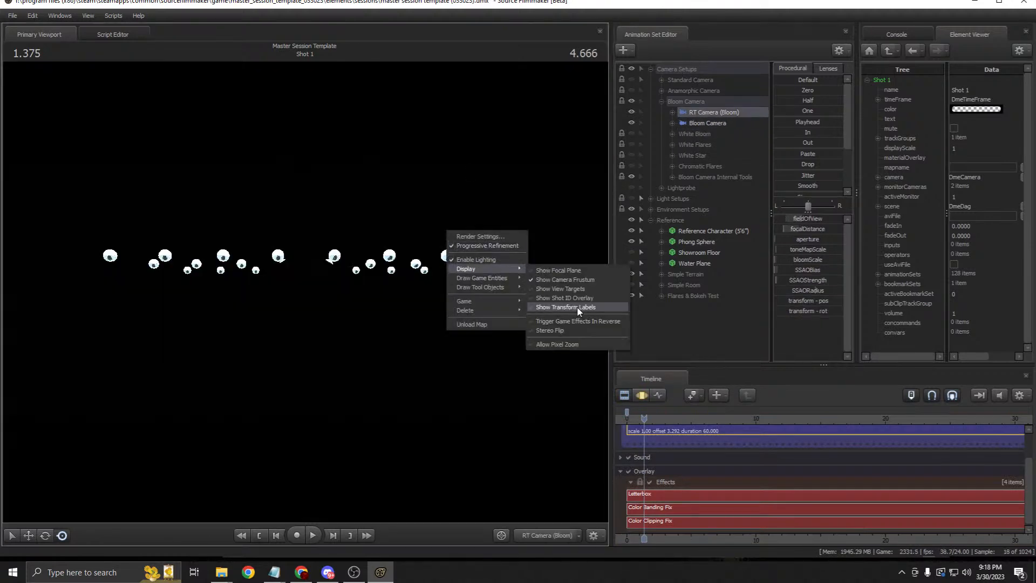
{"action": "mouse_move", "coordinate": [520, 279]}
{"action": "left_click", "coordinate": [561, 307]}
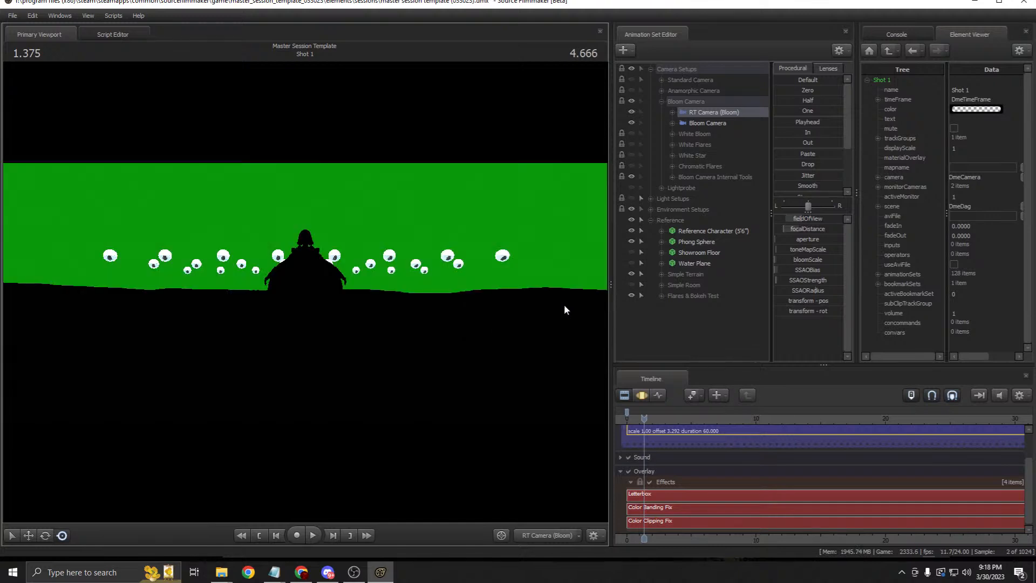
{"action": "right_click", "coordinate": [516, 265]}
{"action": "mouse_move", "coordinate": [587, 311]}
{"action": "left_click", "coordinate": [626, 340]}
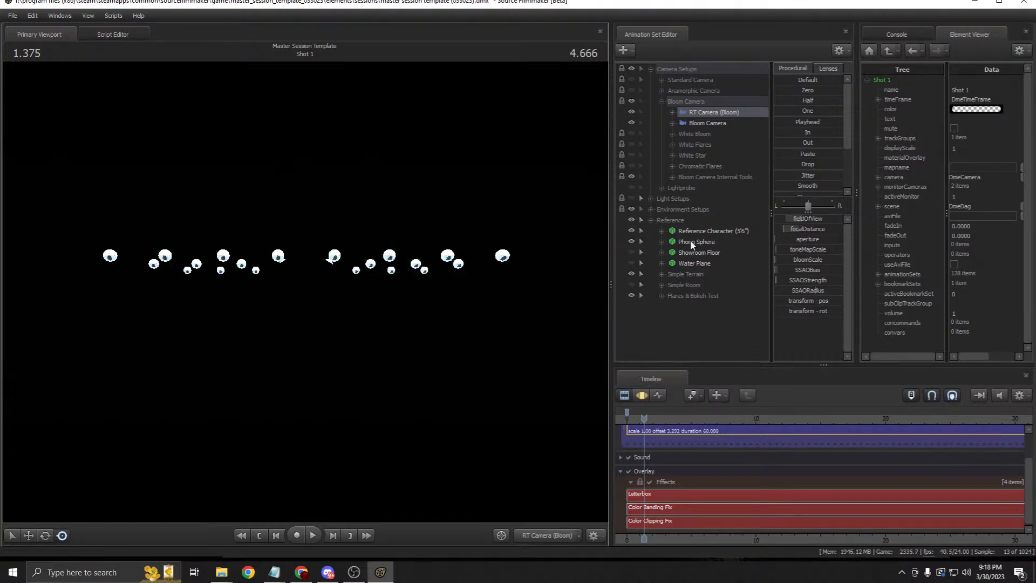
Step: Set activeMonitor to 0, collapse Bloom Camera, and turn on the Anamorphic Camera setup
{"action": "left_click", "coordinate": [703, 123]}
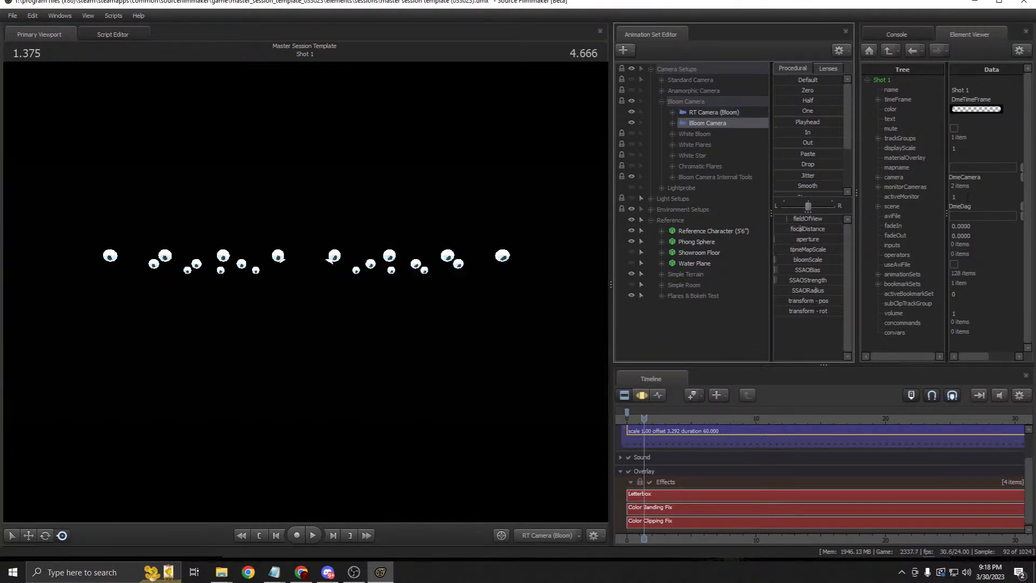
{"action": "left_click", "coordinate": [916, 199]}
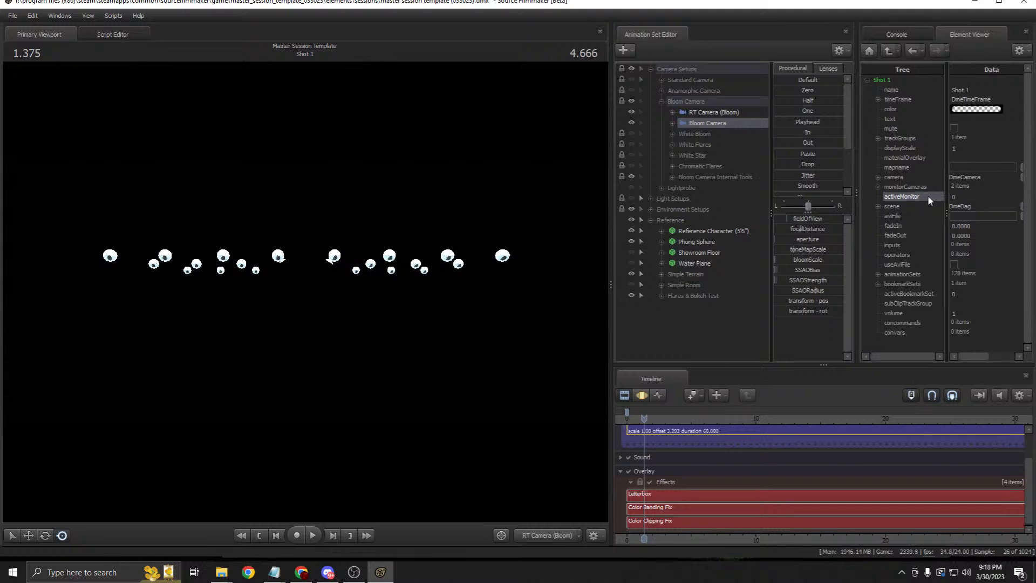
{"action": "left_click", "coordinate": [665, 102]}
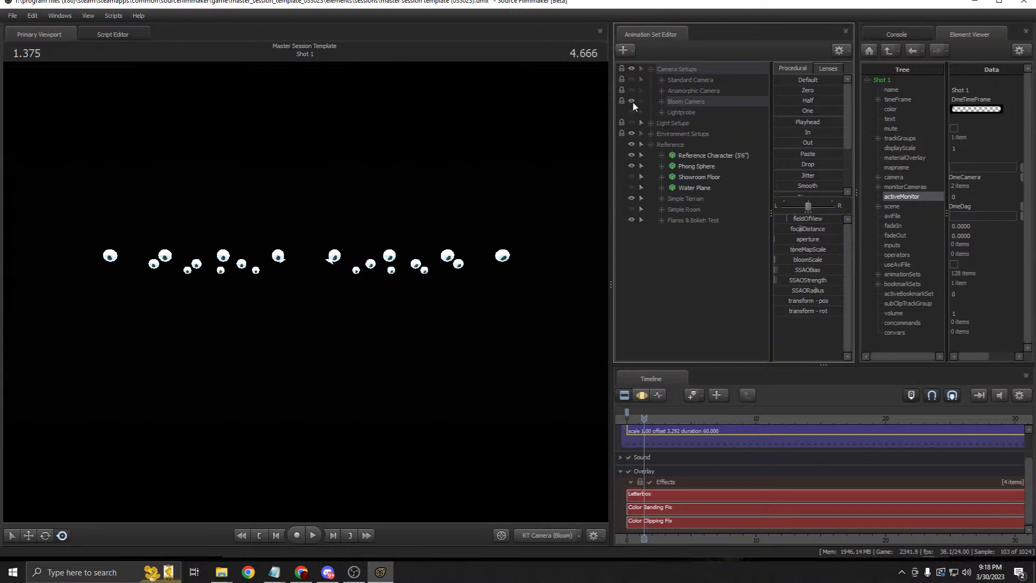
{"action": "left_click", "coordinate": [632, 89]}
Step: Turn on Light Setups and collapse the Anamorphic Camera, Light Setups and Reference groups
{"action": "left_click", "coordinate": [662, 90]}
{"action": "left_click", "coordinate": [661, 90]}
{"action": "left_click", "coordinate": [631, 122]}
{"action": "left_click", "coordinate": [651, 122]}
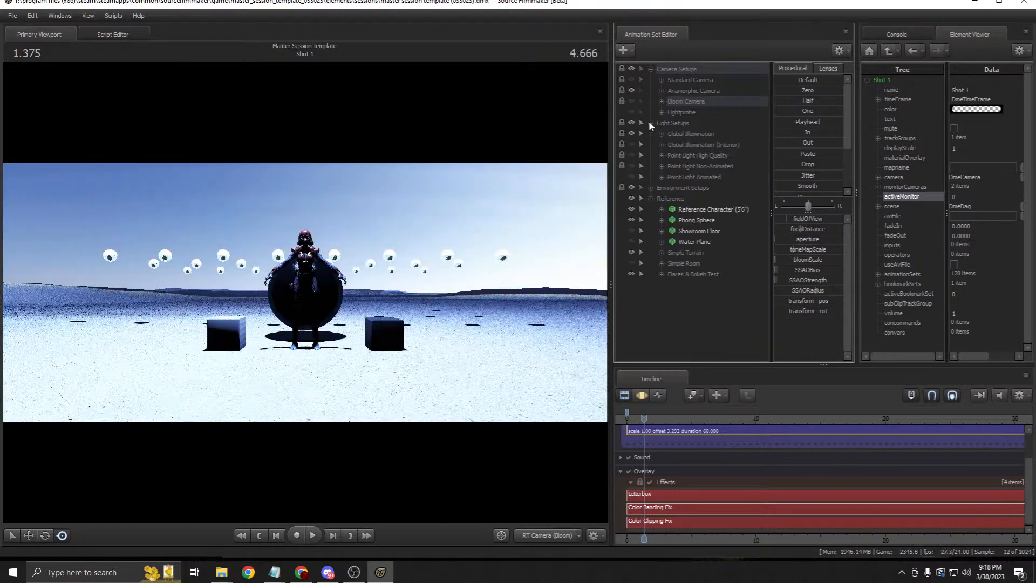
{"action": "left_click", "coordinate": [650, 123]}
{"action": "left_click", "coordinate": [650, 145]}
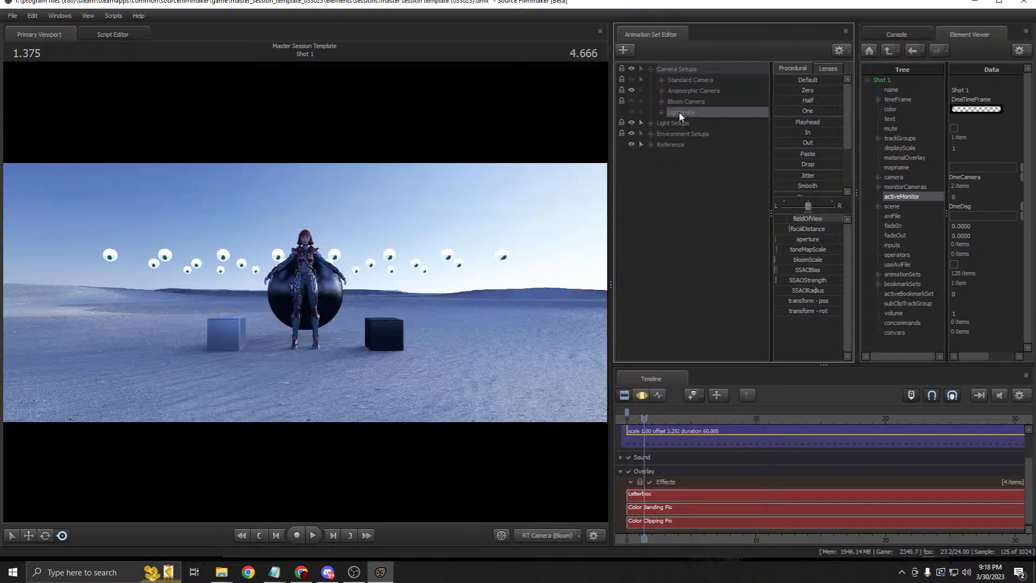
Step: View the scene through the Lightprobe Camera by dragging it onto the viewport
{"action": "left_click", "coordinate": [662, 112]}
{"action": "left_click", "coordinate": [705, 124]}
{"action": "left_click_drag", "start_coordinate": [704, 125], "coordinate": [550, 243]}
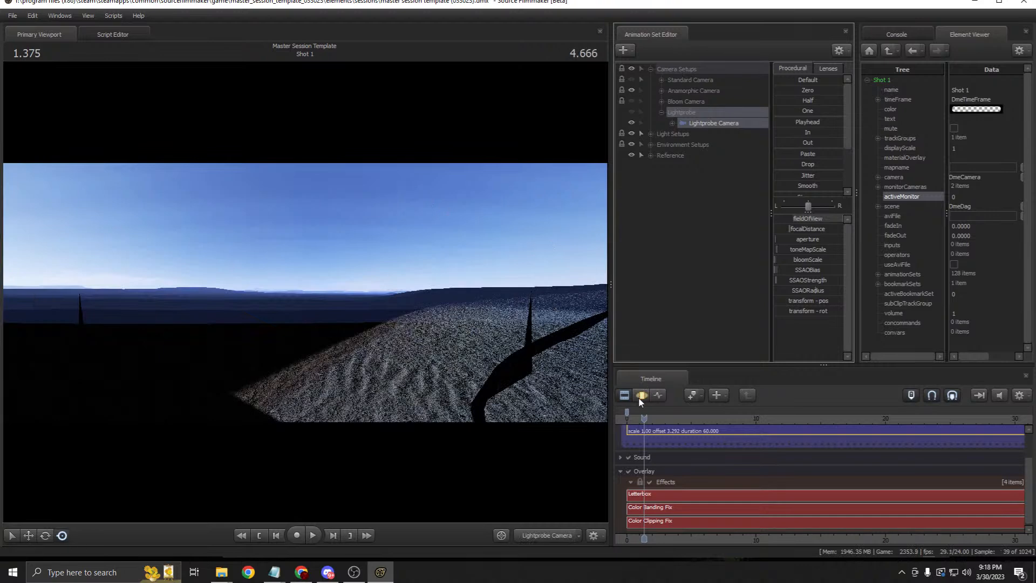
{"action": "left_click_drag", "start_coordinate": [713, 123], "coordinate": [320, 216]}
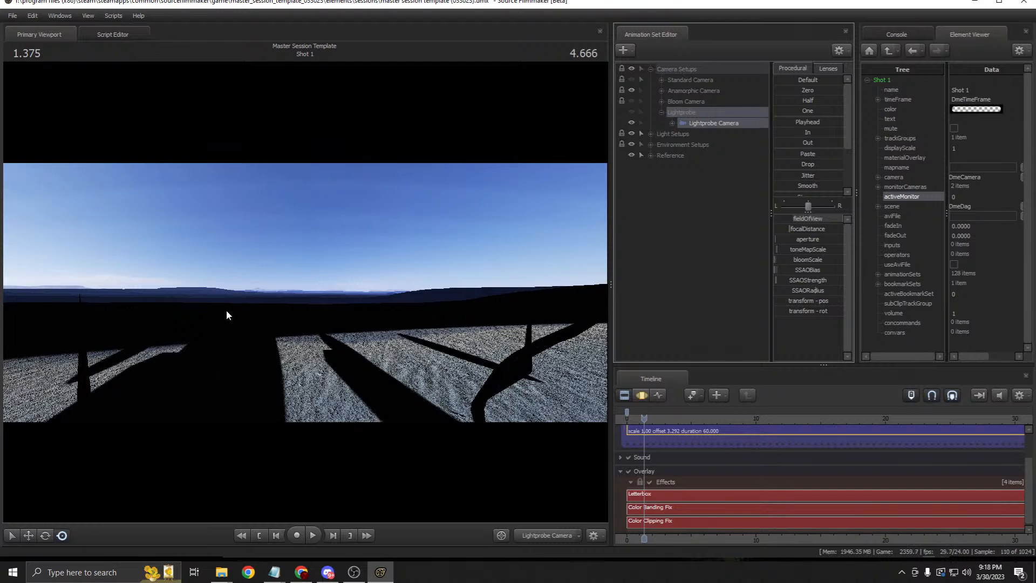
{"action": "left_click", "coordinate": [735, 157]}
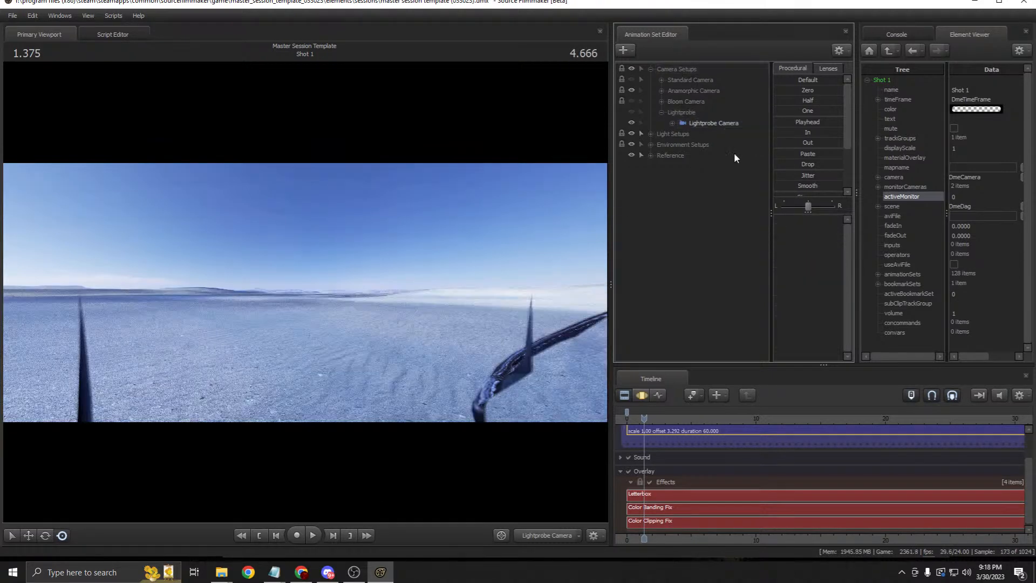
{"action": "left_click", "coordinate": [704, 121]}
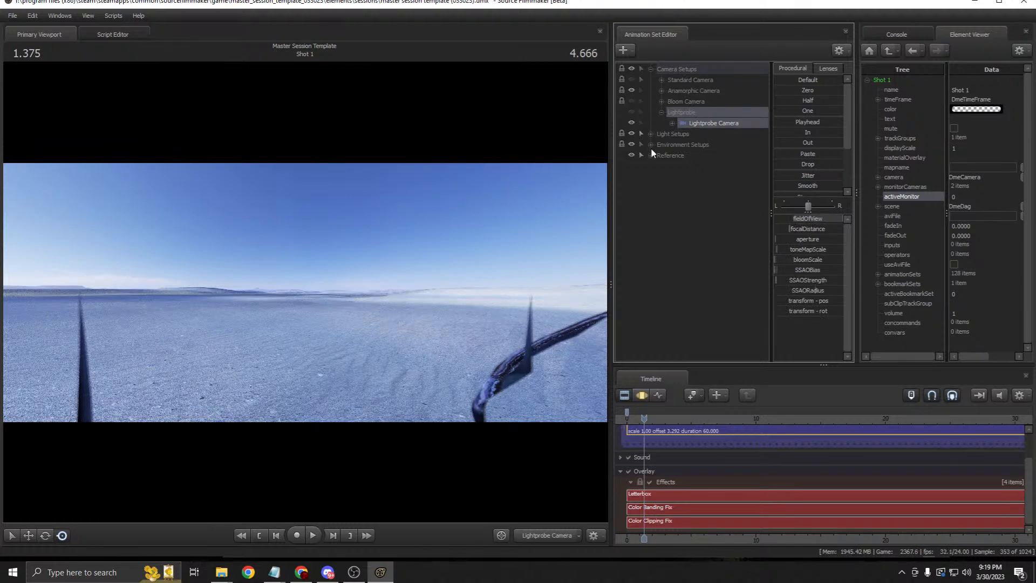
{"action": "left_click", "coordinate": [661, 112]}
{"action": "left_click", "coordinate": [685, 123]}
{"action": "left_click", "coordinate": [684, 114]}
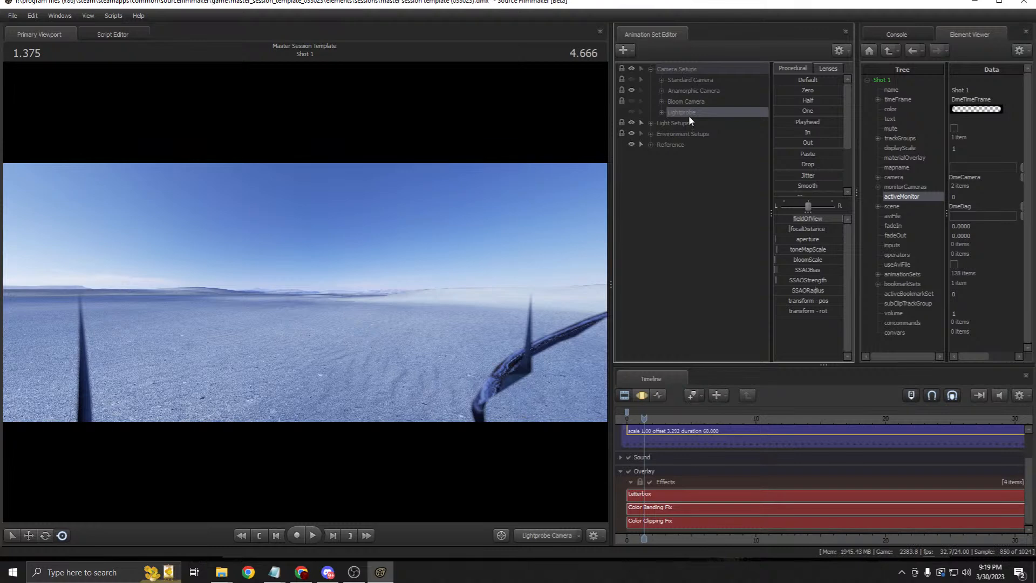
Step: Browse the camera and light groups, then view the scene through RT Camera (Anamorphic)
{"action": "left_click", "coordinate": [685, 87]}
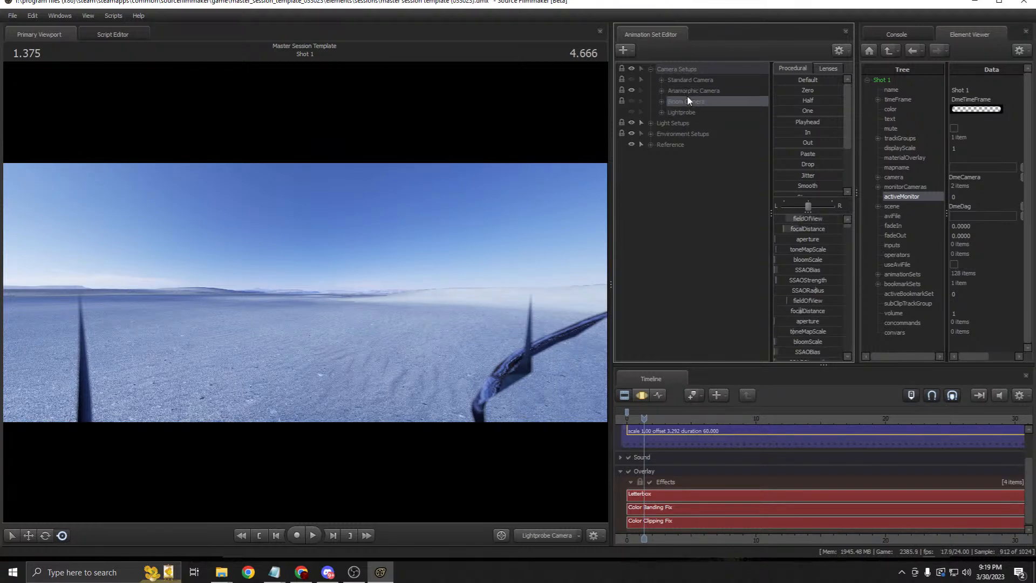
{"action": "left_click", "coordinate": [687, 101]}
{"action": "left_click", "coordinate": [682, 79]}
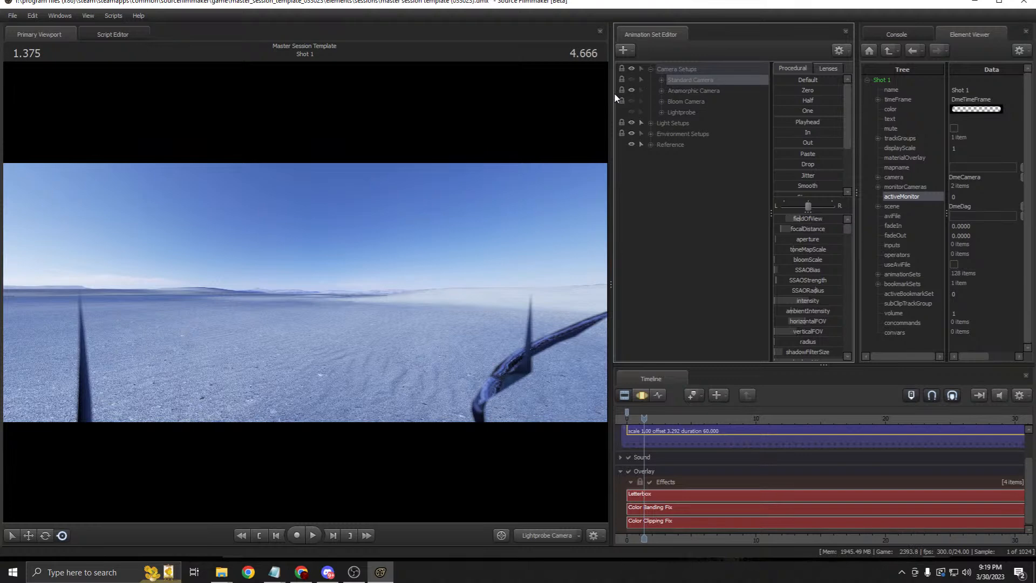
{"action": "left_click", "coordinate": [651, 69]}
{"action": "left_click", "coordinate": [651, 80]}
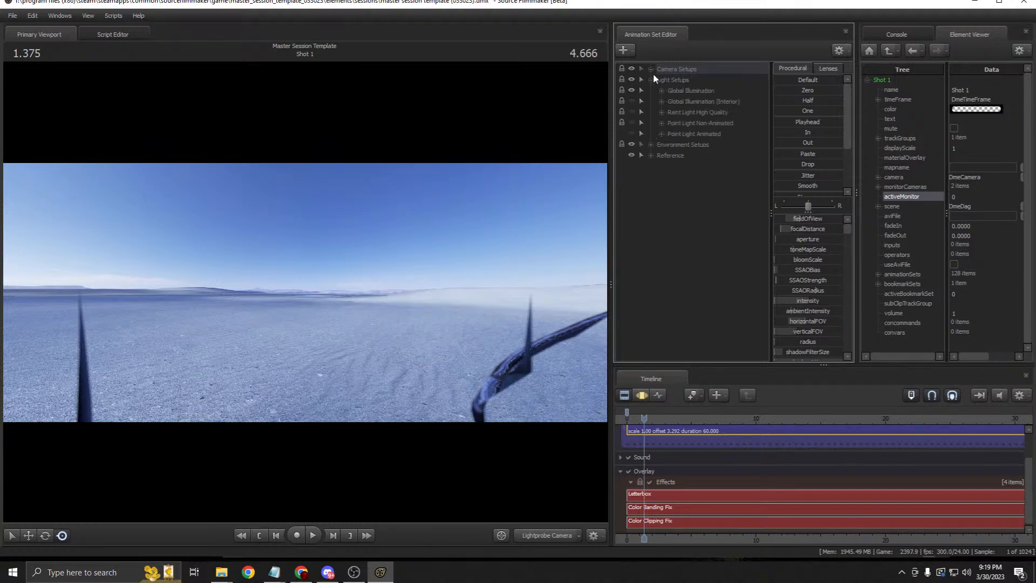
{"action": "left_click", "coordinate": [650, 69]}
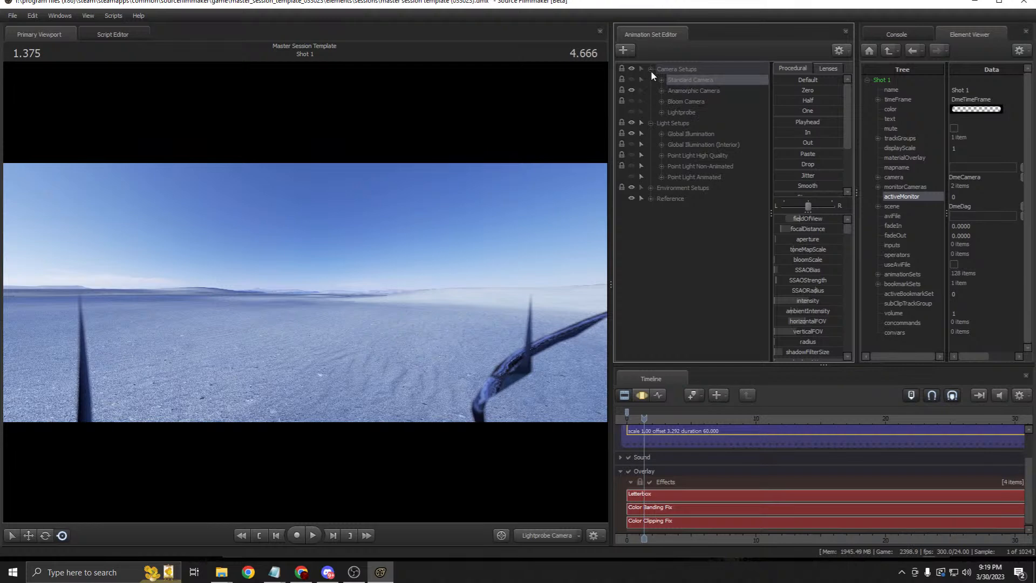
{"action": "left_click", "coordinate": [675, 124]}
{"action": "left_click", "coordinate": [680, 135]}
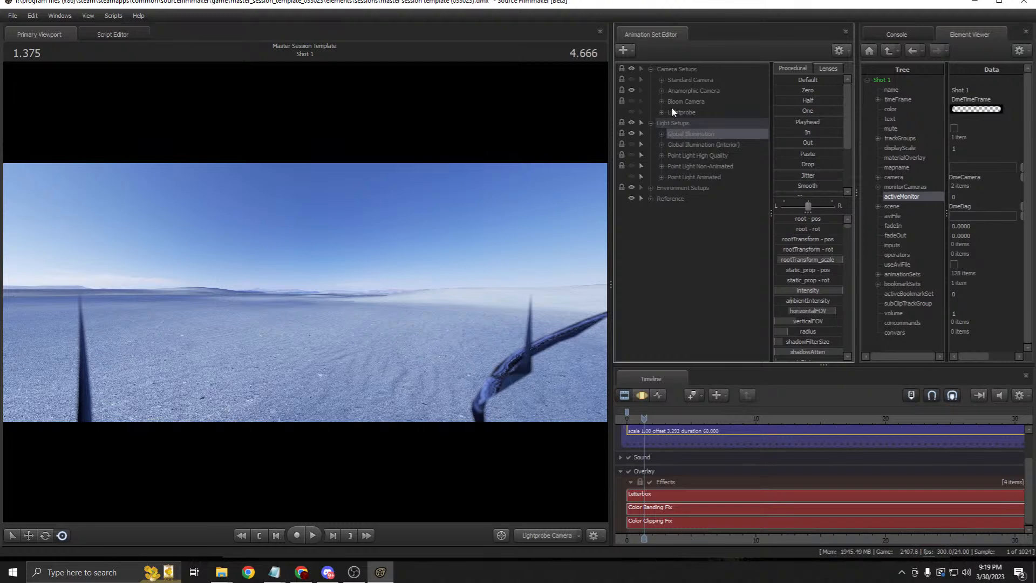
{"action": "left_click", "coordinate": [661, 90]}
{"action": "left_click_drag", "start_coordinate": [691, 101], "coordinate": [572, 151]}
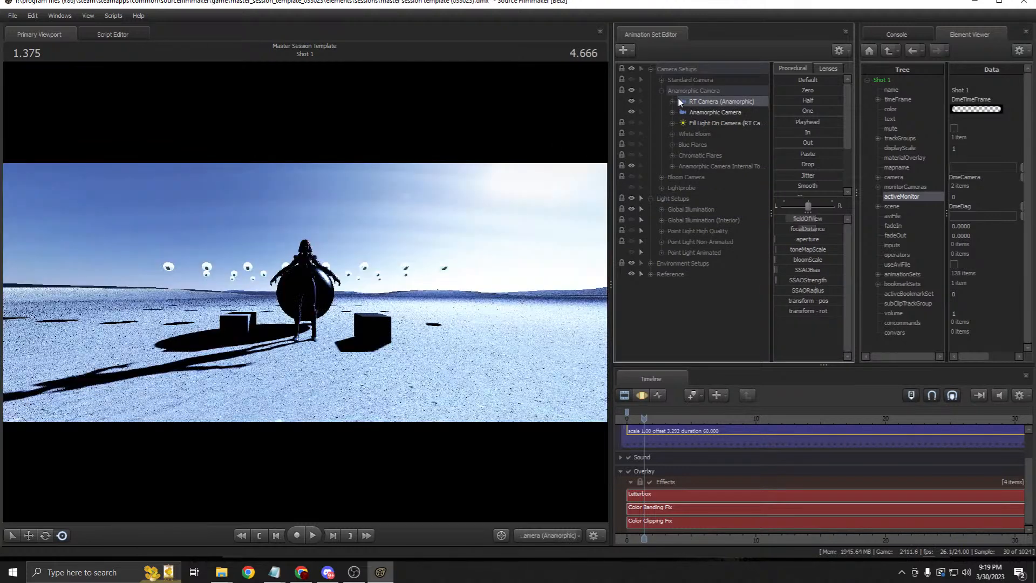
Step: Switch the Primary Viewport to the Standard Camera and expand the Global Illumination group
{"action": "left_click", "coordinate": [662, 90]}
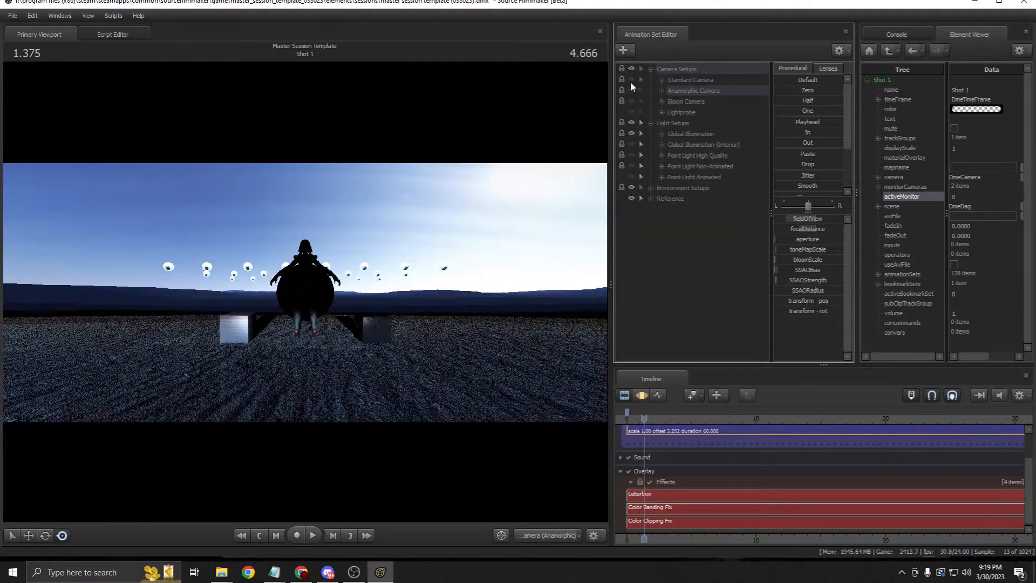
{"action": "left_click", "coordinate": [662, 80]}
{"action": "left_click_drag", "start_coordinate": [704, 93], "coordinate": [526, 180]}
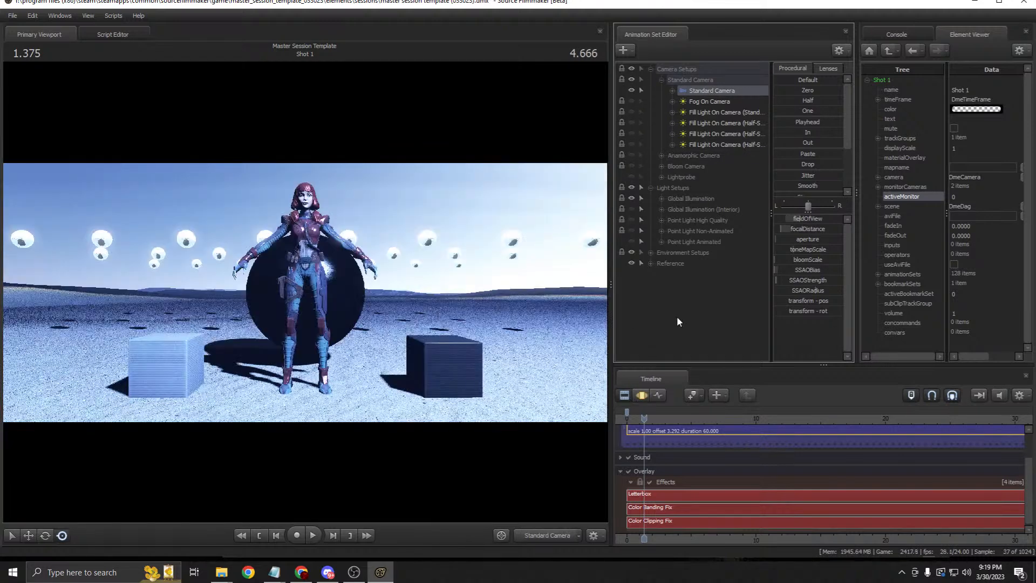
{"action": "left_click", "coordinate": [676, 200]}
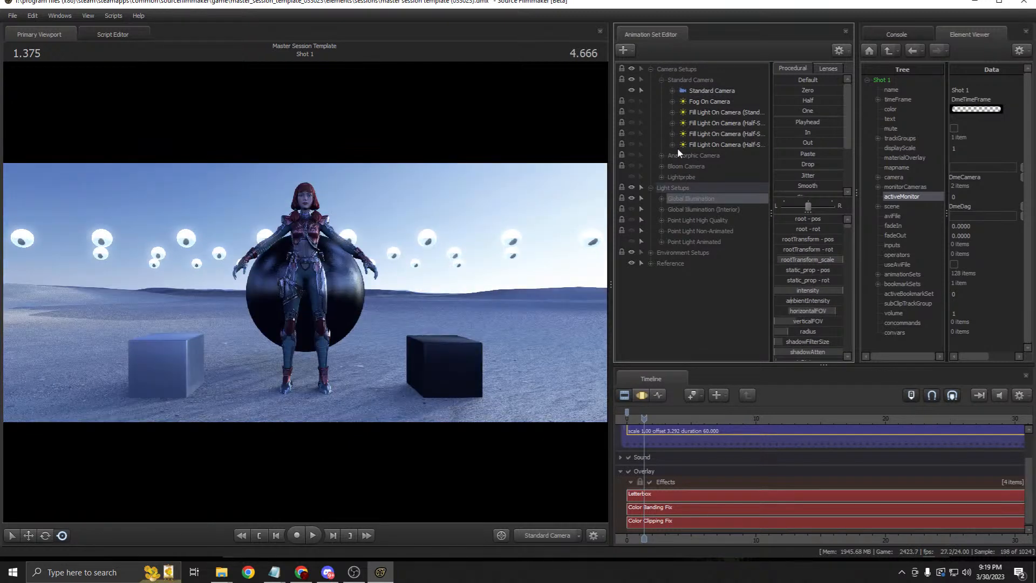
{"action": "left_click", "coordinate": [661, 198]}
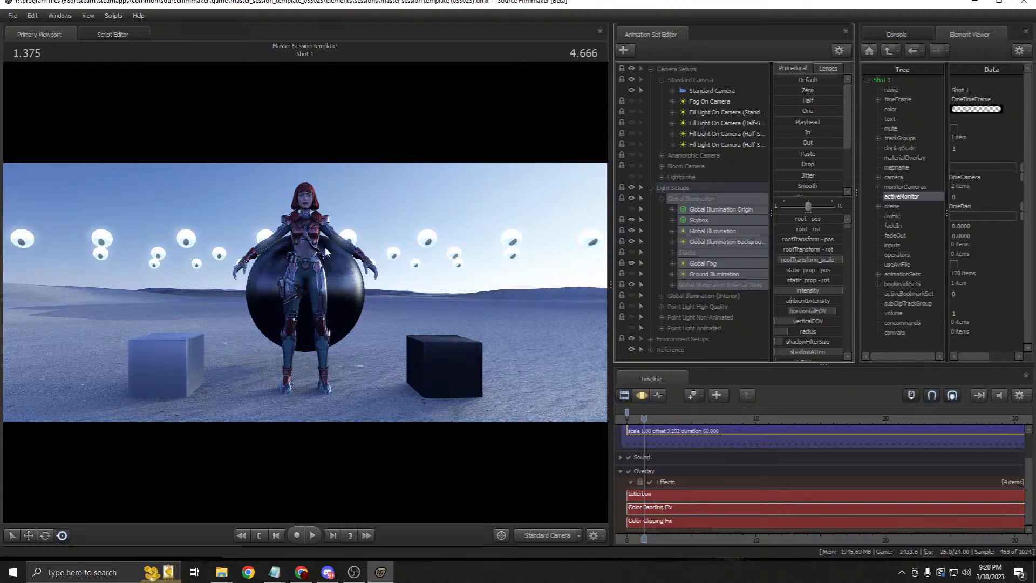
Step: Browse the Global Illumination children: Origin, Skybox and the whole group
{"action": "left_click", "coordinate": [729, 222]}
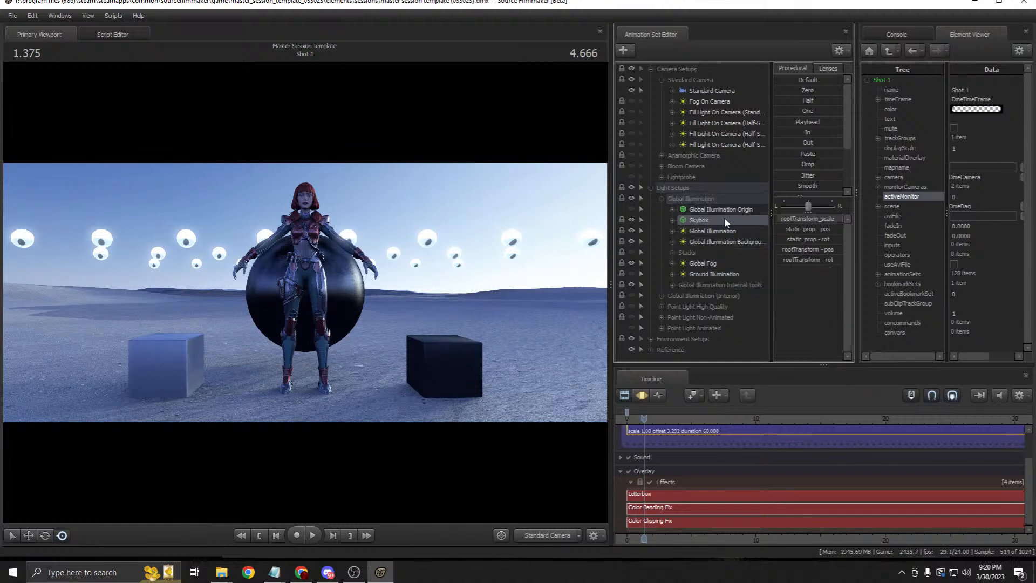
{"action": "left_click", "coordinate": [719, 210]}
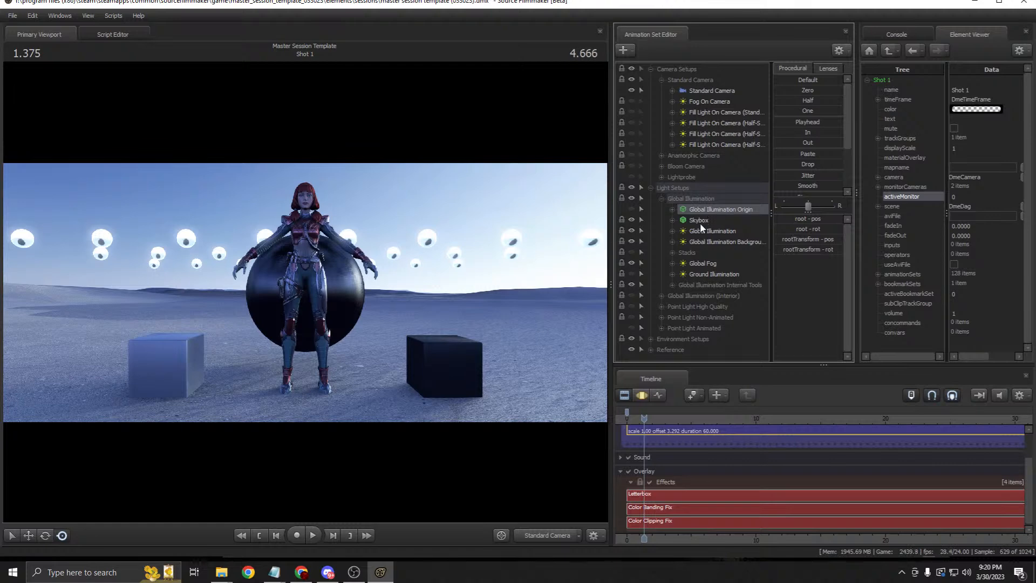
{"action": "left_click", "coordinate": [661, 199]}
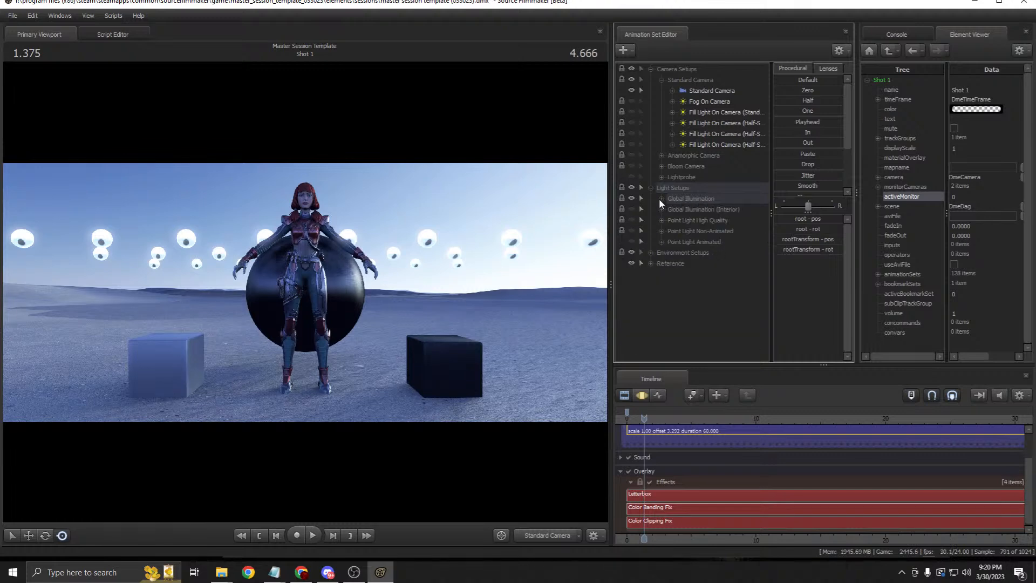
{"action": "left_click", "coordinate": [660, 199]}
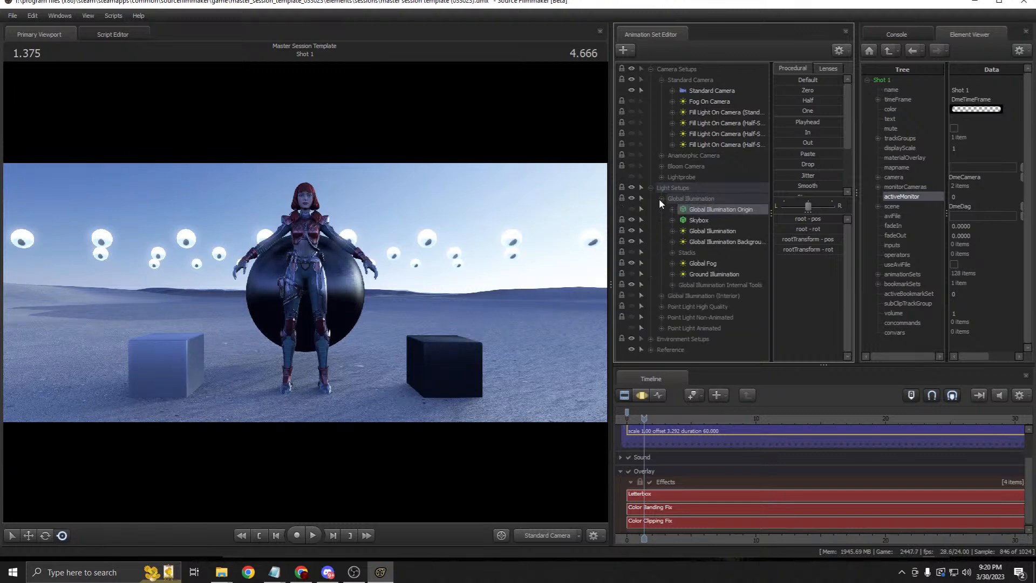
{"action": "left_click", "coordinate": [705, 221]}
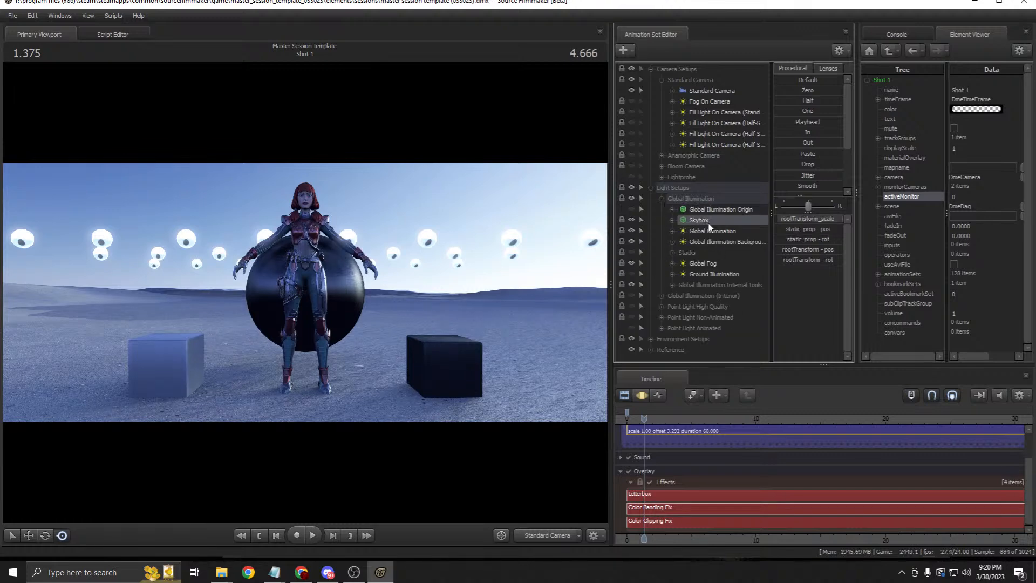
{"action": "left_click", "coordinate": [698, 198]}
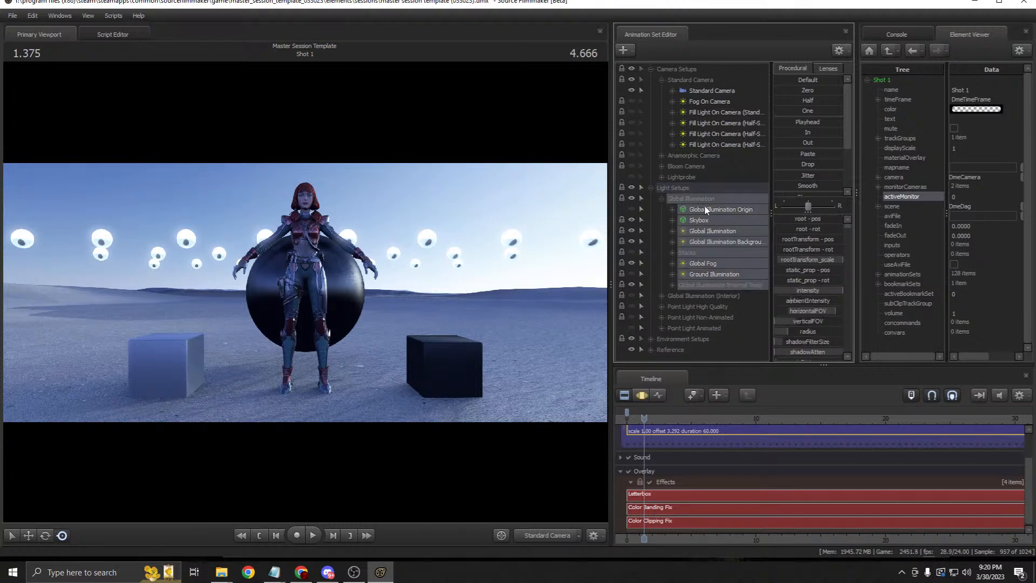
{"action": "left_click", "coordinate": [704, 209]}
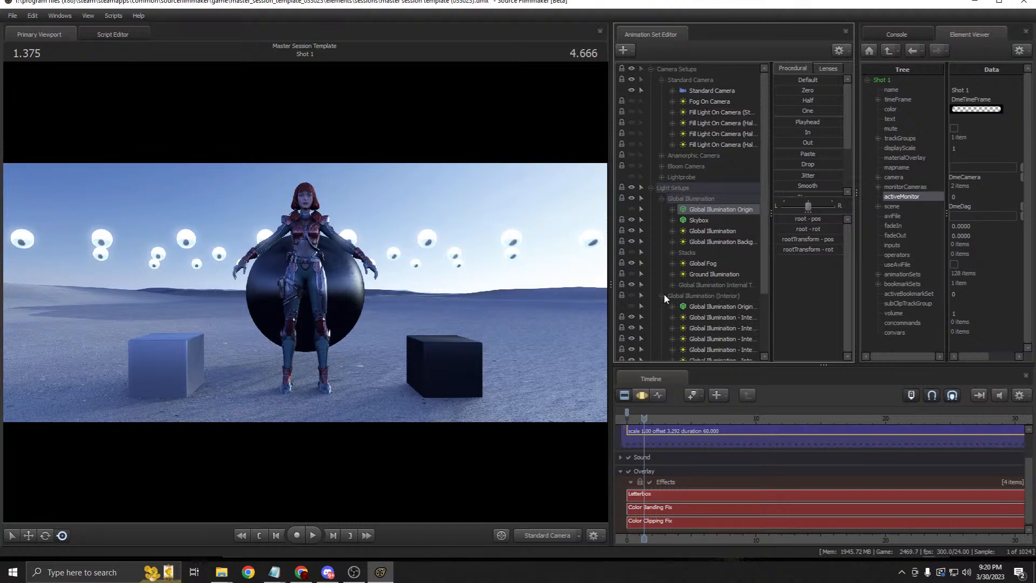
Step: Select the Skybox and show its controls in the Motion Editor
{"action": "left_click", "coordinate": [663, 167]}
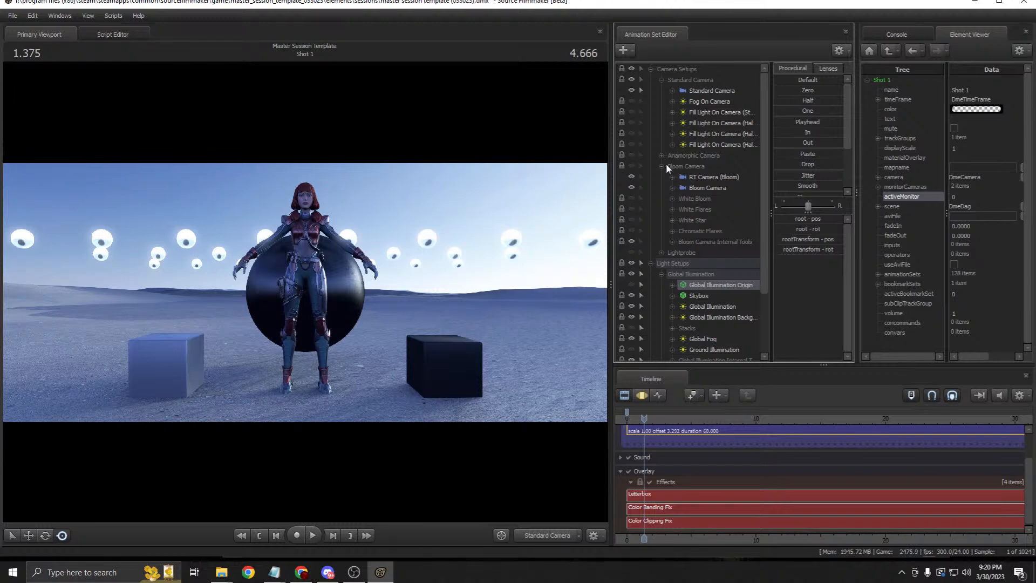
{"action": "left_click", "coordinate": [664, 165]}
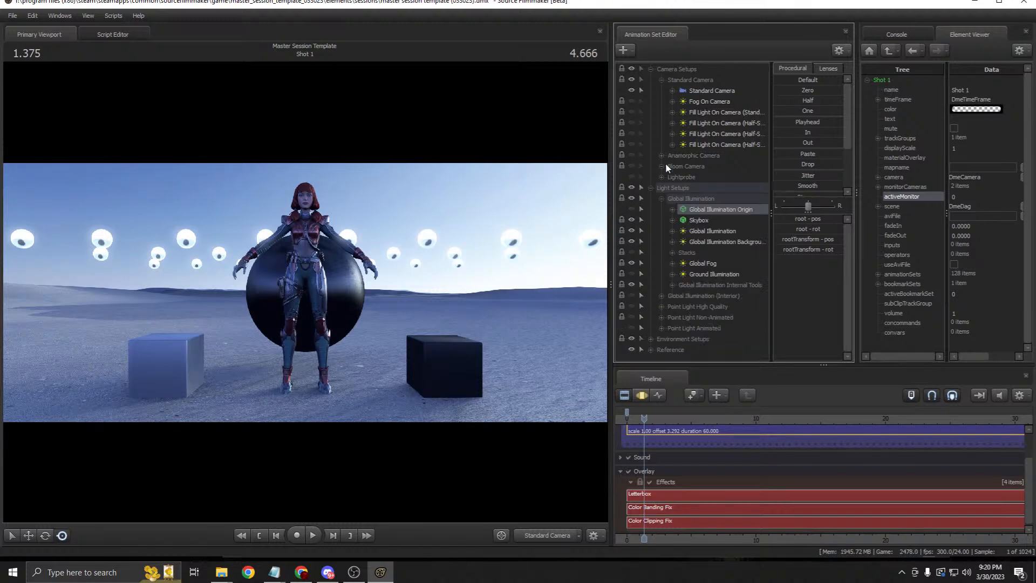
{"action": "left_click", "coordinate": [647, 391]}
{"action": "left_click", "coordinate": [300, 394]}
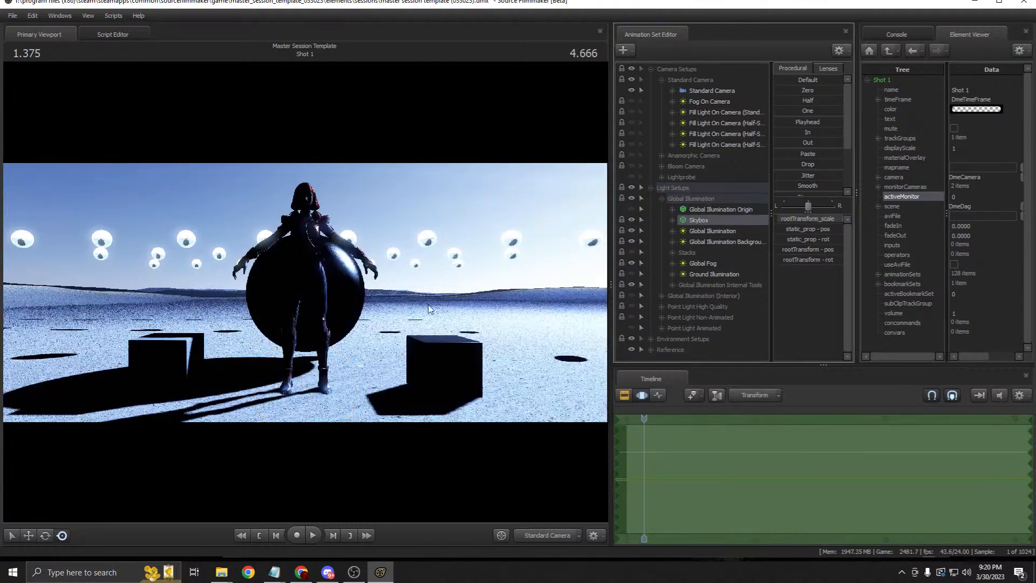
{"action": "left_click", "coordinate": [701, 233]}
{"action": "left_click", "coordinate": [540, 537]}
{"action": "left_click_drag", "start_coordinate": [421, 345], "coordinate": [454, 307]}
{"action": "key", "text": "s"}
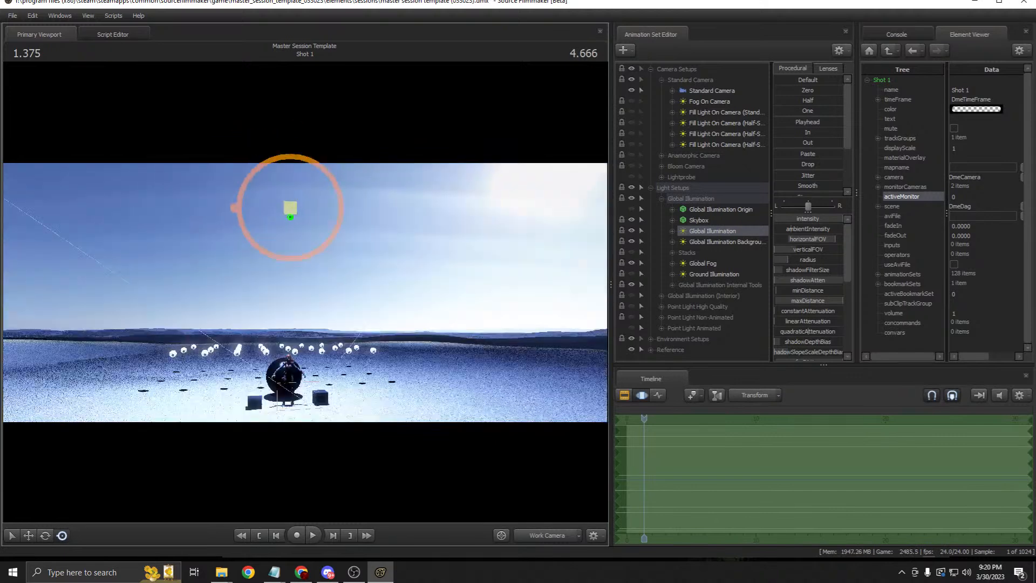
{"action": "key", "text": "z"}
{"action": "left_click_drag", "start_coordinate": [311, 275], "coordinate": [316, 291]}
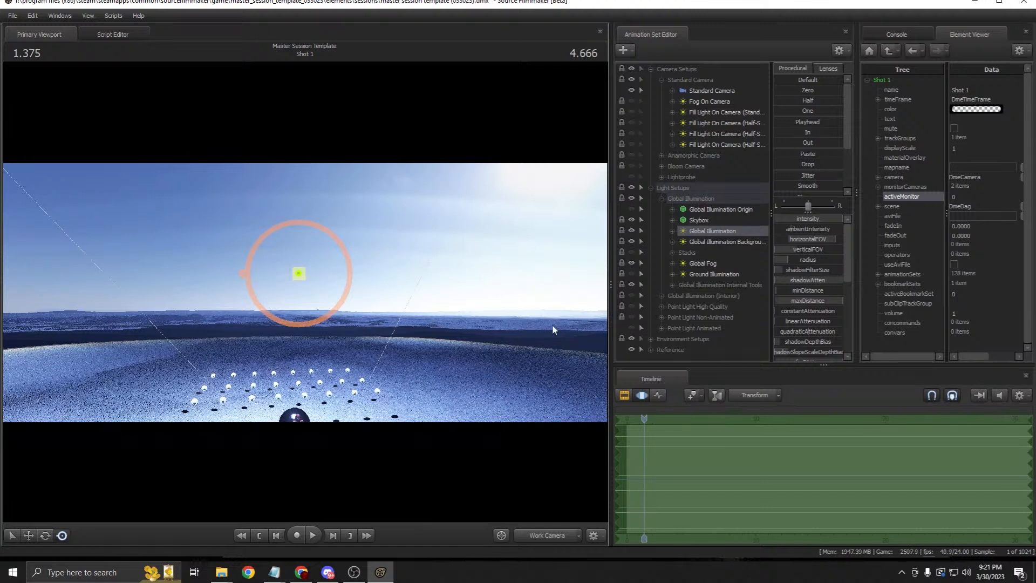
{"action": "left_click", "coordinate": [717, 211]}
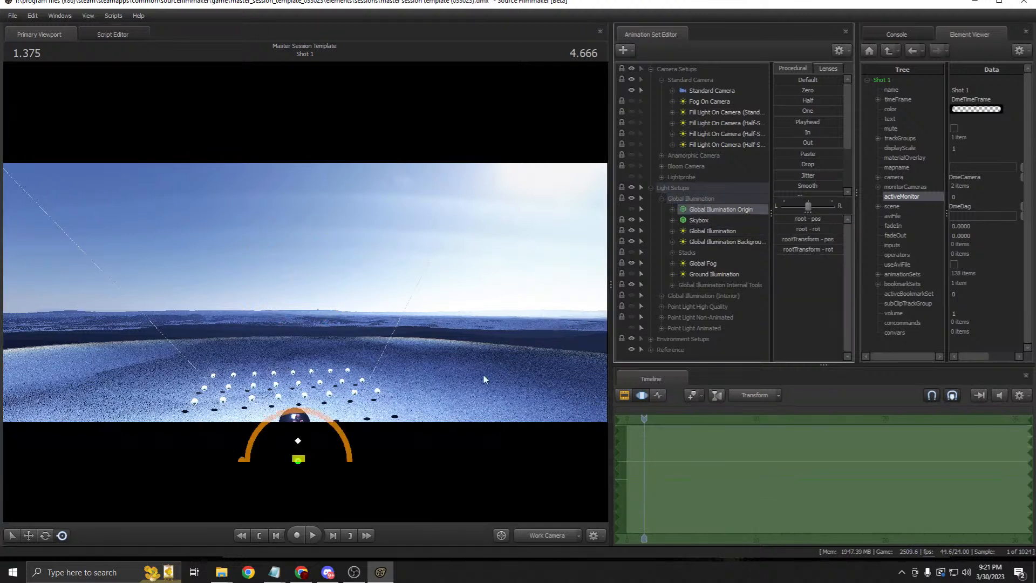
{"action": "key", "text": "w"}
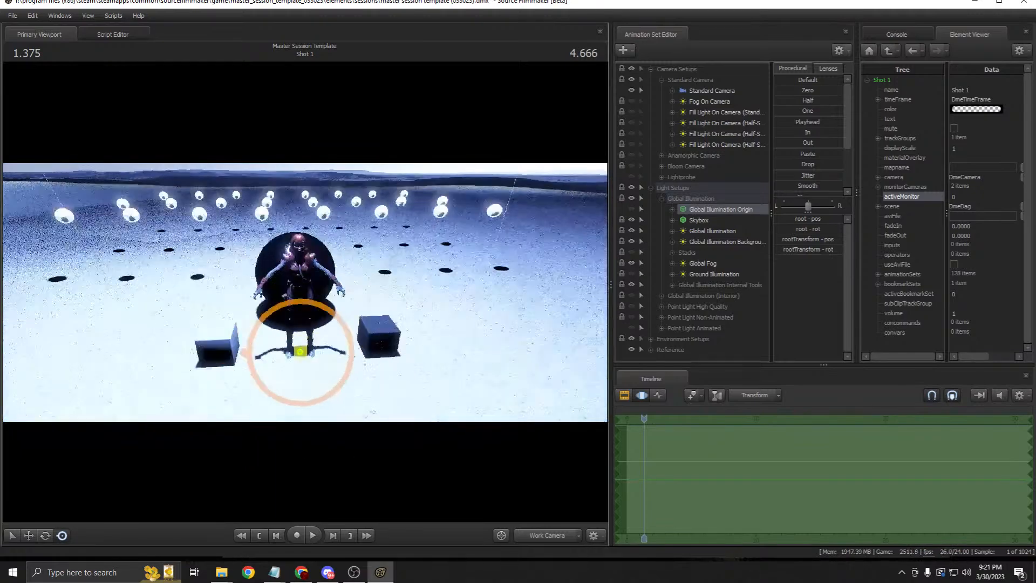
{"action": "key", "text": "s"}
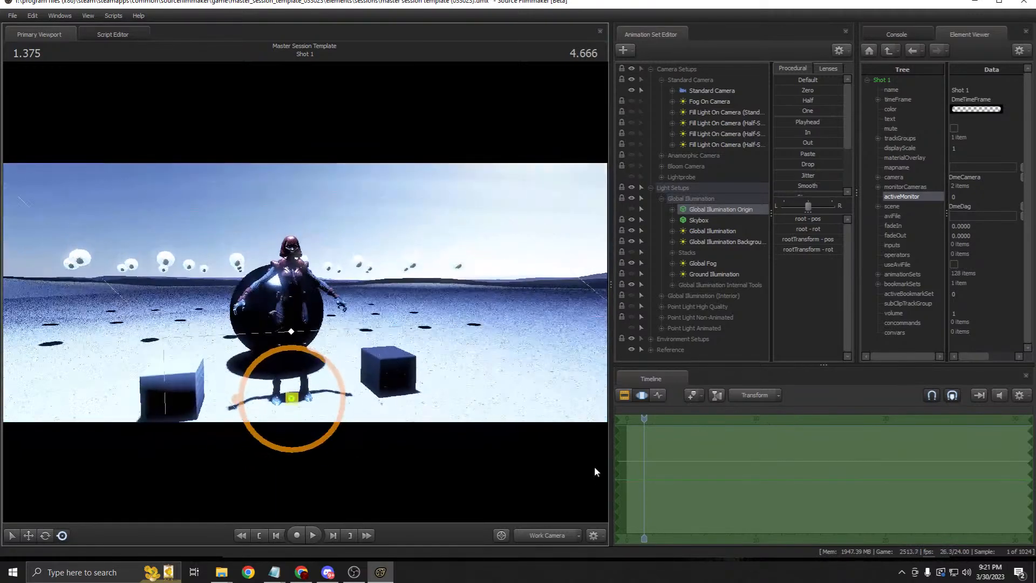
{"action": "left_click", "coordinate": [558, 533]}
{"action": "left_click", "coordinate": [514, 509]}
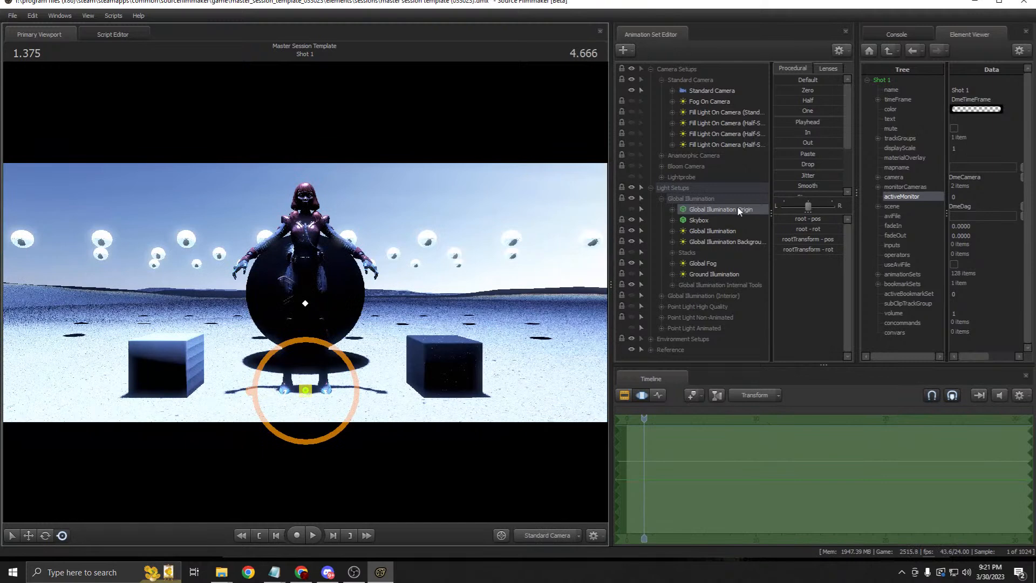
Step: Show the Global Illumination Origin sphere, pick the Rotate tool and enable viewport lighting
{"action": "left_click", "coordinate": [631, 209]}
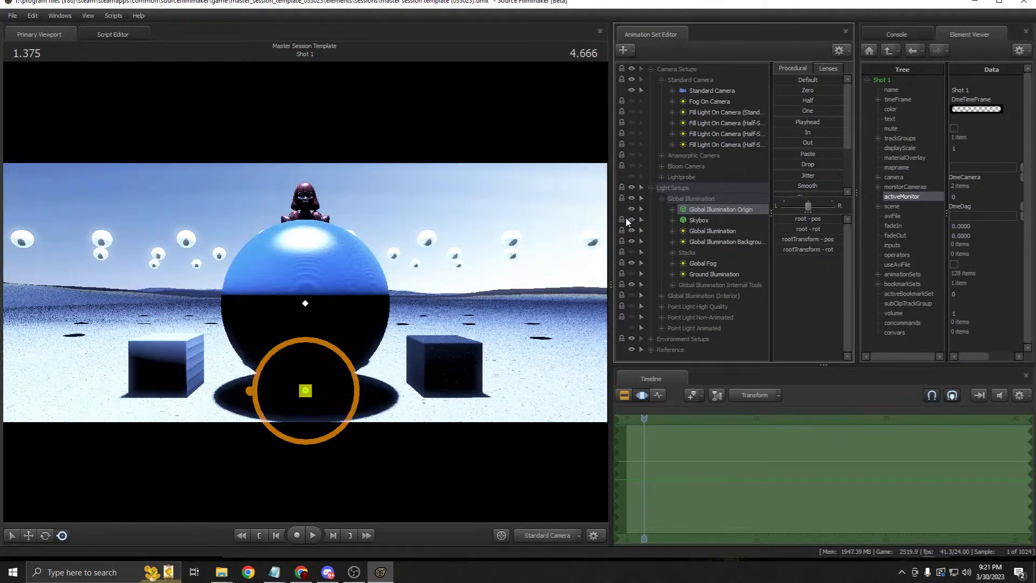
{"action": "left_click", "coordinate": [635, 391]}
{"action": "right_click", "coordinate": [538, 303]}
{"action": "left_click", "coordinate": [566, 334]}
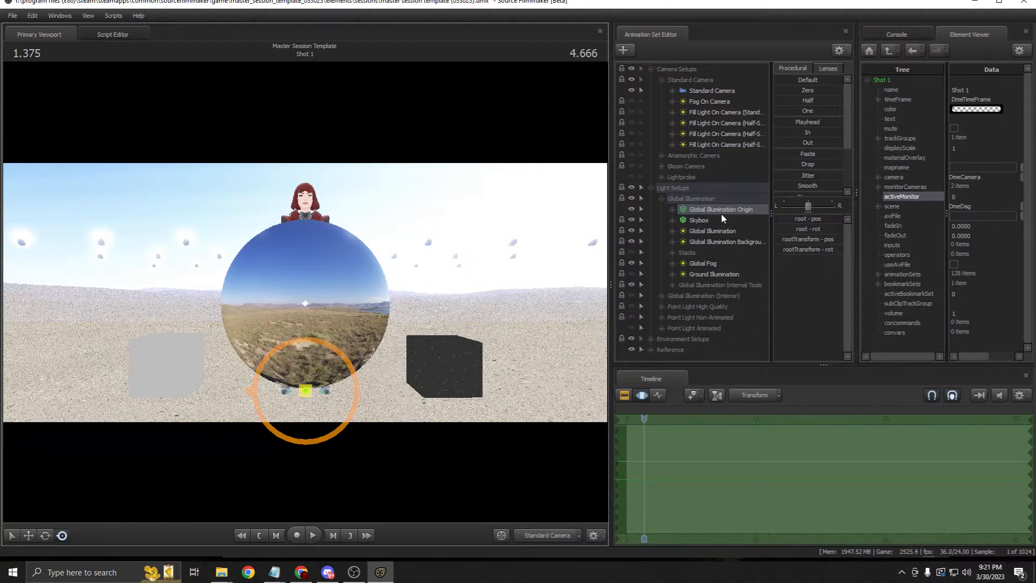
{"action": "left_click", "coordinate": [44, 535]}
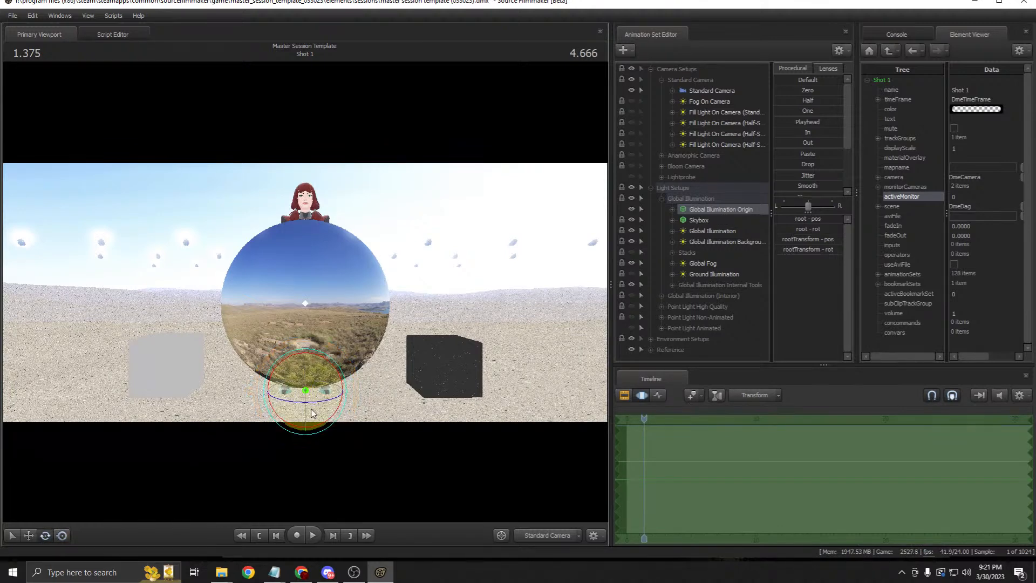
{"action": "right_click", "coordinate": [484, 258]}
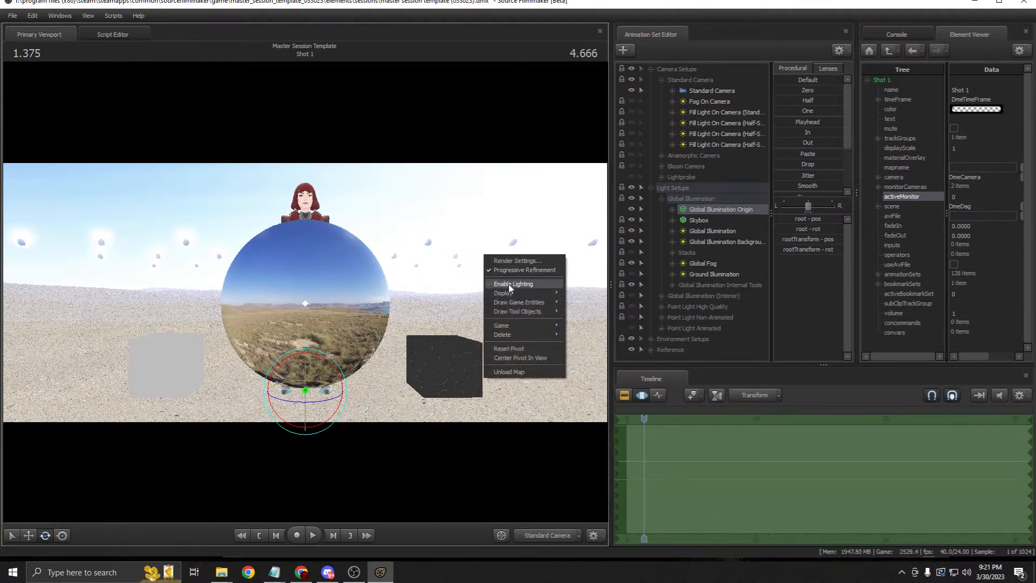
{"action": "left_click", "coordinate": [521, 284]}
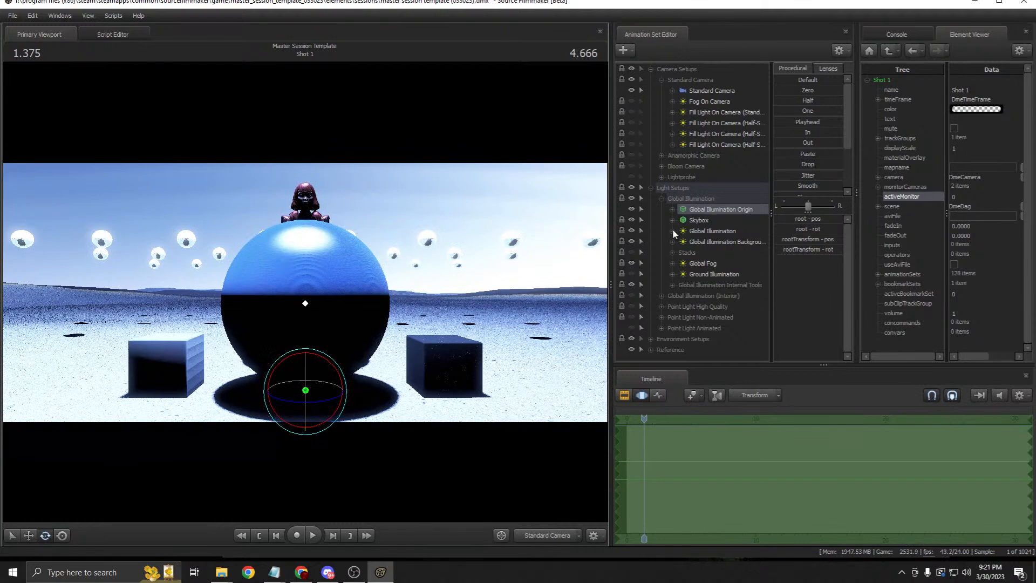
Step: Rotate the Global Illumination Origin, then disable lighting and spin the reflected sky
{"action": "left_click_drag", "start_coordinate": [318, 397], "coordinate": [289, 367]}
{"action": "right_click", "coordinate": [467, 297]}
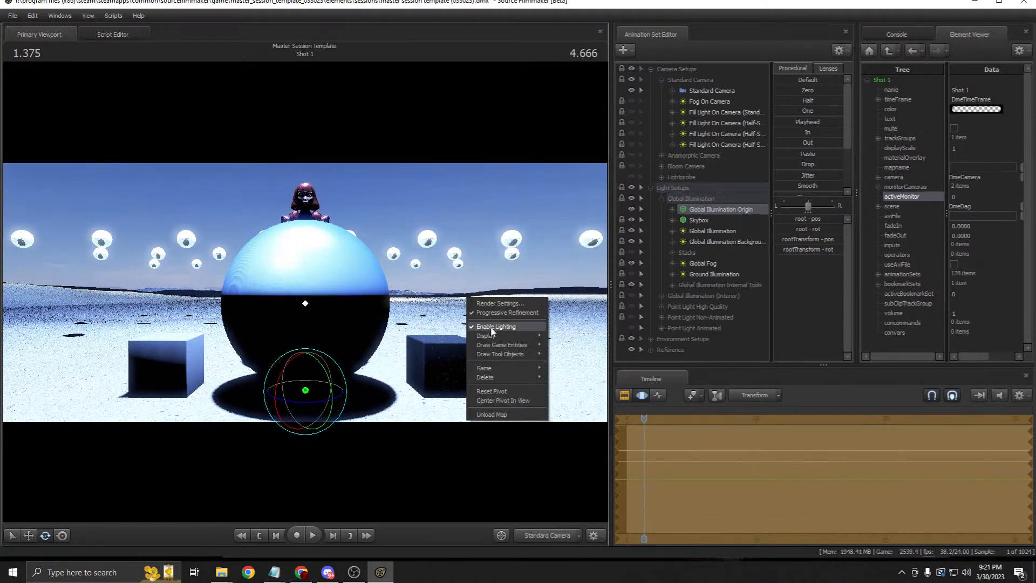
{"action": "left_click", "coordinate": [492, 329]}
{"action": "left_click_drag", "start_coordinate": [312, 400], "coordinate": [545, 402]}
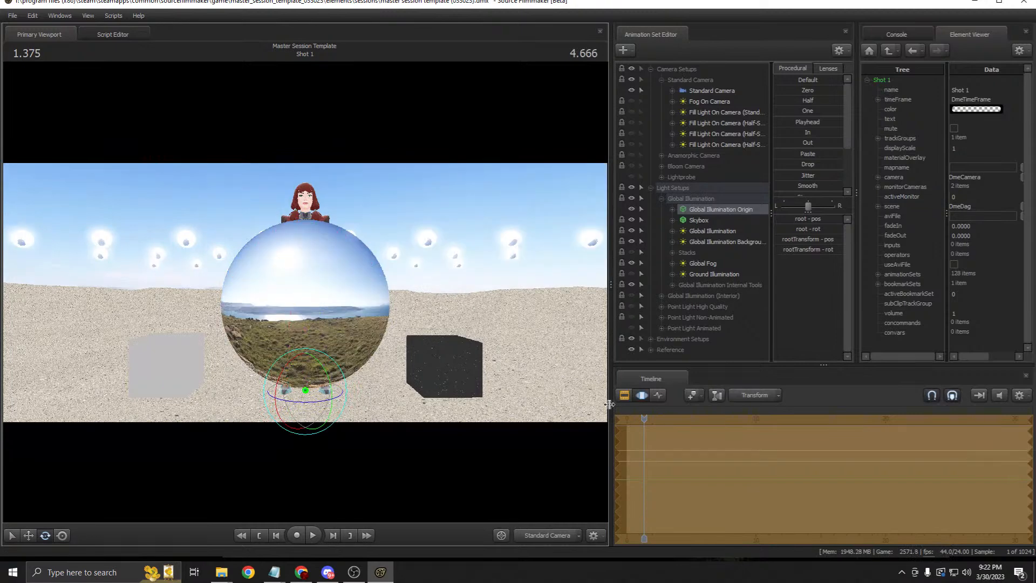
Step: Select the Global Illumination Origin in the Motion Editor, test a Move and undo it
{"action": "left_click", "coordinate": [623, 396]}
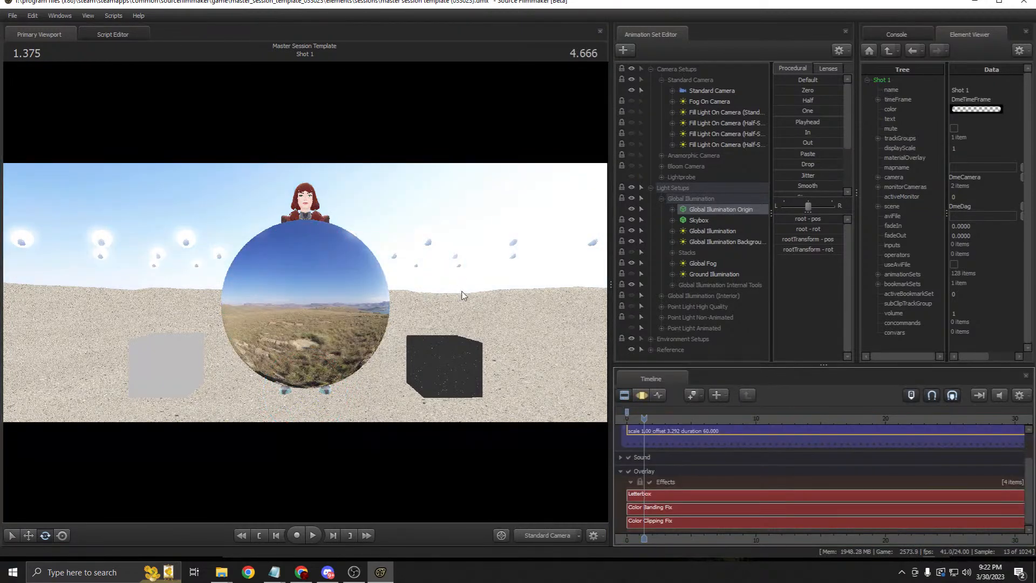
{"action": "left_click", "coordinate": [725, 220]}
{"action": "left_click", "coordinate": [721, 210]}
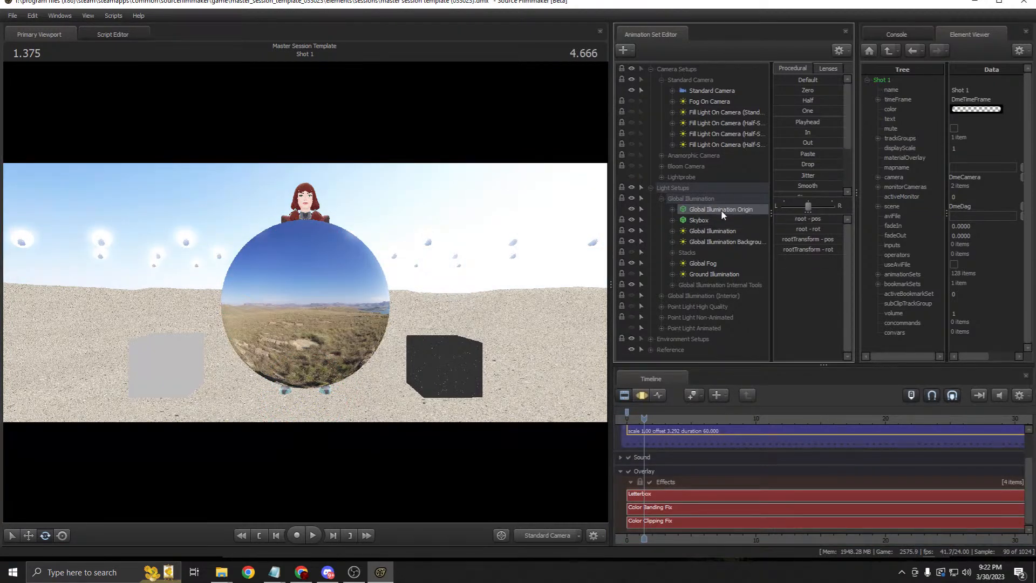
{"action": "key", "text": "F3"}
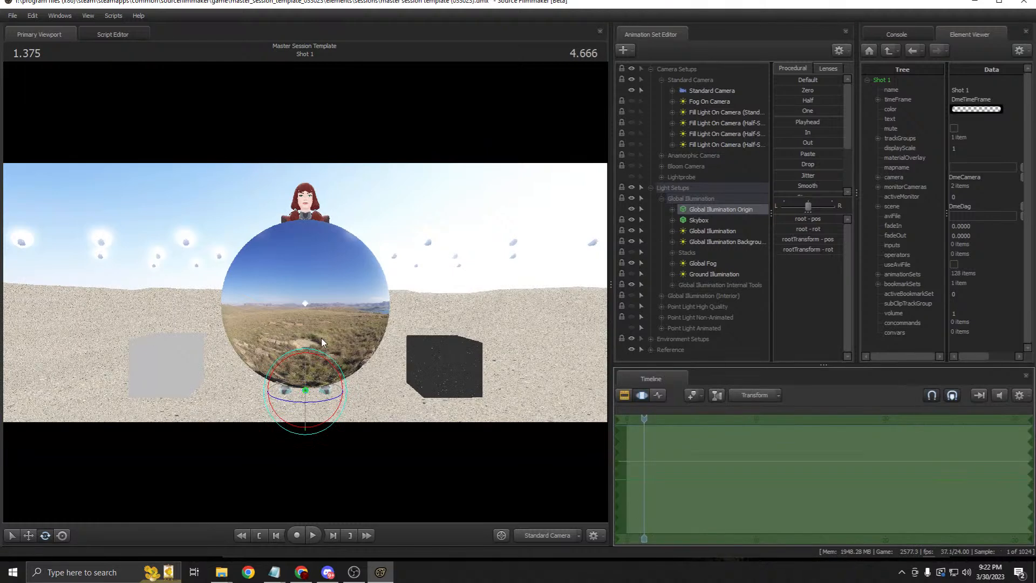
{"action": "left_click", "coordinate": [28, 535]}
{"action": "left_click_drag", "start_coordinate": [324, 370], "coordinate": [259, 303]}
{"action": "key", "text": "ctrl+z"}
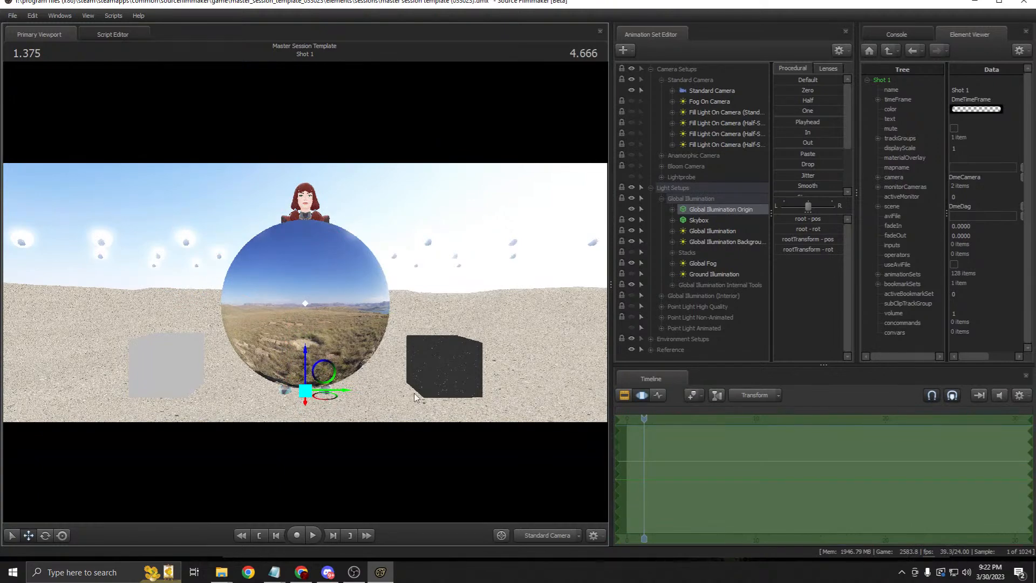
Step: Fly the Work Camera around the sphere to inspect it, then return to the Standard Camera
{"action": "left_click", "coordinate": [539, 534]}
{"action": "left_click_drag", "start_coordinate": [456, 415], "coordinate": [512, 415]}
{"action": "key", "text": "a"}
{"action": "mouse_move", "coordinate": [428, 363]}
{"action": "left_mouse_down"}
{"action": "mouse_move", "coordinate": [453, 361]}
{"action": "mouse_move", "coordinate": [440, 361]}
{"action": "left_mouse_up"}
{"action": "key", "text": "d"}
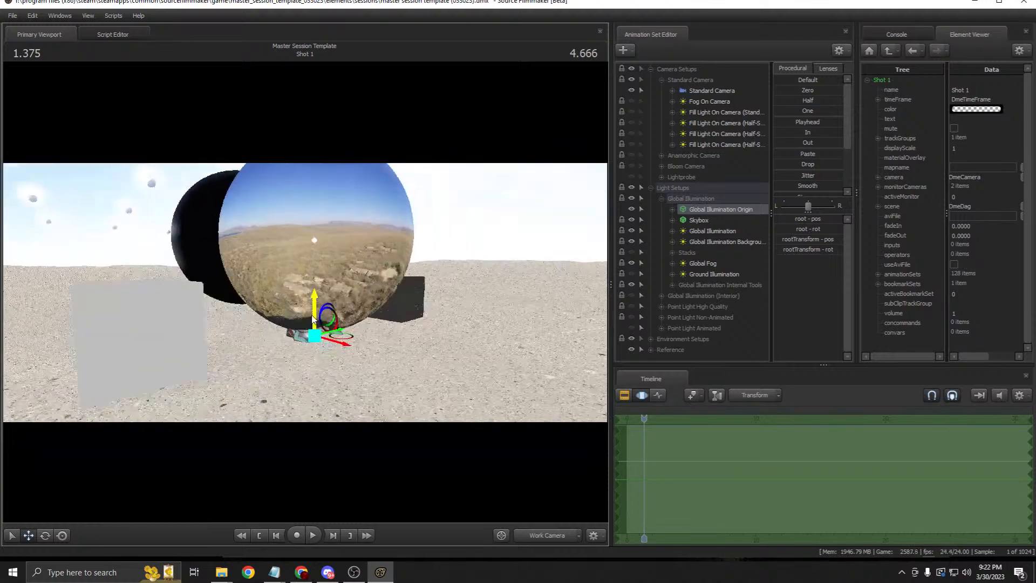
{"action": "key", "text": "d"}
{"action": "left_click_drag", "start_coordinate": [393, 290], "coordinate": [387, 357]}
{"action": "key", "text": "z"}
{"action": "key", "text": "s"}
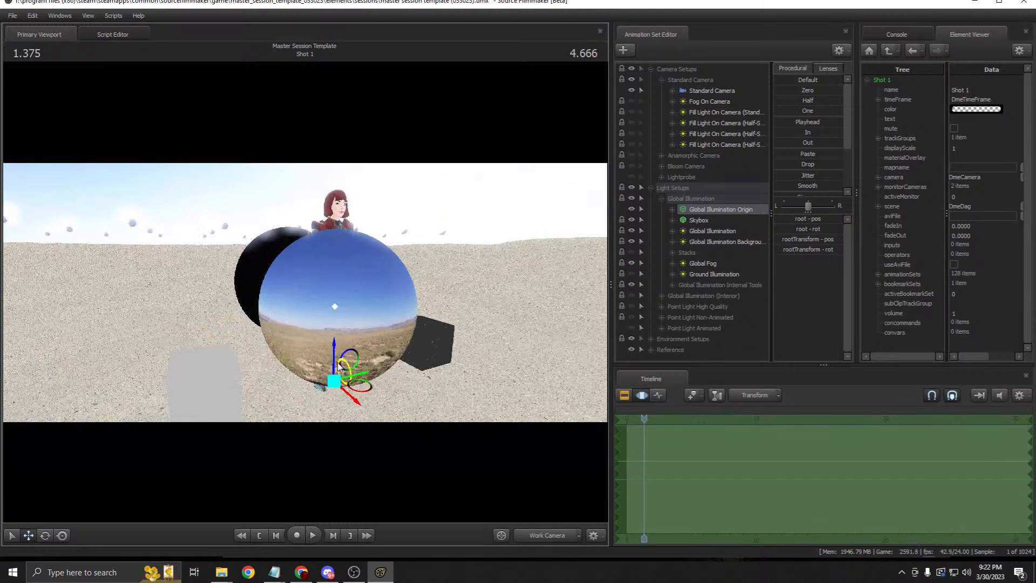
{"action": "left_click", "coordinate": [538, 536]}
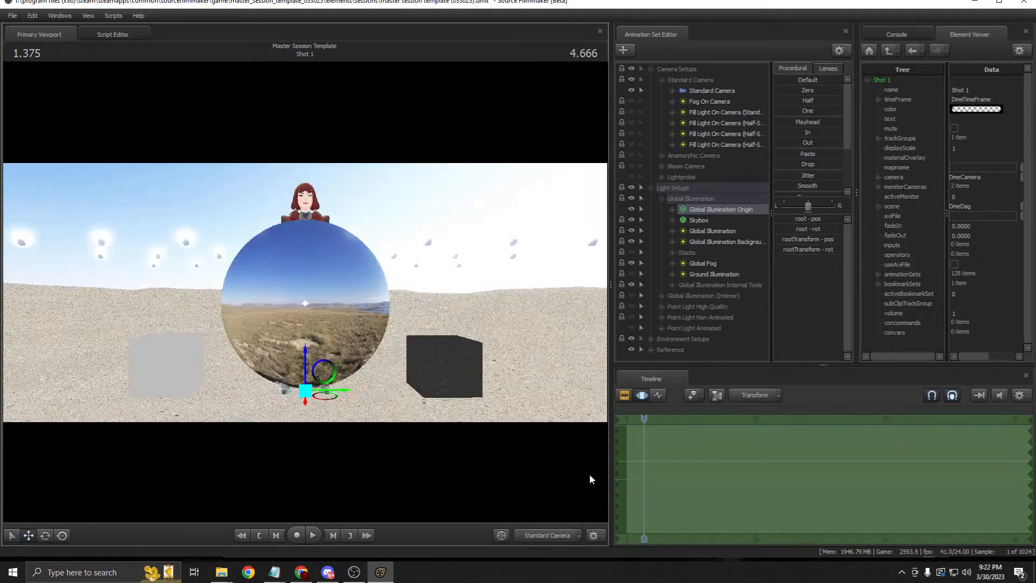
Step: Try moving the sphere onto the right cube, undo it, and re-enable scene lighting
{"action": "left_click", "coordinate": [624, 398]}
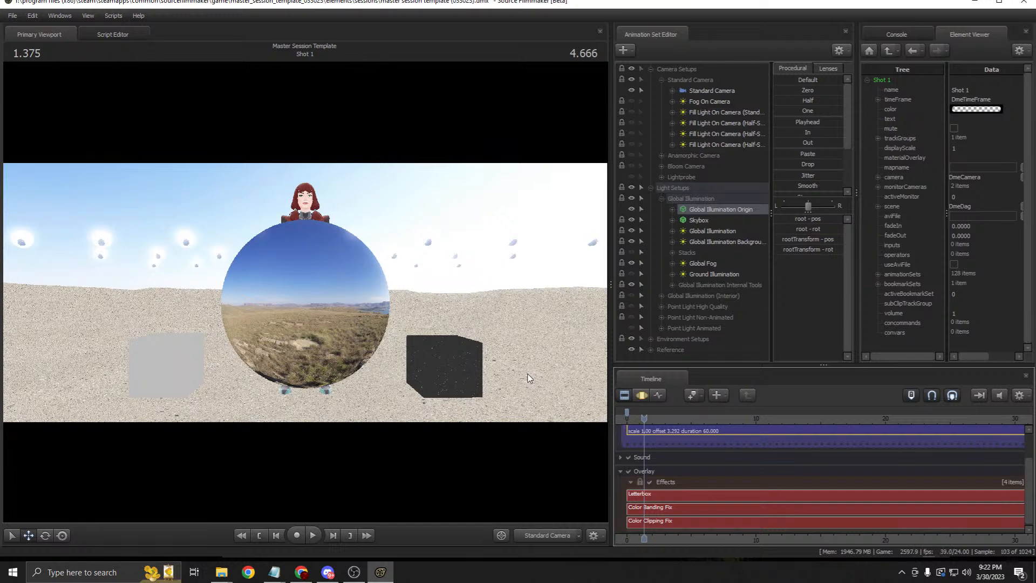
{"action": "left_click", "coordinate": [641, 394]}
{"action": "left_click_drag", "start_coordinate": [323, 386], "coordinate": [465, 335]}
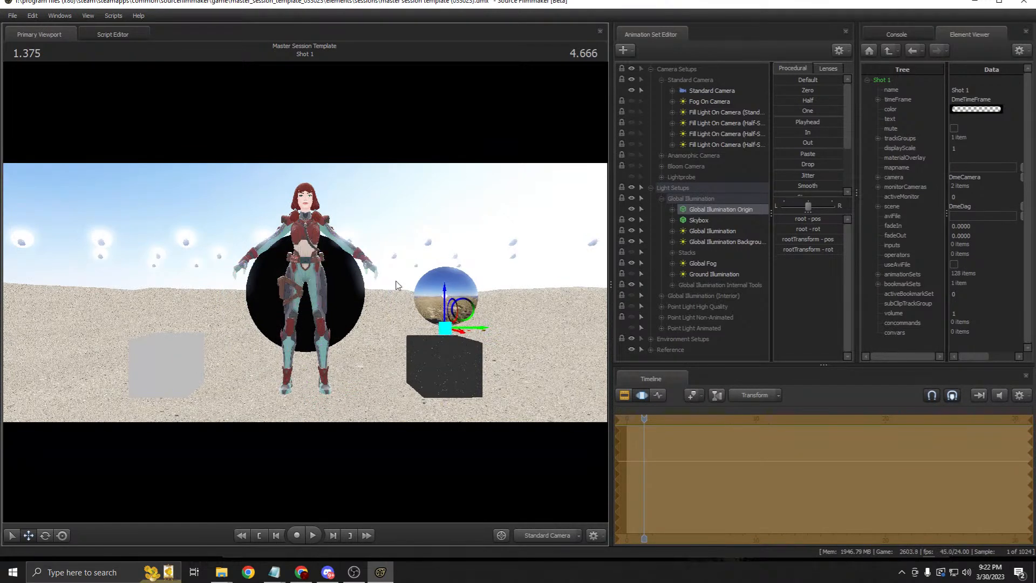
{"action": "mouse_move", "coordinate": [486, 328]}
{"action": "left_mouse_down"}
{"action": "mouse_move", "coordinate": [495, 337]}
{"action": "mouse_move", "coordinate": [484, 328]}
{"action": "left_mouse_up"}
{"action": "key", "text": "ctrl"}
{"action": "key", "text": "ctrl+z"}
{"action": "key", "text": "ctrl+z"}
{"action": "right_click", "coordinate": [468, 301]}
{"action": "left_click", "coordinate": [489, 332]}
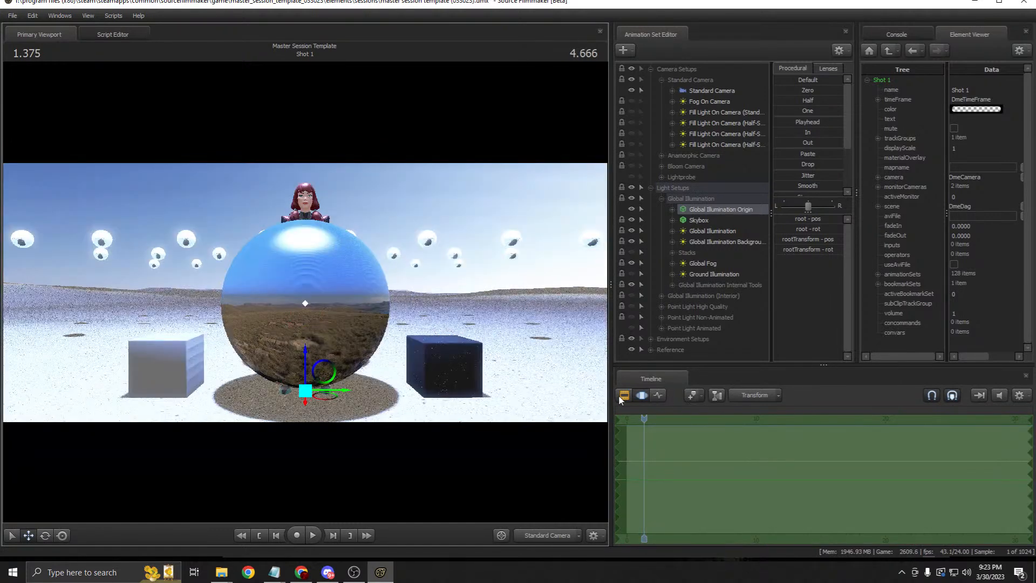
Step: Hide the Global Illumination Origin sphere and nudge the light origin to relight the scene
{"action": "left_click", "coordinate": [623, 396]}
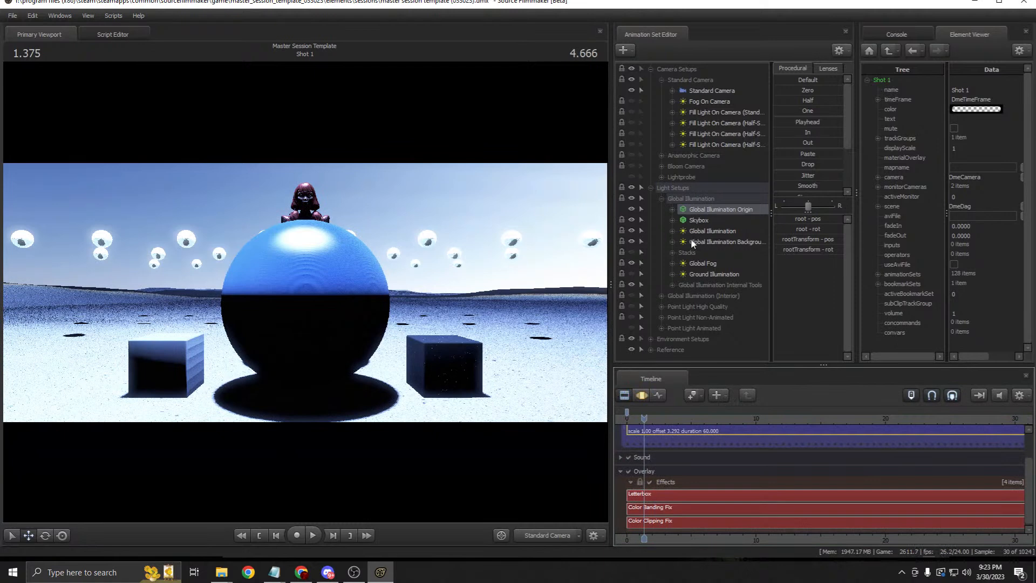
{"action": "left_click", "coordinate": [632, 209]}
{"action": "left_click", "coordinate": [632, 209]}
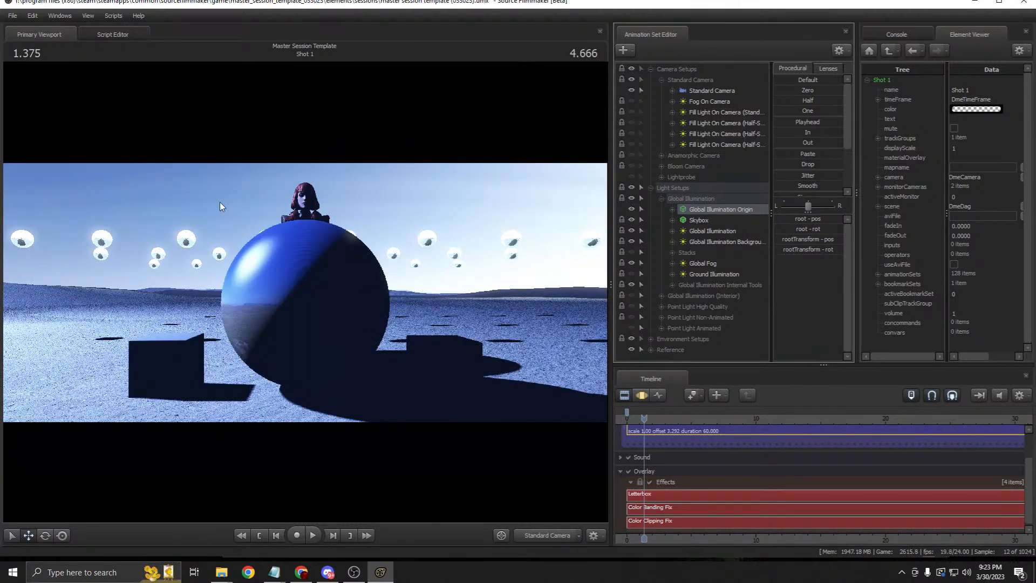
{"action": "left_click", "coordinate": [633, 209]}
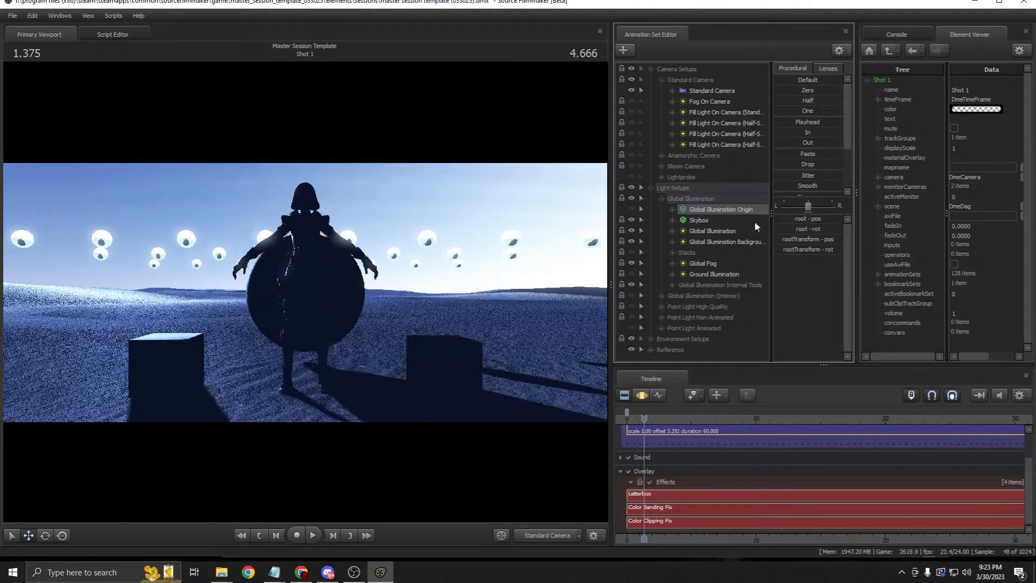
{"action": "left_click", "coordinate": [642, 394]}
{"action": "mouse_move", "coordinate": [327, 396]}
{"action": "left_mouse_down"}
{"action": "mouse_move", "coordinate": [402, 377]}
{"action": "mouse_move", "coordinate": [448, 307]}
{"action": "mouse_move", "coordinate": [186, 337]}
{"action": "mouse_move", "coordinate": [430, 335]}
{"action": "mouse_move", "coordinate": [499, 312]}
{"action": "mouse_move", "coordinate": [532, 321]}
{"action": "mouse_move", "coordinate": [235, 312]}
{"action": "mouse_move", "coordinate": [327, 305]}
{"action": "mouse_move", "coordinate": [326, 398]}
{"action": "left_mouse_up"}
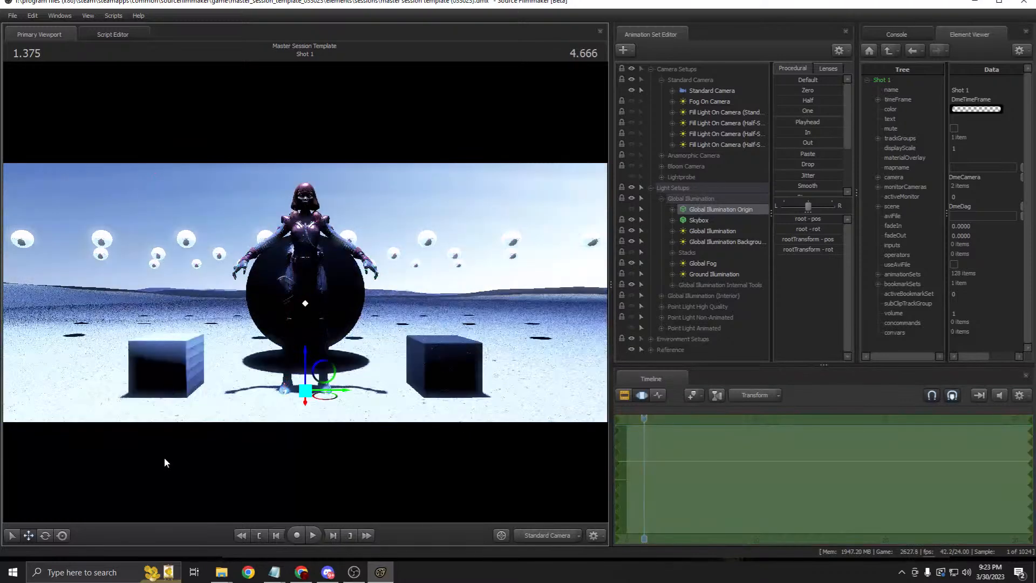
Step: Test-tilt the light with Rotate, undo it, then select Skybox and show the clip tracks
{"action": "left_click", "coordinate": [45, 534]}
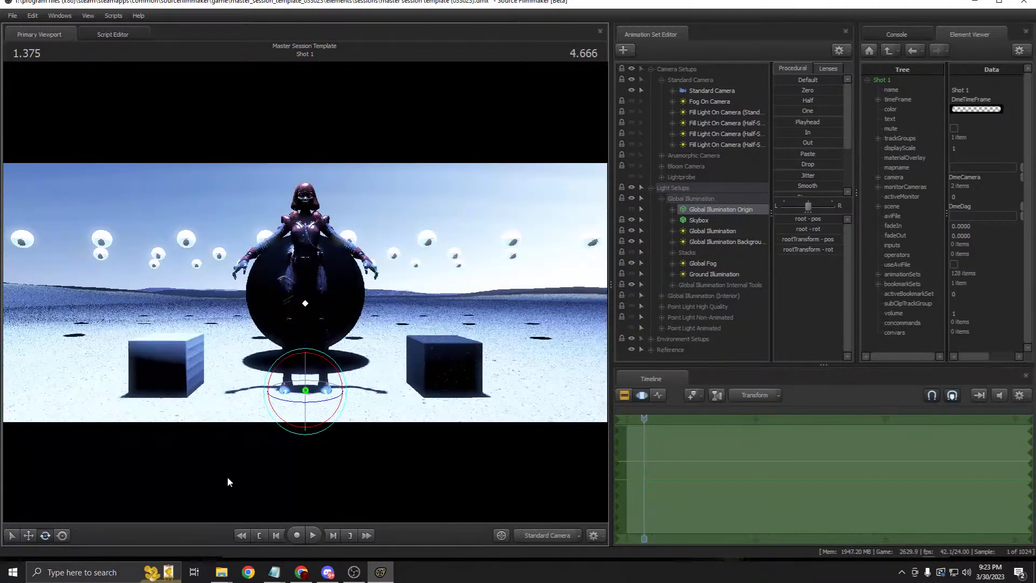
{"action": "mouse_move", "coordinate": [315, 407]}
{"action": "left_mouse_down"}
{"action": "mouse_move", "coordinate": [266, 413]}
{"action": "mouse_move", "coordinate": [353, 406]}
{"action": "mouse_move", "coordinate": [307, 409]}
{"action": "left_mouse_up"}
{"action": "key", "text": "ctrl+z"}
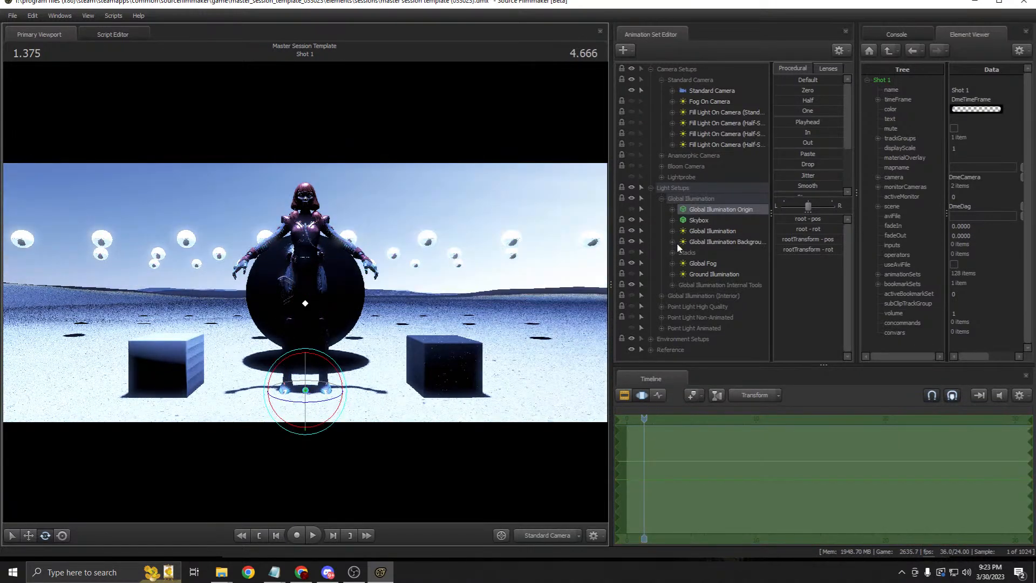
{"action": "left_click", "coordinate": [698, 220]}
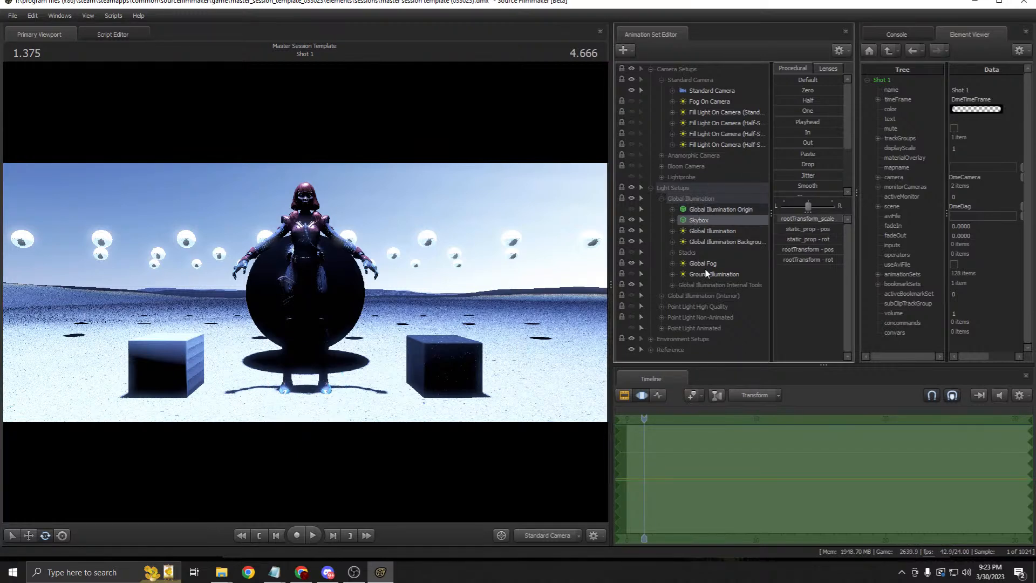
{"action": "key", "text": "F2"}
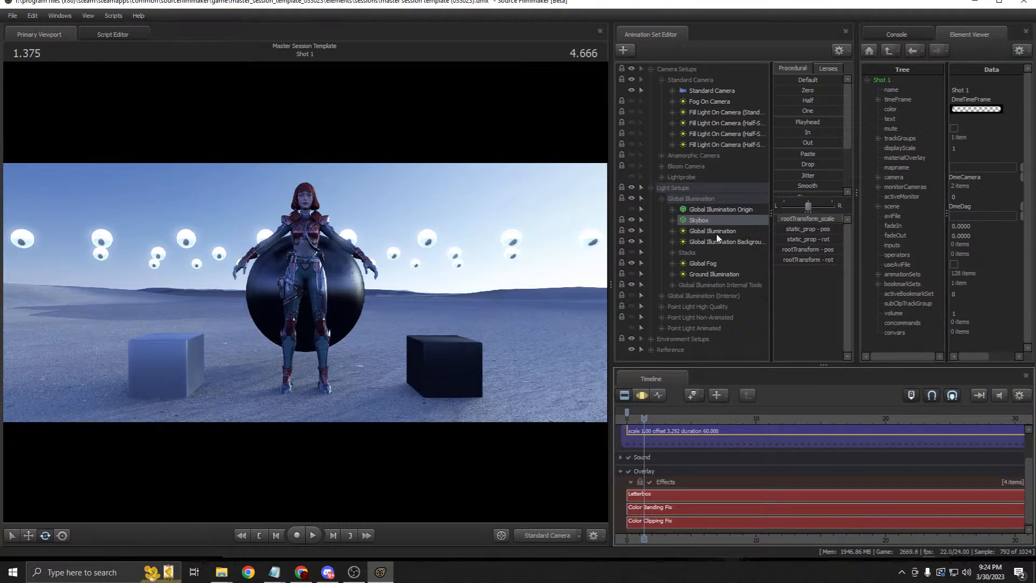
Step: Hide the Global Illumination Background and Global Fog
{"action": "left_click", "coordinate": [717, 235]}
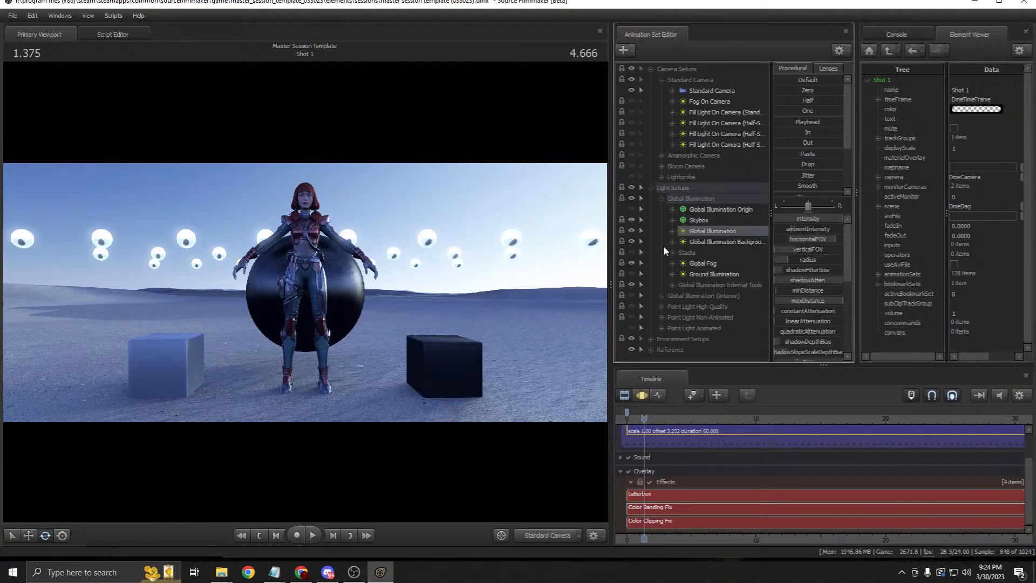
{"action": "left_click", "coordinate": [632, 241]}
{"action": "left_click", "coordinate": [632, 263]}
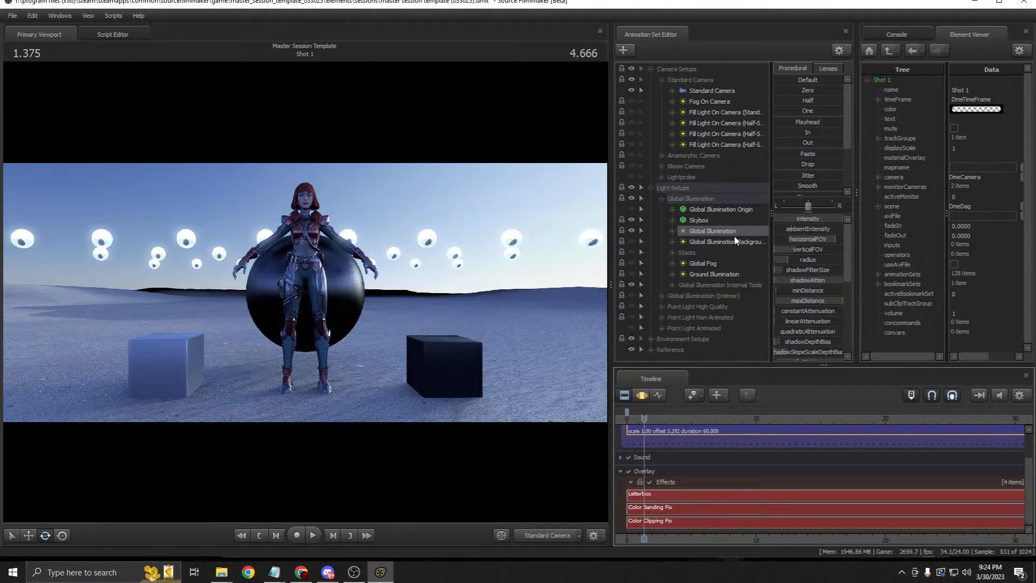
Step: Show the Global Illumination light in the Element Viewer as a Light
{"action": "right_click", "coordinate": [705, 232]}
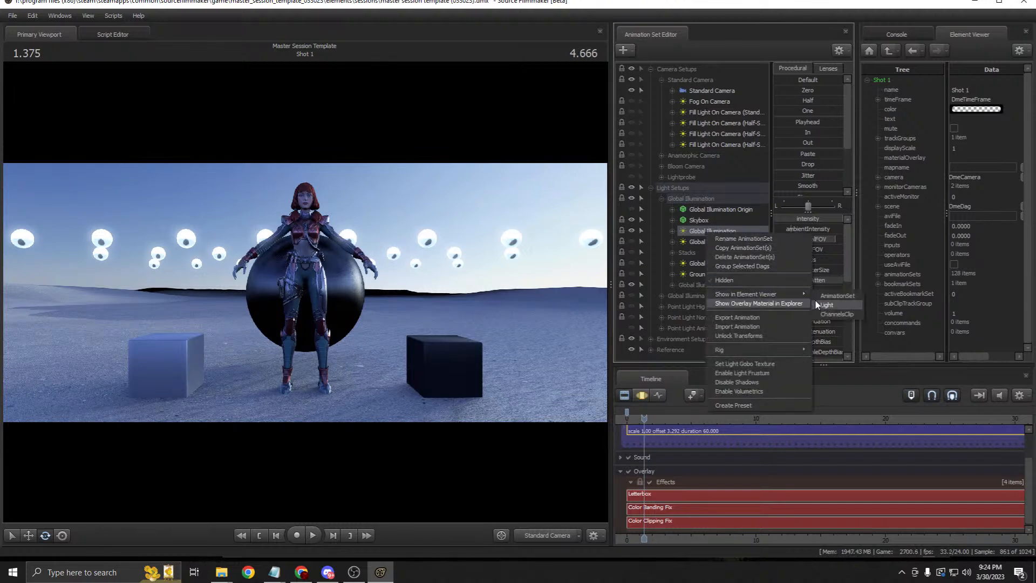
{"action": "mouse_move", "coordinate": [803, 293]}
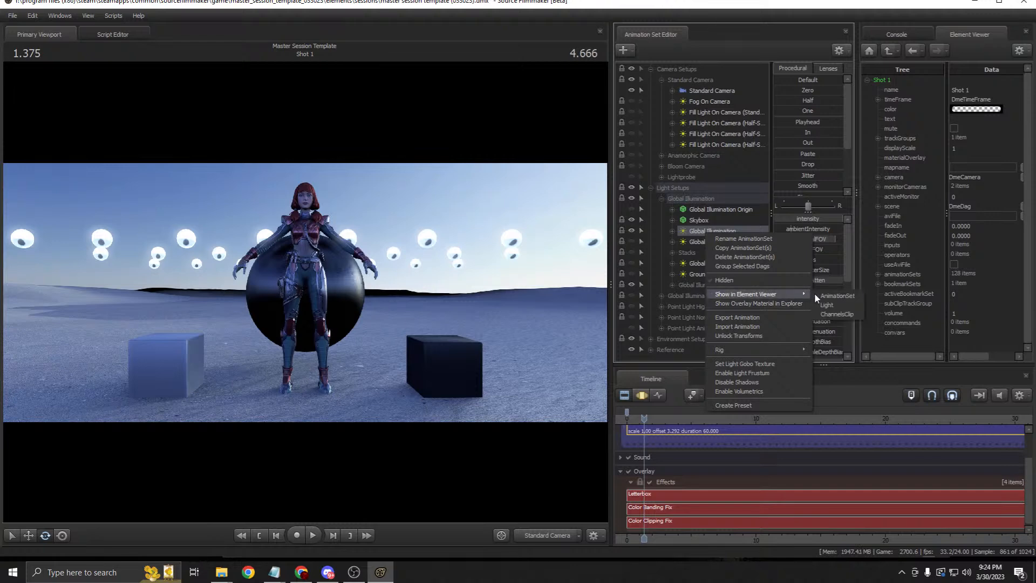
{"action": "left_click", "coordinate": [848, 304]}
{"action": "left_click", "coordinate": [703, 233]}
{"action": "left_click", "coordinate": [705, 223]}
{"action": "left_click", "coordinate": [705, 232]}
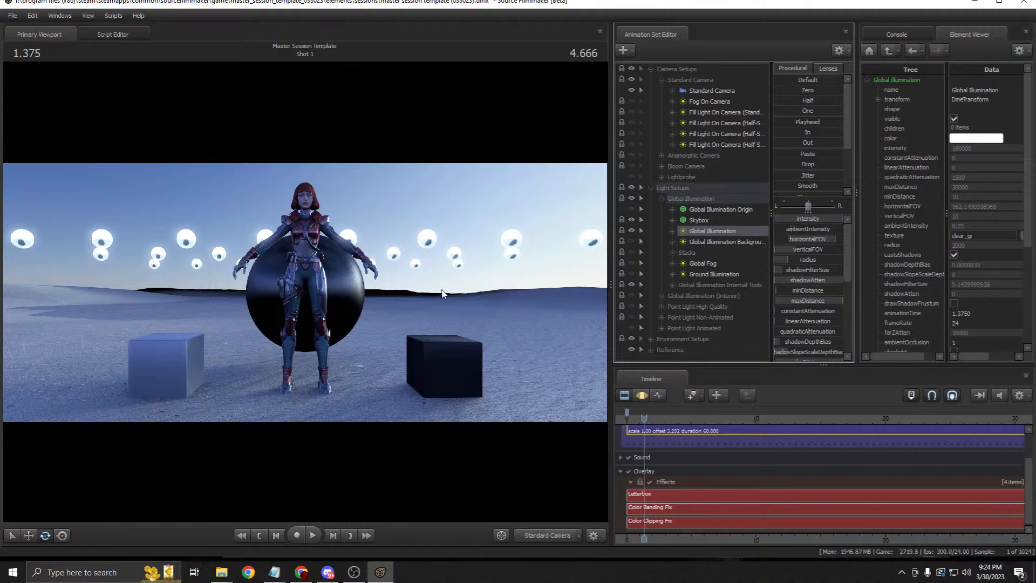
Step: Show the Skybox in the Element Viewer, expand materials > ink2_skybox and edit its $basetexture
{"action": "left_click", "coordinate": [698, 223]}
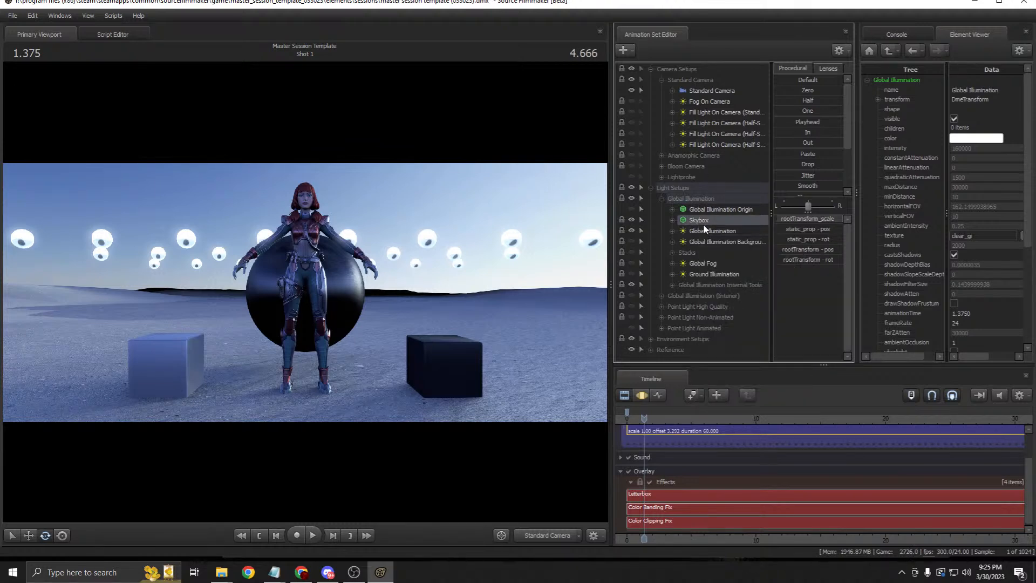
{"action": "right_click", "coordinate": [700, 220]}
{"action": "mouse_move", "coordinate": [785, 290]}
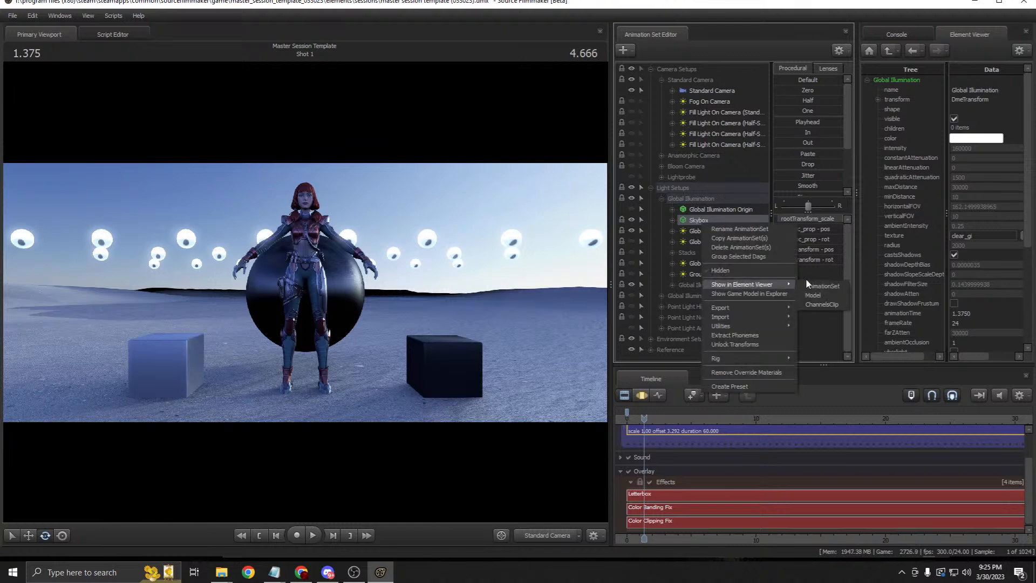
{"action": "left_click", "coordinate": [817, 292]}
{"action": "left_click", "coordinate": [877, 235]}
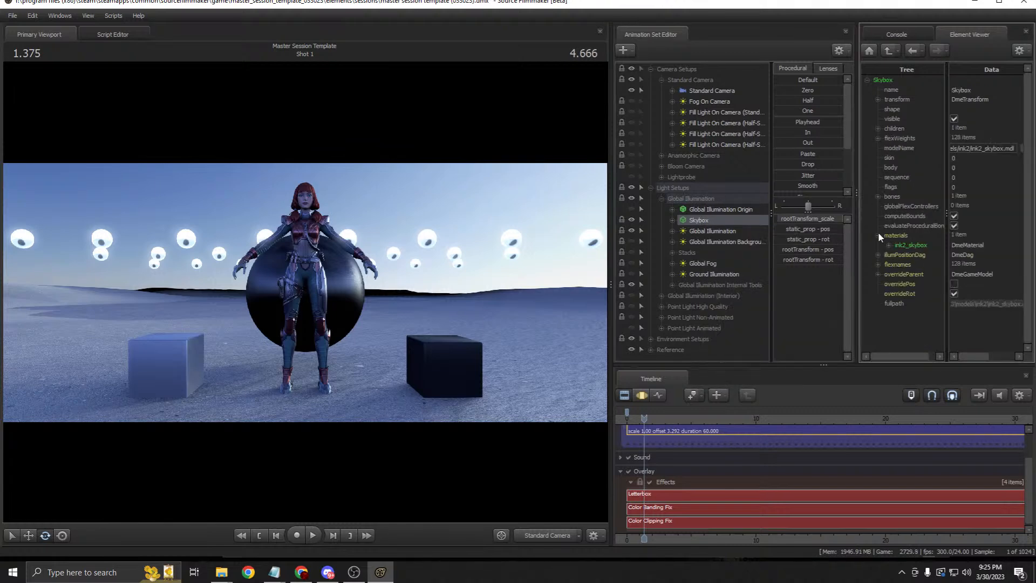
{"action": "right_click", "coordinate": [709, 221]}
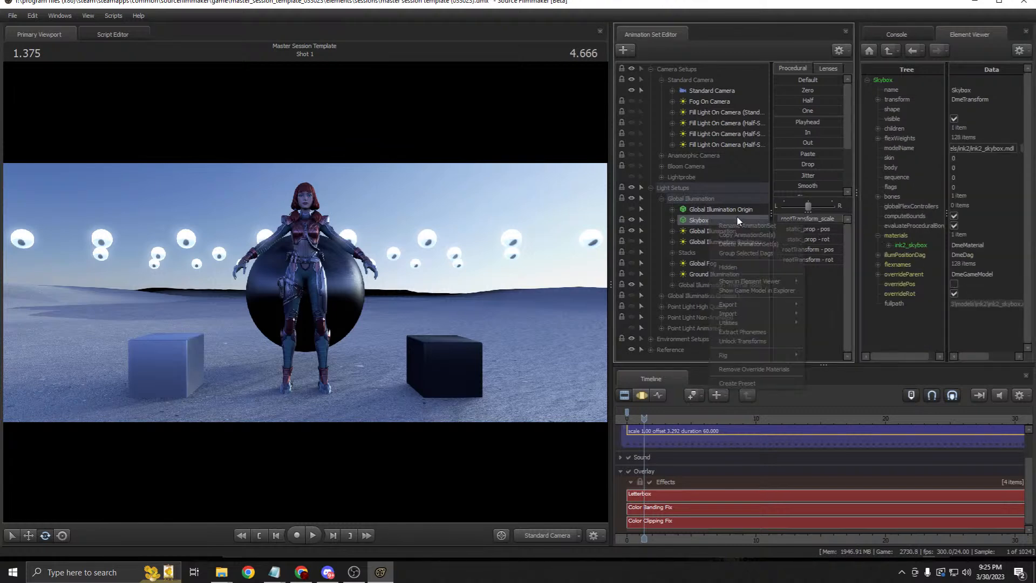
{"action": "left_click", "coordinate": [823, 295]}
{"action": "left_click", "coordinate": [878, 235]}
{"action": "left_click", "coordinate": [888, 245]}
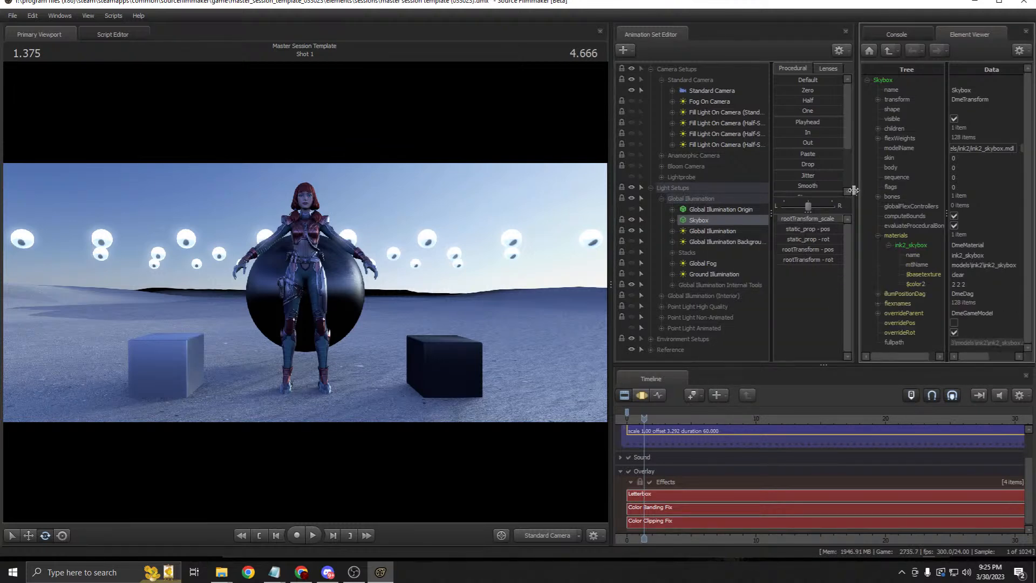
{"action": "left_click_drag", "start_coordinate": [857, 191], "coordinate": [796, 191]}
{"action": "left_click", "coordinate": [883, 275]}
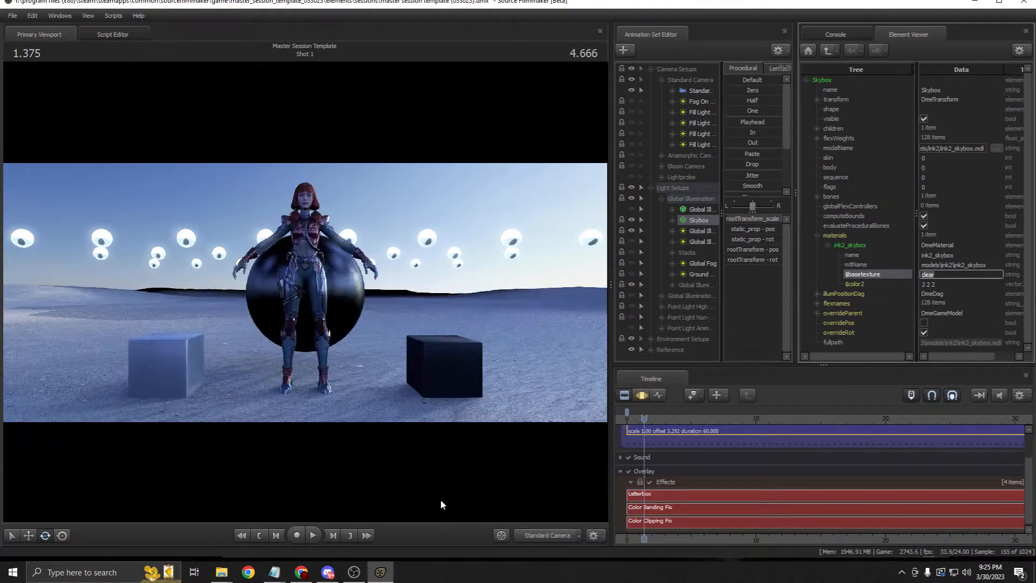
Step: Try day, night and cumulus as the Skybox $basetexture
{"action": "type", "text": "day"}
{"action": "key", "text": "Return"}
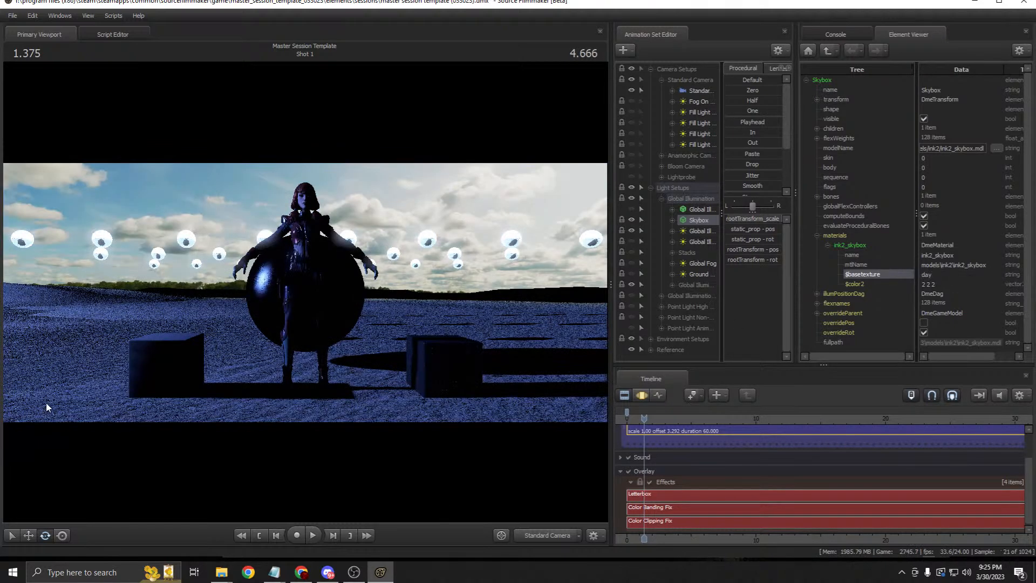
{"action": "double_click", "coordinate": [940, 278]}
{"action": "type", "text": "ni"}
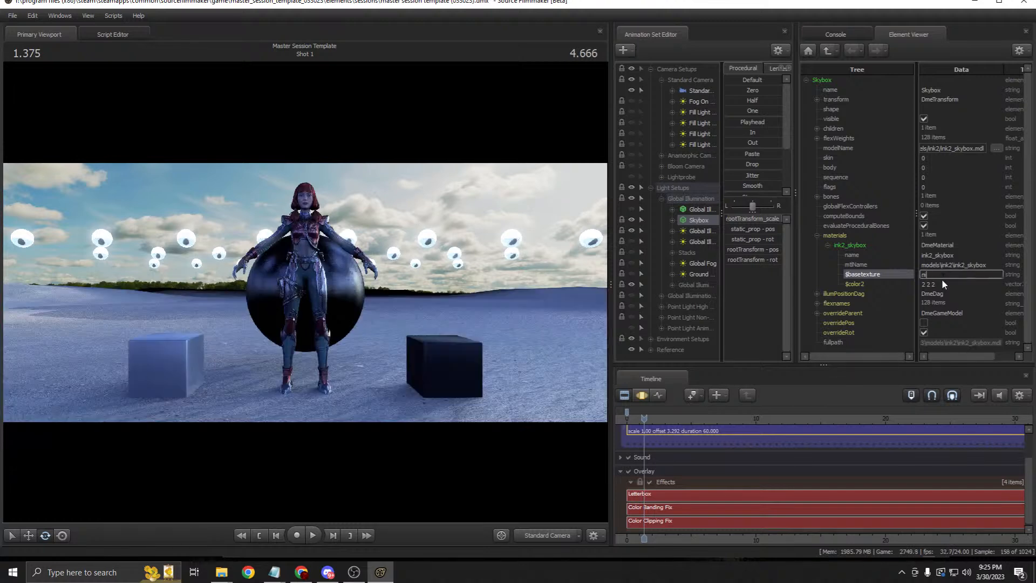
{"action": "type", "text": "fhr"}
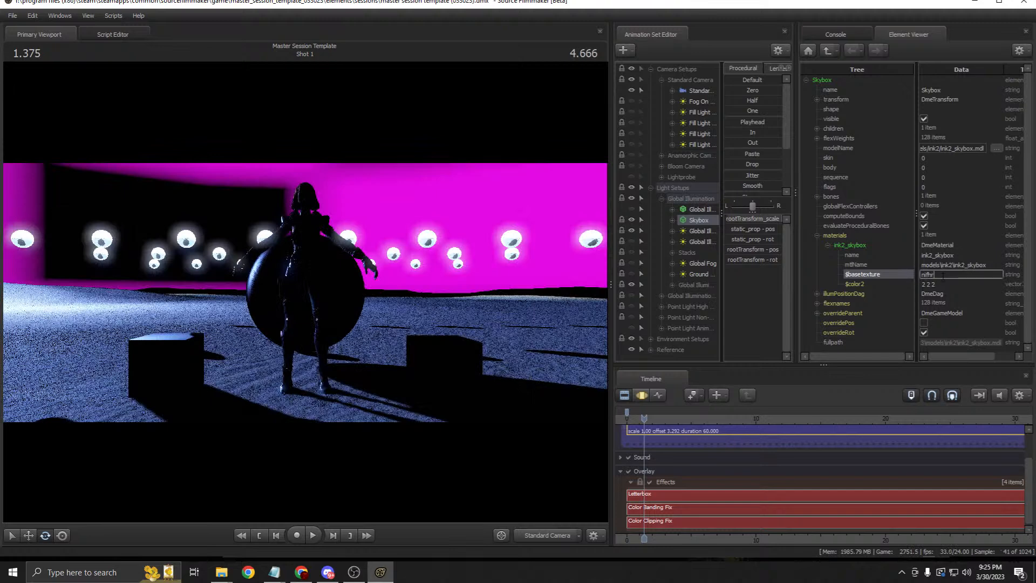
{"action": "key", "text": "BackSpace"}
{"action": "key", "text": "BackSpace"}
{"action": "key", "text": "BackSpace"}
{"action": "type", "text": "ght"}
{"action": "key", "text": "Return"}
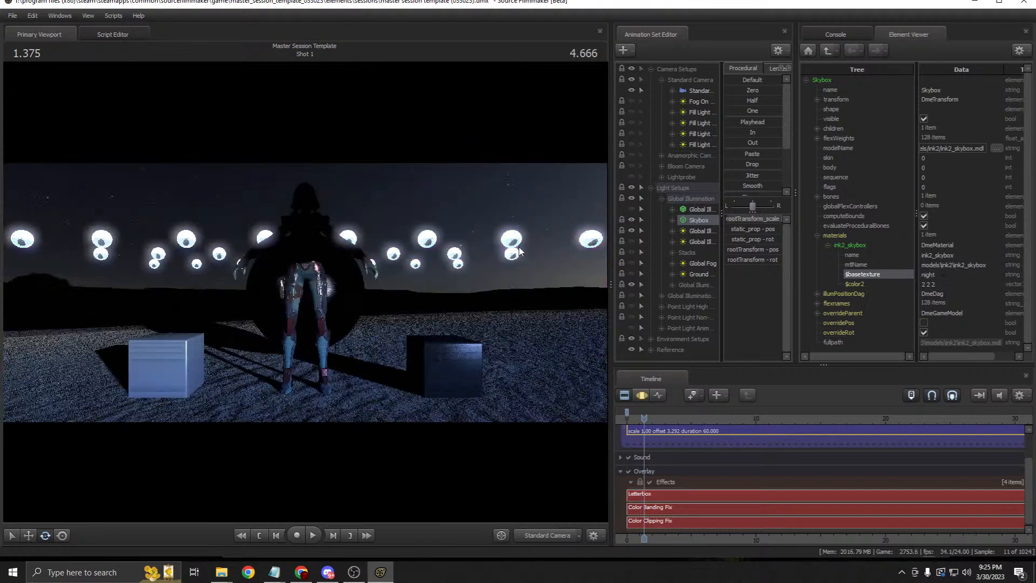
{"action": "double_click", "coordinate": [957, 274]}
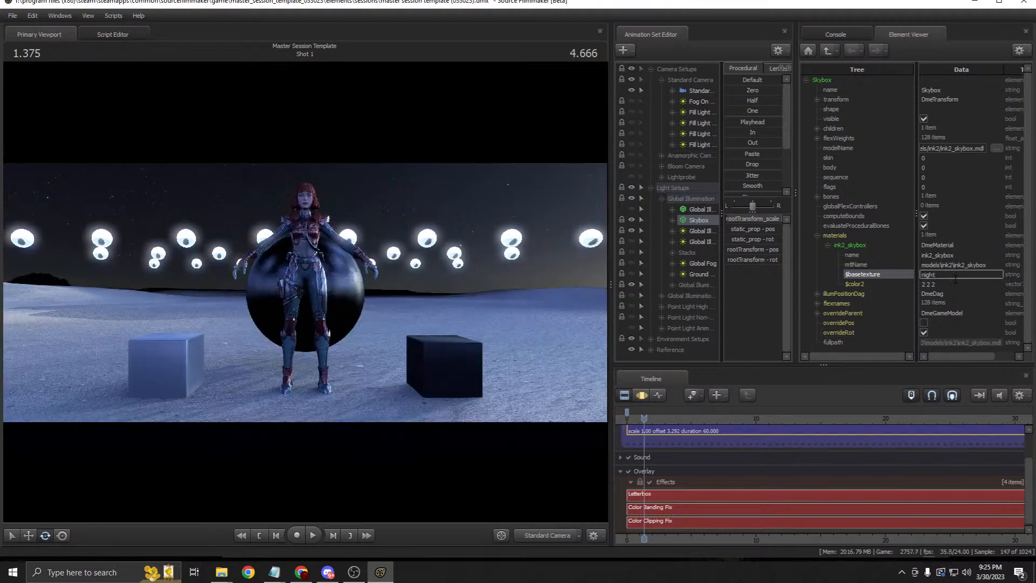
{"action": "key", "text": "ctrl+a"}
{"action": "type", "text": "cumulus"}
{"action": "key", "text": "Return"}
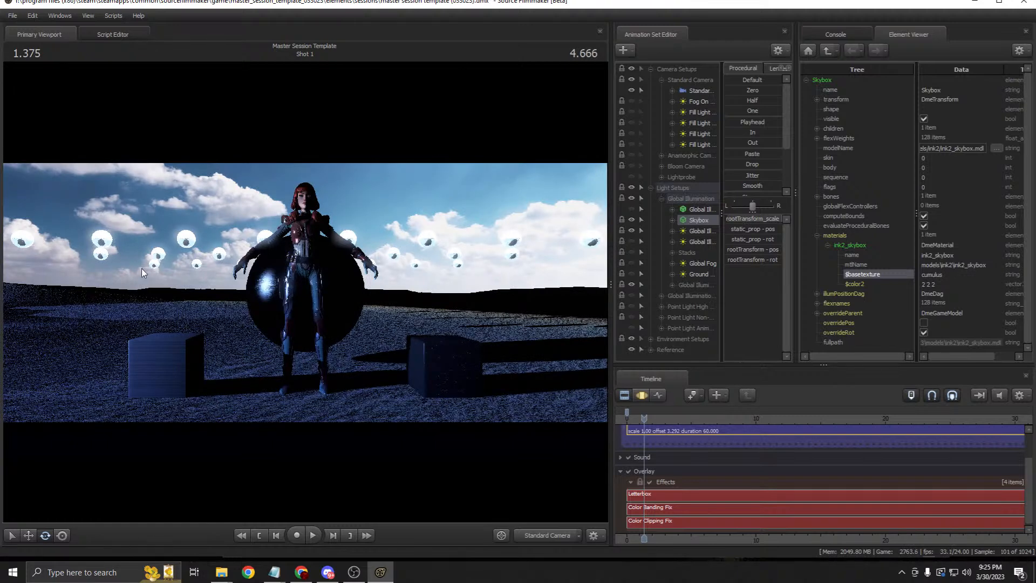
Step: Try stratus and then nimbus as the Skybox $basetexture
{"action": "double_click", "coordinate": [947, 274]}
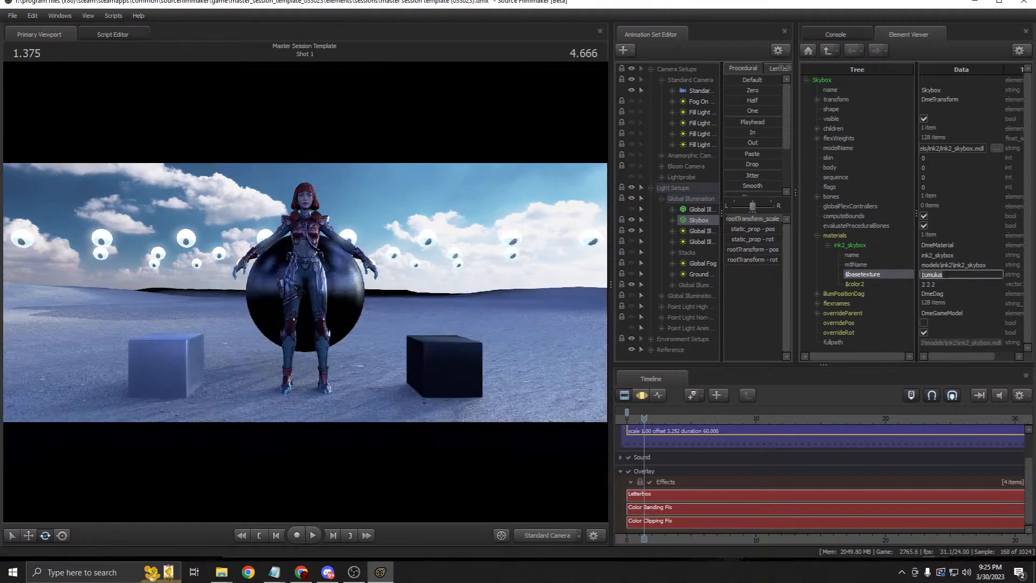
{"action": "type", "text": "stratus"}
{"action": "key", "text": "Return"}
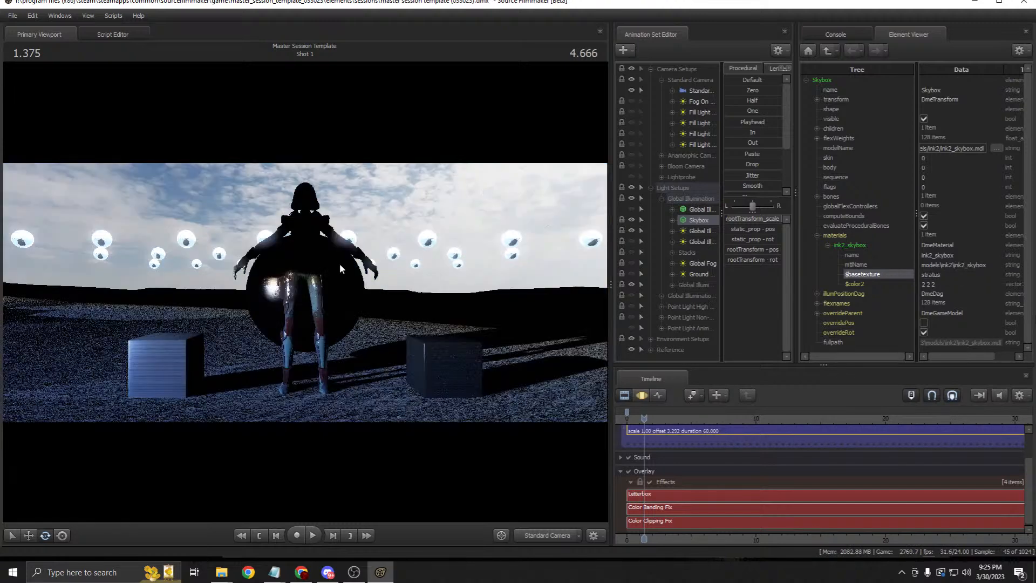
{"action": "left_click", "coordinate": [871, 272]}
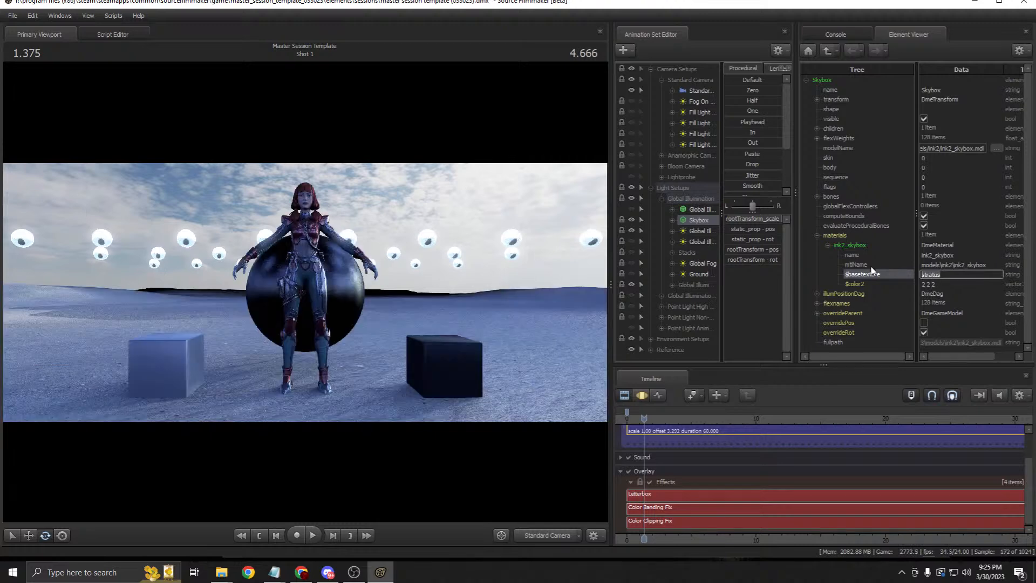
{"action": "type", "text": "nimbus"}
{"action": "key", "text": "Return"}
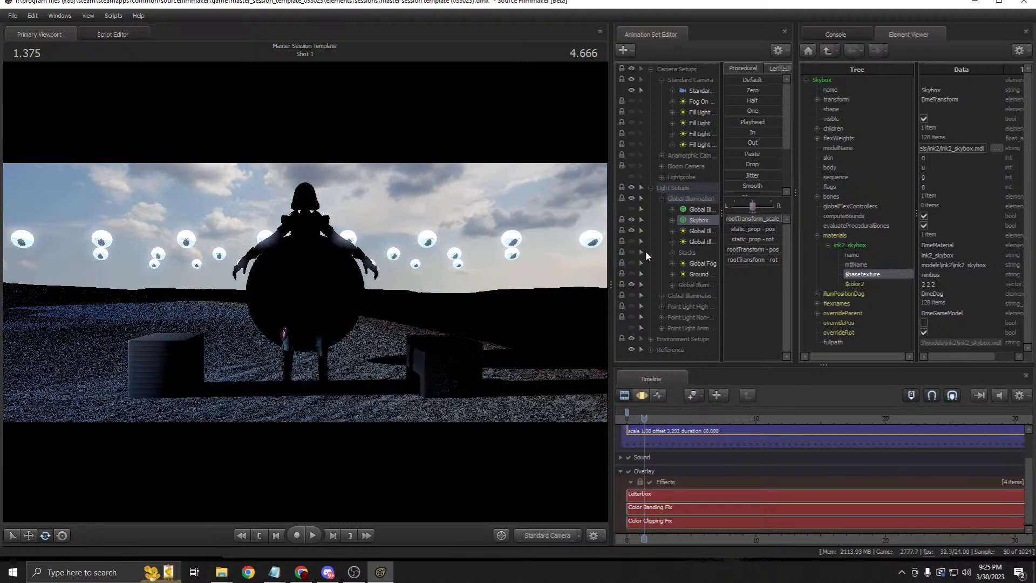
Step: Inspect the sky through the Work Camera, then set $basetexture to sunrise
{"action": "left_click", "coordinate": [516, 534]}
{"action": "left_click_drag", "start_coordinate": [305, 292], "coordinate": [337, 296]}
{"action": "left_click", "coordinate": [571, 532]}
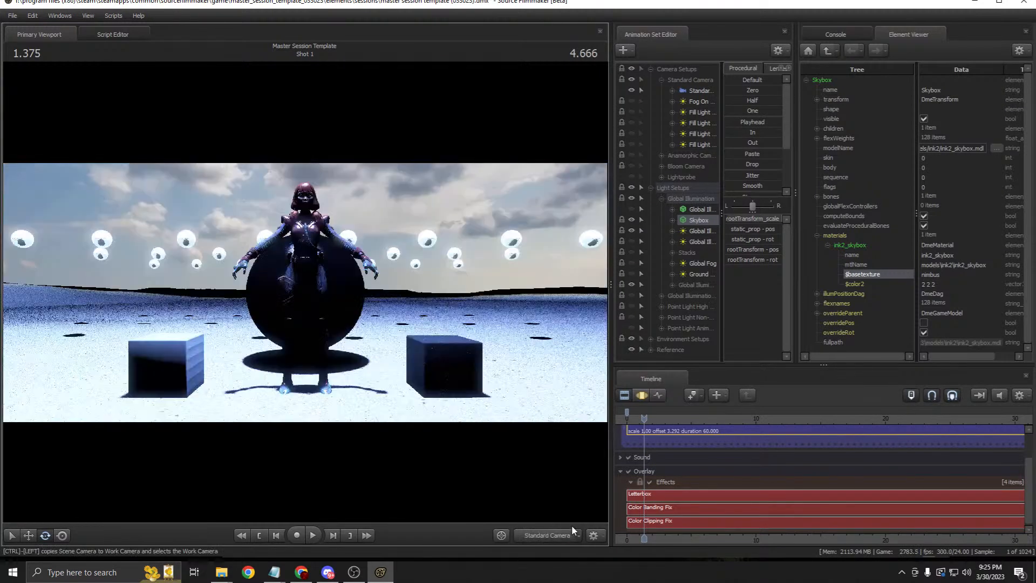
{"action": "left_click_drag", "start_coordinate": [948, 275], "coordinate": [908, 277]}
{"action": "type", "text": "sunrise"}
{"action": "key", "text": "Return"}
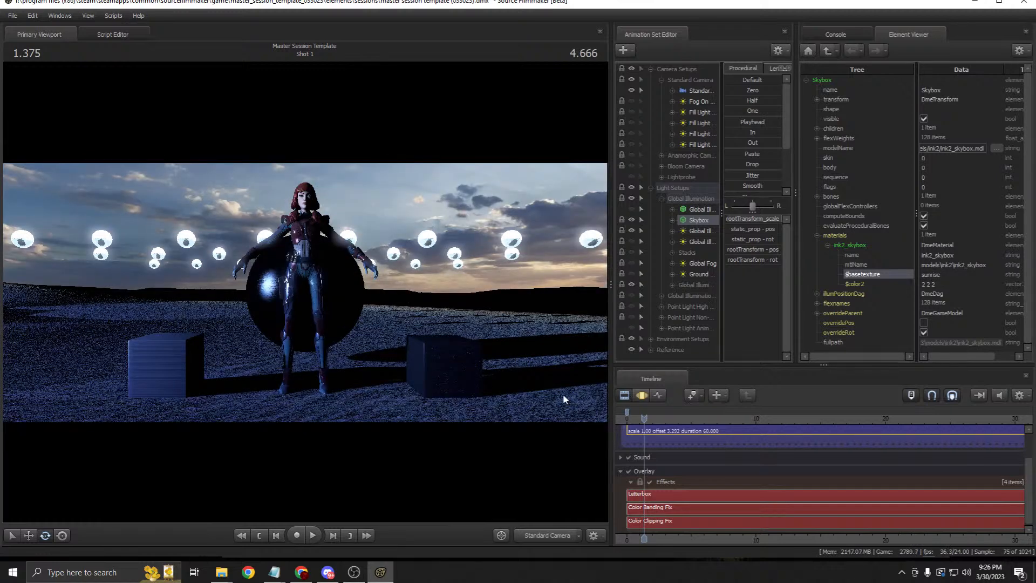
{"action": "mouse_move", "coordinate": [275, 569]}
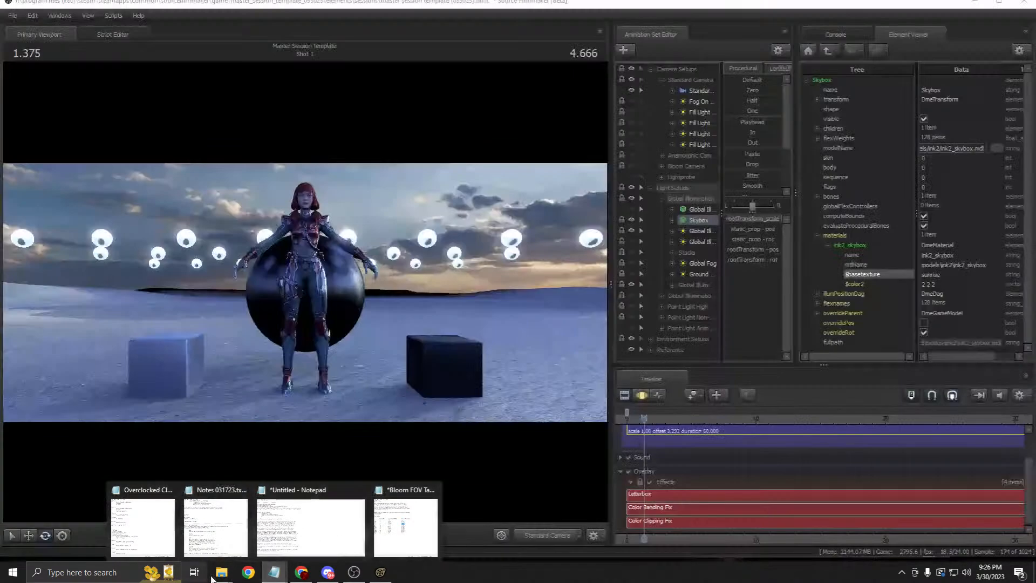
Step: Go up from materials to tools_illumination_system and select Global Illumination Database.txt
{"action": "mouse_move", "coordinate": [221, 570]}
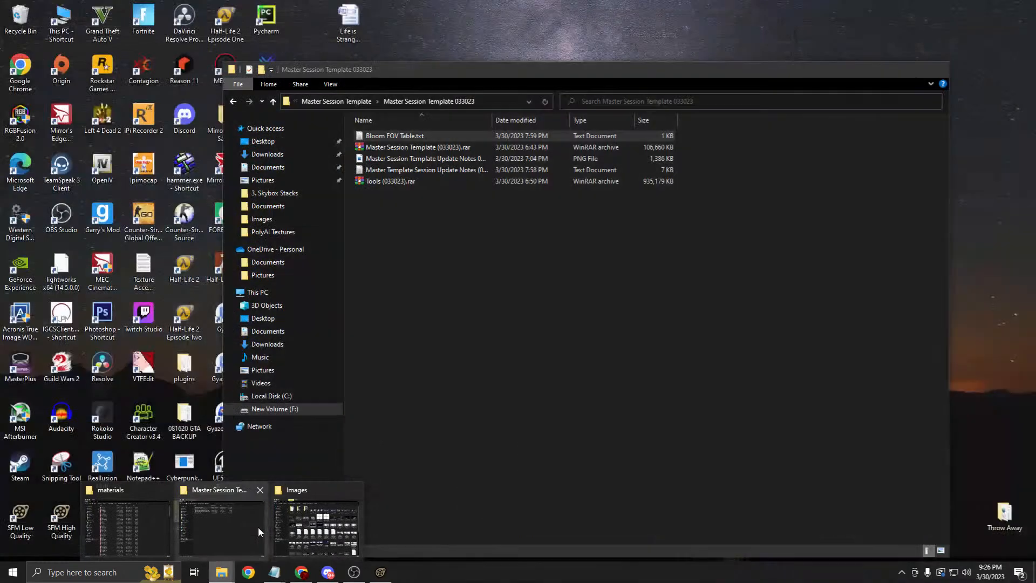
{"action": "left_click", "coordinate": [258, 529]}
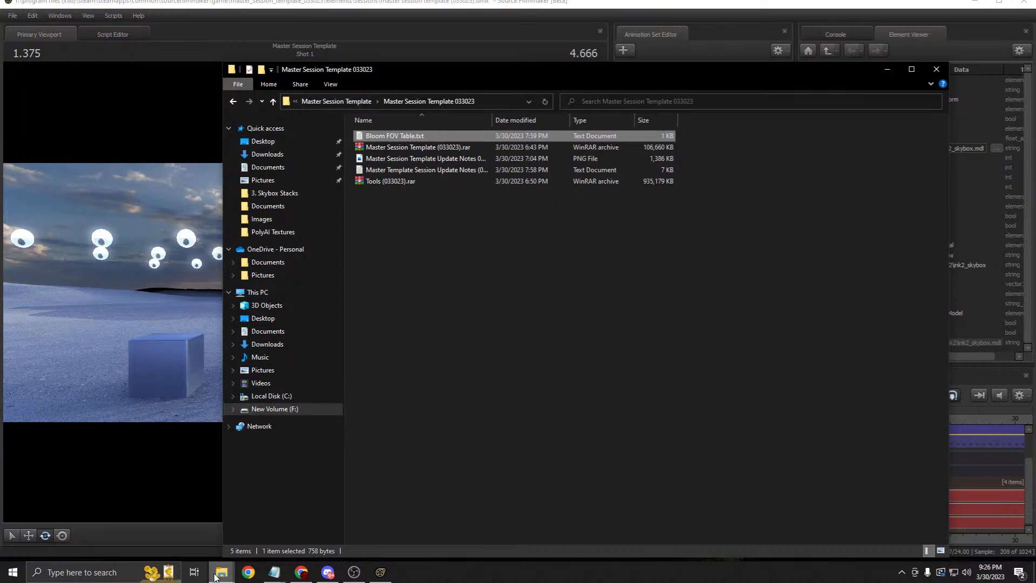
{"action": "mouse_move", "coordinate": [221, 571]}
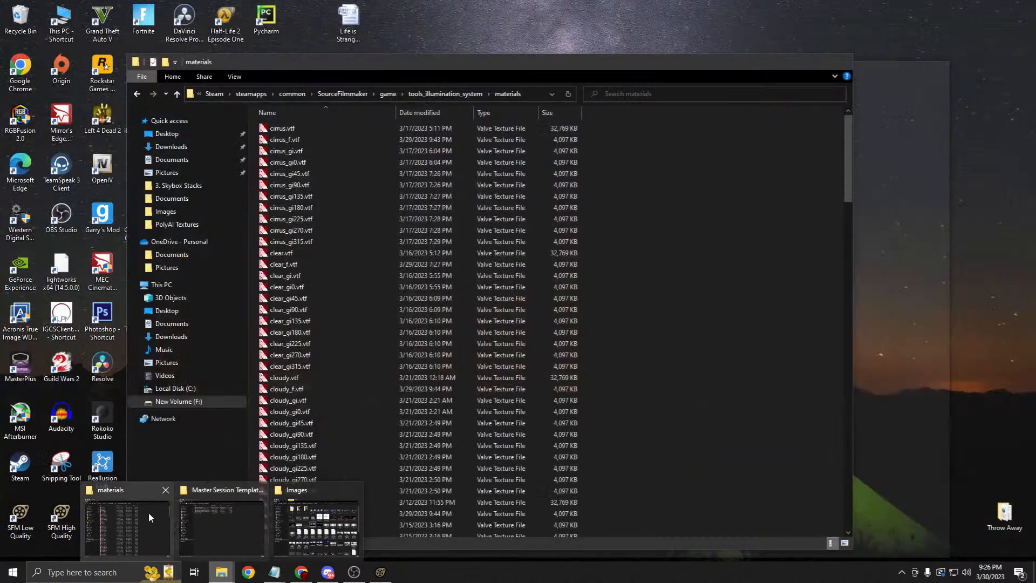
{"action": "left_click", "coordinate": [148, 512]}
{"action": "left_click", "coordinate": [448, 95]}
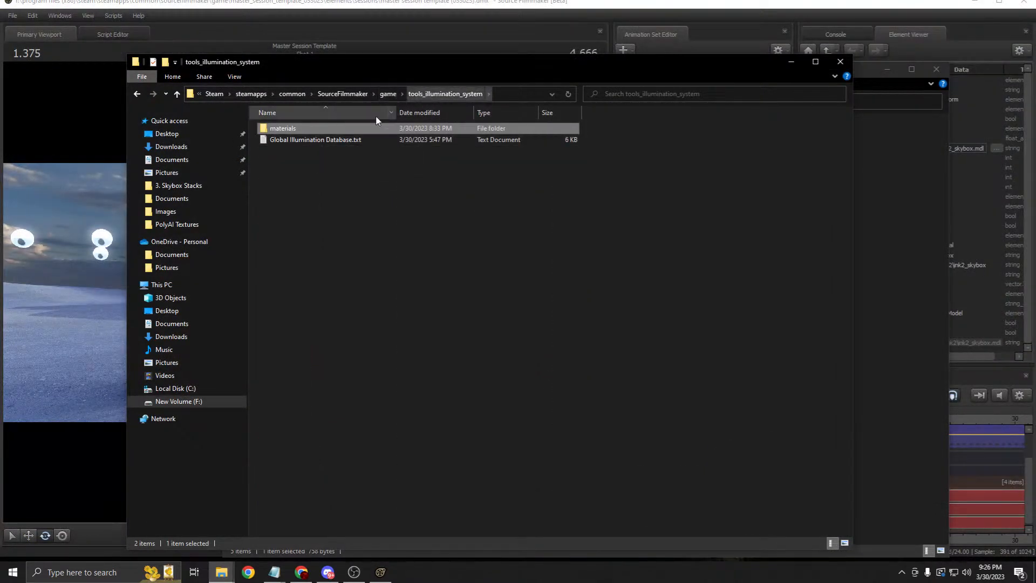
{"action": "left_click", "coordinate": [299, 142]}
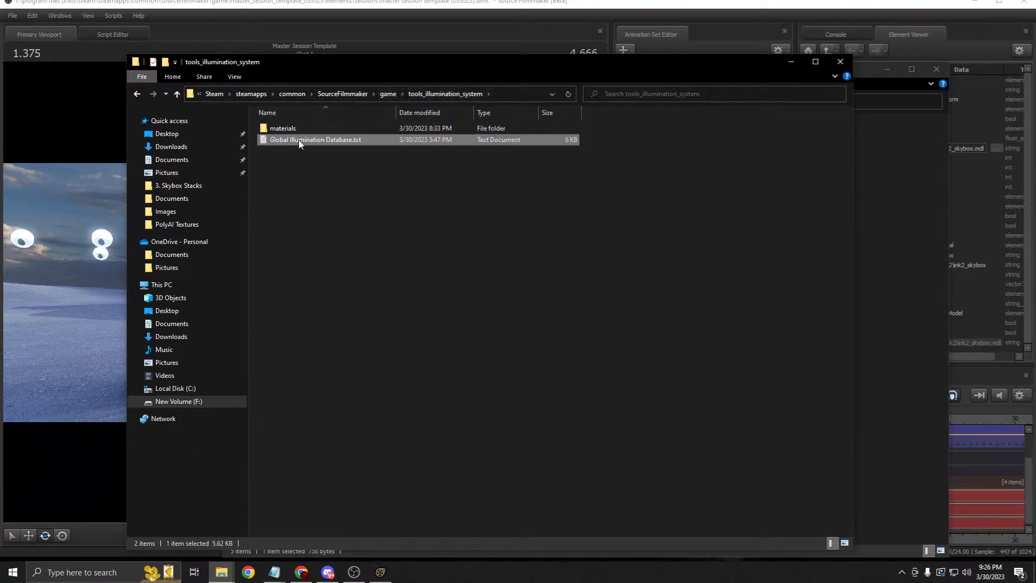
Step: Open Global Illumination Database.txt and highlight the list of allowed Skybox texture names
{"action": "double_click", "coordinate": [299, 141]}
{"action": "left_click", "coordinate": [582, 194]}
{"action": "scroll", "coordinate": [581, 194], "scroll_direction": "down", "scroll_amount": 10}
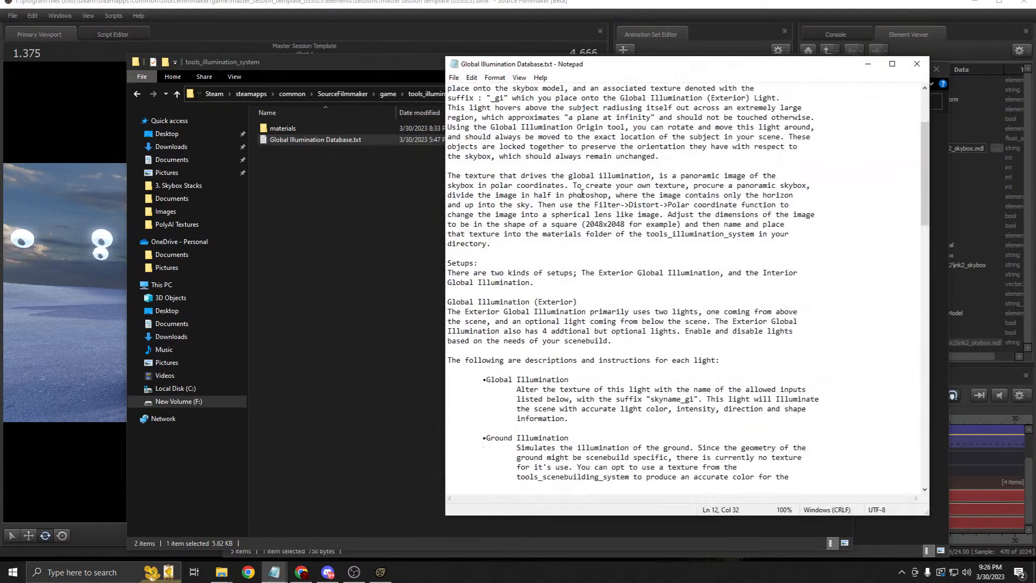
{"action": "scroll", "coordinate": [580, 197], "scroll_direction": "down", "scroll_amount": 20}
{"action": "scroll", "coordinate": [561, 199], "scroll_direction": "up", "scroll_amount": 10}
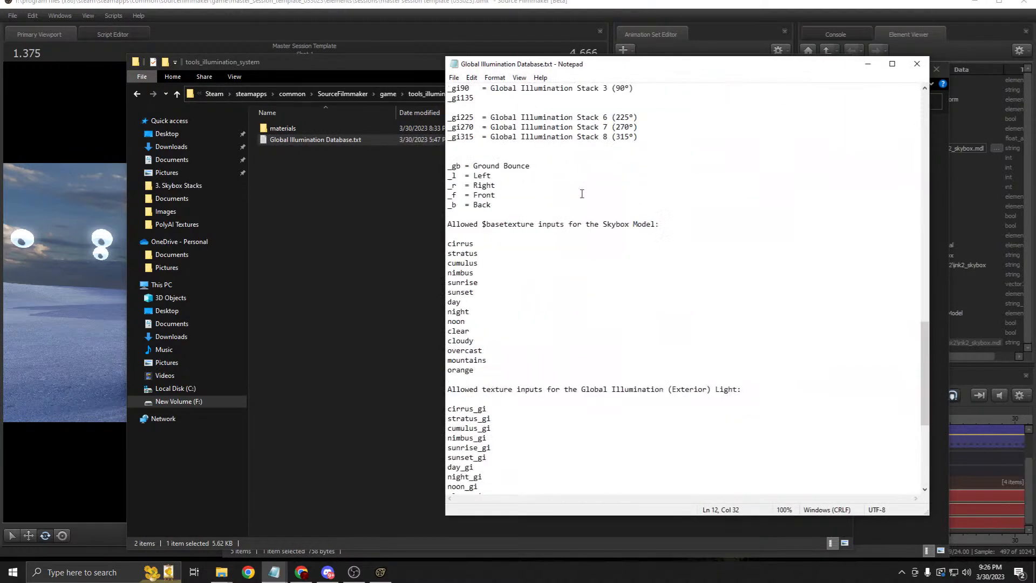
{"action": "scroll", "coordinate": [512, 211], "scroll_direction": "down", "scroll_amount": 3}
{"action": "left_click_drag", "start_coordinate": [469, 195], "coordinate": [661, 193]}
{"action": "left_click", "coordinate": [465, 214]}
{"action": "scroll", "coordinate": [453, 162], "scroll_direction": "down", "scroll_amount": 3}
{"action": "mouse_move", "coordinate": [448, 128]}
{"action": "left_mouse_down"}
{"action": "mouse_move", "coordinate": [494, 253]}
{"action": "mouse_move", "coordinate": [465, 205]}
{"action": "mouse_move", "coordinate": [448, 127]}
{"action": "mouse_move", "coordinate": [463, 235]}
{"action": "mouse_move", "coordinate": [447, 127]}
{"action": "left_mouse_up"}
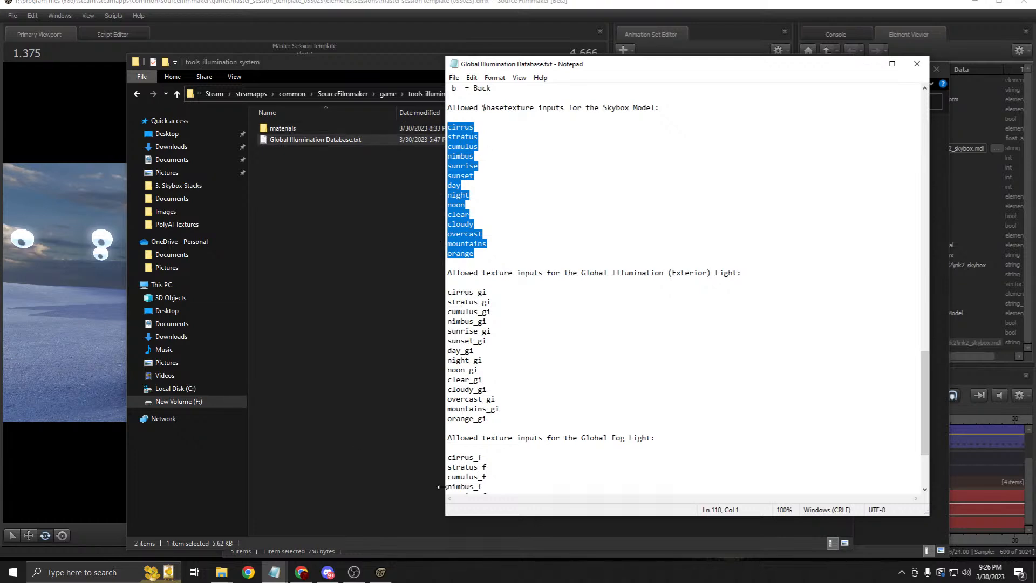
Step: Minimize Notepad and both Explorer windows so Source Filmmaker is showing
{"action": "left_click", "coordinate": [867, 64]}
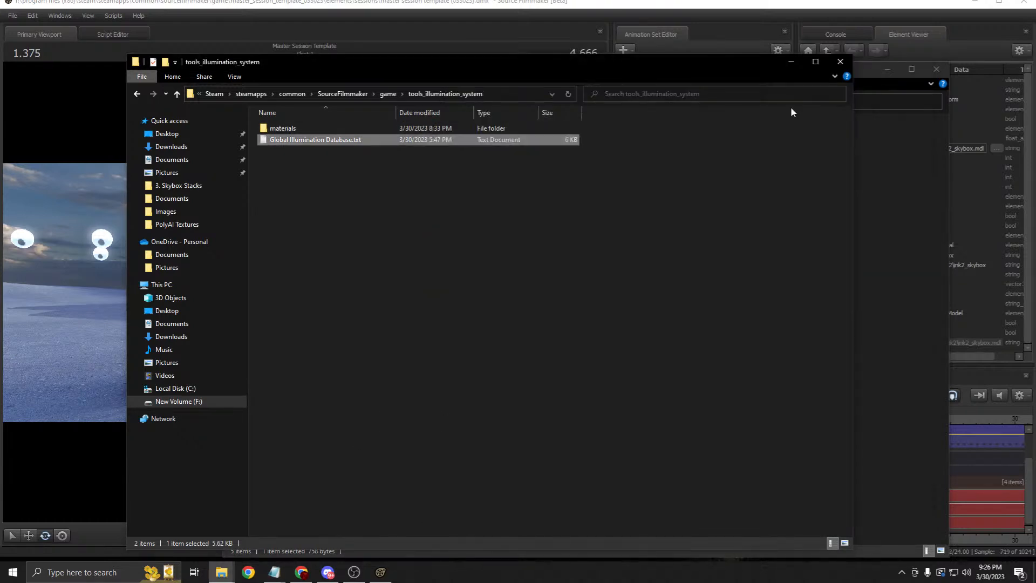
{"action": "left_click", "coordinate": [789, 63]}
{"action": "left_click", "coordinate": [888, 70]}
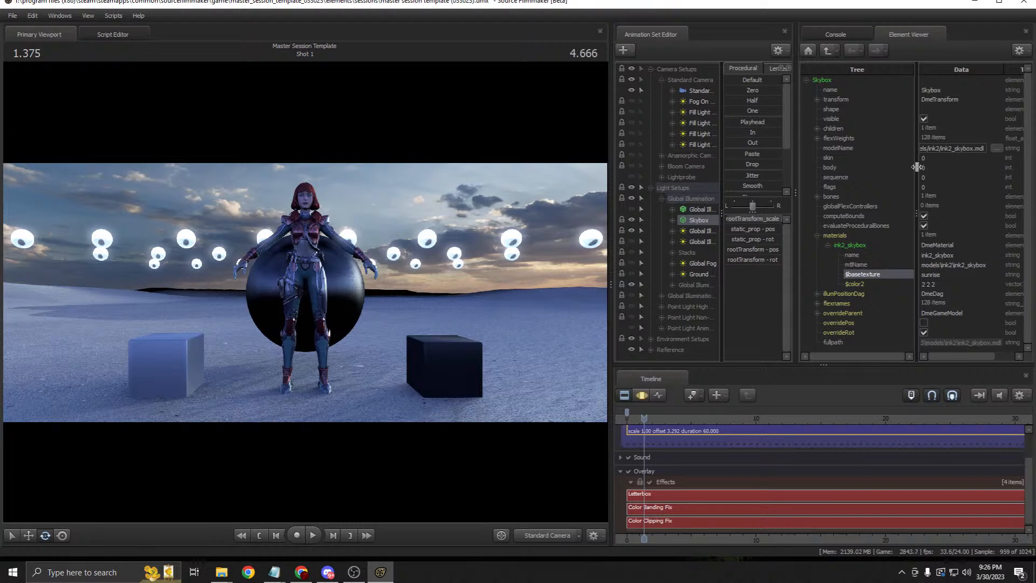
Step: Set the Skybox $basetexture to overcast
{"action": "double_click", "coordinate": [912, 275]}
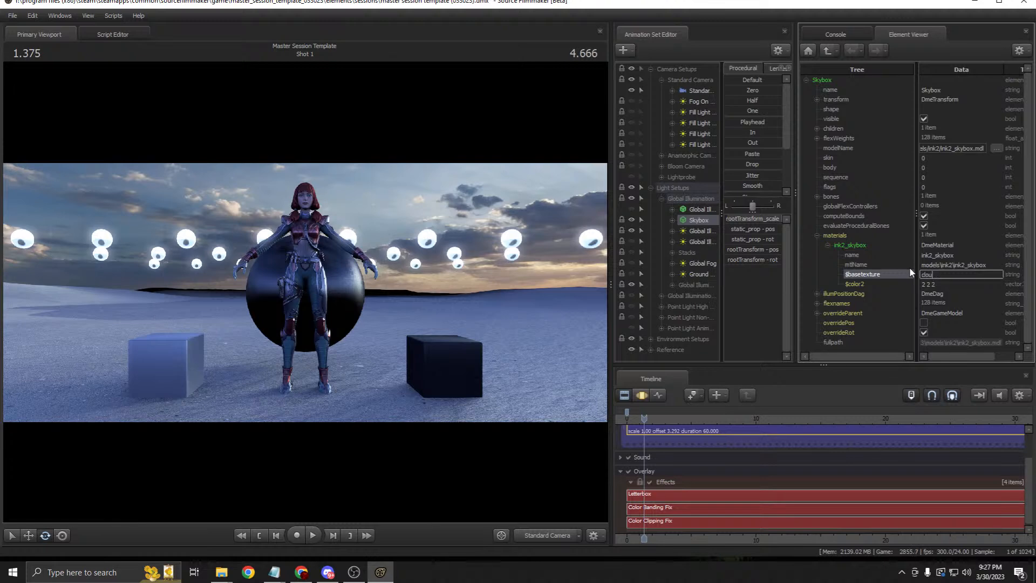
{"action": "key", "text": "Return"}
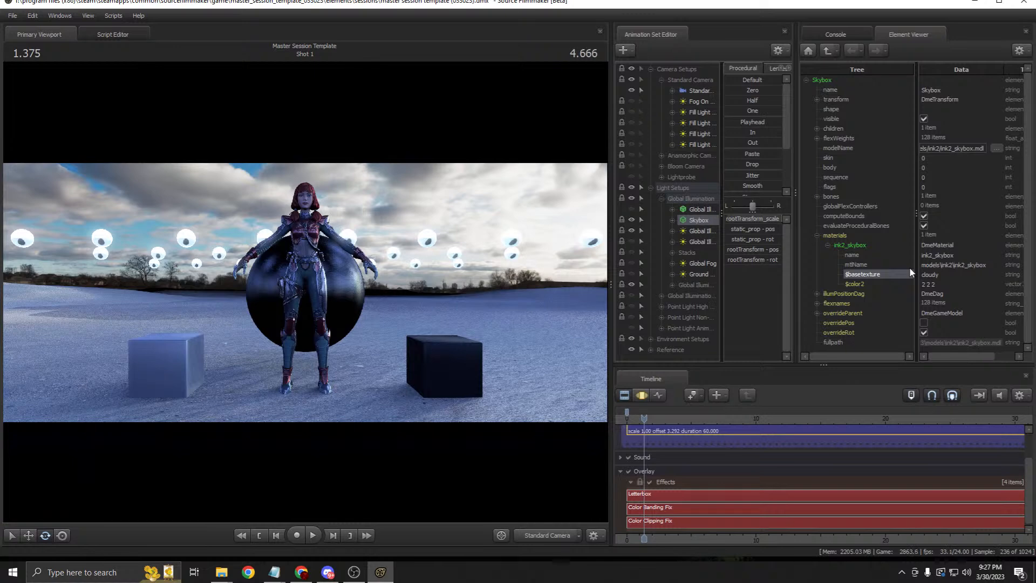
{"action": "double_click", "coordinate": [952, 274]}
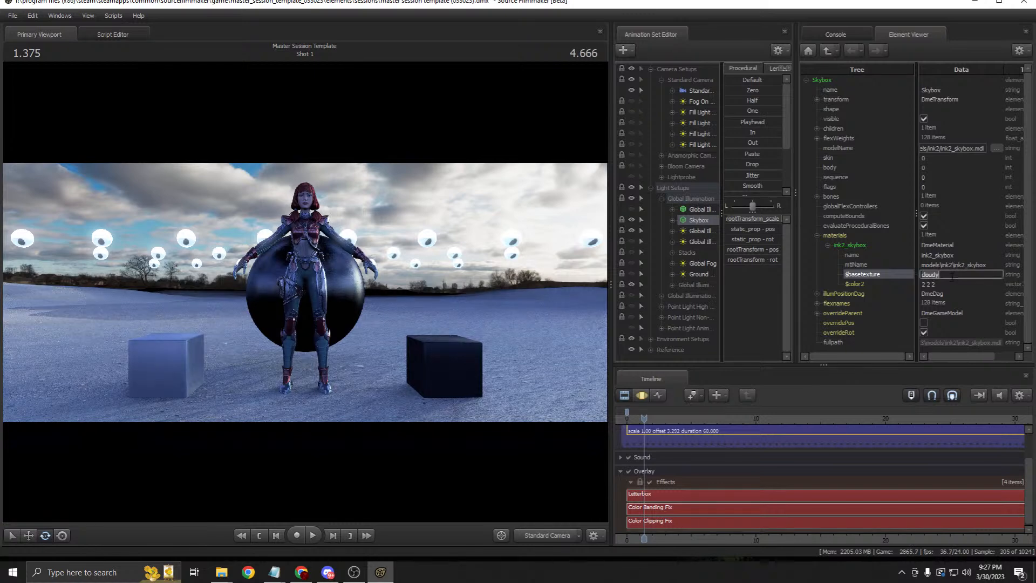
{"action": "type", "text": "overcast"}
{"action": "key", "text": "Return"}
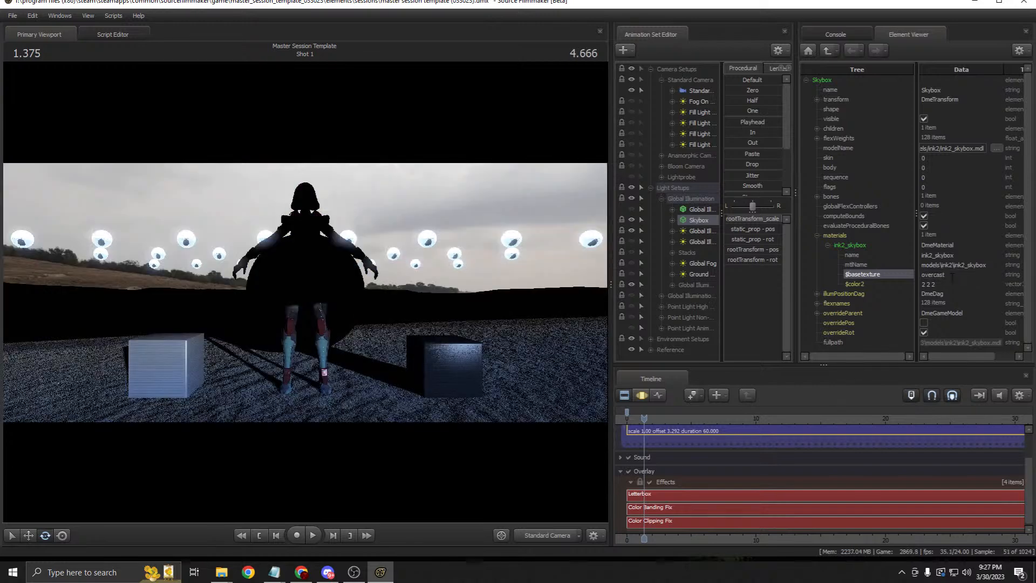
Step: Replace the Skybox $basetexture with storm
{"action": "left_click", "coordinate": [952, 275]}
{"action": "key", "text": "BackSpace"}
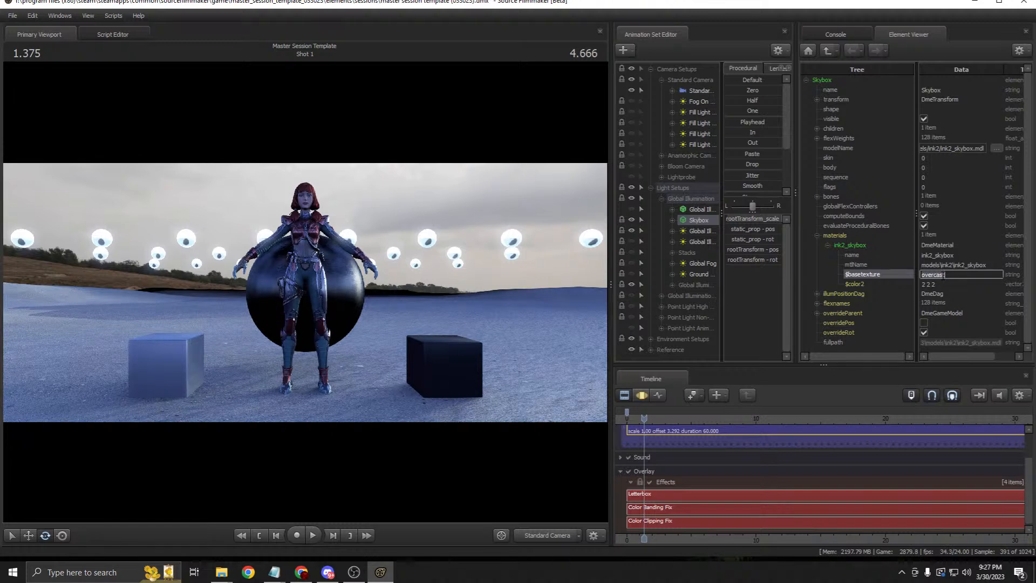
{"action": "key", "text": "BackSpace"}
{"action": "key", "text": "BackSpace"}
{"action": "key", "text": "BackSpace"}
{"action": "key", "text": "BackSpace"}
{"action": "key", "text": "BackSpace"}
{"action": "key", "text": "BackSpace"}
{"action": "key", "text": "BackSpace"}
{"action": "type", "text": "storm"}
{"action": "key", "text": "Return"}
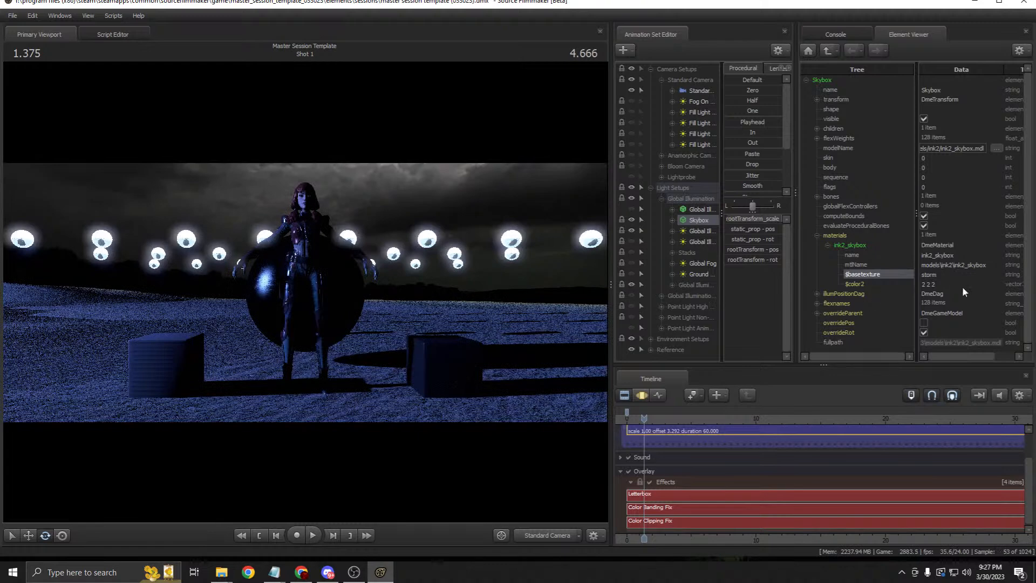
Step: Set the Skybox $basetexture to metal and preview it from the work camera
{"action": "double_click", "coordinate": [944, 274]}
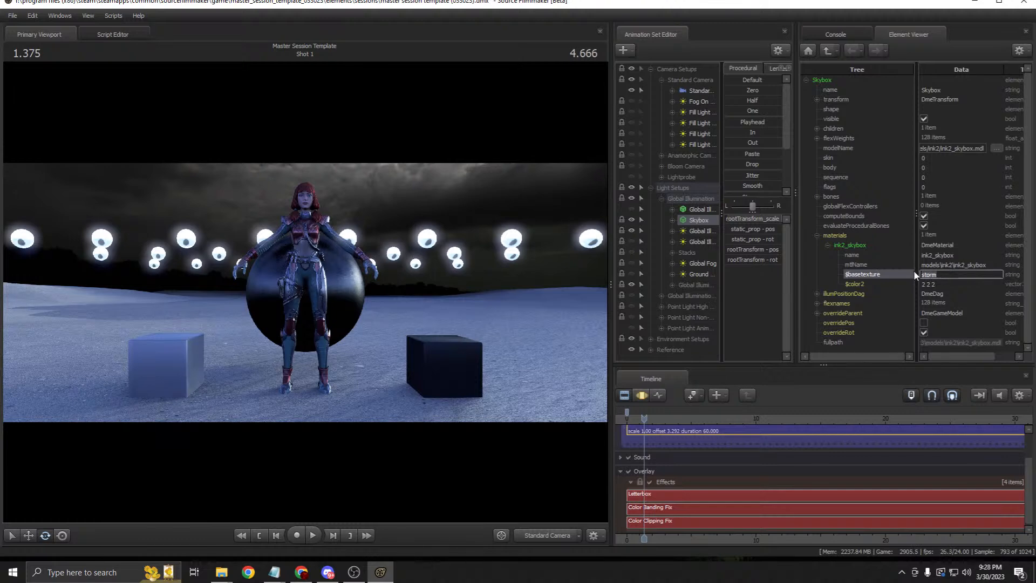
{"action": "type", "text": "metal"}
{"action": "key", "text": "Return"}
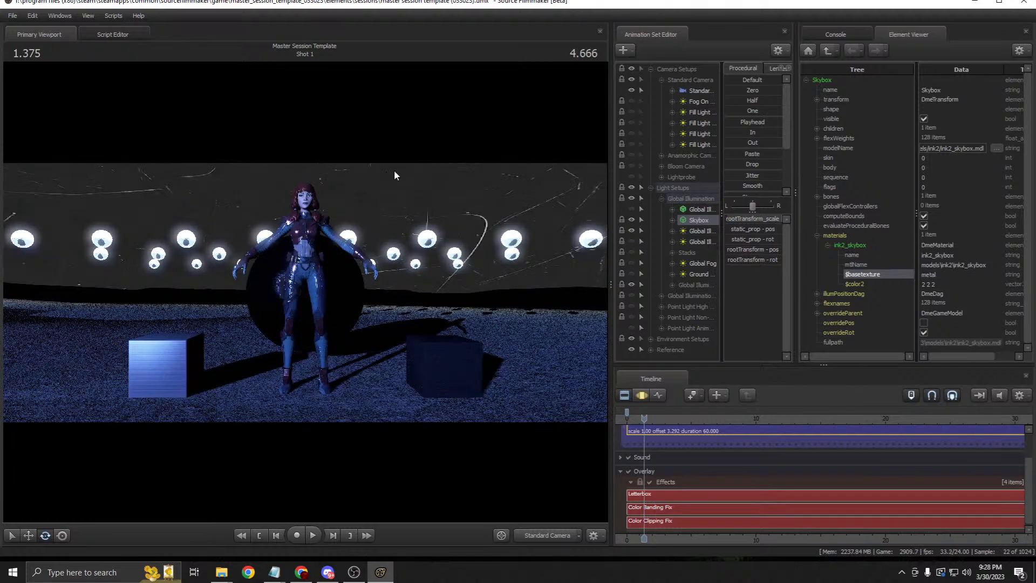
{"action": "left_click", "coordinate": [559, 537]}
{"action": "left_click_drag", "start_coordinate": [435, 341], "coordinate": [536, 400]}
{"action": "key", "text": "w"}
{"action": "key", "text": "s"}
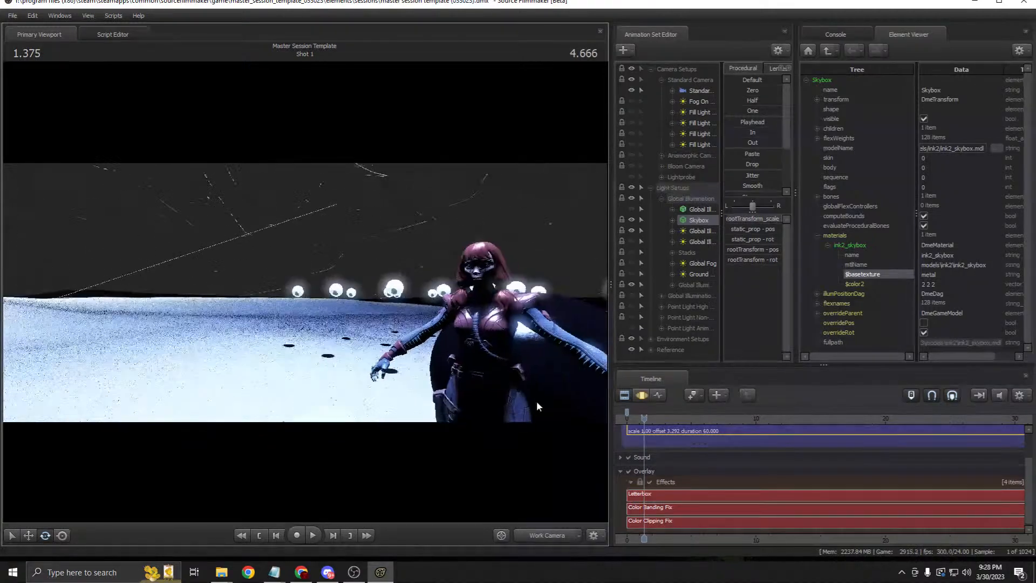
{"action": "left_click", "coordinate": [541, 533]}
Step: Set the Skybox $basetexture back to clear
{"action": "double_click", "coordinate": [920, 275]}
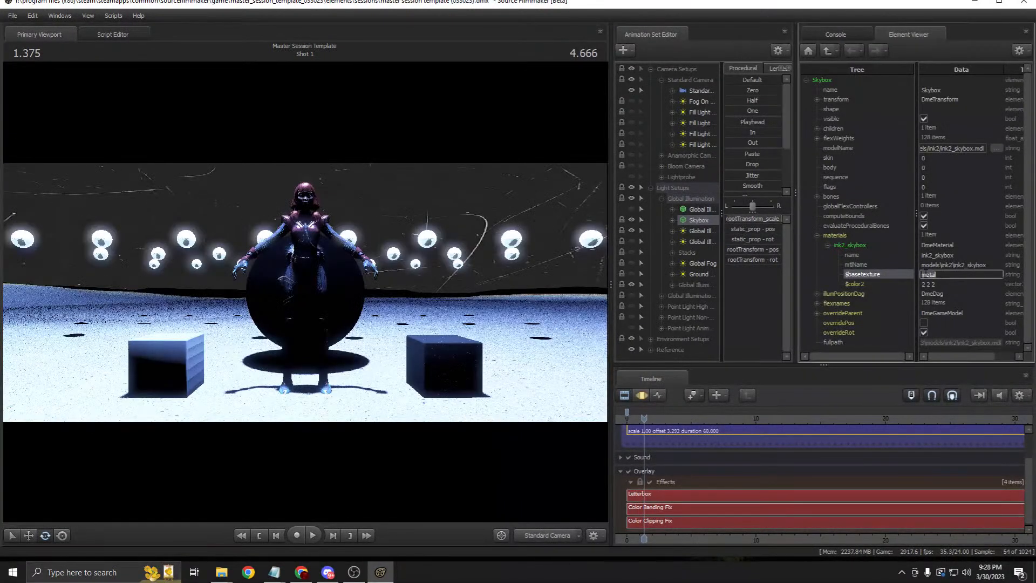
{"action": "type", "text": "su"}
{"action": "key", "text": "ctrl+a"}
{"action": "type", "text": "clea"}
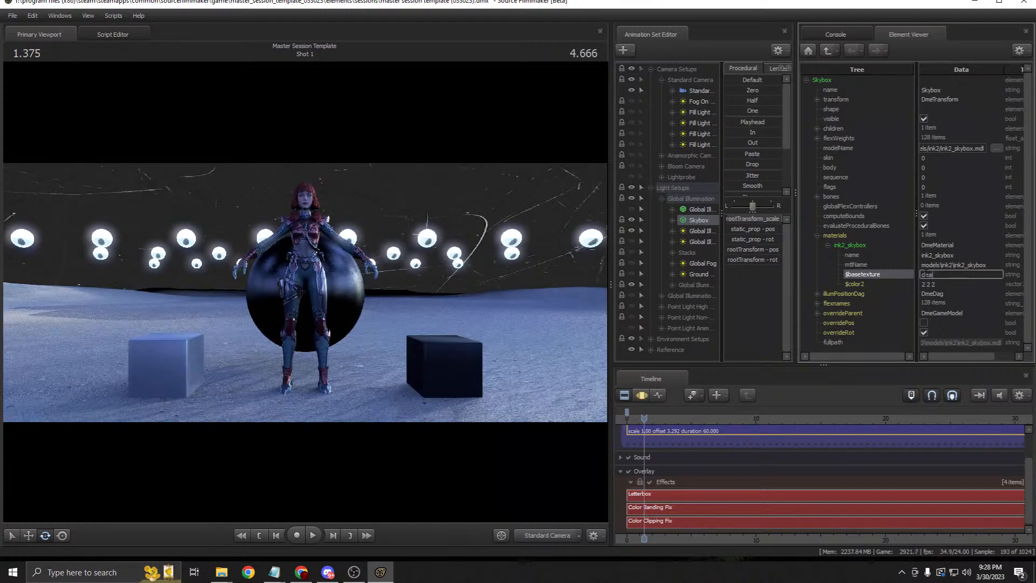
{"action": "key", "text": "Return"}
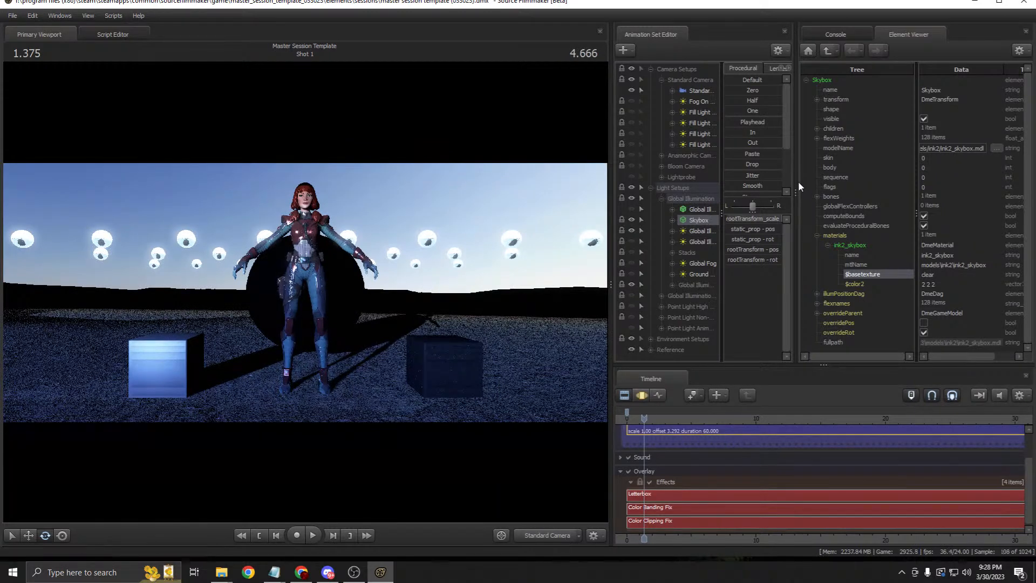
Step: Change the Global Illumination light's texture from clear_gi to nimbus_gi
{"action": "left_click_drag", "start_coordinate": [799, 187], "coordinate": [840, 188]}
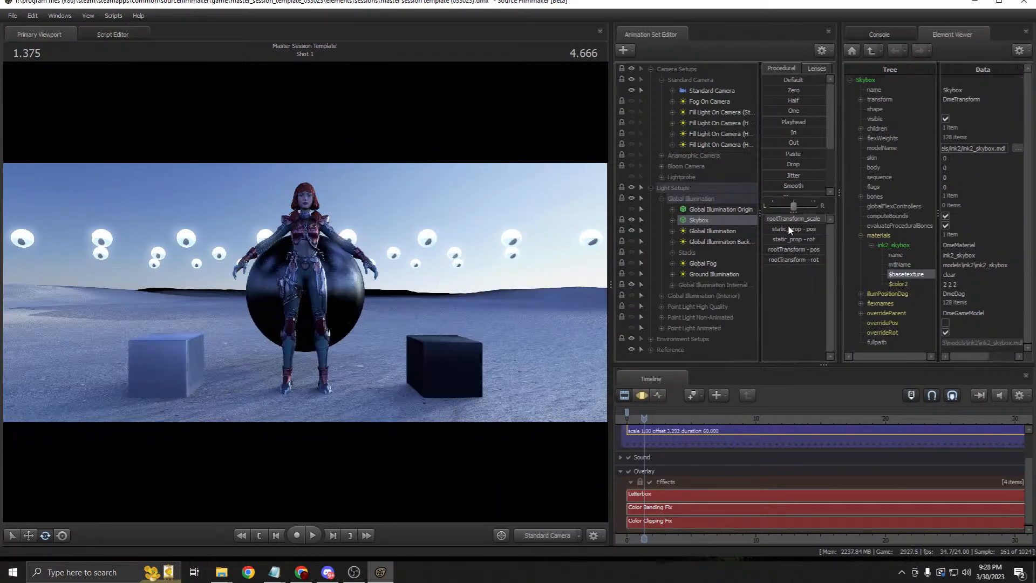
{"action": "right_click", "coordinate": [706, 233]}
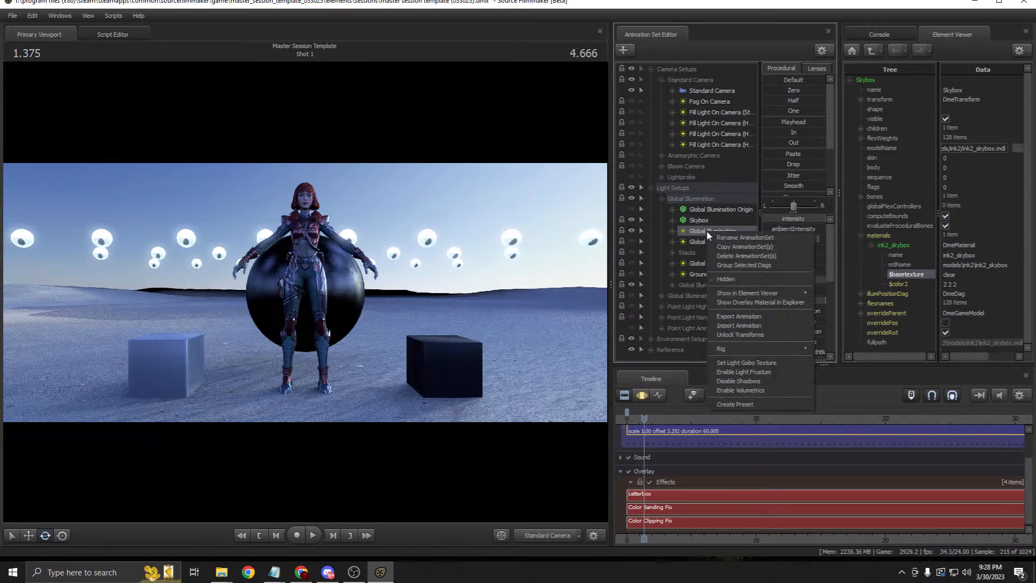
{"action": "left_click", "coordinate": [700, 233]}
{"action": "right_click", "coordinate": [705, 234]}
{"action": "mouse_move", "coordinate": [802, 293]}
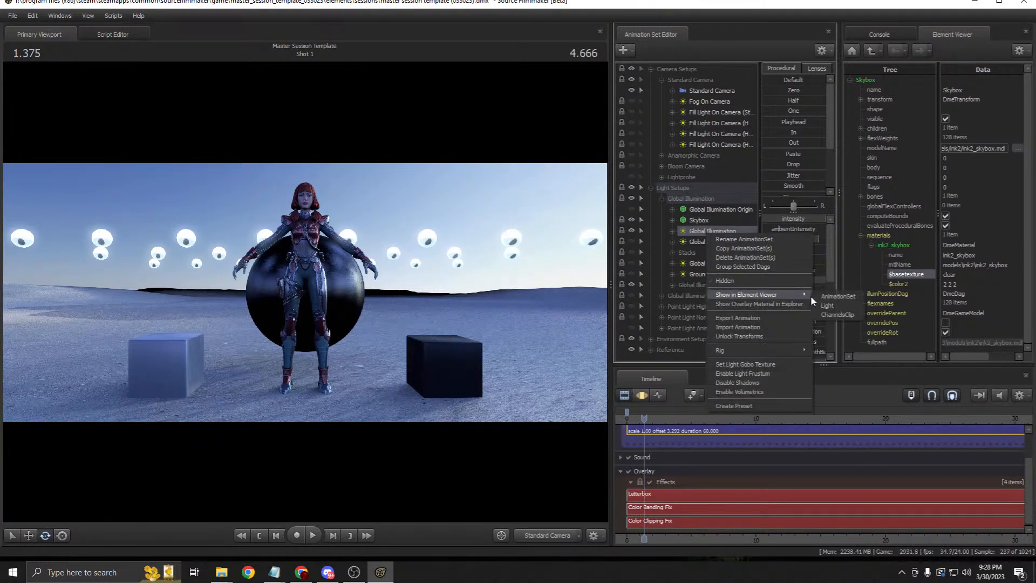
{"action": "left_click", "coordinate": [831, 305]}
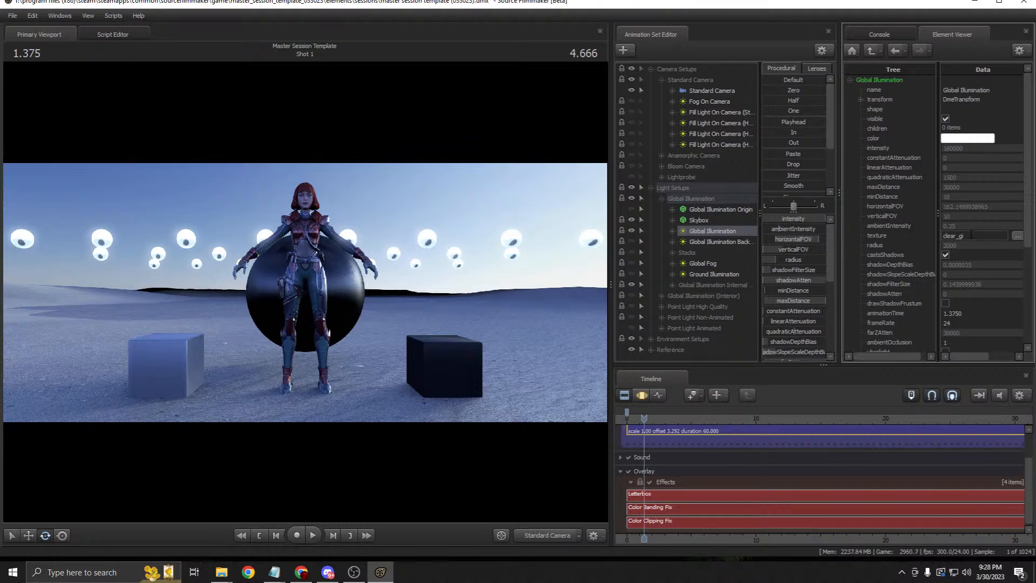
{"action": "left_click", "coordinate": [971, 236]}
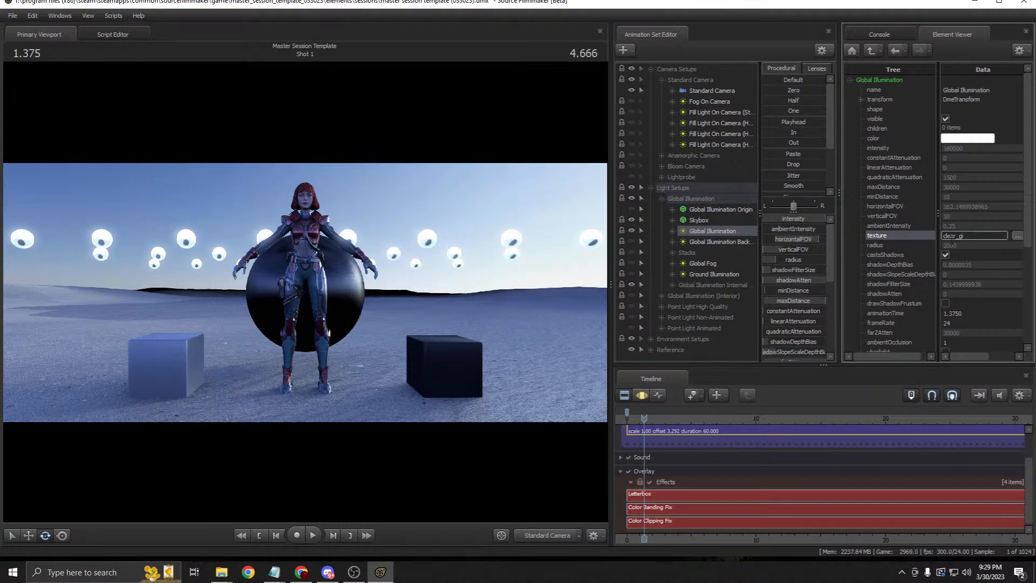
{"action": "left_click_drag", "start_coordinate": [956, 238], "coordinate": [943, 235]}
{"action": "type", "text": "nimbus"}
{"action": "key", "text": "Return"}
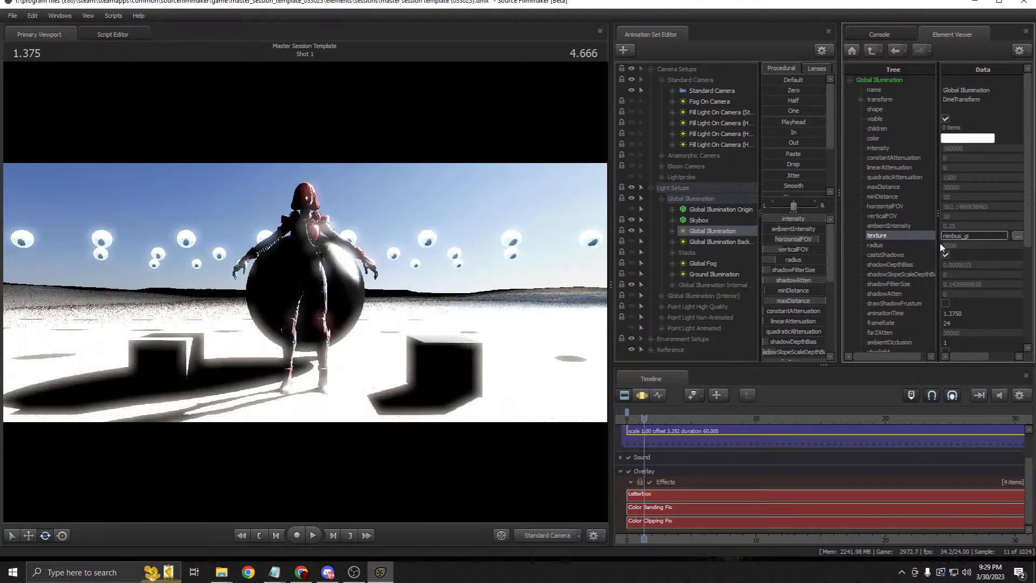
Step: Set the Skybox's ink2_skybox $basetexture to nimbus
{"action": "right_click", "coordinate": [699, 219]}
{"action": "mouse_move", "coordinate": [761, 277]}
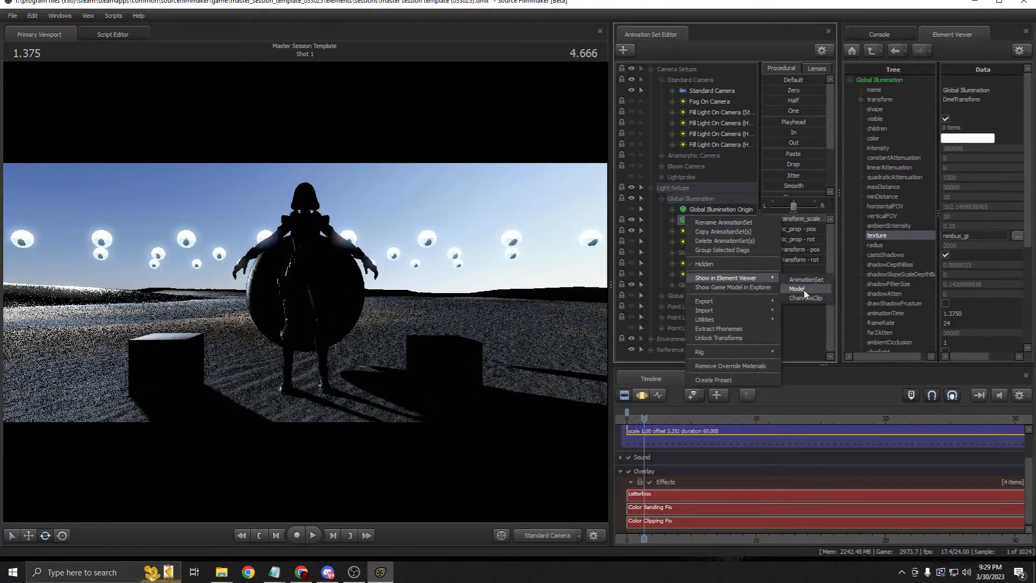
{"action": "left_click", "coordinate": [806, 292]}
{"action": "left_click", "coordinate": [860, 235]}
{"action": "left_click", "coordinate": [872, 245]}
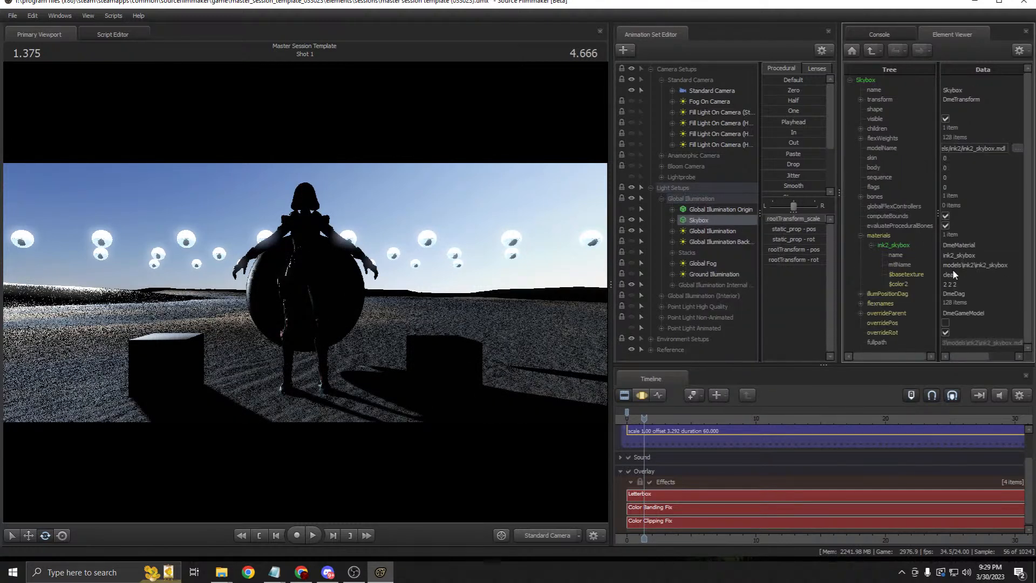
{"action": "double_click", "coordinate": [914, 275]}
{"action": "type", "text": "nimbus"}
{"action": "key", "text": "Return"}
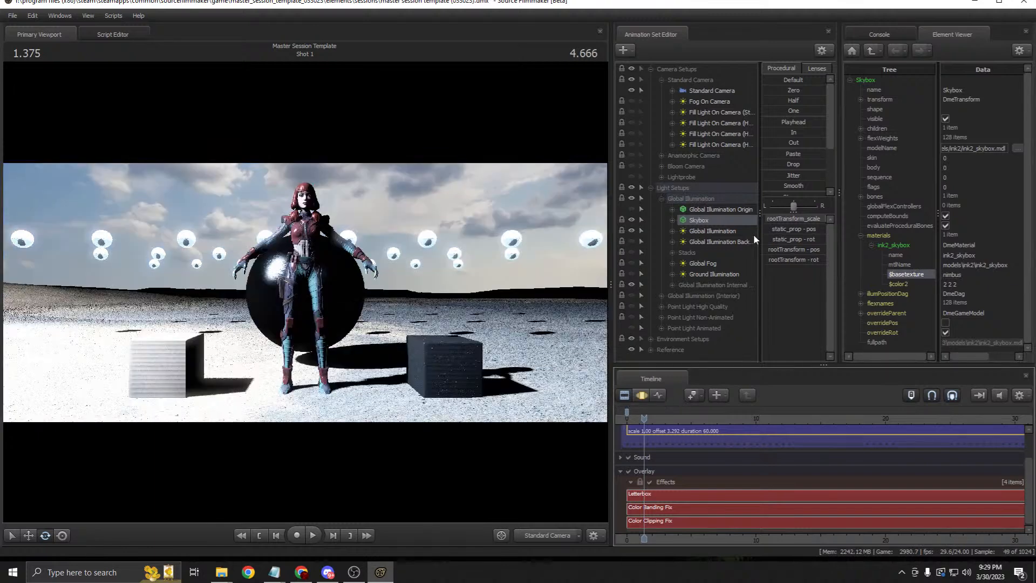
{"action": "right_click", "coordinate": [726, 231]}
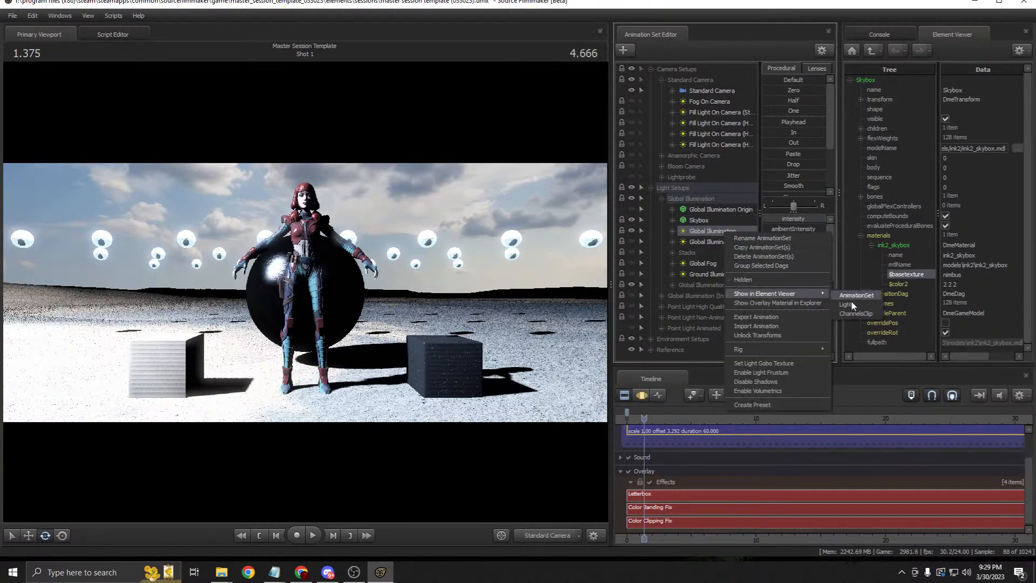
{"action": "left_click", "coordinate": [851, 300]}
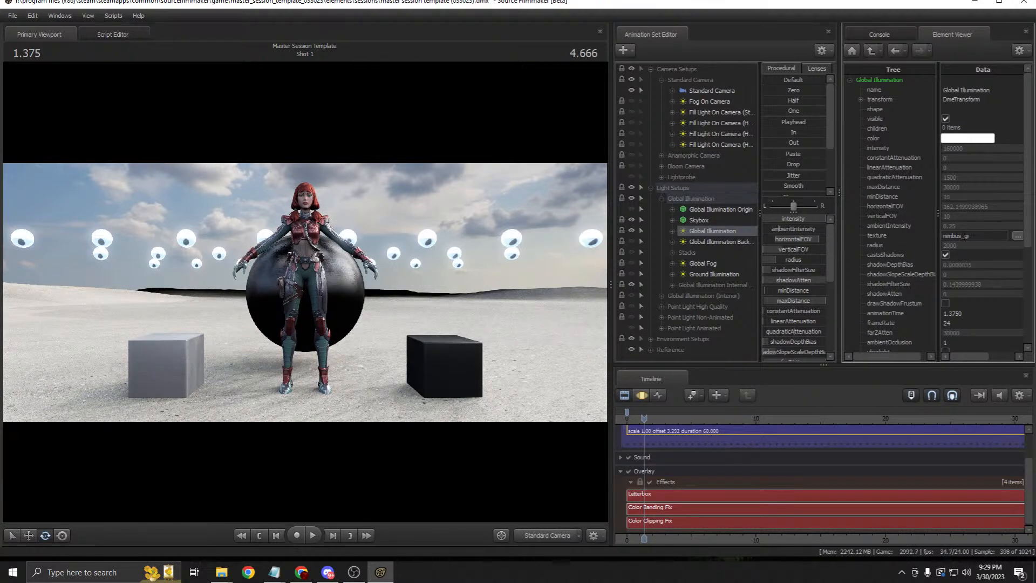
Step: Change the Global Illumination texture to cumulus_gi
{"action": "left_click", "coordinate": [900, 236]}
{"action": "key", "text": "BackSpace"}
{"action": "key", "text": "BackSpace"}
{"action": "key", "text": "BackSpace"}
{"action": "key", "text": "BackSpace"}
{"action": "key", "text": "BackSpace"}
{"action": "key", "text": "BackSpace"}
{"action": "type", "text": "cumulus"}
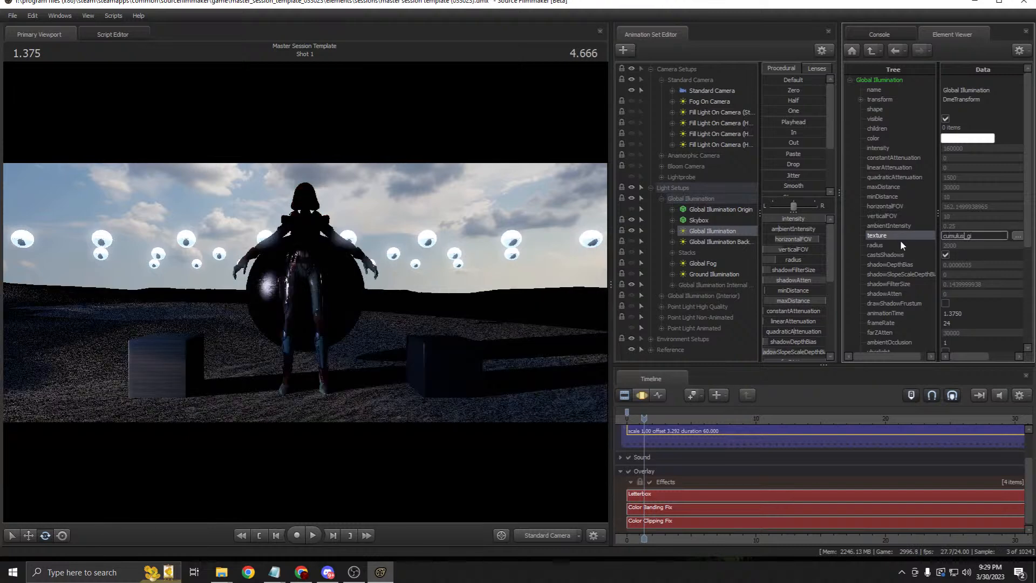
Step: Replace the Skybox's nimbus $basetexture with cumulus
{"action": "right_click", "coordinate": [715, 221]}
{"action": "mouse_move", "coordinate": [785, 285]}
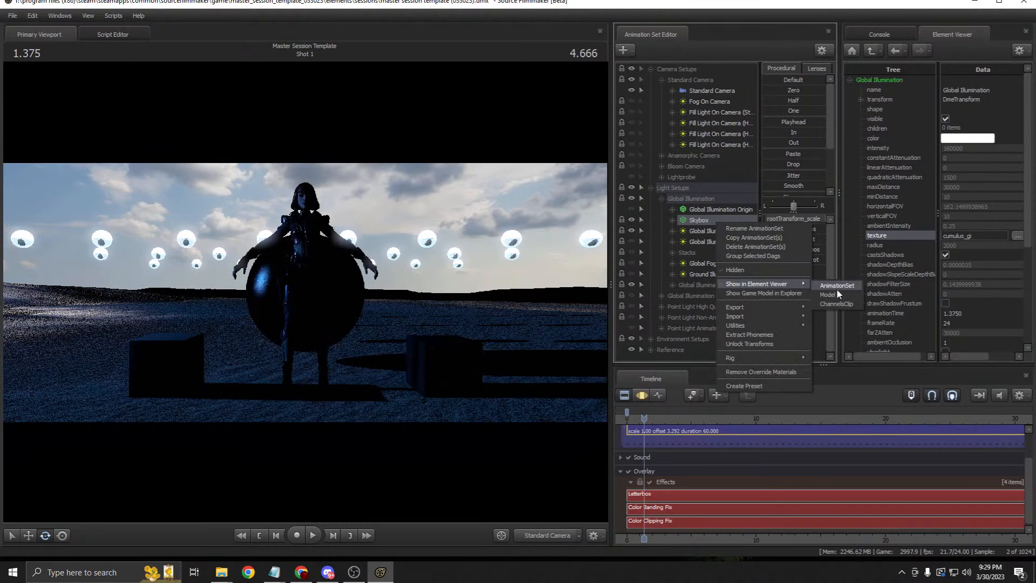
{"action": "left_click", "coordinate": [839, 293]}
{"action": "left_click", "coordinate": [863, 235]}
{"action": "left_click", "coordinate": [871, 245]}
{"action": "left_click_drag", "start_coordinate": [969, 276], "coordinate": [914, 277]}
{"action": "type", "text": "cumulus"}
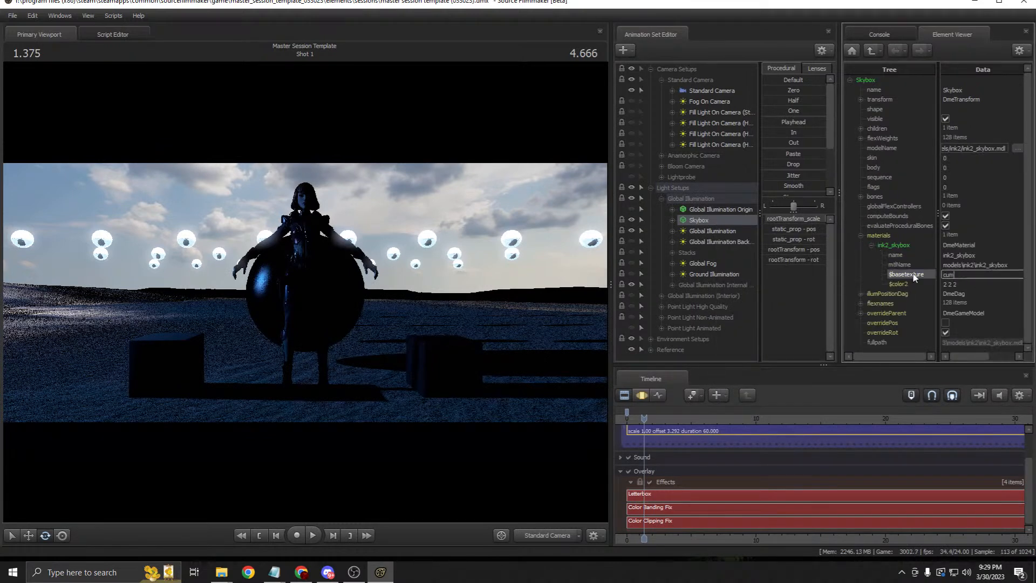
{"action": "key", "text": "Return"}
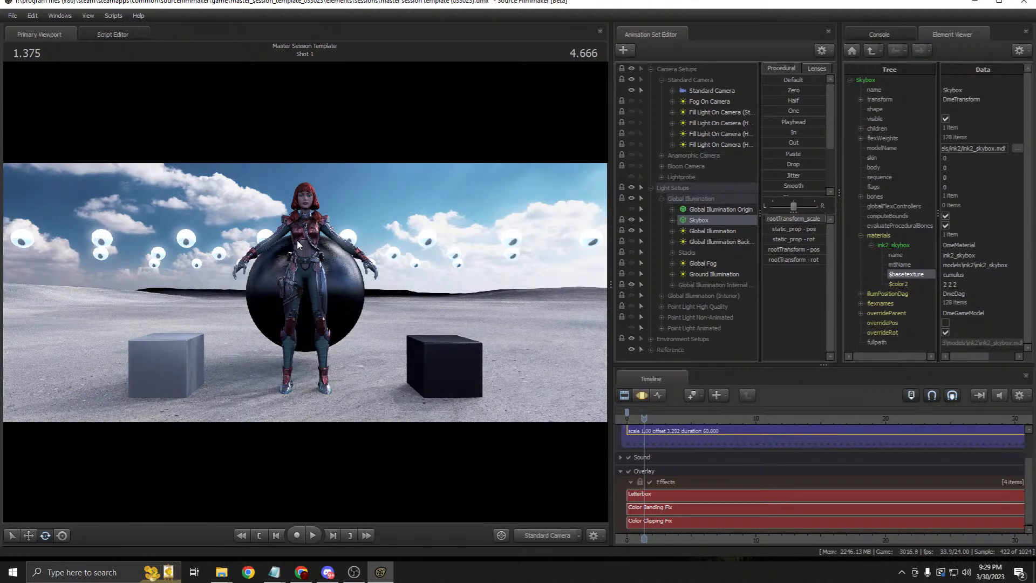
Step: Select the Global Illumination and Global Illumination Background lights in turn
{"action": "left_click", "coordinate": [732, 229]}
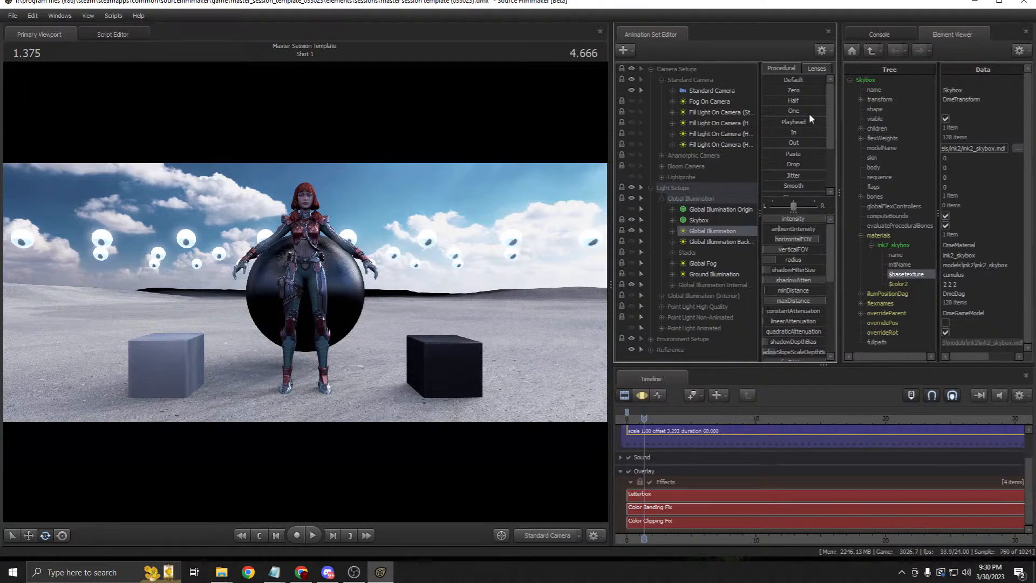
{"action": "left_click", "coordinate": [723, 242]}
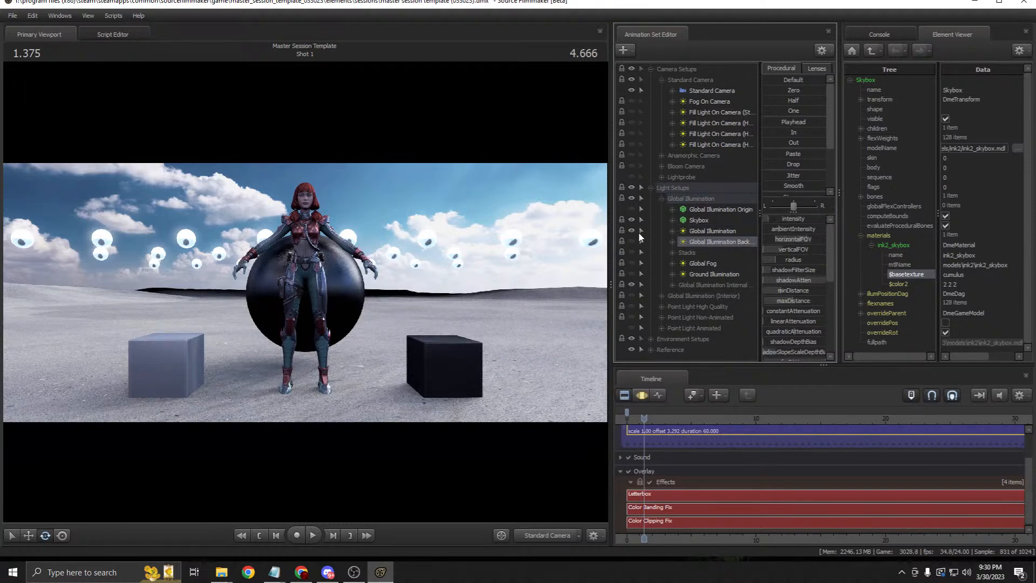
{"action": "left_click", "coordinate": [717, 232]}
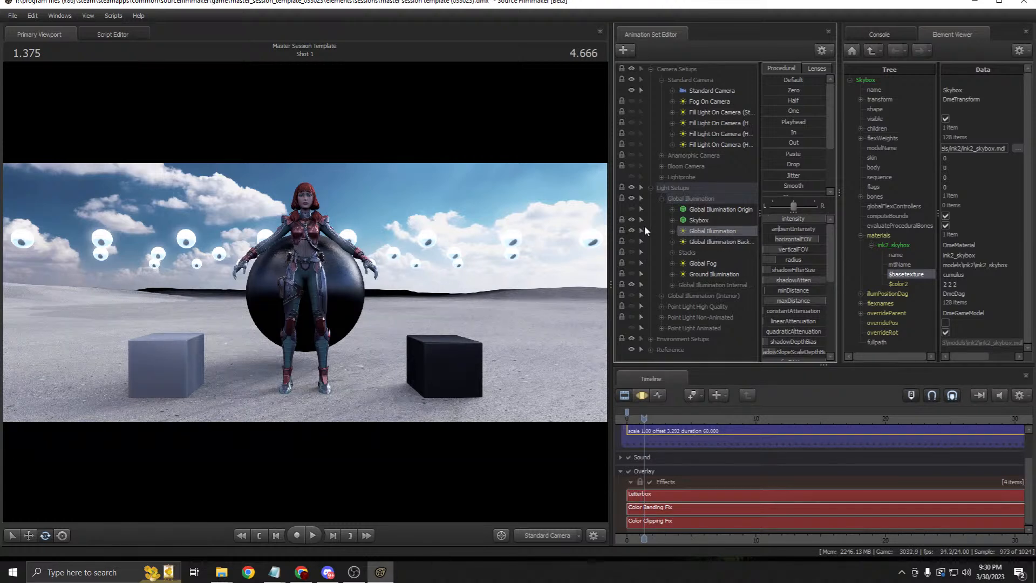
{"action": "left_click", "coordinate": [696, 241]}
Step: Turn on the Global Illumination Background and change its texture from clear_gi to cumulus_gi
{"action": "left_click_drag", "start_coordinate": [610, 224], "coordinate": [528, 232]}
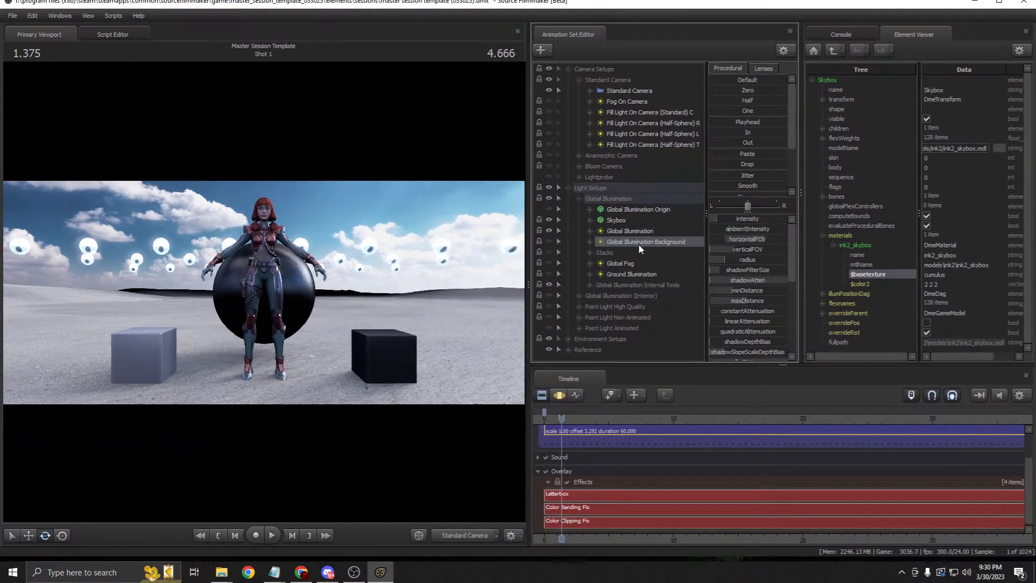
{"action": "left_click", "coordinate": [548, 241]}
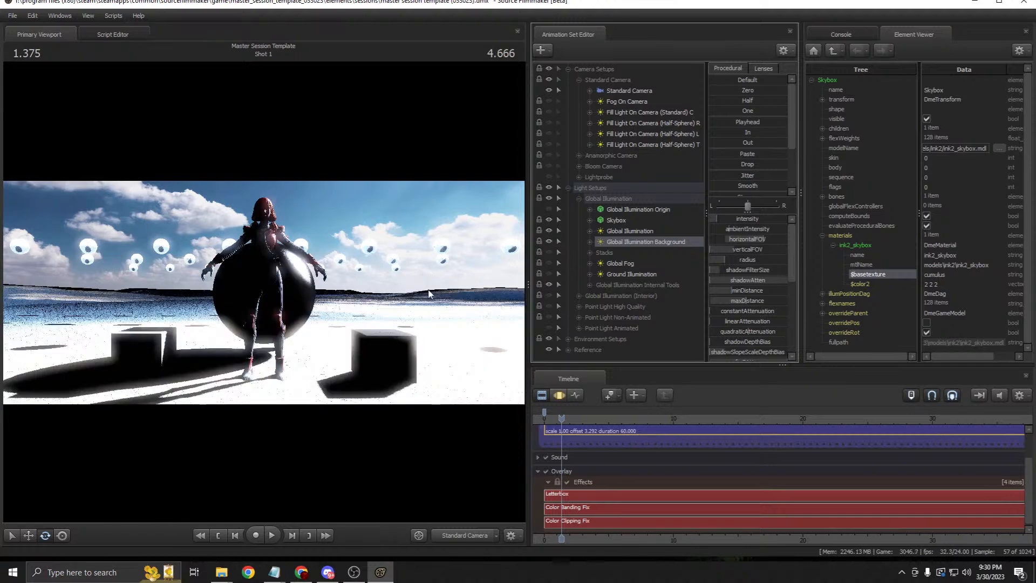
{"action": "right_click", "coordinate": [623, 244]}
{"action": "mouse_move", "coordinate": [702, 302]}
{"action": "left_click", "coordinate": [757, 300]}
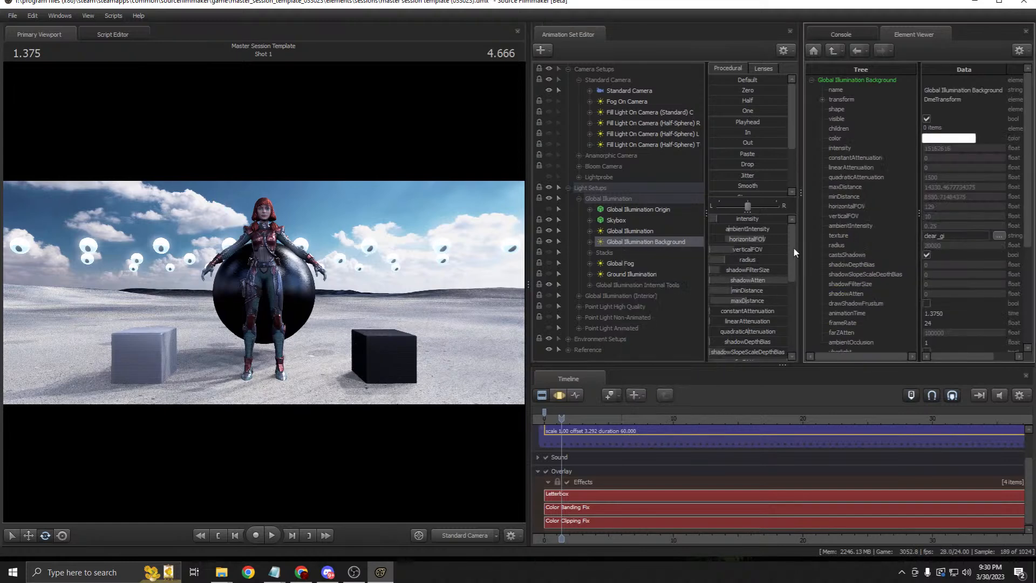
{"action": "left_click", "coordinate": [938, 236]}
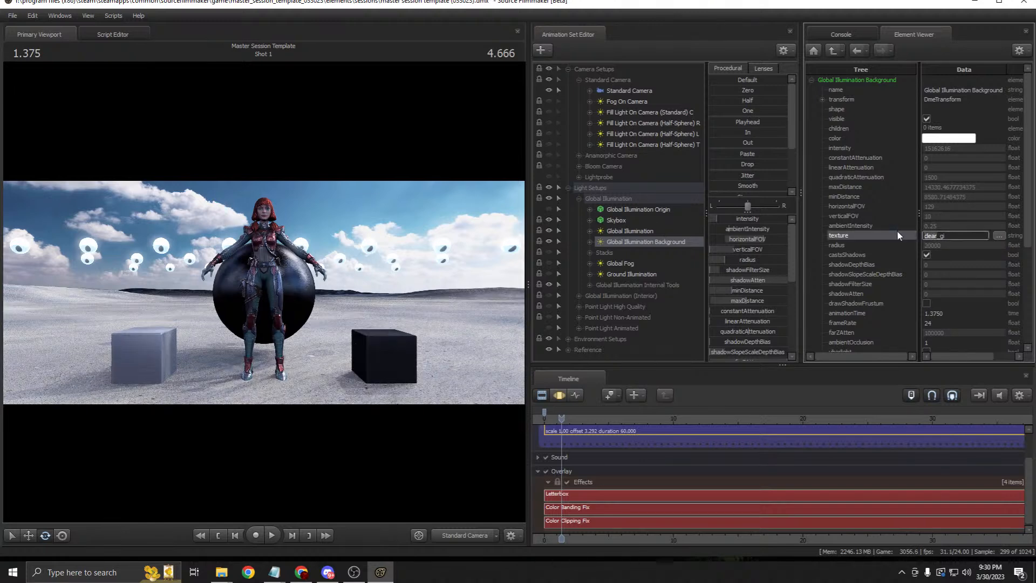
{"action": "key", "text": "BackSpace"}
{"action": "key", "text": "BackSpace"}
{"action": "key", "text": "BackSpace"}
{"action": "key", "text": "BackSpace"}
{"action": "key", "text": "BackSpace"}
{"action": "type", "text": "cumulus"}
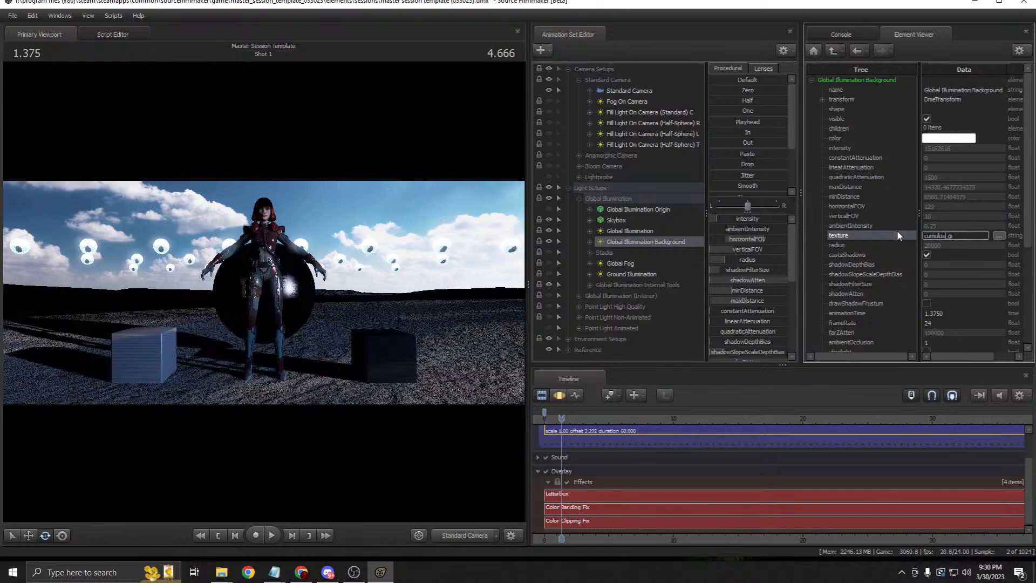
{"action": "left_click", "coordinate": [563, 395]}
{"action": "left_click", "coordinate": [540, 395]}
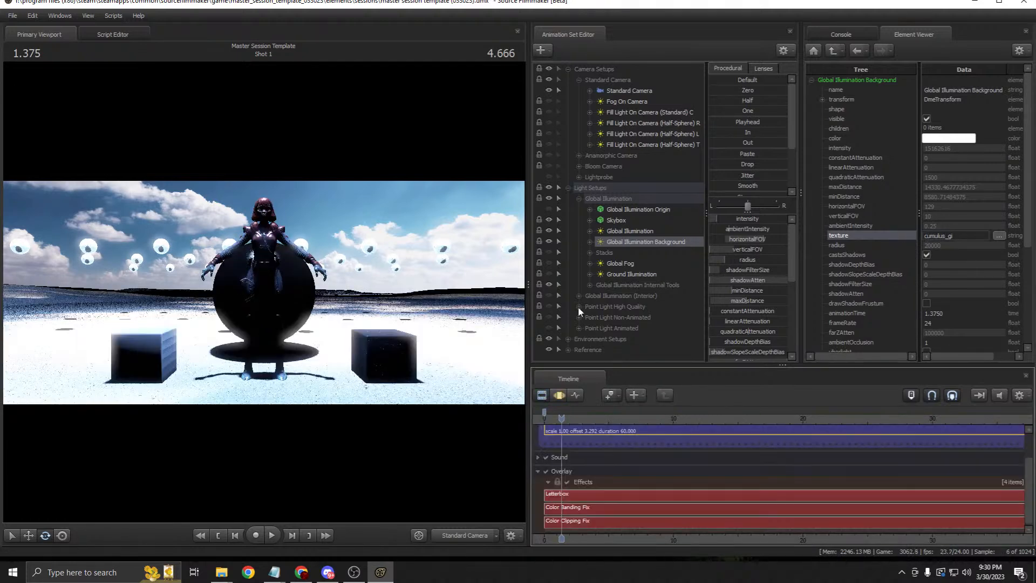
Step: Raise the Global Illumination Background's intensity slider in the motion editor
{"action": "right_click", "coordinate": [637, 240]}
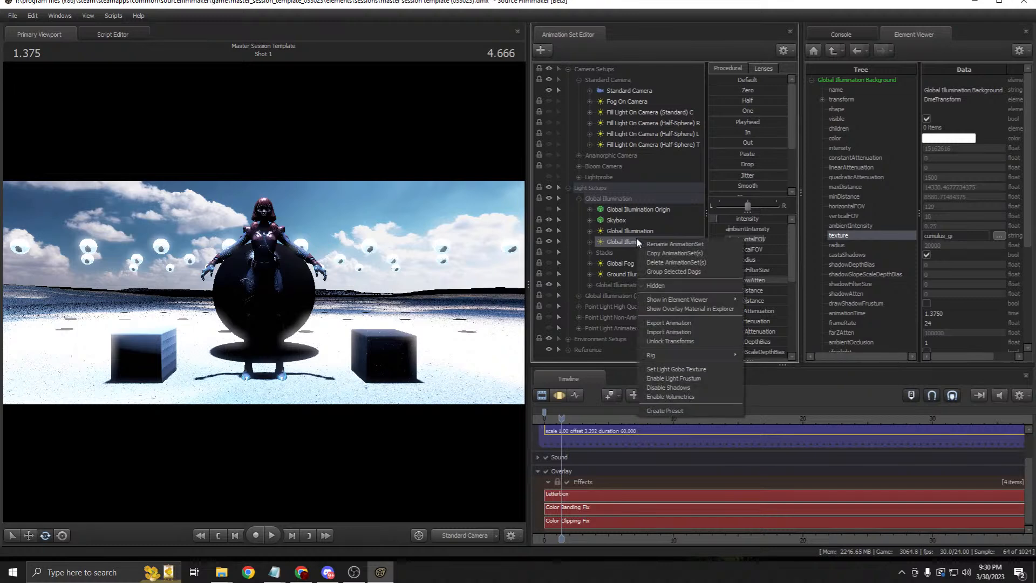
{"action": "mouse_move", "coordinate": [725, 299]}
{"action": "left_click", "coordinate": [783, 311]}
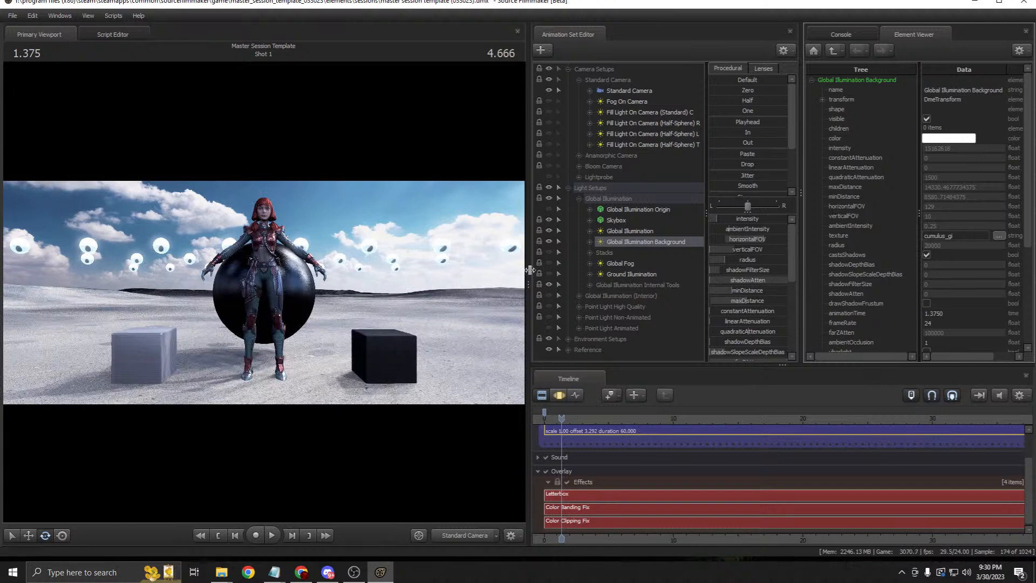
{"action": "left_click_drag", "start_coordinate": [529, 268], "coordinate": [613, 270]}
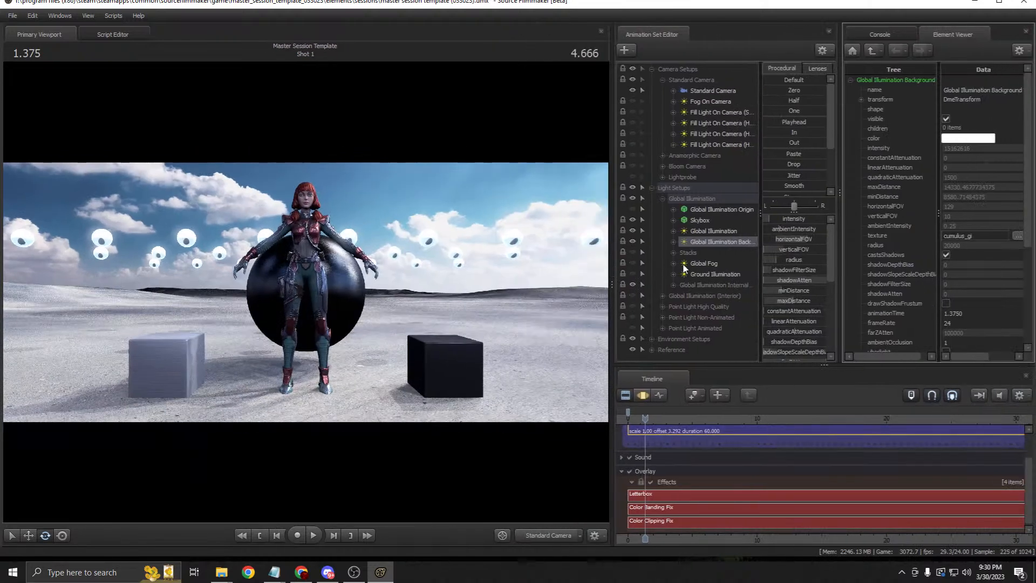
{"action": "left_click", "coordinate": [644, 396]}
{"action": "left_click_drag", "start_coordinate": [769, 218], "coordinate": [806, 218]}
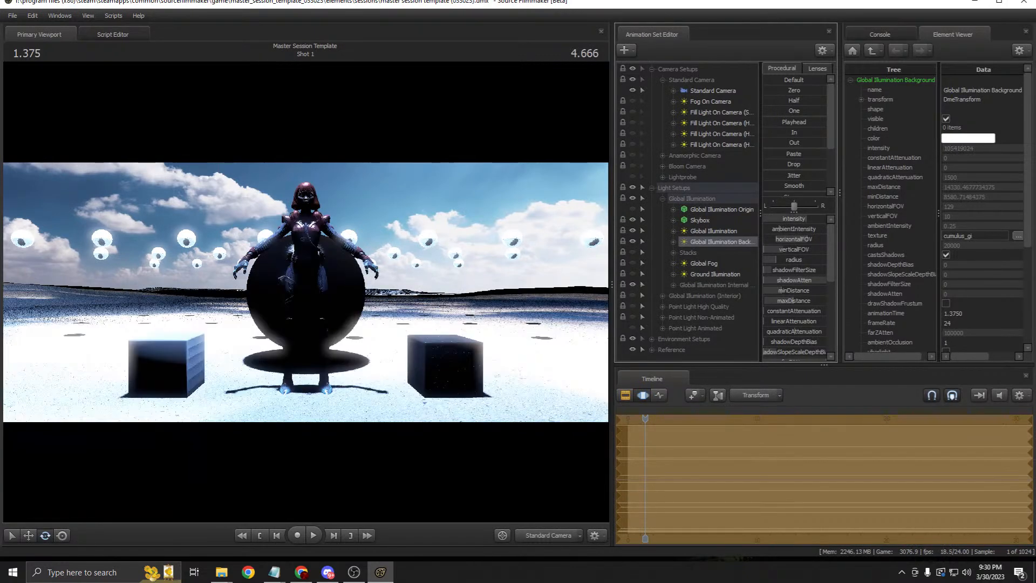
{"action": "left_click", "coordinate": [626, 395]}
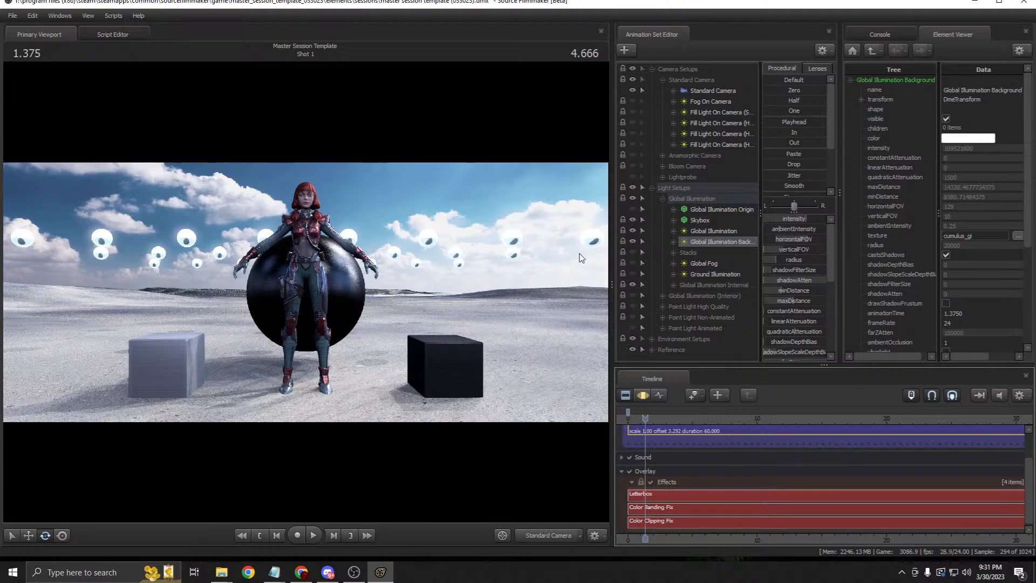
{"action": "left_click", "coordinate": [642, 395]}
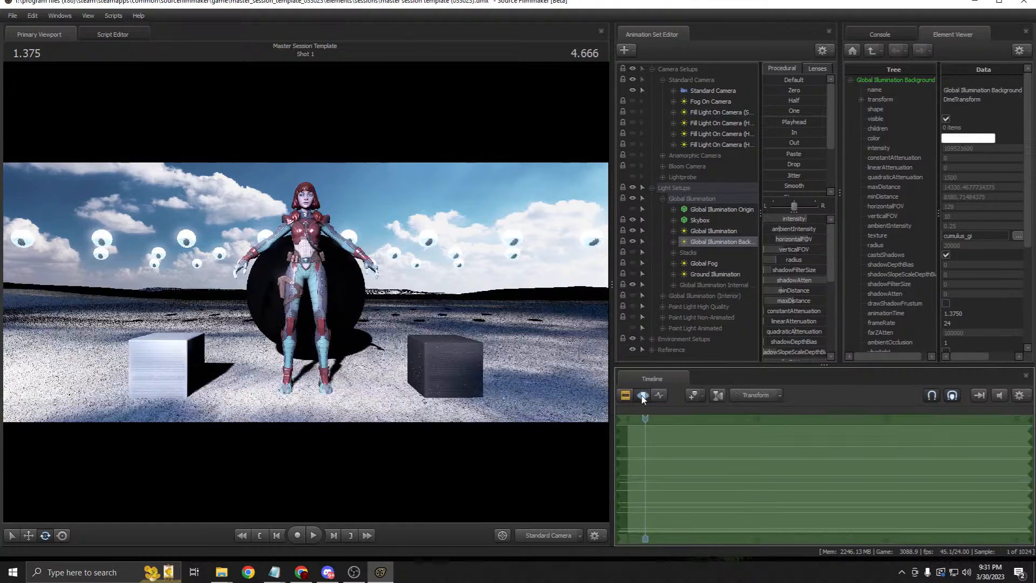
Step: Select Global Illumination, then Global Fog, and narrow the viewport back to its earlier width
{"action": "left_click", "coordinate": [711, 231]}
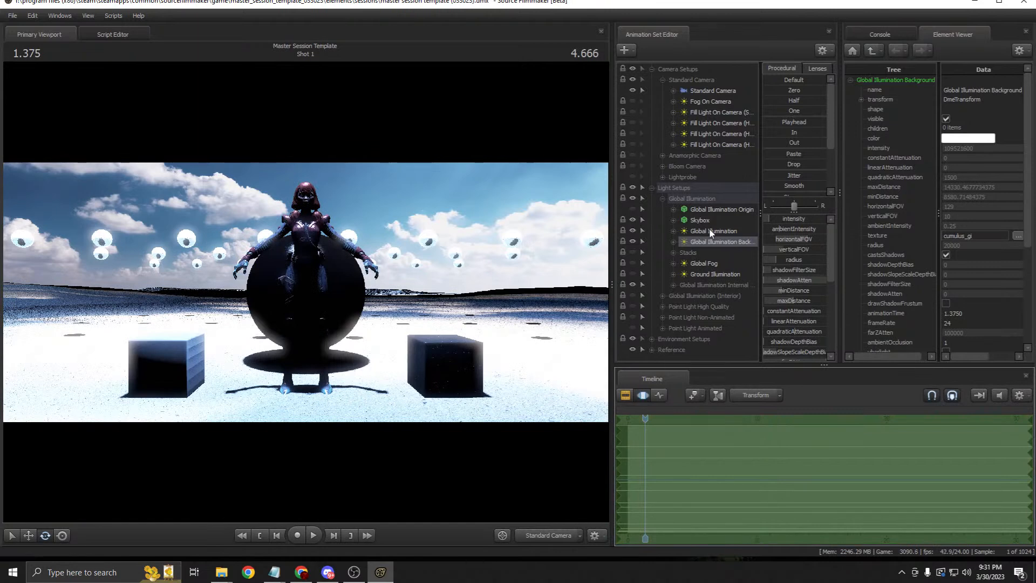
{"action": "left_click", "coordinate": [626, 395]}
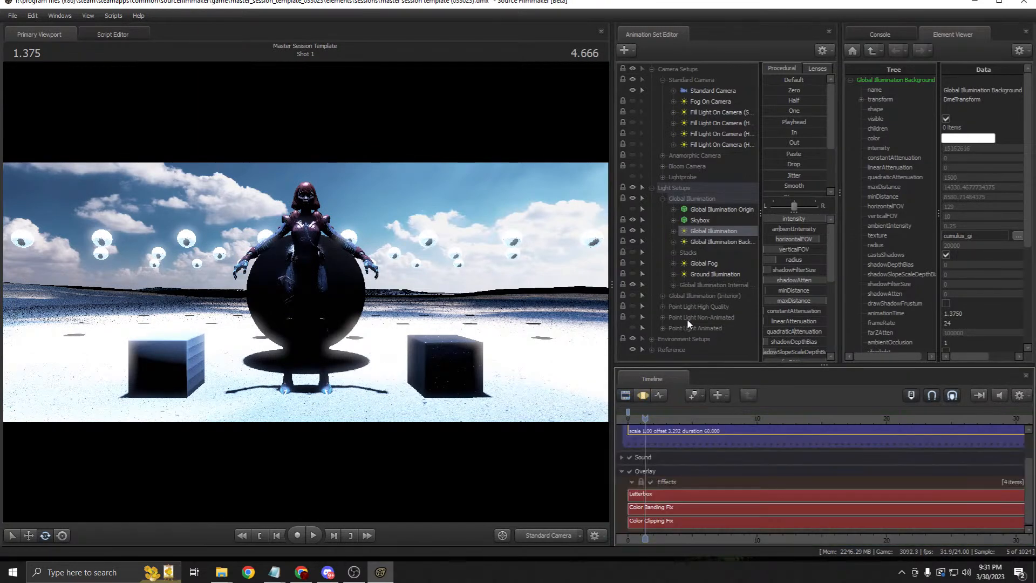
{"action": "left_click", "coordinate": [700, 264]}
{"action": "left_click", "coordinate": [695, 252]}
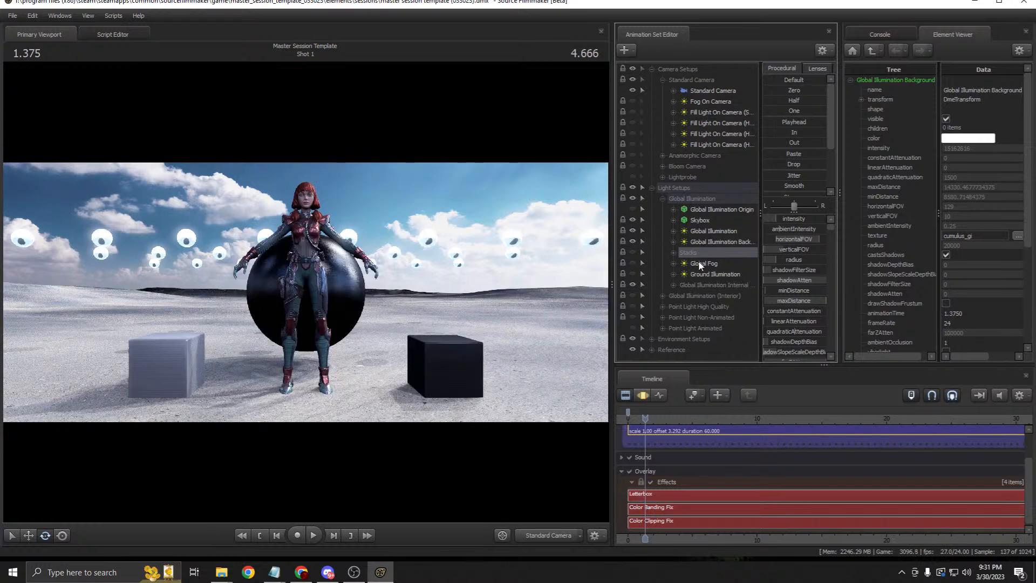
{"action": "left_click", "coordinate": [700, 264]}
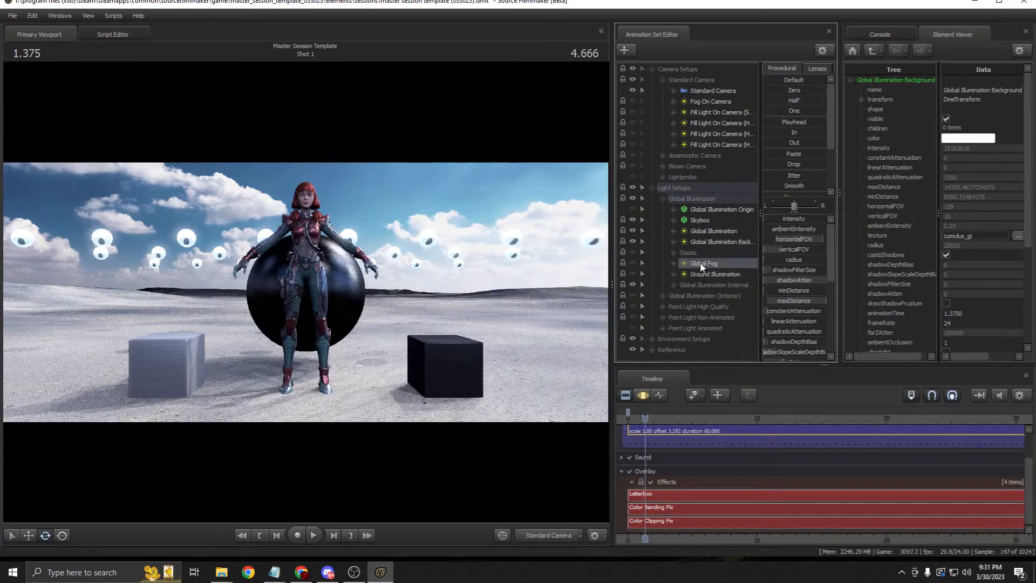
{"action": "left_click", "coordinate": [632, 262]}
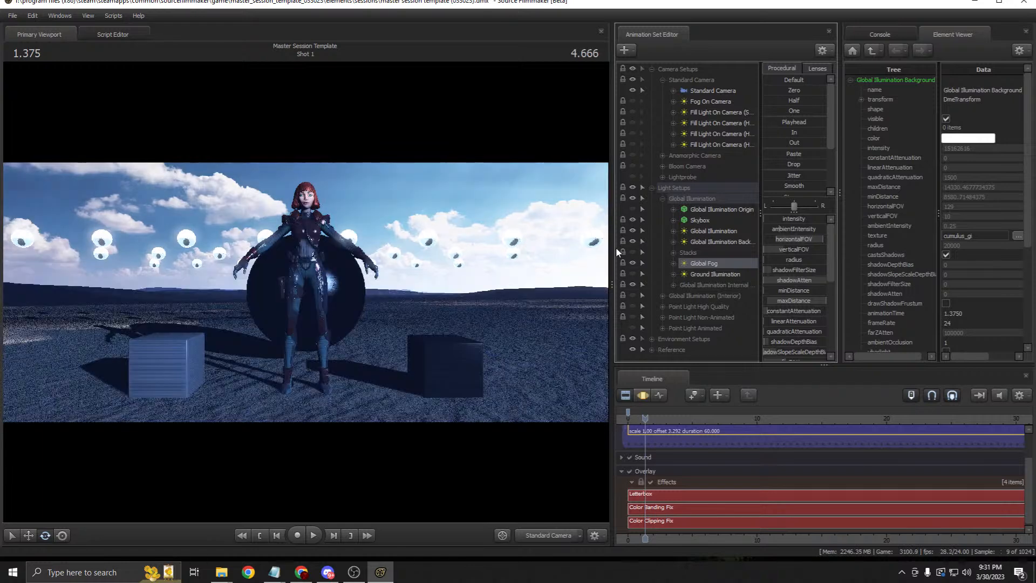
{"action": "left_click_drag", "start_coordinate": [611, 240], "coordinate": [561, 242]}
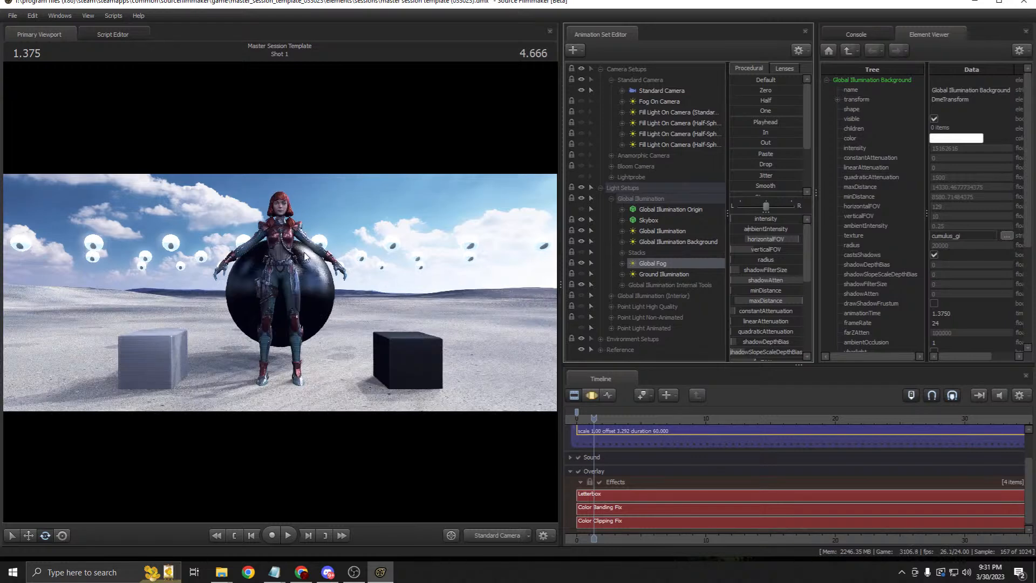
Step: Fly the Work Camera up above the character to inspect the sky
{"action": "left_click", "coordinate": [529, 533]}
{"action": "left_click", "coordinate": [518, 527]}
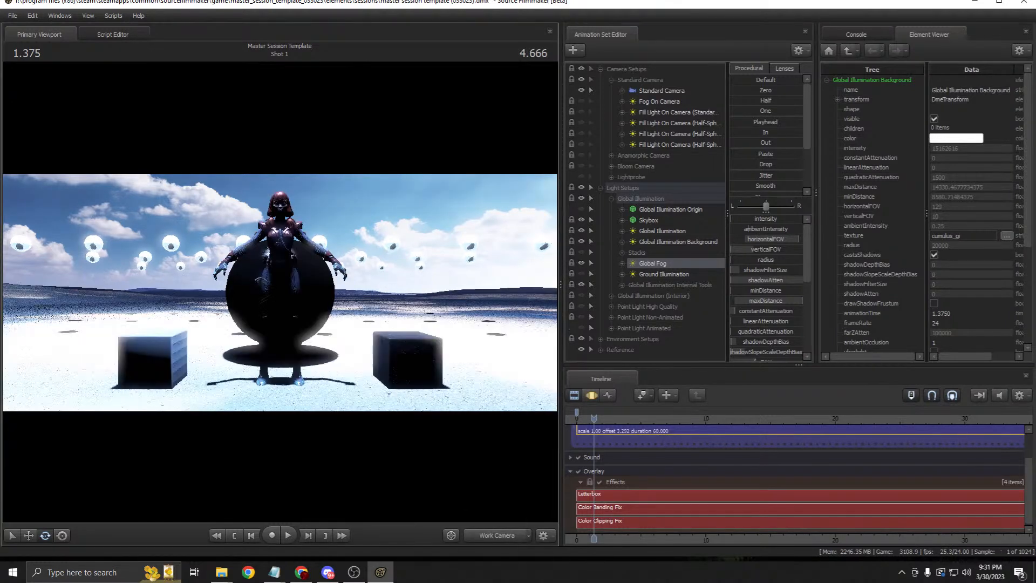
{"action": "key", "text": "z"}
{"action": "left_click_drag", "start_coordinate": [280, 292], "coordinate": [545, 287]}
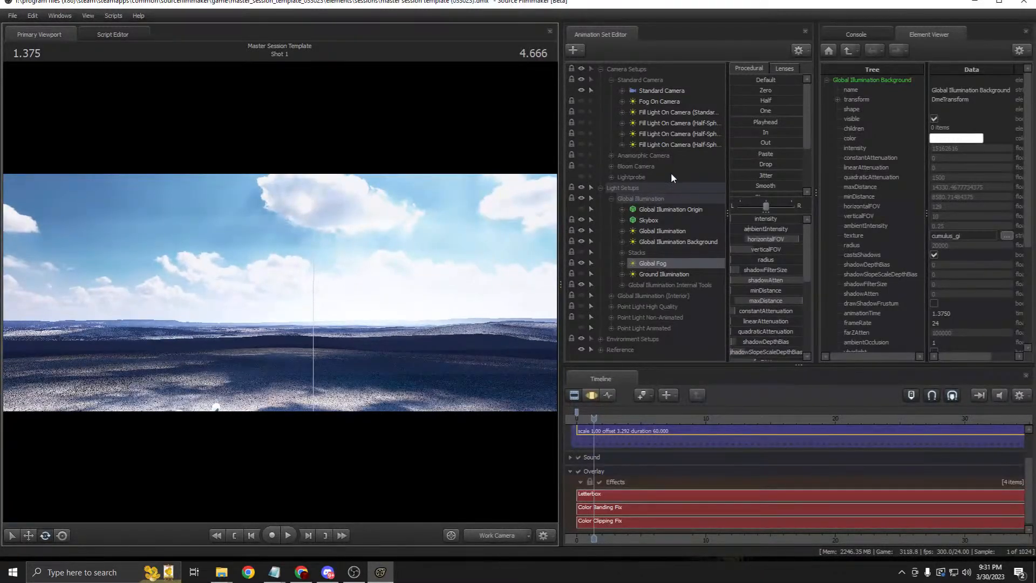
{"action": "left_click_drag", "start_coordinate": [411, 228], "coordinate": [367, 226]}
{"action": "left_click_drag", "start_coordinate": [281, 291], "coordinate": [342, 303]}
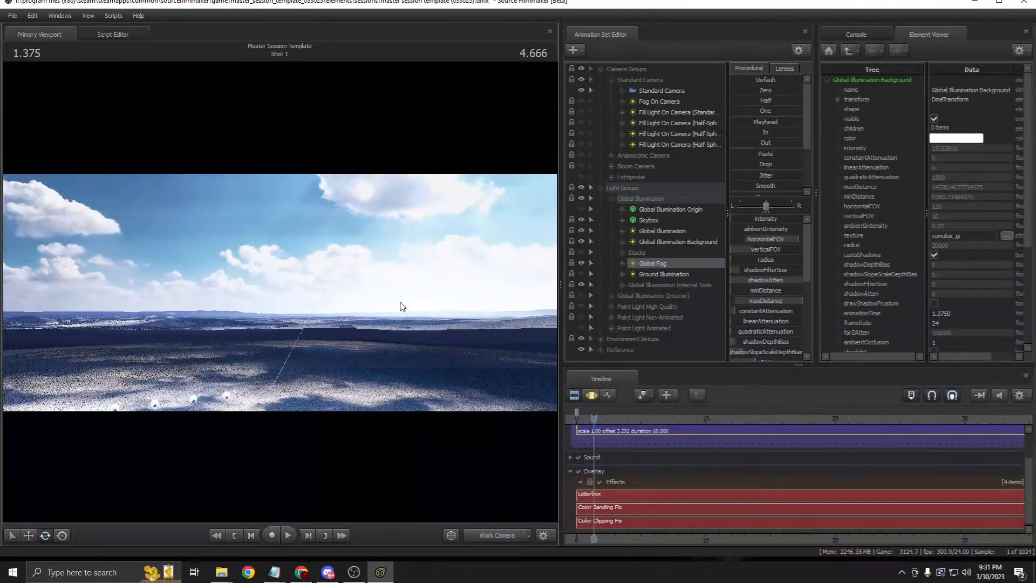
{"action": "left_click_drag", "start_coordinate": [399, 309], "coordinate": [370, 319]}
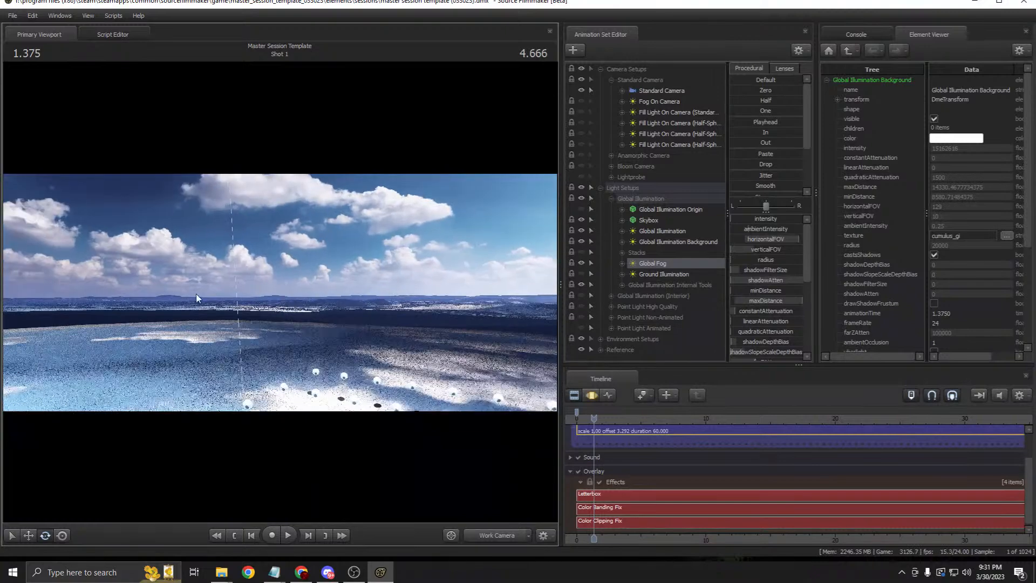
{"action": "left_click_drag", "start_coordinate": [180, 291], "coordinate": [315, 273]}
{"action": "key", "text": "s"}
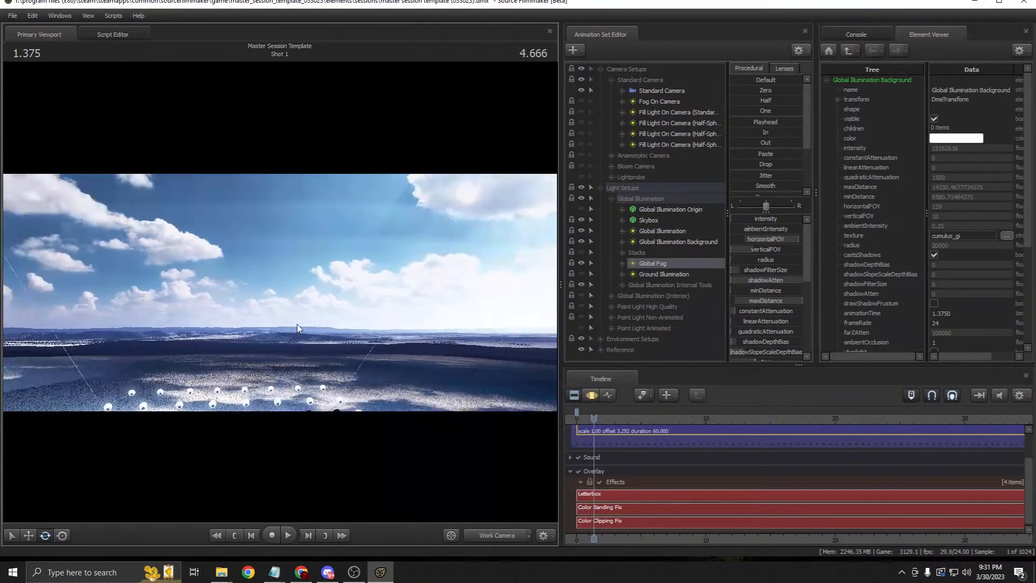
Step: Hide the Skybox and Global Illumination and look around the bare sky
{"action": "left_click", "coordinate": [581, 220]}
{"action": "left_click", "coordinate": [581, 231]}
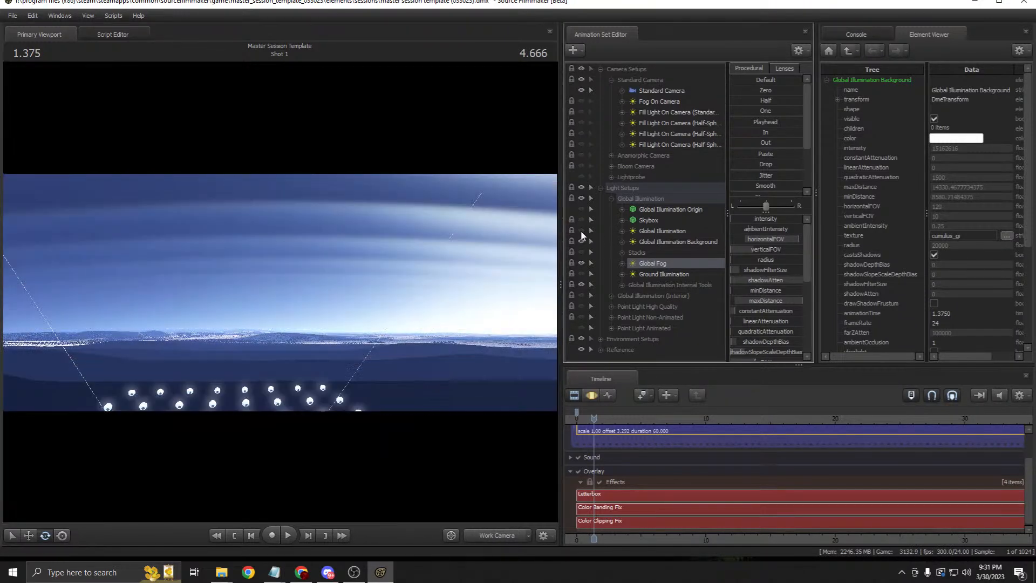
{"action": "left_click_drag", "start_coordinate": [472, 320], "coordinate": [509, 540]}
Step: Tilt the Standard Camera upward toward the horizon and sky in the Motion Editor
{"action": "left_click", "coordinate": [481, 532]}
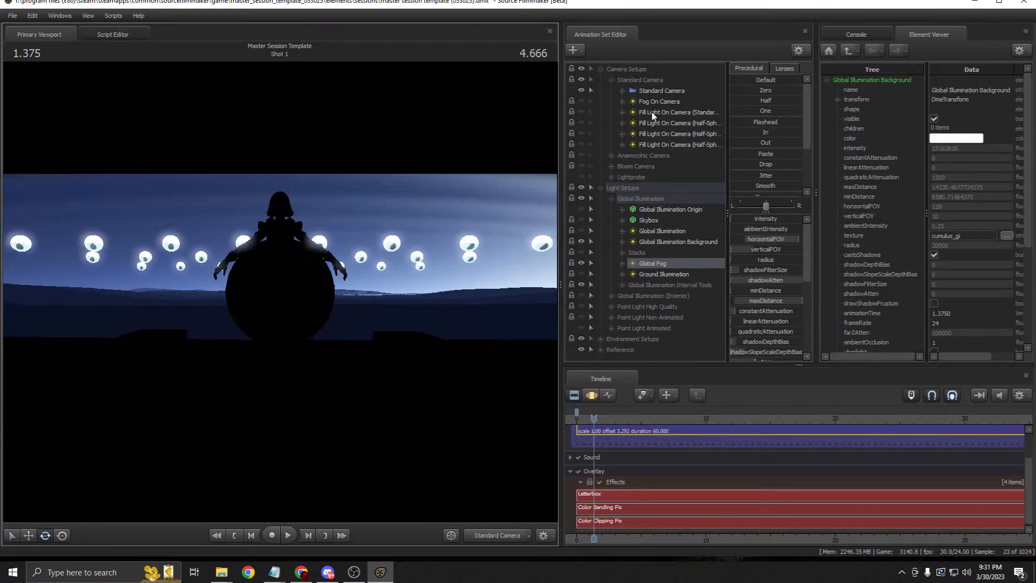
{"action": "left_click", "coordinate": [661, 91]}
{"action": "left_click", "coordinate": [593, 395]}
{"action": "left_click_drag", "start_coordinate": [483, 315], "coordinate": [512, 308]}
{"action": "left_click_drag", "start_coordinate": [279, 313], "coordinate": [279, 291]}
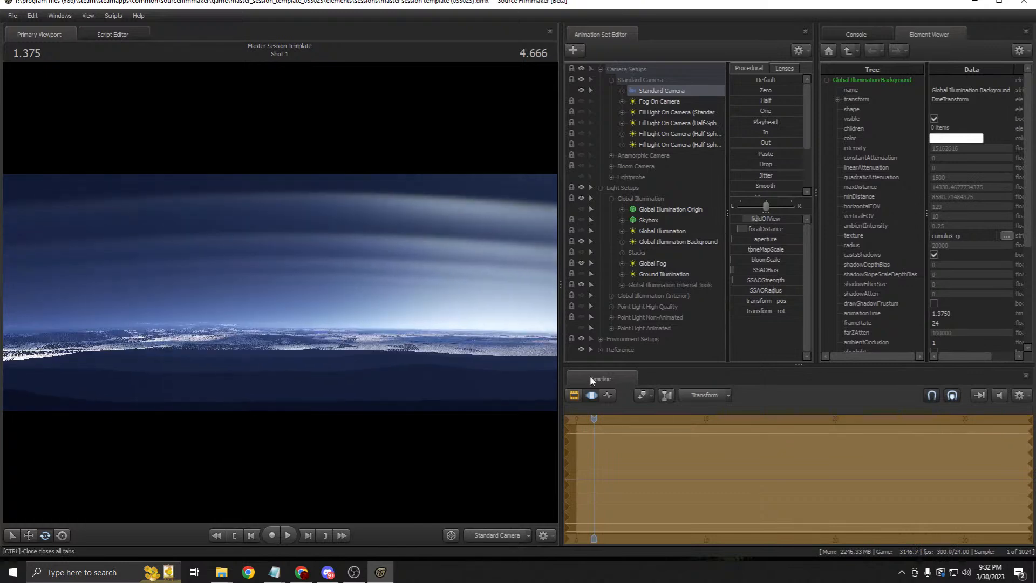
{"action": "key", "text": "F2"}
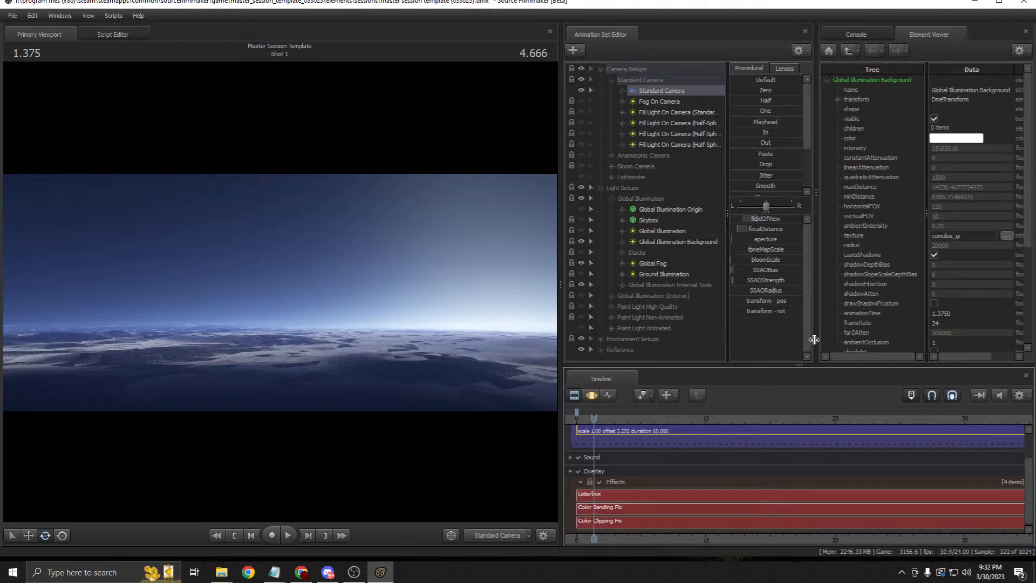
Step: Try several Global Fog volumetricIntensity values, ending on the brighter fog setting
{"action": "right_click", "coordinate": [653, 263]}
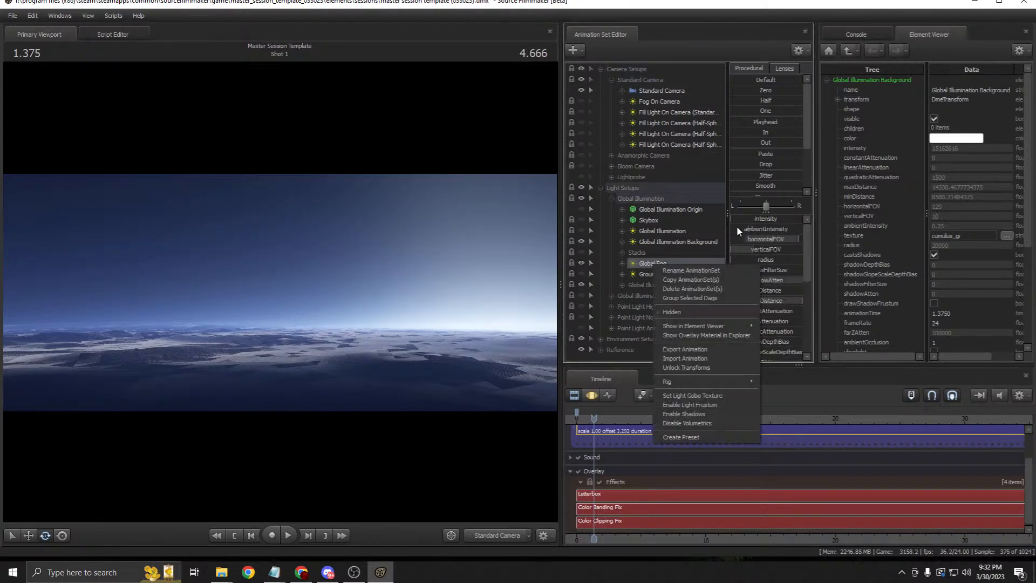
{"action": "left_click", "coordinate": [815, 233]}
{"action": "scroll", "coordinate": [775, 296], "scroll_direction": "down", "scroll_amount": 5}
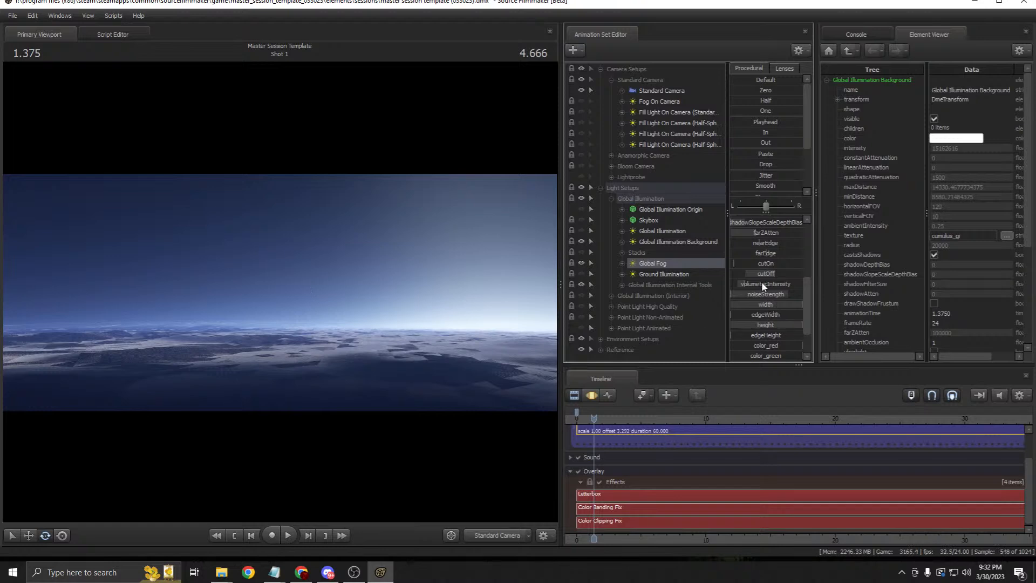
{"action": "scroll", "coordinate": [766, 289], "scroll_direction": "up", "scroll_amount": 3}
{"action": "scroll", "coordinate": [768, 294], "scroll_direction": "down", "scroll_amount": 3}
{"action": "left_click", "coordinate": [591, 395]}
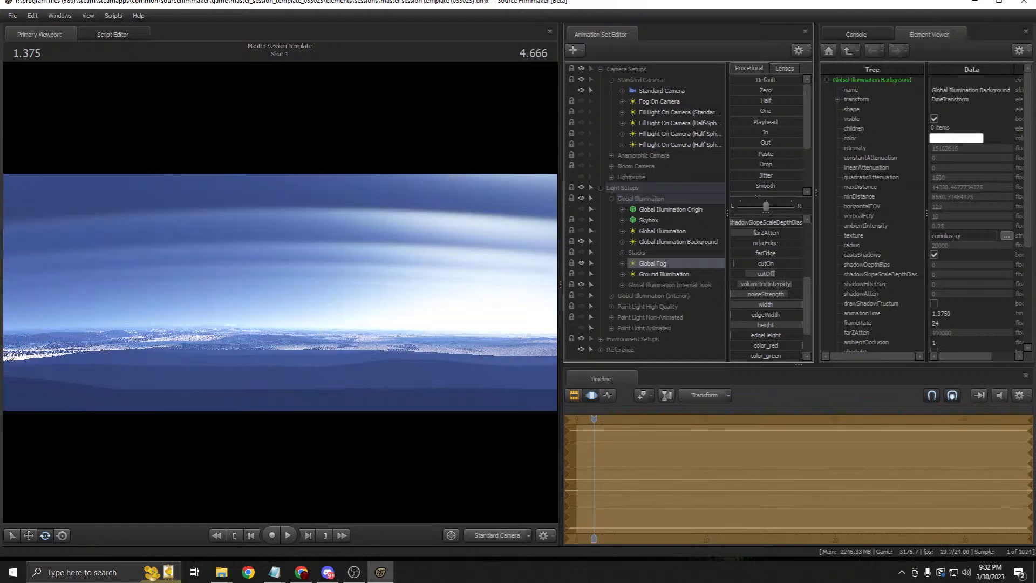
{"action": "left_click_drag", "start_coordinate": [769, 284], "coordinate": [802, 284]}
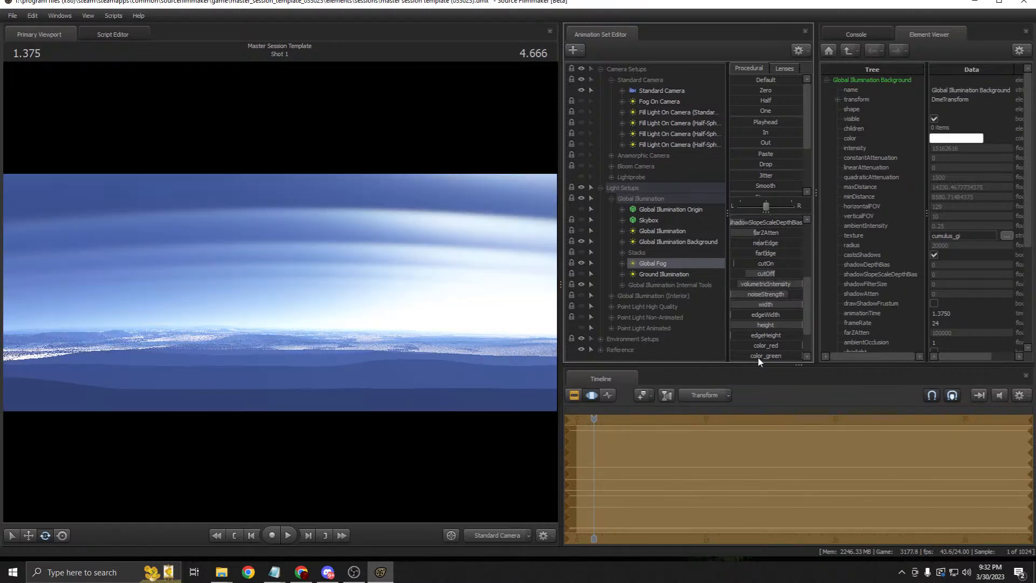
{"action": "key", "text": "ctrl+z"}
{"action": "left_click_drag", "start_coordinate": [760, 285], "coordinate": [744, 285]}
{"action": "key", "text": "ctrl+z"}
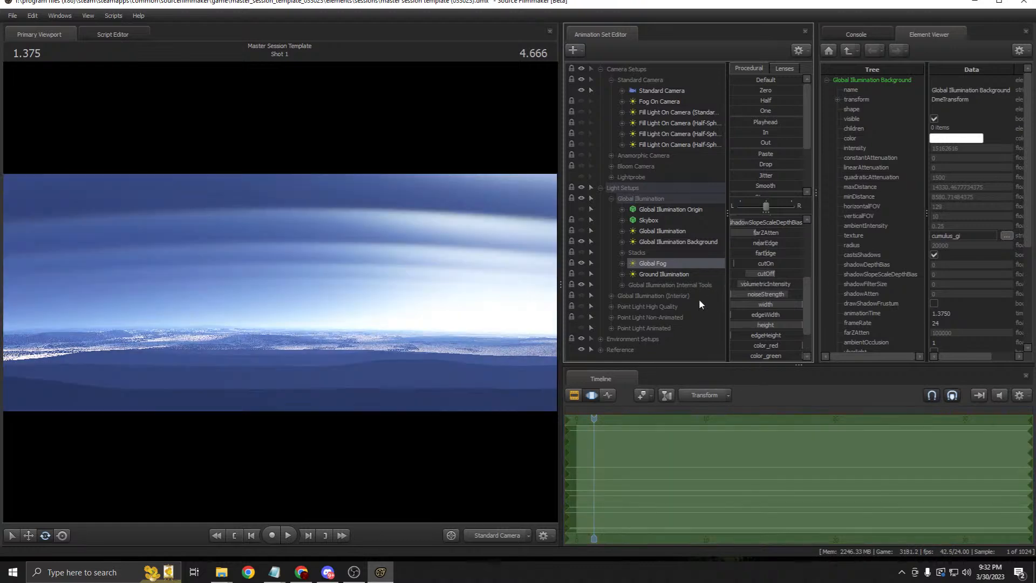
Step: Replace 'clear' with 'cumulus' in Global Fog's texture, making it cumulus_f
{"action": "right_click", "coordinate": [653, 267]}
{"action": "mouse_move", "coordinate": [747, 329]}
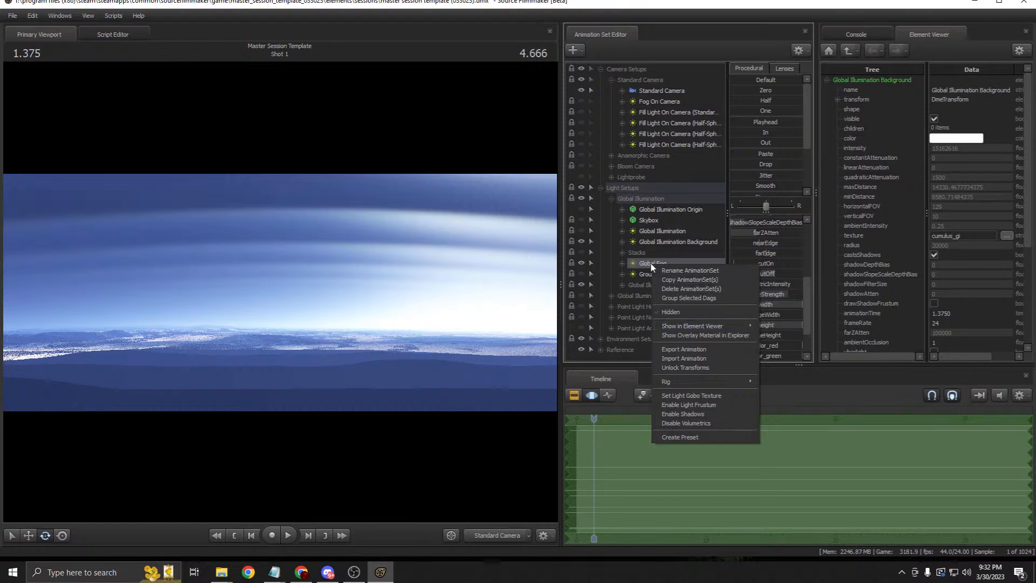
{"action": "left_click", "coordinate": [777, 335]}
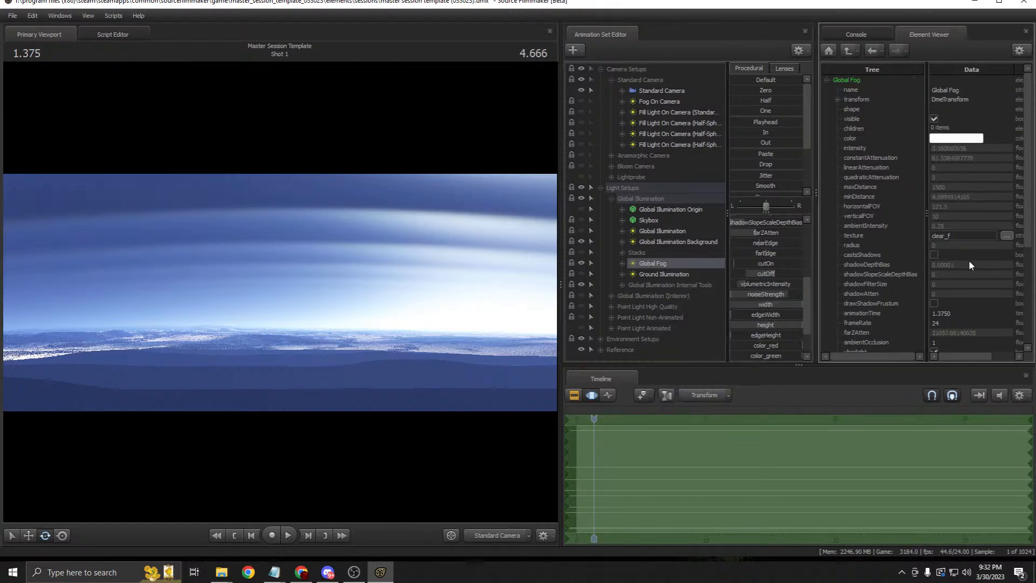
{"action": "left_click_drag", "start_coordinate": [946, 236], "coordinate": [831, 248]}
{"action": "type", "text": "cumulus"}
{"action": "left_click", "coordinate": [574, 395]}
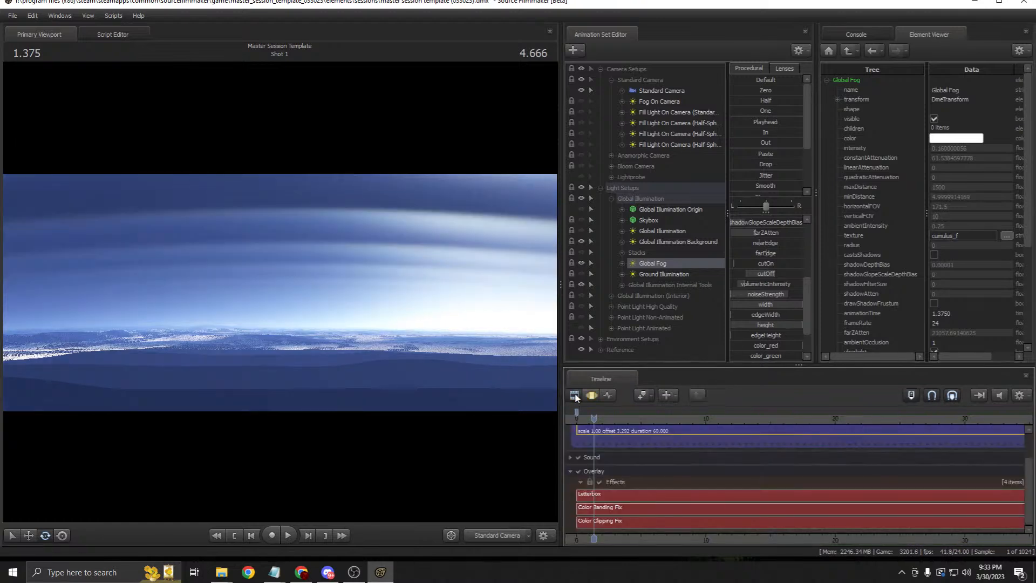
Step: Preview cumulus_f as the Global Fog texture in the Element Viewer
{"action": "right_click", "coordinate": [669, 273]}
{"action": "mouse_move", "coordinate": [754, 334]}
{"action": "left_click", "coordinate": [786, 344]}
{"action": "right_click", "coordinate": [667, 264]}
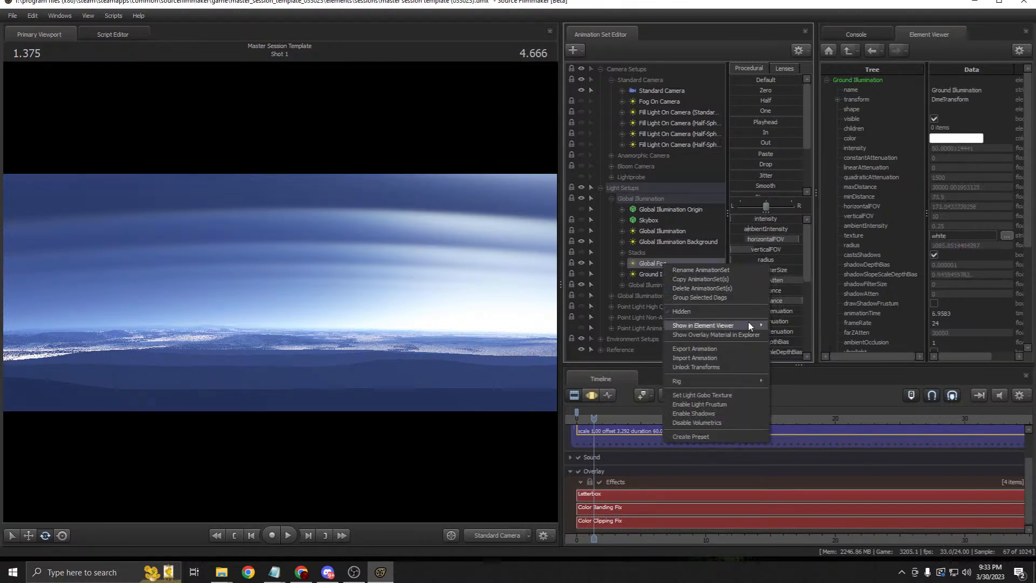
{"action": "left_click", "coordinate": [783, 336]}
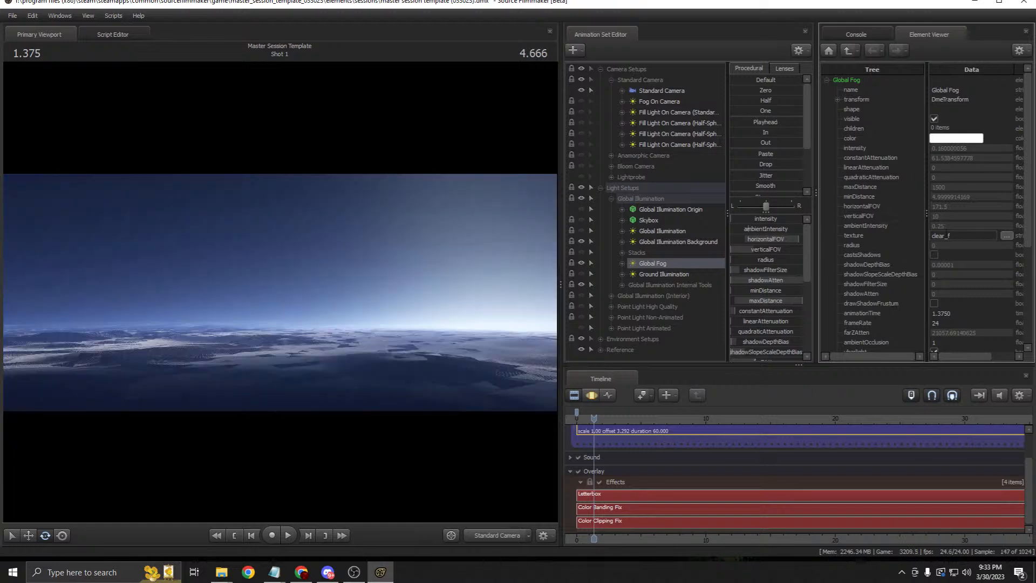
{"action": "left_click", "coordinate": [873, 237]}
{"action": "type", "text": "cumulus"}
{"action": "key", "text": "Return"}
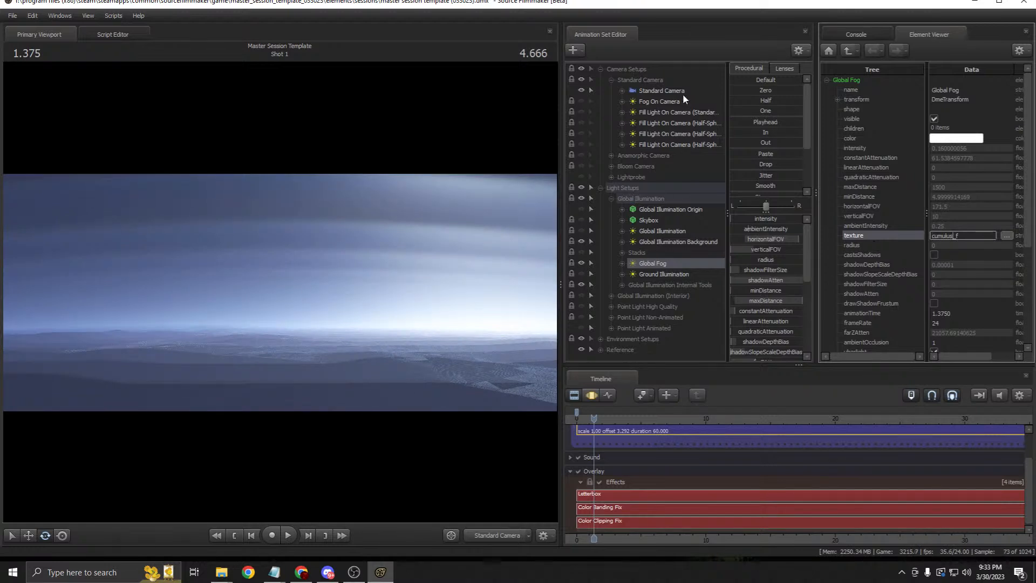
Step: Try orange_f as the Global Fog texture instead
{"action": "left_click", "coordinate": [592, 395]}
{"action": "left_click", "coordinate": [574, 395]}
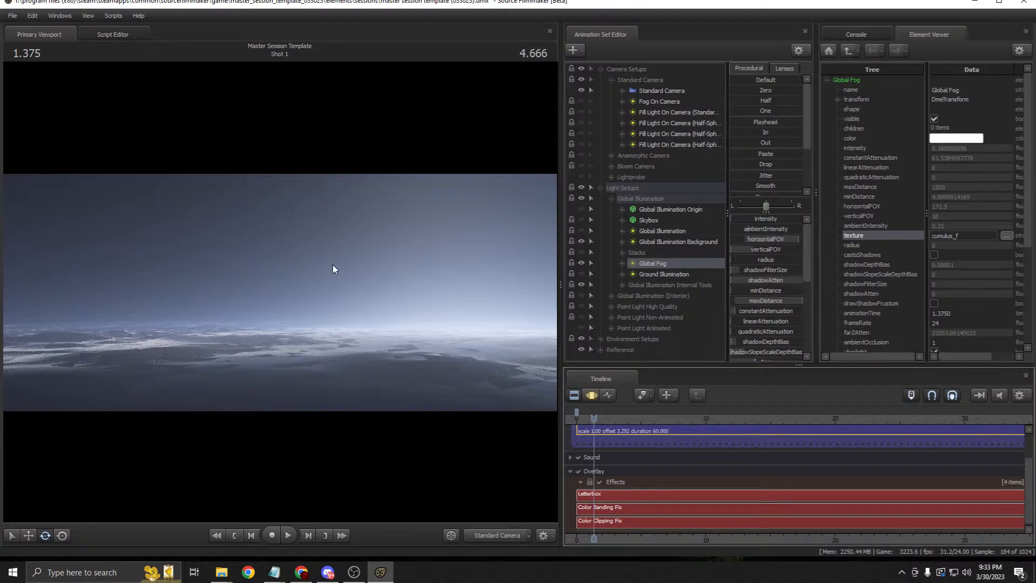
{"action": "left_click", "coordinate": [955, 234]}
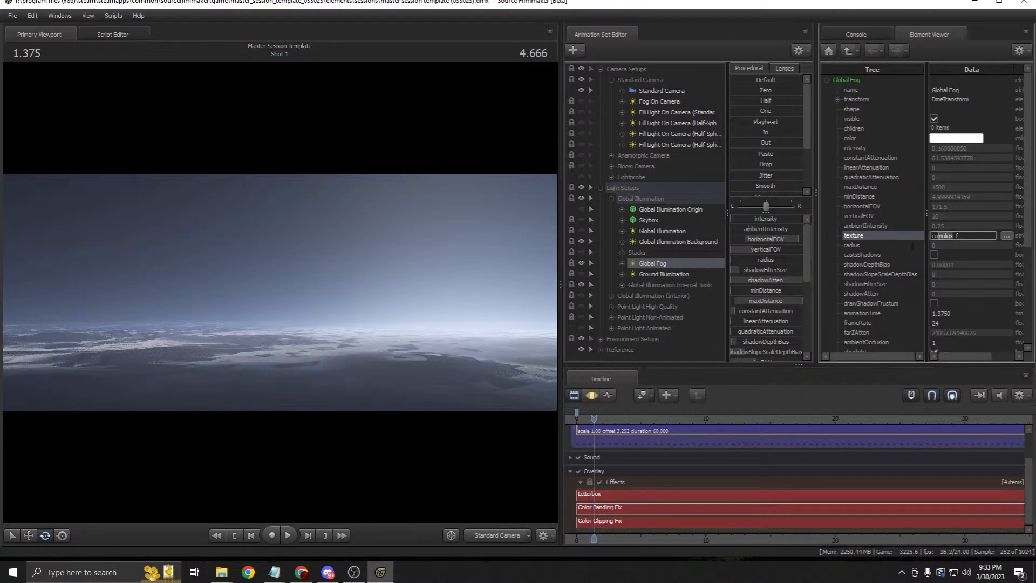
{"action": "type", "text": "orange"}
{"action": "left_click", "coordinate": [590, 396]}
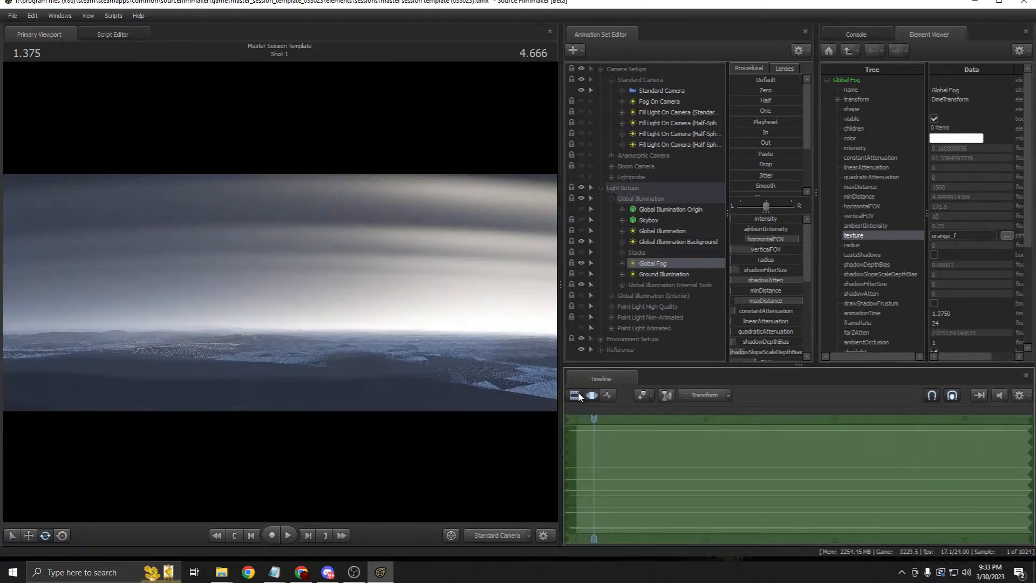
{"action": "left_click", "coordinate": [578, 395]}
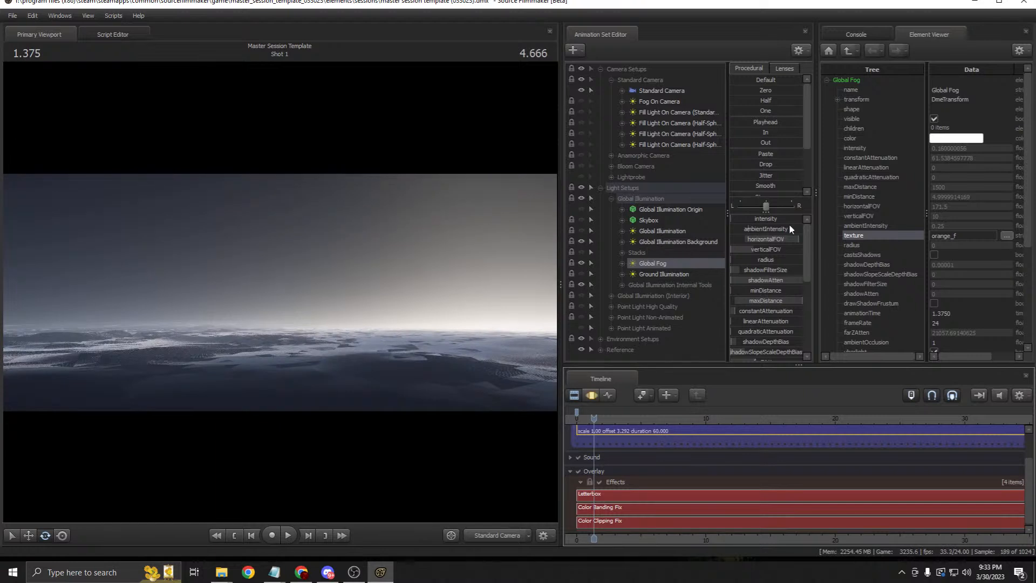
Step: Retype the Global Fog texture as clear_f, correcting a mistyped name
{"action": "left_click", "coordinate": [954, 236]}
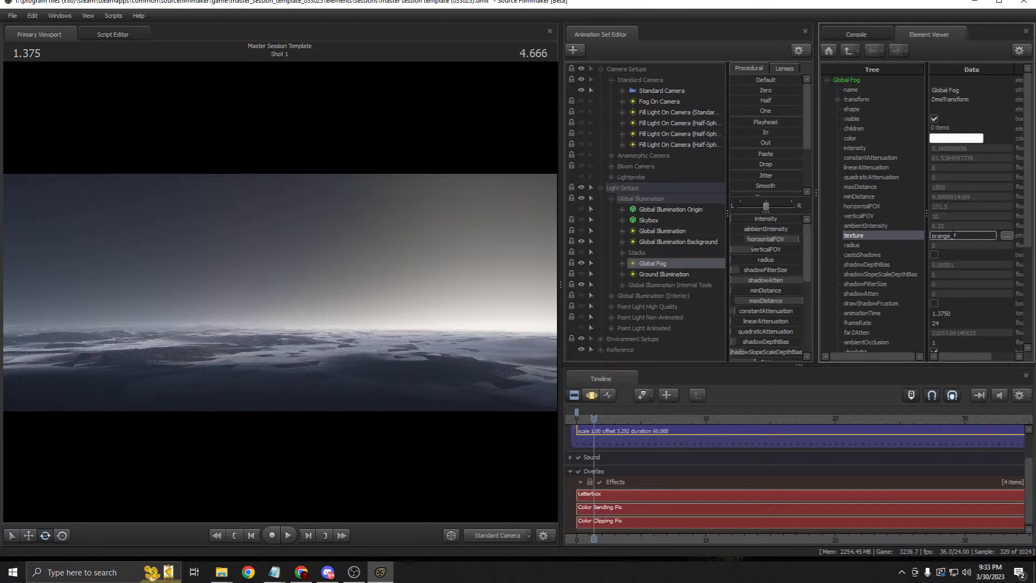
{"action": "type", "text": "cumus"}
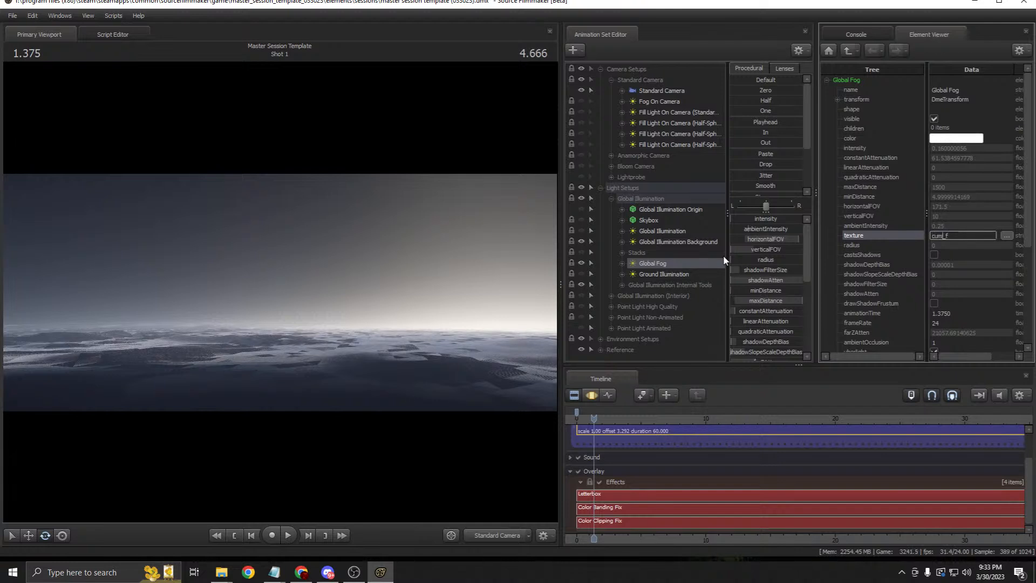
{"action": "key", "text": "BackSpace"}
{"action": "key", "text": "BackSpace"}
{"action": "key", "text": "BackSpace"}
{"action": "key", "text": "BackSpace"}
{"action": "key", "text": "BackSpace"}
{"action": "type", "text": "clear"}
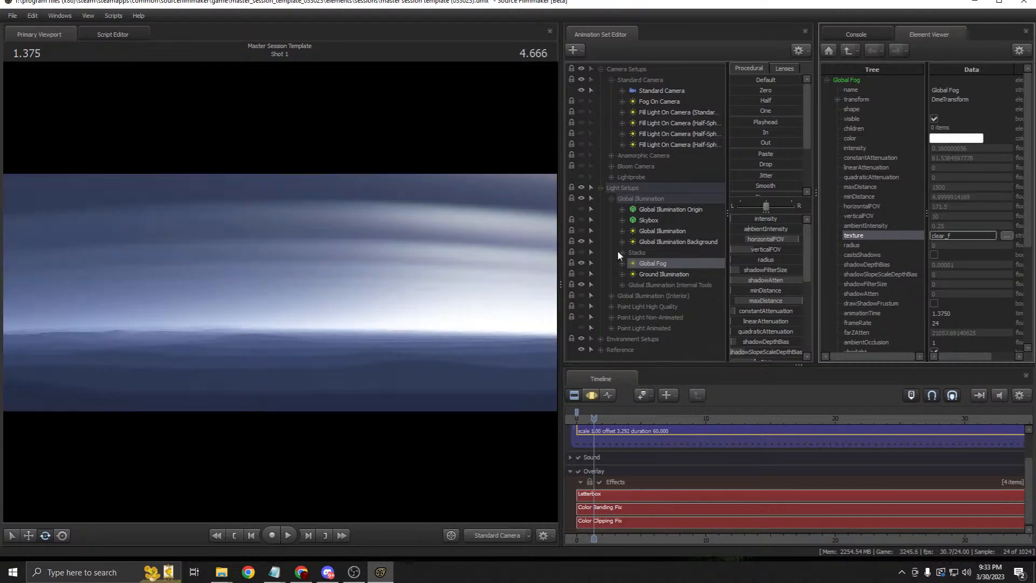
Step: Change the Global Illumination Background texture from cumulus_gi to clear_gi
{"action": "right_click", "coordinate": [666, 241]}
{"action": "mouse_move", "coordinate": [772, 299]}
{"action": "left_click", "coordinate": [803, 300]}
{"action": "left_click_drag", "start_coordinate": [953, 235], "coordinate": [894, 244]}
{"action": "type", "text": "ckear"}
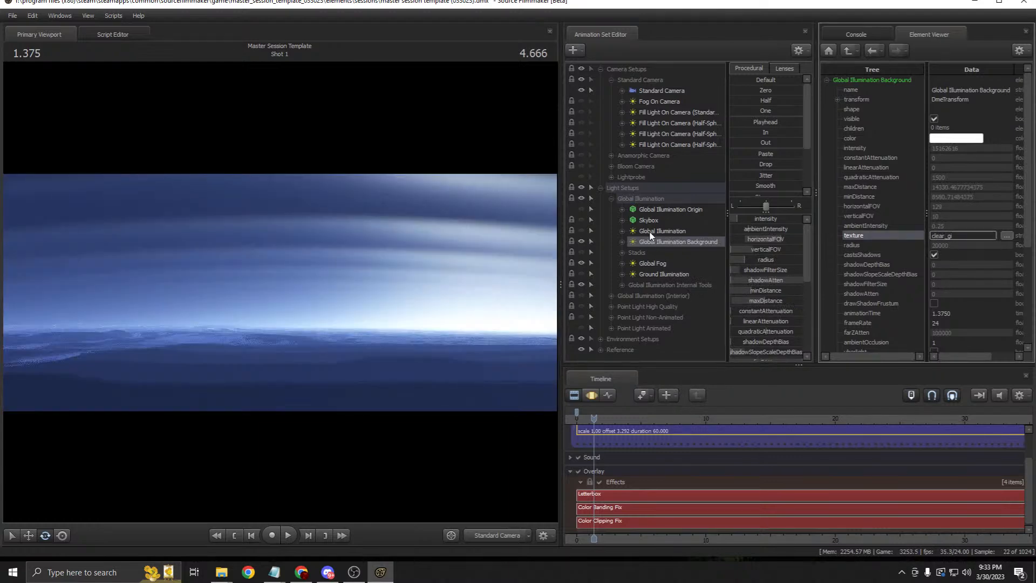
Step: Change the Global Illumination texture to clear_gi, then check the other light rows
{"action": "right_click", "coordinate": [651, 233]}
{"action": "mouse_move", "coordinate": [748, 290]}
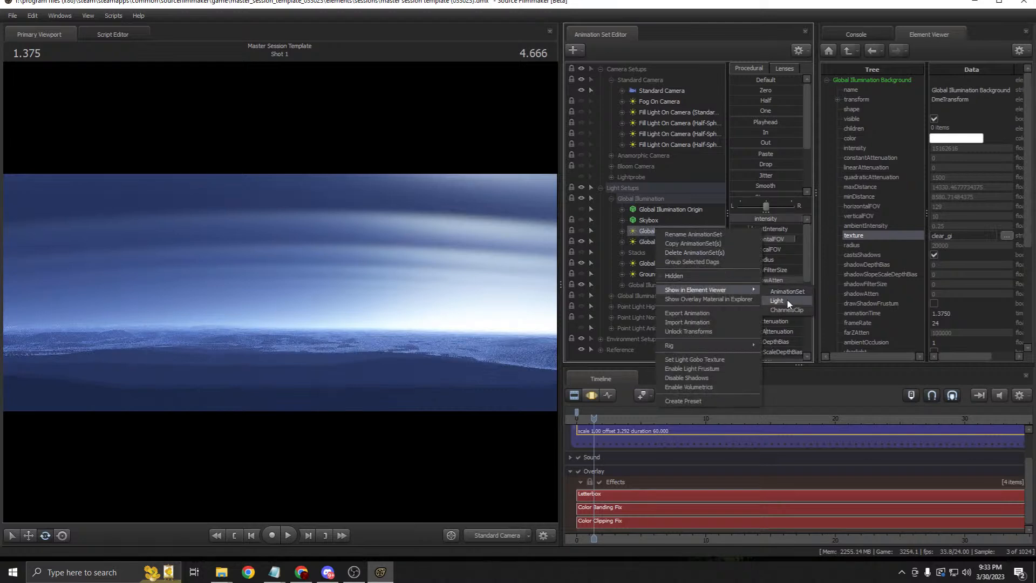
{"action": "left_click", "coordinate": [787, 300]}
{"action": "left_click_drag", "start_coordinate": [953, 236], "coordinate": [891, 232]}
{"action": "type", "text": "clear"}
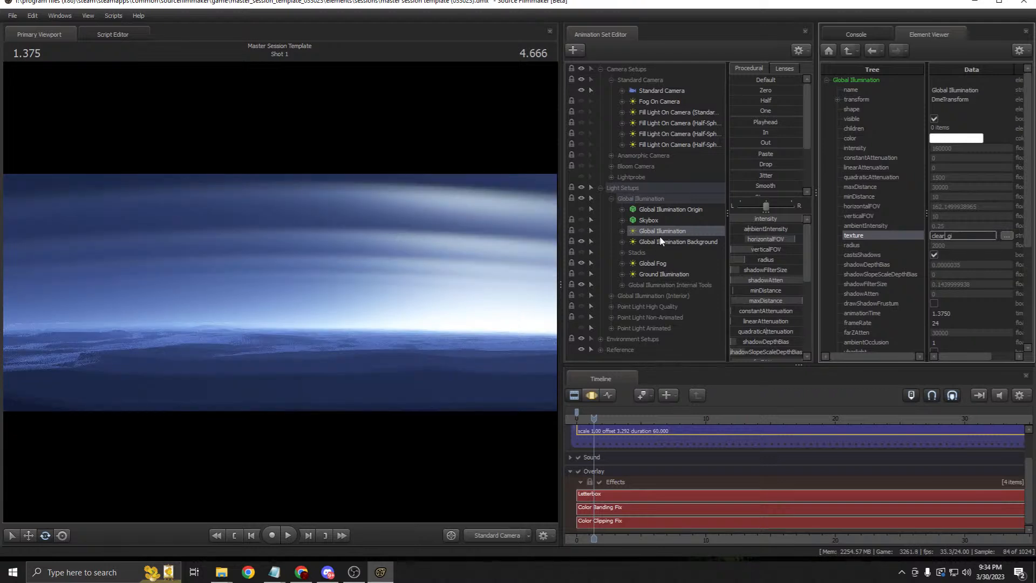
{"action": "left_click", "coordinate": [658, 260]}
{"action": "left_click", "coordinate": [640, 254]}
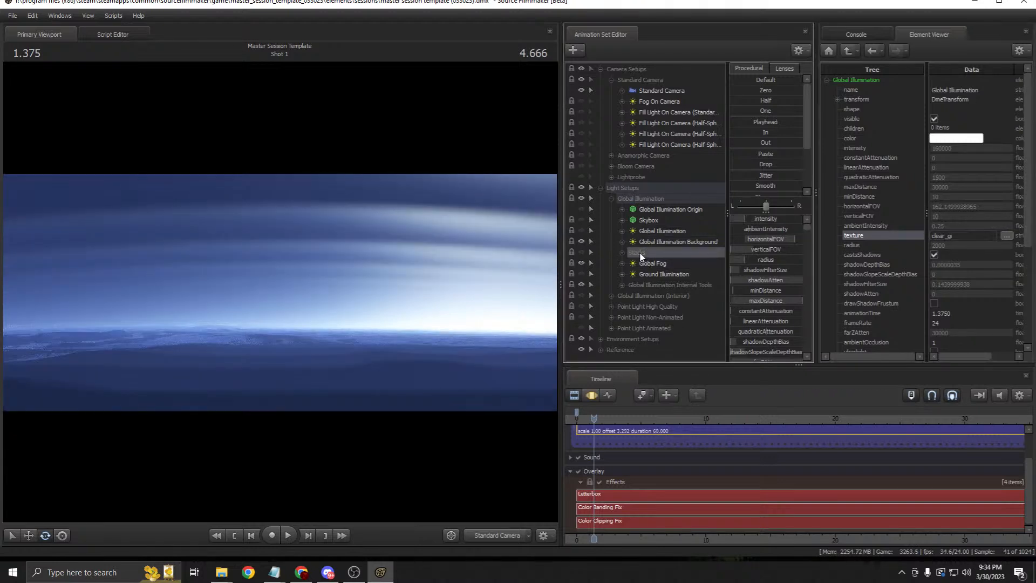
{"action": "left_click", "coordinate": [648, 271]}
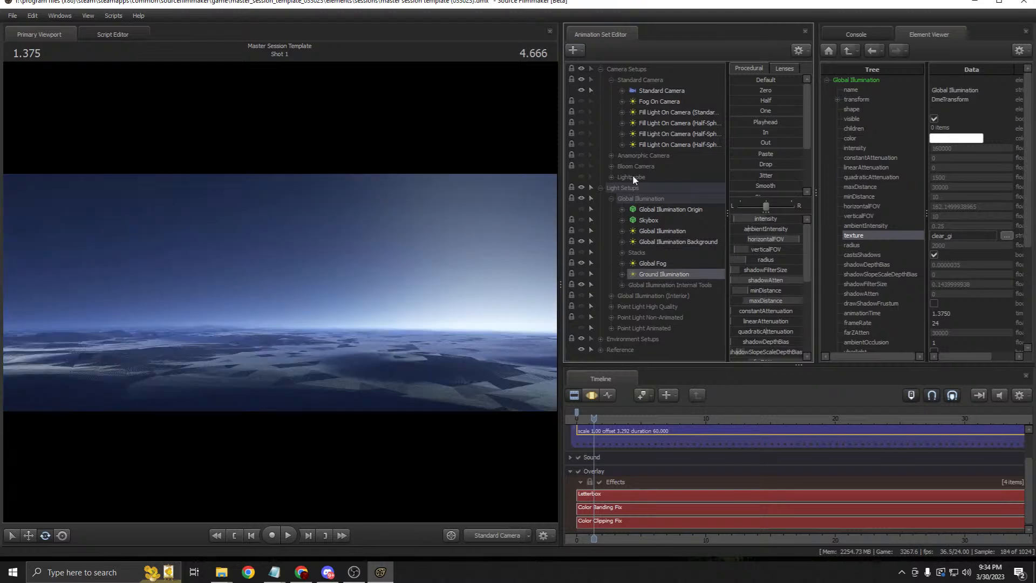
Step: Fly the Standard Camera down toward the character and spheres, then turn on Ground Illumination
{"action": "left_click", "coordinate": [661, 90]}
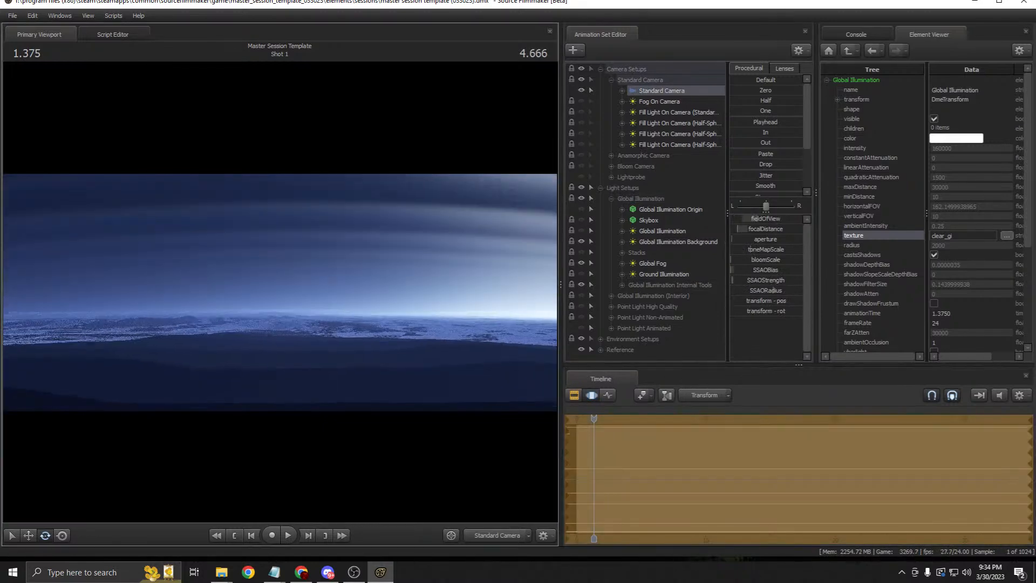
{"action": "key", "text": "w"}
{"action": "key", "text": "w"}
{"action": "key", "text": "s"}
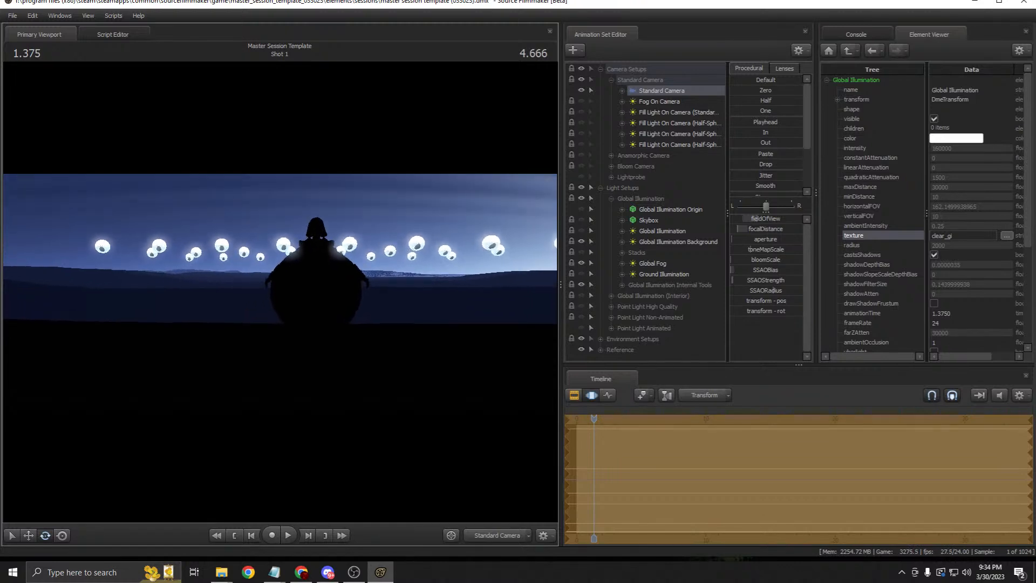
{"action": "left_click", "coordinate": [591, 395]}
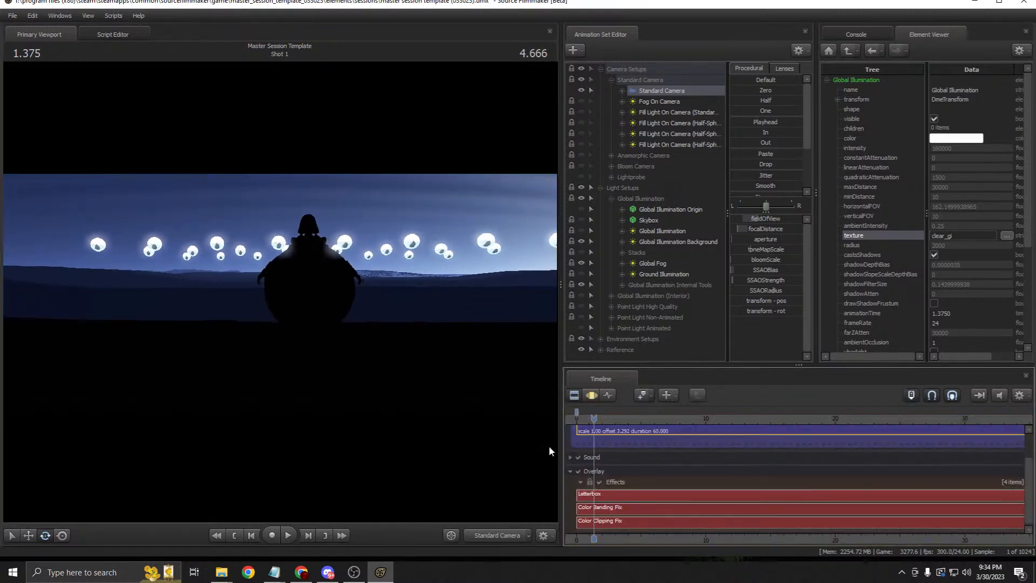
{"action": "left_click", "coordinate": [583, 273]}
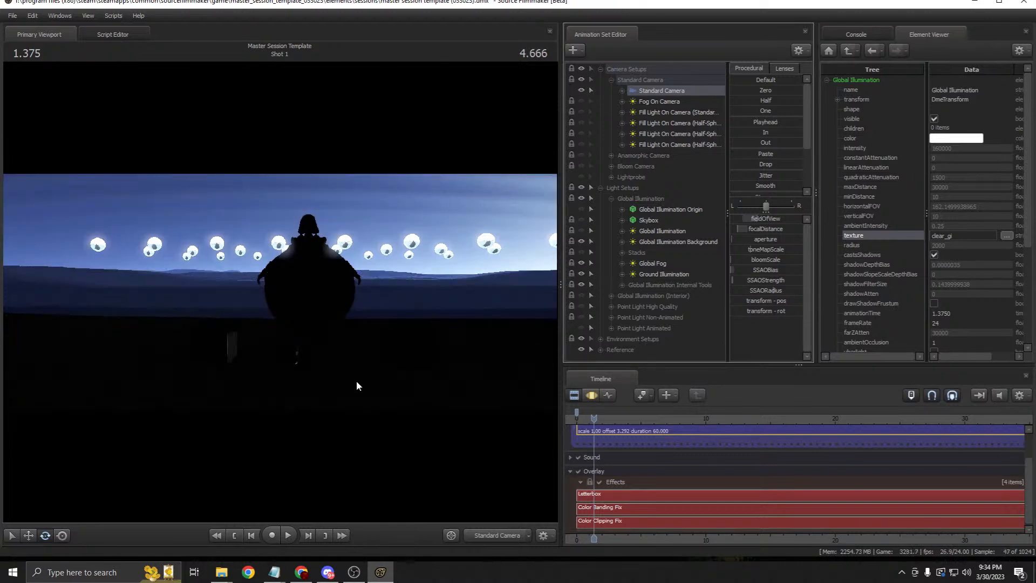
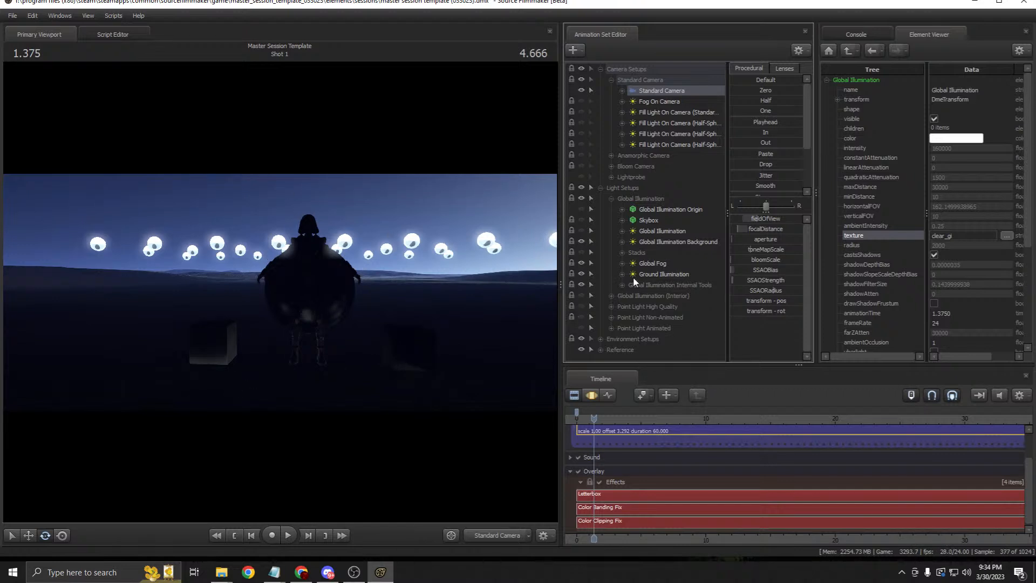
Step: Show the Global Fog properties and change its texture to white
{"action": "right_click", "coordinate": [670, 271]}
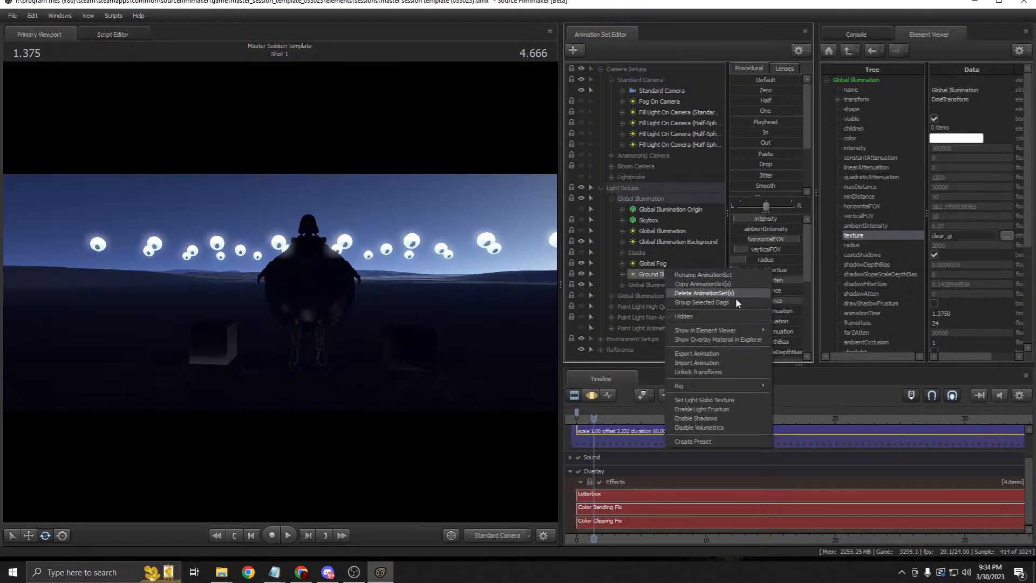
{"action": "mouse_move", "coordinate": [717, 330]}
{"action": "left_click", "coordinate": [797, 338]}
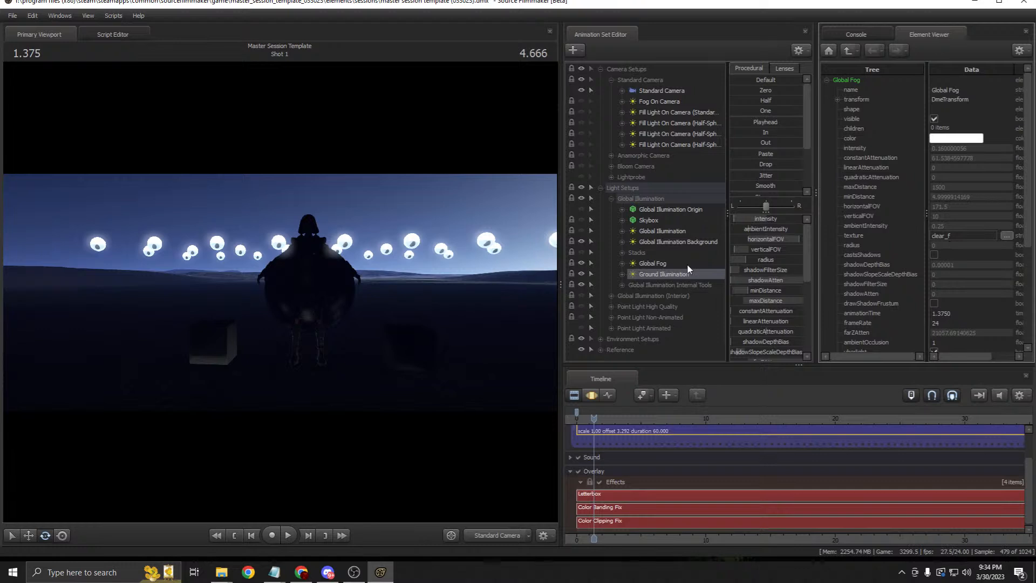
{"action": "left_click", "coordinate": [956, 235]}
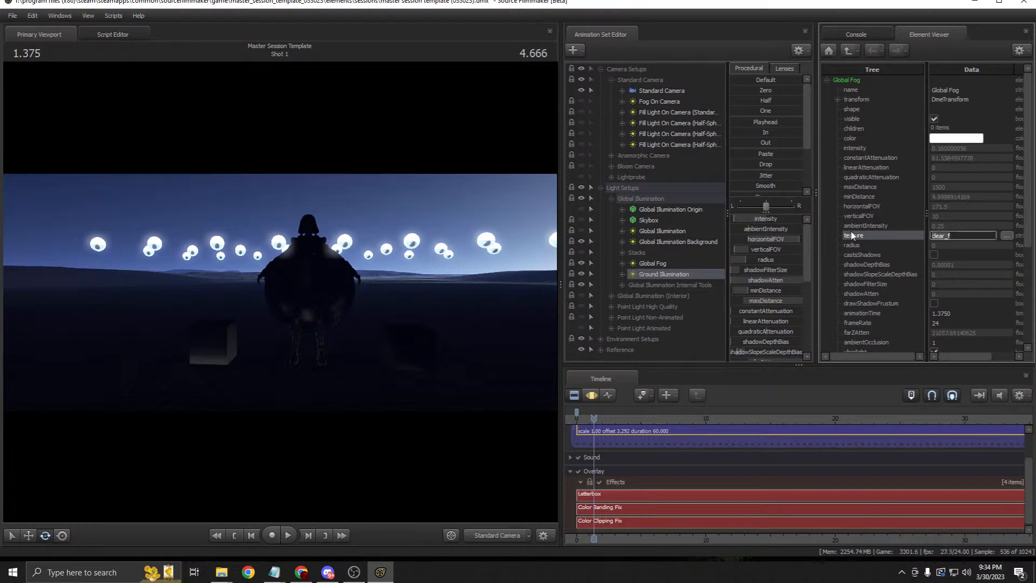
{"action": "type", "text": "white"}
{"action": "key", "text": "Return"}
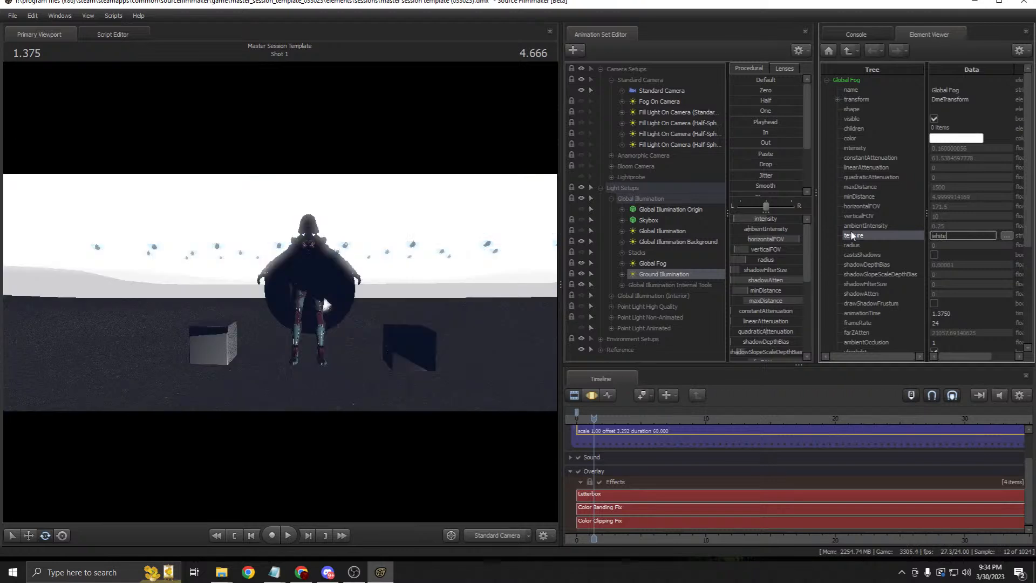
{"action": "left_click", "coordinate": [590, 398]}
{"action": "left_click", "coordinate": [574, 395]}
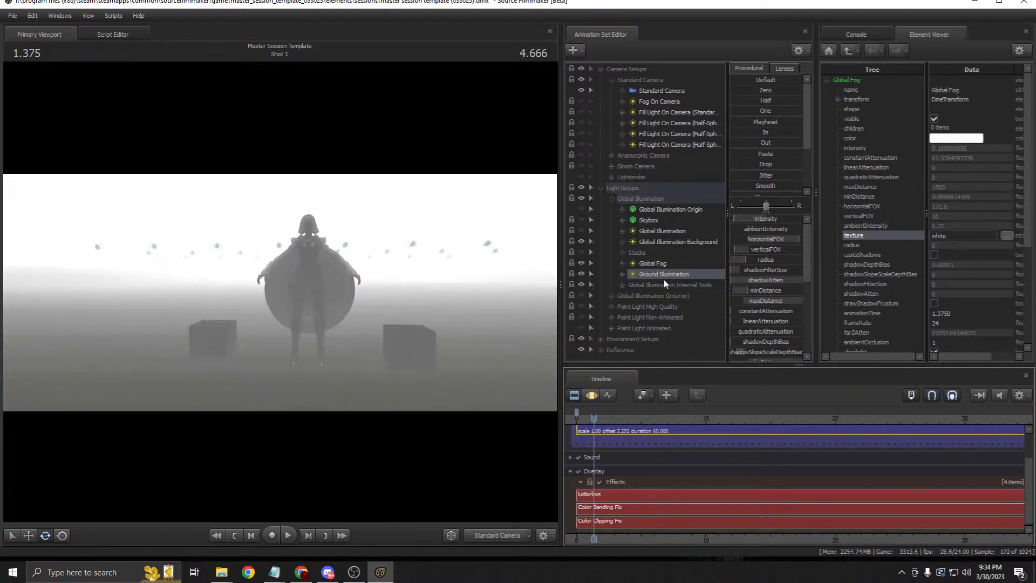
Step: Turn off Global Fog's castsShadows, then show the Ground Illumination light's properties
{"action": "left_click", "coordinate": [932, 254]}
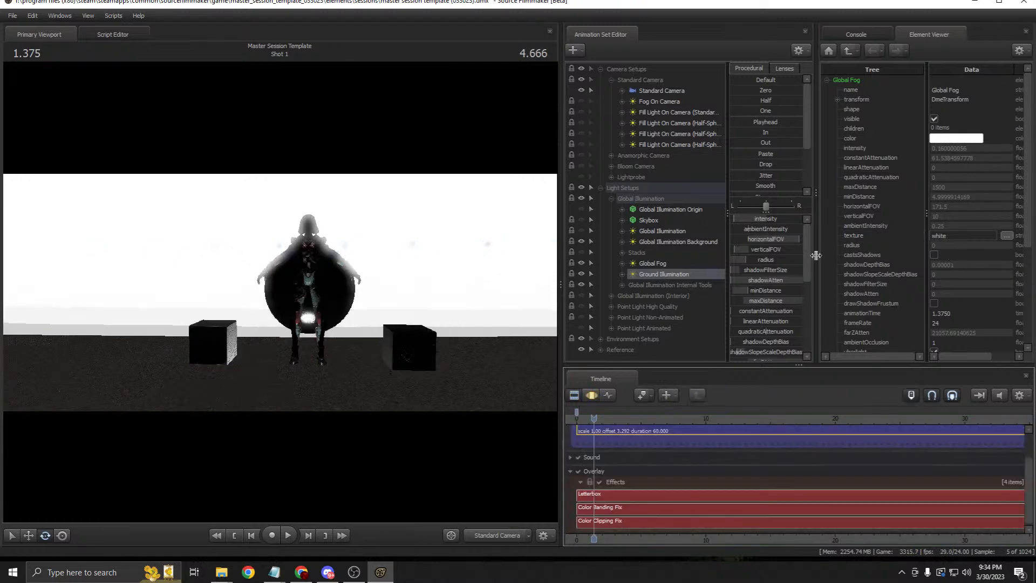
{"action": "left_click", "coordinate": [591, 395]}
{"action": "left_click", "coordinate": [576, 395]}
{"action": "right_click", "coordinate": [659, 275]}
{"action": "mouse_move", "coordinate": [741, 344]}
{"action": "left_click", "coordinate": [799, 348]}
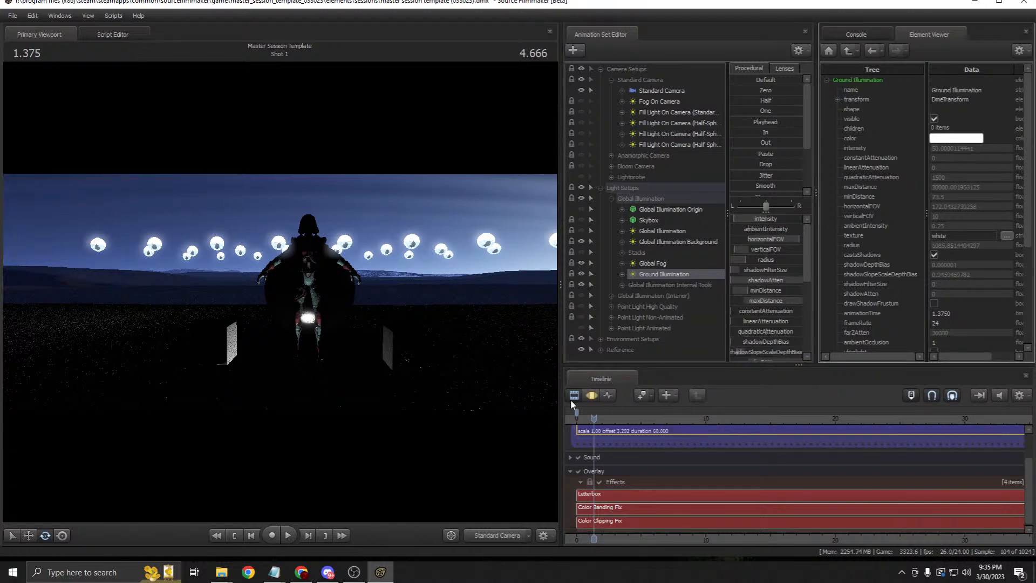
Step: Show the Global Fog properties, then the Ground Illumination light's properties
{"action": "right_click", "coordinate": [655, 263]}
{"action": "mouse_move", "coordinate": [755, 328]}
{"action": "left_click", "coordinate": [802, 336]}
{"action": "right_click", "coordinate": [667, 275]}
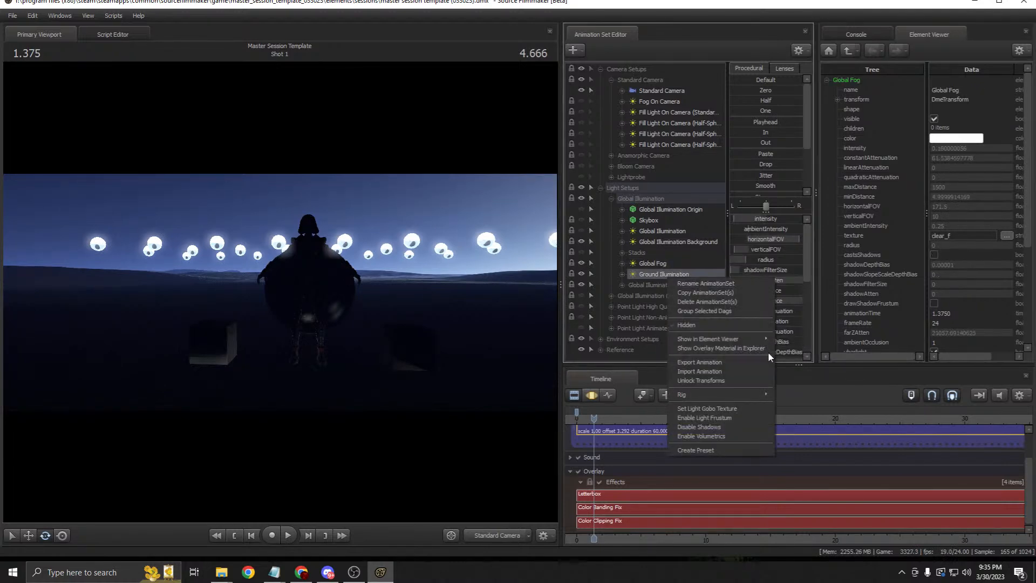
{"action": "left_click", "coordinate": [804, 337]}
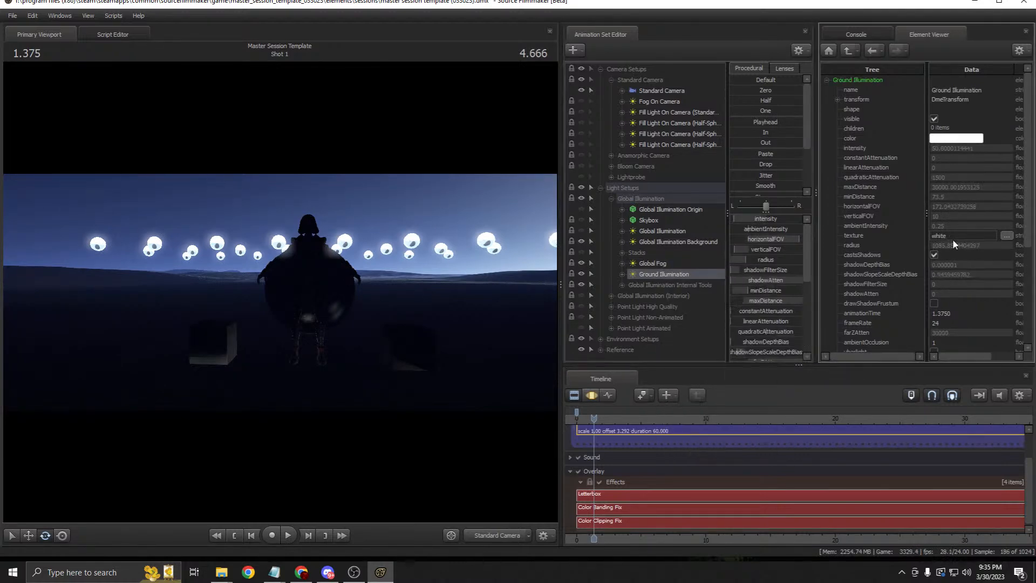
Step: Change the Ground Illumination texture to sand and raise its intensity
{"action": "left_click", "coordinate": [855, 236]}
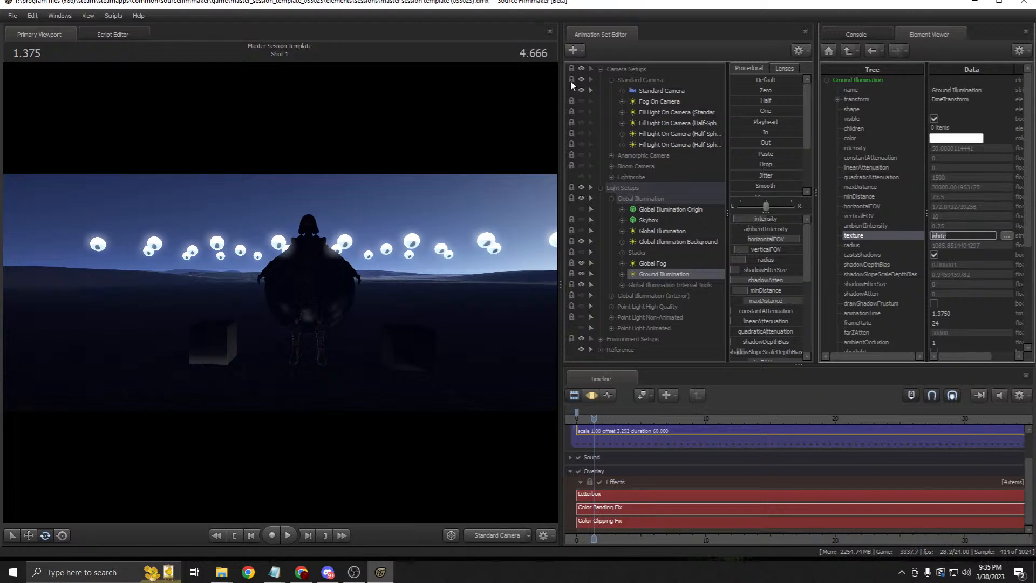
{"action": "type", "text": "sand"}
{"action": "key", "text": "Return"}
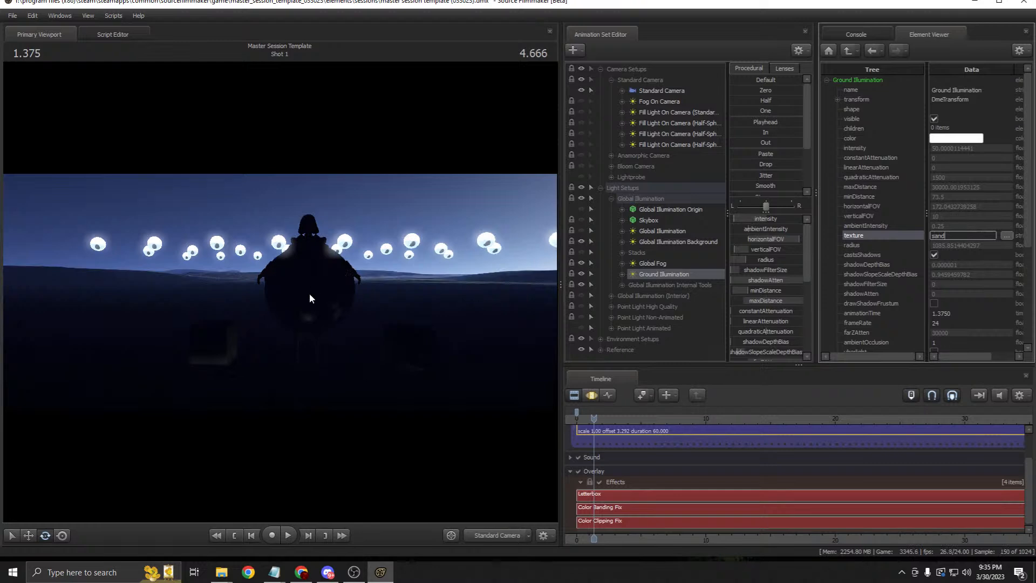
{"action": "left_click", "coordinate": [588, 395]}
{"action": "left_click_drag", "start_coordinate": [747, 219], "coordinate": [800, 218]}
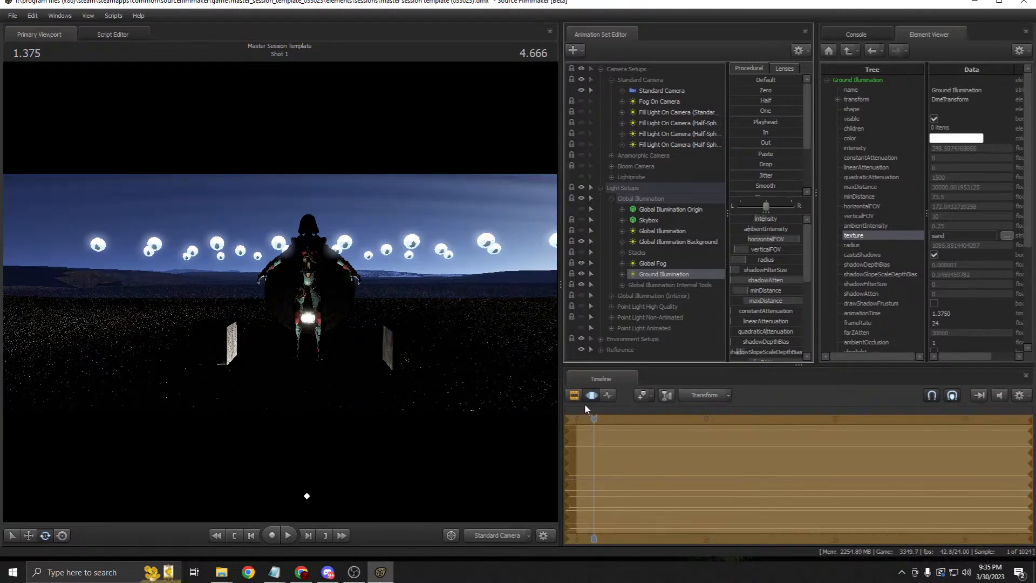
{"action": "left_click", "coordinate": [574, 395]}
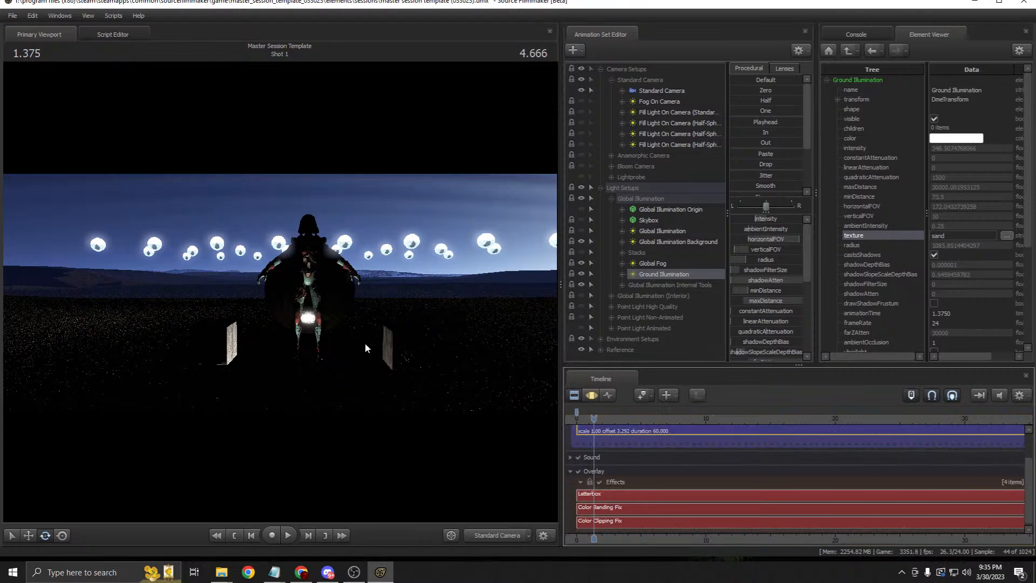
{"action": "scroll", "coordinate": [771, 296], "scroll_direction": "down", "scroll_amount": 5}
{"action": "scroll", "coordinate": [782, 324], "scroll_direction": "up", "scroll_amount": 5}
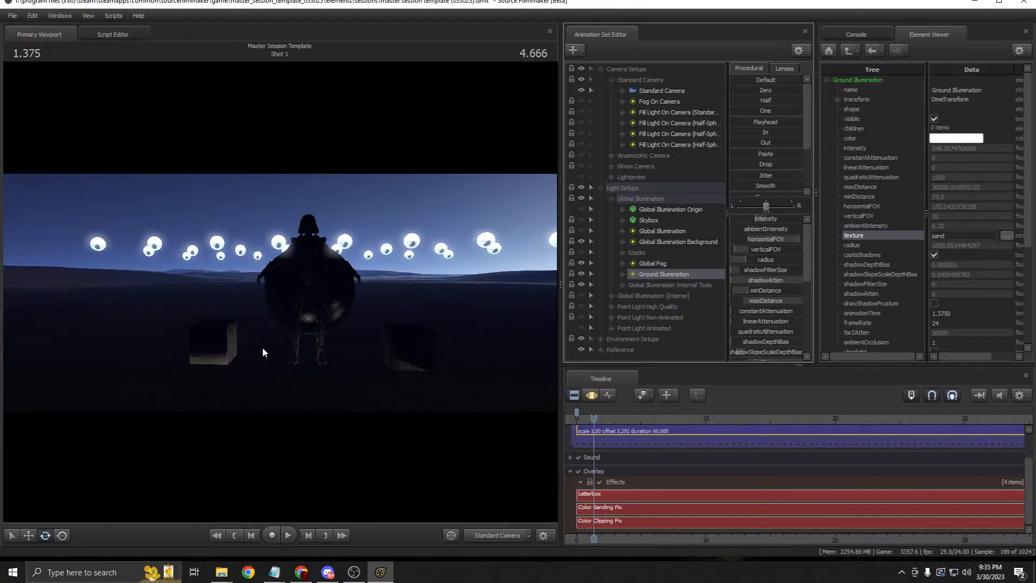
Step: Replace the sand texture with grass and undo the intensity back to 50
{"action": "double_click", "coordinate": [958, 239]}
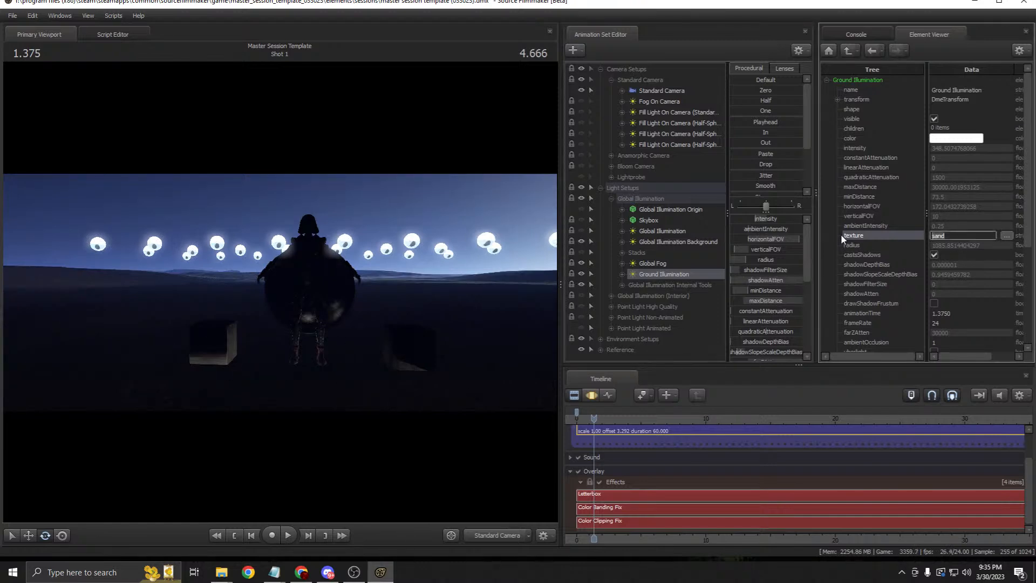
{"action": "type", "text": "grass"}
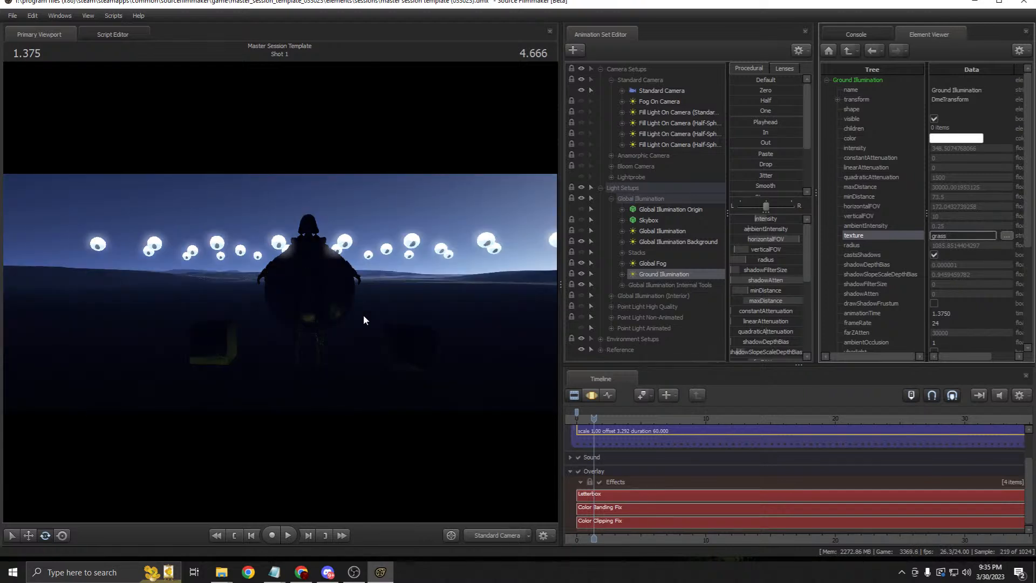
{"action": "left_click", "coordinate": [592, 398]}
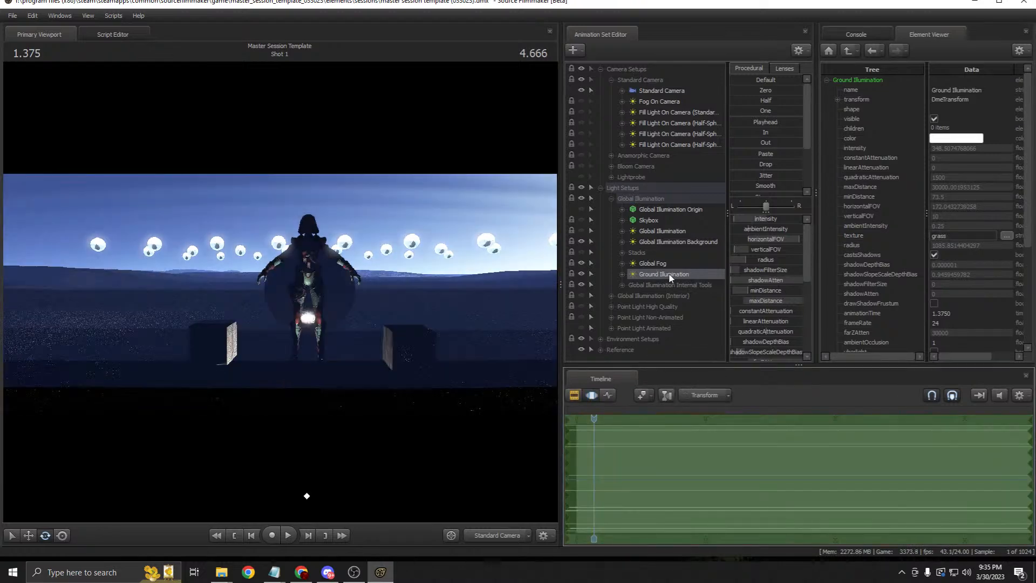
{"action": "key", "text": "ctrl+z"}
{"action": "left_click", "coordinate": [586, 394]}
{"action": "left_click", "coordinate": [587, 397]}
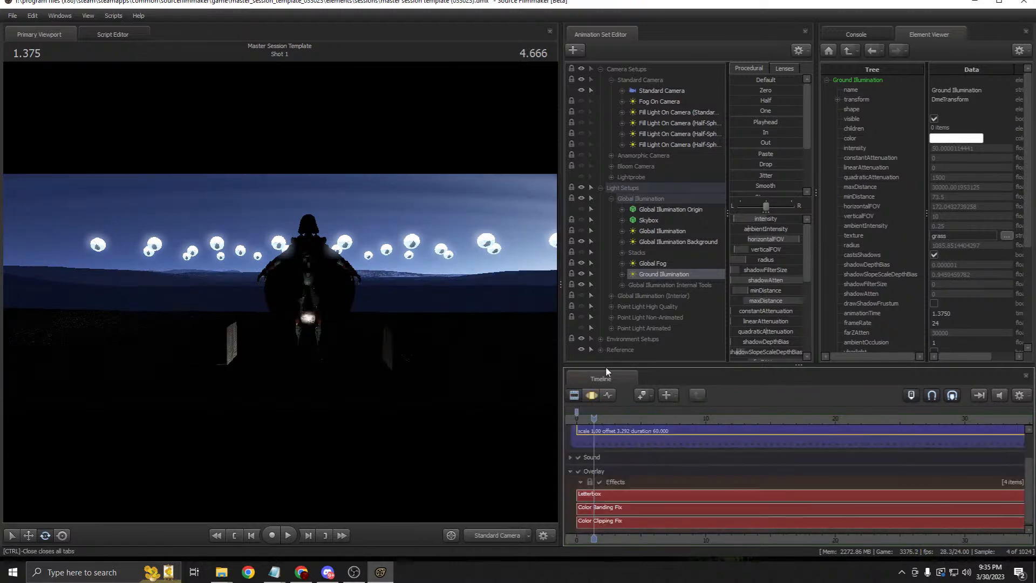
{"action": "right_click", "coordinate": [656, 266]}
{"action": "left_click", "coordinate": [643, 255]}
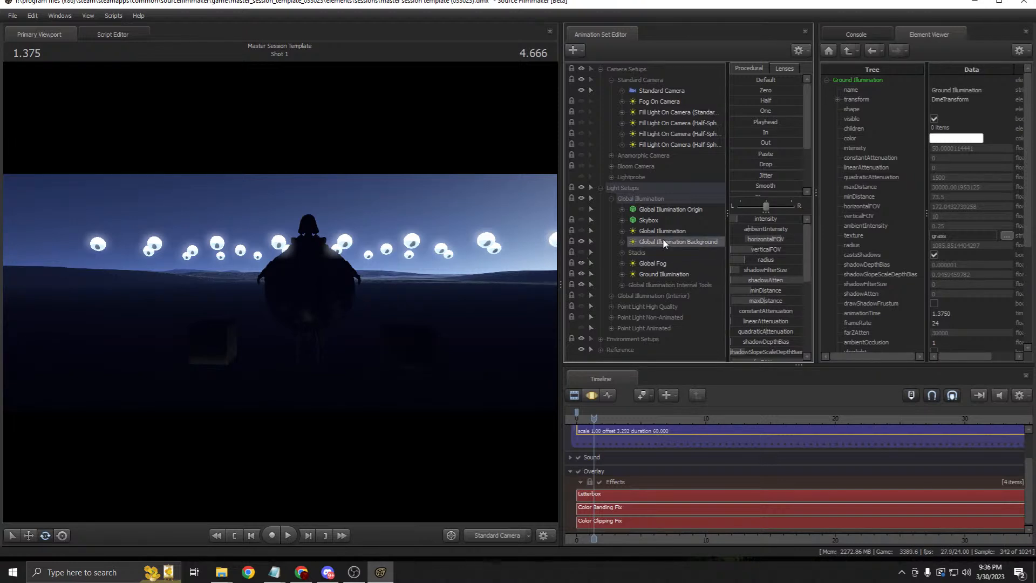
{"action": "left_click", "coordinate": [662, 90]}
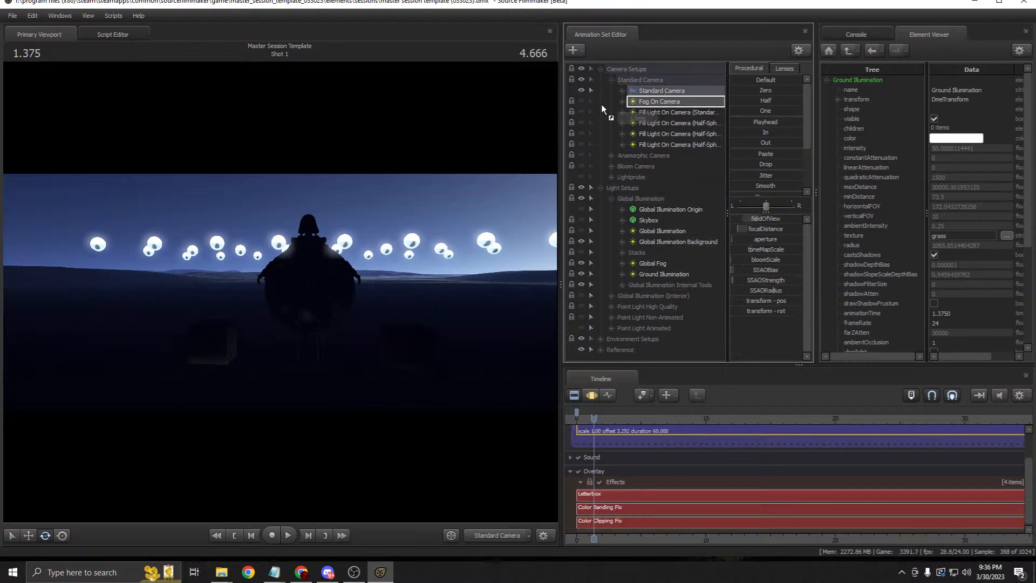
{"action": "left_click", "coordinate": [592, 395]}
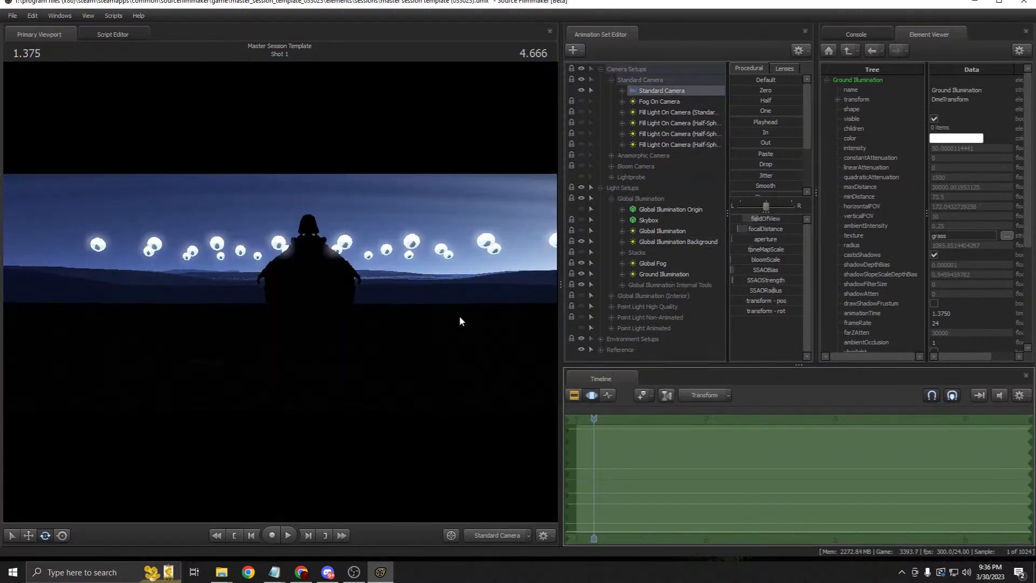
{"action": "left_click_drag", "start_coordinate": [458, 316], "coordinate": [490, 311]}
{"action": "left_click_drag", "start_coordinate": [448, 273], "coordinate": [445, 269]}
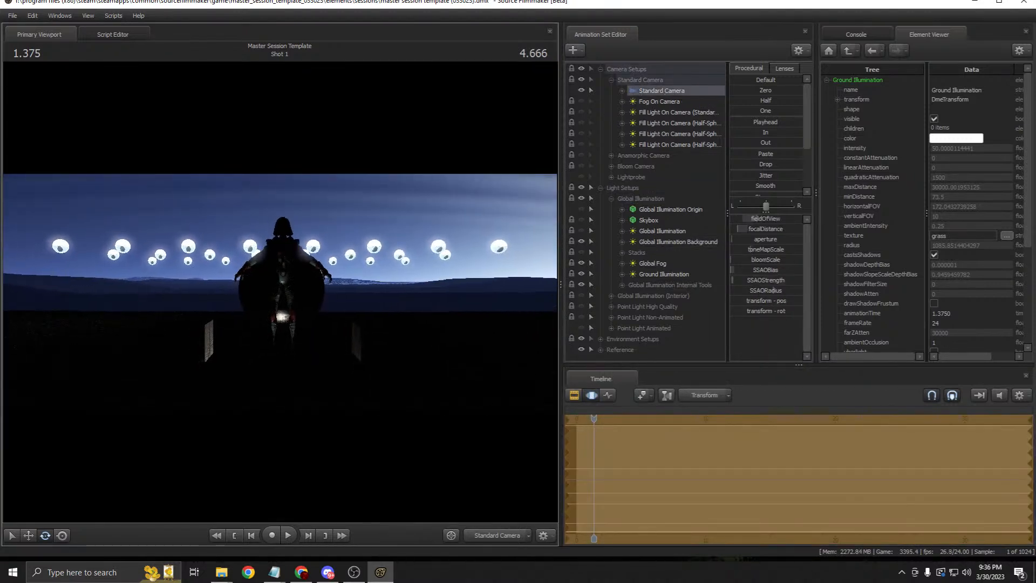
{"action": "left_click", "coordinate": [573, 395]}
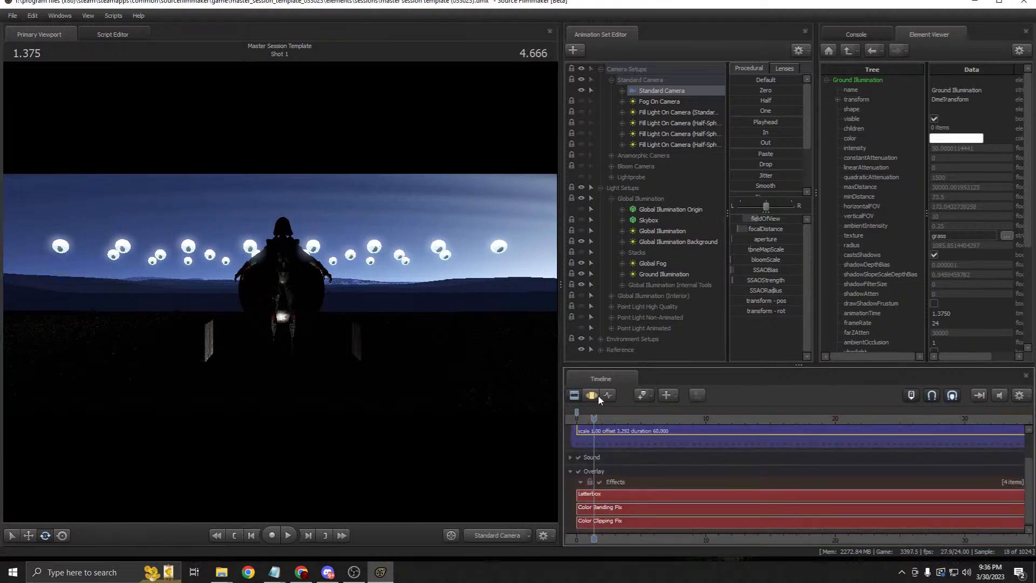
{"action": "left_click", "coordinate": [582, 230]}
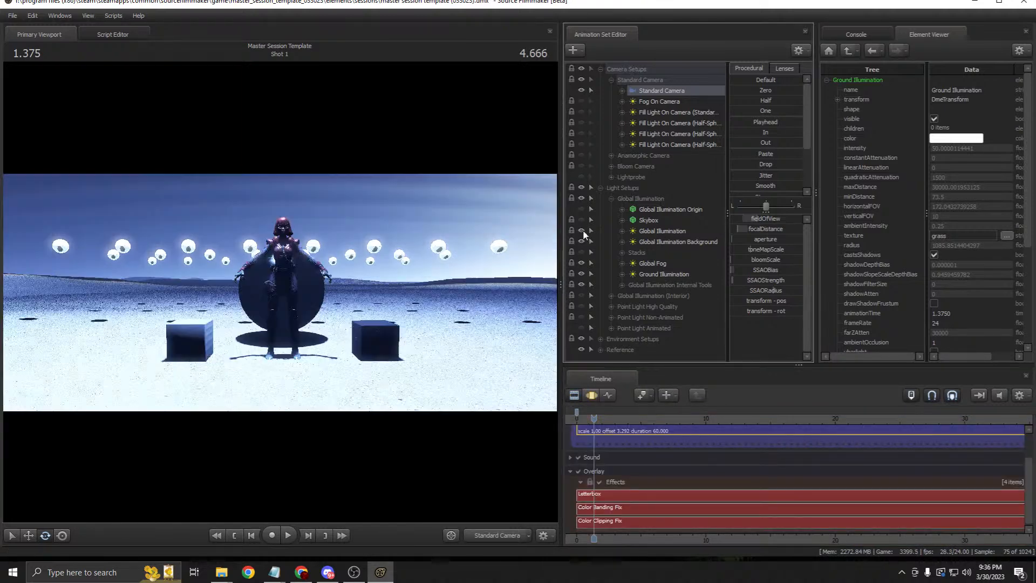
{"action": "left_click", "coordinate": [651, 233]}
{"action": "right_click", "coordinate": [446, 233]}
{"action": "left_click", "coordinate": [491, 235]}
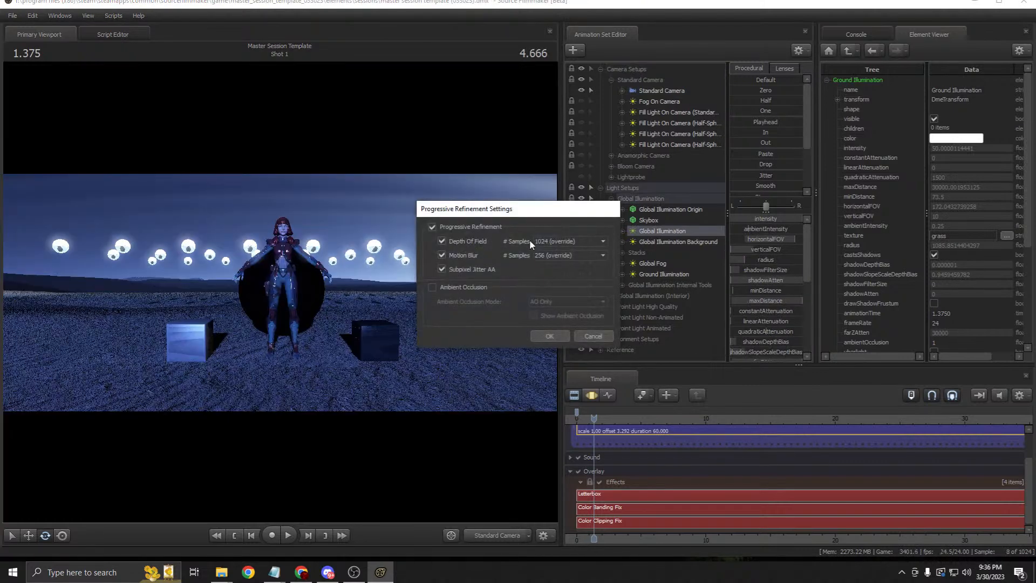
{"action": "left_click", "coordinate": [592, 335]}
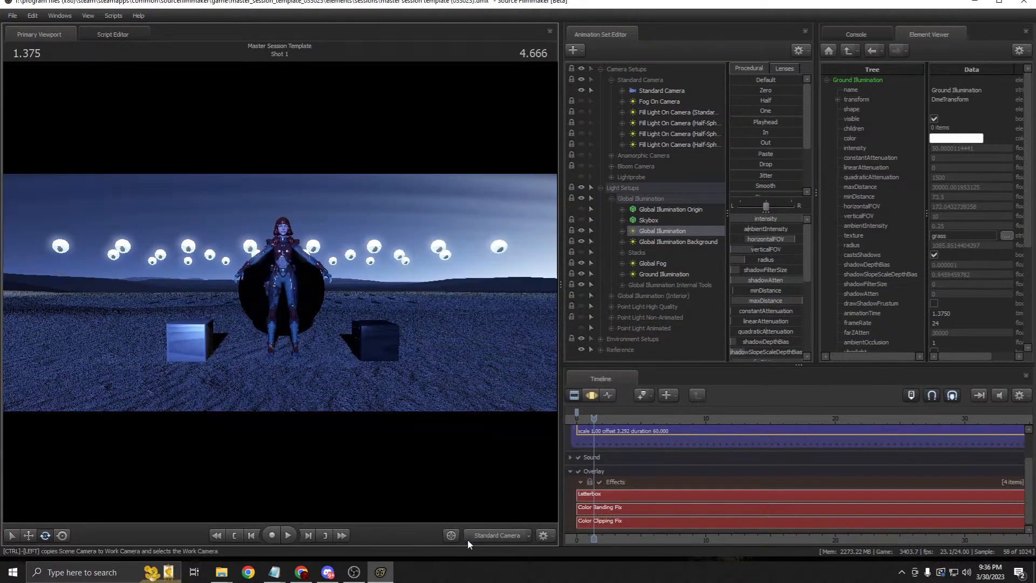
{"action": "left_click", "coordinate": [663, 92]}
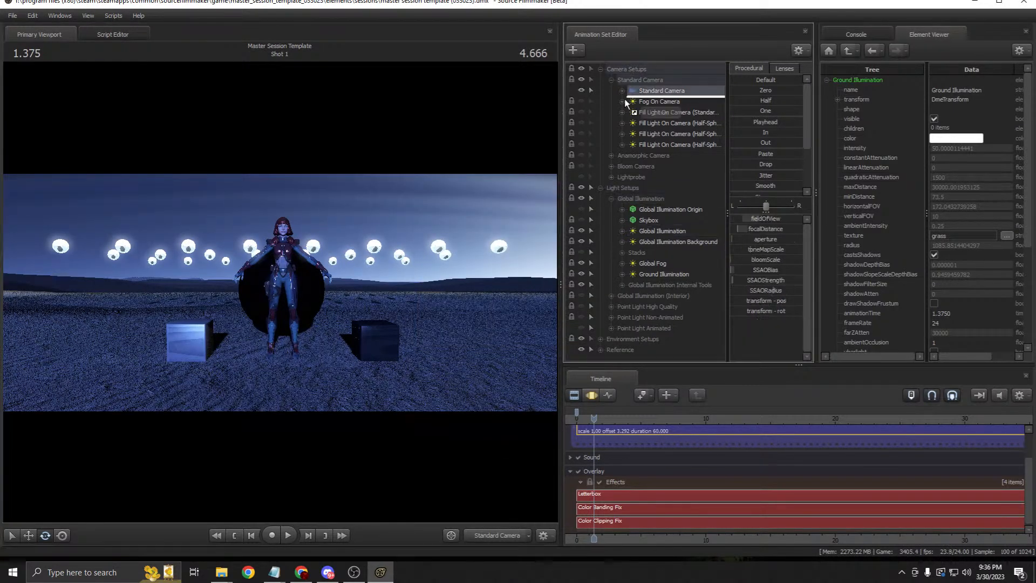
{"action": "left_click", "coordinate": [591, 394]}
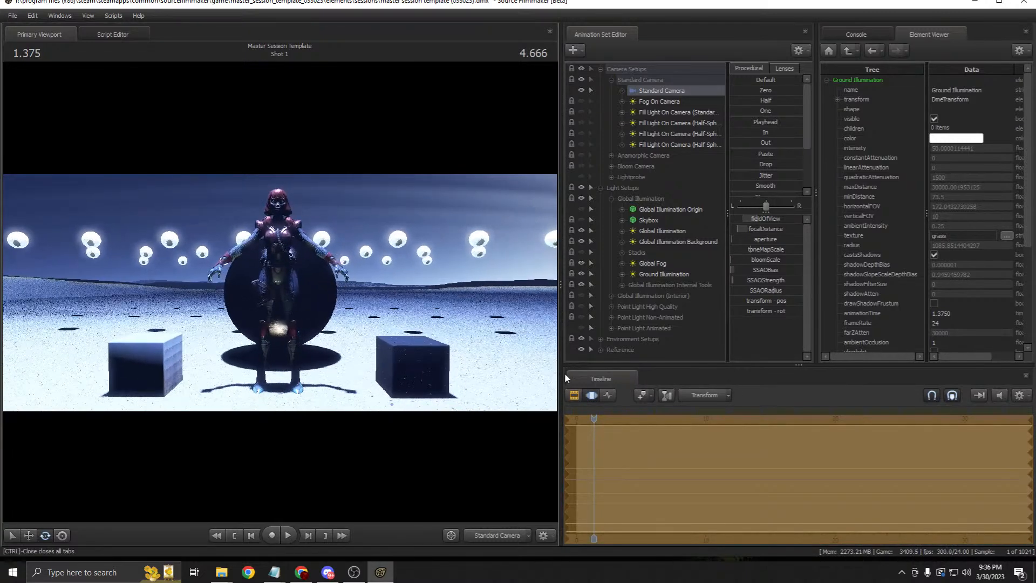
{"action": "left_click", "coordinate": [575, 395]}
{"action": "left_click", "coordinate": [663, 231]}
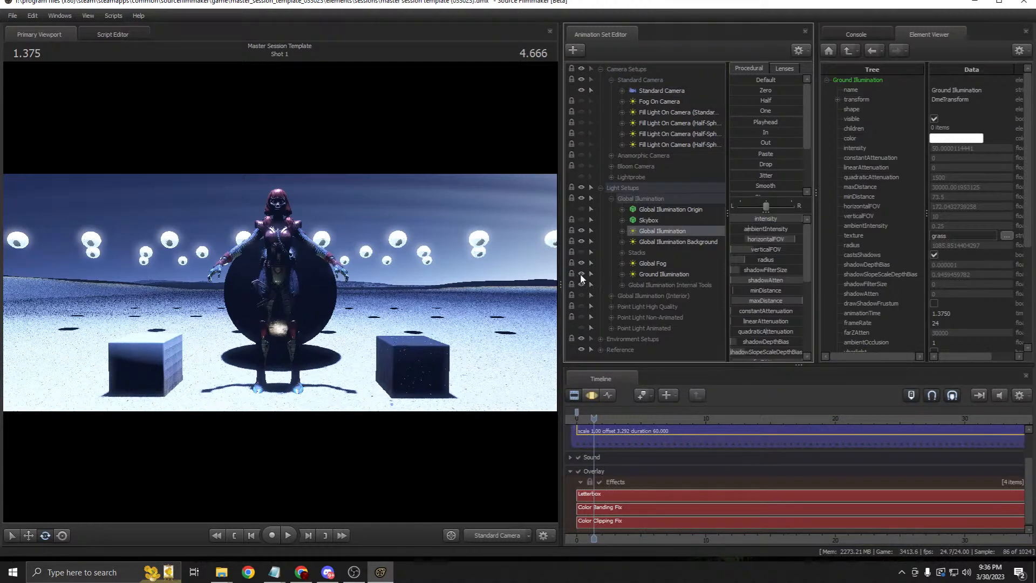
{"action": "left_click", "coordinate": [582, 277]}
{"action": "left_click", "coordinate": [657, 241]}
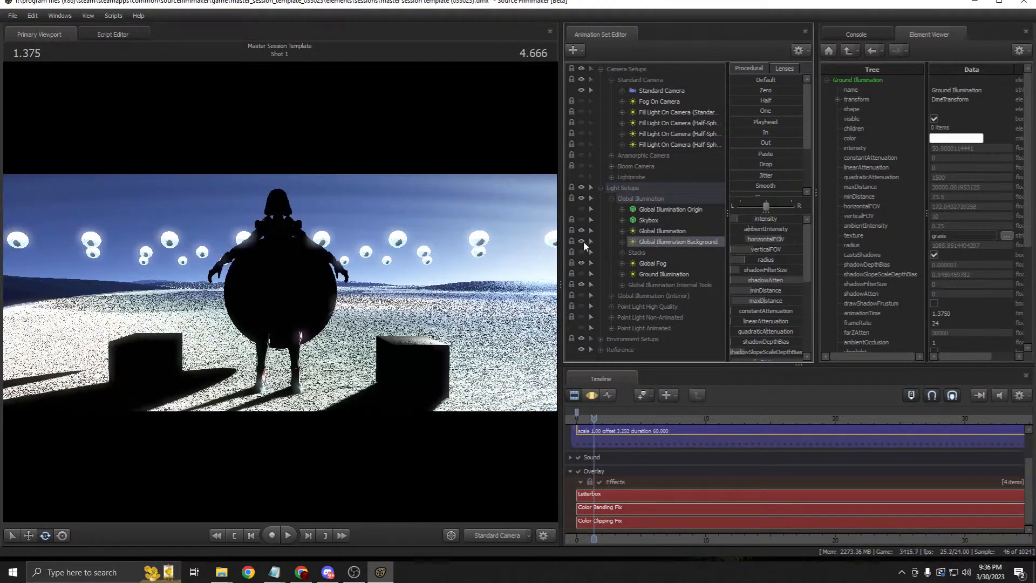
{"action": "left_click", "coordinate": [581, 241]}
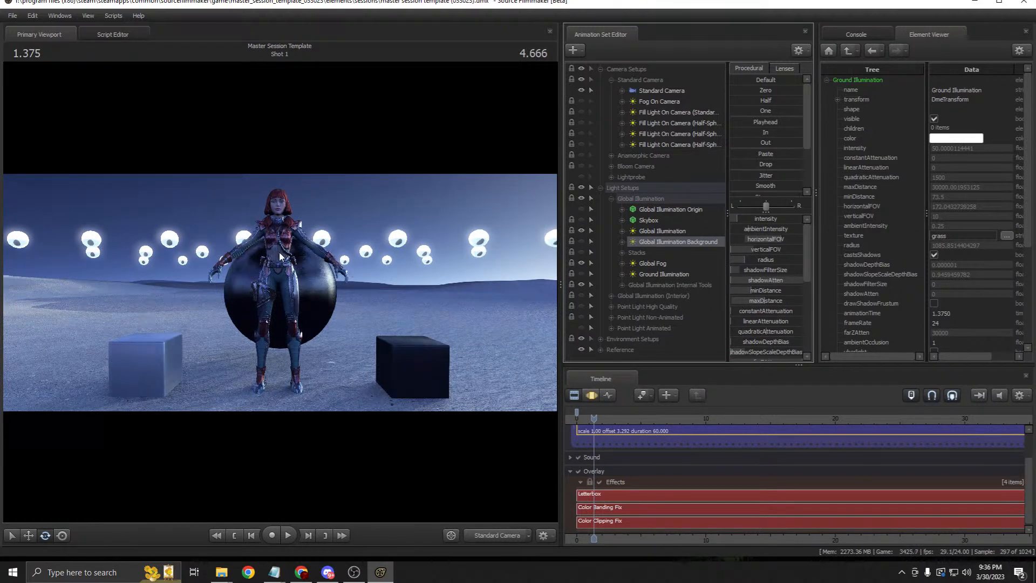
Step: Expand the Stacks group and toggle Global Illumination visibility off and back on
{"action": "left_click", "coordinate": [654, 265]}
{"action": "left_click", "coordinate": [643, 253]}
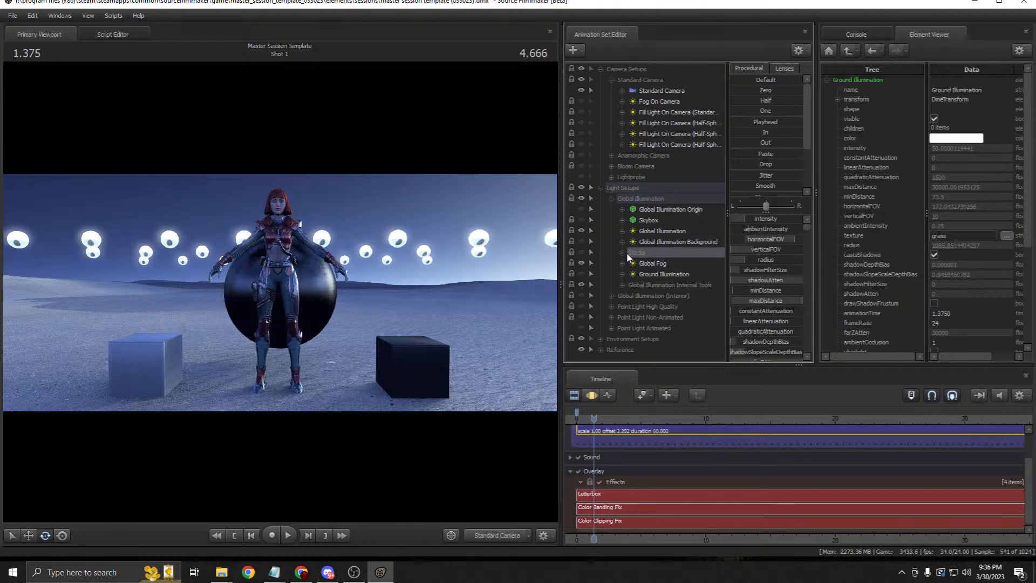
{"action": "left_click", "coordinate": [624, 253]}
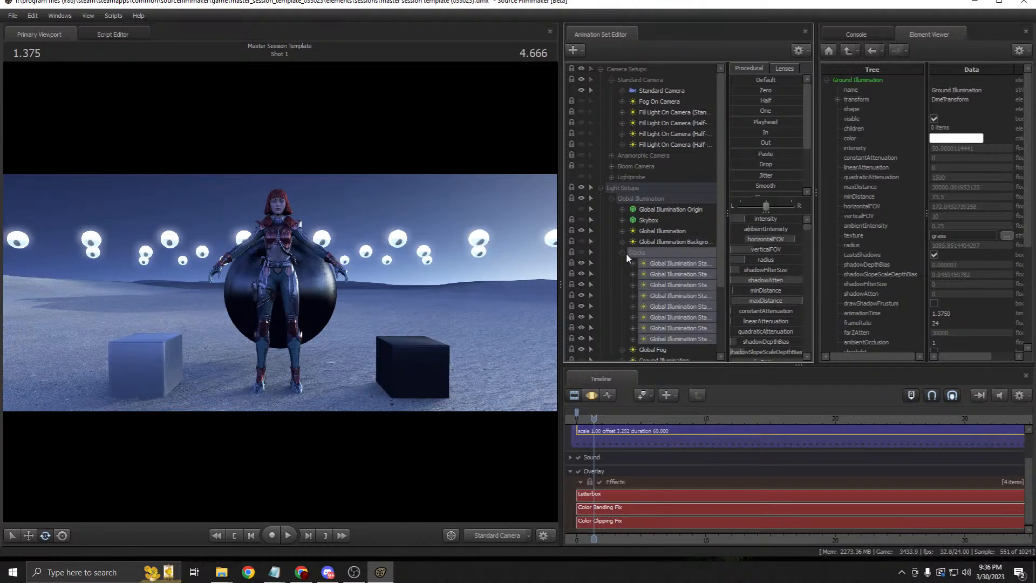
{"action": "left_click", "coordinate": [682, 263]}
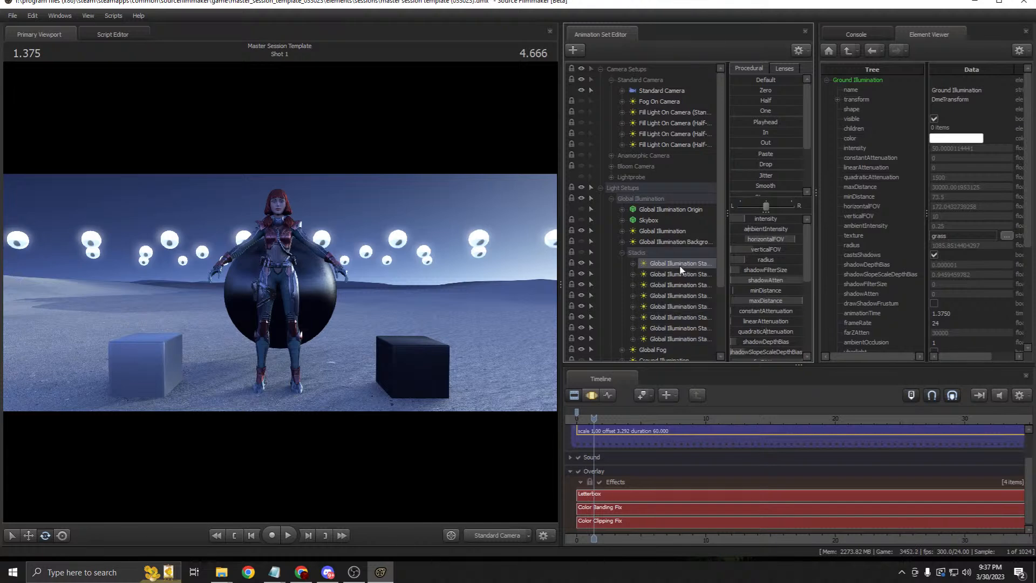
{"action": "left_click", "coordinate": [636, 232]}
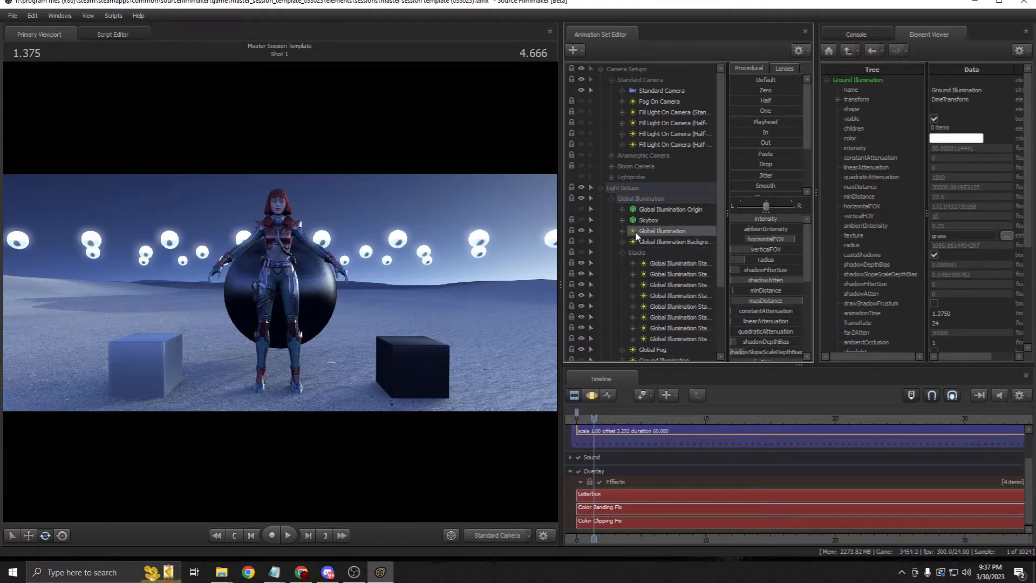
{"action": "left_click", "coordinate": [582, 230]}
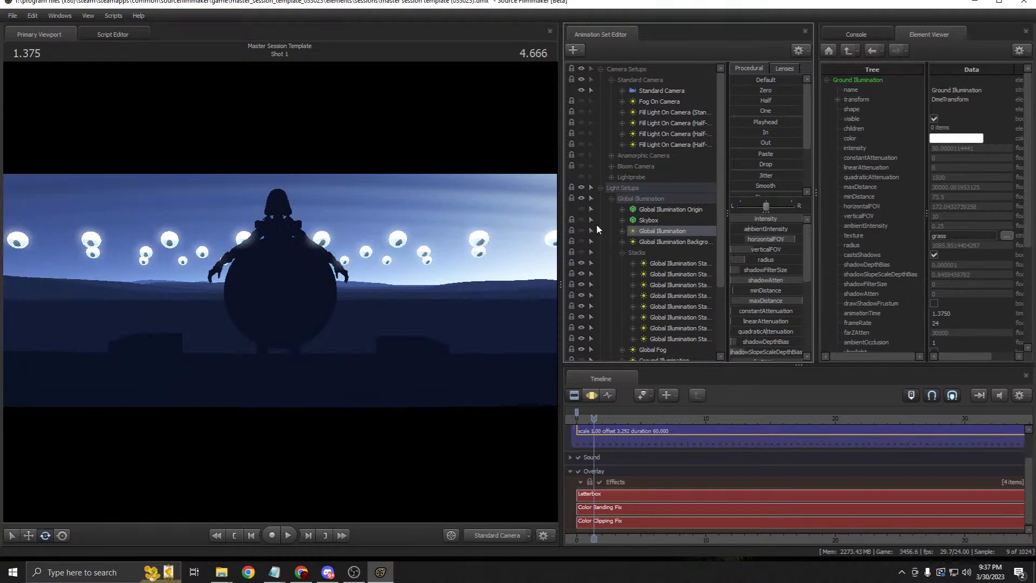
{"action": "left_click", "coordinate": [581, 253]}
{"action": "left_click", "coordinate": [588, 396]}
{"action": "left_click", "coordinate": [576, 394]}
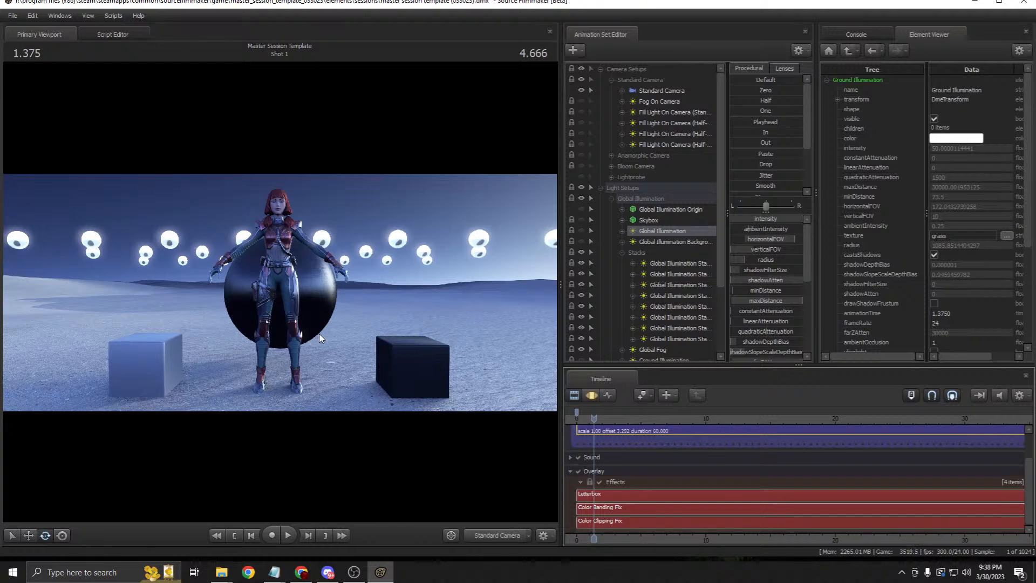
Step: Bring up the viewport's Render Settings > Progressive Refinement dialog
{"action": "left_click", "coordinate": [671, 261]}
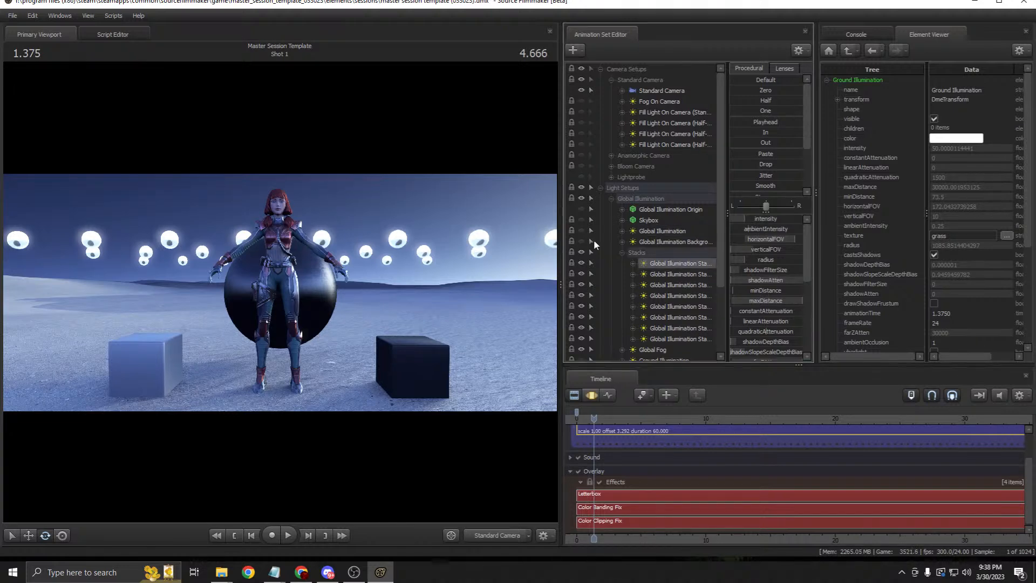
{"action": "left_click_drag", "start_coordinate": [562, 211], "coordinate": [513, 212]}
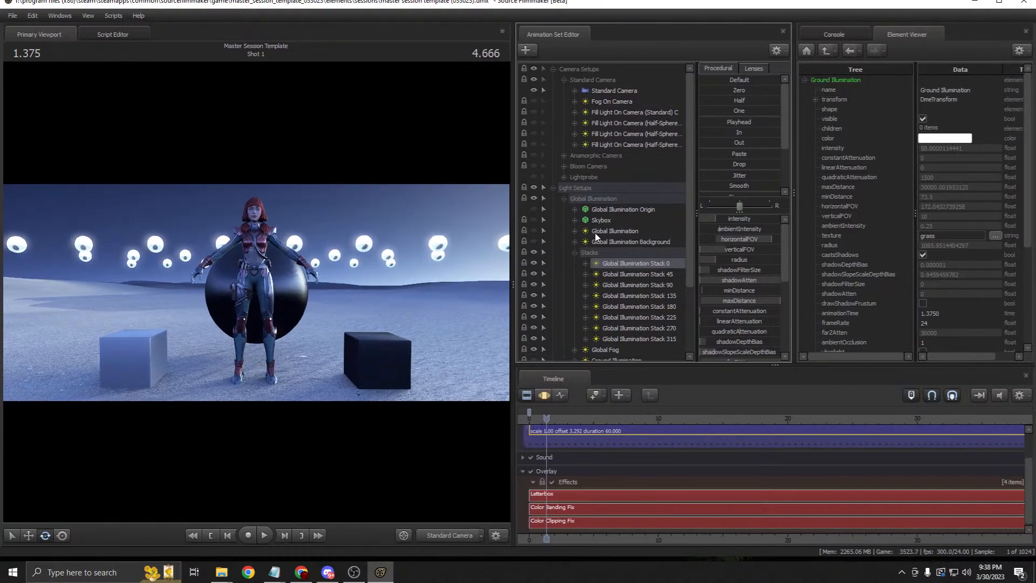
{"action": "right_click", "coordinate": [432, 256]}
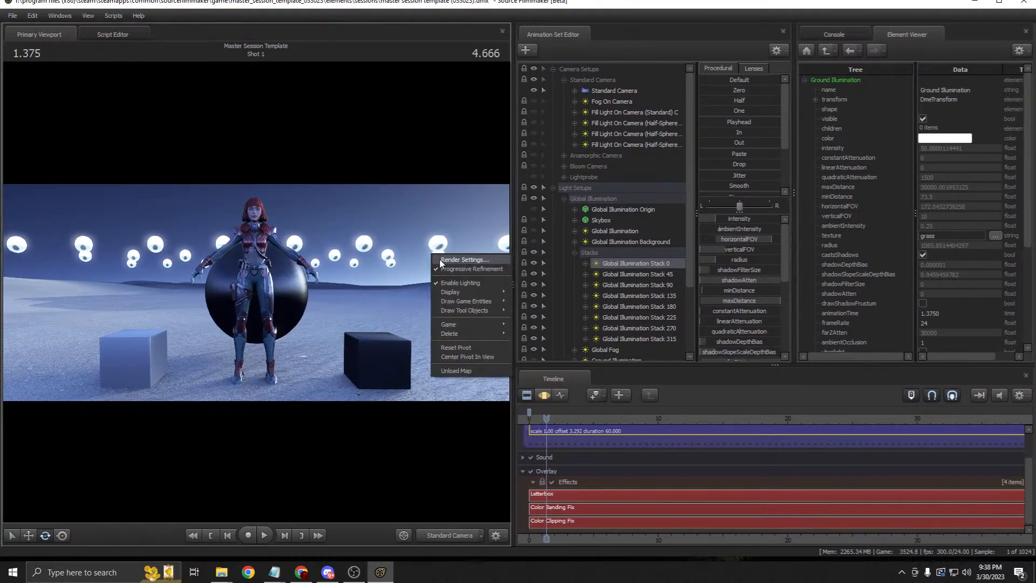
{"action": "left_click", "coordinate": [455, 260]}
{"action": "left_click", "coordinate": [551, 240]}
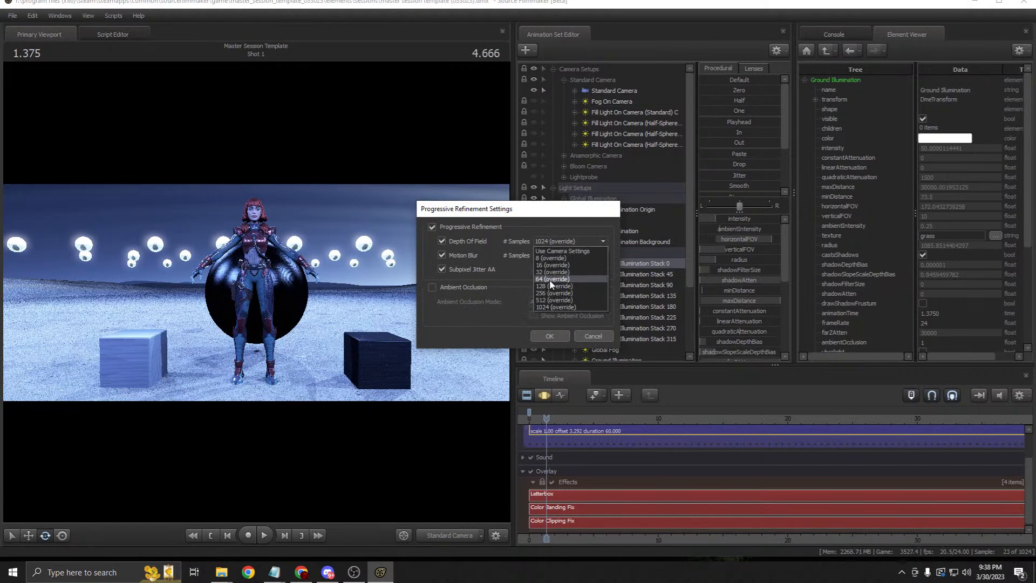
Step: Set Depth Of Field and Motion Blur samples to 64 and apply them
{"action": "left_click", "coordinate": [550, 280]}
{"action": "left_click", "coordinate": [560, 255]}
{"action": "left_click", "coordinate": [550, 293]}
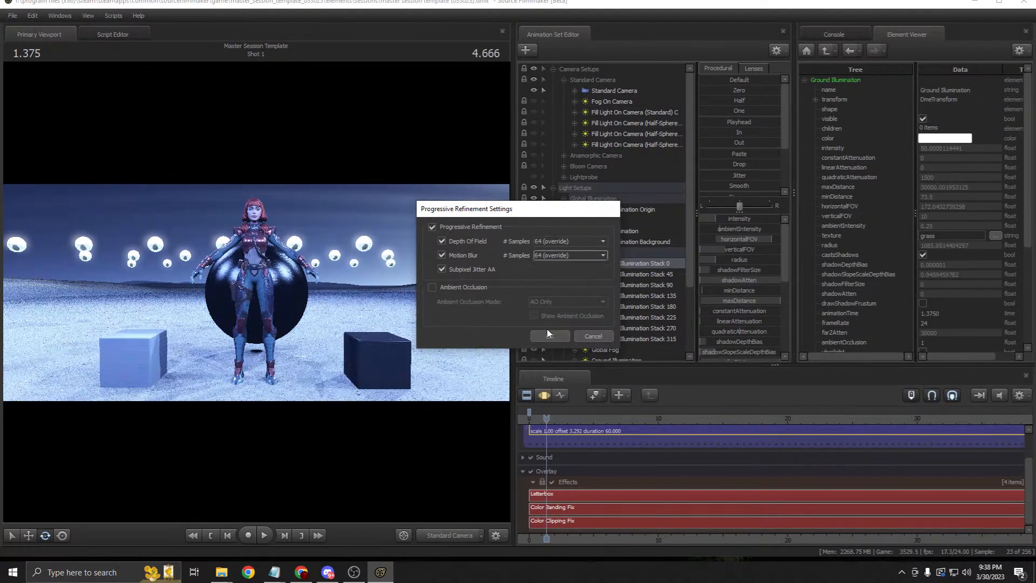
{"action": "left_click", "coordinate": [549, 335]}
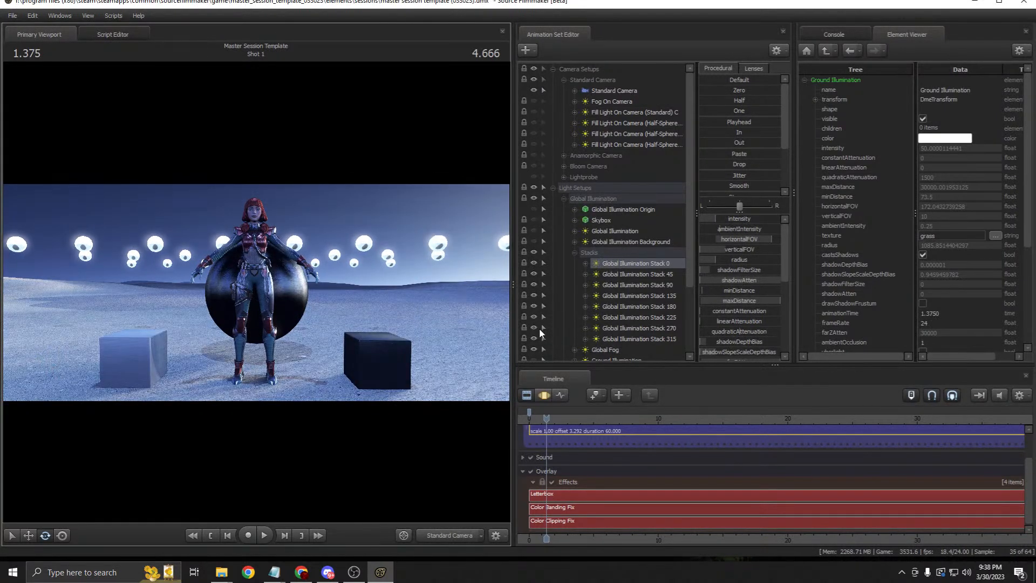
{"action": "left_click_drag", "start_coordinate": [513, 284], "coordinate": [676, 284]}
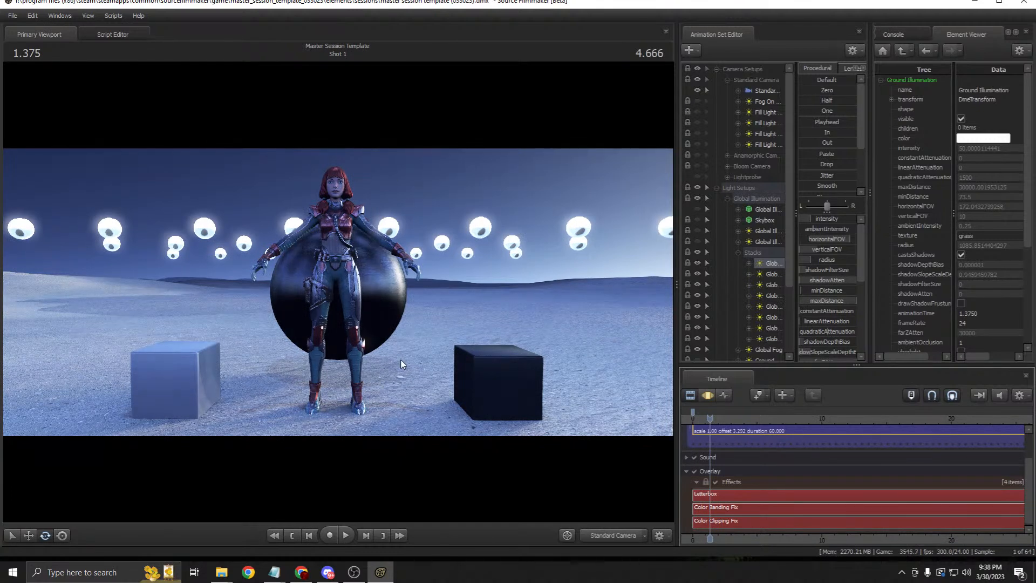
Step: Collapse and re-expand the Stacks group, dismissing an invalid manipulation warning
{"action": "left_click_drag", "start_coordinate": [676, 264], "coordinate": [528, 260]}
{"action": "left_click", "coordinate": [593, 230]}
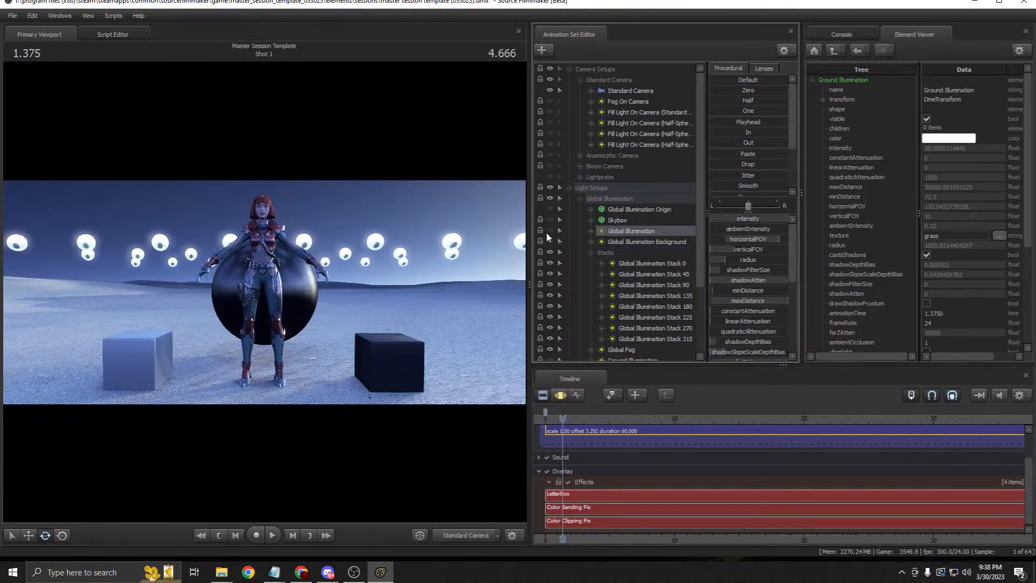
{"action": "left_click", "coordinate": [590, 252]}
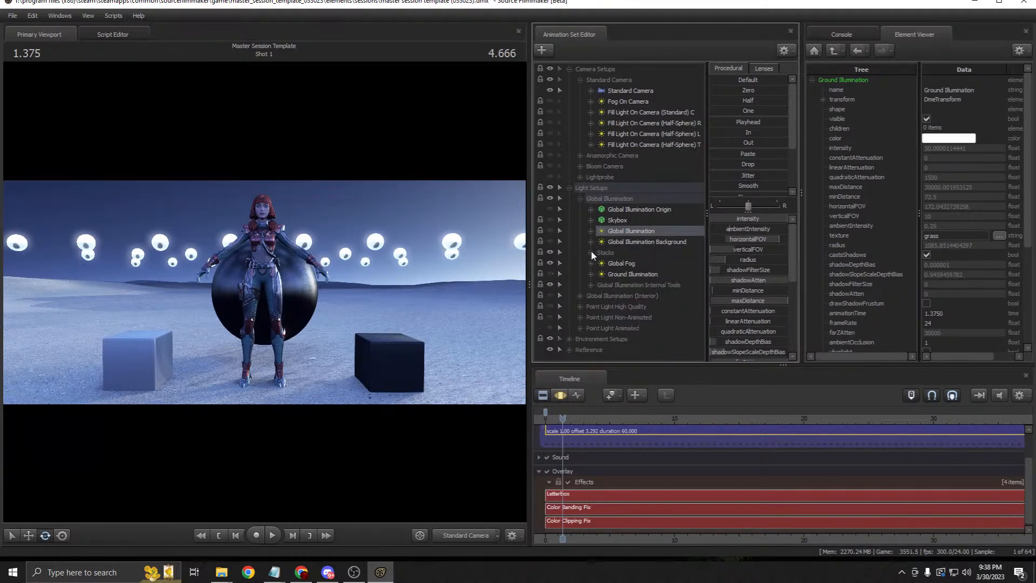
{"action": "left_click", "coordinate": [598, 253]}
{"action": "left_click", "coordinate": [524, 233]}
{"action": "left_click", "coordinate": [518, 296]}
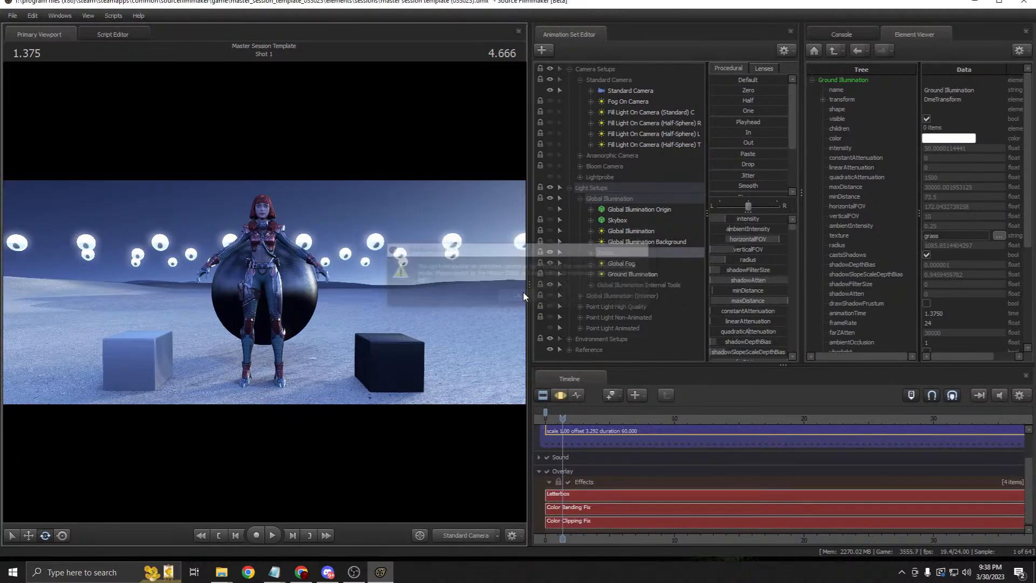
{"action": "left_click_drag", "start_coordinate": [529, 233], "coordinate": [642, 234]}
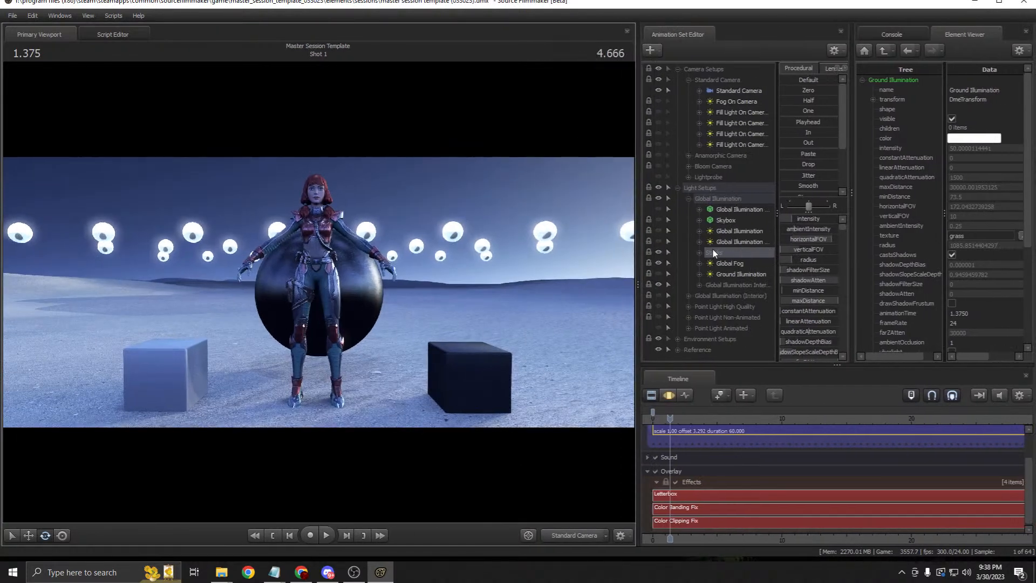
{"action": "left_click", "coordinate": [699, 252]}
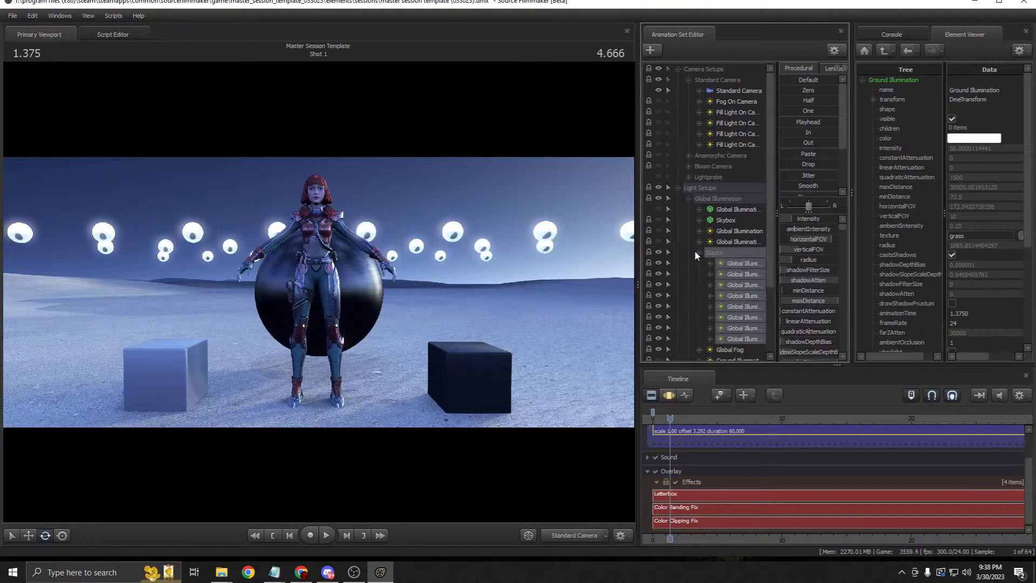
{"action": "left_click_drag", "start_coordinate": [639, 251], "coordinate": [551, 243]}
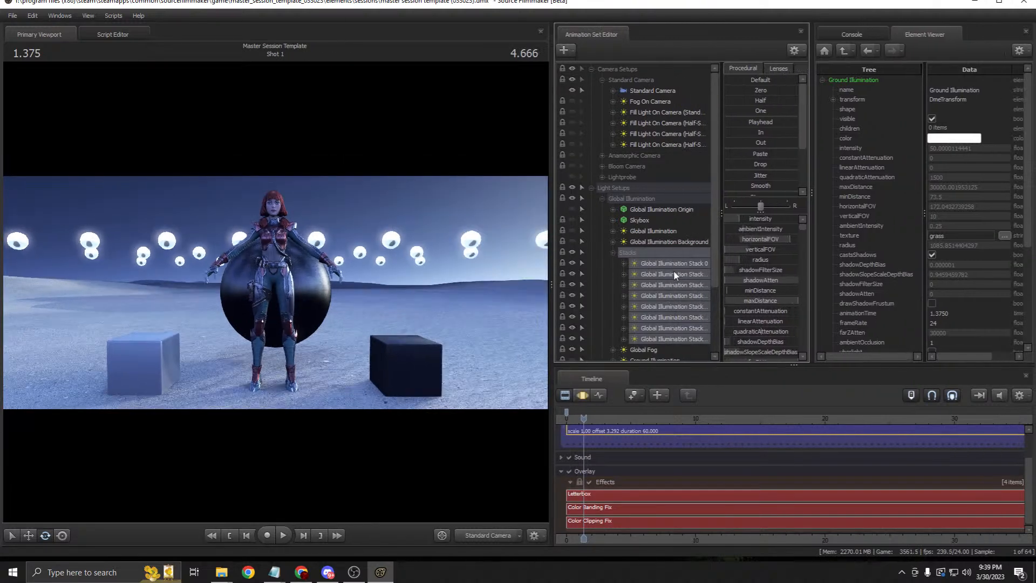
Step: Show the light properties of Global Illumination Stack 0 and the next stack light
{"action": "left_click", "coordinate": [669, 262]}
{"action": "right_click", "coordinate": [669, 262]}
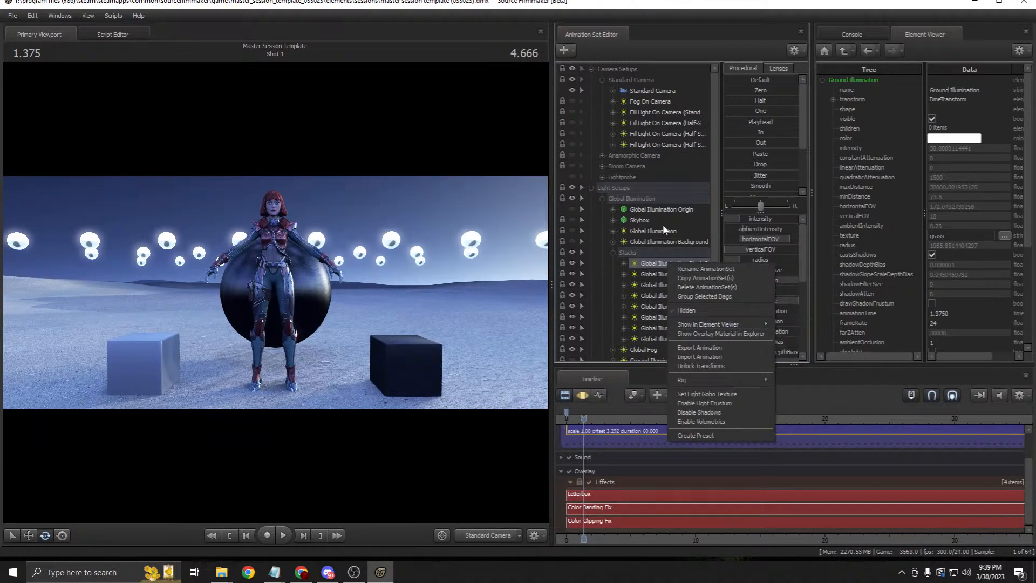
{"action": "mouse_move", "coordinate": [754, 322]}
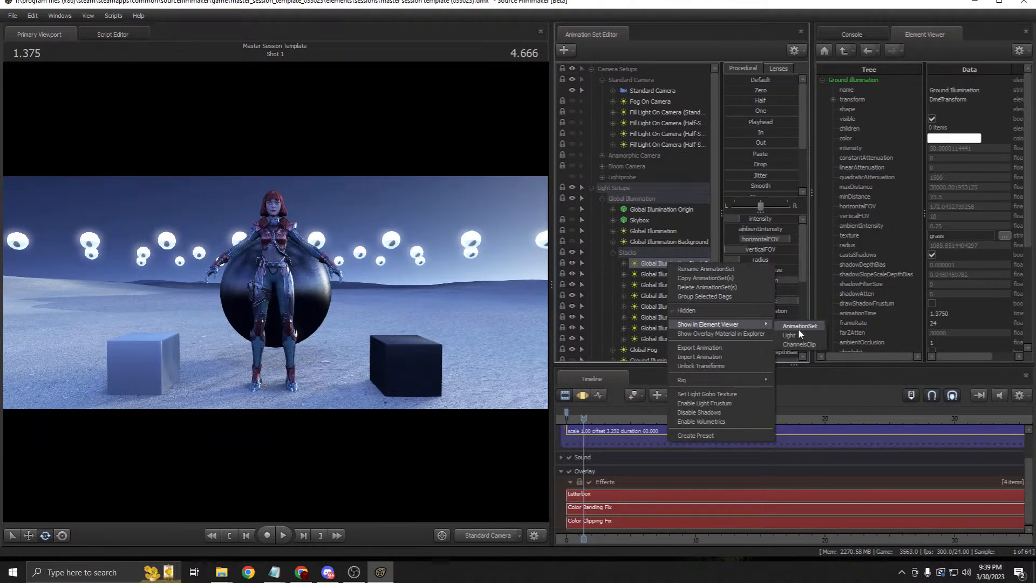
{"action": "left_click", "coordinate": [808, 332]}
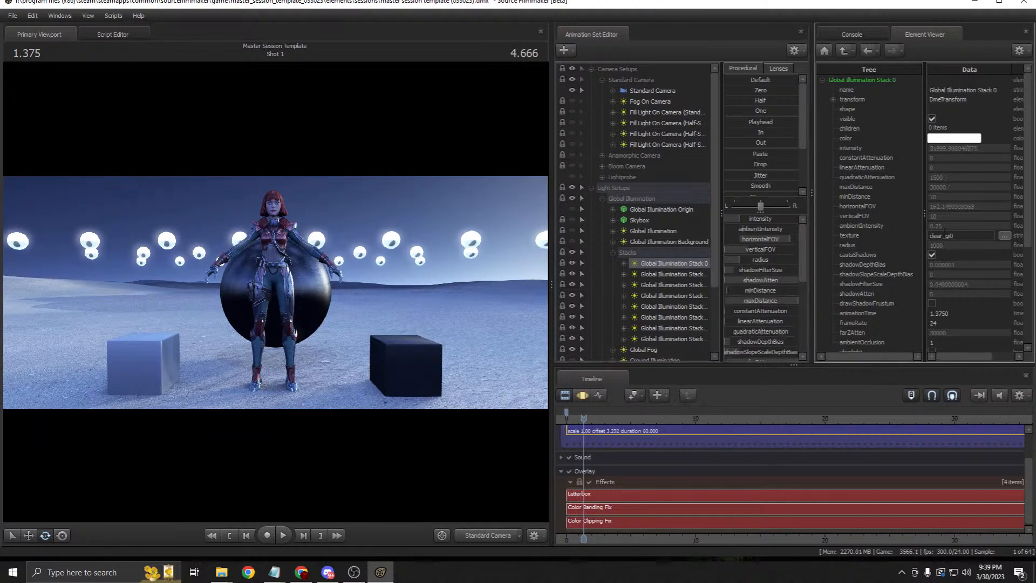
{"action": "right_click", "coordinate": [658, 267]}
{"action": "mouse_move", "coordinate": [752, 327]}
{"action": "left_click", "coordinate": [800, 338]}
Step: Show the Stack 45 light properties, then Stack 90's with texture clear_gi90
{"action": "right_click", "coordinate": [673, 270]}
{"action": "mouse_move", "coordinate": [755, 330]}
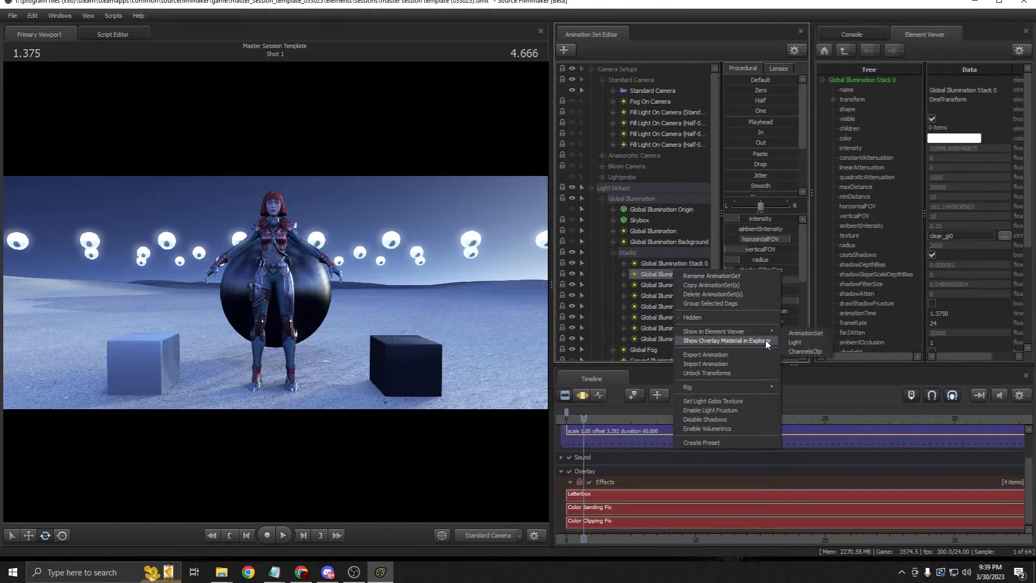
{"action": "left_click", "coordinate": [807, 340]}
{"action": "right_click", "coordinate": [673, 286]}
{"action": "mouse_move", "coordinate": [766, 350]}
{"action": "left_click", "coordinate": [802, 361]}
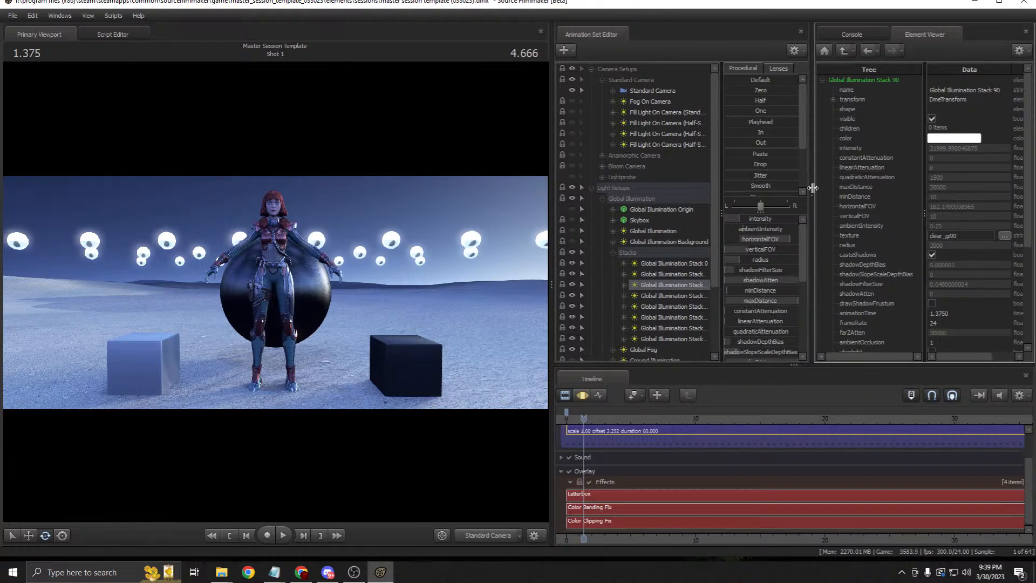
Step: Widen the panels and select Stack 315, Stack 0, all eight Stacks, then Stack 45
{"action": "left_click_drag", "start_coordinate": [812, 188], "coordinate": [856, 188]}
{"action": "left_click", "coordinate": [710, 336]}
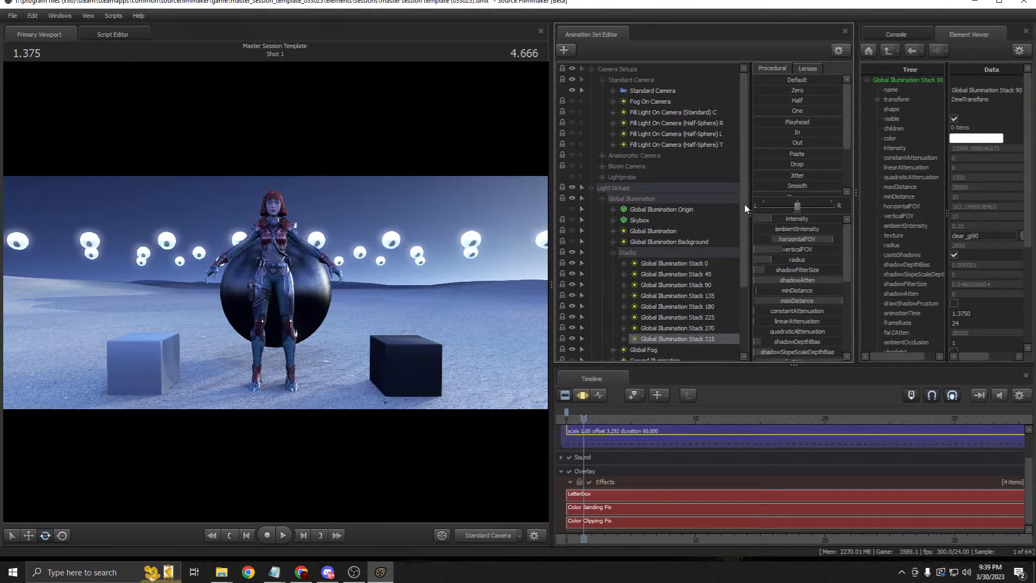
{"action": "left_click_drag", "start_coordinate": [748, 203], "coordinate": [738, 203]}
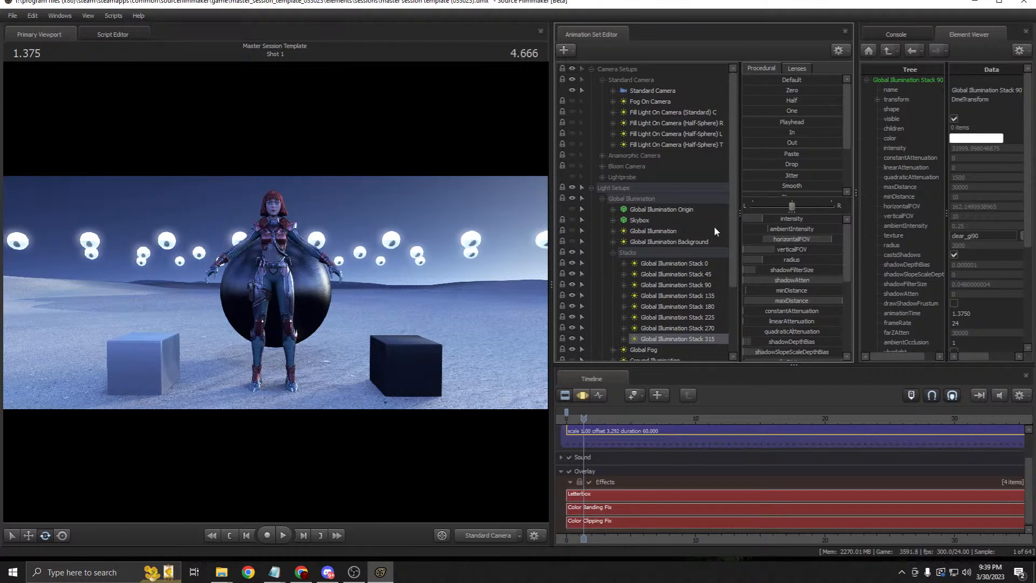
{"action": "left_click", "coordinate": [673, 234]}
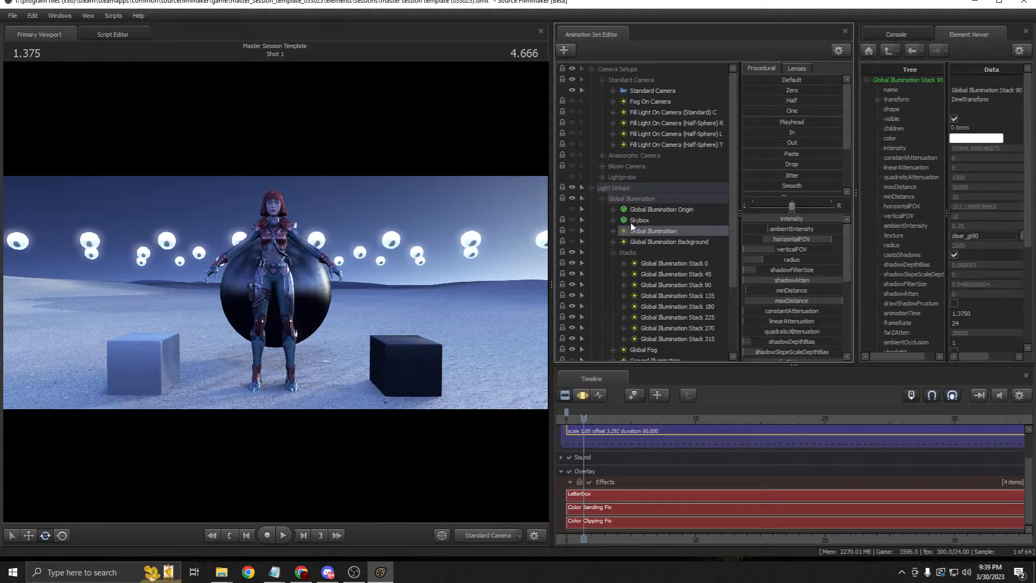
{"action": "left_click", "coordinate": [669, 264]}
{"action": "left_click", "coordinate": [657, 255]}
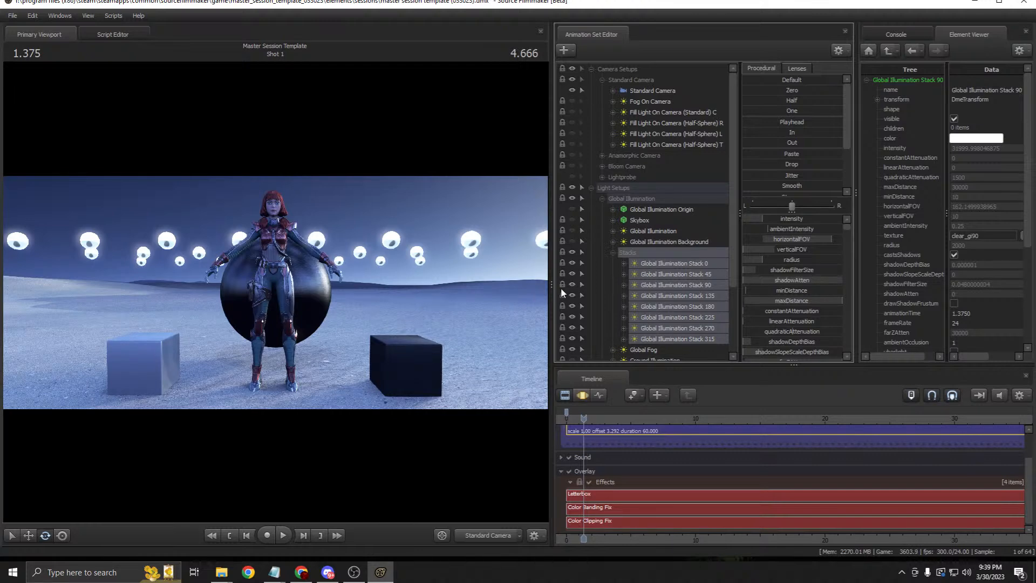
{"action": "left_click", "coordinate": [694, 278]}
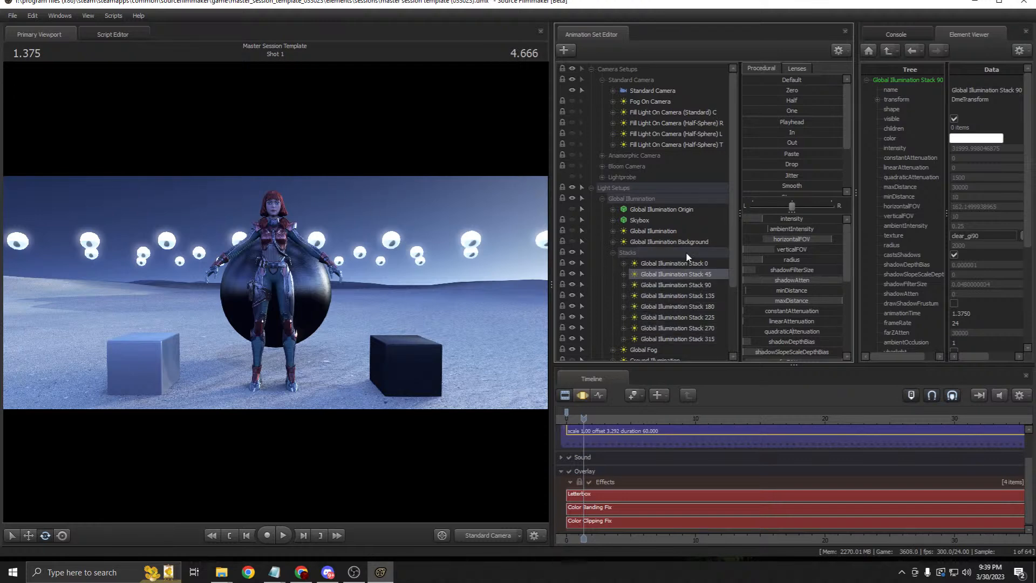
Step: Show the Global Illumination Stack 0 light properties, then the Global Fog's
{"action": "right_click", "coordinate": [678, 266]}
{"action": "mouse_move", "coordinate": [768, 326]}
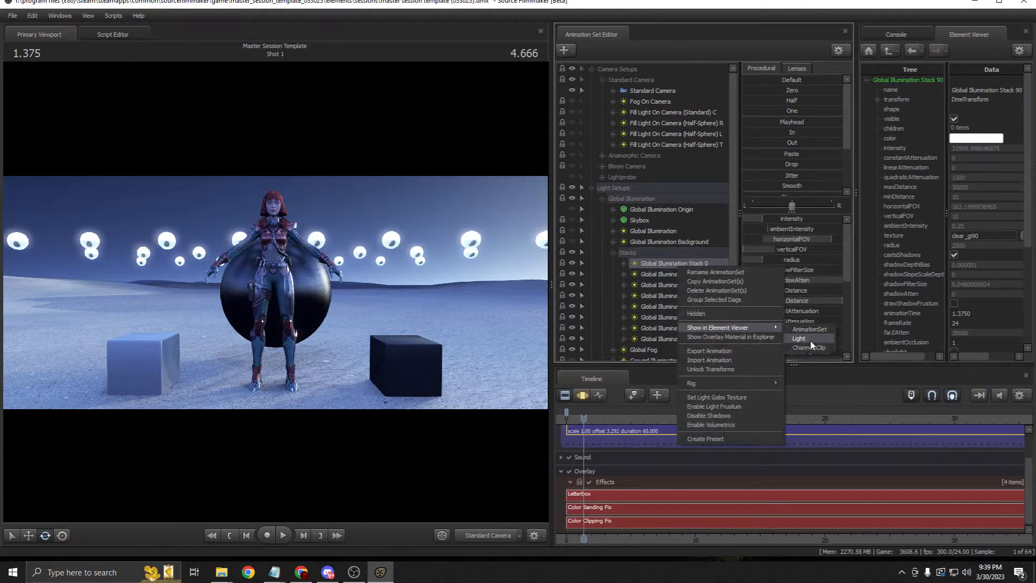
{"action": "left_click", "coordinate": [810, 343]}
{"action": "left_click", "coordinate": [614, 252]}
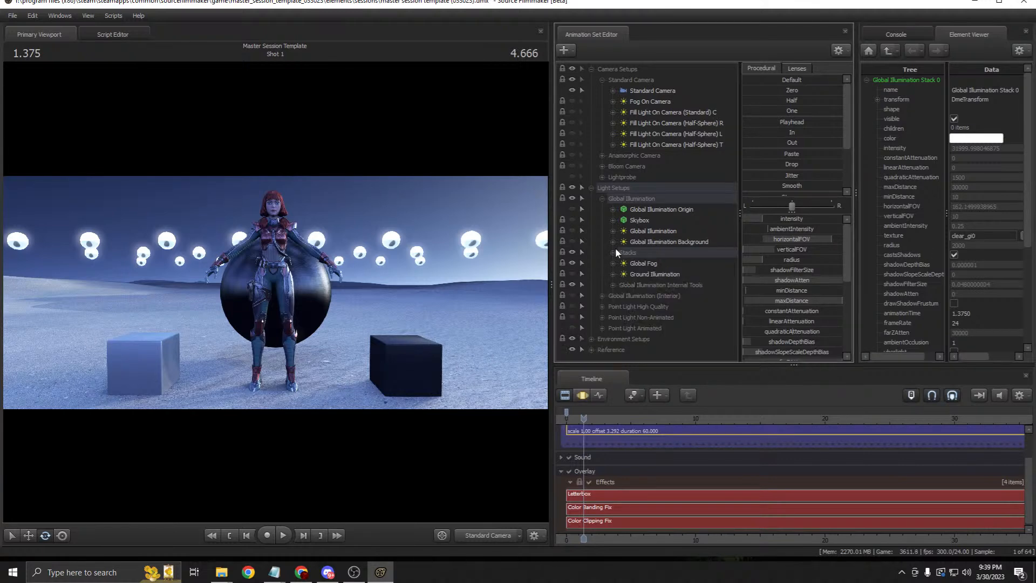
{"action": "right_click", "coordinate": [643, 263]}
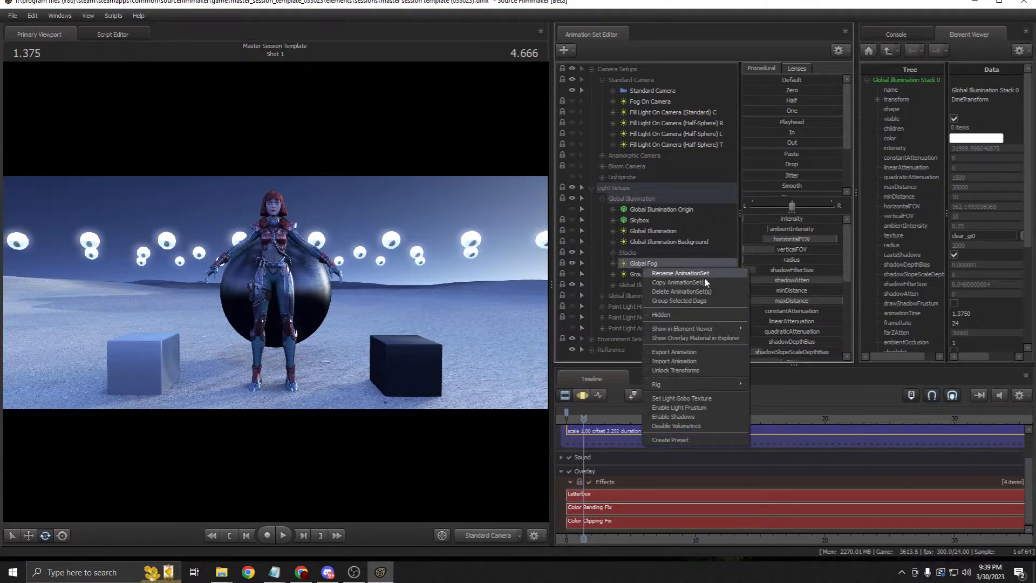
{"action": "mouse_move", "coordinate": [701, 328]}
{"action": "left_click", "coordinate": [774, 343]}
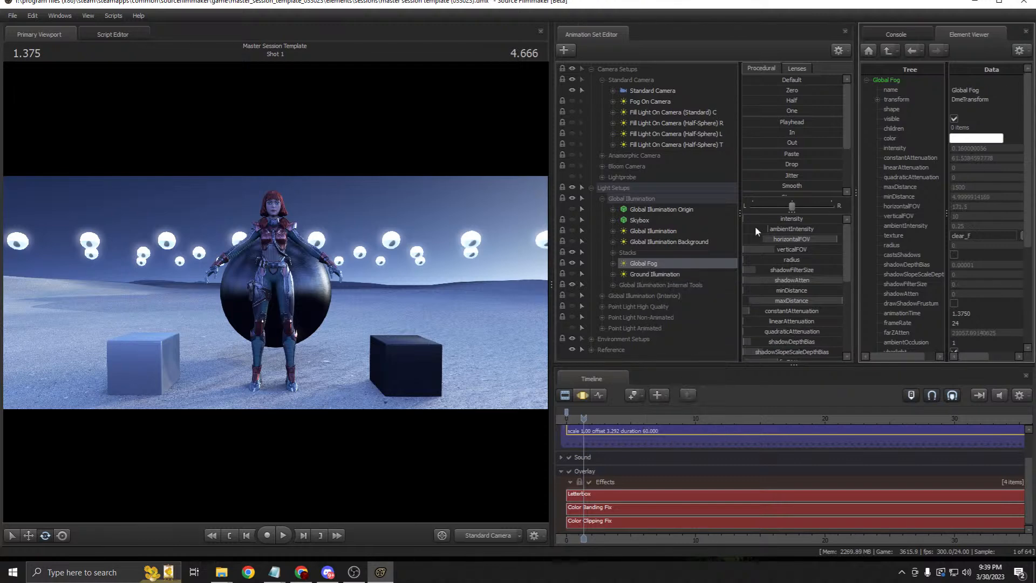
Step: Show the Global Illumination Background light properties and check its clear_gi texture
{"action": "left_click", "coordinate": [653, 243]}
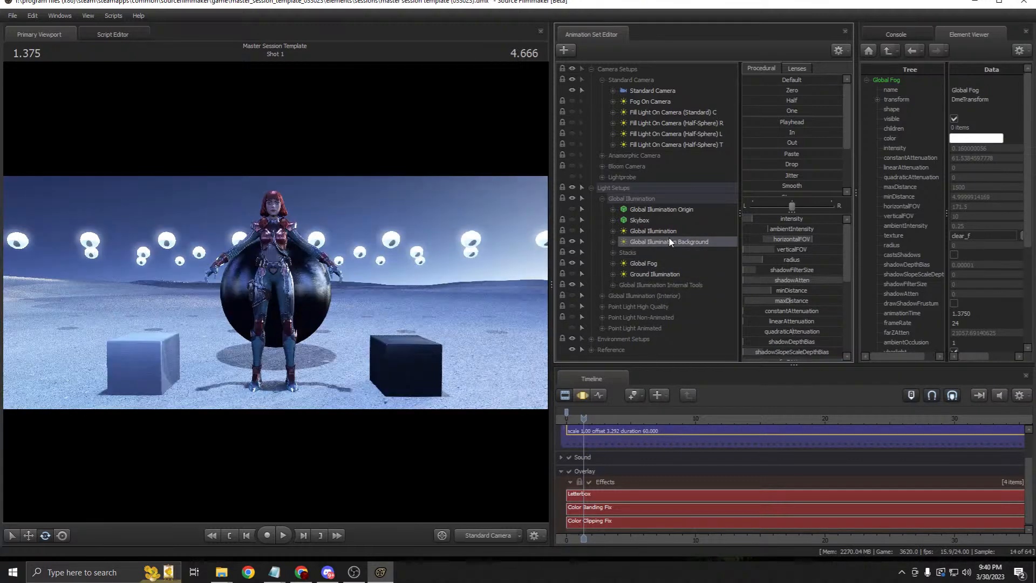
{"action": "right_click", "coordinate": [677, 242]}
{"action": "mouse_move", "coordinate": [723, 301]}
{"action": "left_click", "coordinate": [798, 316]}
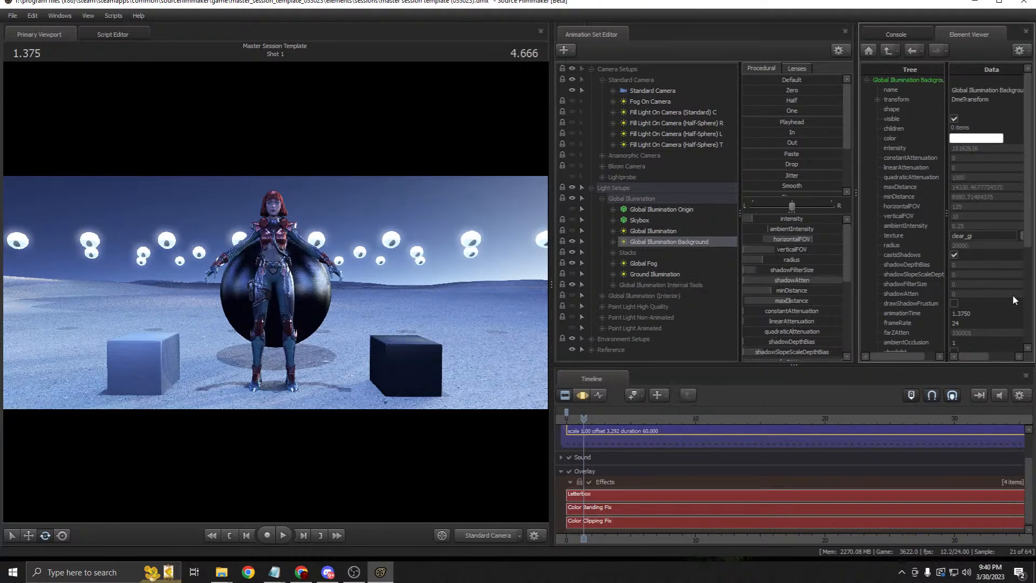
{"action": "left_click", "coordinate": [979, 235]}
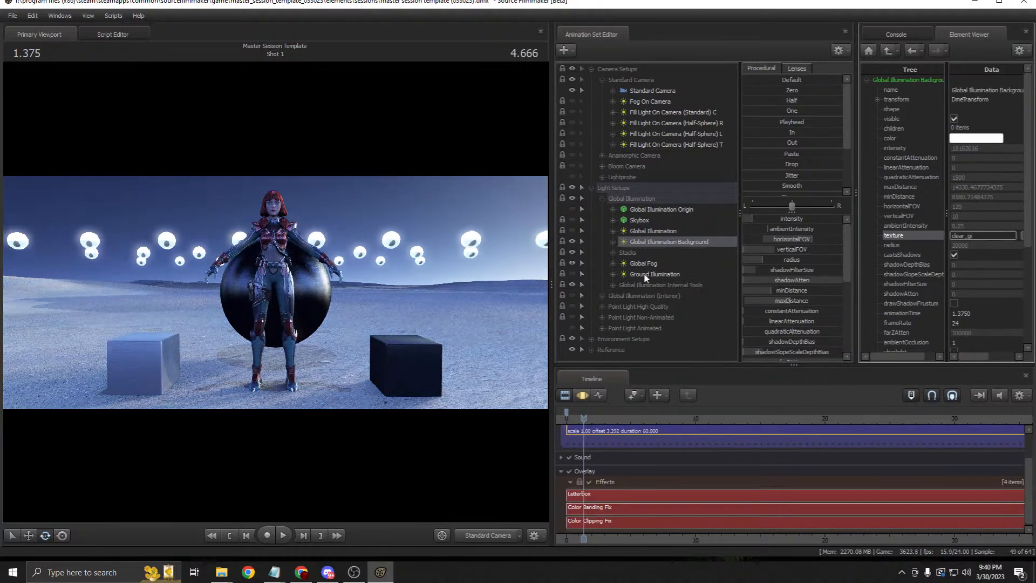
Step: Select the Global Illumination, Ground Illumination and Internal Tools rows in turn
{"action": "left_click", "coordinate": [654, 232]}
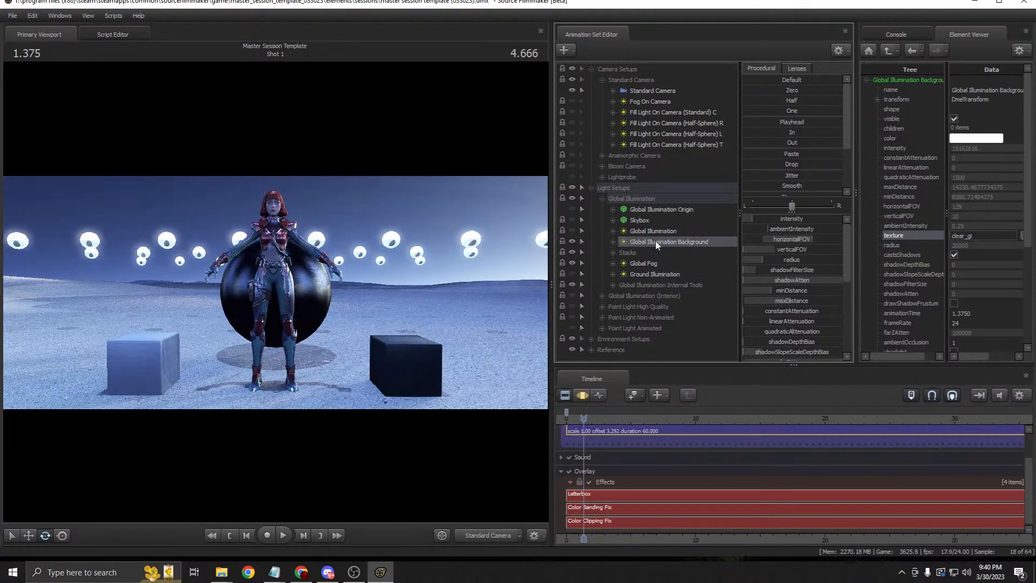
{"action": "left_click", "coordinate": [582, 395]}
{"action": "left_click", "coordinate": [564, 395]}
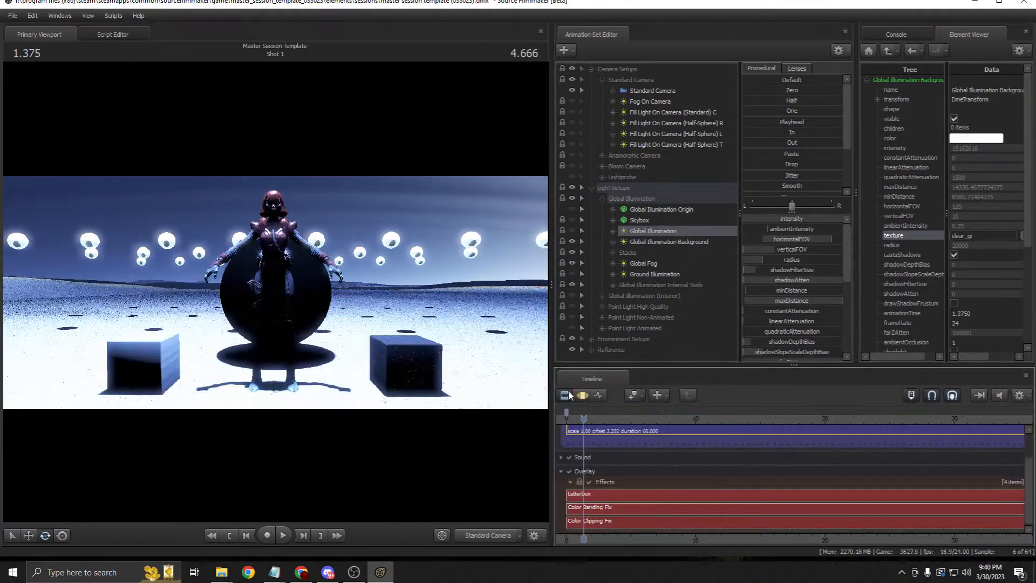
{"action": "left_click", "coordinate": [582, 395]}
{"action": "left_click", "coordinate": [565, 397]}
{"action": "left_click", "coordinate": [641, 273]}
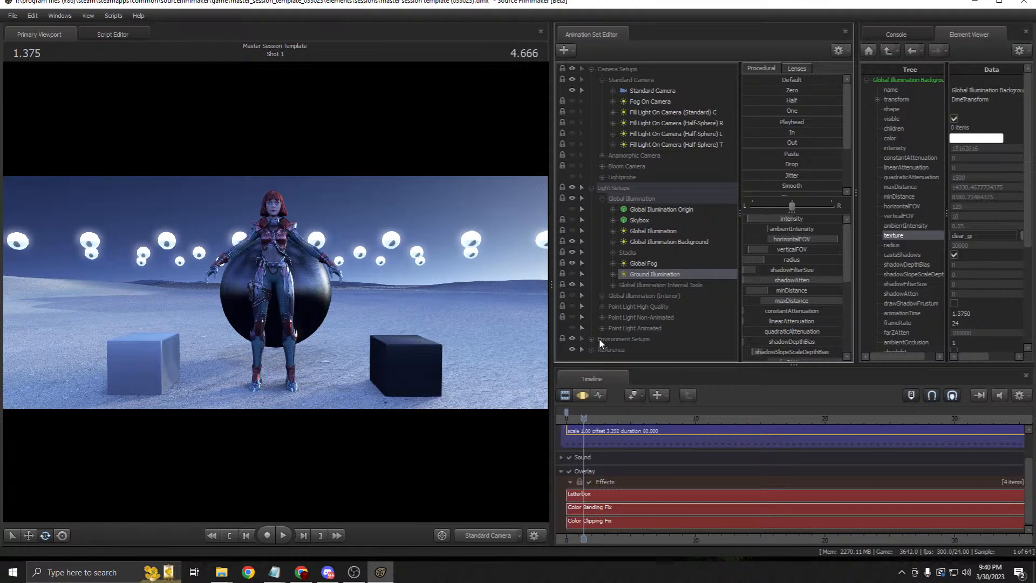
{"action": "left_click", "coordinate": [661, 284]}
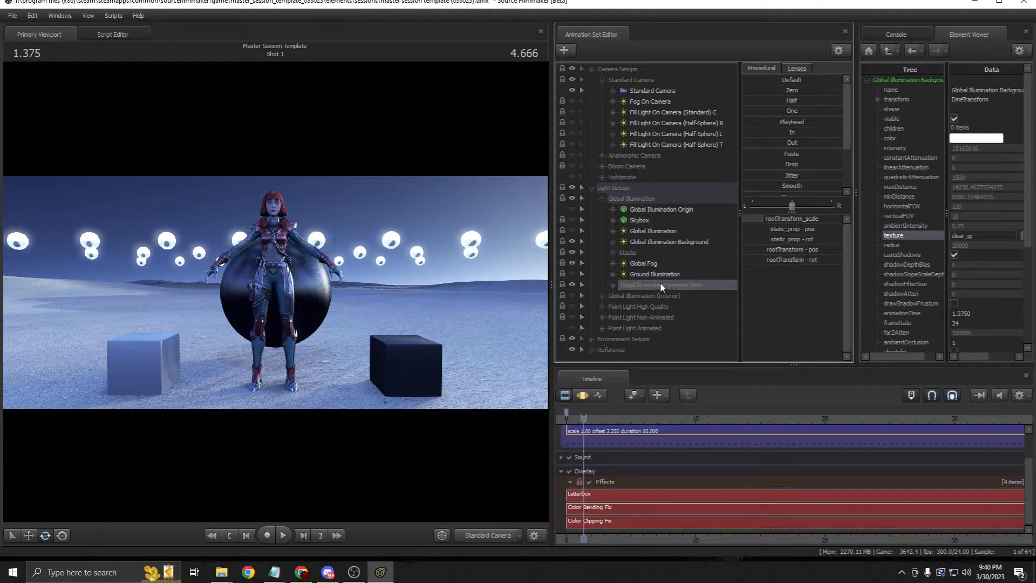
Step: Peek into Internal Tools at Illumination Disk, then collapse and select the Global Illumination group
{"action": "left_click", "coordinate": [613, 284]}
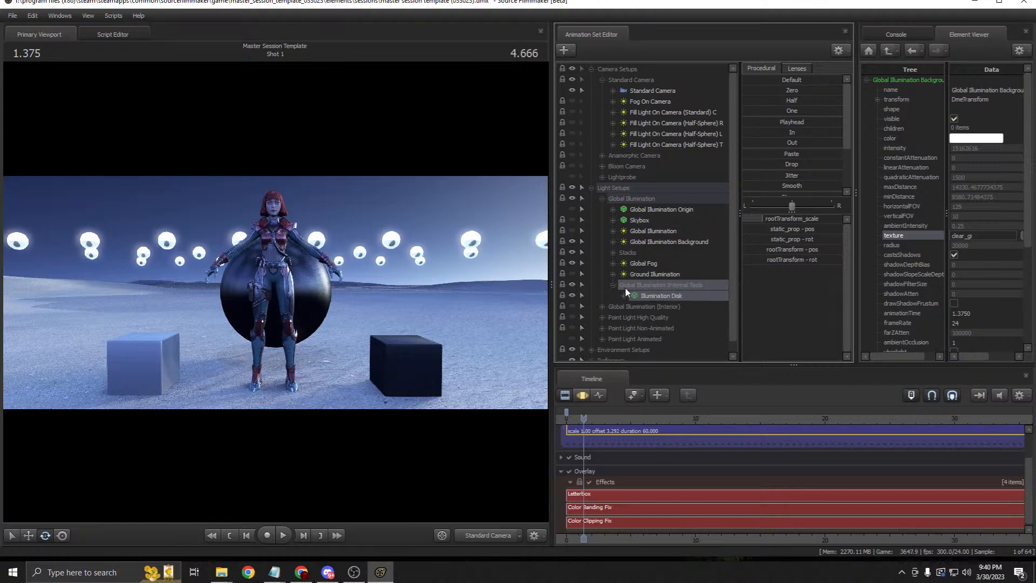
{"action": "left_click", "coordinate": [613, 285]}
{"action": "left_click", "coordinate": [617, 286]}
{"action": "left_click", "coordinate": [615, 284]}
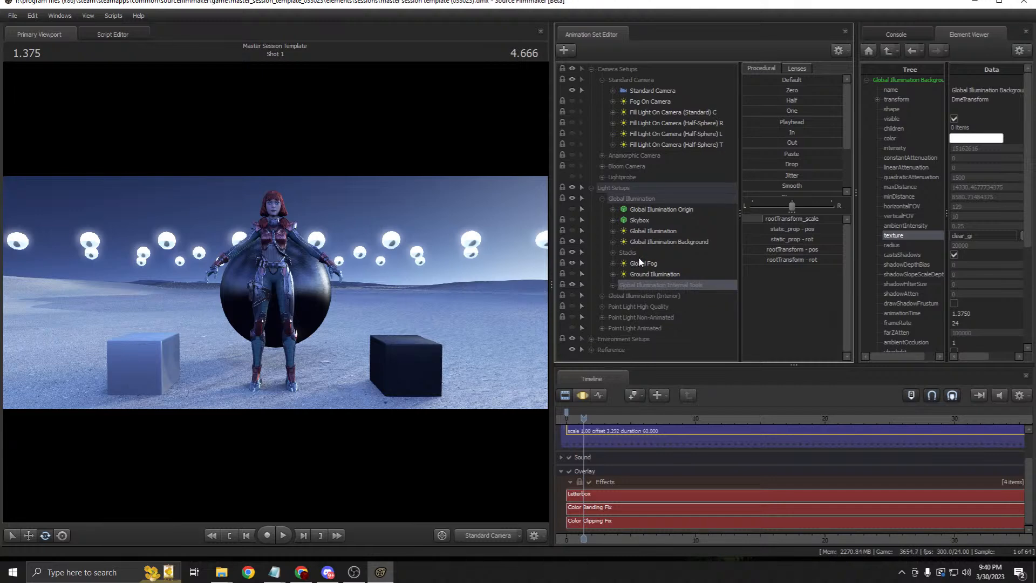
{"action": "left_click", "coordinate": [602, 199]}
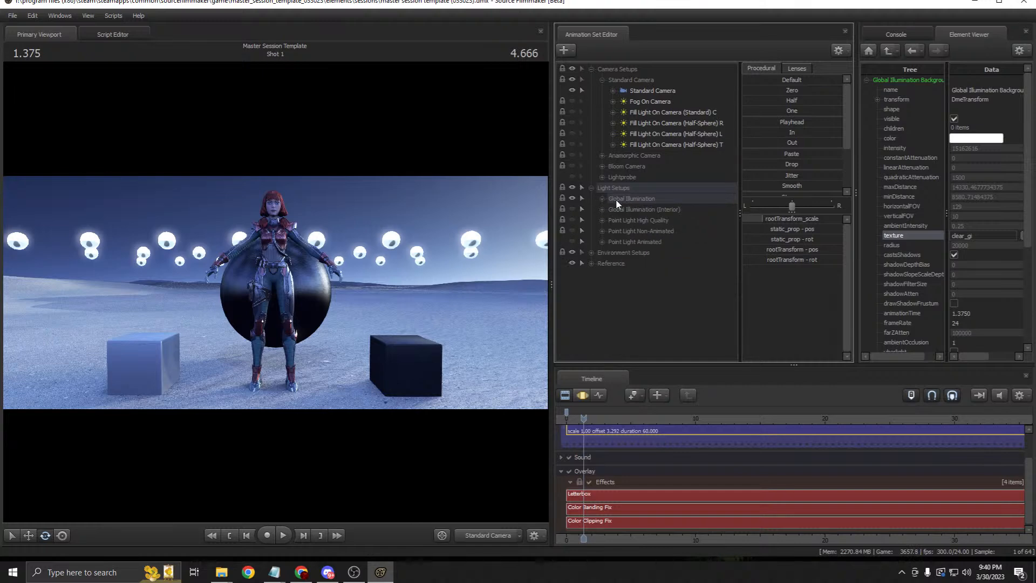
{"action": "left_click", "coordinate": [614, 199]}
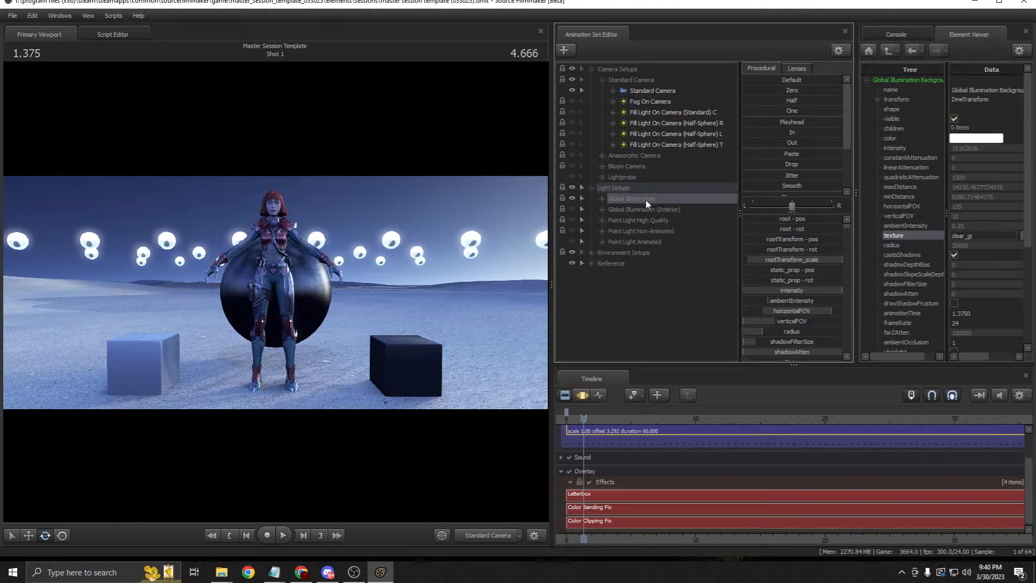
Step: Hide the outdoor Global Illumination and turn on Global Illumination (Interior)
{"action": "left_click", "coordinate": [571, 199]}
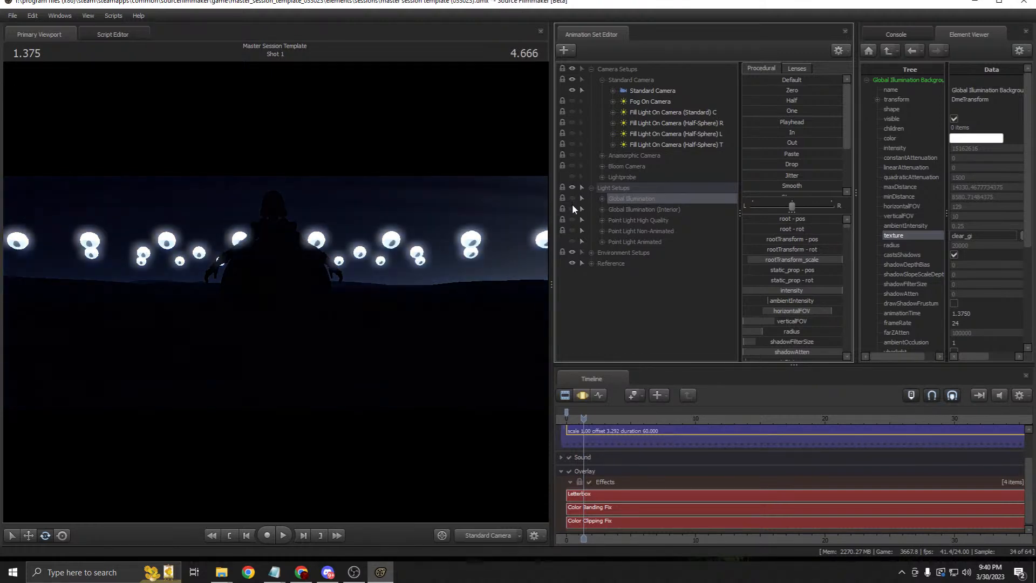
{"action": "left_click", "coordinate": [572, 209]}
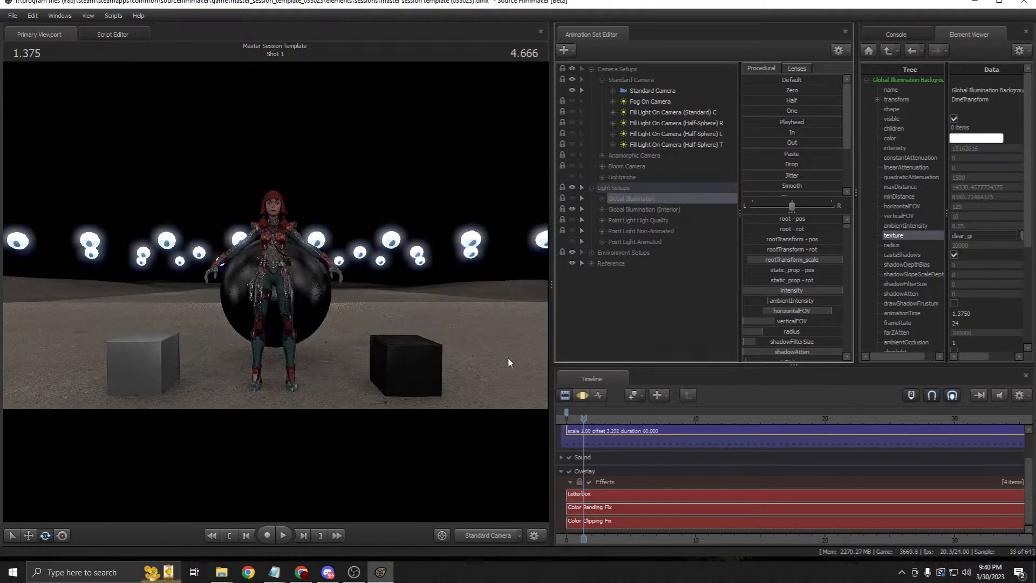
{"action": "left_click", "coordinate": [603, 209]}
{"action": "left_click", "coordinate": [603, 210]}
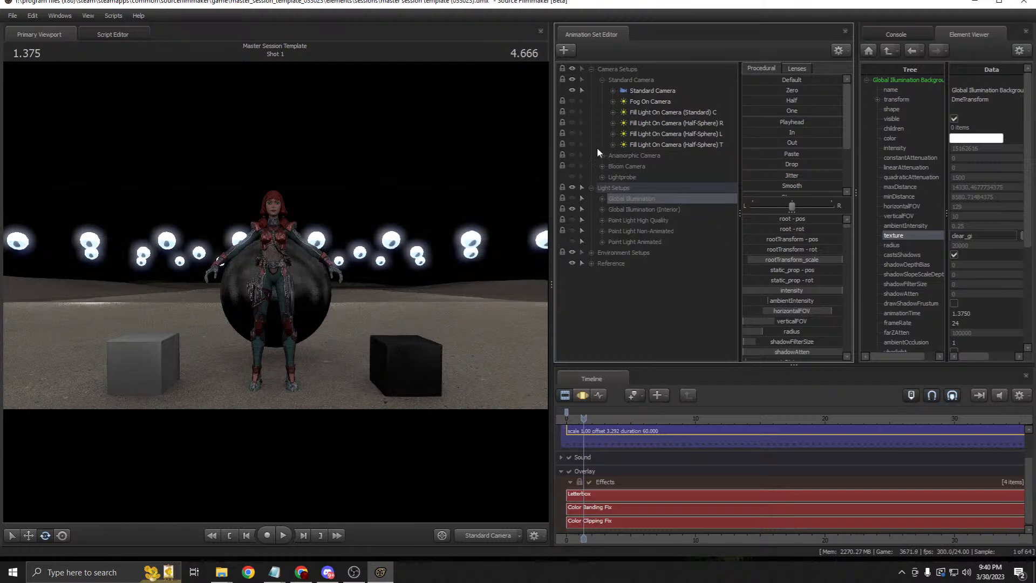
Step: Swap the Simple Terrain set for Simple Room and list the Interior lights
{"action": "left_click", "coordinate": [592, 263]}
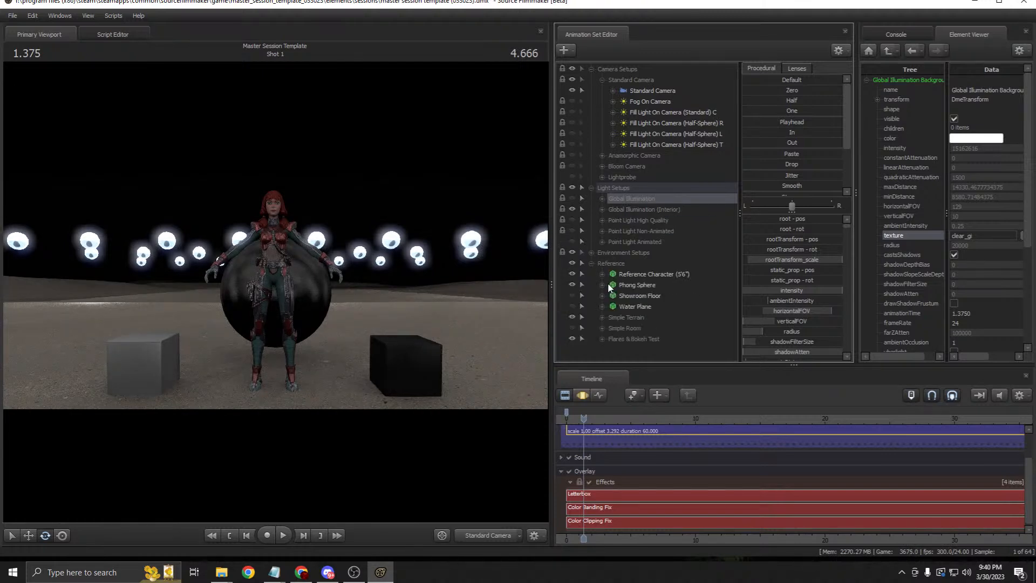
{"action": "left_click", "coordinate": [572, 316]}
{"action": "left_click", "coordinate": [571, 327]}
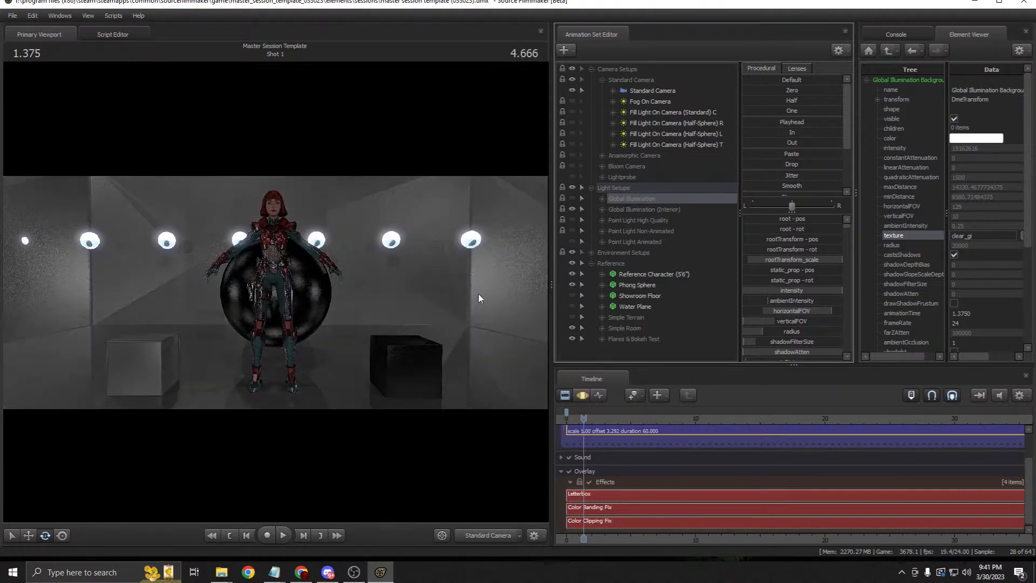
{"action": "left_click_drag", "start_coordinate": [551, 266], "coordinate": [573, 260]}
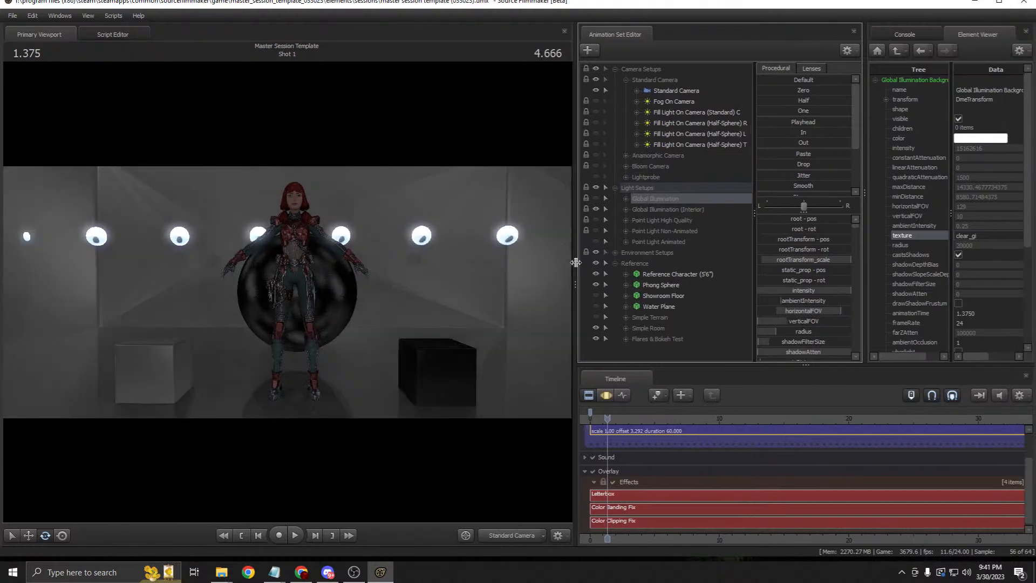
{"action": "left_click", "coordinate": [640, 210]}
{"action": "left_click", "coordinate": [623, 210]}
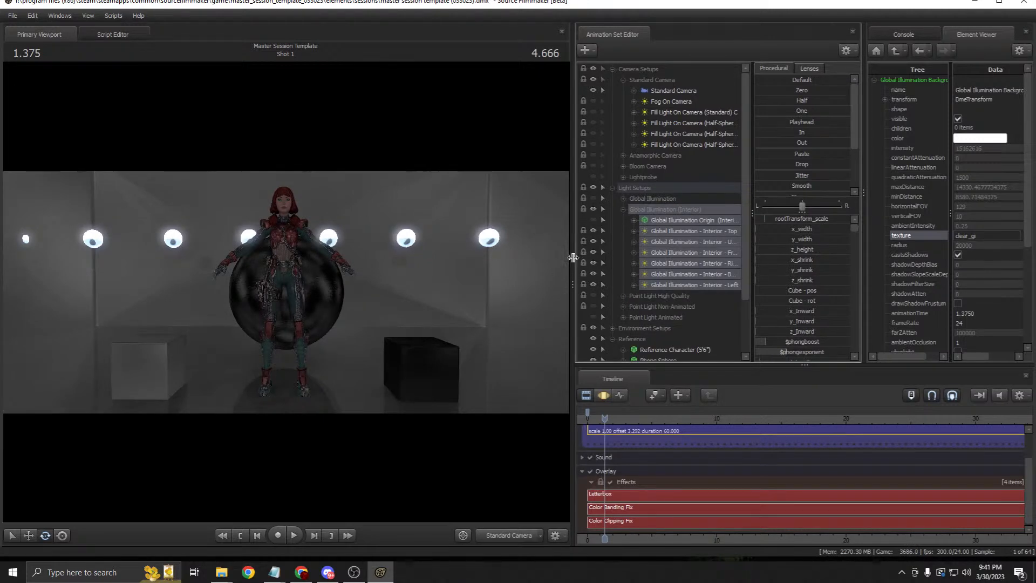
Step: Narrow the viewport and show the Interior - Top light's properties
{"action": "left_click_drag", "start_coordinate": [574, 261], "coordinate": [520, 260]}
{"action": "left_click", "coordinate": [652, 237]}
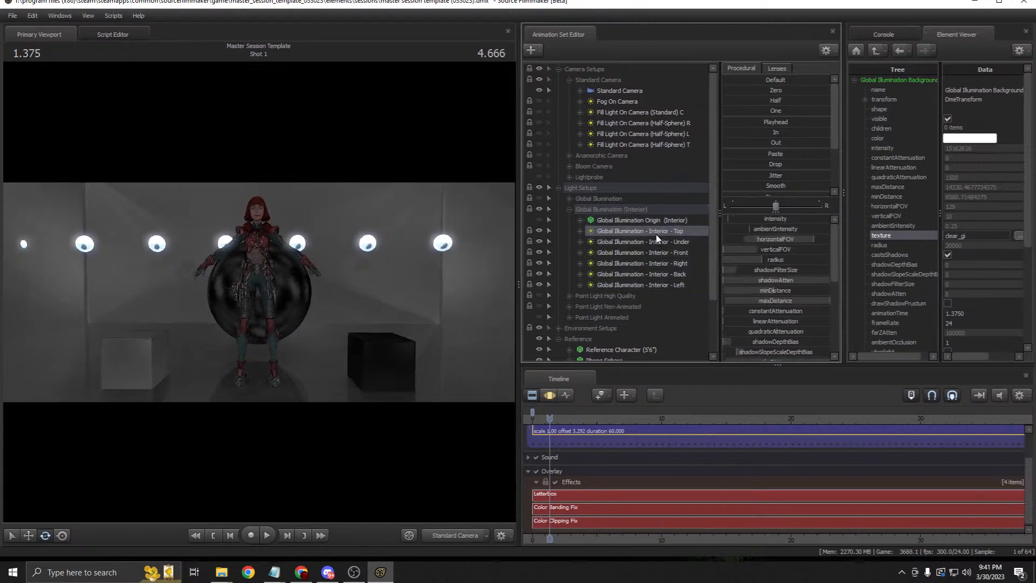
{"action": "right_click", "coordinate": [655, 236]}
{"action": "mouse_move", "coordinate": [717, 296]}
{"action": "left_click", "coordinate": [787, 299]}
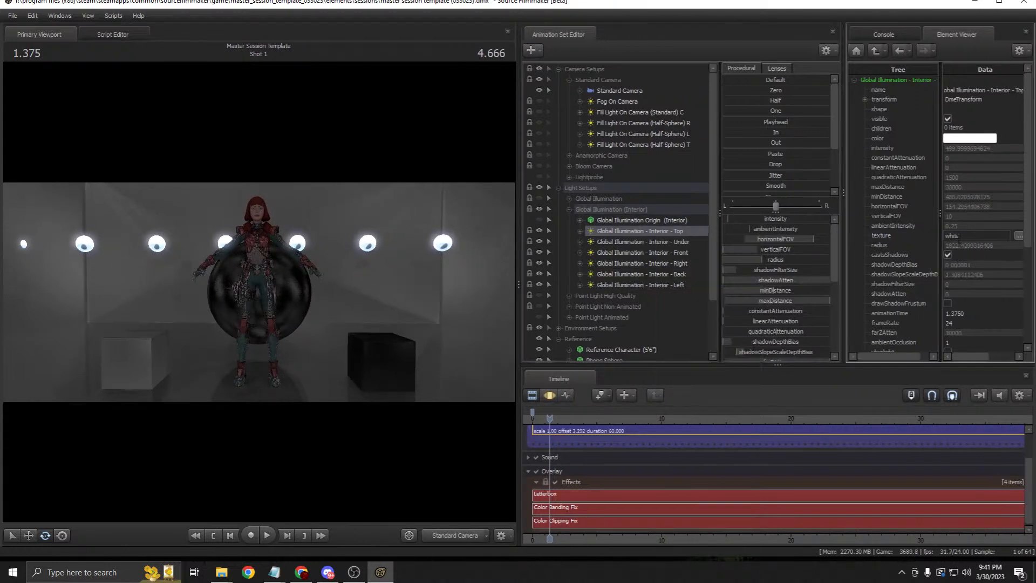
Step: Show the properties of the Interior - Under and Interior - Front lights
{"action": "left_click", "coordinate": [679, 241]}
{"action": "right_click", "coordinate": [679, 242]}
{"action": "mouse_move", "coordinate": [752, 301]}
{"action": "left_click", "coordinate": [812, 305]}
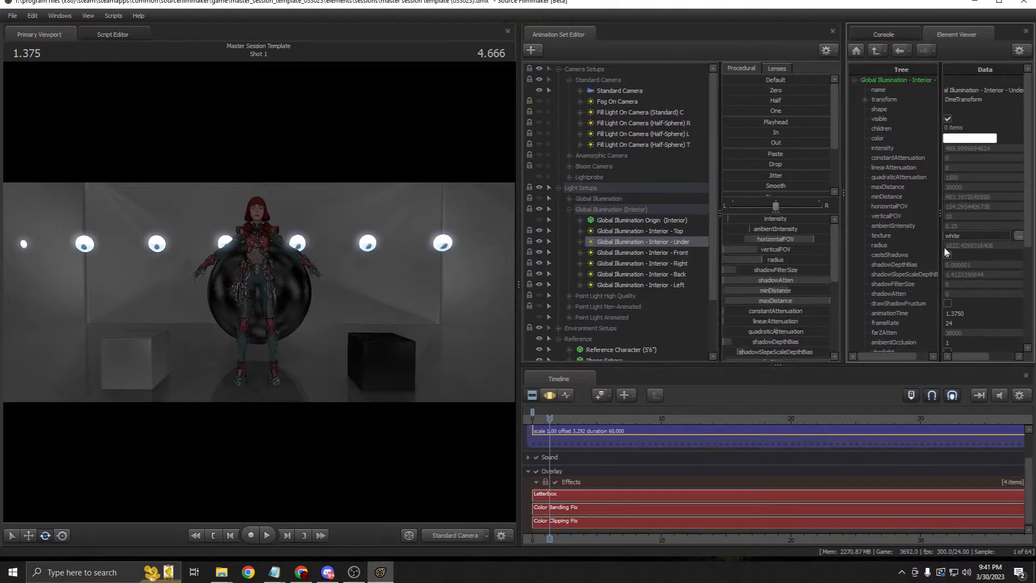
{"action": "left_click", "coordinate": [696, 251]}
{"action": "right_click", "coordinate": [696, 252]}
{"action": "mouse_move", "coordinate": [777, 314]}
{"action": "left_click", "coordinate": [813, 322]}
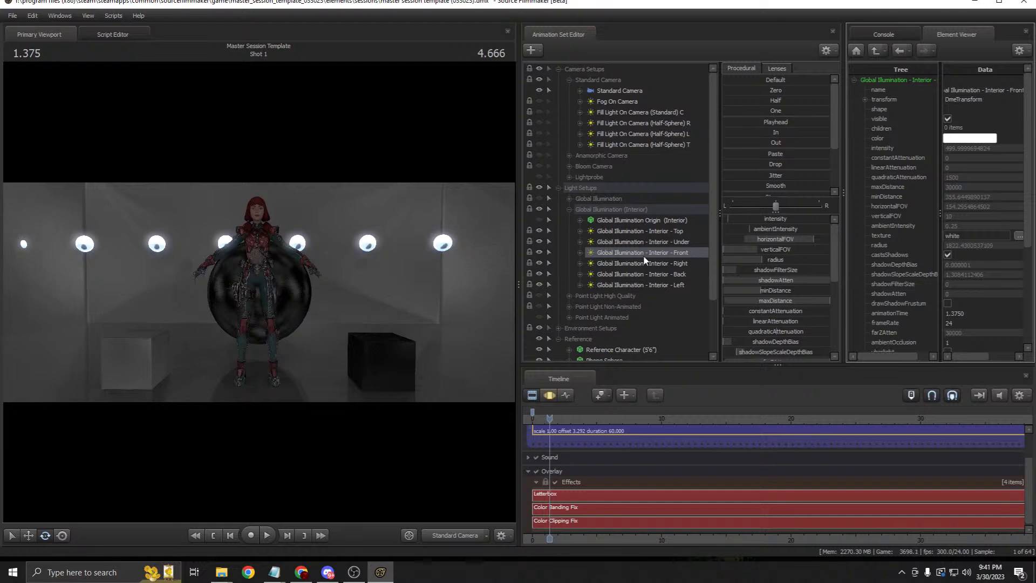
Step: Select the Top, Under and Front interior GI lights in turn
{"action": "left_click", "coordinate": [615, 231]}
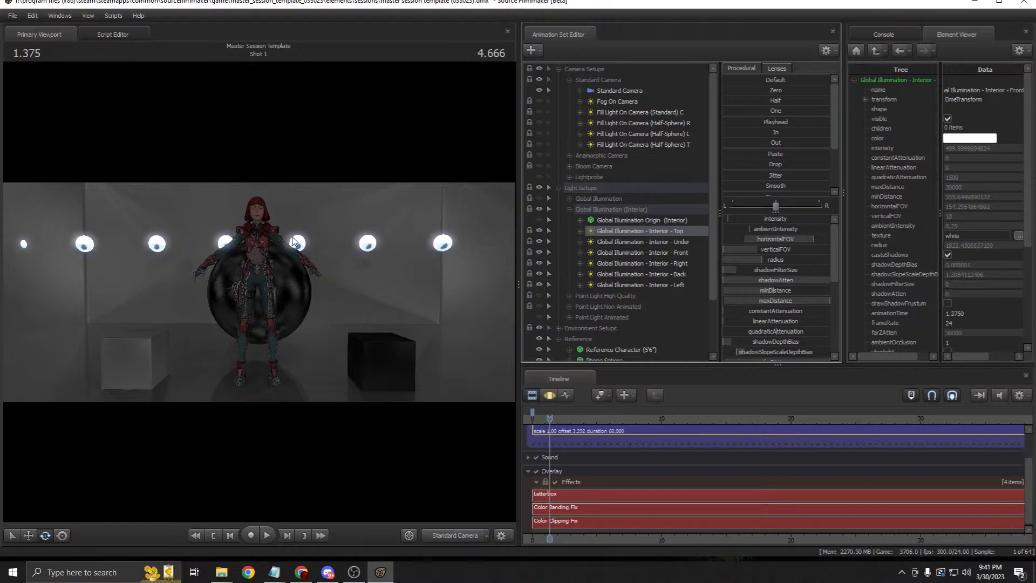
{"action": "right_click", "coordinate": [661, 231]}
{"action": "mouse_move", "coordinate": [755, 291]}
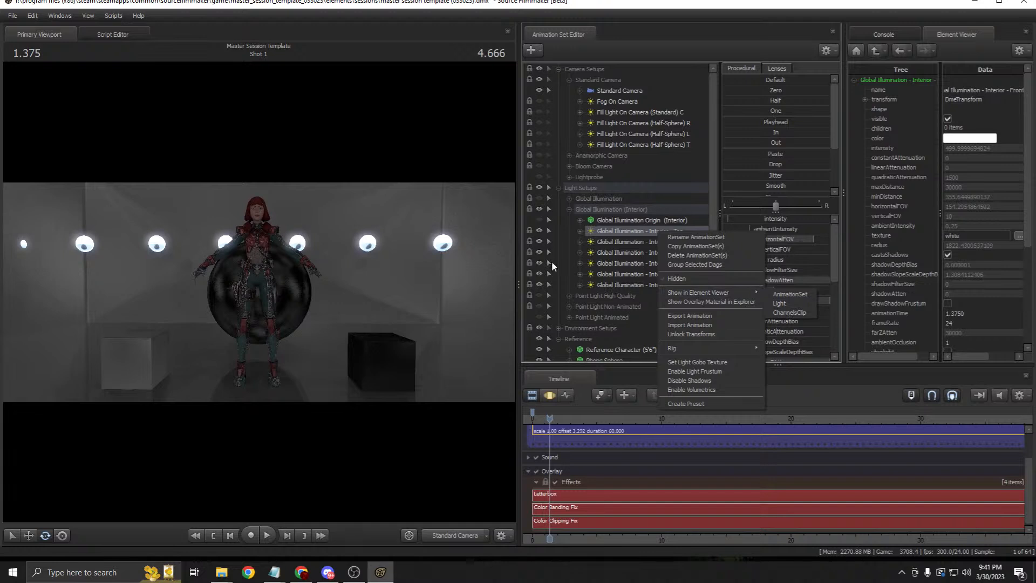
{"action": "left_click", "coordinate": [630, 244]}
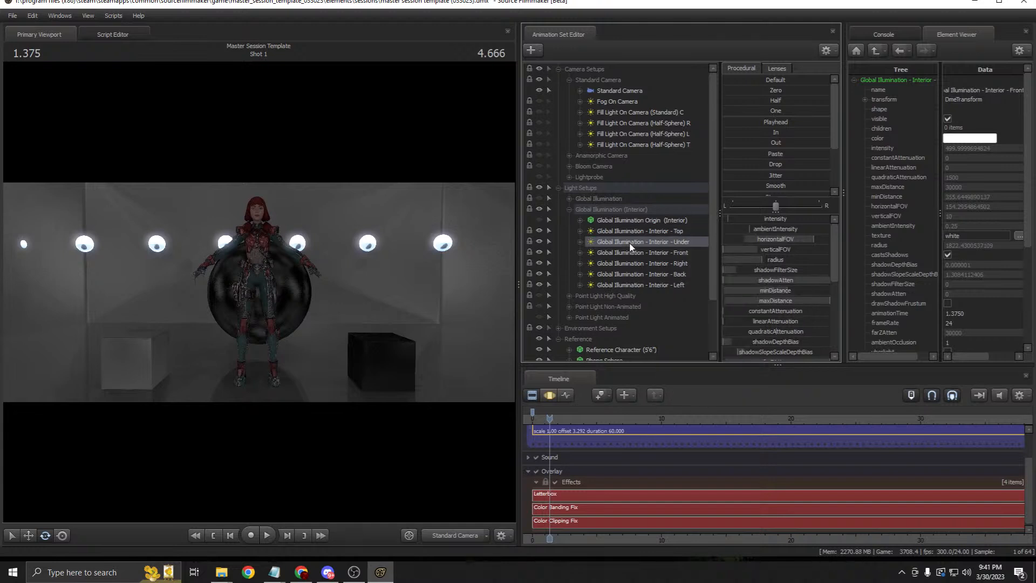
{"action": "left_click", "coordinate": [645, 232]}
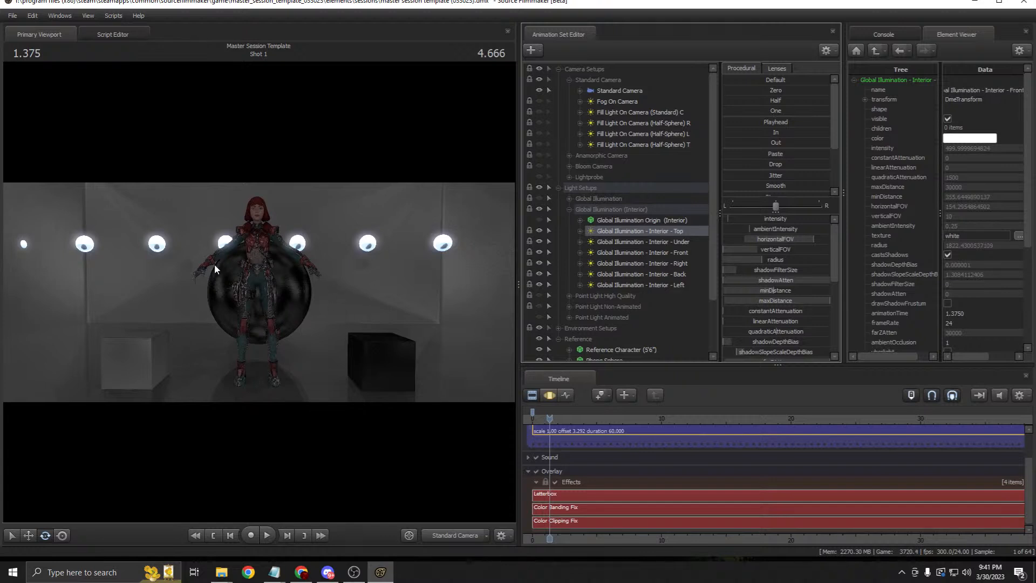
{"action": "left_click", "coordinate": [663, 241]}
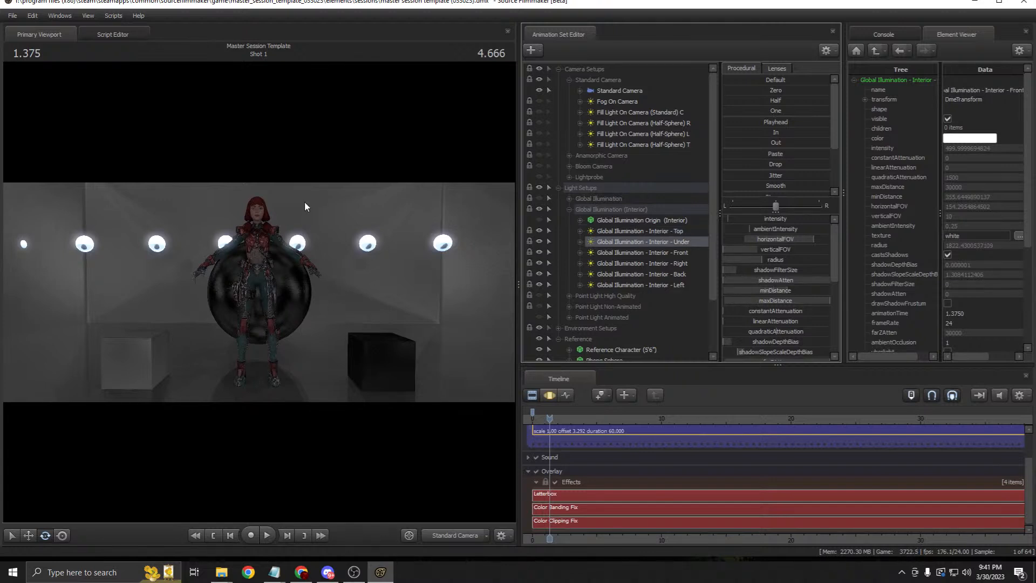
{"action": "left_click", "coordinate": [673, 252]}
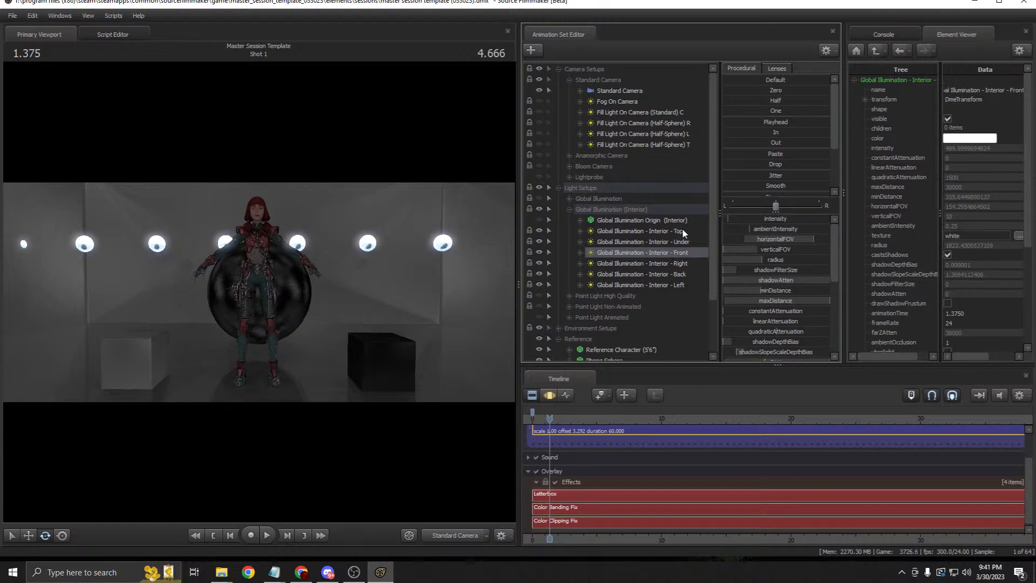
Step: Cycle through the interior lights back to Top and widen the viewport again
{"action": "left_click", "coordinate": [681, 229]}
{"action": "left_click", "coordinate": [680, 241]}
{"action": "left_click", "coordinate": [677, 251]}
{"action": "left_click", "coordinate": [682, 239]}
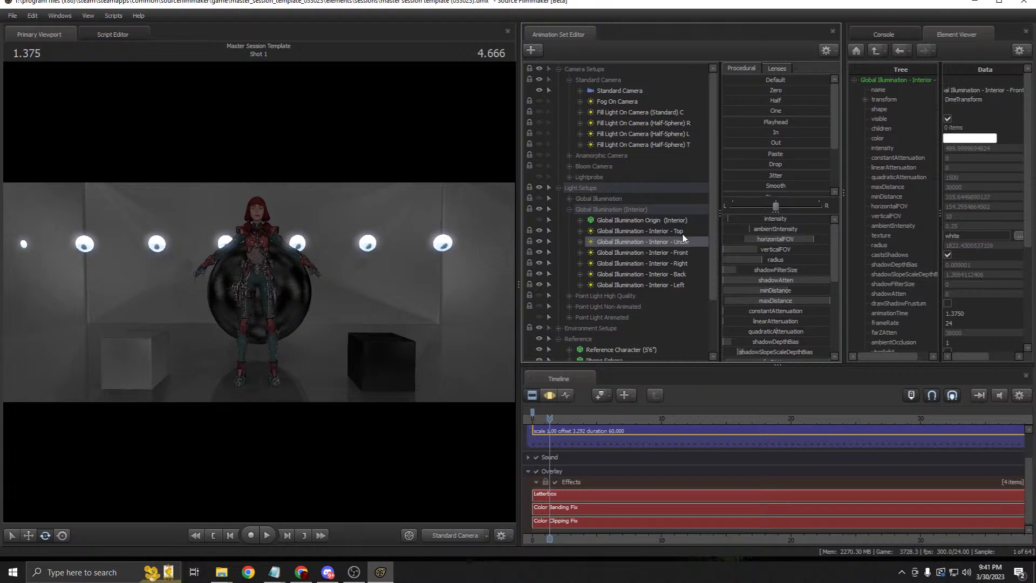
{"action": "left_click", "coordinate": [681, 231]}
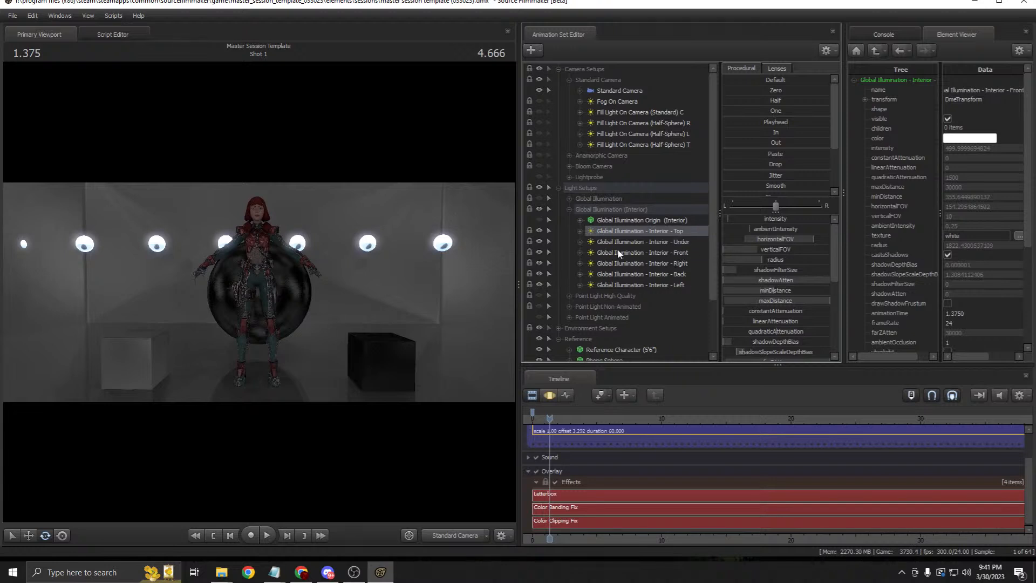
{"action": "left_click_drag", "start_coordinate": [516, 248], "coordinate": [587, 248]}
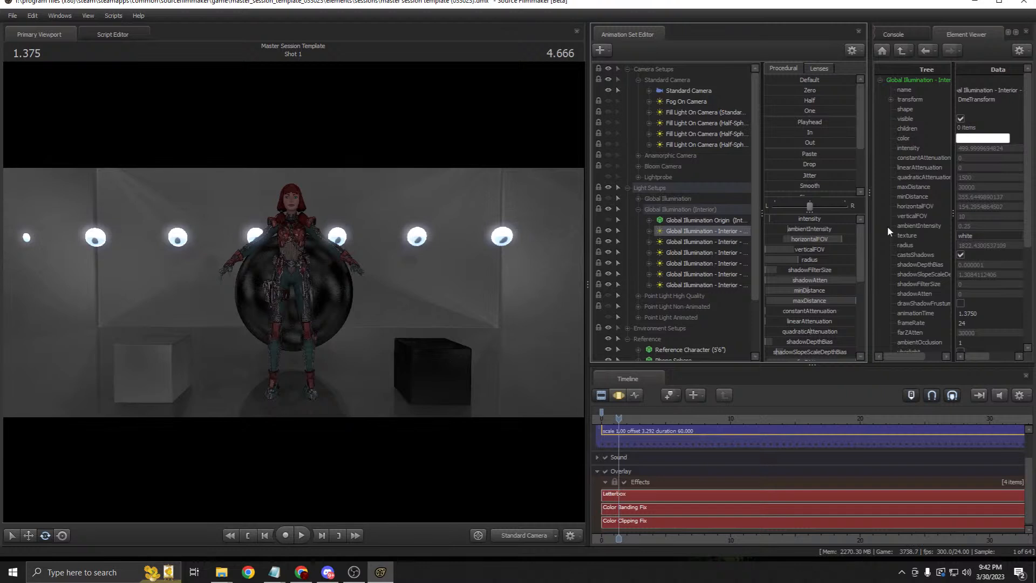
Step: Show the Interior - Top light's properties, try a 'metal' texture, then set it back to 'white'
{"action": "left_click_drag", "start_coordinate": [587, 216], "coordinate": [472, 216]}
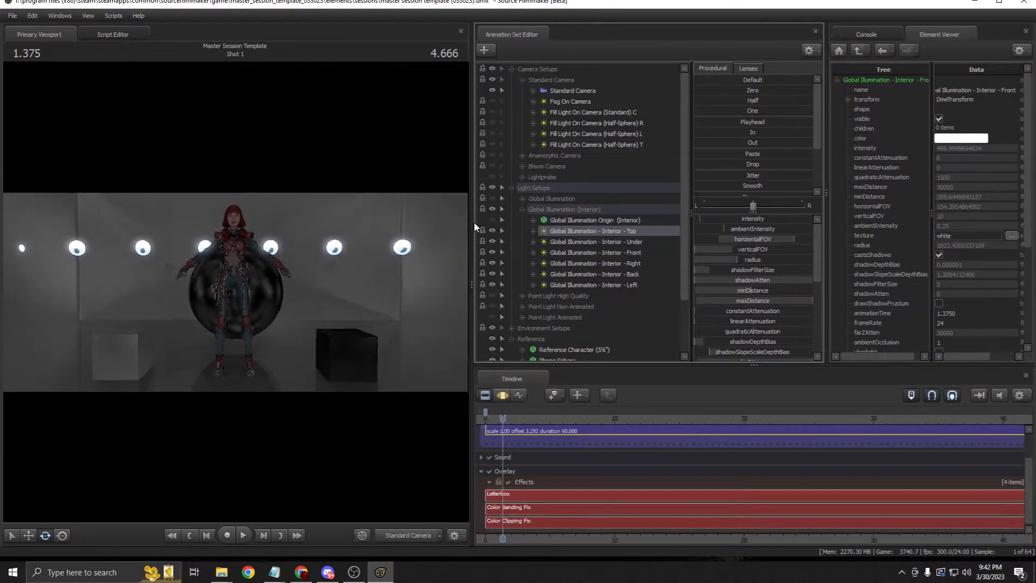
{"action": "right_click", "coordinate": [587, 232]}
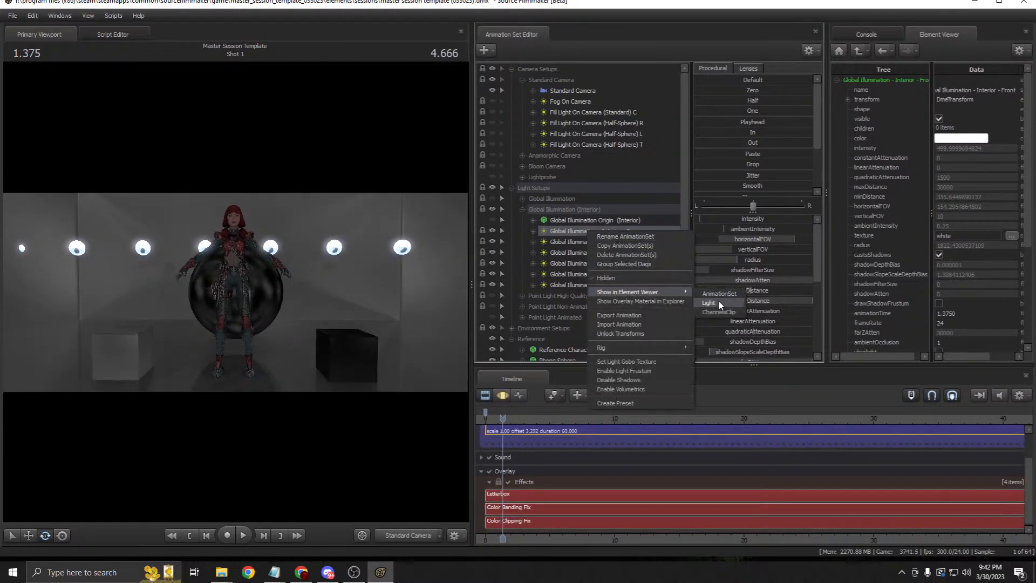
{"action": "left_click", "coordinate": [682, 292]}
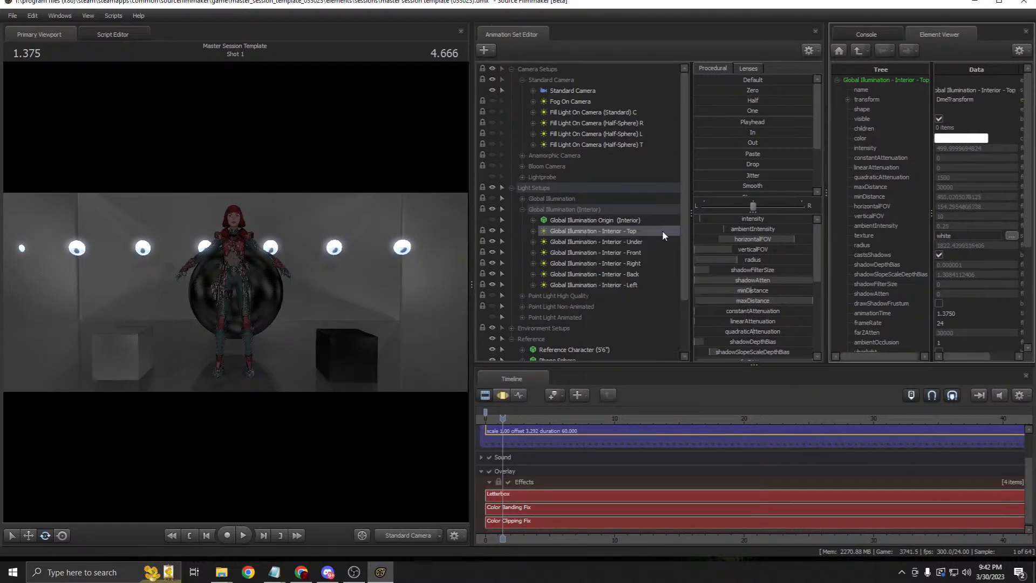
{"action": "double_click", "coordinate": [939, 235]}
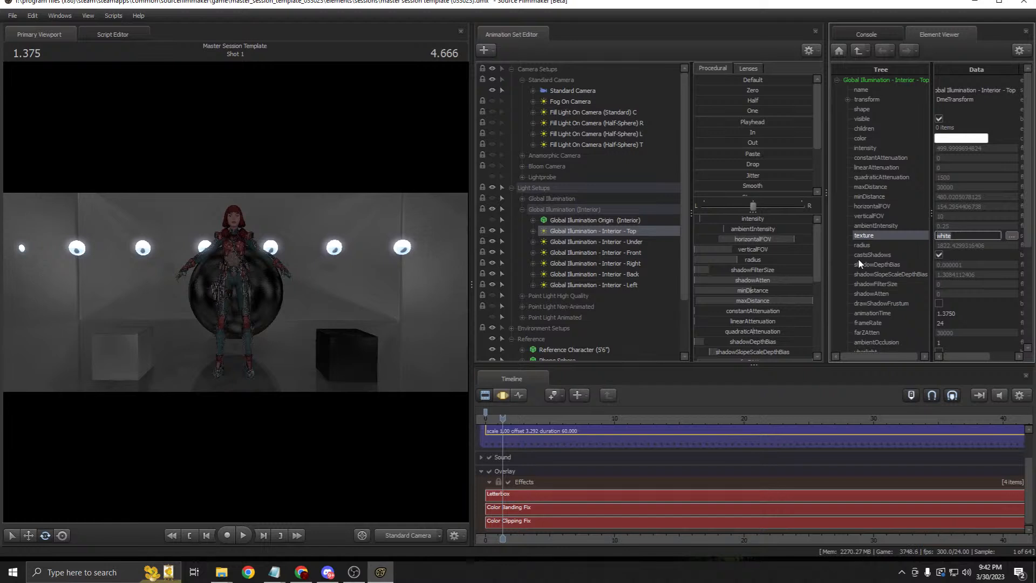
{"action": "type", "text": "metal"}
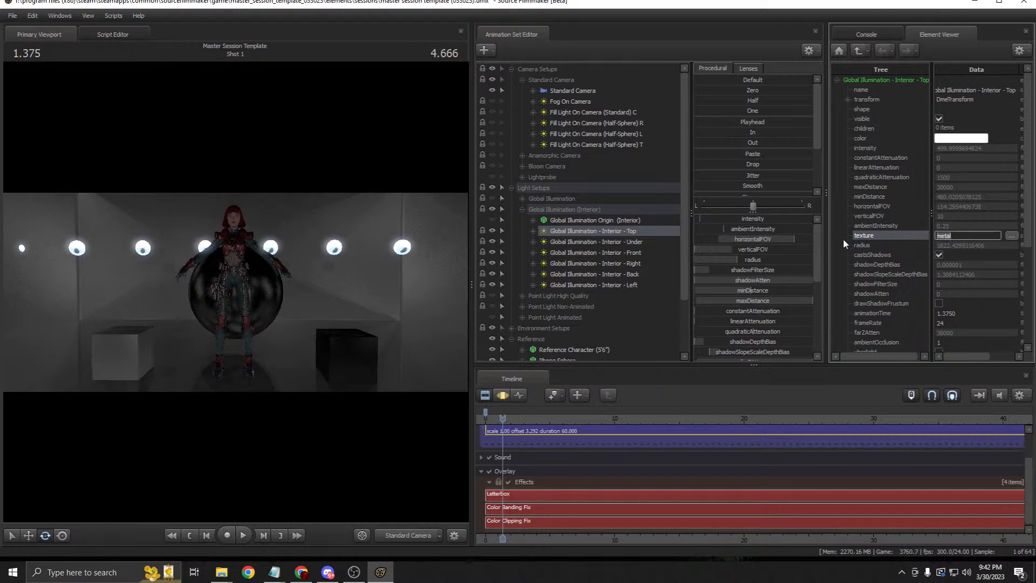
{"action": "type", "text": "white"}
{"action": "key", "text": "Return"}
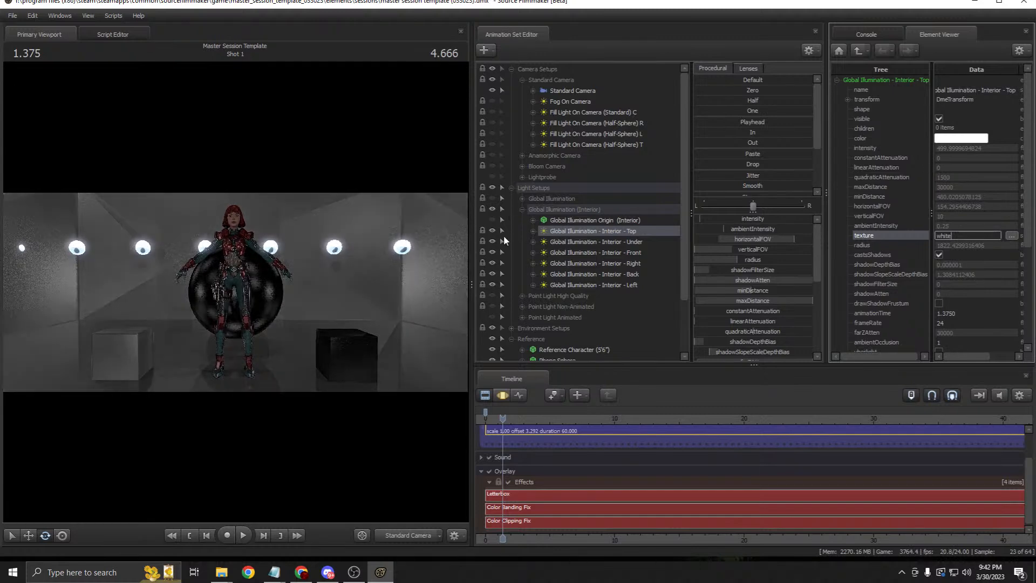
{"action": "left_click", "coordinate": [594, 220]}
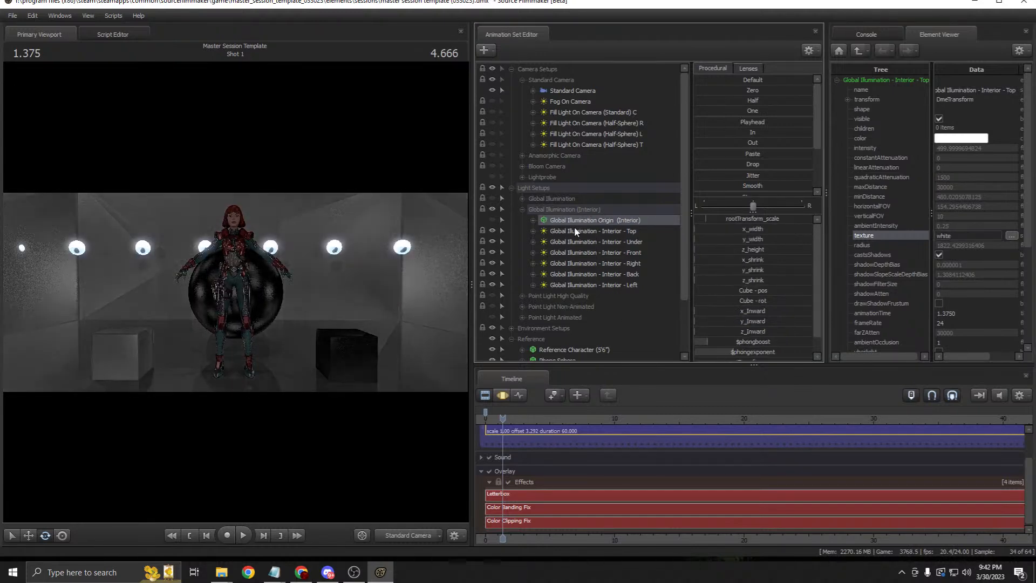
Step: Switch the timeline to the motion editor and fly the work camera into the lit room
{"action": "left_click", "coordinate": [592, 232]}
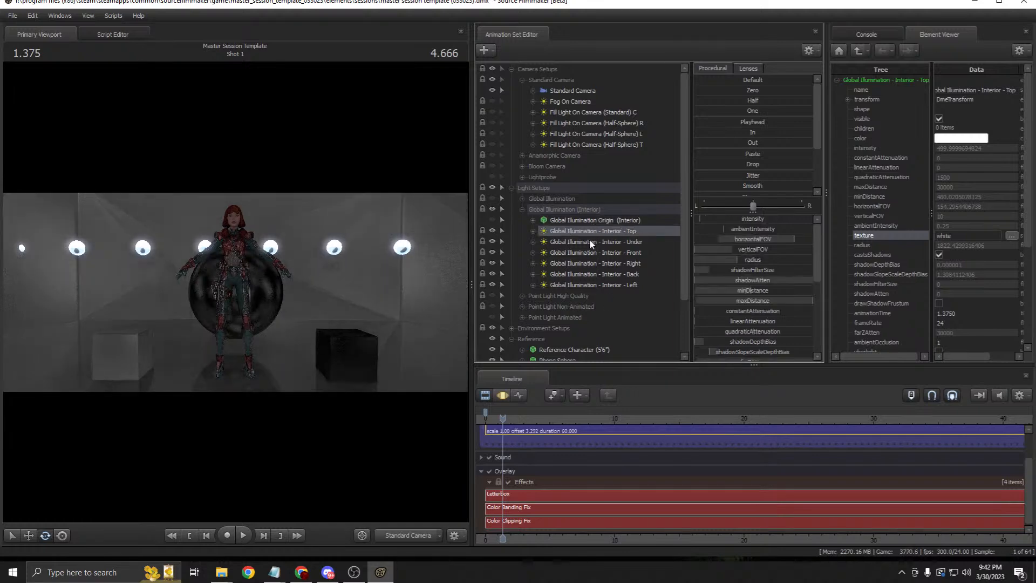
{"action": "left_click", "coordinate": [590, 220]}
{"action": "left_click", "coordinate": [503, 396]}
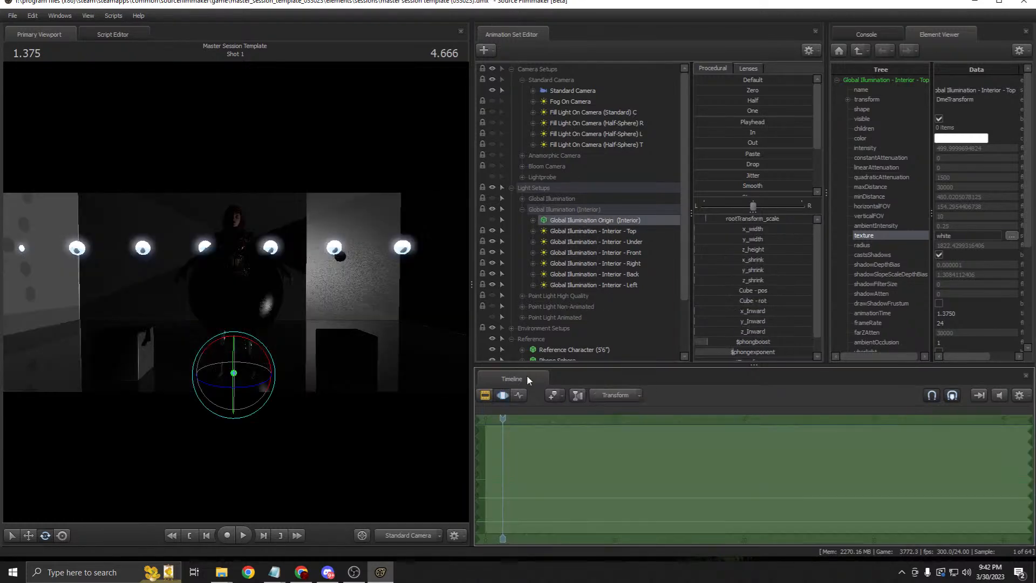
{"action": "left_click", "coordinate": [608, 231]}
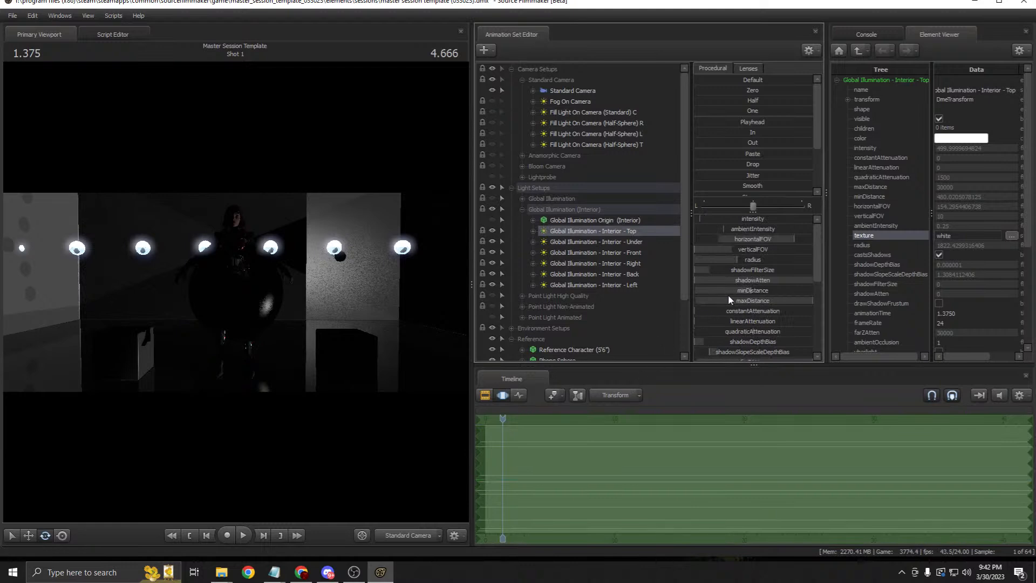
{"action": "left_click", "coordinate": [407, 535]}
{"action": "key", "text": "w"}
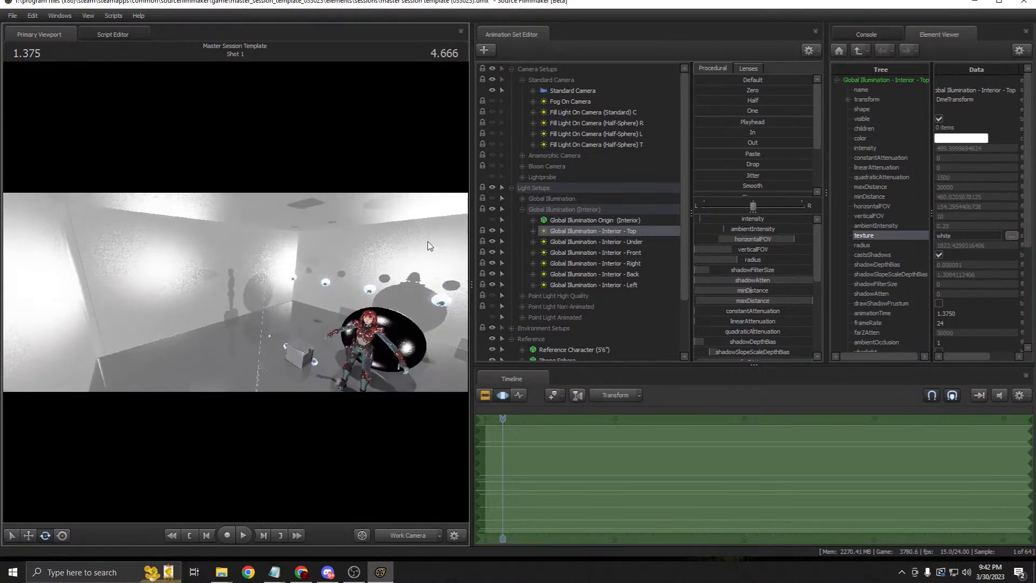
{"action": "left_click_drag", "start_coordinate": [472, 265], "coordinate": [551, 267]}
{"action": "left_click_drag", "start_coordinate": [480, 288], "coordinate": [507, 298]}
{"action": "key", "text": "a"}
{"action": "scroll", "coordinate": [647, 313], "scroll_direction": "down", "scroll_amount": 2}
Step: Select Wall (Right) in the Simple Room group and slide it along its green axis
{"action": "left_click", "coordinate": [603, 339]}
{"action": "scroll", "coordinate": [604, 337], "scroll_direction": "down", "scroll_amount": 3}
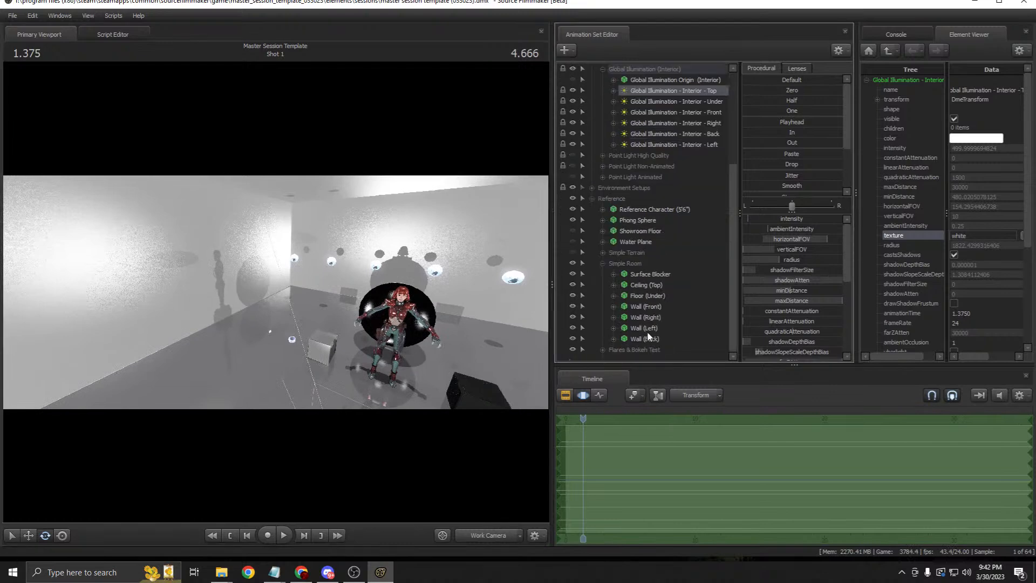
{"action": "left_click", "coordinate": [606, 320]}
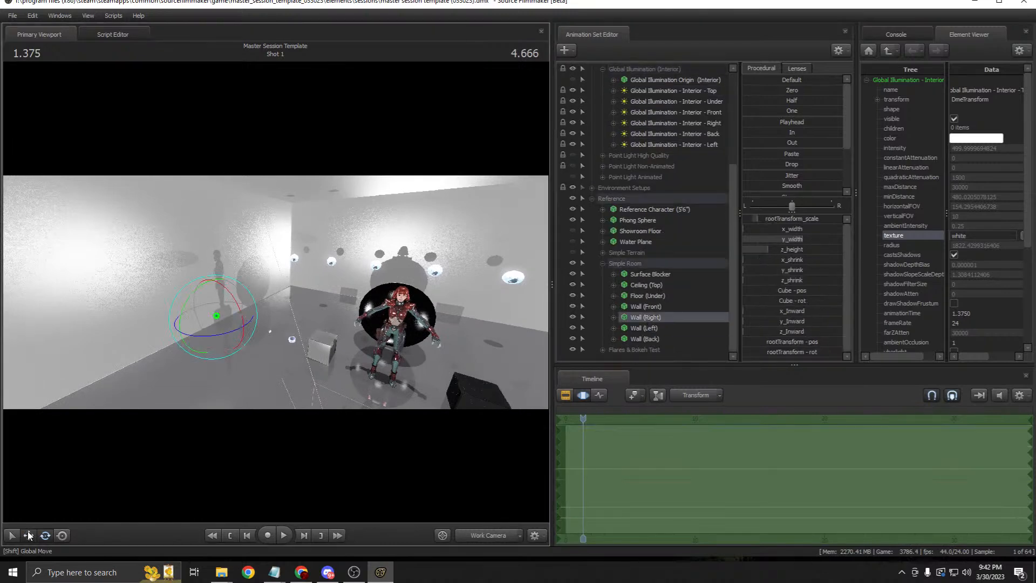
{"action": "key", "text": "w"}
{"action": "left_click_drag", "start_coordinate": [246, 324], "coordinate": [265, 343]}
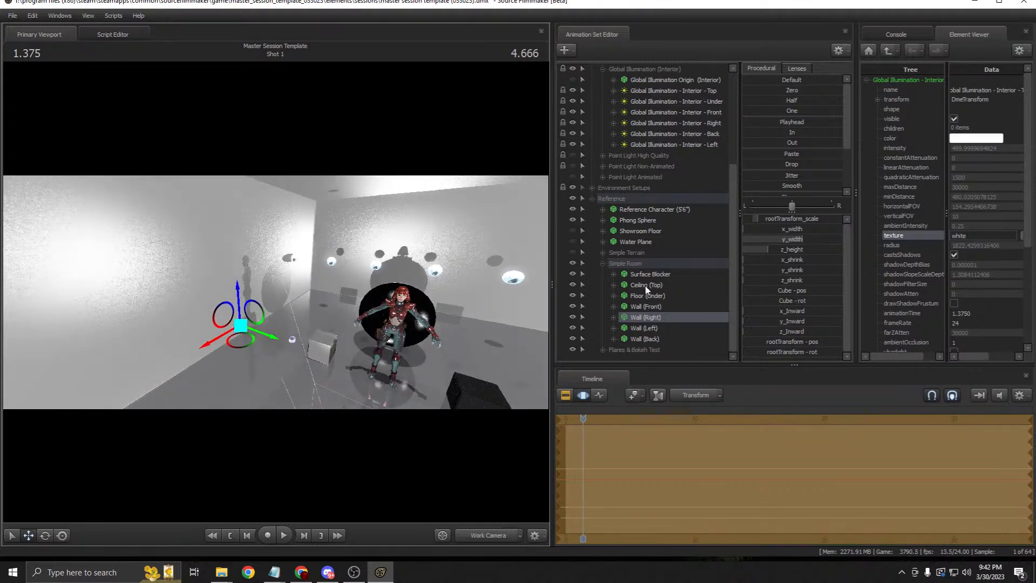
{"action": "scroll", "coordinate": [586, 244], "scroll_direction": "up", "scroll_amount": 5}
Step: Switch off the six interior GI lights, then turn only the left light back on
{"action": "left_click", "coordinate": [573, 230]}
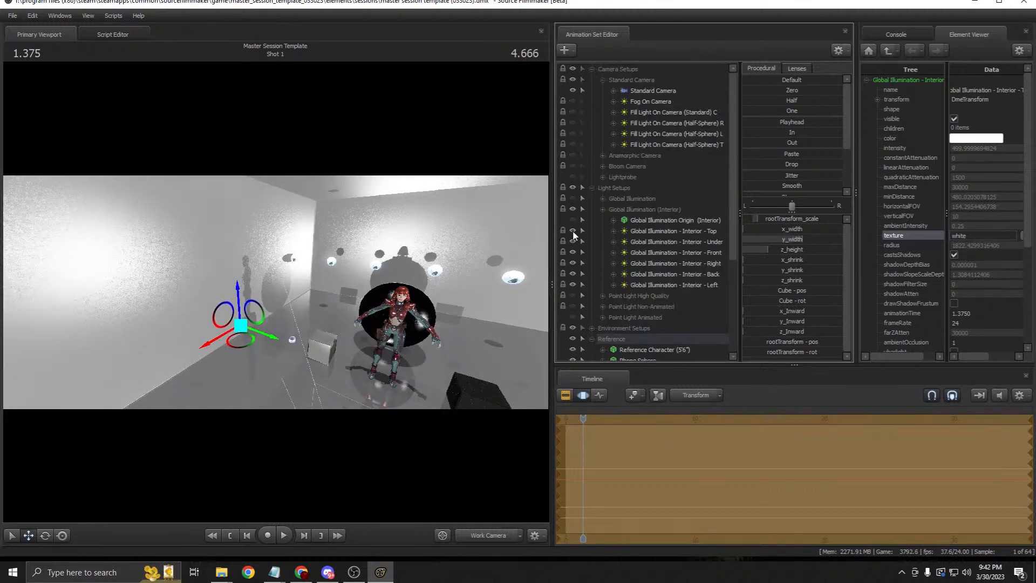
{"action": "left_click", "coordinate": [572, 242]}
{"action": "left_click", "coordinate": [573, 252]}
{"action": "left_click", "coordinate": [573, 263]}
{"action": "left_click", "coordinate": [573, 273]}
{"action": "left_click", "coordinate": [573, 284]}
{"action": "left_click", "coordinate": [574, 277]}
{"action": "left_click", "coordinate": [572, 271]}
{"action": "left_click", "coordinate": [572, 262]}
{"action": "left_click", "coordinate": [572, 262]}
{"action": "left_click", "coordinate": [573, 252]}
{"action": "left_click", "coordinate": [572, 250]}
{"action": "left_click", "coordinate": [571, 284]}
Step: Fly the work camera closer, try moving the left interior GI light, then undo the move
{"action": "left_click_drag", "start_coordinate": [430, 293], "coordinate": [429, 324]}
{"action": "key", "text": "w"}
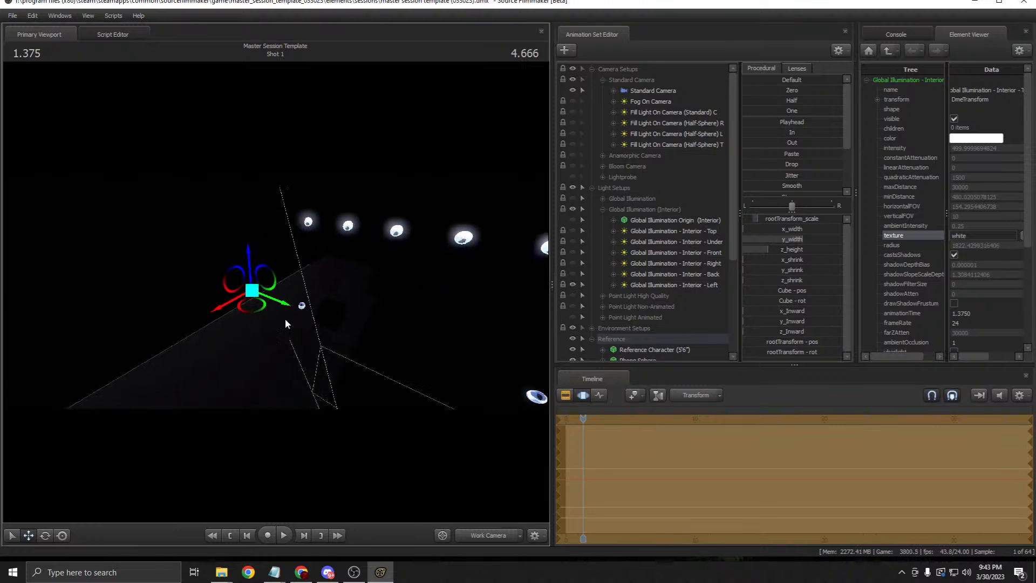
{"action": "left_click_drag", "start_coordinate": [286, 309], "coordinate": [304, 322]}
{"action": "scroll", "coordinate": [676, 328], "scroll_direction": "down", "scroll_amount": 4}
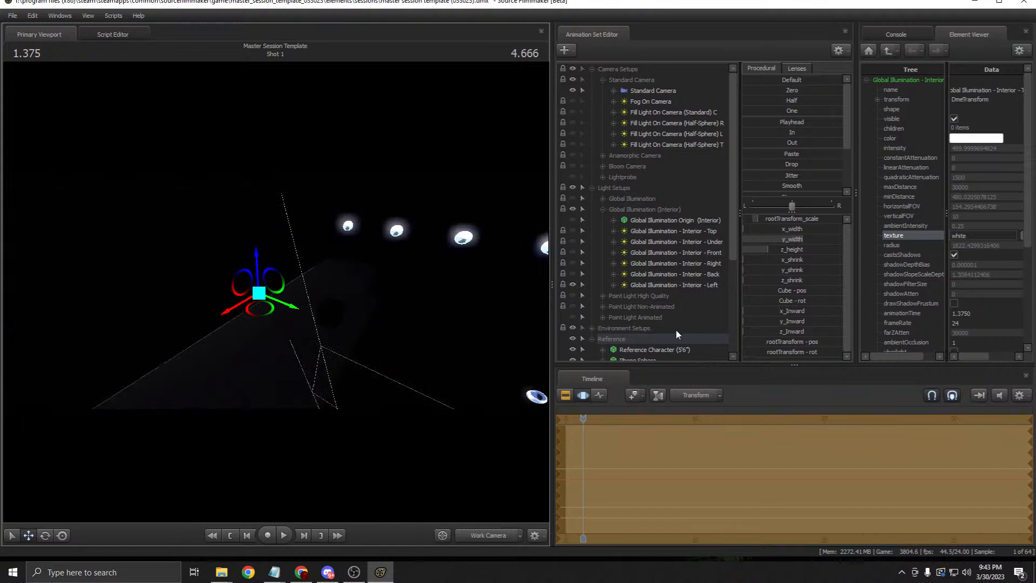
{"action": "scroll", "coordinate": [669, 295], "scroll_direction": "up", "scroll_amount": 3}
{"action": "left_click", "coordinate": [686, 241]}
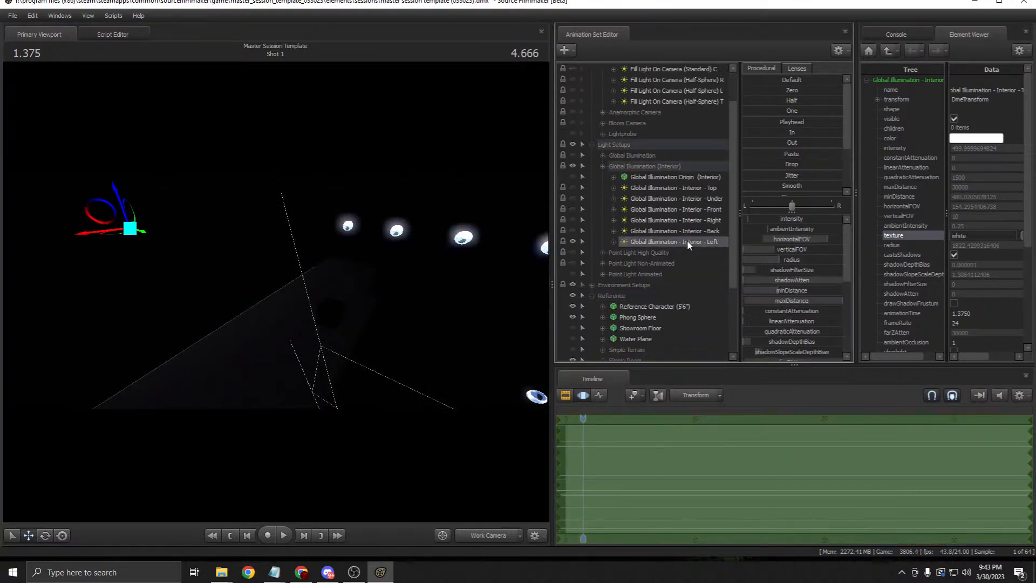
{"action": "left_click_drag", "start_coordinate": [138, 234], "coordinate": [149, 252]}
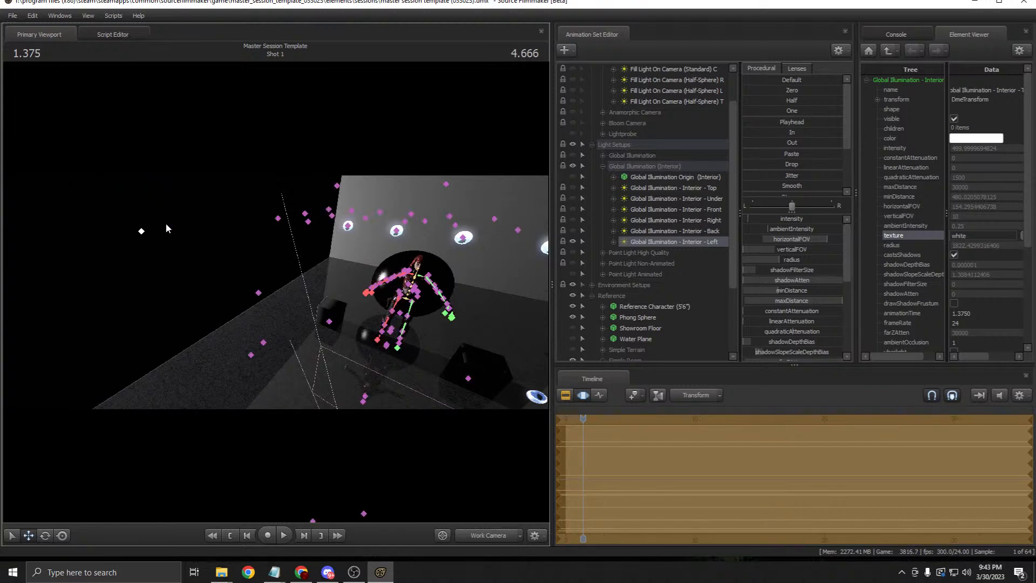
{"action": "key", "text": "ctrl+z"}
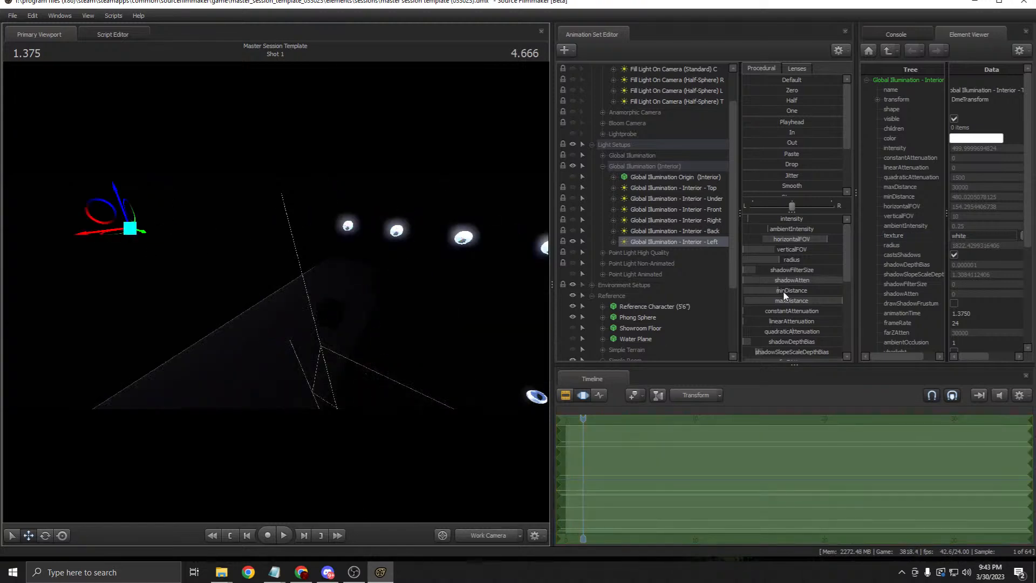
Step: Swing the work camera through the relit room and return the timeline to the Clip Editor with F2
{"action": "mouse_move", "coordinate": [154, 284]}
{"action": "left_mouse_down"}
{"action": "mouse_move", "coordinate": [134, 270]}
{"action": "mouse_move", "coordinate": [183, 270]}
{"action": "mouse_move", "coordinate": [156, 280]}
{"action": "left_mouse_up"}
{"action": "scroll", "coordinate": [817, 294], "scroll_direction": "down", "scroll_amount": 5}
{"action": "mouse_move", "coordinate": [827, 348]}
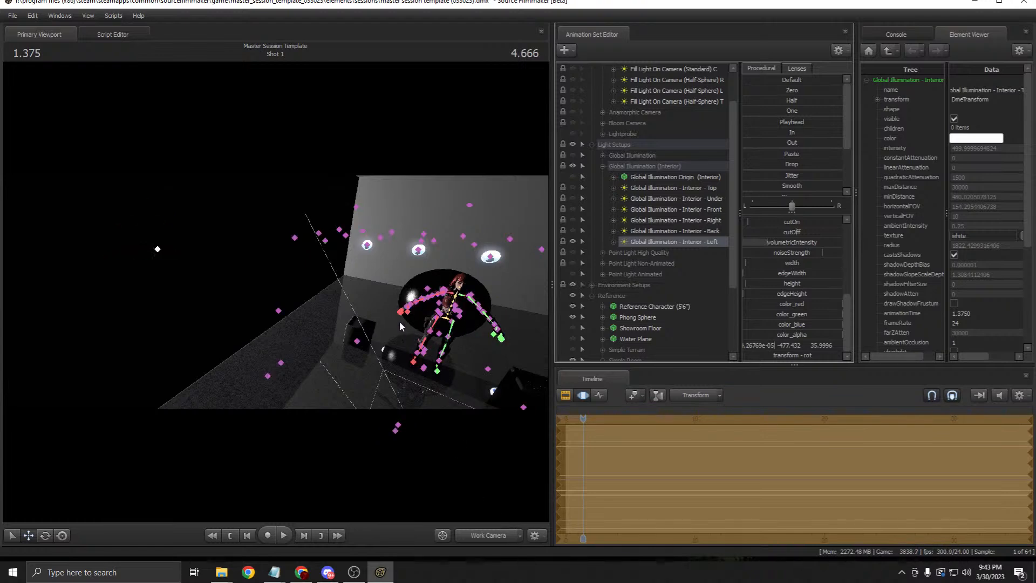
{"action": "left_click_drag", "start_coordinate": [276, 290], "coordinate": [273, 290]}
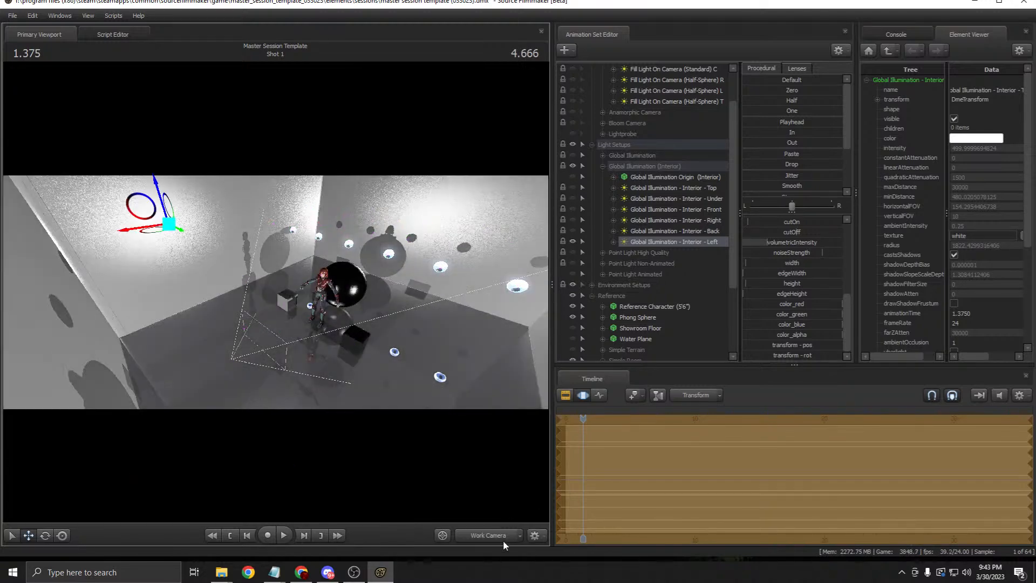
{"action": "key", "text": "F2"}
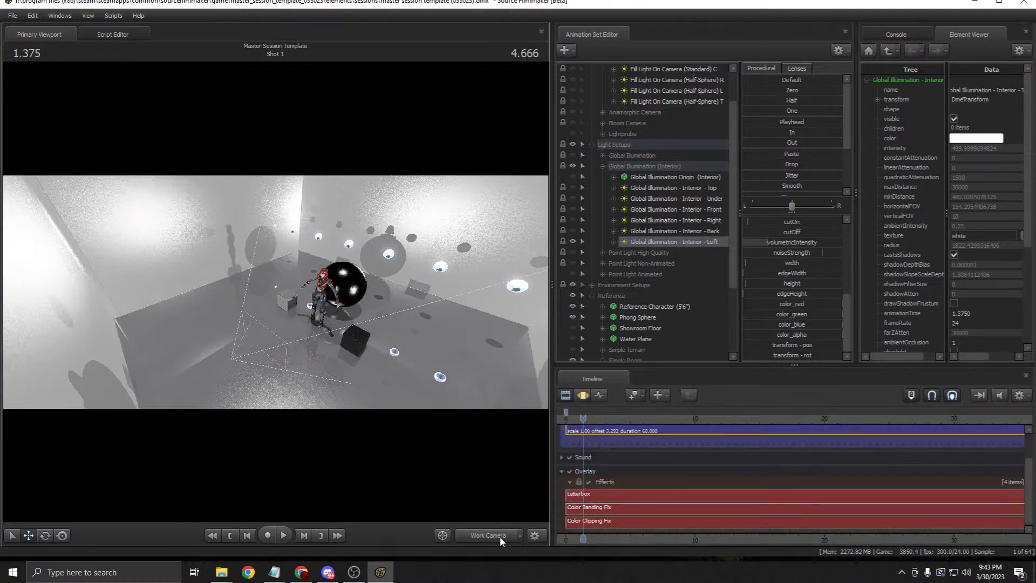
Step: From the standard camera, rotate and shift the interior GI light rig around the character
{"action": "left_click", "coordinate": [499, 537]}
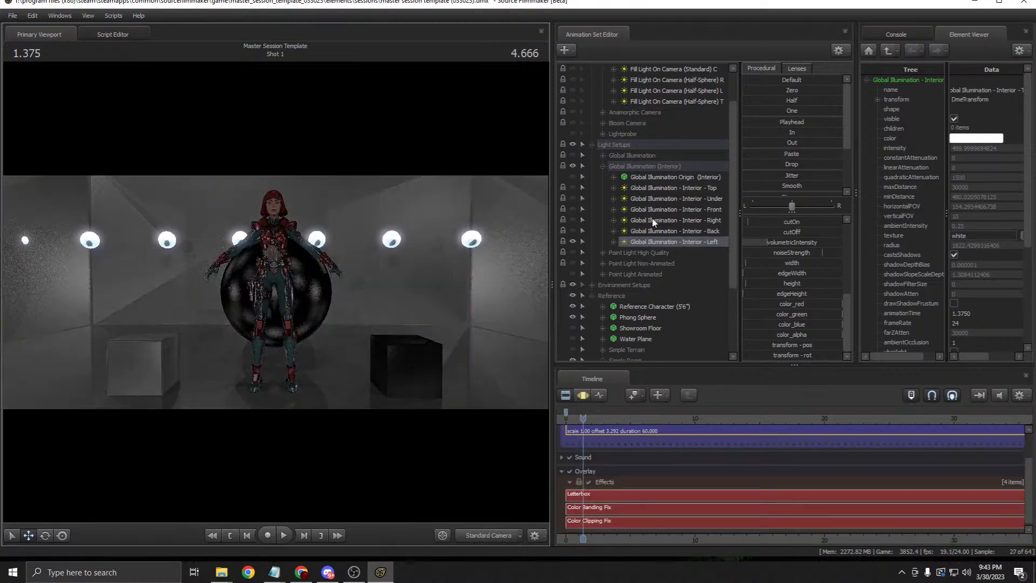
{"action": "left_click", "coordinate": [648, 177]}
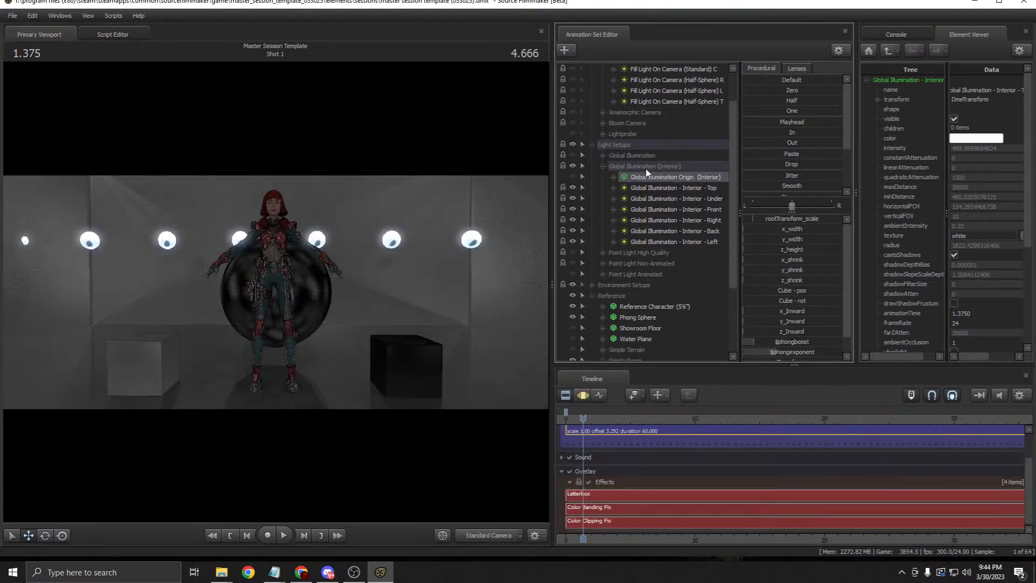
{"action": "left_click", "coordinate": [583, 395]}
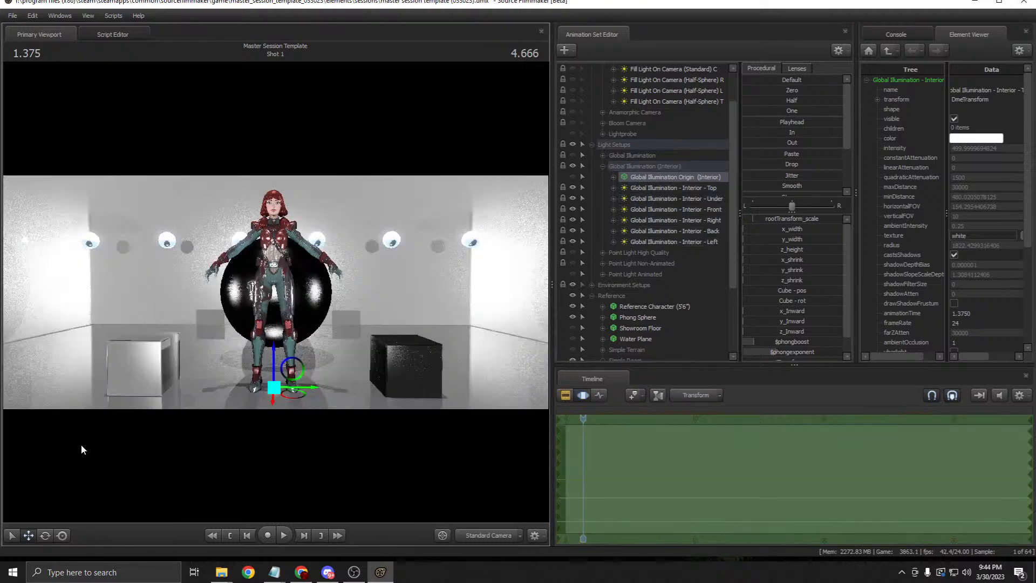
{"action": "left_click", "coordinate": [45, 534]}
{"action": "left_click_drag", "start_coordinate": [275, 404], "coordinate": [349, 377]}
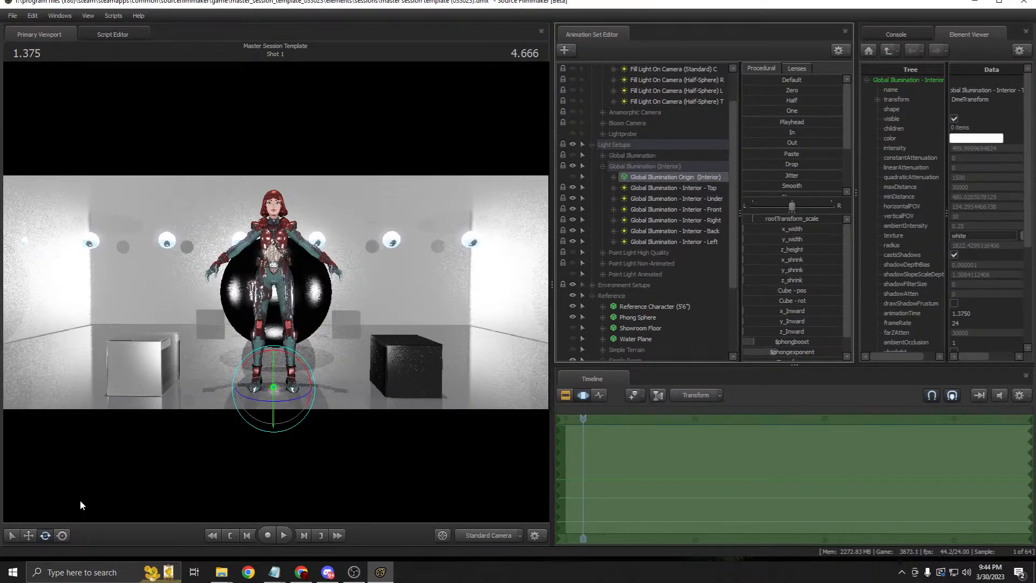
{"action": "left_click", "coordinate": [30, 533]}
{"action": "mouse_move", "coordinate": [291, 397]}
{"action": "left_mouse_down"}
{"action": "mouse_move", "coordinate": [231, 365]}
{"action": "mouse_move", "coordinate": [274, 399]}
{"action": "left_mouse_up"}
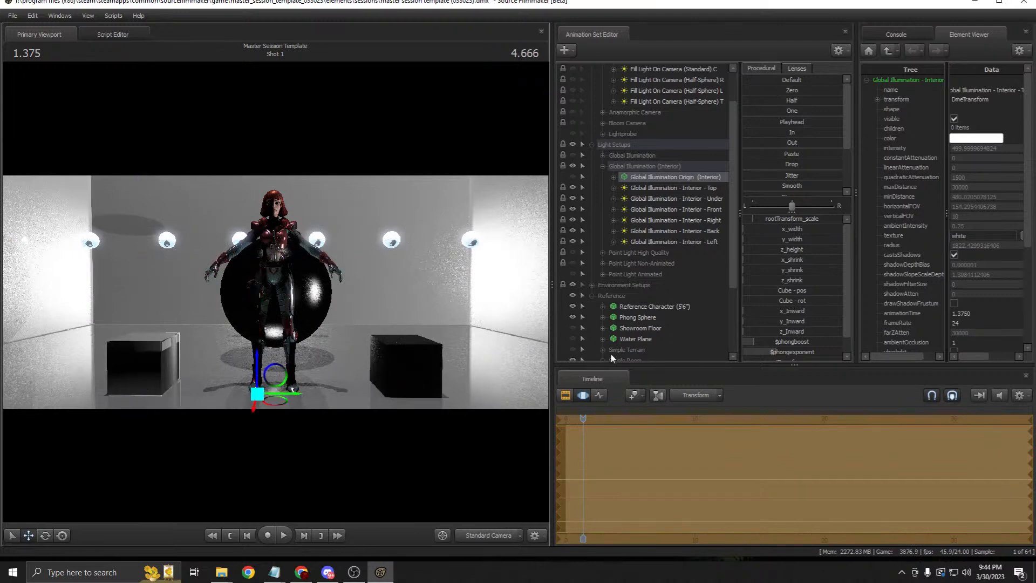
Step: Collapse the Global Illumination (Interior) group and select the Point Light High Quality setup
{"action": "left_click", "coordinate": [691, 189]}
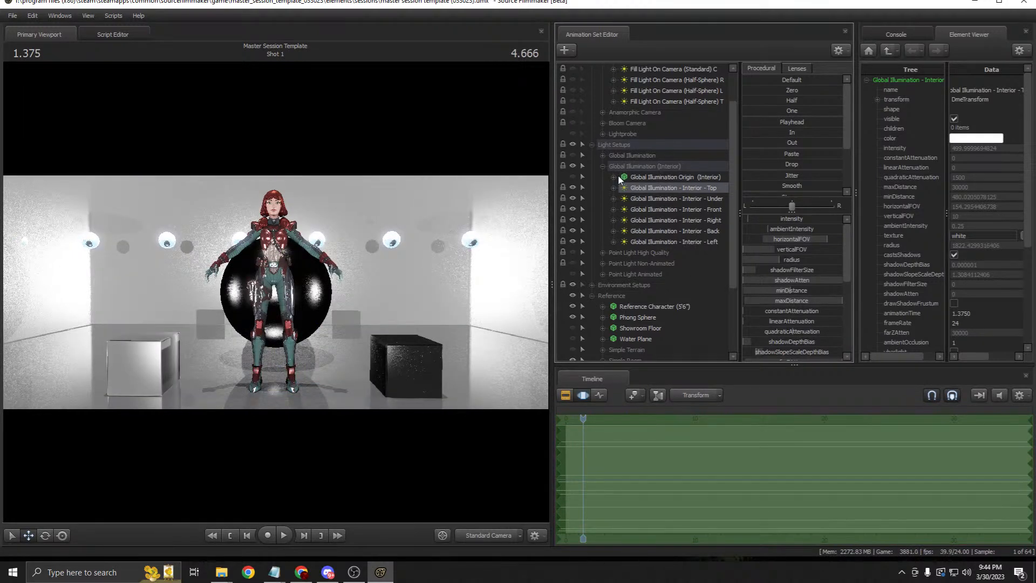
{"action": "left_click", "coordinate": [602, 166]}
{"action": "left_click", "coordinate": [647, 167]}
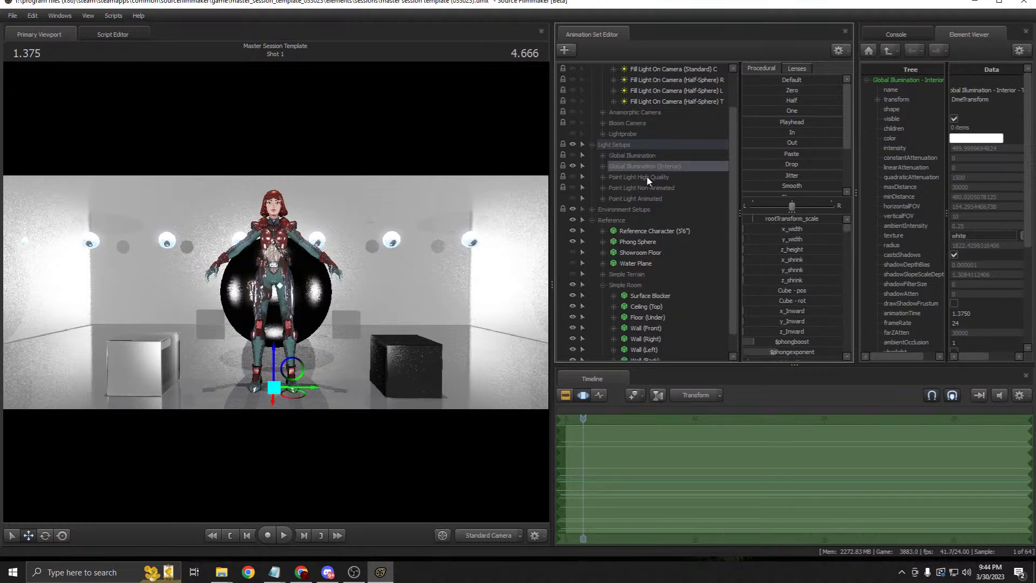
{"action": "left_click", "coordinate": [624, 177]}
{"action": "left_click", "coordinate": [623, 187]}
{"action": "left_click", "coordinate": [626, 198]}
{"action": "left_click", "coordinate": [631, 182]}
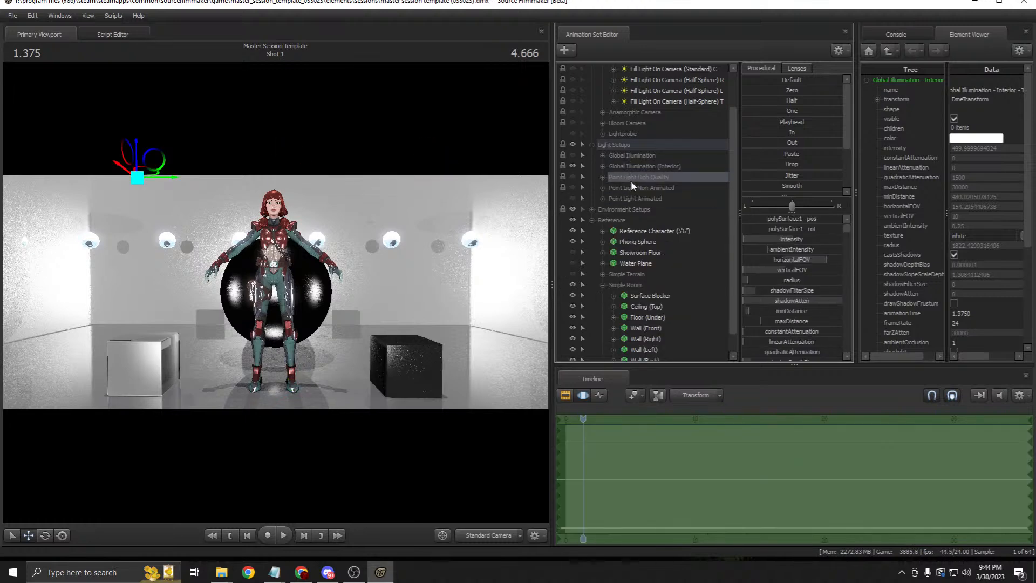
Step: Hide the interior GI lights, enable Point Light High Quality, and test-move its light before undoing
{"action": "left_click", "coordinate": [572, 164]}
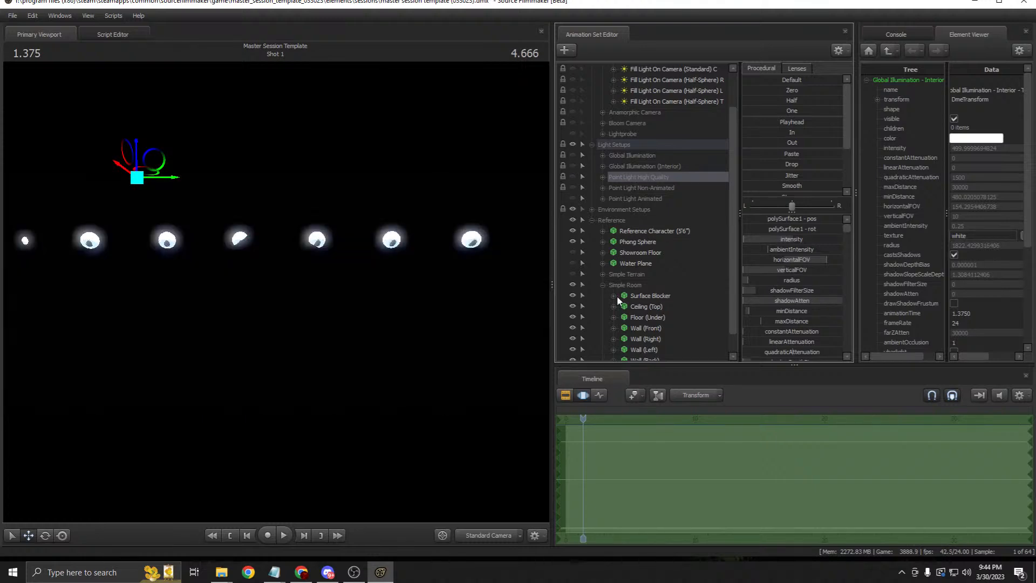
{"action": "left_click", "coordinate": [570, 177]}
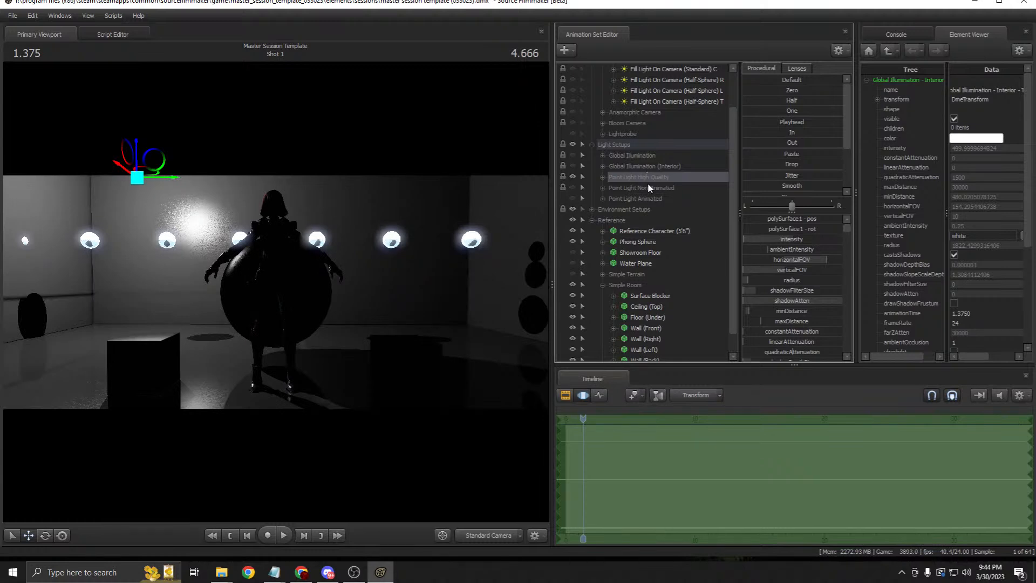
{"action": "left_click", "coordinate": [604, 176]}
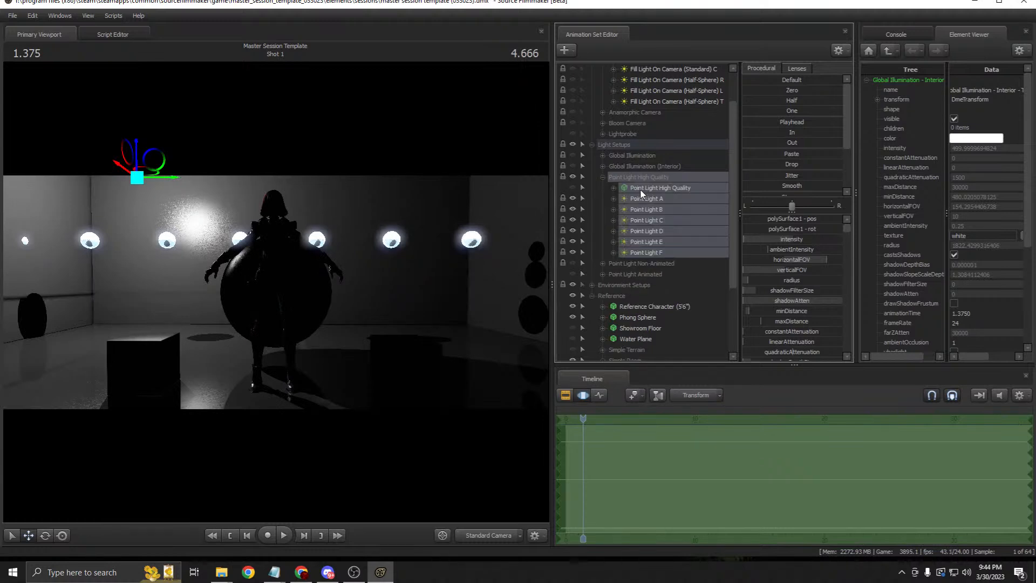
{"action": "left_click", "coordinate": [641, 190]}
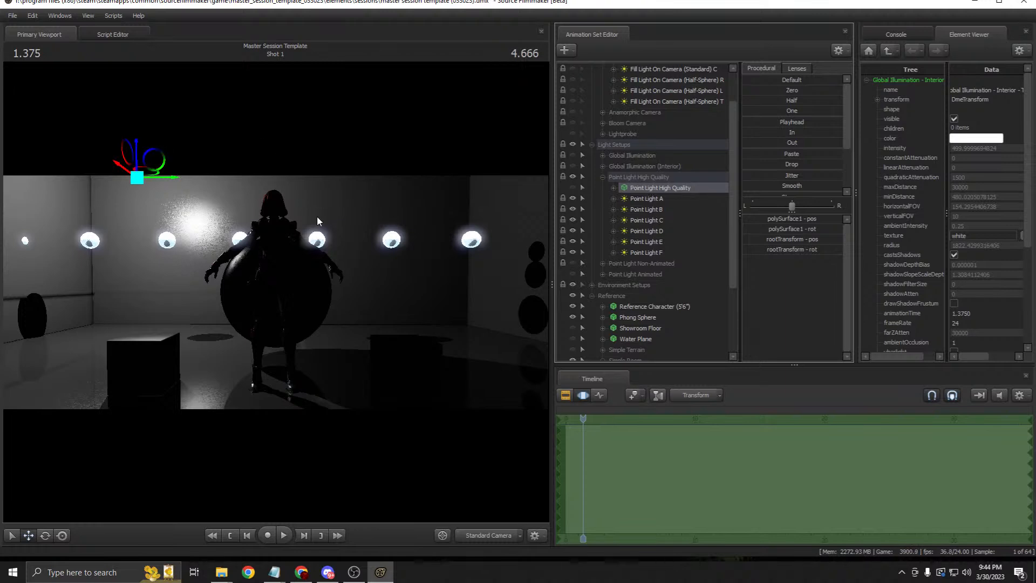
{"action": "mouse_move", "coordinate": [155, 176]}
{"action": "left_mouse_down"}
{"action": "mouse_move", "coordinate": [248, 178]}
{"action": "mouse_move", "coordinate": [87, 161]}
{"action": "mouse_move", "coordinate": [277, 197]}
{"action": "mouse_move", "coordinate": [478, 197]}
{"action": "mouse_move", "coordinate": [178, 170]}
{"action": "mouse_move", "coordinate": [144, 178]}
{"action": "mouse_move", "coordinate": [178, 145]}
{"action": "mouse_move", "coordinate": [146, 192]}
{"action": "left_mouse_up"}
{"action": "left_click", "coordinate": [46, 534]}
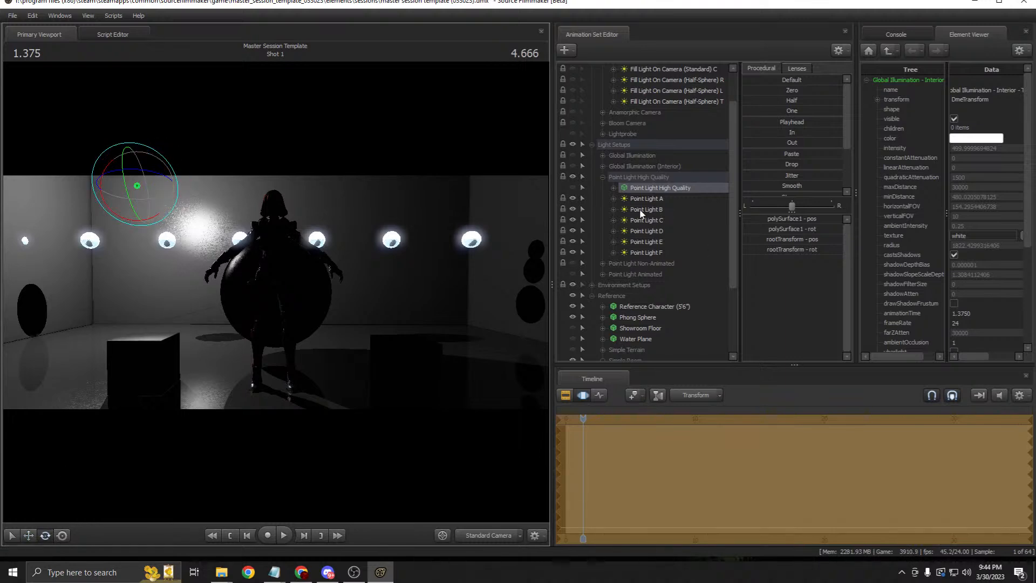
{"action": "key", "text": "ctrl+z"}
{"action": "key", "text": "ctrl+z"}
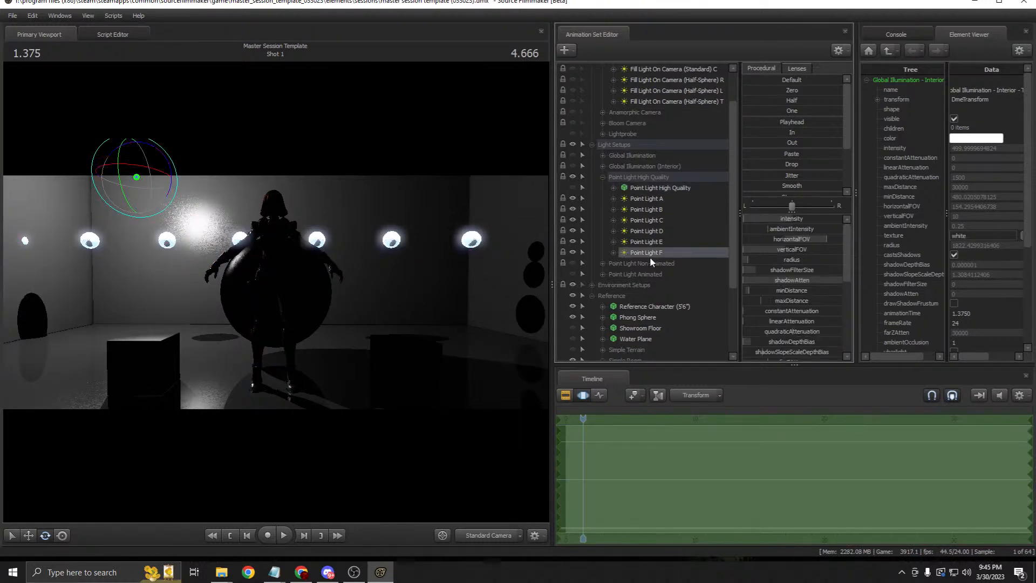
Step: Browse the Point Light High Quality group, inspecting Point Light A and selecting Point Light F
{"action": "left_click", "coordinate": [650, 201]}
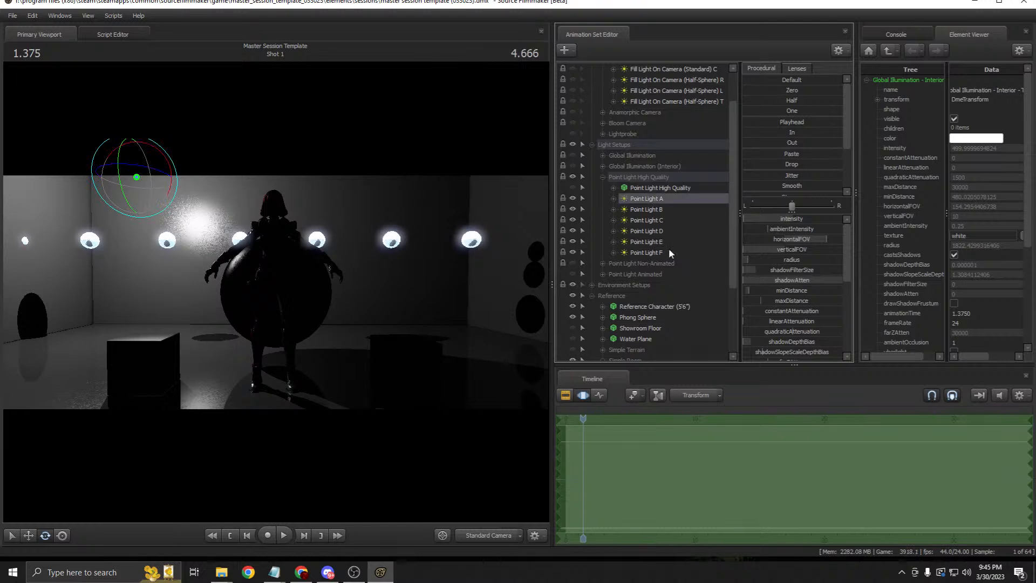
{"action": "left_click", "coordinate": [652, 190]}
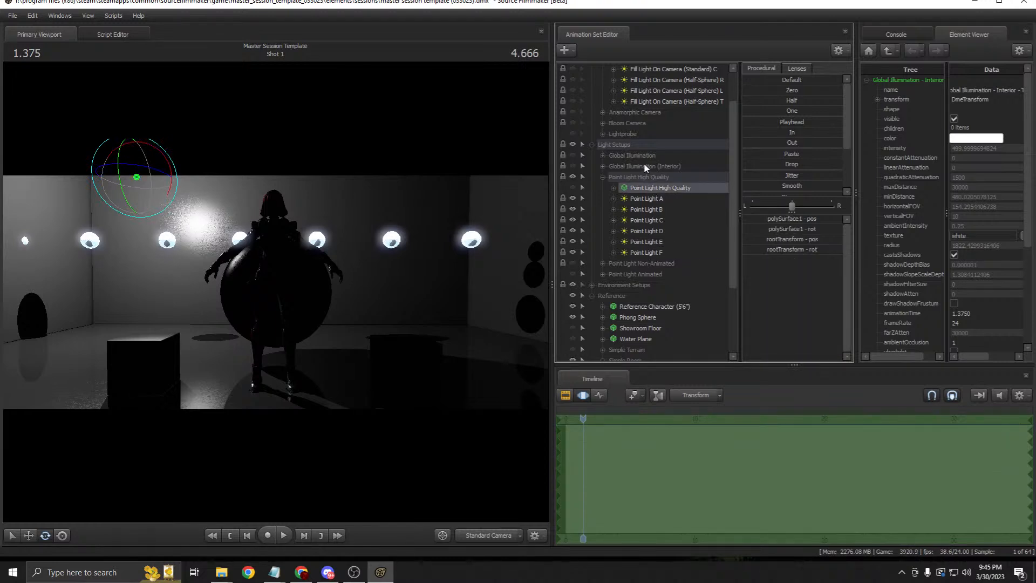
{"action": "left_click", "coordinate": [645, 177]}
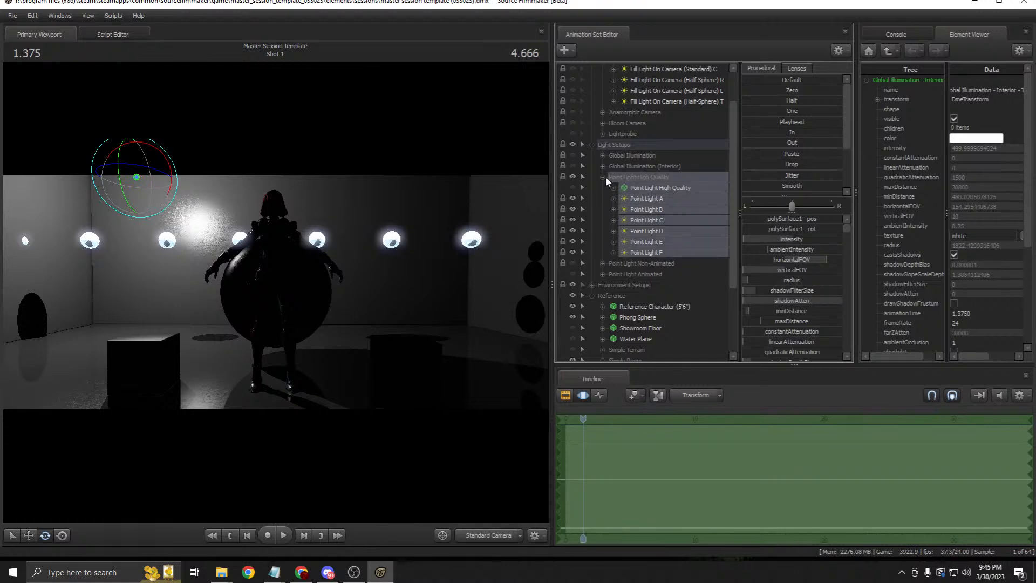
{"action": "left_click", "coordinate": [626, 187]}
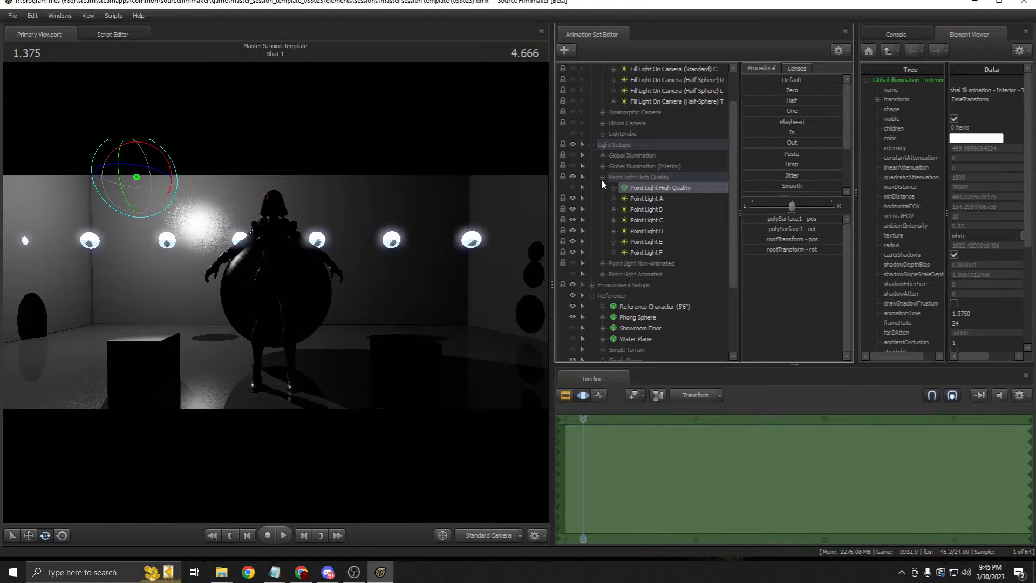
{"action": "left_click", "coordinate": [664, 196]}
{"action": "left_click", "coordinate": [667, 184]}
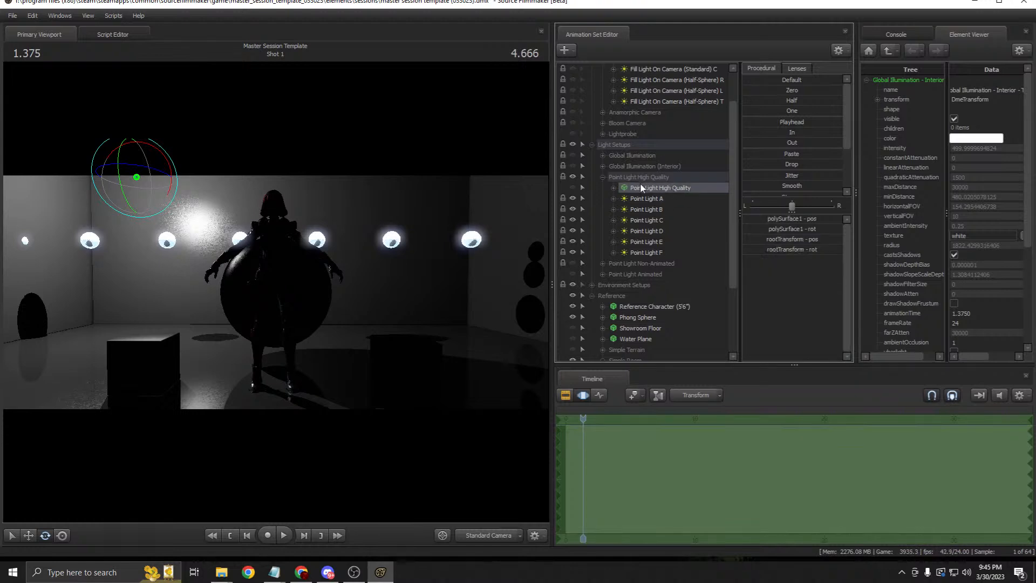
{"action": "left_click", "coordinate": [602, 177]}
{"action": "left_click", "coordinate": [603, 187]}
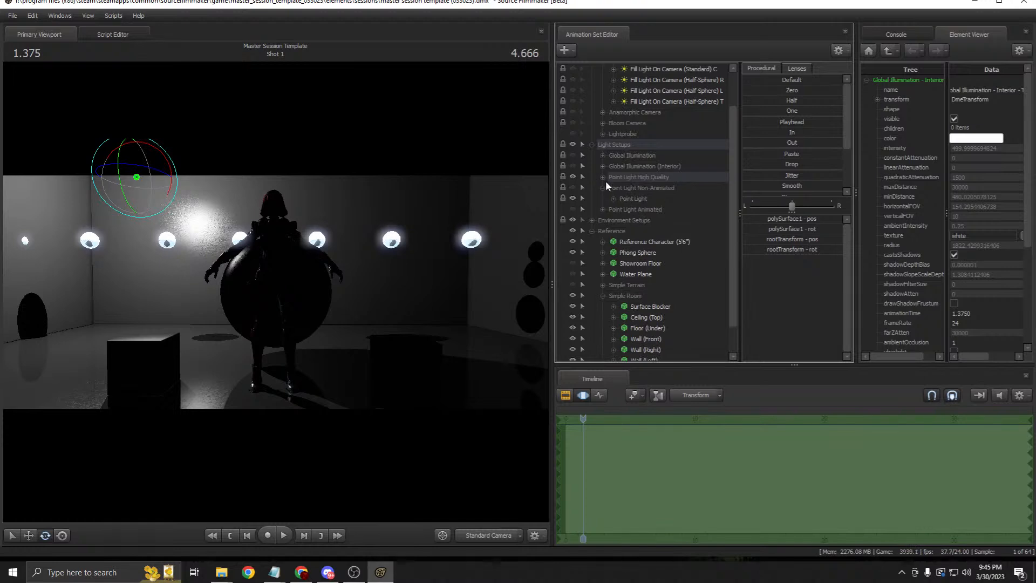
{"action": "left_click", "coordinate": [602, 177]}
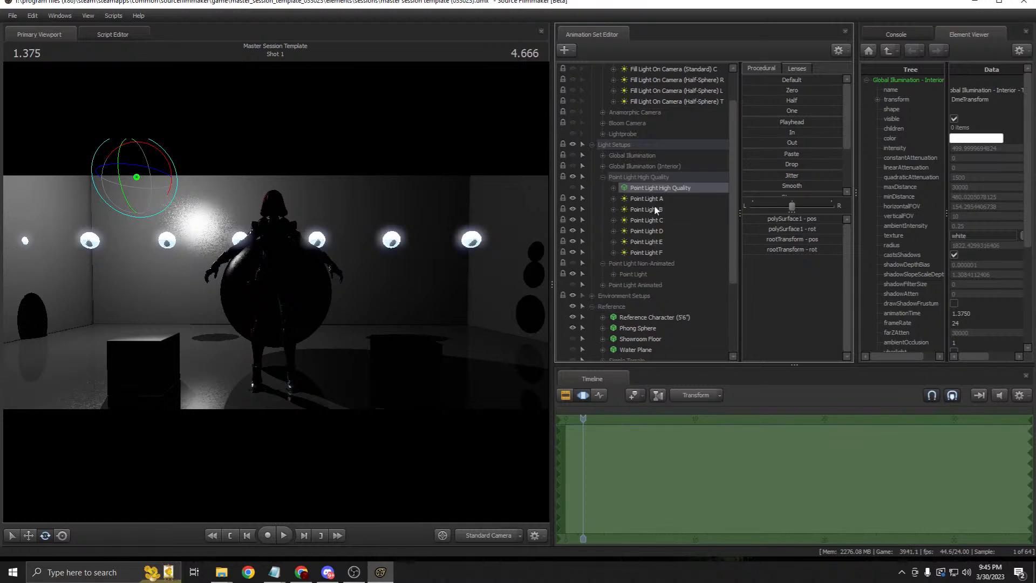
{"action": "left_click", "coordinate": [654, 199]}
{"action": "left_click", "coordinate": [662, 253]}
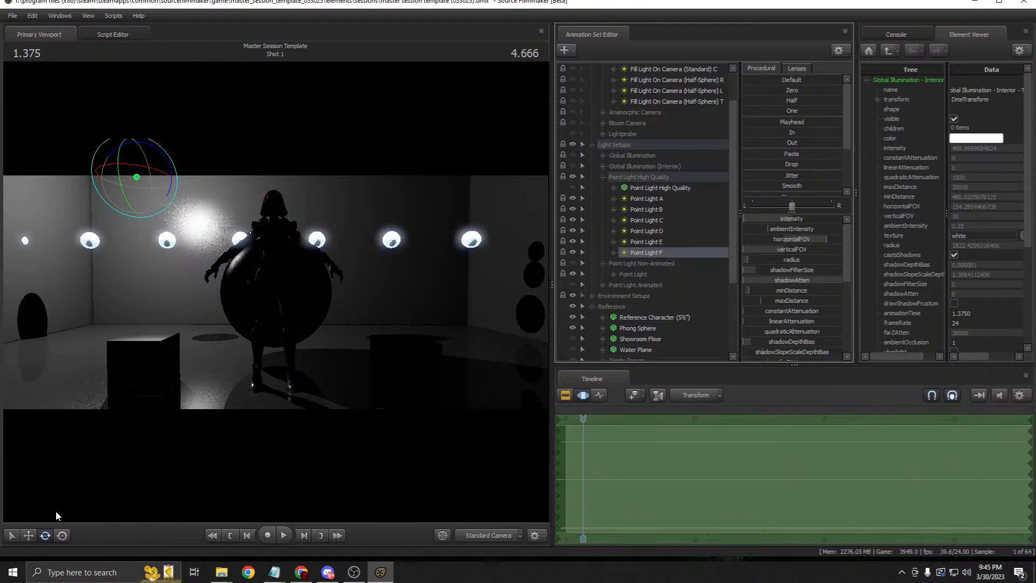
{"action": "left_click", "coordinate": [26, 537]}
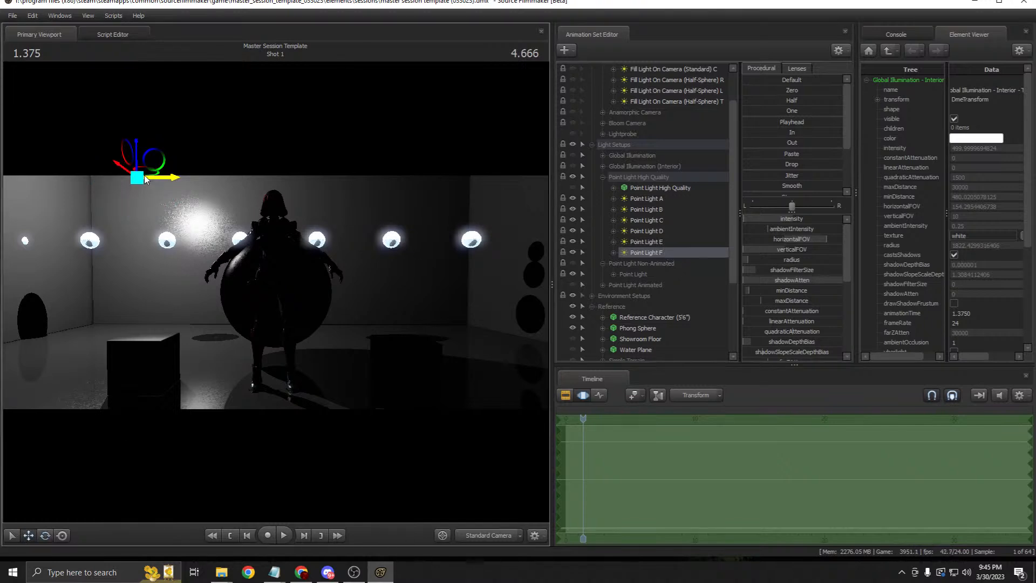
Step: Try moving the point light toward the character, undo the changes, and select the Point Light High Quality group
{"action": "left_click_drag", "start_coordinate": [150, 166], "coordinate": [203, 175]}
{"action": "left_click", "coordinate": [659, 188]}
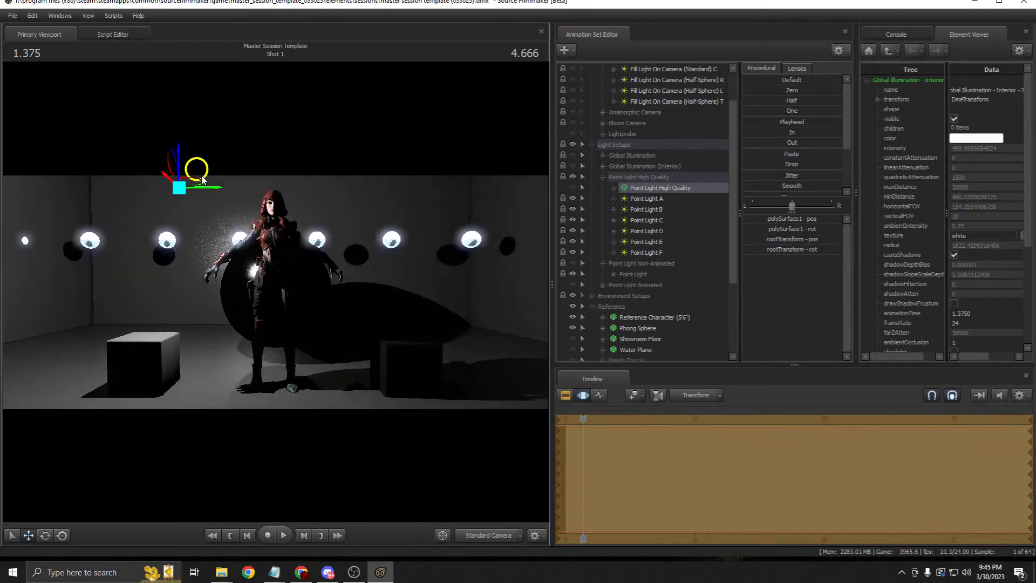
{"action": "left_click", "coordinate": [565, 395]}
{"action": "left_click", "coordinate": [583, 400]}
{"action": "key", "text": "ctrl+z"}
{"action": "key", "text": "ctrl+z"}
{"action": "key", "text": "ctrl+z"}
{"action": "key", "text": "ctrl+y"}
{"action": "key", "text": "ctrl+y"}
{"action": "key", "text": "ctrl+y"}
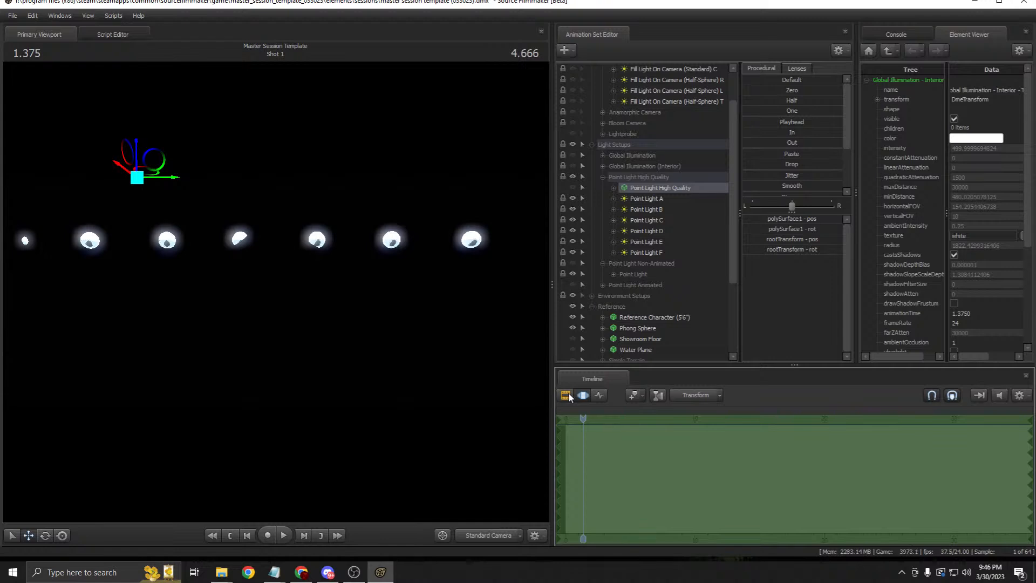
{"action": "left_click", "coordinate": [612, 178]}
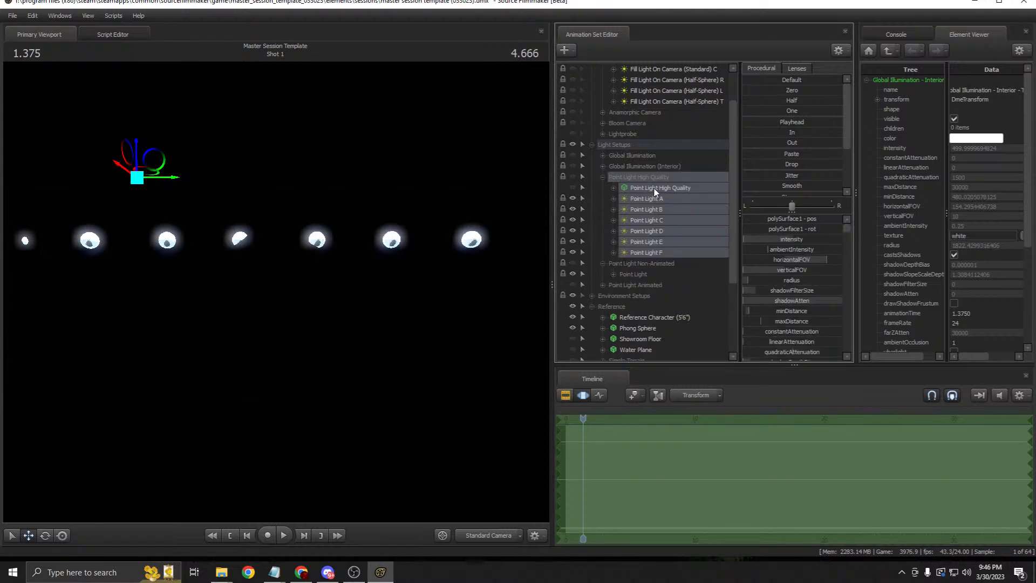
{"action": "scroll", "coordinate": [650, 216], "scroll_direction": "down", "scroll_amount": 1}
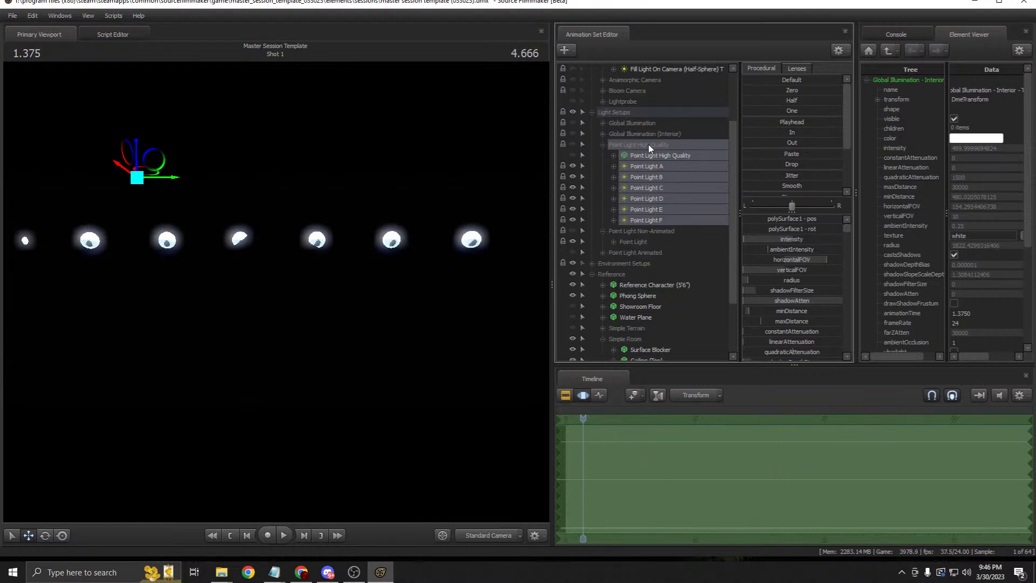
{"action": "right_click", "coordinate": [654, 184]}
{"action": "left_click", "coordinate": [666, 192]}
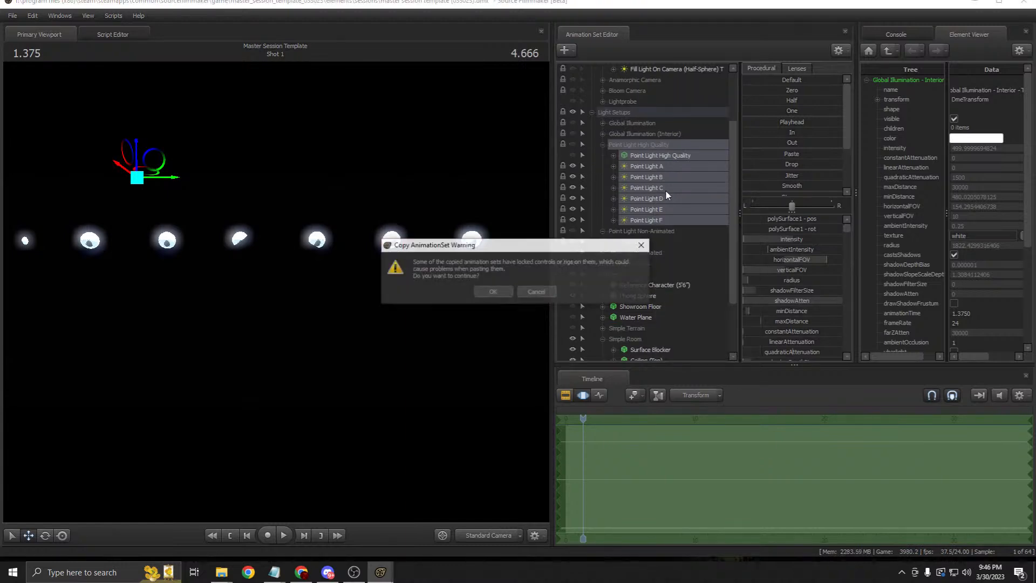
{"action": "left_click", "coordinate": [496, 291]}
{"action": "left_click", "coordinate": [497, 290]}
{"action": "left_click", "coordinate": [497, 290]}
{"action": "scroll", "coordinate": [628, 259], "scroll_direction": "down", "scroll_amount": 3}
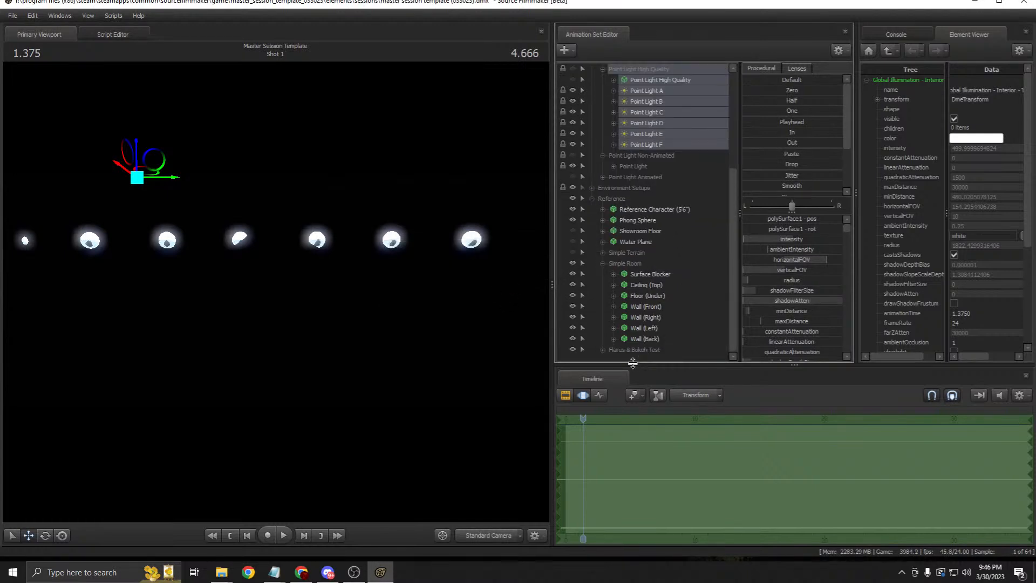
{"action": "right_click", "coordinate": [630, 359]}
{"action": "left_click", "coordinate": [664, 413]}
{"action": "scroll", "coordinate": [636, 322], "scroll_direction": "down", "scroll_amount": 2}
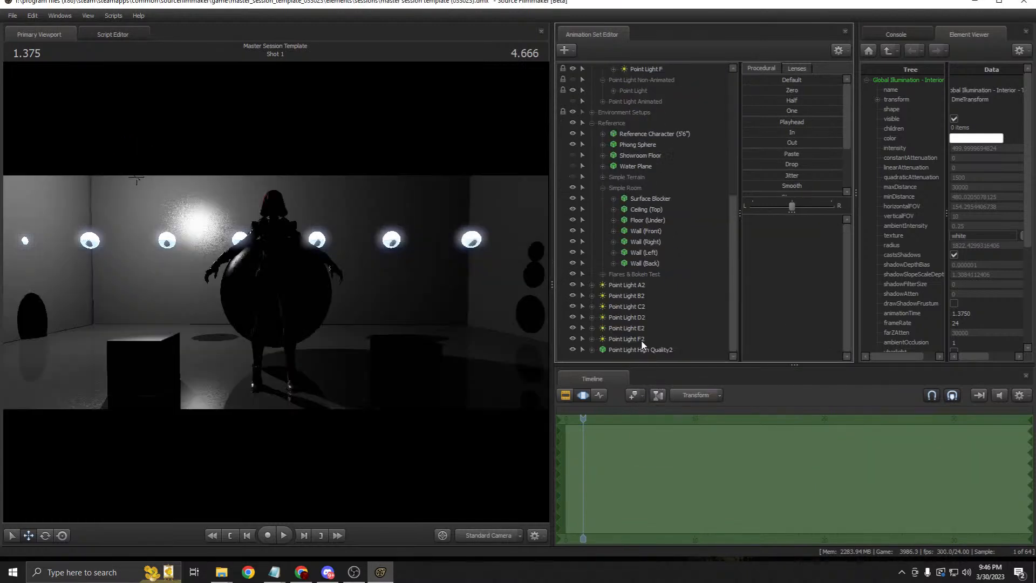
{"action": "left_click", "coordinate": [626, 285]}
{"action": "left_click", "coordinate": [641, 349], "text": "shift"}
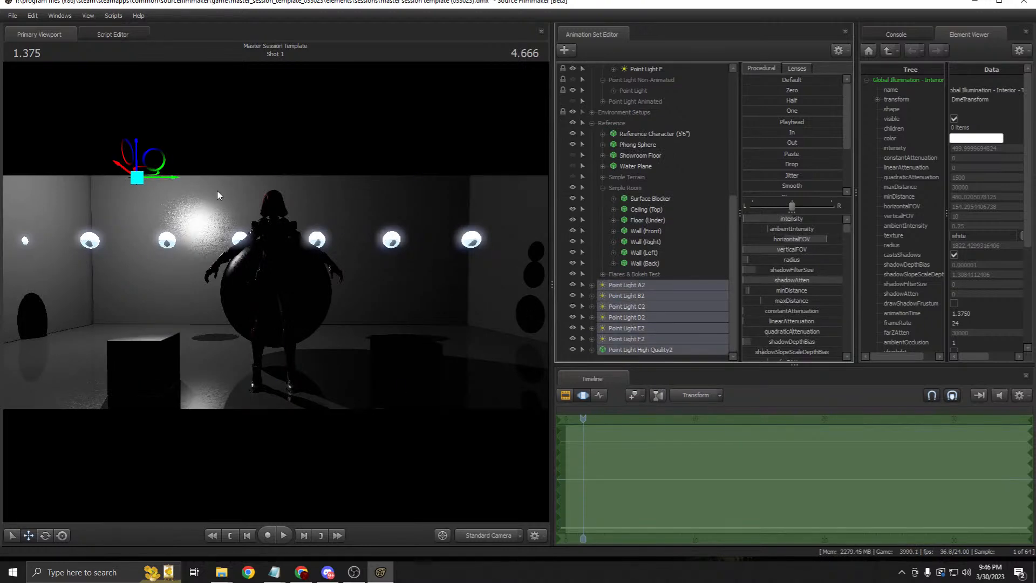
{"action": "left_click_drag", "start_coordinate": [136, 180], "coordinate": [383, 180]}
{"action": "left_click_drag", "start_coordinate": [326, 198], "coordinate": [489, 255]}
{"action": "scroll", "coordinate": [672, 179], "scroll_direction": "up", "scroll_amount": 7}
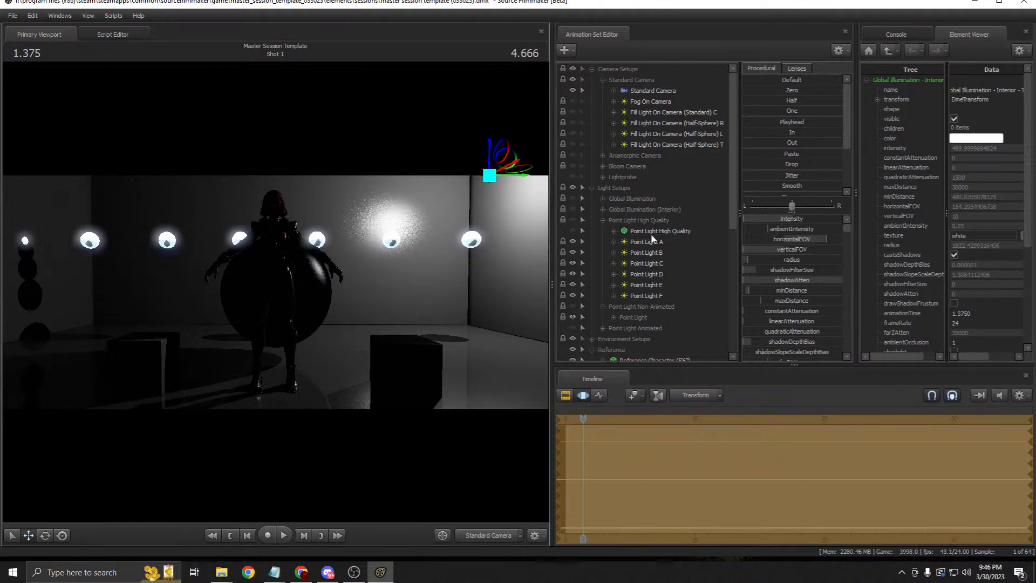
{"action": "scroll", "coordinate": [661, 227], "scroll_direction": "down", "scroll_amount": 7}
{"action": "key", "text": "ctrl+v"}
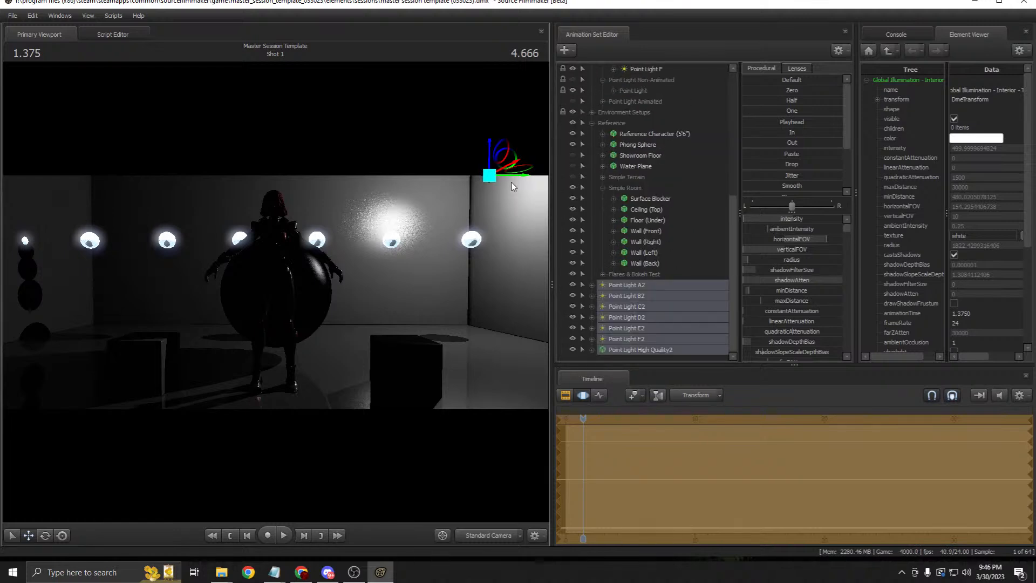
{"action": "left_click_drag", "start_coordinate": [512, 176], "coordinate": [345, 193]}
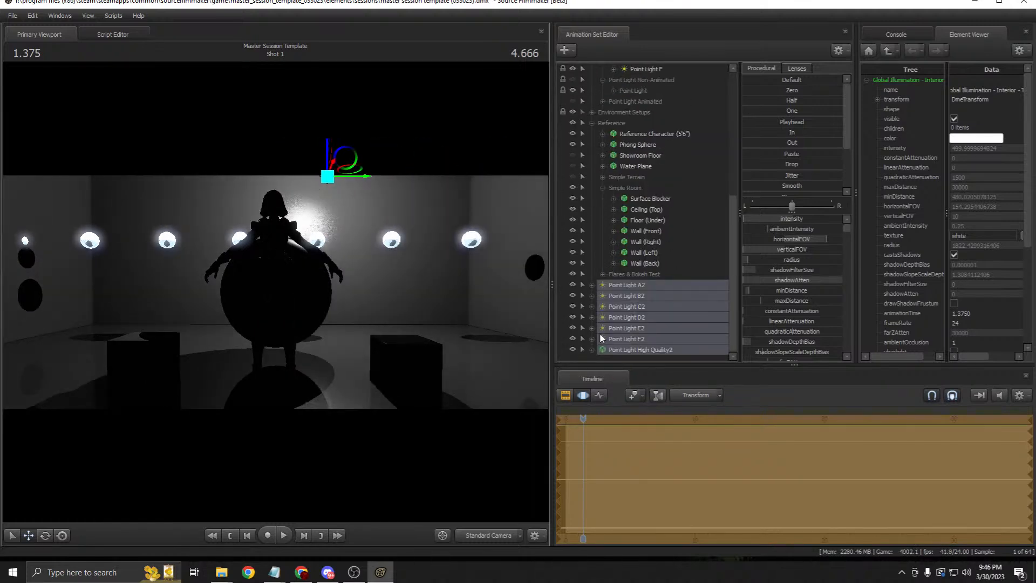
{"action": "right_click", "coordinate": [623, 349]}
{"action": "left_click", "coordinate": [646, 374]}
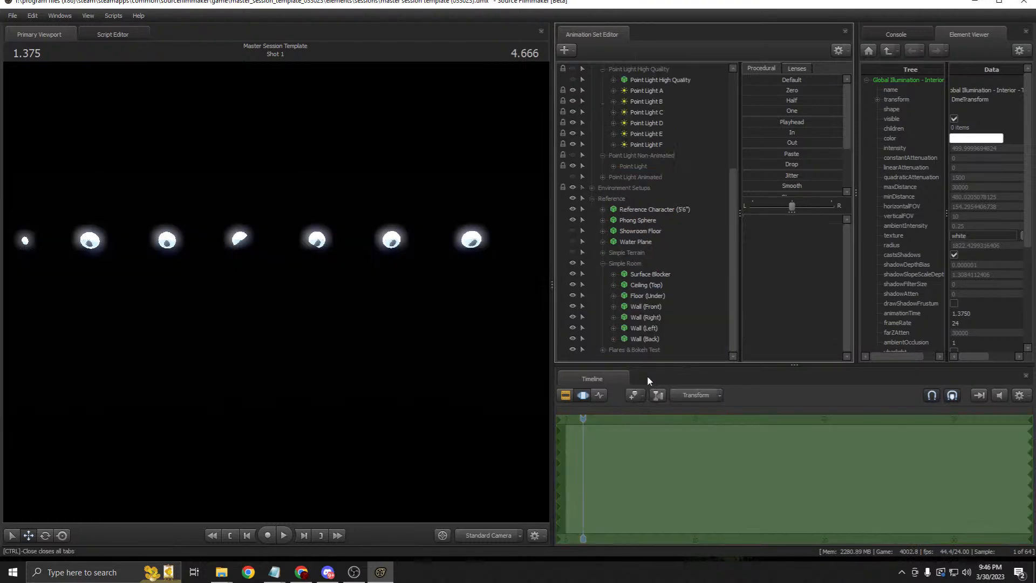
Step: Collapse Point Light High Quality, then select, expand and make visible Point Light Non-Animated
{"action": "scroll", "coordinate": [636, 179], "scroll_direction": "up", "scroll_amount": 5}
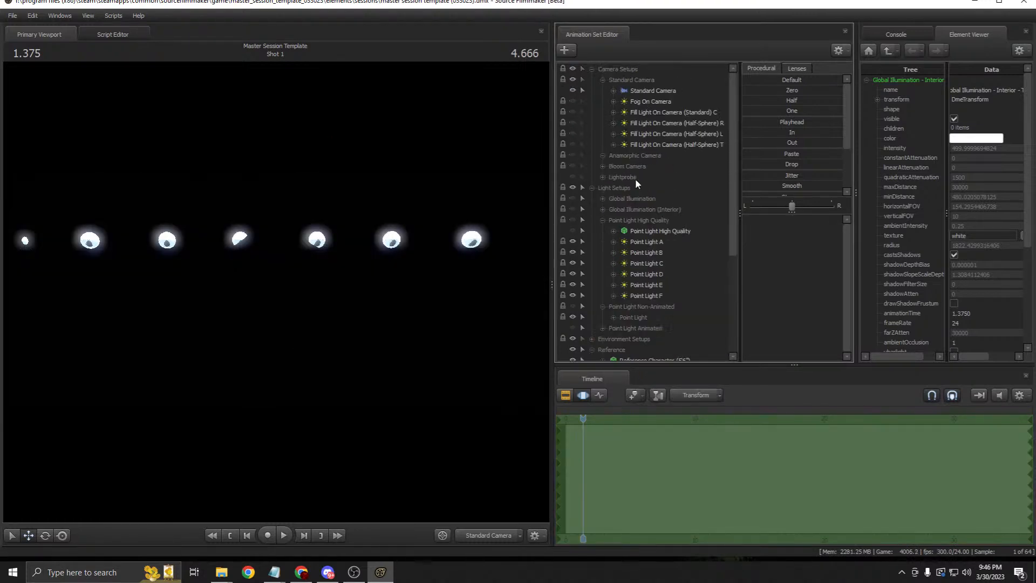
{"action": "left_click", "coordinate": [601, 220]}
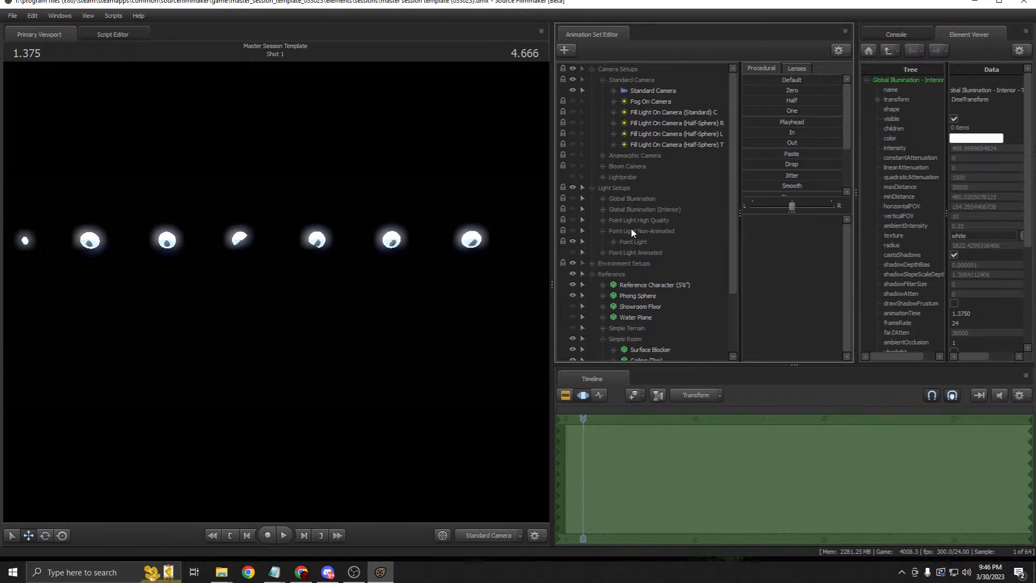
{"action": "left_click", "coordinate": [634, 232]}
{"action": "left_click", "coordinate": [613, 242]}
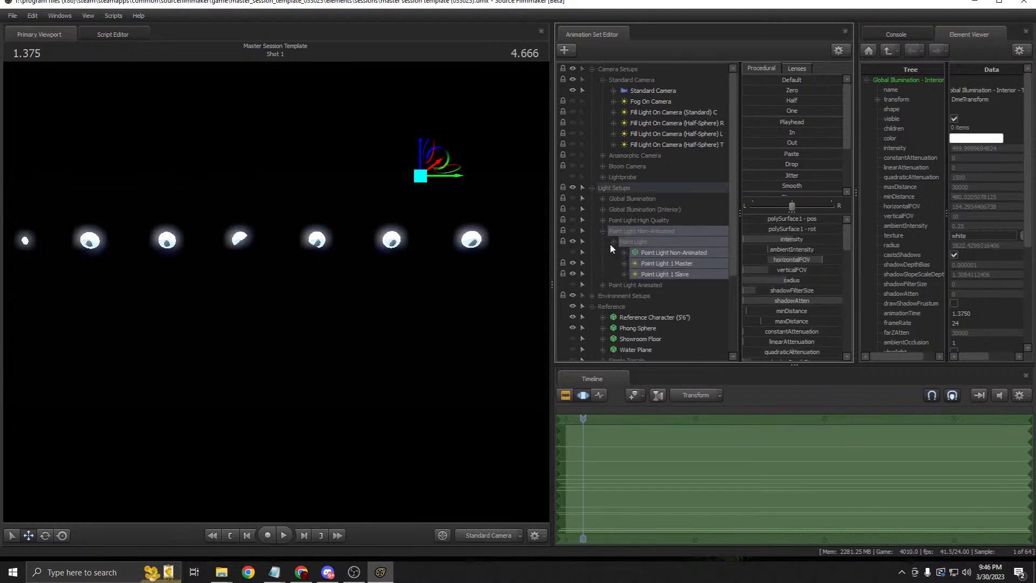
{"action": "scroll", "coordinate": [661, 240], "scroll_direction": "down", "scroll_amount": 1}
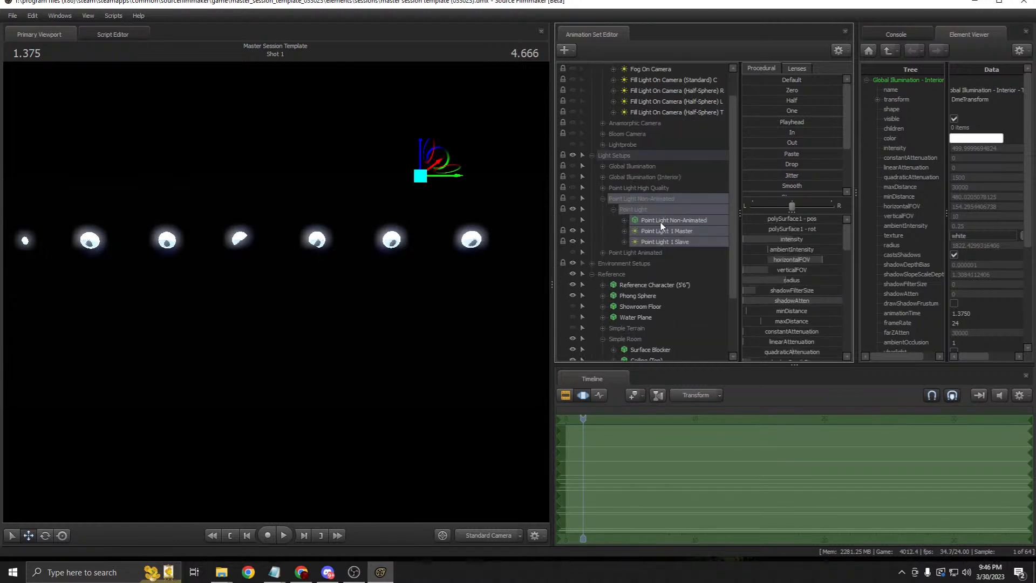
{"action": "left_click", "coordinate": [662, 222]}
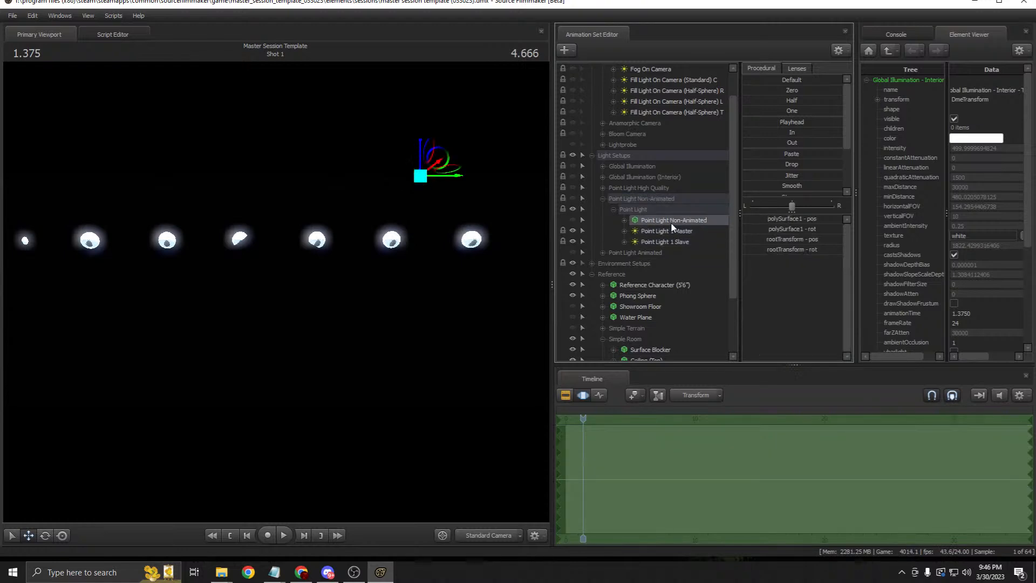
{"action": "left_click", "coordinate": [573, 199]}
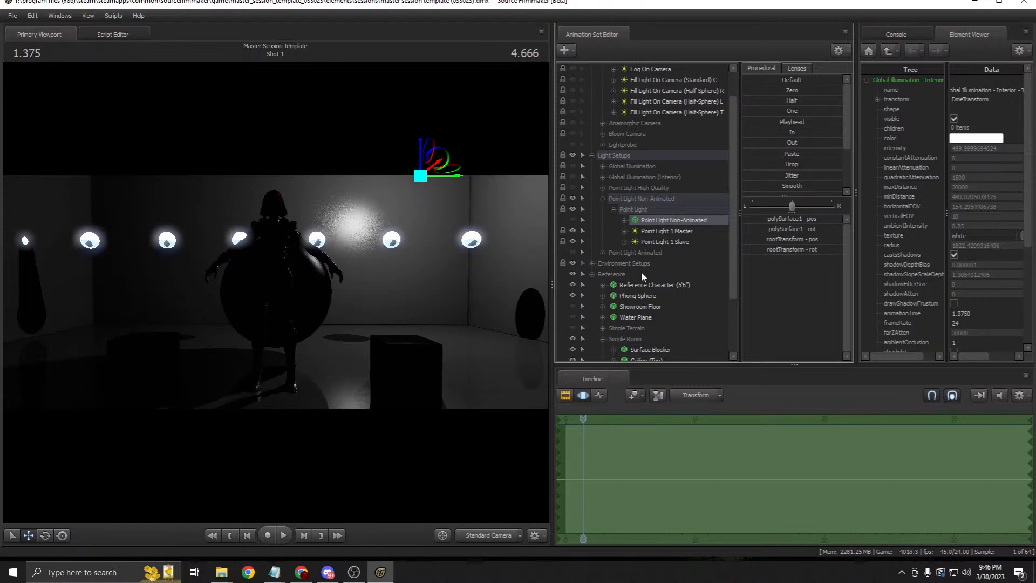
Step: Slide the non-animated point light sideways, undo the move, then tilt it with free rotation
{"action": "left_click_drag", "start_coordinate": [456, 175], "coordinate": [453, 275]}
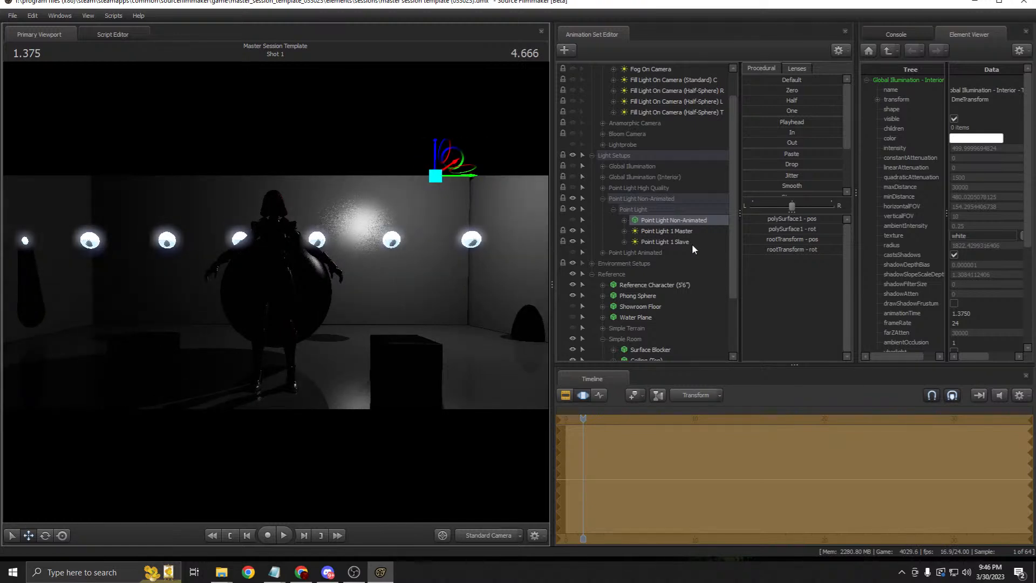
{"action": "left_click", "coordinate": [635, 252]}
{"action": "left_click", "coordinate": [670, 222]}
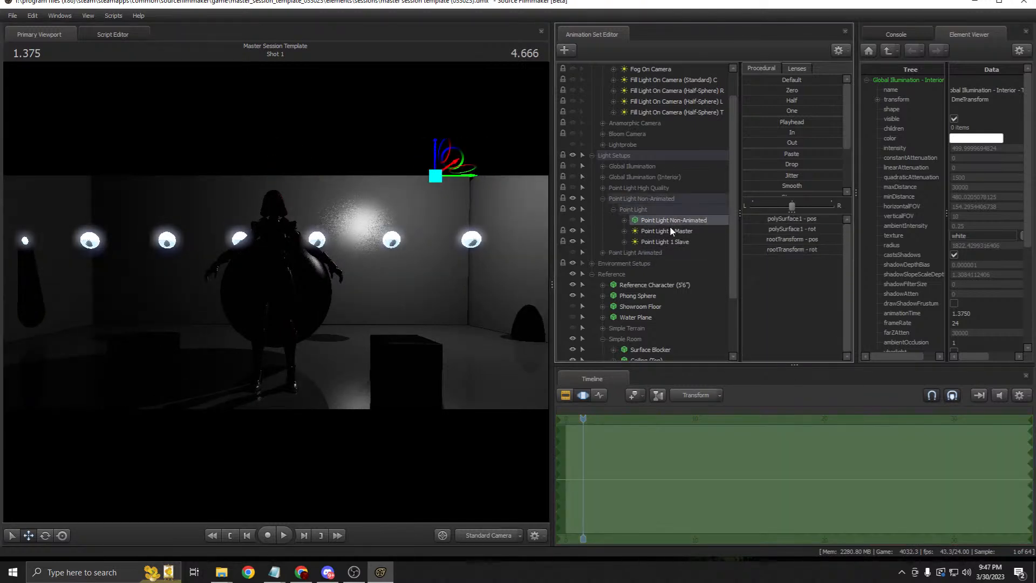
{"action": "left_click_drag", "start_coordinate": [463, 179], "coordinate": [418, 206]}
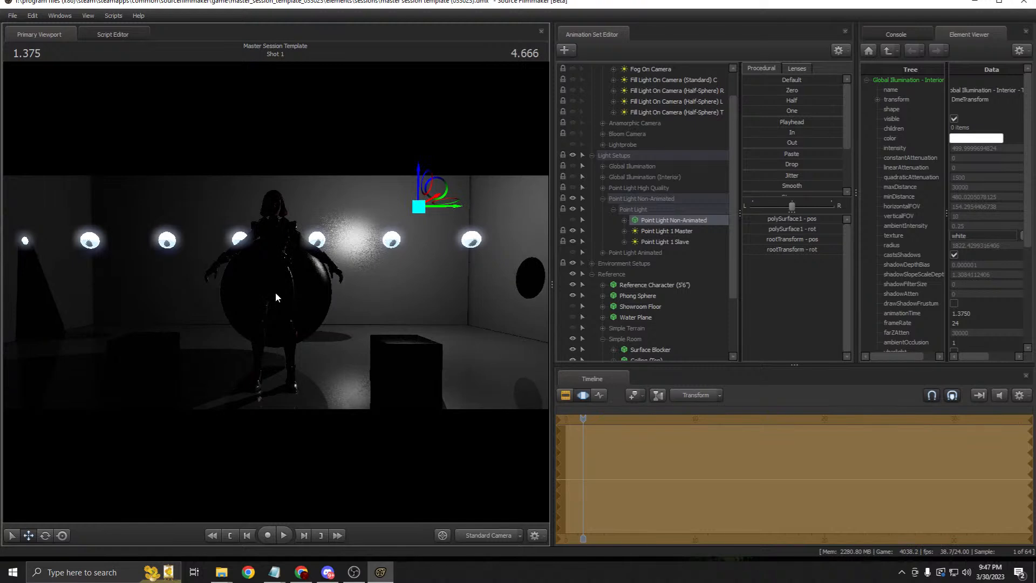
{"action": "key", "text": "ctrl+z"}
{"action": "left_click", "coordinate": [61, 536]}
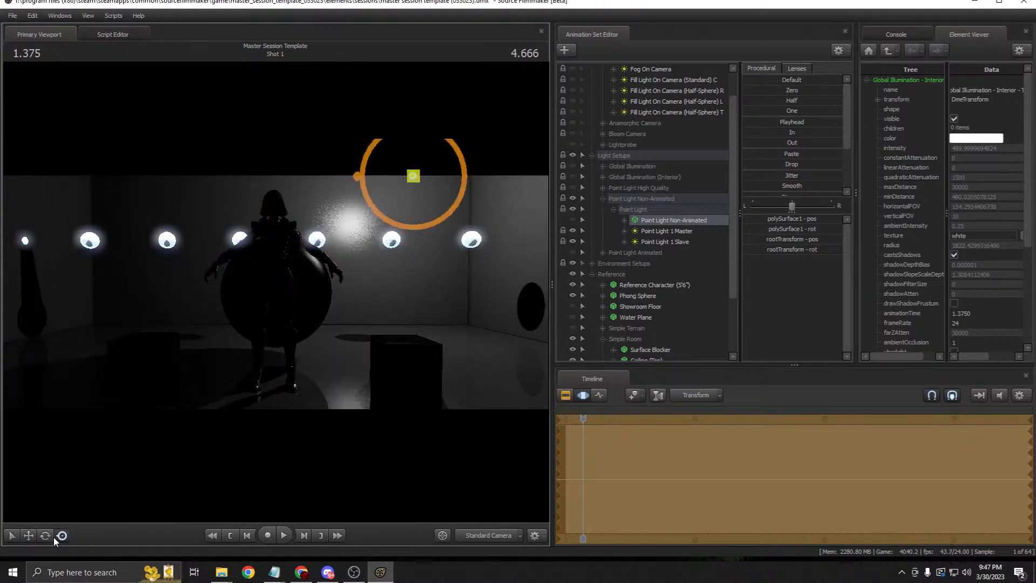
{"action": "key", "text": "e"}
{"action": "left_click_drag", "start_coordinate": [402, 213], "coordinate": [400, 131]}
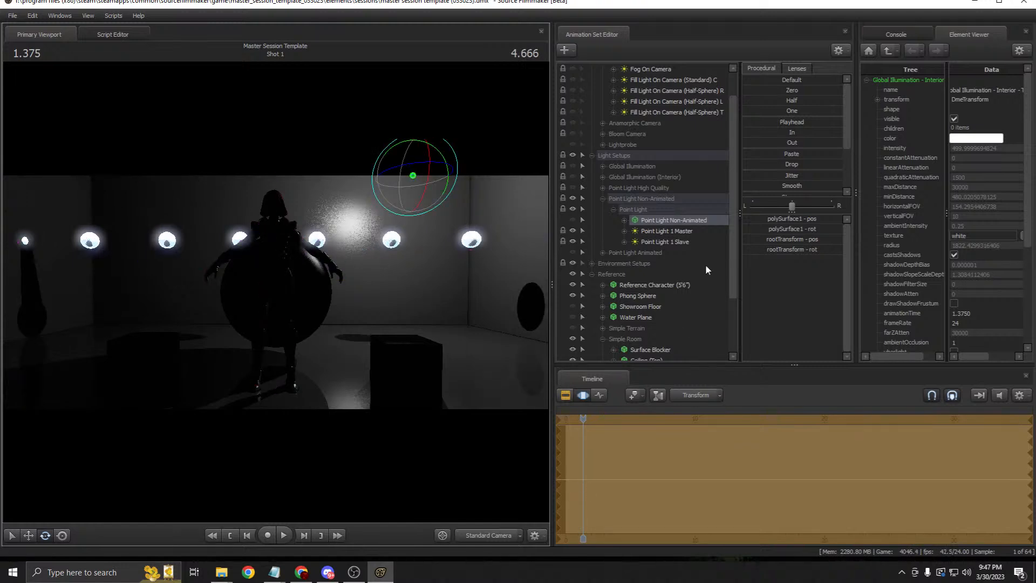
Step: Lower Point Light 1 Master with the move gizmo
{"action": "left_click", "coordinate": [663, 231]}
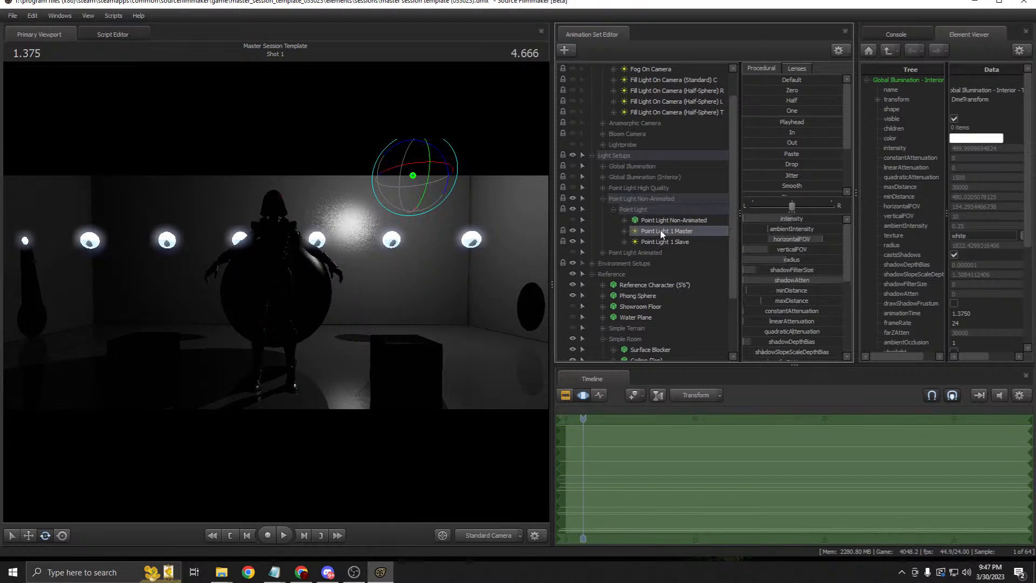
{"action": "left_click", "coordinate": [29, 535]}
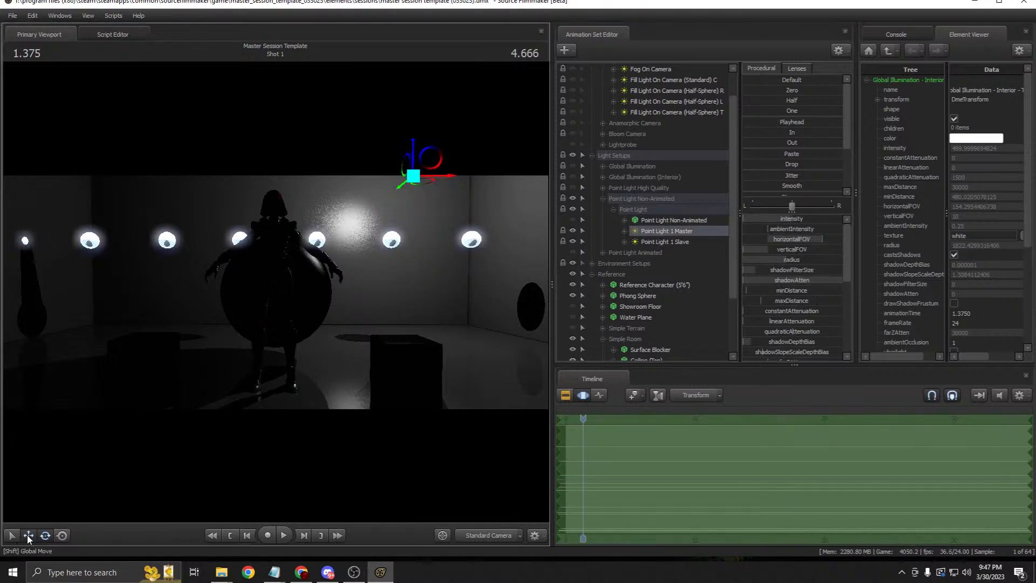
{"action": "left_click_drag", "start_coordinate": [413, 147], "coordinate": [421, 213]}
Step: View through Point Light 1 Master and Slave, adjusting each light's intensity
{"action": "double_click", "coordinate": [675, 230]}
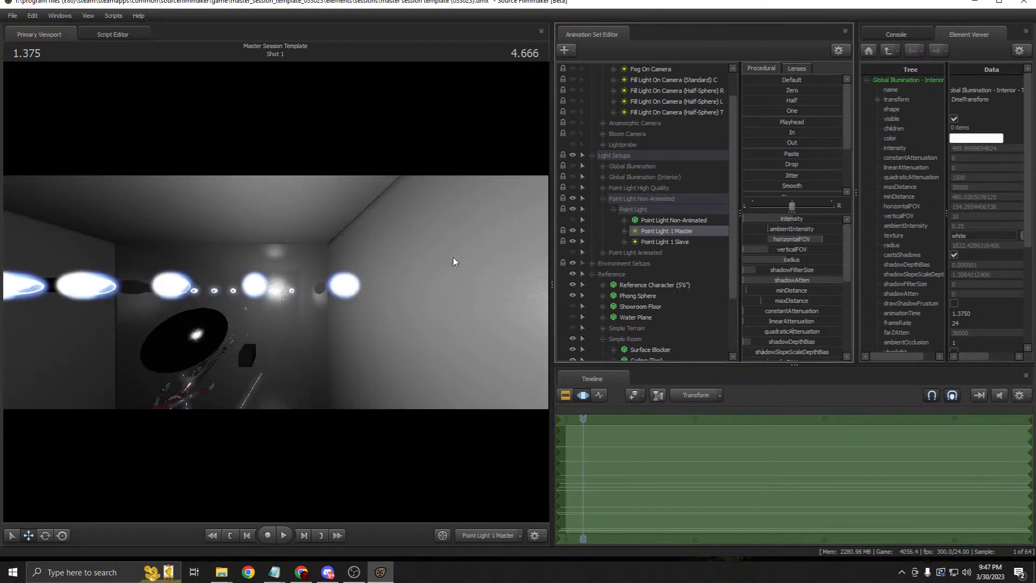
{"action": "mouse_move", "coordinate": [777, 219]}
{"action": "left_mouse_down"}
{"action": "mouse_move", "coordinate": [790, 219]}
{"action": "mouse_move", "coordinate": [753, 219]}
{"action": "mouse_move", "coordinate": [780, 219]}
{"action": "mouse_move", "coordinate": [766, 219]}
{"action": "left_mouse_up"}
{"action": "left_click_drag", "start_coordinate": [691, 240], "coordinate": [446, 246]}
{"action": "left_click_drag", "start_coordinate": [754, 219], "coordinate": [796, 219]}
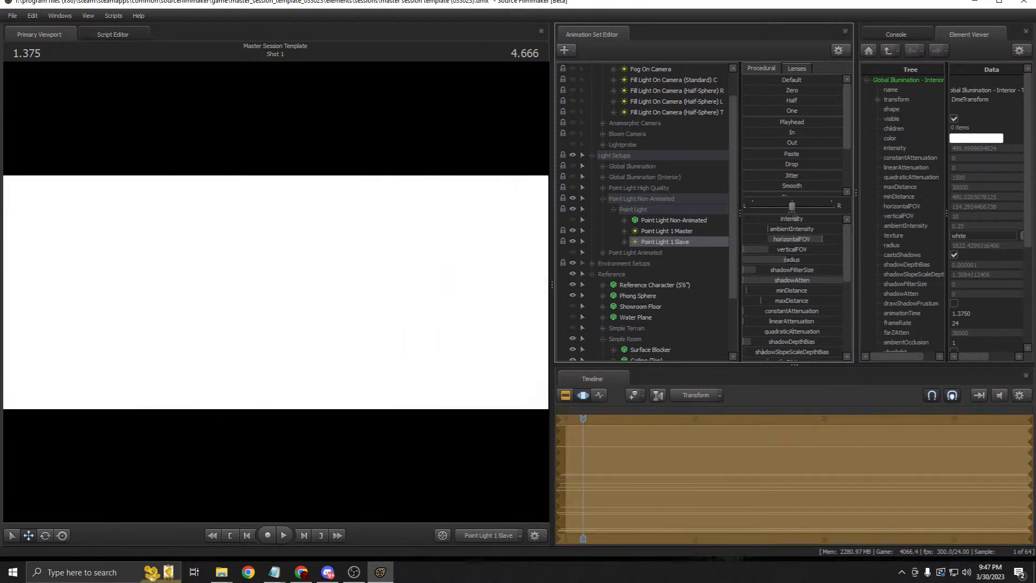
{"action": "left_click_drag", "start_coordinate": [666, 231], "coordinate": [510, 246]}
Step: Adjust Point Light 1 Master's horizontalFOV
{"action": "left_click", "coordinate": [659, 222]}
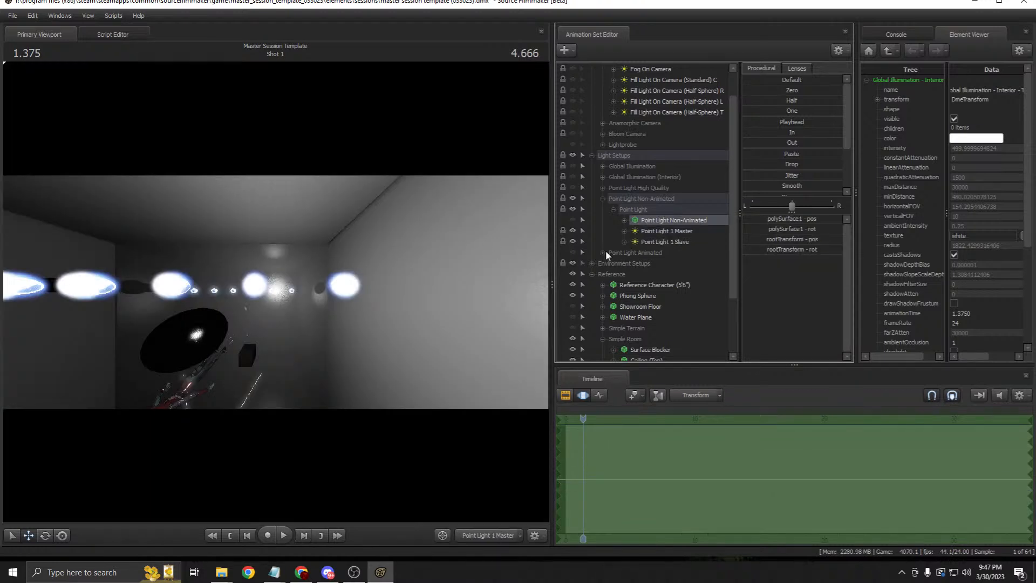
{"action": "left_click", "coordinate": [690, 232]}
{"action": "left_click_drag", "start_coordinate": [821, 240], "coordinate": [799, 260]}
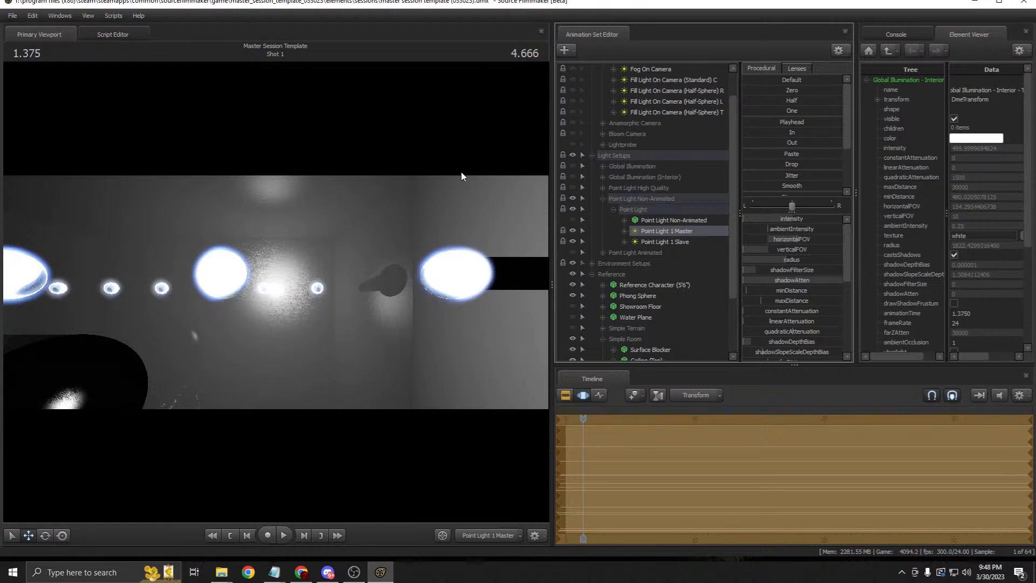
{"action": "key", "text": "ctrl+alt+shift"}
Step: Switch the viewport to the Work Camera and orbit toward the non-animated light
{"action": "key", "text": "ctrl+z"}
{"action": "left_click", "coordinate": [564, 394]}
{"action": "left_click", "coordinate": [655, 220]}
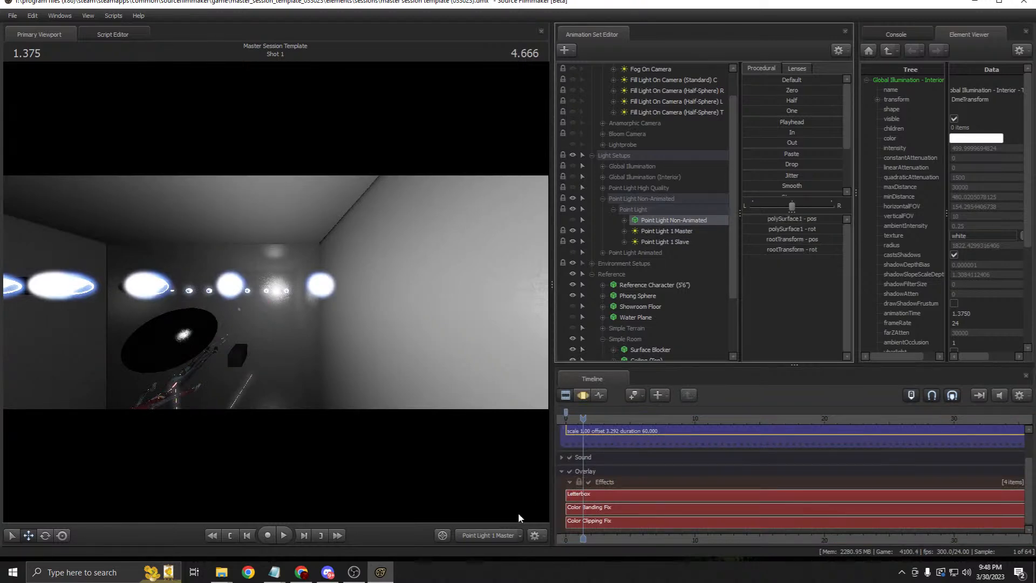
{"action": "left_click", "coordinate": [493, 536]}
{"action": "left_click_drag", "start_coordinate": [418, 311], "coordinate": [477, 294]}
{"action": "left_click", "coordinate": [583, 395]}
{"action": "left_click_drag", "start_coordinate": [346, 308], "coordinate": [277, 291]}
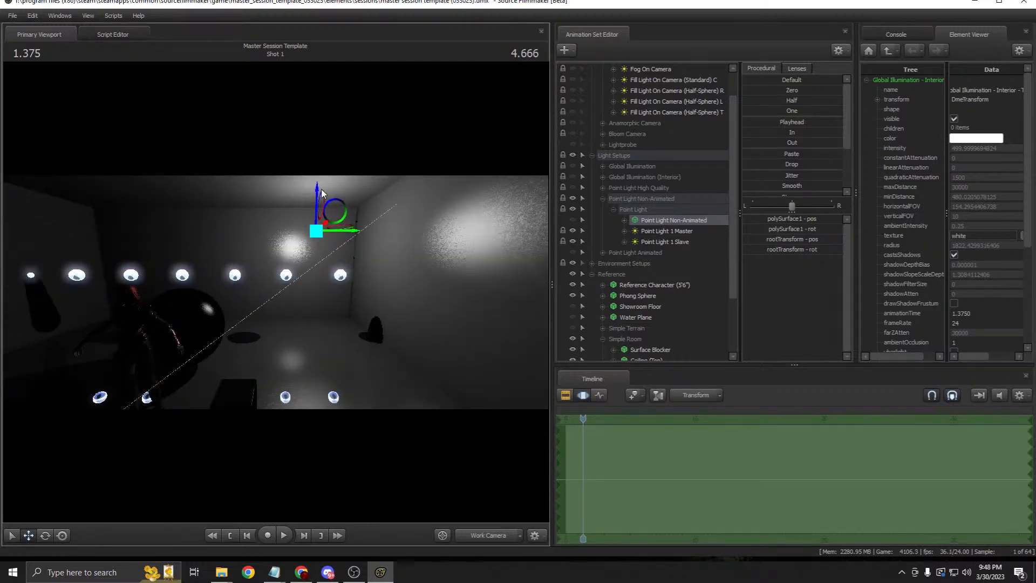
Step: Lower the non-animated light along its vertical axis and rotate it to redirect the lighting
{"action": "left_click_drag", "start_coordinate": [318, 192], "coordinate": [319, 244]}
{"action": "left_click", "coordinate": [45, 535]}
{"action": "left_click_drag", "start_coordinate": [293, 254], "coordinate": [319, 240]}
{"action": "key", "text": "F2"}
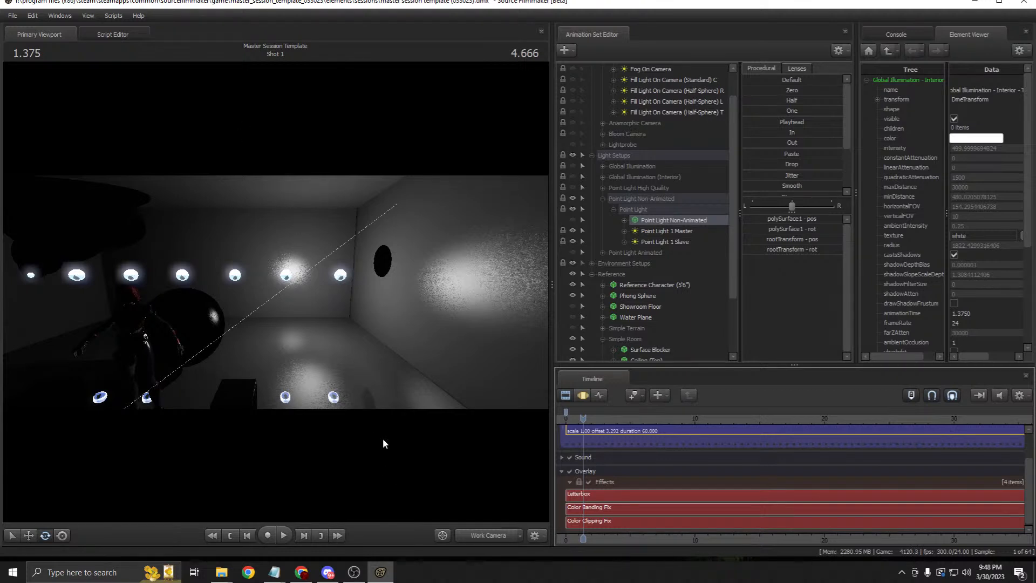
Step: Return to the Standard Camera, collapse and hide Point Light Non-Animated, and show Point Light Animated
{"action": "left_click", "coordinate": [477, 536]}
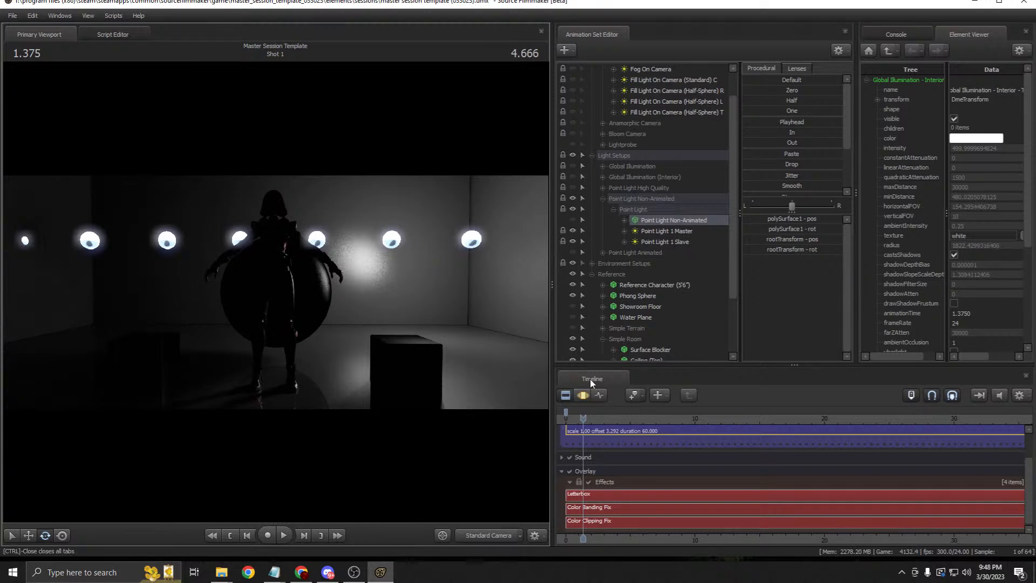
{"action": "left_click", "coordinate": [583, 395]}
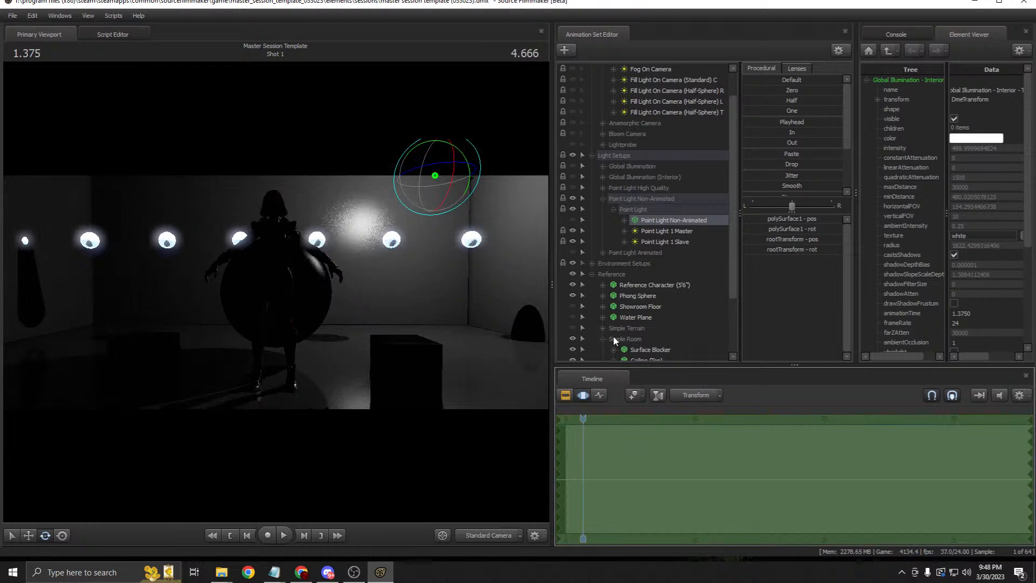
{"action": "left_click", "coordinate": [566, 395]}
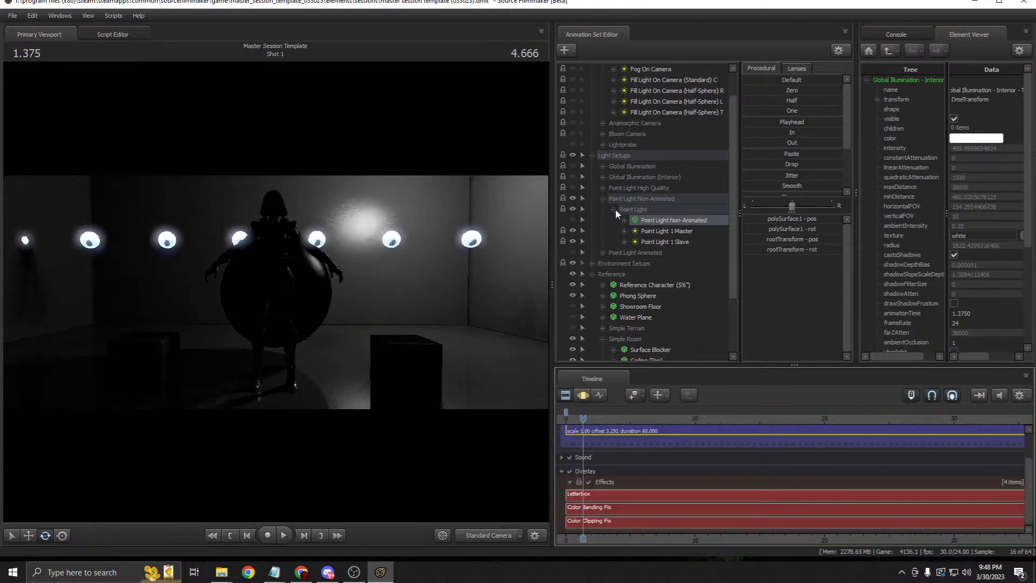
{"action": "left_click", "coordinate": [603, 200]}
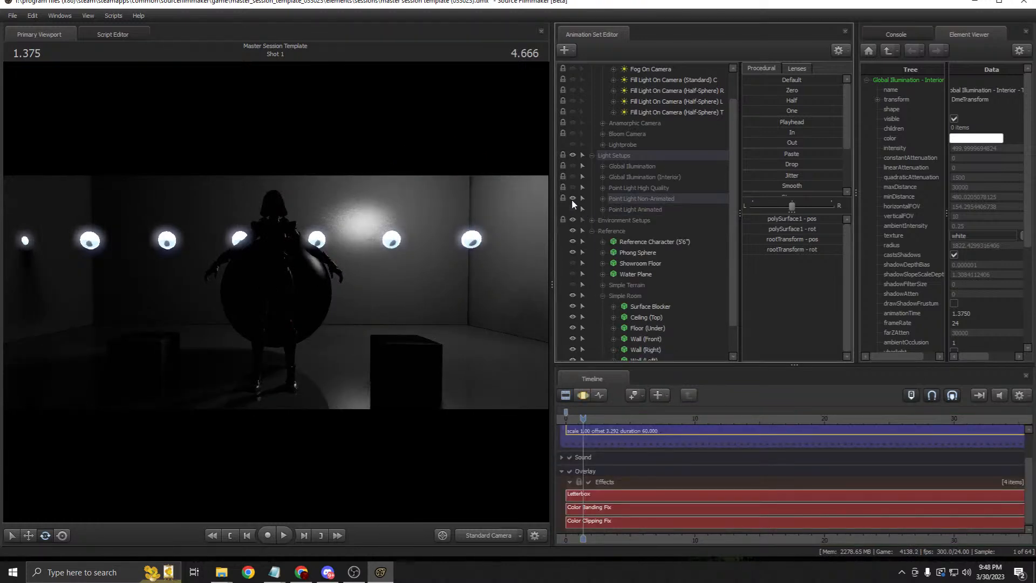
{"action": "left_click", "coordinate": [572, 198]}
{"action": "left_click", "coordinate": [573, 209]}
Step: Expand Point Light Animated and drag its Animated Point Light to the right along X
{"action": "left_click", "coordinate": [619, 209]}
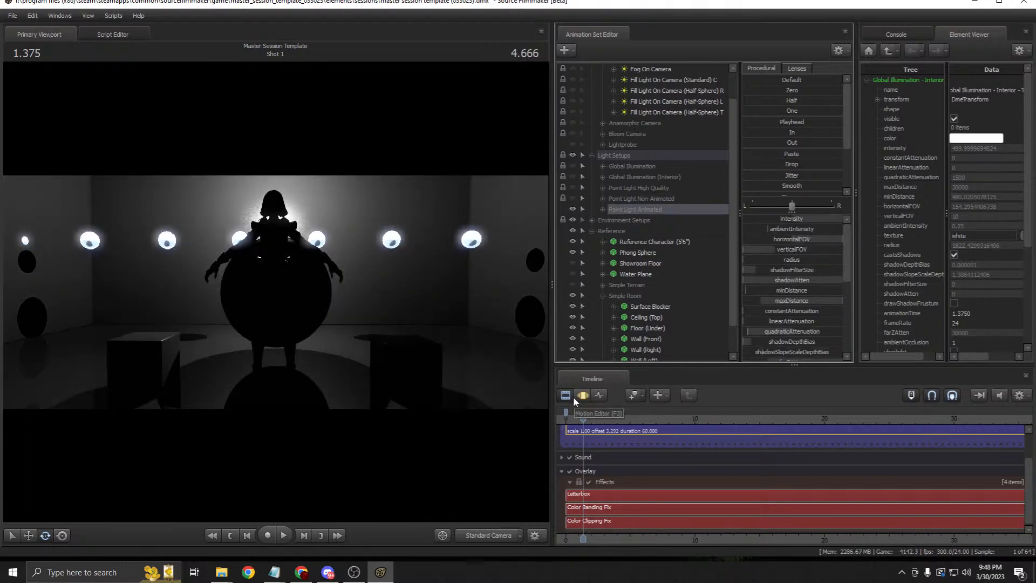
{"action": "left_click", "coordinate": [603, 209]}
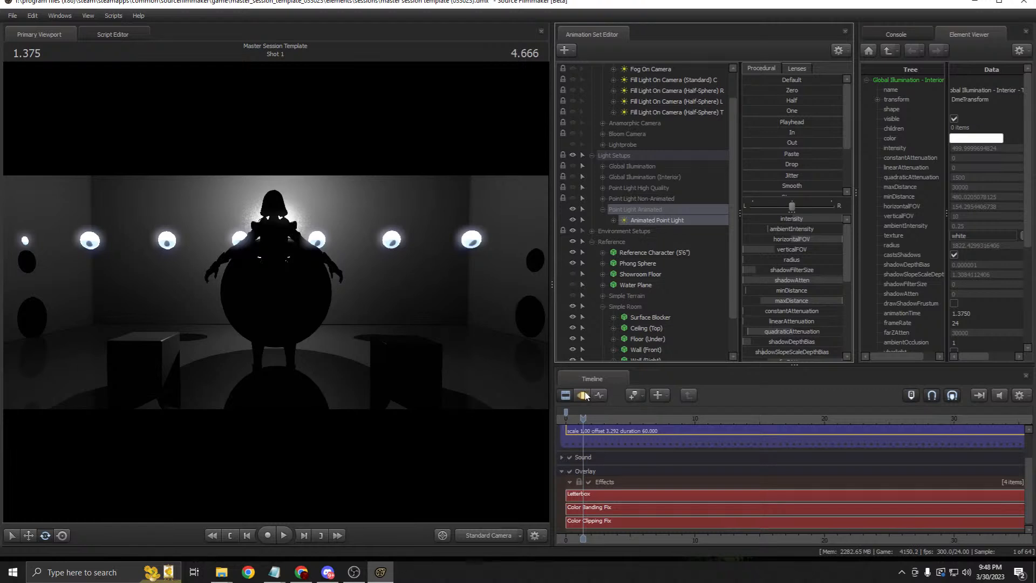
{"action": "key", "text": "F3"}
{"action": "left_click", "coordinate": [30, 534]}
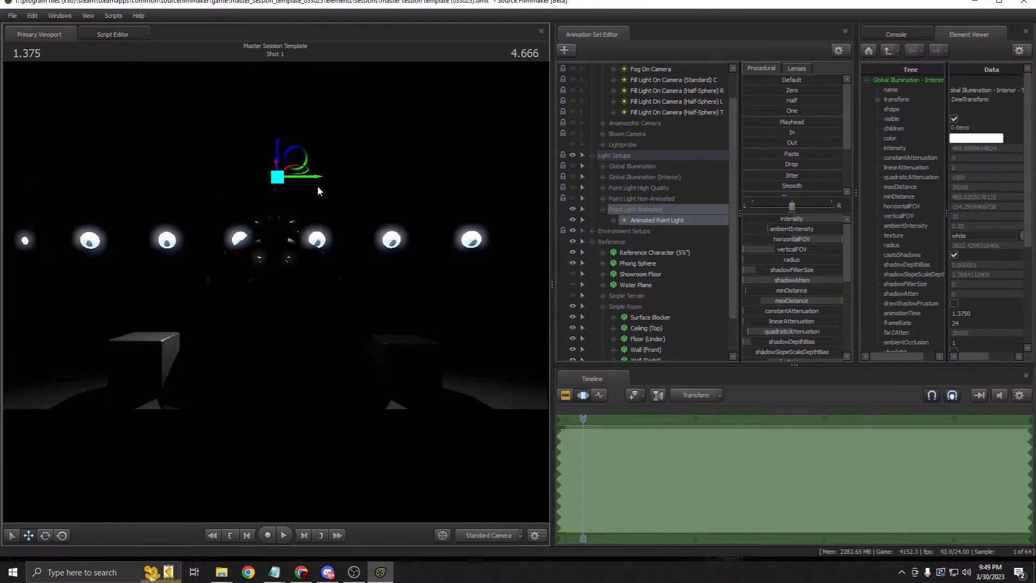
{"action": "left_click_drag", "start_coordinate": [314, 185], "coordinate": [470, 184]}
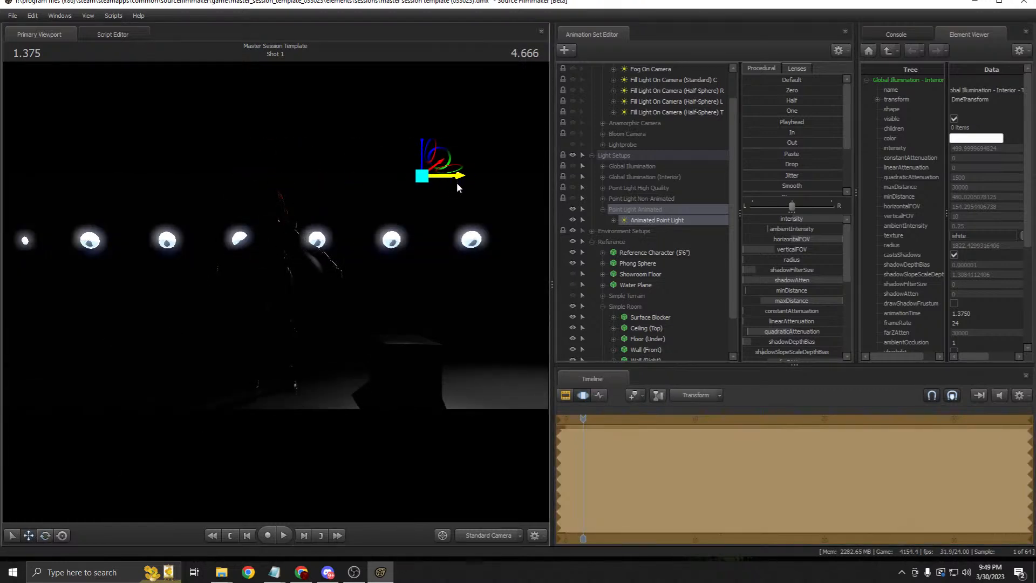
{"action": "left_click", "coordinate": [564, 394]}
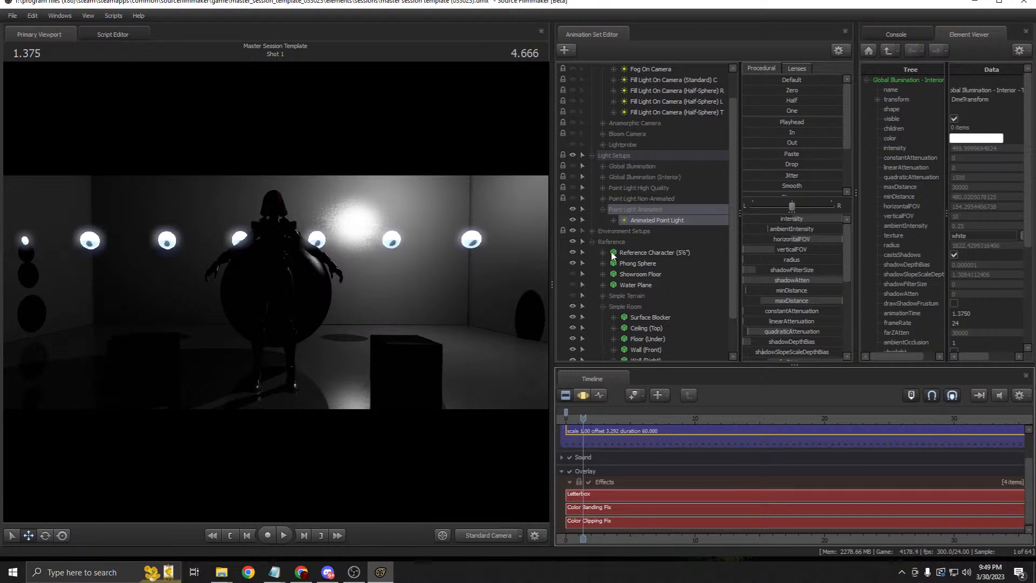
Step: Scrub the playhead in the Motion Editor to preview the light animation, ending near the shot start
{"action": "key", "text": "F3"}
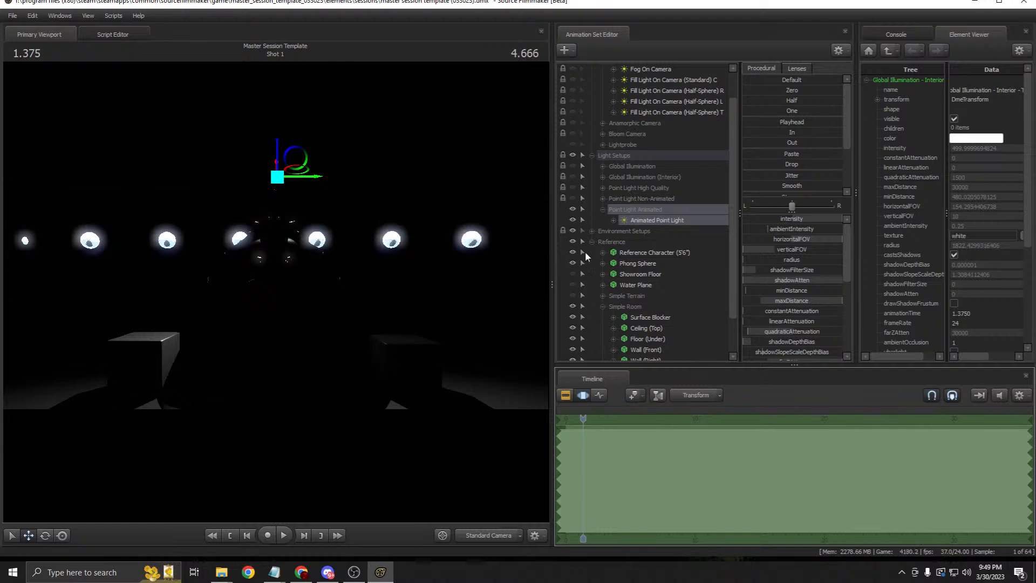
{"action": "scroll", "coordinate": [651, 449], "scroll_direction": "down", "scroll_amount": 5}
{"action": "scroll", "coordinate": [591, 447], "scroll_direction": "up", "scroll_amount": 2}
{"action": "left_click_drag", "start_coordinate": [574, 466], "coordinate": [726, 472]}
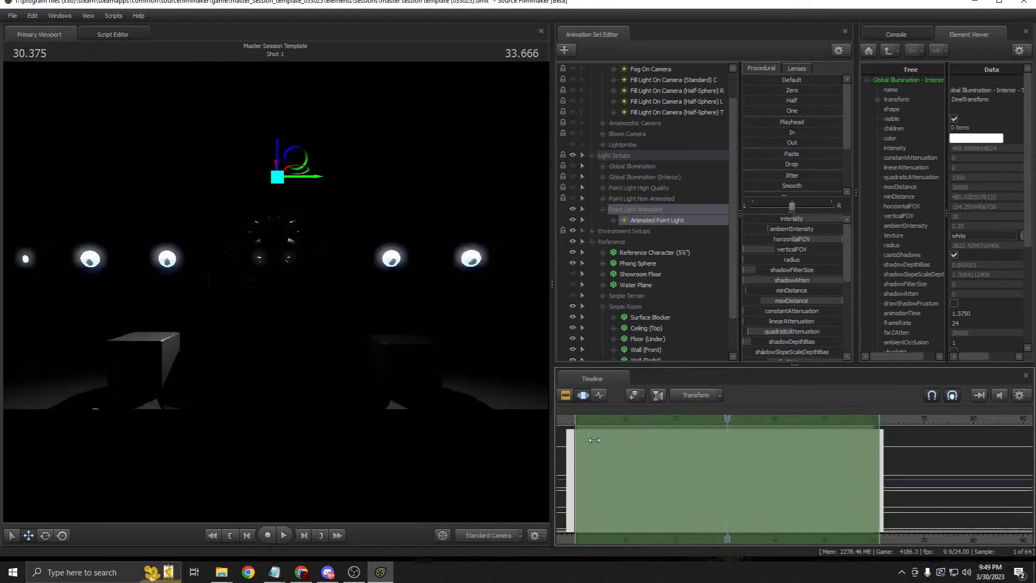
{"action": "mouse_move", "coordinate": [588, 412]}
{"action": "left_mouse_down"}
{"action": "mouse_move", "coordinate": [648, 413]}
{"action": "mouse_move", "coordinate": [575, 419]}
{"action": "mouse_move", "coordinate": [598, 418]}
{"action": "left_mouse_up"}
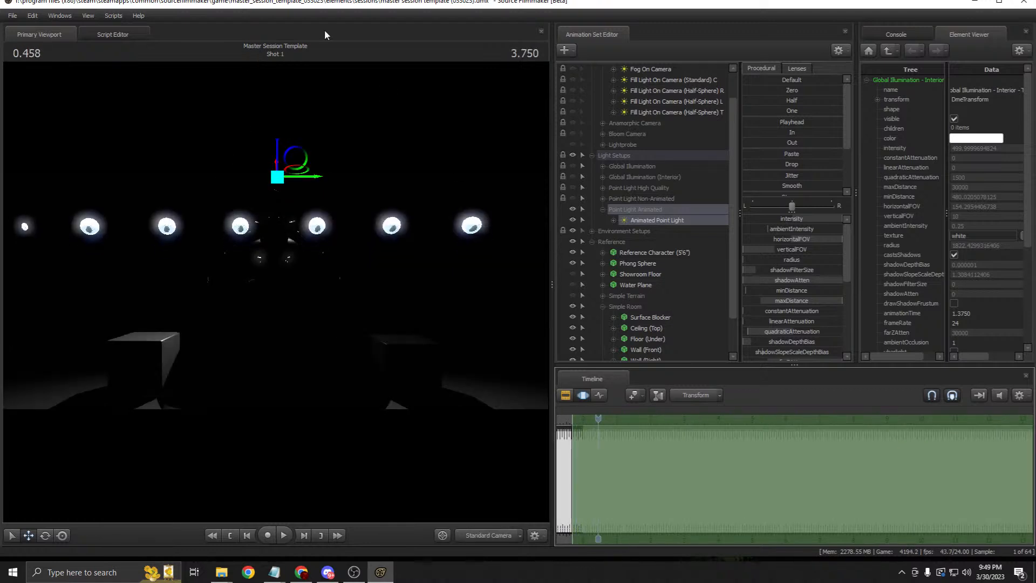
Step: Collapse and hide Point Light Animated, then browse and collapse the Point Light High Quality group
{"action": "left_click", "coordinate": [602, 210]}
{"action": "left_click", "coordinate": [573, 209]}
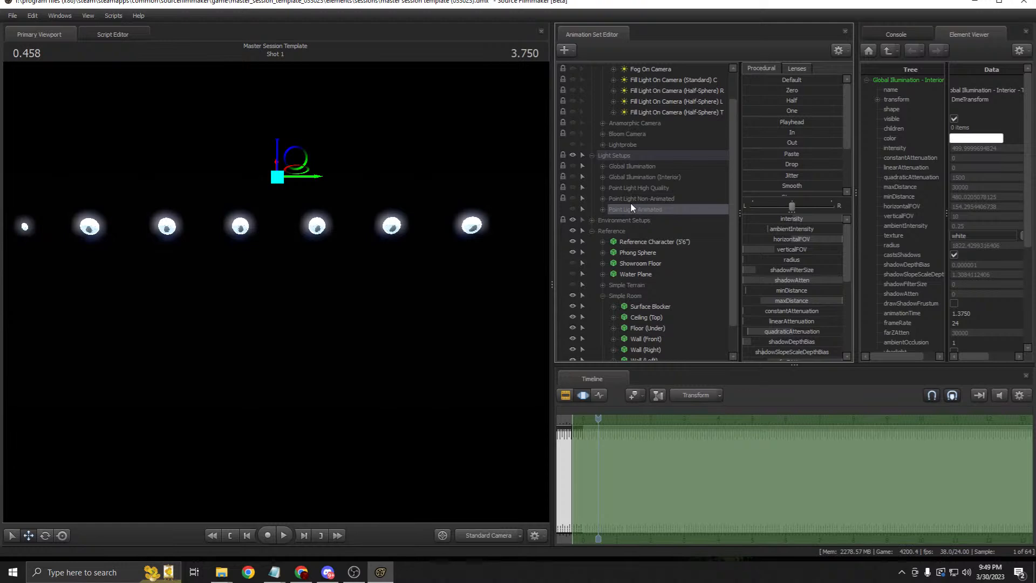
{"action": "left_click", "coordinate": [633, 187]}
{"action": "left_click", "coordinate": [634, 209], "text": "shift"}
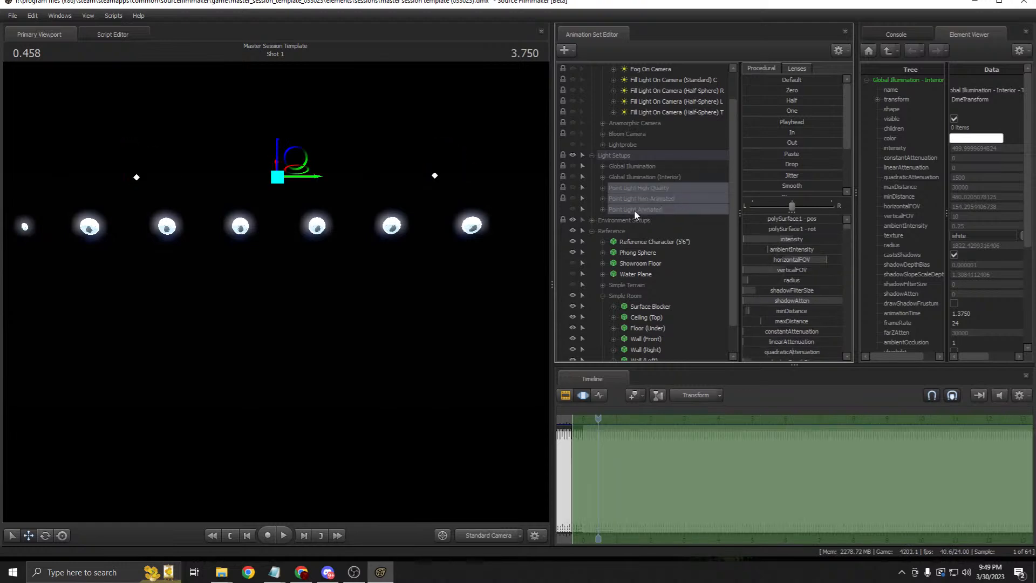
{"action": "left_click", "coordinate": [640, 187]}
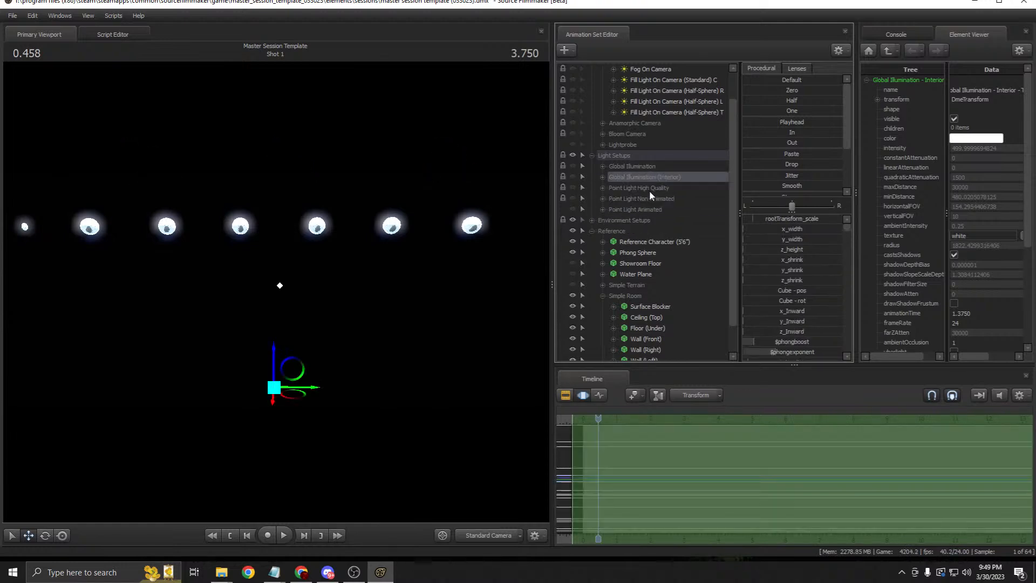
{"action": "left_click", "coordinate": [603, 188]}
{"action": "right_click", "coordinate": [654, 210]}
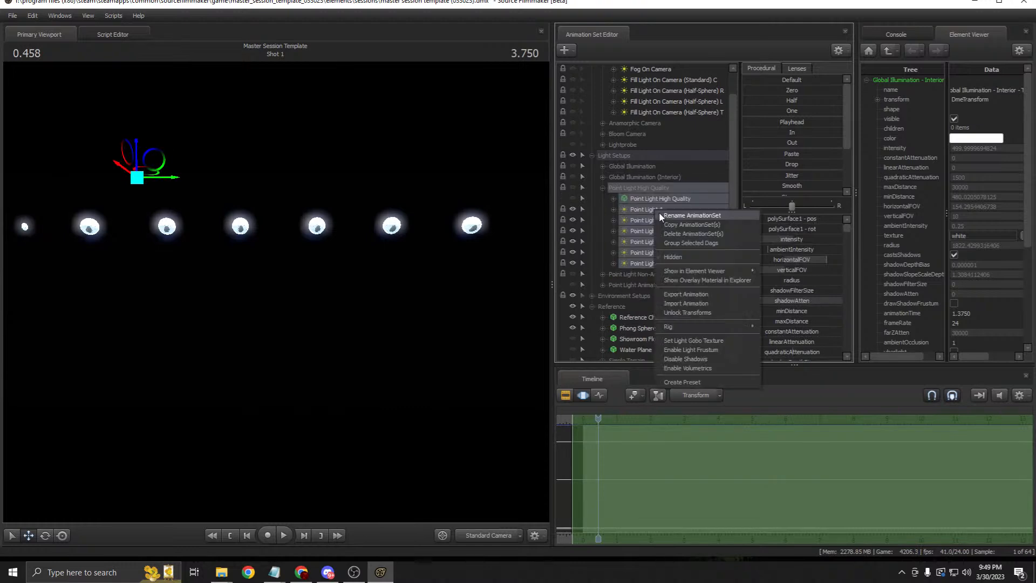
{"action": "left_click", "coordinate": [602, 187]}
{"action": "left_click", "coordinate": [611, 176]}
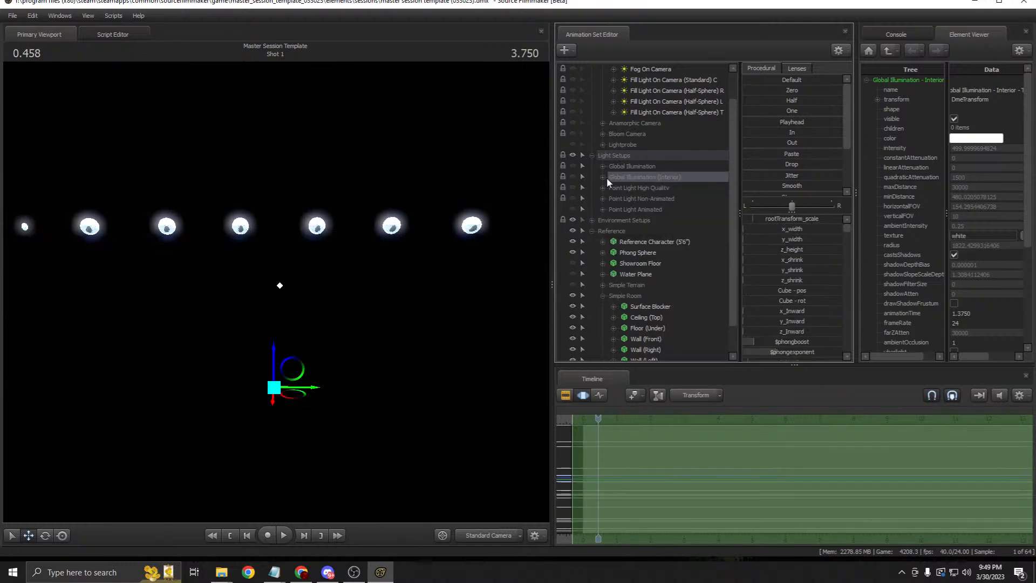
Step: Browse and collapse the Global Illumination groups, then hide and collapse Simple Room
{"action": "left_click", "coordinate": [602, 166]}
{"action": "left_click", "coordinate": [602, 263]}
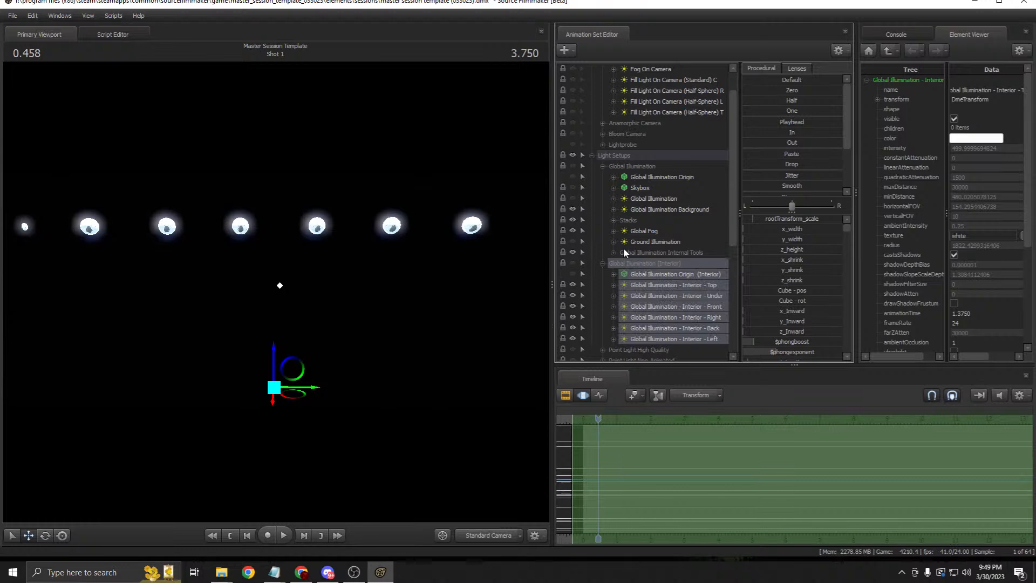
{"action": "left_click", "coordinate": [666, 251]}
{"action": "left_click", "coordinate": [649, 177]}
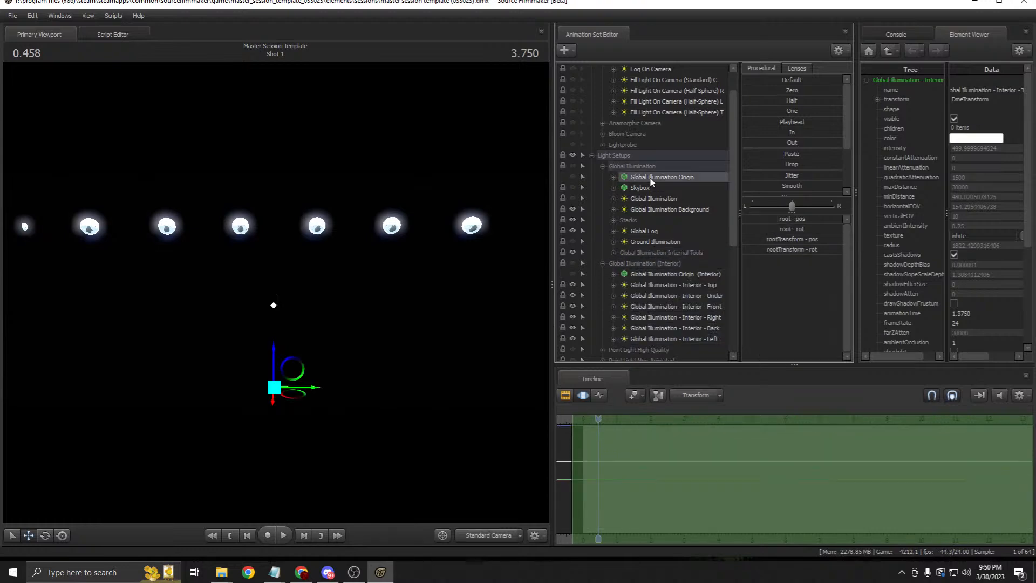
{"action": "right_click", "coordinate": [650, 177]}
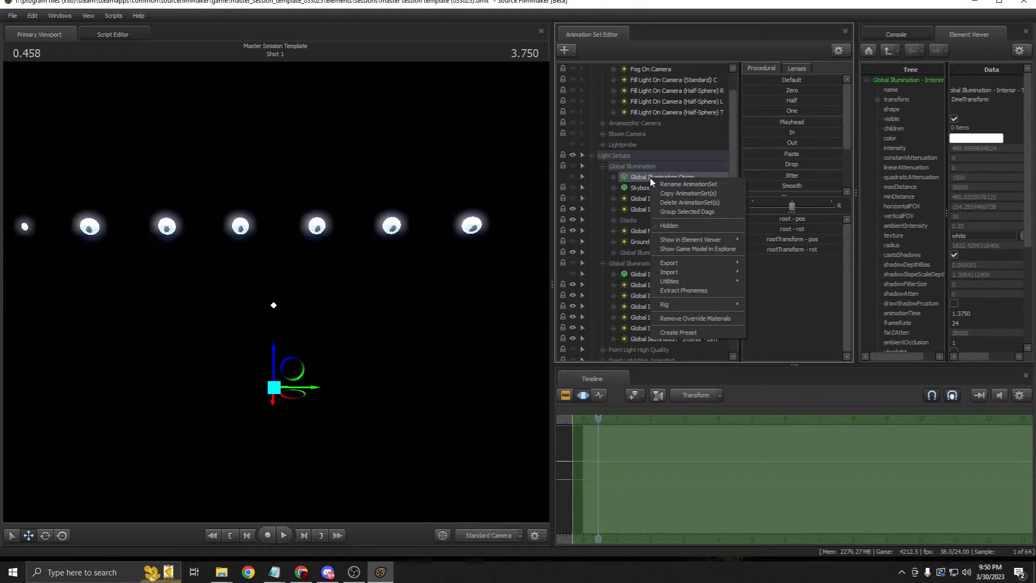
{"action": "left_click", "coordinate": [639, 189]}
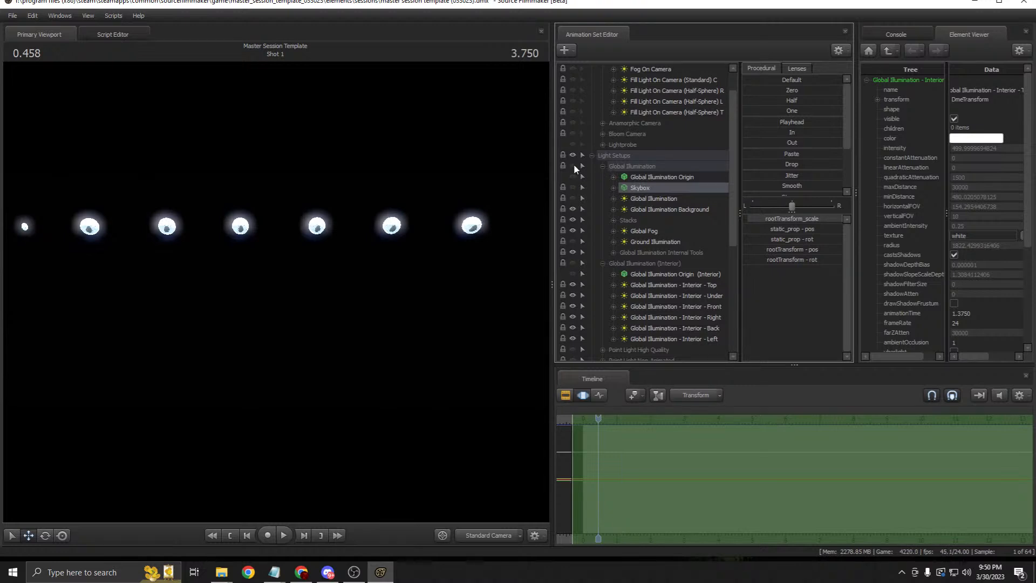
{"action": "left_click", "coordinate": [603, 264]}
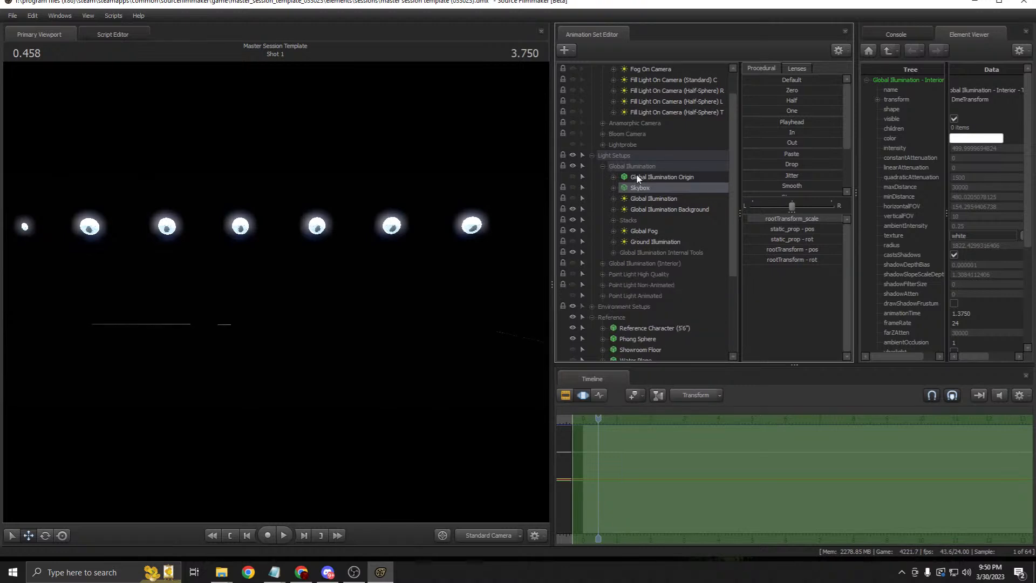
{"action": "left_click", "coordinate": [603, 165]}
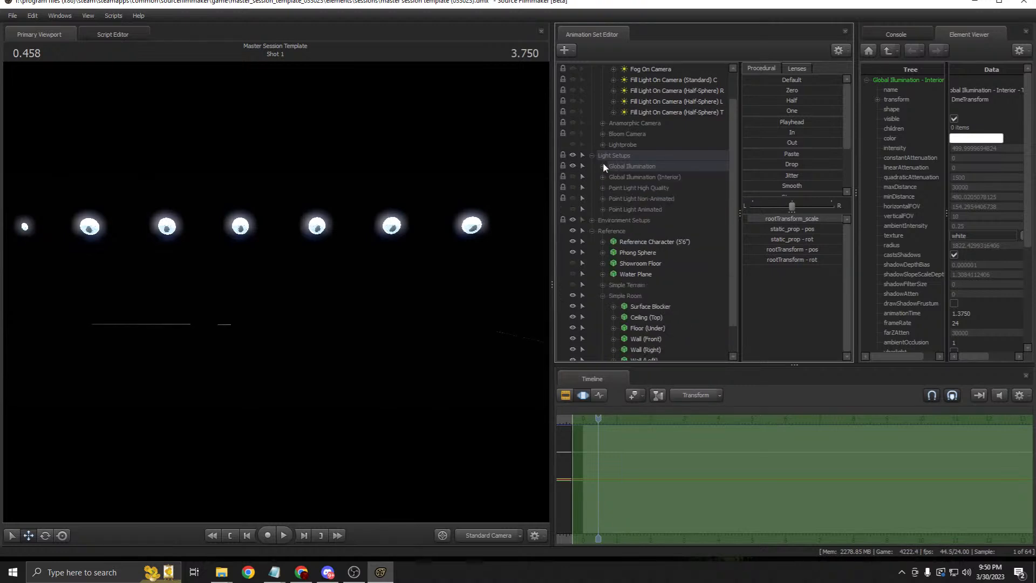
{"action": "left_click", "coordinate": [574, 295]}
{"action": "left_click", "coordinate": [602, 295]}
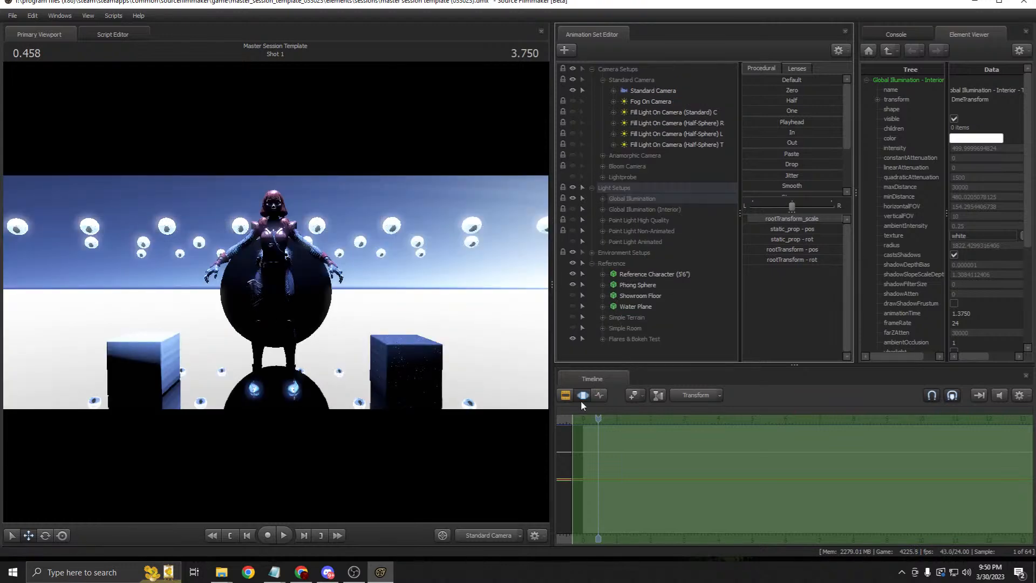
Step: Show the cloudy sky skybox, widen the viewport and expand the Global Illumination Stacks folder
{"action": "left_click", "coordinate": [564, 395]}
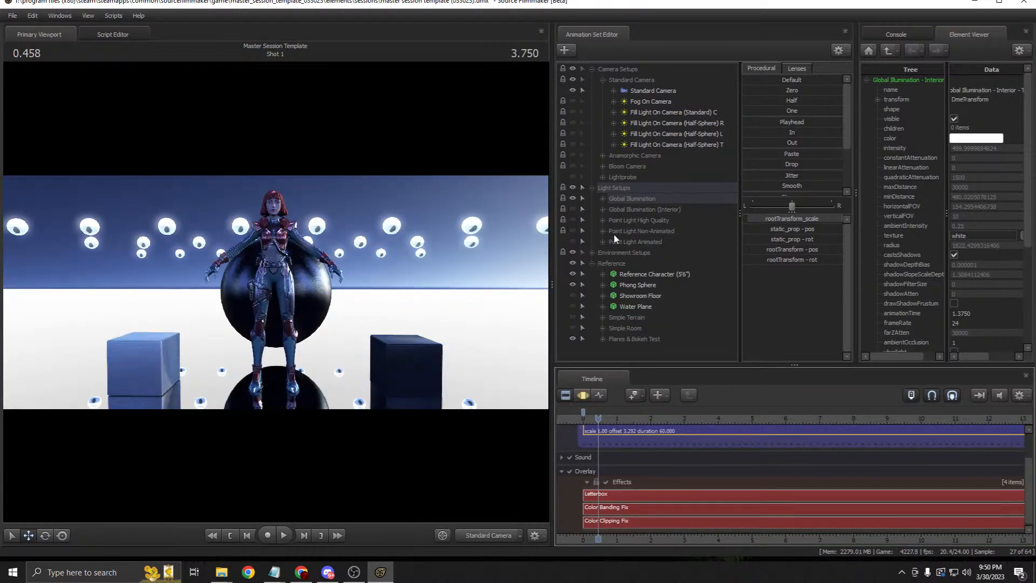
{"action": "left_click", "coordinate": [603, 198]}
{"action": "left_click", "coordinate": [572, 219]}
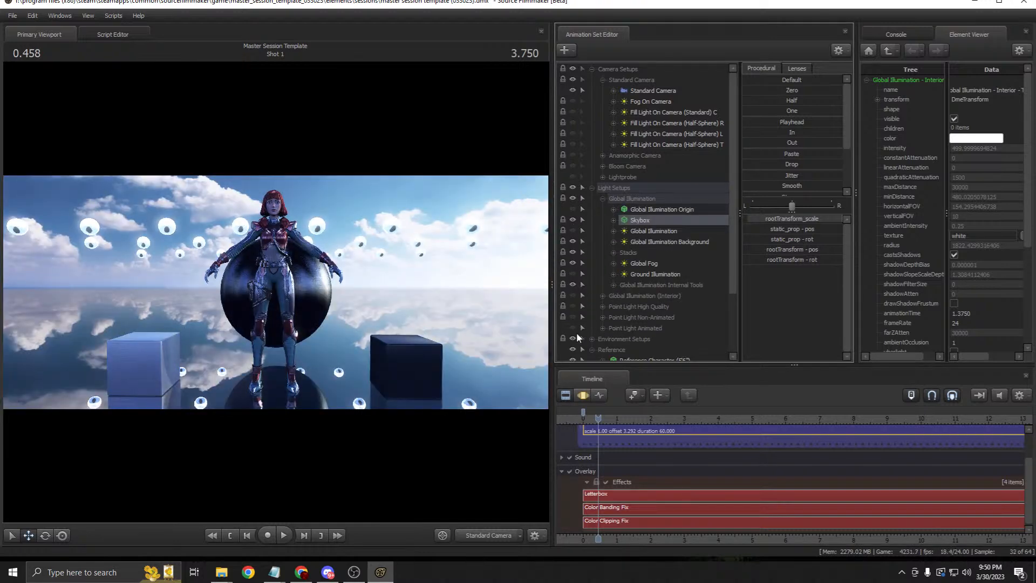
{"action": "left_click_drag", "start_coordinate": [550, 281], "coordinate": [592, 268]}
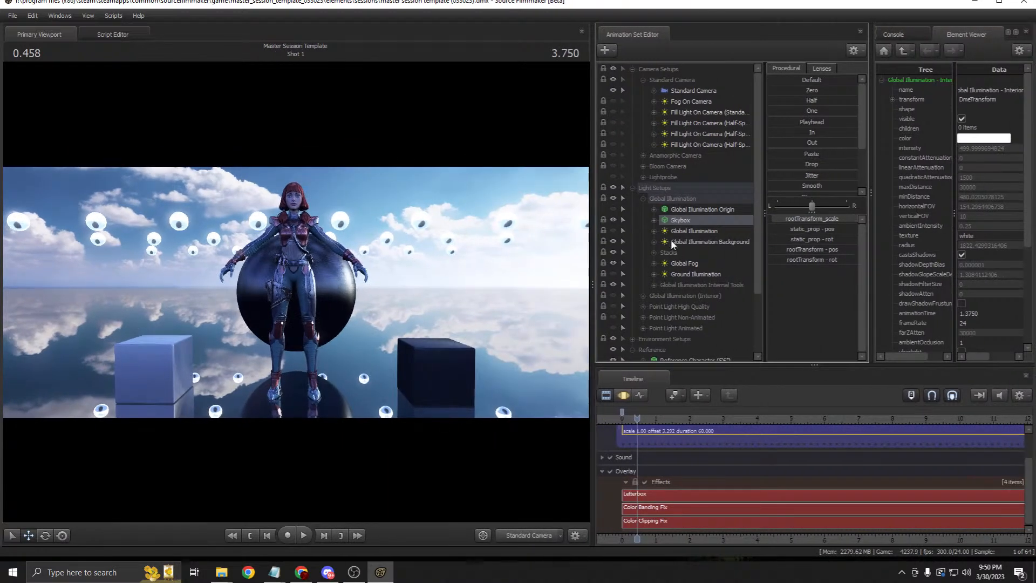
{"action": "left_click", "coordinate": [654, 252]}
Step: Change Global Illumination Stack 0's texture from clear to cumulus_gi0
{"action": "left_click", "coordinate": [691, 264]}
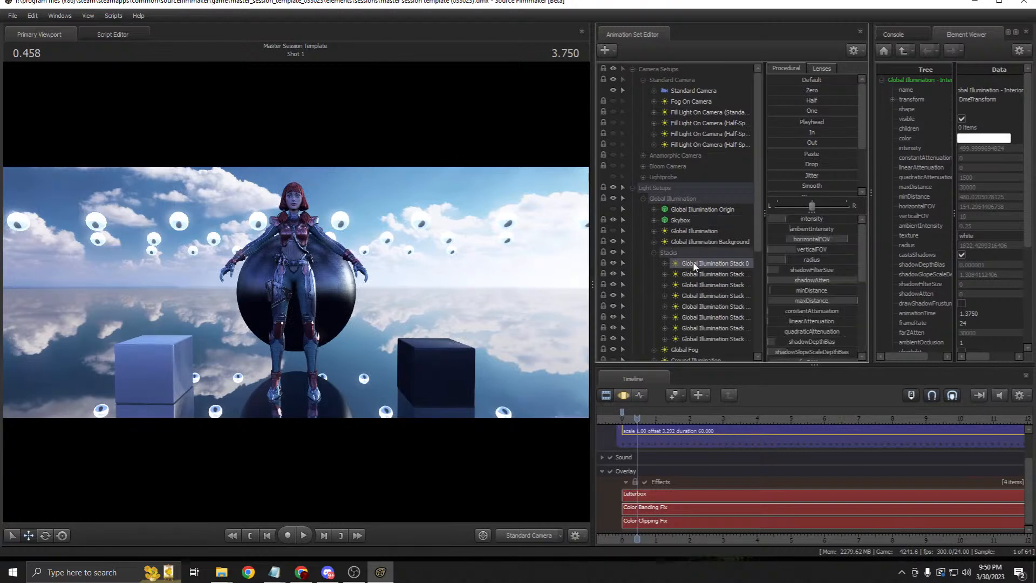
{"action": "right_click", "coordinate": [692, 263]}
{"action": "mouse_move", "coordinate": [780, 326]}
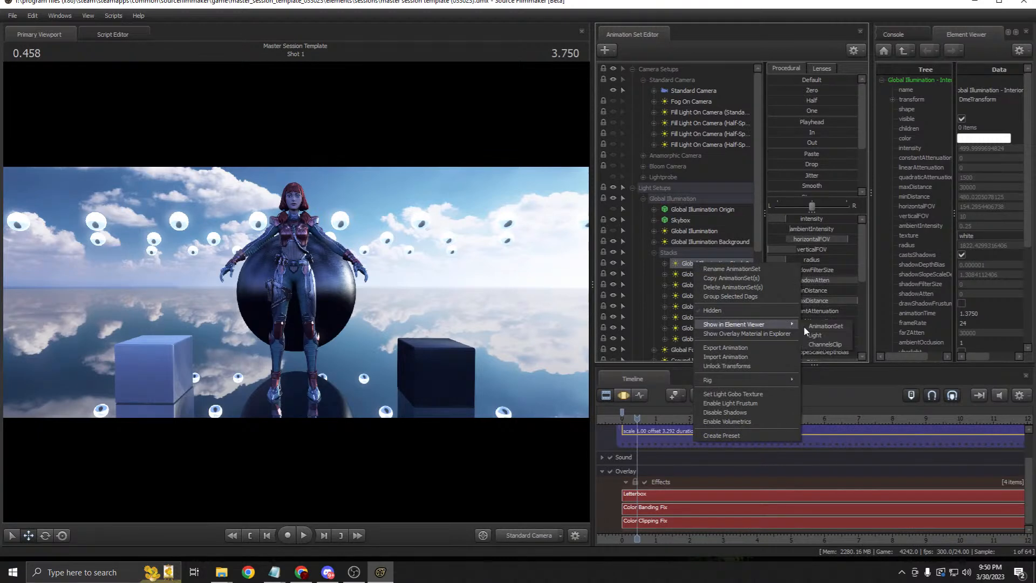
{"action": "left_click", "coordinate": [820, 326]}
{"action": "left_click", "coordinate": [976, 236]}
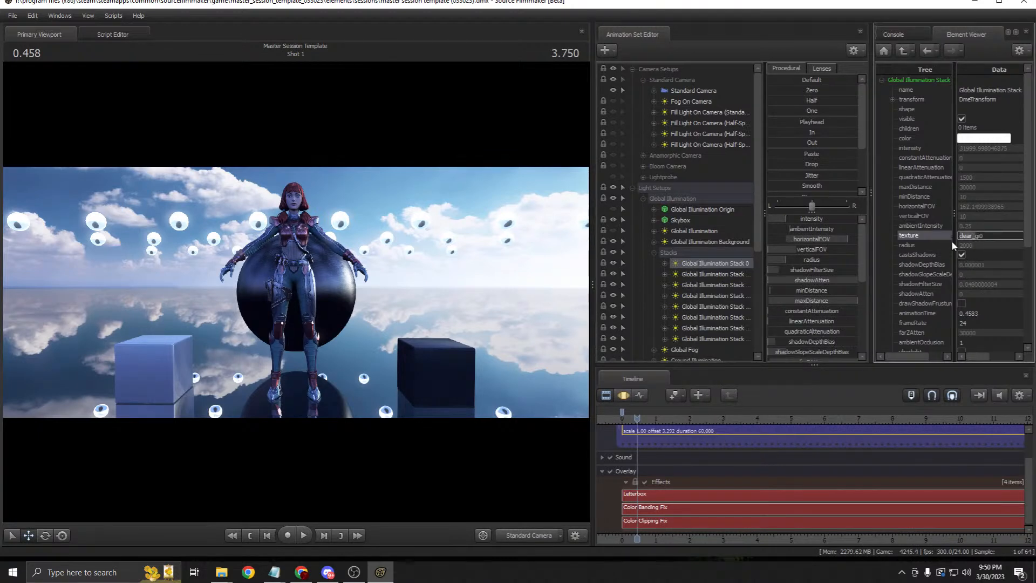
{"action": "left_click_drag", "start_coordinate": [971, 236], "coordinate": [926, 244]}
{"action": "type", "text": "cumulus"}
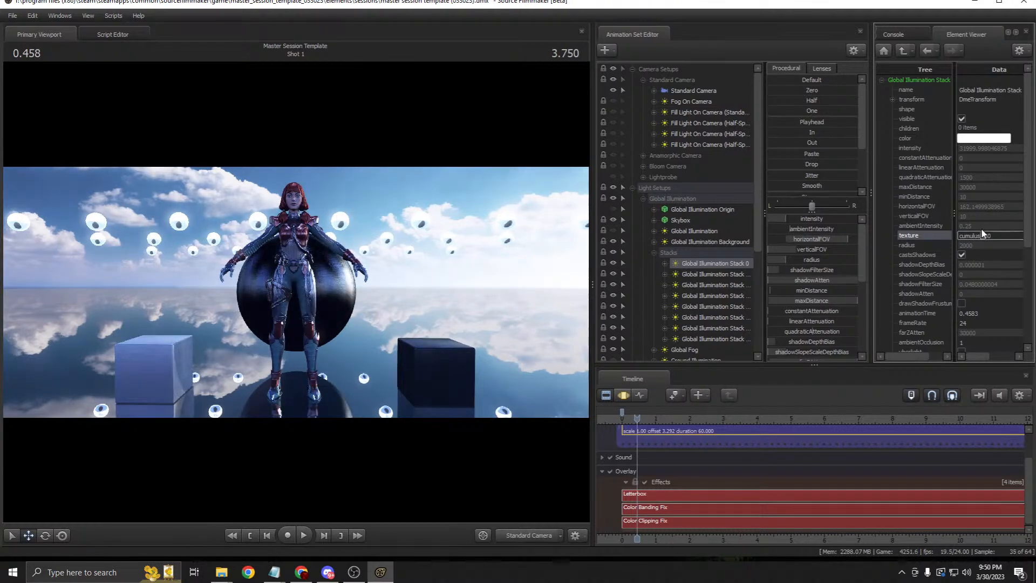
{"action": "left_click_drag", "start_coordinate": [980, 235], "coordinate": [947, 229]}
{"action": "key", "text": "ctrl+c"}
Step: Set the second and third stack lights' textures to cumulus_gi45 and cumulus_gi90
{"action": "right_click", "coordinate": [723, 273]}
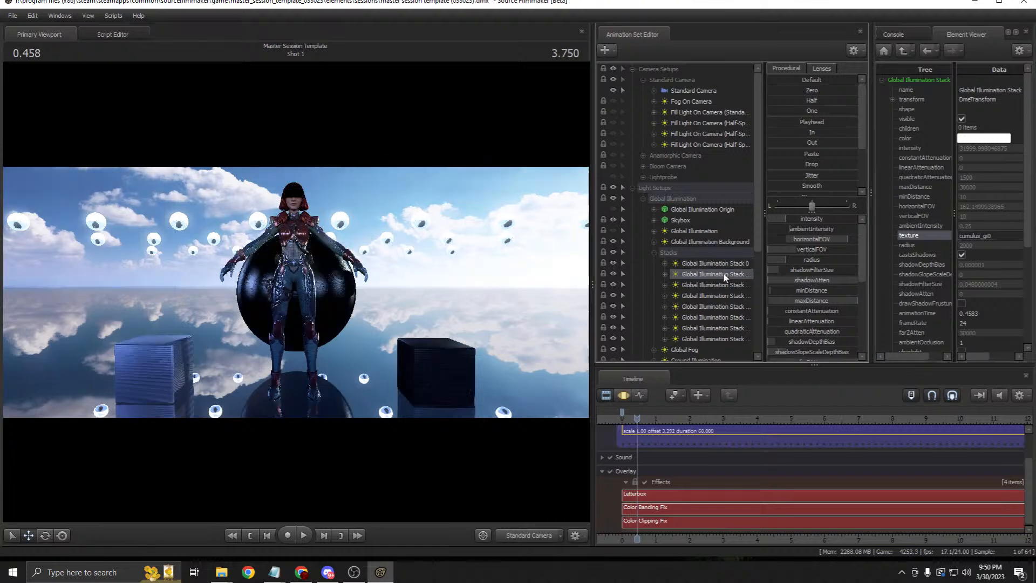
{"action": "mouse_move", "coordinate": [809, 334]}
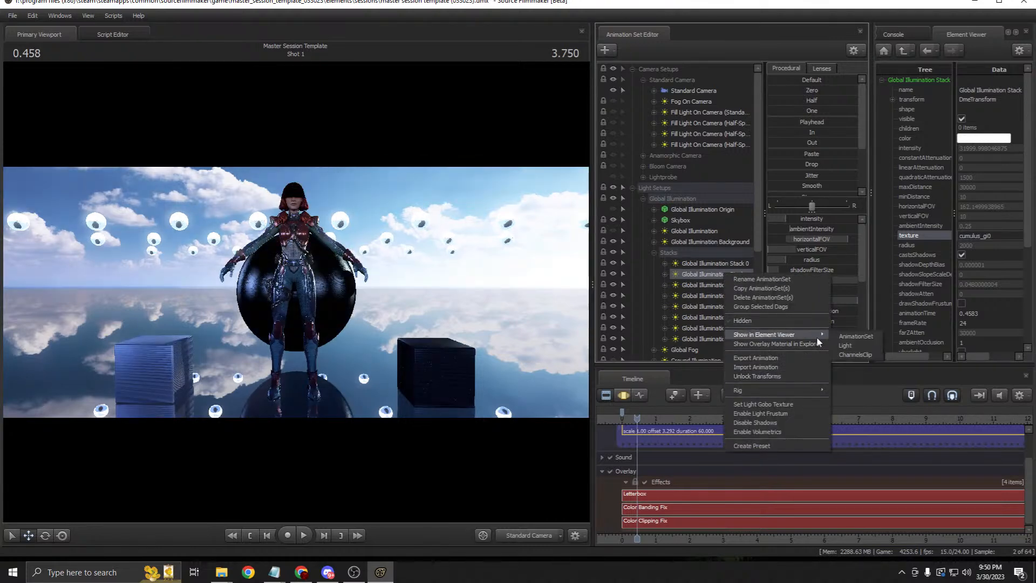
{"action": "left_click", "coordinate": [859, 344]}
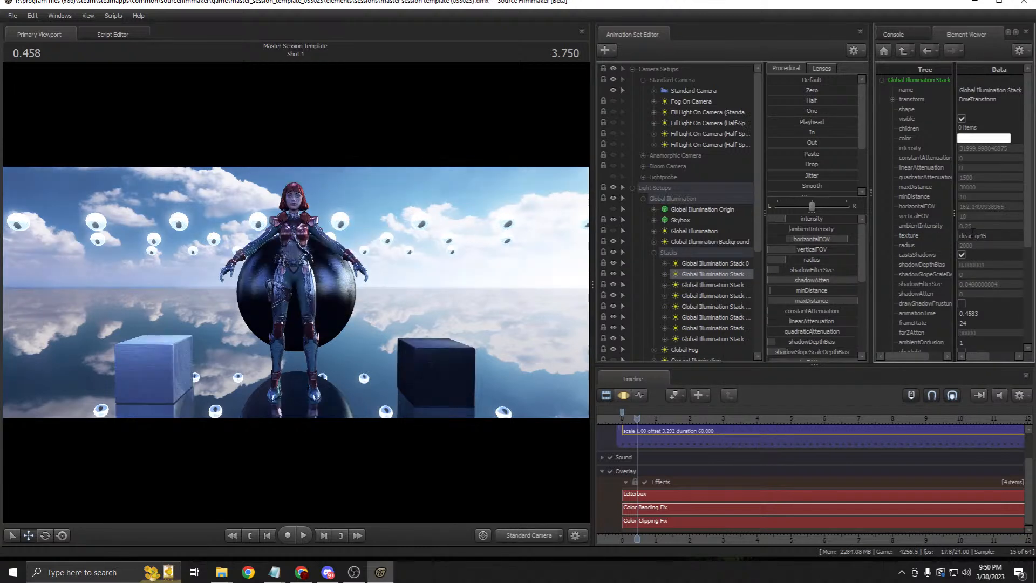
{"action": "type", "text": "cumulus"}
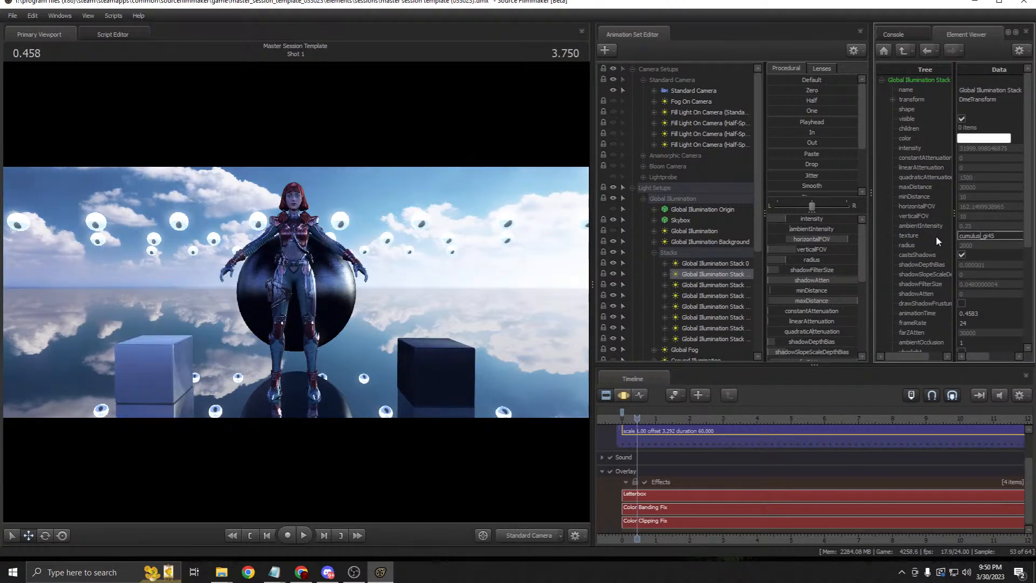
{"action": "key", "text": "Return"}
{"action": "right_click", "coordinate": [722, 287]}
{"action": "mouse_move", "coordinate": [809, 348]}
{"action": "left_click", "coordinate": [844, 358]}
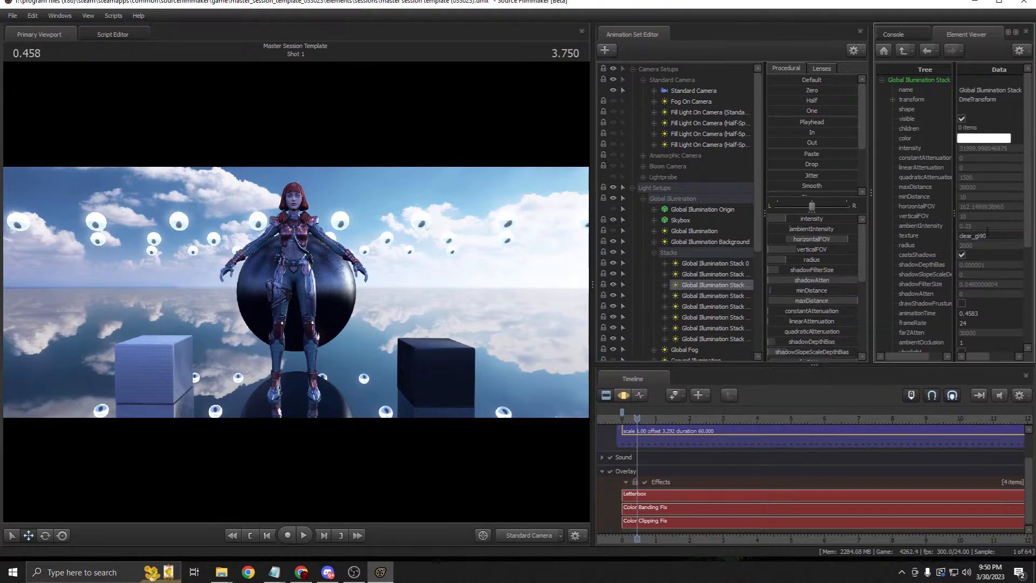
{"action": "left_click_drag", "start_coordinate": [973, 236], "coordinate": [935, 237]}
{"action": "key", "text": "ctrl+v"}
{"action": "key", "text": "Return"}
Step: Set the fourth and fifth stack lights' textures to cumulus_gi135 and cumulus_gi180
{"action": "right_click", "coordinate": [717, 296]}
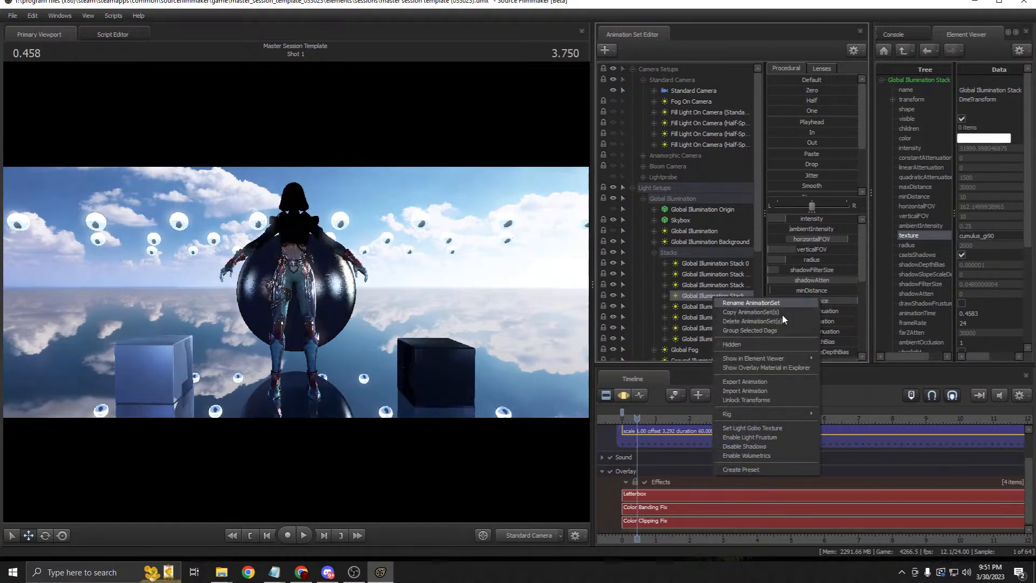
{"action": "mouse_move", "coordinate": [796, 351]}
{"action": "left_click", "coordinate": [841, 371]}
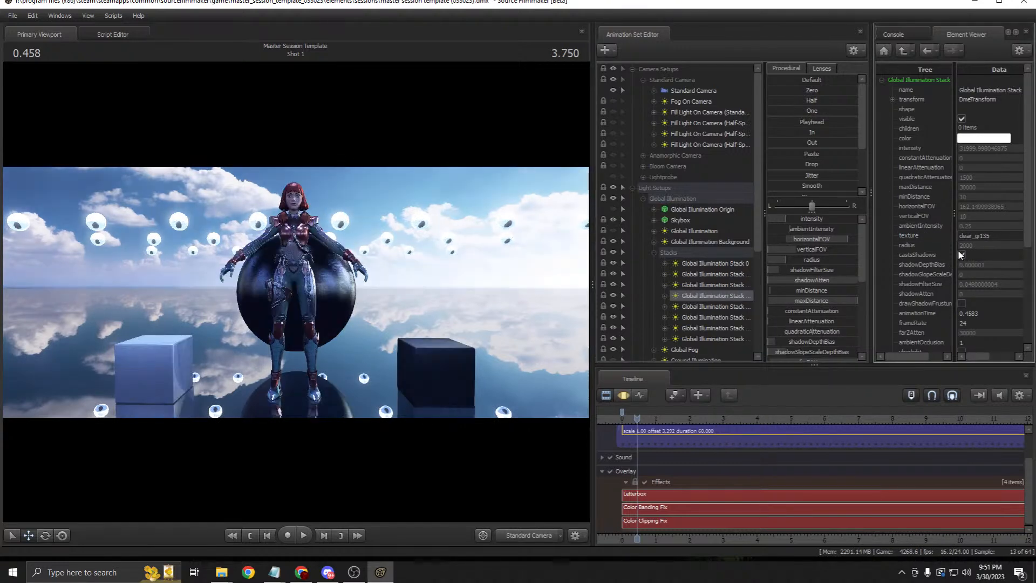
{"action": "left_click_drag", "start_coordinate": [959, 235], "coordinate": [974, 235]}
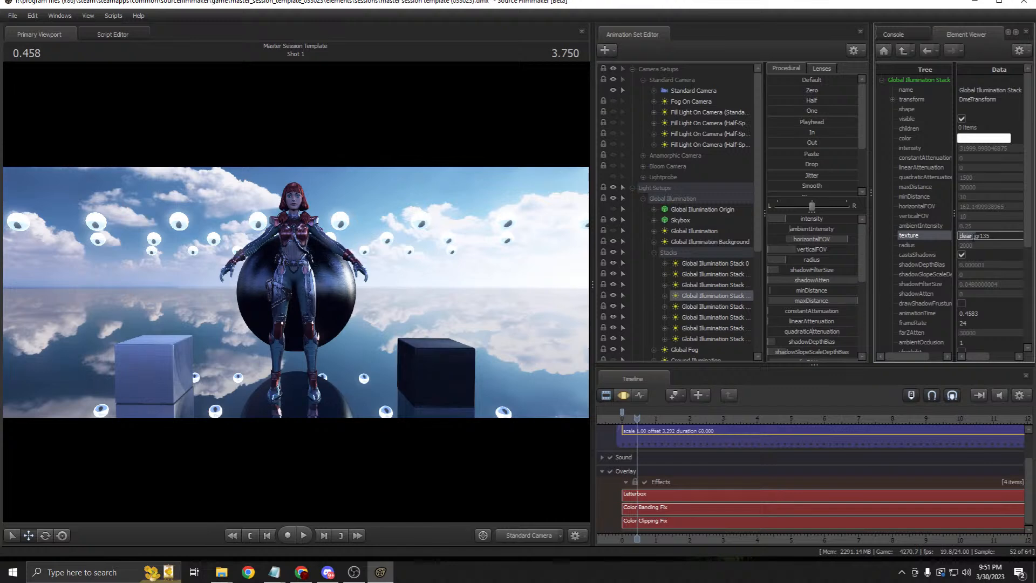
{"action": "type", "text": "cumulus"}
{"action": "key", "text": "Return"}
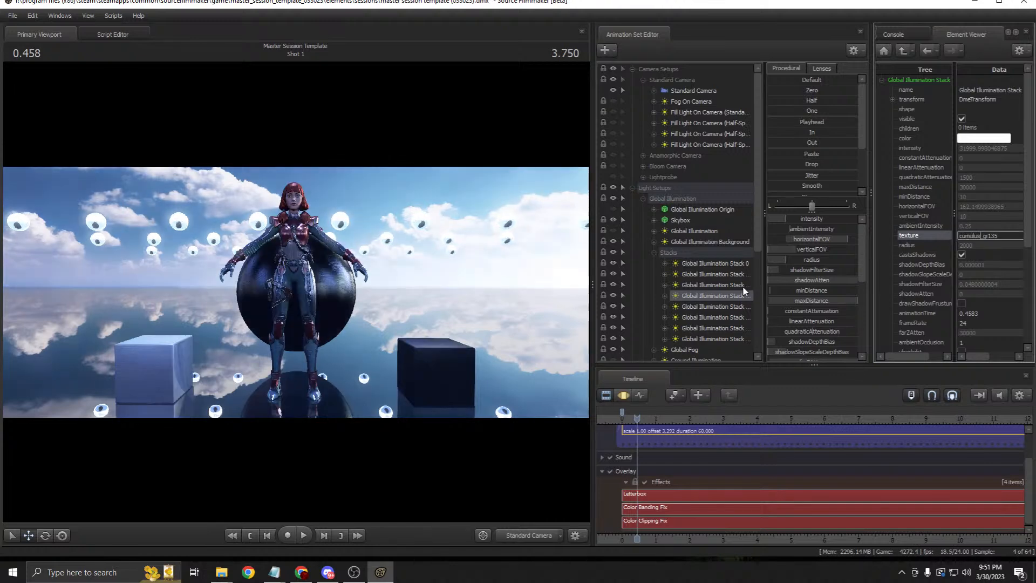
{"action": "right_click", "coordinate": [713, 305]}
{"action": "mouse_move", "coordinate": [809, 364]}
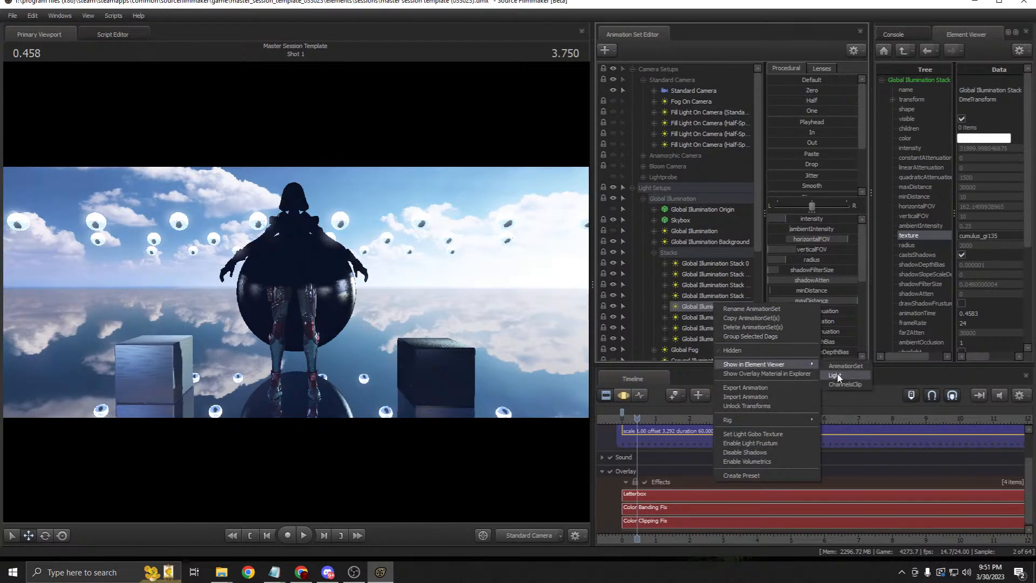
{"action": "left_click", "coordinate": [837, 376]}
{"action": "left_click", "coordinate": [911, 235]}
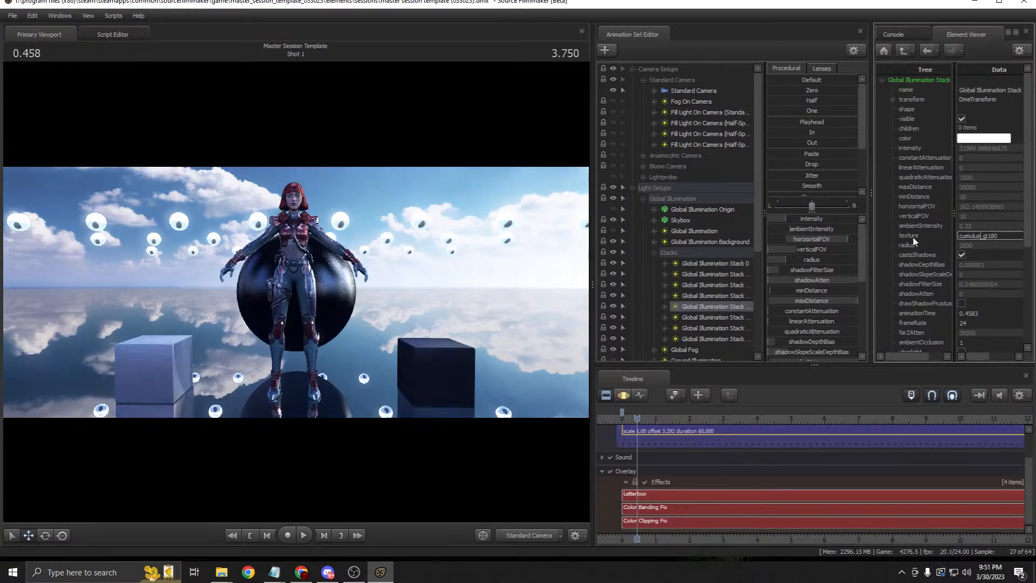
Step: Set the sixth and seventh stack lights' textures to cumulus_gi225 and cumulus_gi270
{"action": "right_click", "coordinate": [708, 317]}
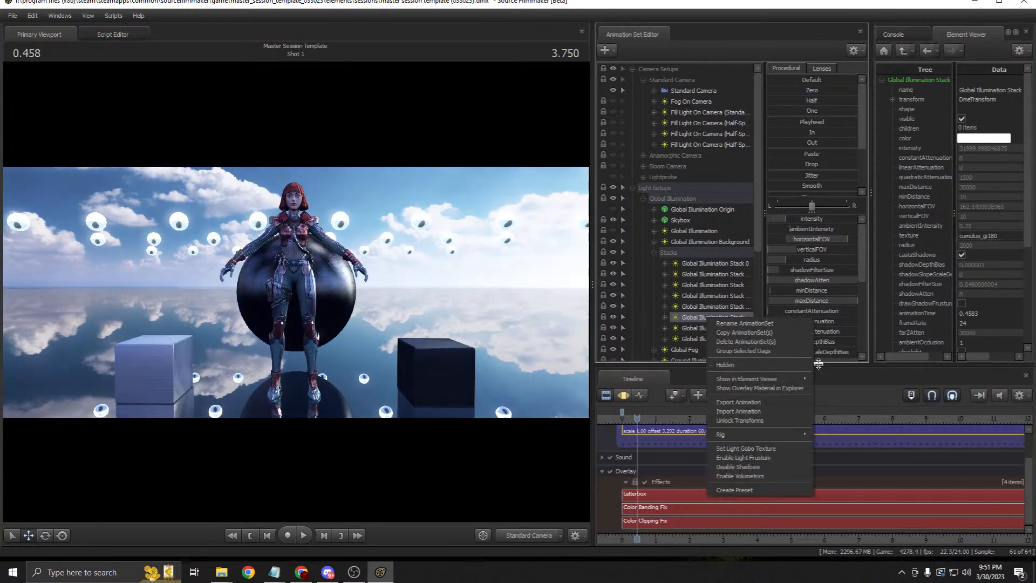
{"action": "mouse_move", "coordinate": [807, 378]}
{"action": "left_click", "coordinate": [842, 388]}
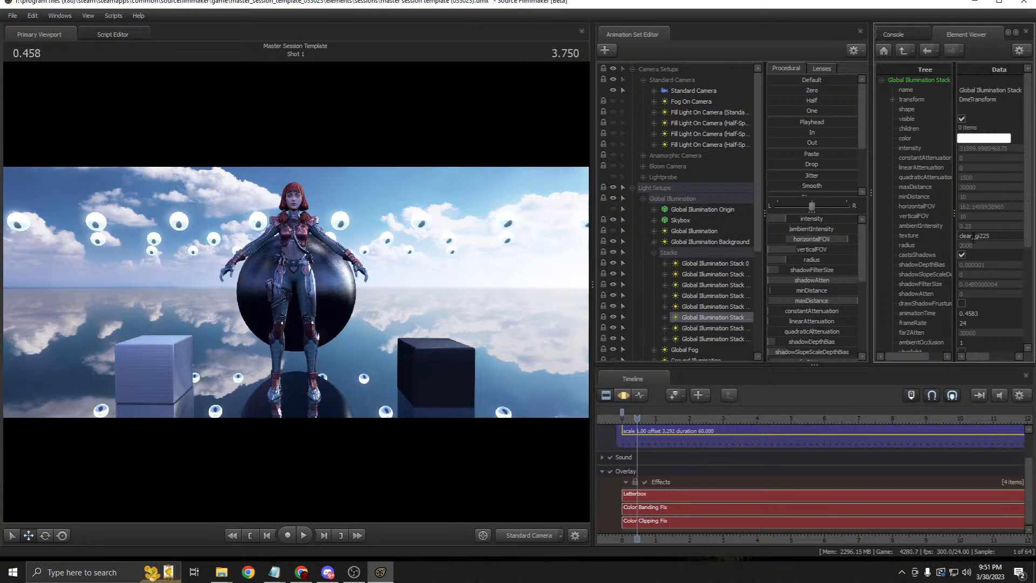
{"action": "left_click_drag", "start_coordinate": [973, 236], "coordinate": [949, 234]}
{"action": "key", "text": "ctrl+v"}
{"action": "key", "text": "Return"}
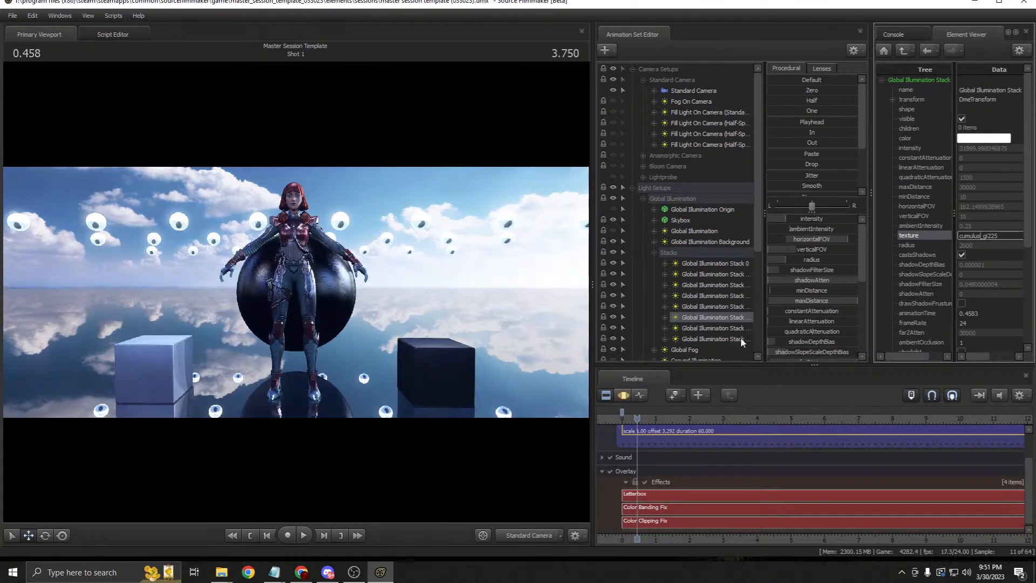
{"action": "right_click", "coordinate": [729, 328]}
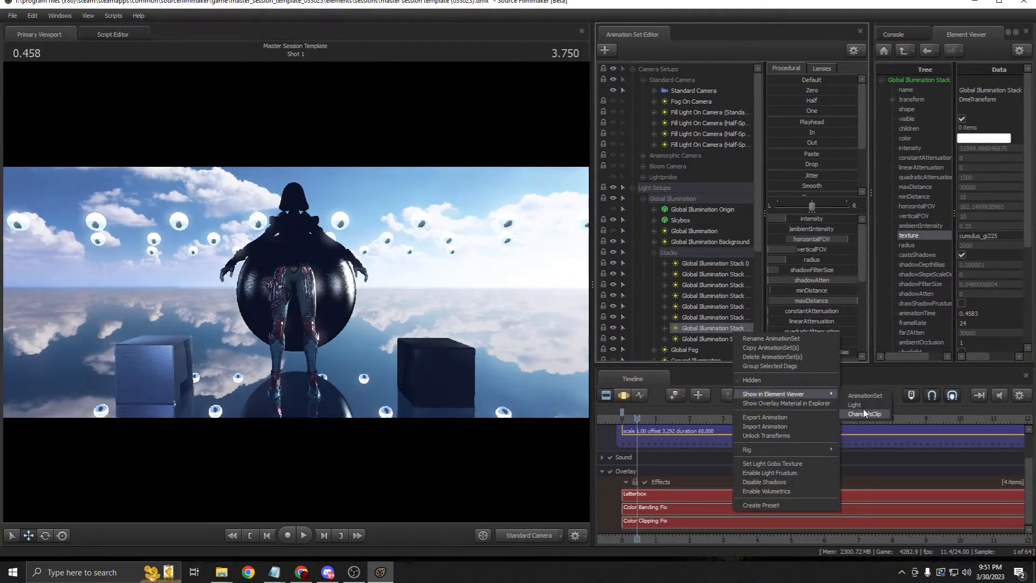
{"action": "left_click", "coordinate": [857, 404]}
{"action": "left_click_drag", "start_coordinate": [973, 236], "coordinate": [946, 235]}
{"action": "key", "text": "ctrl+v"}
{"action": "key", "text": "Return"}
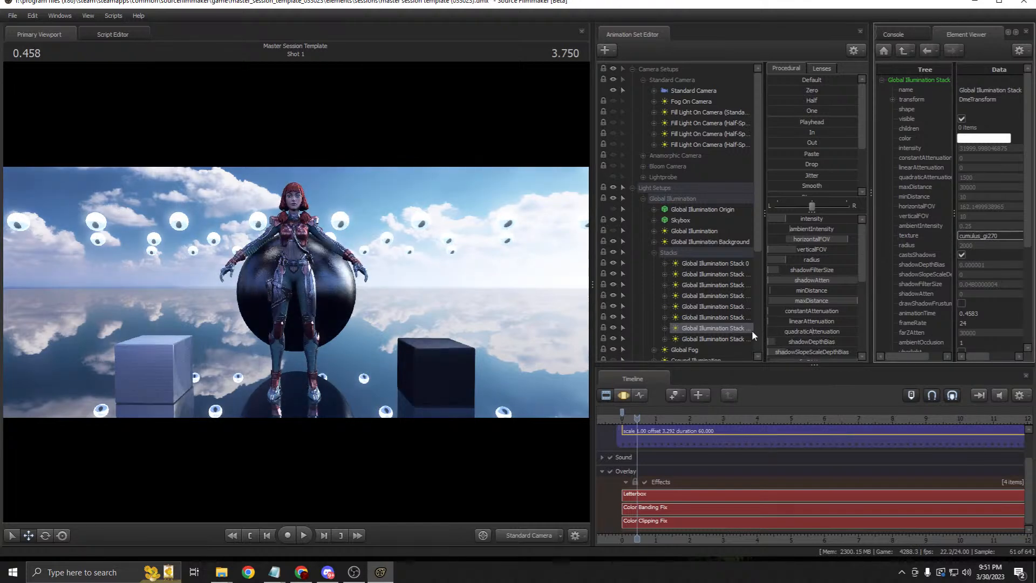
Step: Type cumulus into the eighth stack light's texture name
{"action": "right_click", "coordinate": [729, 338]}
{"action": "mouse_move", "coordinate": [794, 397]}
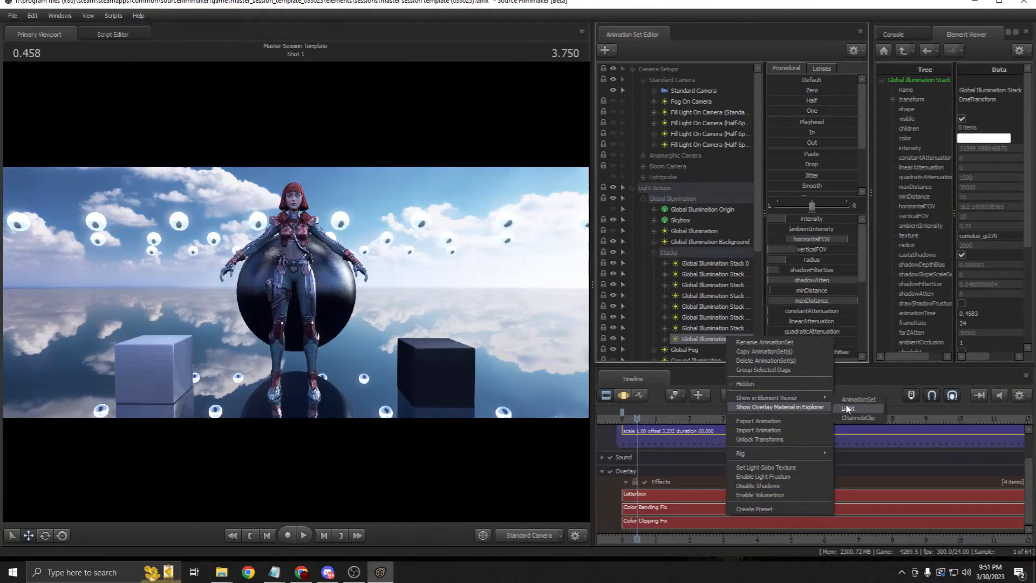
{"action": "left_click", "coordinate": [850, 408]}
{"action": "double_click", "coordinate": [971, 235]}
{"action": "type", "text": "cumulus"}
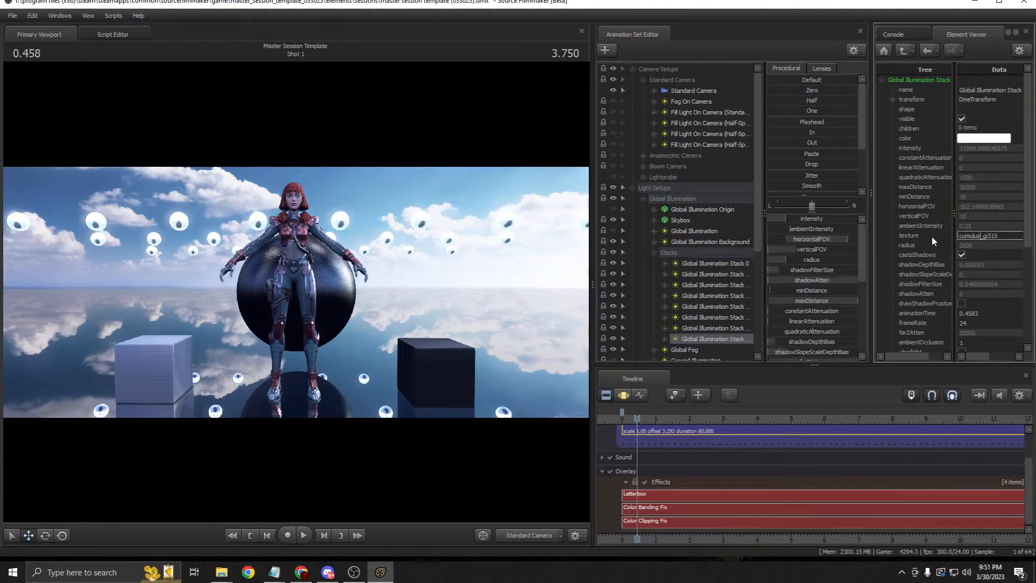
Step: Recheck Stack 0 and reapply cumulus_gi45 to the second stack light
{"action": "right_click", "coordinate": [732, 264]}
{"action": "mouse_move", "coordinate": [799, 325]}
{"action": "left_click", "coordinate": [854, 333]}
{"action": "right_click", "coordinate": [713, 275]}
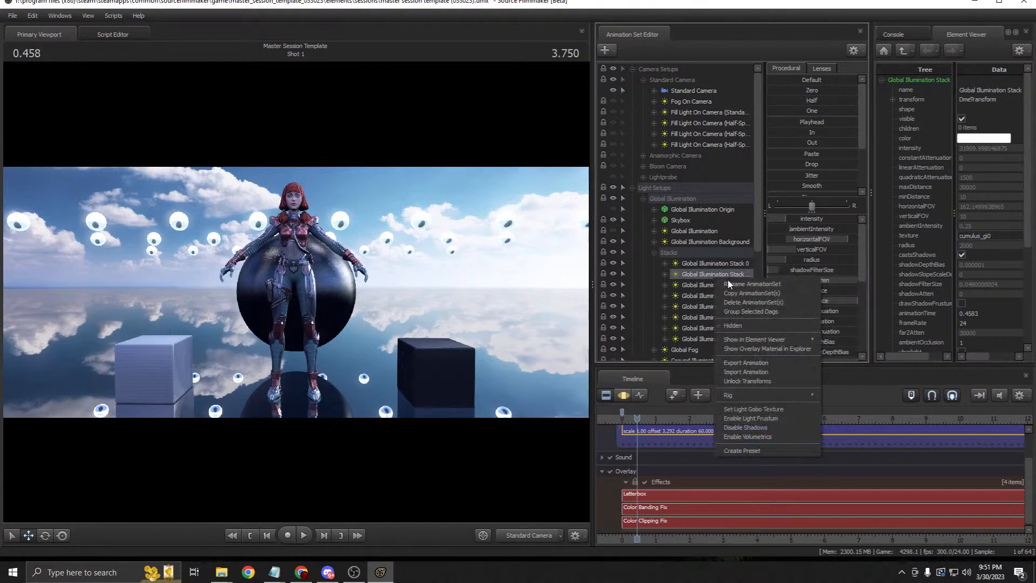
{"action": "mouse_move", "coordinate": [798, 339]}
{"action": "left_click", "coordinate": [840, 347]}
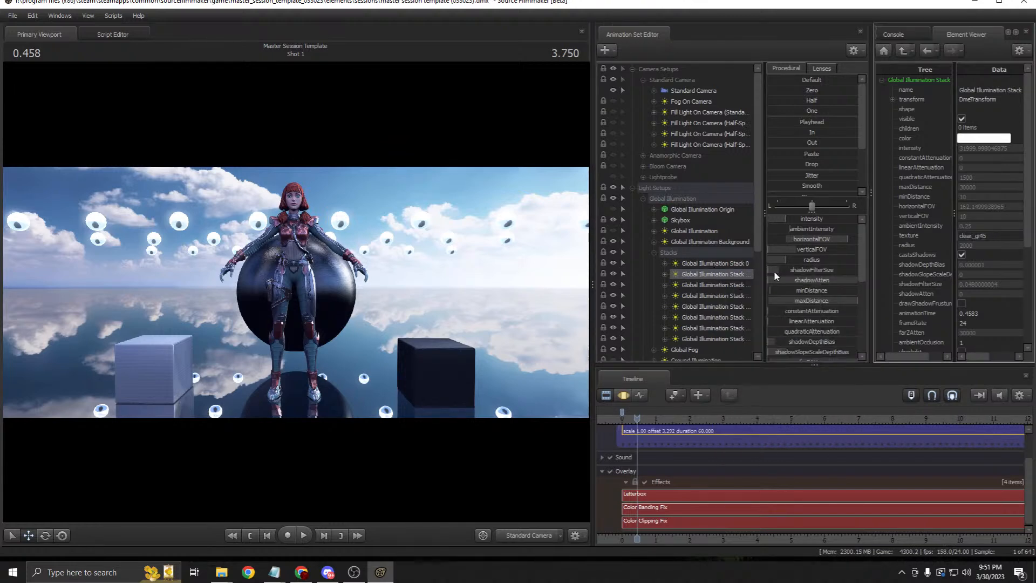
{"action": "left_click_drag", "start_coordinate": [972, 236], "coordinate": [954, 236]}
{"action": "type", "text": "cumulus"}
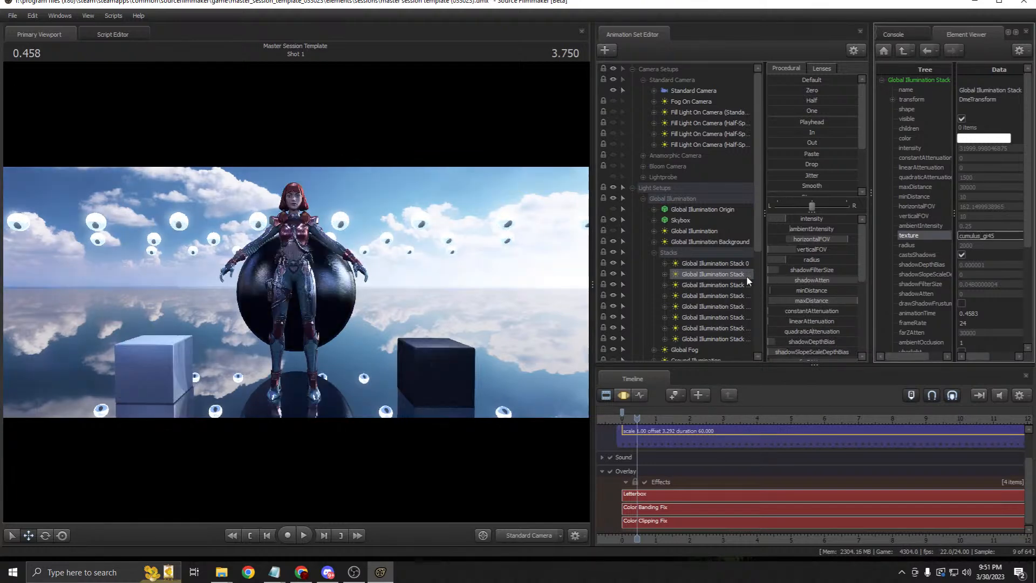
Step: Check the third and fourth stack lights and commit cumulus_gi180 on the fifth
{"action": "right_click", "coordinate": [731, 280]}
{"action": "mouse_move", "coordinate": [809, 347]}
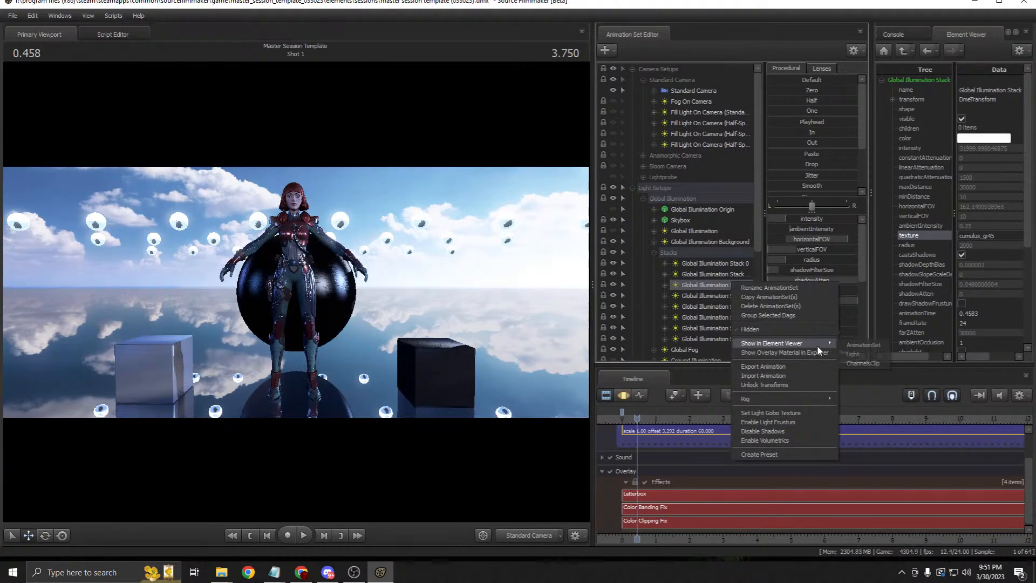
{"action": "left_click", "coordinate": [859, 354]}
{"action": "right_click", "coordinate": [729, 292]}
{"action": "mouse_move", "coordinate": [809, 352]}
{"action": "left_click", "coordinate": [852, 355]}
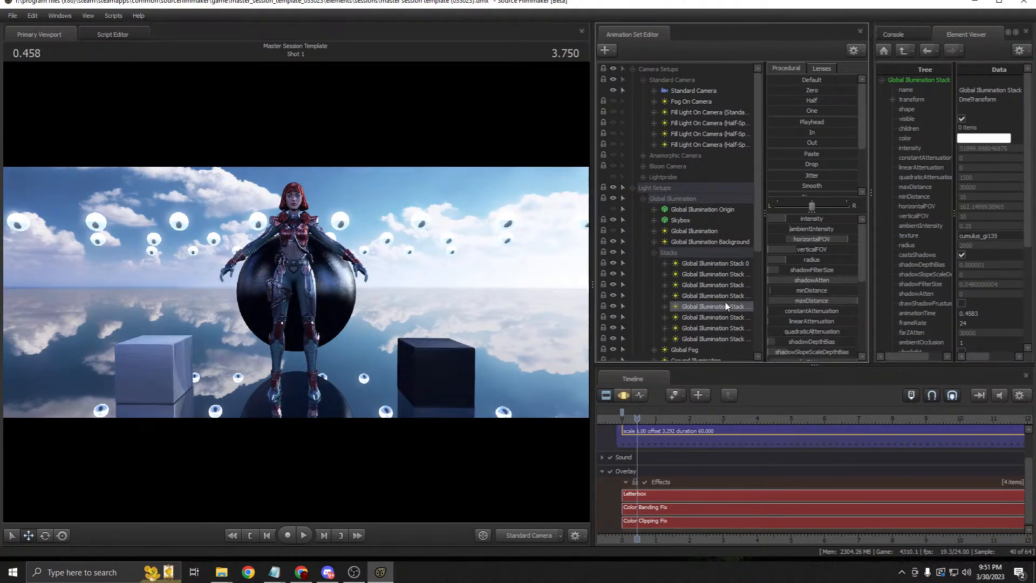
{"action": "right_click", "coordinate": [729, 306]}
{"action": "left_click", "coordinate": [859, 371]}
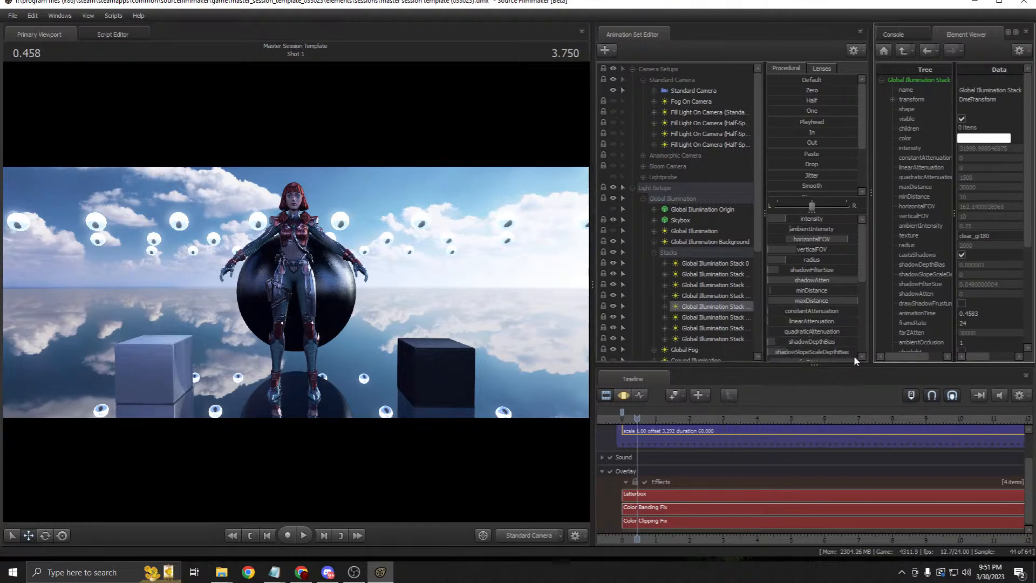
{"action": "left_click_drag", "start_coordinate": [972, 236], "coordinate": [910, 240]}
{"action": "type", "text": "cumulus"}
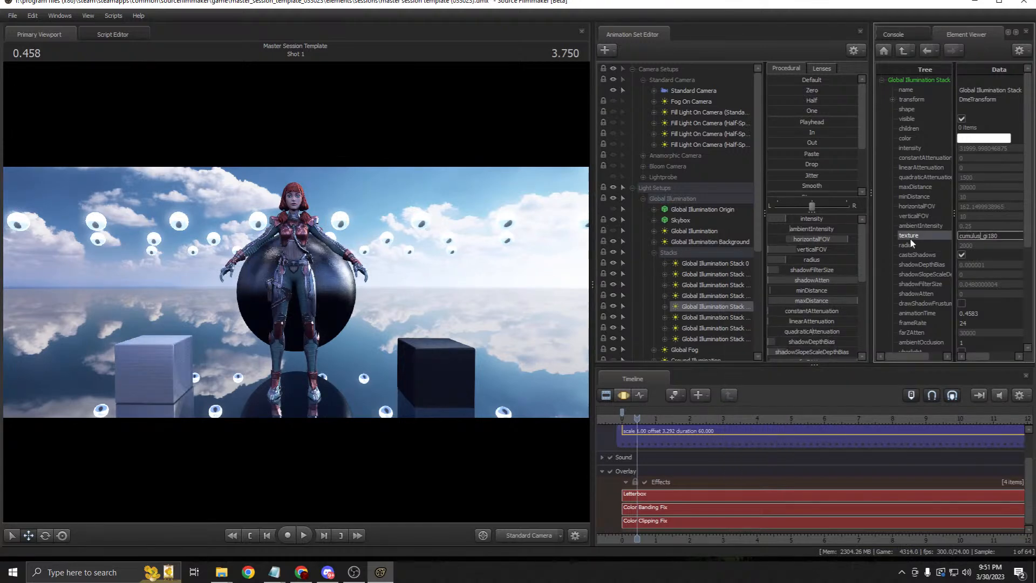
{"action": "key", "text": "Return"}
Step: Commit cumulus_gi270 as the seventh stack light's texture
{"action": "right_click", "coordinate": [726, 316]}
{"action": "mouse_move", "coordinate": [830, 377]}
{"action": "left_click", "coordinate": [855, 388]}
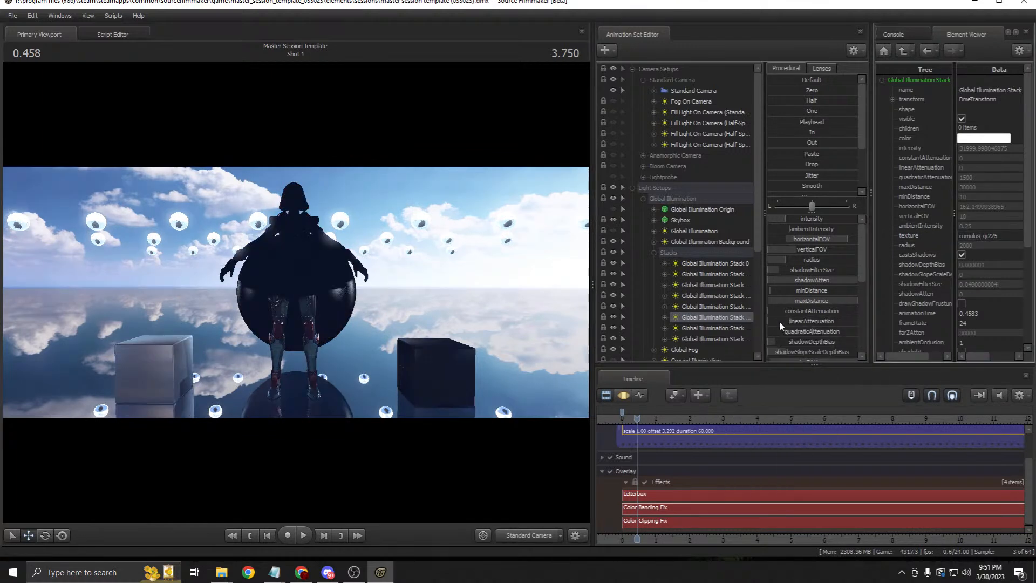
{"action": "right_click", "coordinate": [733, 327]}
{"action": "left_click", "coordinate": [857, 398]}
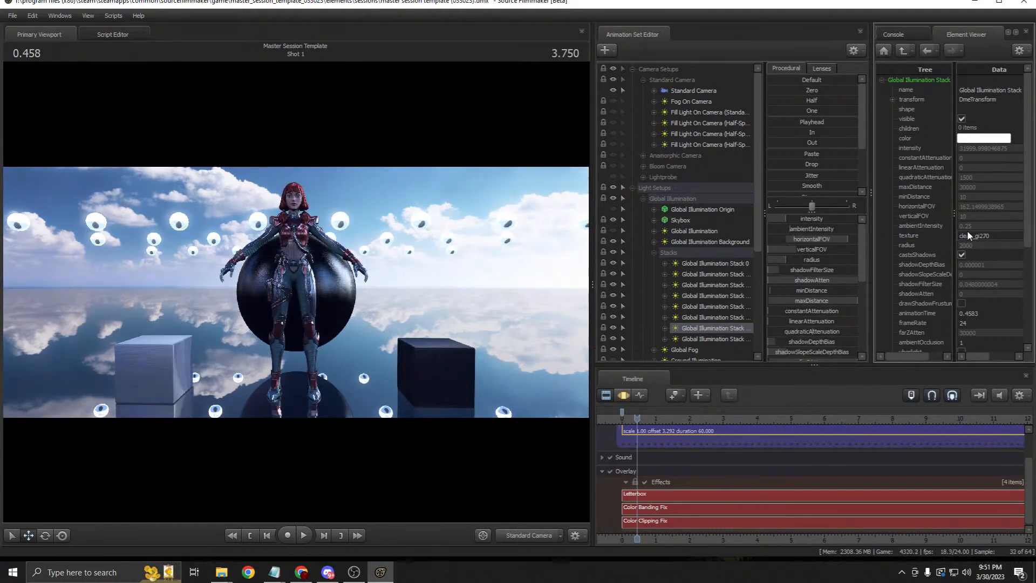
{"action": "left_click_drag", "start_coordinate": [973, 235], "coordinate": [952, 236]}
{"action": "type", "text": "cumulus"}
{"action": "key", "text": "Return"}
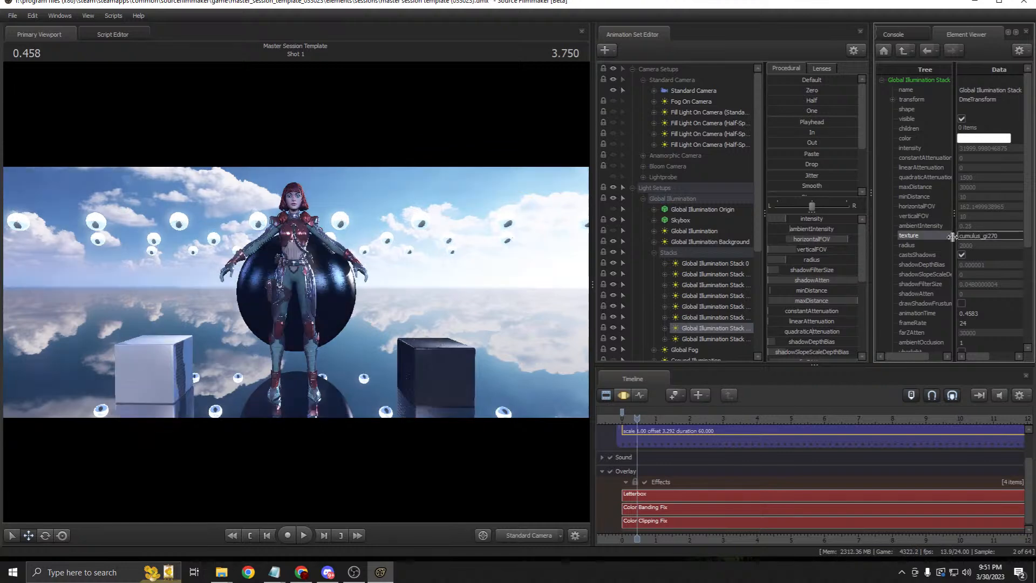
Step: Commit cumulus_gi315 as the last stack light's texture
{"action": "right_click", "coordinate": [714, 337]}
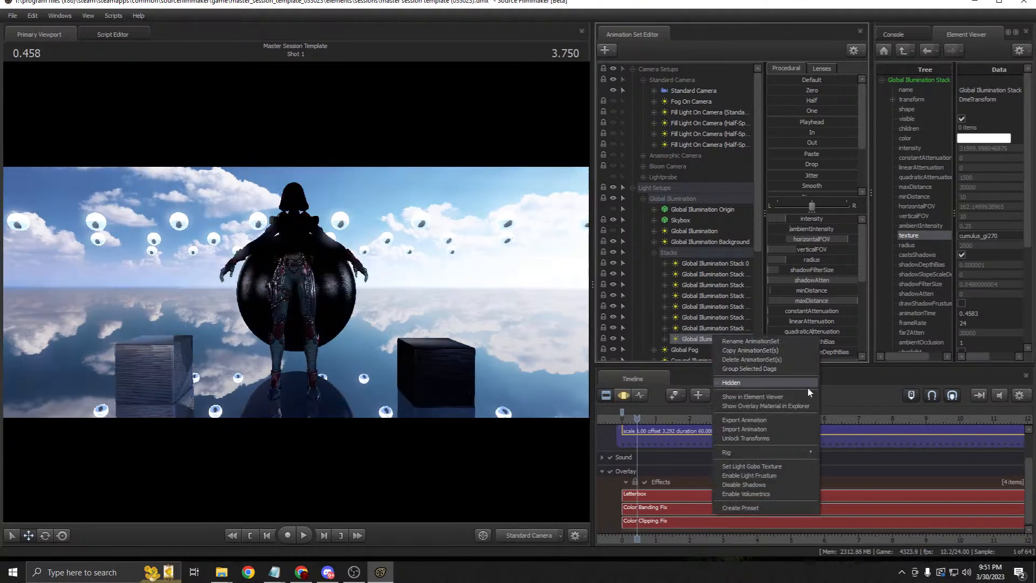
{"action": "mouse_move", "coordinate": [808, 398]}
{"action": "left_click", "coordinate": [855, 398]}
{"action": "left_click_drag", "start_coordinate": [972, 236], "coordinate": [935, 242]}
{"action": "type", "text": "cumulus"}
{"action": "key", "text": "Return"}
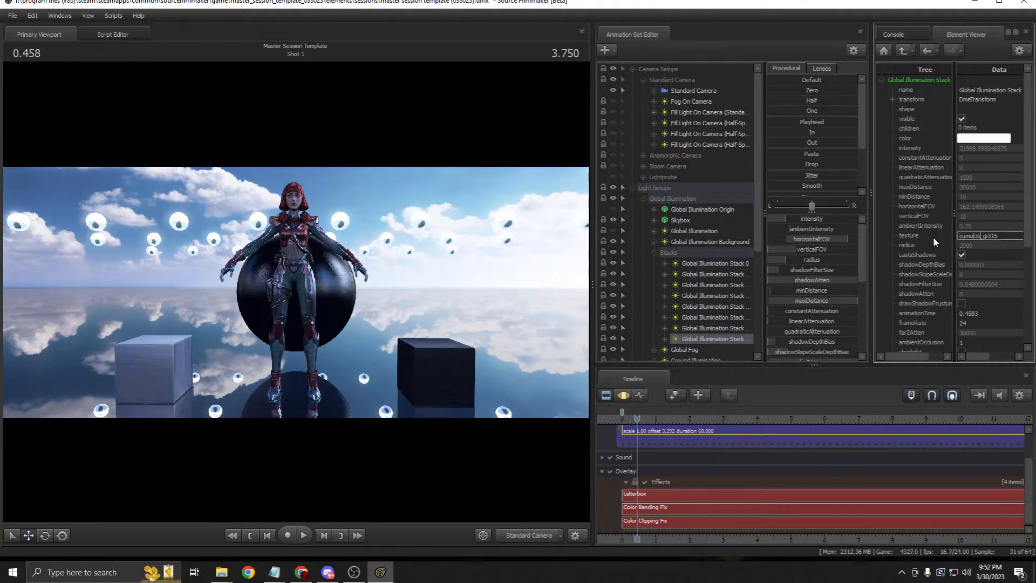
Step: Inspect the Global Fog light, then reapply cumulus_gi315 to the last stack light
{"action": "right_click", "coordinate": [689, 349]}
{"action": "mouse_move", "coordinate": [776, 405]}
{"action": "left_click", "coordinate": [823, 408]}
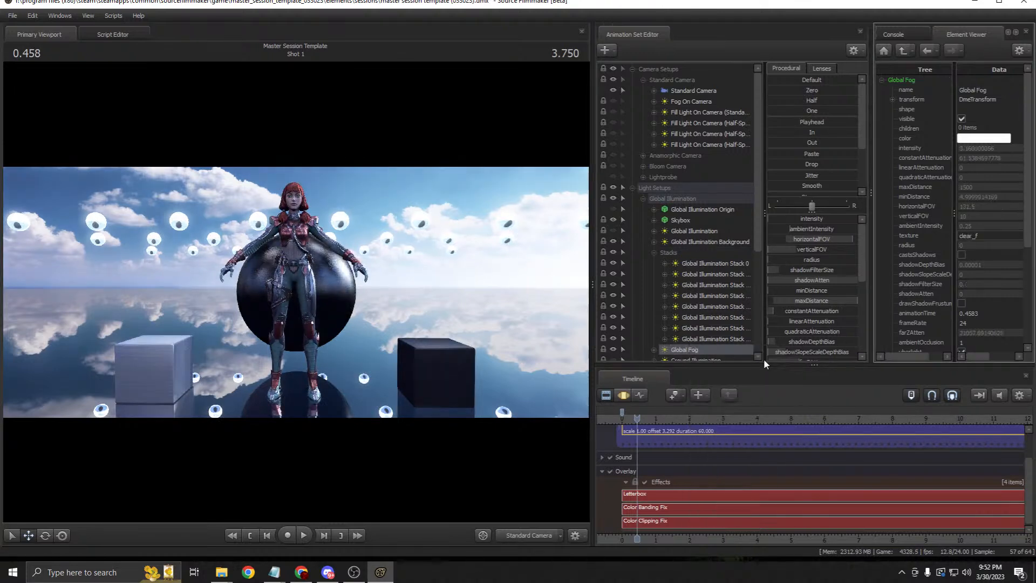
{"action": "right_click", "coordinate": [720, 336]}
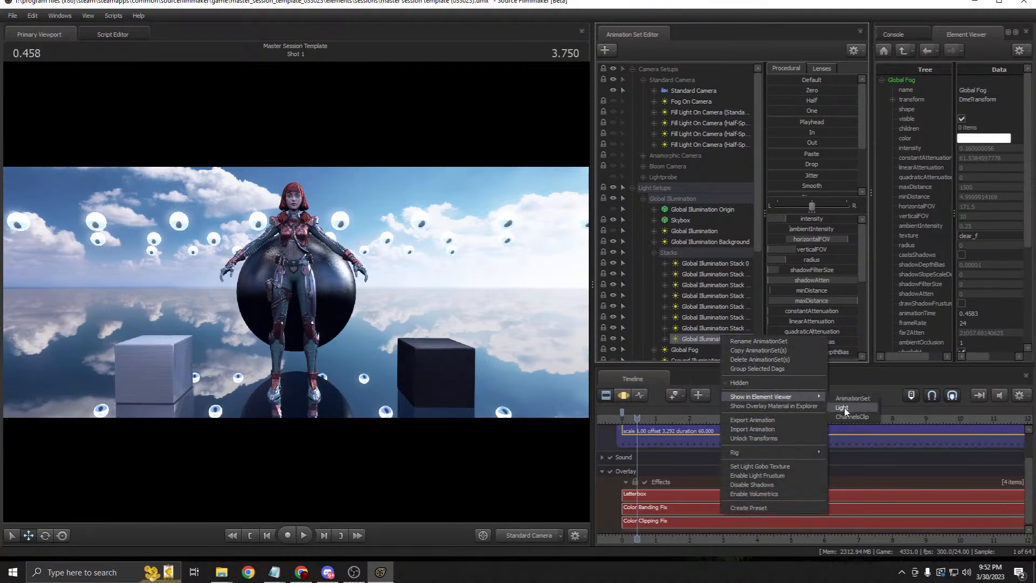
{"action": "left_click", "coordinate": [844, 410]}
{"action": "left_click_drag", "start_coordinate": [973, 236], "coordinate": [934, 233]}
{"action": "type", "text": "cumulus"}
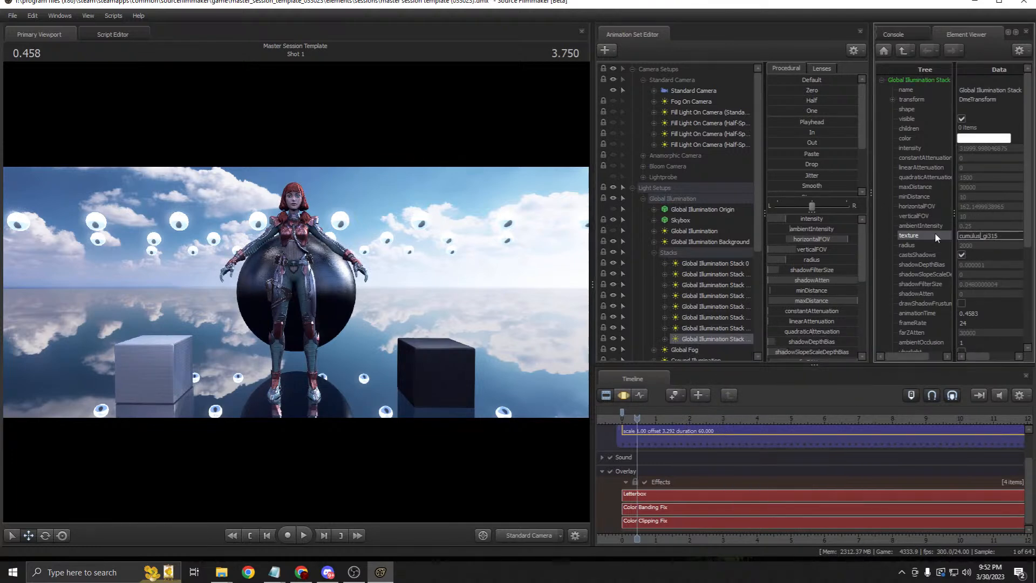
{"action": "key", "text": "Return"}
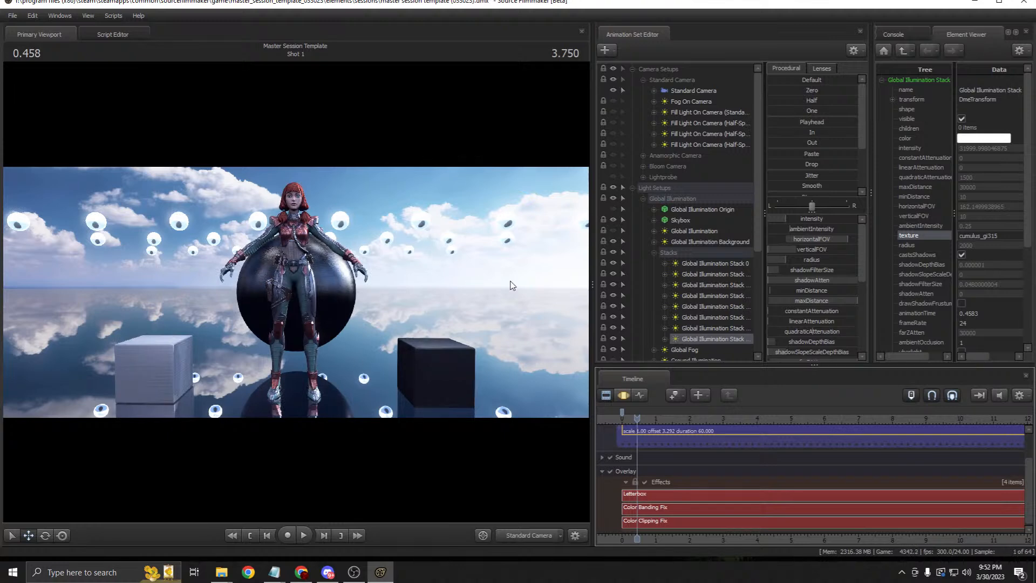
Step: Collapse Stacks, Global Illumination, Light Setups and Reference, then select Scenebuilders Cube under Environment Setups > Tools
{"action": "scroll", "coordinate": [692, 275], "scroll_direction": "down", "scroll_amount": 1}
{"action": "left_click", "coordinate": [653, 220]}
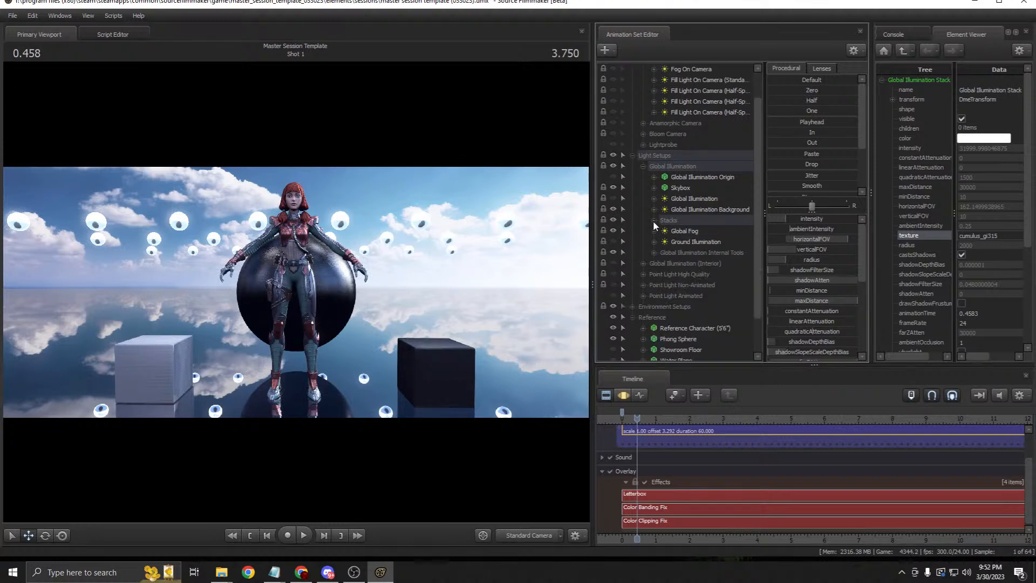
{"action": "left_click", "coordinate": [643, 166]}
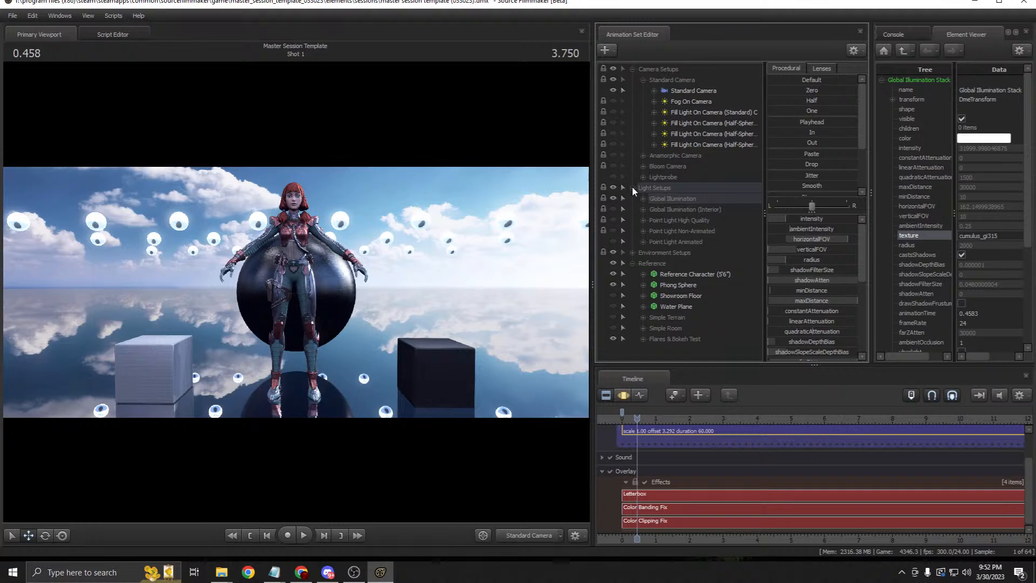
{"action": "left_click", "coordinate": [632, 188]}
{"action": "left_click", "coordinate": [632, 208]}
{"action": "left_click", "coordinate": [632, 199]}
{"action": "left_click", "coordinate": [657, 199]}
{"action": "left_click", "coordinate": [643, 209]}
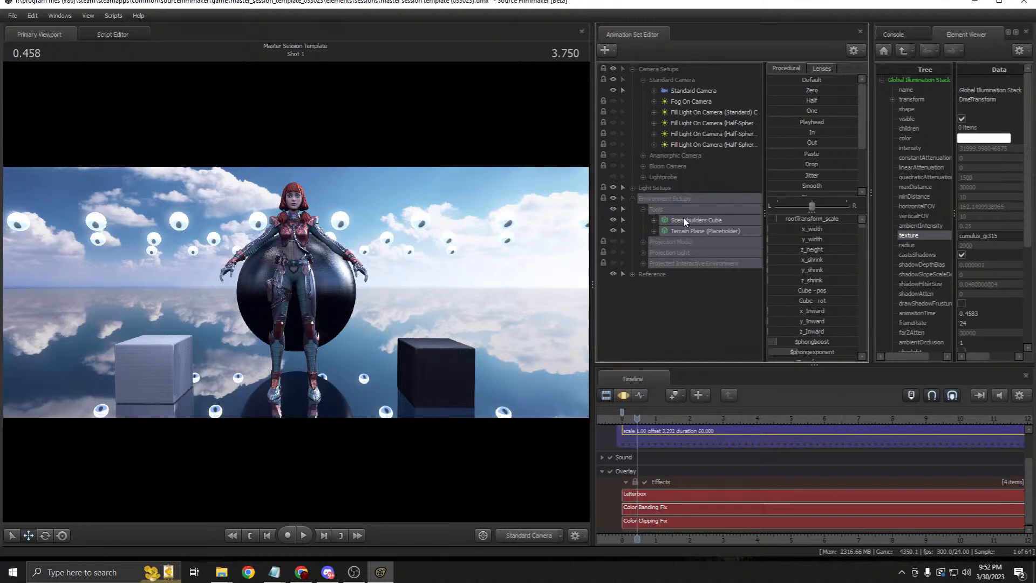
{"action": "left_click", "coordinate": [684, 220]}
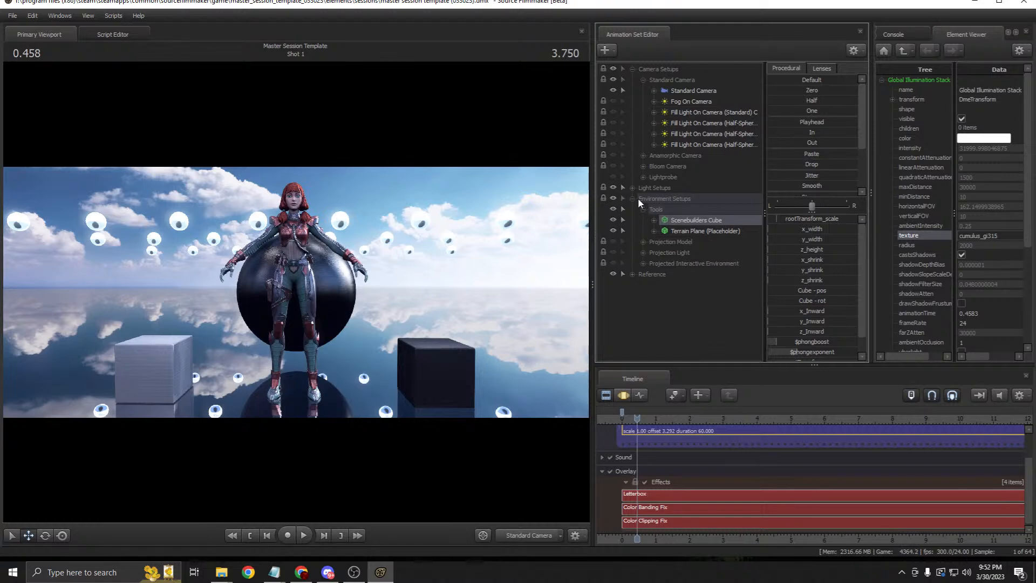
Step: Widen the animation set panel, expand Tools, select Scenebuilders Cube and show its channels in the Motion Editor
{"action": "left_click_drag", "start_coordinate": [592, 231], "coordinate": [491, 228]}
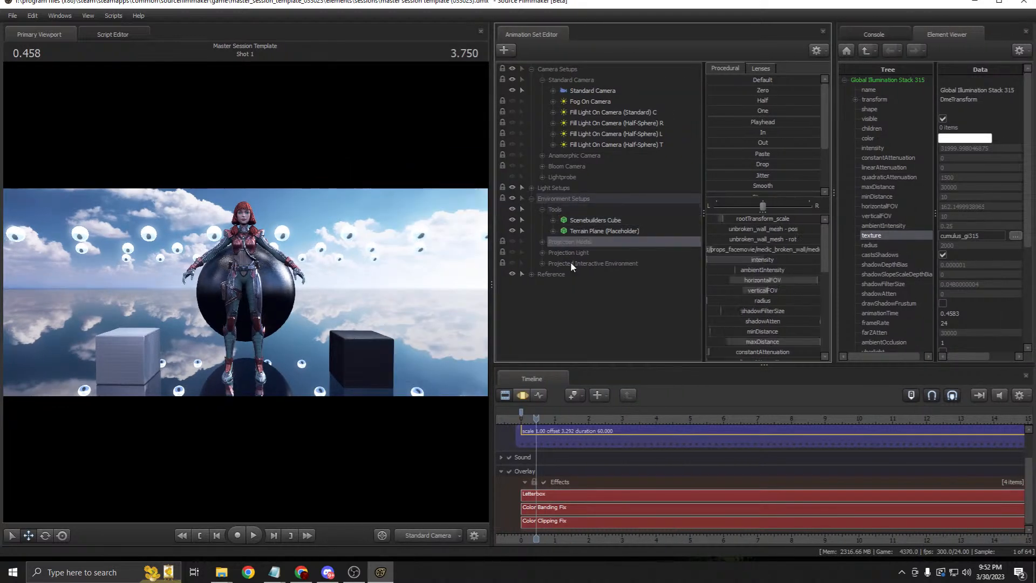
{"action": "left_click", "coordinate": [564, 209]}
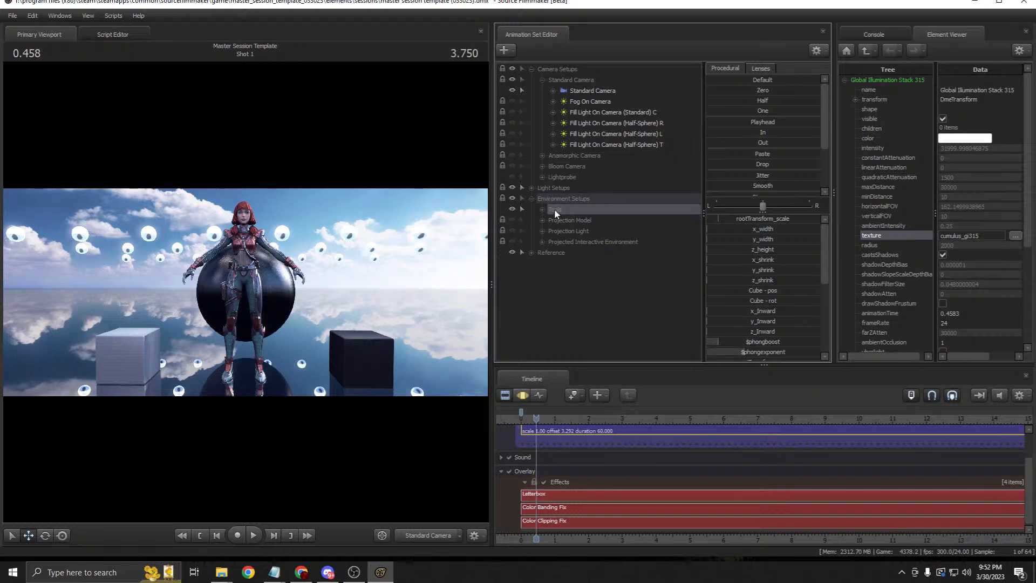
{"action": "left_click", "coordinate": [542, 209]}
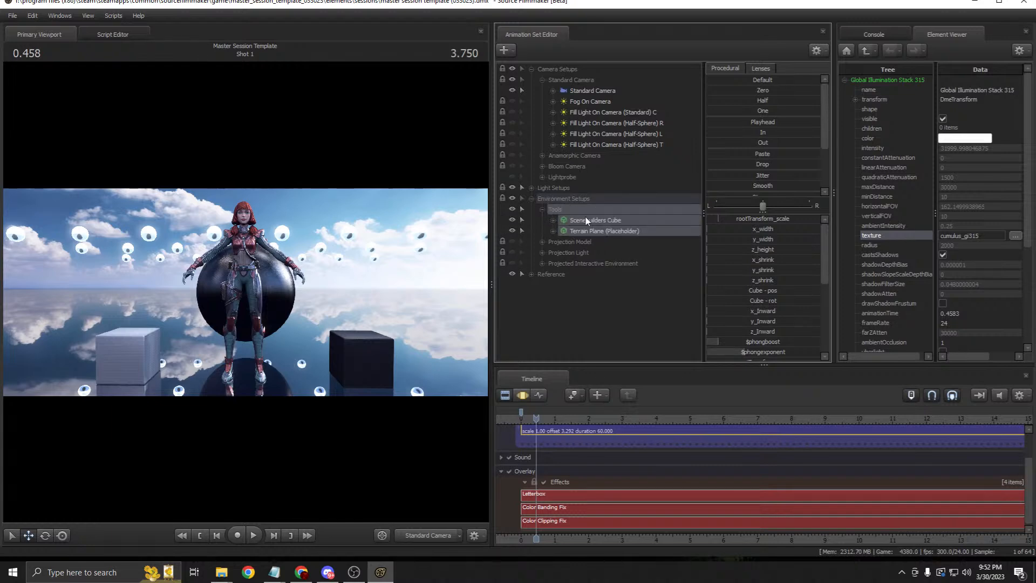
{"action": "left_click", "coordinate": [593, 221]}
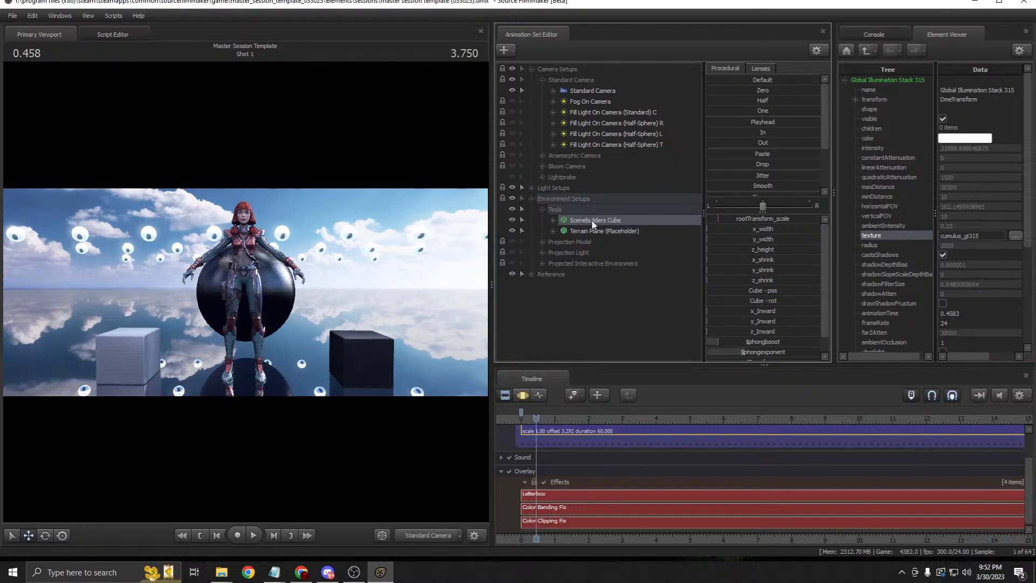
{"action": "left_click", "coordinate": [600, 231]}
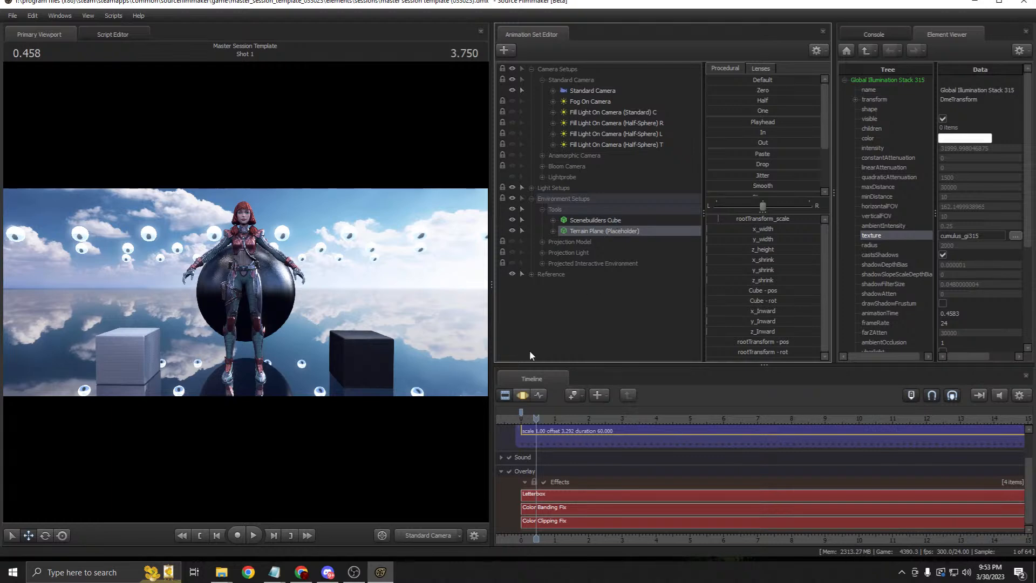
{"action": "left_click", "coordinate": [598, 221]}
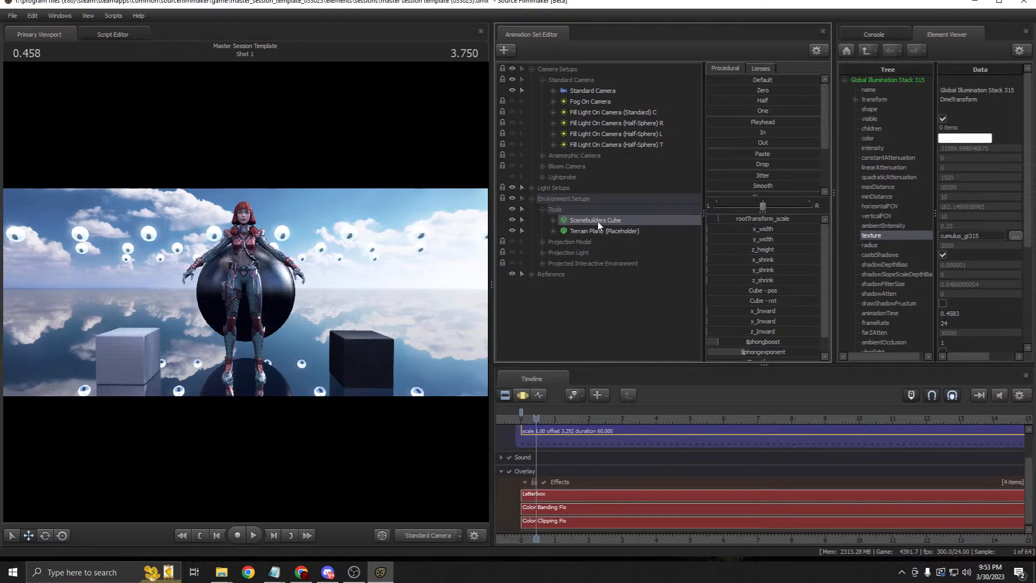
{"action": "left_click", "coordinate": [522, 394]}
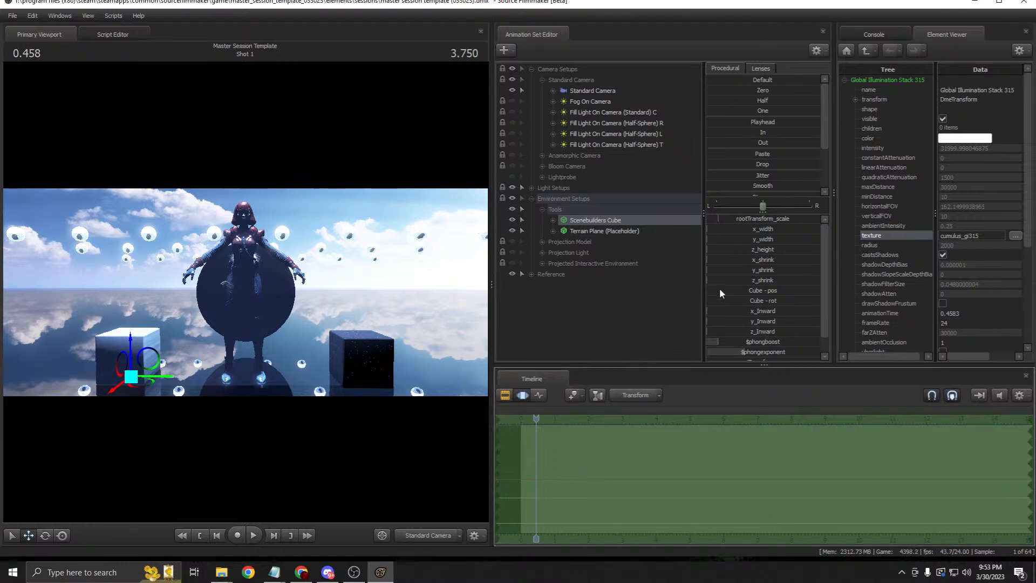
Step: Move the cube up and left, make it taller and wider, and set x_Inward to full
{"action": "left_click_drag", "start_coordinate": [720, 251], "coordinate": [796, 314]}
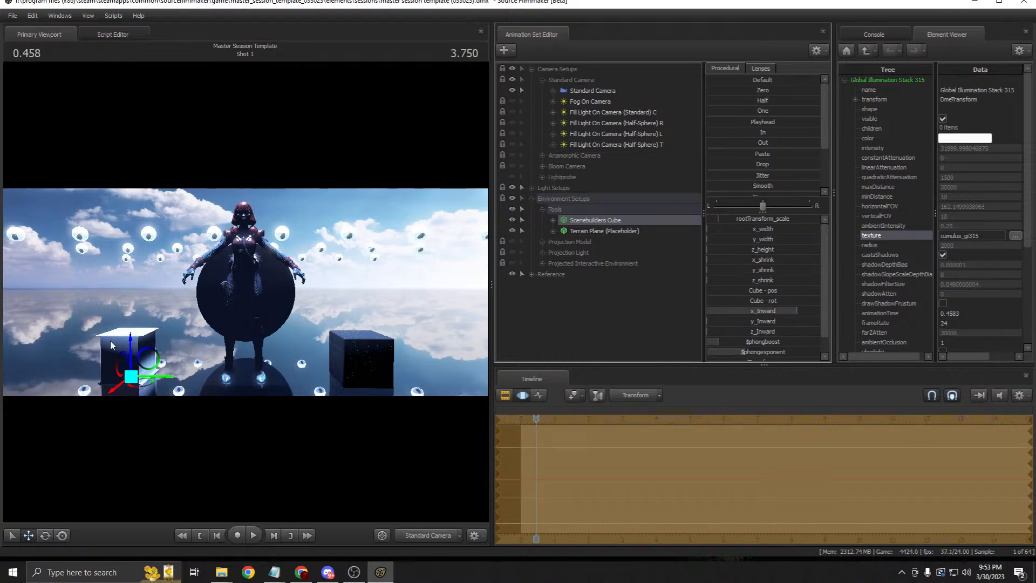
{"action": "left_click_drag", "start_coordinate": [157, 361], "coordinate": [391, 294]}
{"action": "left_click_drag", "start_coordinate": [413, 332], "coordinate": [377, 354]}
{"action": "left_click_drag", "start_coordinate": [782, 312], "coordinate": [707, 331]}
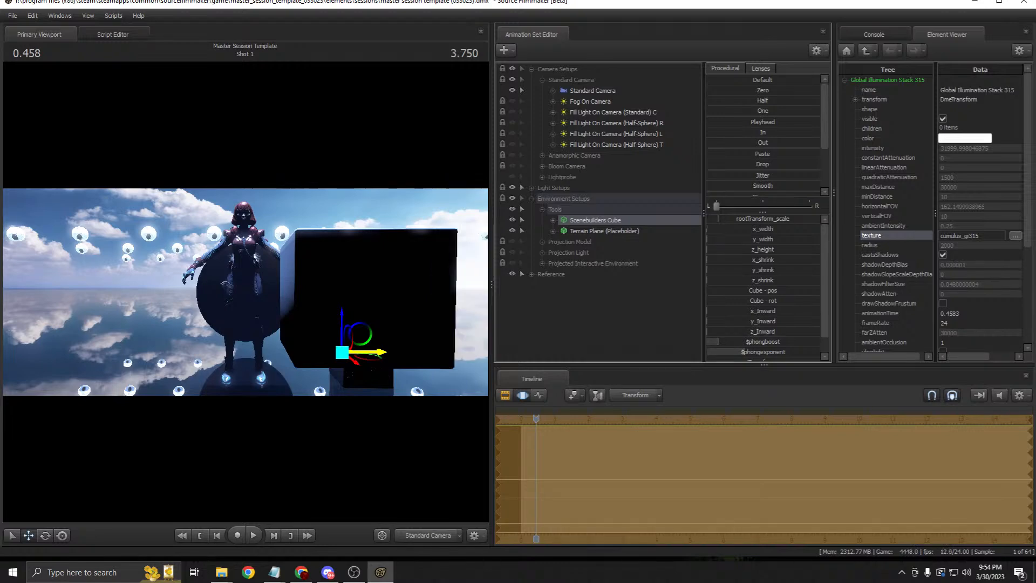
{"action": "left_click_drag", "start_coordinate": [712, 244], "coordinate": [766, 244]}
Step: In the Work Camera view, fine-tune the cube's height and stretch it far along its width
{"action": "left_click", "coordinate": [433, 535]}
{"action": "left_click_drag", "start_coordinate": [422, 415], "coordinate": [388, 474]}
{"action": "mouse_move", "coordinate": [360, 294]}
{"action": "left_mouse_down"}
{"action": "mouse_move", "coordinate": [302, 308]}
{"action": "mouse_move", "coordinate": [360, 294]}
{"action": "left_mouse_up"}
{"action": "mouse_move", "coordinate": [721, 238]}
{"action": "left_mouse_down"}
{"action": "mouse_move", "coordinate": [777, 238]}
{"action": "mouse_move", "coordinate": [726, 238]}
{"action": "mouse_move", "coordinate": [755, 250]}
{"action": "mouse_move", "coordinate": [723, 249]}
{"action": "left_mouse_up"}
{"action": "left_click_drag", "start_coordinate": [402, 295], "coordinate": [371, 226]}
{"action": "mouse_move", "coordinate": [717, 249]}
{"action": "left_mouse_down"}
{"action": "mouse_move", "coordinate": [758, 249]}
{"action": "mouse_move", "coordinate": [717, 249]}
{"action": "mouse_move", "coordinate": [721, 268]}
{"action": "left_mouse_up"}
{"action": "mouse_move", "coordinate": [711, 233]}
{"action": "left_mouse_down"}
{"action": "mouse_move", "coordinate": [750, 233]}
{"action": "mouse_move", "coordinate": [722, 246]}
{"action": "left_mouse_up"}
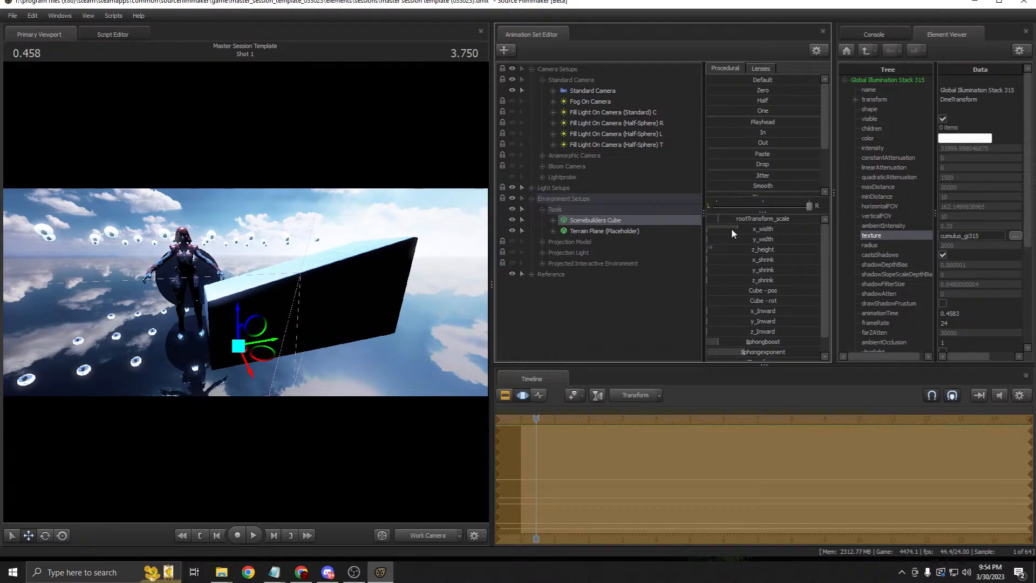
Step: Try rotating the cube, undo the size changes, and retune its depth, balance and height sliders
{"action": "mouse_move", "coordinate": [722, 240]}
{"action": "left_mouse_down"}
{"action": "mouse_move", "coordinate": [744, 240]}
{"action": "mouse_move", "coordinate": [717, 240]}
{"action": "left_mouse_up"}
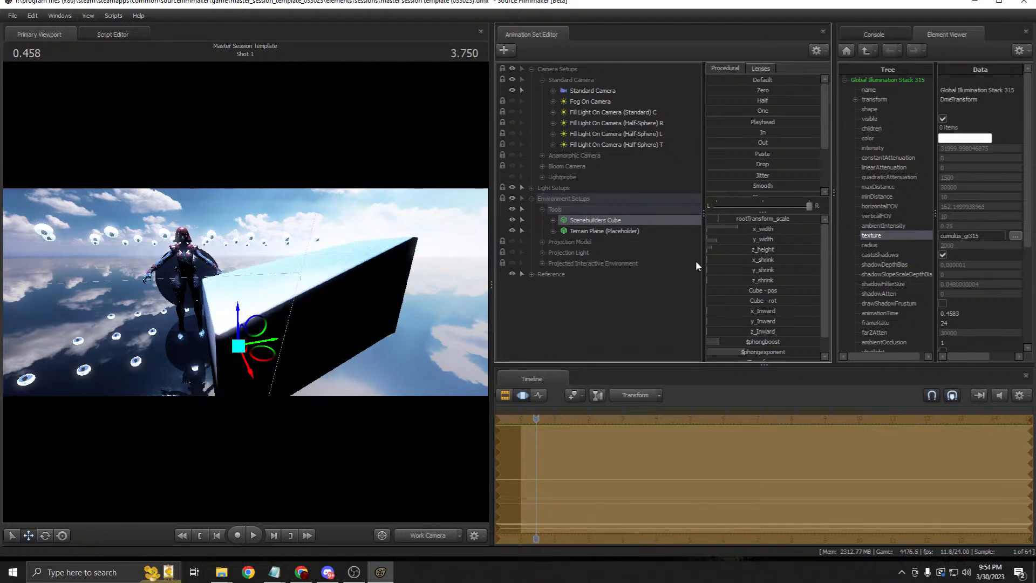
{"action": "left_click", "coordinate": [60, 535]}
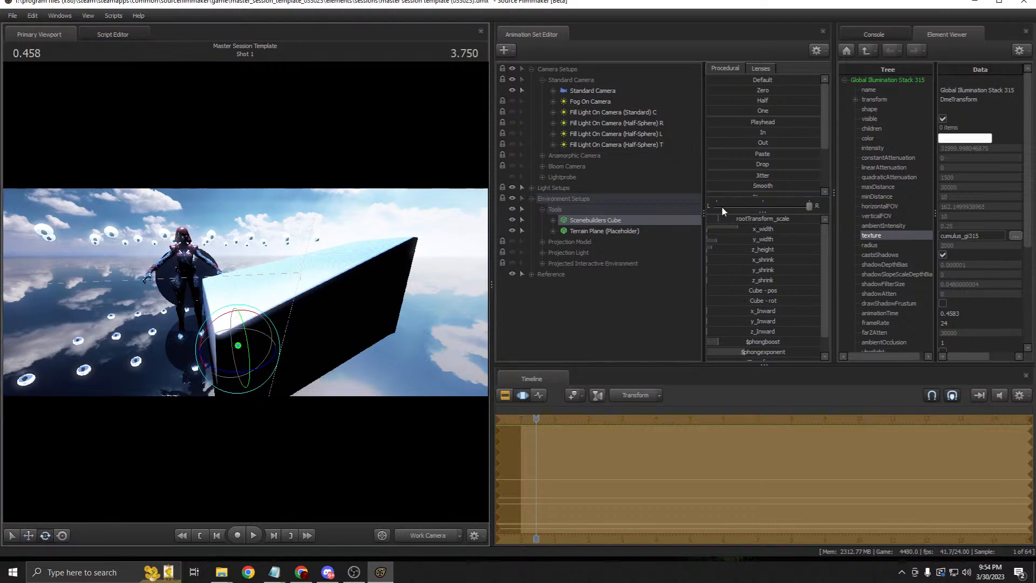
{"action": "left_click_drag", "start_coordinate": [246, 315], "coordinate": [355, 335]}
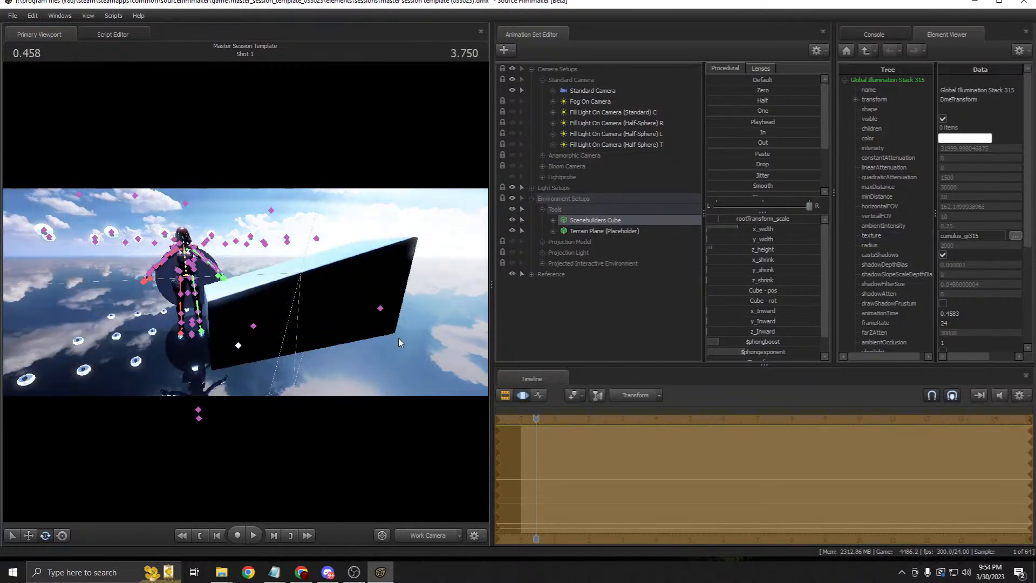
{"action": "key", "text": "ctrl+z"}
{"action": "key", "text": "ctrl+z"}
{"action": "mouse_move", "coordinate": [732, 250]}
{"action": "left_mouse_down"}
{"action": "mouse_move", "coordinate": [755, 251]}
{"action": "mouse_move", "coordinate": [733, 252]}
{"action": "left_mouse_up"}
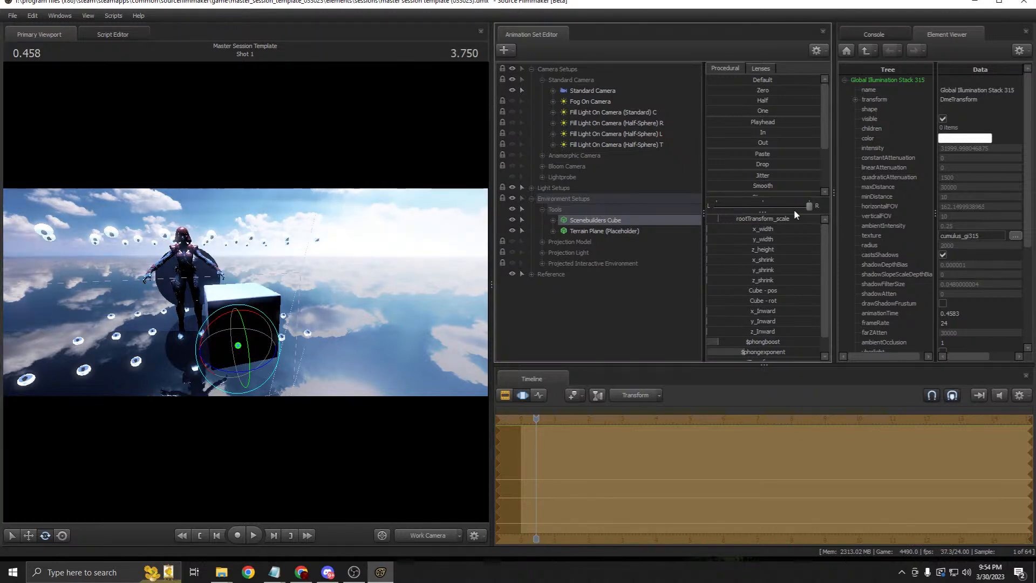
{"action": "left_click_drag", "start_coordinate": [809, 206], "coordinate": [765, 201]}
{"action": "mouse_move", "coordinate": [719, 249]}
{"action": "left_mouse_down"}
{"action": "mouse_move", "coordinate": [752, 249]}
{"action": "mouse_move", "coordinate": [725, 249]}
{"action": "mouse_move", "coordinate": [733, 239]}
{"action": "left_mouse_up"}
{"action": "left_click_drag", "start_coordinate": [308, 294], "coordinate": [339, 311], "text": "alt"}
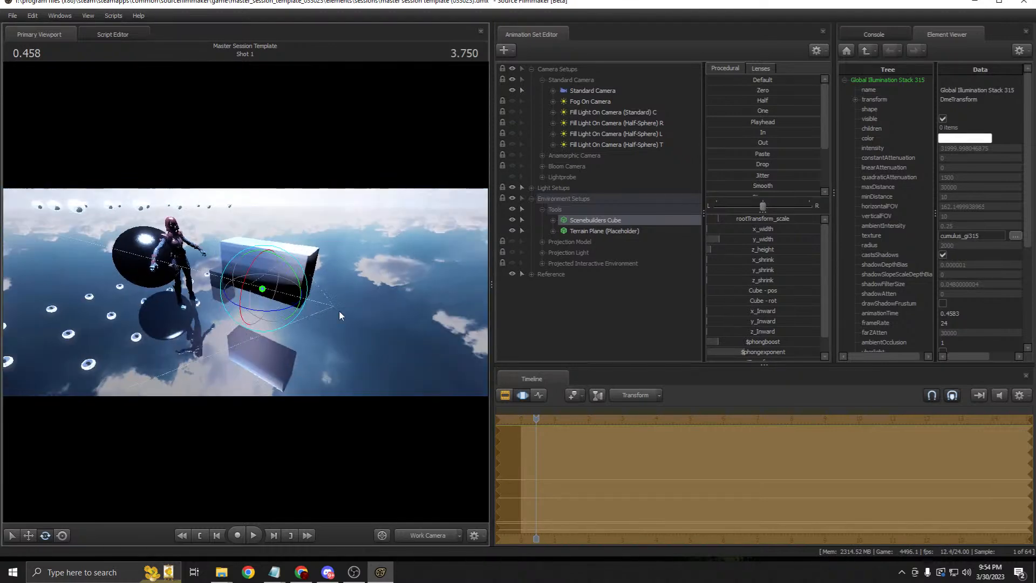
Step: Copy the cube, paste it as Scenebuilders Cube2 and rotate it about its vertical axis
{"action": "right_click", "coordinate": [586, 221]}
{"action": "left_click", "coordinate": [601, 234]}
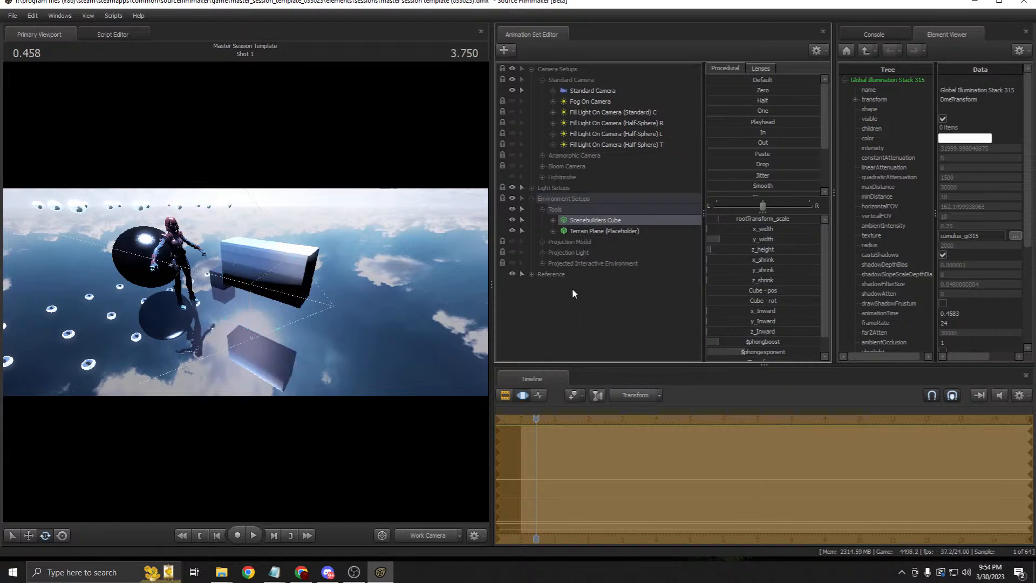
{"action": "right_click", "coordinate": [570, 287]}
{"action": "left_click", "coordinate": [603, 345]}
{"action": "left_click", "coordinate": [558, 284]}
{"action": "left_click_drag", "start_coordinate": [260, 311], "coordinate": [316, 287]}
{"action": "scroll", "coordinate": [795, 348], "scroll_direction": "down", "scroll_amount": 2}
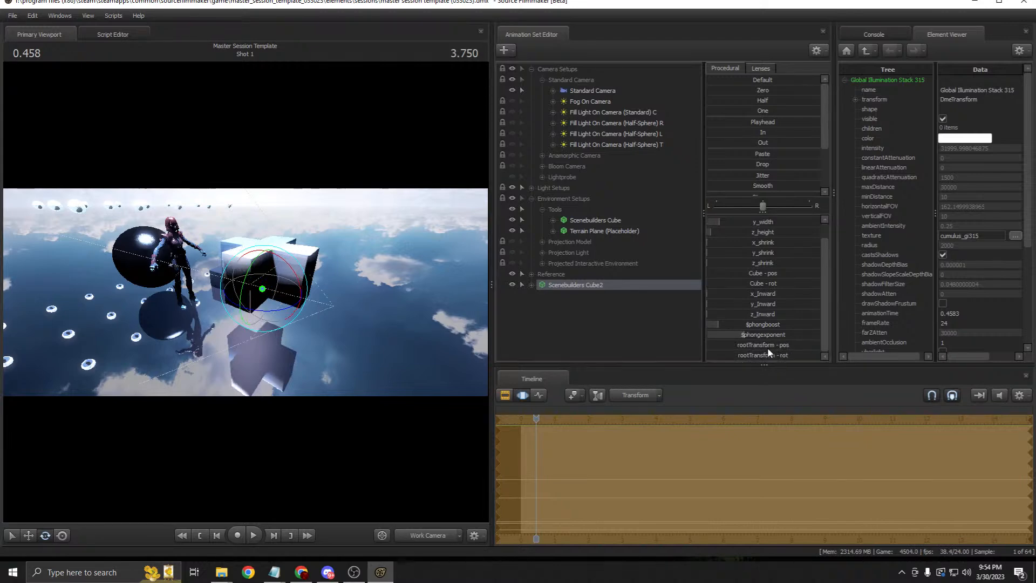
Step: Fly the work camera over to Scenebuilders Cube2 and delete its animation set
{"action": "left_click", "coordinate": [28, 535]}
{"action": "left_click_drag", "start_coordinate": [259, 324], "coordinate": [125, 292]}
{"action": "key", "text": "w"}
{"action": "key", "text": "z"}
{"action": "key", "text": "s"}
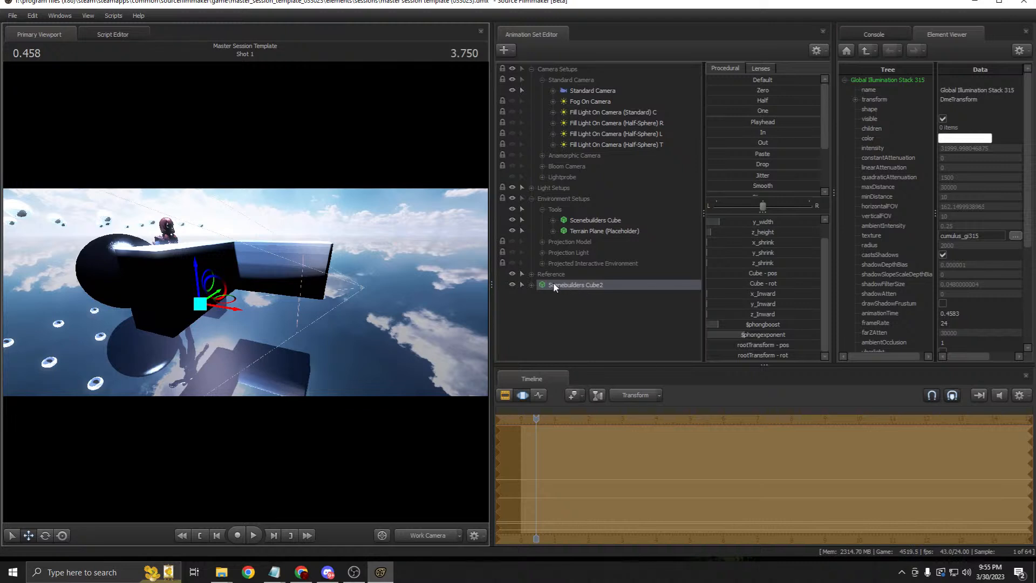
{"action": "right_click", "coordinate": [581, 285]}
{"action": "left_click", "coordinate": [619, 309]}
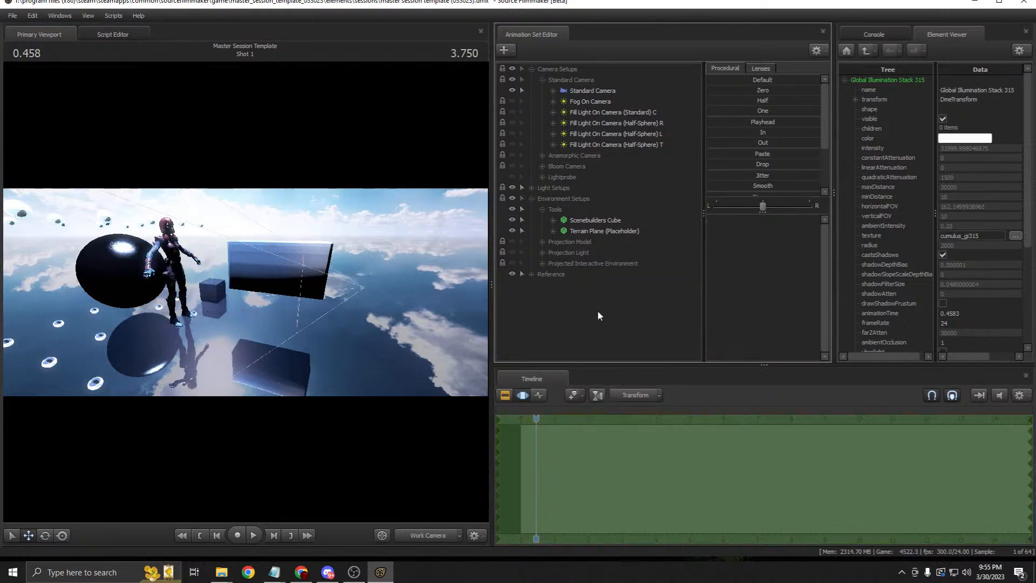
Step: Undo the recent box edits until the original is a plain cube again
{"action": "key", "text": "ctrl+z"}
{"action": "key", "text": "ctrl+z"}
{"action": "key", "text": "ctrl+z"}
{"action": "key", "text": "ctrl+z"}
{"action": "key", "text": "ctrl+z"}
{"action": "key", "text": "ctrl+z"}
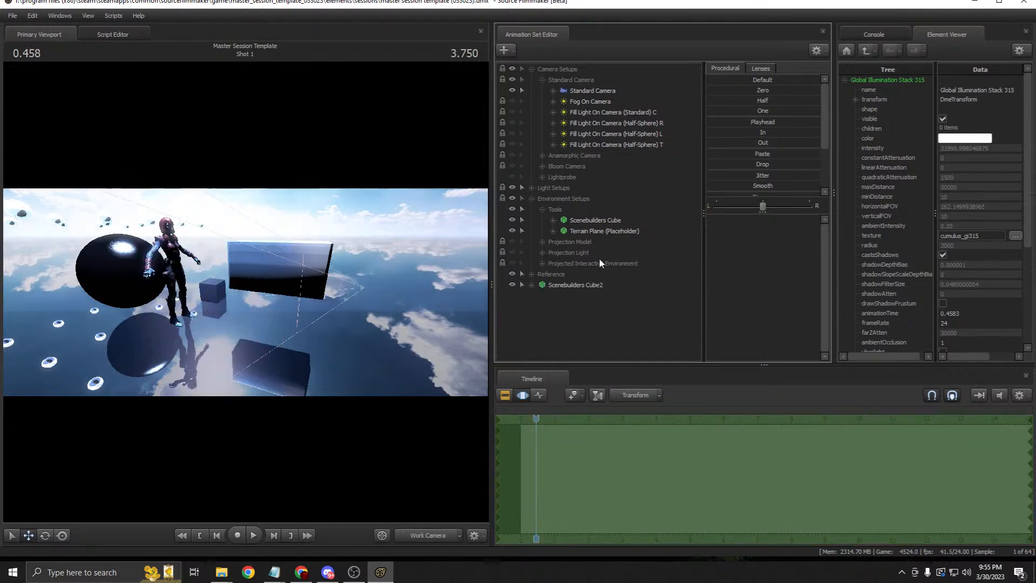
{"action": "key", "text": "ctrl+z"}
{"action": "key", "text": "ctrl+z"}
{"action": "key", "text": "ctrl+z"}
{"action": "key", "text": "ctrl+z"}
{"action": "key", "text": "ctrl+z"}
{"action": "key", "text": "ctrl+z"}
{"action": "key", "text": "ctrl+z"}
{"action": "key", "text": "ctrl+z"}
{"action": "key", "text": "ctrl+z"}
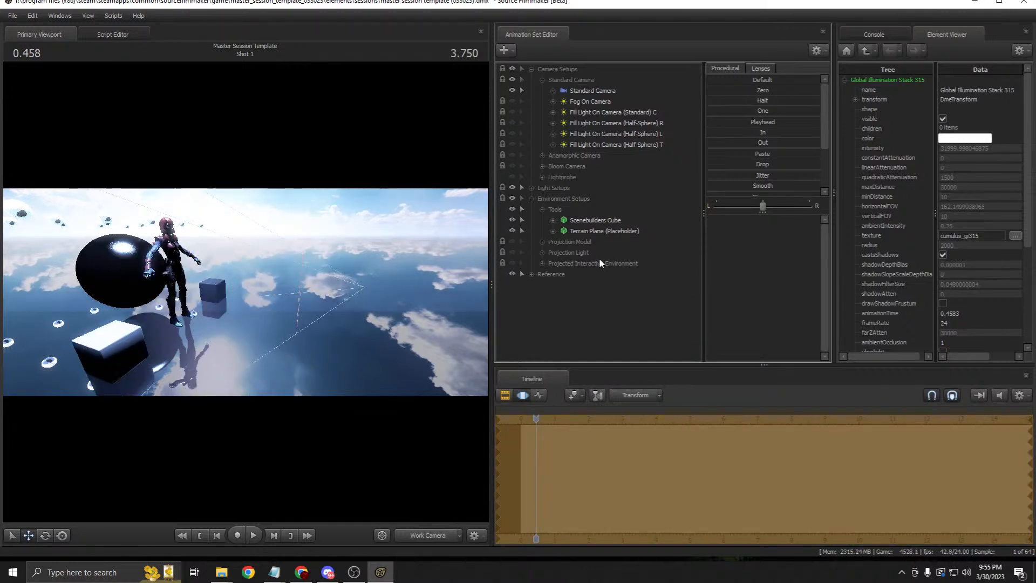
{"action": "key", "text": "ctrl+z"}
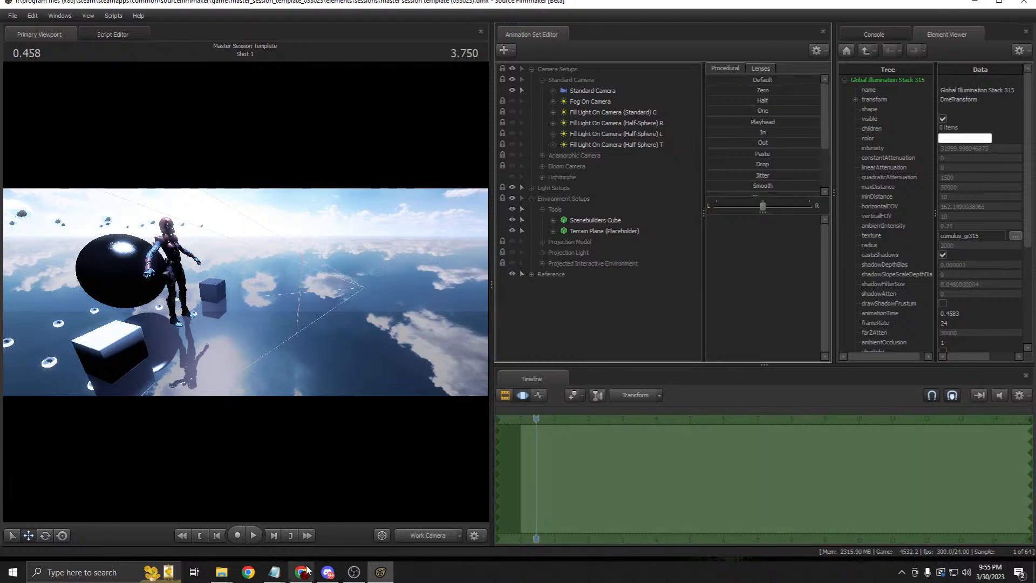
Step: Bring the Images folder window forward, reposition it and open the bruv image in Photos
{"action": "mouse_move", "coordinate": [220, 577]}
{"action": "left_click", "coordinate": [309, 527]}
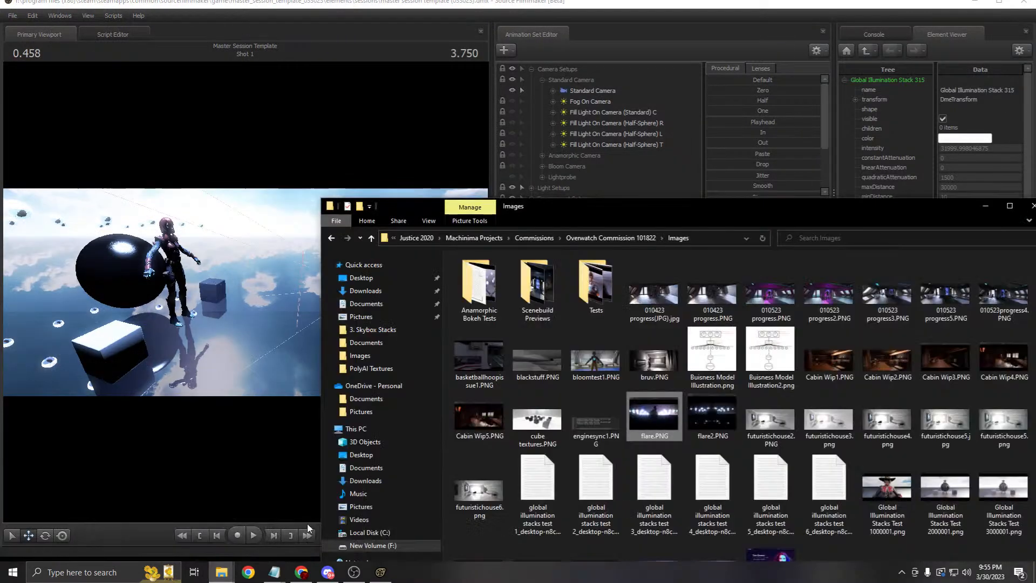
{"action": "left_click_drag", "start_coordinate": [597, 201], "coordinate": [319, 59]}
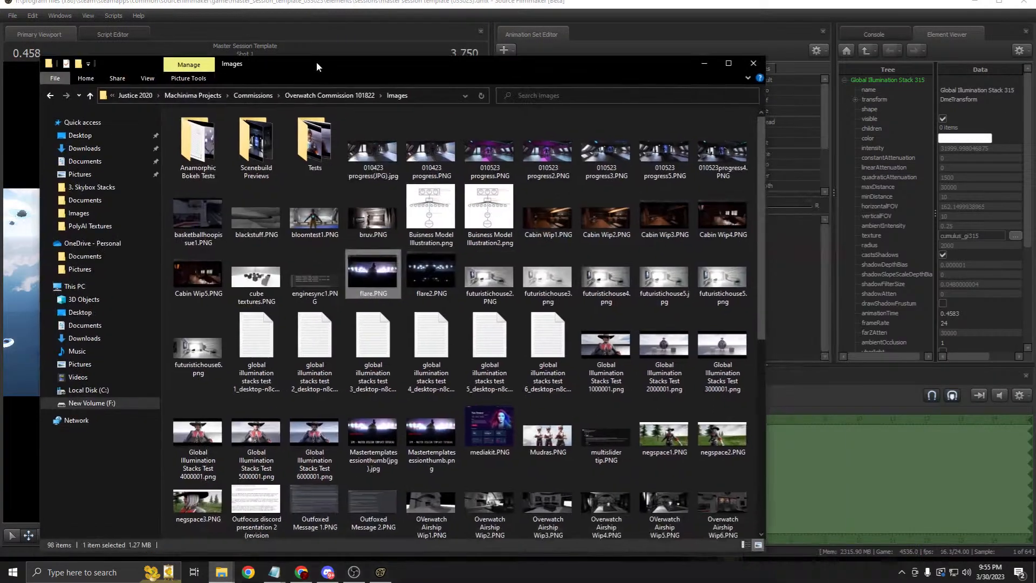
{"action": "right_click", "coordinate": [559, 229]}
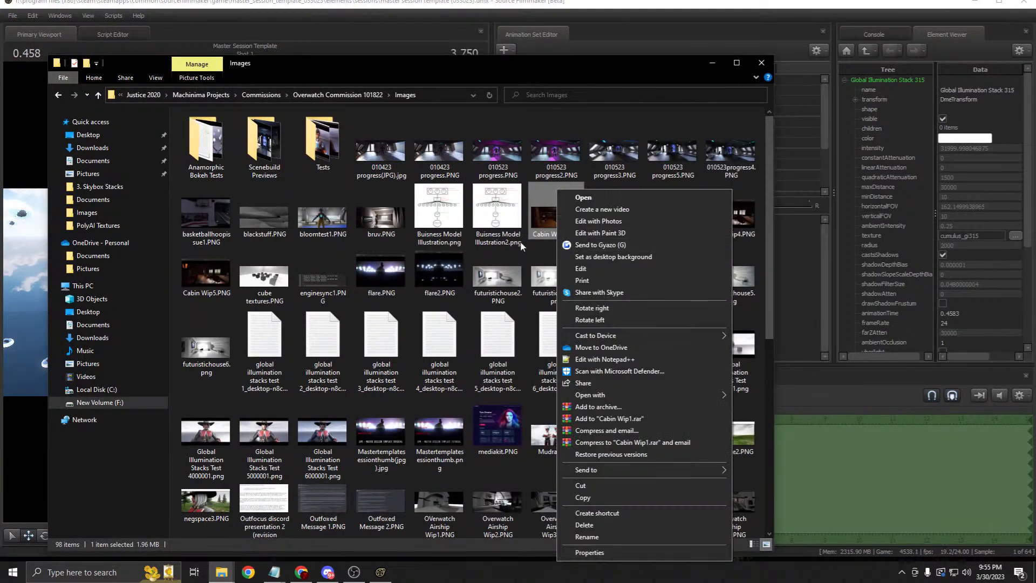
{"action": "right_click", "coordinate": [373, 213]}
{"action": "left_click", "coordinate": [399, 198]}
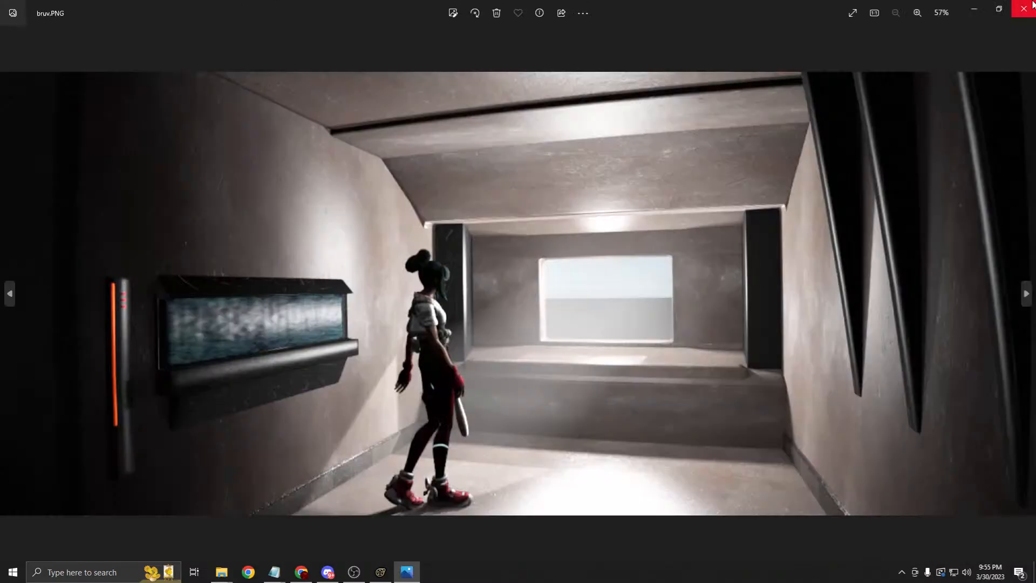
Step: Close the bruv image and open 010423 progress(JPG).jpg in Photos
{"action": "left_click", "coordinate": [1023, 7]}
{"action": "right_click", "coordinate": [396, 152]}
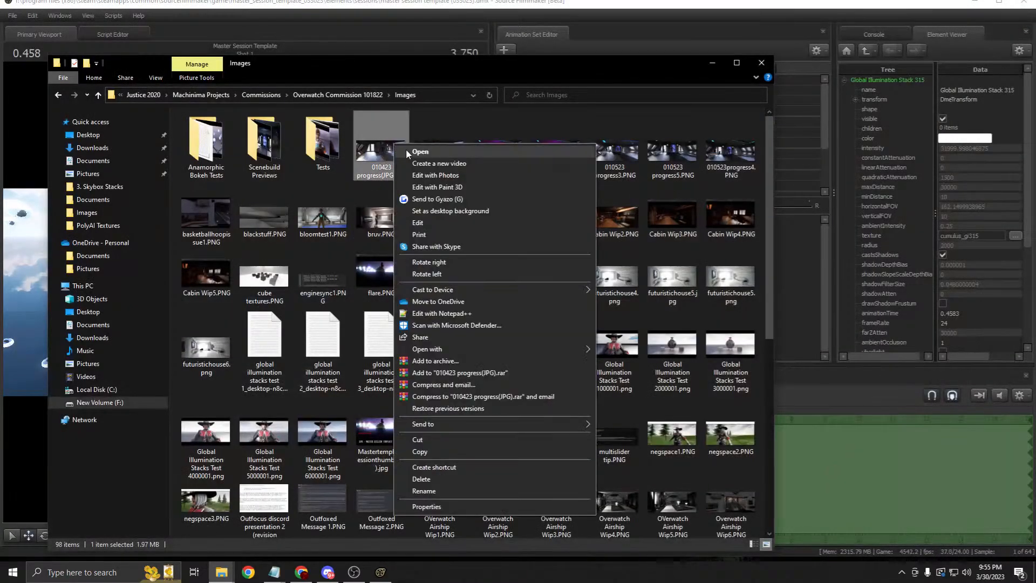
{"action": "left_click", "coordinate": [421, 149]}
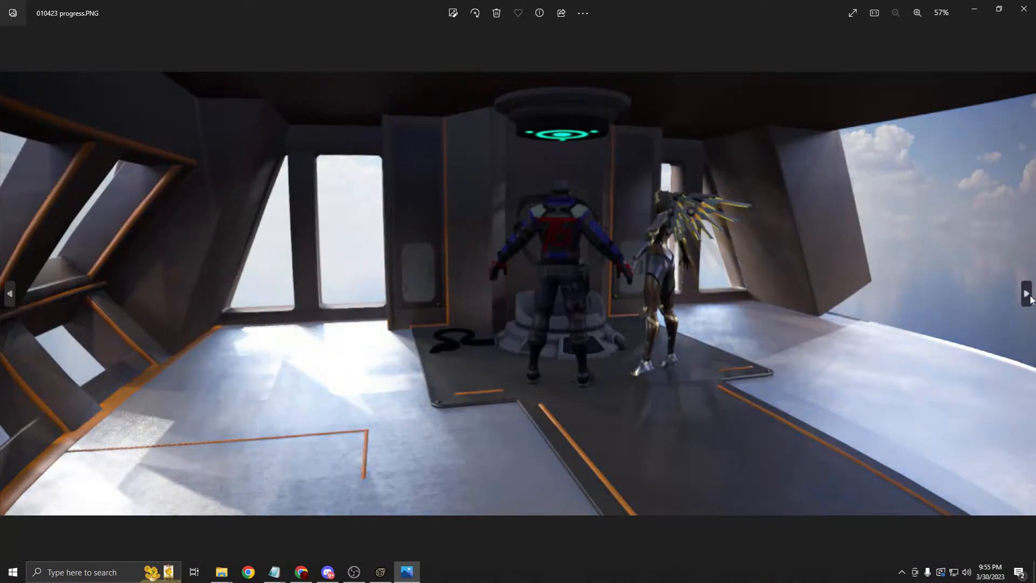
Step: Page through the renders, back to bloomtest1, then on through bruv, the business model illustration and Cabin Wip1
{"action": "left_click", "coordinate": [1031, 299]}
{"action": "left_click", "coordinate": [1030, 300]}
{"action": "left_click", "coordinate": [1030, 300]}
{"action": "left_click", "coordinate": [1031, 298]}
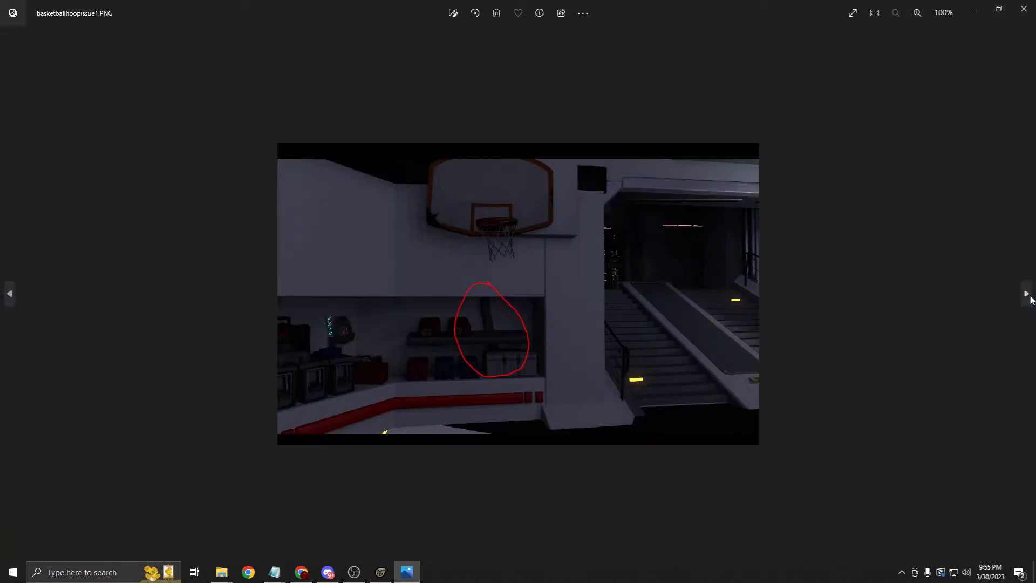
{"action": "left_click", "coordinate": [1030, 297]}
{"action": "left_click", "coordinate": [1029, 297]}
{"action": "left_click", "coordinate": [1029, 294]}
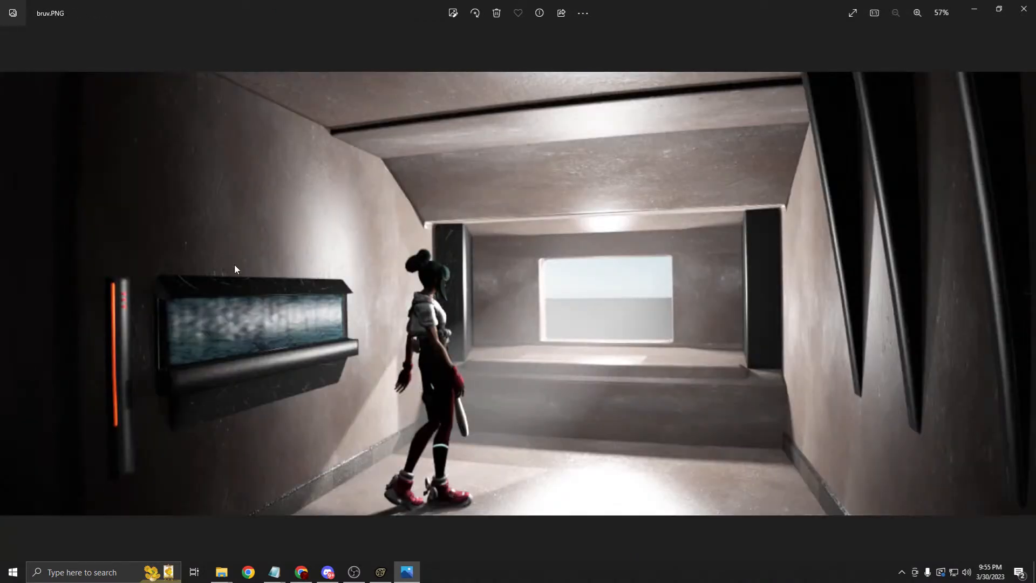
{"action": "left_click", "coordinate": [11, 295]}
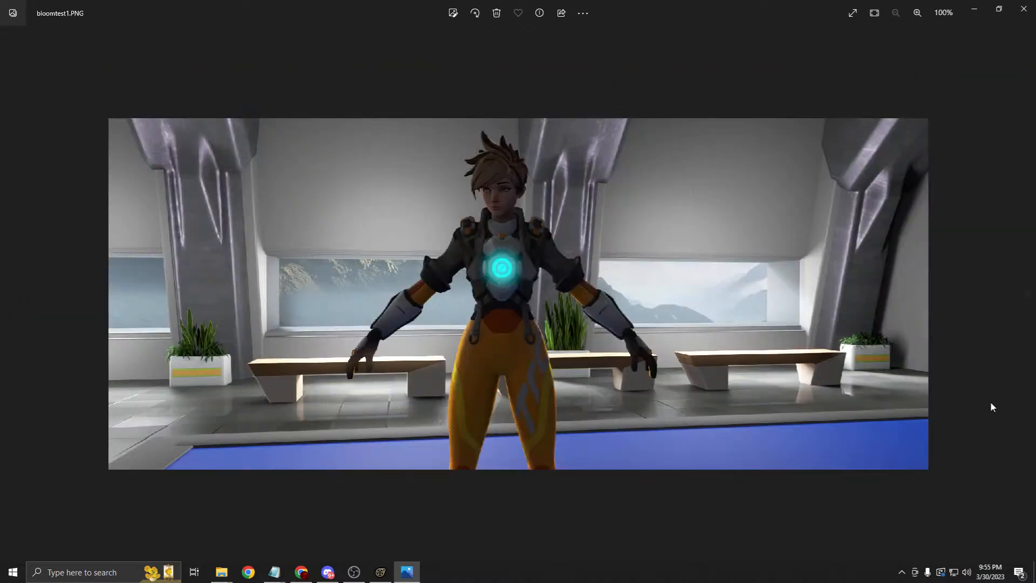
{"action": "left_click", "coordinate": [1028, 300]}
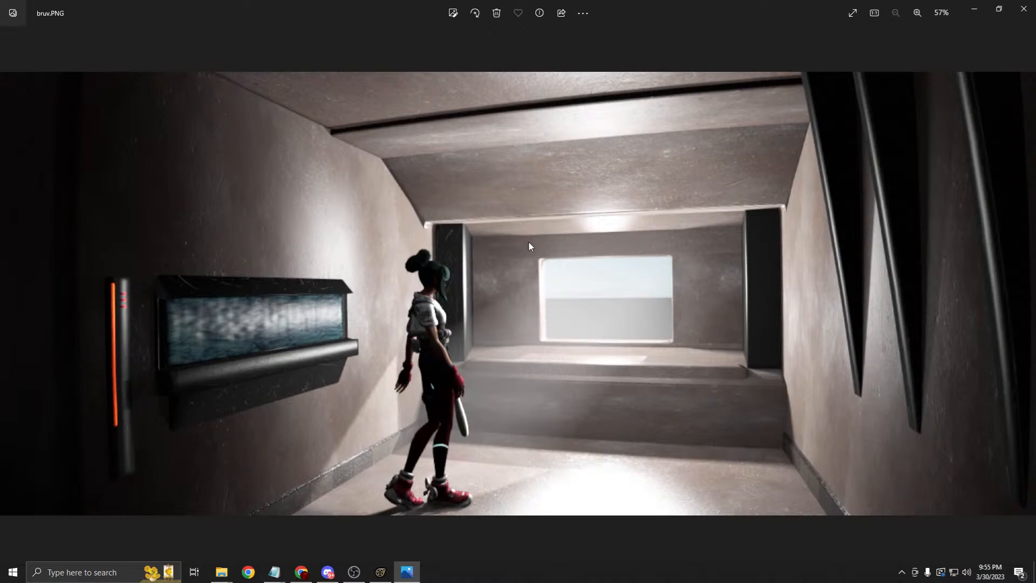
{"action": "left_click", "coordinate": [1027, 300]}
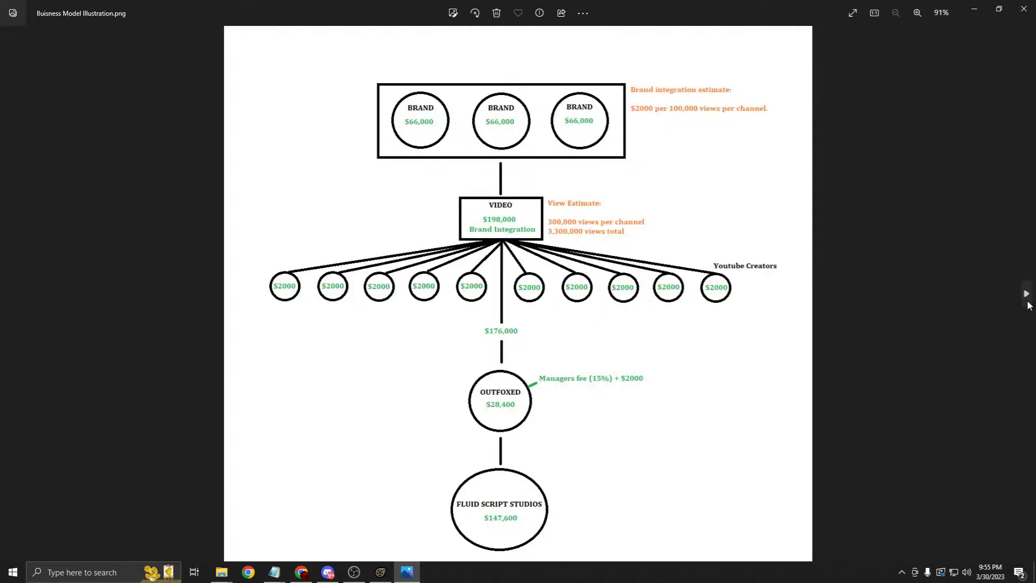
{"action": "left_click", "coordinate": [1026, 295]}
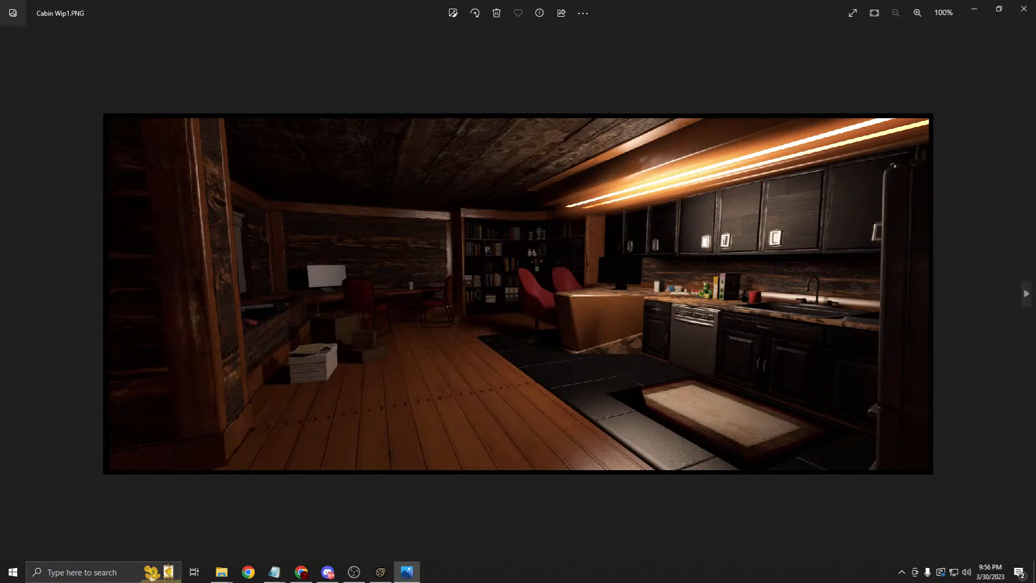
Step: Continue through the Cabin Wip renders to futuristichouse2.PNG, then close Photos
{"action": "left_click", "coordinate": [1028, 302]}
{"action": "left_click", "coordinate": [1028, 302]}
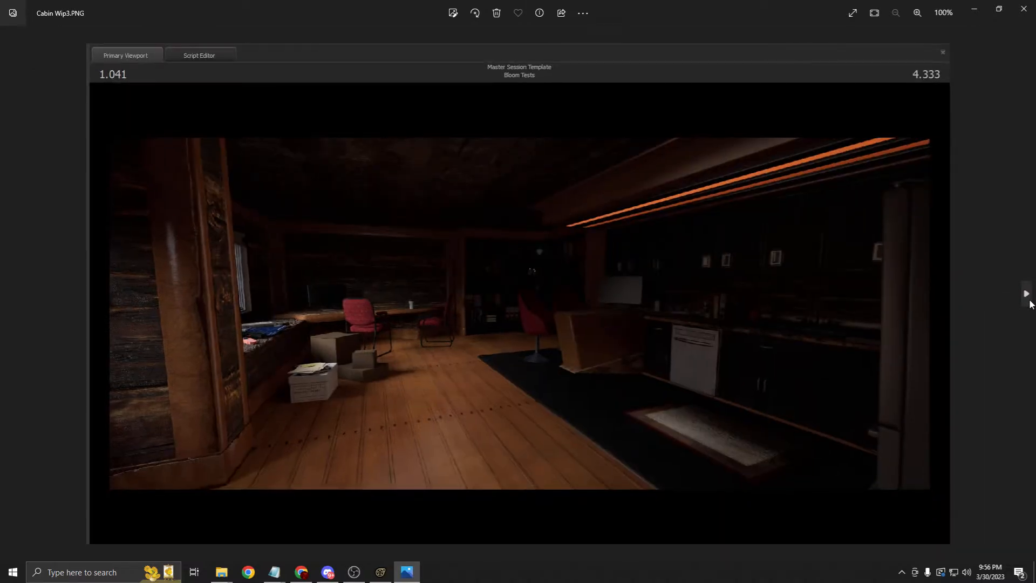
{"action": "left_click", "coordinate": [1028, 302]}
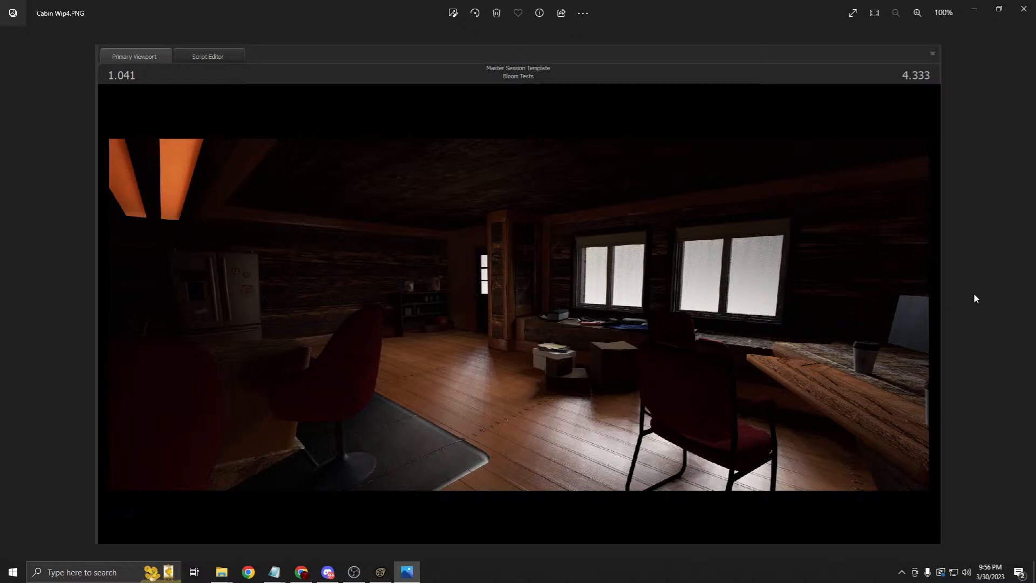
{"action": "left_click", "coordinate": [1028, 301]}
{"action": "left_click", "coordinate": [1028, 301]}
{"action": "left_click", "coordinate": [1027, 300]}
{"action": "left_click", "coordinate": [1027, 301]}
{"action": "left_click", "coordinate": [1026, 294]}
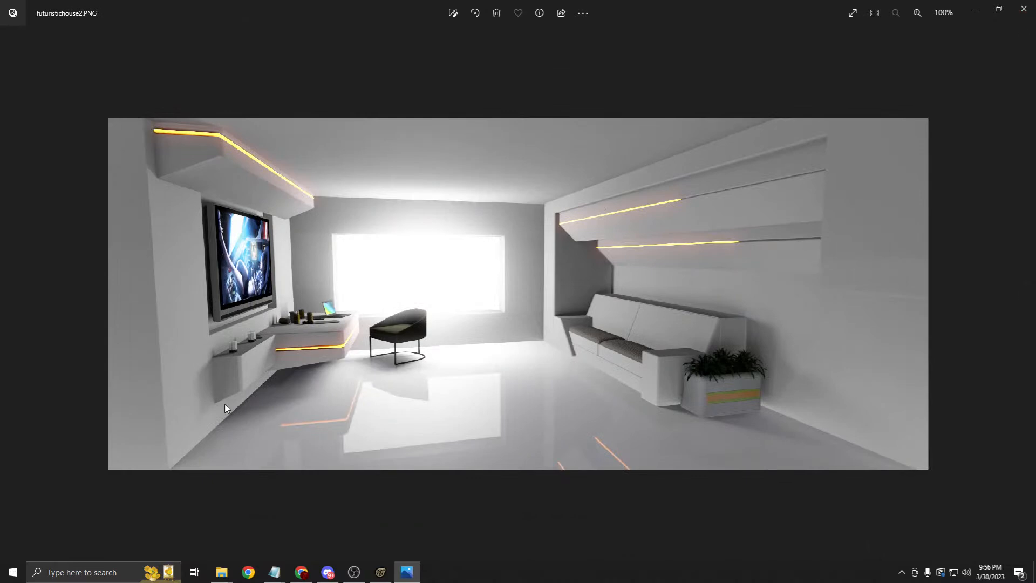
{"action": "left_click", "coordinate": [1017, 15]}
{"action": "scroll", "coordinate": [364, 247], "scroll_direction": "down", "scroll_amount": 5}
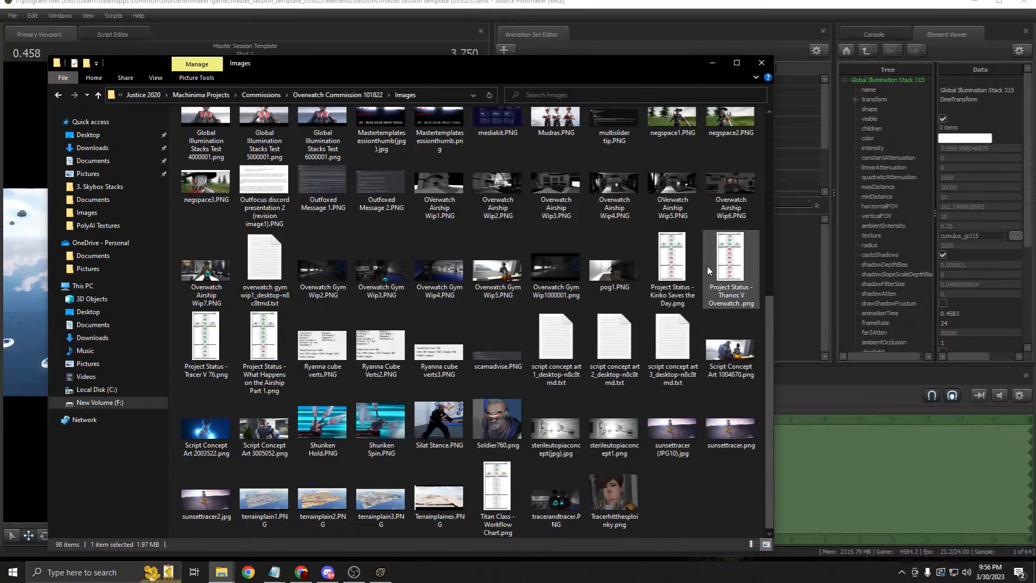
Step: Scroll to the top of Images, enter Scenebuild Previews and open Overwatch Apartment 1.png in Photos
{"action": "scroll", "coordinate": [704, 259], "scroll_direction": "up", "scroll_amount": 3}
{"action": "scroll", "coordinate": [432, 324], "scroll_direction": "up", "scroll_amount": 3}
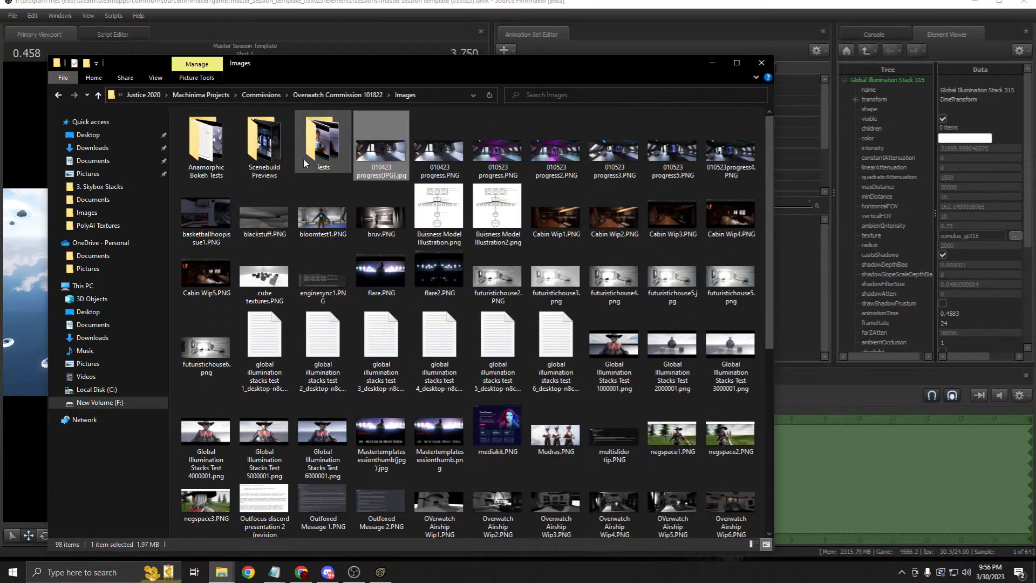
{"action": "left_click", "coordinate": [268, 159]}
{"action": "double_click", "coordinate": [268, 159]}
{"action": "right_click", "coordinate": [225, 150]}
{"action": "left_click", "coordinate": [246, 160]}
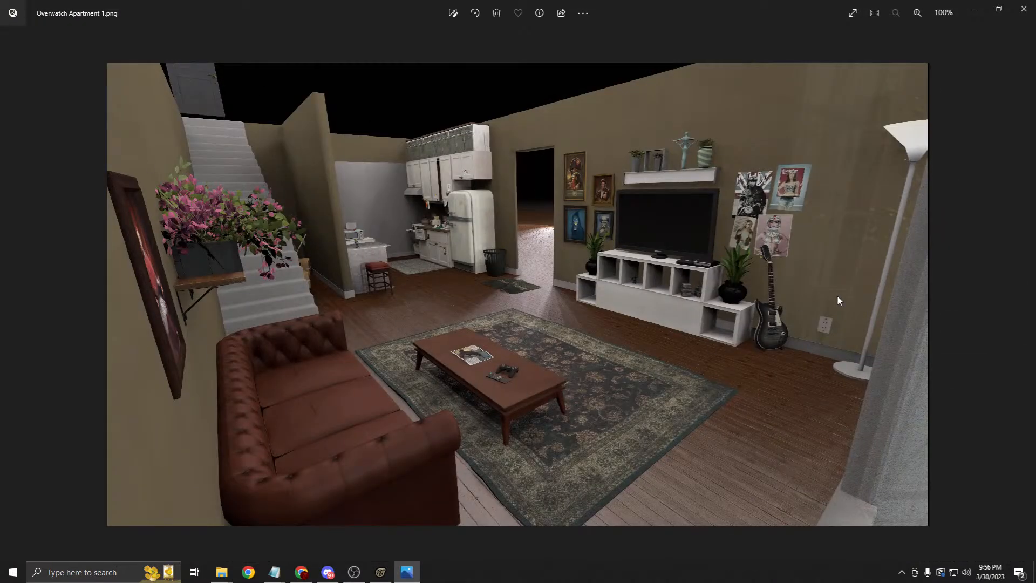
Step: Page through Overwatch Apartment2, the Gym renders and the Vault renders, then close Photos
{"action": "left_click", "coordinate": [1029, 296]}
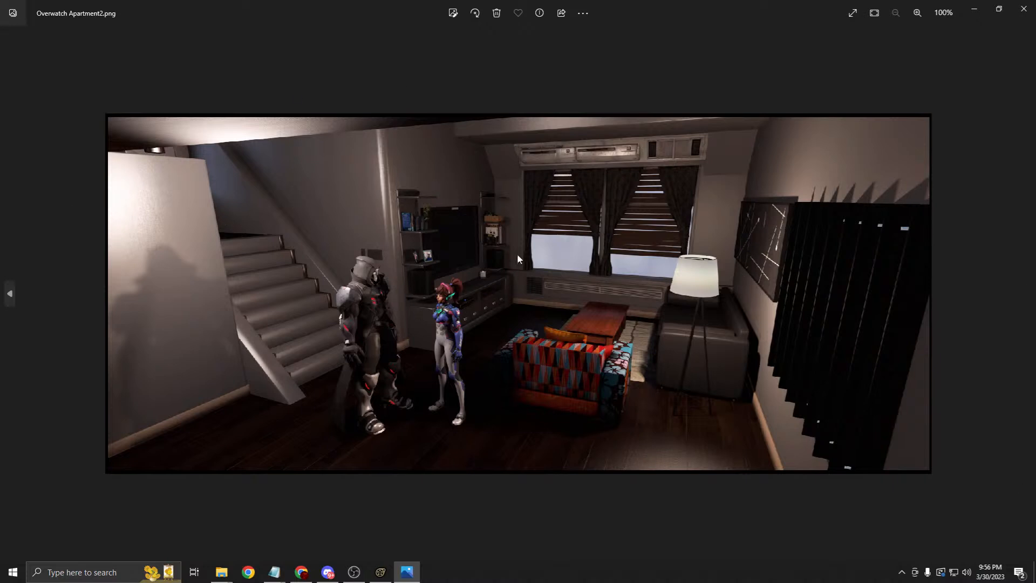
{"action": "left_click", "coordinate": [1025, 292]}
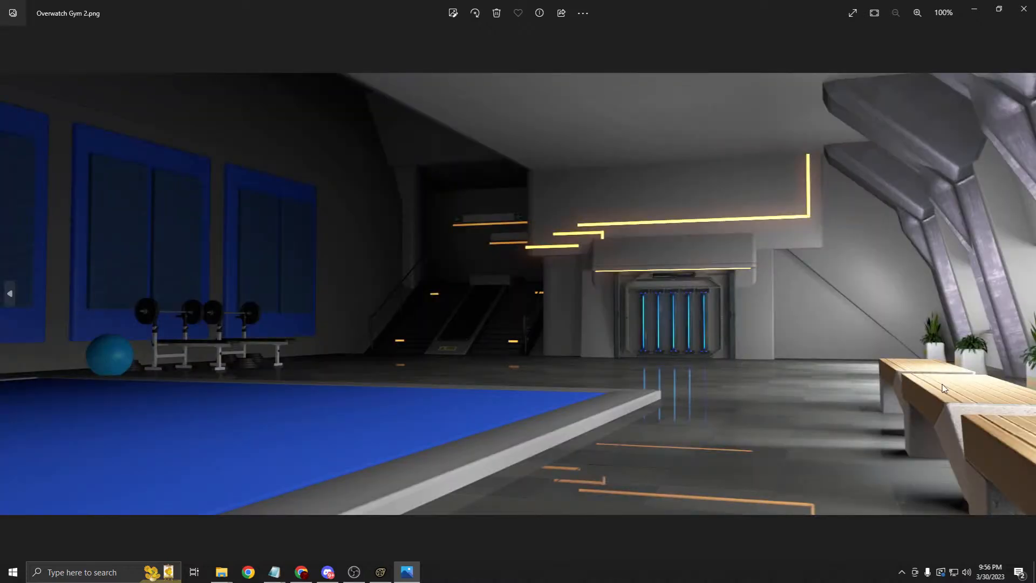
{"action": "left_click", "coordinate": [1026, 294]}
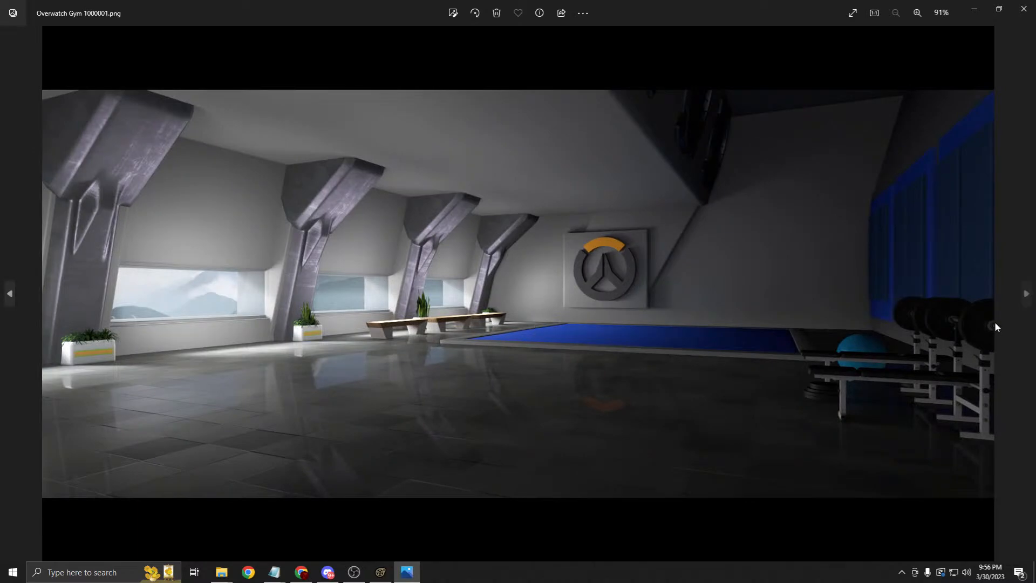
{"action": "left_click", "coordinate": [1026, 293]}
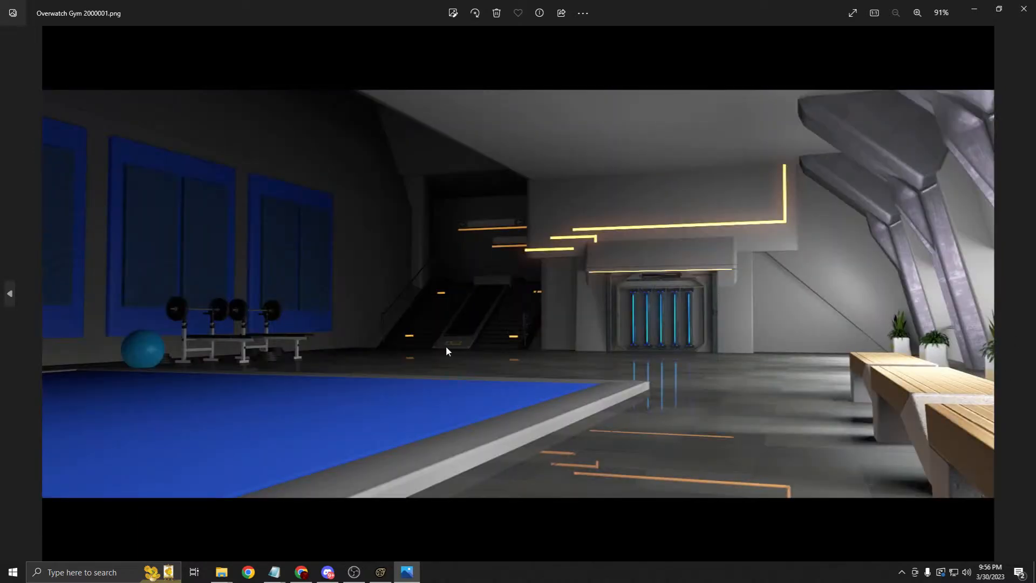
{"action": "left_click", "coordinate": [1026, 292]}
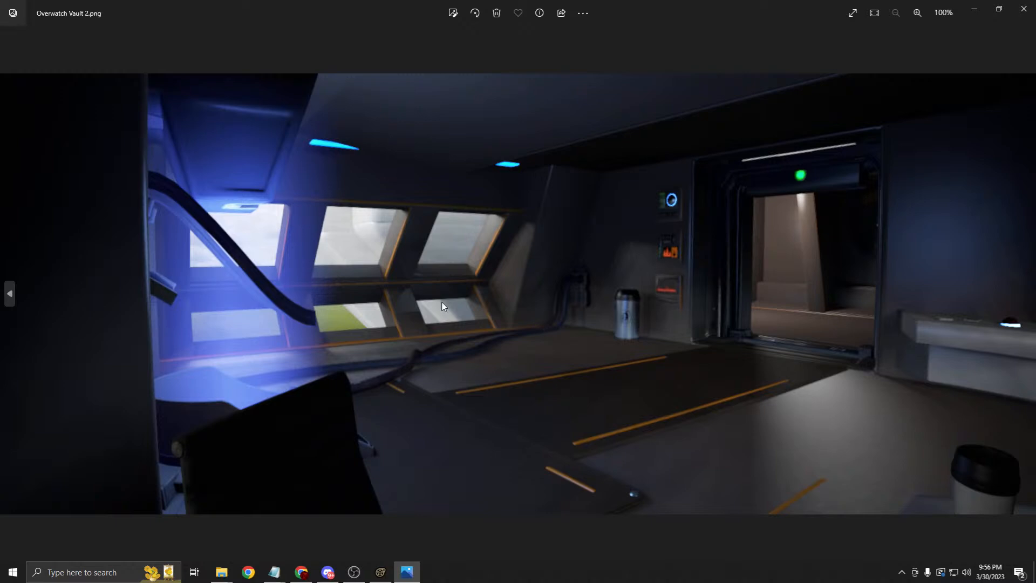
{"action": "left_click", "coordinate": [1026, 292]}
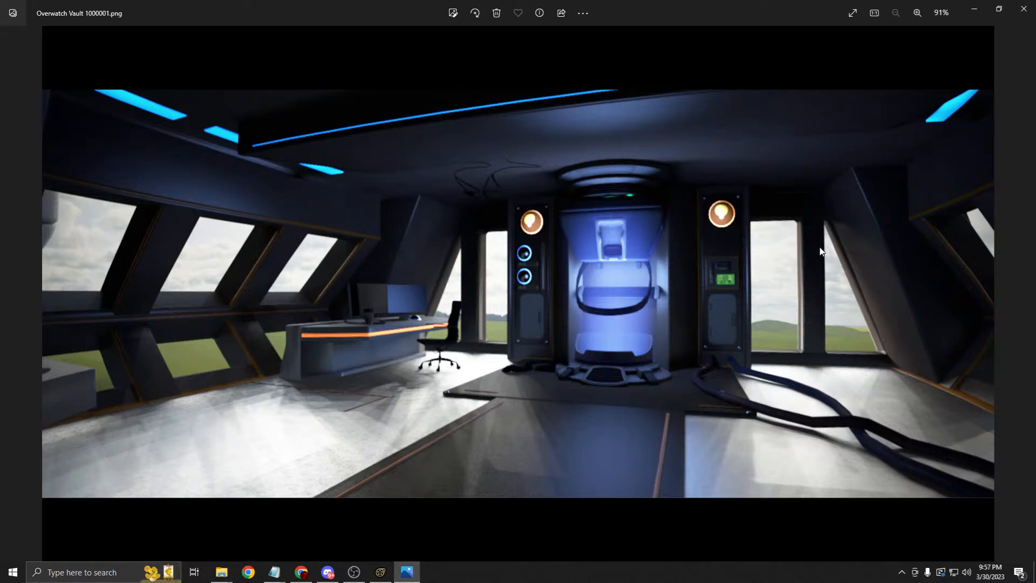
{"action": "left_click", "coordinate": [1023, 8]}
Step: Back in Source Filmmaker, move the Scenebuilders Cube beside the character and orbit to check it
{"action": "left_click", "coordinate": [708, 64]}
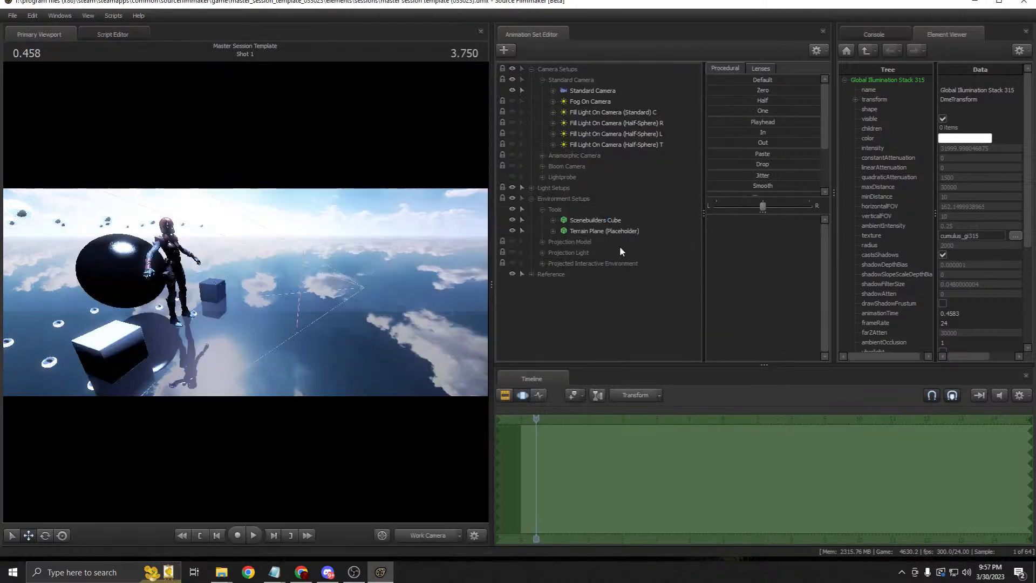
{"action": "left_click", "coordinate": [578, 222]}
{"action": "left_click_drag", "start_coordinate": [138, 371], "coordinate": [266, 334]}
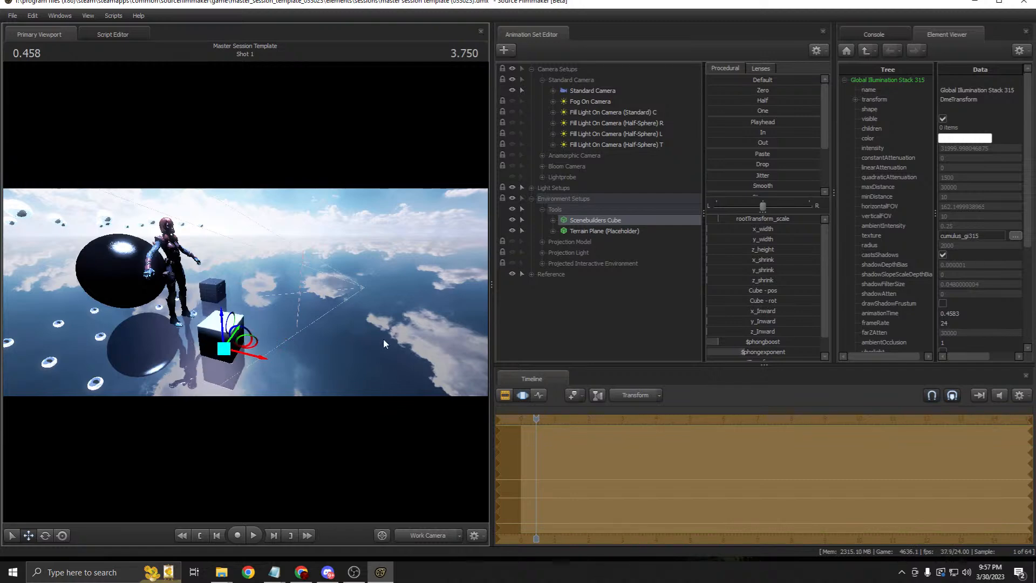
{"action": "key", "text": "d"}
{"action": "left_click_drag", "start_coordinate": [383, 338], "coordinate": [289, 340]}
{"action": "left_click_drag", "start_coordinate": [350, 288], "coordinate": [318, 293]}
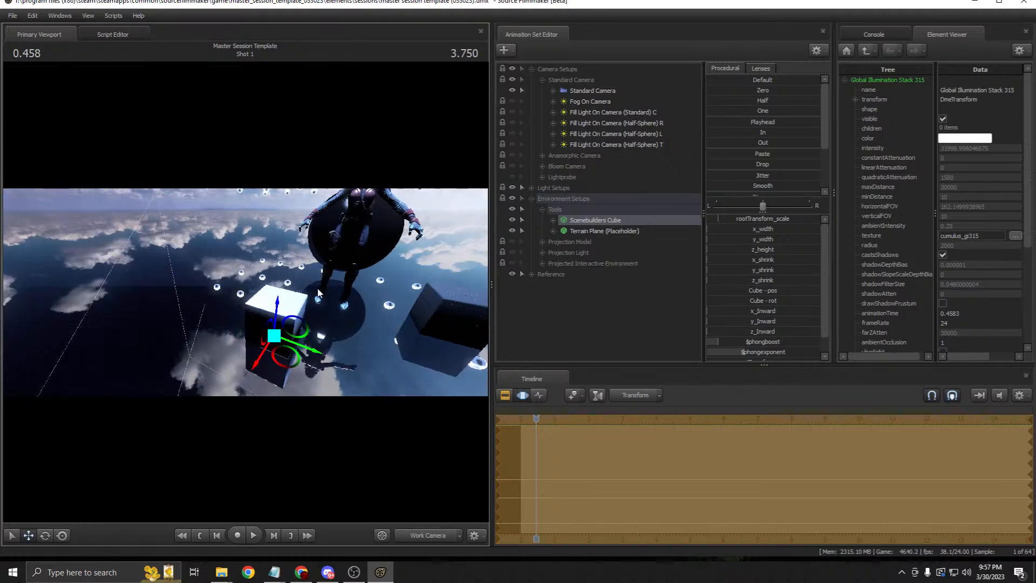
Step: Open the Scenebuilders Cube's context menu in the Animation Set Editor, dismiss it, then reopen it
{"action": "left_click", "coordinate": [114, 16]}
{"action": "left_click", "coordinate": [119, 20]}
{"action": "right_click", "coordinate": [612, 219]}
{"action": "mouse_move", "coordinate": [703, 281]}
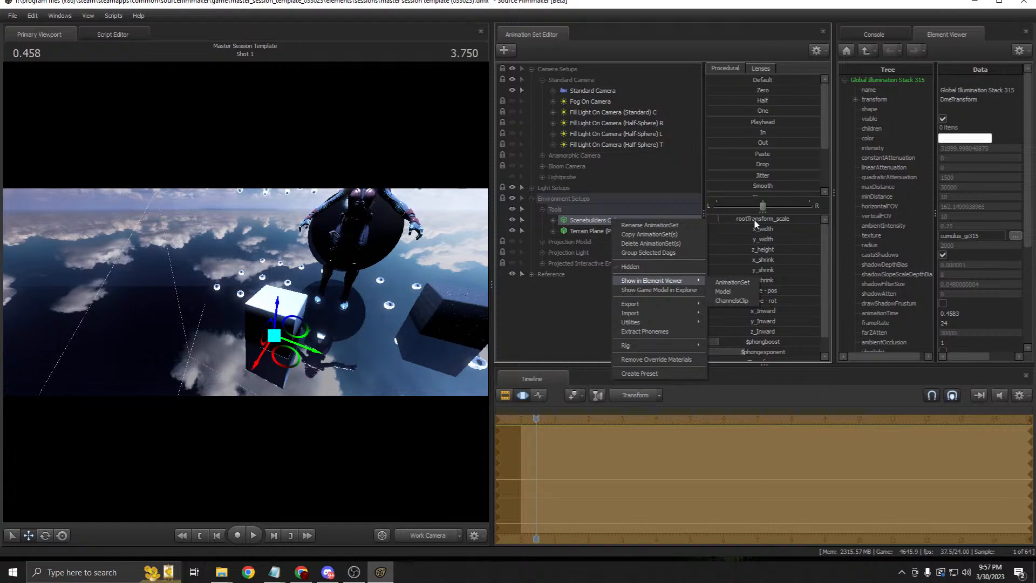
{"action": "left_click", "coordinate": [828, 273]}
{"action": "scroll", "coordinate": [828, 271], "scroll_direction": "down", "scroll_amount": 2}
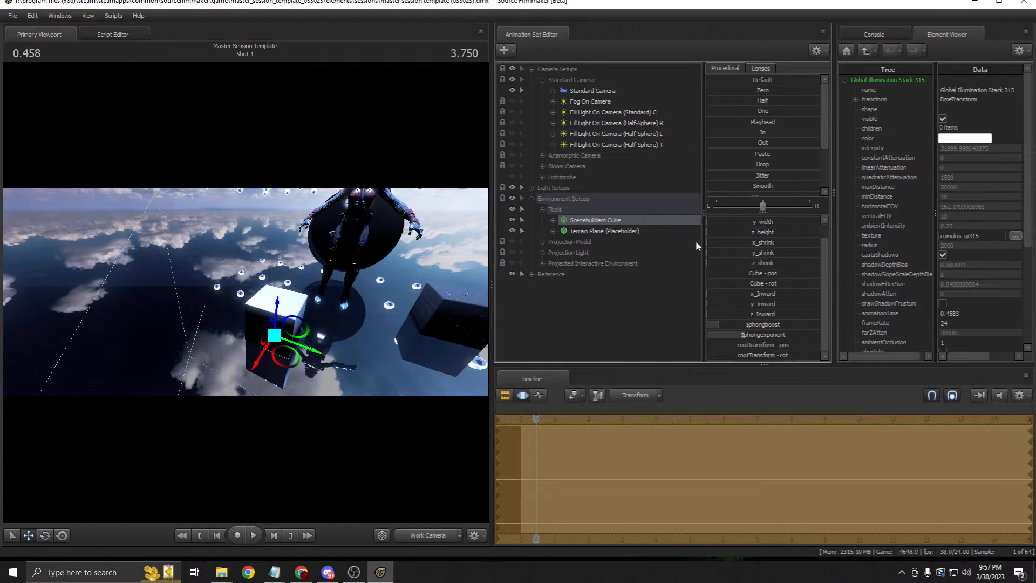
{"action": "right_click", "coordinate": [608, 220]}
Step: Show the cube's Model in the Element Viewer and fly the work camera toward it
{"action": "mouse_move", "coordinate": [674, 280]}
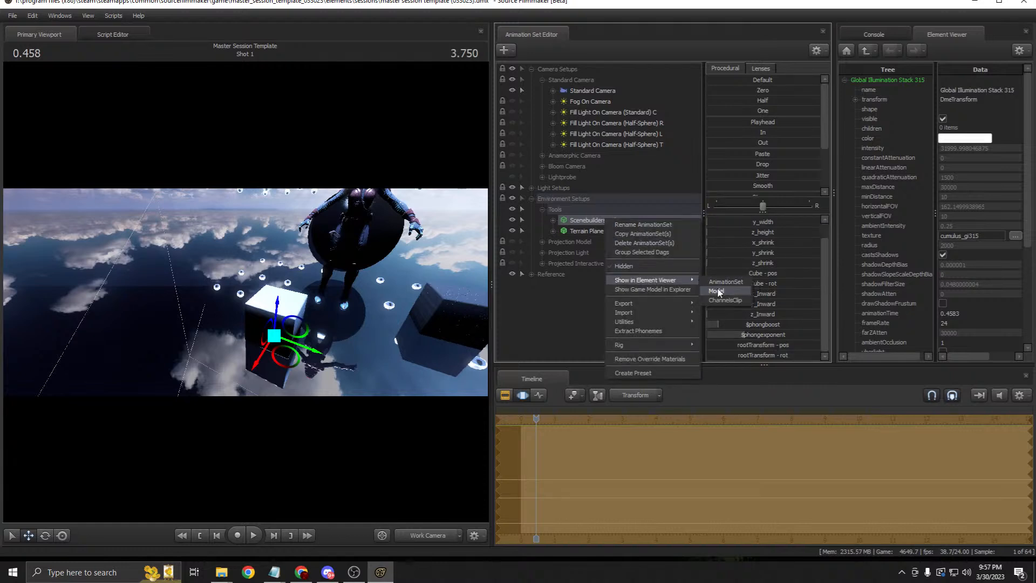
{"action": "left_click", "coordinate": [716, 292]}
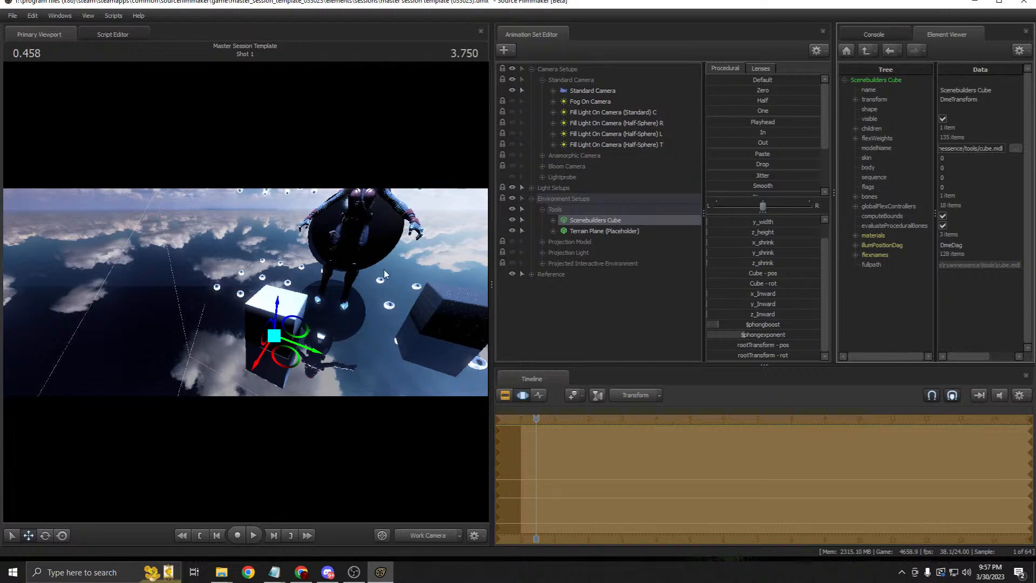
{"action": "key", "text": "w"}
{"action": "left_click_drag", "start_coordinate": [401, 307], "coordinate": [412, 266]}
{"action": "key", "text": "s"}
Step: Circle the work camera around the cube's lit and dark sides, then view through the Standard Camera
{"action": "key", "text": "a"}
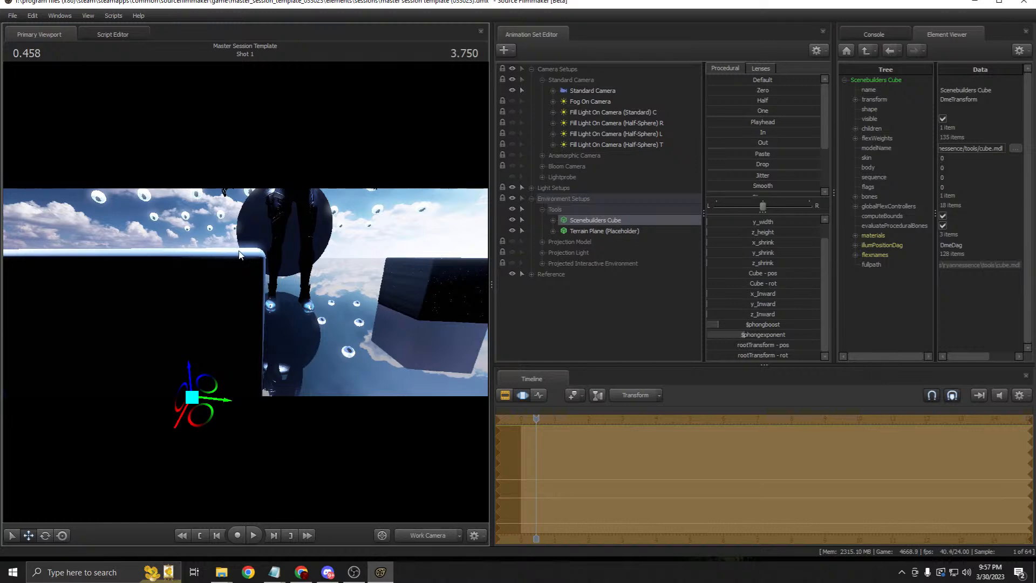
{"action": "key", "text": "d"}
{"action": "left_click_drag", "start_coordinate": [324, 280], "coordinate": [262, 290]}
{"action": "key", "text": "a"}
{"action": "key", "text": "z"}
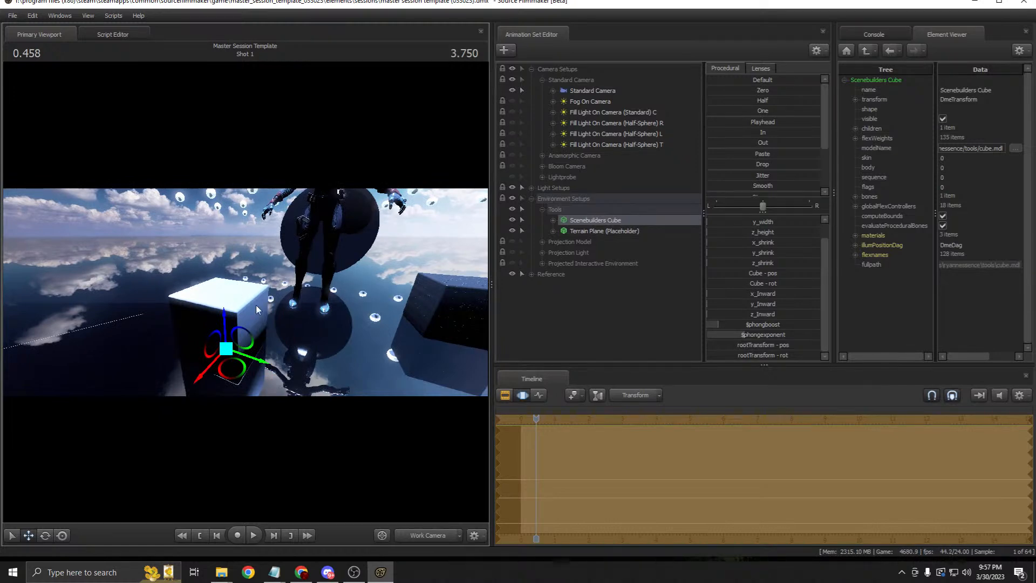
{"action": "key", "text": "s"}
{"action": "left_click_drag", "start_coordinate": [242, 294], "coordinate": [270, 280]}
{"action": "key", "text": "w"}
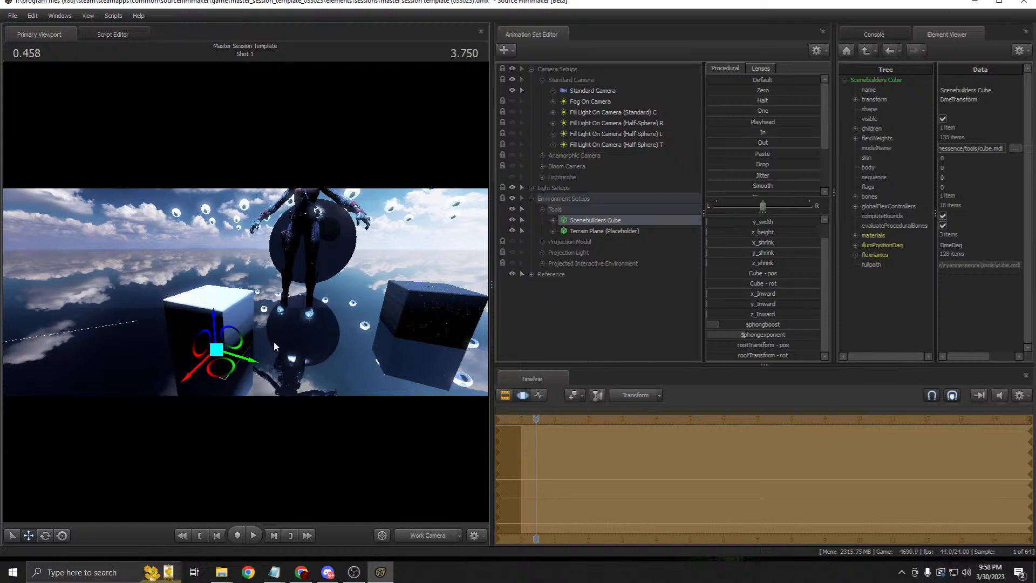
{"action": "left_click", "coordinate": [420, 535]}
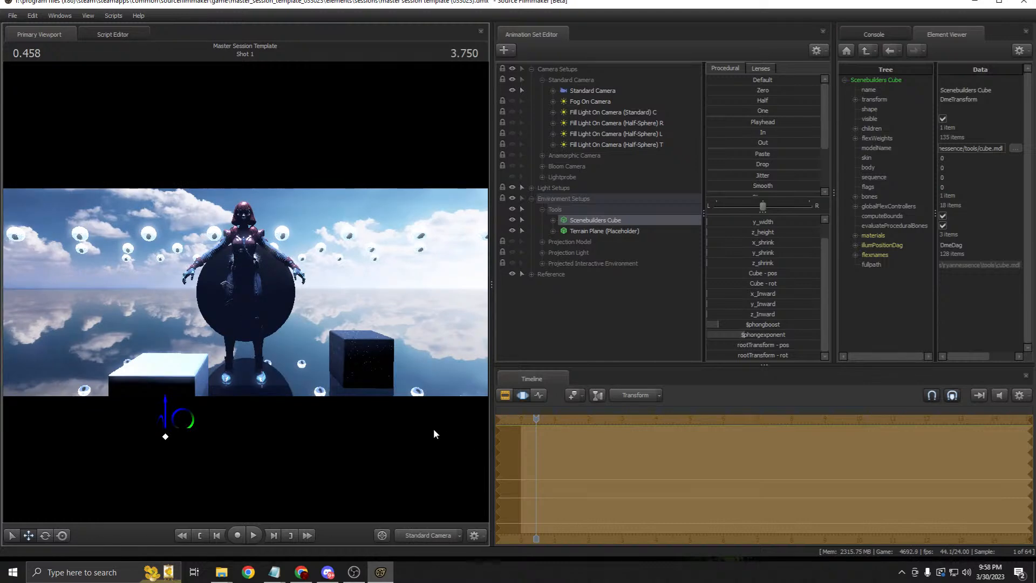
Step: Revert the cube to its earlier position and raise its phong boost
{"action": "key", "text": "ctrl+z"}
{"action": "key", "text": "ctrl+z"}
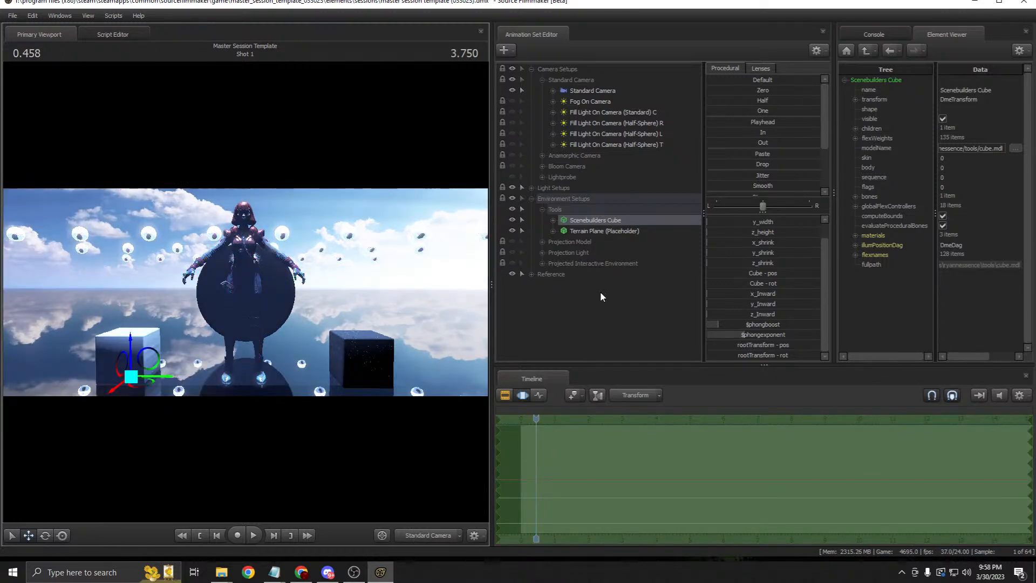
{"action": "left_click_drag", "start_coordinate": [726, 325], "coordinate": [756, 324]}
{"action": "left_click", "coordinate": [595, 228]}
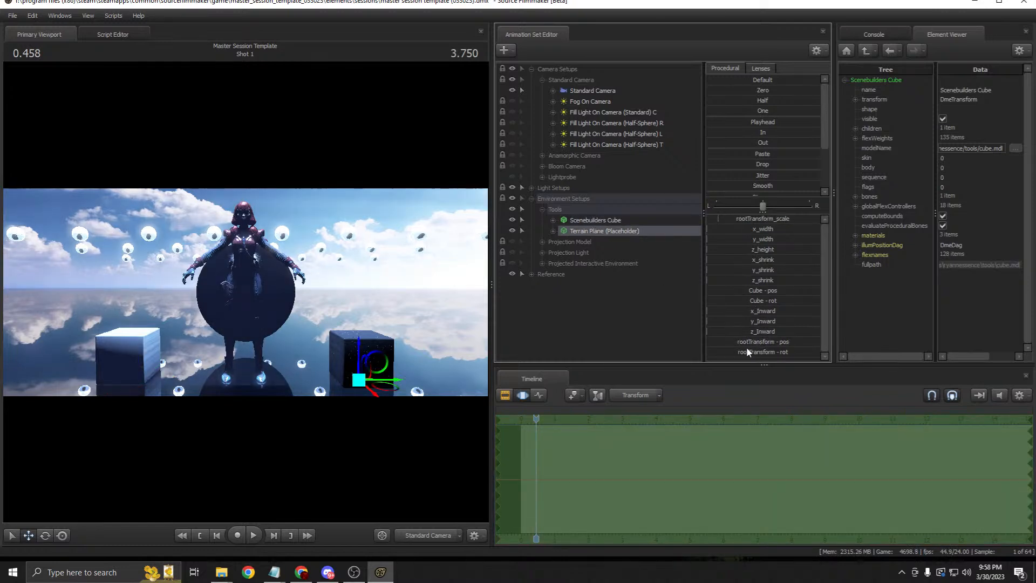
Step: Set the Scenebuilders Cube's change_me material $basetexture to metal in the Element Viewer
{"action": "left_click", "coordinate": [602, 220]}
{"action": "right_click", "coordinate": [604, 219]}
{"action": "mouse_move", "coordinate": [681, 283]}
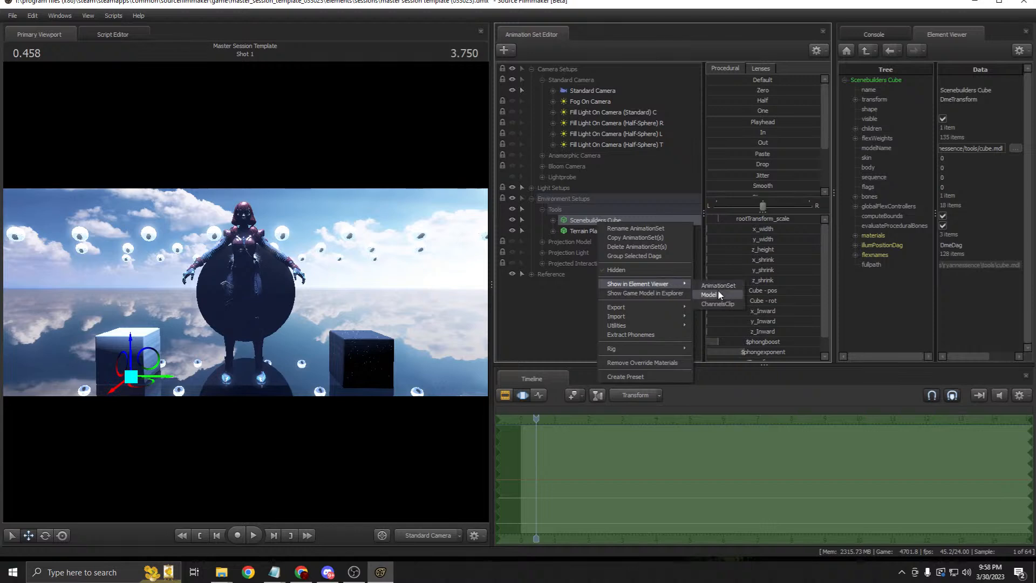
{"action": "left_click", "coordinate": [718, 289]}
{"action": "left_click", "coordinate": [855, 235]}
{"action": "left_click", "coordinate": [866, 245]}
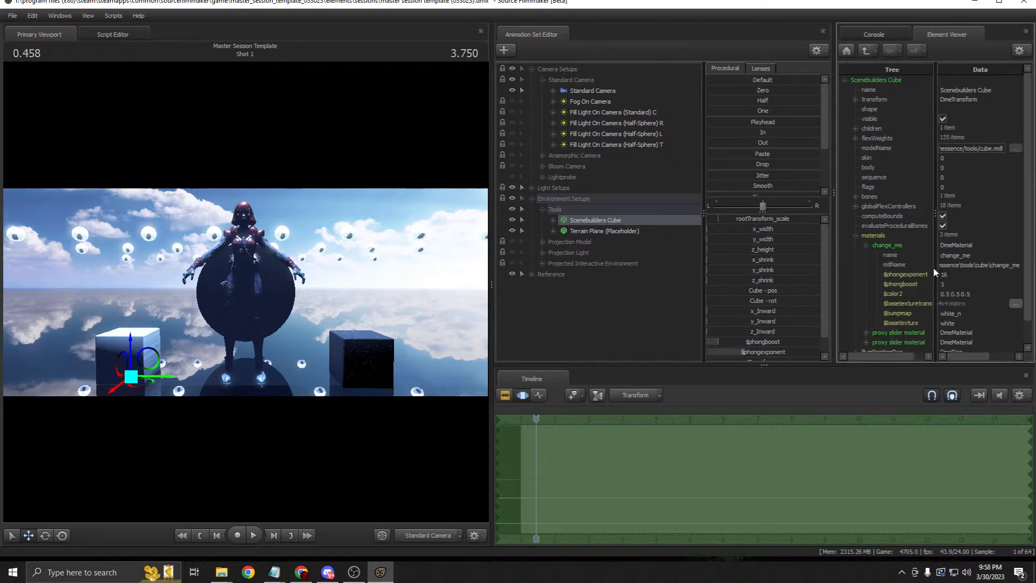
{"action": "double_click", "coordinate": [949, 322]}
{"action": "type", "text": "metal"}
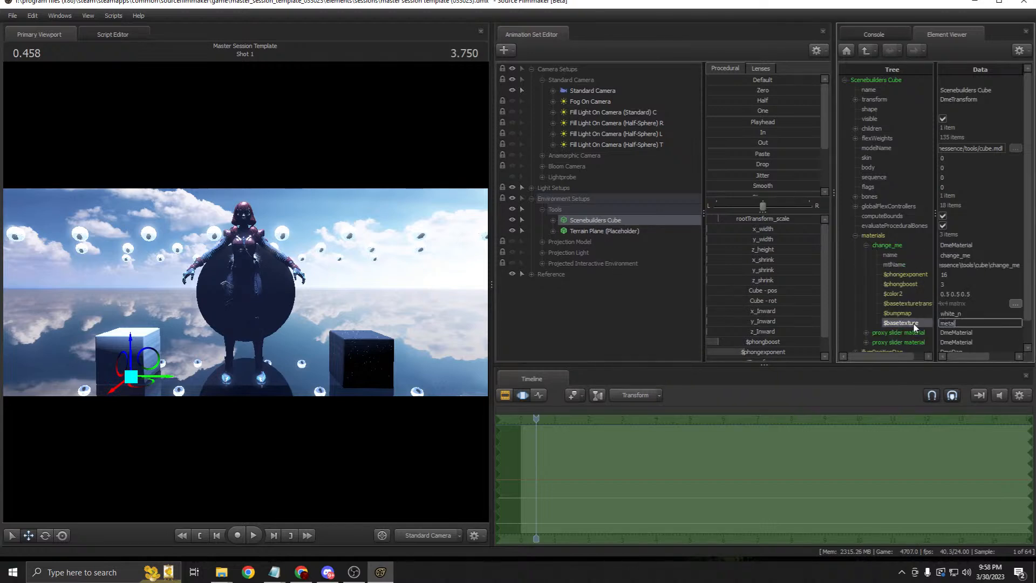
{"action": "key", "text": "Return"}
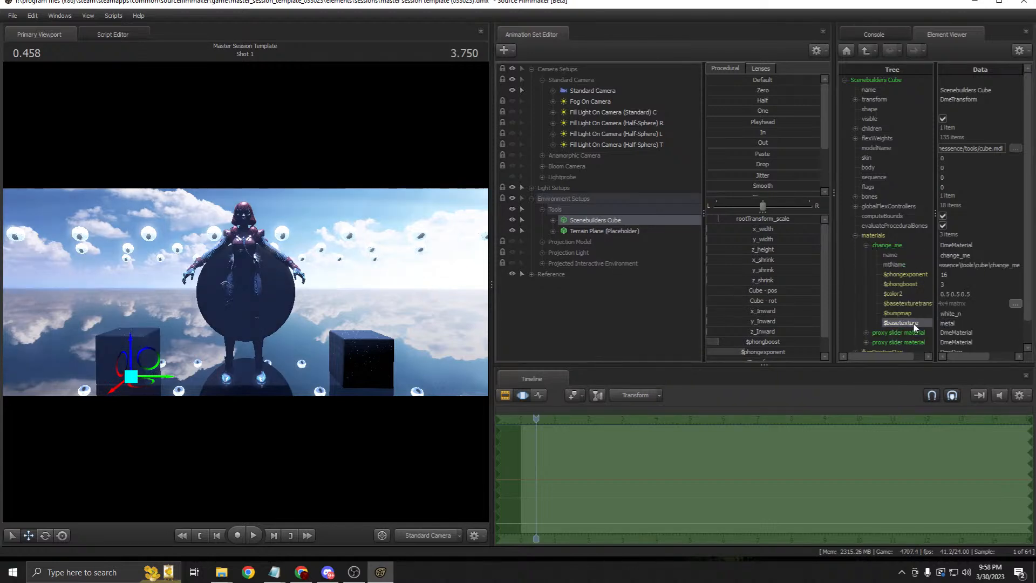
Step: Tweak the cube's phong boost and widen the viewport in the Clip Editor
{"action": "left_click", "coordinate": [724, 344]}
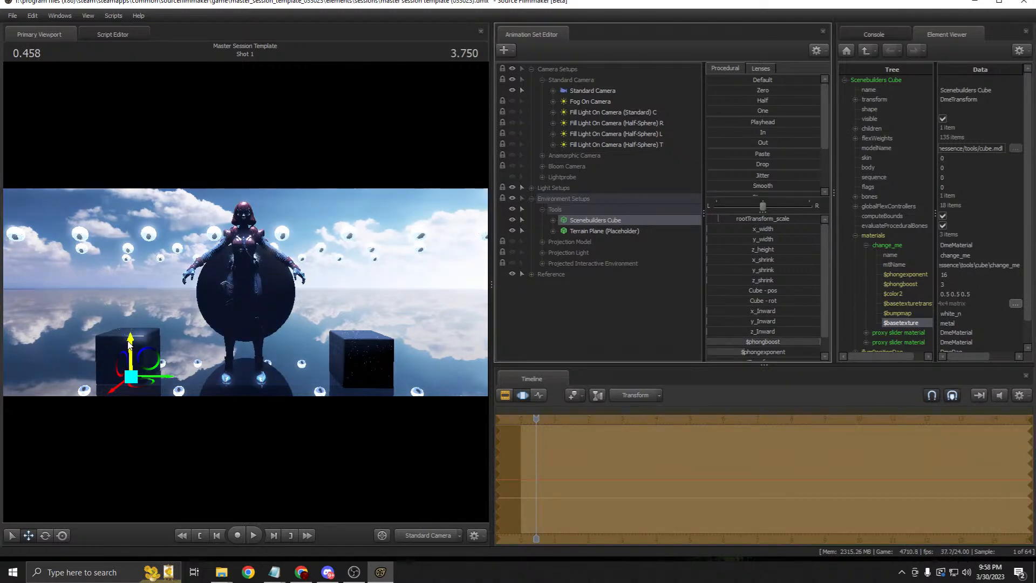
{"action": "left_click", "coordinate": [505, 395]}
{"action": "left_click_drag", "start_coordinate": [492, 266], "coordinate": [702, 238]}
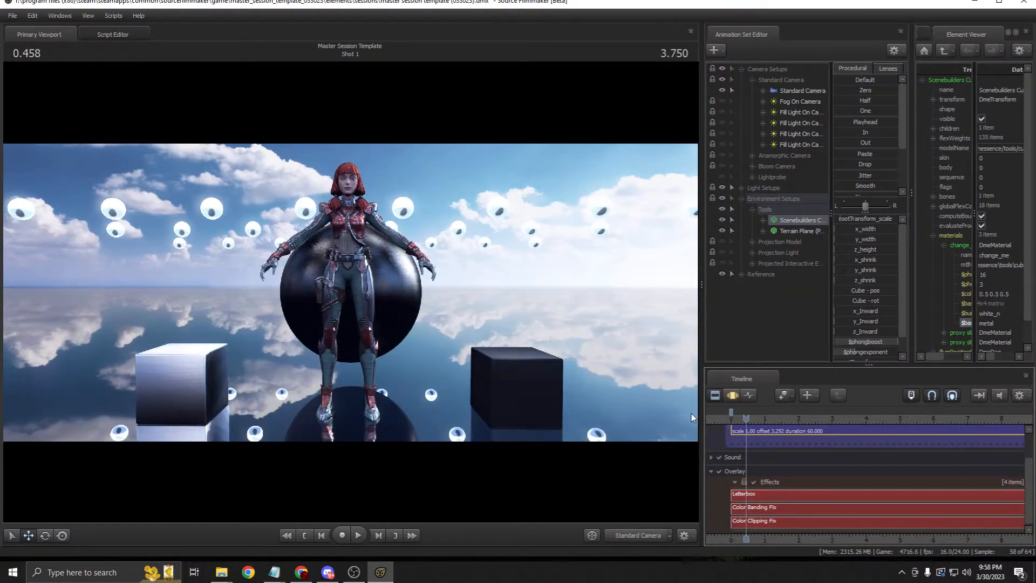
Step: Max out the left cube's $phongexponent and adjust its phong boost
{"action": "left_click", "coordinate": [736, 395]}
{"action": "left_click_drag", "start_coordinate": [850, 353], "coordinate": [896, 353]}
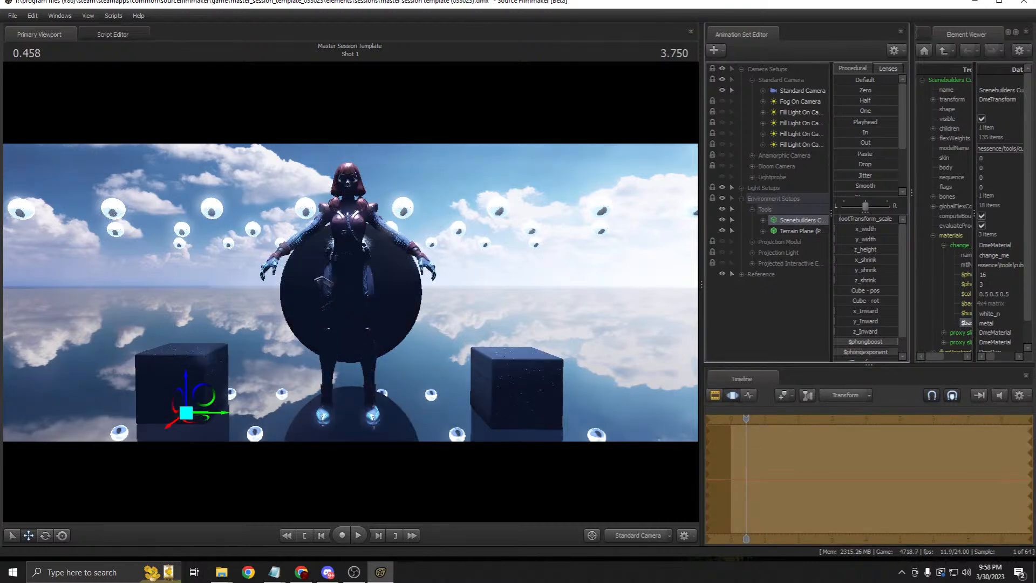
{"action": "left_click", "coordinate": [715, 395]}
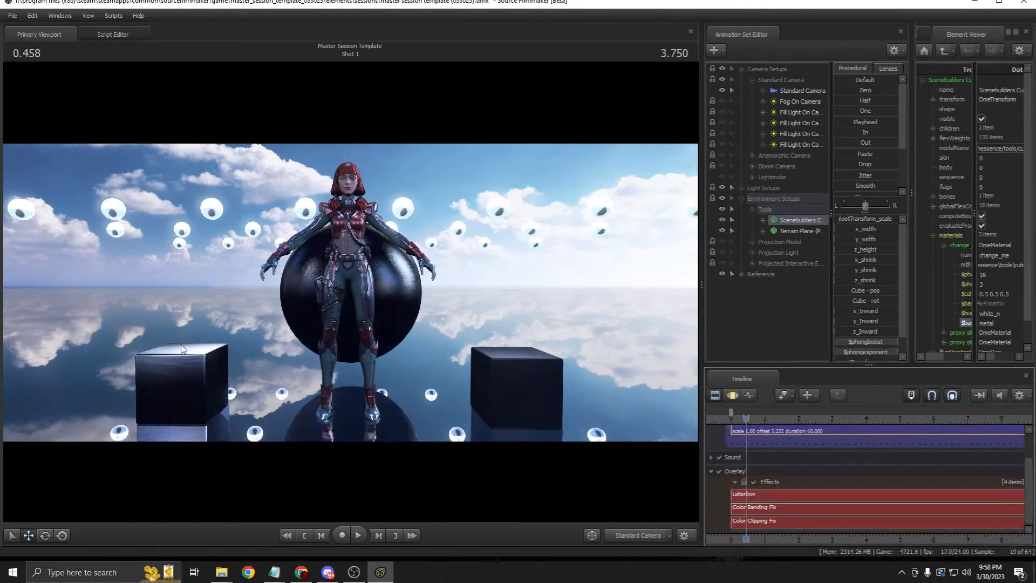
{"action": "left_click", "coordinate": [734, 396]}
{"action": "left_click", "coordinate": [869, 345]}
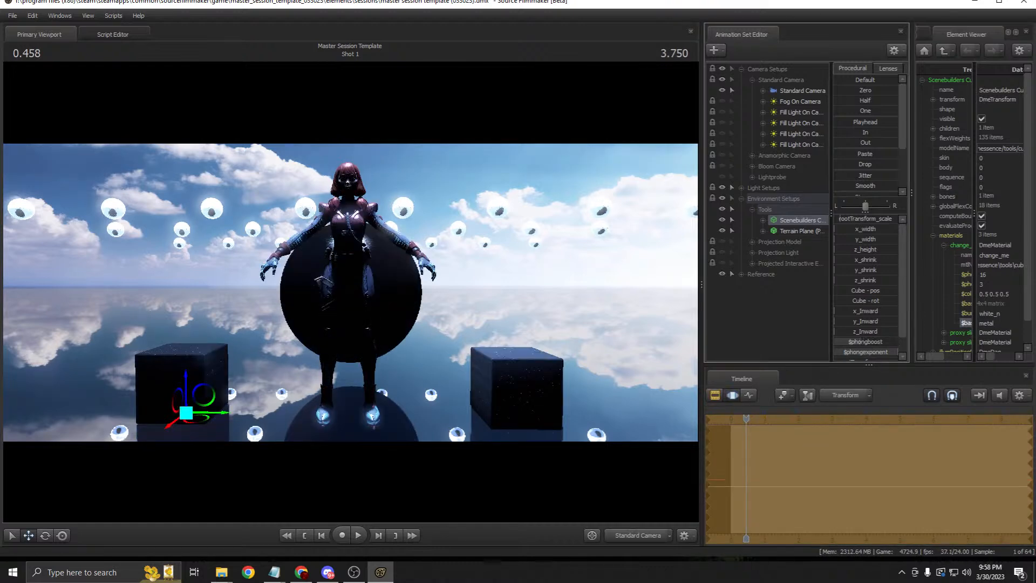
{"action": "left_click", "coordinate": [714, 395]}
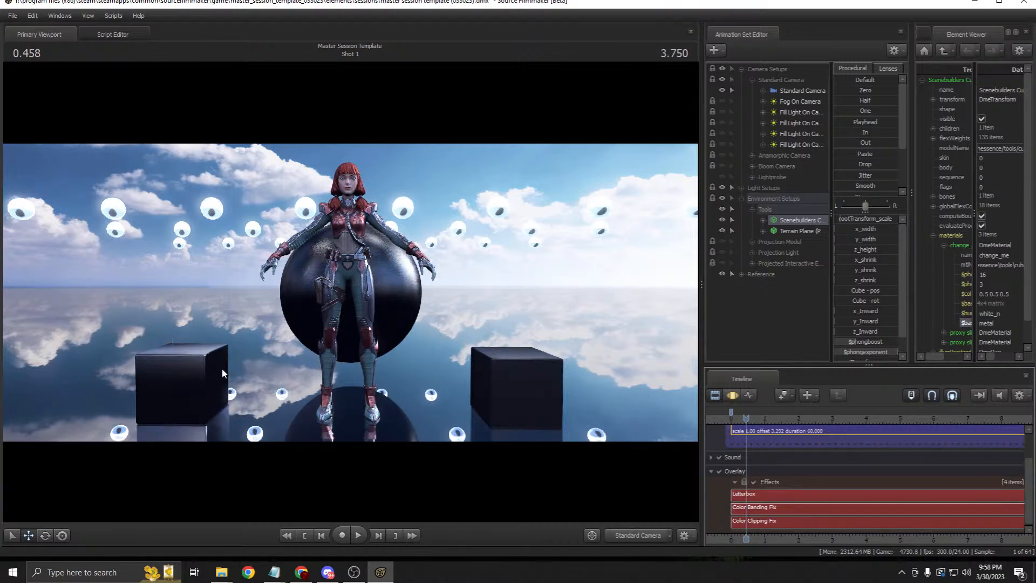
Step: Raise the cube's x_width and y_width, then move it further left and back
{"action": "key", "text": "F3"}
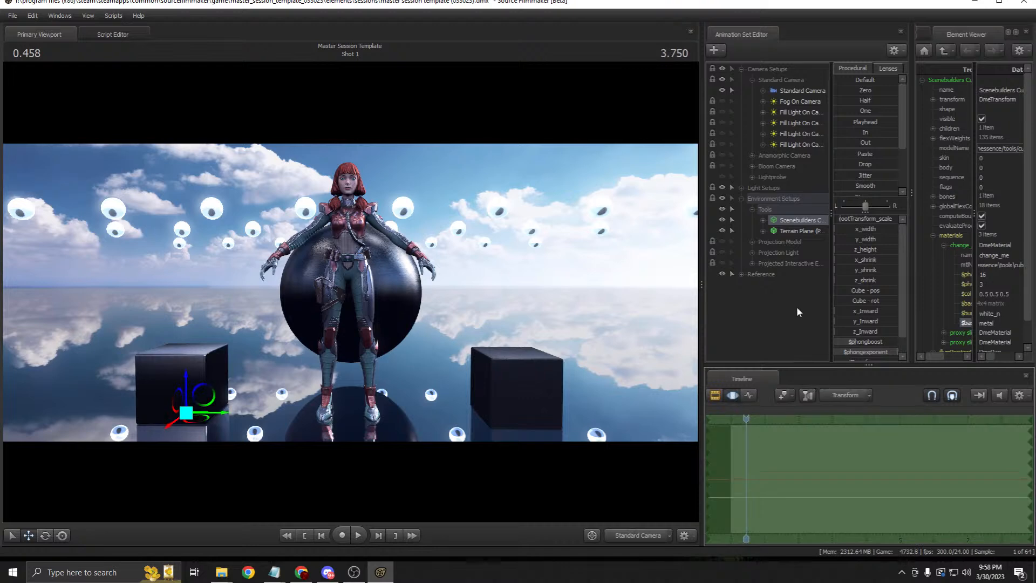
{"action": "left_click_drag", "start_coordinate": [843, 227], "coordinate": [837, 249]}
{"action": "left_click_drag", "start_coordinate": [195, 420], "coordinate": [151, 385]}
{"action": "left_click", "coordinate": [715, 395]}
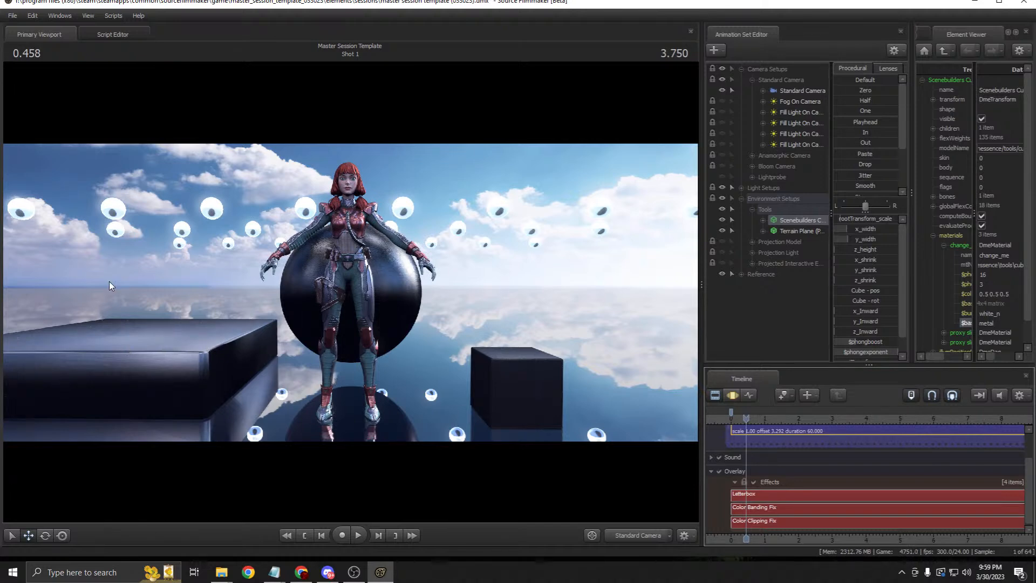
{"action": "mouse_move", "coordinate": [227, 569]}
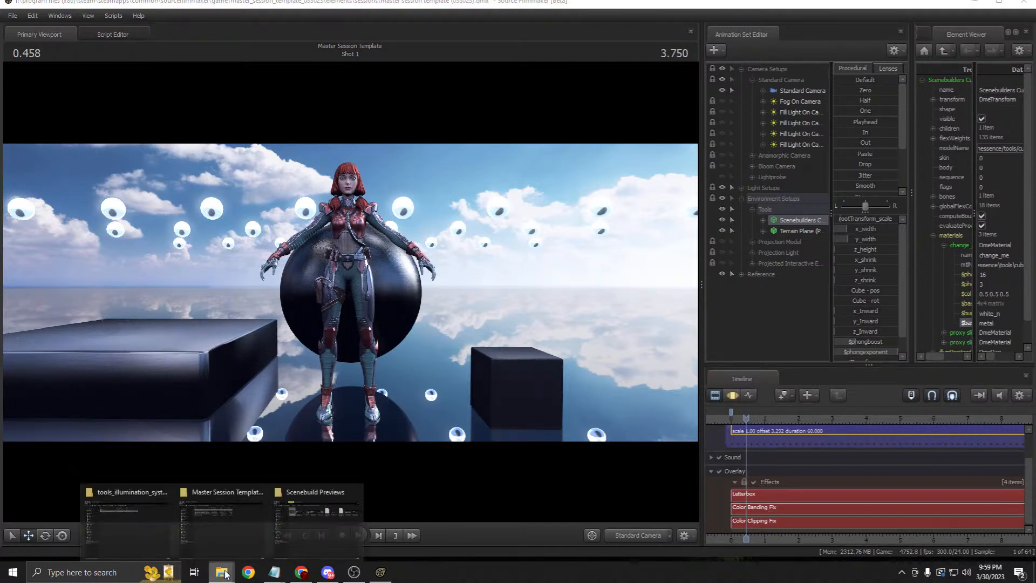
{"action": "mouse_move", "coordinate": [243, 550]}
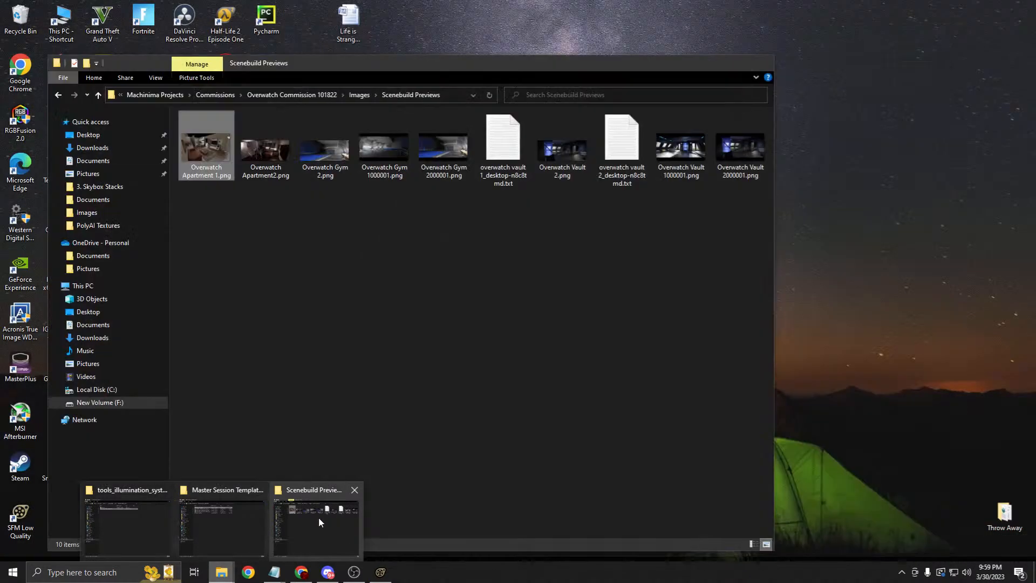
{"action": "left_click", "coordinate": [317, 519]}
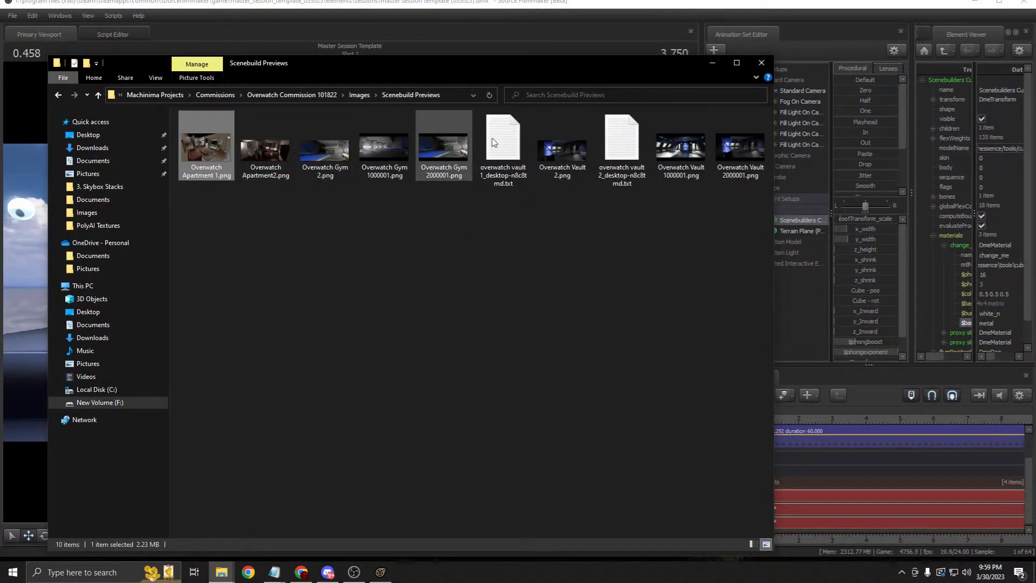
{"action": "right_click", "coordinate": [569, 152]}
{"action": "left_click", "coordinate": [586, 160]}
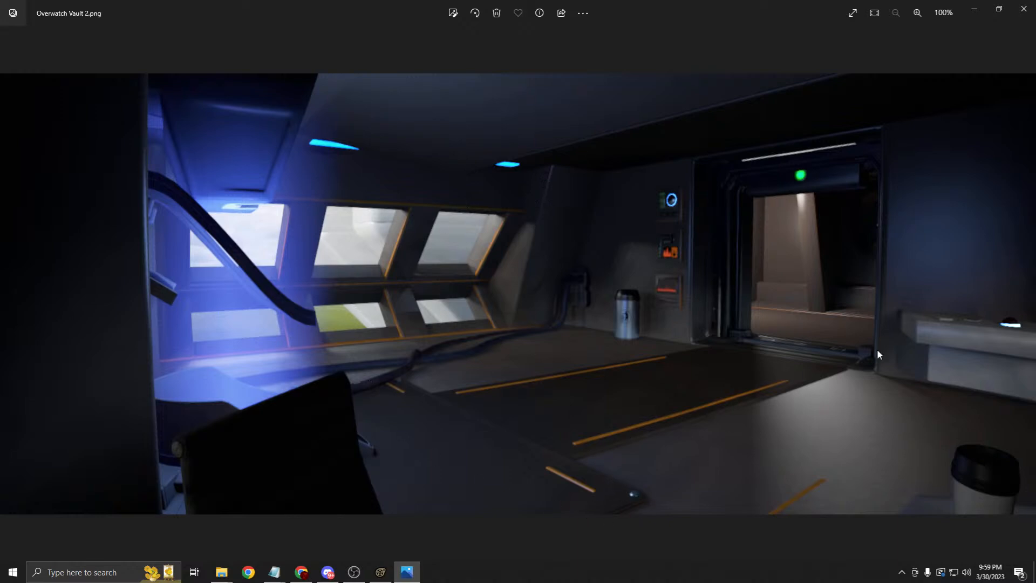
{"action": "left_click", "coordinate": [1025, 294]}
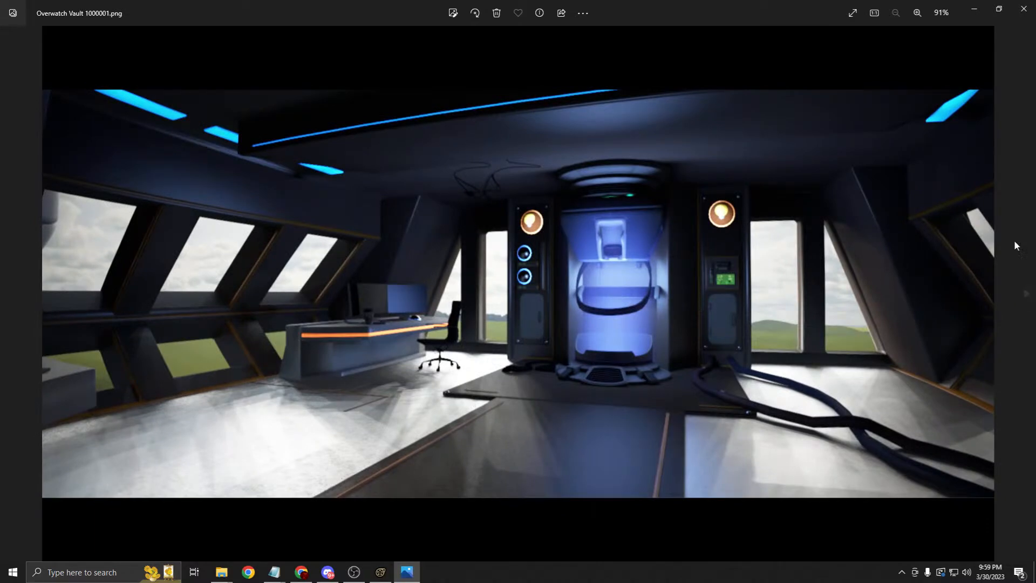
{"action": "left_click", "coordinate": [1028, 309]}
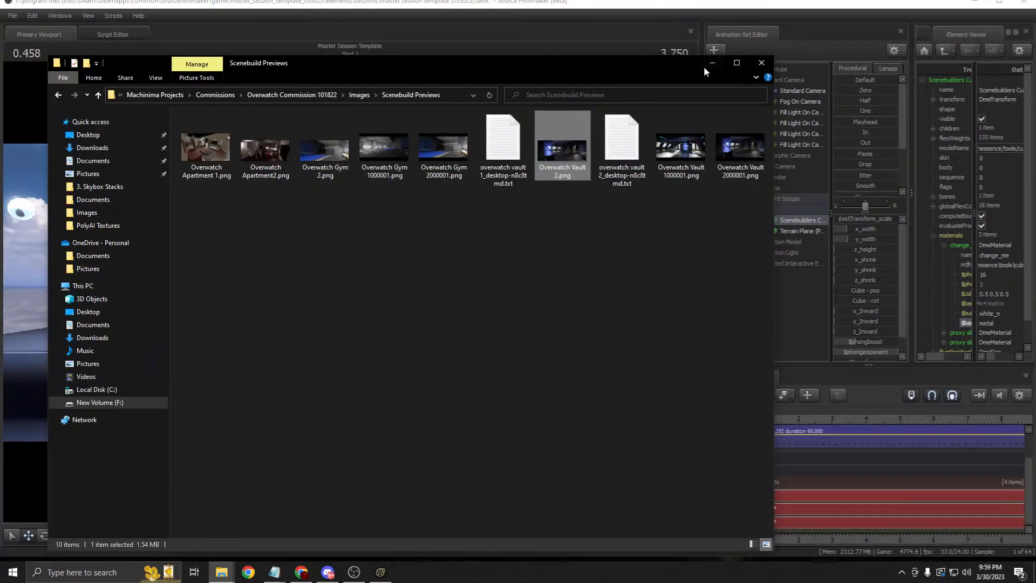
{"action": "left_click", "coordinate": [712, 63]}
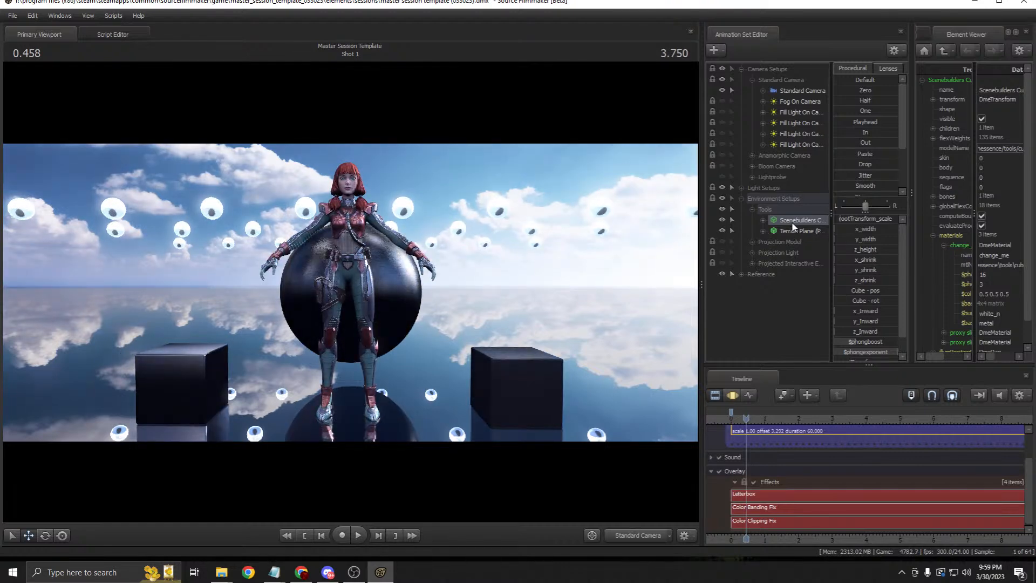
Step: Cycle through the timeline editor views, ending on the Motion Editor
{"action": "key", "text": "F4"}
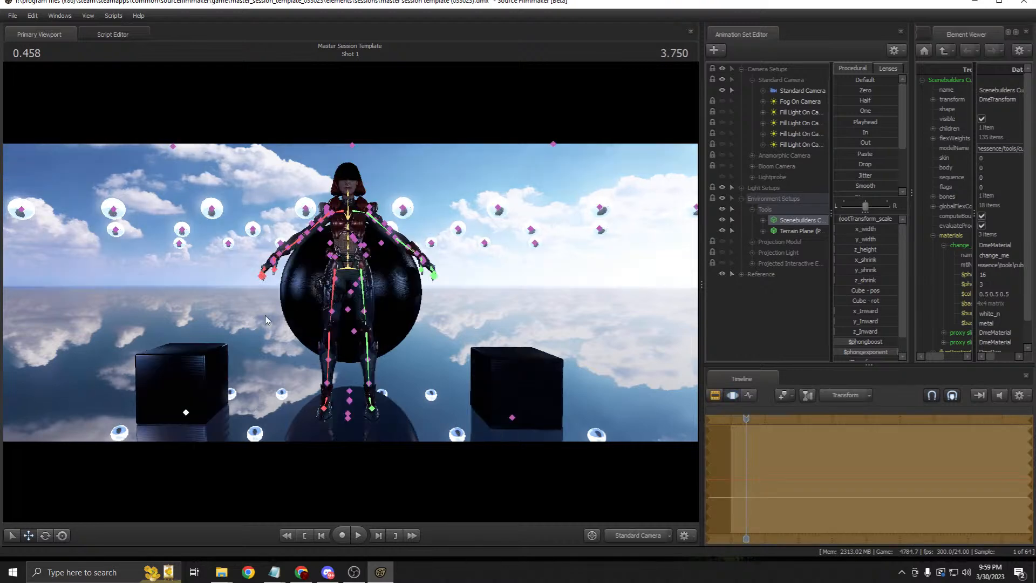
{"action": "key", "text": "F3"}
{"action": "key", "text": "F2"}
{"action": "key", "text": "F4"}
{"action": "key", "text": "F3"}
{"action": "key", "text": "F2"}
{"action": "key", "text": "F4"}
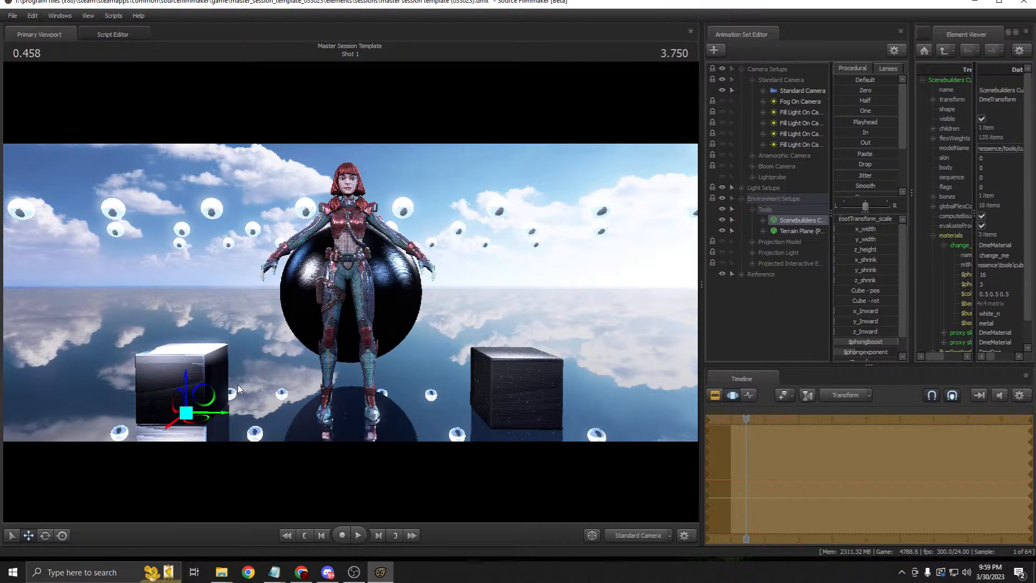
{"action": "key", "text": "F3"}
{"action": "key", "text": "F4"}
{"action": "key", "text": "F3"}
Step: Show the left cube's model in a widened Element Viewer with change_me expanded
{"action": "left_click", "coordinate": [215, 358]}
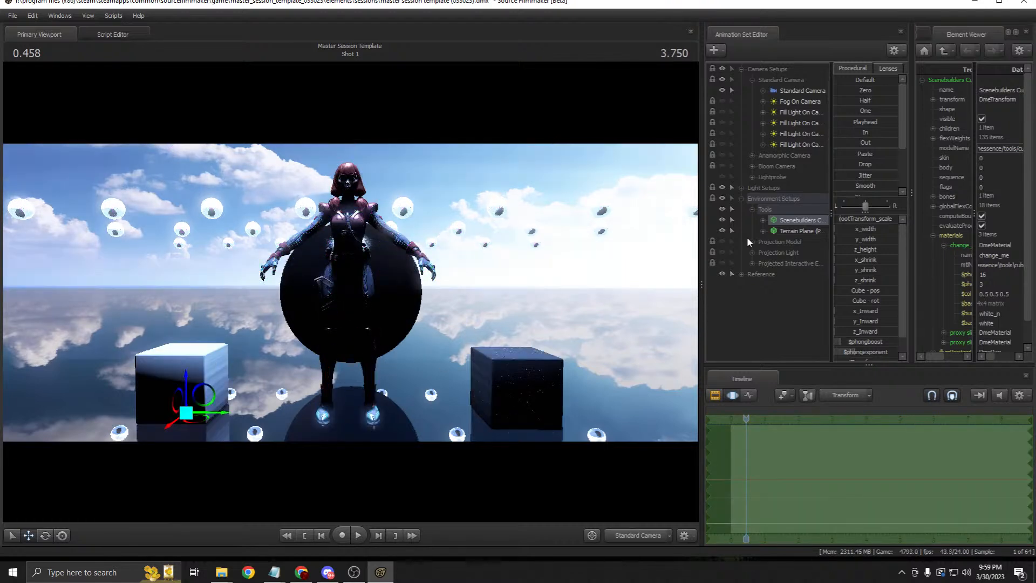
{"action": "right_click", "coordinate": [790, 222]}
{"action": "mouse_move", "coordinate": [846, 283]}
{"action": "left_click", "coordinate": [913, 295]}
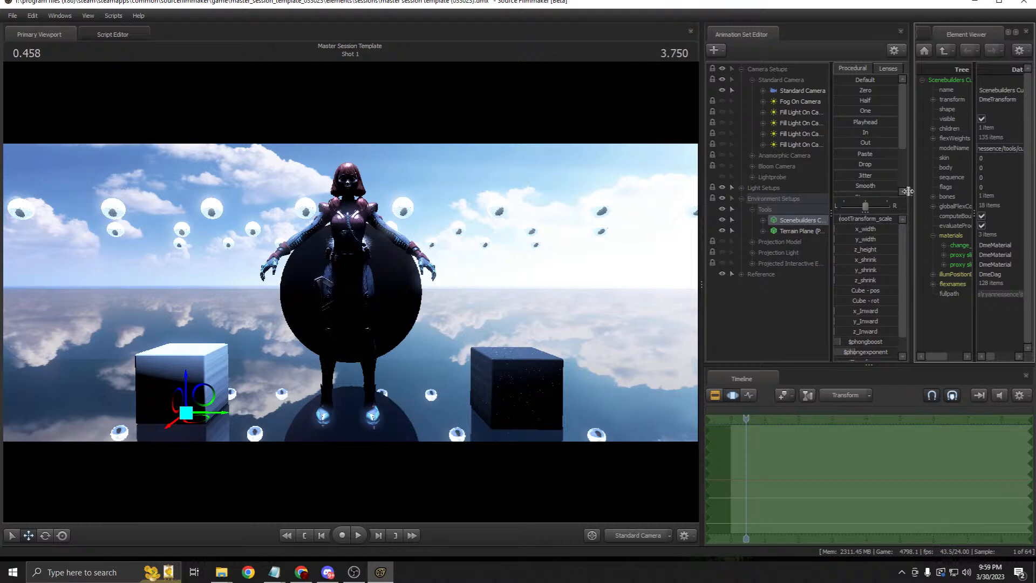
{"action": "left_click_drag", "start_coordinate": [910, 193], "coordinate": [809, 210]}
{"action": "left_click_drag", "start_coordinate": [700, 231], "coordinate": [583, 226]}
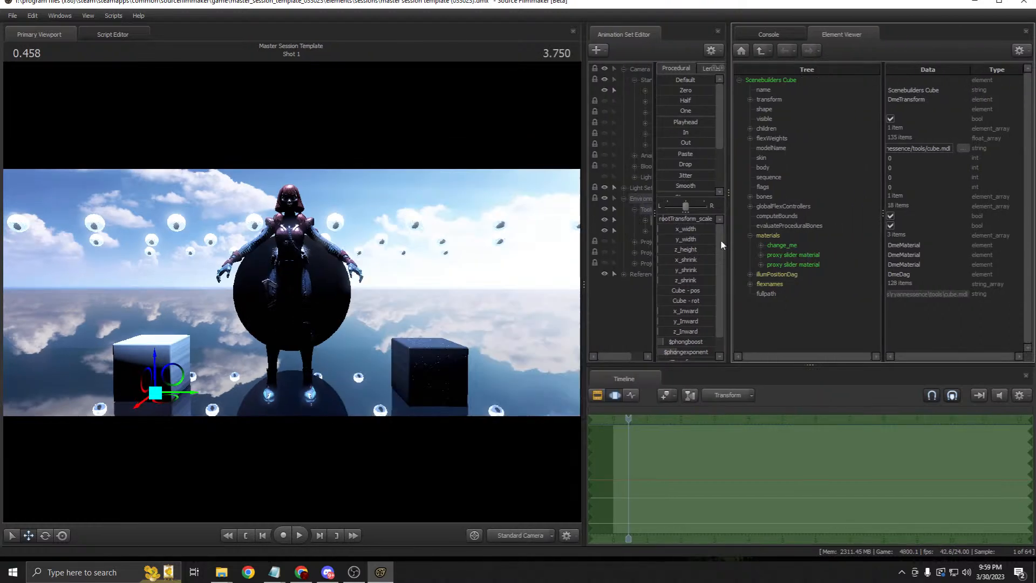
{"action": "left_click", "coordinate": [760, 245]}
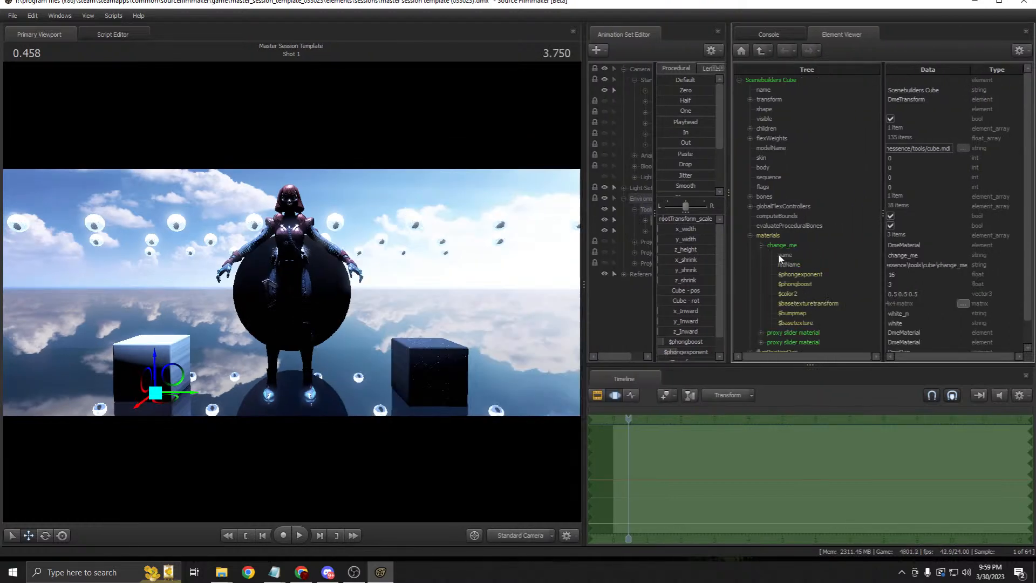
Step: Try metal, then logs, as the cube's $basetexture
{"action": "left_click", "coordinate": [806, 314]}
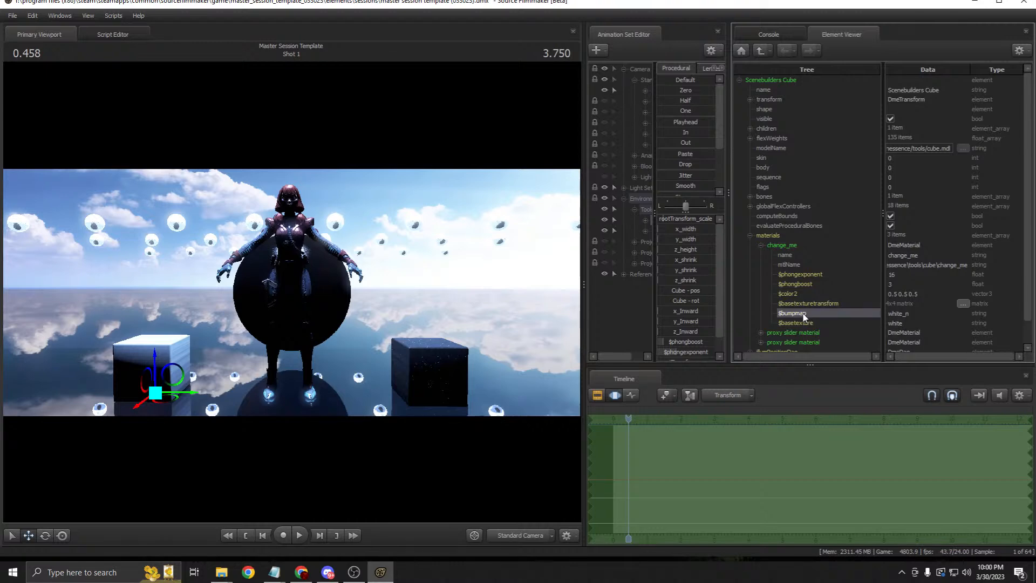
{"action": "left_click", "coordinate": [803, 324]}
{"action": "left_click_drag", "start_coordinate": [907, 324], "coordinate": [856, 325]}
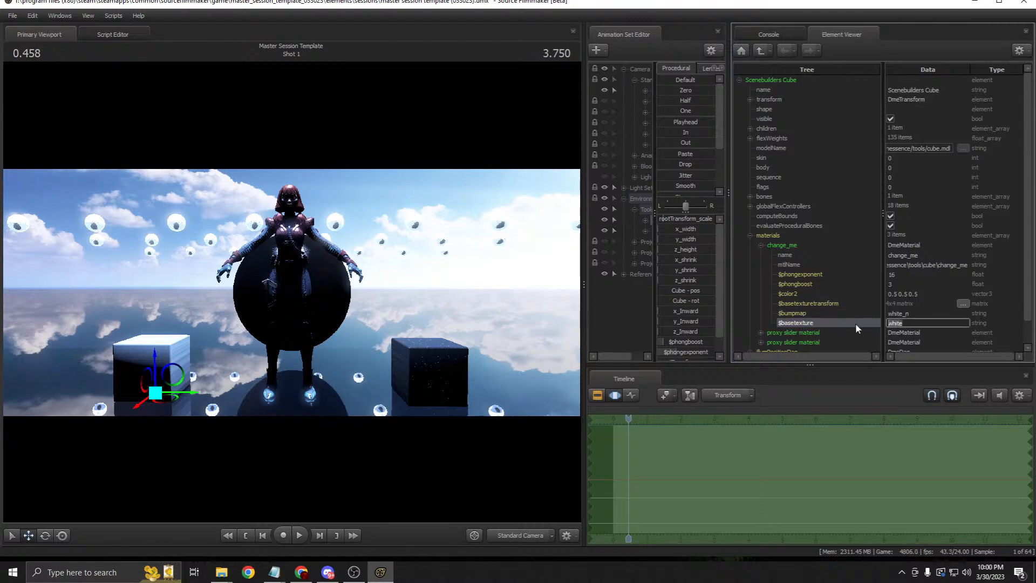
{"action": "type", "text": "metal"}
{"action": "key", "text": "Return"}
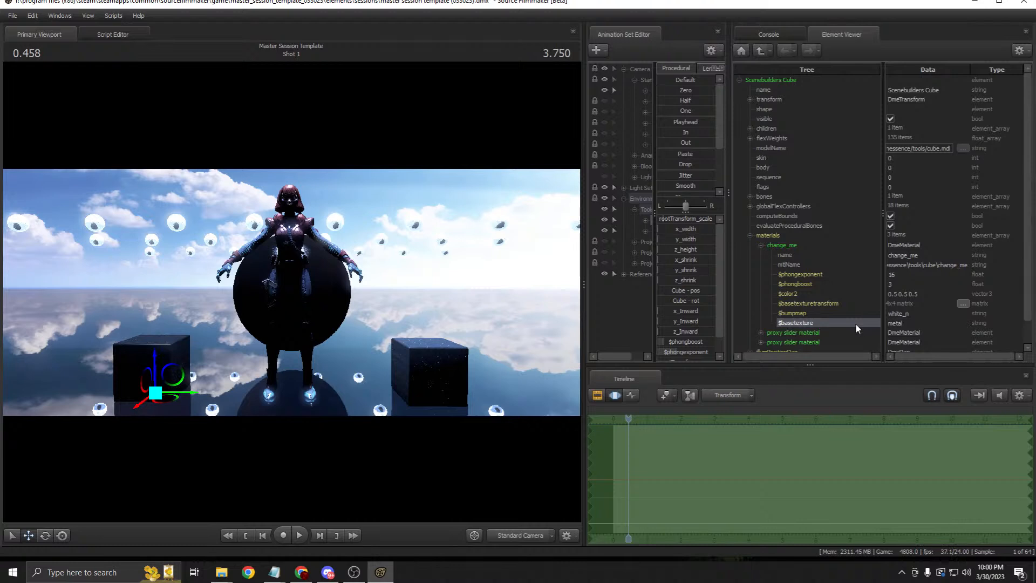
{"action": "left_click", "coordinate": [889, 323]}
{"action": "type", "text": "logs"}
{"action": "key", "text": "Return"}
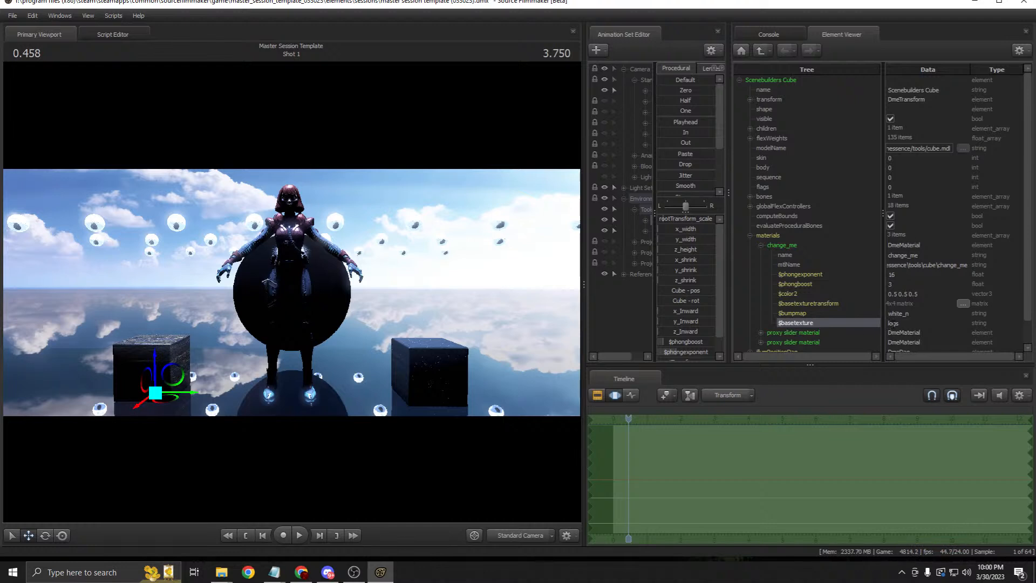
Step: Swap the $basetexture through cabin, ice, and then grass
{"action": "left_click", "coordinate": [916, 323]}
{"action": "key", "text": "BackSpace"}
{"action": "key", "text": "BackSpace"}
{"action": "key", "text": "BackSpace"}
{"action": "key", "text": "BackSpace"}
{"action": "type", "text": "cabin"}
{"action": "key", "text": "Return"}
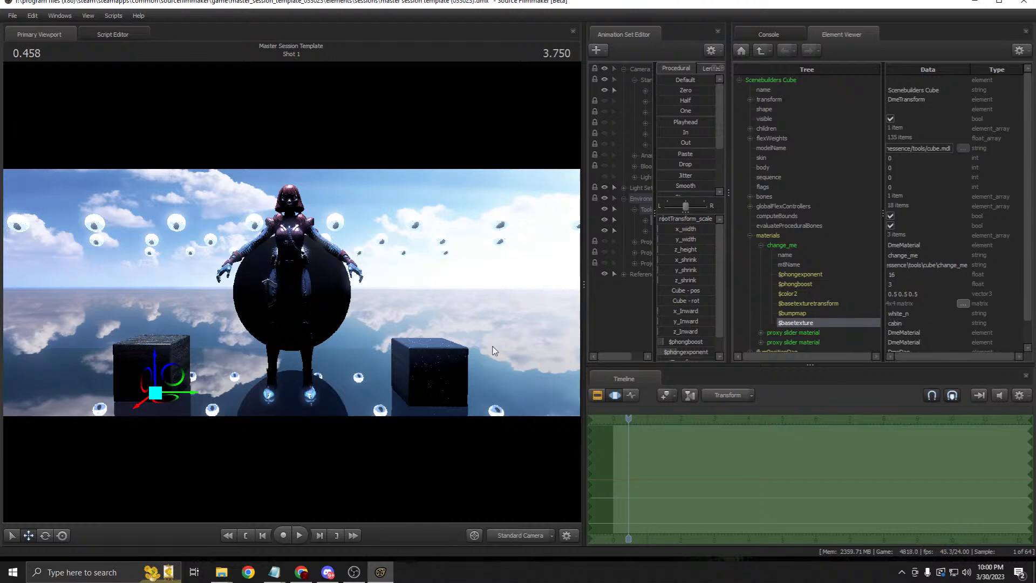
{"action": "left_click", "coordinate": [916, 322]}
{"action": "type", "text": "ice"}
{"action": "key", "text": "Return"}
{"action": "left_click", "coordinate": [916, 314]}
{"action": "left_click", "coordinate": [916, 322]}
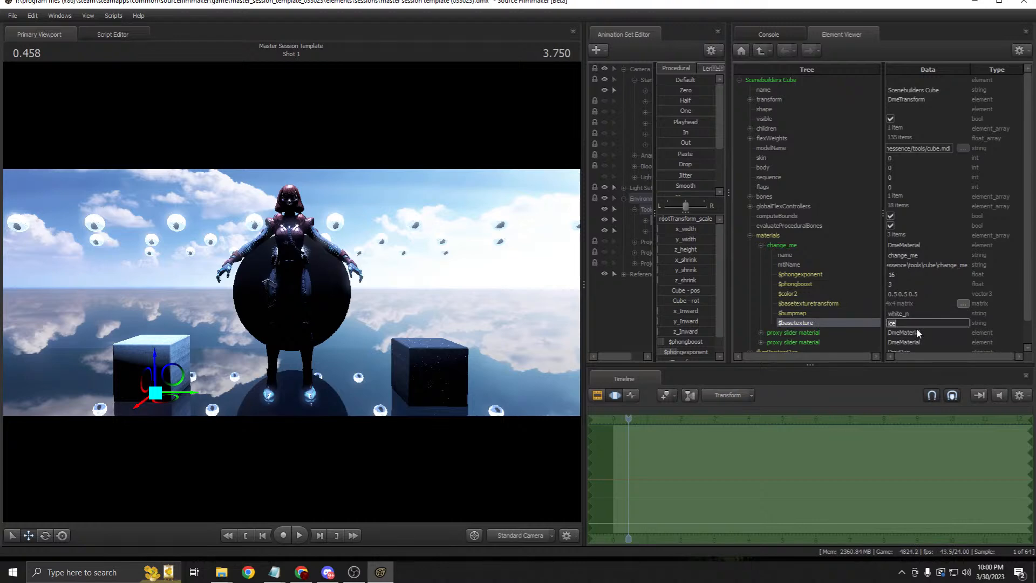
{"action": "type", "text": "grass"}
{"action": "key", "text": "Return"}
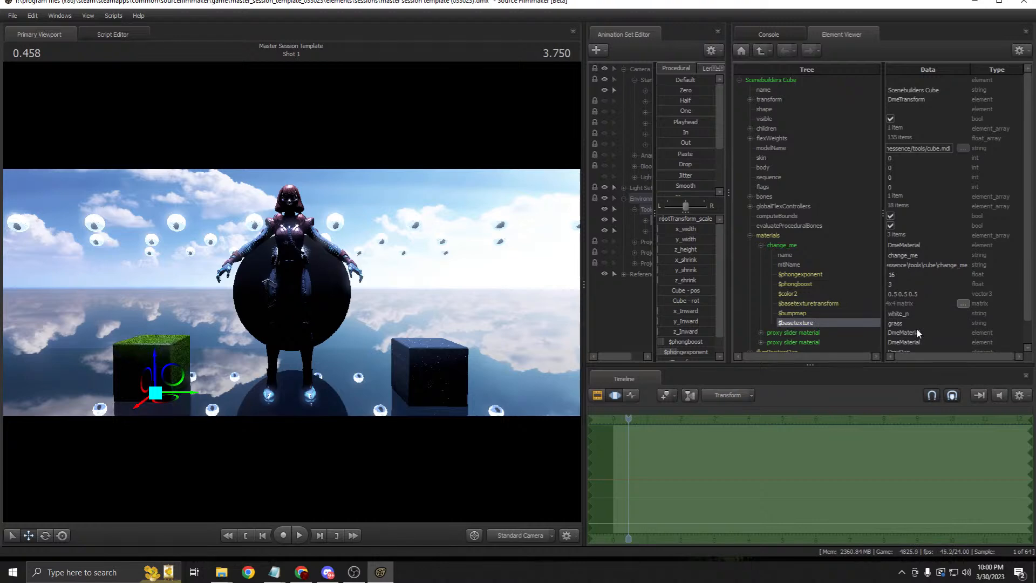
{"action": "left_click", "coordinate": [874, 322]}
Step: Stretch the grass cube's y_width into a long floor and set $bumpmap to grass_n
{"action": "left_click_drag", "start_coordinate": [660, 239], "coordinate": [687, 239]}
{"action": "left_click", "coordinate": [597, 395]}
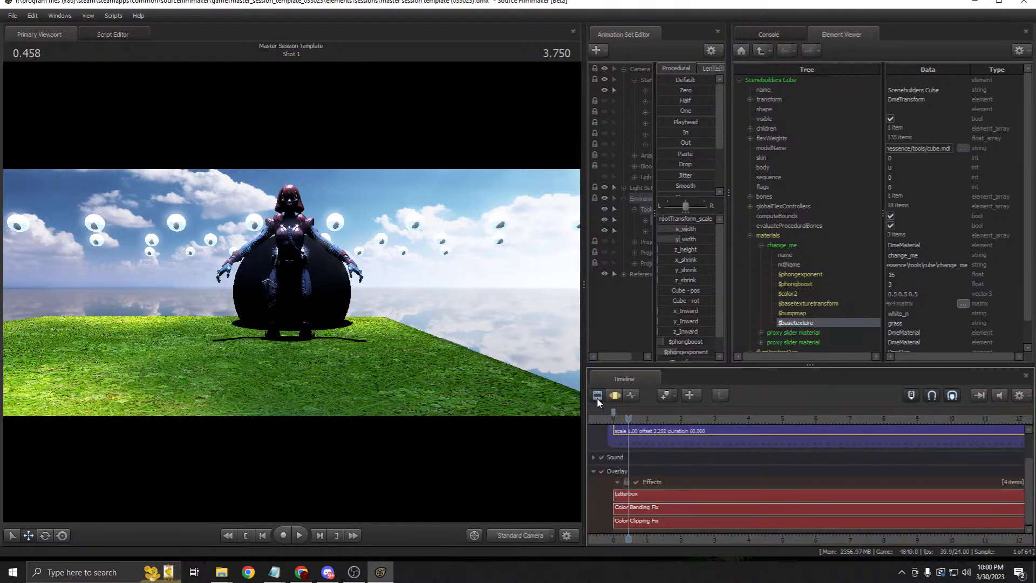
{"action": "left_click", "coordinate": [598, 395]}
{"action": "left_click", "coordinate": [896, 323]}
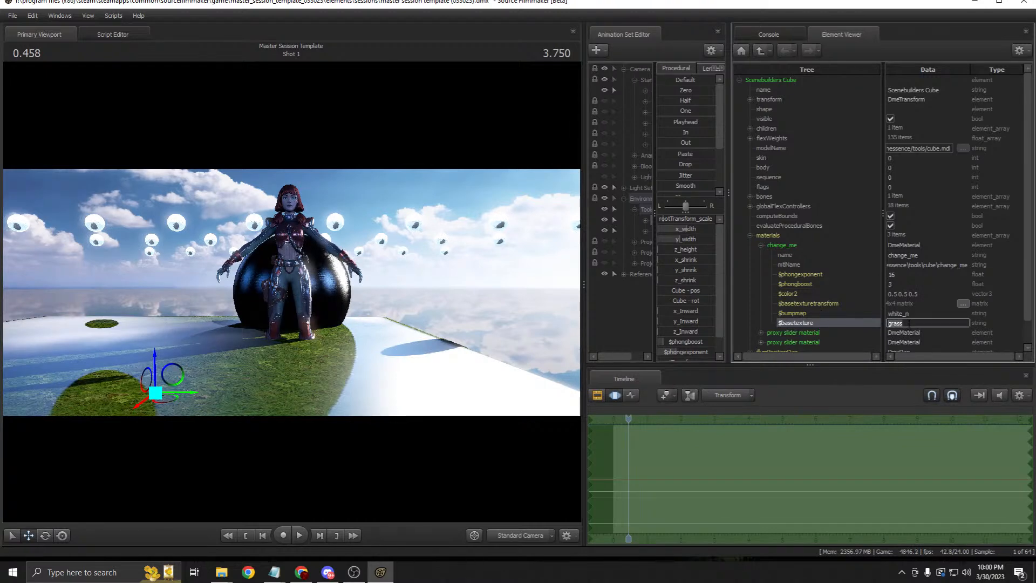
{"action": "left_click", "coordinate": [900, 313]}
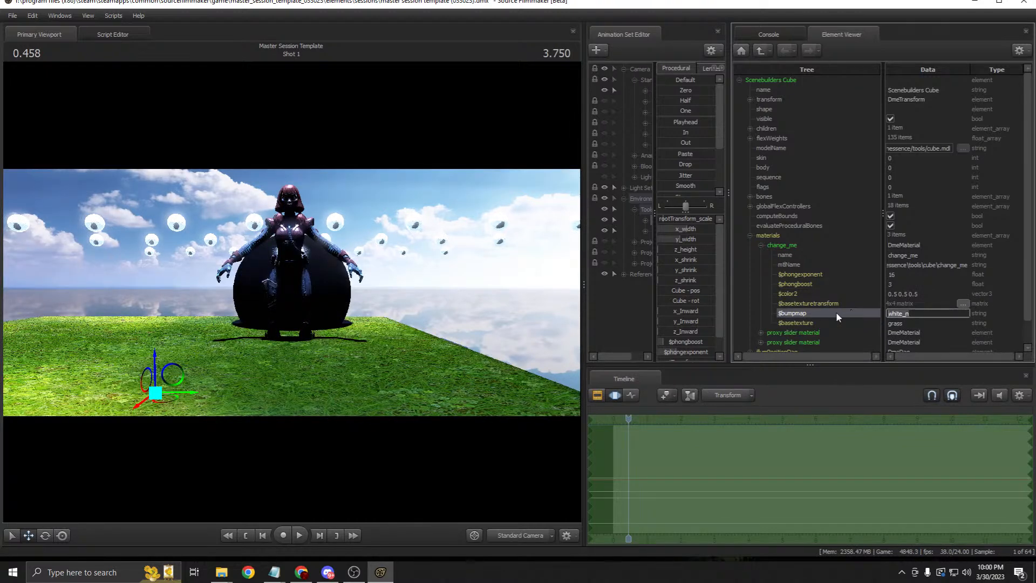
{"action": "type", "text": "grass"}
{"action": "key", "text": "Return"}
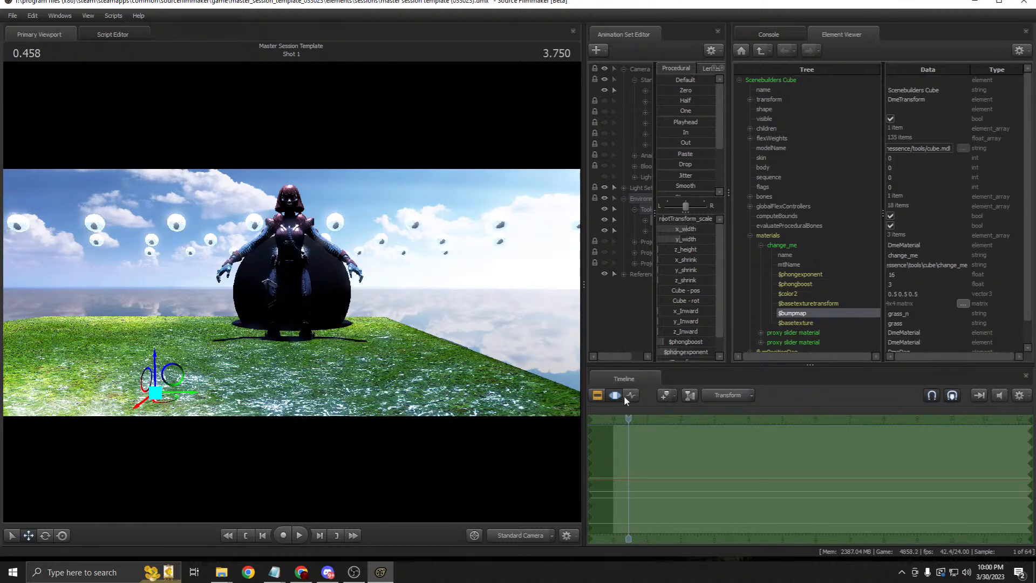
Step: Set $basetexture to metal and $bumpmap to metal_n, then check the clip tracks
{"action": "double_click", "coordinate": [915, 322]}
{"action": "type", "text": "metal"}
{"action": "key", "text": "Return"}
{"action": "double_click", "coordinate": [915, 313]}
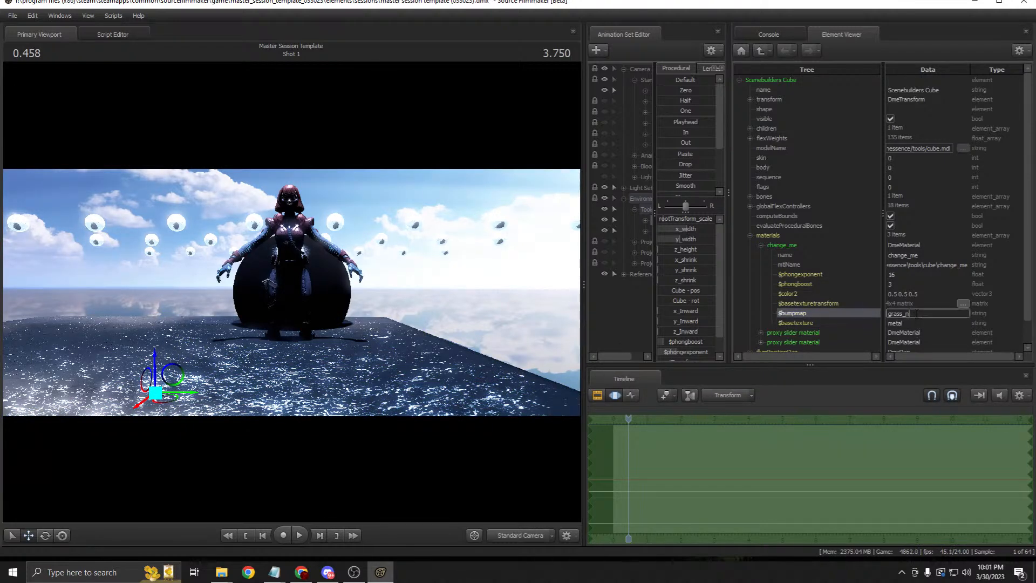
{"action": "type", "text": "metal"}
{"action": "key", "text": "Return"}
{"action": "left_click", "coordinate": [597, 394]}
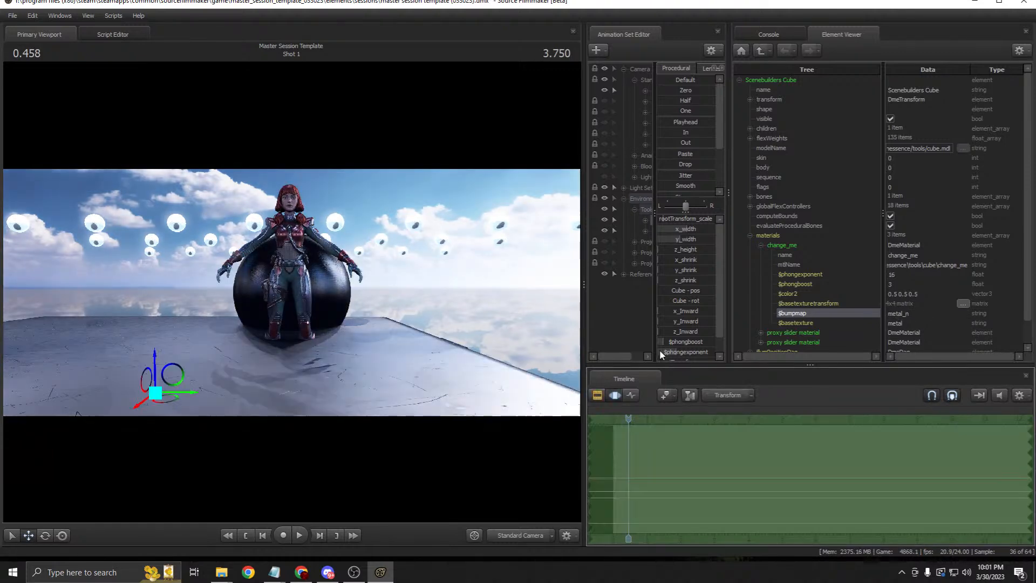
{"action": "left_click", "coordinate": [615, 394]}
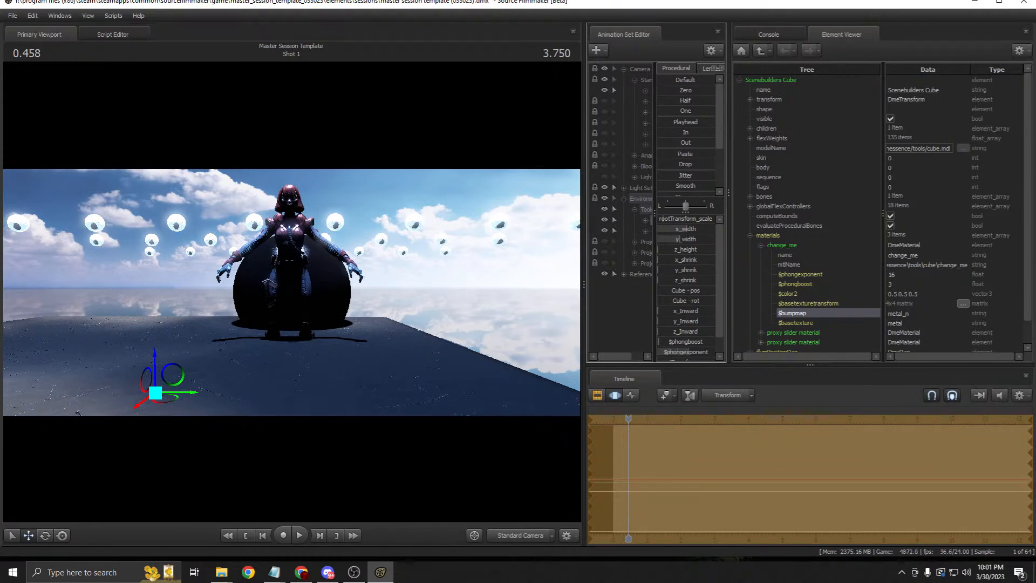
{"action": "left_click", "coordinate": [597, 395]}
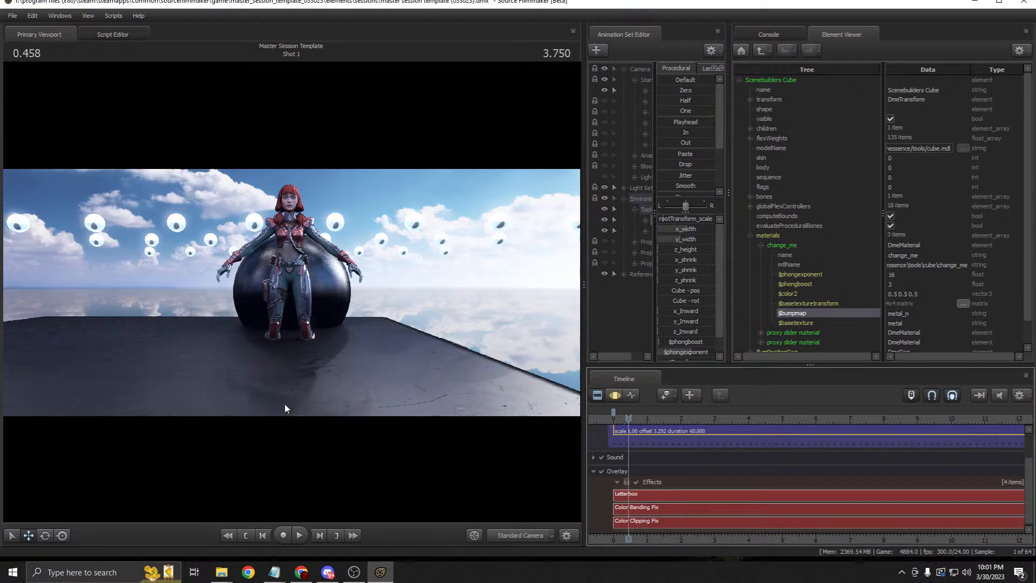
{"action": "left_click", "coordinate": [614, 396]}
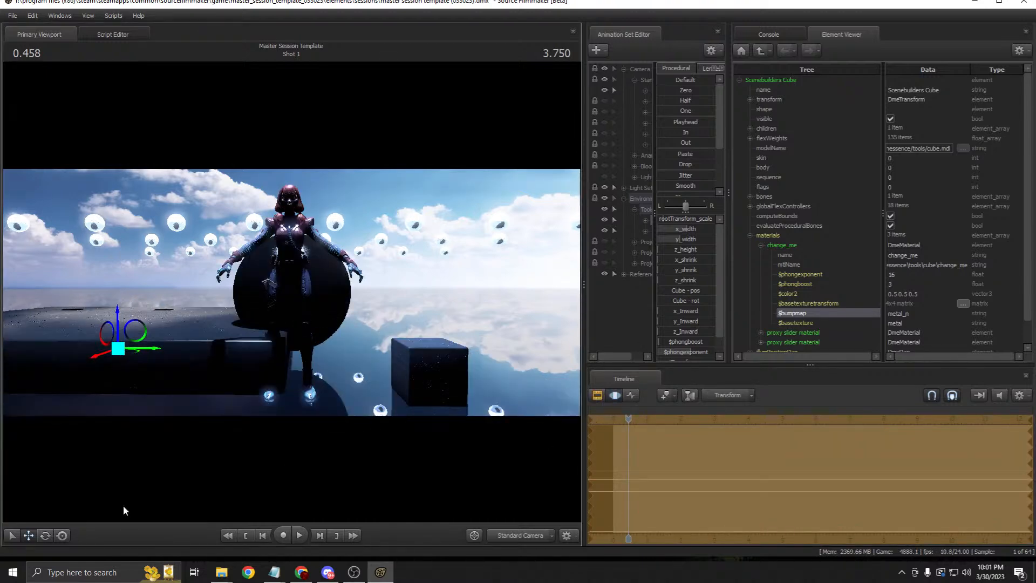
{"action": "left_click", "coordinate": [44, 535]}
{"action": "left_click_drag", "start_coordinate": [163, 351], "coordinate": [155, 406]}
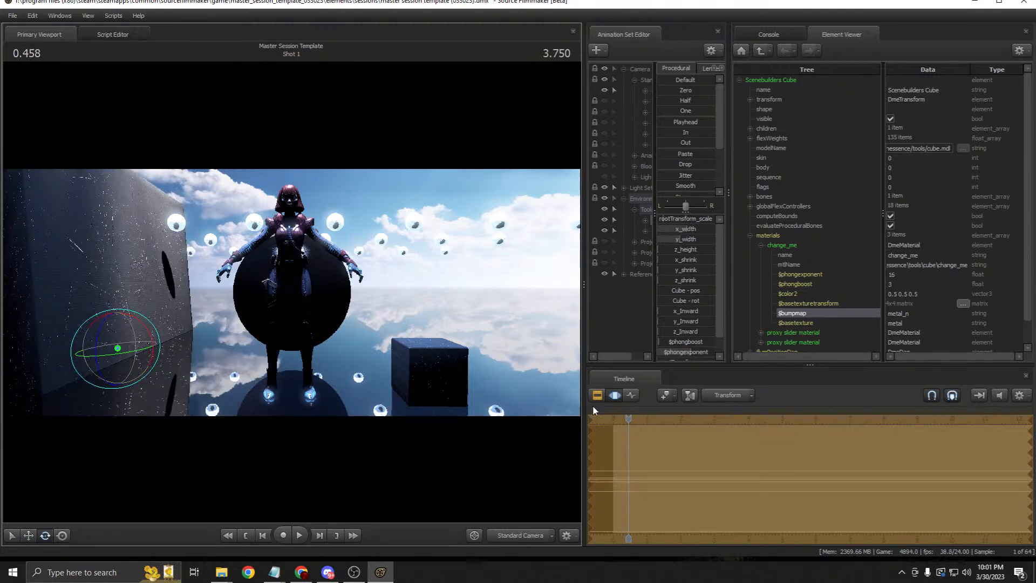
{"action": "left_click", "coordinate": [597, 395]}
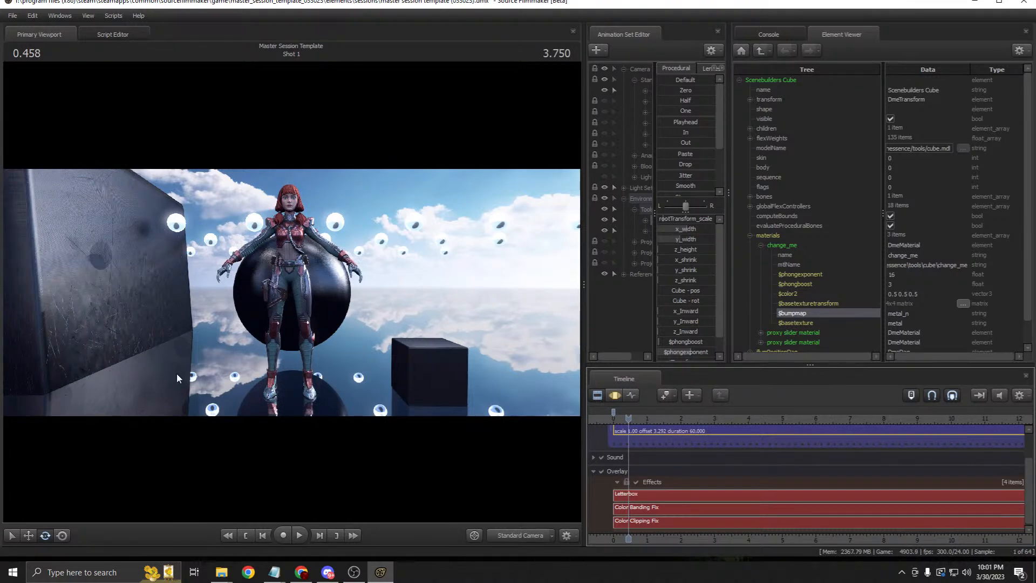
{"action": "key", "text": "ctrl+z"}
{"action": "key", "text": "ctrl+z"}
{"action": "key", "text": "ctrl+z"}
{"action": "key", "text": "ctrl+z"}
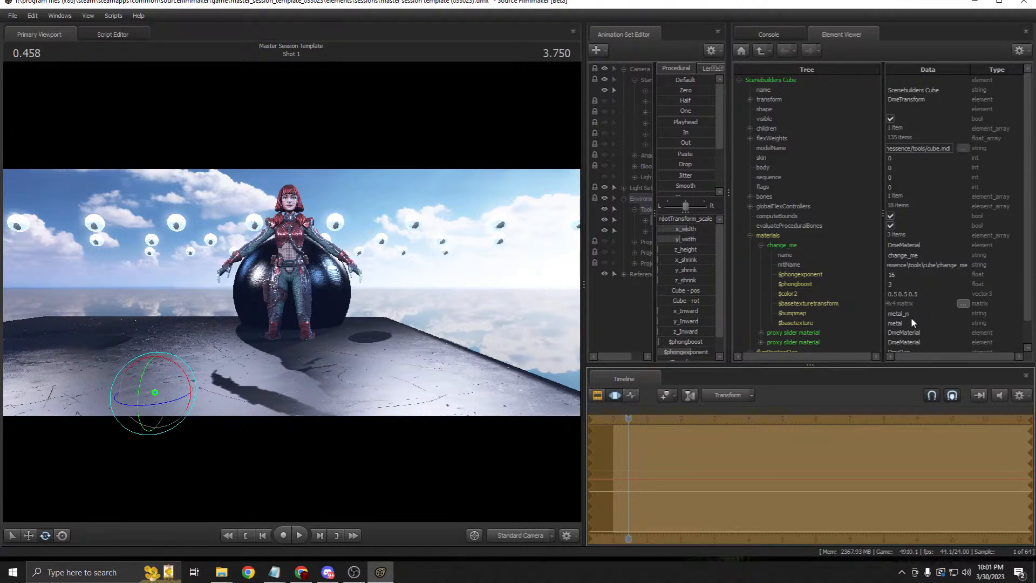
{"action": "scroll", "coordinate": [683, 331], "scroll_direction": "down", "scroll_amount": 2}
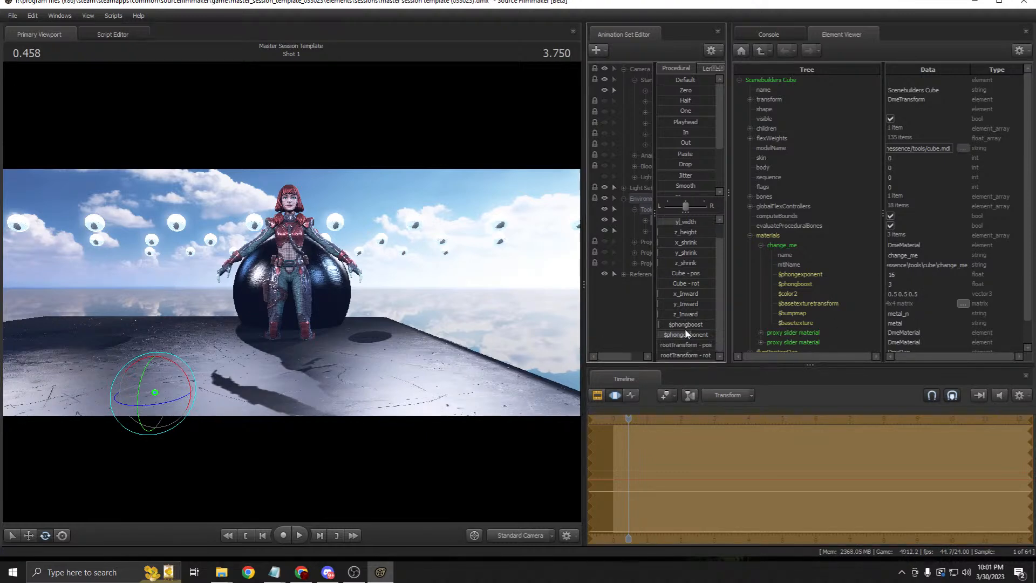
Step: Raise the floor's $phongboost to about two-thirds and narrow the viewport for the panels
{"action": "left_click_drag", "start_coordinate": [677, 325], "coordinate": [716, 325]}
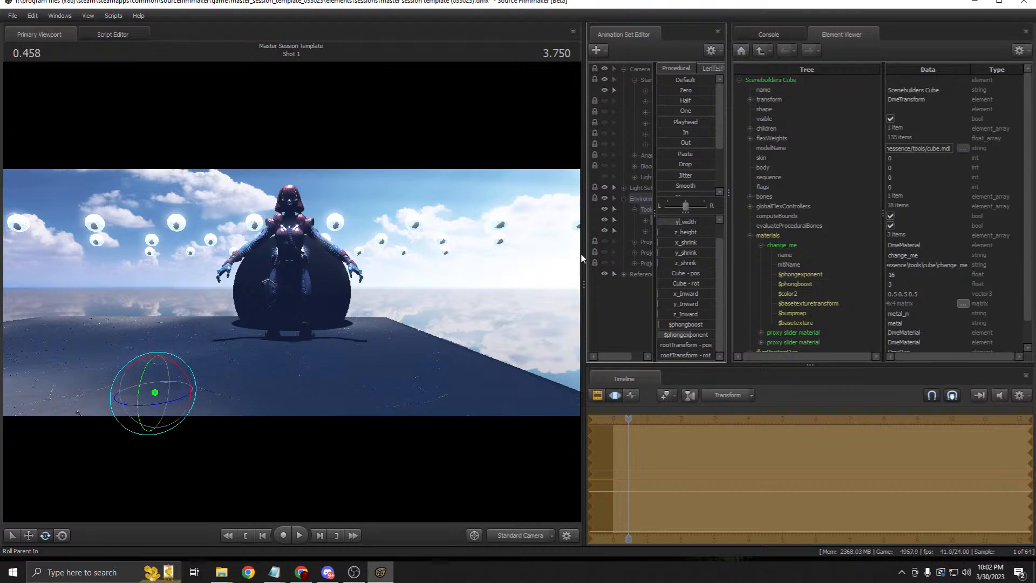
{"action": "left_click_drag", "start_coordinate": [581, 254], "coordinate": [430, 248]}
Step: Widen the Data column and set the $basetexturetransform matrix scale to 16
{"action": "left_click_drag", "start_coordinate": [831, 216], "coordinate": [746, 232]}
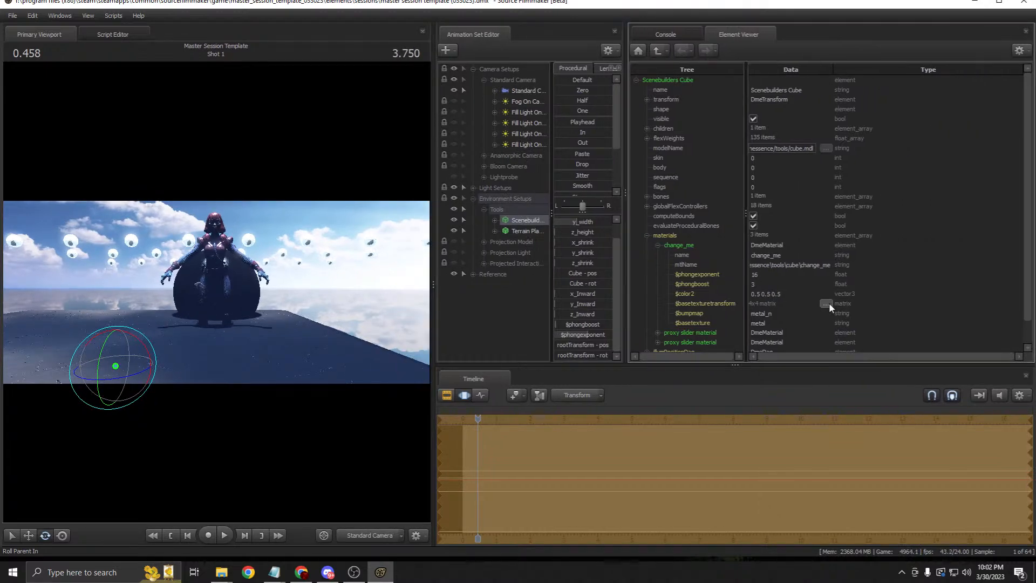
{"action": "left_click", "coordinate": [707, 301]}
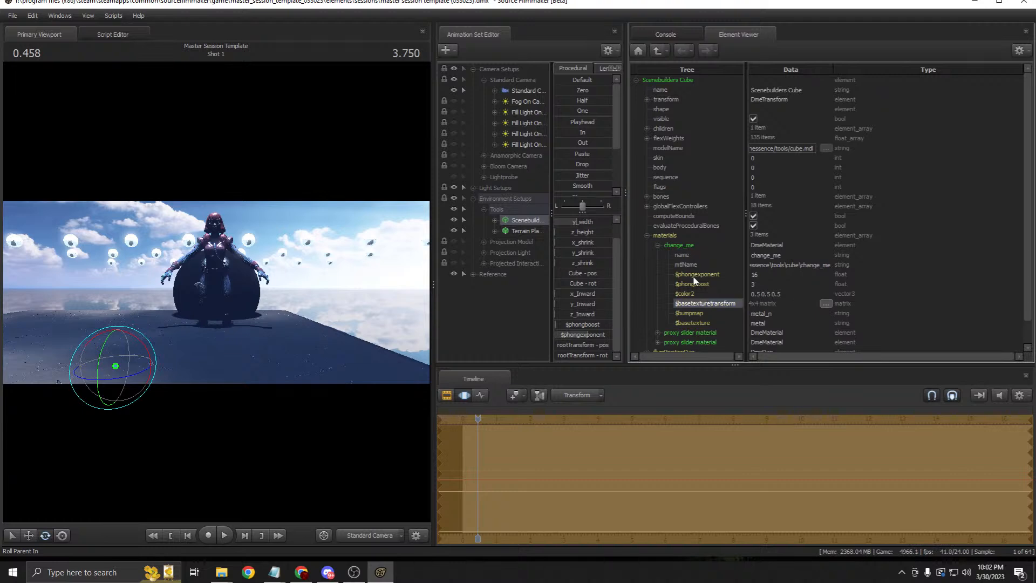
{"action": "left_click", "coordinate": [806, 294]}
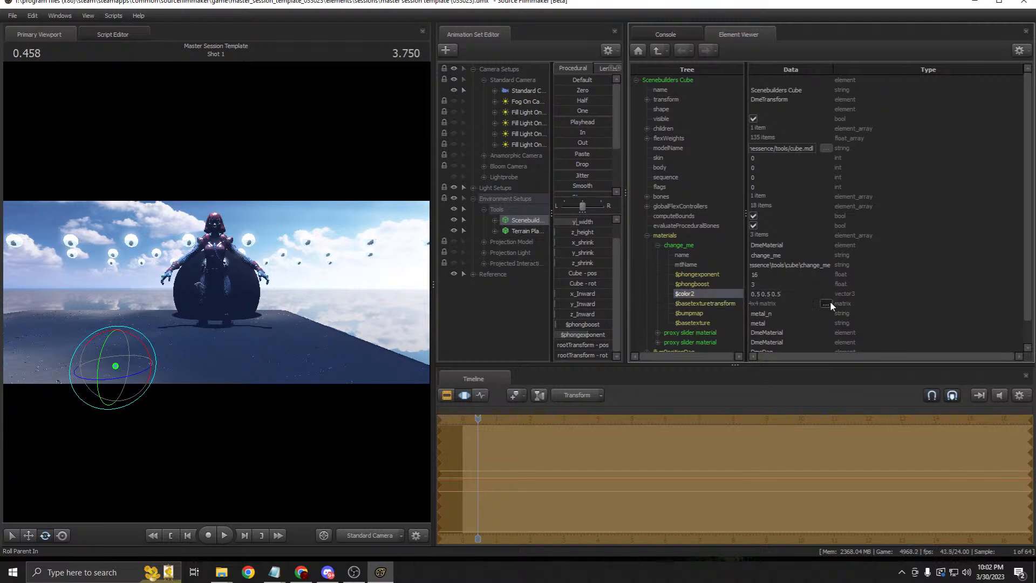
{"action": "left_click", "coordinate": [826, 303]}
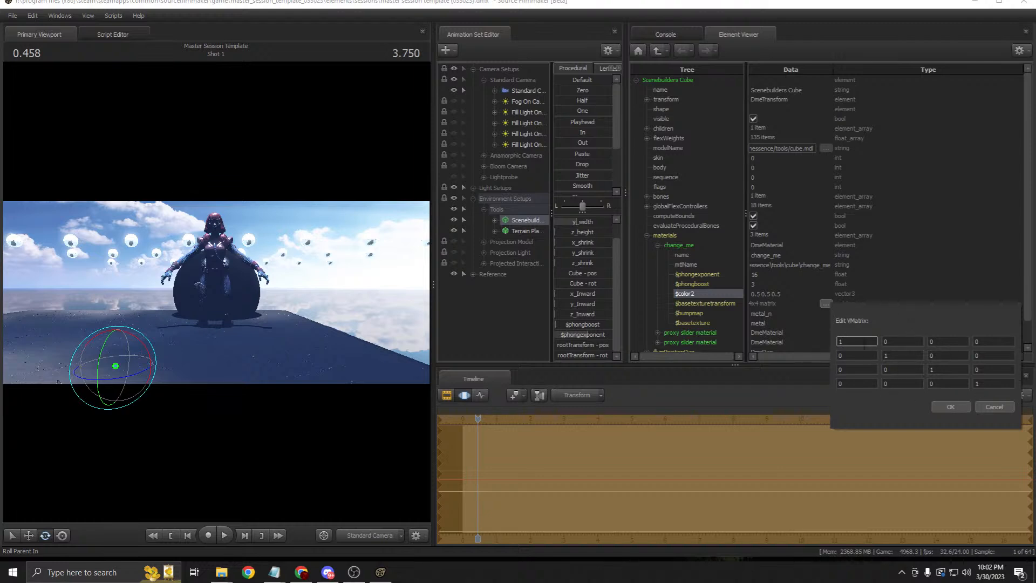
{"action": "left_click", "coordinate": [898, 356]}
{"action": "left_click", "coordinate": [856, 340]}
{"action": "type", "text": "16"}
{"action": "left_click", "coordinate": [889, 354]}
{"action": "key", "text": "Return"}
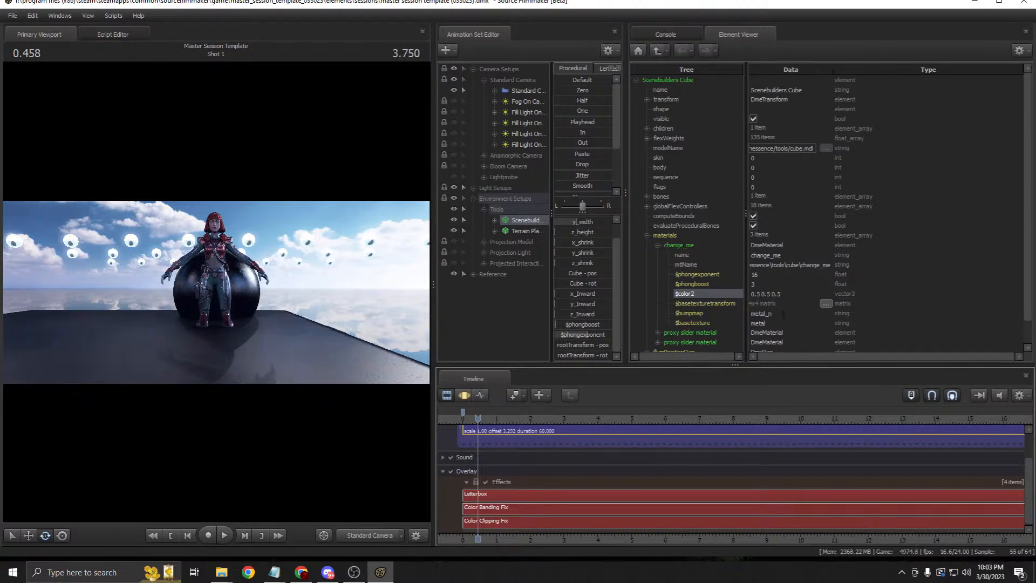
Step: Set the floor's $basetexture to rock with a texture transform scale of 4
{"action": "double_click", "coordinate": [755, 323]}
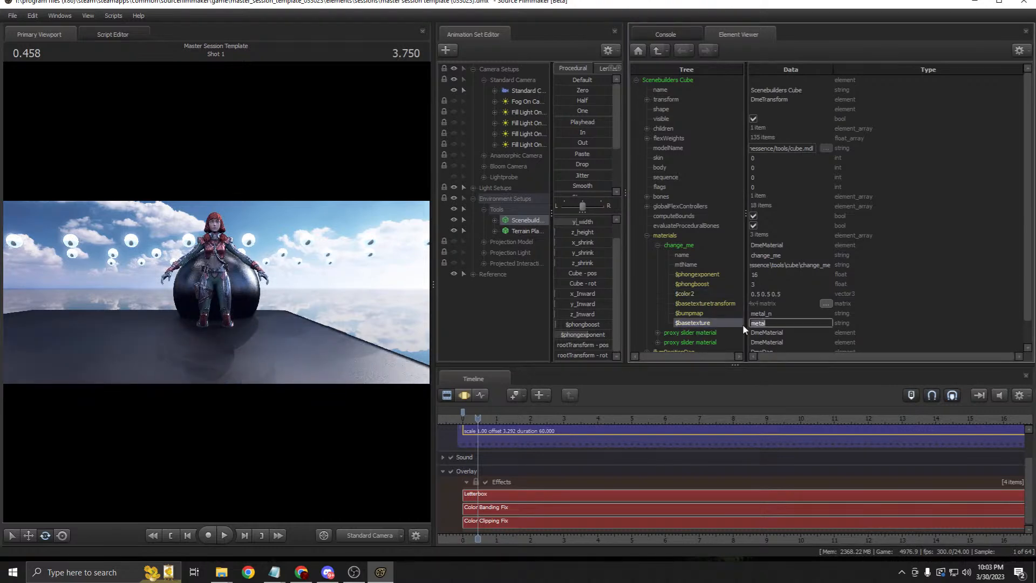
{"action": "type", "text": "rock"}
{"action": "key", "text": "Return"}
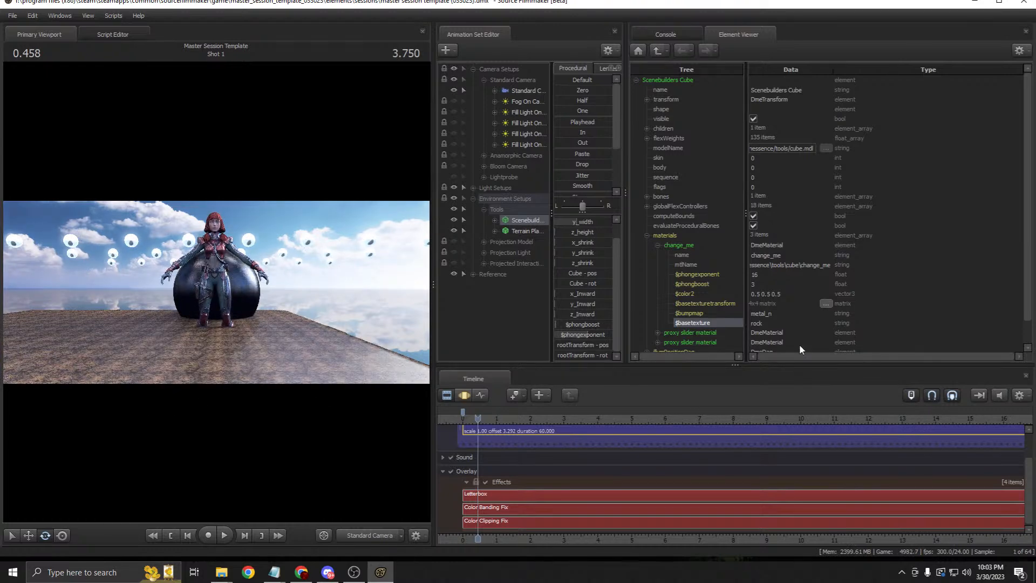
{"action": "left_click", "coordinate": [824, 304]}
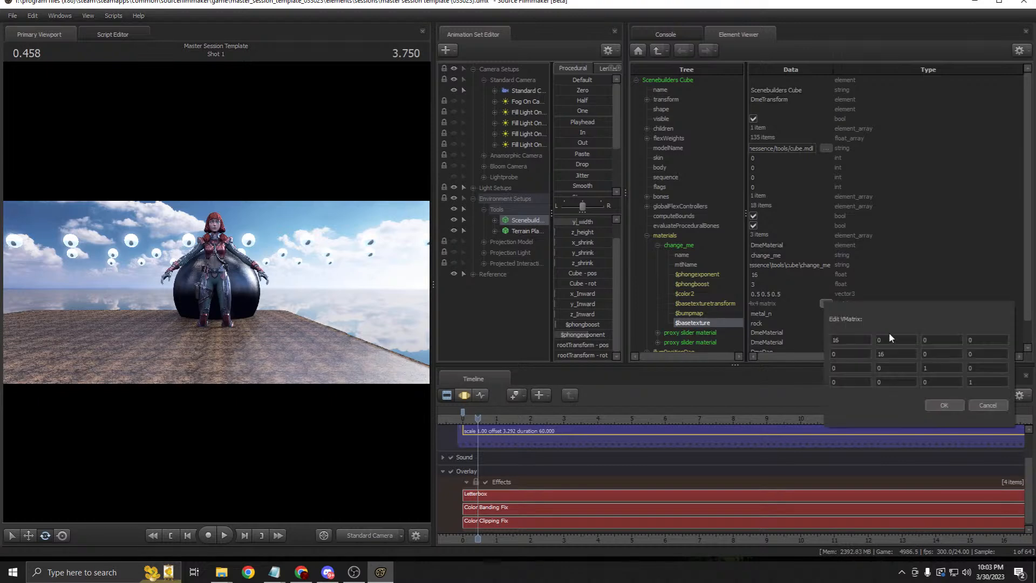
{"action": "left_click", "coordinate": [846, 340]}
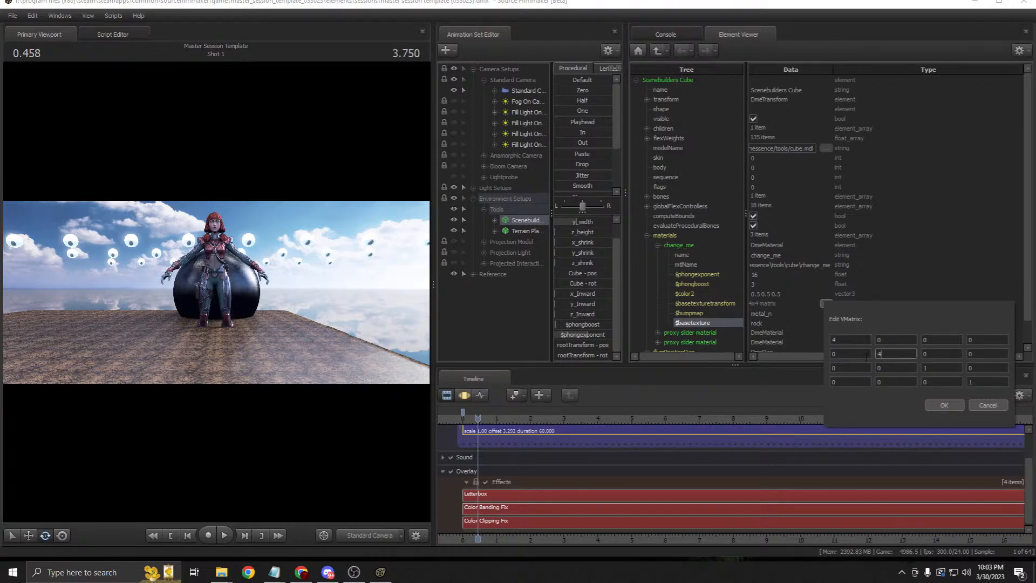
{"action": "key", "text": "Return"}
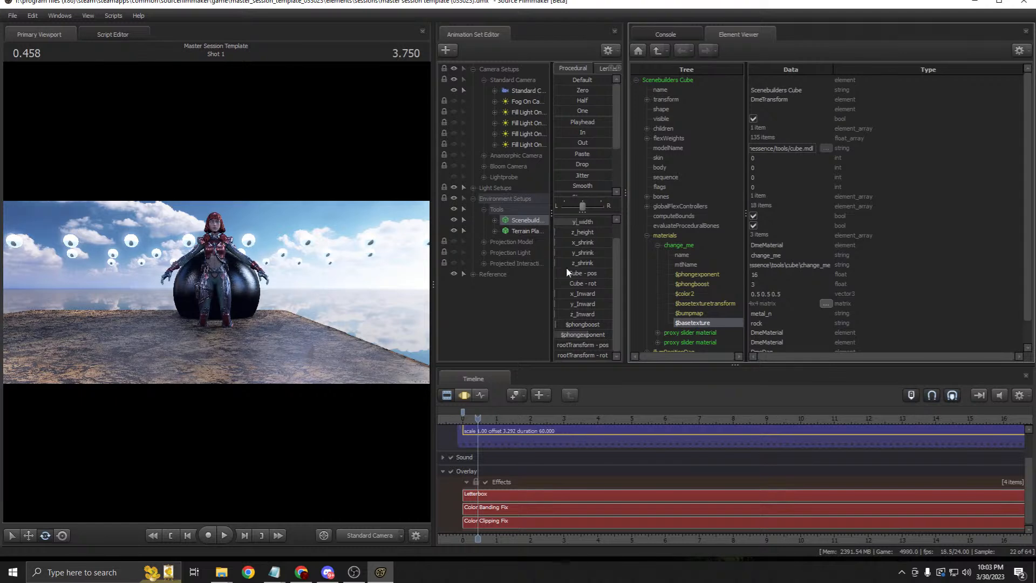
Step: Adjust the floor's size and slide the rock slab back behind the character
{"action": "left_click", "coordinate": [464, 395]}
{"action": "left_click_drag", "start_coordinate": [570, 233], "coordinate": [595, 222]}
{"action": "scroll", "coordinate": [573, 251], "scroll_direction": "up", "scroll_amount": 1}
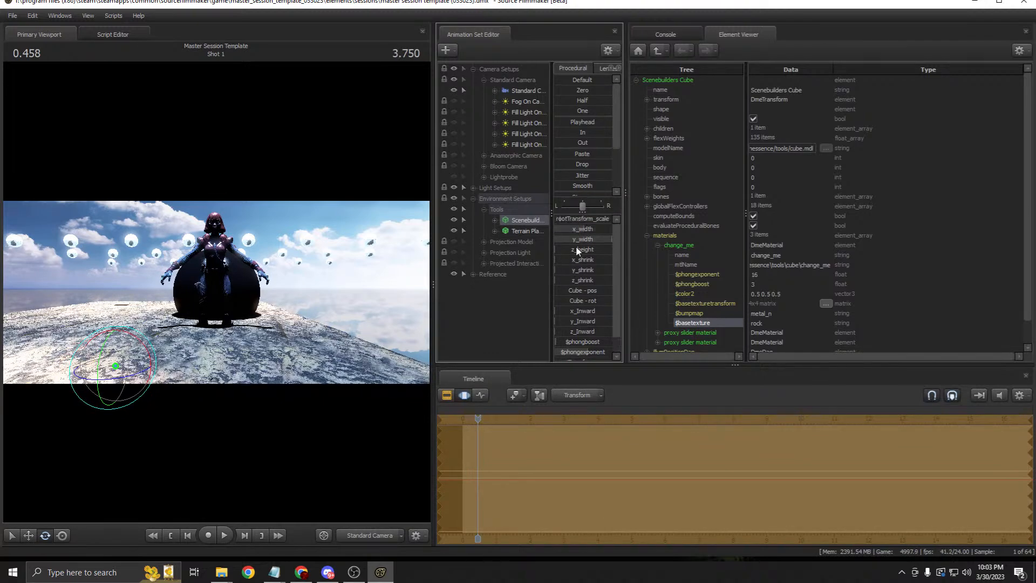
{"action": "left_click", "coordinate": [28, 535]}
{"action": "left_click_drag", "start_coordinate": [129, 373], "coordinate": [237, 340]}
Step: Set the floor material's $bumpmap to rock_n
{"action": "left_click", "coordinate": [446, 395]}
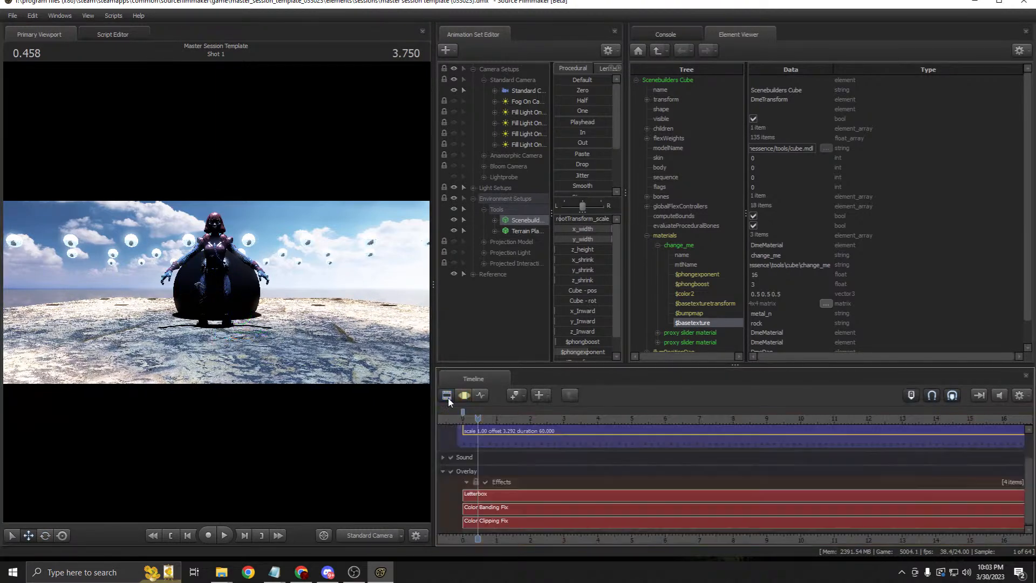
{"action": "left_click", "coordinate": [735, 314]}
{"action": "type", "text": "rock_n"}
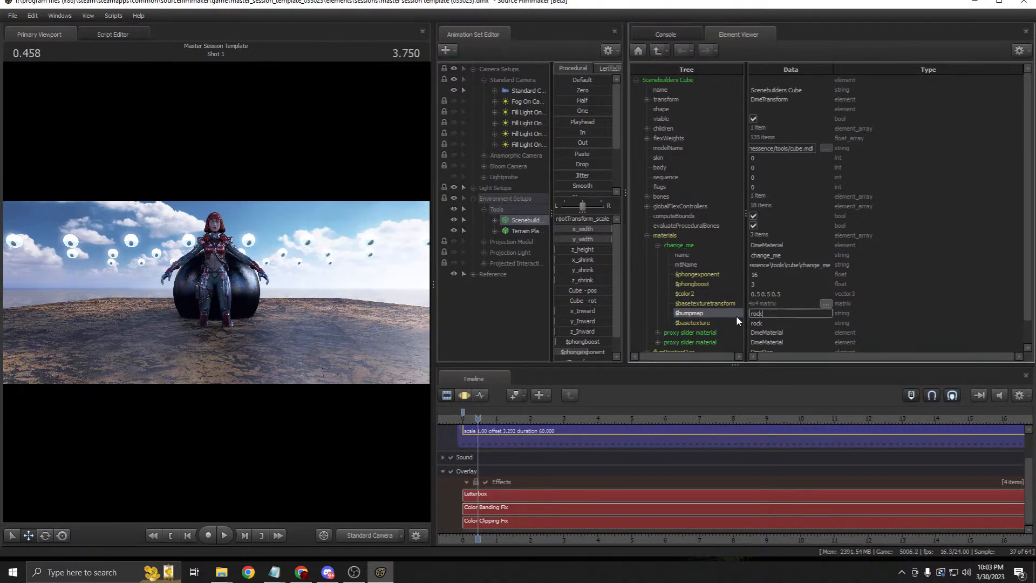
{"action": "key", "text": "Return"}
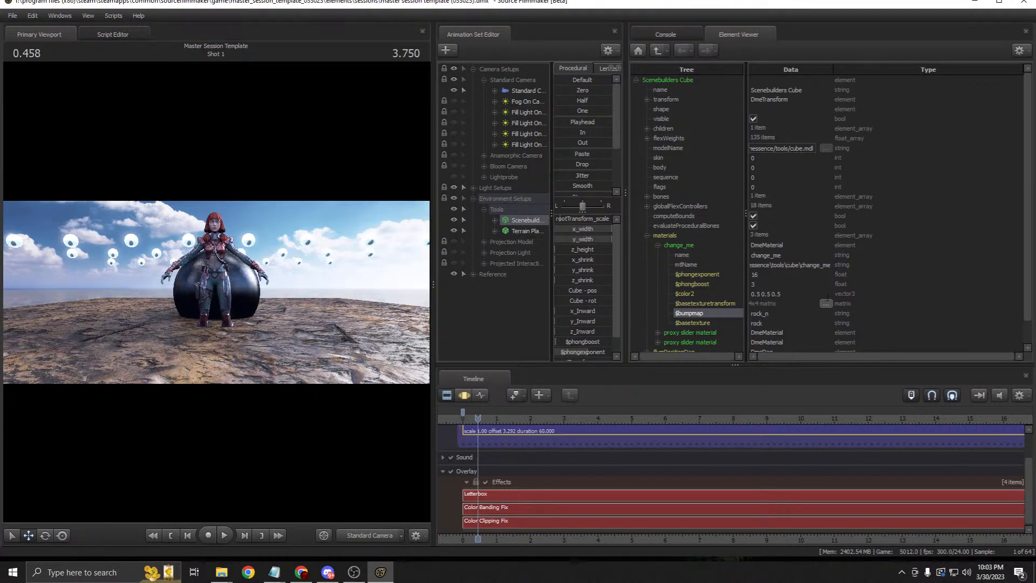
Step: Try $color2 1 1 1, revert it to 0.5 0.5 0.5, and widen the Animation Set Editor
{"action": "double_click", "coordinate": [678, 293]}
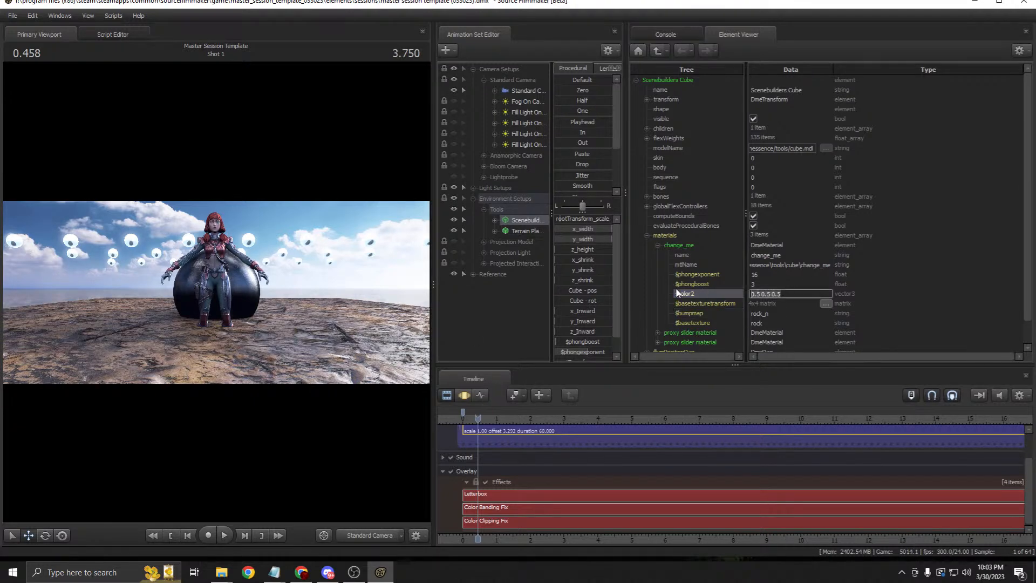
{"action": "type", "text": "1 1 1"}
{"action": "key", "text": "Return"}
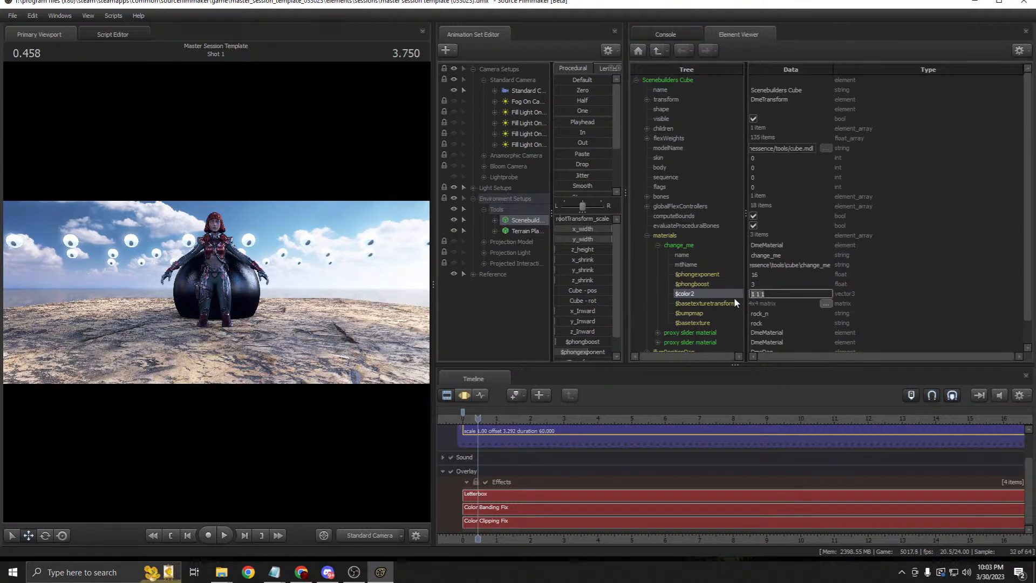
{"action": "key", "text": "ctrl+z"}
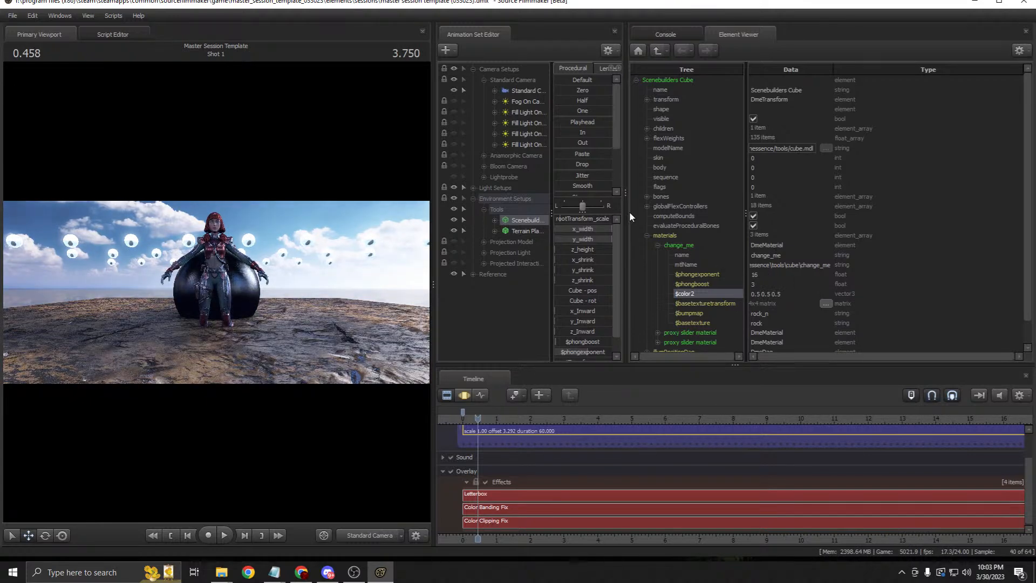
{"action": "left_click_drag", "start_coordinate": [626, 193], "coordinate": [780, 186]}
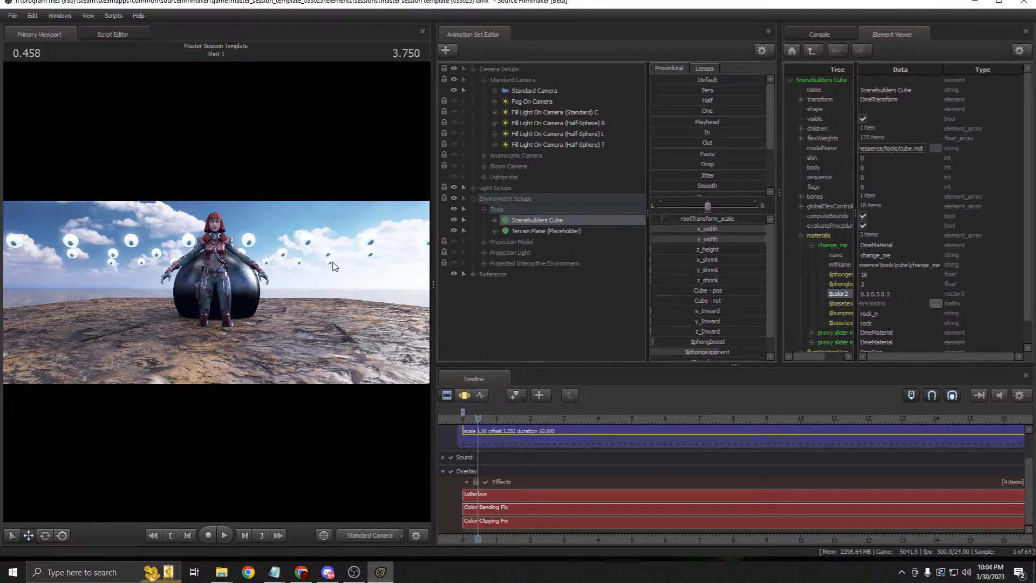
Step: Narrow the Scenebuilders Cube's x_width in the Motion Editor
{"action": "right_click", "coordinate": [520, 221]}
{"action": "mouse_move", "coordinate": [599, 285]}
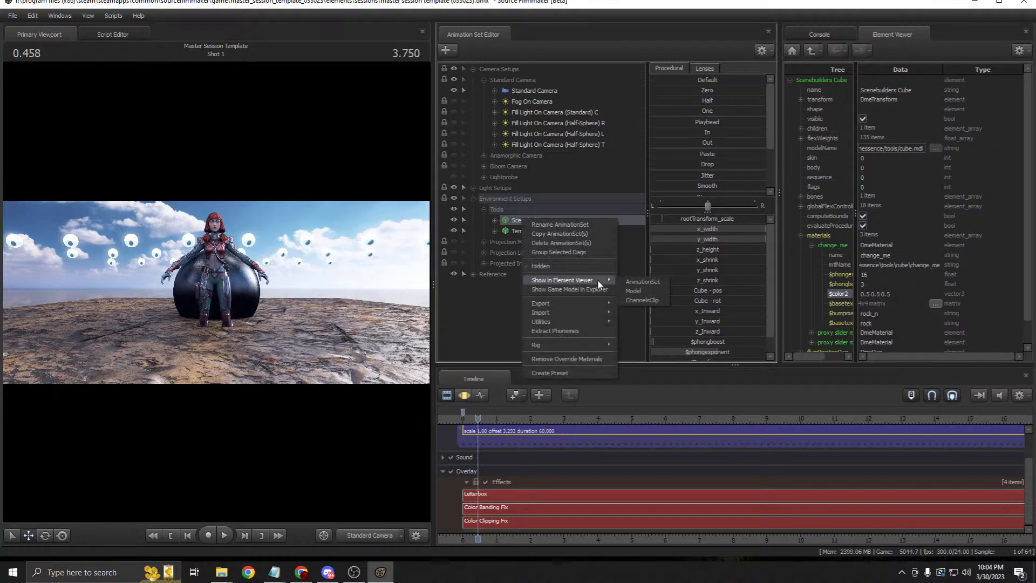
{"action": "left_click", "coordinate": [517, 223]}
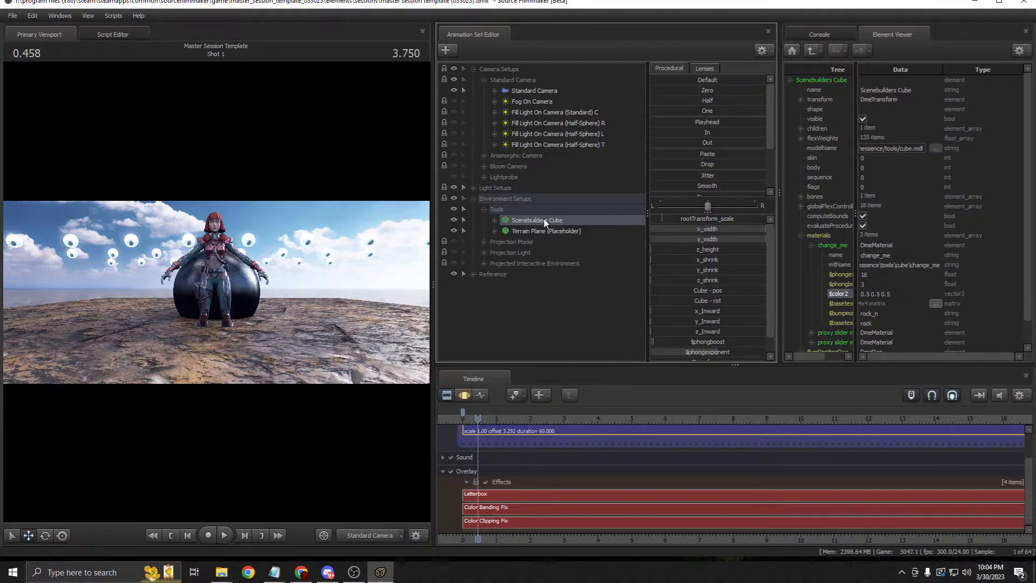
{"action": "left_click", "coordinate": [465, 394]}
{"action": "left_click_drag", "start_coordinate": [734, 234], "coordinate": [691, 232]}
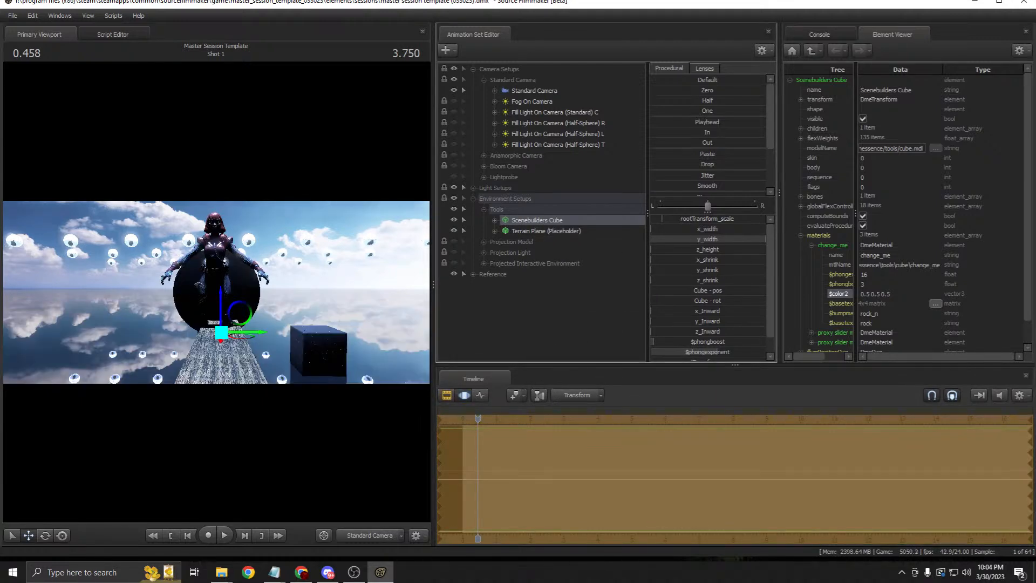
Step: Expand the Projection Model, Projection Light and Projected Interactive Environment groups to inspect them
{"action": "left_click", "coordinate": [526, 230]}
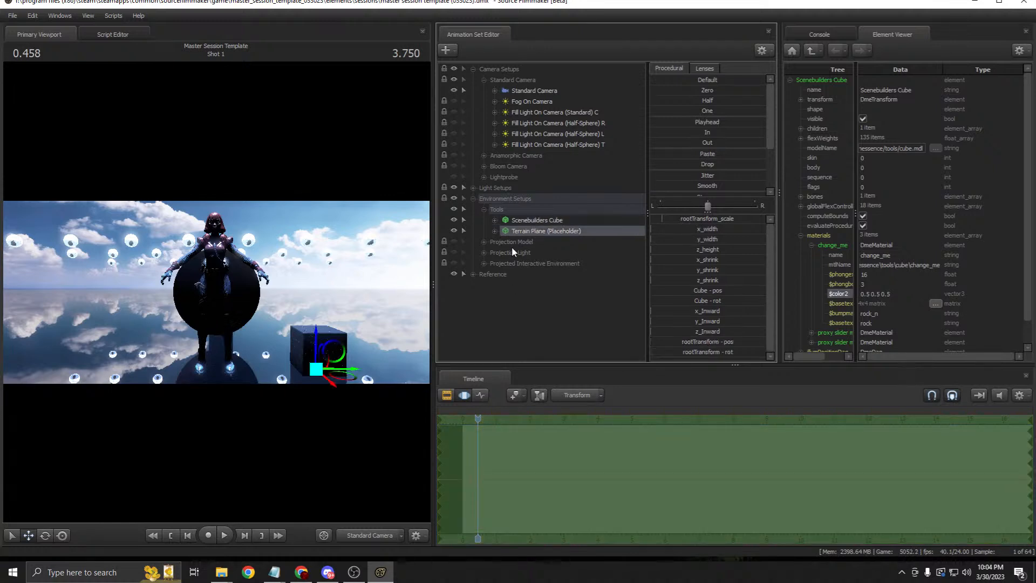
{"action": "left_click", "coordinate": [511, 242]}
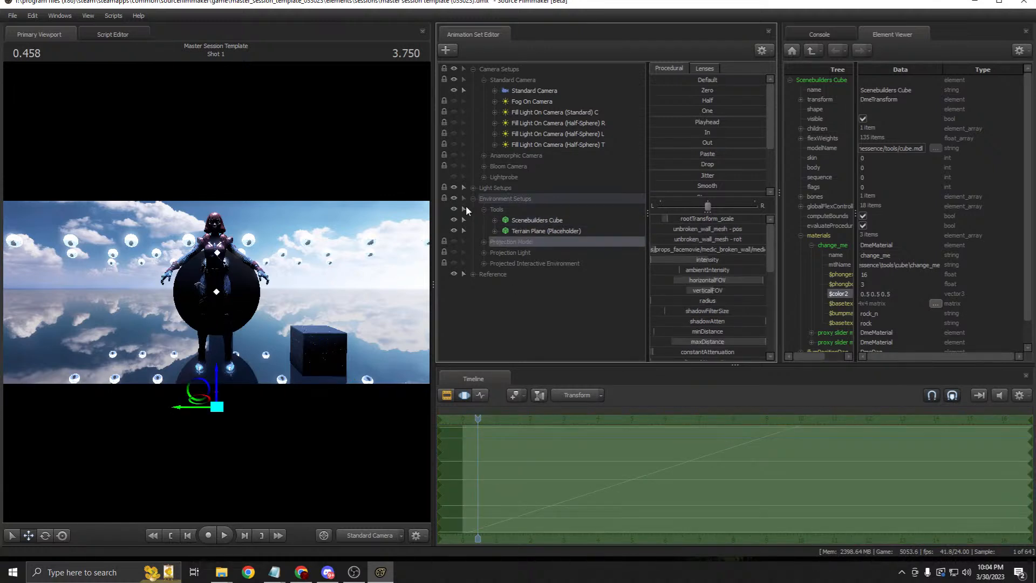
{"action": "left_click", "coordinate": [534, 220]}
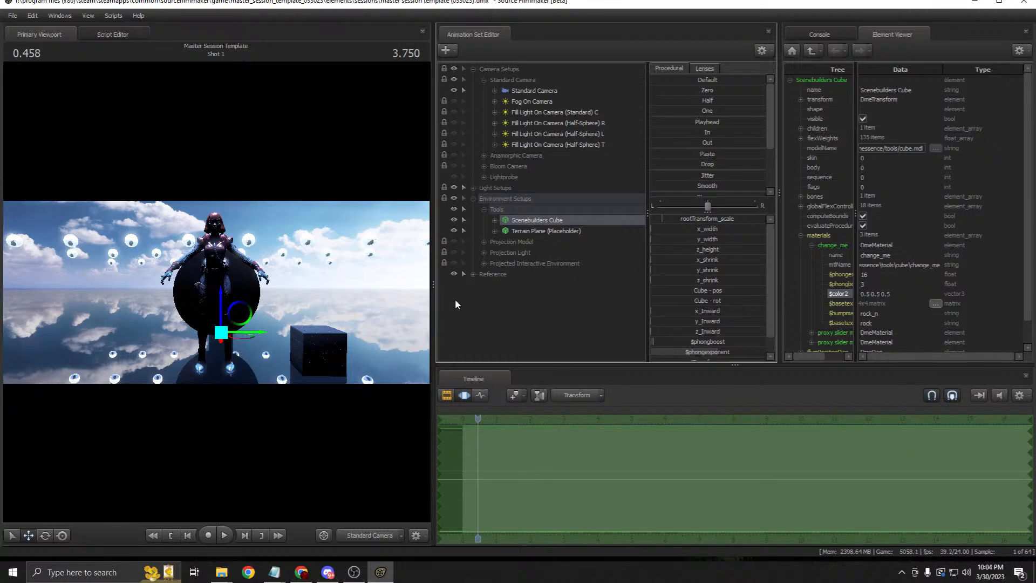
{"action": "left_click", "coordinate": [485, 242]}
{"action": "left_click", "coordinate": [485, 273]}
{"action": "left_click", "coordinate": [483, 306]}
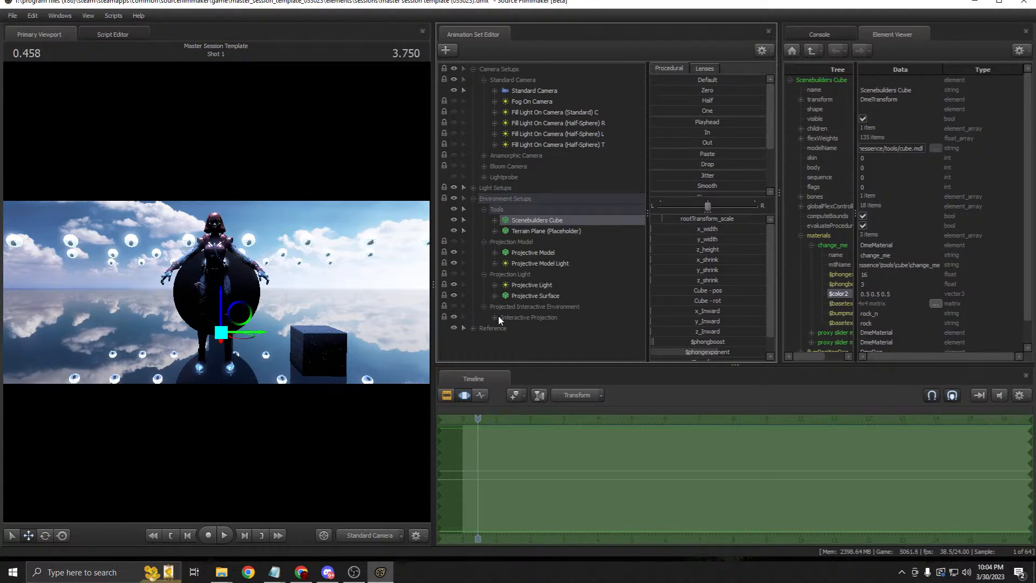
{"action": "left_click", "coordinate": [544, 256]}
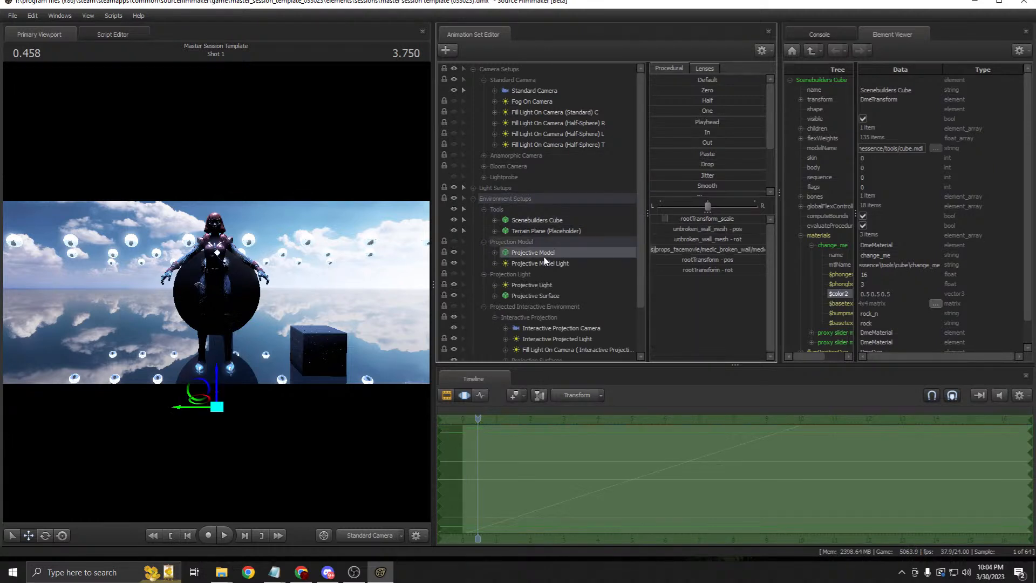
{"action": "scroll", "coordinate": [552, 249], "scroll_direction": "down", "scroll_amount": 1}
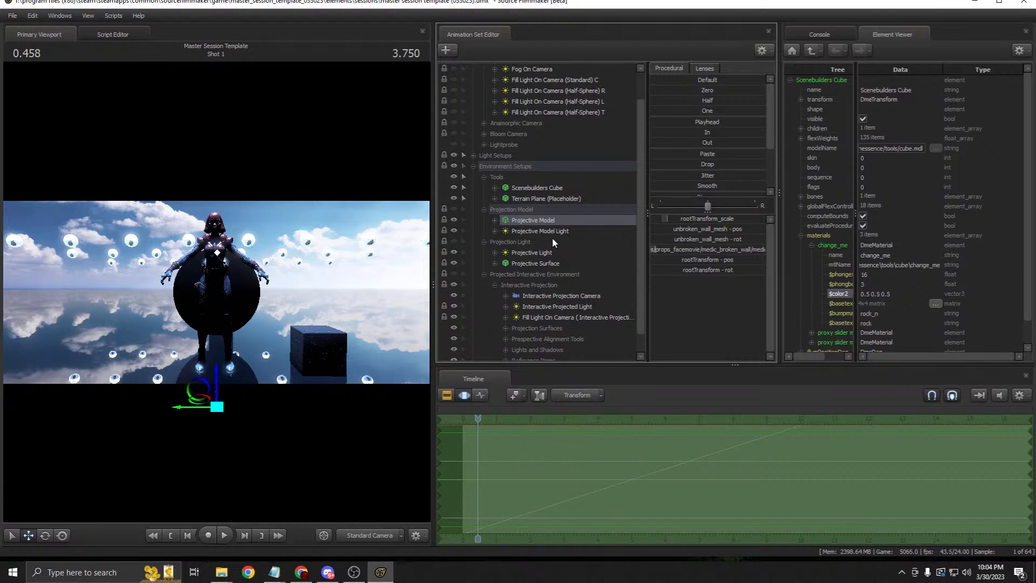
{"action": "scroll", "coordinate": [552, 238], "scroll_direction": "down", "scroll_amount": 1}
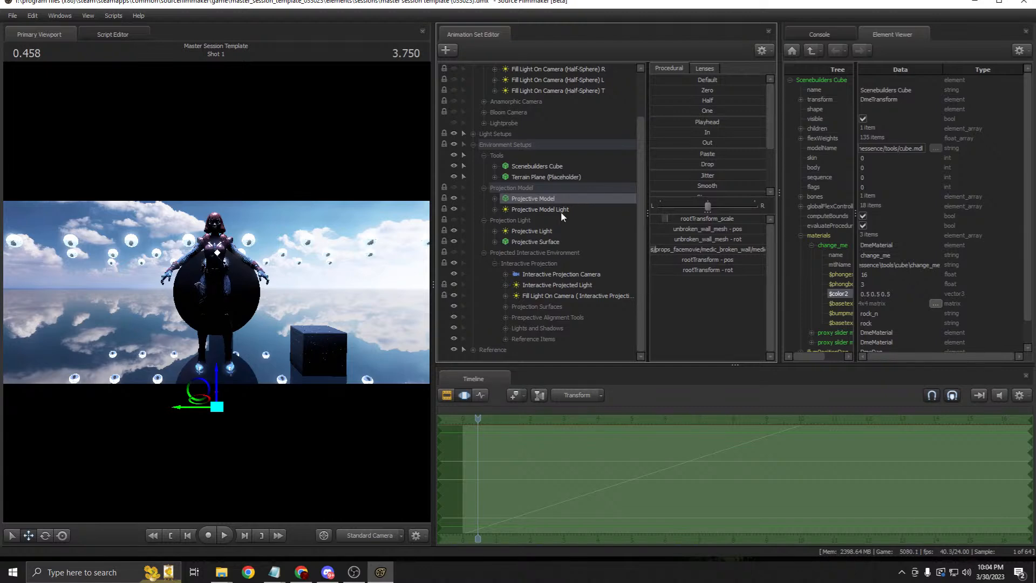
Step: Select each projection group in turn, then the Tools group
{"action": "left_click", "coordinate": [523, 189]}
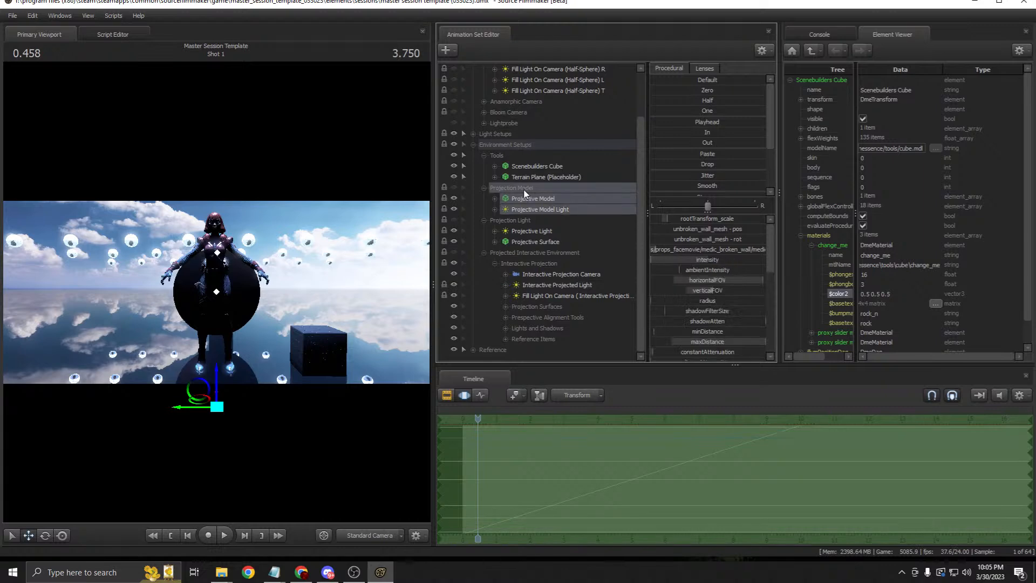
{"action": "left_click", "coordinate": [515, 221]}
{"action": "left_click", "coordinate": [521, 251]}
{"action": "left_click", "coordinate": [515, 221]}
{"action": "left_click", "coordinate": [519, 187]}
{"action": "left_click", "coordinate": [511, 156]}
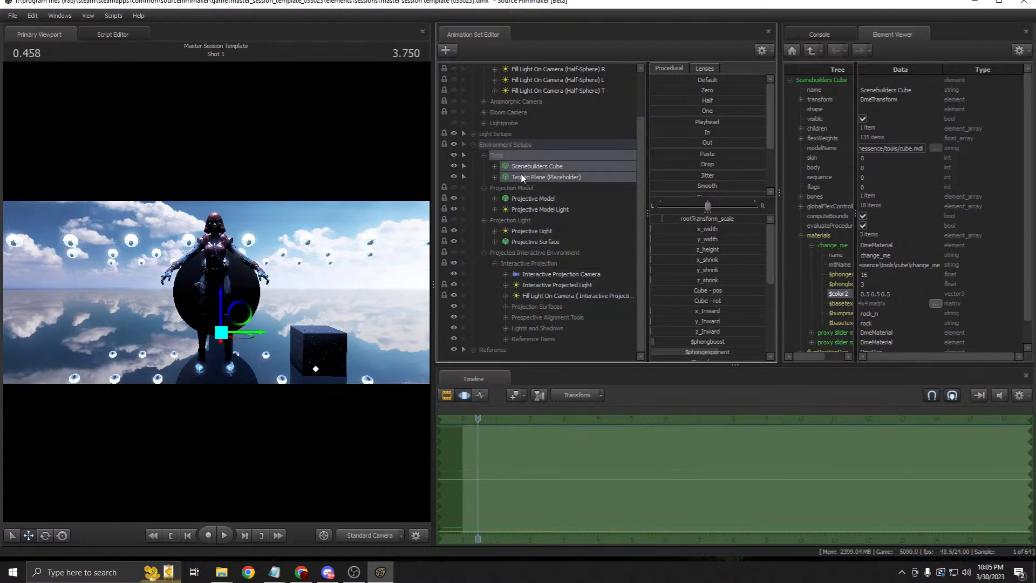
{"action": "scroll", "coordinate": [522, 178], "scroll_direction": "up", "scroll_amount": 2}
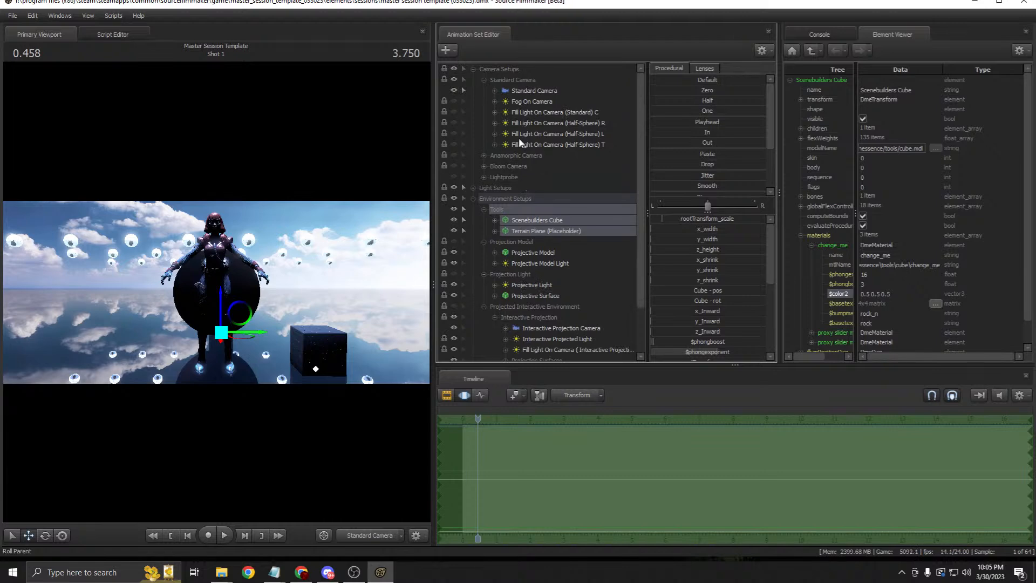
Step: Collapse the camera and environment setups and switch off Global Illumination under Light Setups
{"action": "left_click", "coordinate": [483, 80]}
{"action": "left_click", "coordinate": [474, 70]}
{"action": "left_click", "coordinate": [473, 90]}
{"action": "left_click", "coordinate": [473, 80]}
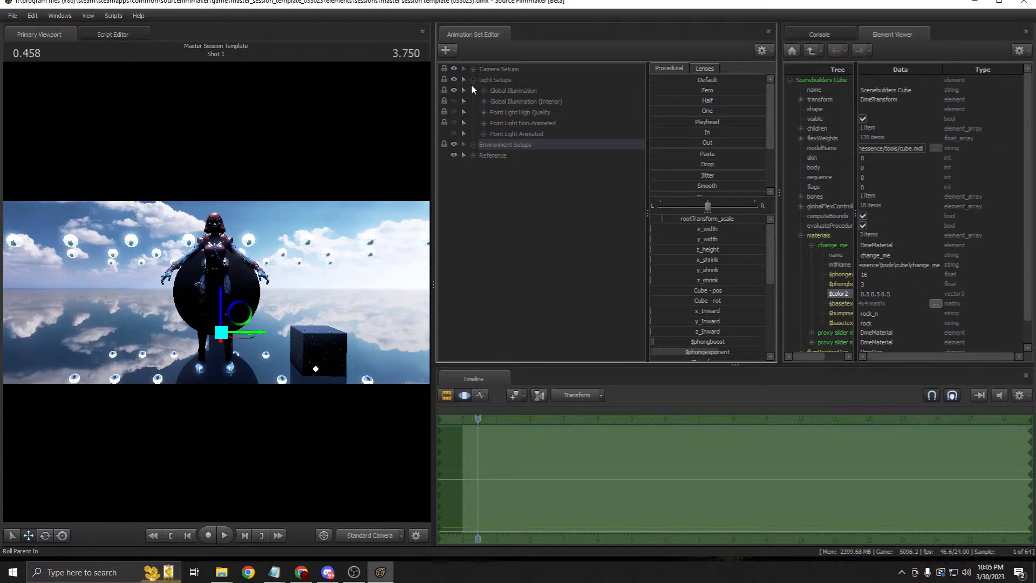
{"action": "left_click", "coordinate": [454, 87]}
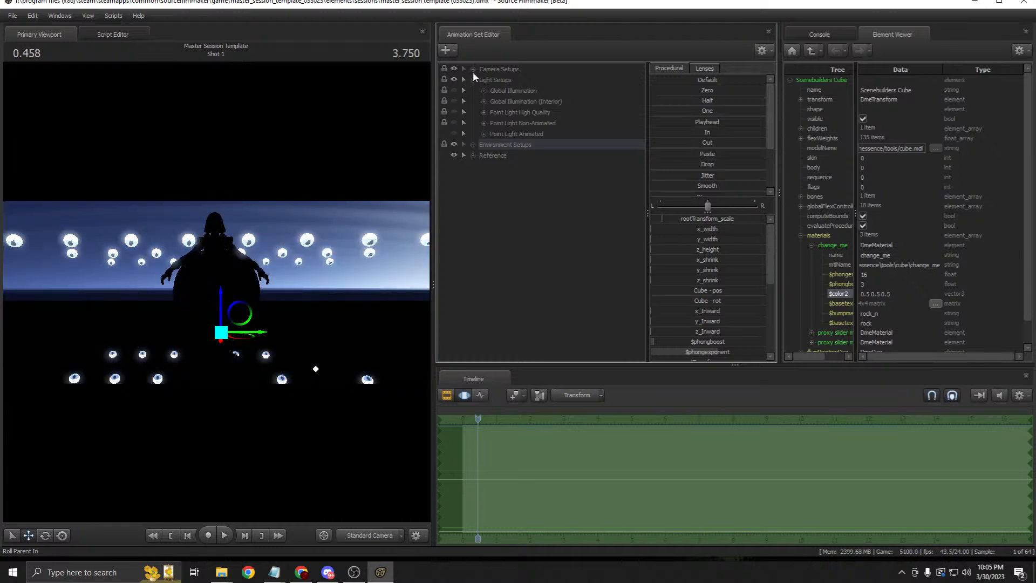
{"action": "left_click", "coordinate": [472, 71]}
{"action": "left_click", "coordinate": [472, 71]}
Step: Hide Tools and Reference, and show the Projection Model's field background plate
{"action": "left_click", "coordinate": [473, 144]}
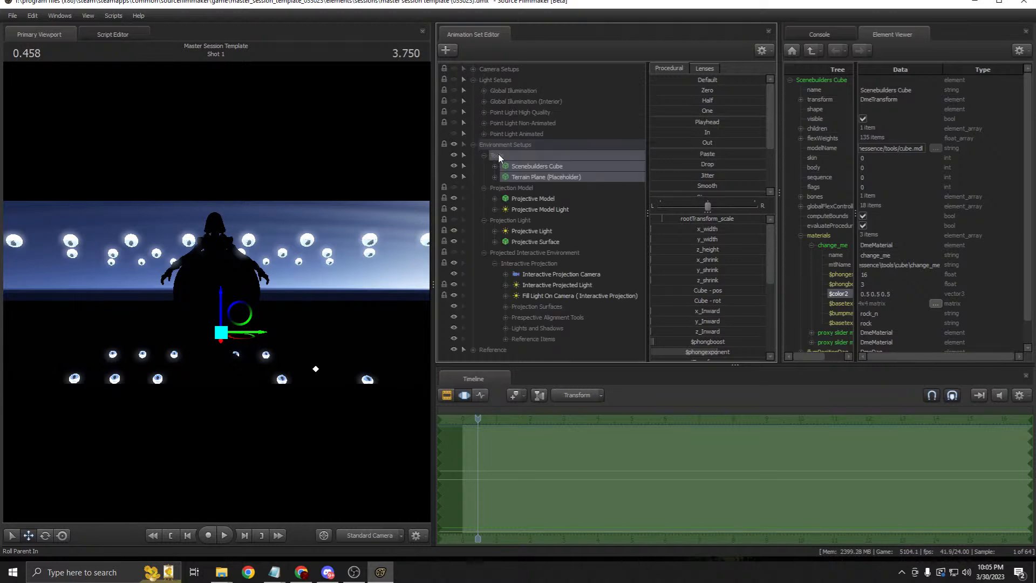
{"action": "left_click", "coordinate": [454, 155]}
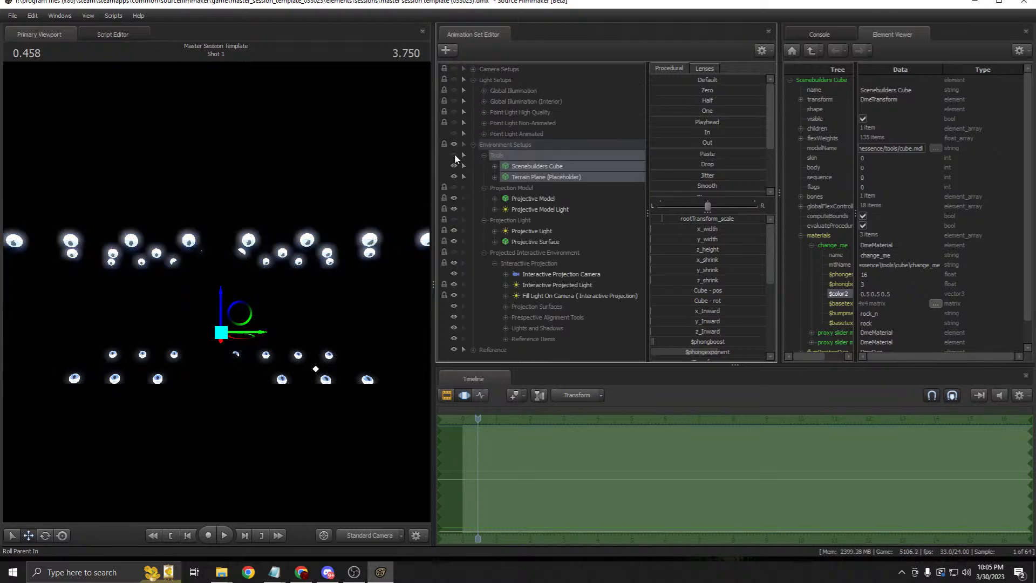
{"action": "left_click", "coordinate": [453, 349]}
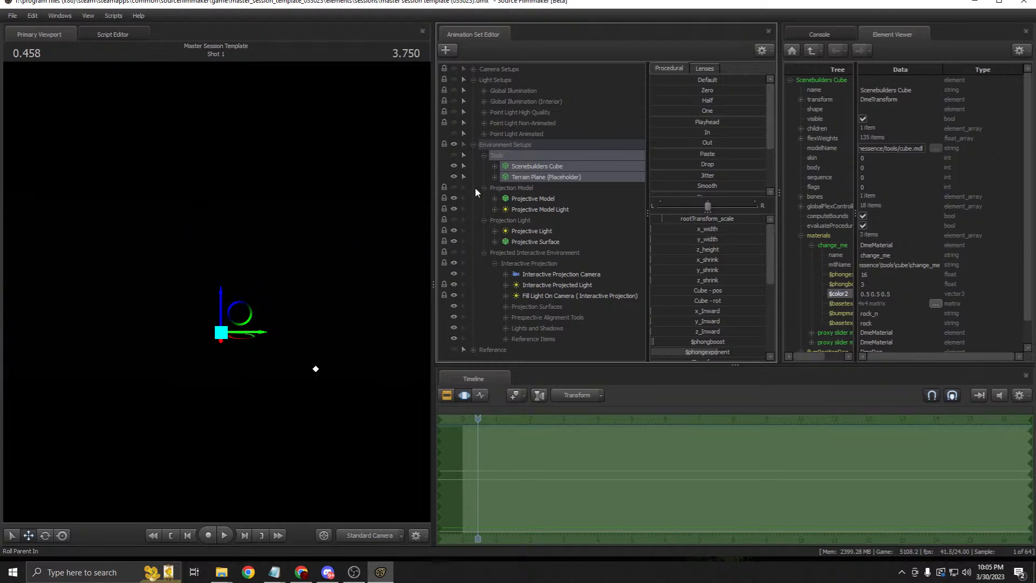
{"action": "left_click", "coordinate": [455, 187]}
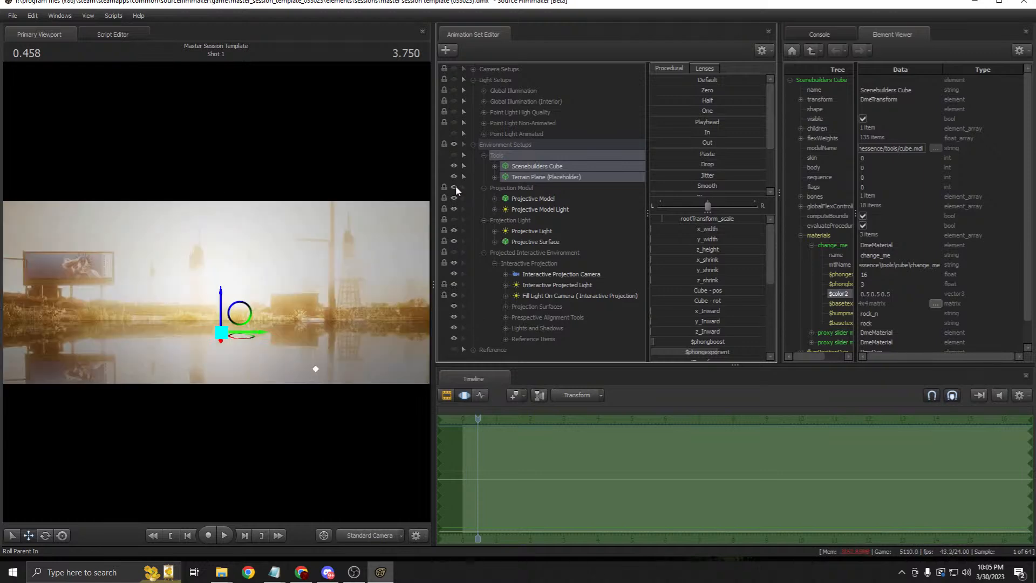
{"action": "left_click", "coordinate": [516, 189]}
{"action": "left_click", "coordinate": [529, 199]}
{"action": "left_click", "coordinate": [536, 209]}
{"action": "left_click", "coordinate": [531, 199]}
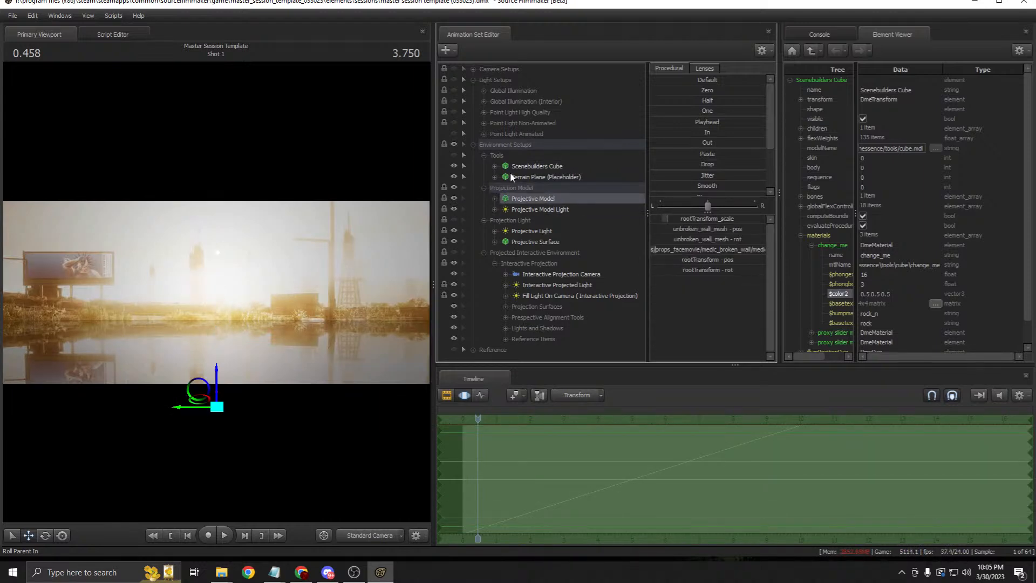
Step: Select the Standard Camera and tilt it to lower the horizon and show more grass
{"action": "left_click", "coordinate": [473, 70]}
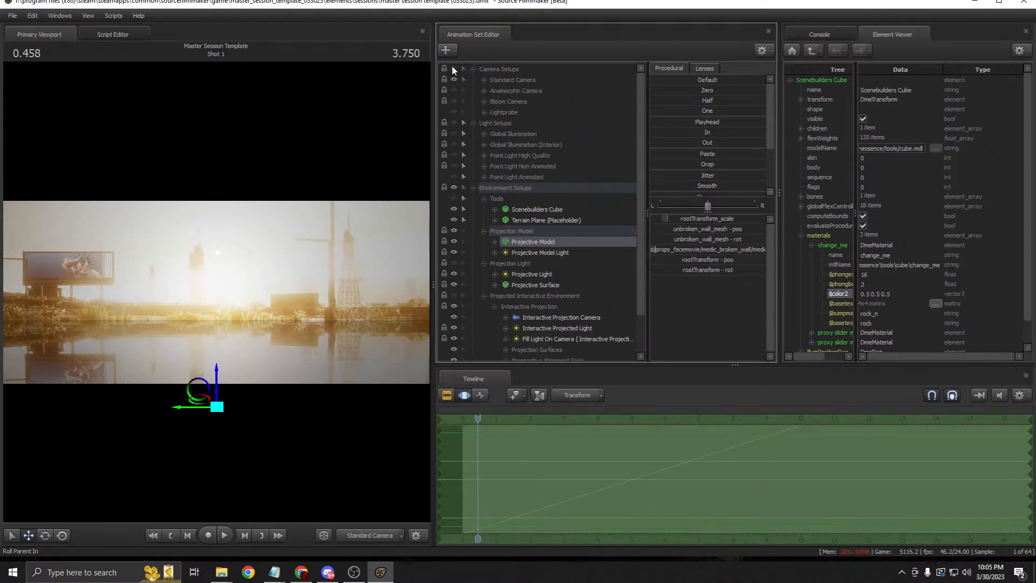
{"action": "left_click", "coordinate": [483, 79]}
{"action": "left_click", "coordinate": [533, 90]}
{"action": "left_click_drag", "start_coordinate": [270, 302], "coordinate": [270, 323]}
{"action": "key", "text": "z"}
{"action": "key", "text": "x"}
{"action": "key", "text": "w"}
{"action": "key", "text": "ctrl+z"}
{"action": "left_click_drag", "start_coordinate": [276, 308], "coordinate": [306, 287]}
{"action": "key", "text": "z"}
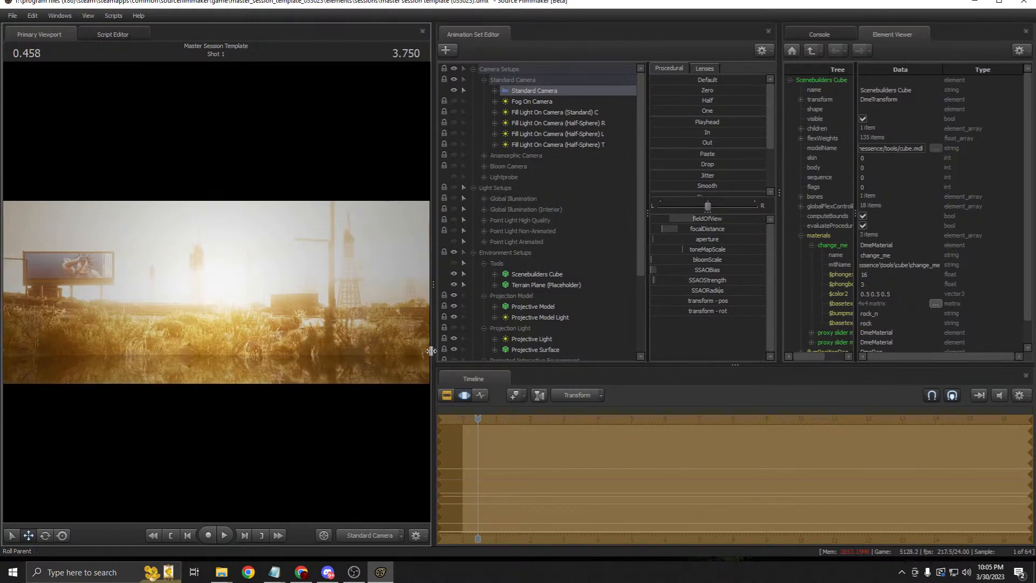
Step: Revert the camera tilt, then view the shot through the Standard Camera with the Clip Editor shown
{"action": "key", "text": "ctrl+z"}
{"action": "left_click", "coordinate": [380, 536]}
{"action": "left_click_drag", "start_coordinate": [360, 341], "coordinate": [361, 340]}
{"action": "left_click_drag", "start_coordinate": [282, 269], "coordinate": [286, 176]}
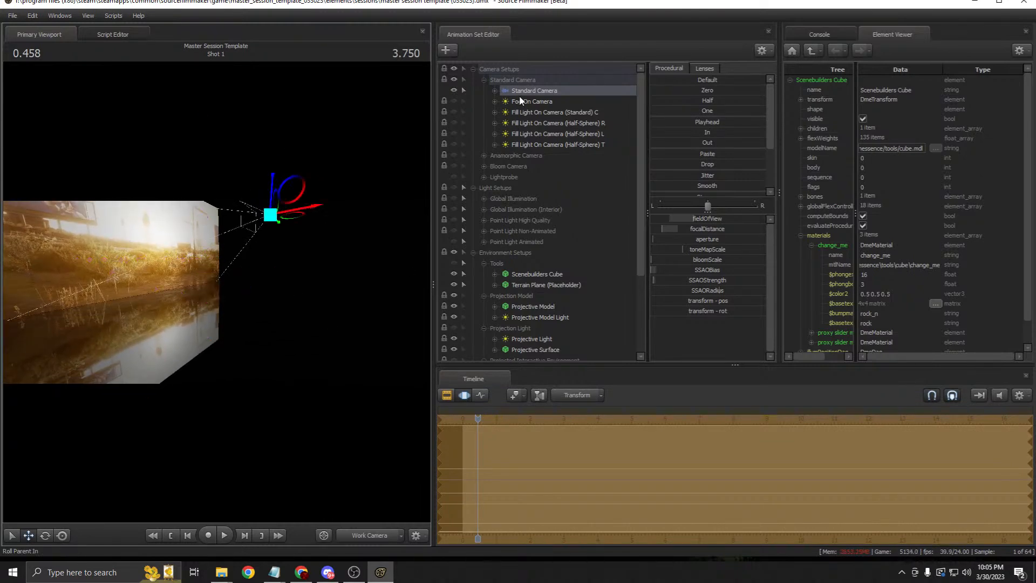
{"action": "left_click_drag", "start_coordinate": [552, 92], "coordinate": [393, 283]}
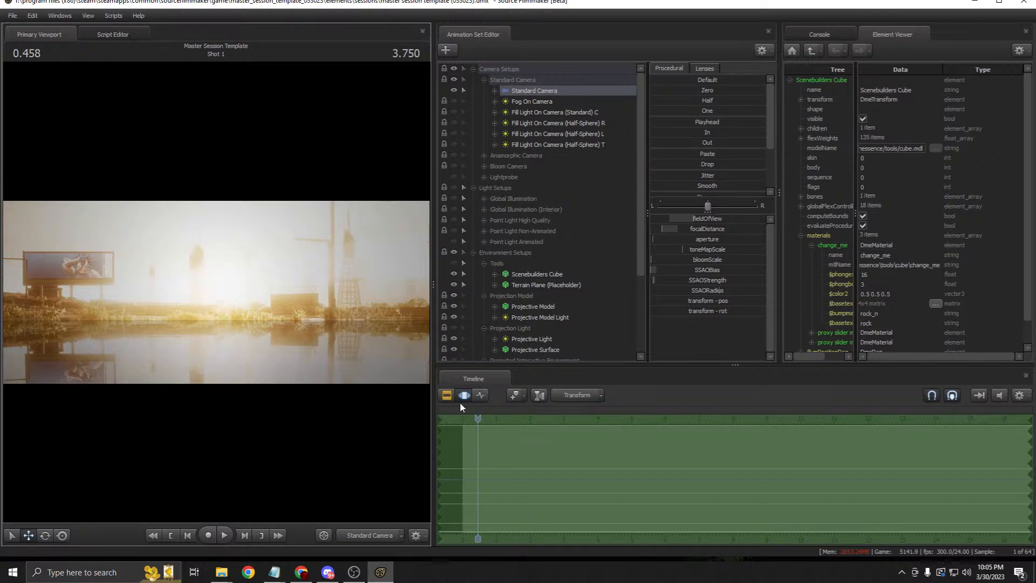
{"action": "left_click", "coordinate": [446, 395]}
{"action": "left_click_drag", "start_coordinate": [433, 254], "coordinate": [564, 243]}
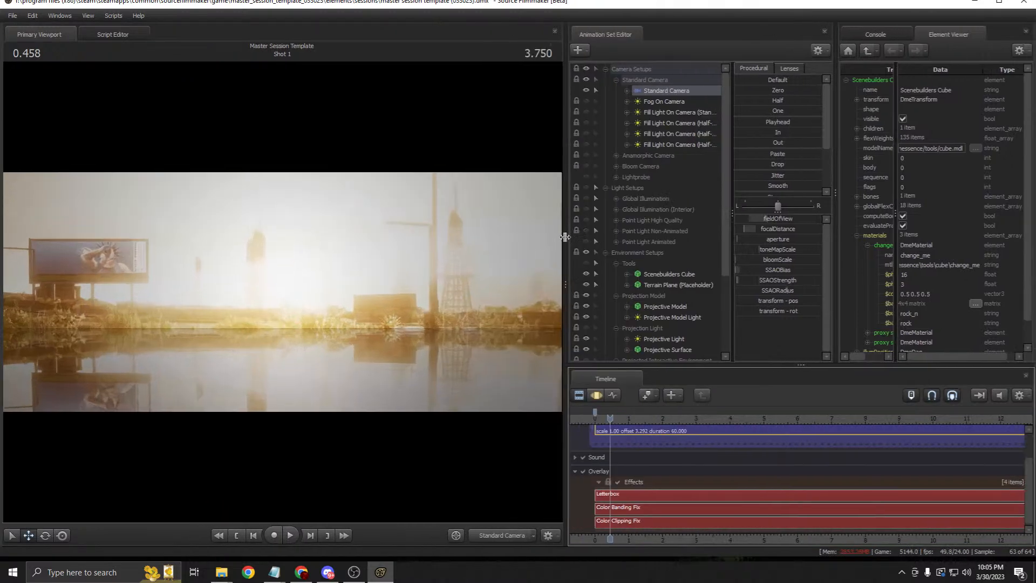
{"action": "scroll", "coordinate": [657, 291], "scroll_direction": "down", "scroll_amount": 2}
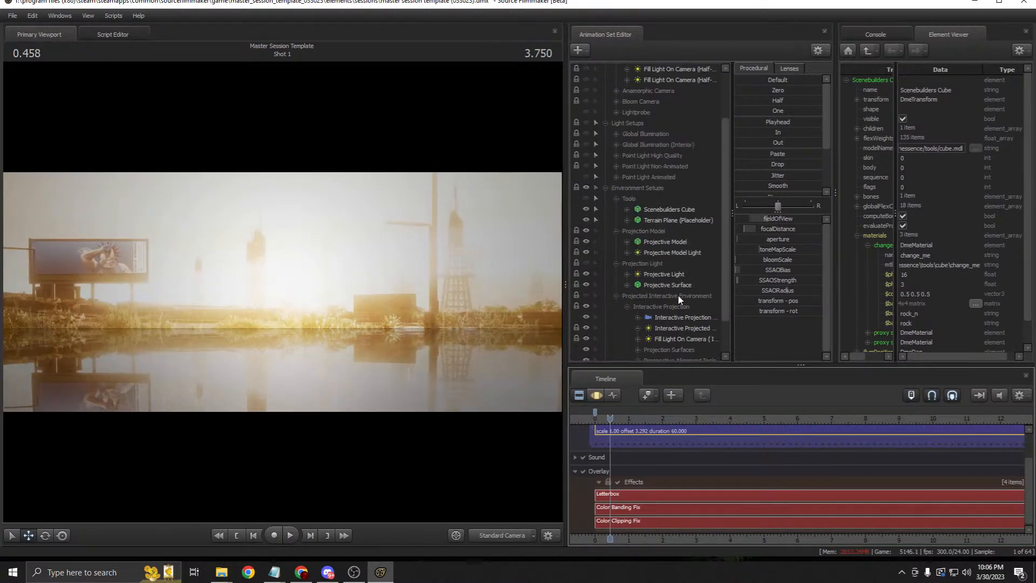
{"action": "left_click", "coordinate": [664, 242]}
{"action": "left_click", "coordinate": [593, 395]}
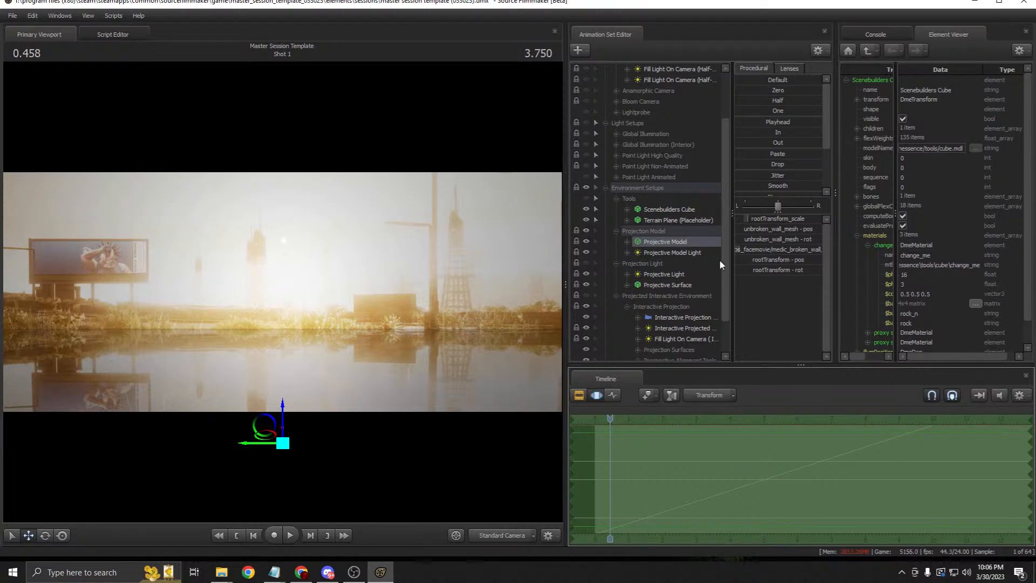
{"action": "left_click", "coordinate": [684, 256]}
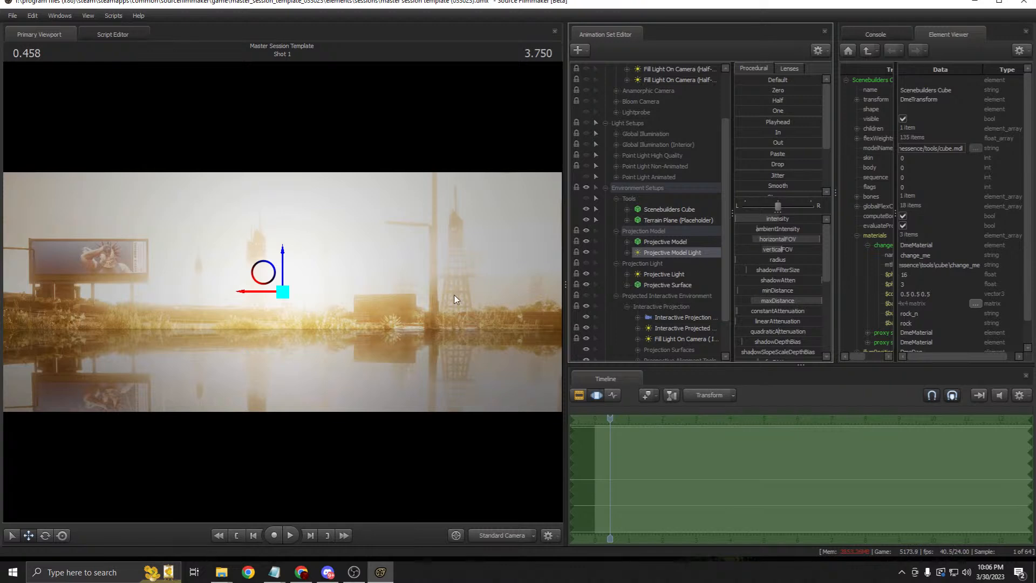
{"action": "left_click", "coordinate": [699, 243]}
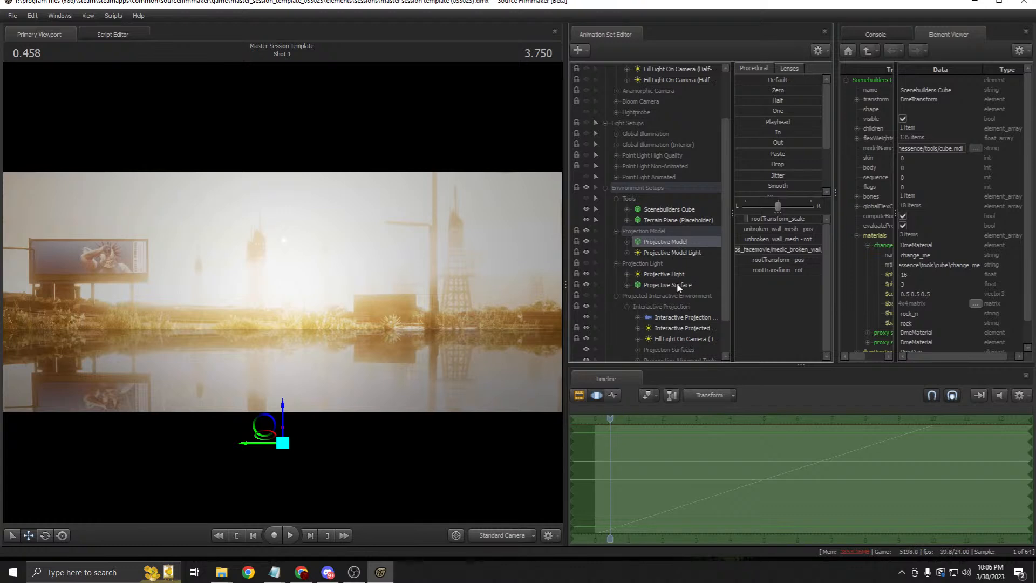
{"action": "scroll", "coordinate": [666, 246], "scroll_direction": "down", "scroll_amount": 2}
{"action": "left_click", "coordinate": [664, 232]}
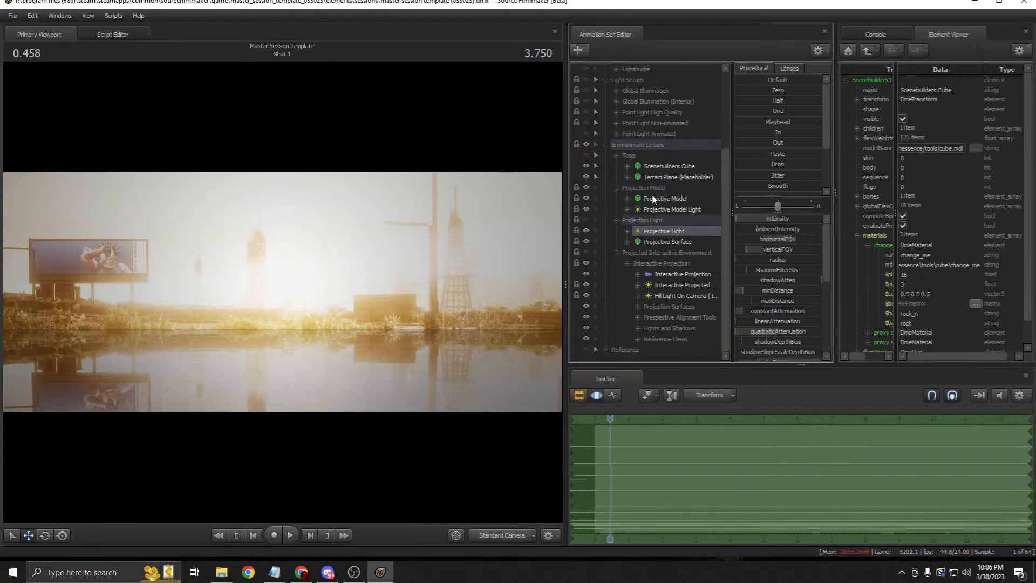
{"action": "left_click", "coordinate": [667, 209]}
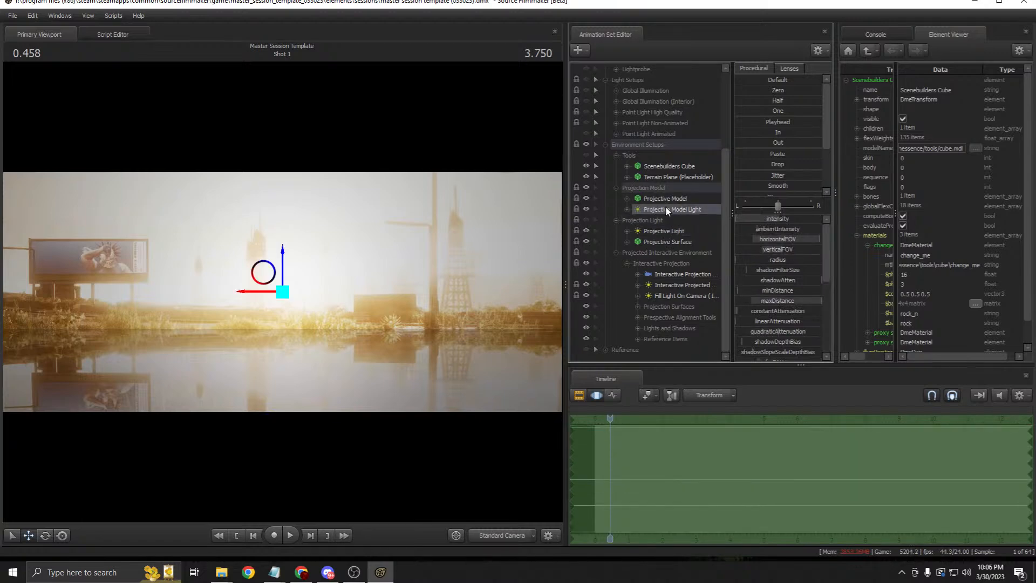
{"action": "left_click", "coordinate": [587, 207]}
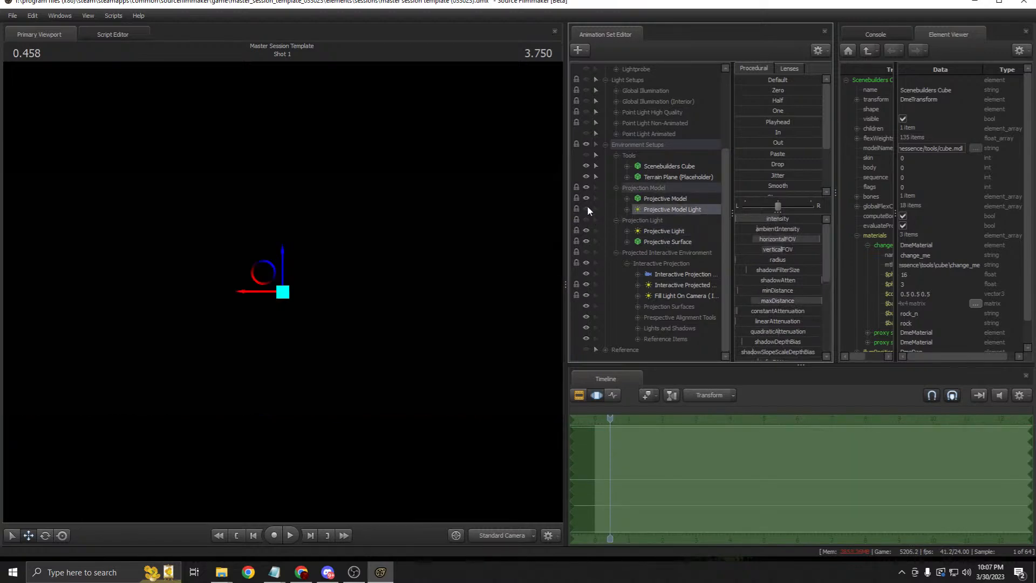
{"action": "left_click", "coordinate": [587, 208]}
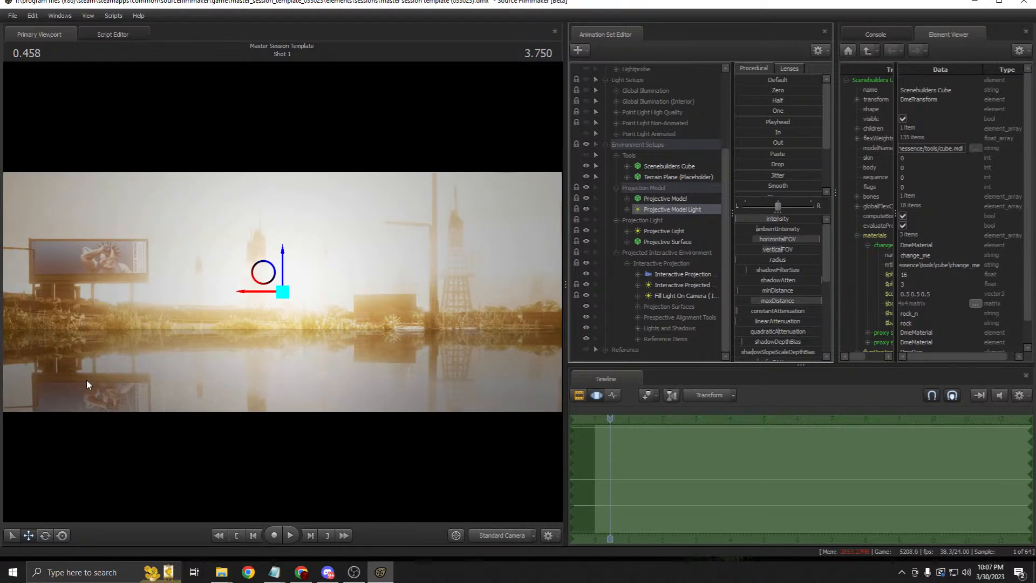
{"action": "left_click_drag", "start_coordinate": [752, 224], "coordinate": [757, 232]}
{"action": "left_click", "coordinate": [579, 395]}
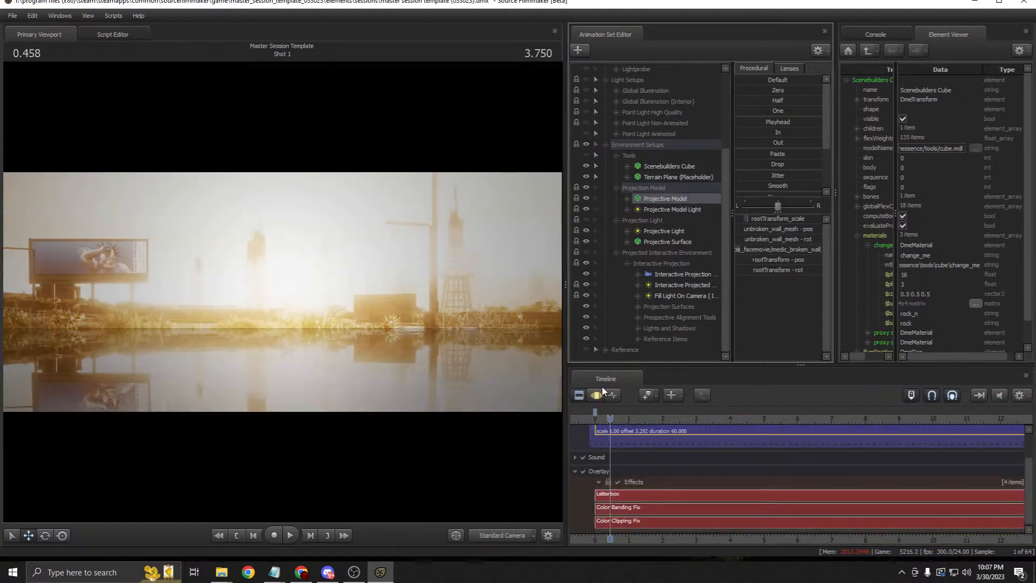
{"action": "left_click", "coordinate": [668, 199]}
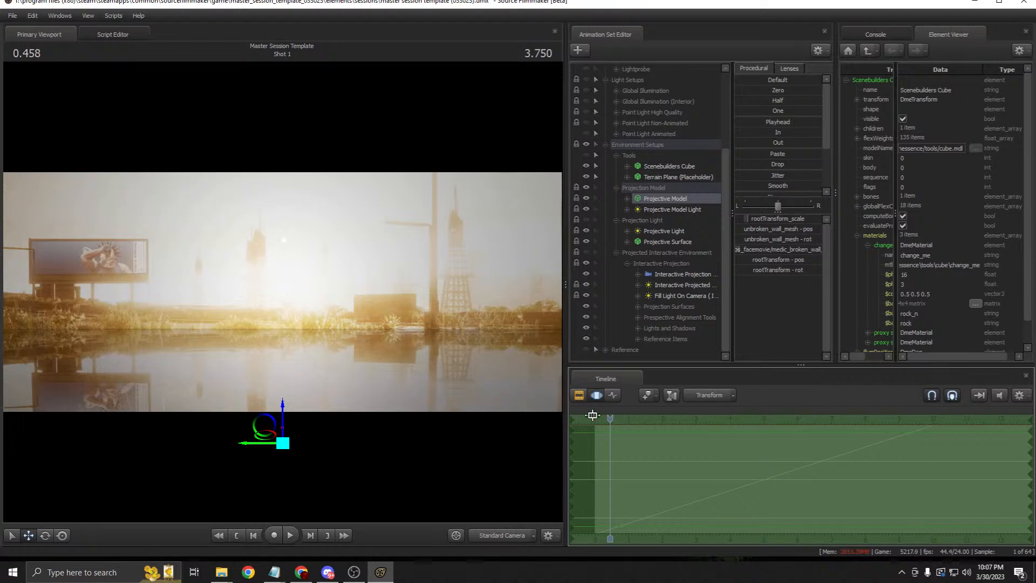
Step: Scrub and play the shot, then hide the Projection Model group so the grass-field plate disappears
{"action": "mouse_move", "coordinate": [596, 418]}
{"action": "left_mouse_down"}
{"action": "mouse_move", "coordinate": [890, 416]}
{"action": "mouse_move", "coordinate": [629, 414]}
{"action": "mouse_move", "coordinate": [847, 412]}
{"action": "mouse_move", "coordinate": [792, 403]}
{"action": "mouse_move", "coordinate": [596, 407]}
{"action": "left_mouse_up"}
{"action": "key", "text": "space"}
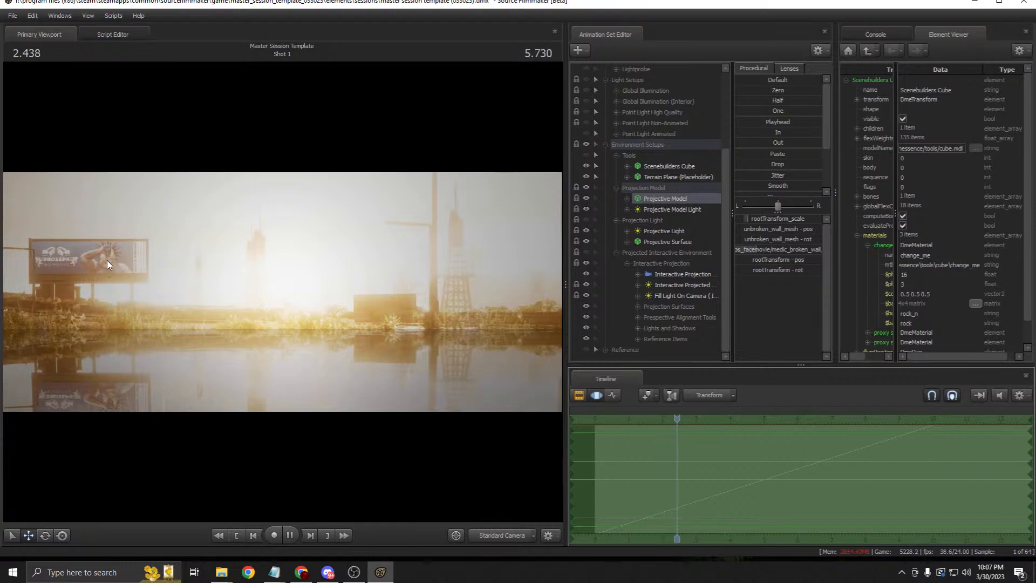
{"action": "key", "text": "space"}
{"action": "left_click_drag", "start_coordinate": [708, 410], "coordinate": [602, 400]}
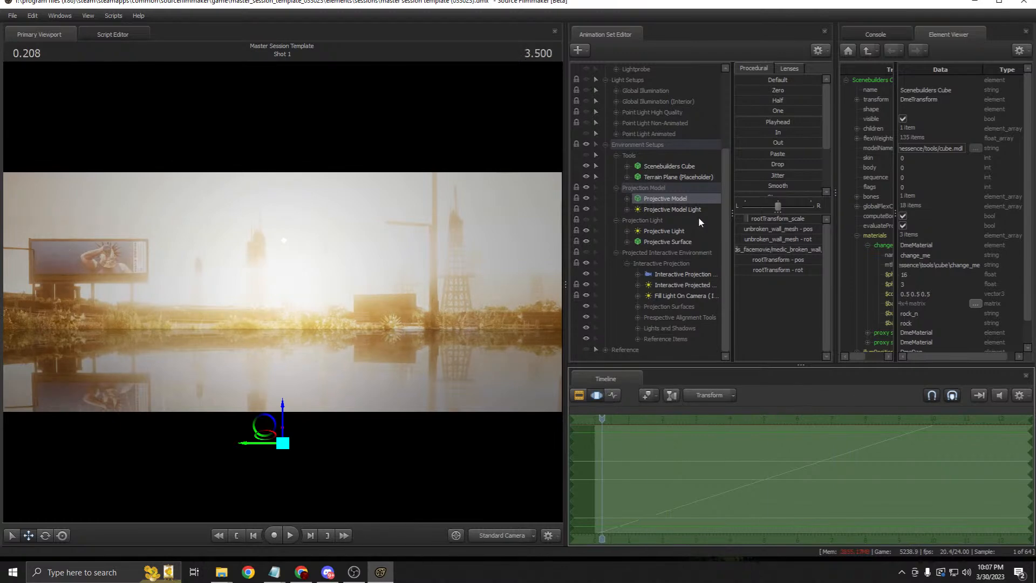
{"action": "left_click", "coordinate": [587, 187]}
Step: Collapse Projection Model, show the Projection Light's building image, and reposition the Standard Camera
{"action": "left_click", "coordinate": [615, 188]}
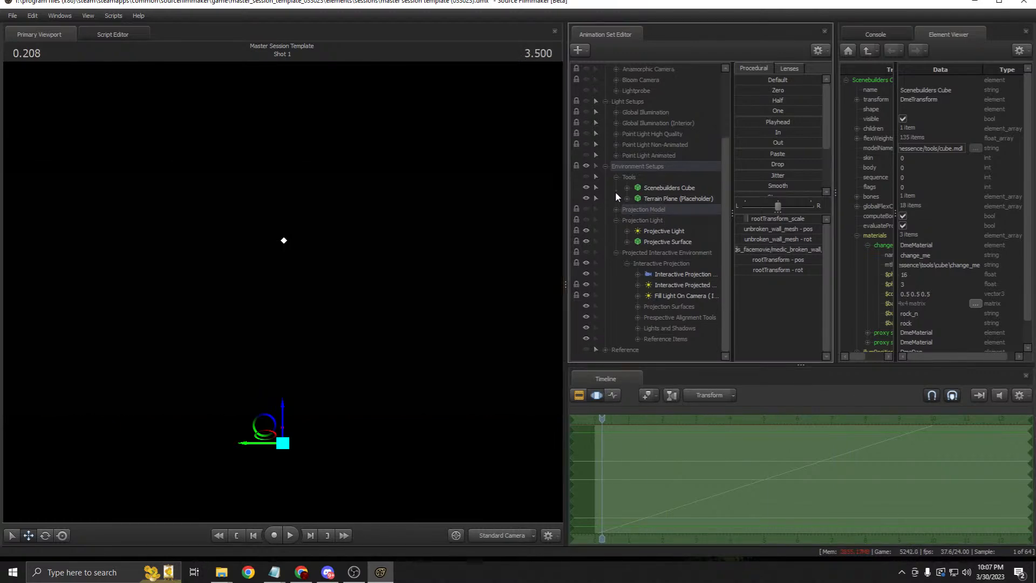
{"action": "left_click", "coordinate": [586, 219]}
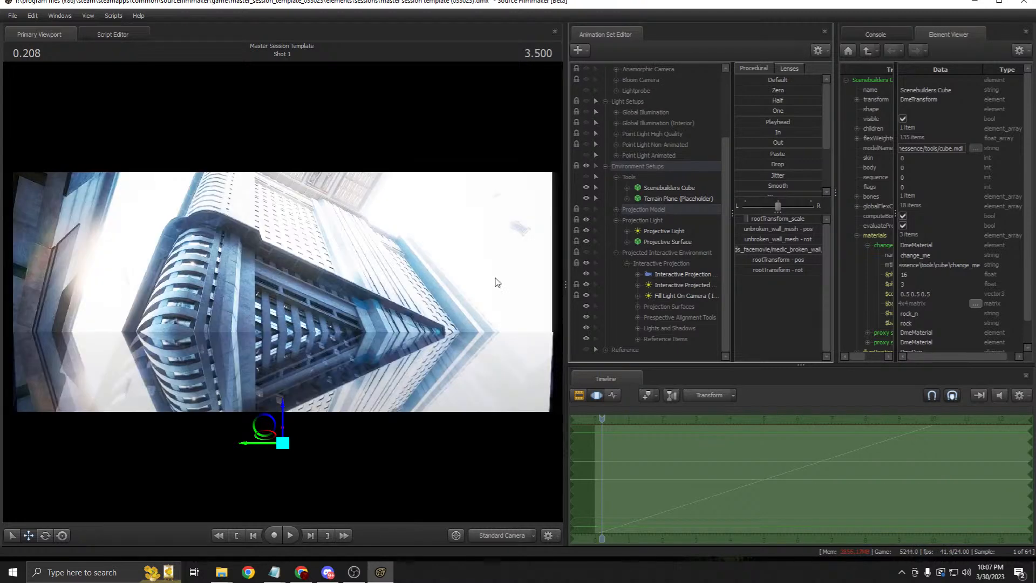
{"action": "left_click", "coordinate": [662, 231]}
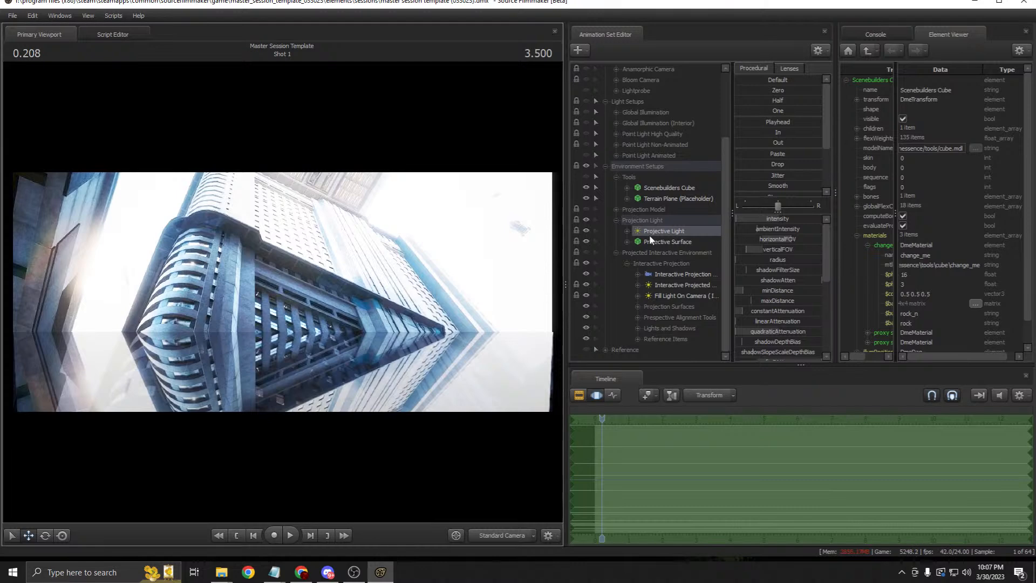
{"action": "scroll", "coordinate": [624, 89], "scroll_direction": "up", "scroll_amount": 3}
{"action": "left_click", "coordinate": [627, 91]}
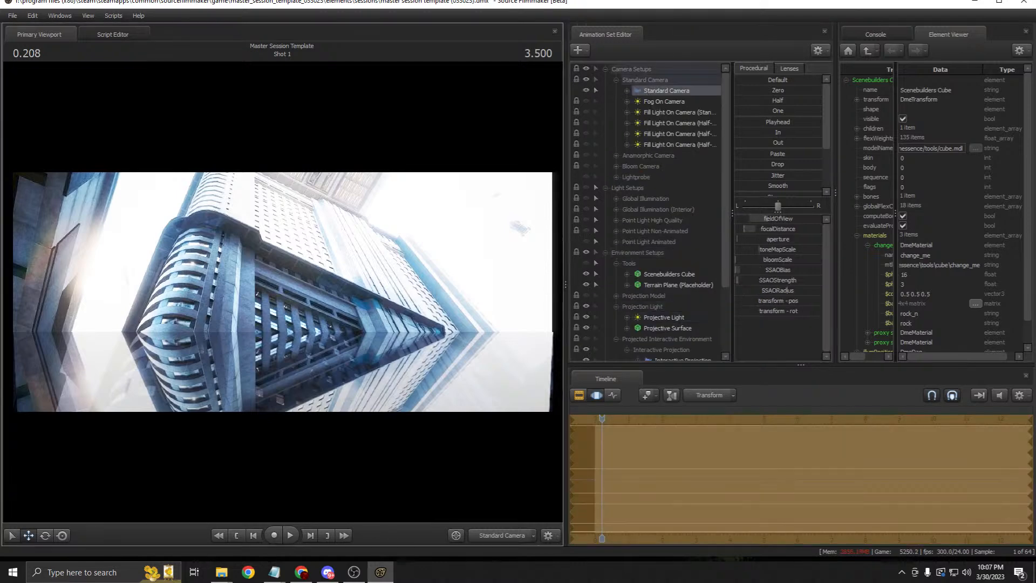
{"action": "mouse_move", "coordinate": [443, 254]}
{"action": "left_mouse_down"}
{"action": "mouse_move", "coordinate": [443, 283]}
{"action": "mouse_move", "coordinate": [431, 269]}
{"action": "left_mouse_up"}
{"action": "key", "text": "ctrl+z"}
{"action": "key", "text": "ctrl+z"}
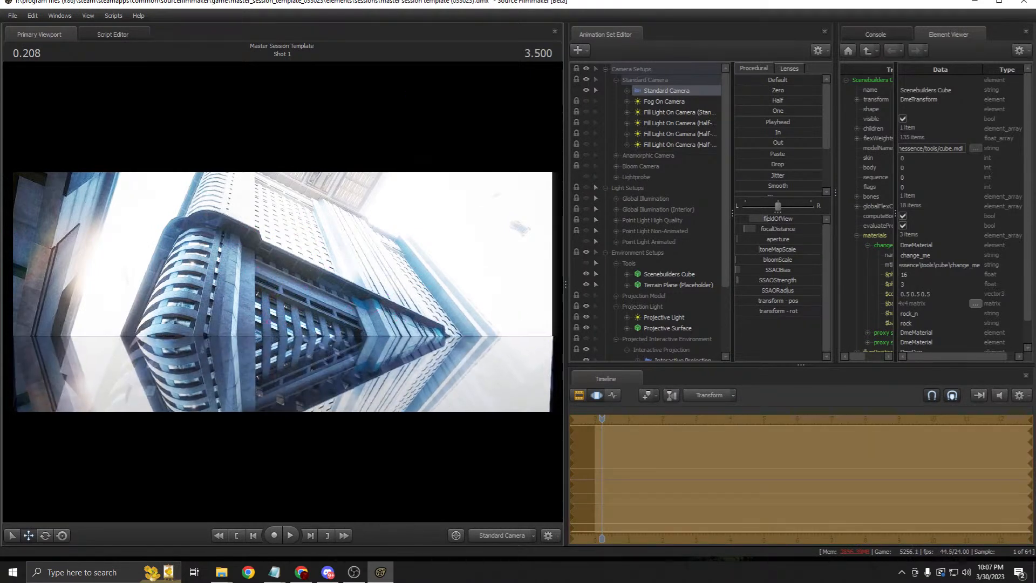
{"action": "key", "text": "ctrl+y"}
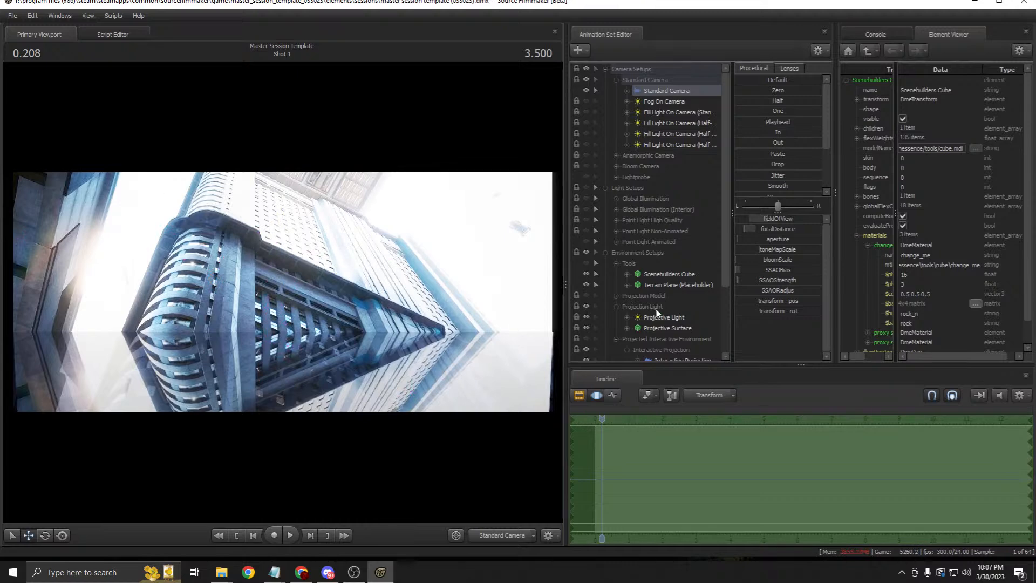
{"action": "scroll", "coordinate": [646, 308], "scroll_direction": "down", "scroll_amount": 3}
Step: Reveal the Reference character and sphere and reframe the camera around them
{"action": "left_click", "coordinate": [606, 350]}
{"action": "scroll", "coordinate": [606, 345], "scroll_direction": "down", "scroll_amount": 3}
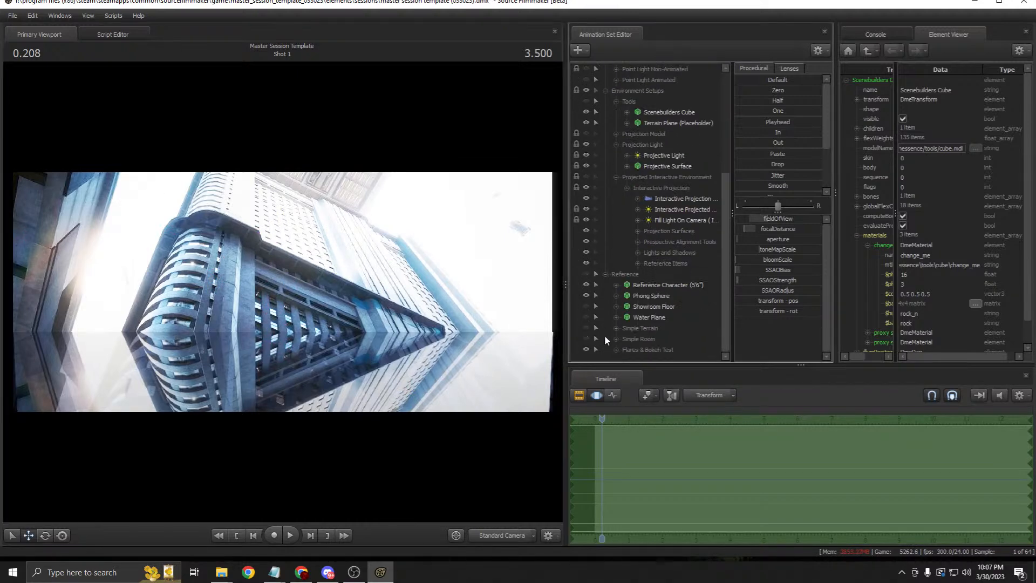
{"action": "left_click", "coordinate": [586, 275]}
{"action": "scroll", "coordinate": [666, 92], "scroll_direction": "up", "scroll_amount": 5}
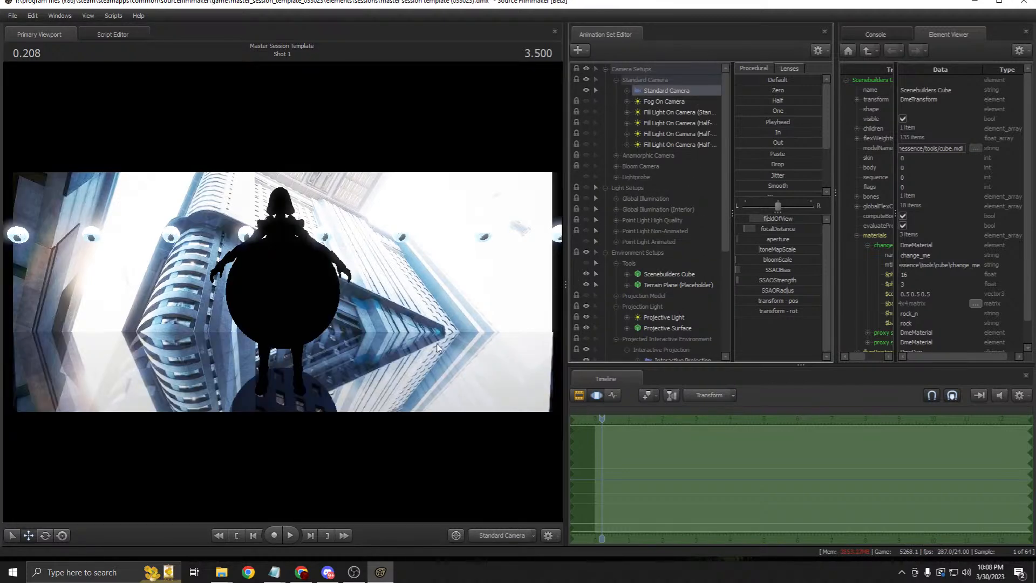
{"action": "left_click_drag", "start_coordinate": [438, 348], "coordinate": [440, 274]}
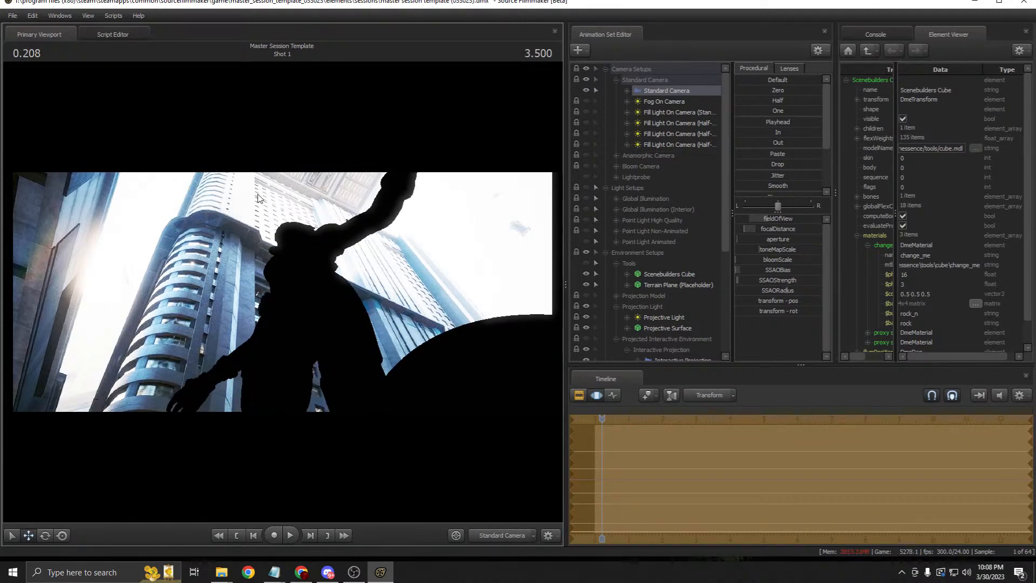
Step: Turn on the Light Setups lighting and nudge the Standard Camera so the character shifts left
{"action": "left_click", "coordinate": [576, 396]}
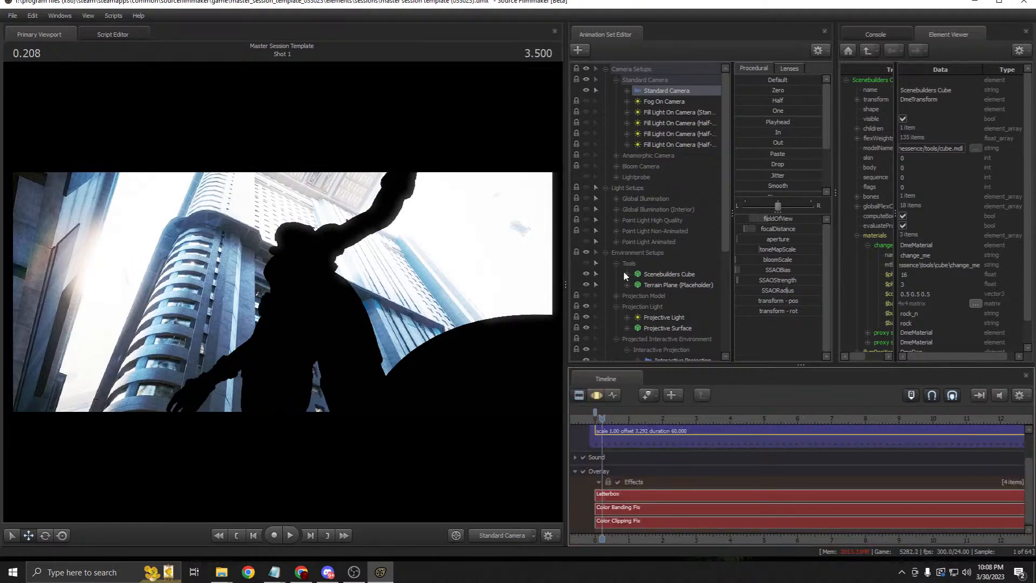
{"action": "left_click", "coordinate": [585, 199]}
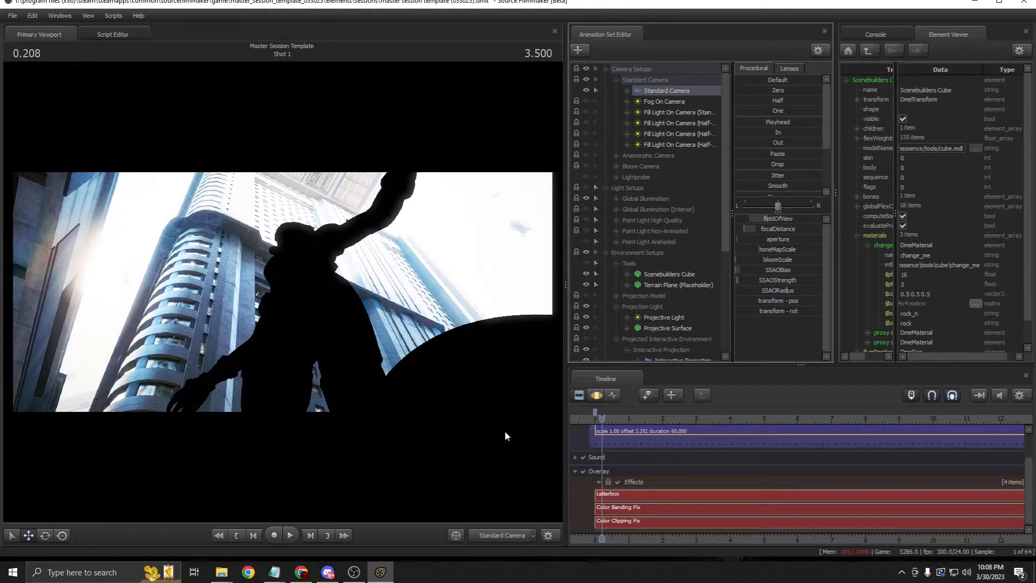
{"action": "left_click", "coordinate": [587, 187]}
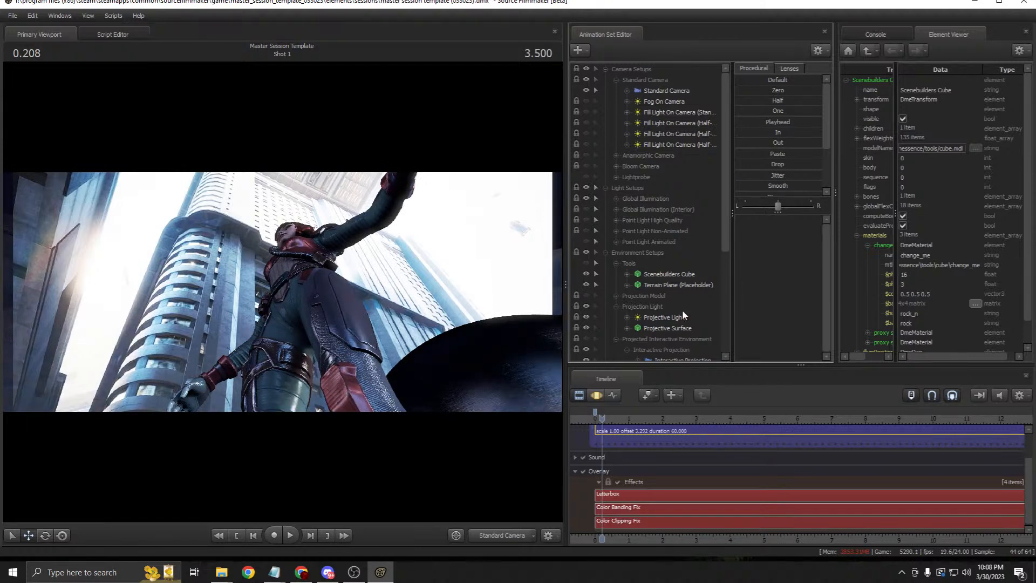
{"action": "scroll", "coordinate": [672, 324], "scroll_direction": "down", "scroll_amount": 4}
{"action": "left_click", "coordinate": [677, 231]}
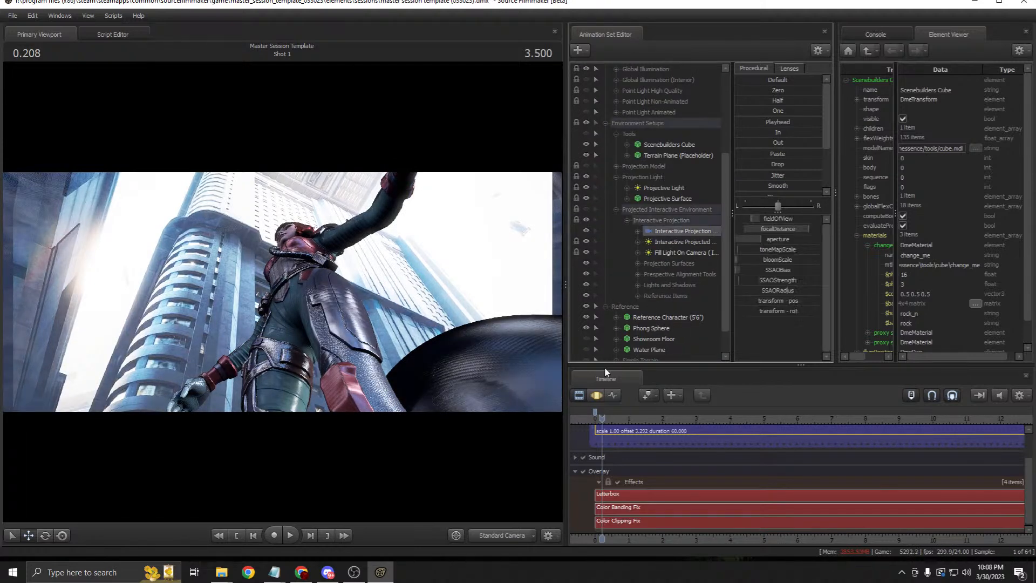
{"action": "scroll", "coordinate": [647, 258], "scroll_direction": "up", "scroll_amount": 4}
{"action": "left_click", "coordinate": [668, 94]}
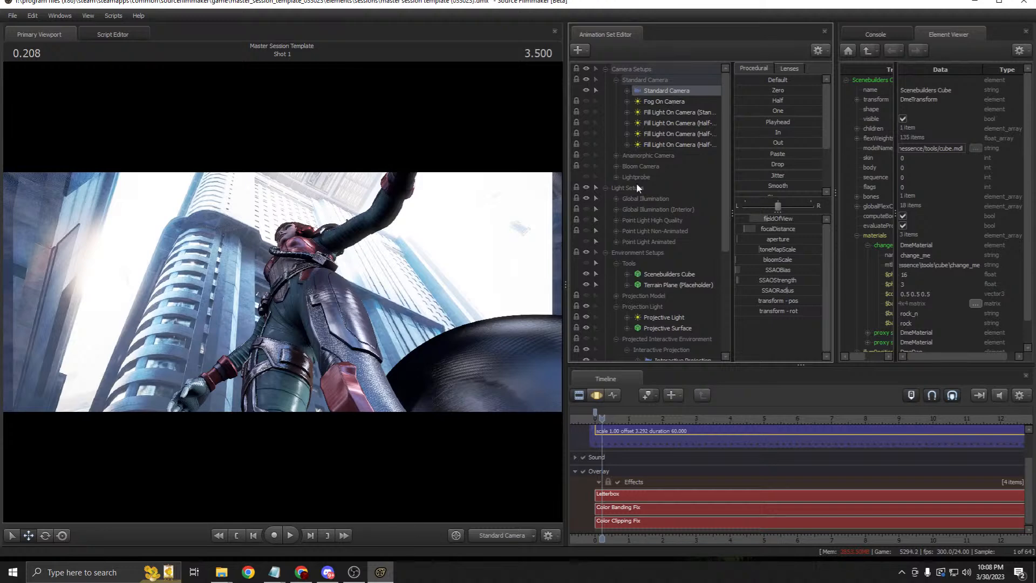
{"action": "left_click", "coordinate": [596, 396]}
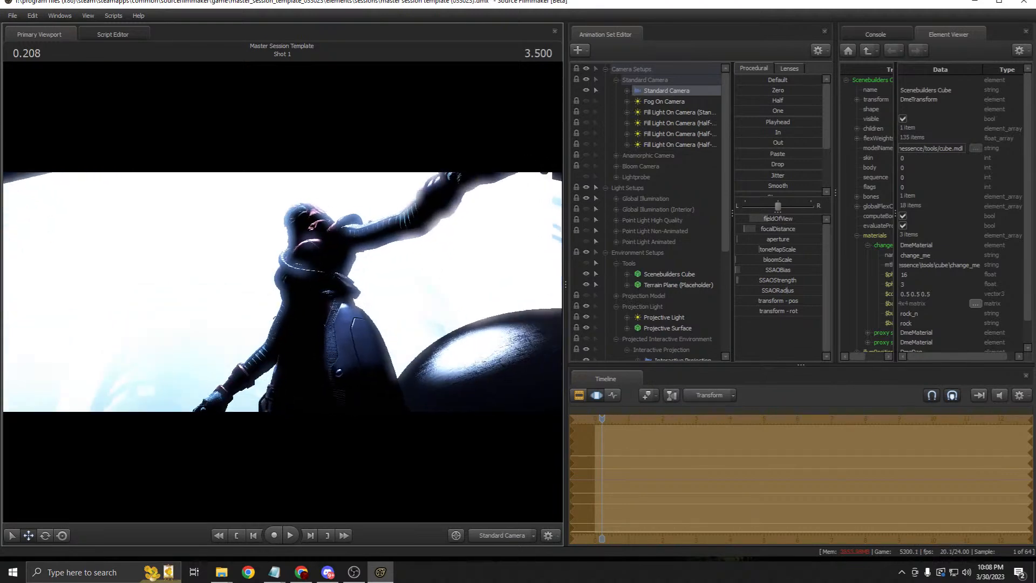
{"action": "key", "text": "d"}
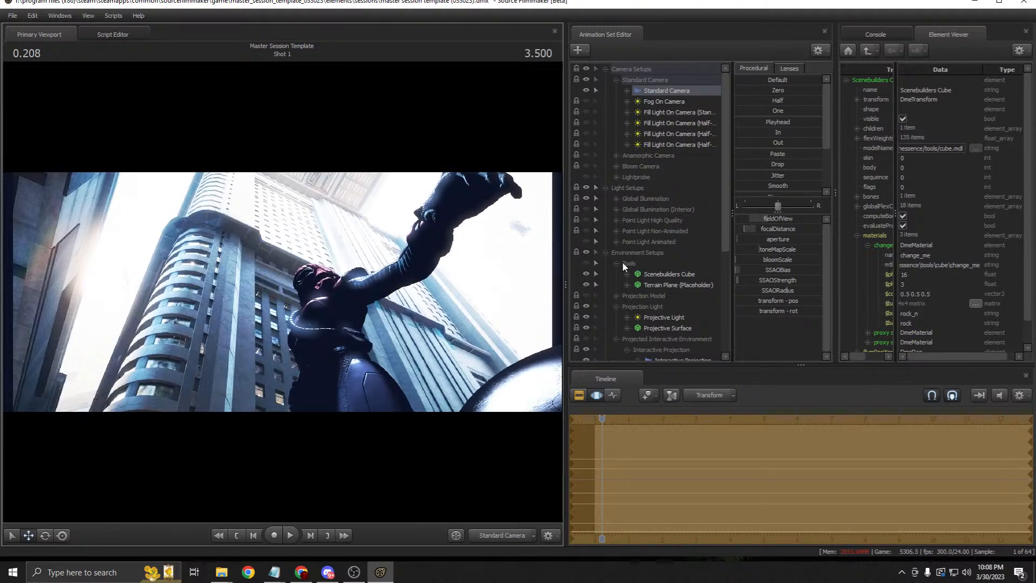
Step: Switch the timeline to the Motion Editor and show the Projection Light group's settings
{"action": "left_click", "coordinate": [578, 395]}
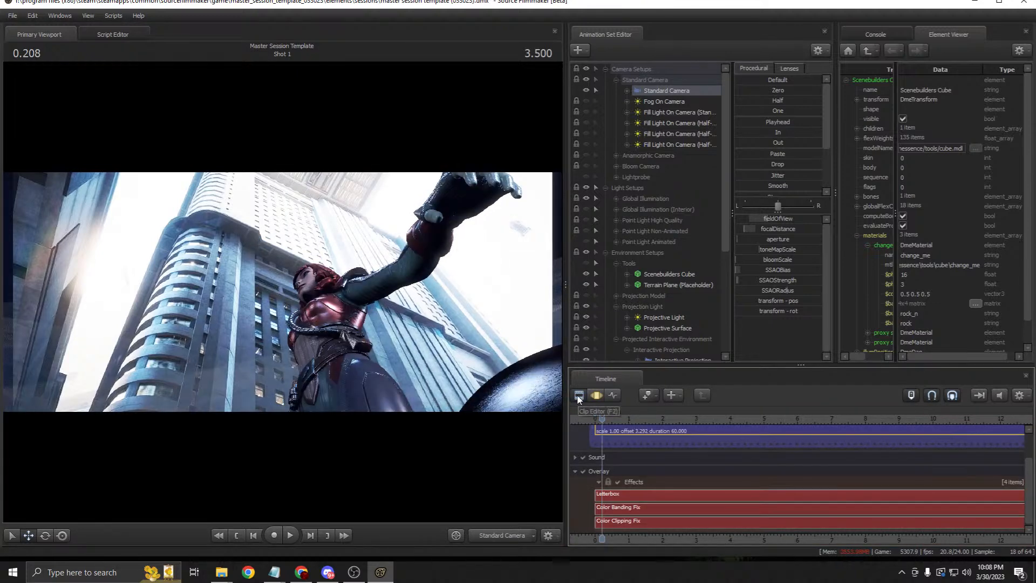
{"action": "left_click", "coordinate": [595, 397]}
{"action": "key", "text": "F2"}
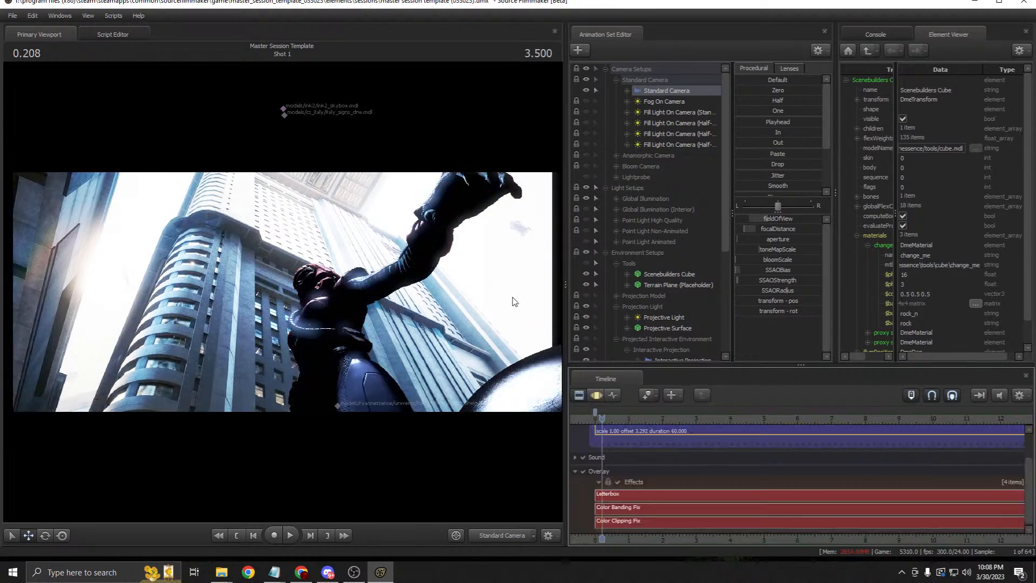
{"action": "key", "text": "F3"}
{"action": "key", "text": "F2"}
{"action": "key", "text": "F3"}
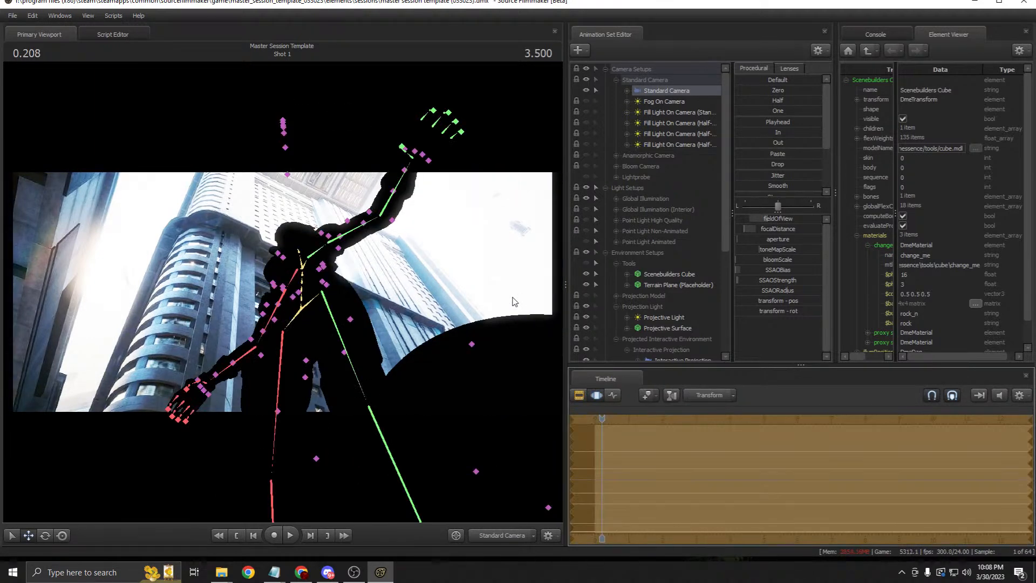
{"action": "key", "text": "F3"}
{"action": "scroll", "coordinate": [675, 262], "scroll_direction": "down", "scroll_amount": 3}
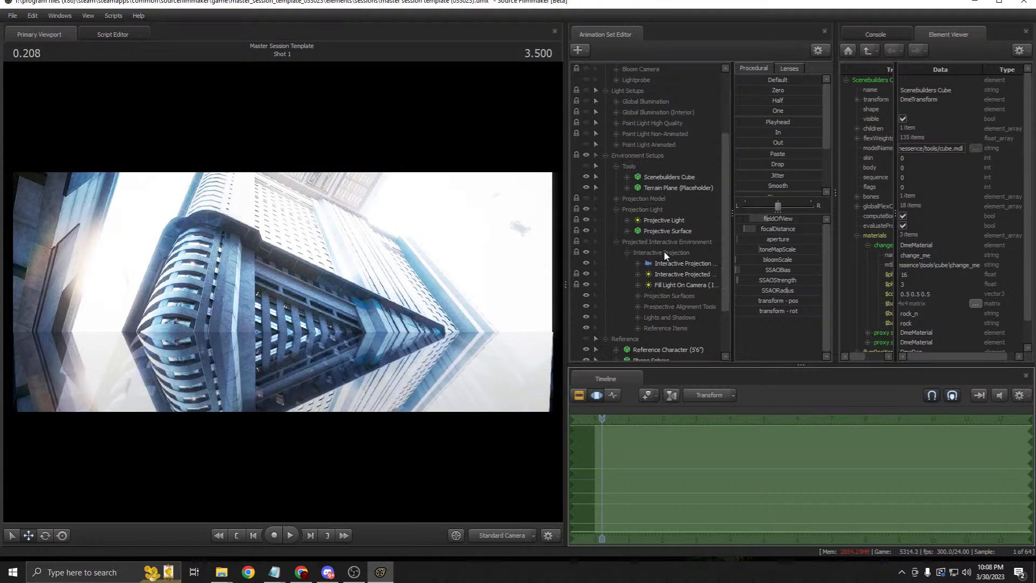
{"action": "left_click", "coordinate": [666, 232]}
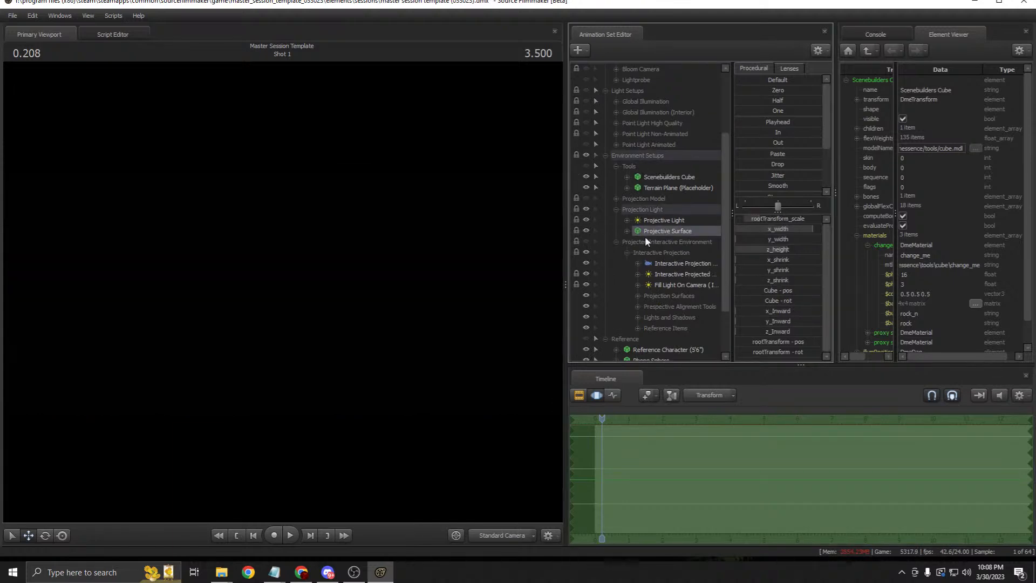
{"action": "left_click", "coordinate": [643, 213]}
Step: Go up from the Scenebuild Previews folder to Machinima Projects and open Cyberpunk Go!
{"action": "mouse_move", "coordinate": [221, 572]}
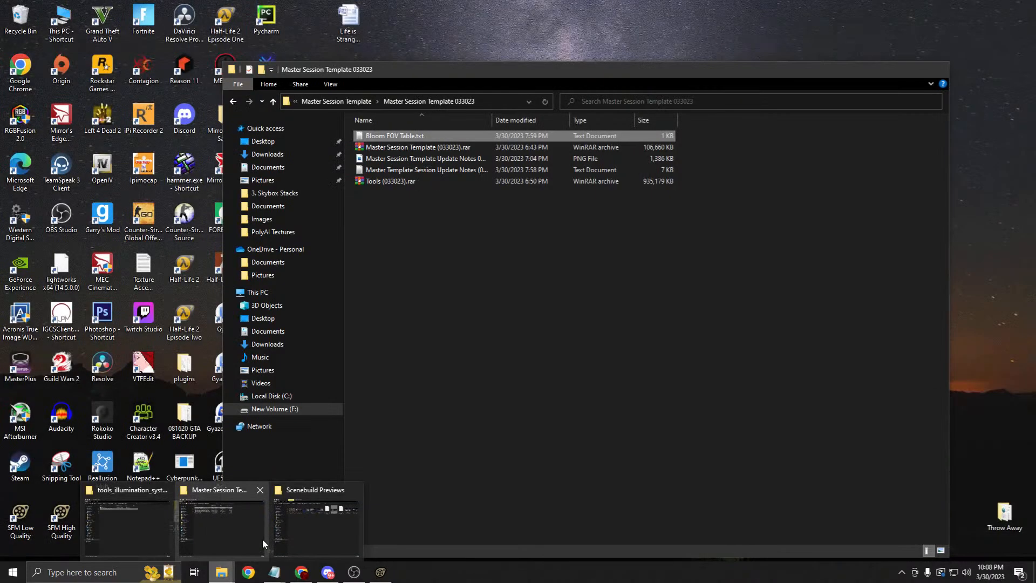
{"action": "mouse_move", "coordinate": [308, 529]}
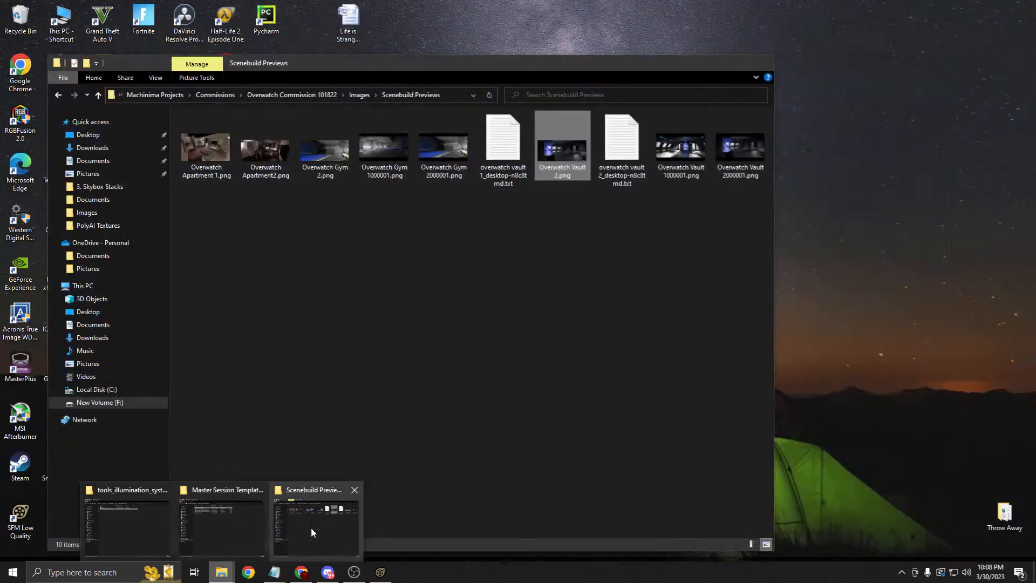
{"action": "left_click", "coordinate": [311, 527]}
{"action": "left_click", "coordinate": [302, 96]}
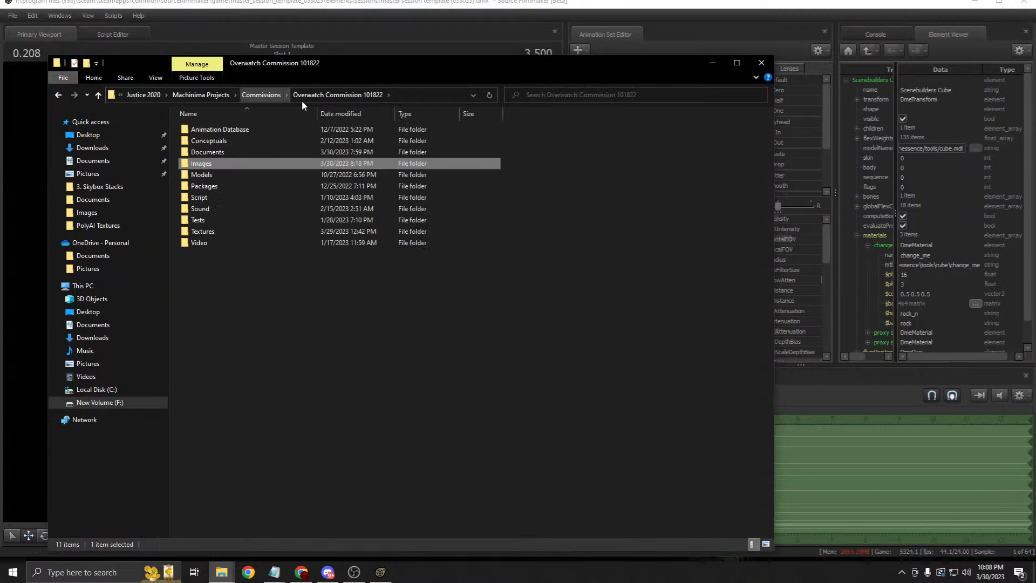
{"action": "left_click", "coordinate": [260, 95]}
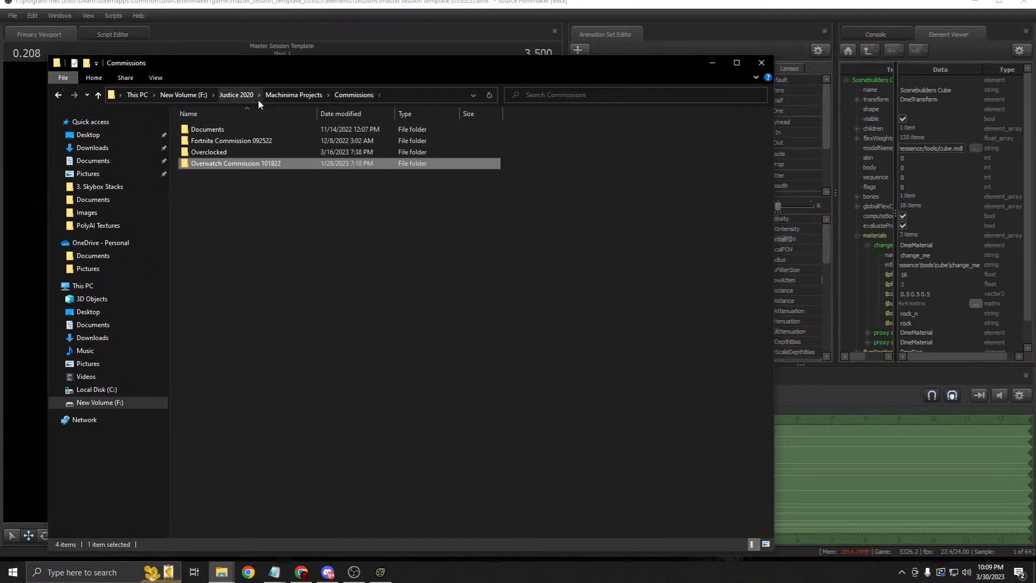
{"action": "left_click", "coordinate": [274, 96]}
{"action": "double_click", "coordinate": [222, 193]}
Step: Go to 2. Storyboard > 1. Full Storyboard > Episode 2 and open Page 1.png
{"action": "left_click", "coordinate": [229, 132]}
{"action": "double_click", "coordinate": [230, 140]}
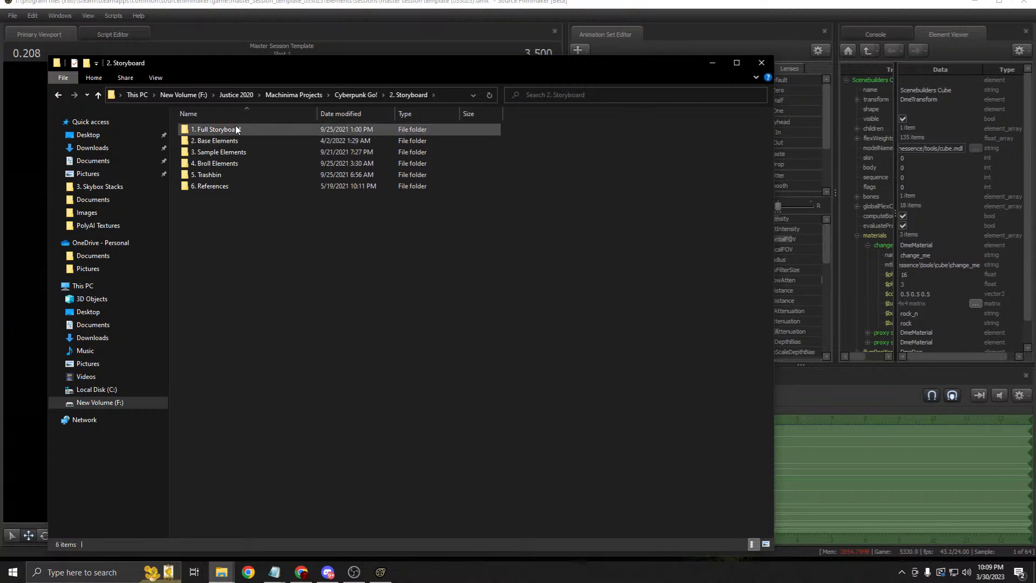
{"action": "double_click", "coordinate": [235, 129]}
{"action": "left_click", "coordinate": [269, 138]}
{"action": "double_click", "coordinate": [270, 133]}
{"action": "left_click", "coordinate": [325, 94]}
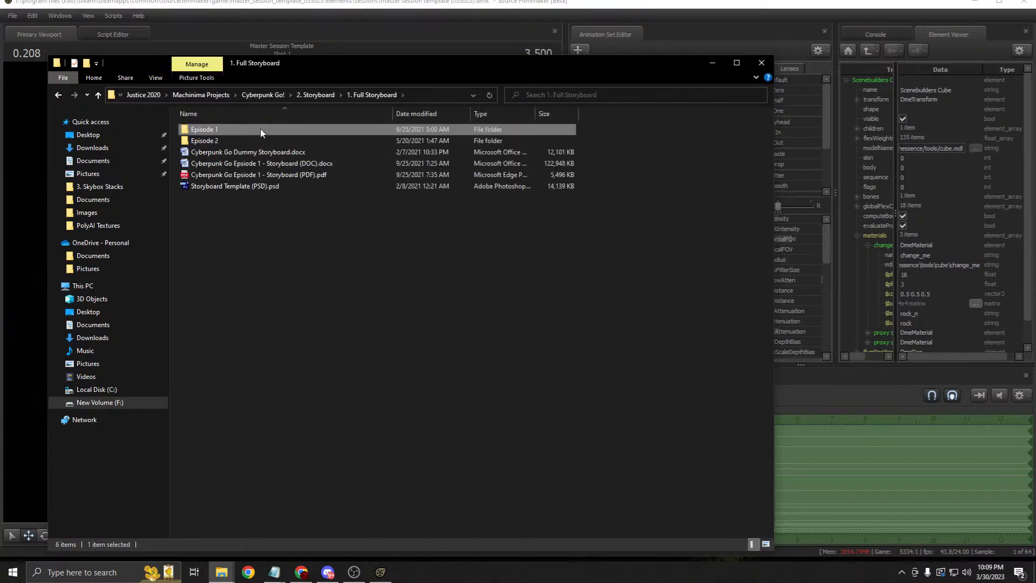
{"action": "double_click", "coordinate": [248, 138]}
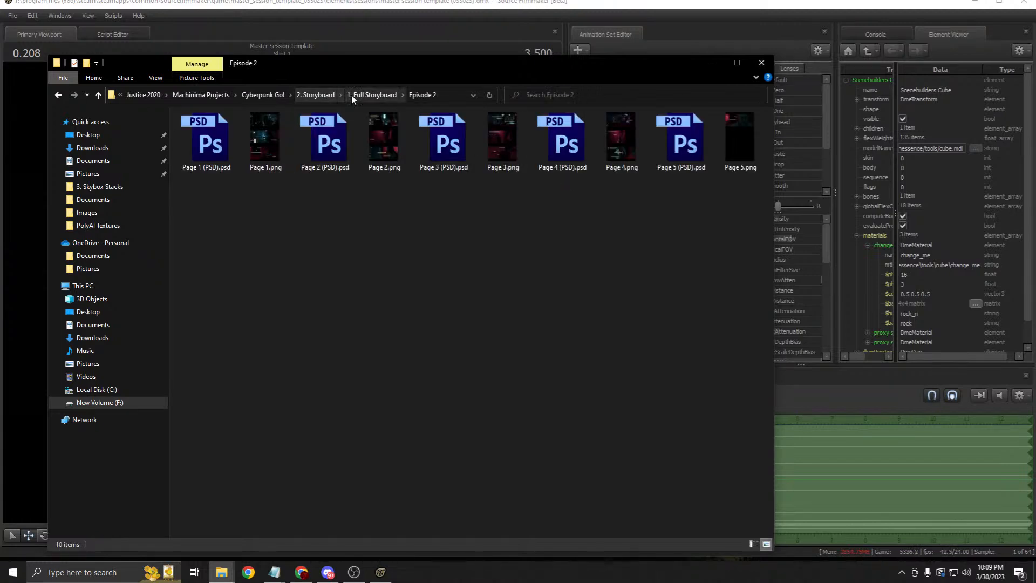
{"action": "right_click", "coordinate": [267, 140]}
{"action": "left_click", "coordinate": [291, 148]}
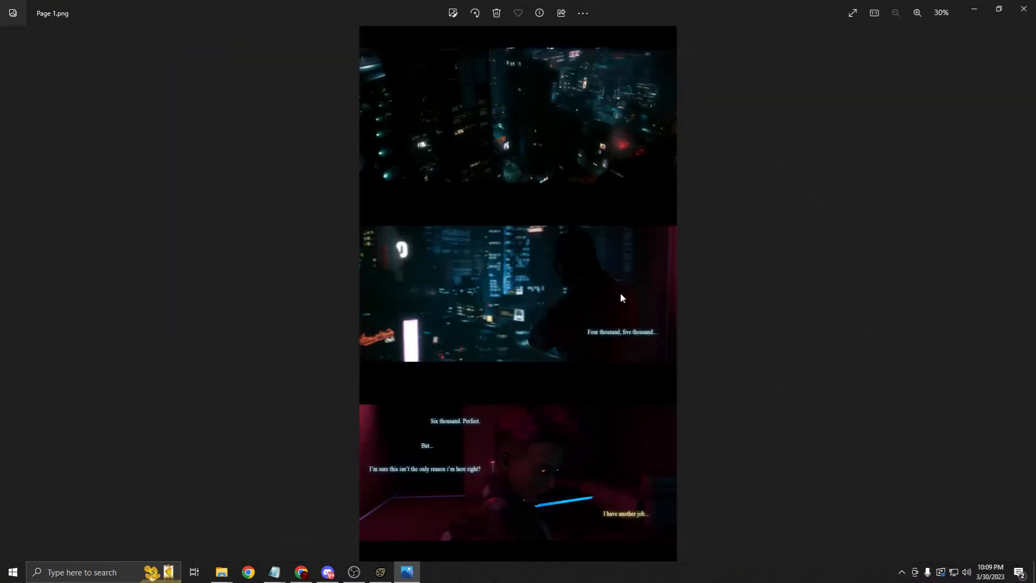
Step: Zoom and pan across Page 1.png's three storyboard panels, zoom back out, and close Photos
{"action": "scroll", "coordinate": [564, 194], "scroll_direction": "up", "scroll_amount": 6}
{"action": "left_click_drag", "start_coordinate": [518, 302], "coordinate": [458, 67]}
{"action": "scroll", "coordinate": [562, 303], "scroll_direction": "down", "scroll_amount": 2}
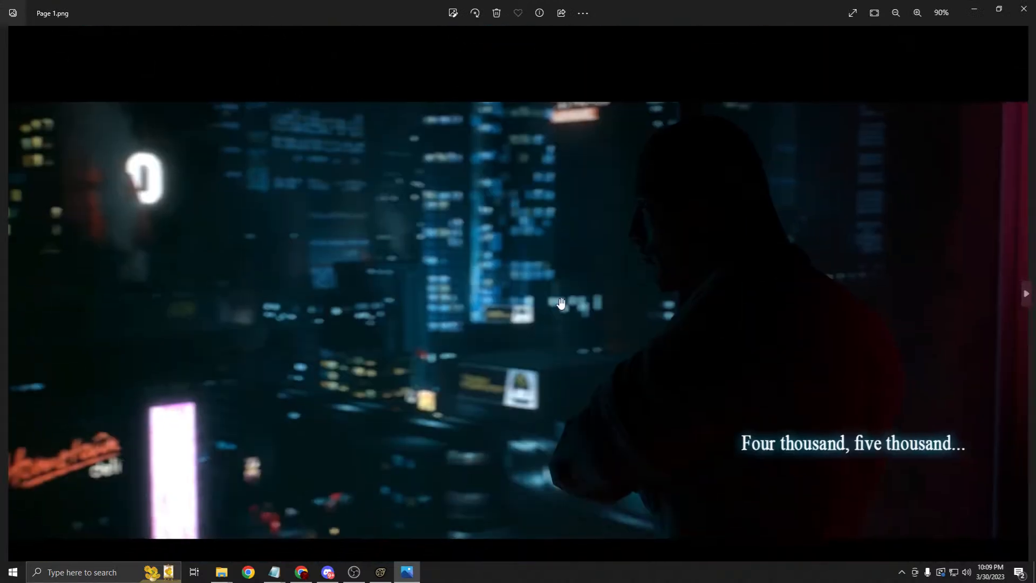
{"action": "left_click_drag", "start_coordinate": [561, 303], "coordinate": [499, 261]}
{"action": "scroll", "coordinate": [664, 257], "scroll_direction": "down", "scroll_amount": 2}
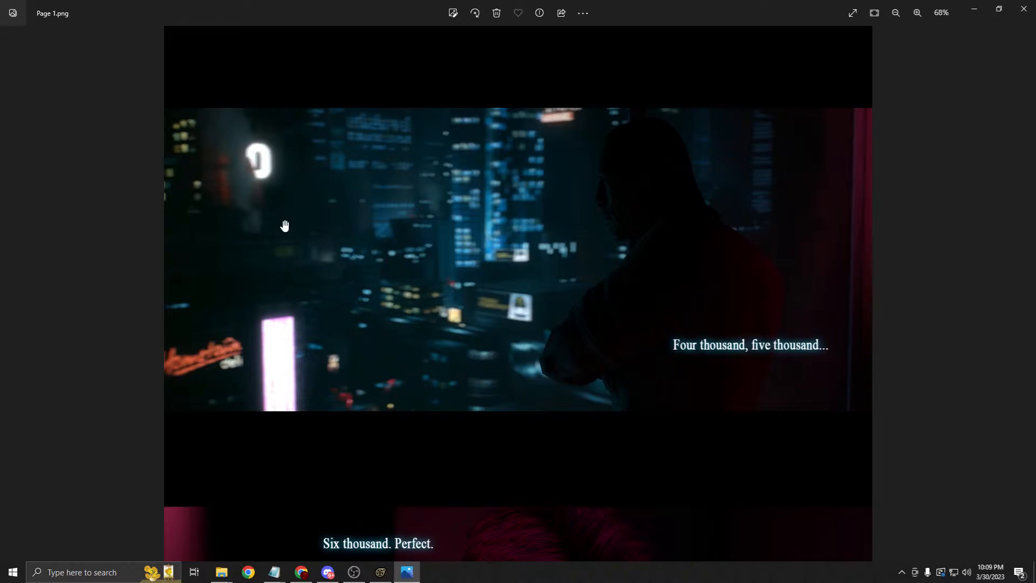
{"action": "scroll", "coordinate": [469, 200], "scroll_direction": "up", "scroll_amount": 1}
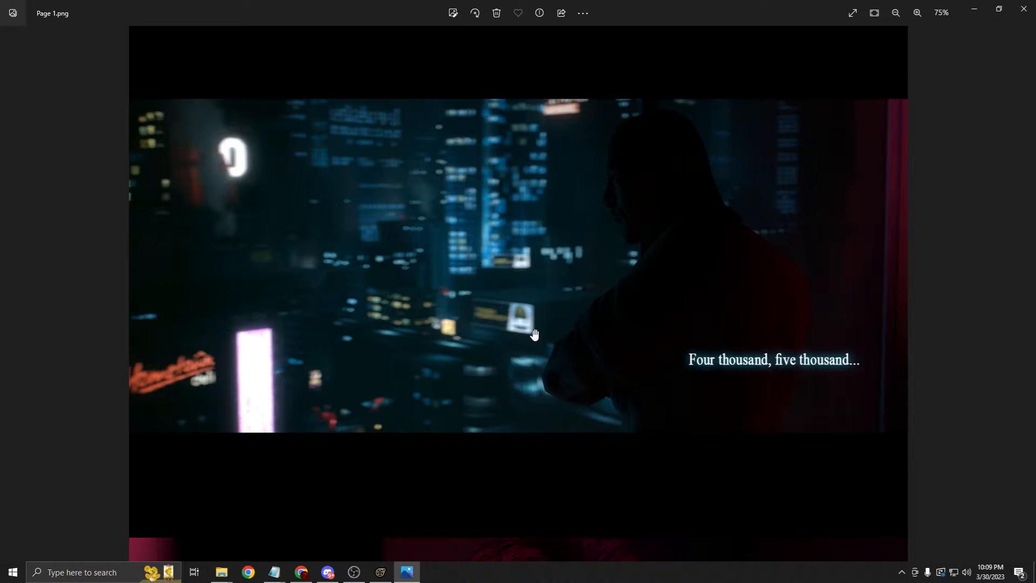
{"action": "scroll", "coordinate": [461, 316], "scroll_direction": "down", "scroll_amount": 5}
{"action": "scroll", "coordinate": [542, 363], "scroll_direction": "down", "scroll_amount": 2, "text": "ctrl"}
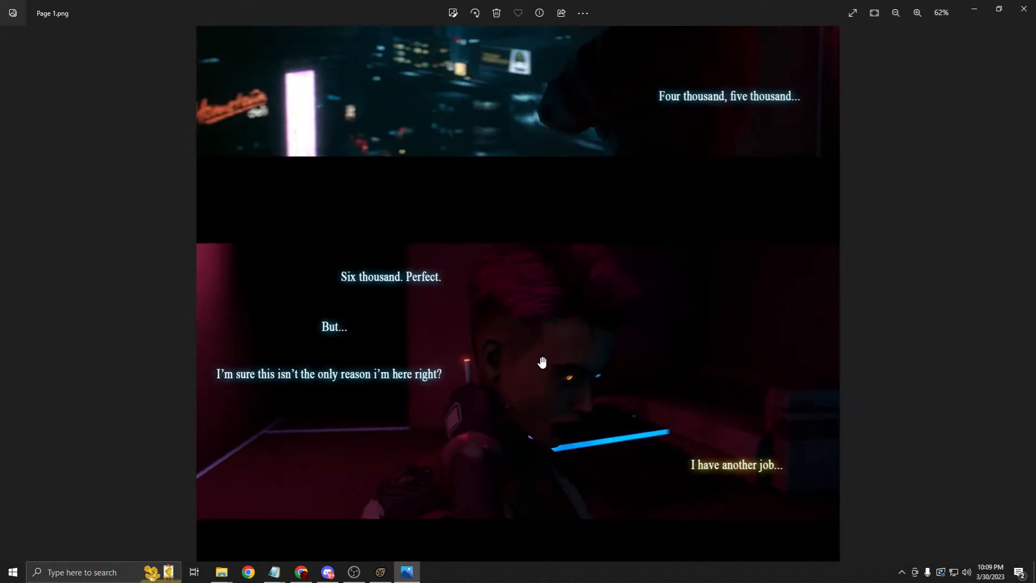
{"action": "scroll", "coordinate": [448, 377], "scroll_direction": "down", "scroll_amount": 4, "text": "ctrl"}
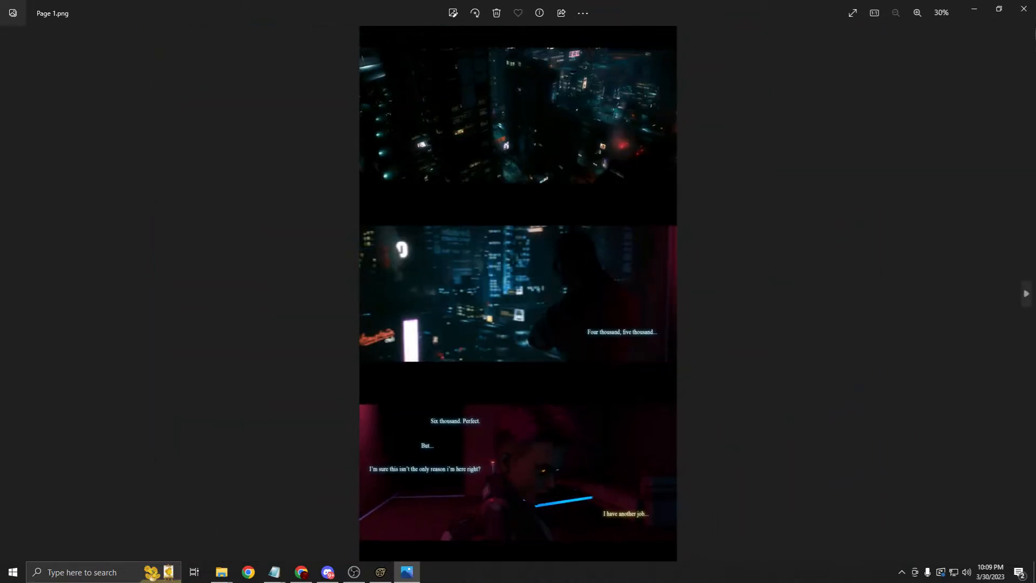
{"action": "left_click", "coordinate": [1024, 8]}
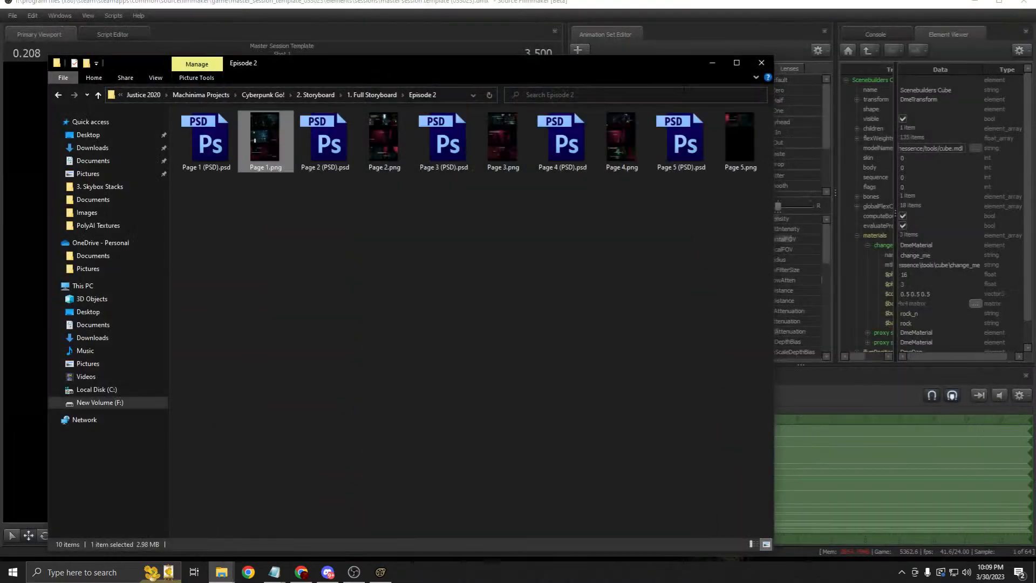
Step: Open Page 8.png from 1. Full Storyboard > Episode 1 > Pages
{"action": "left_click", "coordinate": [372, 100]}
{"action": "double_click", "coordinate": [253, 126]}
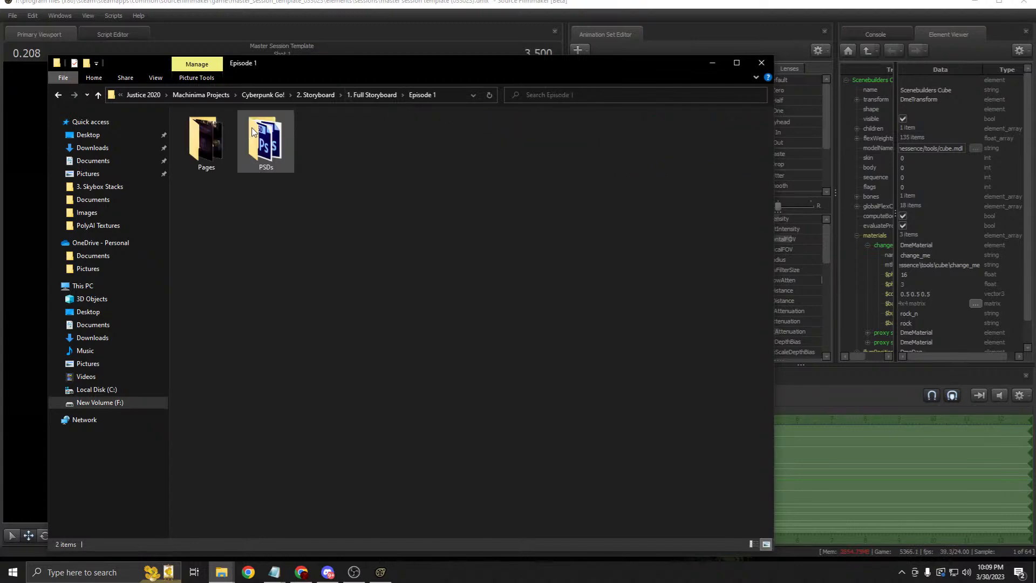
{"action": "double_click", "coordinate": [210, 141]}
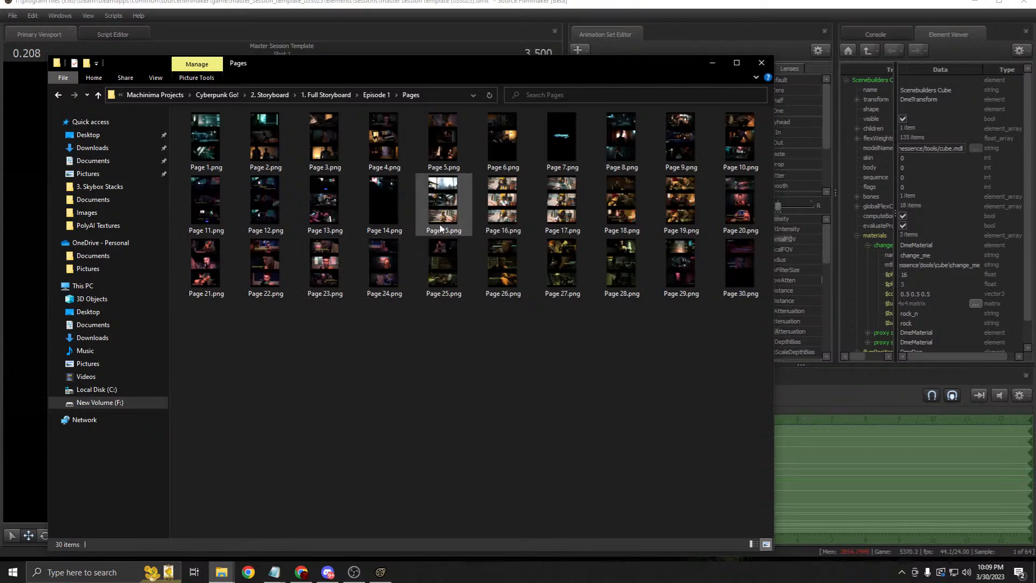
{"action": "left_click", "coordinate": [621, 138]}
{"action": "right_click", "coordinate": [625, 133]}
{"action": "left_click", "coordinate": [643, 144]}
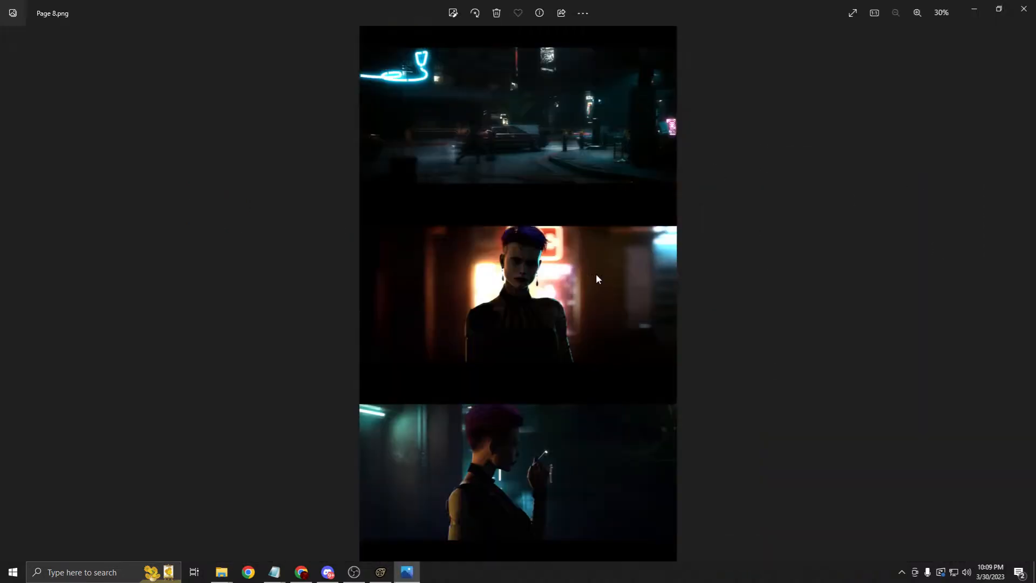
Step: Pan to Page 8.png's top panel, then page ahead through Pages 9 and 10 to Page 11.png
{"action": "scroll", "coordinate": [596, 273], "scroll_direction": "up", "scroll_amount": 4}
{"action": "left_click_drag", "start_coordinate": [580, 163], "coordinate": [605, 475]}
{"action": "scroll", "coordinate": [793, 349], "scroll_direction": "down", "scroll_amount": 4}
{"action": "left_click", "coordinate": [1027, 301]}
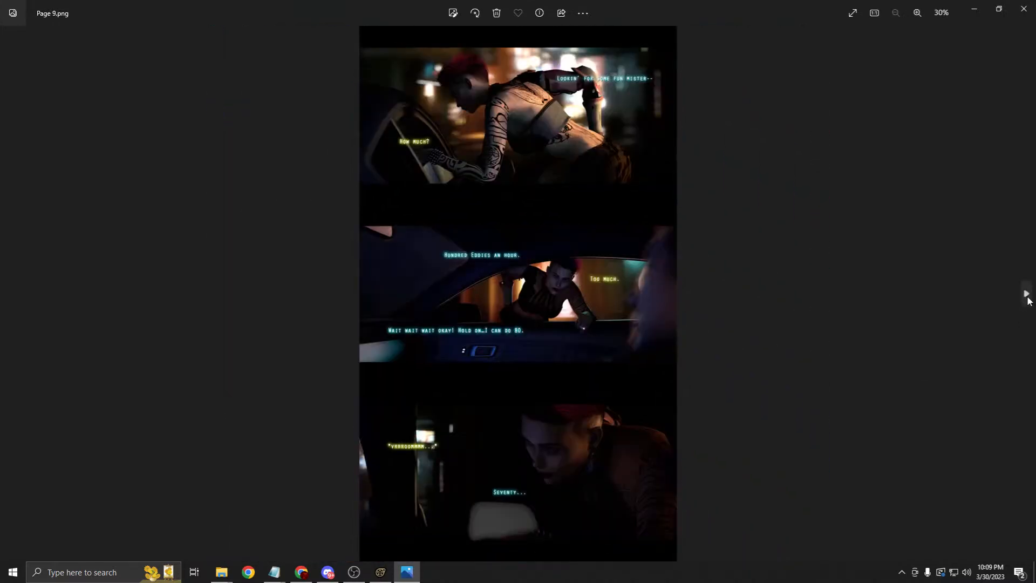
{"action": "left_click", "coordinate": [1026, 295]}
{"action": "left_click", "coordinate": [1026, 295]}
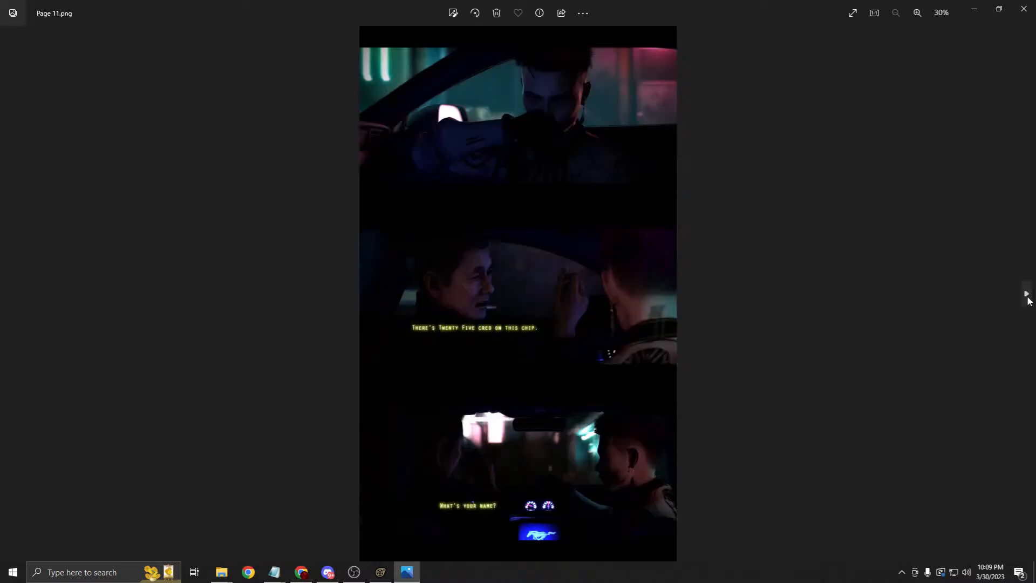
Step: Zoom around Page 11.png's car-interior panels, then close Photos
{"action": "scroll", "coordinate": [576, 228], "scroll_direction": "up", "scroll_amount": 4}
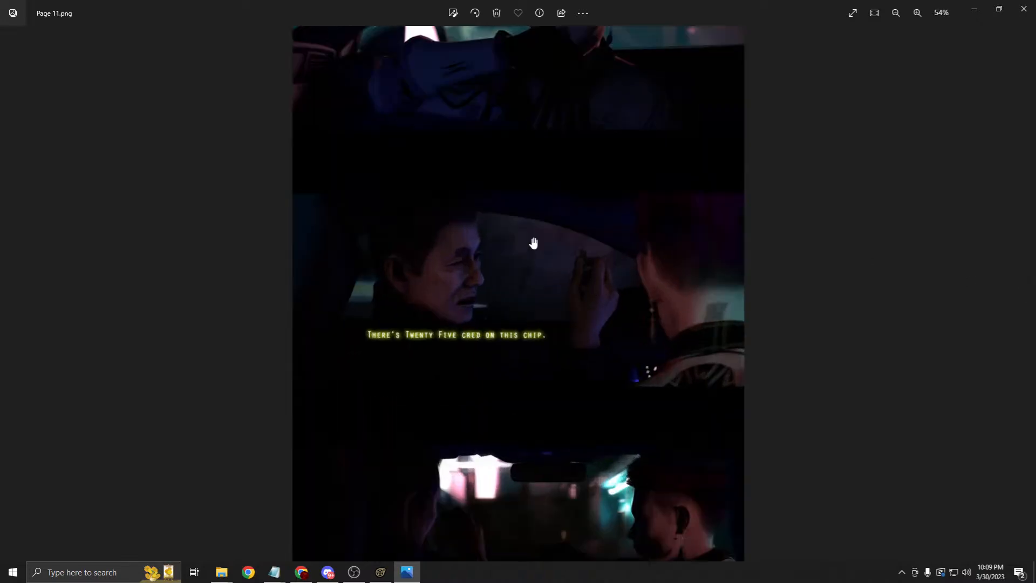
{"action": "scroll", "coordinate": [541, 226], "scroll_direction": "up", "scroll_amount": 1}
{"action": "scroll", "coordinate": [601, 204], "scroll_direction": "up", "scroll_amount": 1}
{"action": "scroll", "coordinate": [448, 241], "scroll_direction": "up", "scroll_amount": 1}
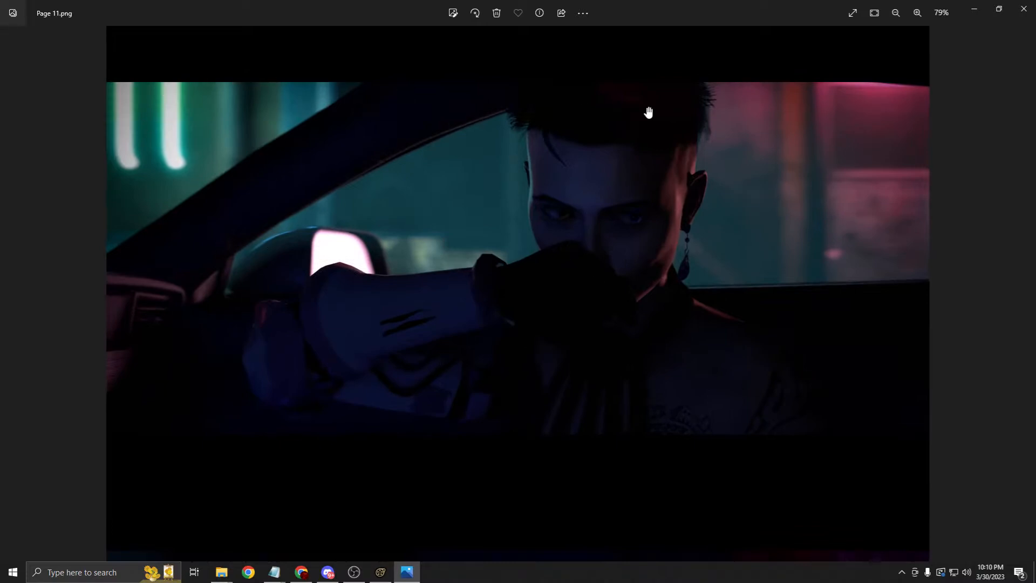
{"action": "scroll", "coordinate": [527, 434], "scroll_direction": "down", "scroll_amount": 5}
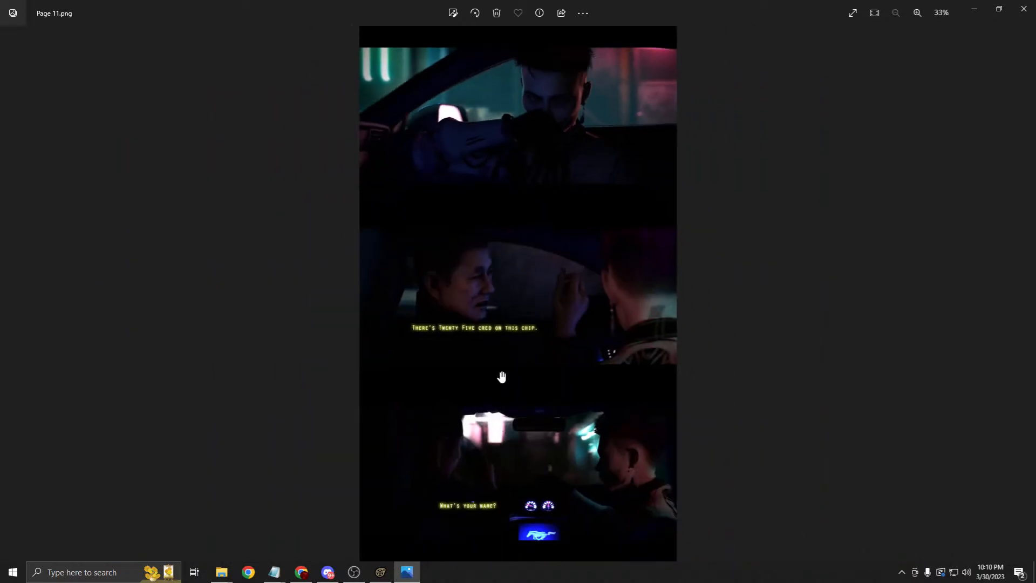
{"action": "scroll", "coordinate": [501, 376], "scroll_direction": "up", "scroll_amount": 1}
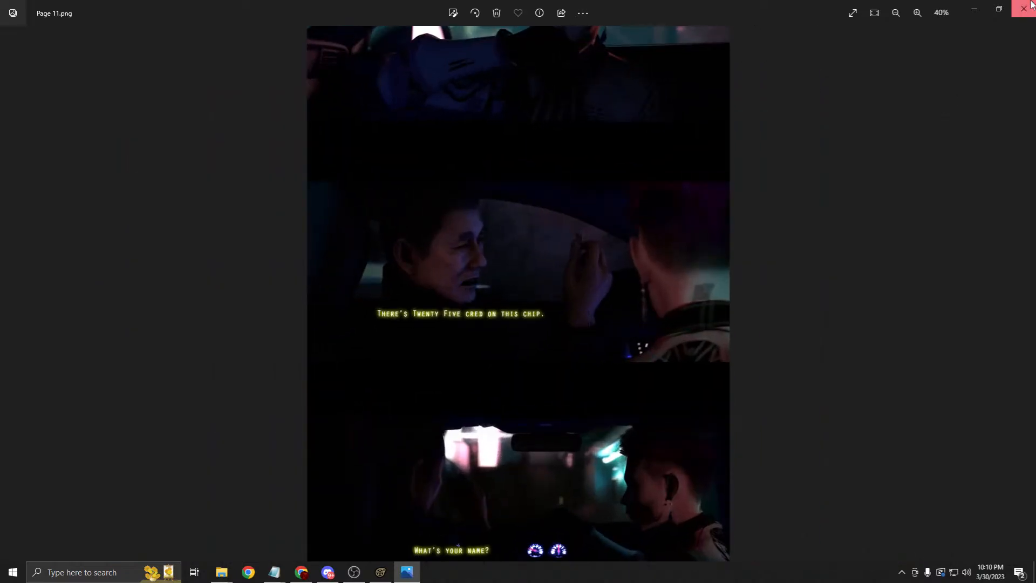
{"action": "scroll", "coordinate": [791, 189], "scroll_direction": "down", "scroll_amount": 2}
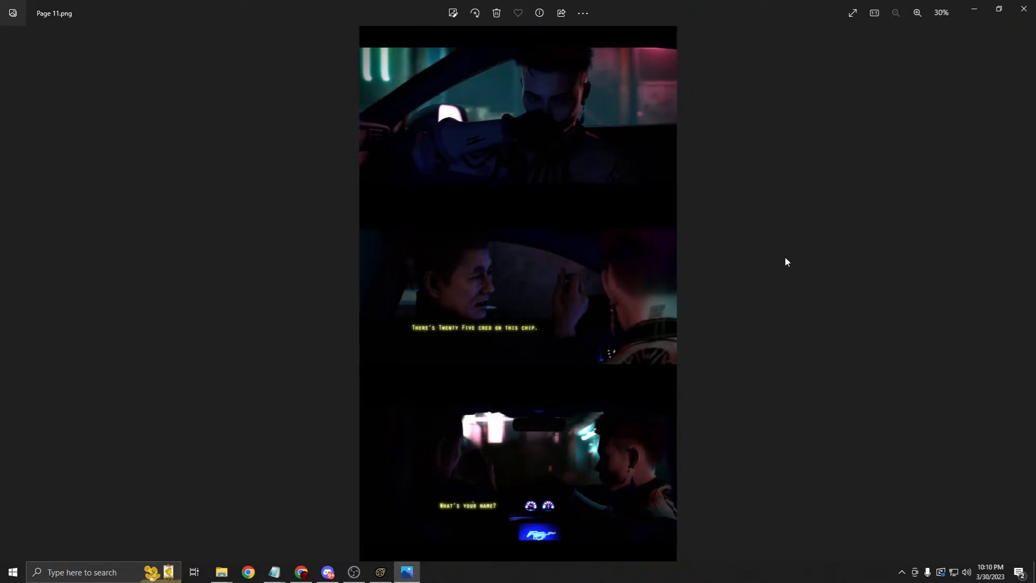
{"action": "left_click", "coordinate": [1024, 9]}
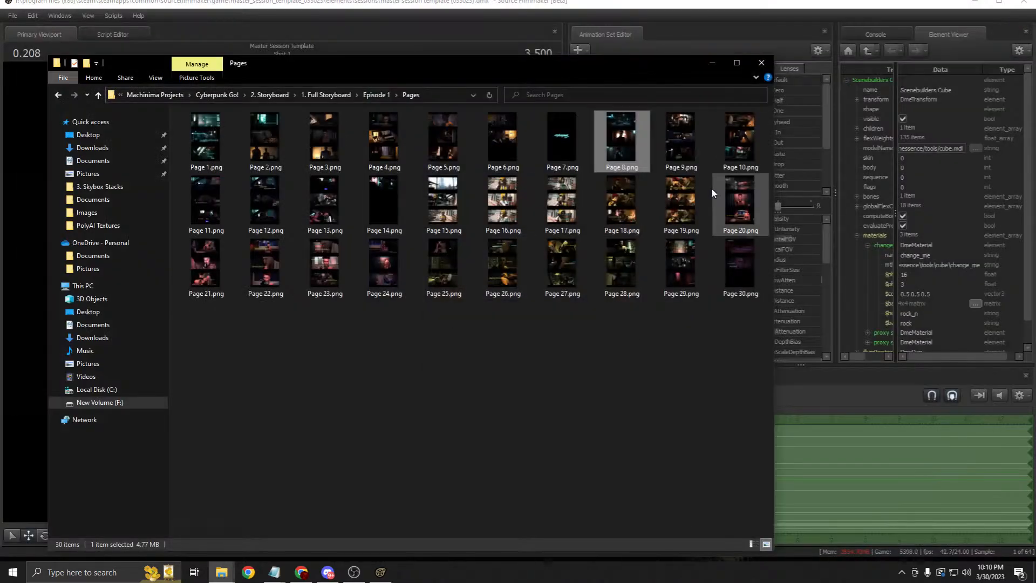
Step: Minimize Explorer, move the playhead to 1.500, and collapse the environment and Projection Light groups
{"action": "left_click", "coordinate": [711, 63]}
{"action": "left_click", "coordinate": [686, 243]}
{"action": "scroll", "coordinate": [675, 236], "scroll_direction": "down", "scroll_amount": 2}
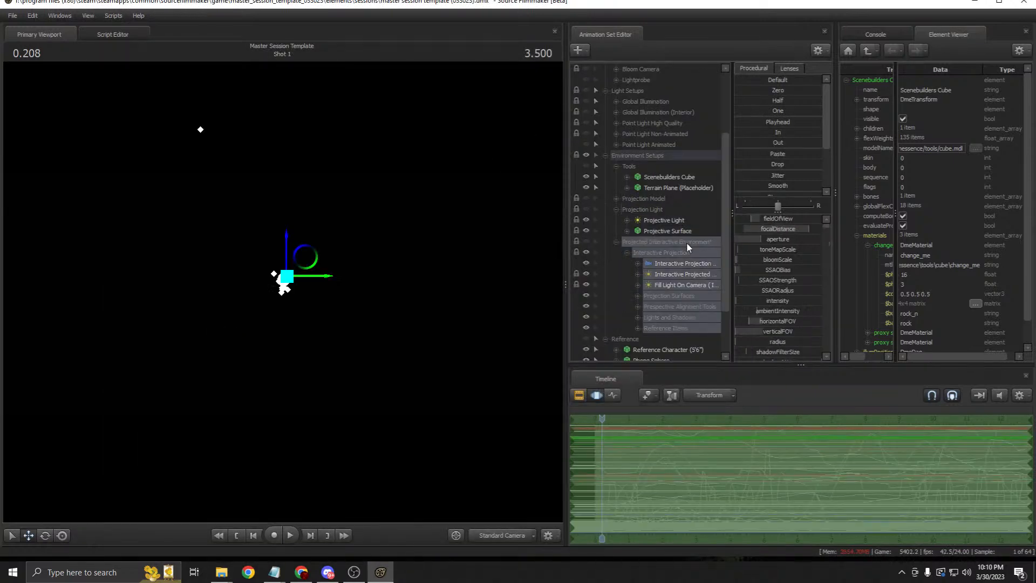
{"action": "left_click", "coordinate": [675, 222]}
{"action": "left_click_drag", "start_coordinate": [602, 418], "coordinate": [645, 418]}
{"action": "scroll", "coordinate": [658, 168], "scroll_direction": "up", "scroll_amount": 4}
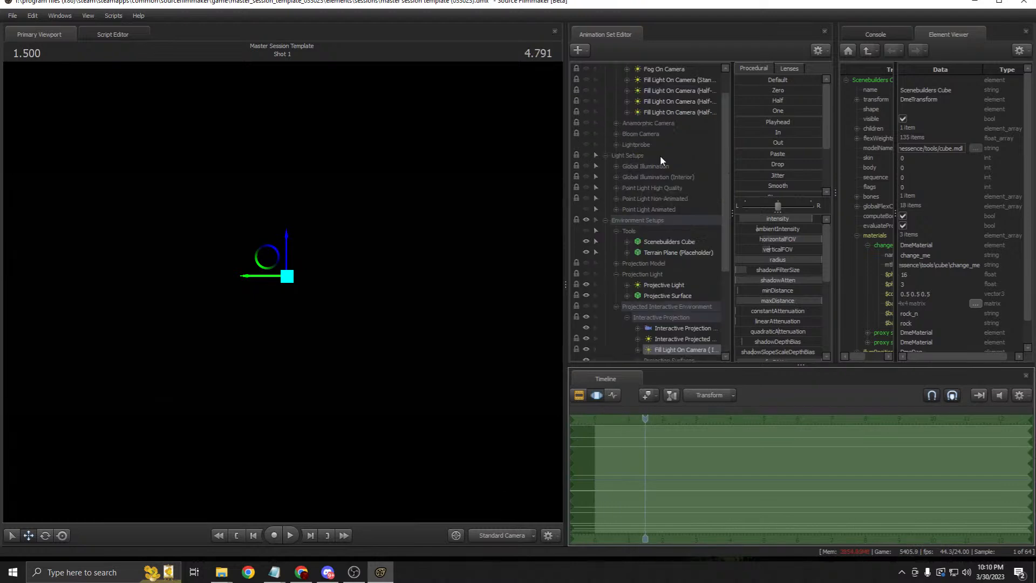
{"action": "scroll", "coordinate": [647, 205], "scroll_direction": "down", "scroll_amount": 3}
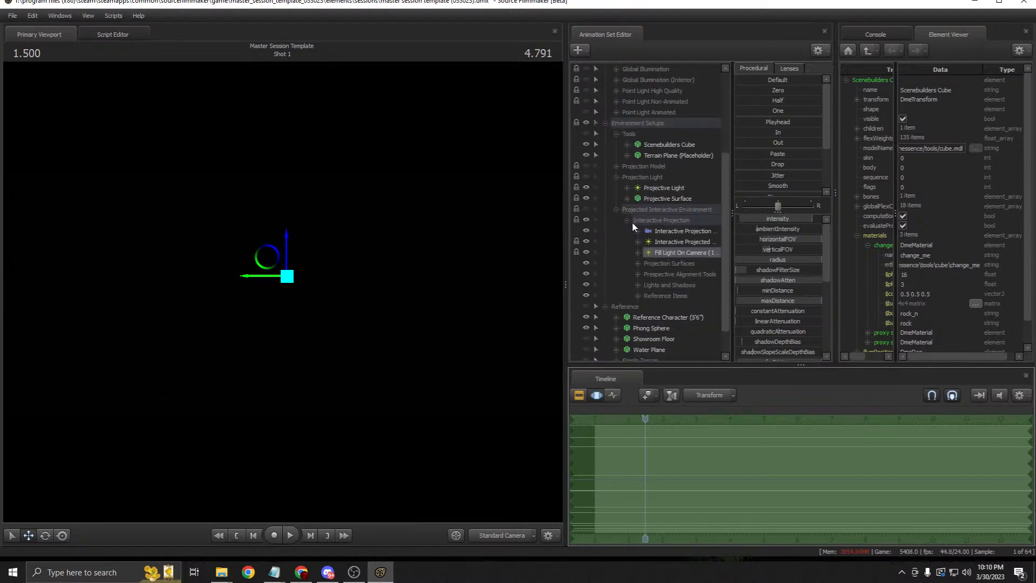
{"action": "left_click", "coordinate": [616, 210]}
{"action": "left_click", "coordinate": [613, 231]}
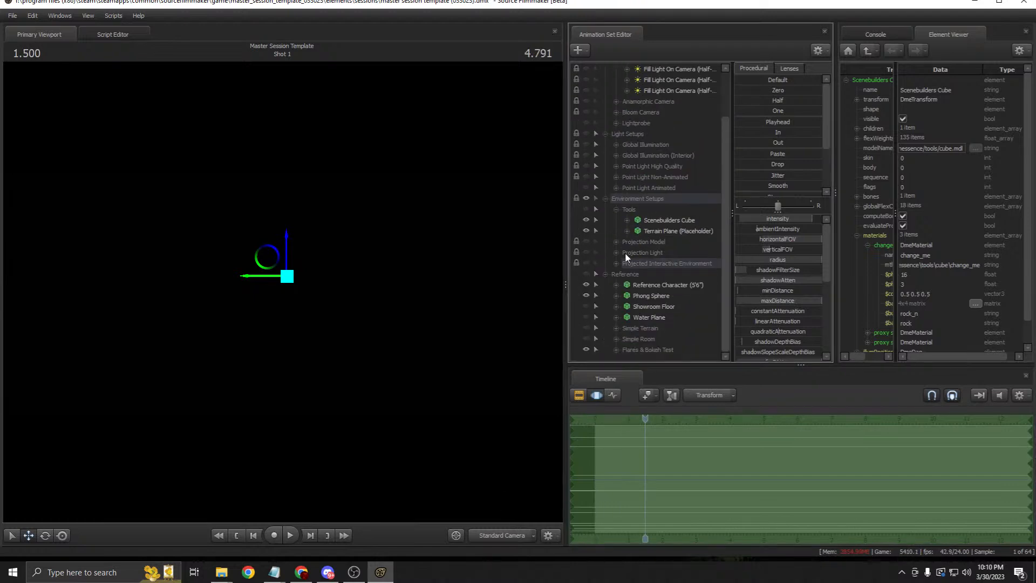
Step: Show the Projected Interactive Environment and view the shot through the Interactive Projection Camera
{"action": "left_click", "coordinate": [585, 263]}
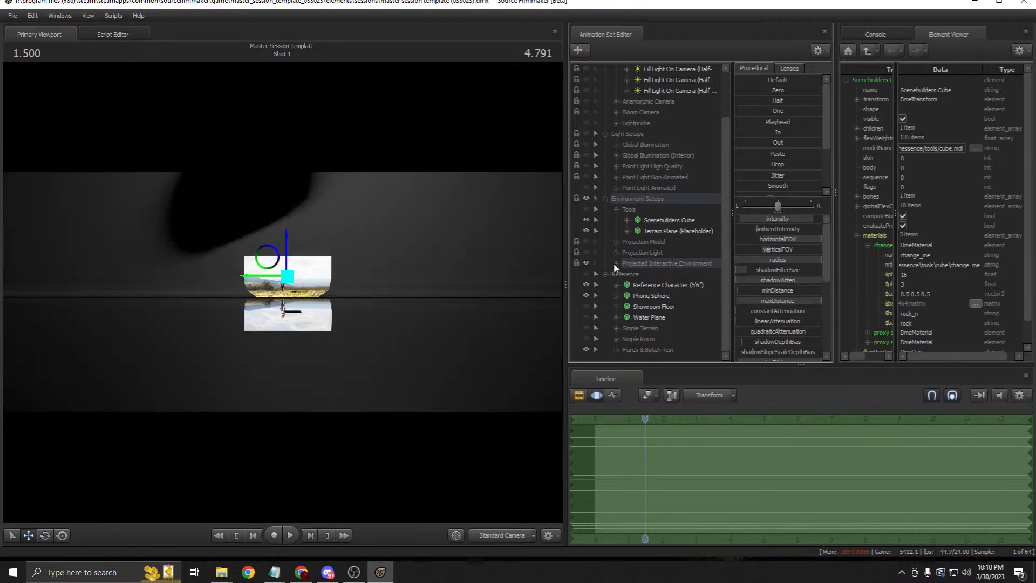
{"action": "left_click", "coordinate": [615, 263]}
{"action": "left_click_drag", "start_coordinate": [695, 285], "coordinate": [425, 304]}
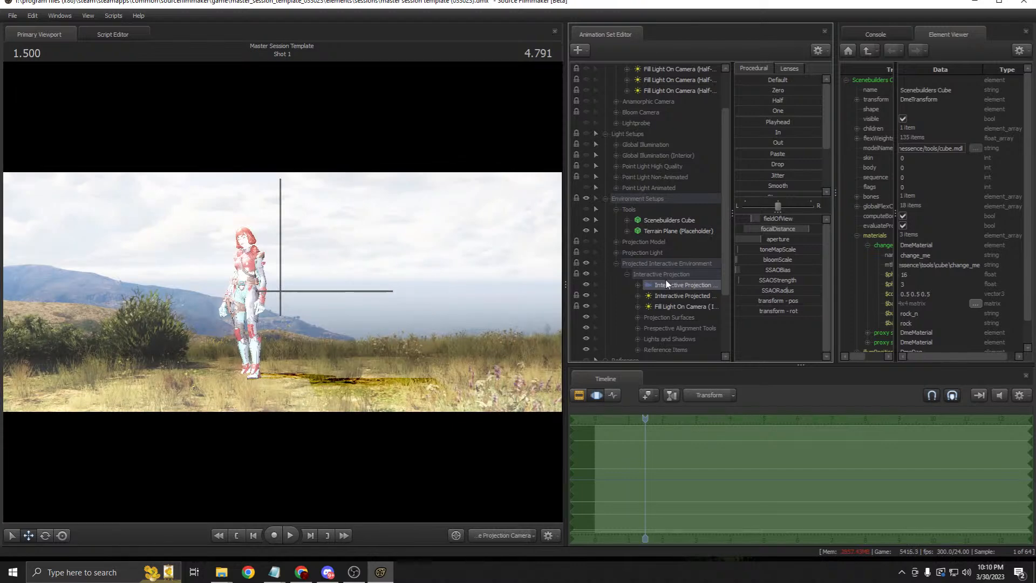
{"action": "left_click_drag", "start_coordinate": [835, 198], "coordinate": [894, 199]}
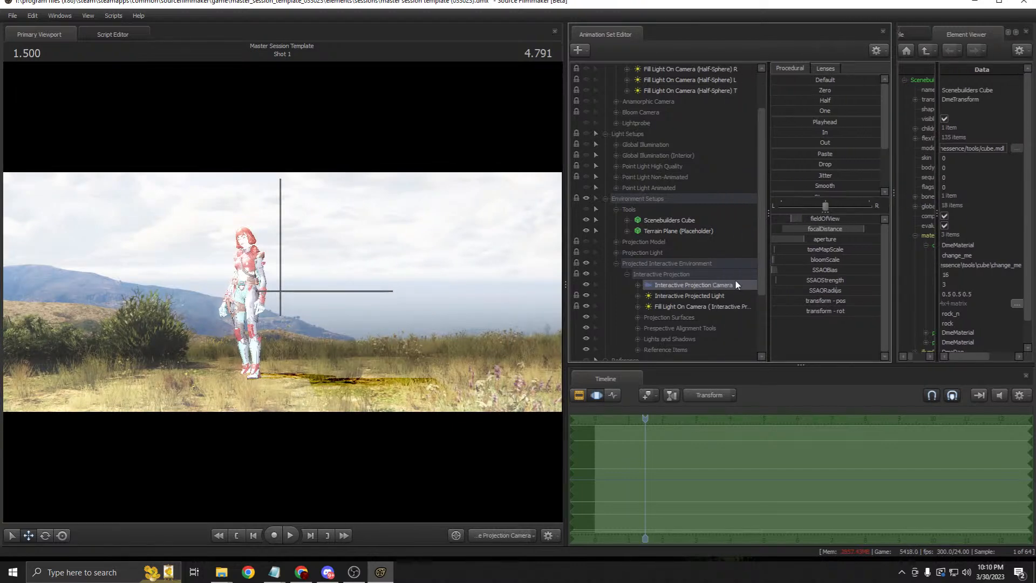
{"action": "left_click", "coordinate": [664, 263]}
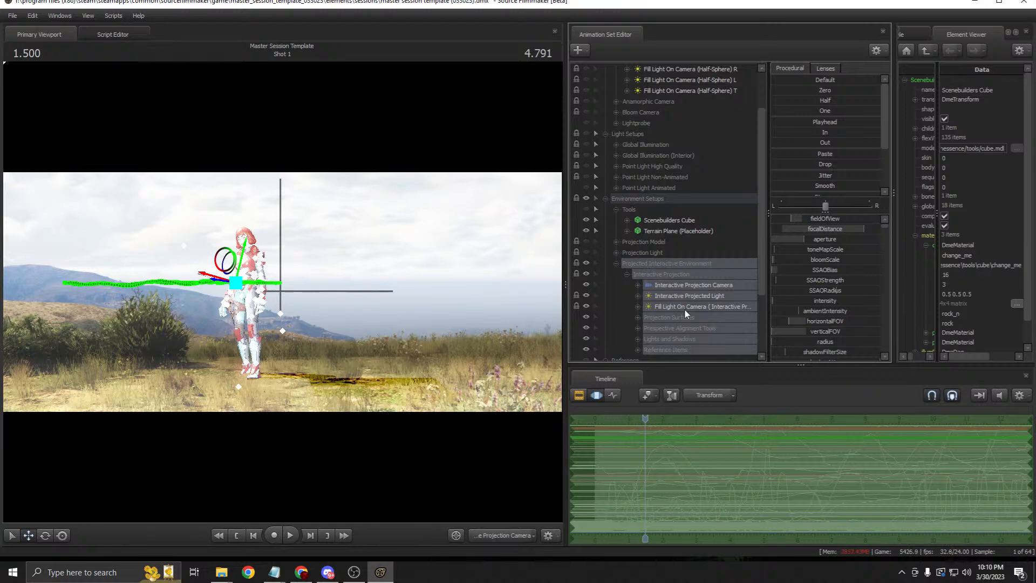
{"action": "left_click", "coordinate": [664, 284]}
{"action": "left_click", "coordinate": [583, 398]}
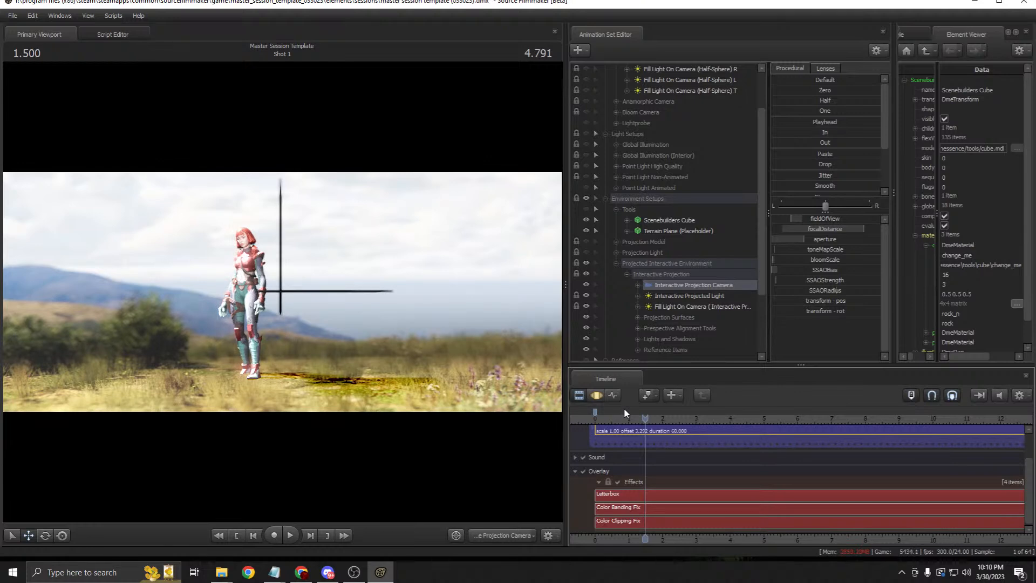
Step: Fly around the projected scene in the Work Camera, then return to the projection camera
{"action": "scroll", "coordinate": [709, 286], "scroll_direction": "down", "scroll_amount": 2}
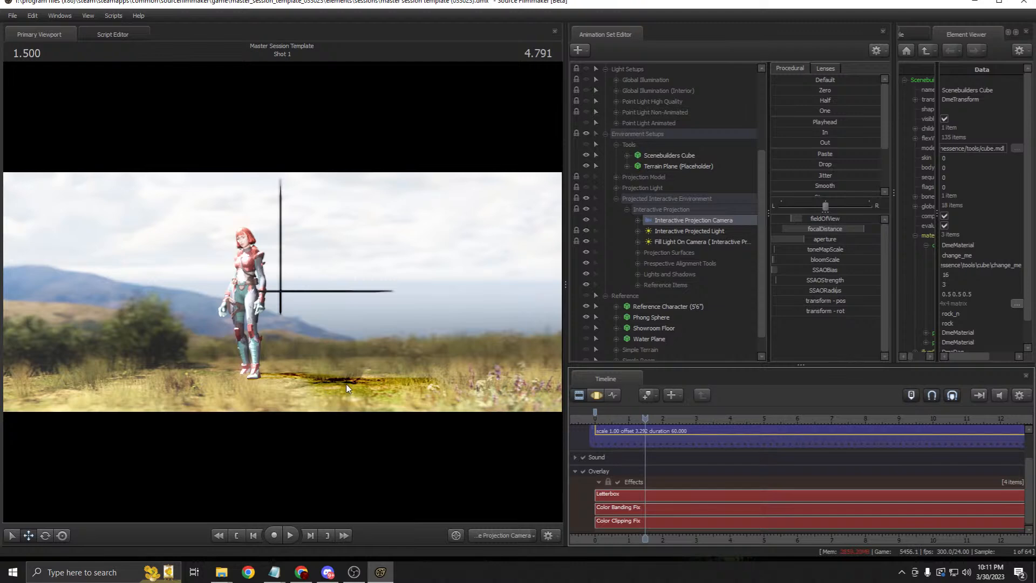
{"action": "left_click", "coordinate": [513, 535]}
{"action": "left_click", "coordinate": [466, 463]}
{"action": "mouse_move", "coordinate": [465, 464]}
{"action": "left_mouse_down"}
{"action": "mouse_move", "coordinate": [413, 458]}
{"action": "mouse_move", "coordinate": [450, 461]}
{"action": "left_mouse_up"}
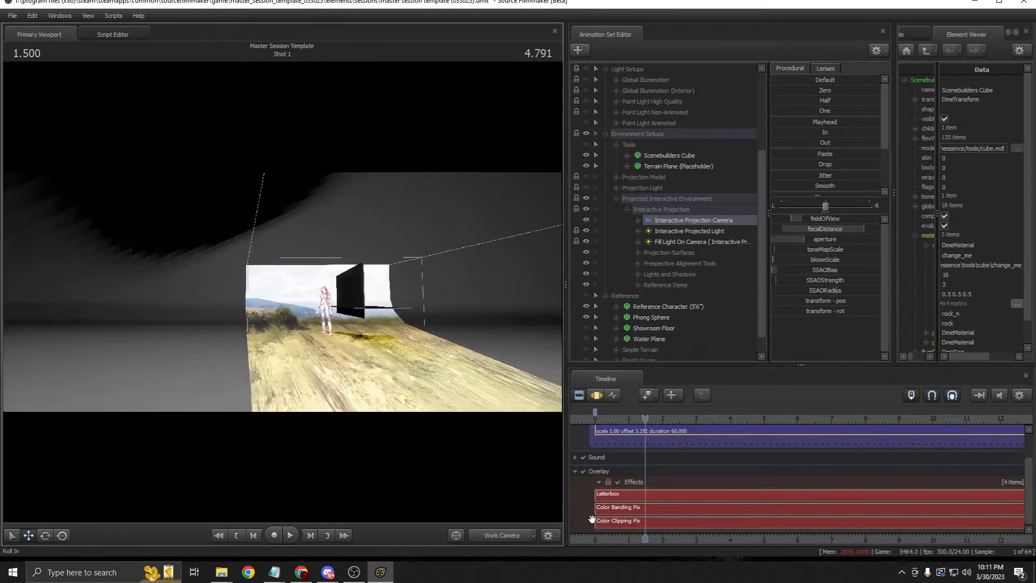
{"action": "left_click", "coordinate": [505, 533]}
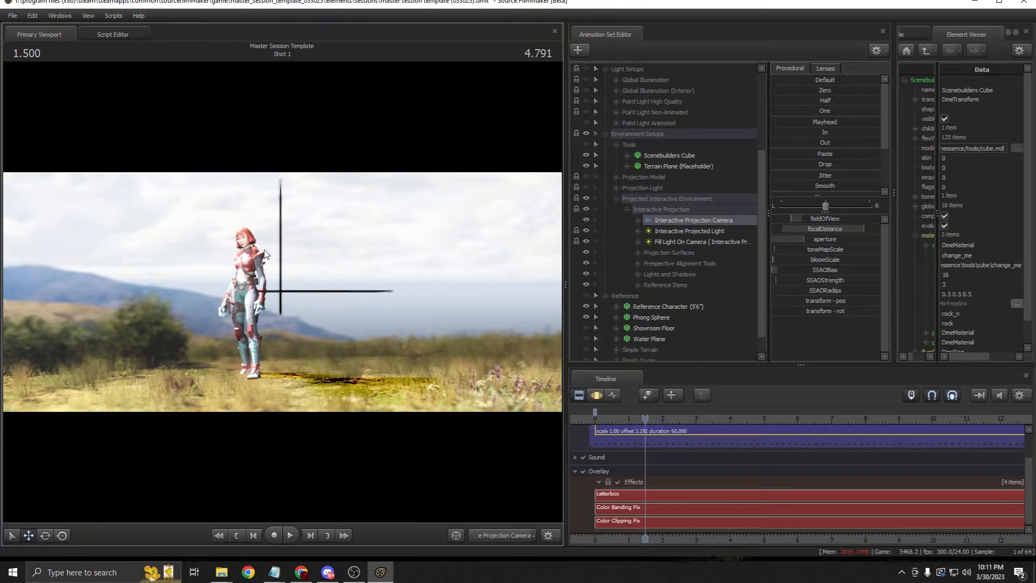
Step: Toggle the Interactive Projected Light's Light 1 off and back on to compare the lighting
{"action": "left_click", "coordinate": [666, 235]}
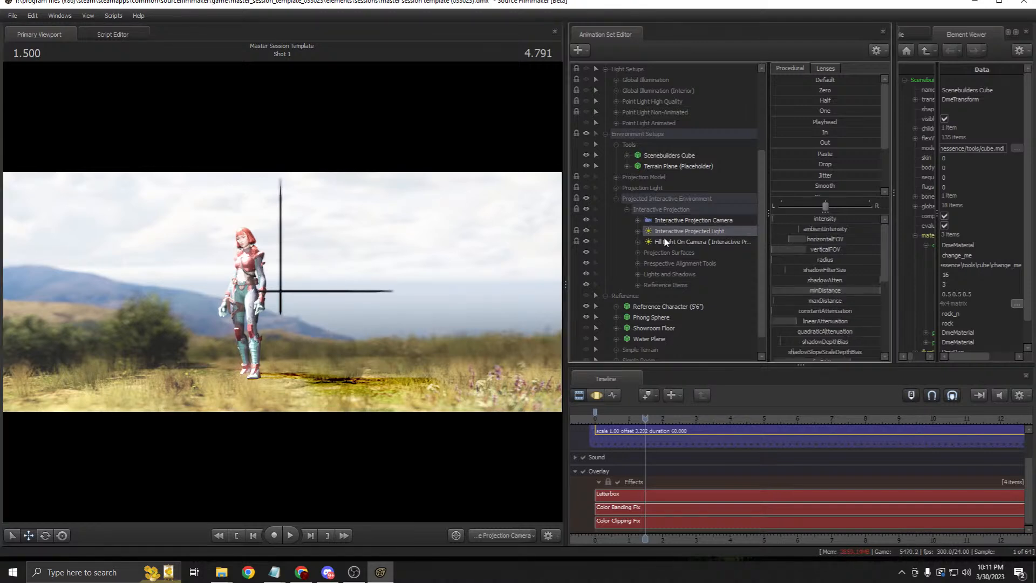
{"action": "left_click", "coordinate": [638, 275]}
{"action": "left_click", "coordinate": [586, 284]}
{"action": "left_click", "coordinate": [586, 284]}
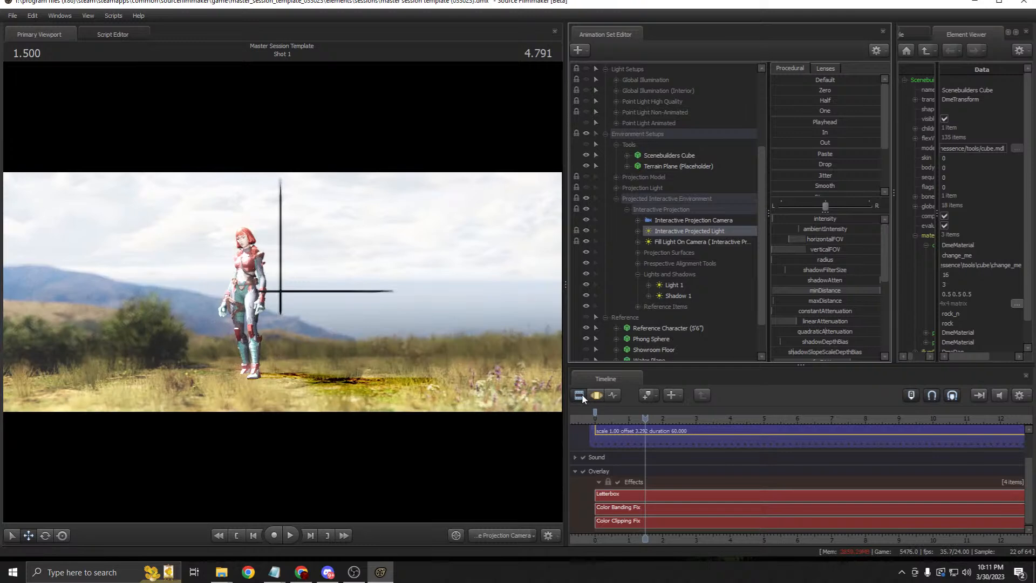
Step: At time 3.291, adjust Light 1's intensity with its animation curves shown
{"action": "left_click_drag", "start_coordinate": [646, 412], "coordinate": [703, 413]}
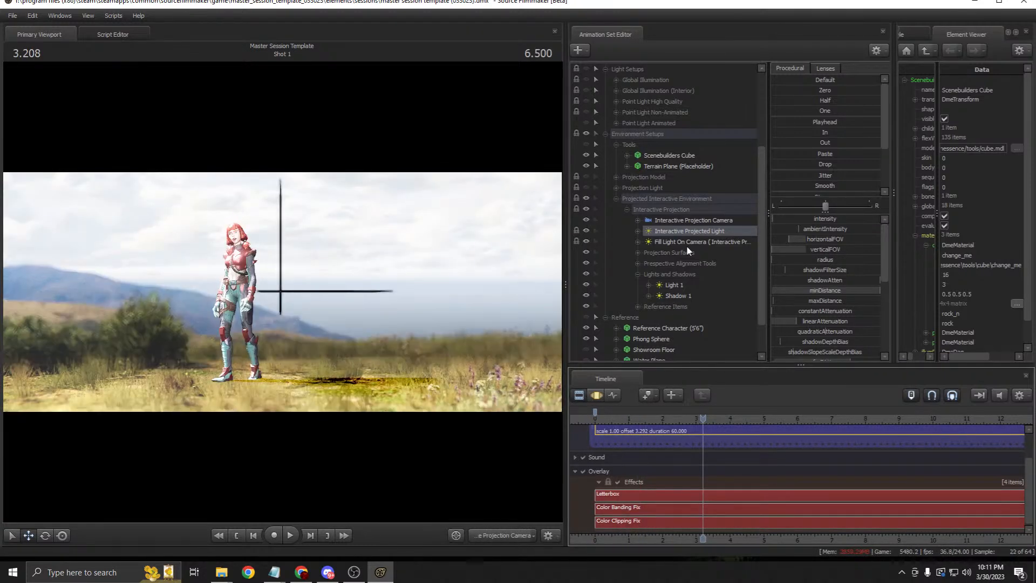
{"action": "scroll", "coordinate": [683, 242], "scroll_direction": "up", "scroll_amount": 2}
{"action": "left_click", "coordinate": [670, 302]}
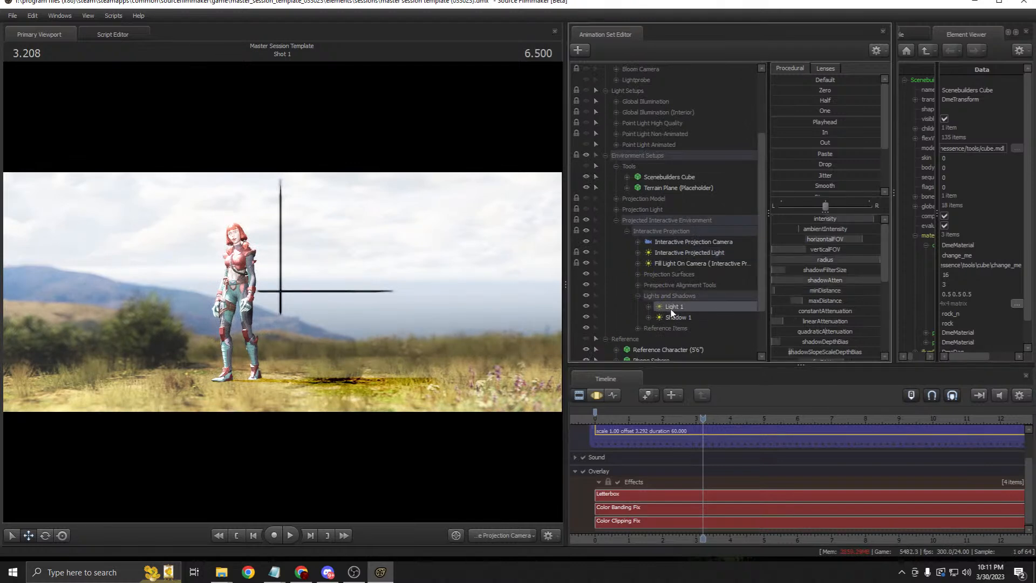
{"action": "left_click", "coordinate": [673, 318]}
{"action": "left_click", "coordinate": [672, 308]}
{"action": "left_click", "coordinate": [598, 395]}
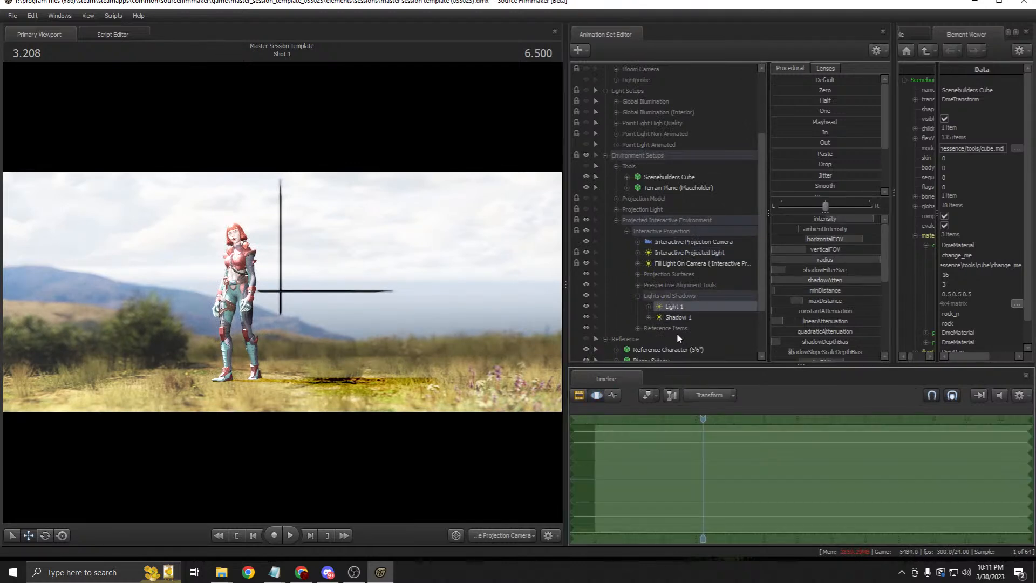
{"action": "left_click_drag", "start_coordinate": [840, 218], "coordinate": [841, 218]}
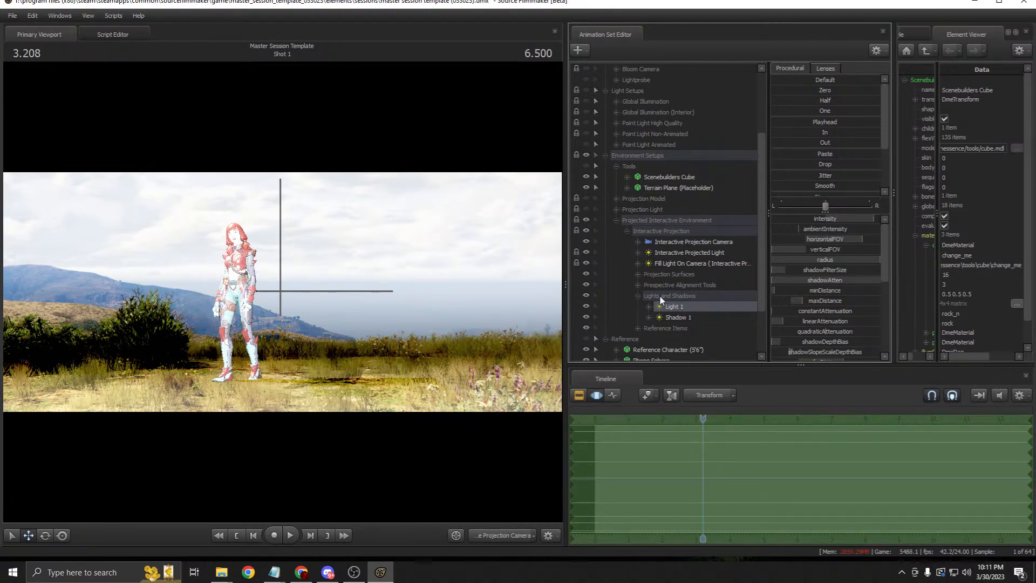
Step: Show the film clip's Sound and Overlay tracks and put the playhead back at 0.833
{"action": "left_click", "coordinate": [660, 271]}
{"action": "left_click", "coordinate": [663, 264]}
{"action": "left_click", "coordinate": [684, 252]}
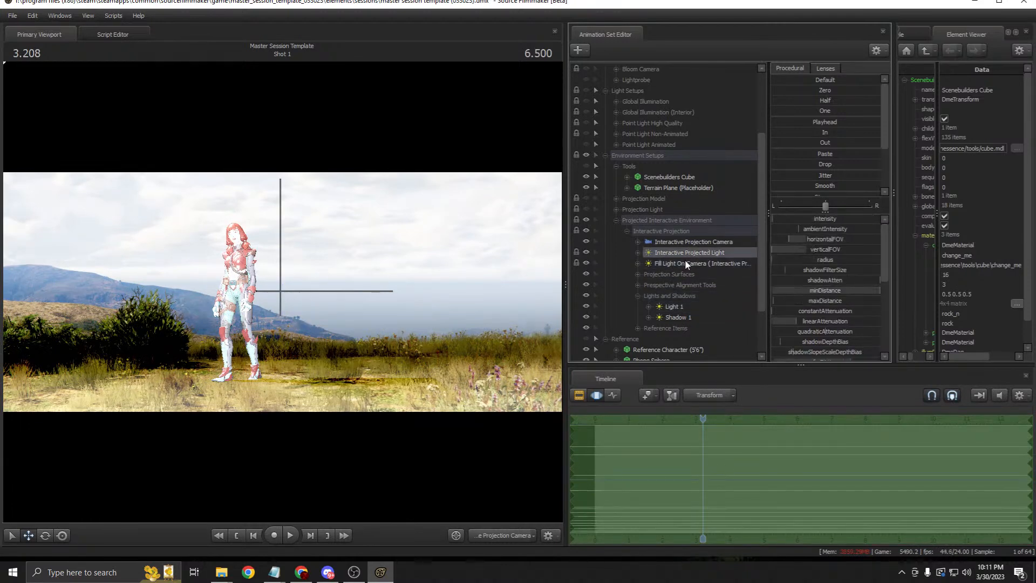
{"action": "left_click", "coordinate": [580, 396]}
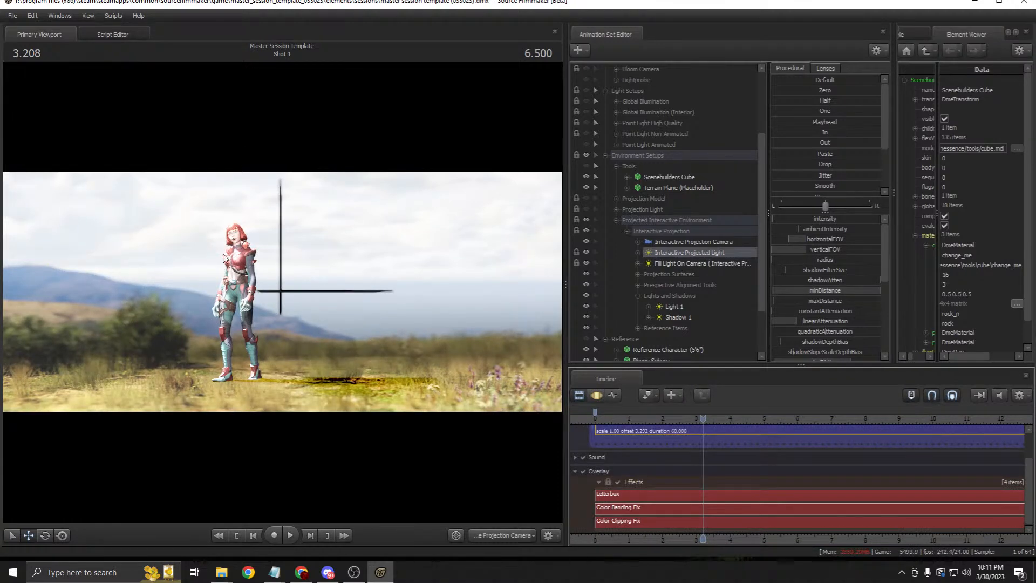
{"action": "left_click", "coordinate": [622, 419]}
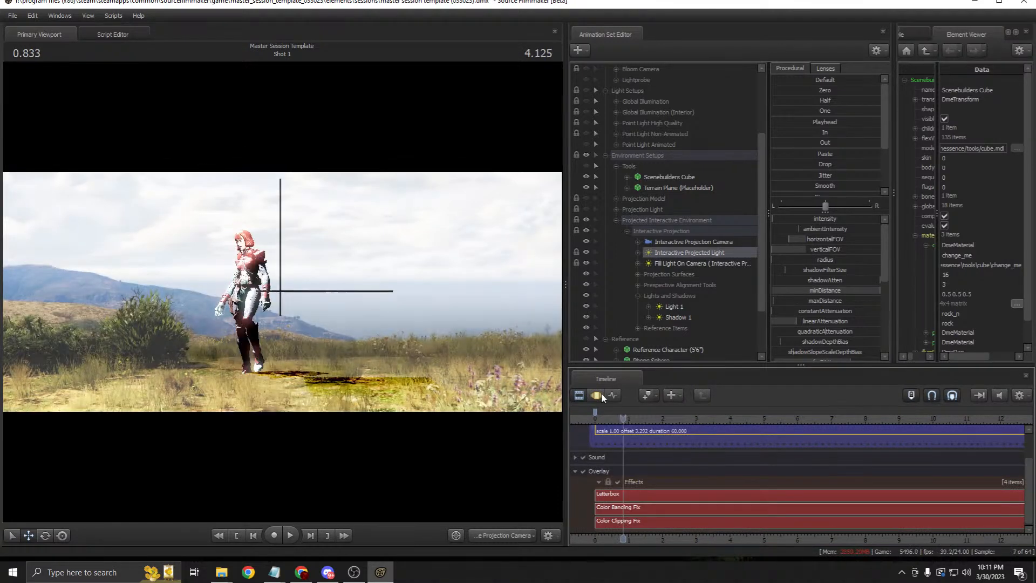
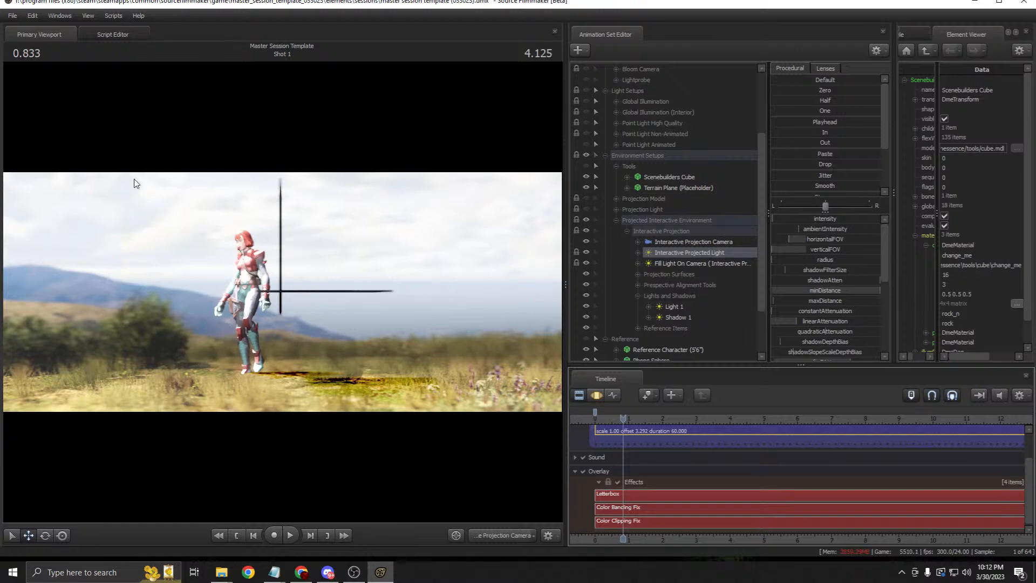
Step: Toggle the Interactive Projected Light and the Fill Light On Camera off and back on to compare
{"action": "scroll", "coordinate": [741, 293], "scroll_direction": "up", "scroll_amount": 1}
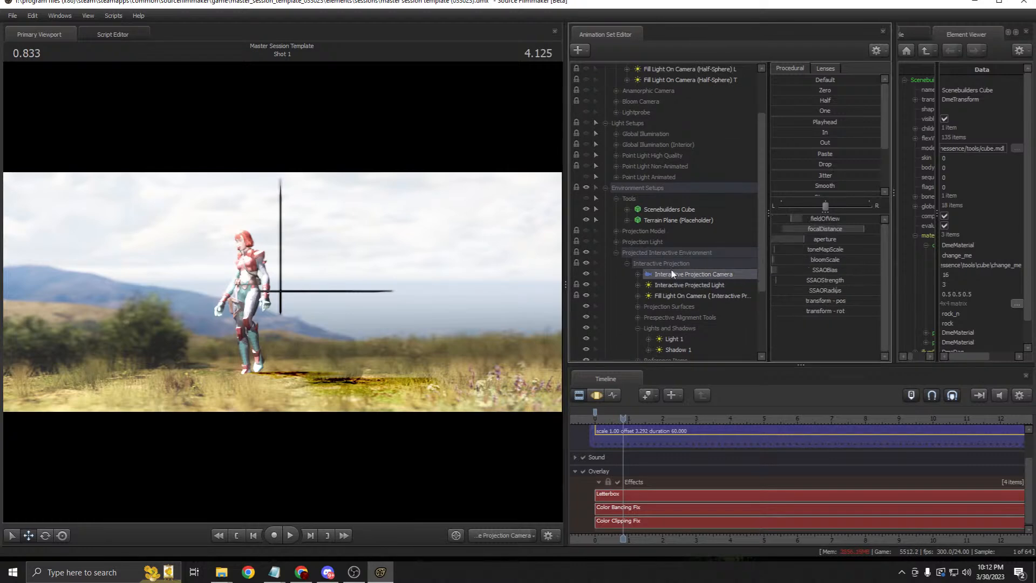
{"action": "left_click", "coordinate": [675, 294]}
{"action": "scroll", "coordinate": [675, 293], "scroll_direction": "down", "scroll_amount": 2}
{"action": "left_click", "coordinate": [638, 263]}
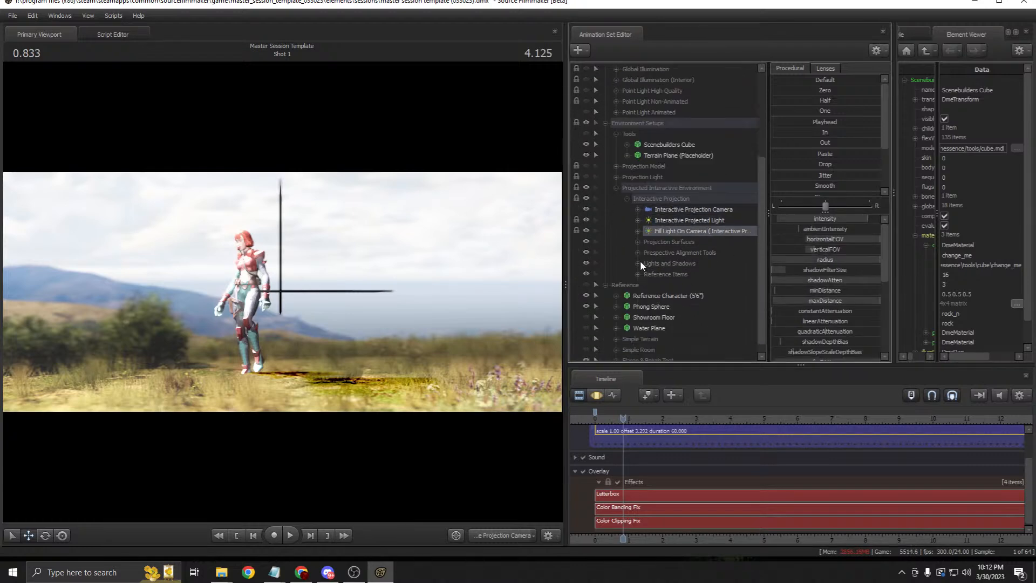
{"action": "left_click", "coordinate": [683, 209]}
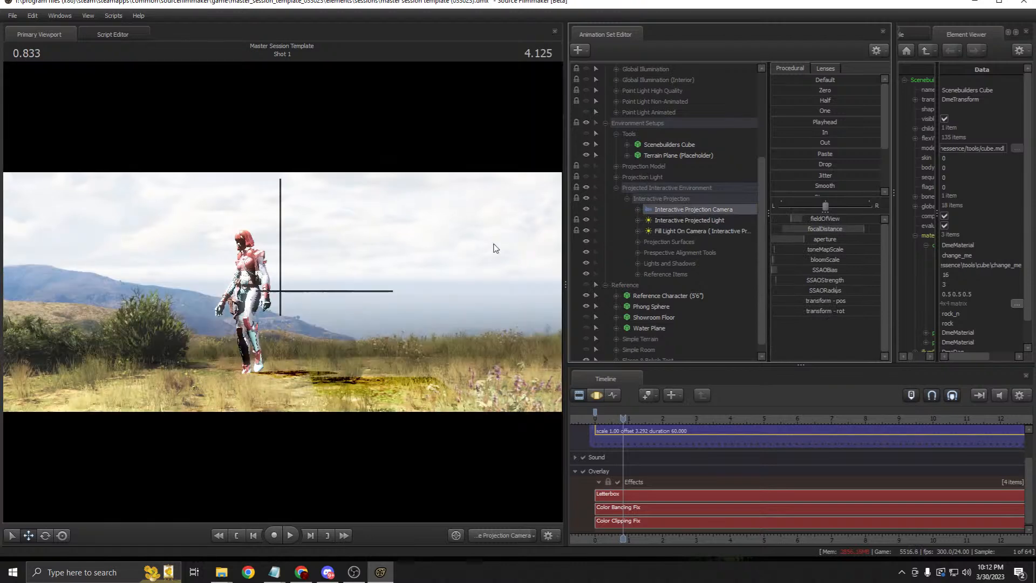
{"action": "left_click", "coordinate": [685, 220]}
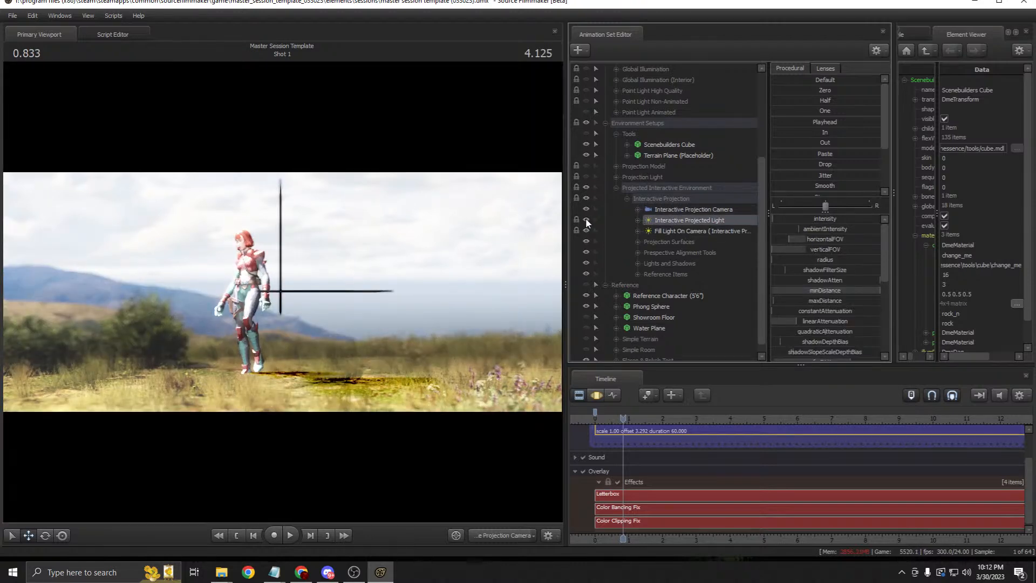
{"action": "left_click", "coordinate": [586, 220]}
{"action": "left_click", "coordinate": [586, 219]}
{"action": "left_click", "coordinate": [665, 231]}
{"action": "left_click", "coordinate": [586, 230]}
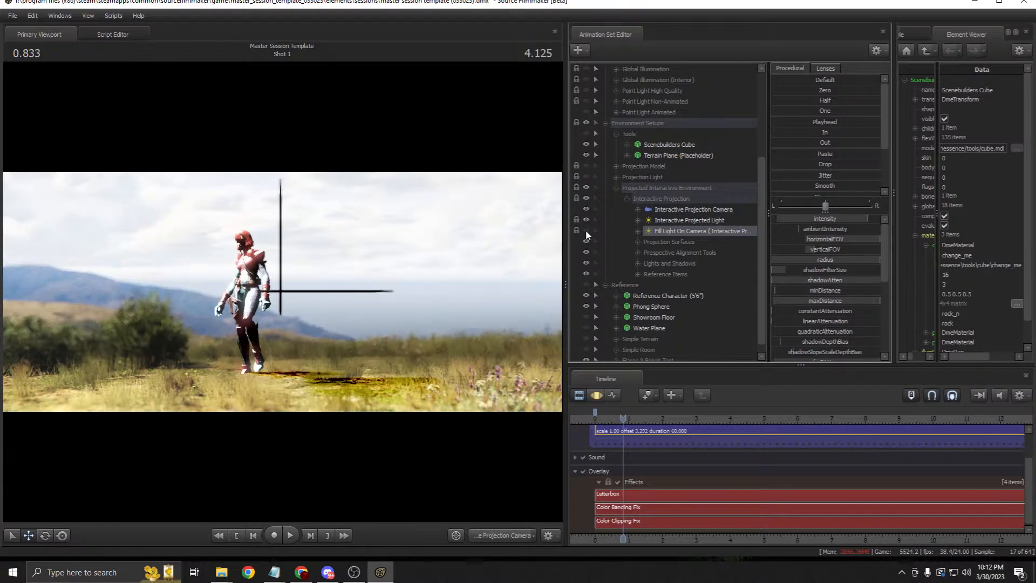
{"action": "left_click", "coordinate": [585, 230]}
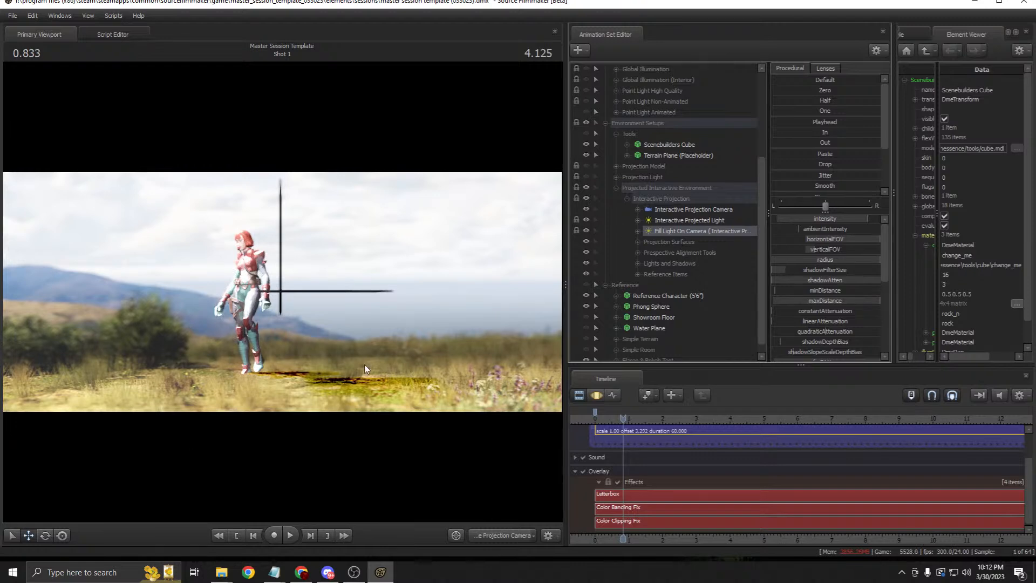
Step: Lower the camera fill light's intensity in the Motion Editor, then compare Motion and Clip editor views
{"action": "key", "text": "F4"}
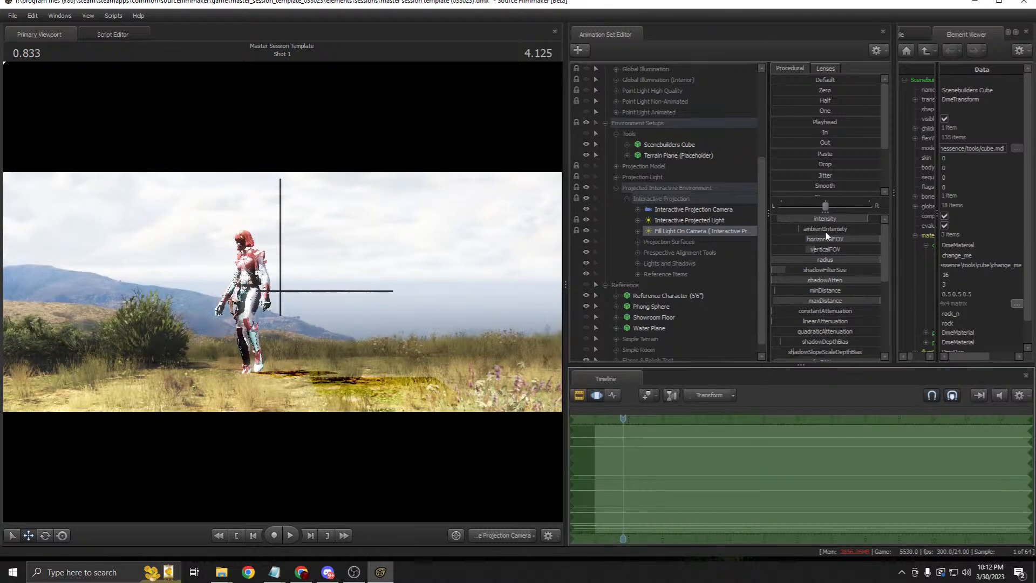
{"action": "left_click_drag", "start_coordinate": [840, 221], "coordinate": [750, 222]}
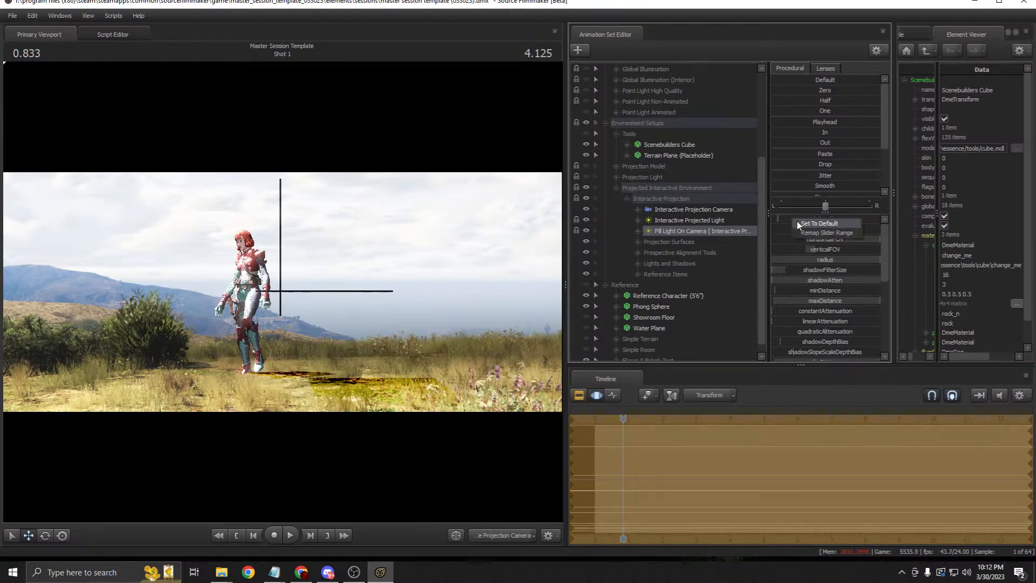
{"action": "left_click", "coordinate": [582, 395]}
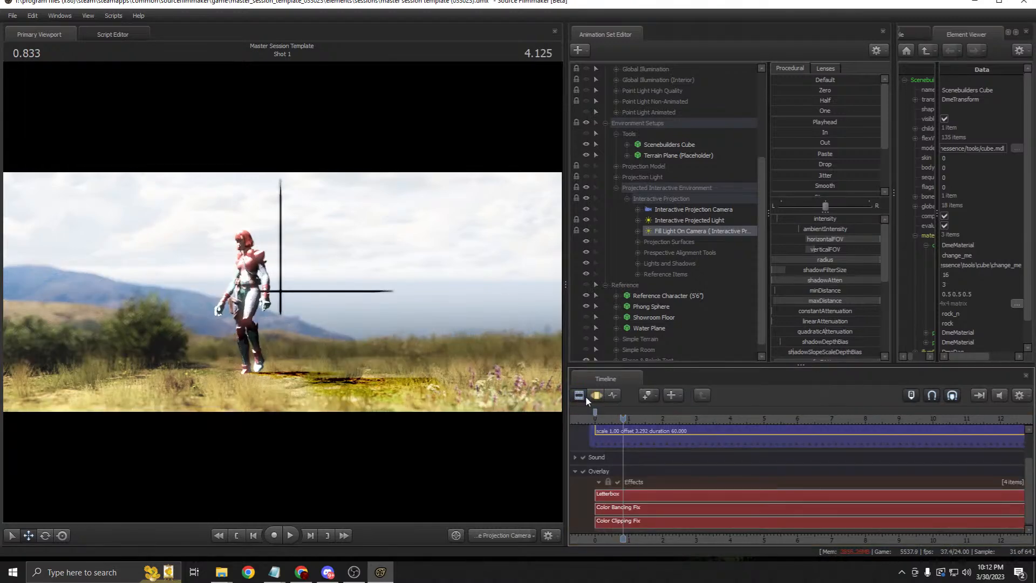
{"action": "left_click", "coordinate": [596, 395]}
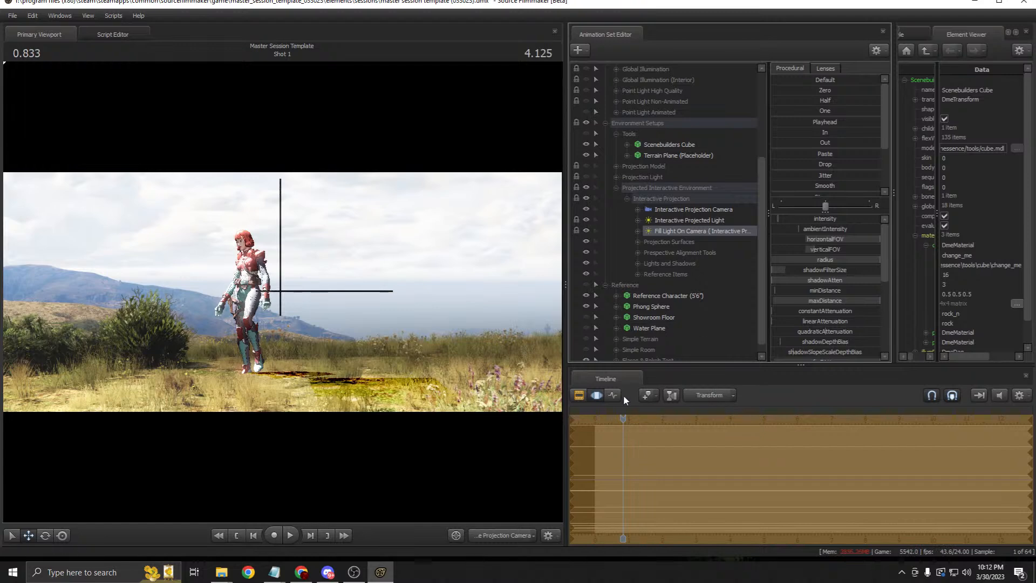
{"action": "left_click", "coordinate": [580, 395]}
{"action": "left_click", "coordinate": [595, 395]}
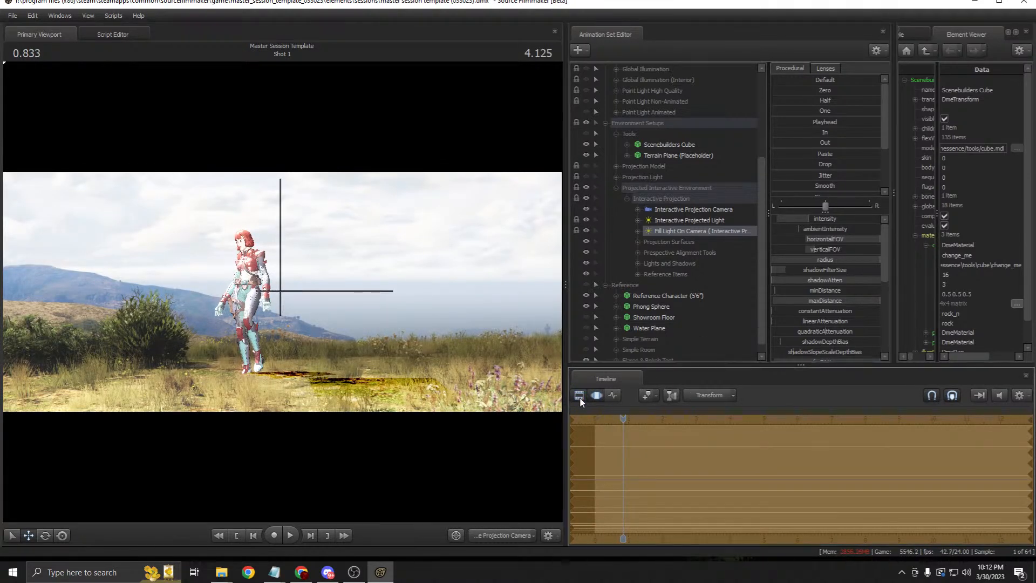
{"action": "left_click", "coordinate": [579, 395]}
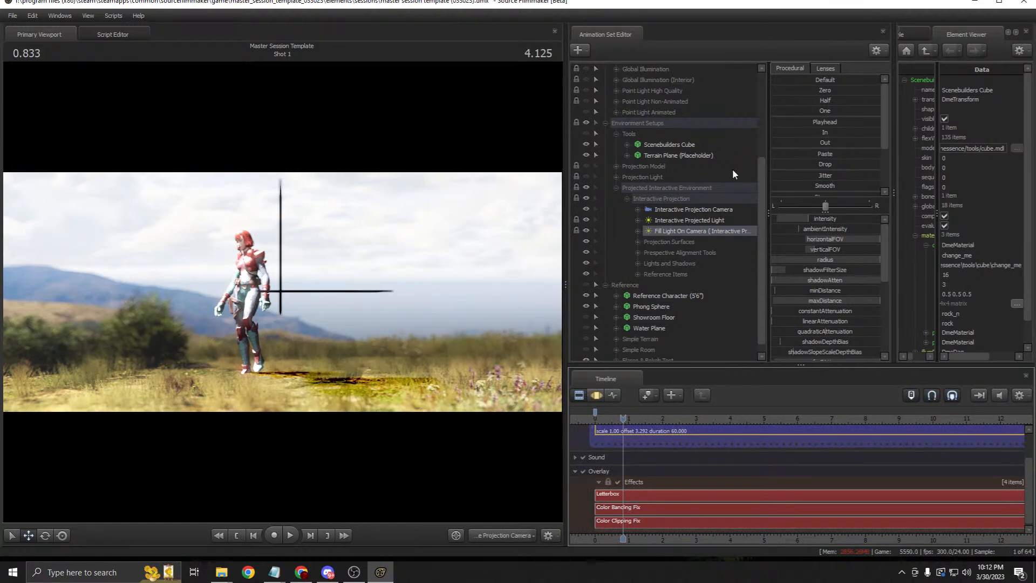
Step: Expand Projection Surfaces and toggle the projected background surface off and back on
{"action": "left_click", "coordinate": [685, 242]}
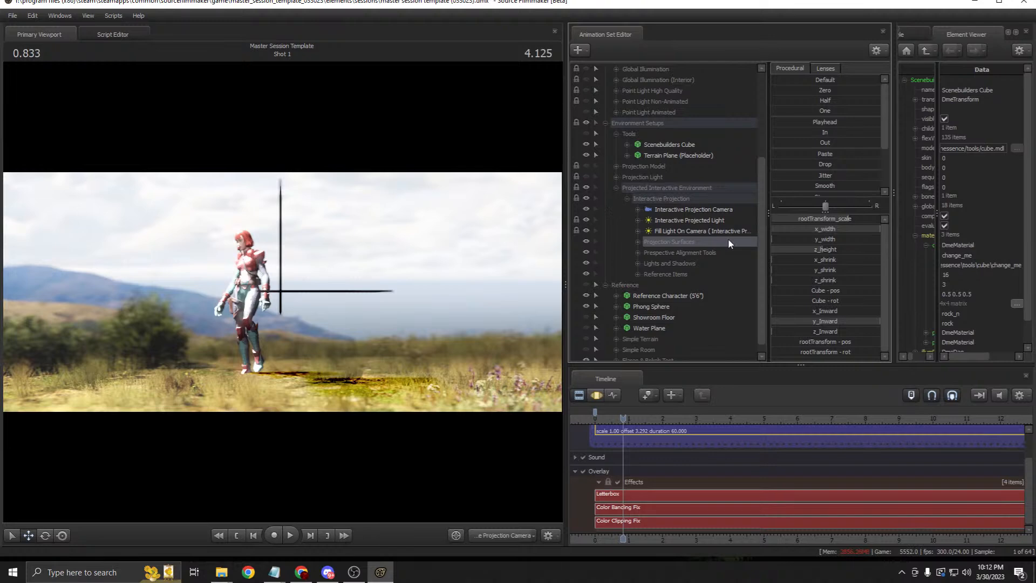
{"action": "left_click", "coordinate": [688, 233]}
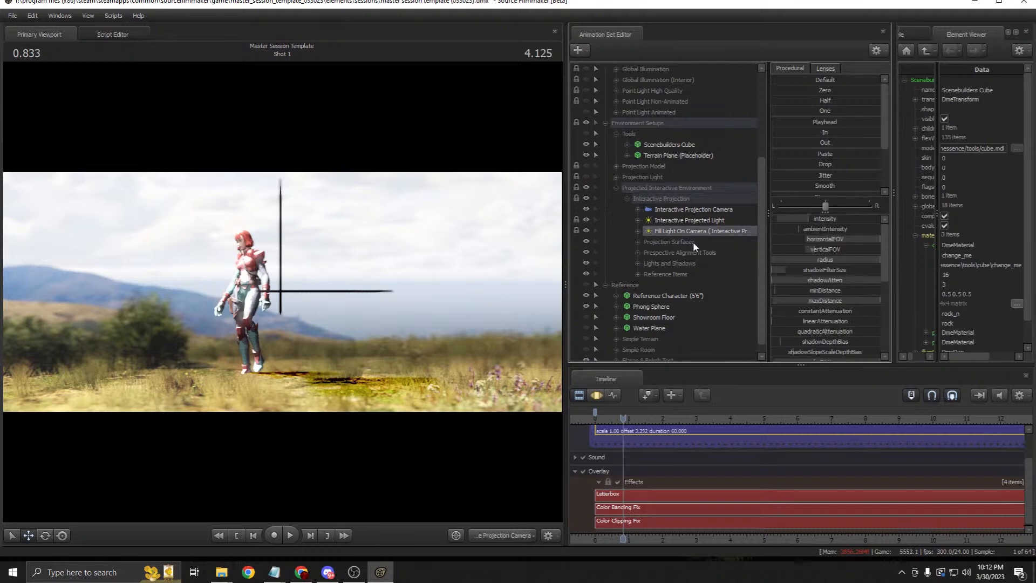
{"action": "left_click", "coordinate": [627, 199]}
{"action": "scroll", "coordinate": [616, 247], "scroll_direction": "up", "scroll_amount": 1}
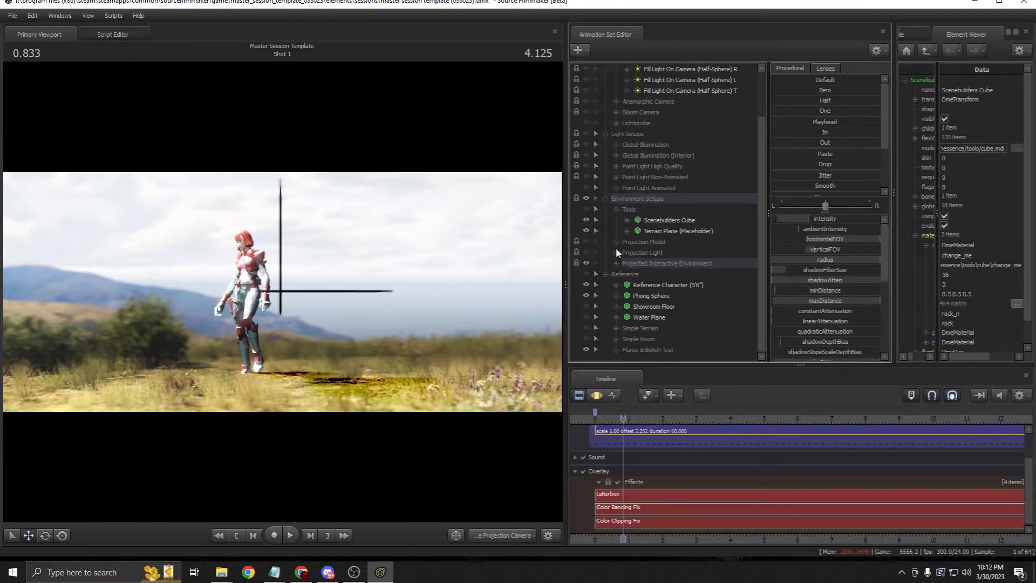
{"action": "scroll", "coordinate": [659, 266], "scroll_direction": "down", "scroll_amount": 1}
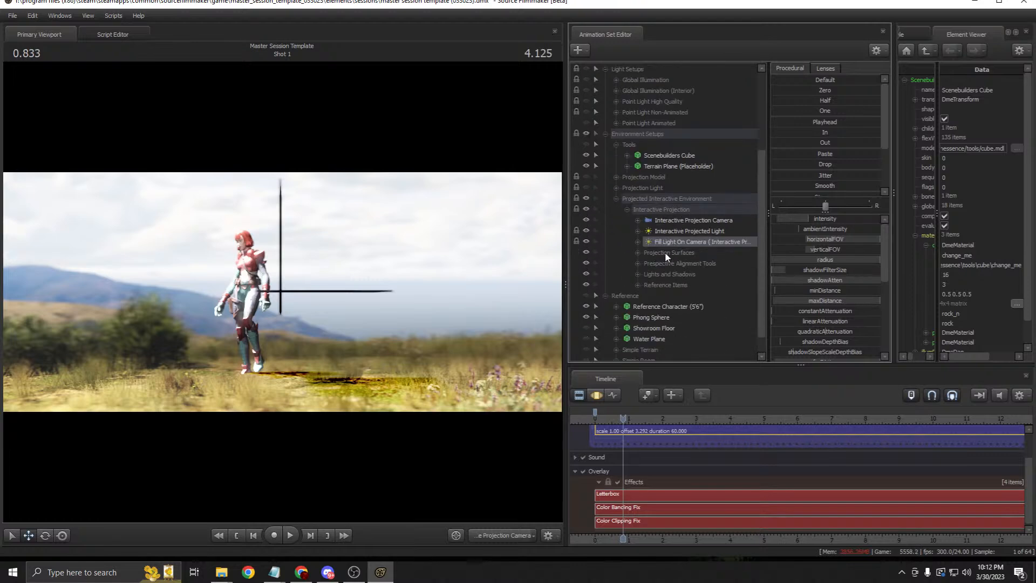
{"action": "left_click", "coordinate": [665, 251]}
{"action": "left_click", "coordinate": [634, 246]}
{"action": "left_click", "coordinate": [635, 248]}
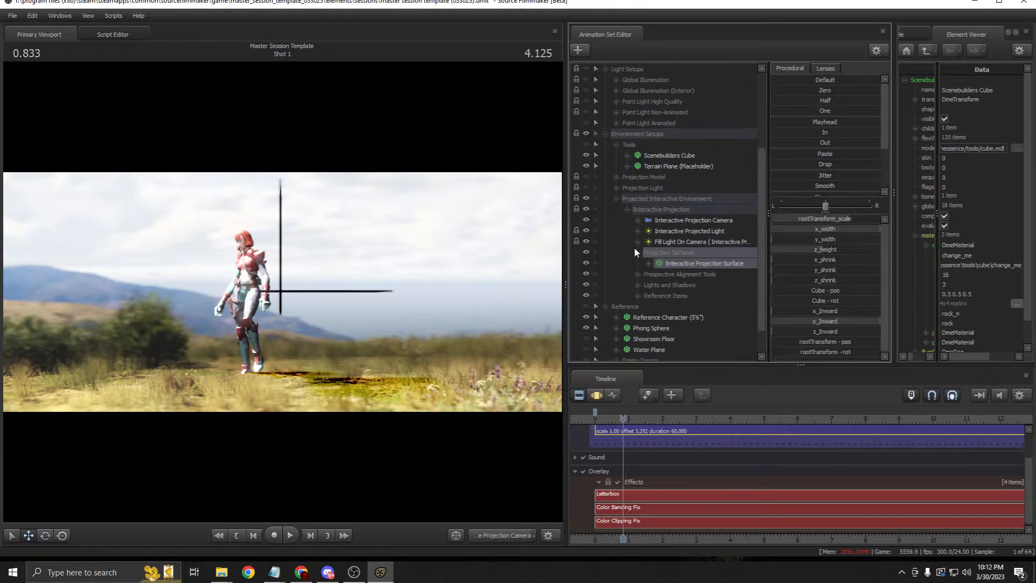
{"action": "left_click", "coordinate": [586, 263]}
{"action": "left_click", "coordinate": [586, 263]}
Step: Select both Horizon Point helpers, try sliding them along X, then undo the move
{"action": "left_click", "coordinate": [637, 274]}
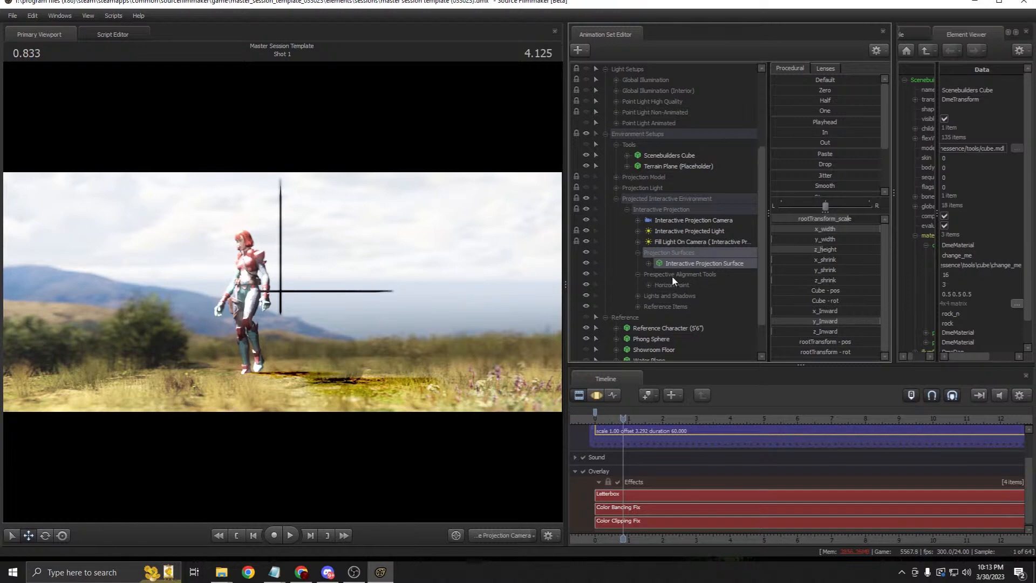
{"action": "left_click", "coordinate": [670, 282]}
{"action": "left_click", "coordinate": [648, 284]}
{"action": "left_click", "coordinate": [595, 392]}
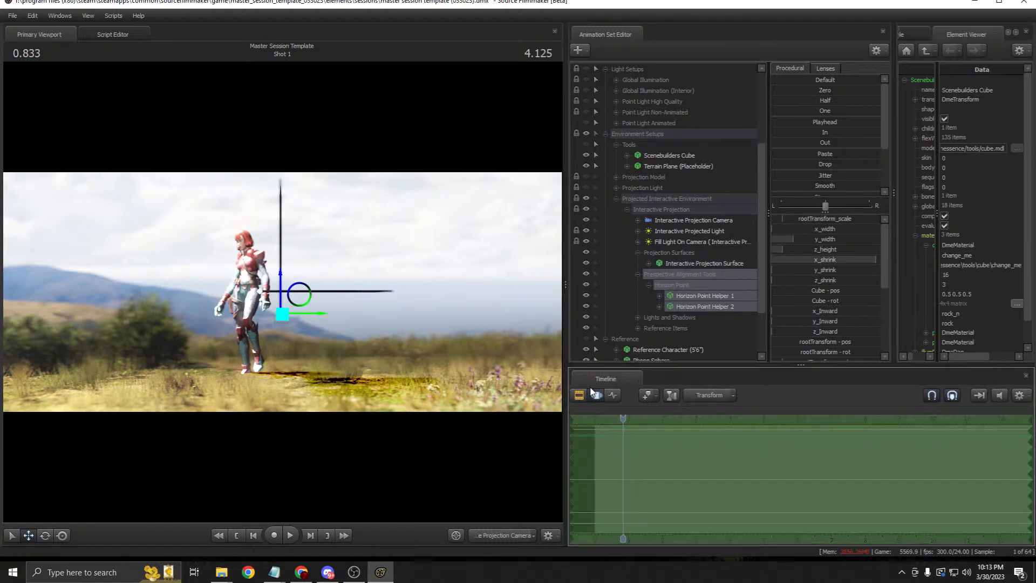
{"action": "left_click_drag", "start_coordinate": [299, 294], "coordinate": [211, 219]}
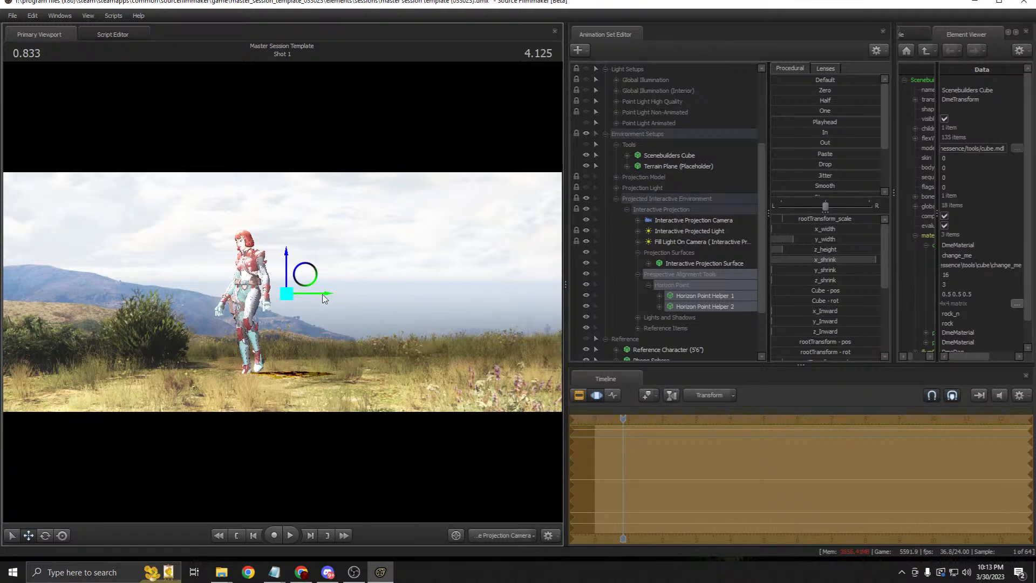
{"action": "left_click_drag", "start_coordinate": [323, 297], "coordinate": [390, 295]}
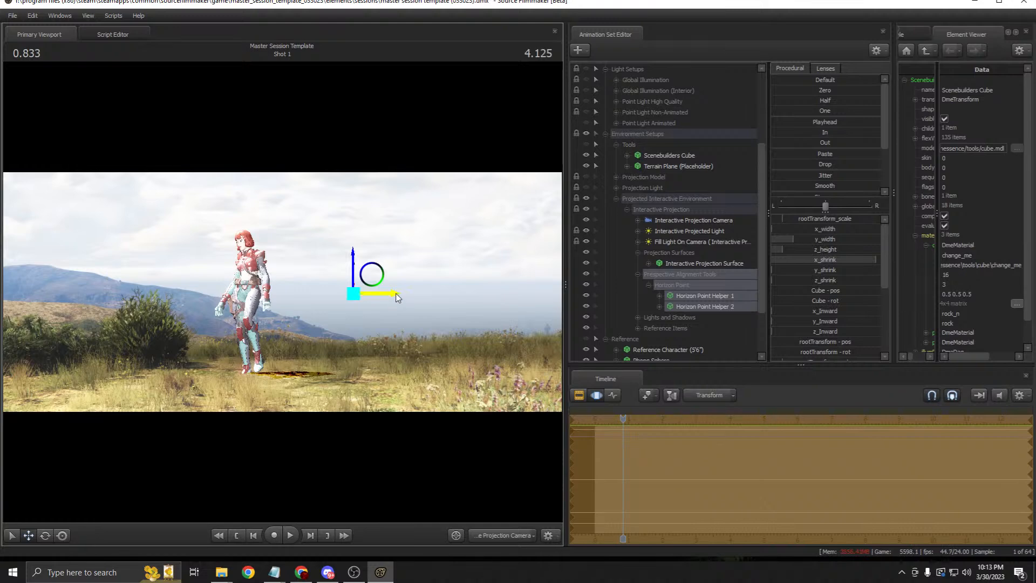
{"action": "left_click_drag", "start_coordinate": [495, 295], "coordinate": [438, 295]}
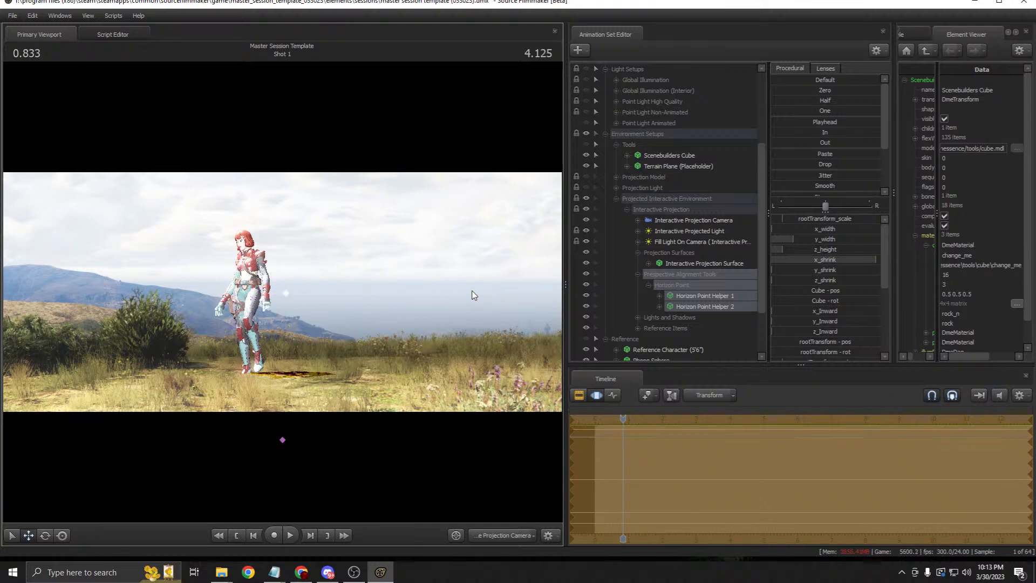
{"action": "key", "text": "ctrl+z"}
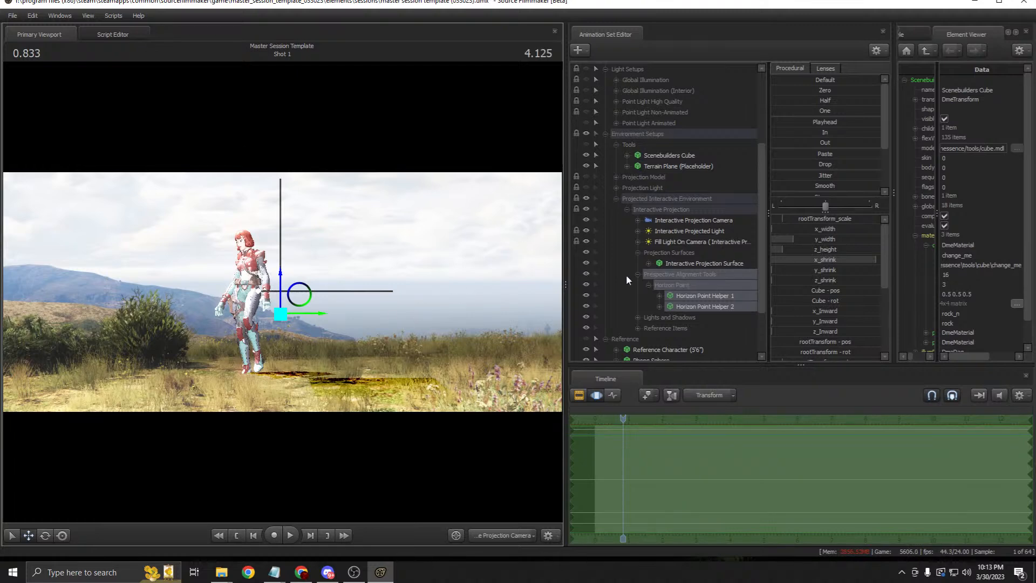
Step: Toggle Light 1 and Shadow 1 off and back on under Lights and Shadows, then collapse it
{"action": "left_click", "coordinate": [637, 318]}
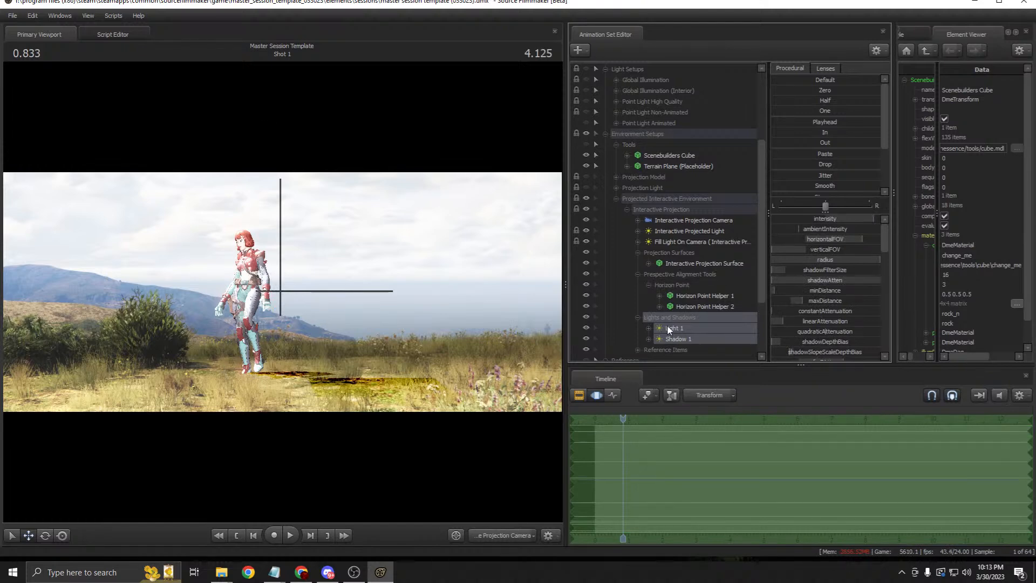
{"action": "left_click", "coordinate": [586, 338]}
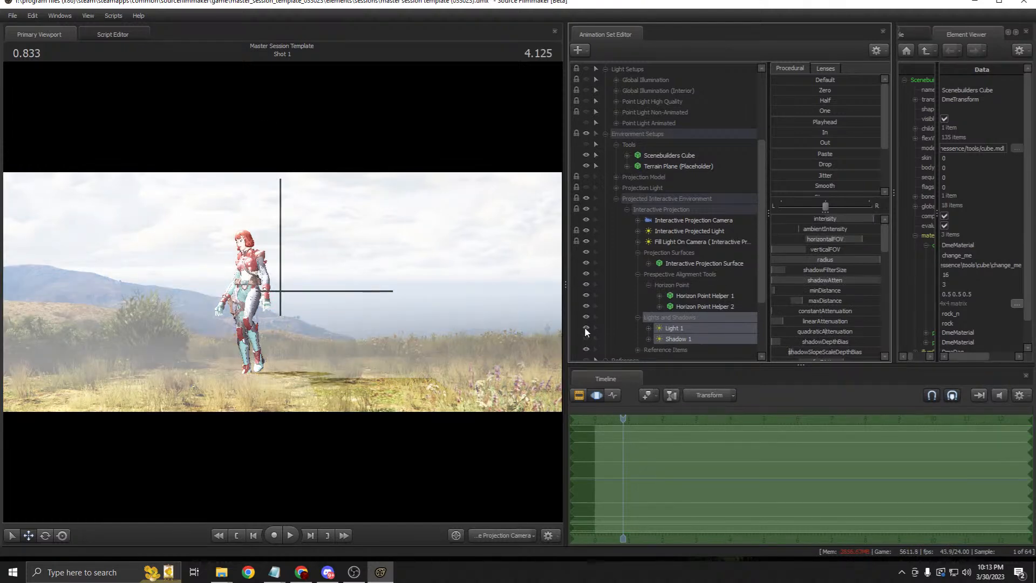
{"action": "left_click", "coordinate": [585, 327]}
{"action": "left_click", "coordinate": [587, 338]}
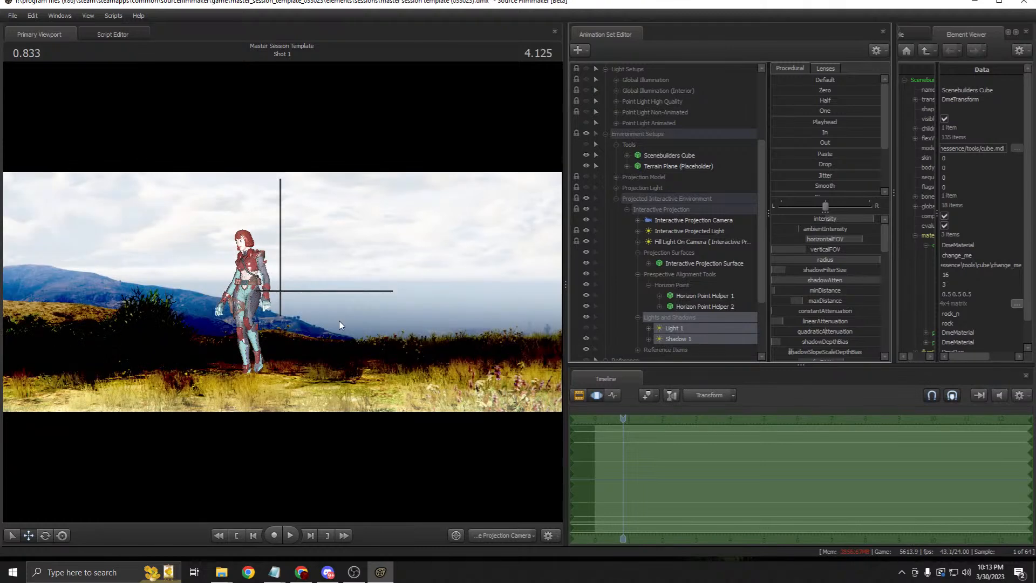
{"action": "left_click", "coordinate": [586, 327]}
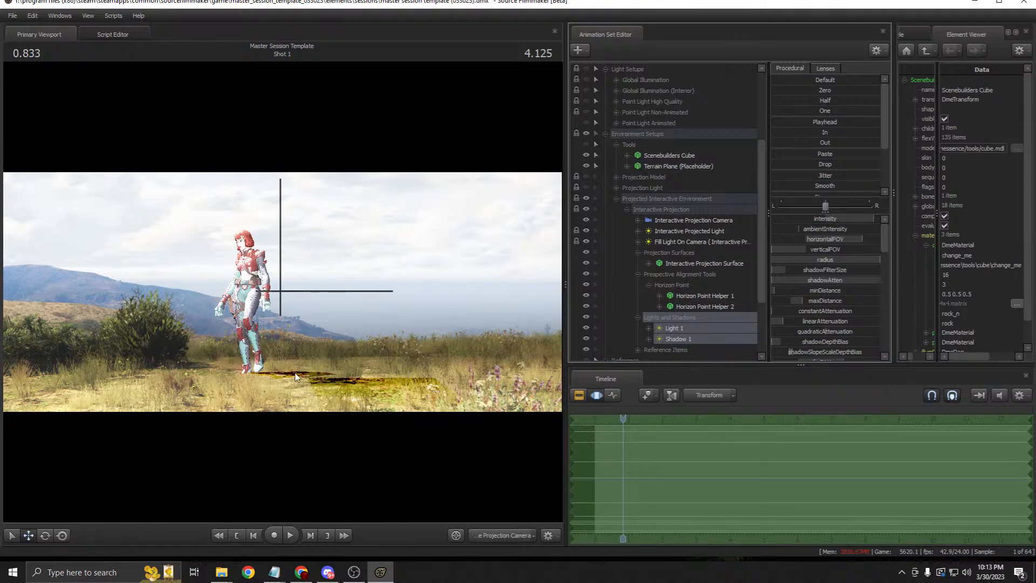
{"action": "left_click", "coordinate": [637, 316]}
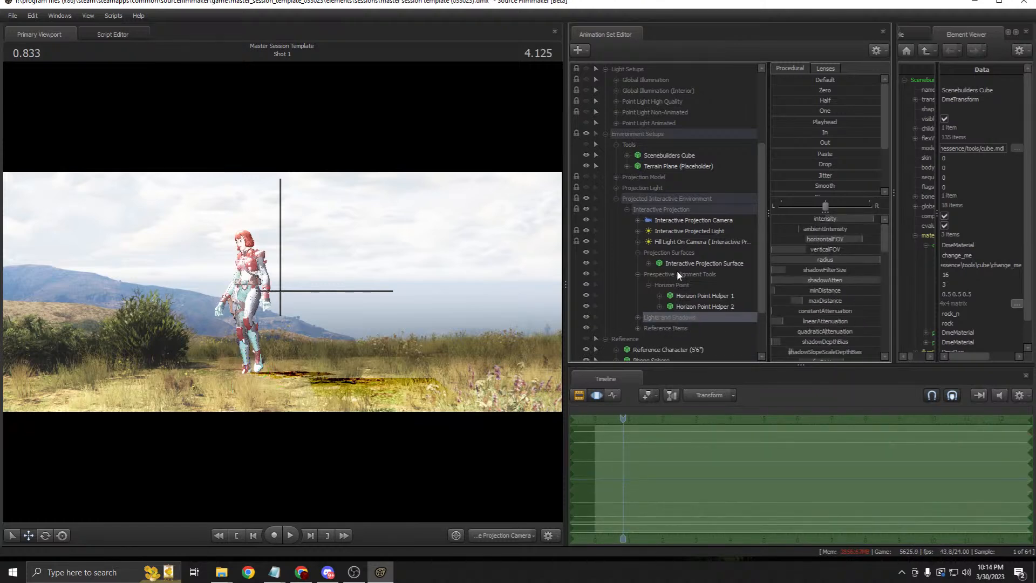
Step: Collapse the alignment and surface groups, toggle the Reference Biped, and scrub the shot
{"action": "left_click", "coordinate": [638, 273]}
{"action": "left_click", "coordinate": [637, 252]}
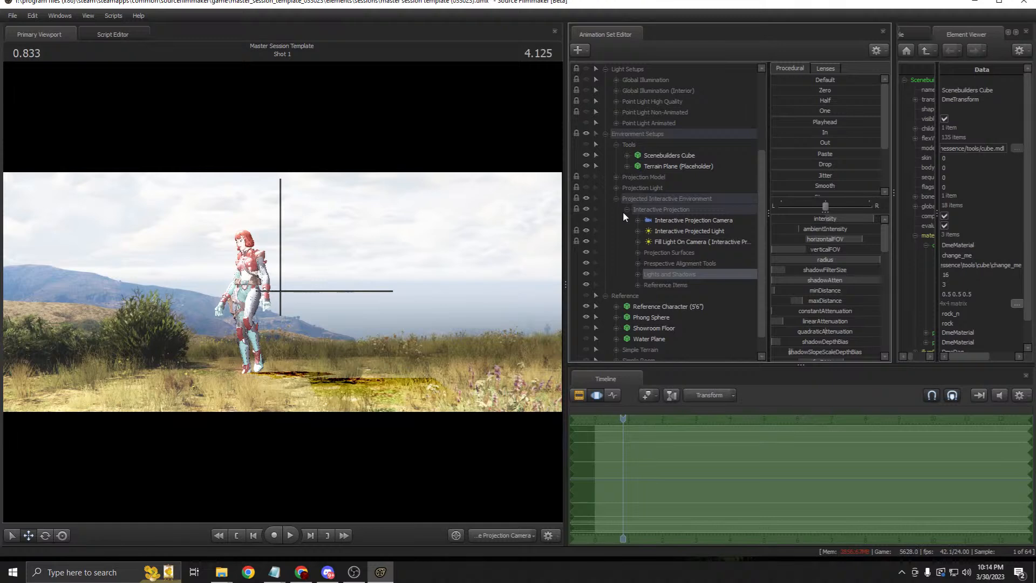
{"action": "left_click", "coordinate": [637, 284]}
{"action": "left_click", "coordinate": [674, 295]}
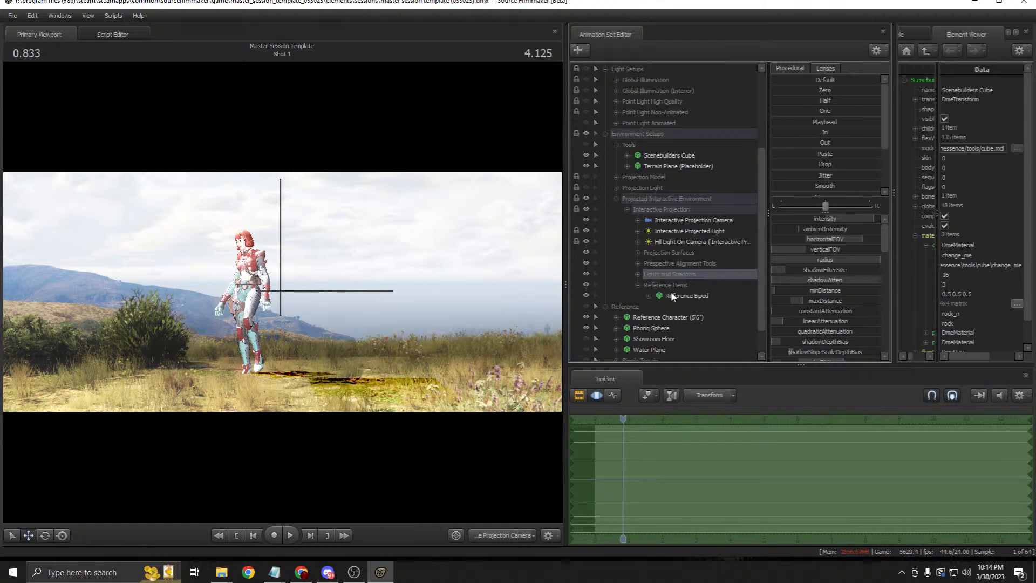
{"action": "left_click", "coordinate": [586, 296]}
{"action": "left_click", "coordinate": [586, 295]}
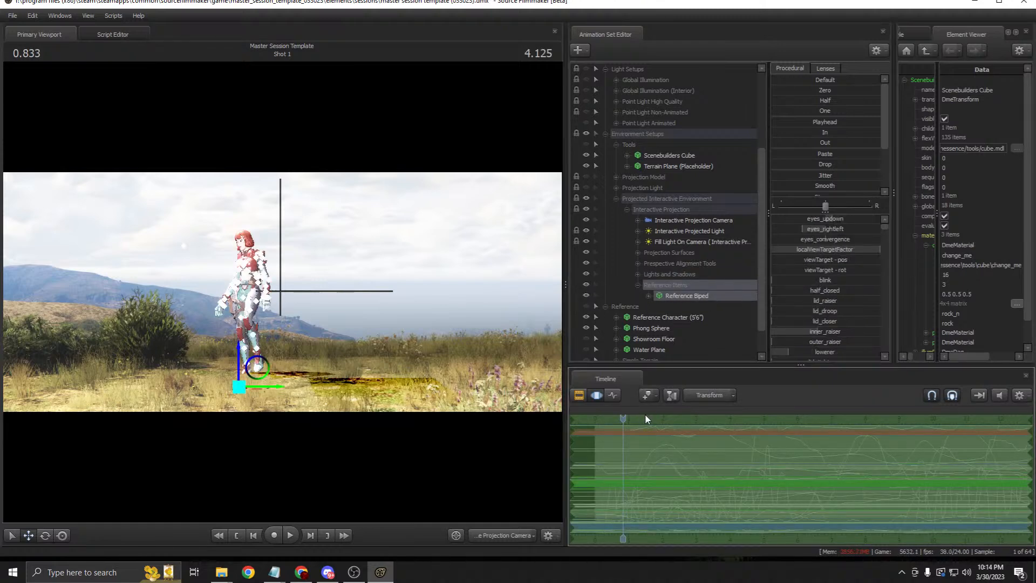
{"action": "left_click_drag", "start_coordinate": [636, 411], "coordinate": [658, 412]}
Step: In the Clip Editor, hide the perspective alignment tools and collapse Projected Interactive Environment
{"action": "left_click", "coordinate": [595, 394]}
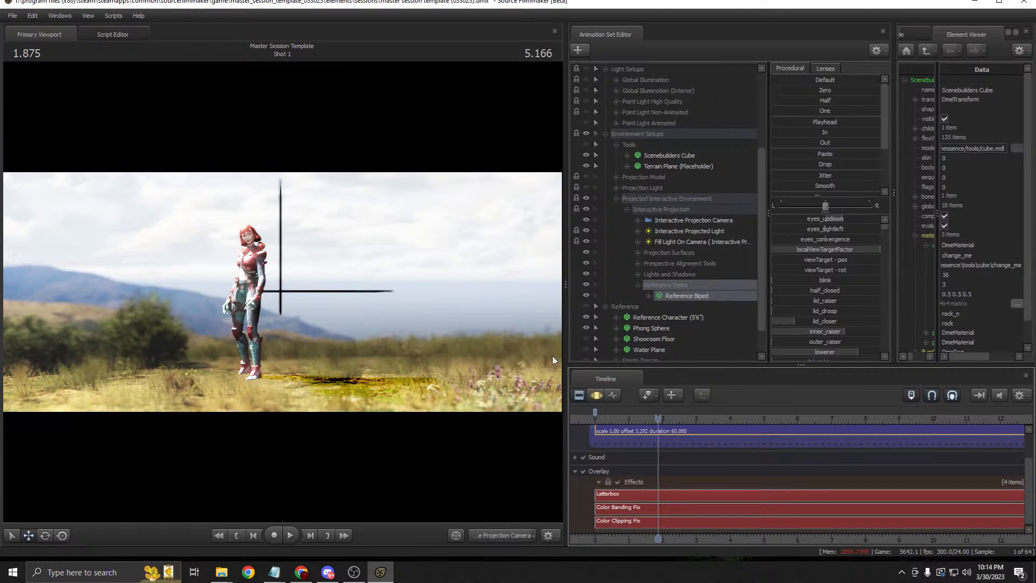
{"action": "left_click", "coordinate": [586, 263]}
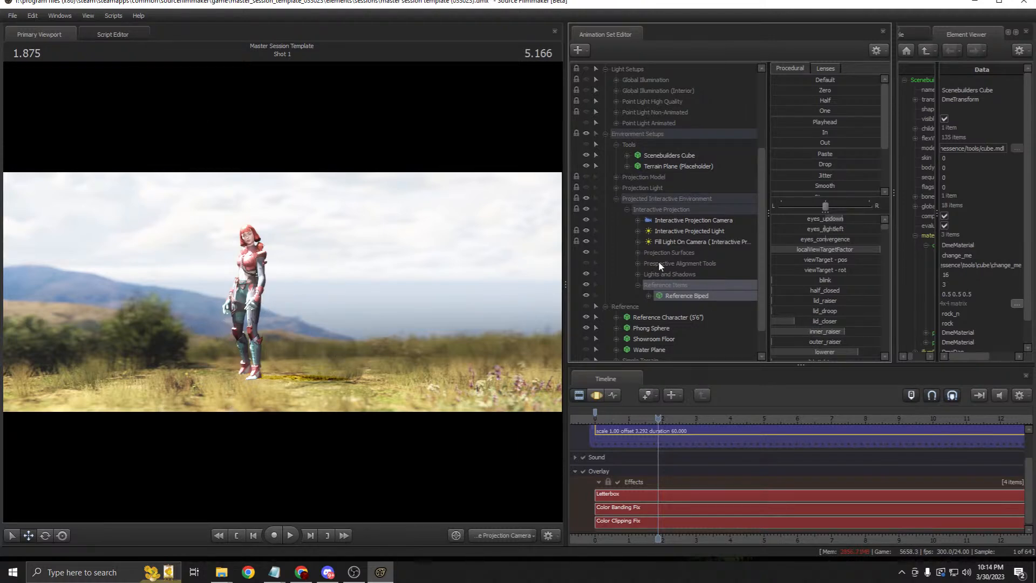
{"action": "left_click", "coordinate": [652, 198]}
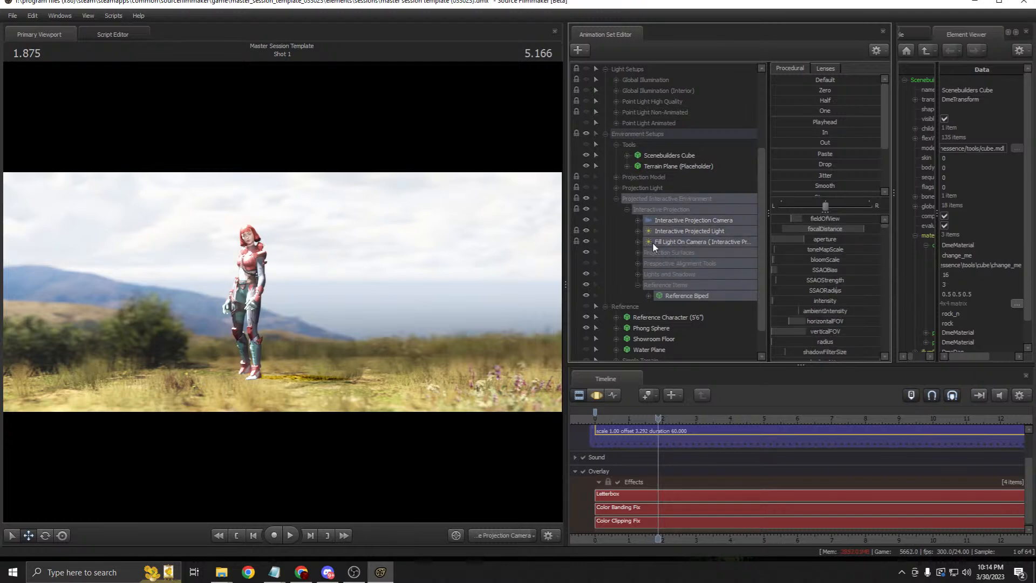
{"action": "left_click", "coordinate": [615, 199]}
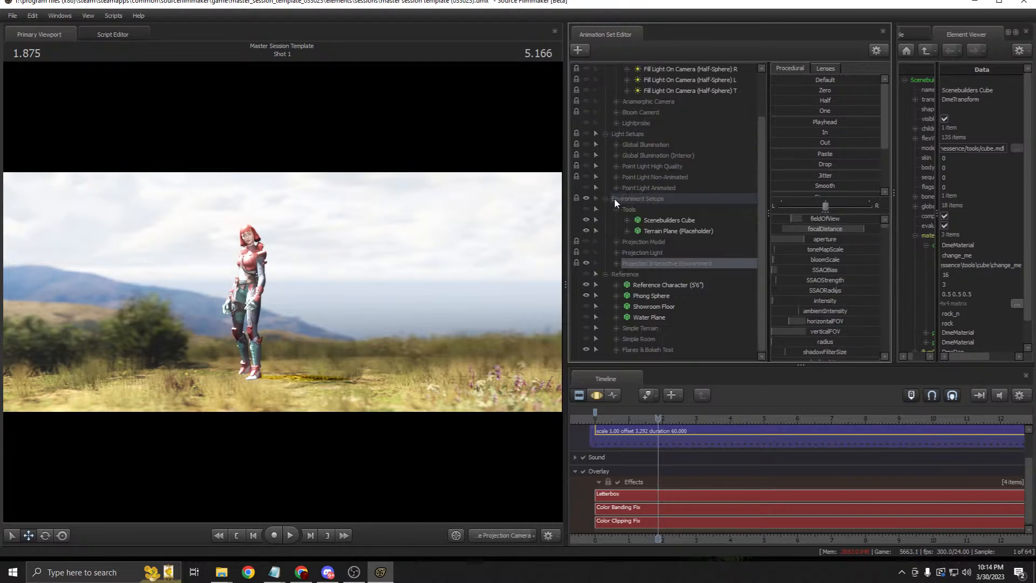
Step: Hide the Projected Interactive Environment, fold Environment, Light and Camera Setups, and select Reference Character (5'6")
{"action": "left_click", "coordinate": [586, 263]}
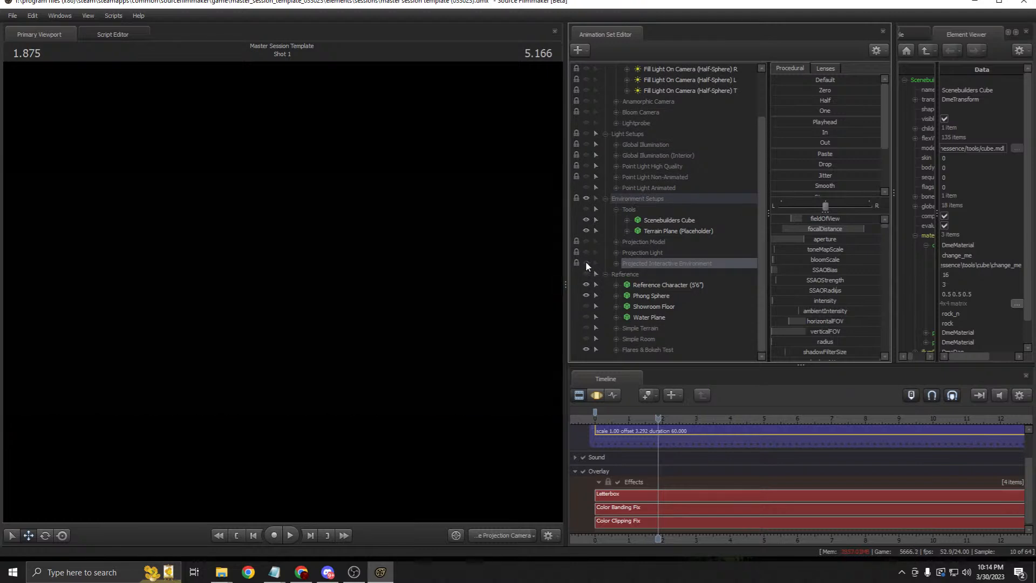
{"action": "scroll", "coordinate": [632, 189], "scroll_direction": "up", "scroll_amount": 2}
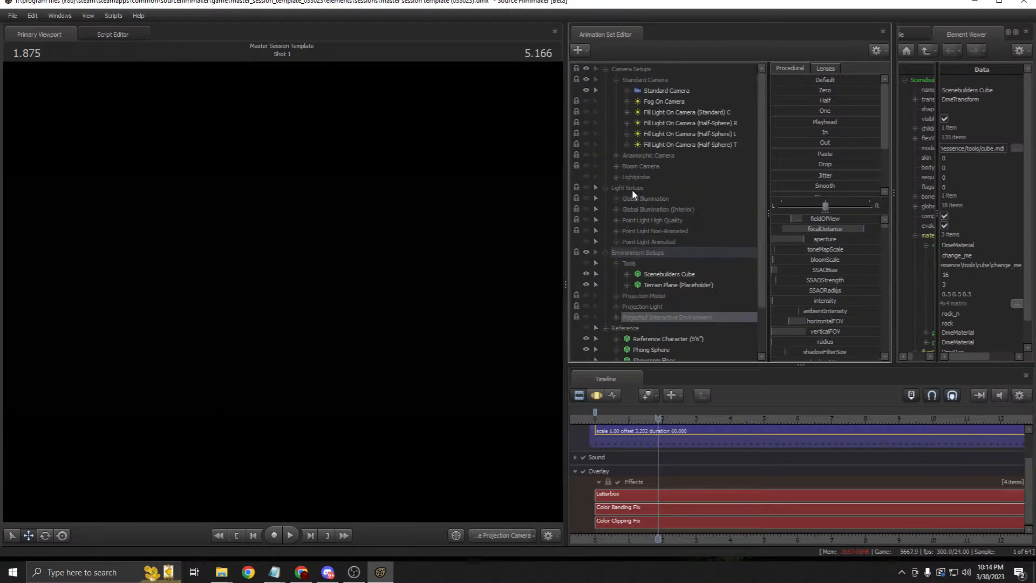
{"action": "scroll", "coordinate": [615, 272], "scroll_direction": "down", "scroll_amount": 2}
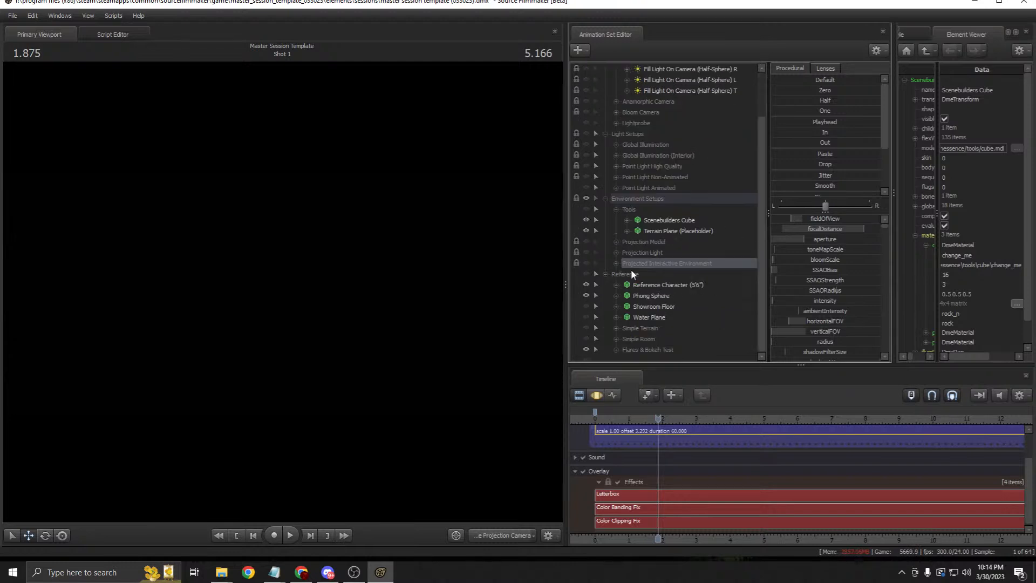
{"action": "left_click", "coordinate": [606, 199]}
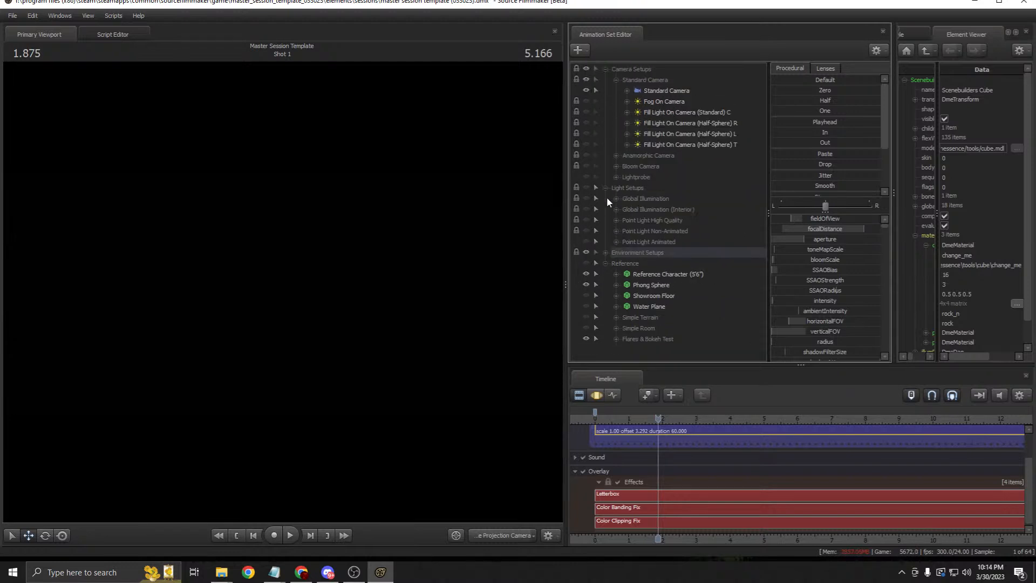
{"action": "left_click", "coordinate": [605, 188]}
{"action": "left_click", "coordinate": [606, 69]}
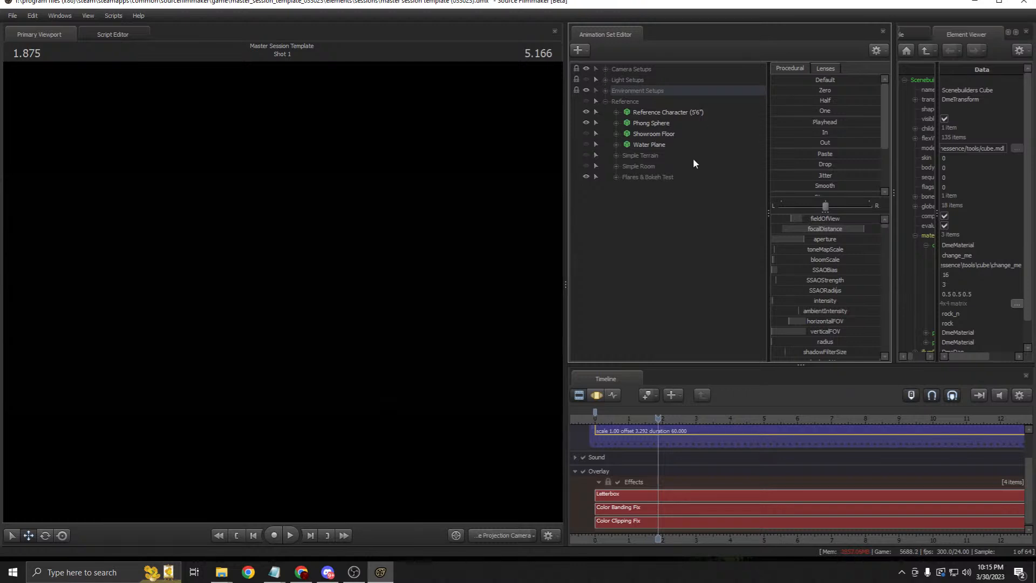
{"action": "left_click", "coordinate": [634, 114]}
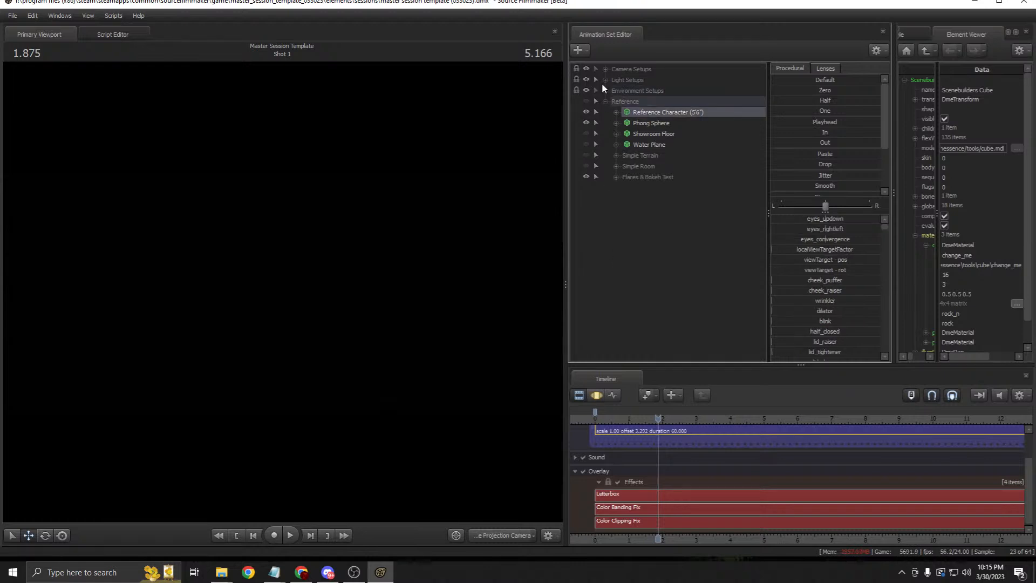
Step: Look through the Standard Camera from Camera Setups
{"action": "left_click", "coordinate": [605, 69]}
{"action": "left_click", "coordinate": [643, 89]}
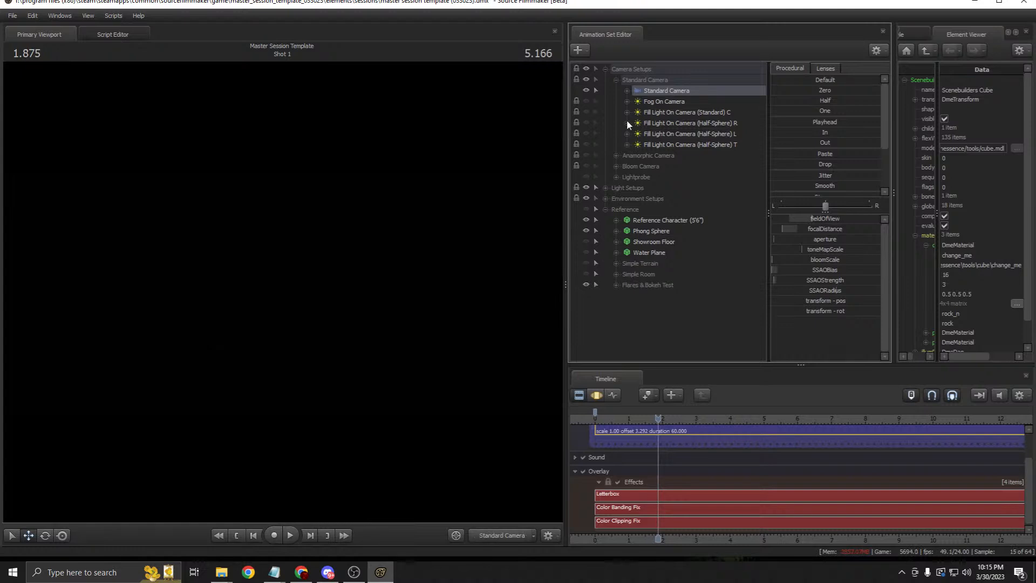
{"action": "left_click", "coordinate": [605, 187]}
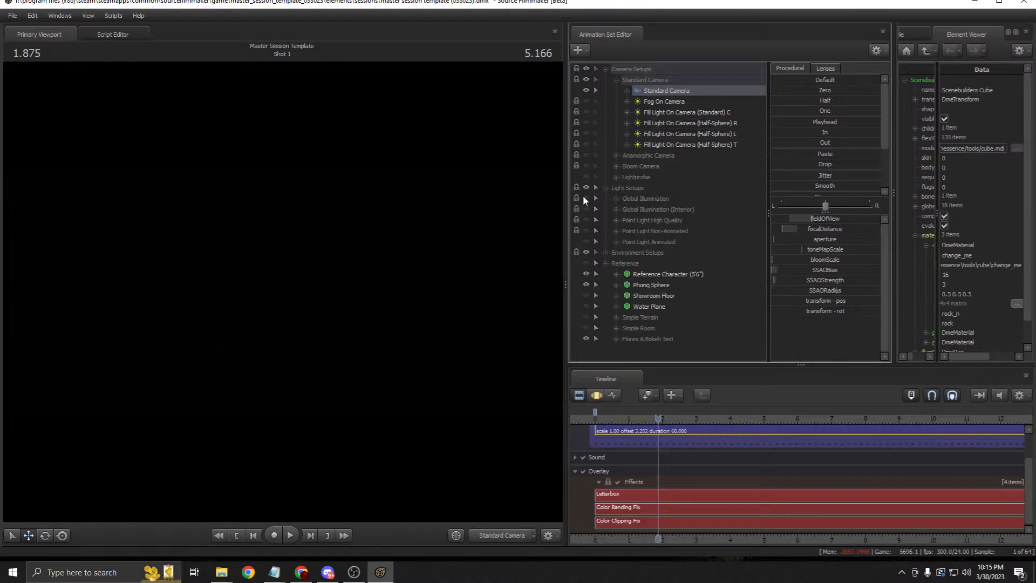
{"action": "left_click", "coordinate": [604, 188]}
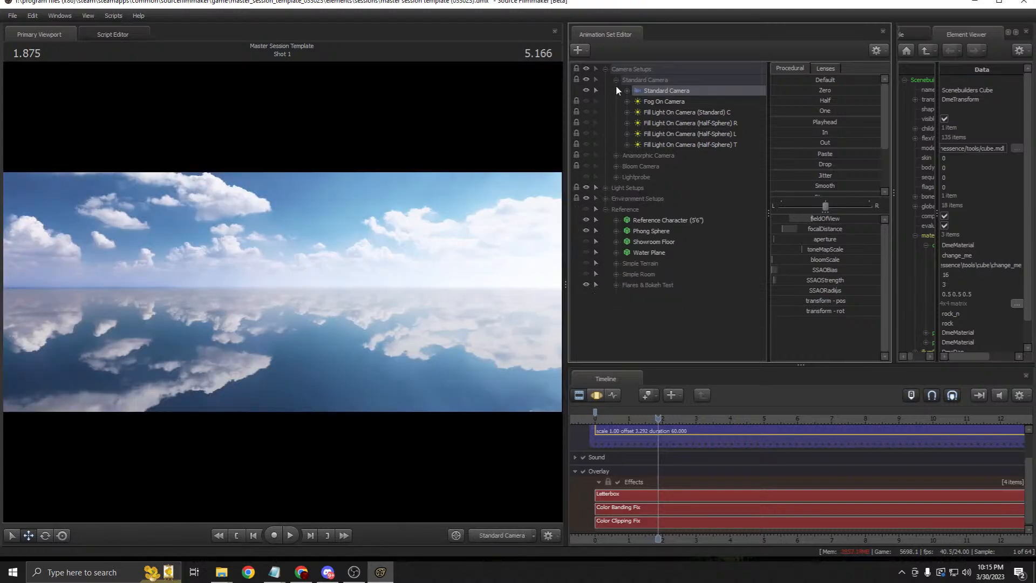
{"action": "left_click", "coordinate": [616, 80]}
Step: Show the Reference group and Simple Terrain, view the character's motion channels, and select Phong Sphere
{"action": "left_click", "coordinate": [585, 144]}
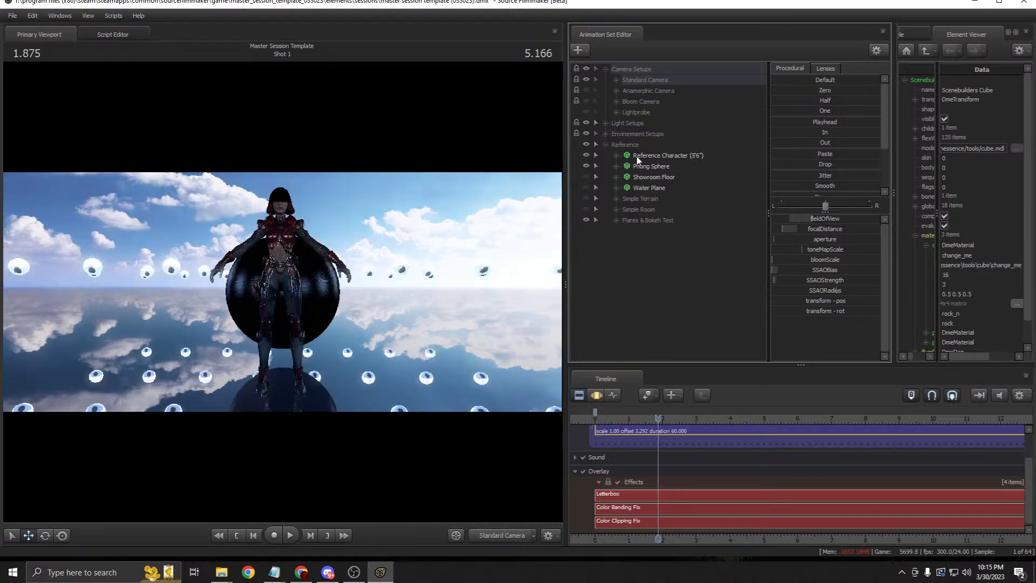
{"action": "left_click", "coordinate": [650, 157]}
{"action": "left_click", "coordinate": [600, 394]}
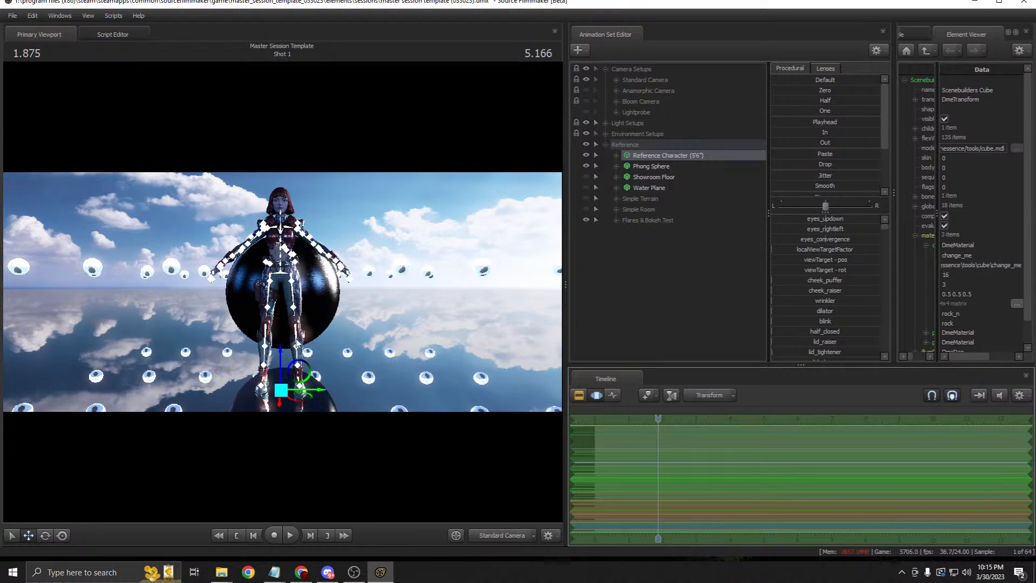
{"action": "left_click", "coordinate": [586, 198]}
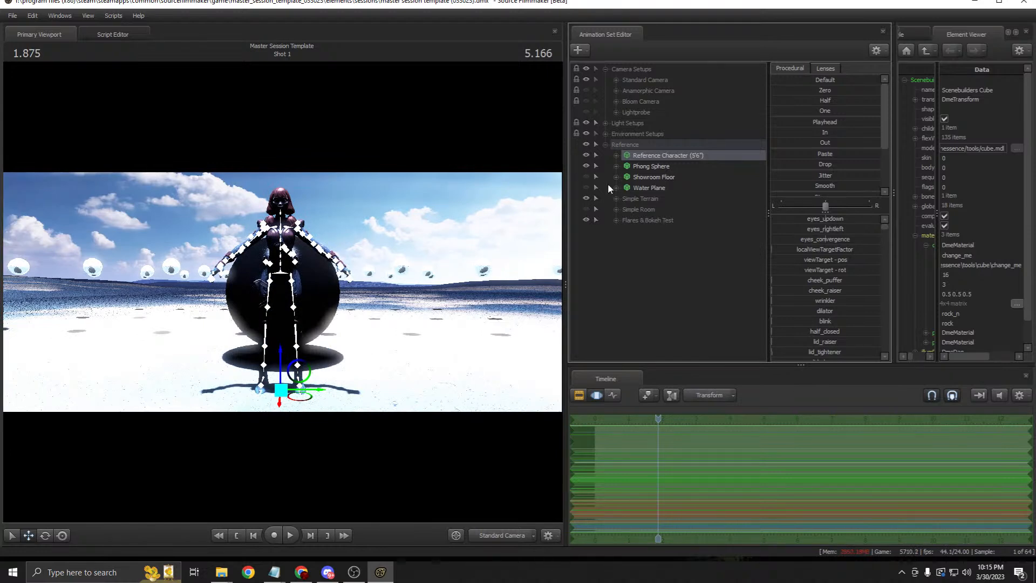
{"action": "left_click", "coordinate": [630, 167]}
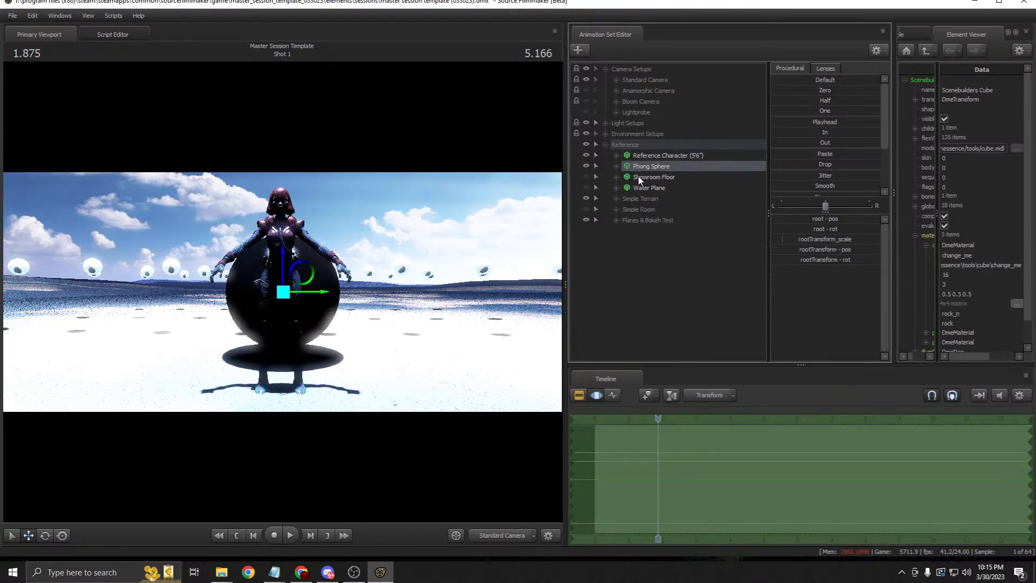
Step: Make the Tools group visible and select the Scenebuilders Cube
{"action": "left_click", "coordinate": [604, 134]}
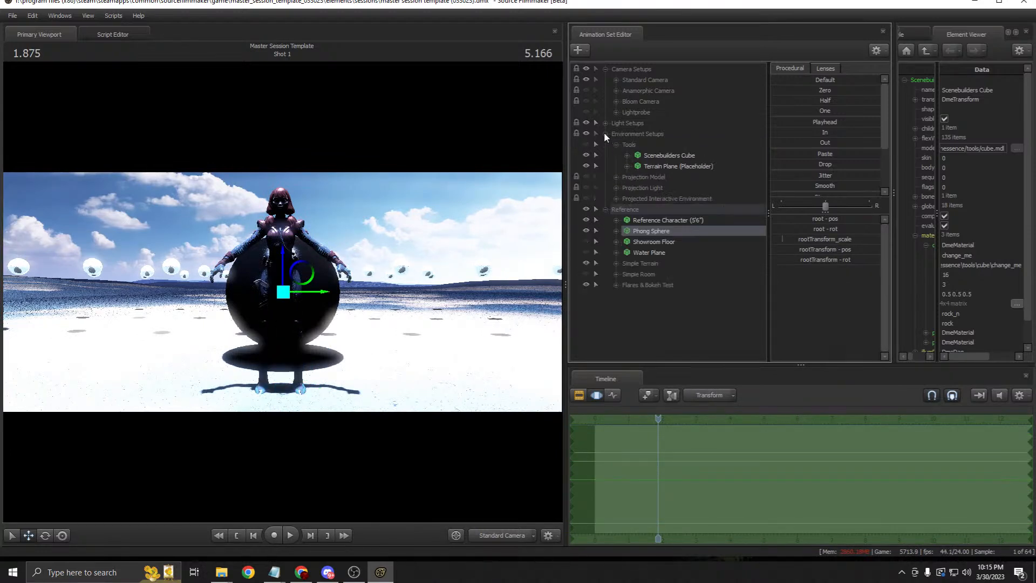
{"action": "left_click", "coordinate": [649, 156]}
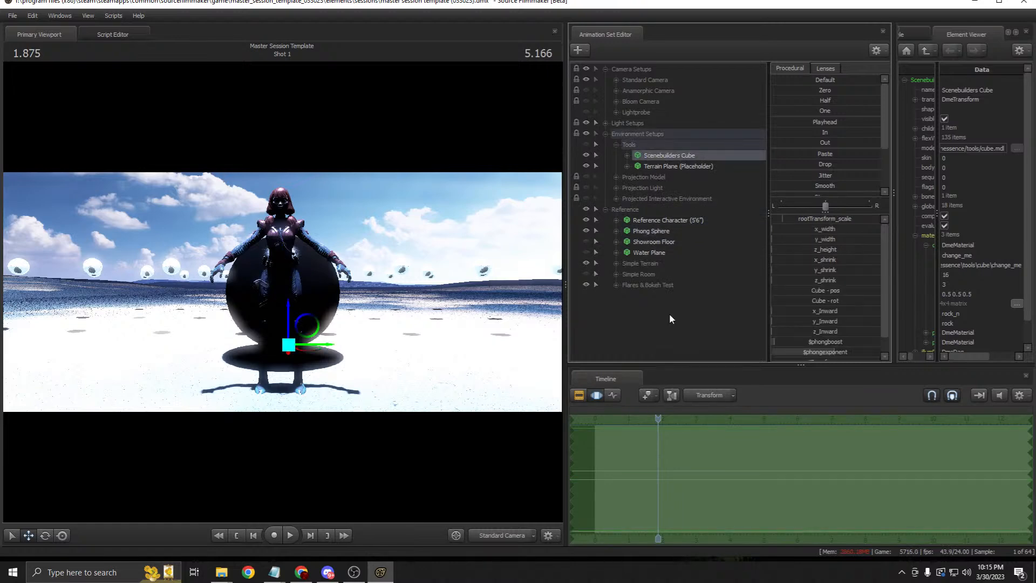
{"action": "left_click", "coordinate": [658, 166]}
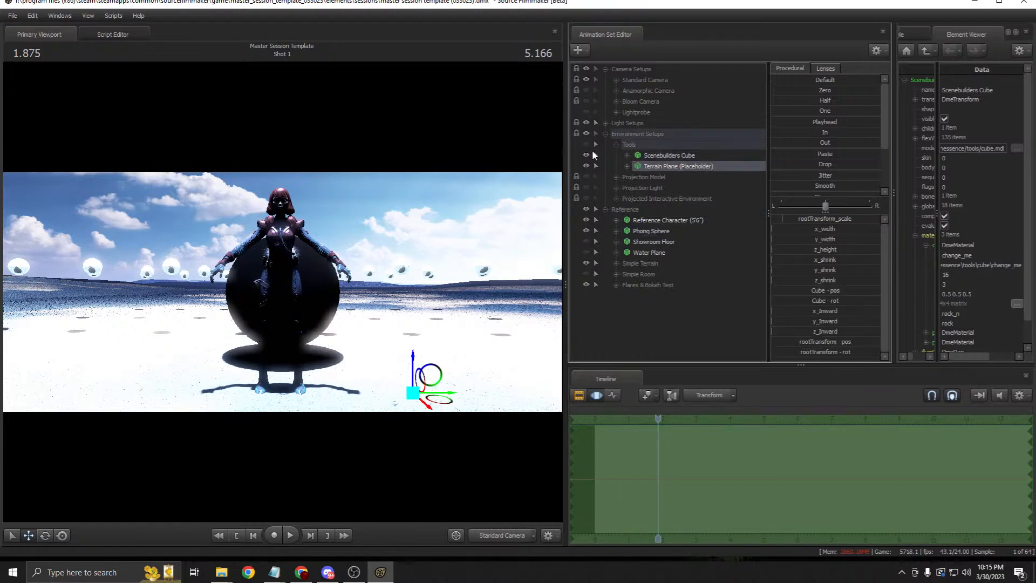
{"action": "left_click", "coordinate": [586, 144]}
{"action": "left_click", "coordinate": [668, 155]}
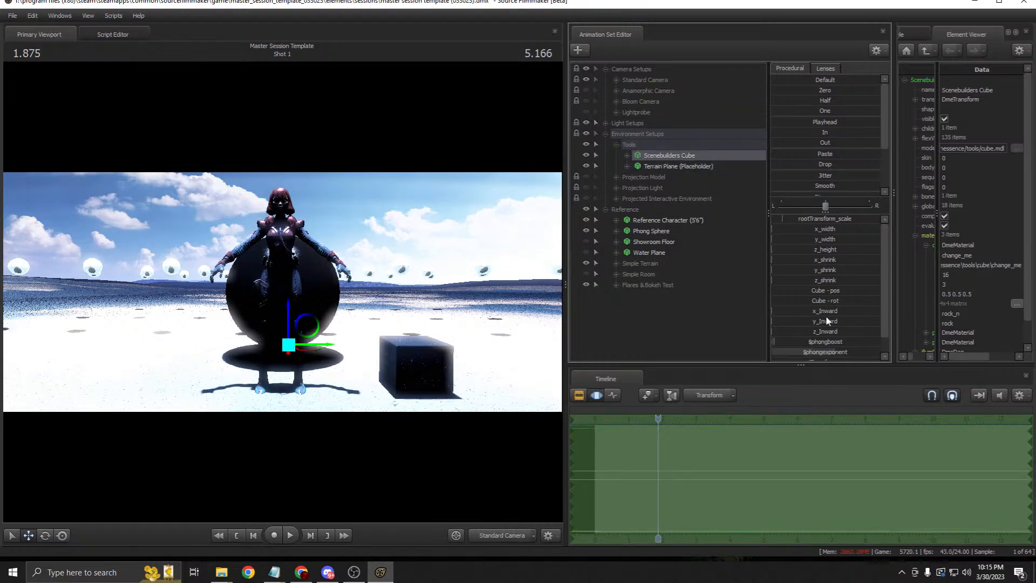
{"action": "scroll", "coordinate": [797, 334], "scroll_direction": "down", "scroll_amount": 1}
Step: Set the cube's rootTransform position to -50, -50, 64, then return to the Clip Editor
{"action": "left_click", "coordinate": [792, 346]}
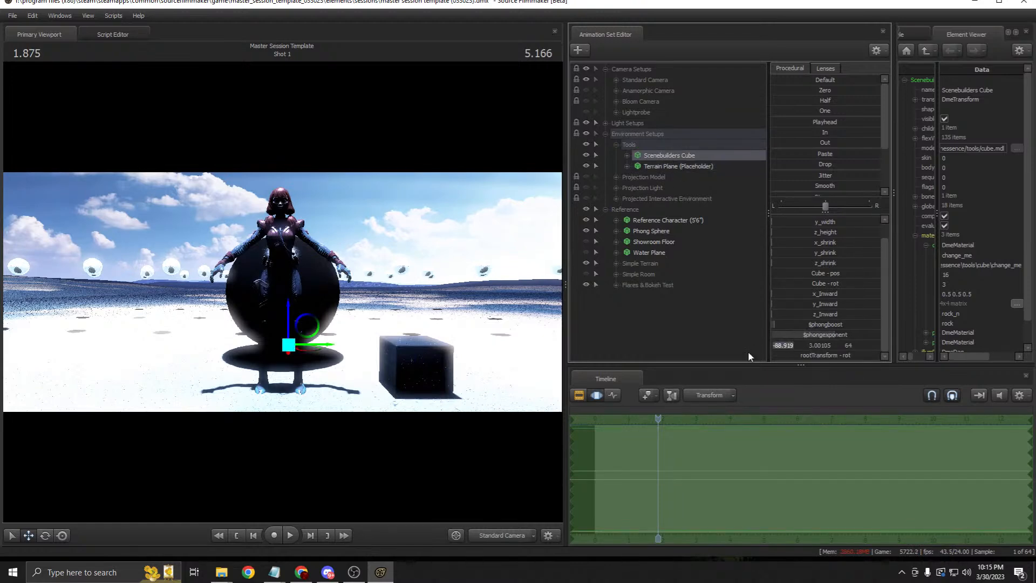
{"action": "type", "text": "0"}
{"action": "key", "text": "Return"}
{"action": "left_click", "coordinate": [779, 344]}
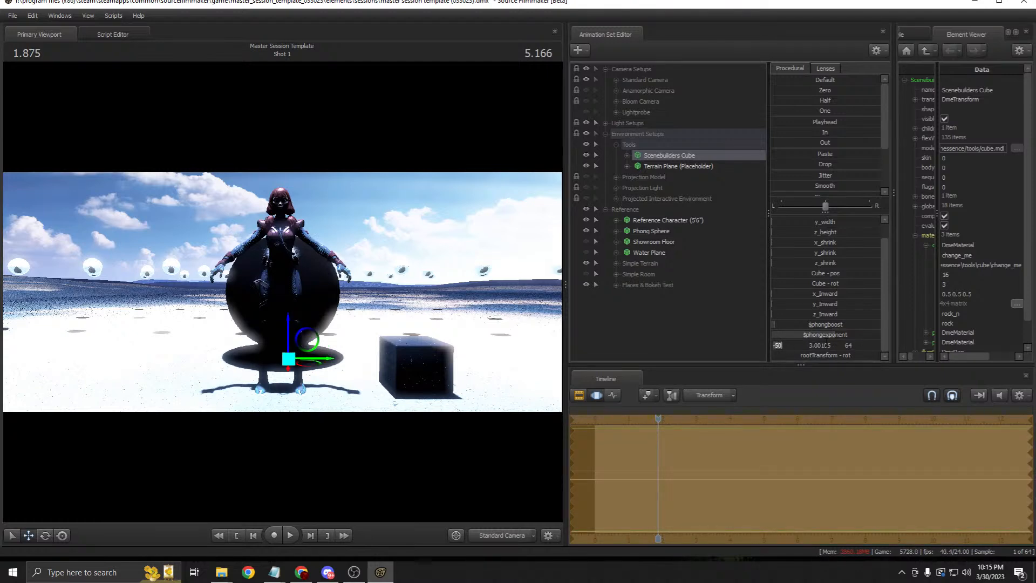
{"action": "key", "text": "Return"}
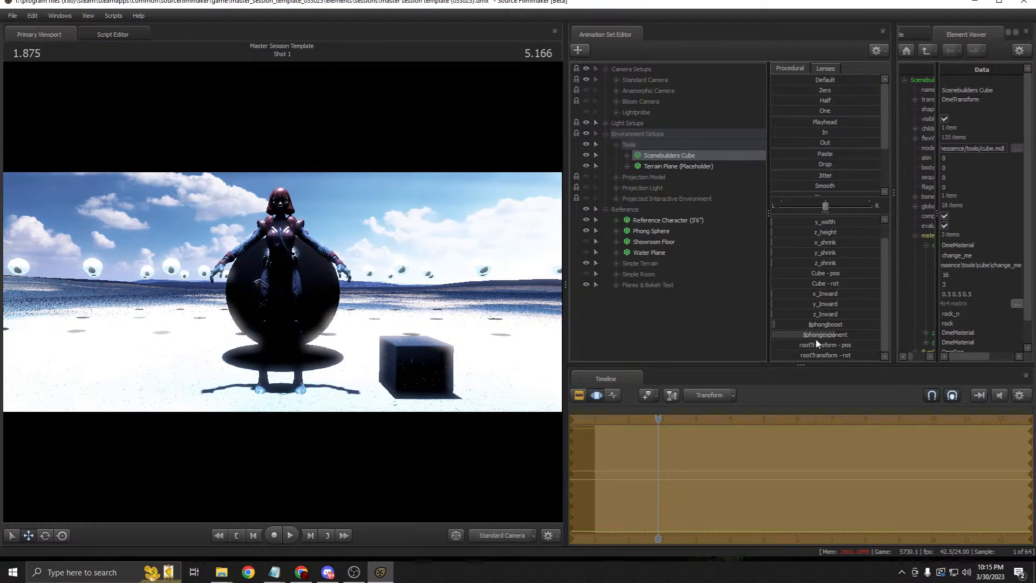
{"action": "double_click", "coordinate": [804, 342]}
{"action": "type", "text": "50"}
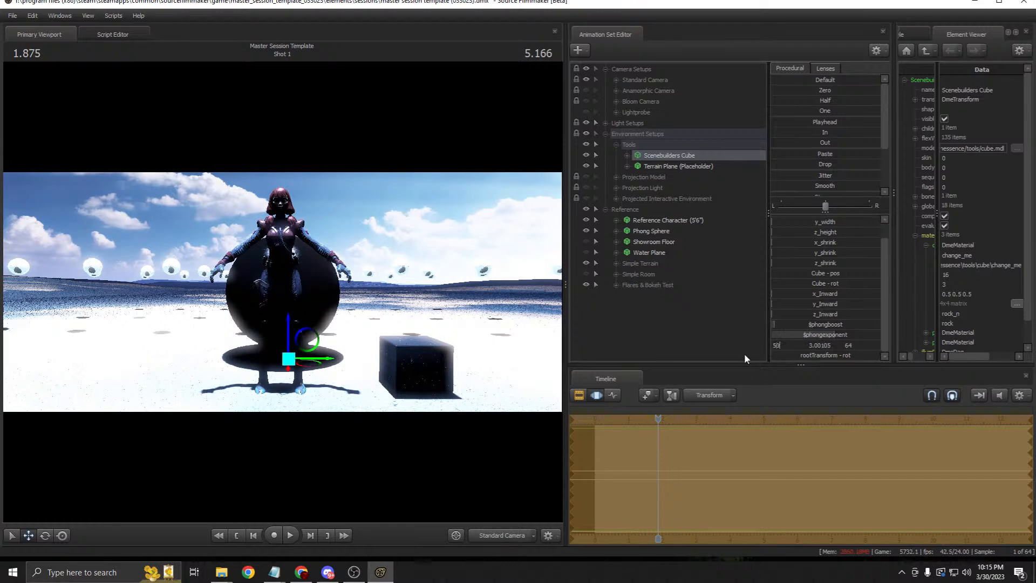
{"action": "key", "text": "Return"}
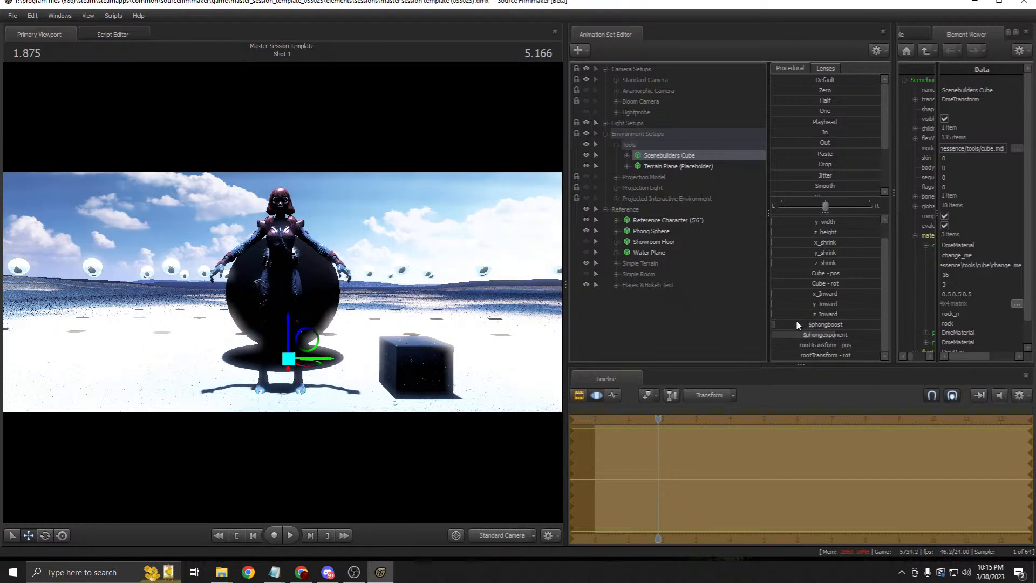
{"action": "double_click", "coordinate": [802, 345]}
{"action": "key", "text": "Tab"}
{"action": "type", "text": "50"}
{"action": "key", "text": "Tab"}
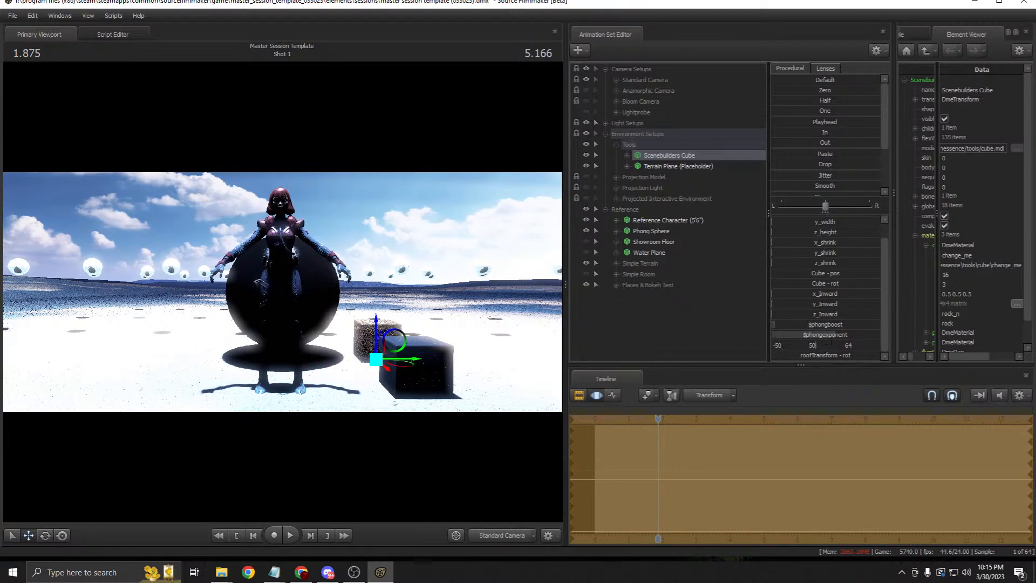
{"action": "key", "text": "Left"}
{"action": "type", "text": "-"}
{"action": "key", "text": "Left"}
{"action": "key", "text": "Return"}
{"action": "double_click", "coordinate": [791, 345]}
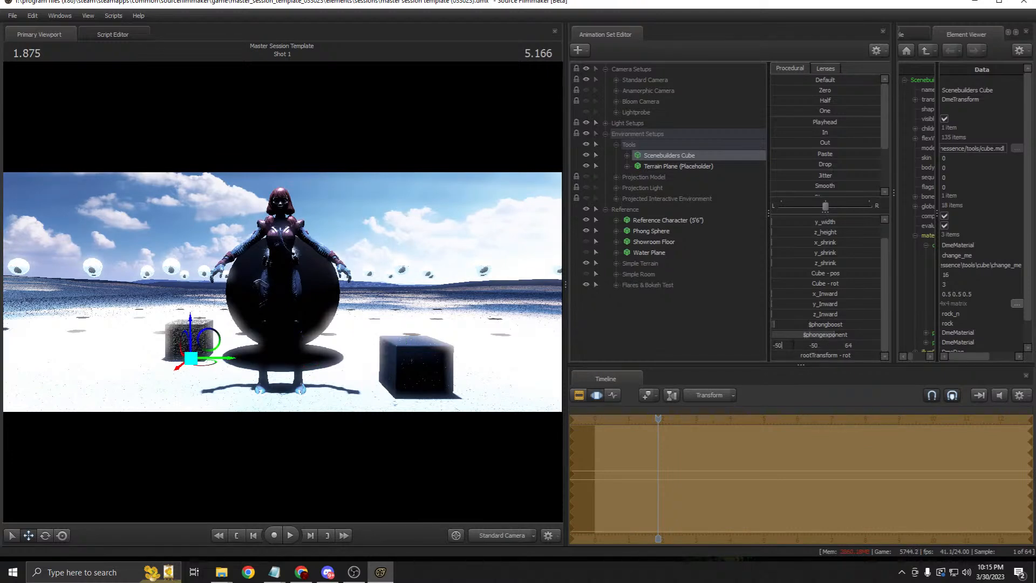
{"action": "key", "text": "Return"}
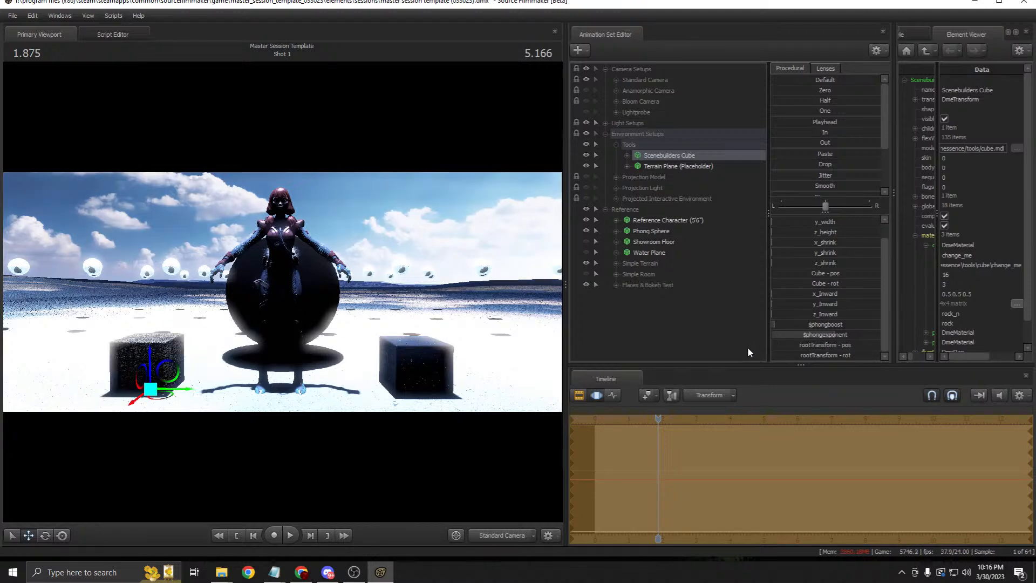
{"action": "left_click", "coordinate": [580, 395]}
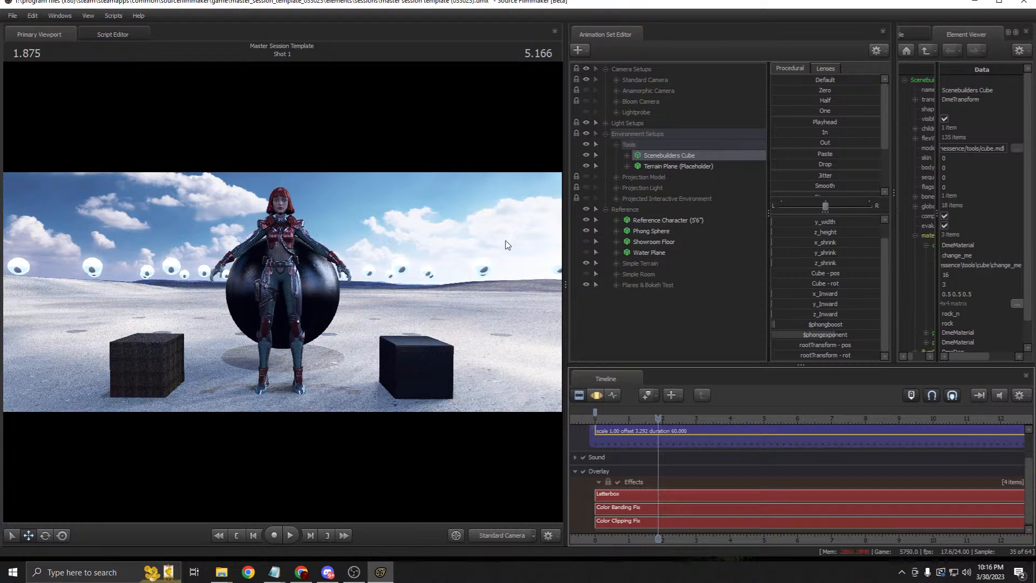
Step: Show the Reference Character's motion channels and switch selection between Phong Sphere and Showroom Floor
{"action": "left_click", "coordinate": [647, 221]}
{"action": "left_click", "coordinate": [596, 395]}
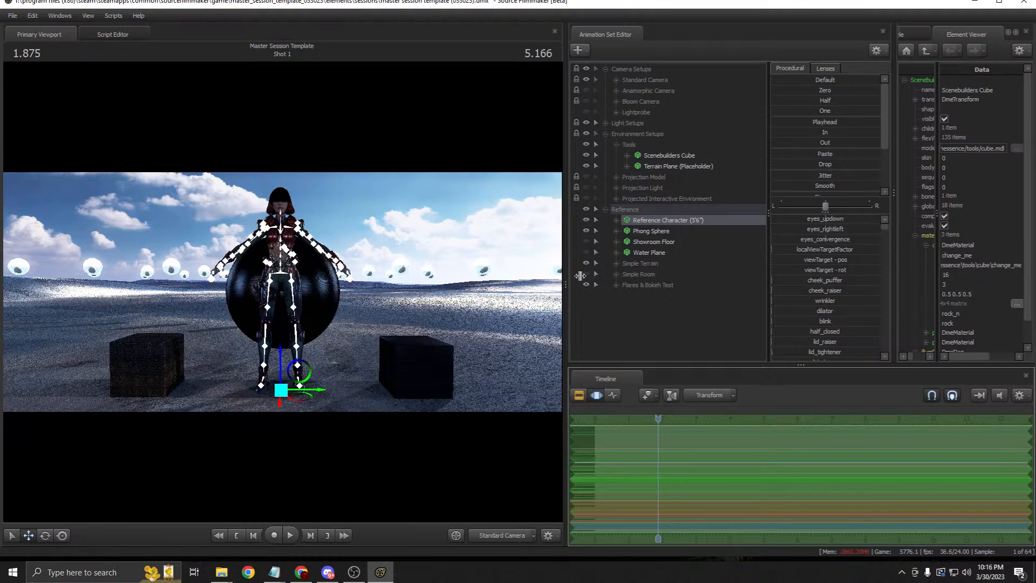
{"action": "left_click", "coordinate": [650, 230]}
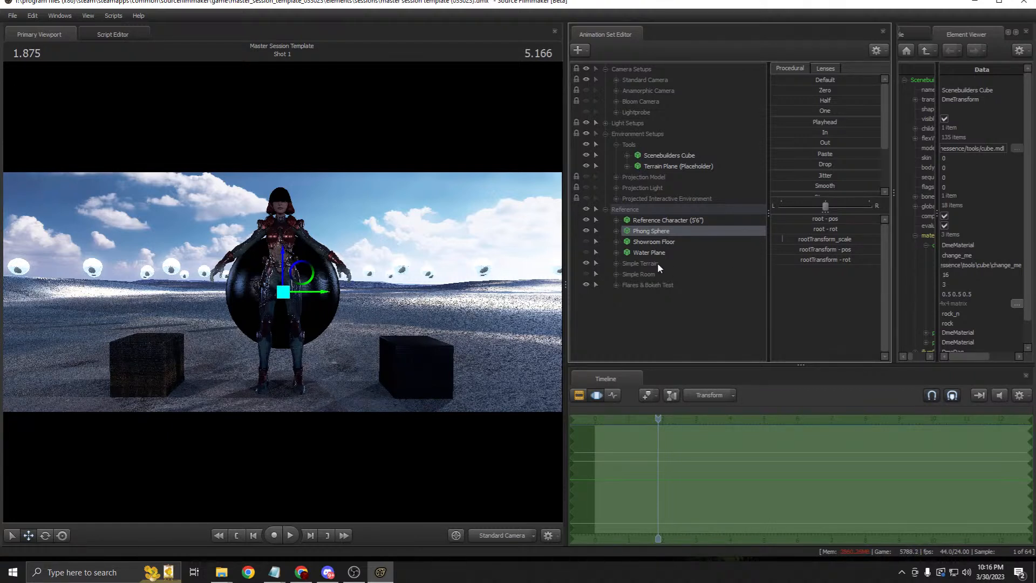
{"action": "left_click", "coordinate": [654, 243]}
{"action": "left_click", "coordinate": [662, 221]}
{"action": "left_click", "coordinate": [666, 232]}
{"action": "left_click", "coordinate": [665, 243]}
{"action": "left_click", "coordinate": [650, 231]}
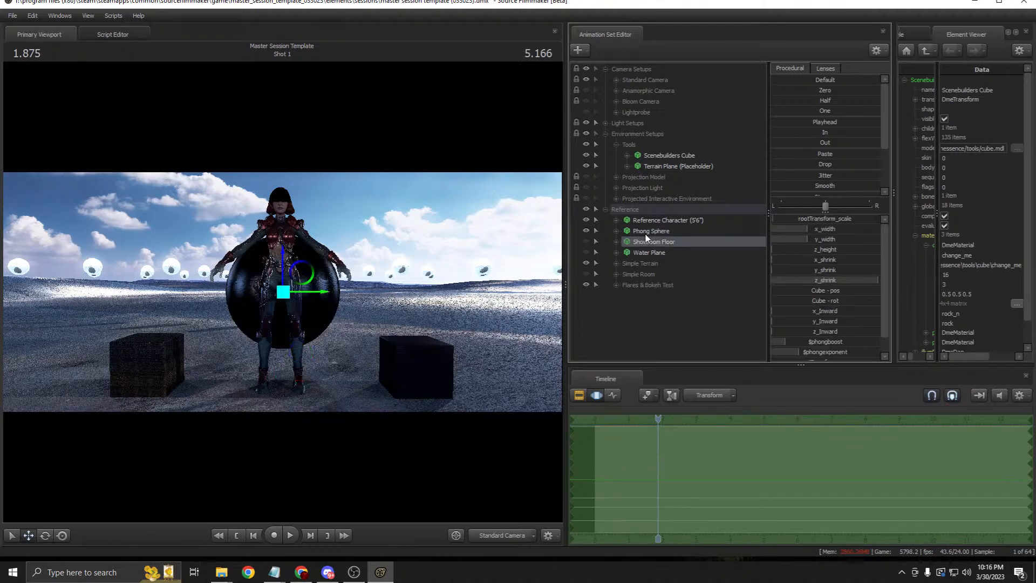
Step: Drag the Phong Sphere beside the character, then hide the Reference Character in clip view
{"action": "left_click", "coordinate": [301, 273]}
{"action": "left_click_drag", "start_coordinate": [301, 273], "coordinate": [406, 262]}
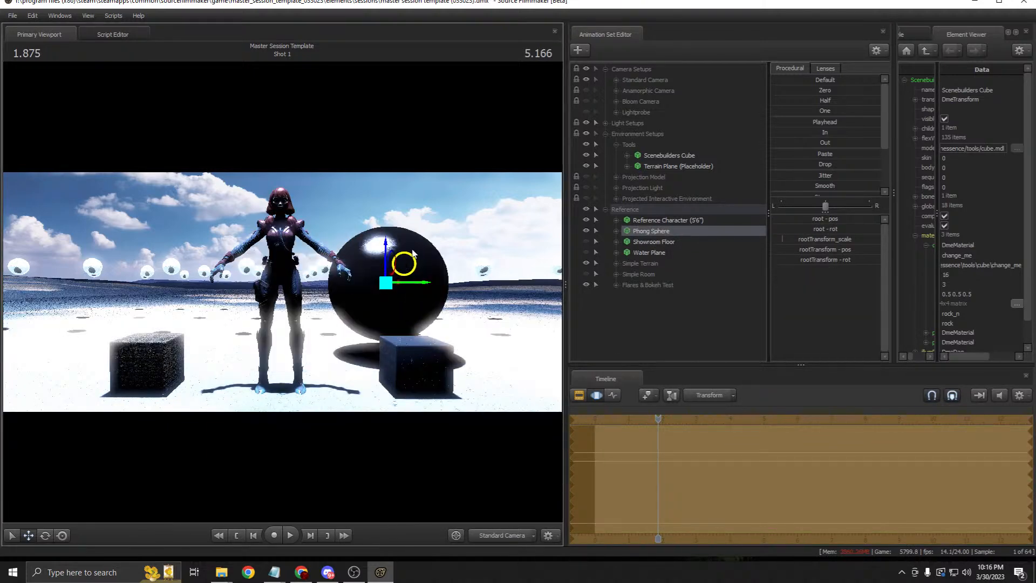
{"action": "left_click", "coordinate": [579, 395]}
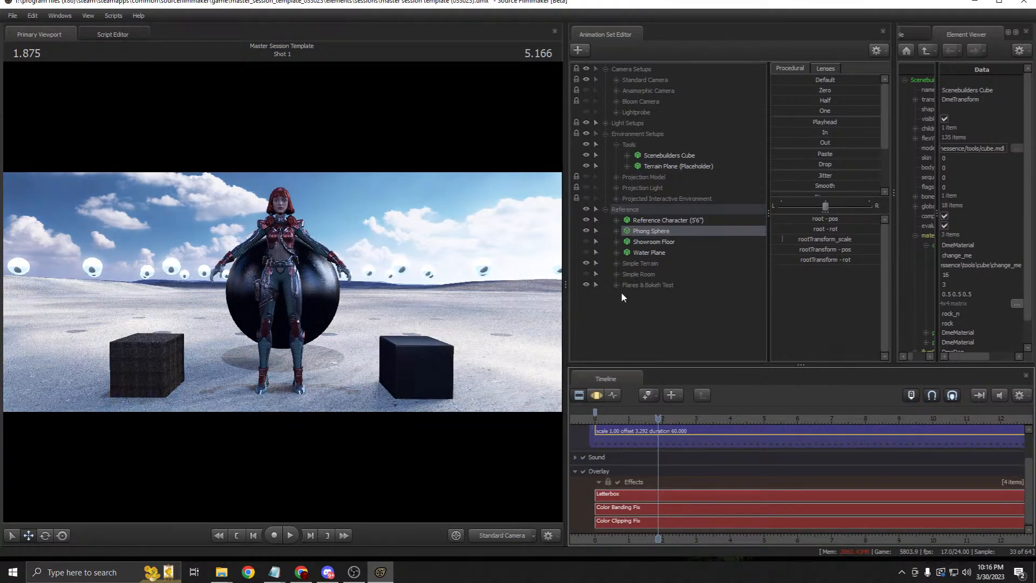
{"action": "left_click", "coordinate": [586, 220]}
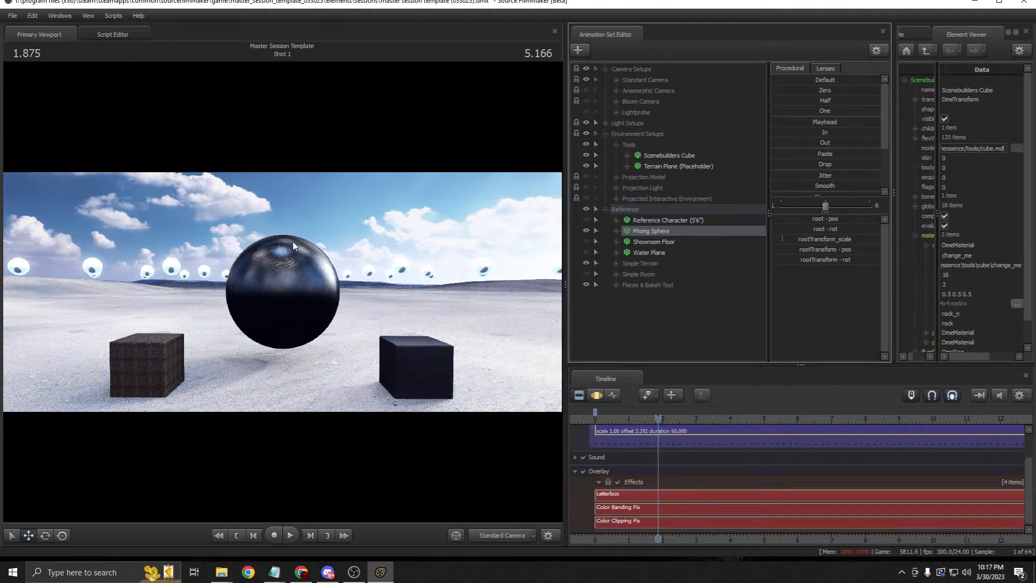
Step: Hide the Phong Sphere and Simple Terrain, trying the Showroom Floor and Water Plane as ground
{"action": "left_click", "coordinate": [585, 231]}
{"action": "left_click", "coordinate": [586, 242]}
{"action": "left_click", "coordinate": [586, 263]}
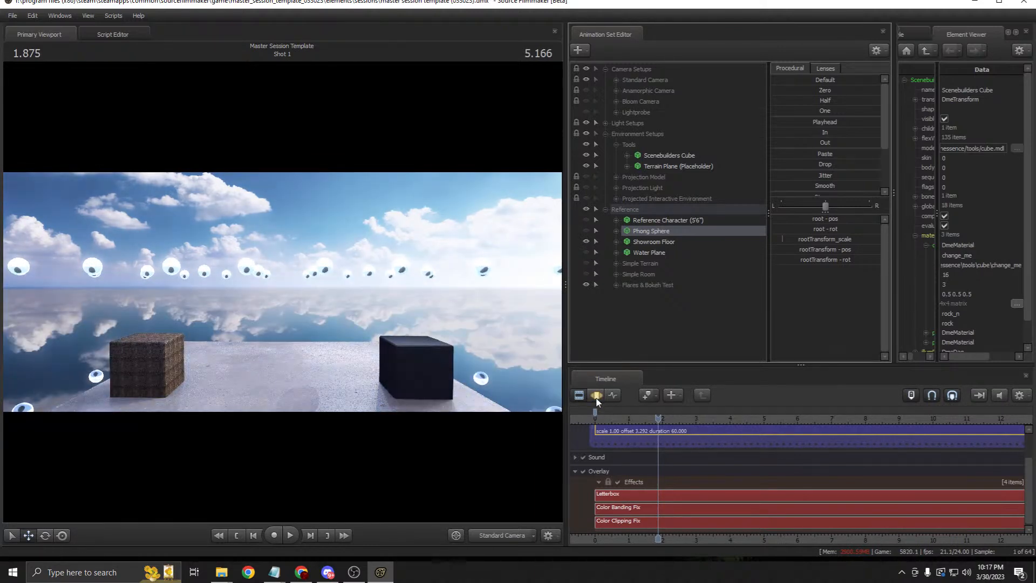
{"action": "left_click", "coordinate": [586, 241]}
{"action": "left_click", "coordinate": [586, 252]}
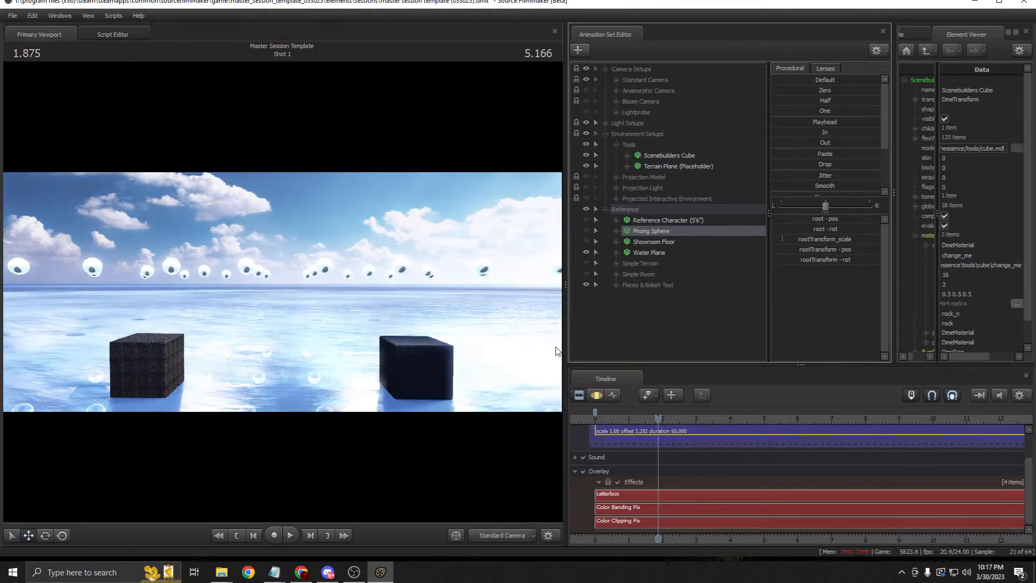
{"action": "left_click", "coordinate": [651, 253]}
{"action": "right_click", "coordinate": [656, 255]}
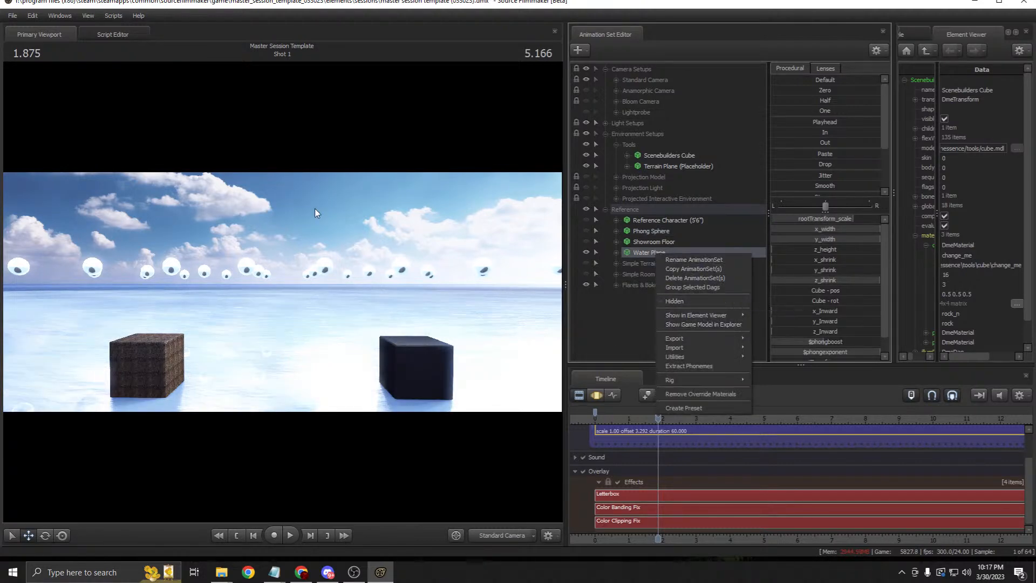
{"action": "left_click", "coordinate": [623, 329]}
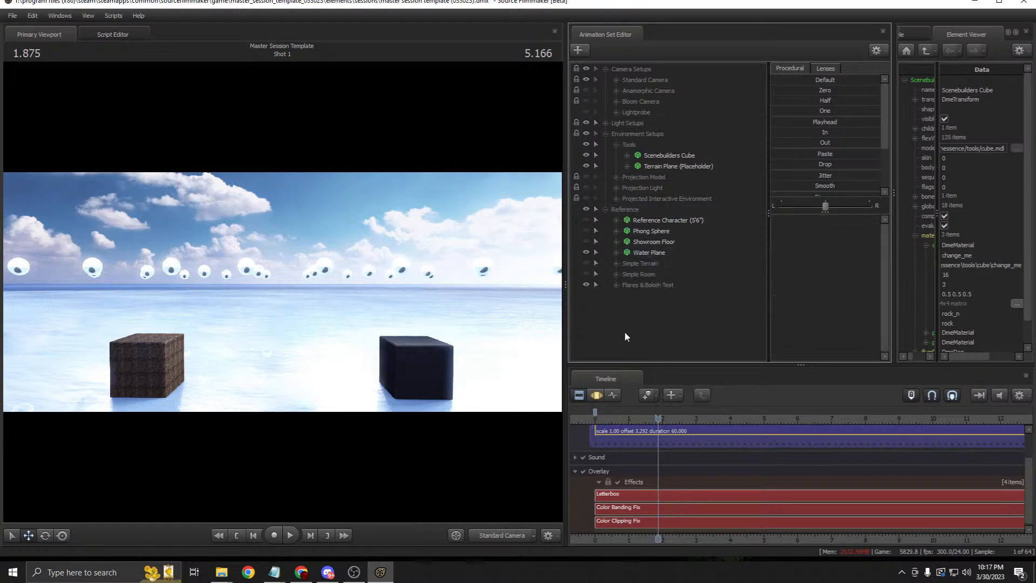
{"action": "left_click", "coordinate": [652, 255]}
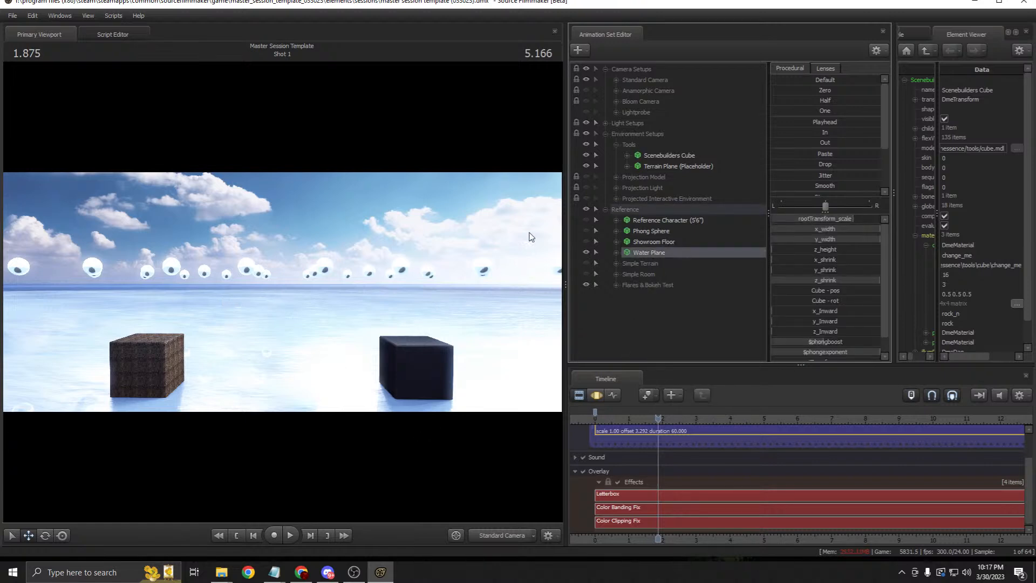
{"action": "left_click", "coordinate": [585, 252]}
Step: Try Simple Terrain and Simple Room, hide Flares & Bokeh Test, and re-show the Reference group
{"action": "left_click", "coordinate": [605, 213]}
{"action": "left_click", "coordinate": [606, 212]}
{"action": "left_click", "coordinate": [587, 262]}
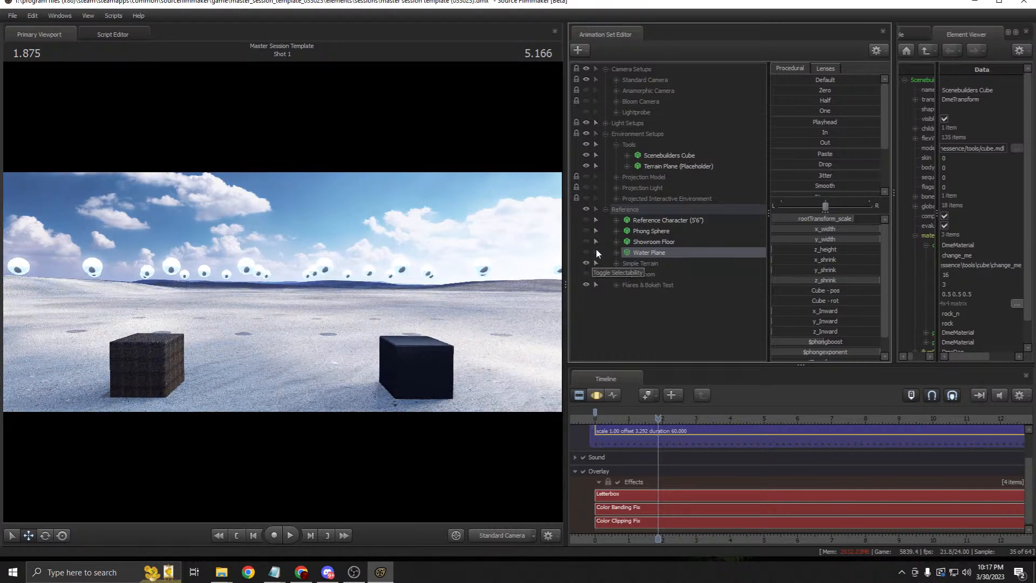
{"action": "left_click", "coordinate": [585, 263]}
{"action": "left_click", "coordinate": [586, 273]}
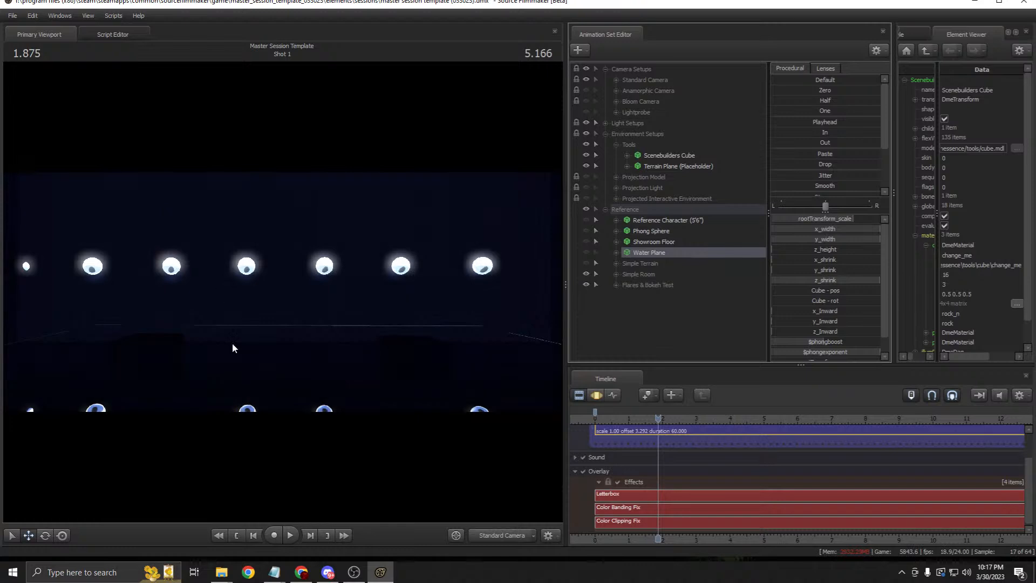
{"action": "left_click", "coordinate": [586, 274]}
{"action": "left_click", "coordinate": [646, 283]}
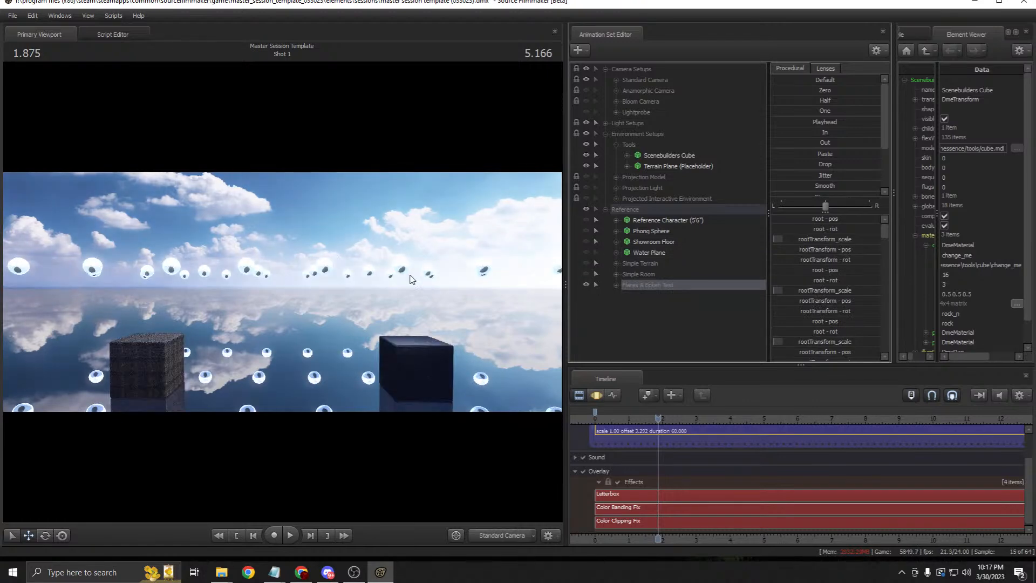
{"action": "left_click", "coordinate": [586, 284]}
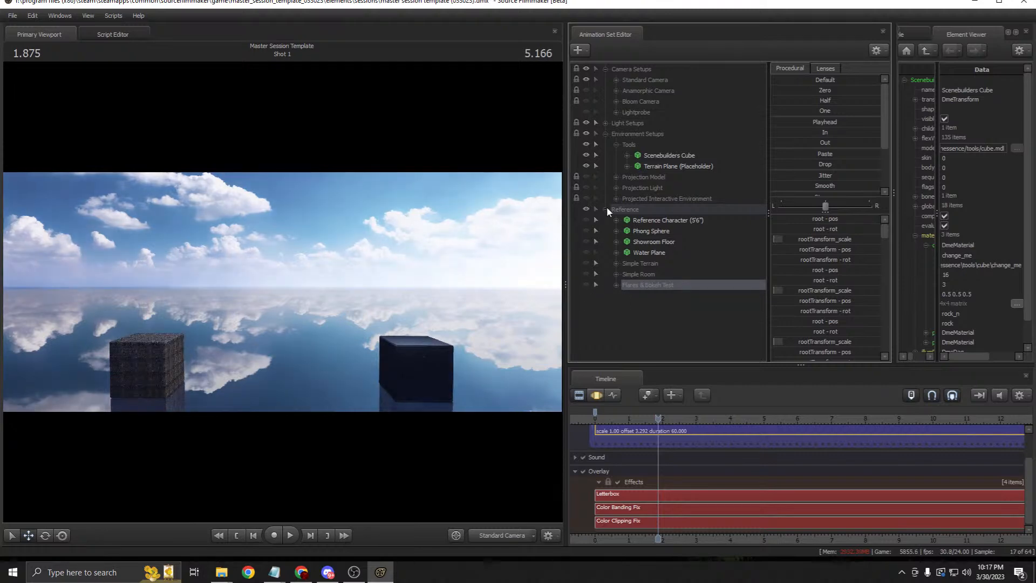
{"action": "left_click", "coordinate": [585, 209]}
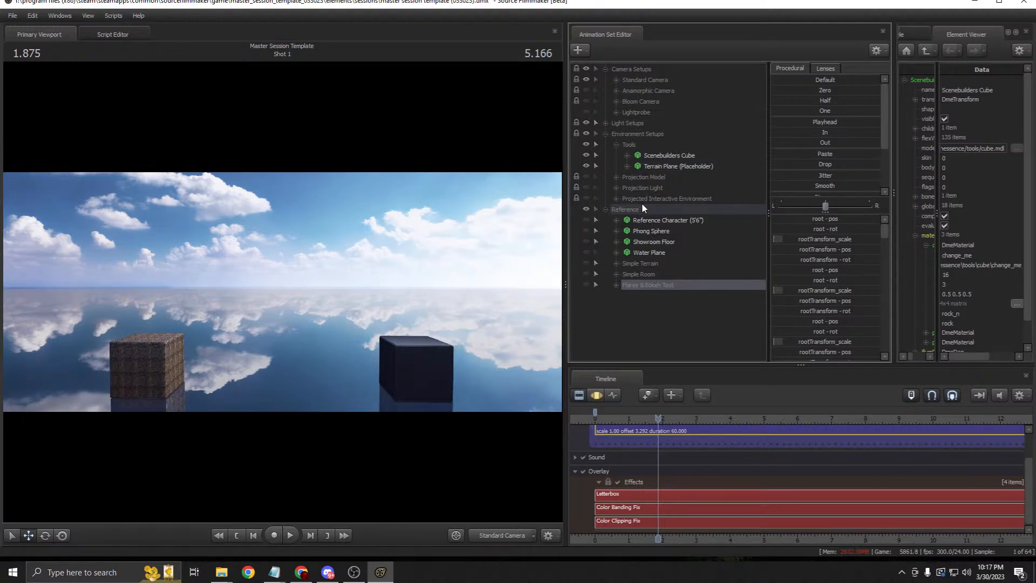
Step: Copy and paste the Scenebuilders Cube as Scenebuilders Cube2 and move it between the others
{"action": "right_click", "coordinate": [659, 156]}
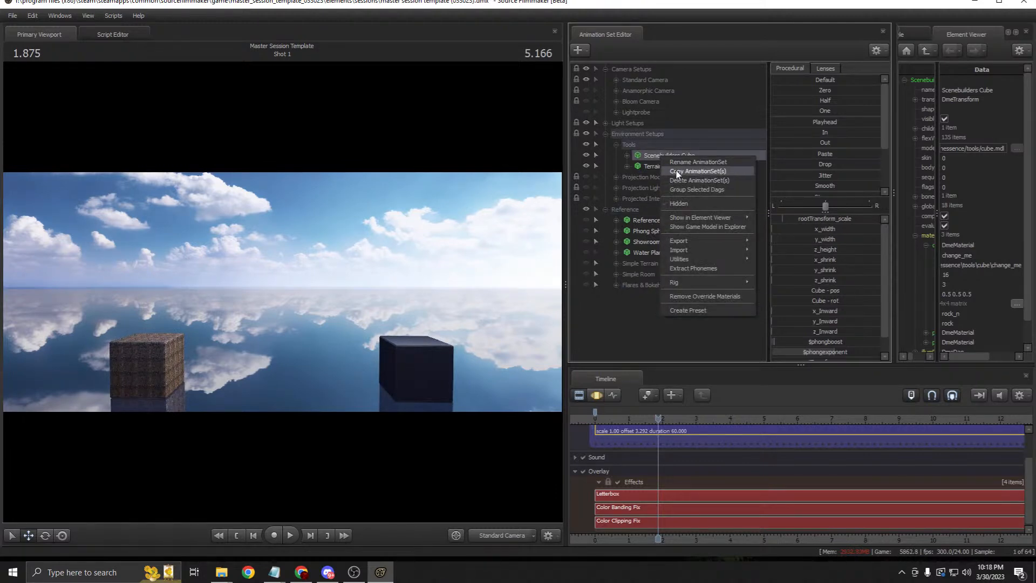
{"action": "left_click", "coordinate": [676, 174]}
{"action": "right_click", "coordinate": [663, 313]}
{"action": "left_click", "coordinate": [702, 379]}
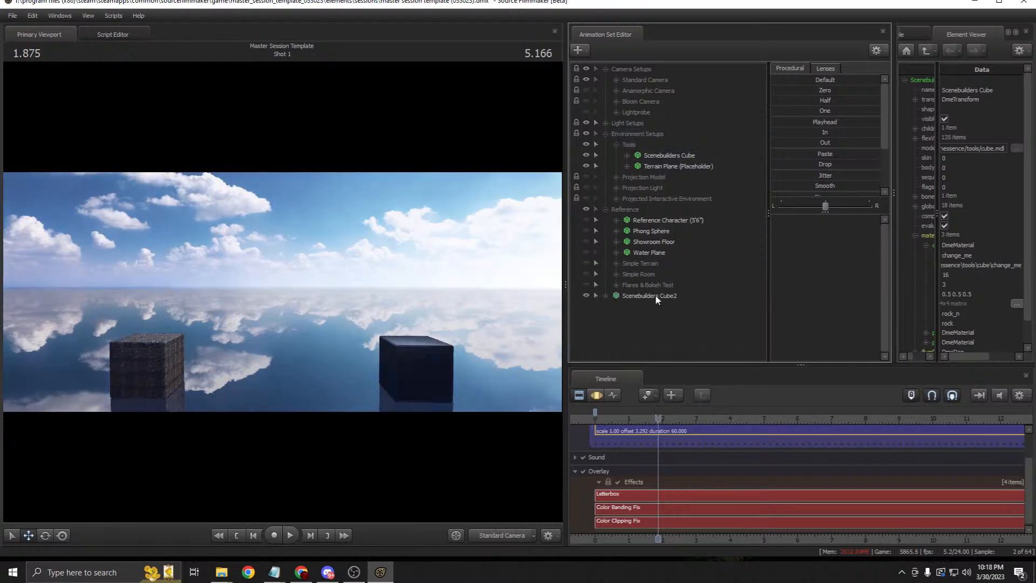
{"action": "left_click_drag", "start_coordinate": [164, 397], "coordinate": [265, 413]}
Step: Open Cube2's model in the Element Viewer and edit the change_me material's $basetexture
{"action": "right_click", "coordinate": [667, 297]}
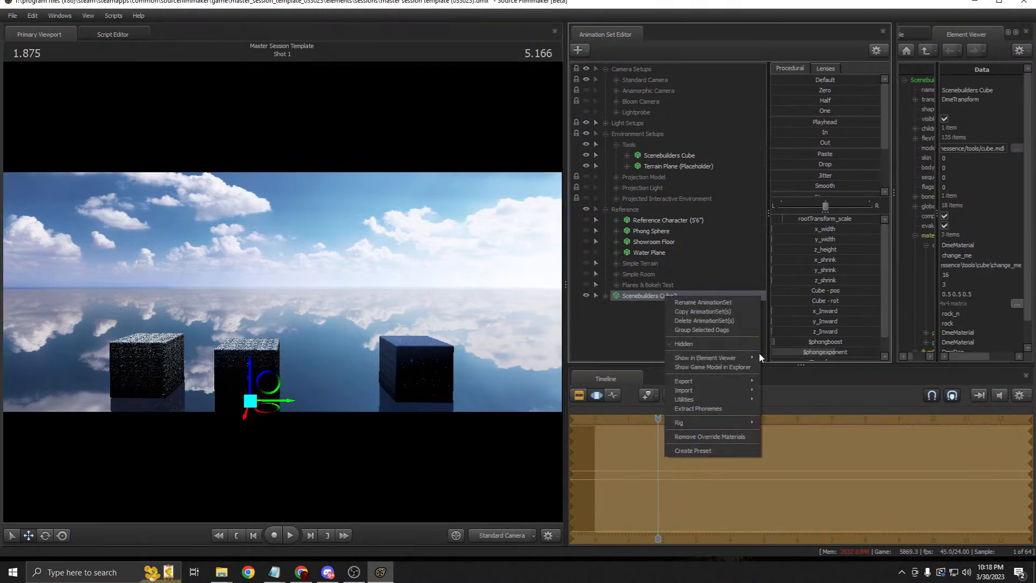
{"action": "left_click", "coordinate": [780, 368]}
{"action": "left_click", "coordinate": [915, 244]}
{"action": "left_click", "coordinate": [915, 237]}
{"action": "left_click", "coordinate": [917, 273]}
{"action": "left_click_drag", "start_coordinate": [895, 240], "coordinate": [756, 236]}
{"action": "left_click", "coordinate": [786, 245]}
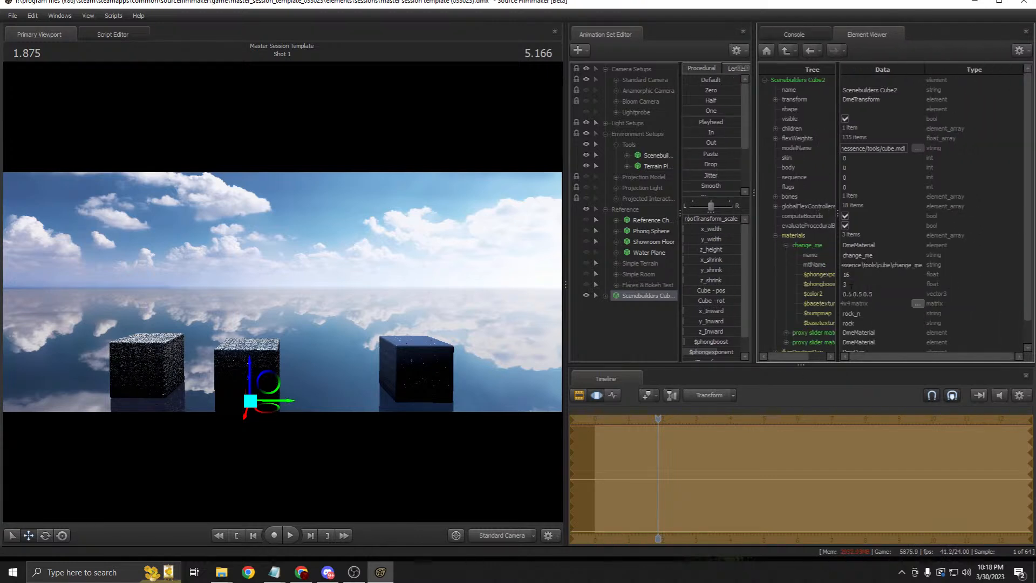
{"action": "double_click", "coordinate": [857, 322]}
Step: Set the middle cube's $basetexture to metal
{"action": "type", "text": "metal"}
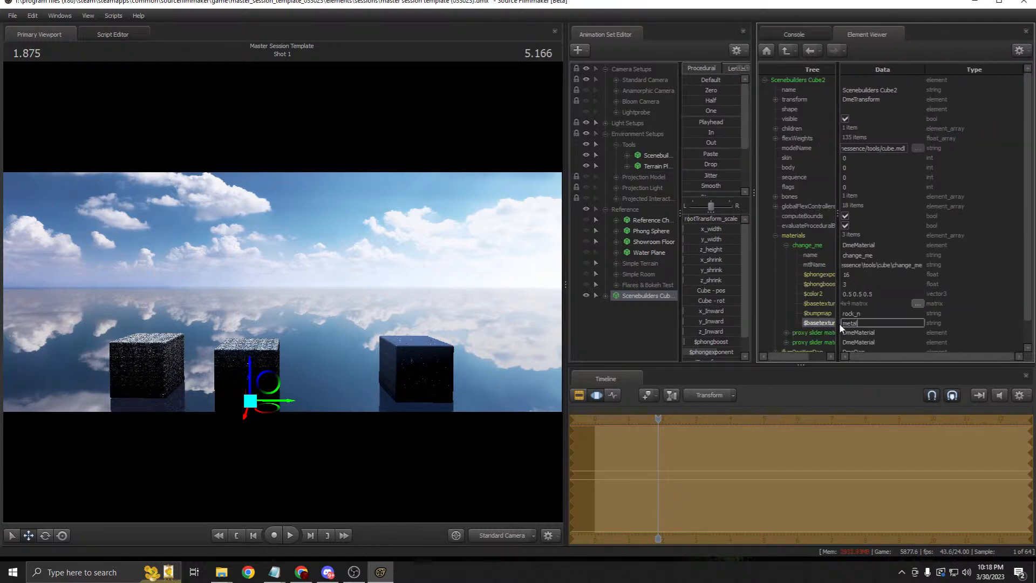
{"action": "key", "text": "Return"}
{"action": "left_click_drag", "start_coordinate": [850, 323], "coordinate": [866, 314]}
{"action": "double_click", "coordinate": [863, 313]}
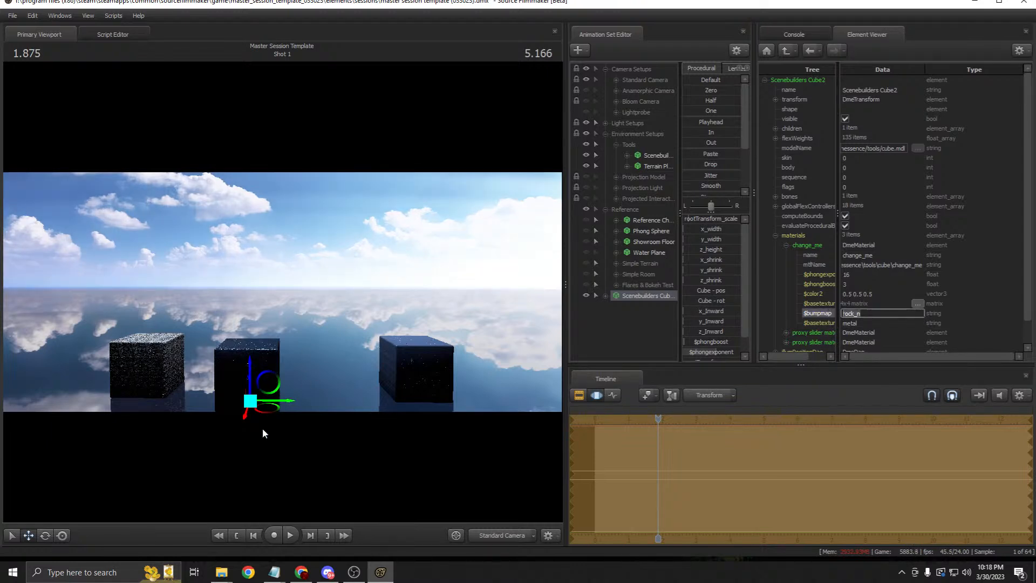
Step: Reset the middle cube's x_width and y_width to default and push it farther back
{"action": "left_click_drag", "start_coordinate": [267, 409], "coordinate": [278, 393]}
{"action": "left_click", "coordinate": [690, 236]}
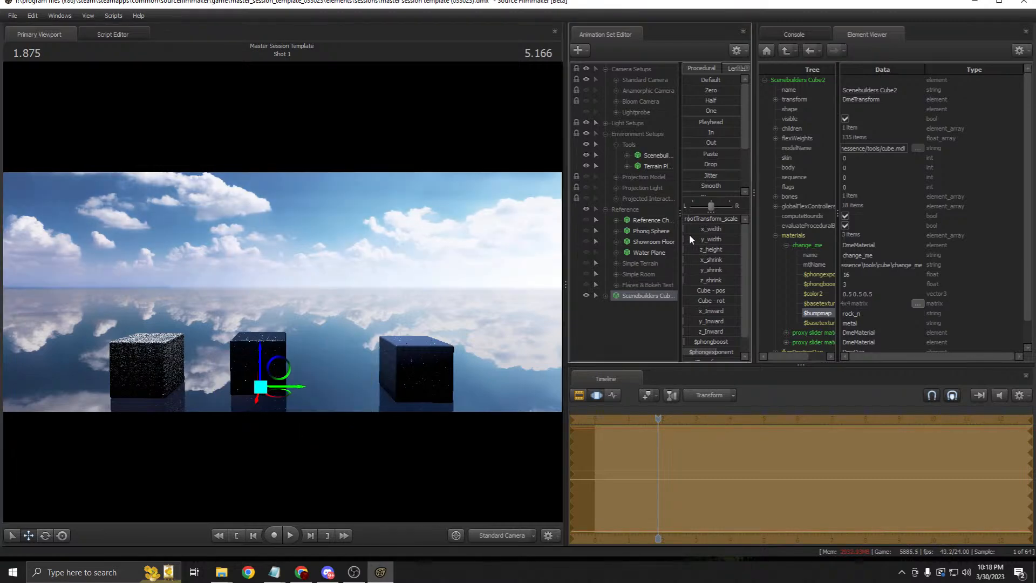
{"action": "mouse_move", "coordinate": [707, 230]}
{"action": "left_mouse_down"}
{"action": "mouse_move", "coordinate": [723, 230]}
{"action": "mouse_move", "coordinate": [715, 244]}
{"action": "left_mouse_up"}
{"action": "right_click", "coordinate": [714, 238]}
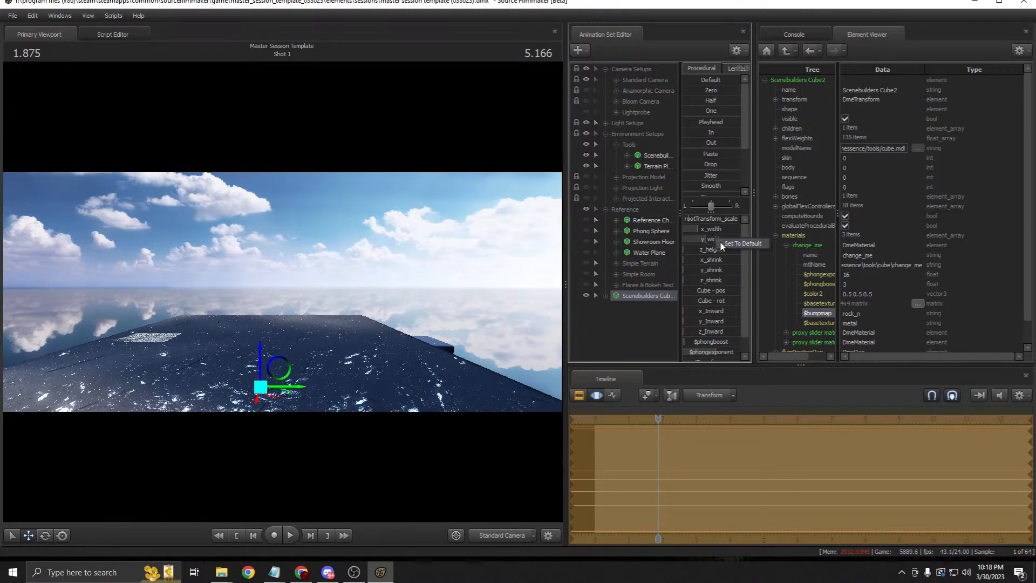
{"action": "left_click", "coordinate": [721, 243]}
{"action": "right_click", "coordinate": [708, 228]}
{"action": "left_click", "coordinate": [714, 232]}
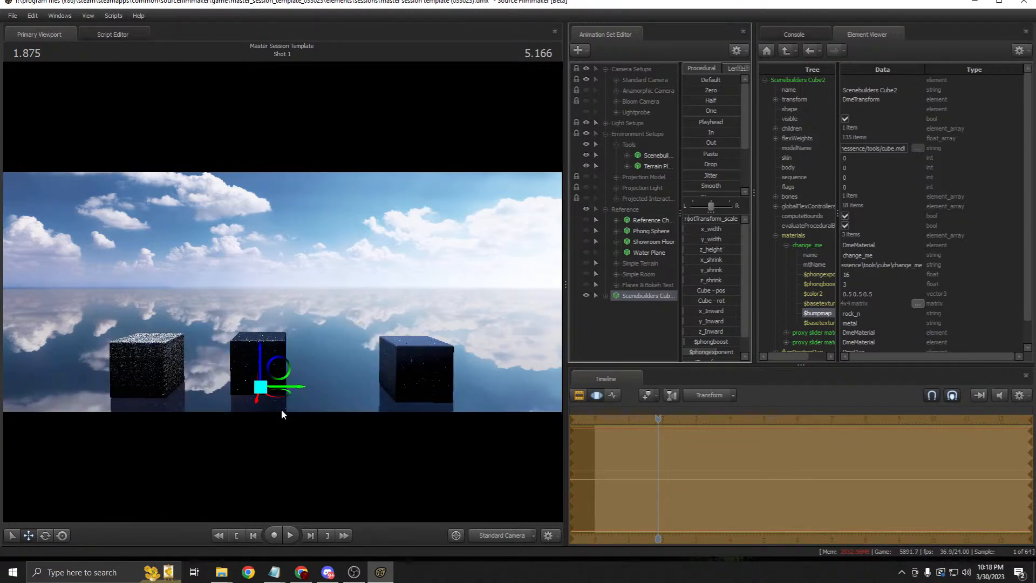
{"action": "mouse_move", "coordinate": [283, 386]}
{"action": "left_mouse_down"}
{"action": "mouse_move", "coordinate": [319, 358]}
{"action": "mouse_move", "coordinate": [315, 379]}
{"action": "mouse_move", "coordinate": [287, 373]}
{"action": "left_mouse_up"}
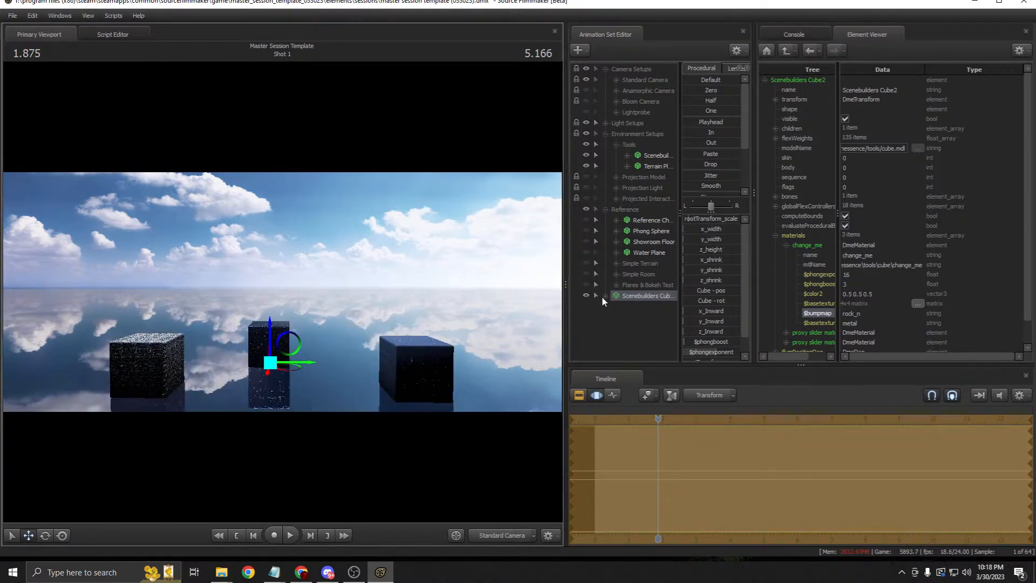
Step: Duplicate the Scenebuilders Cube, move the copy right, and set its $color2 to 1 2 3
{"action": "right_click", "coordinate": [629, 294]}
{"action": "left_click", "coordinate": [643, 310]}
{"action": "right_click", "coordinate": [643, 309]}
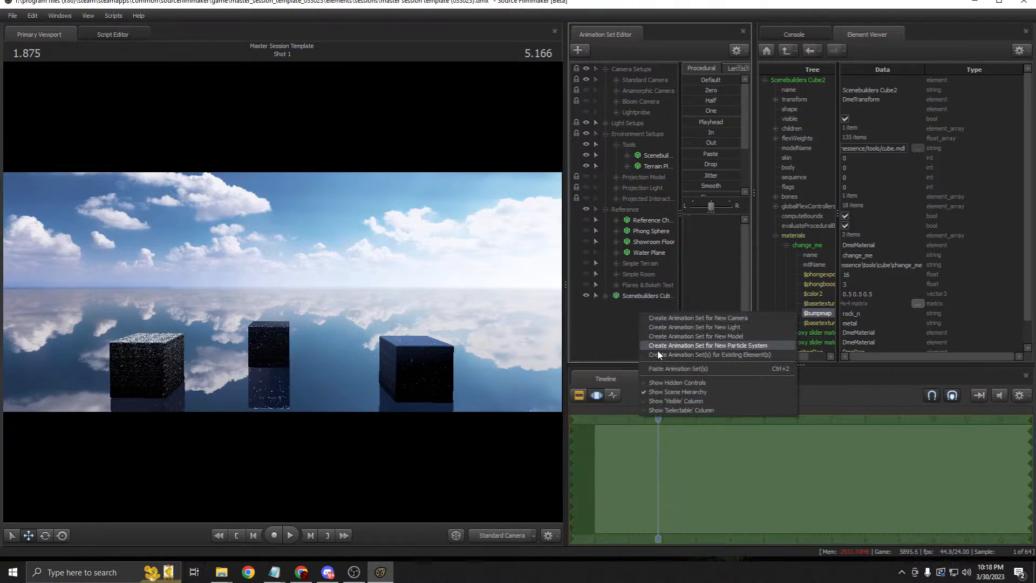
{"action": "left_click", "coordinate": [663, 365]}
{"action": "left_click", "coordinate": [651, 306]}
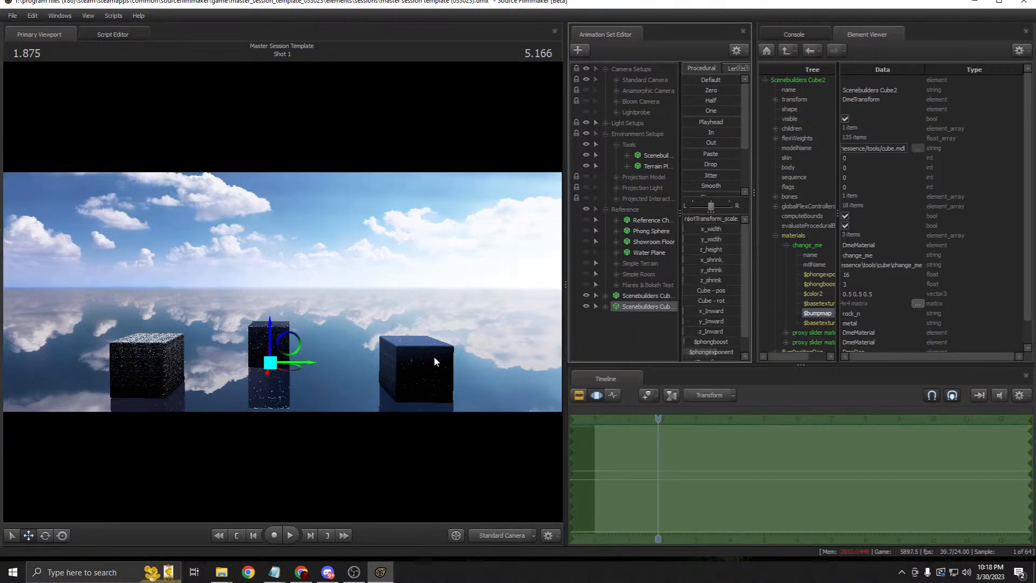
{"action": "left_click_drag", "start_coordinate": [292, 379], "coordinate": [359, 393]}
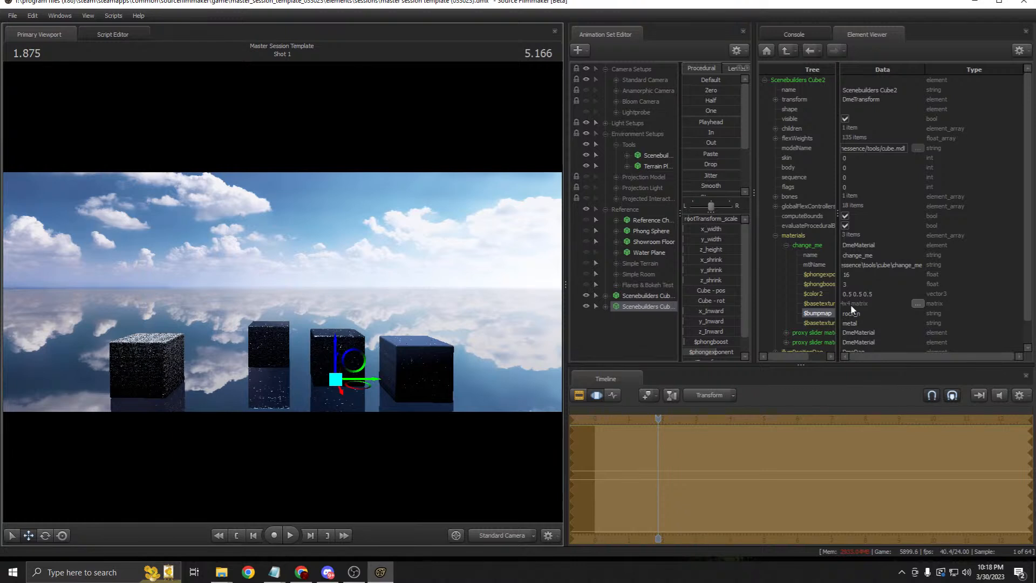
{"action": "double_click", "coordinate": [814, 293]}
{"action": "type", "text": "1 2"}
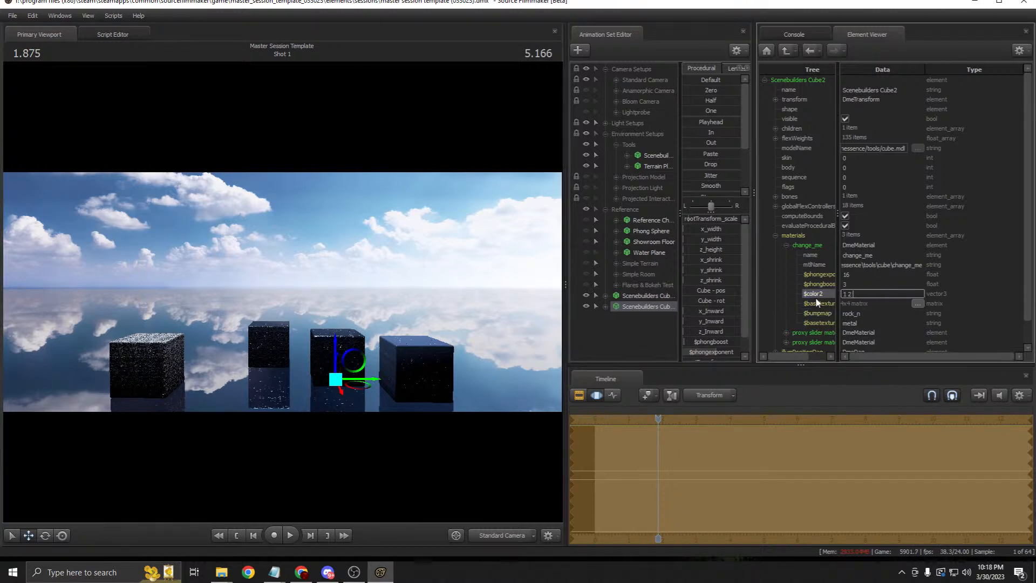
{"action": "type", "text": " 3"}
{"action": "key", "text": "Return"}
Step: Move both Scenebuilders cubes into the Reference group and toggle the group's visibility
{"action": "left_click", "coordinate": [642, 300]}
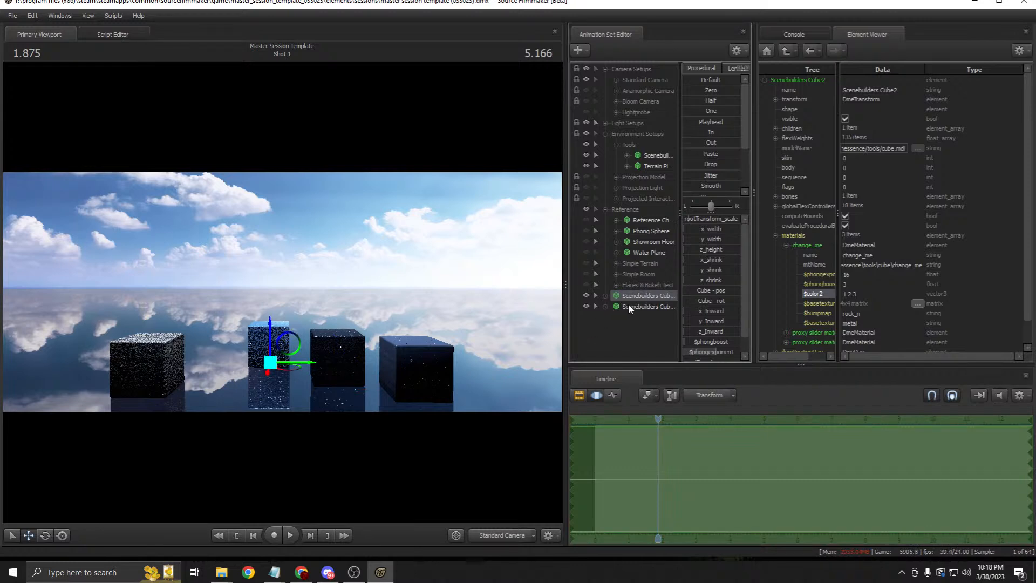
{"action": "left_click", "coordinate": [629, 305], "text": "ctrl"}
{"action": "left_click_drag", "start_coordinate": [632, 301], "coordinate": [630, 210]}
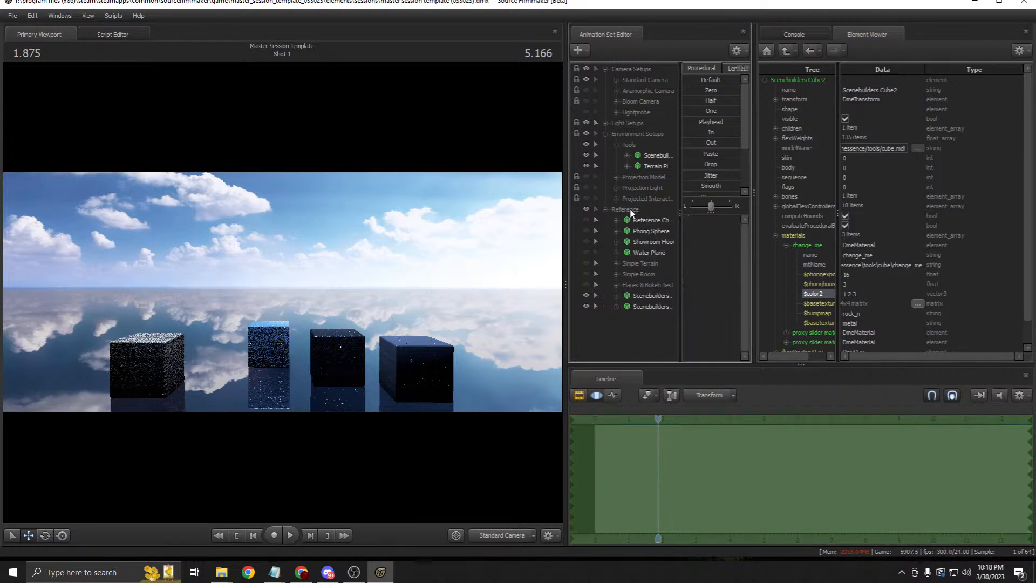
{"action": "left_click", "coordinate": [641, 295]}
{"action": "left_click", "coordinate": [641, 304]}
{"action": "left_click", "coordinate": [642, 296]}
{"action": "left_click", "coordinate": [587, 212]}
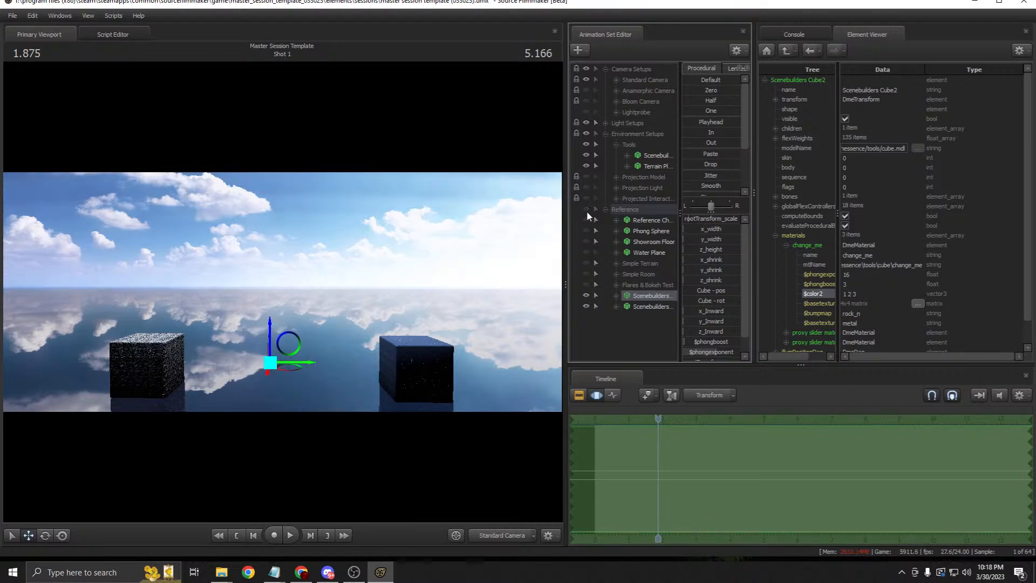
{"action": "left_click", "coordinate": [586, 212]}
{"action": "left_click", "coordinate": [587, 212]}
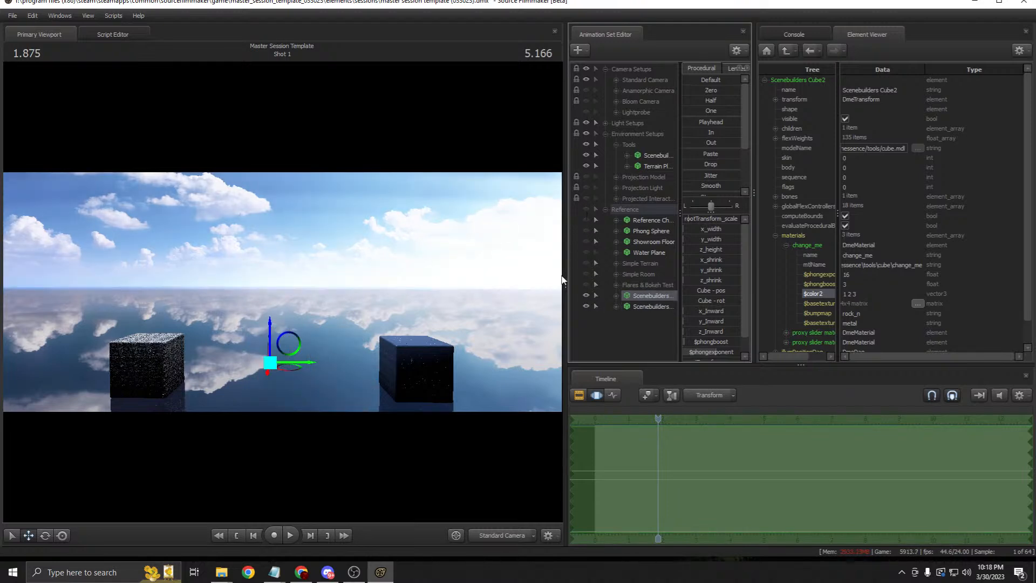
{"action": "left_click", "coordinate": [587, 211]}
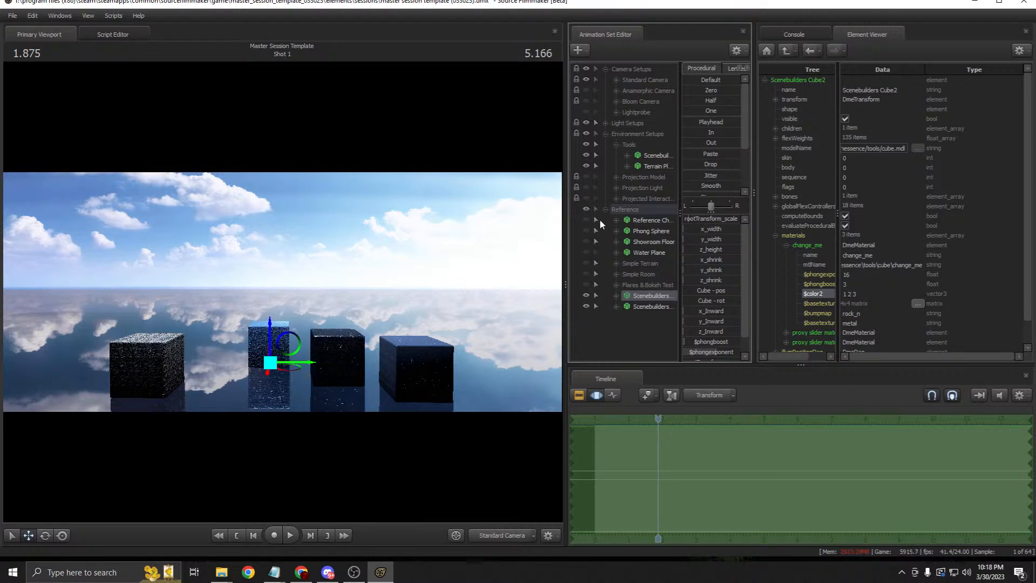
Step: Try moving the second cube behind the left cube, then undo the move
{"action": "right_click", "coordinate": [640, 298]}
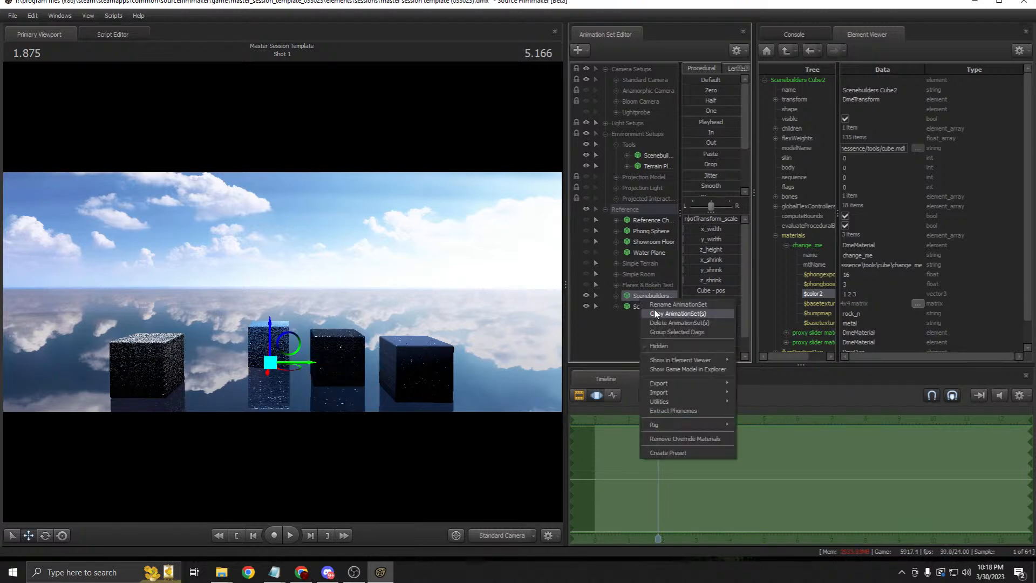
{"action": "right_click", "coordinate": [635, 321]}
{"action": "left_click", "coordinate": [606, 210]}
{"action": "right_click", "coordinate": [607, 233]}
{"action": "left_click", "coordinate": [639, 299]}
{"action": "left_click", "coordinate": [638, 221]}
{"action": "left_click_drag", "start_coordinate": [289, 369], "coordinate": [166, 355]}
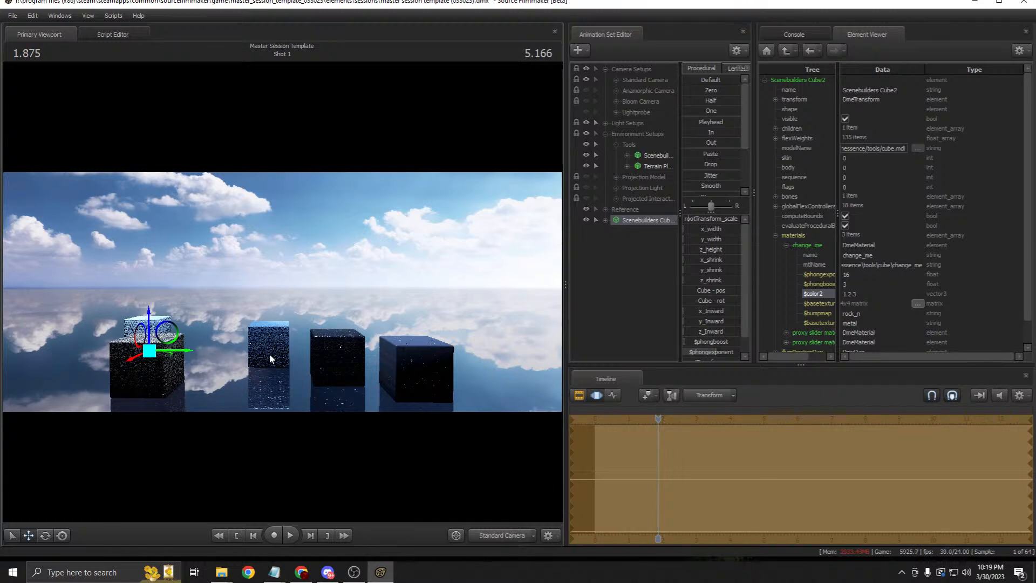
{"action": "key", "text": "ctrl+z"}
Step: Delete the standalone Scenebuilders Cube and both cube entries inside Reference, then collapse Reference
{"action": "right_click", "coordinate": [644, 221]}
{"action": "left_click", "coordinate": [659, 240]}
{"action": "left_click", "coordinate": [604, 209]}
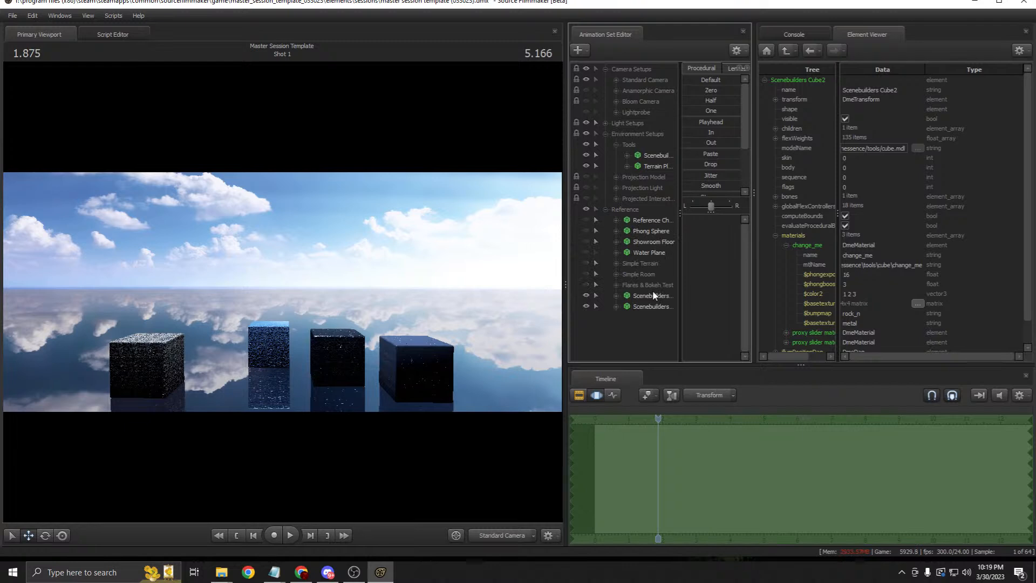
{"action": "left_click", "coordinate": [650, 300]}
{"action": "right_click", "coordinate": [651, 304]}
{"action": "left_click", "coordinate": [672, 338]}
{"action": "left_click", "coordinate": [606, 209]}
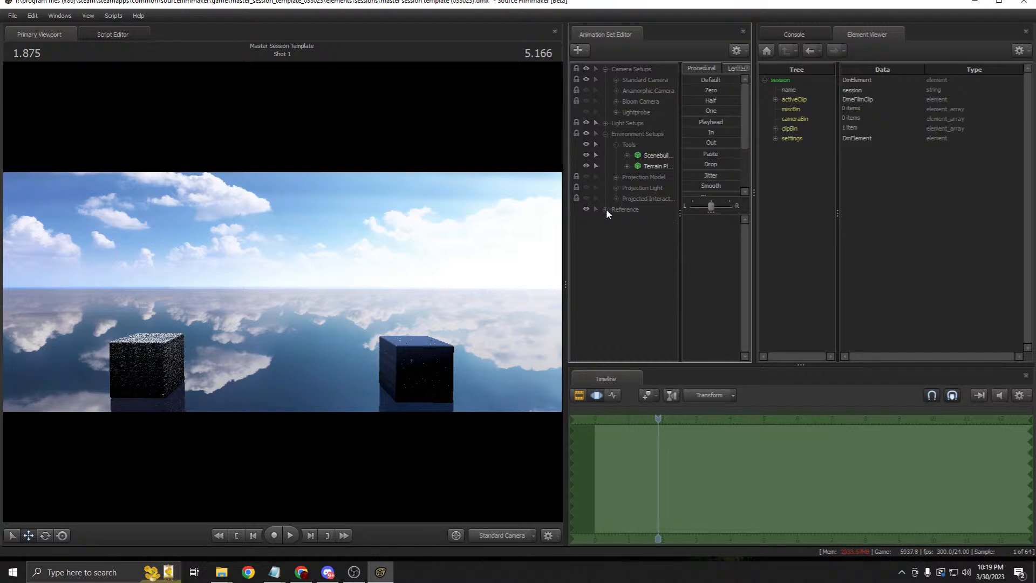
Step: Switch the timeline to the Clip Editor and view the Letterbox effect's properties
{"action": "left_click", "coordinate": [580, 395]}
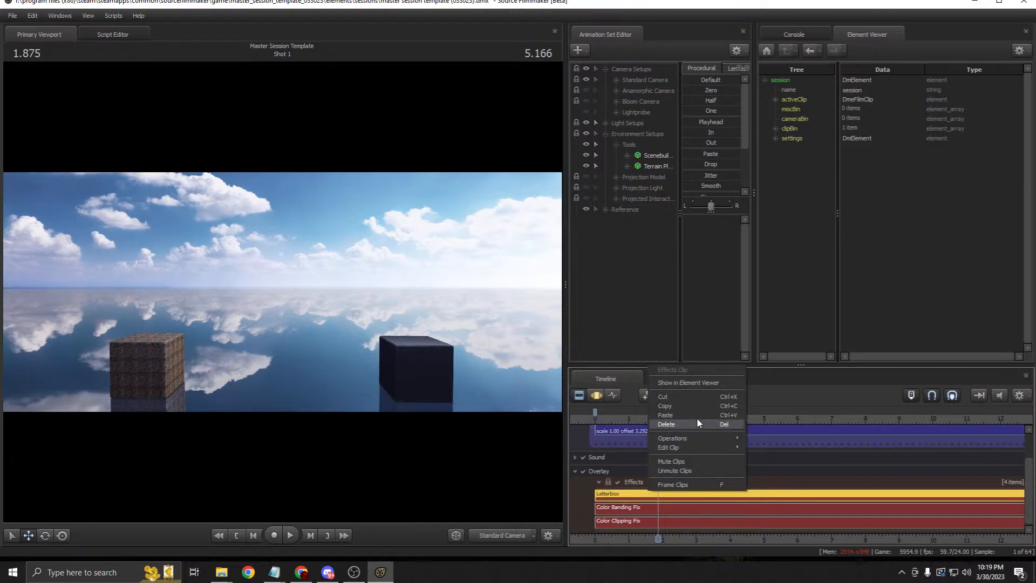
{"action": "left_click", "coordinate": [697, 383]}
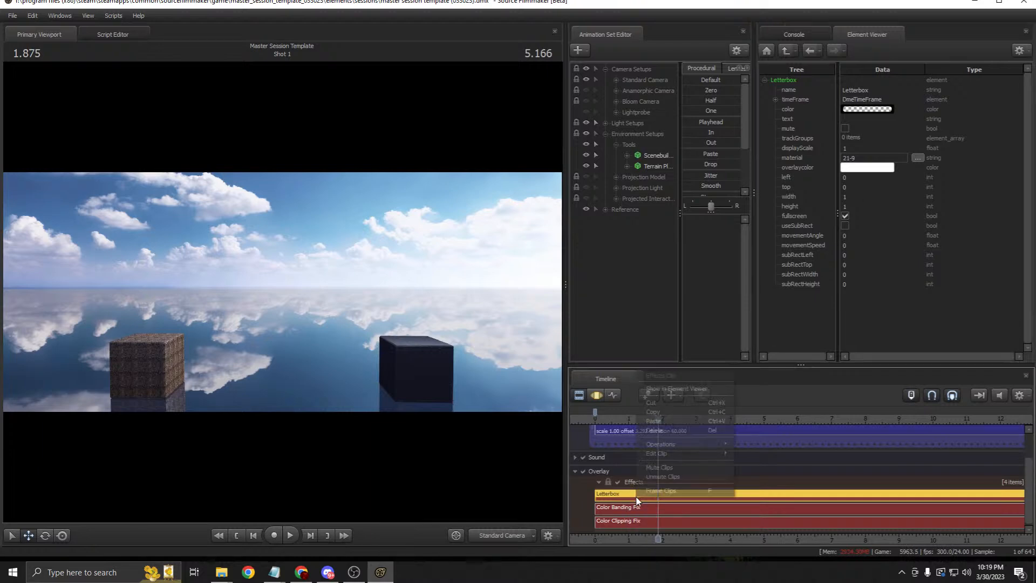
{"action": "right_click", "coordinate": [670, 467]}
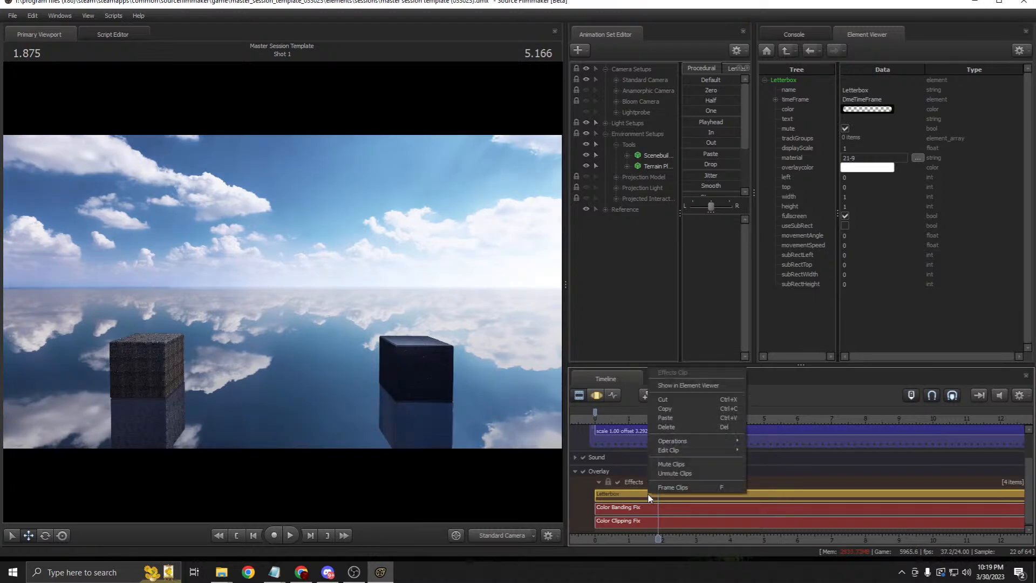
{"action": "left_click", "coordinate": [672, 471]}
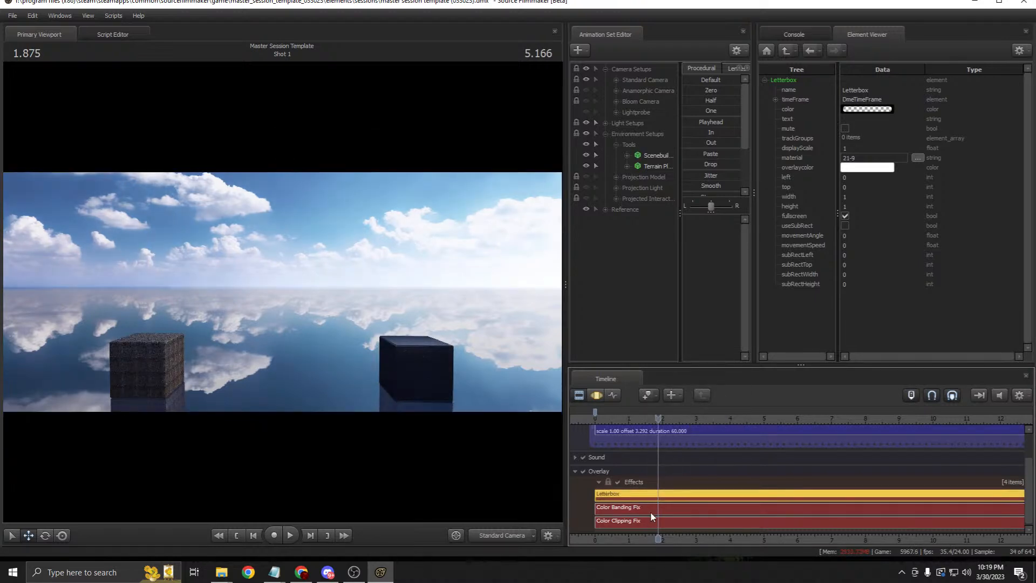
{"action": "left_click", "coordinate": [624, 508]}
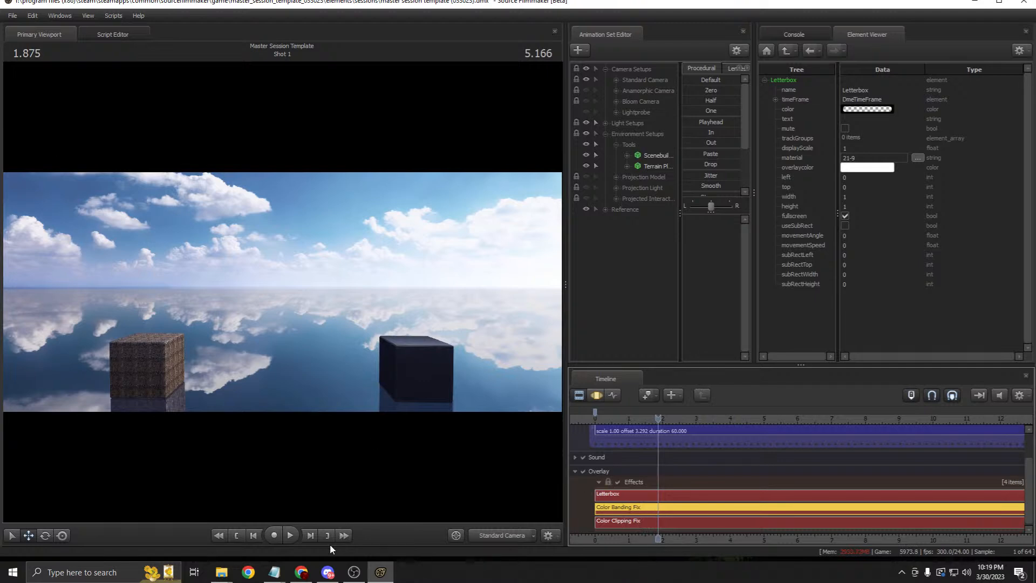
Step: Show the Color Clipping Fix properties in the Element Viewer, then expand and collapse Reference
{"action": "right_click", "coordinate": [668, 522]}
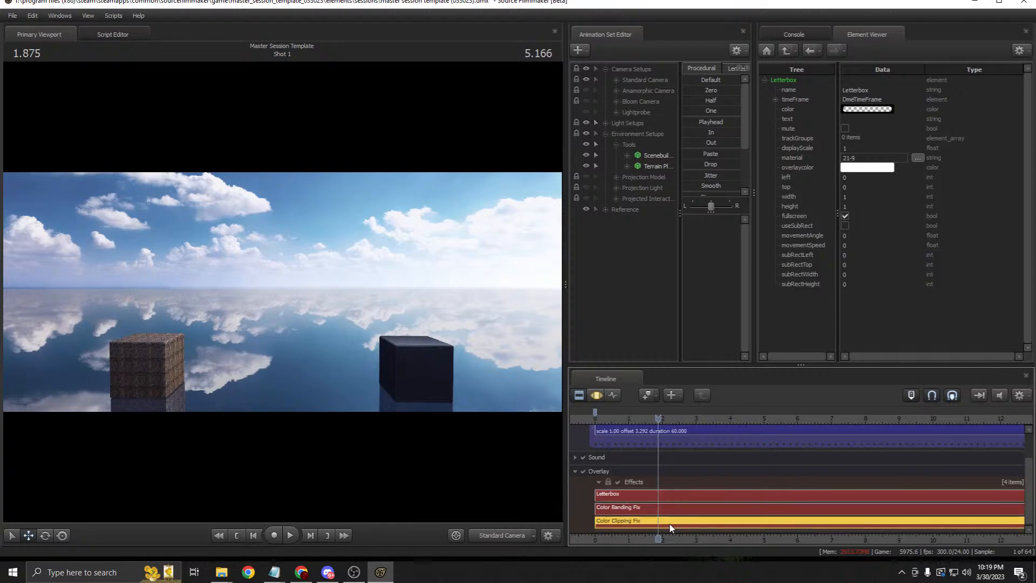
{"action": "left_click", "coordinate": [714, 416]}
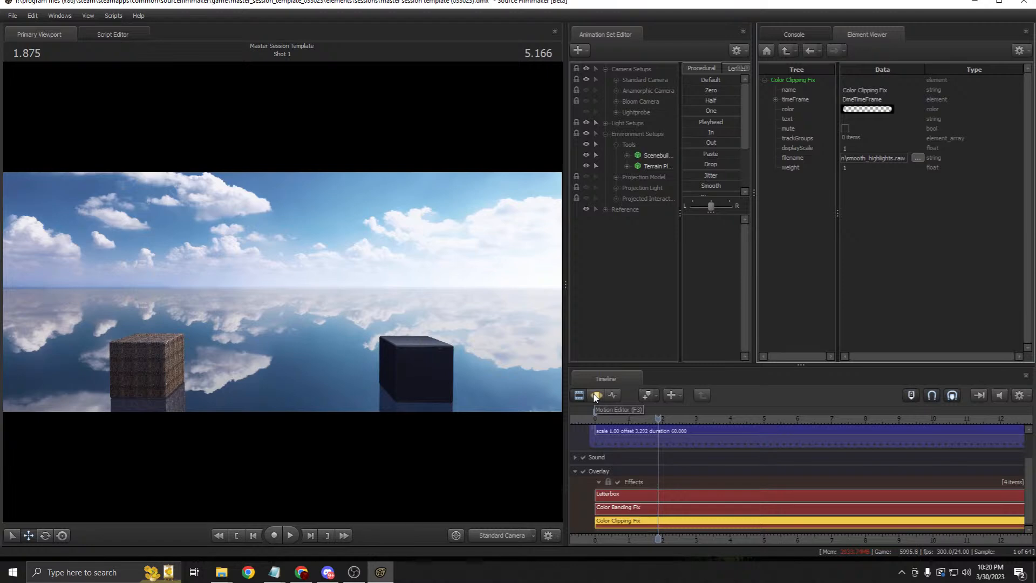
{"action": "mouse_move", "coordinate": [325, 573]}
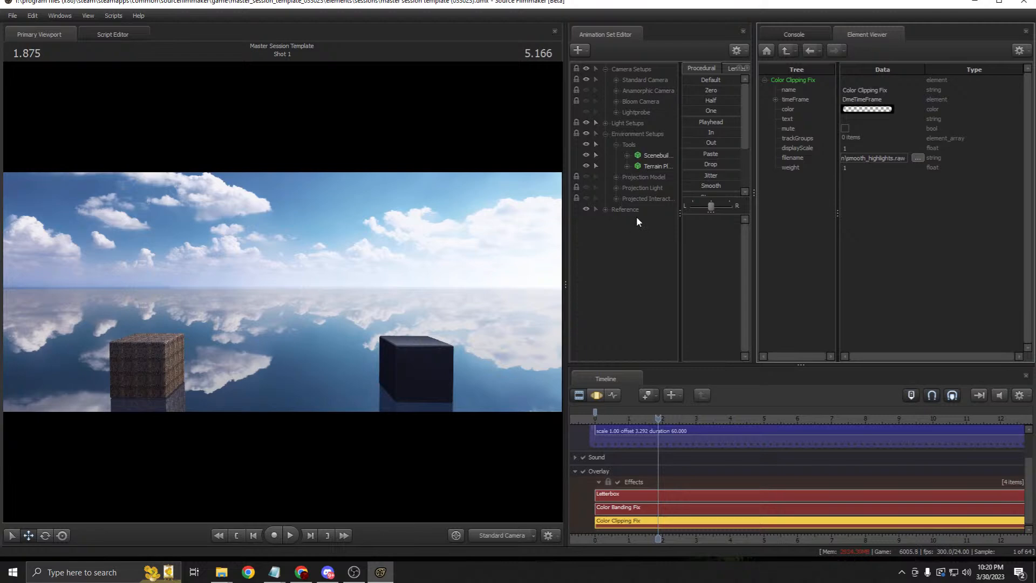
{"action": "left_click", "coordinate": [605, 209]}
{"action": "left_click", "coordinate": [605, 209]}
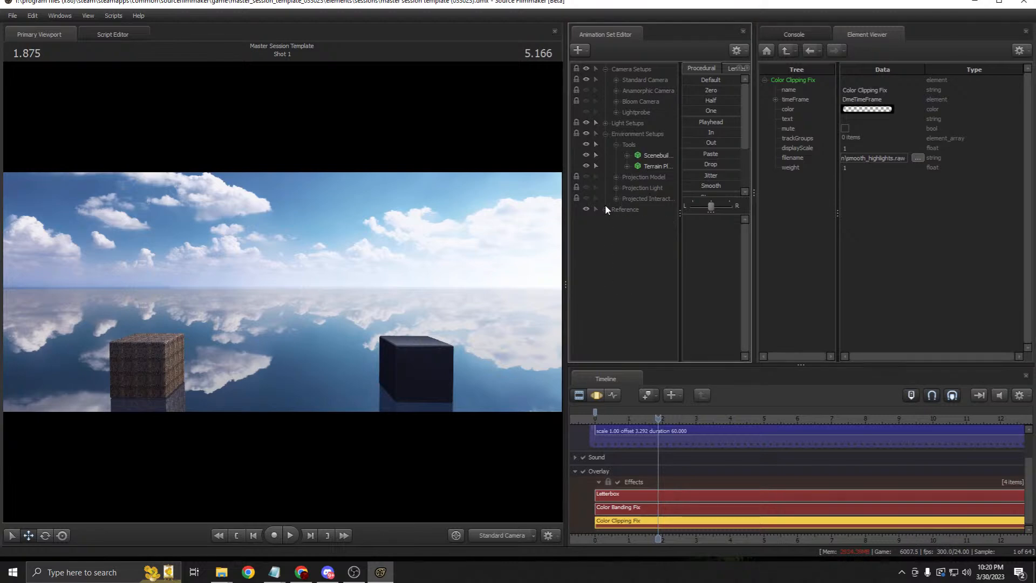
{"action": "left_click", "coordinate": [605, 210]}
{"action": "left_click", "coordinate": [605, 209]}
Step: Select Master Session Template (33023).rar in the Master Template Session Drive folder
{"action": "left_click", "coordinate": [309, 571]}
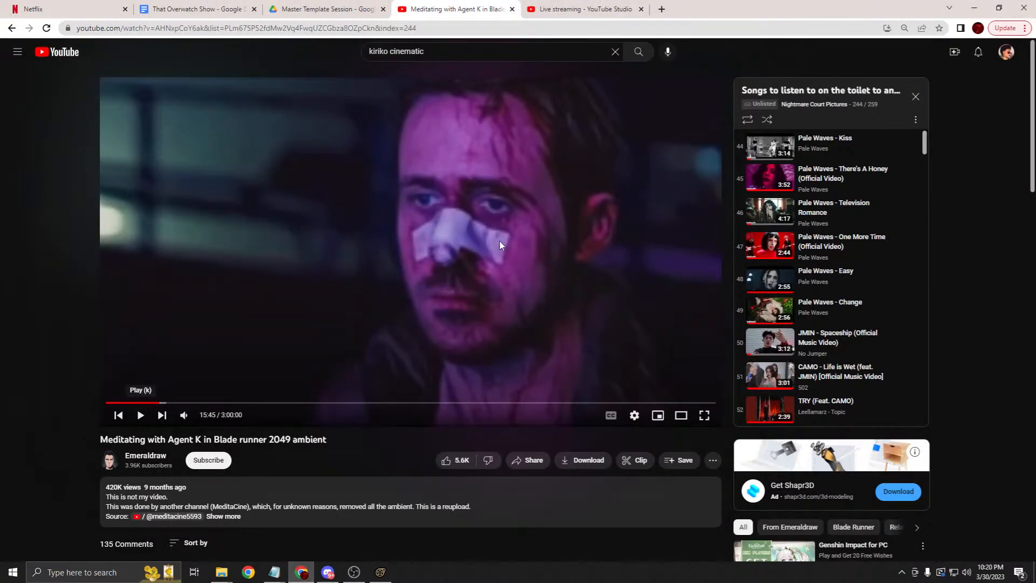
{"action": "left_click", "coordinate": [273, 12]}
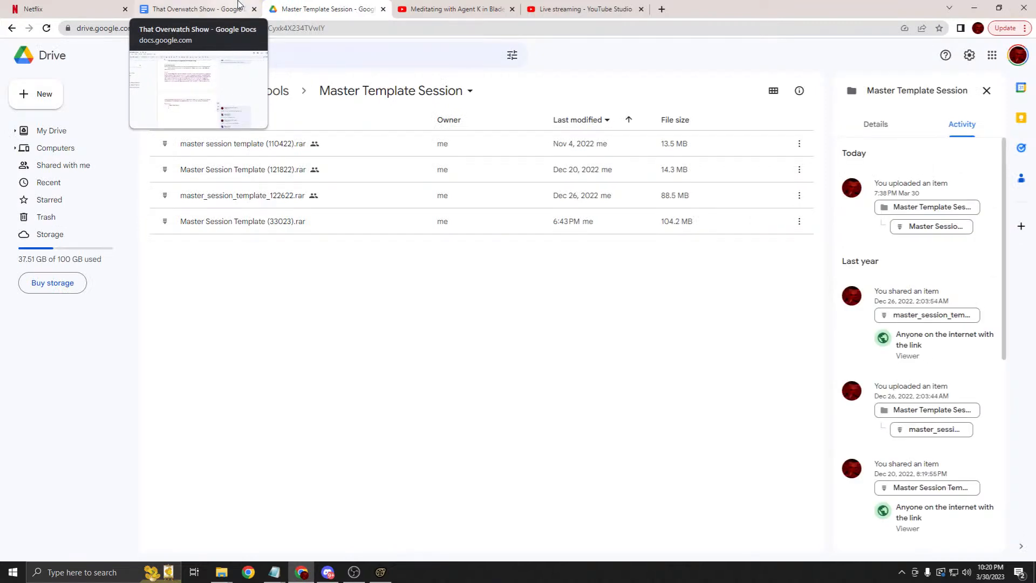
{"action": "left_click", "coordinate": [272, 149]}
{"action": "left_click", "coordinate": [257, 167], "text": "ctrl"}
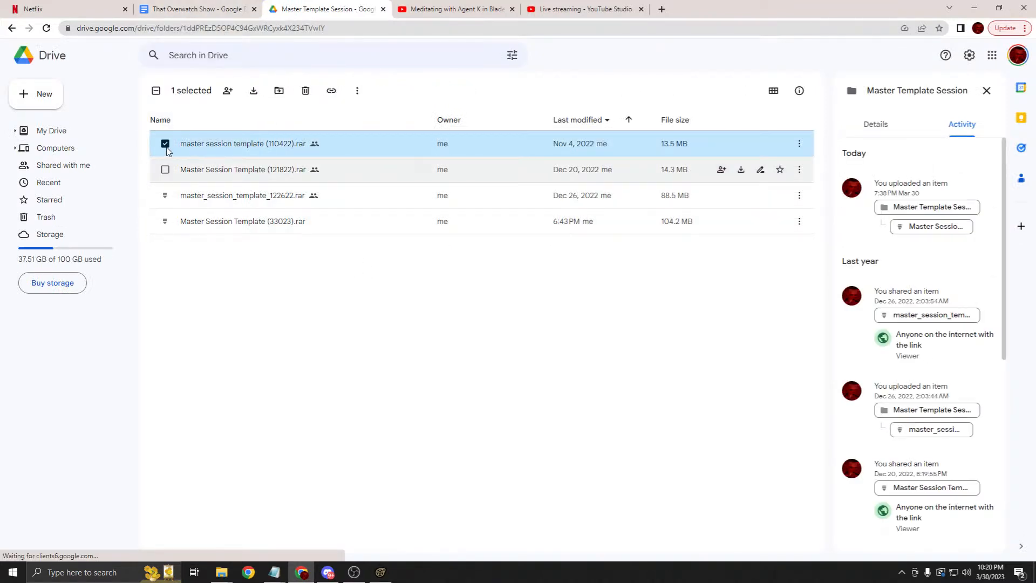
{"action": "left_click", "coordinate": [165, 170]}
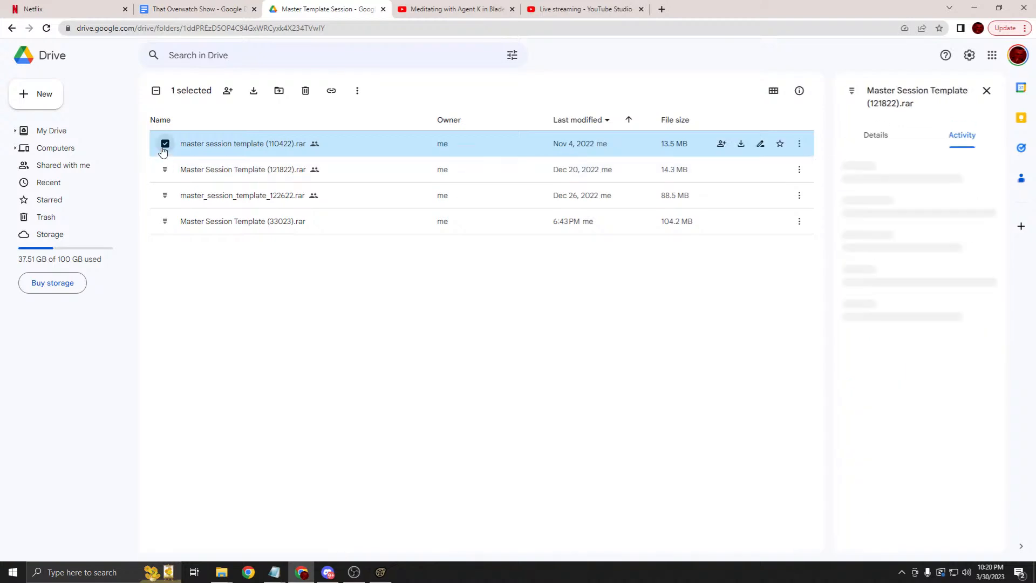
{"action": "left_click", "coordinate": [168, 146]}
{"action": "left_click", "coordinate": [167, 146]}
{"action": "left_click", "coordinate": [167, 146]}
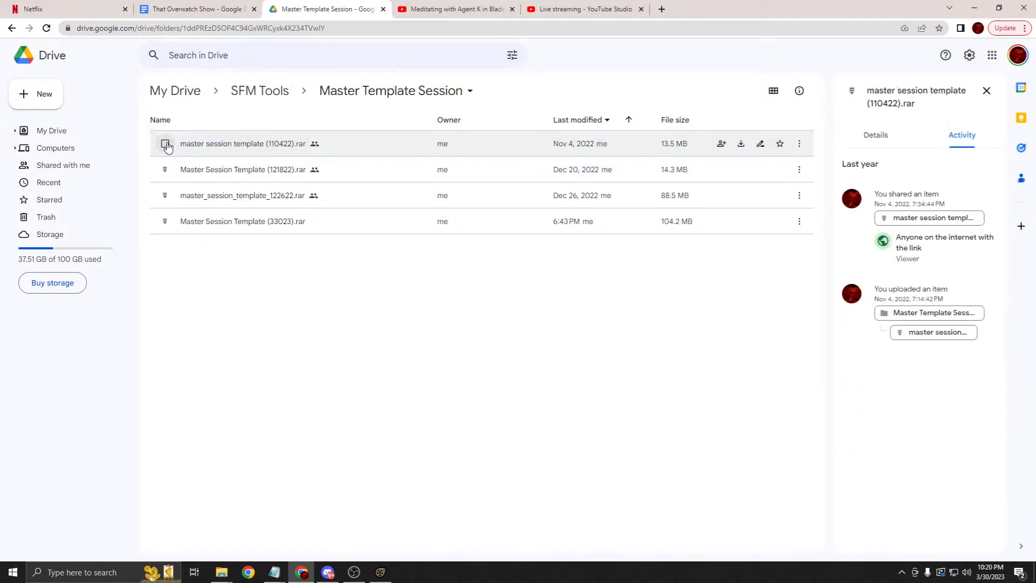
{"action": "left_click", "coordinate": [263, 221]}
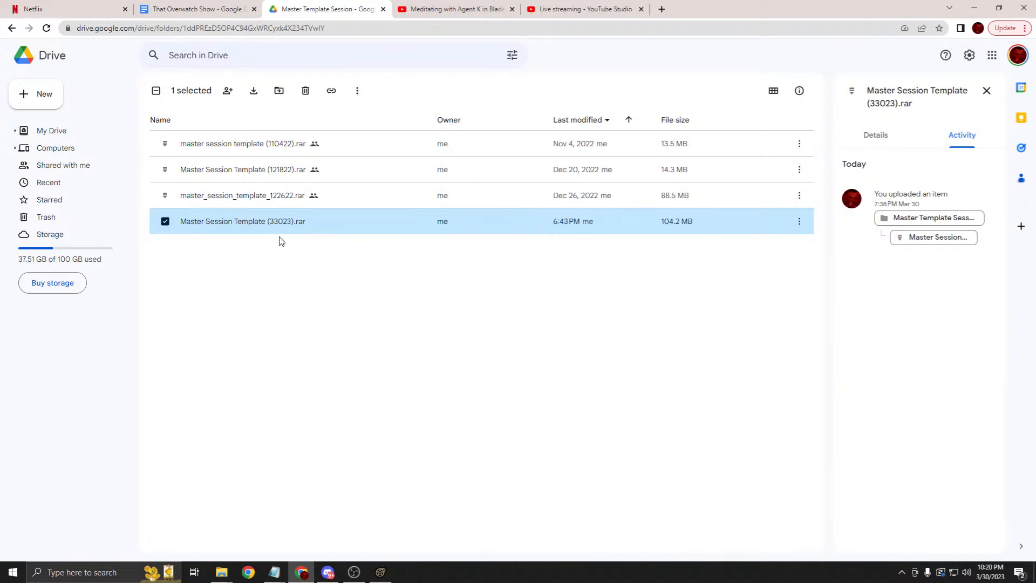
Step: Set the archive's access to Anyone with the link and copy its share link
{"action": "right_click", "coordinate": [234, 221]}
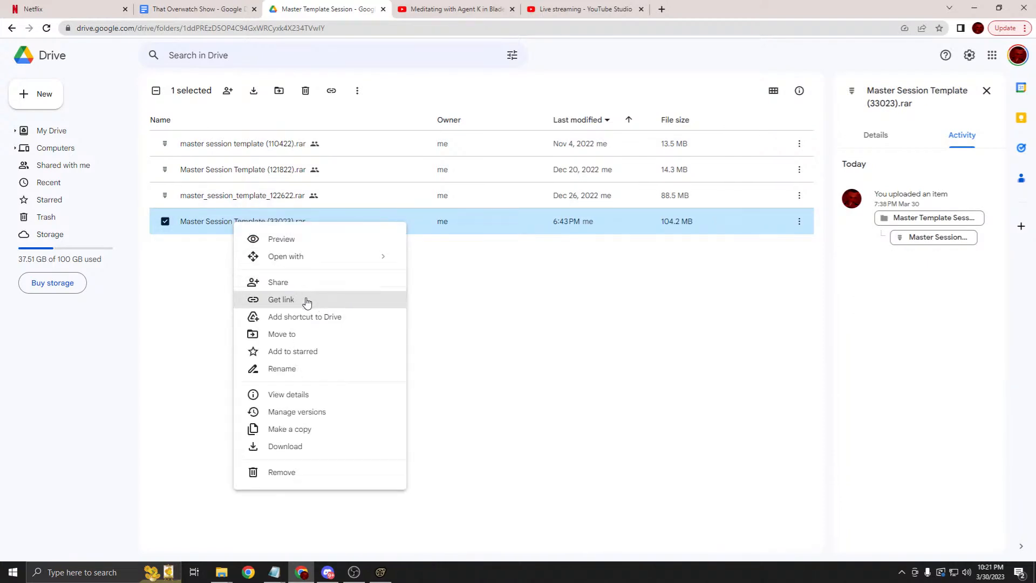
{"action": "left_click", "coordinate": [284, 300]}
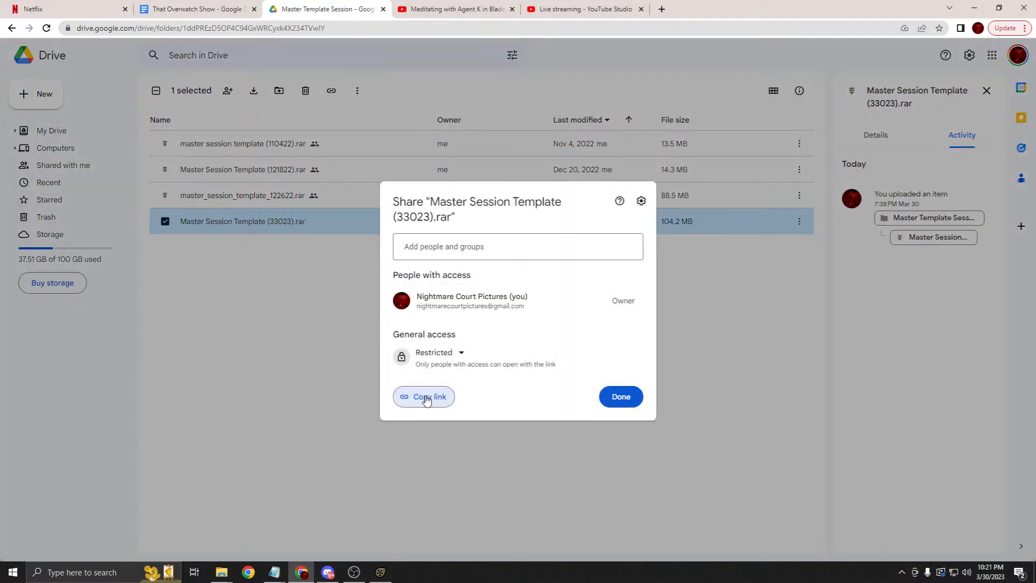
{"action": "left_click", "coordinate": [445, 362]}
{"action": "left_click", "coordinate": [463, 400]}
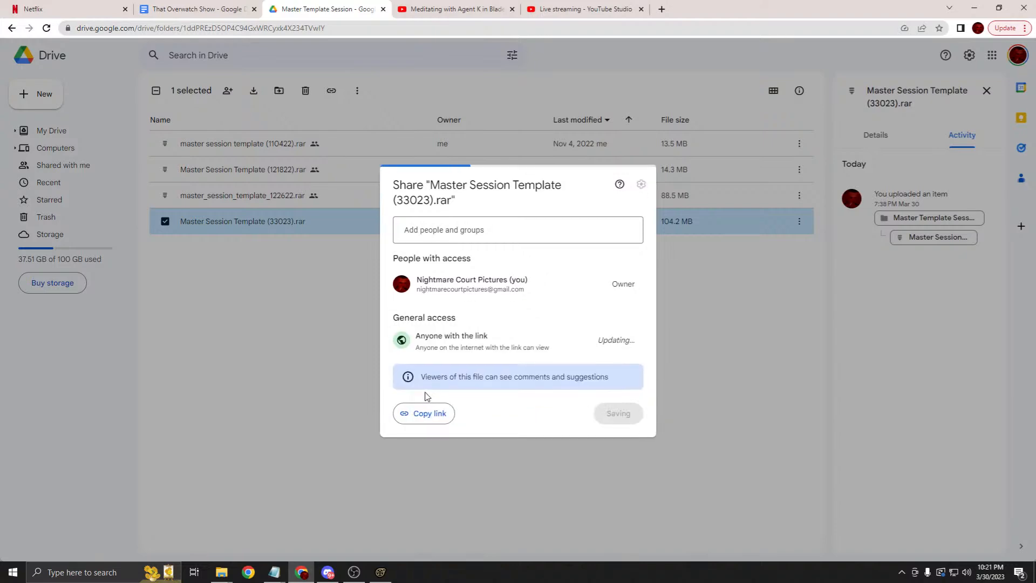
{"action": "left_click", "coordinate": [426, 418]}
{"action": "left_click", "coordinate": [328, 572]}
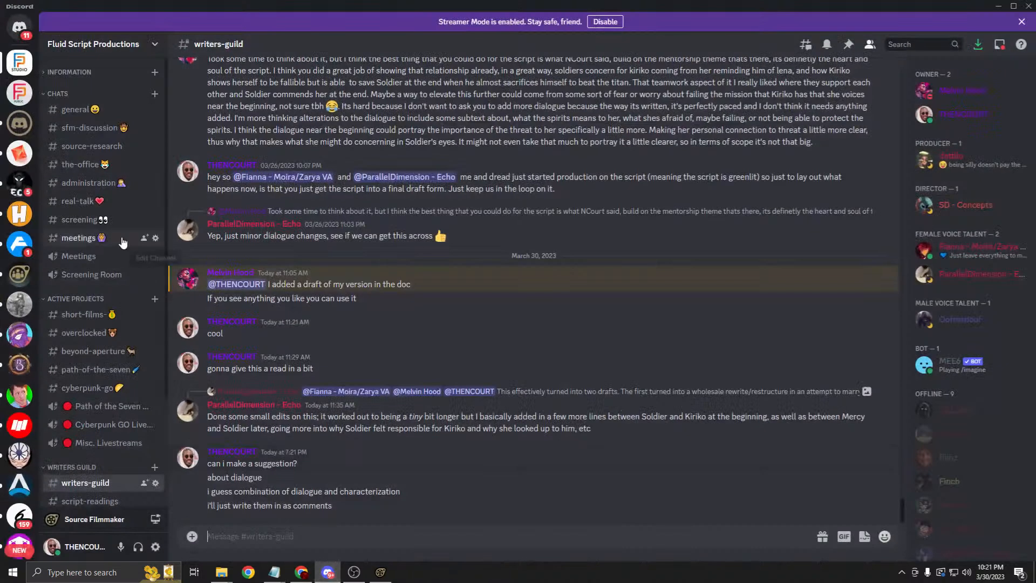
Step: Open the direct-message conversation with the contact via the quick switcher
{"action": "left_click", "coordinate": [20, 28]}
{"action": "scroll", "coordinate": [101, 183], "scroll_direction": "down", "scroll_amount": 3}
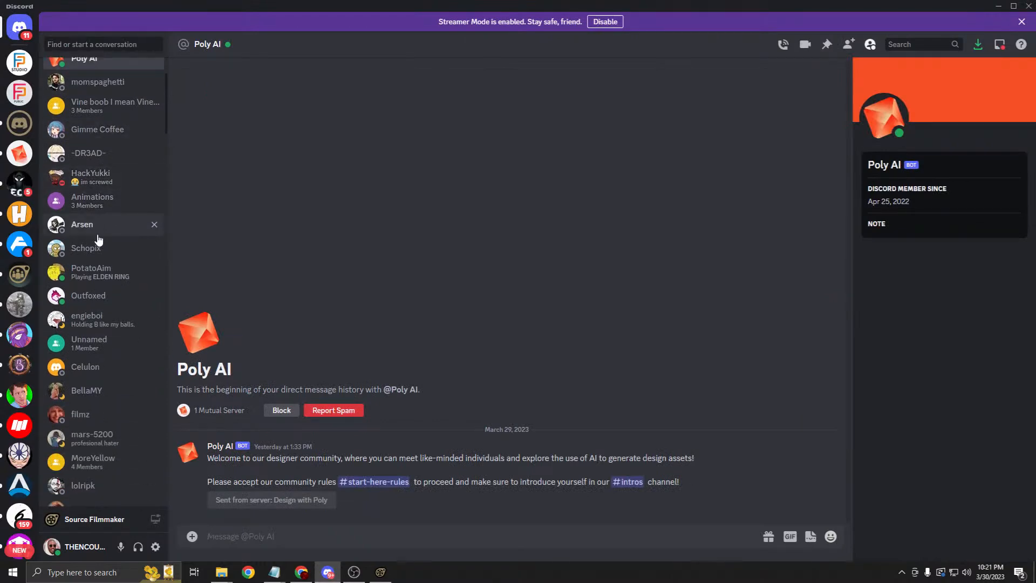
{"action": "scroll", "coordinate": [124, 302], "scroll_direction": "down", "scroll_amount": 2}
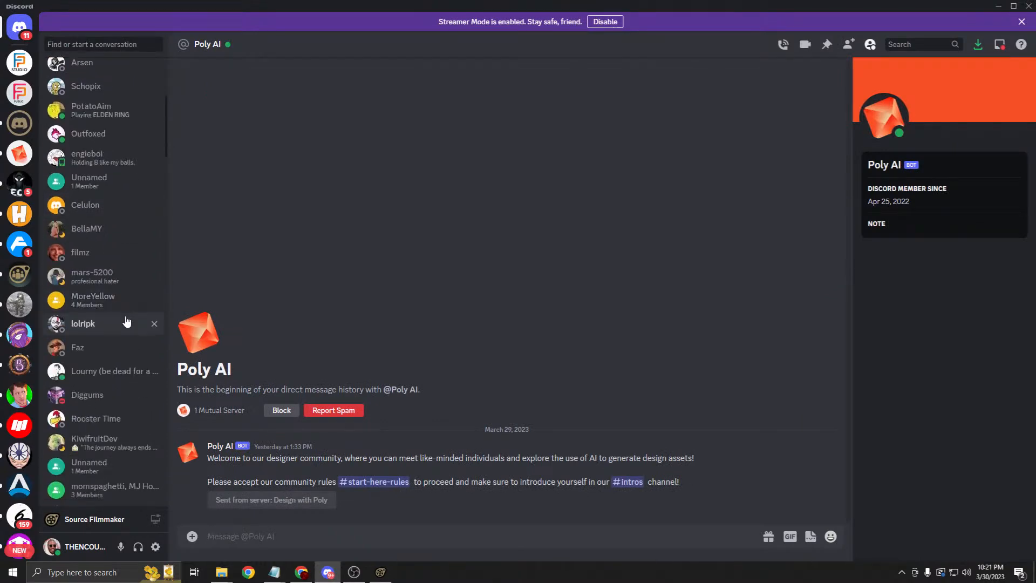
{"action": "scroll", "coordinate": [126, 322], "scroll_direction": "up", "scroll_amount": 5}
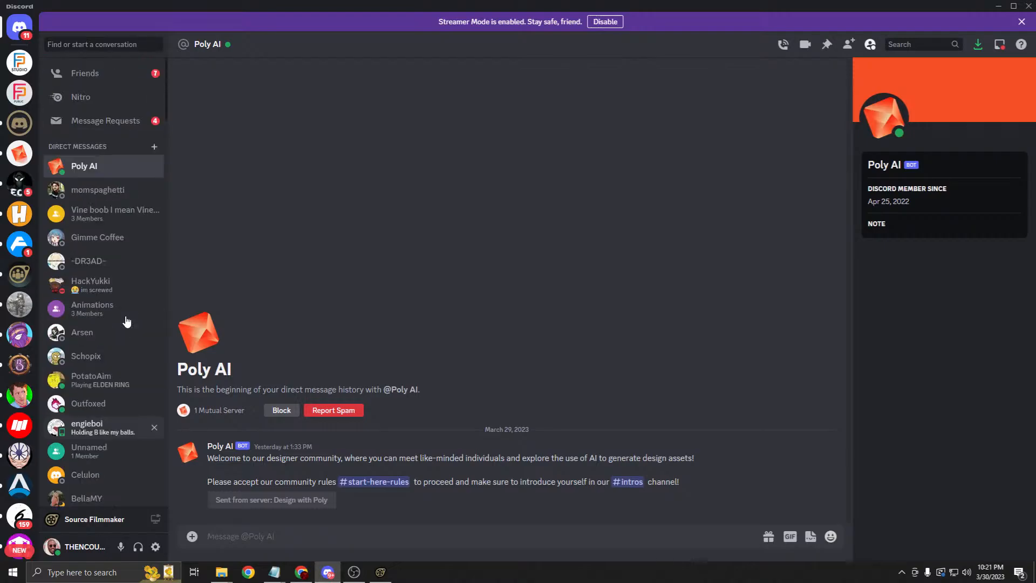
{"action": "left_click", "coordinate": [100, 44]}
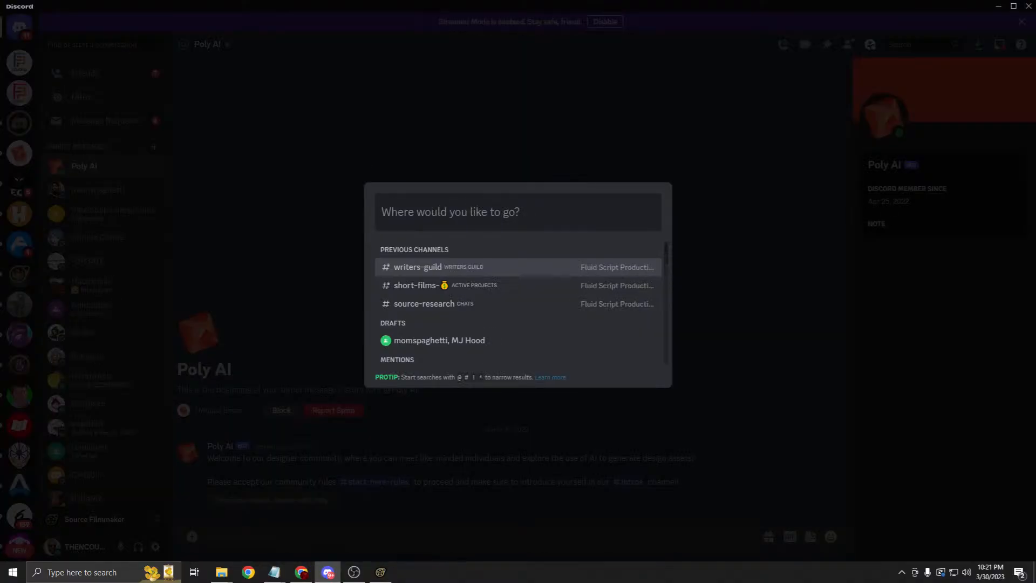
{"action": "type", "text": "melvin"}
{"action": "key", "text": "Return"}
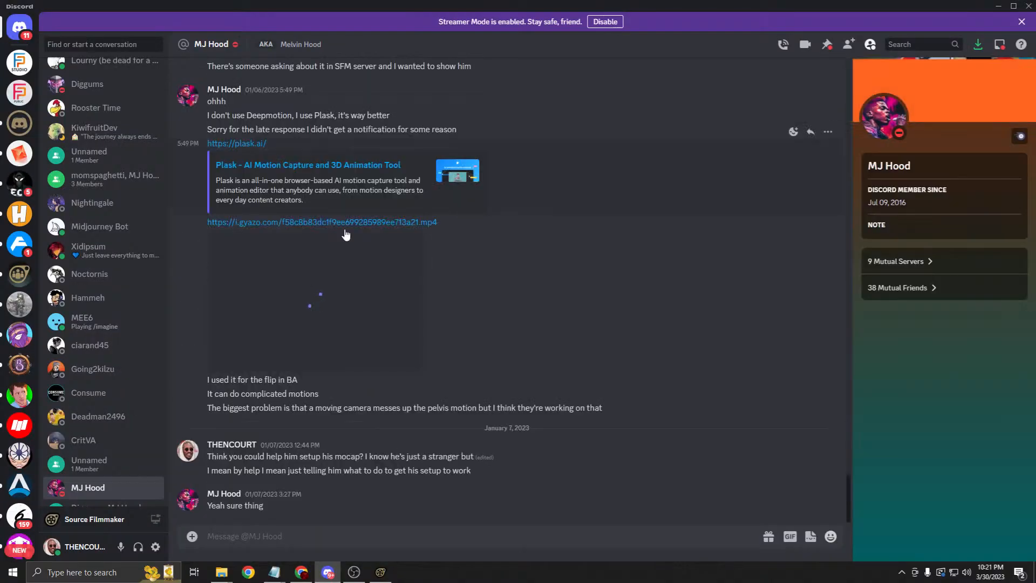
Step: Paste and send the Master Session Template Drive link in the DM
{"action": "right_click", "coordinate": [308, 529]}
{"action": "left_click", "coordinate": [376, 519]}
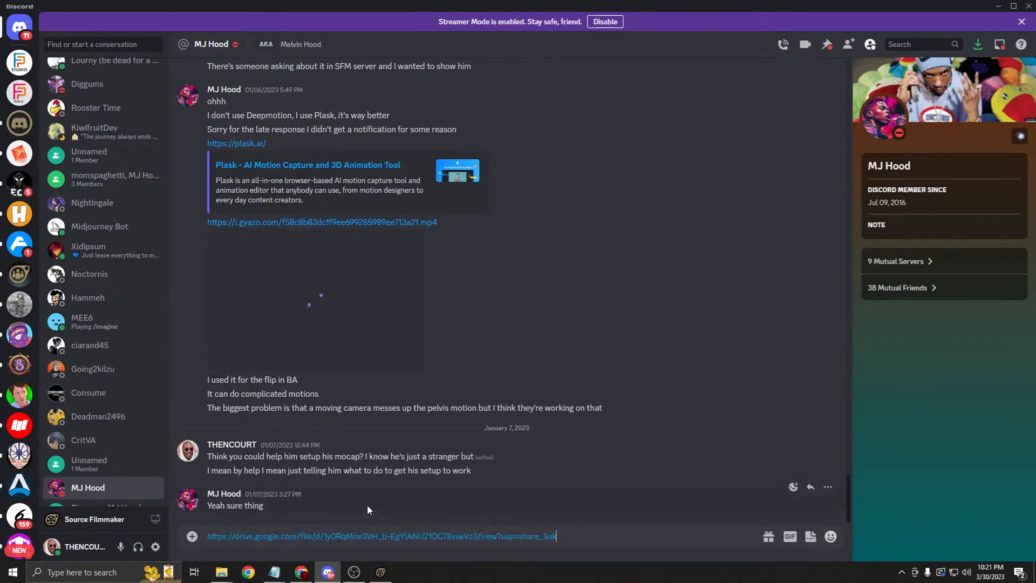
{"action": "key", "text": "Return"}
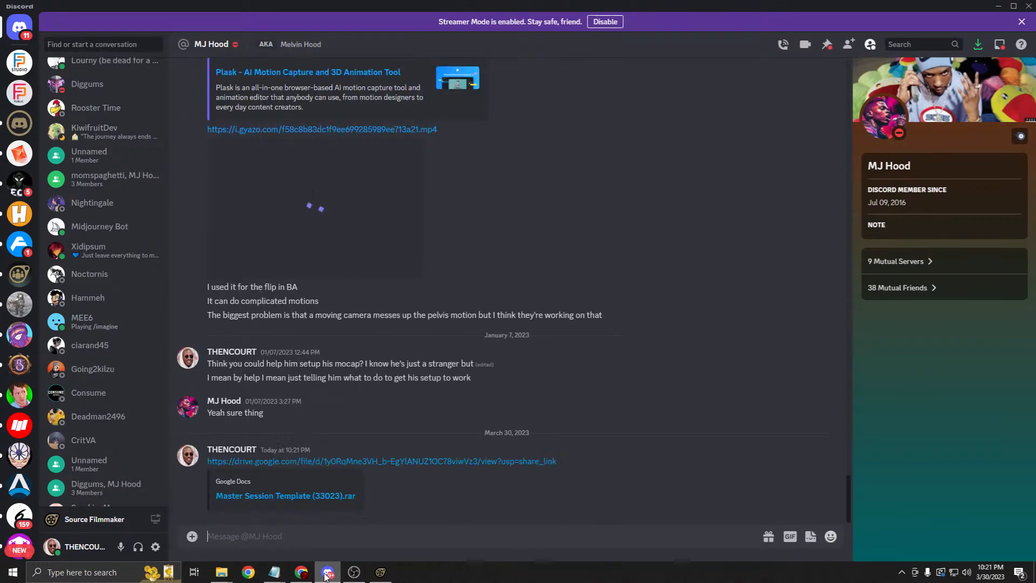
{"action": "left_click", "coordinate": [324, 574]}
{"action": "left_click", "coordinate": [315, 357]}
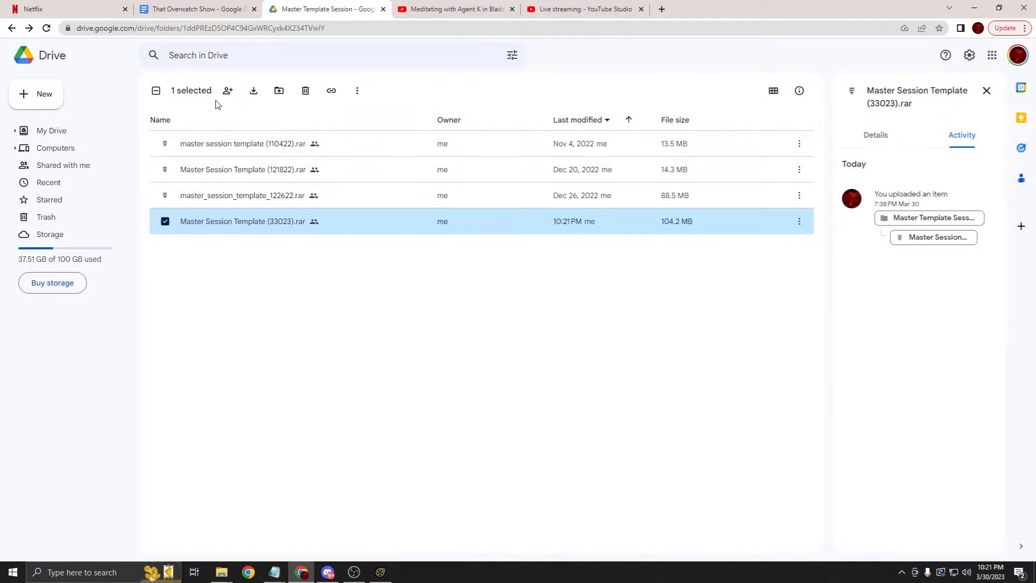
Step: Go to SFM Tools > Systems and select Tools (33023).rar
{"action": "left_click", "coordinate": [12, 29]}
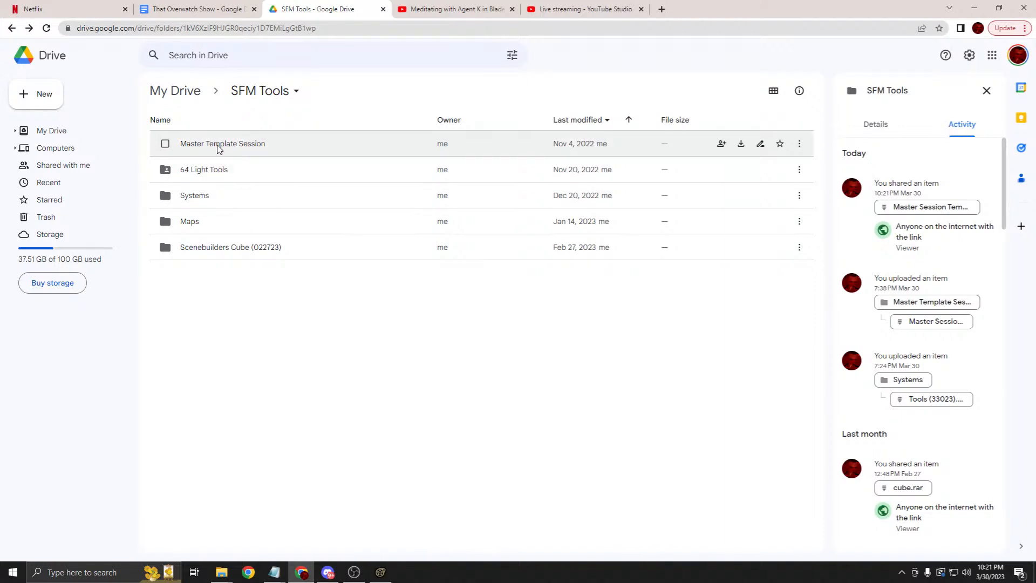
{"action": "double_click", "coordinate": [209, 171]}
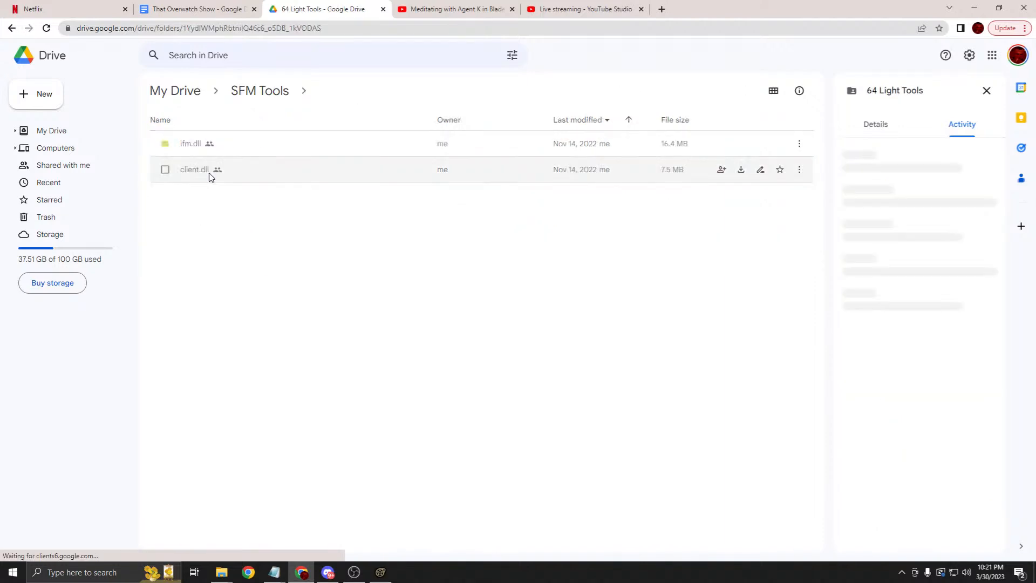
{"action": "left_click", "coordinate": [264, 91]}
{"action": "left_click", "coordinate": [199, 199]}
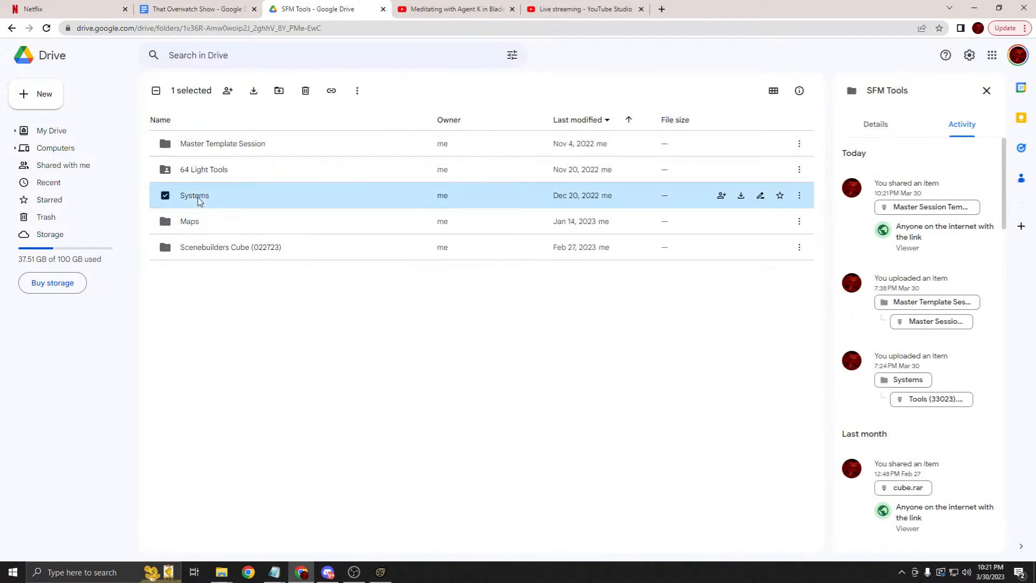
{"action": "double_click", "coordinate": [199, 201]}
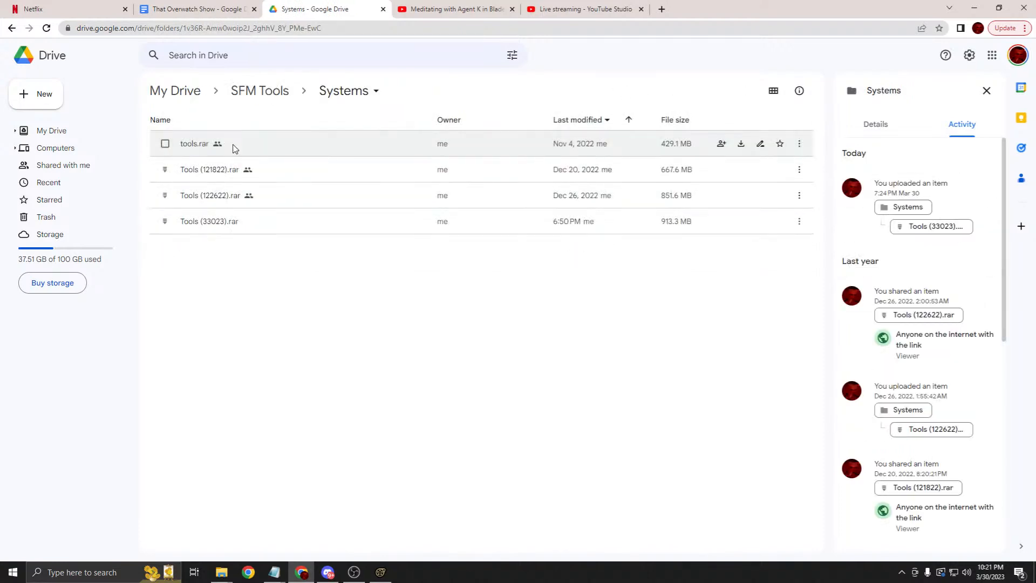
{"action": "left_click", "coordinate": [212, 228]}
Step: Make Tools (33023).rar viewable by anyone with the link and copy its link
{"action": "right_click", "coordinate": [212, 226]}
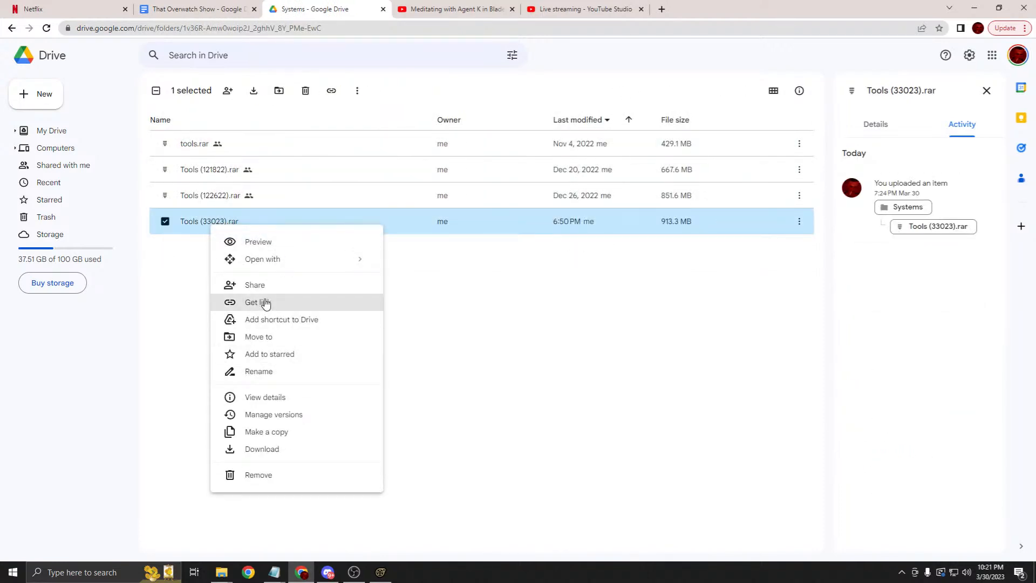
{"action": "left_click", "coordinate": [265, 303]}
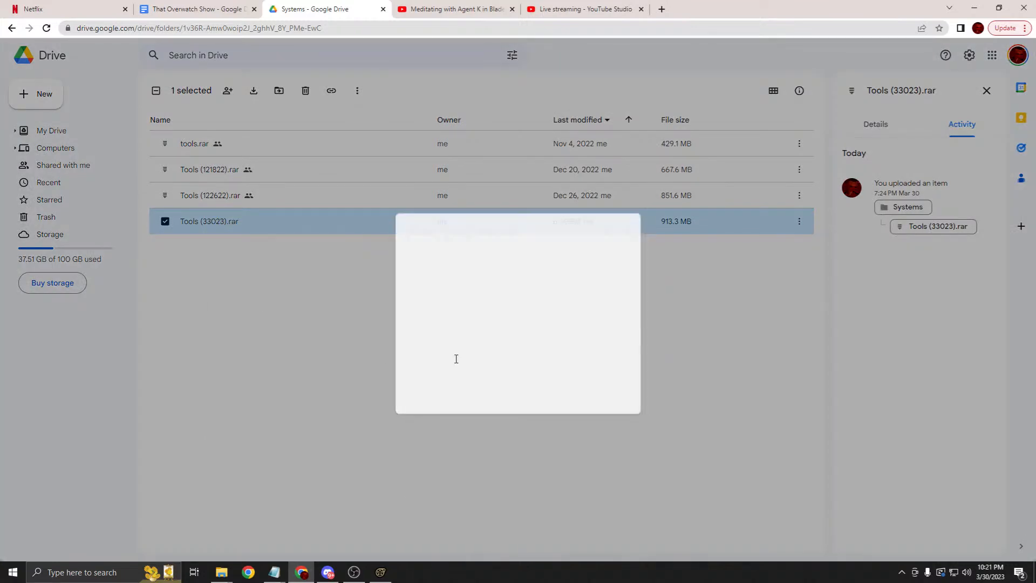
{"action": "left_click", "coordinate": [435, 348]}
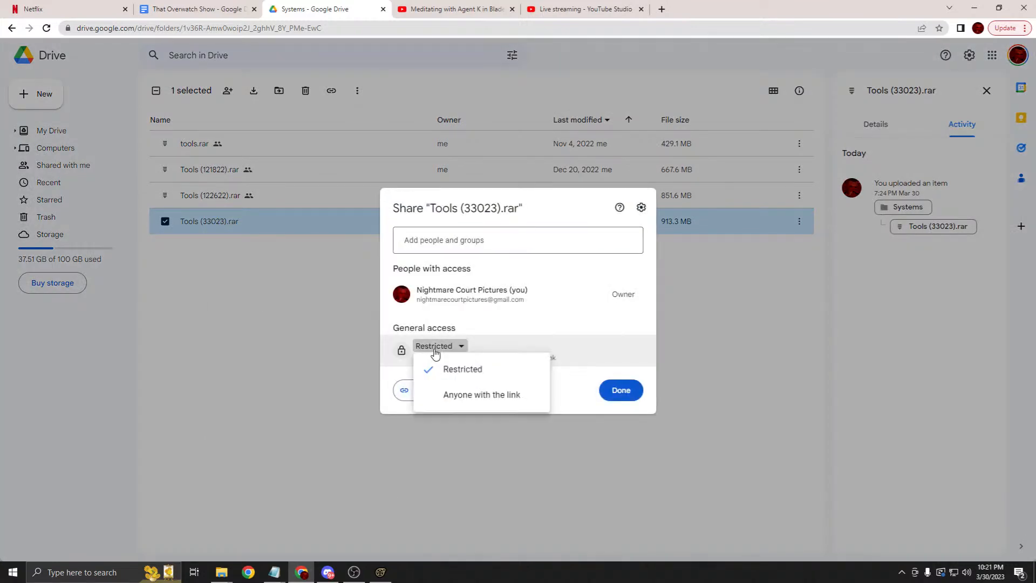
{"action": "left_click", "coordinate": [453, 395]}
{"action": "left_click", "coordinate": [429, 408]}
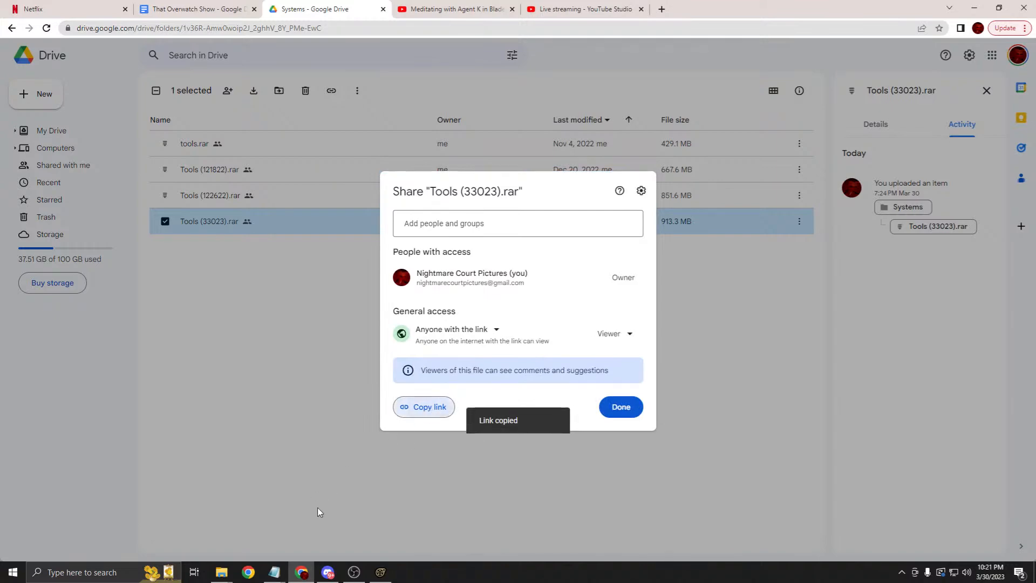
{"action": "left_click", "coordinate": [328, 572]}
{"action": "right_click", "coordinate": [303, 534]}
Step: Send the Tools (33023).rar link and warn that the usermod files will overwrite older ones
{"action": "left_click", "coordinate": [305, 522]}
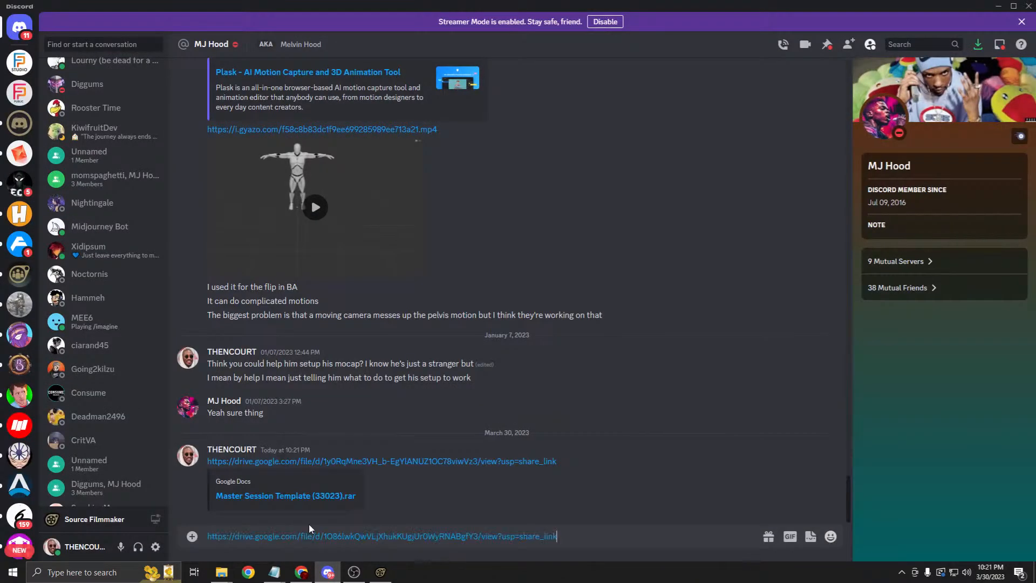
{"action": "key", "text": "Return"}
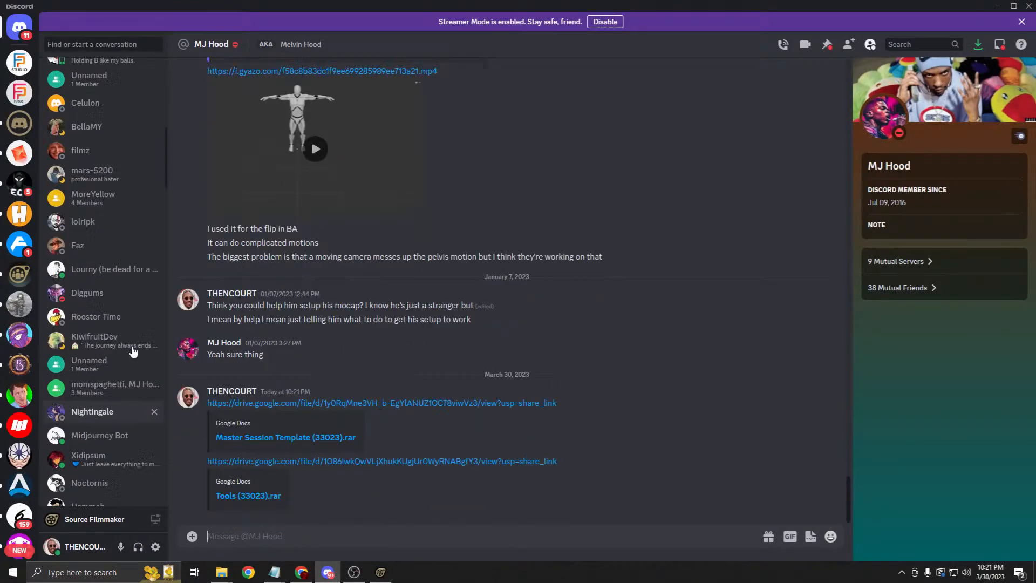
{"action": "type", "text": "boy"}
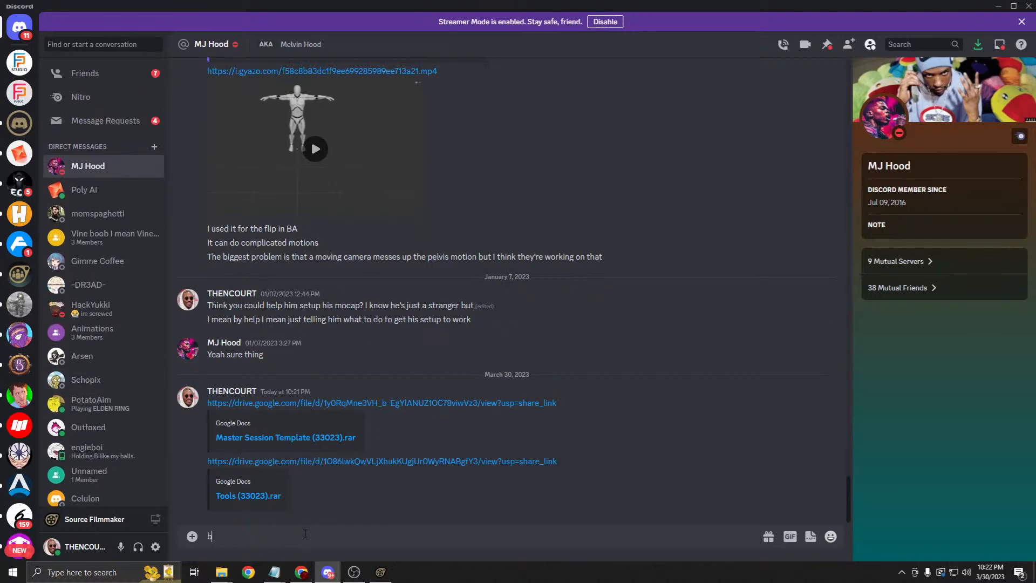
{"action": "key", "text": "BackSpace"}
{"action": "key", "text": "BackSpace"}
{"action": "type", "text": "tw Melvin, when you put these into the usermod"}
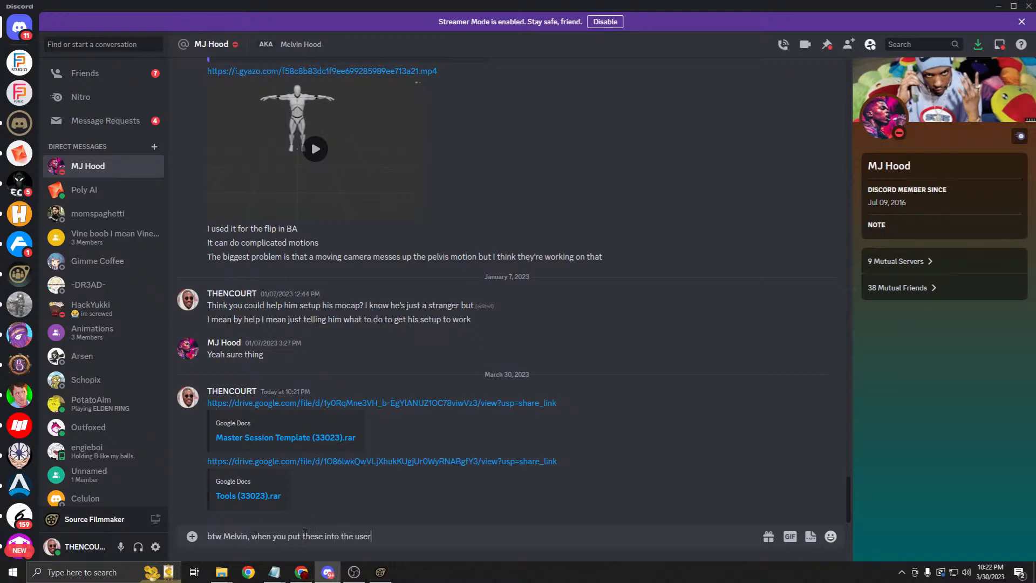
{"action": "key", "text": "BackSpace"}
{"action": "key", "text": "BackSpace"}
{"action": "key", "text": "BackSpace"}
{"action": "key", "text": "BackSpace"}
{"action": "key", "text": "BackSpace"}
{"action": "key", "text": "BackSpace"}
{"action": "key", "text": "BackSpace"}
{"action": "key", "text": "BackSpace"}
{"action": "key", "text": "BackSpace"}
{"action": "key", "text": "BackSpace"}
{"action": "key", "text": "BackSpace"}
{"action": "type", "text": "your "}
{"action": "type", "text": "games folde"}
{"action": "type", "text": "sourcefilm"}
{"action": "type", "text": "aker/"}
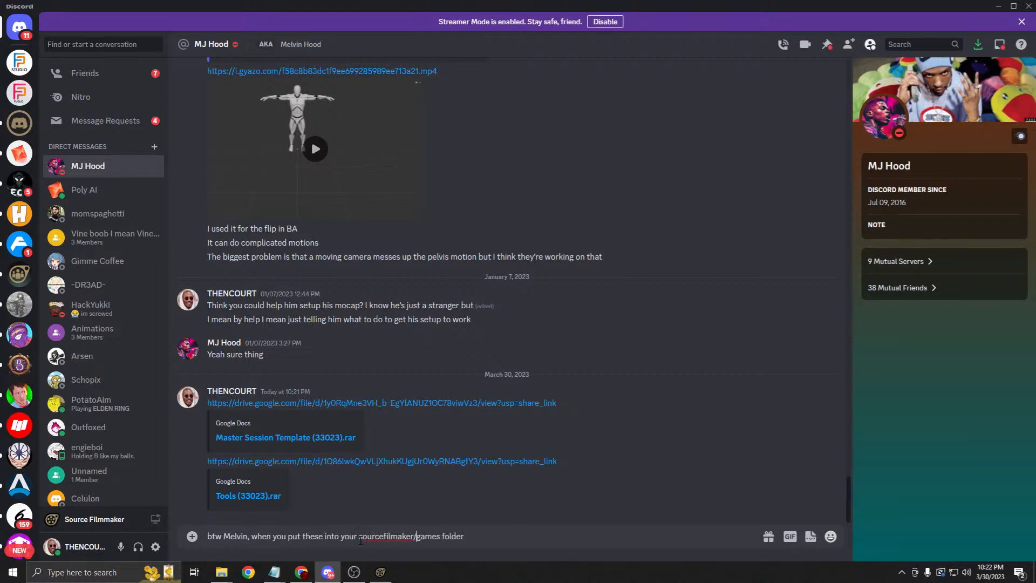
{"action": "type", "text": " they will over"}
{"action": "type", "text": "our older files"}
{"action": "key", "text": "Return"}
Step: Advise renaming older files with an '(old)' suffix so current projects aren't overwritten
{"action": "type", "text": "so make sure that you rename your older ones"}
{"action": "key", "text": "Return"}
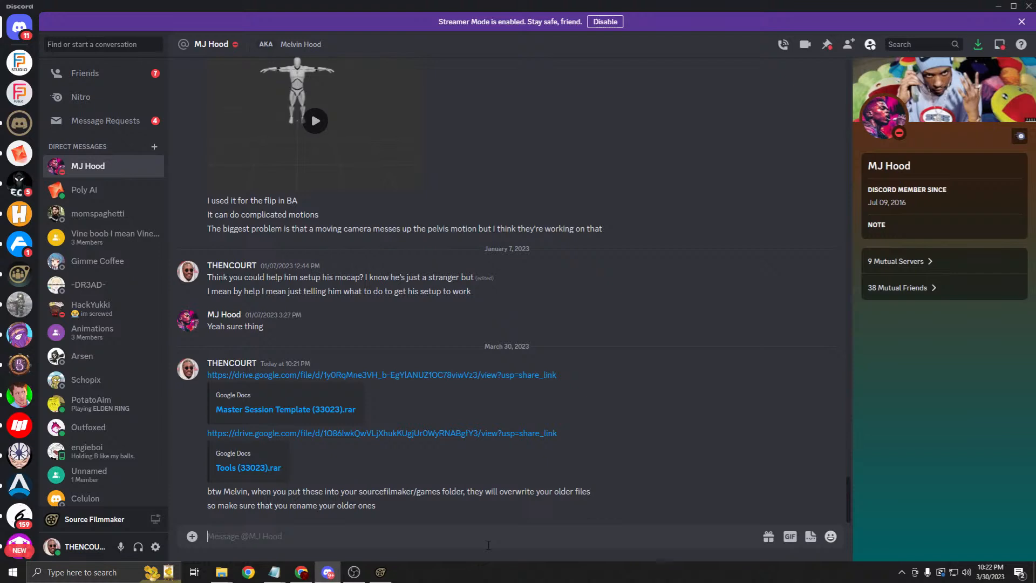
{"action": "type", "text": "to something like "}
{"action": "type", "text": "\"mas"}
{"action": "type", "text": "lluminat"}
{"action": "type", "text": "ion_system"}
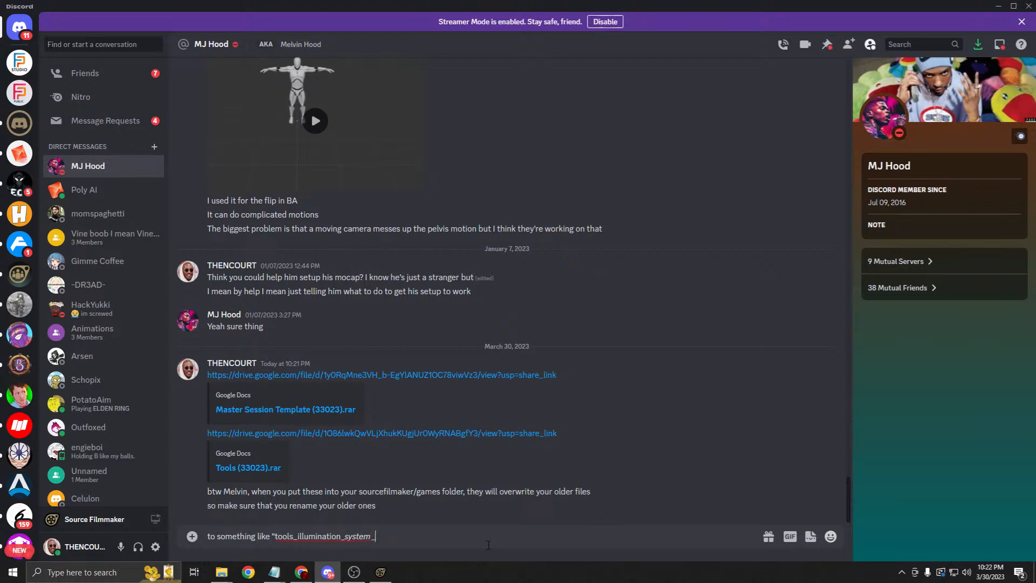
{"action": "type", "text": " (old)\" so that you don't overwrite anything in your current proje"}
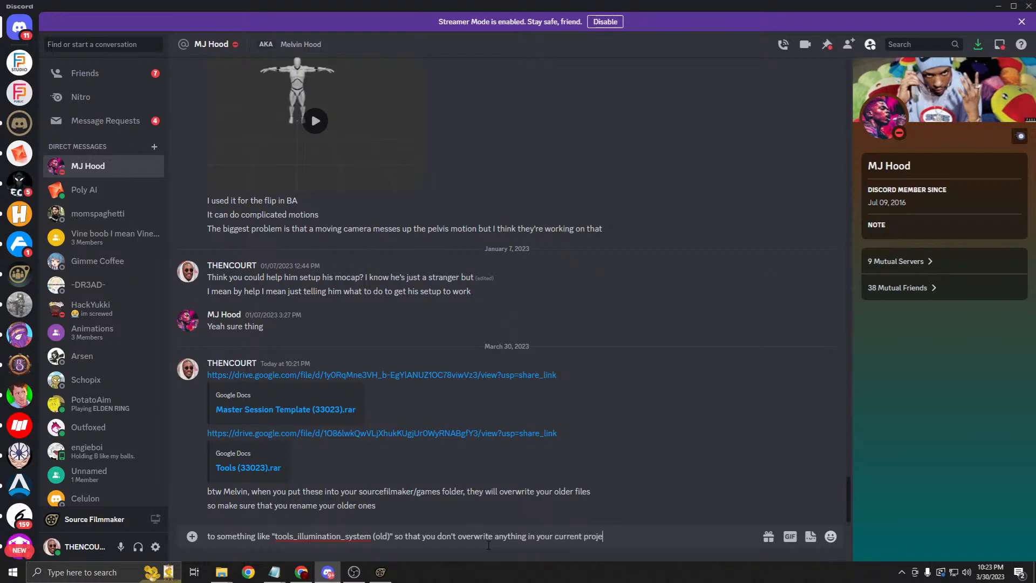
{"action": "type", "text": "cts"}
{"action": "key", "text": "Return"}
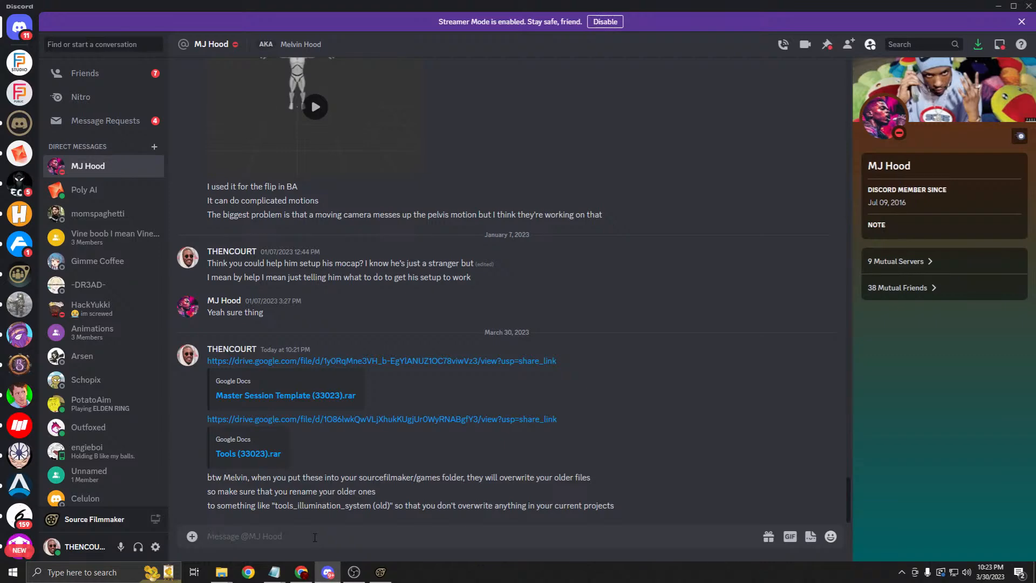
Step: Check the Fluid Script Productions server and YouTube Studio live stream page, then return to Source Filmmaker
{"action": "left_click", "coordinate": [25, 70]}
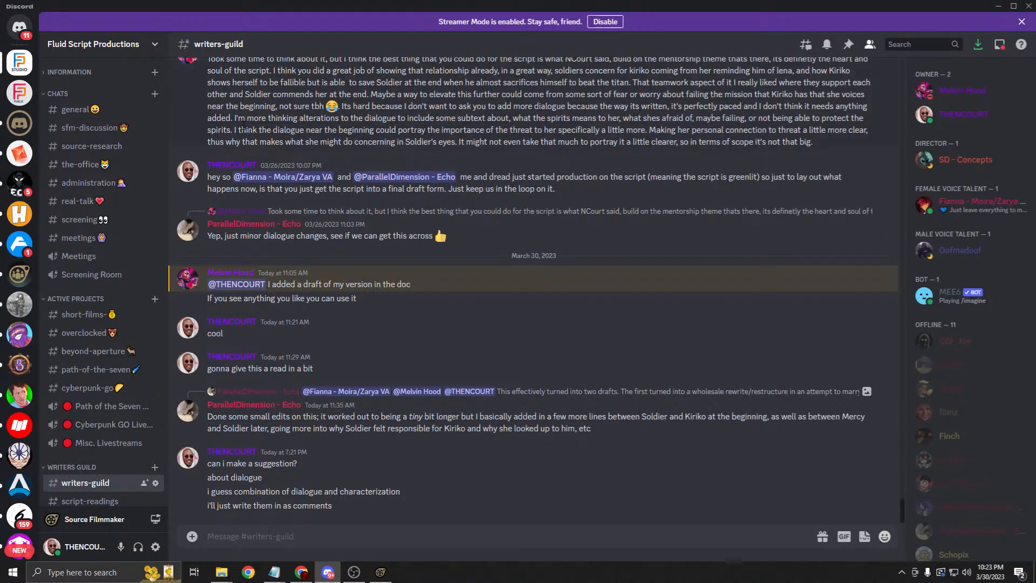
{"action": "left_click", "coordinate": [327, 571]}
{"action": "left_click", "coordinate": [498, 449]}
{"action": "left_click", "coordinate": [483, 6]}
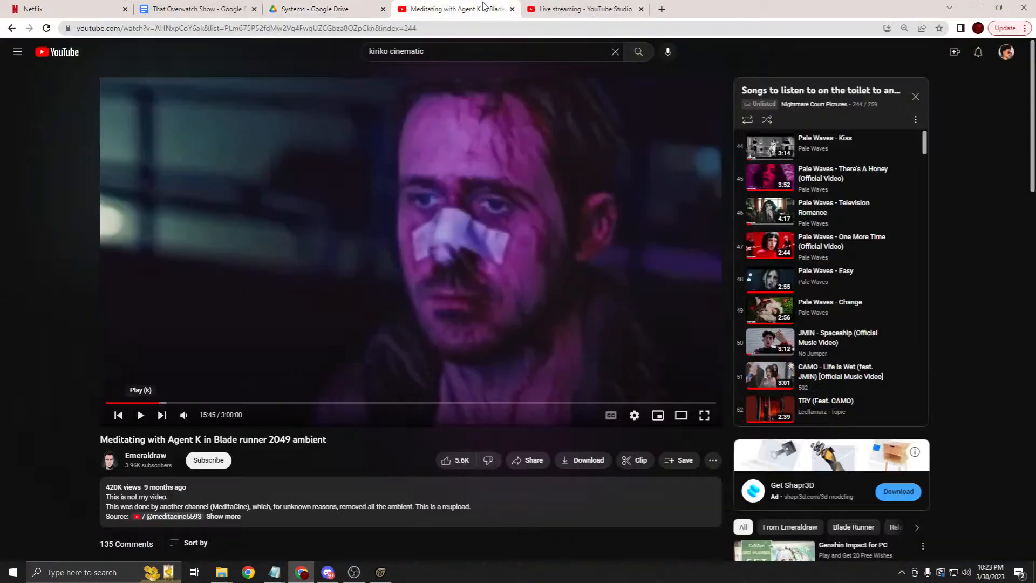
{"action": "left_click", "coordinate": [588, 8]}
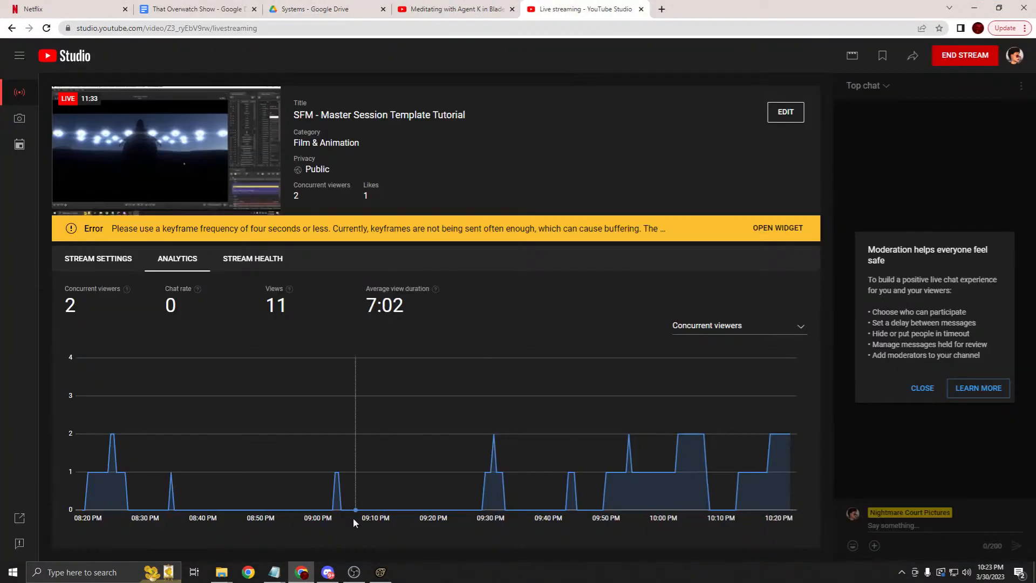
{"action": "left_click", "coordinate": [380, 572]}
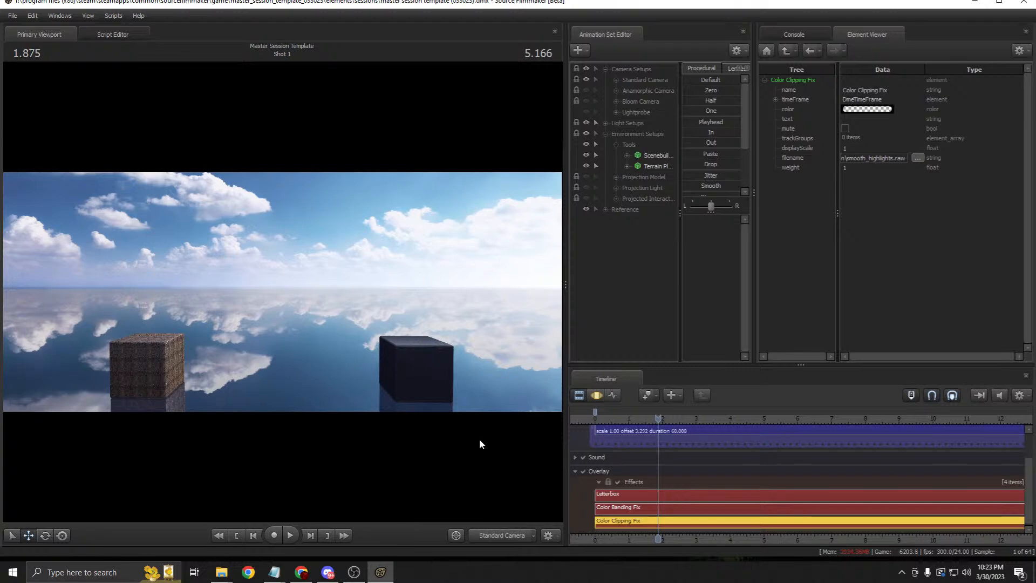
Step: Scroll the timeline to the probe clips and move the playhead near 60
{"action": "middle_click_drag", "start_coordinate": [731, 545], "coordinate": [192, 499]}
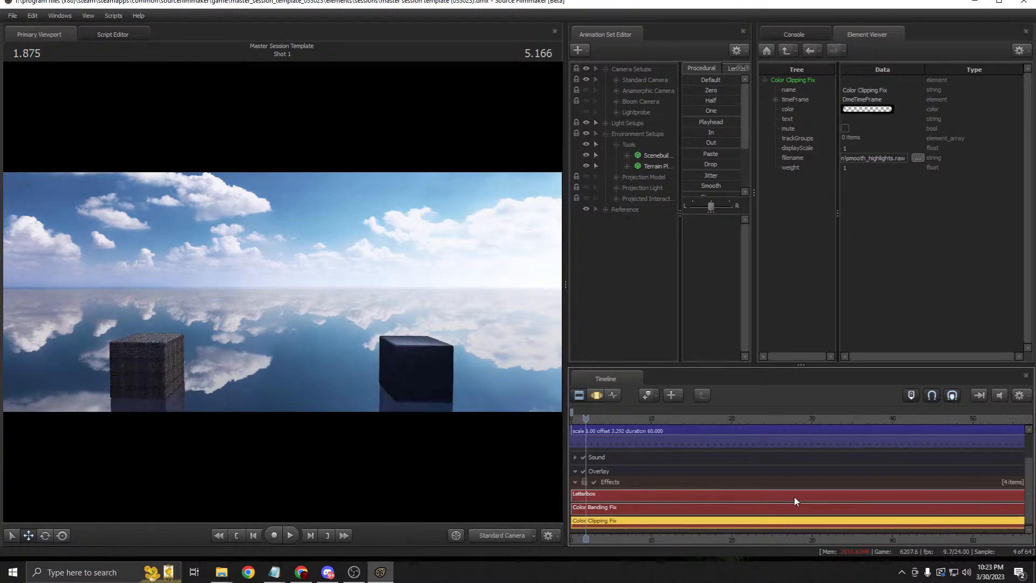
{"action": "scroll", "coordinate": [820, 531], "scroll_direction": "down", "scroll_amount": 2}
{"action": "middle_click_drag", "start_coordinate": [828, 545], "coordinate": [825, 485]}
{"action": "scroll", "coordinate": [839, 433], "scroll_direction": "up", "scroll_amount": 1}
{"action": "scroll", "coordinate": [911, 522], "scroll_direction": "down", "scroll_amount": 1}
{"action": "middle_click_drag", "start_coordinate": [879, 540], "coordinate": [875, 540]}
{"action": "scroll", "coordinate": [874, 540], "scroll_direction": "down", "scroll_amount": 2}
{"action": "scroll", "coordinate": [825, 470], "scroll_direction": "up", "scroll_amount": 1}
{"action": "left_click", "coordinate": [877, 419]}
{"action": "scroll", "coordinate": [890, 435], "scroll_direction": "up", "scroll_amount": 8}
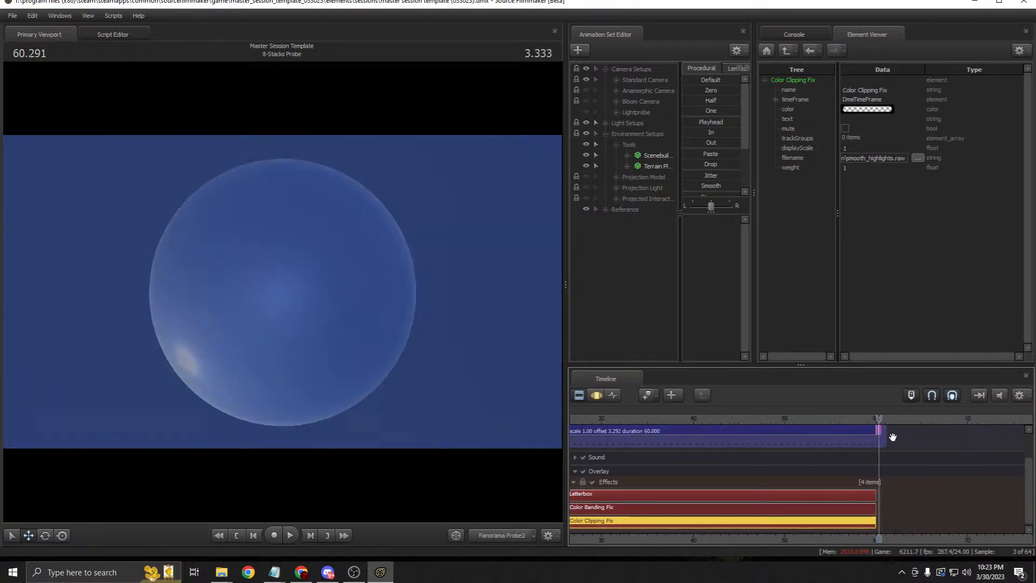
{"action": "scroll", "coordinate": [889, 434], "scroll_direction": "up", "scroll_amount": 5}
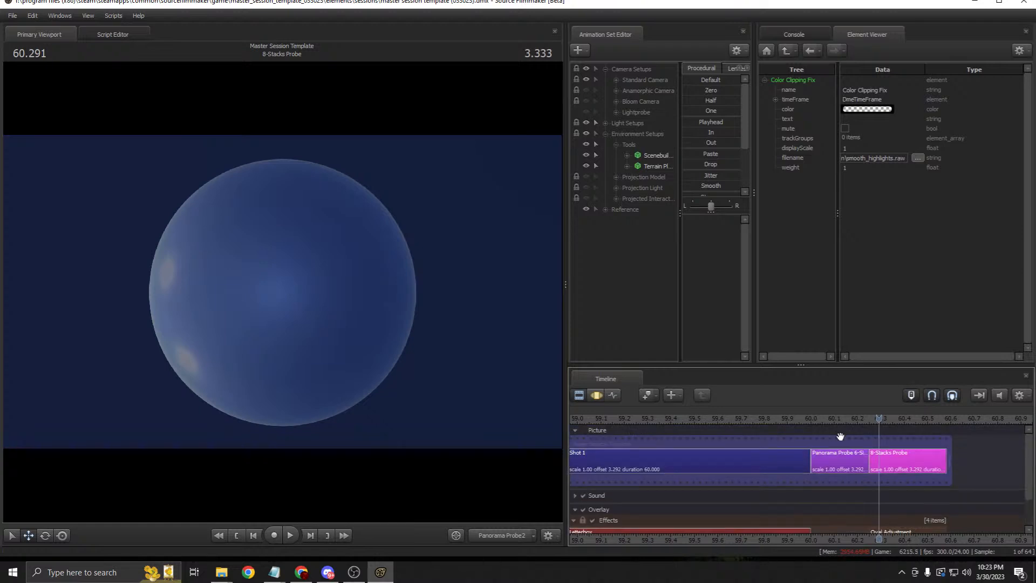
{"action": "scroll", "coordinate": [840, 436], "scroll_direction": "down", "scroll_amount": 10}
Step: Select the Panorama Probe 6-Side shot at 60.000 and scrub through it to preview
{"action": "left_click", "coordinate": [728, 453]}
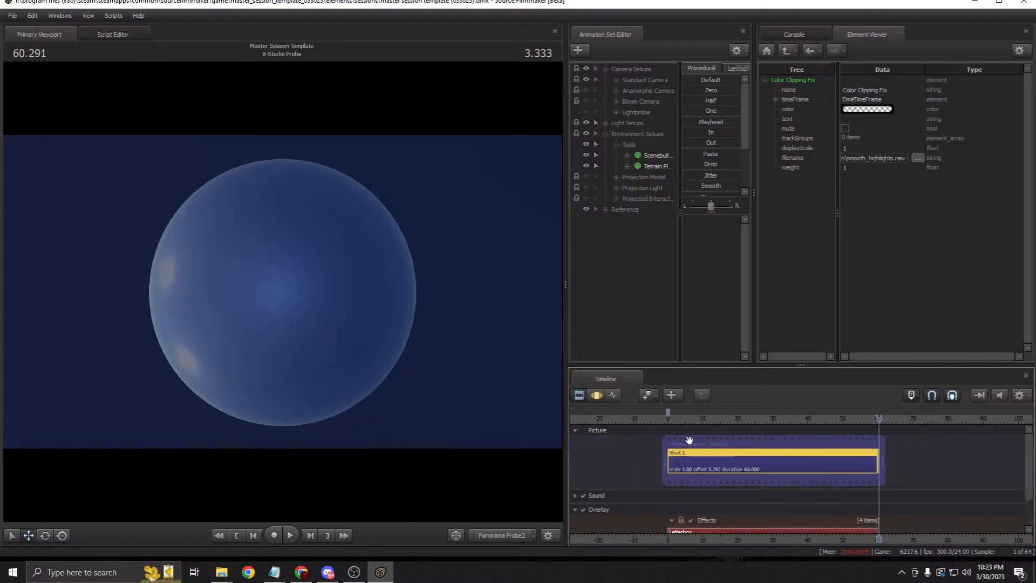
{"action": "left_click_drag", "start_coordinate": [821, 418], "coordinate": [881, 420]}
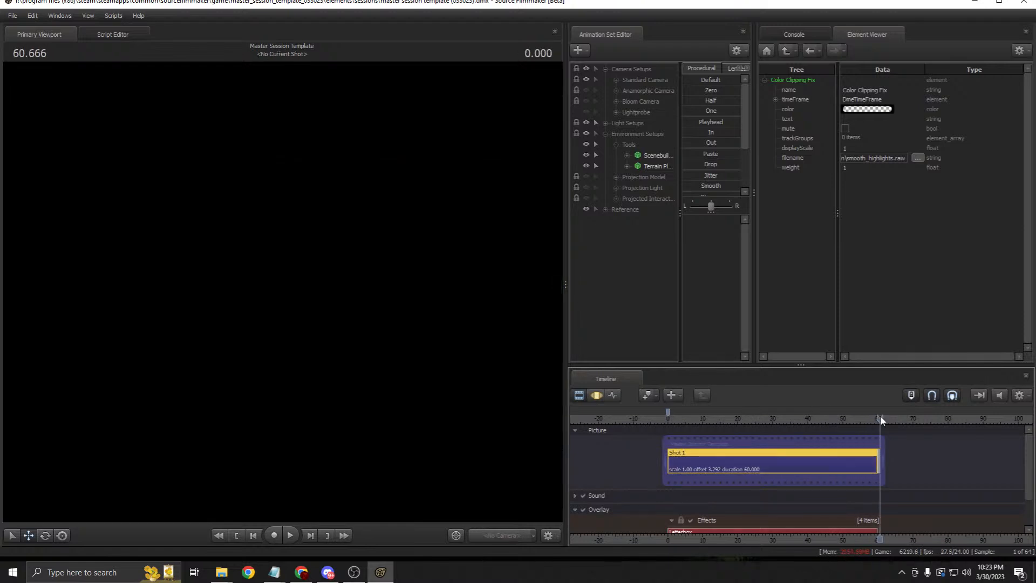
{"action": "scroll", "coordinate": [879, 413], "scroll_direction": "up", "scroll_amount": 8}
{"action": "left_click_drag", "start_coordinate": [808, 419], "coordinate": [706, 424]}
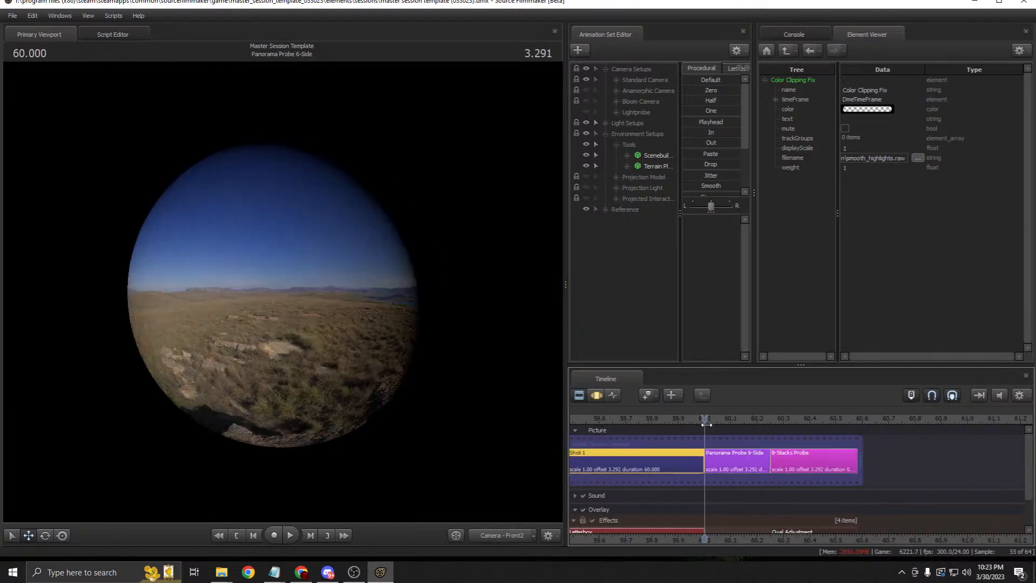
{"action": "left_click", "coordinate": [740, 449]}
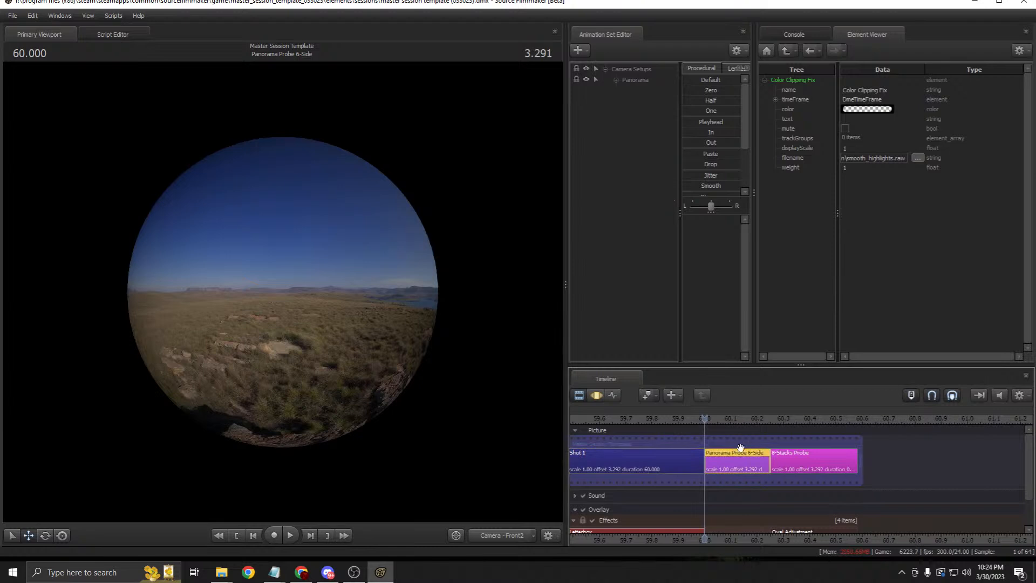
{"action": "left_click_drag", "start_coordinate": [771, 428], "coordinate": [717, 417]}
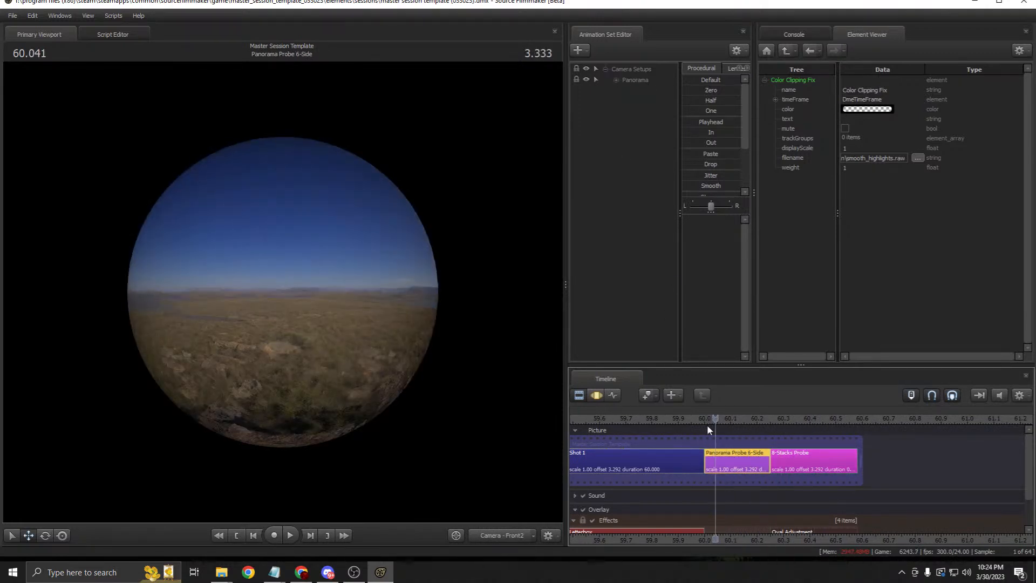
Step: Open the Panorama Sphere's model in the Element Viewer
{"action": "left_click", "coordinate": [616, 80]}
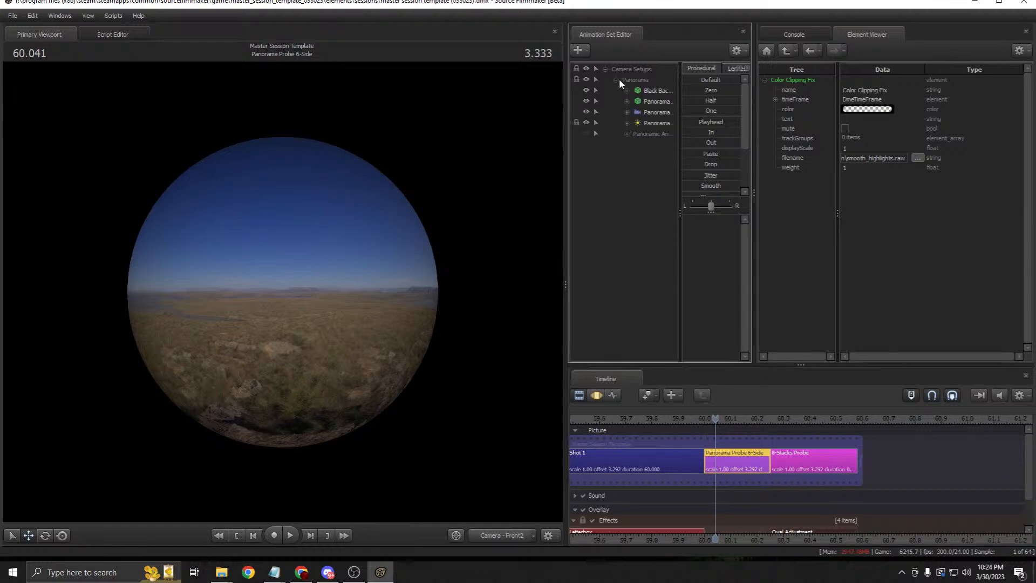
{"action": "left_click_drag", "start_coordinate": [546, 144], "coordinate": [447, 144]}
{"action": "left_click", "coordinate": [558, 101]}
{"action": "right_click", "coordinate": [570, 102]}
{"action": "mouse_move", "coordinate": [646, 161]}
{"action": "left_click", "coordinate": [679, 171]}
Step: Set the black material's $basetexture to orange
{"action": "left_click", "coordinate": [716, 235]}
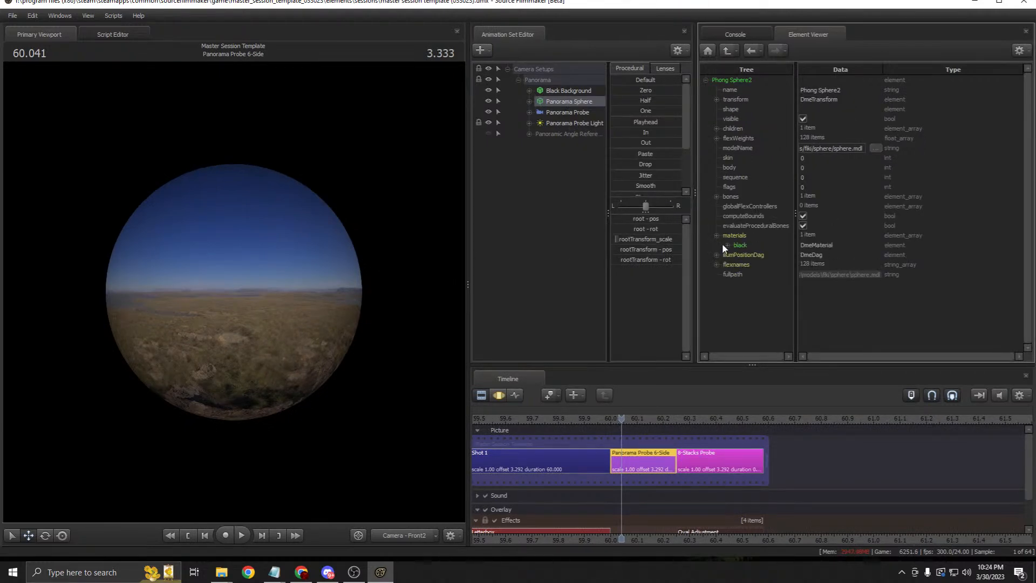
{"action": "left_click", "coordinate": [727, 245]}
{"action": "double_click", "coordinate": [768, 275]}
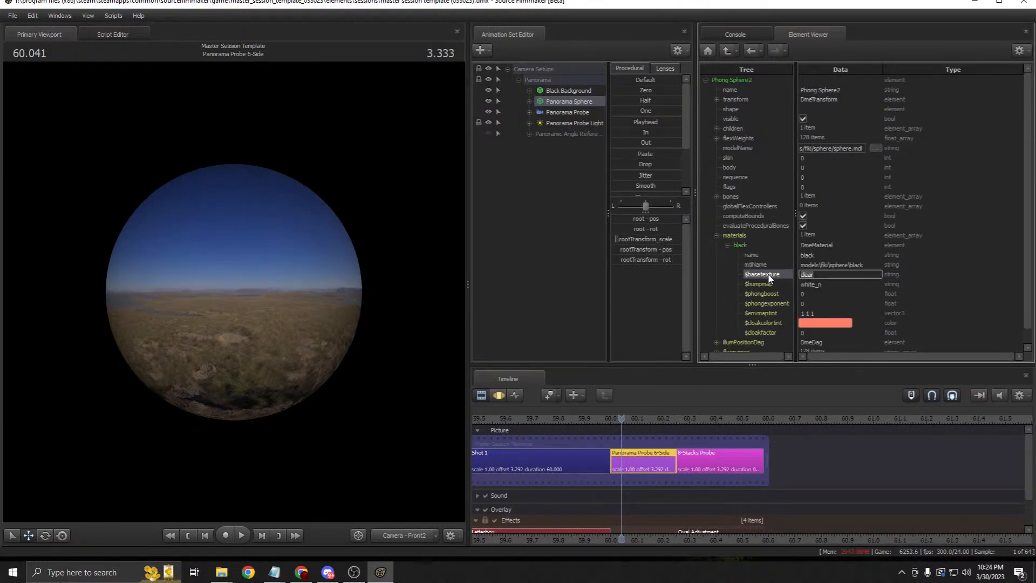
{"action": "type", "text": "orange"}
{"action": "key", "text": "Return"}
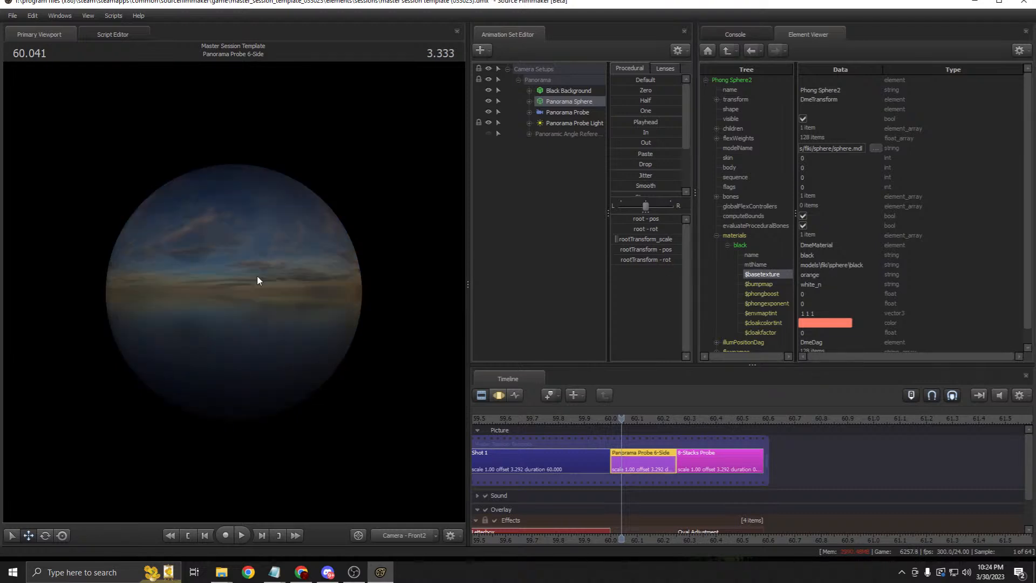
Step: Return the playhead to 60.000 and toggle viewport lighting off and back on
{"action": "left_click", "coordinate": [614, 418]}
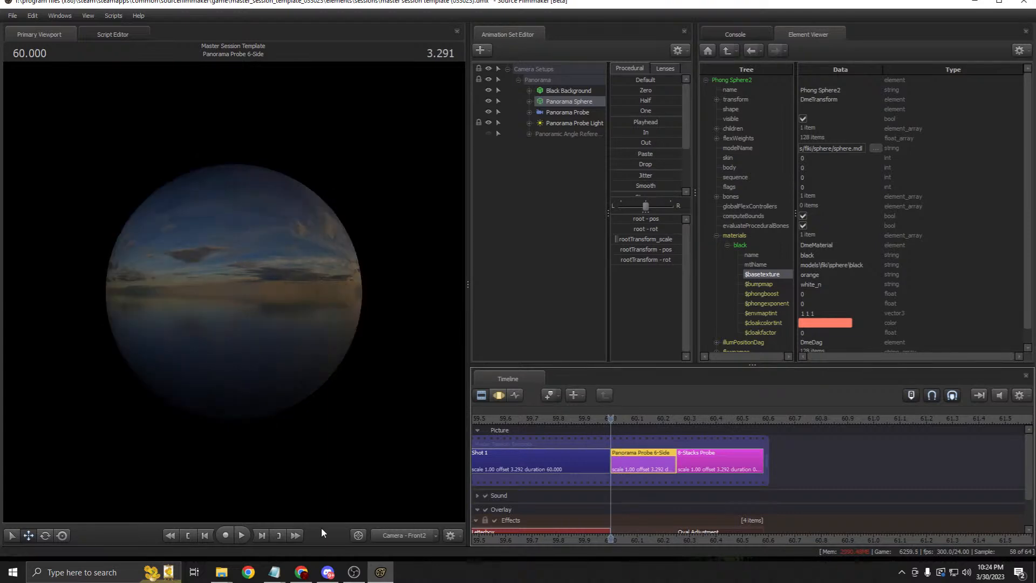
{"action": "right_click", "coordinate": [445, 212]}
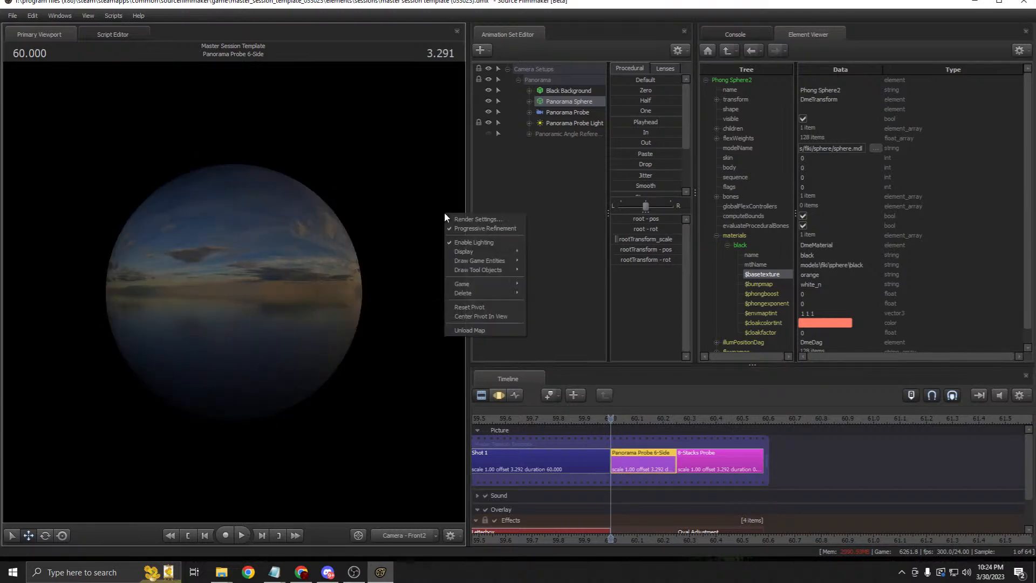
{"action": "left_click", "coordinate": [456, 243]}
{"action": "right_click", "coordinate": [396, 212]}
{"action": "left_click", "coordinate": [410, 241]}
{"action": "left_click", "coordinate": [561, 124]}
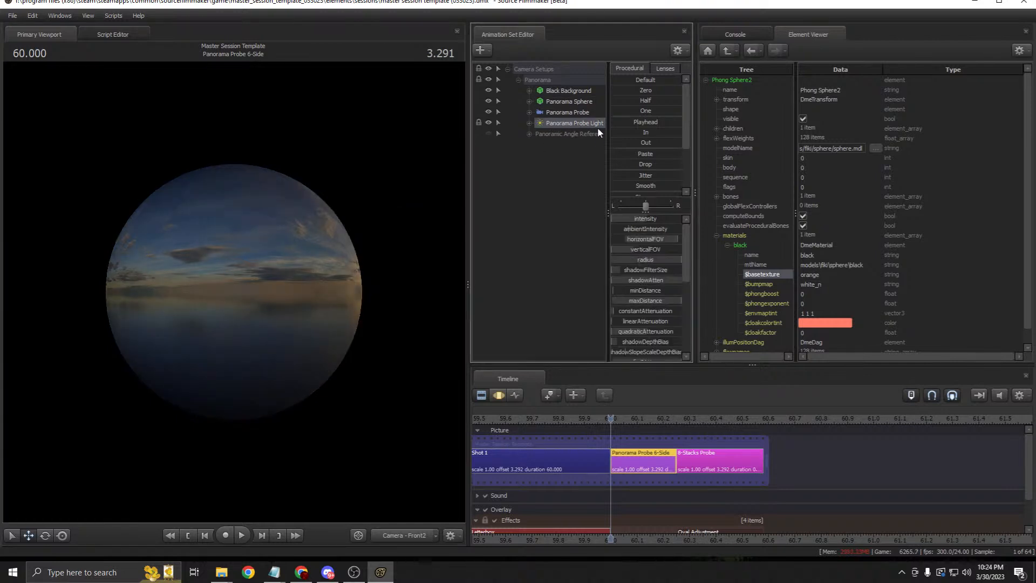
{"action": "right_click", "coordinate": [418, 204]}
{"action": "left_click", "coordinate": [438, 238]}
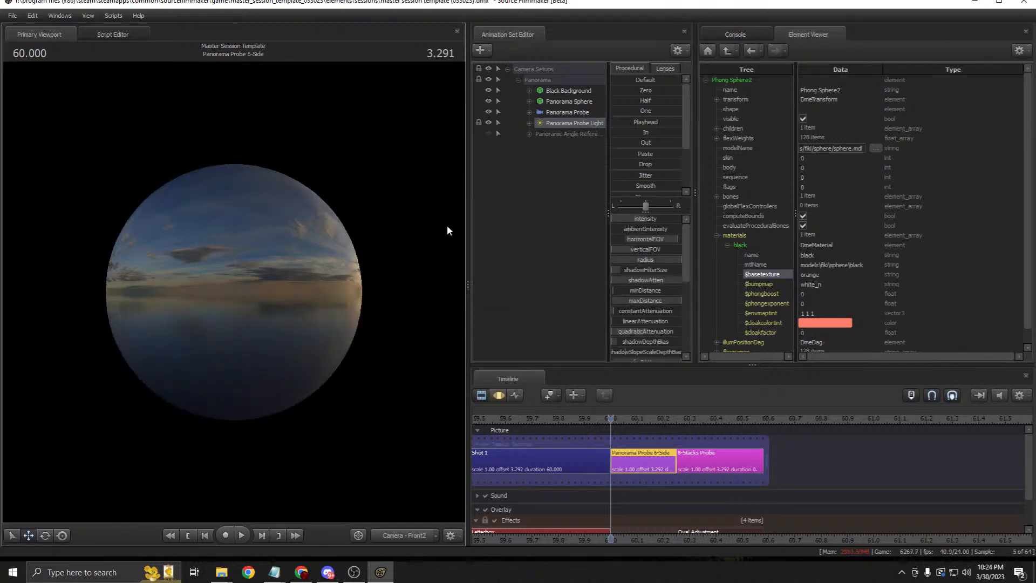
{"action": "left_click_drag", "start_coordinate": [465, 269], "coordinate": [607, 245]}
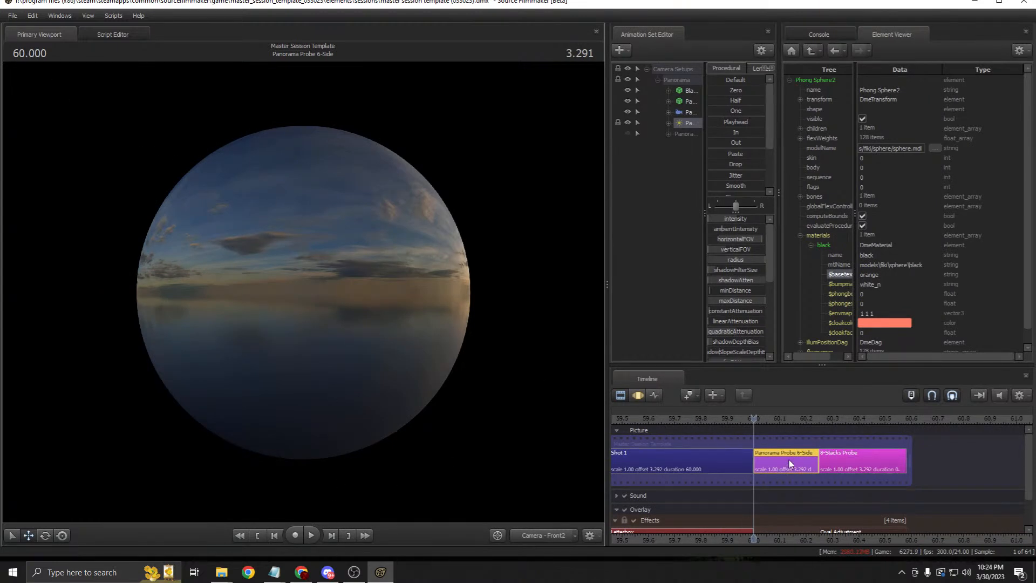
{"action": "left_click", "coordinate": [12, 15]}
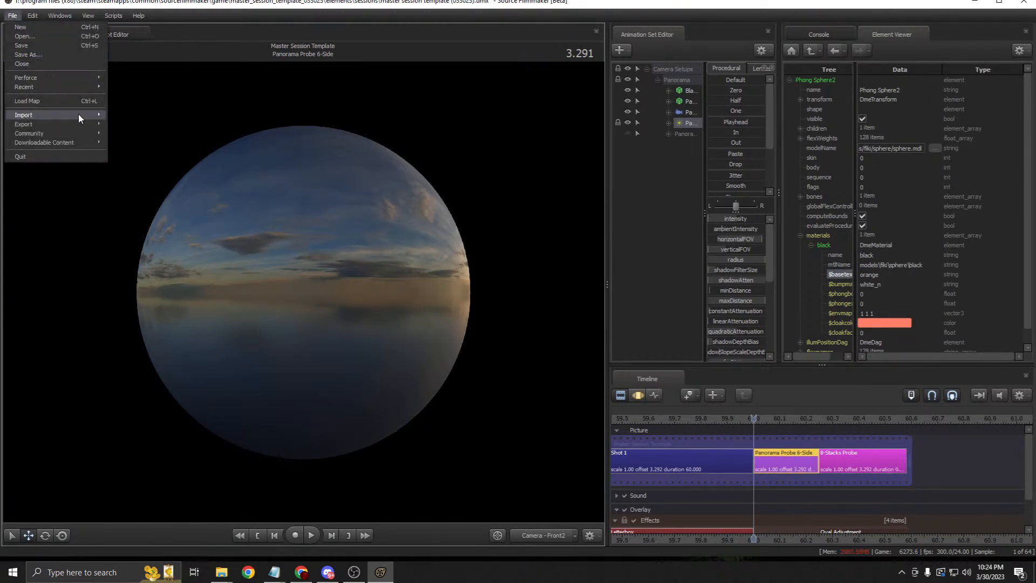
Step: Save the session at the movie export prompt, choose selected shots in frames, then cancel the export
{"action": "mouse_move", "coordinate": [92, 123]}
{"action": "left_click", "coordinate": [125, 125]}
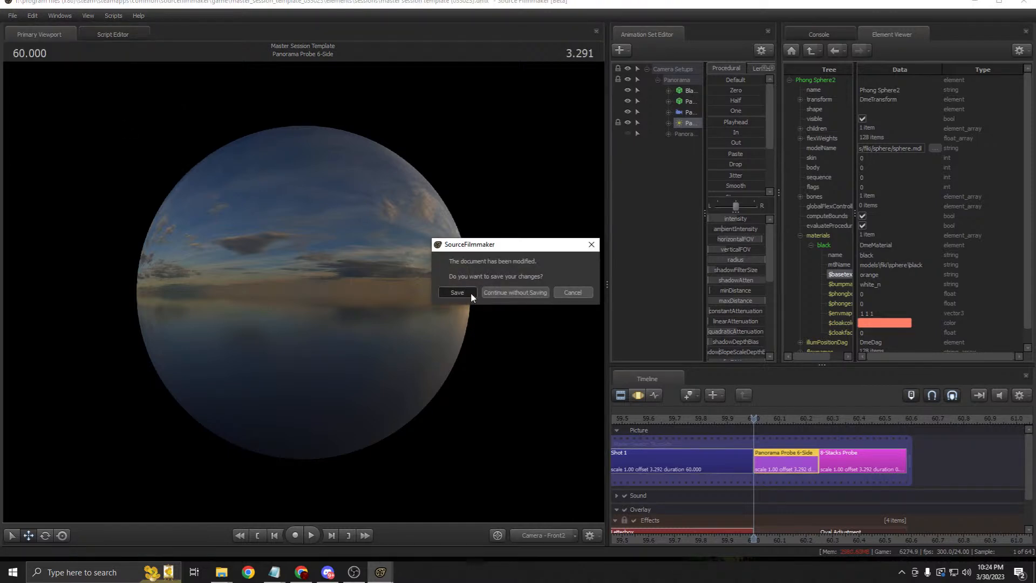
{"action": "left_click", "coordinate": [470, 292]}
{"action": "left_click", "coordinate": [448, 295]}
{"action": "left_click", "coordinate": [432, 308]}
{"action": "left_click", "coordinate": [548, 293]}
{"action": "left_click", "coordinate": [552, 310]}
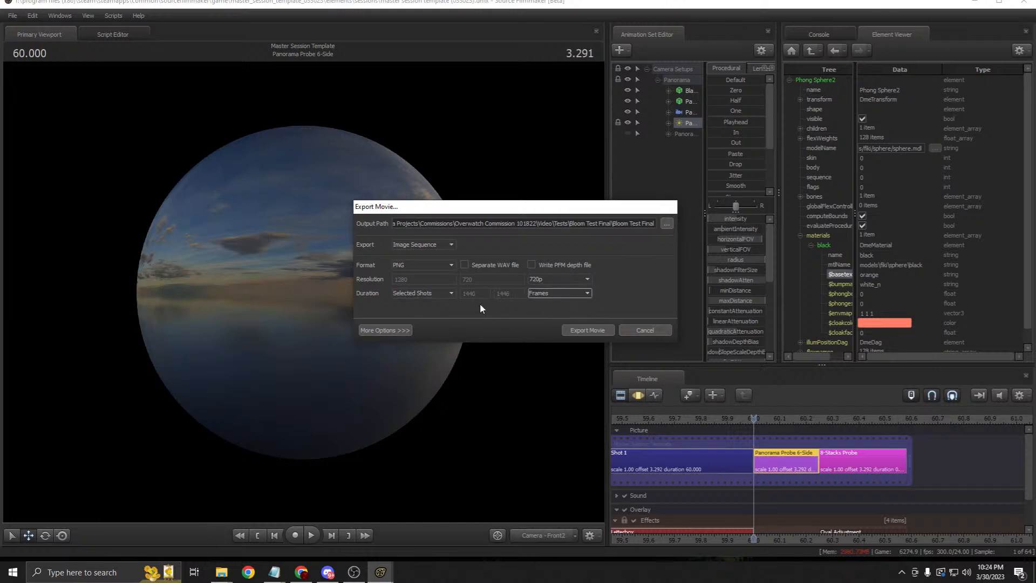
{"action": "left_click", "coordinate": [645, 330]}
Step: Step forward five frames through the probe shot
{"action": "left_click", "coordinate": [759, 419]}
{"action": "left_click", "coordinate": [759, 418]}
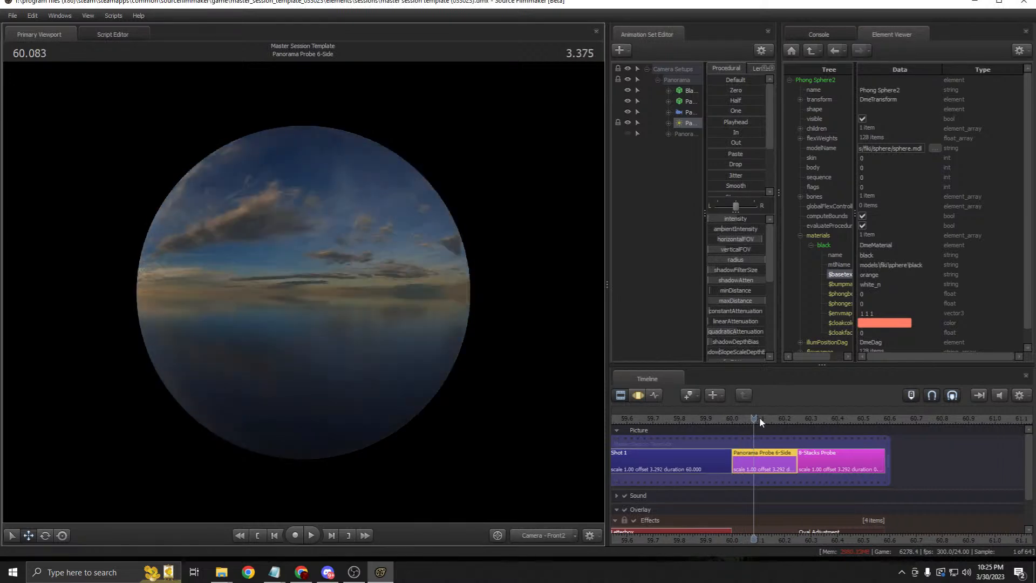
{"action": "left_click", "coordinate": [759, 417]}
{"action": "left_click", "coordinate": [759, 417]}
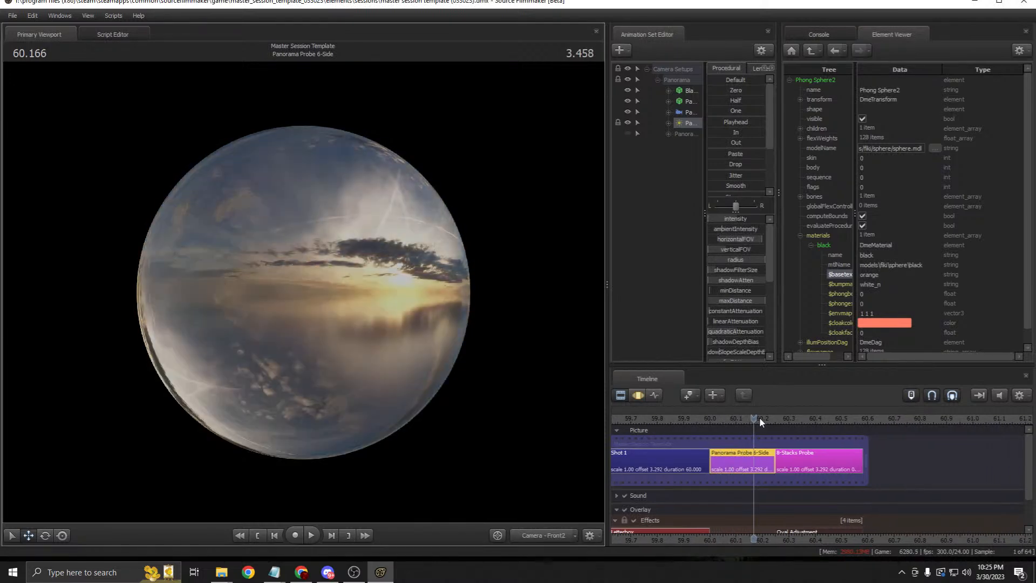
{"action": "left_click", "coordinate": [759, 416]}
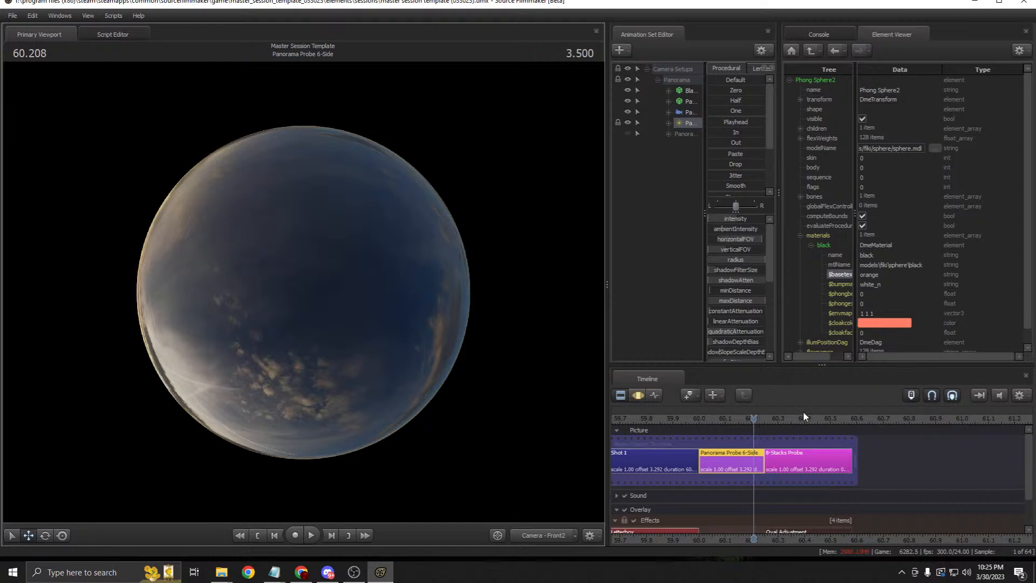
Step: Disable Motion Blur in the viewport's Progressive Refinement settings
{"action": "right_click", "coordinate": [578, 293]}
{"action": "left_click", "coordinate": [594, 299]}
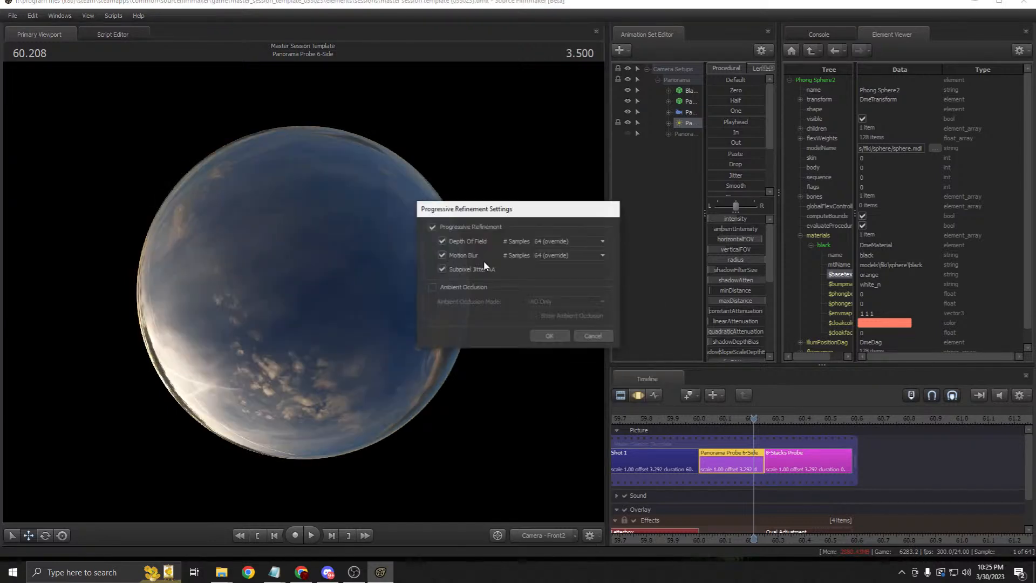
{"action": "left_click", "coordinate": [441, 255]}
{"action": "left_click", "coordinate": [559, 337]}
Step: Step through the frames around 60.000 and scrub into the 8-Stacks Probe shot
{"action": "left_click", "coordinate": [707, 418]}
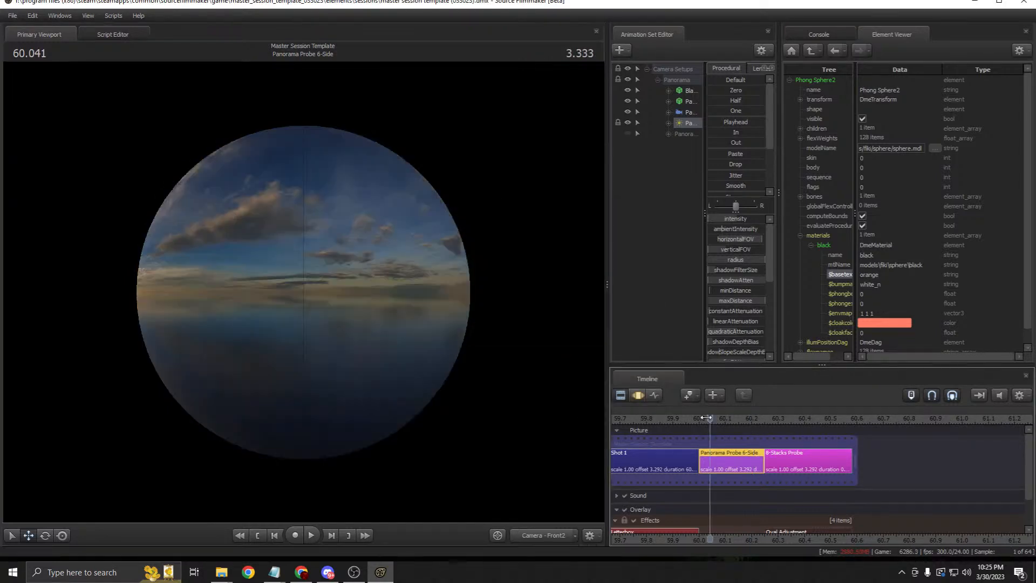
{"action": "key", "text": "Left"}
{"action": "key", "text": "Right"}
{"action": "key", "text": "Right"}
{"action": "key", "text": "Right"}
{"action": "key", "text": "Right"}
{"action": "key", "text": "Right"}
{"action": "key", "text": "Right"}
{"action": "key", "text": "Left"}
{"action": "key", "text": "Left"}
{"action": "key", "text": "Left"}
{"action": "key", "text": "Left"}
{"action": "key", "text": "Left"}
{"action": "key", "text": "Left"}
{"action": "key", "text": "Left"}
{"action": "key", "text": "Right"}
{"action": "key", "text": "Right"}
{"action": "key", "text": "Right"}
{"action": "key", "text": "Right"}
{"action": "key", "text": "Right"}
{"action": "key", "text": "Right"}
{"action": "key", "text": "Right"}
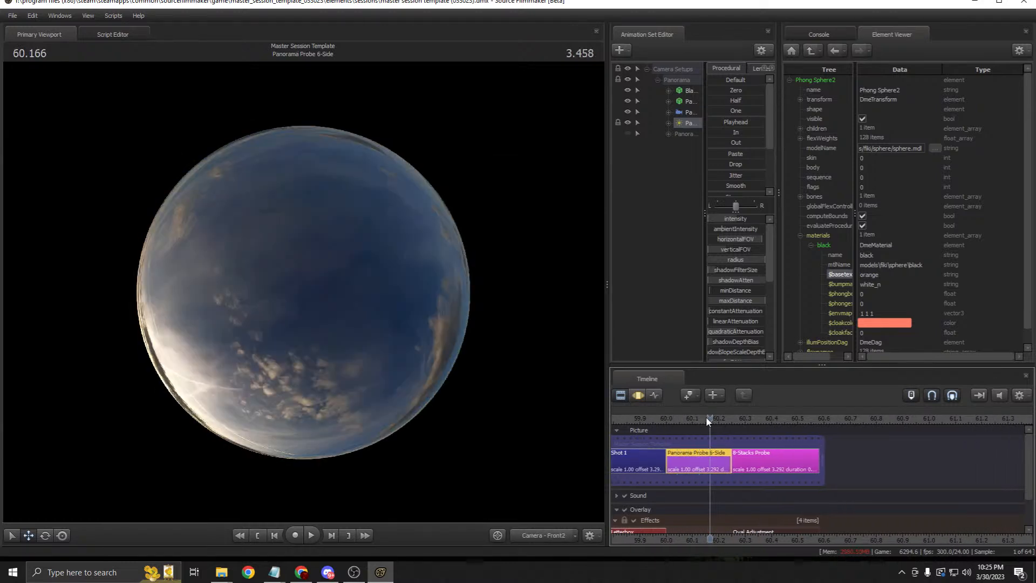
{"action": "key", "text": "Left"}
{"action": "key", "text": "Left"}
{"action": "key", "text": "Left"}
{"action": "key", "text": "Left"}
{"action": "key", "text": "Left"}
{"action": "key", "text": "Left"}
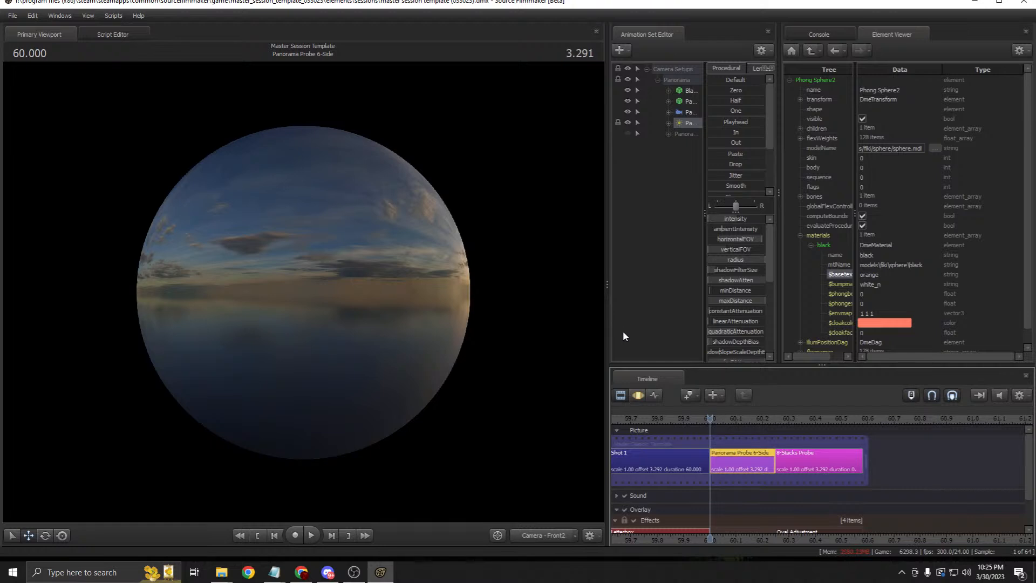
{"action": "mouse_move", "coordinate": [723, 415]}
{"action": "left_mouse_down"}
{"action": "mouse_move", "coordinate": [856, 434]}
{"action": "mouse_move", "coordinate": [775, 434]}
{"action": "mouse_move", "coordinate": [852, 447]}
{"action": "mouse_move", "coordinate": [786, 447]}
{"action": "mouse_move", "coordinate": [852, 447]}
{"action": "mouse_move", "coordinate": [775, 435]}
{"action": "left_mouse_up"}
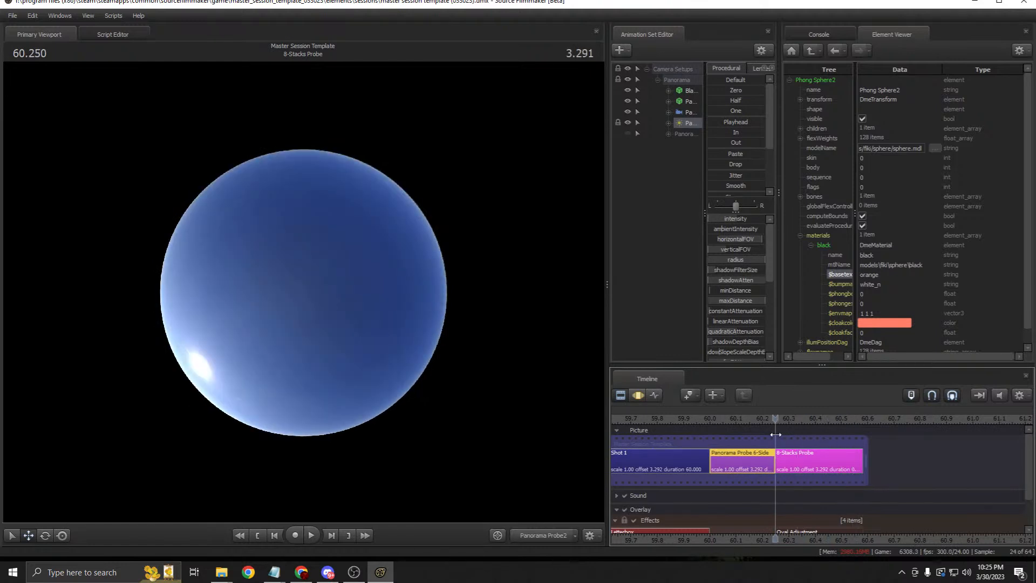
Step: Scrub to 60.291 and select the 8-Stacks Probe shot
{"action": "left_click_drag", "start_coordinate": [817, 542], "coordinate": [747, 541]}
{"action": "mouse_move", "coordinate": [707, 419]}
{"action": "left_mouse_down"}
{"action": "mouse_move", "coordinate": [783, 419]}
{"action": "mouse_move", "coordinate": [706, 409]}
{"action": "mouse_move", "coordinate": [784, 416]}
{"action": "mouse_move", "coordinate": [696, 417]}
{"action": "mouse_move", "coordinate": [788, 417]}
{"action": "mouse_move", "coordinate": [649, 417]}
{"action": "mouse_move", "coordinate": [740, 417]}
{"action": "mouse_move", "coordinate": [709, 417]}
{"action": "left_mouse_up"}
{"action": "left_click", "coordinate": [737, 471]}
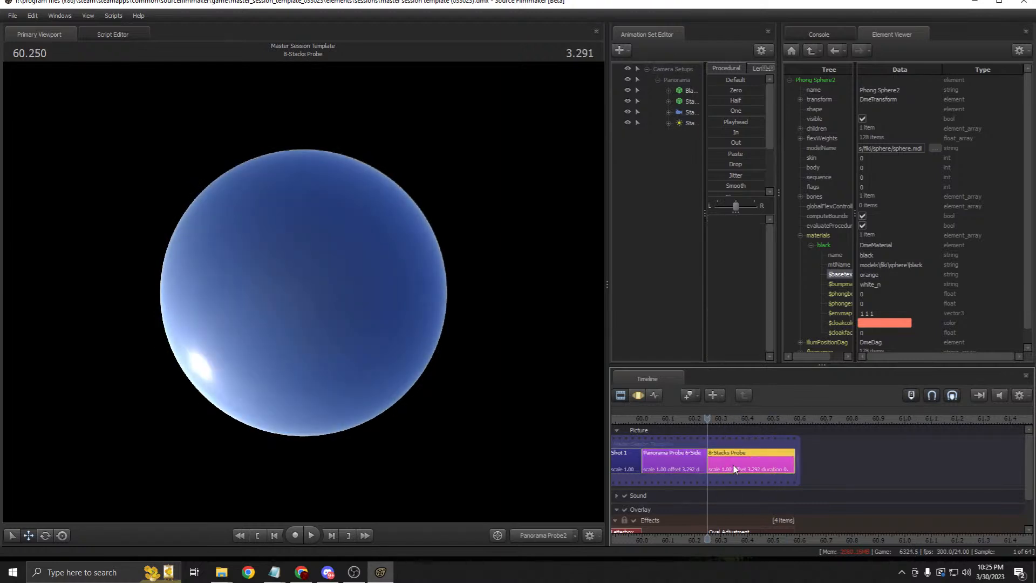
{"action": "left_click_drag", "start_coordinate": [749, 541], "coordinate": [770, 530]}
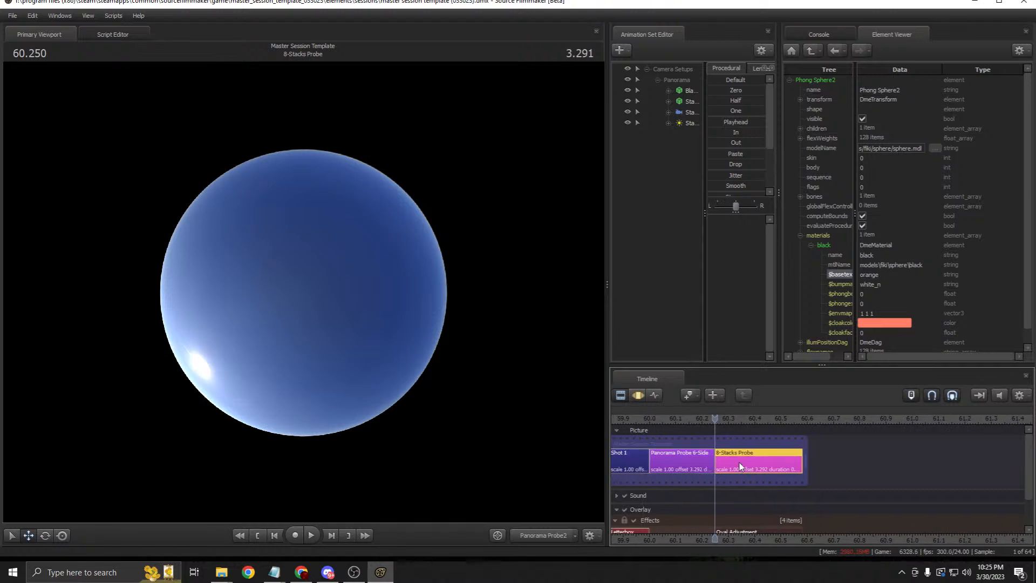
{"action": "right_click", "coordinate": [739, 461]}
{"action": "left_click", "coordinate": [719, 251]}
Step: Open the Stacks Sphere's model in the Element Viewer
{"action": "left_click_drag", "start_coordinate": [607, 193], "coordinate": [532, 178]}
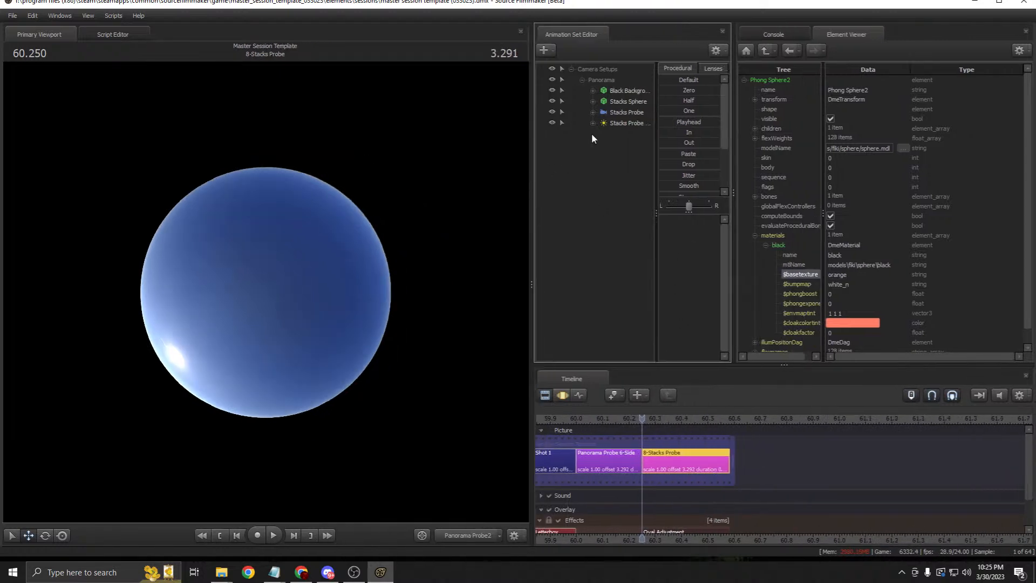
{"action": "left_click", "coordinate": [626, 102]}
{"action": "right_click", "coordinate": [626, 102]}
{"action": "mouse_move", "coordinate": [707, 169]}
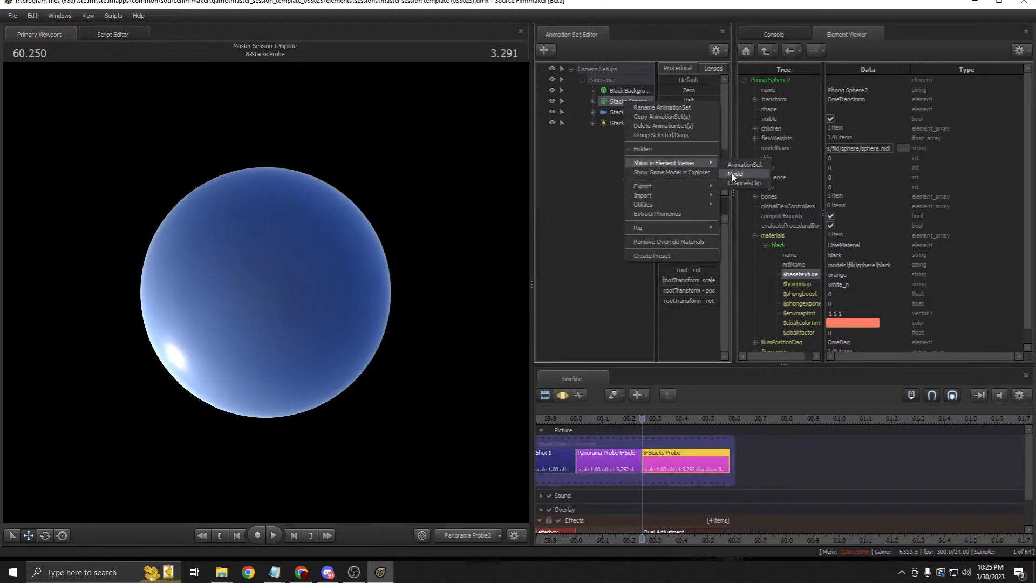
{"action": "left_click", "coordinate": [752, 169]}
Step: Set the black material's $basetexture to orange
{"action": "left_click", "coordinate": [755, 255]}
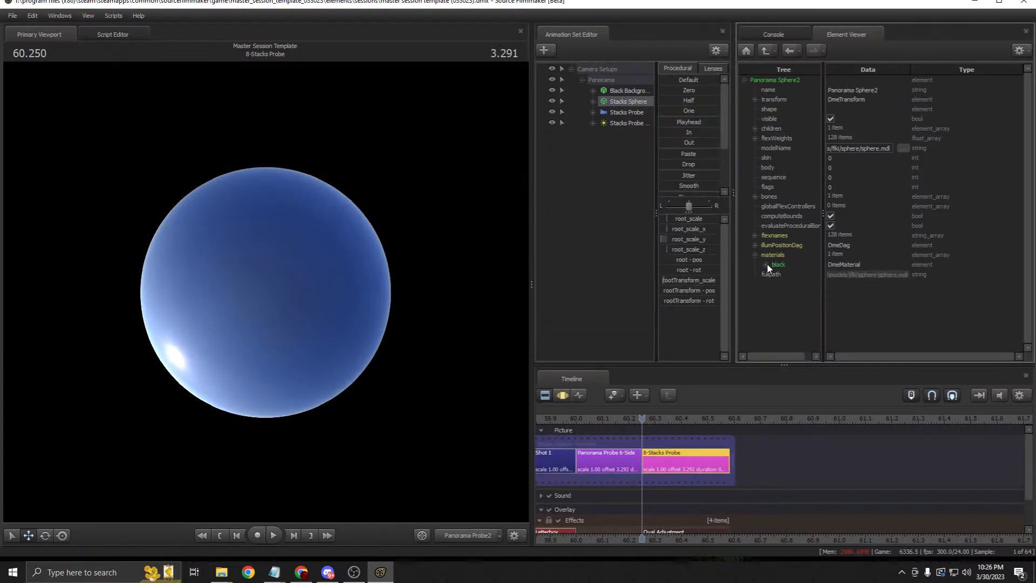
{"action": "scroll", "coordinate": [853, 342], "scroll_direction": "down", "scroll_amount": 1}
{"action": "double_click", "coordinate": [799, 339]}
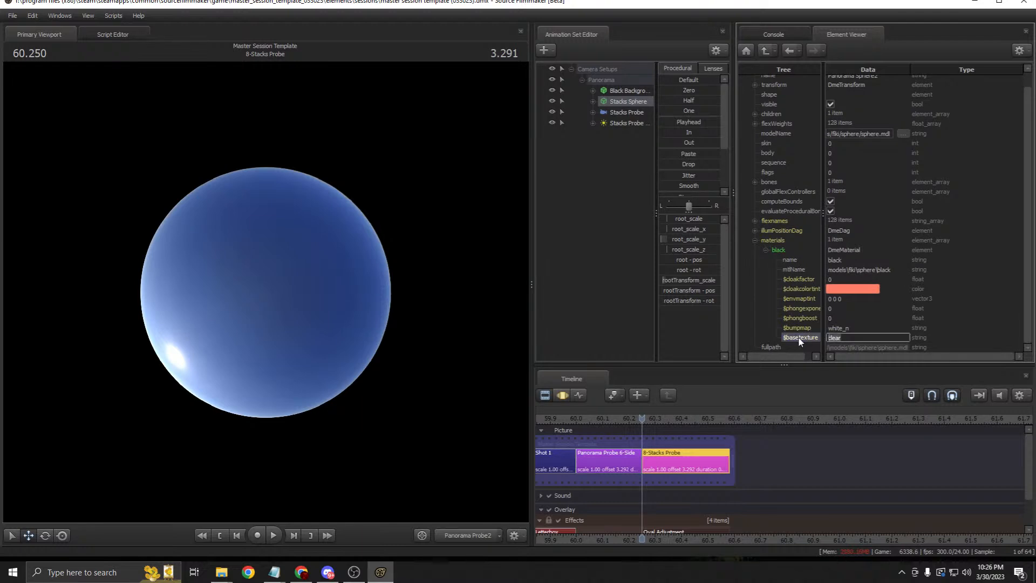
{"action": "type", "text": "orange"}
{"action": "key", "text": "Return"}
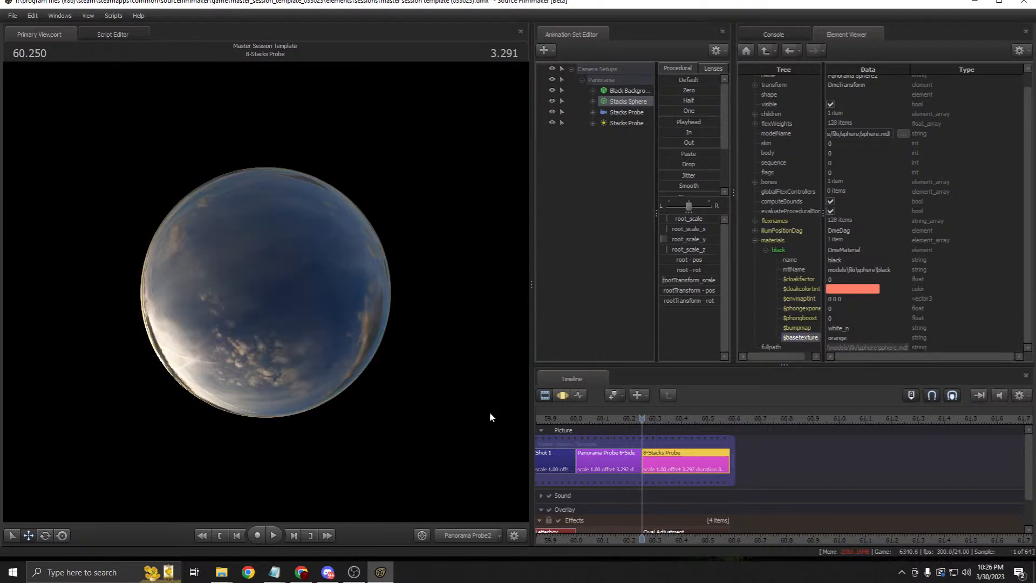
Step: Scrub through the 8-Stacks Probe shot and back to 60.000
{"action": "left_click_drag", "start_coordinate": [643, 419], "coordinate": [721, 435]}
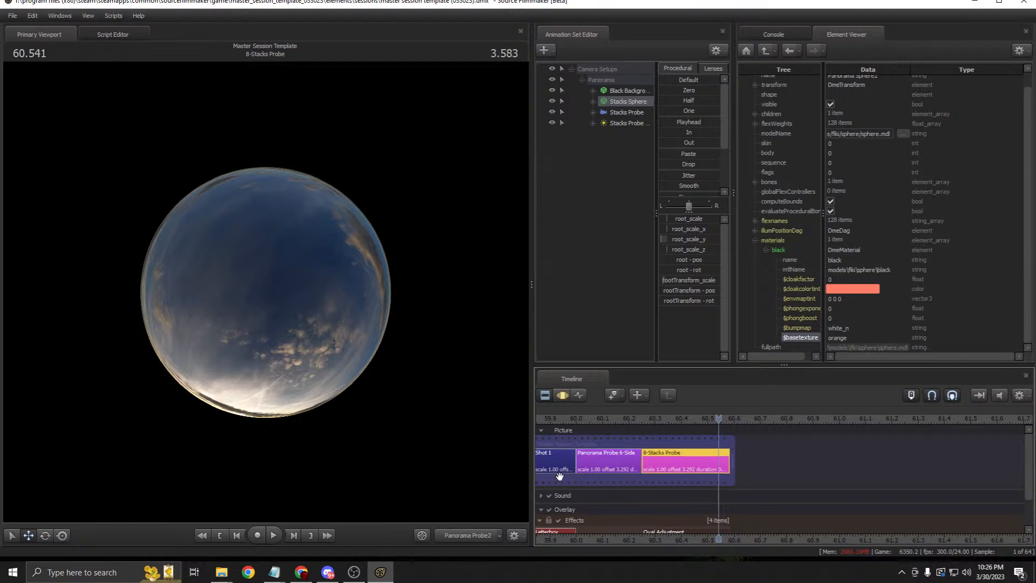
{"action": "left_click_drag", "start_coordinate": [660, 410], "coordinate": [575, 418]}
{"action": "middle_click_drag", "start_coordinate": [627, 539], "coordinate": [841, 512]}
Step: Zoom the timeline out and move the playhead to 13.375 in Shot 1
{"action": "scroll", "coordinate": [746, 458], "scroll_direction": "down", "scroll_amount": 8}
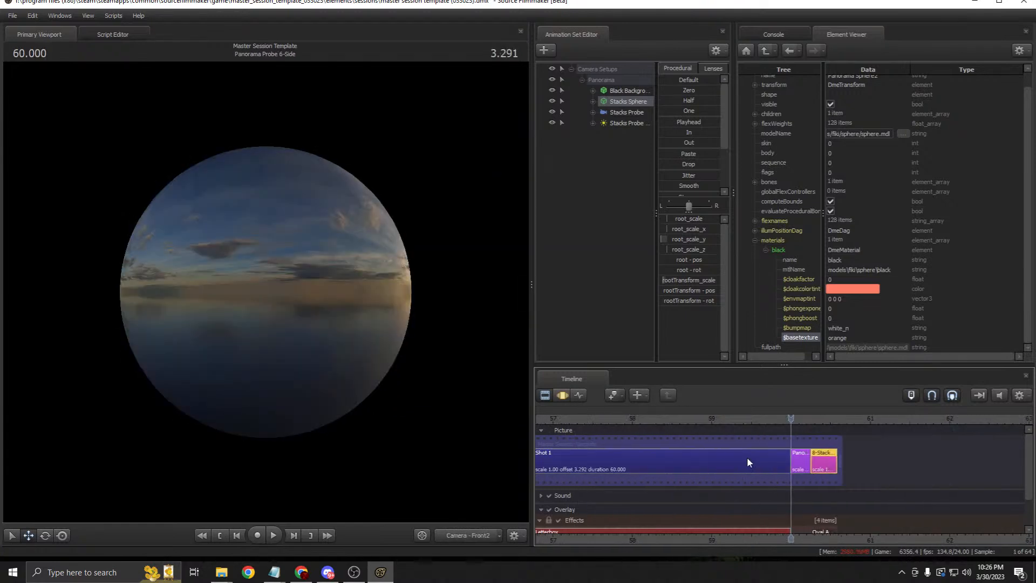
{"action": "scroll", "coordinate": [718, 537], "scroll_direction": "down", "scroll_amount": 4}
{"action": "middle_click_drag", "start_coordinate": [718, 537], "coordinate": [859, 535]}
{"action": "scroll", "coordinate": [859, 534], "scroll_direction": "down", "scroll_amount": 6}
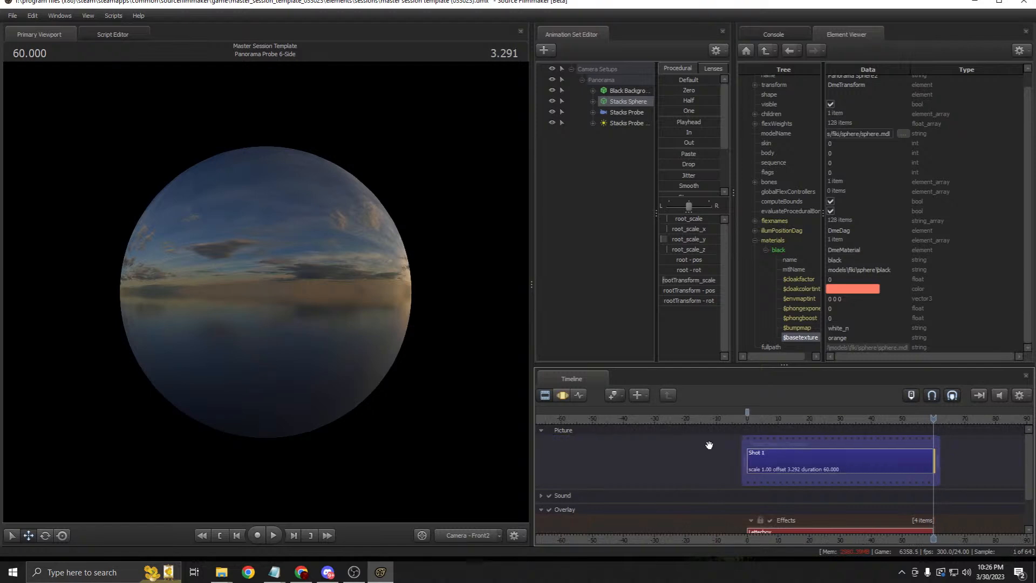
{"action": "left_click", "coordinate": [758, 419]}
{"action": "left_click_drag", "start_coordinate": [757, 419], "coordinate": [789, 418]}
Step: Turn on viewport lighting and widen the viewport
{"action": "right_click", "coordinate": [378, 327]}
{"action": "left_click", "coordinate": [412, 353]}
{"action": "left_click", "coordinate": [562, 395]}
{"action": "left_click", "coordinate": [547, 395]}
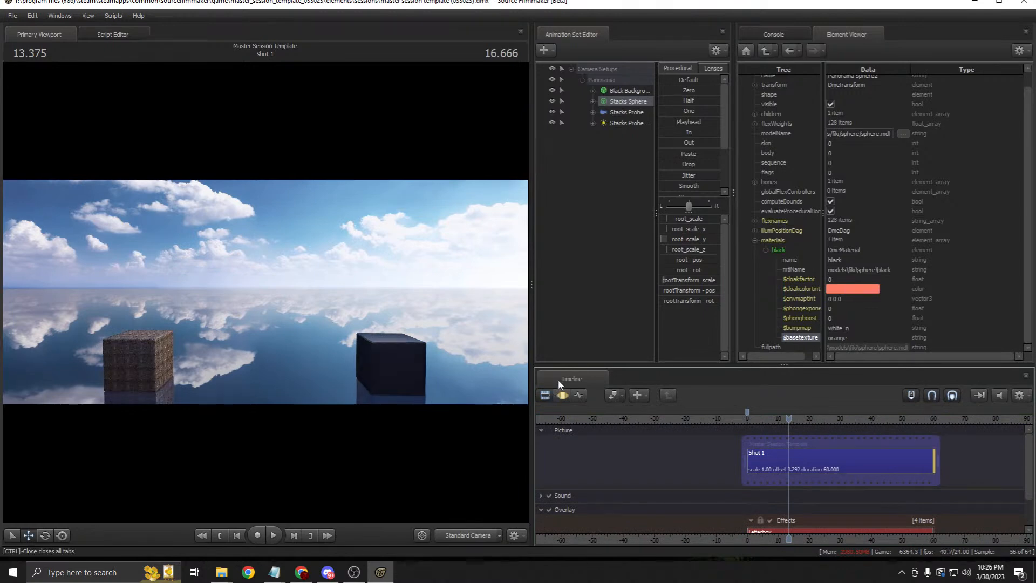
{"action": "left_click_drag", "start_coordinate": [531, 275], "coordinate": [598, 279]}
Step: Recenter the timeline on Shot 1 and select it to review its Camera and Light Setups
{"action": "scroll", "coordinate": [879, 471], "scroll_direction": "down", "scroll_amount": 2}
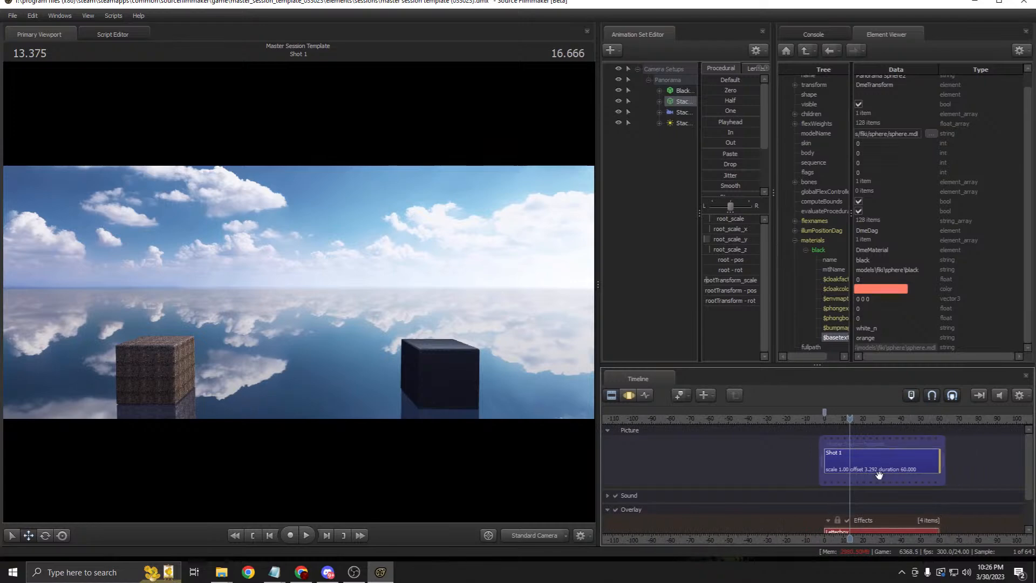
{"action": "middle_click_drag", "start_coordinate": [866, 541], "coordinate": [834, 539]}
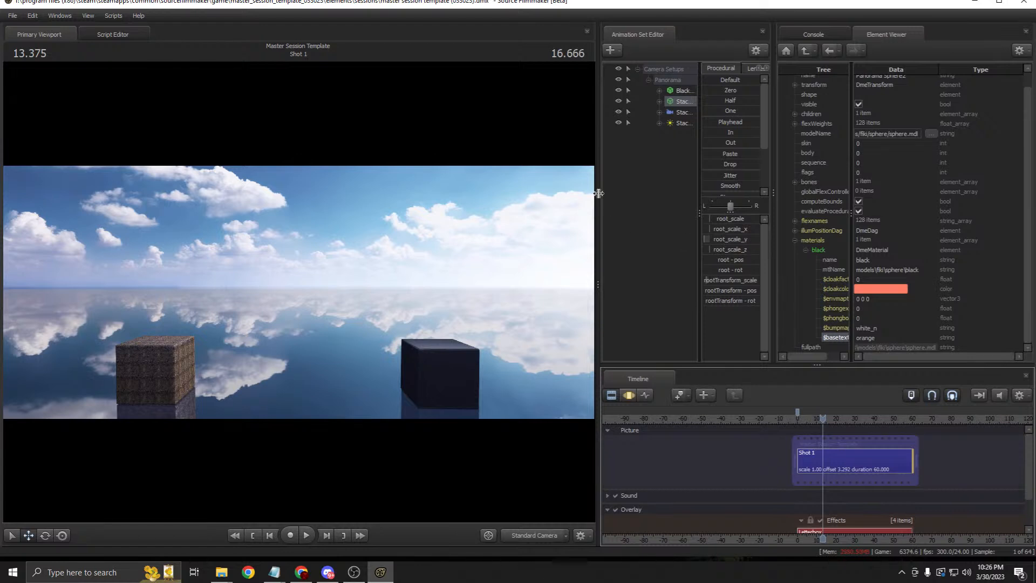
{"action": "left_click_drag", "start_coordinate": [598, 193], "coordinate": [539, 200]}
{"action": "left_click", "coordinate": [779, 458]}
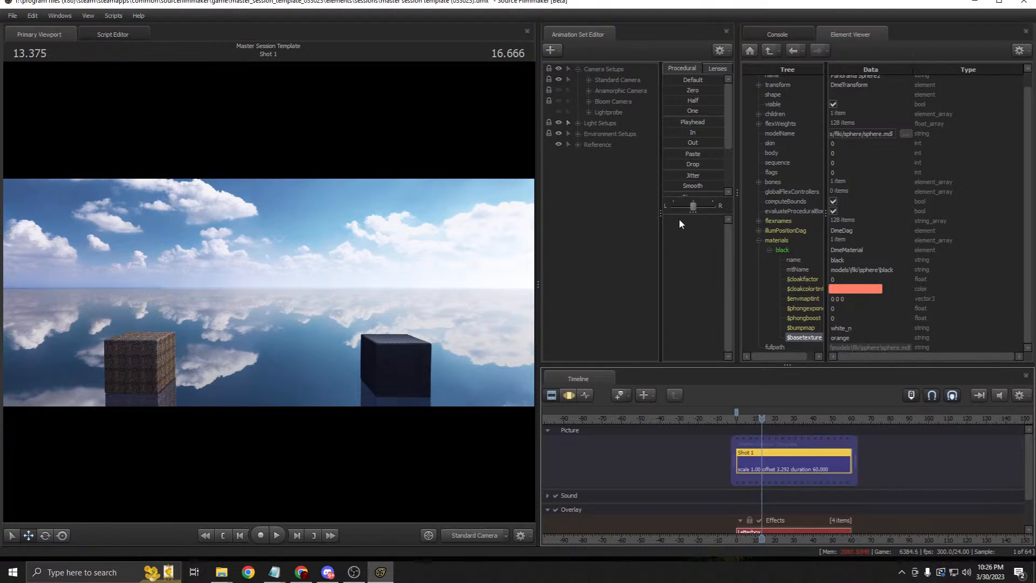
{"action": "left_click", "coordinate": [578, 69]}
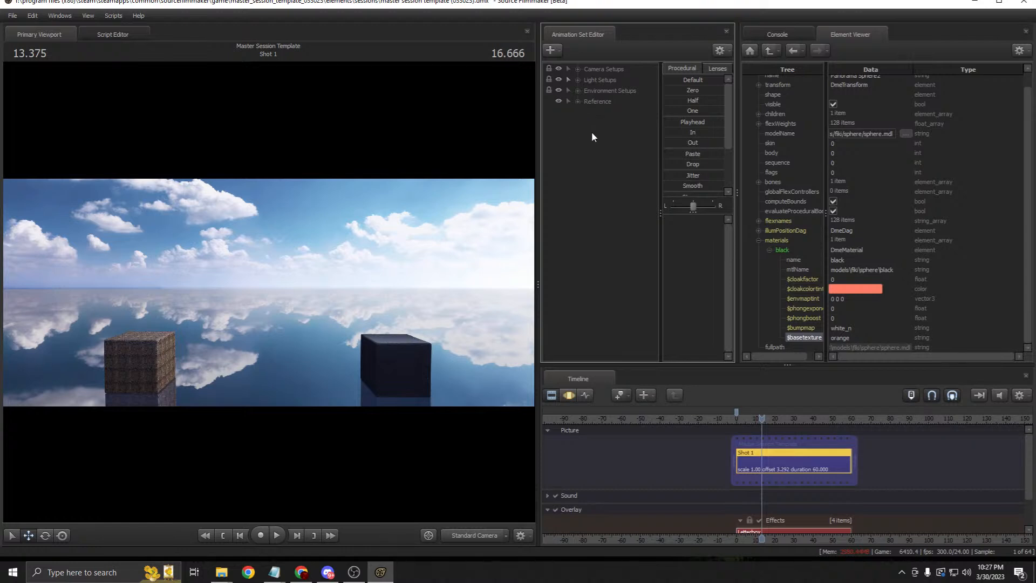
{"action": "left_click", "coordinate": [578, 80]}
{"action": "left_click", "coordinate": [578, 84]}
Step: Check the Reference and Environment groups, then run the umfc directional scale patch script
{"action": "left_click", "coordinate": [568, 395]}
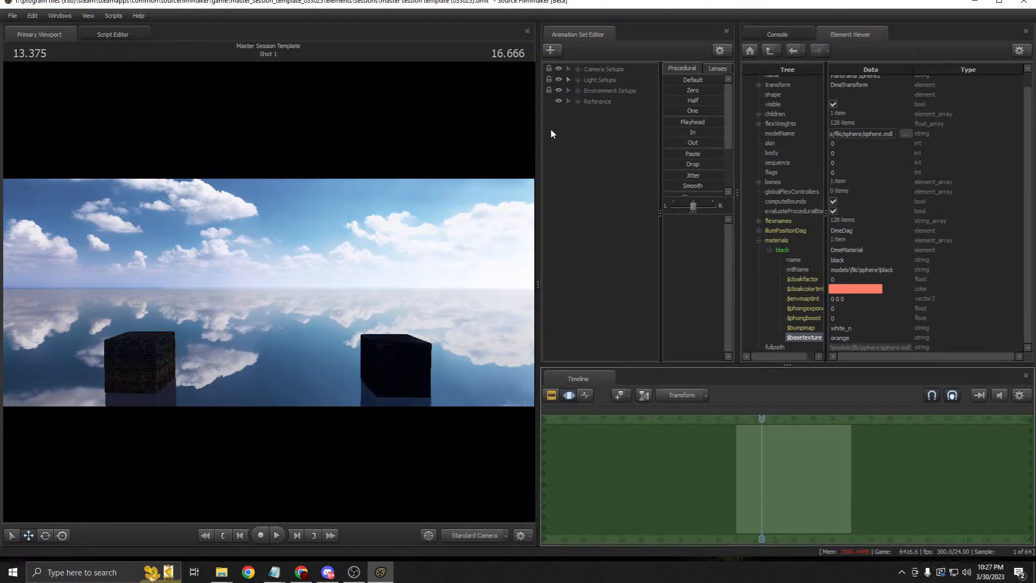
{"action": "left_click", "coordinate": [578, 101]}
{"action": "left_click", "coordinate": [577, 102]}
{"action": "left_click", "coordinate": [580, 90]}
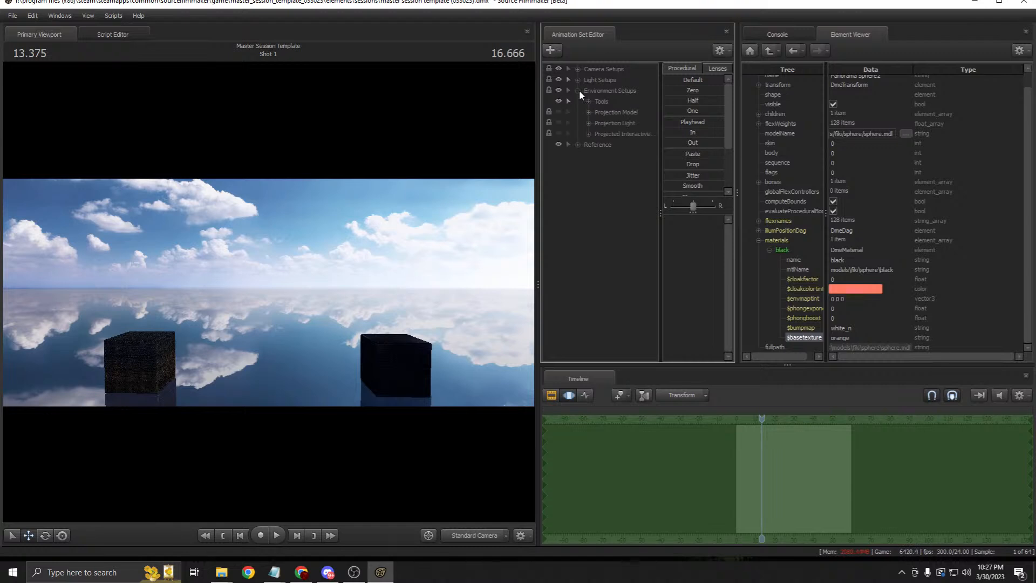
{"action": "left_click", "coordinate": [578, 90]}
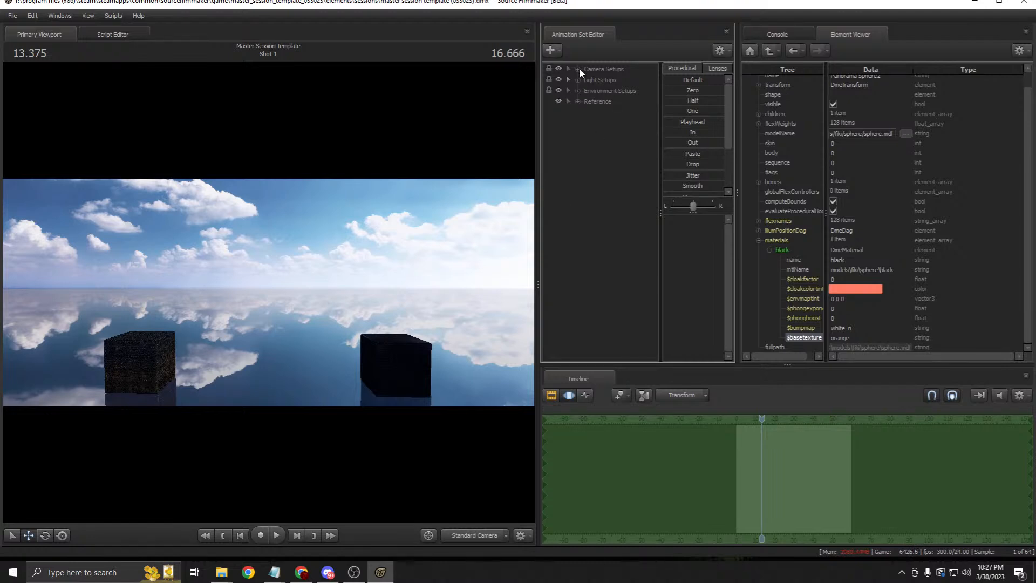
{"action": "left_click", "coordinate": [114, 15]}
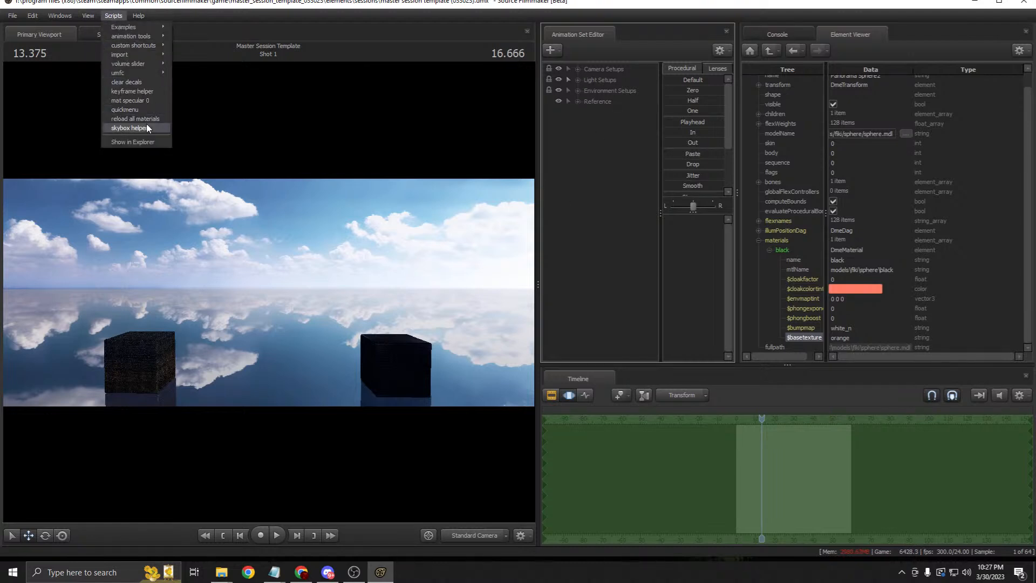
{"action": "mouse_move", "coordinate": [157, 71]}
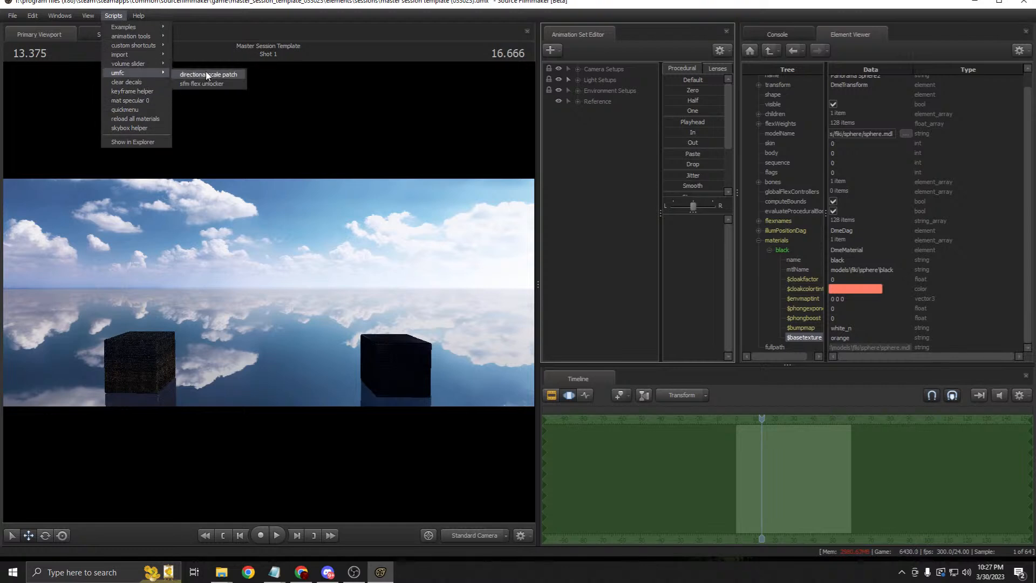
{"action": "left_click", "coordinate": [210, 75]}
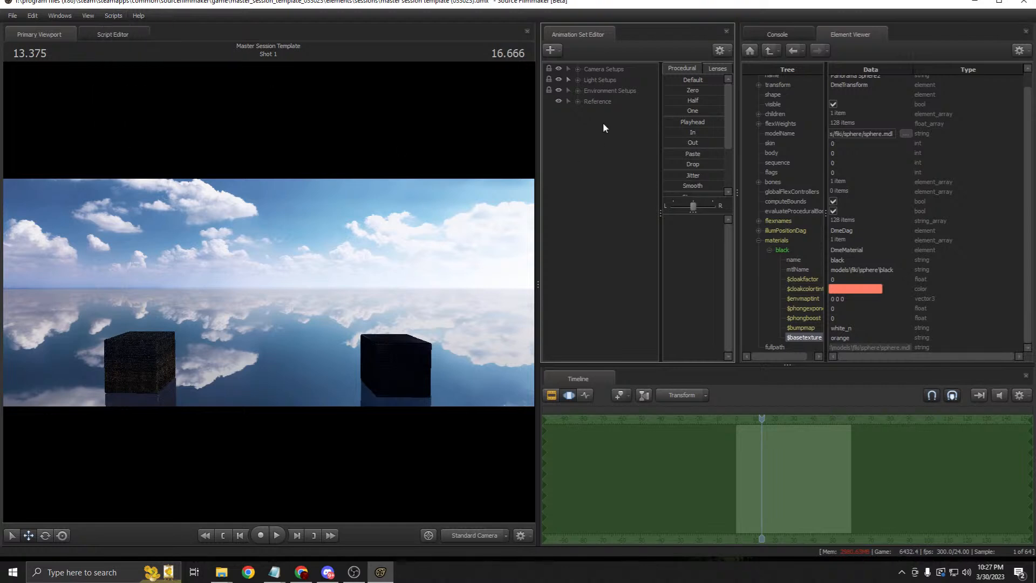
Step: Hide the Standard Camera setup and view the shot through the Anamorphic Camera
{"action": "left_click", "coordinate": [578, 72]}
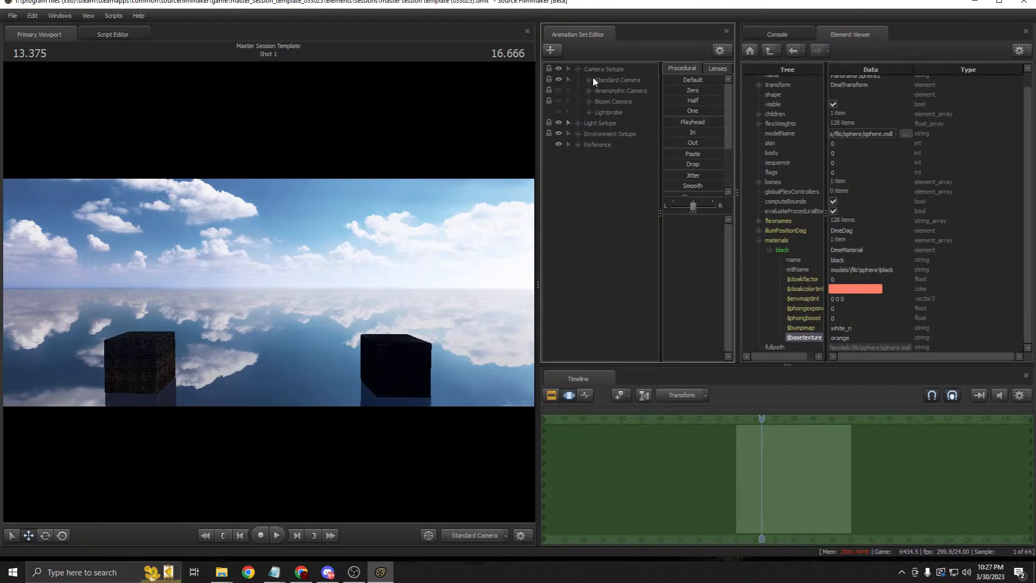
{"action": "left_click", "coordinate": [588, 80]}
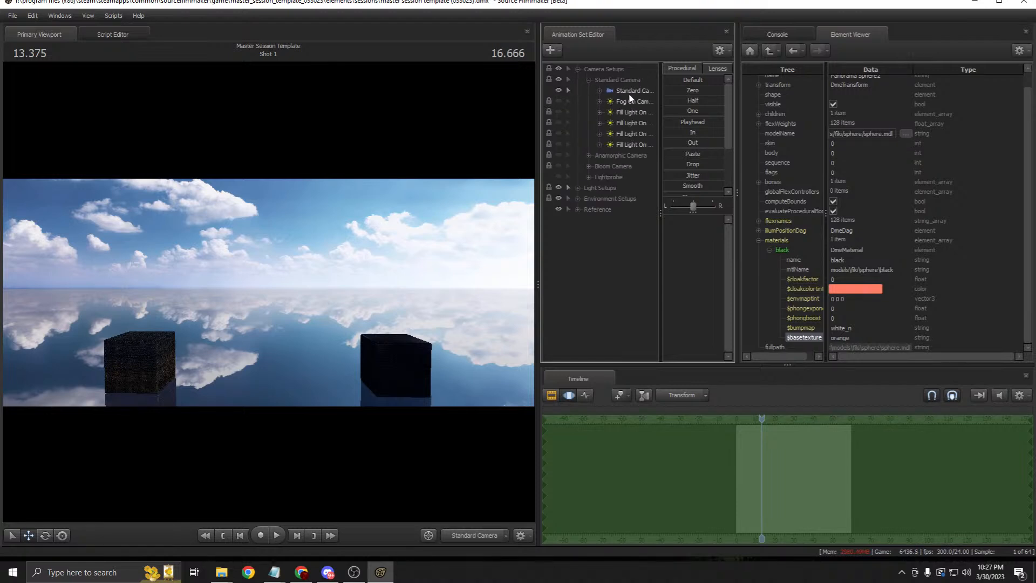
{"action": "left_click", "coordinate": [628, 90]}
{"action": "left_click", "coordinate": [588, 80]}
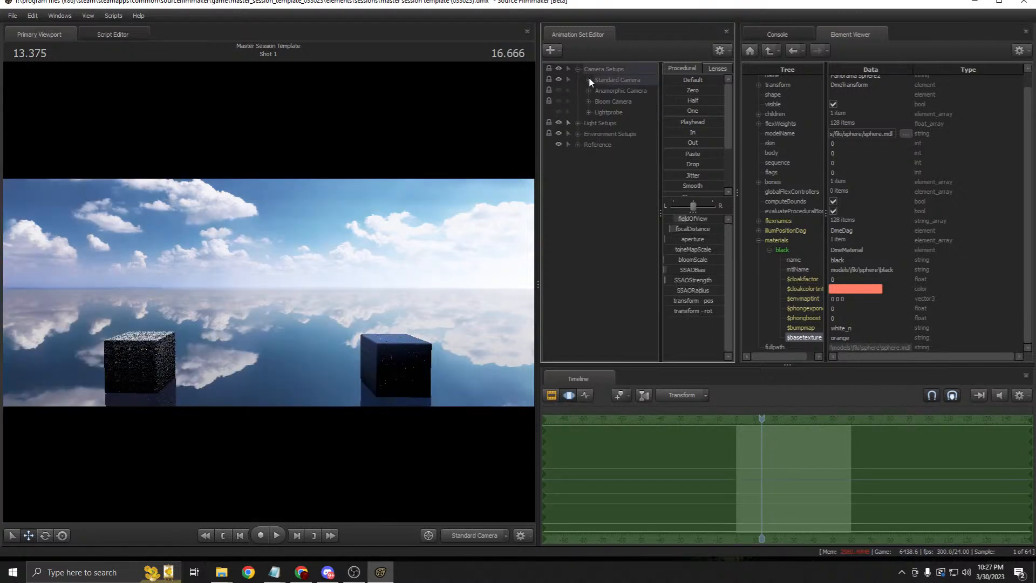
{"action": "left_click", "coordinate": [559, 89]}
{"action": "left_click", "coordinate": [558, 79]}
{"action": "left_click", "coordinate": [588, 91]}
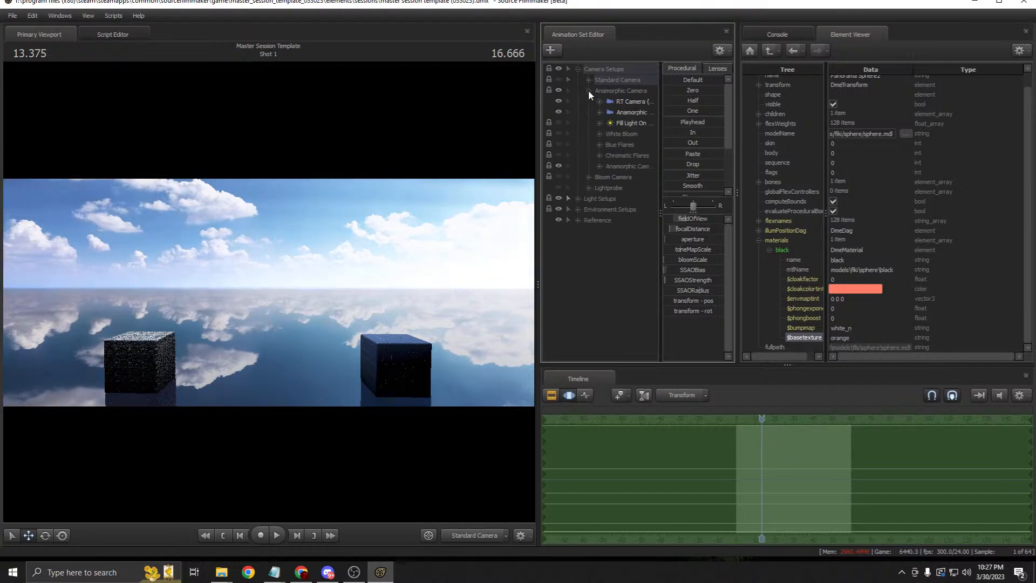
{"action": "left_click", "coordinate": [619, 104]}
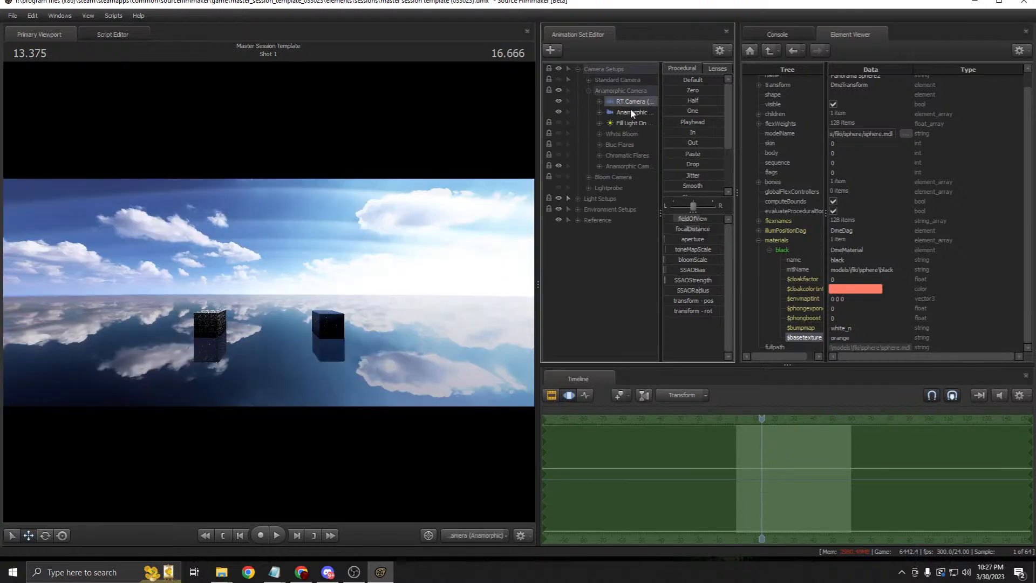
Step: Make the Simple Terrain visible in the Reference group
{"action": "left_click", "coordinate": [570, 394]}
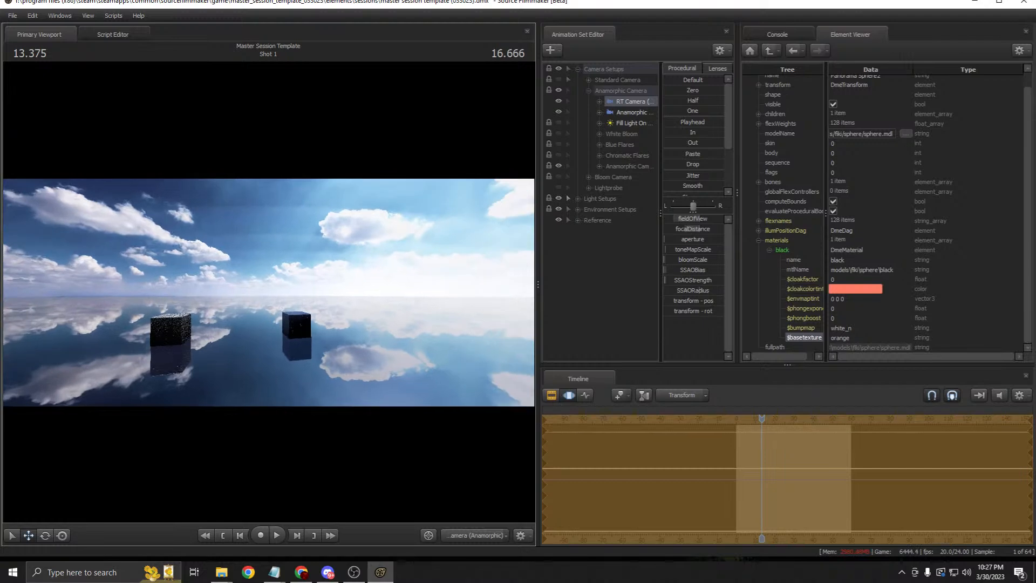
{"action": "left_click", "coordinate": [577, 220]}
{"action": "left_click", "coordinate": [558, 273]}
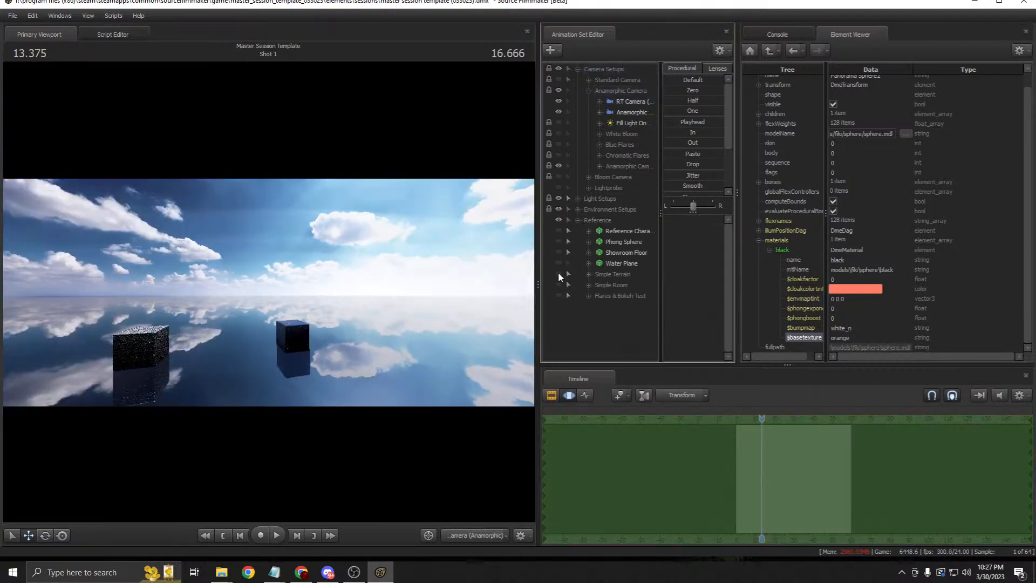
Step: Show the reference character and black Phong Sphere, then fly the RT Camera around them
{"action": "left_click", "coordinate": [558, 231]}
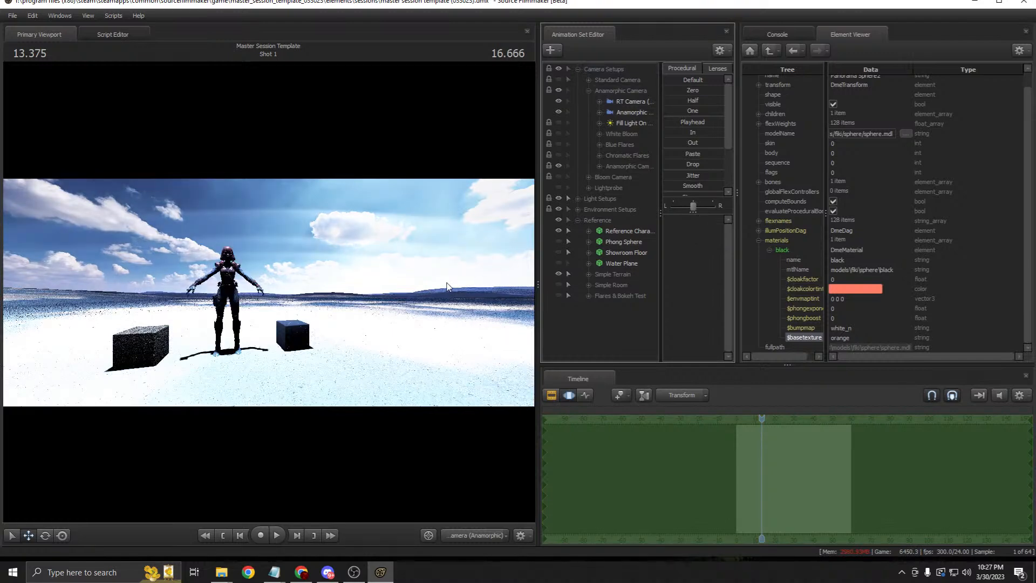
{"action": "left_click", "coordinate": [558, 241]}
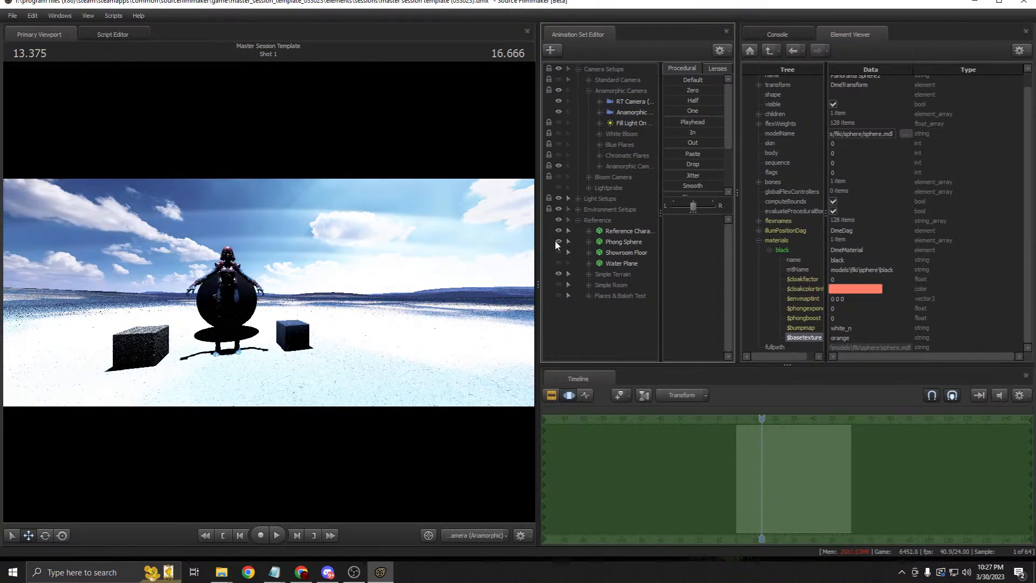
{"action": "left_click", "coordinate": [652, 103]}
{"action": "key", "text": "a"}
{"action": "left_click_drag", "start_coordinate": [269, 291], "coordinate": [347, 304]}
{"action": "key", "text": "s"}
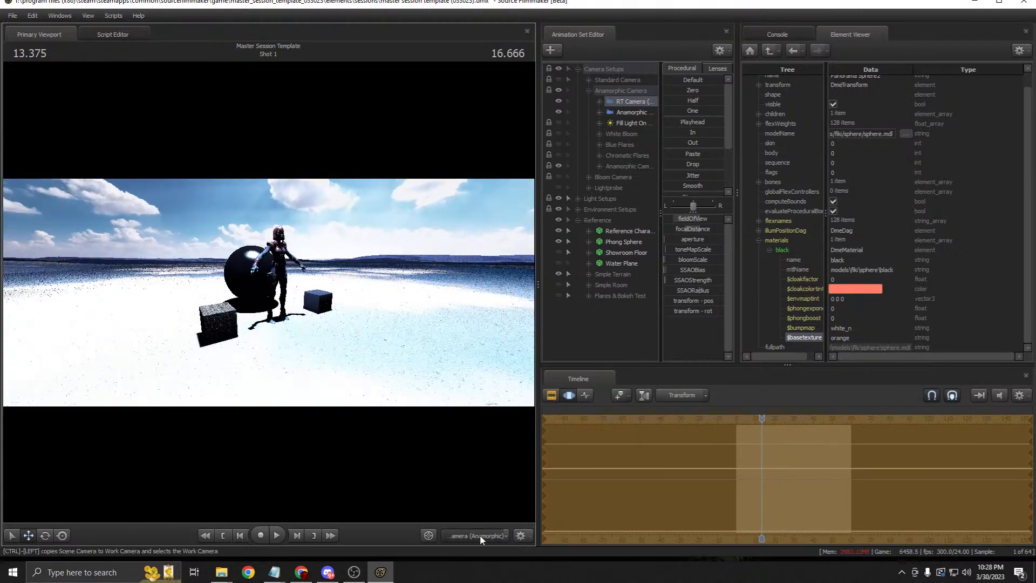
Step: Circle the Work Camera around the character and sphere
{"action": "left_click", "coordinate": [480, 534]}
{"action": "key", "text": "w"}
{"action": "key", "text": "d"}
{"action": "left_click_drag", "start_coordinate": [268, 292], "coordinate": [157, 286]}
{"action": "left_click_drag", "start_coordinate": [463, 326], "coordinate": [398, 336]}
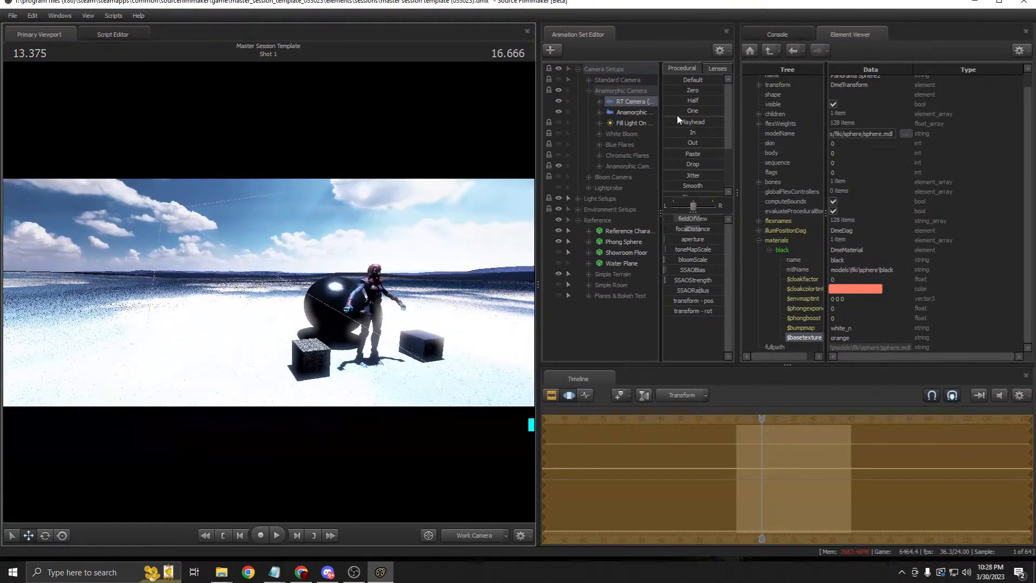
Step: Preview the scene through the Standard, RT and Anamorphic cameras
{"action": "left_click", "coordinate": [589, 80]}
{"action": "left_click_drag", "start_coordinate": [630, 93], "coordinate": [531, 266]}
{"action": "key", "text": "a"}
{"action": "key", "text": "ctrl+z"}
{"action": "left_click_drag", "start_coordinate": [636, 167], "coordinate": [516, 260]}
{"action": "key", "text": "w"}
{"action": "key", "text": "s"}
{"action": "left_click_drag", "start_coordinate": [623, 178], "coordinate": [430, 185]}
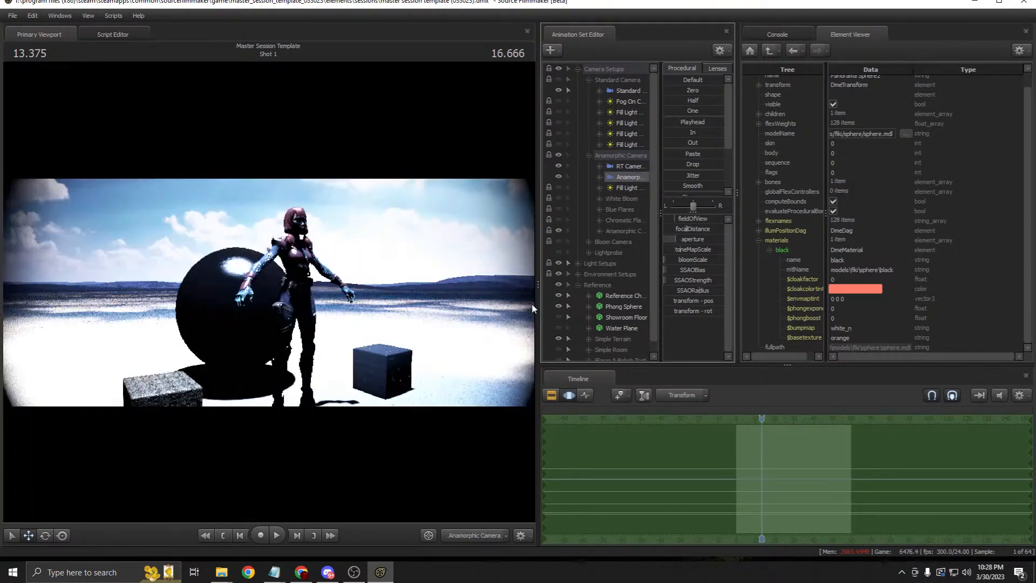
{"action": "left_click", "coordinate": [552, 394]}
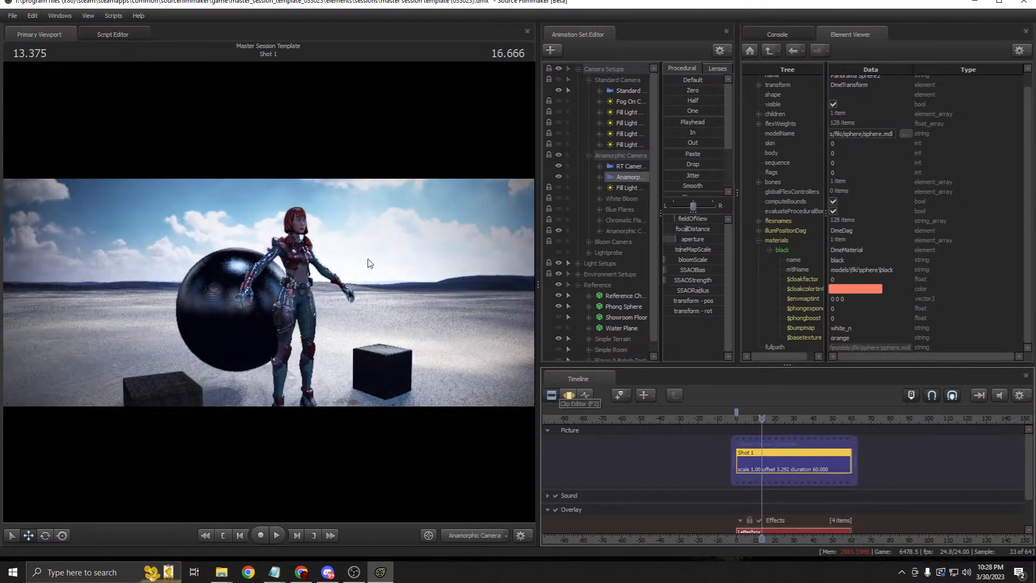
Step: Preview the RT Camera, circle the Work Camera around the scene, and widen the Animation Set Editor
{"action": "left_click_drag", "start_coordinate": [626, 166], "coordinate": [432, 194]}
{"action": "left_click", "coordinate": [562, 393]}
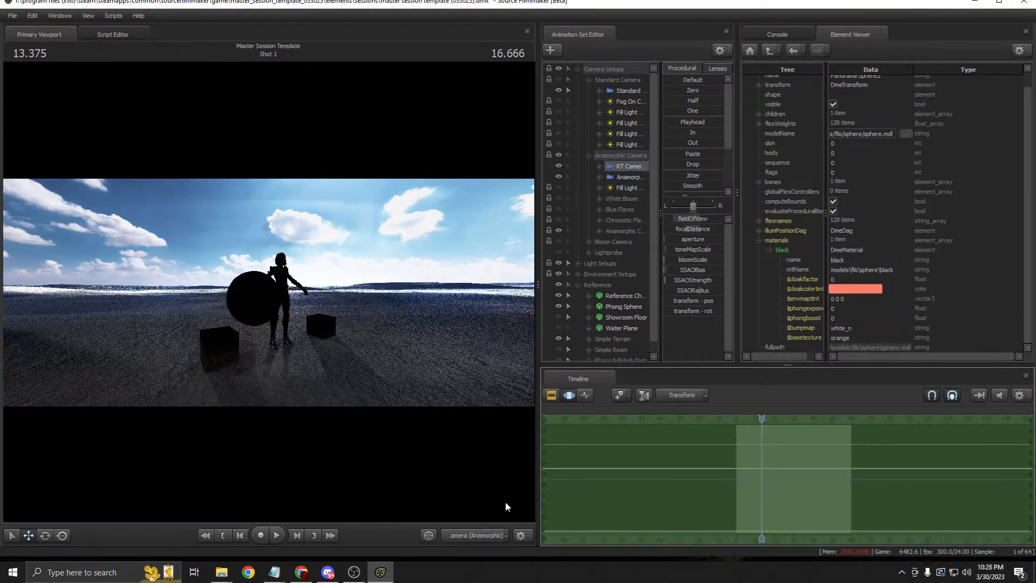
{"action": "key", "text": "d"}
{"action": "left_click_drag", "start_coordinate": [439, 254], "coordinate": [440, 254]}
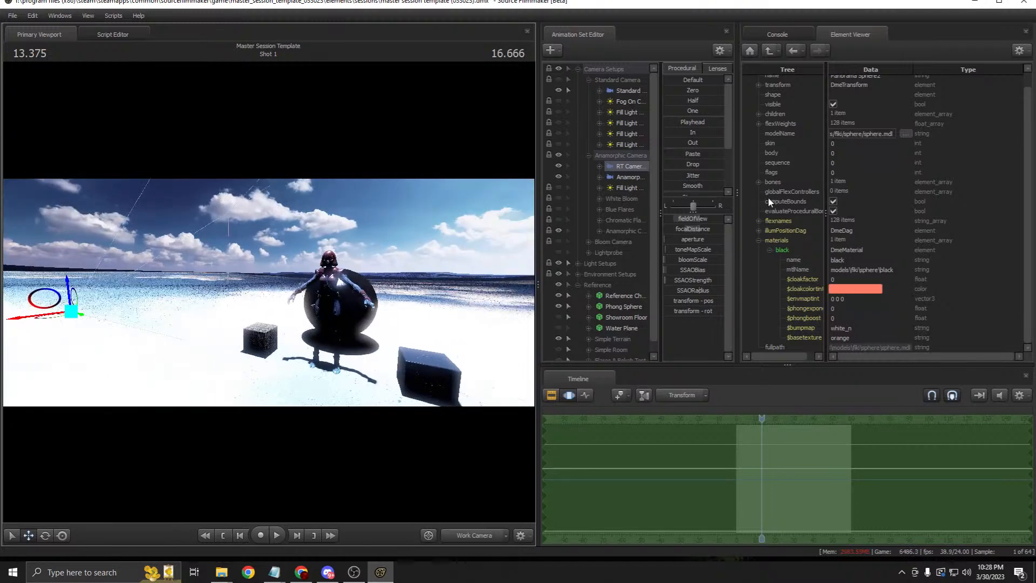
{"action": "left_click_drag", "start_coordinate": [736, 184], "coordinate": [843, 186]}
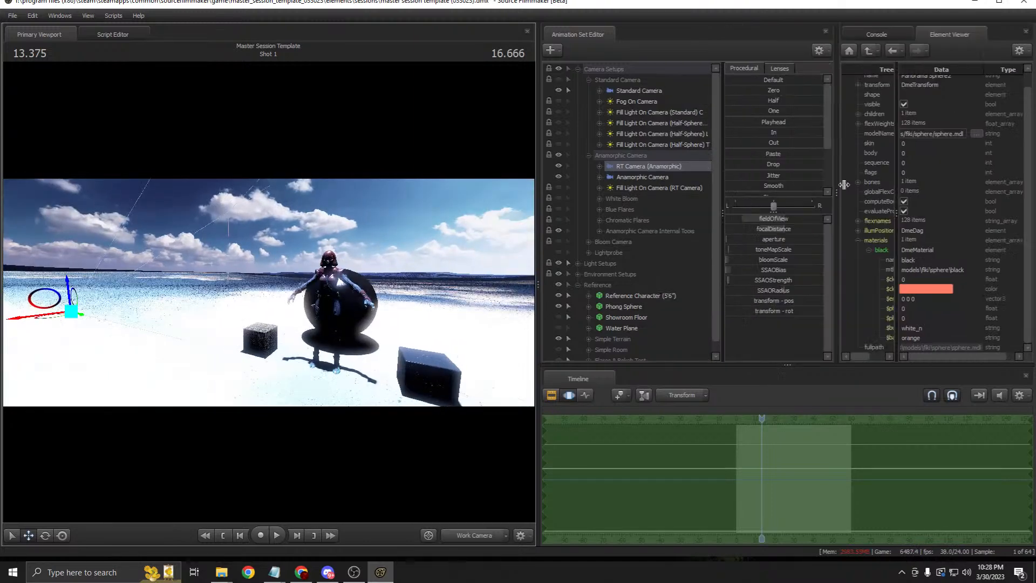
Step: Expand Light Setups > Global Illumination and inspect the Skybox model's ink2_skybox material in the Element Viewer
{"action": "left_click", "coordinate": [577, 263]}
{"action": "scroll", "coordinate": [619, 222], "scroll_direction": "down", "scroll_amount": 2}
{"action": "left_click", "coordinate": [588, 209]}
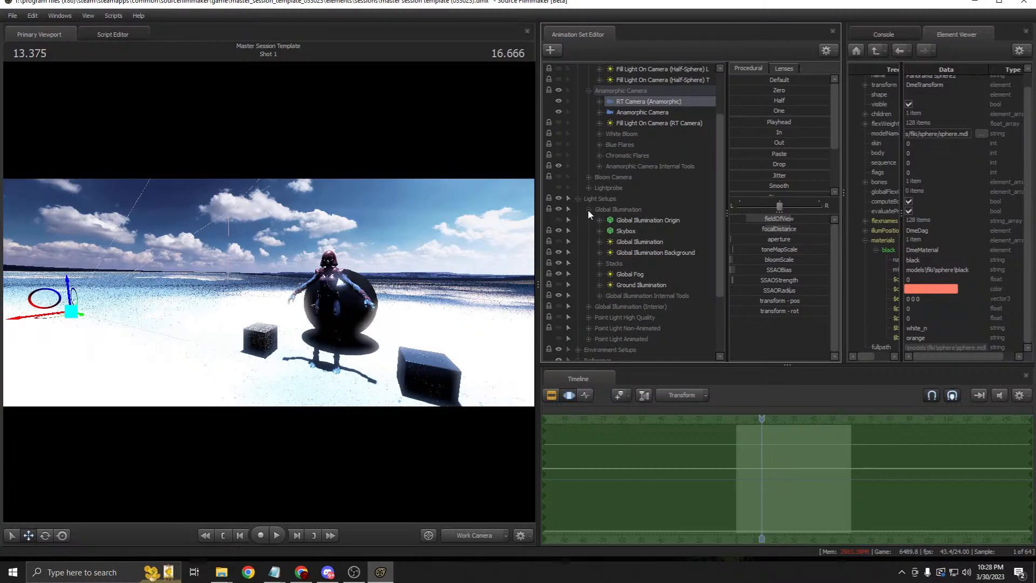
{"action": "right_click", "coordinate": [630, 229]}
{"action": "mouse_move", "coordinate": [681, 293]}
{"action": "left_click", "coordinate": [744, 304]}
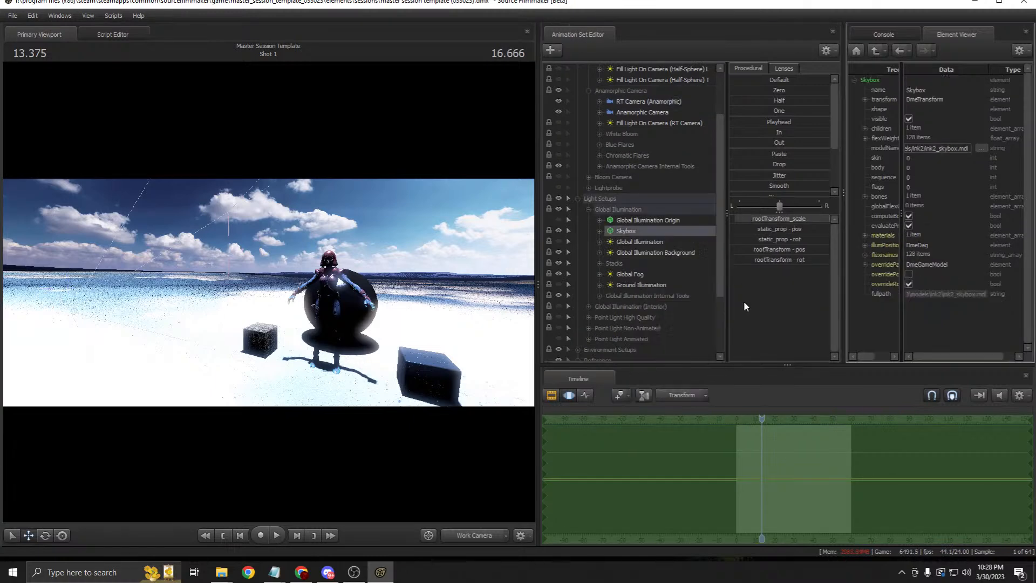
{"action": "left_click", "coordinate": [865, 235]}
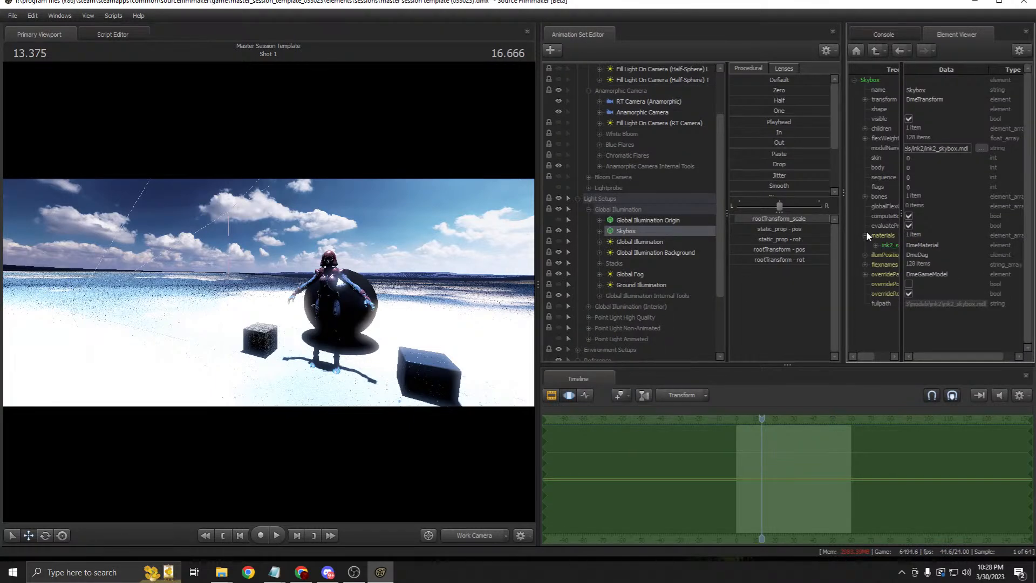
{"action": "left_click", "coordinate": [876, 245]}
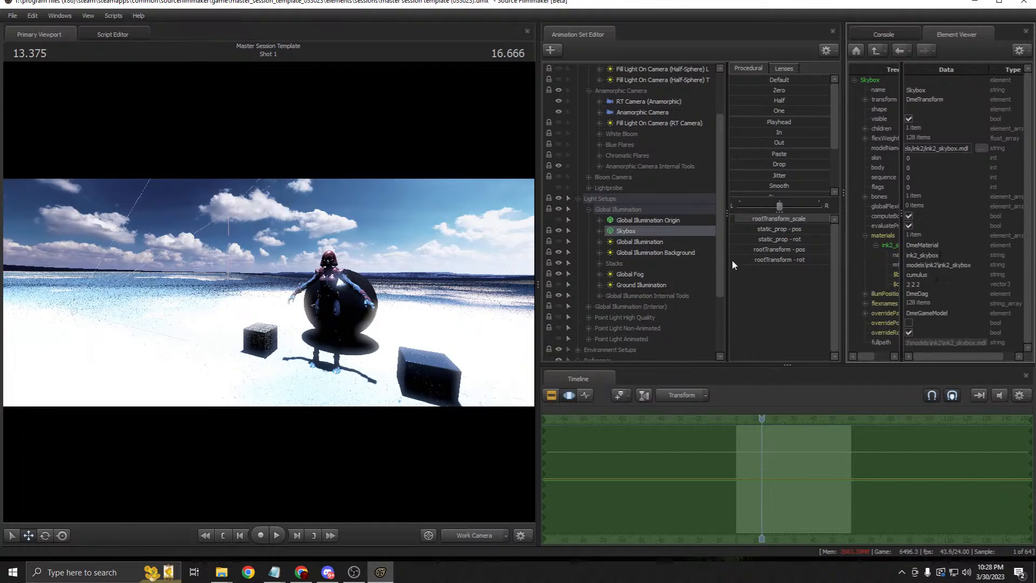
Step: Show the Global Illumination light and Global Illumination Stack 0 in the Element Viewer
{"action": "right_click", "coordinate": [640, 242]}
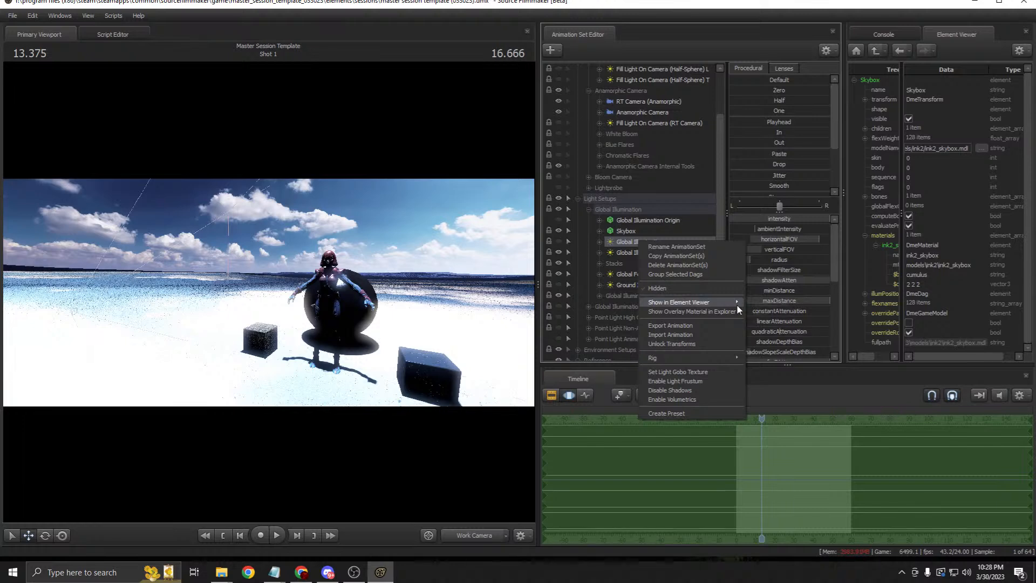
{"action": "left_click", "coordinate": [761, 313]}
{"action": "left_click", "coordinate": [921, 234]}
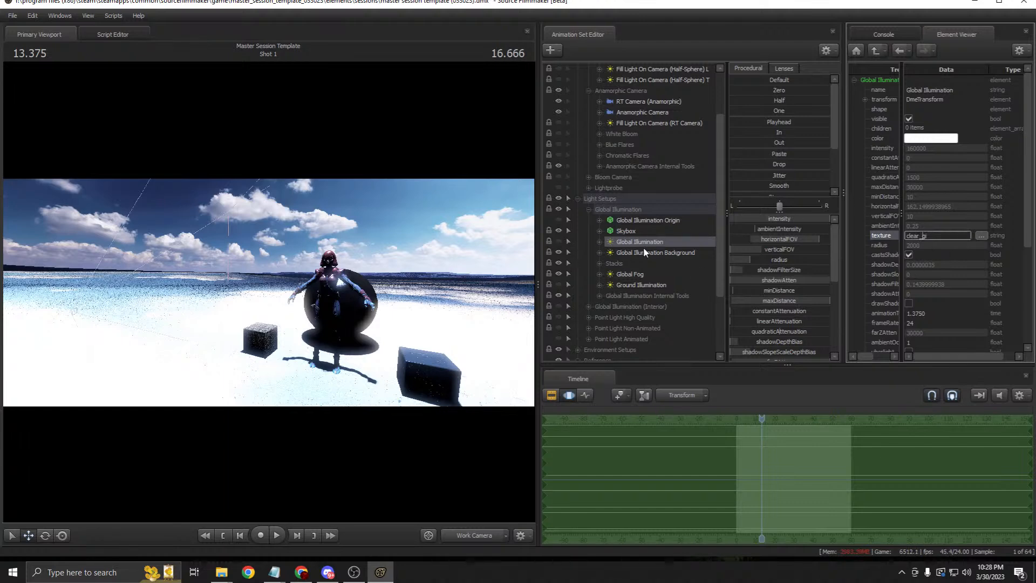
{"action": "left_click", "coordinate": [612, 264]}
{"action": "left_click", "coordinate": [600, 264]}
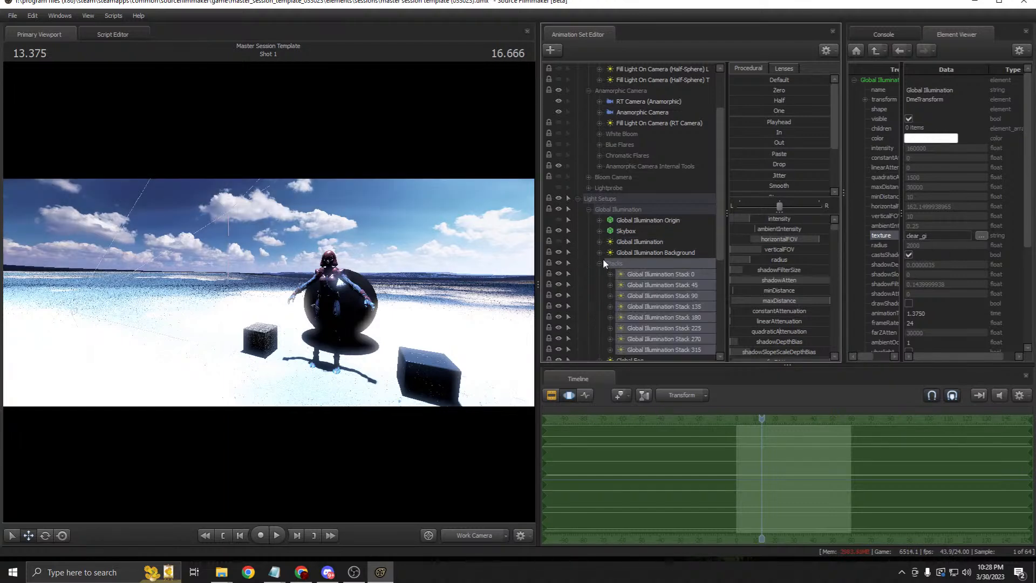
{"action": "right_click", "coordinate": [671, 278]}
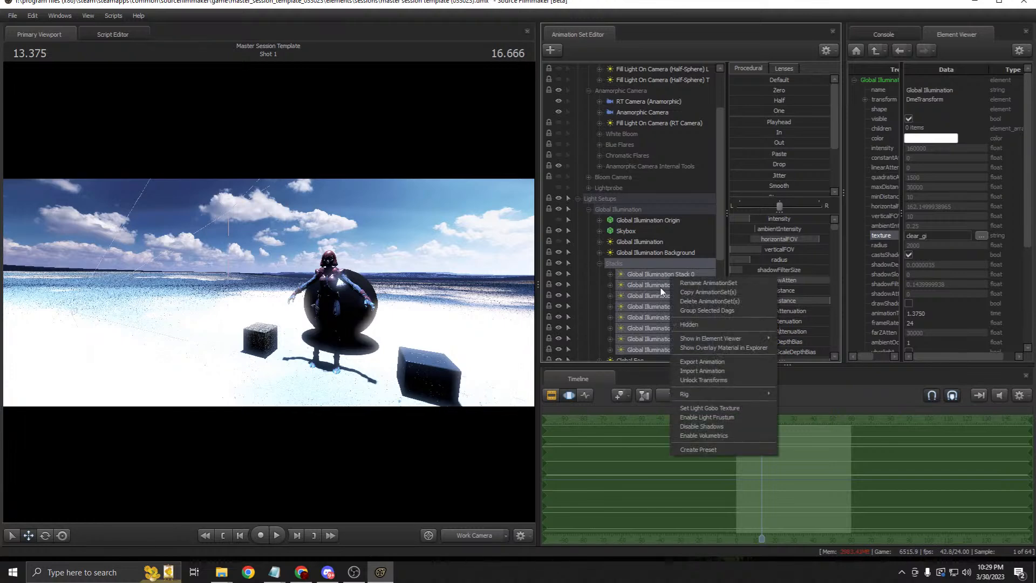
{"action": "key", "text": "Escape"}
{"action": "right_click", "coordinate": [681, 278]}
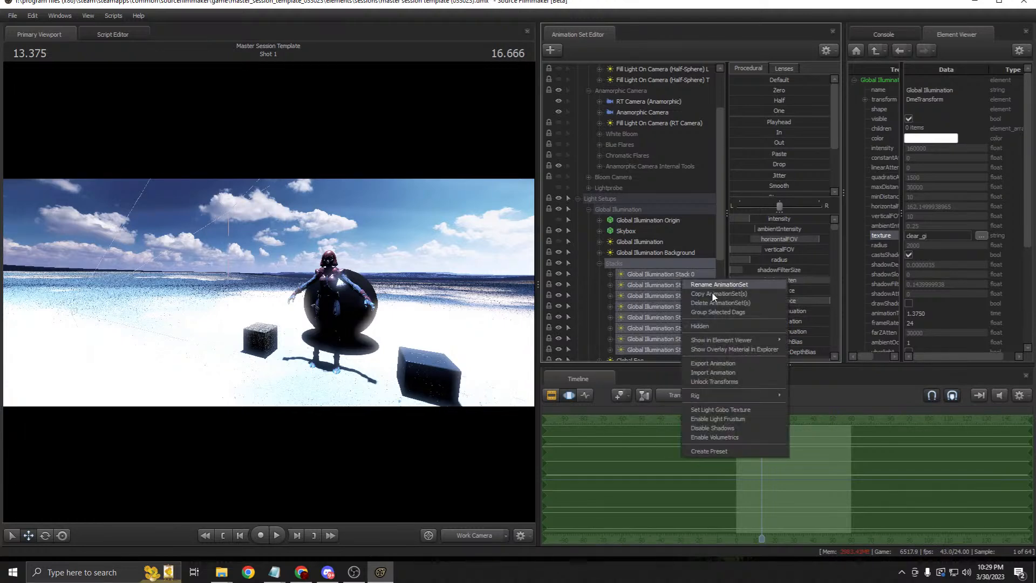
{"action": "left_click", "coordinate": [813, 350]}
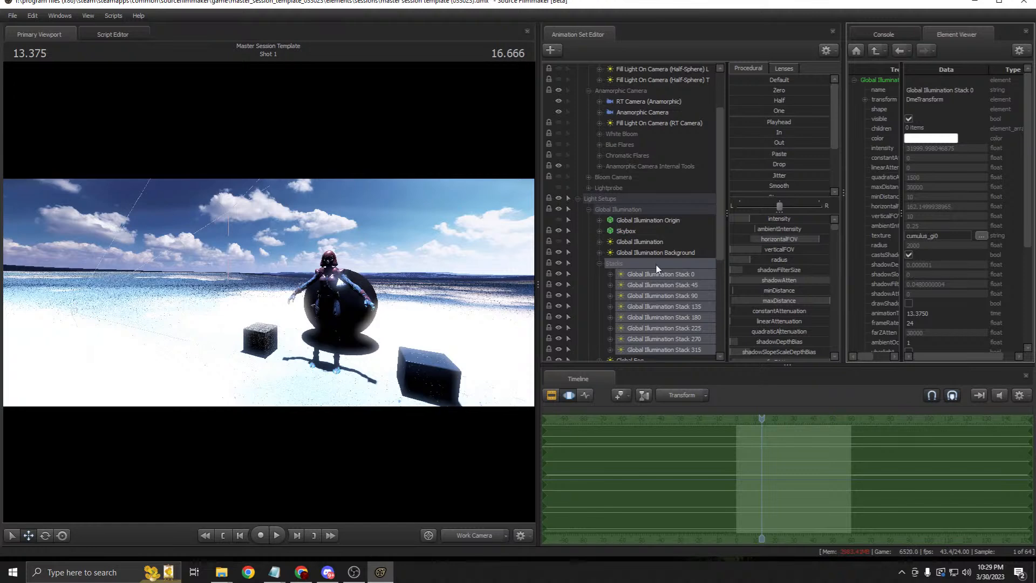
Step: Change the Global Illumination Background light texture to cumulus_gi
{"action": "left_click", "coordinate": [599, 263]}
{"action": "left_click", "coordinate": [599, 252]}
{"action": "right_click", "coordinate": [662, 252]}
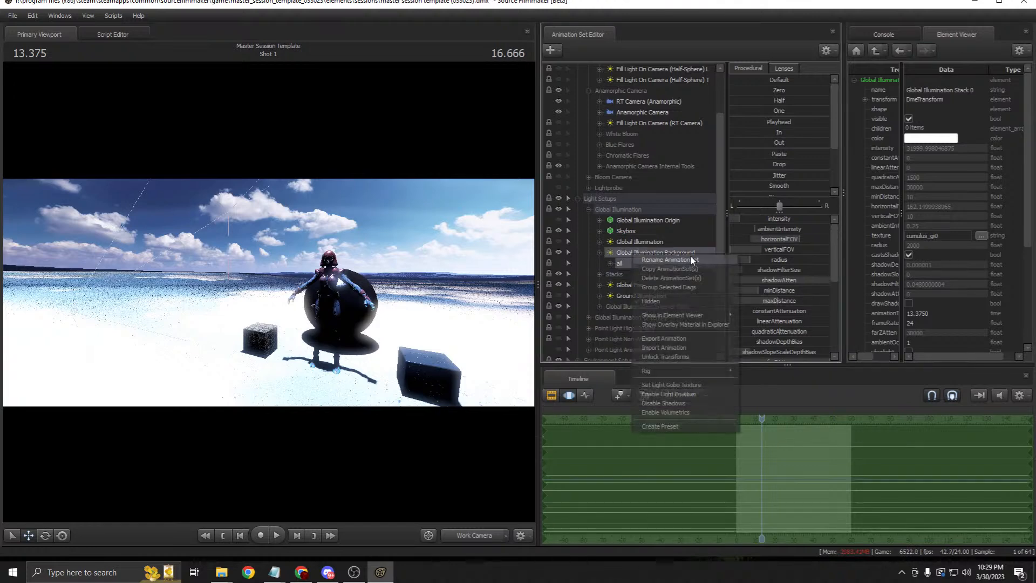
{"action": "left_click", "coordinate": [753, 320]}
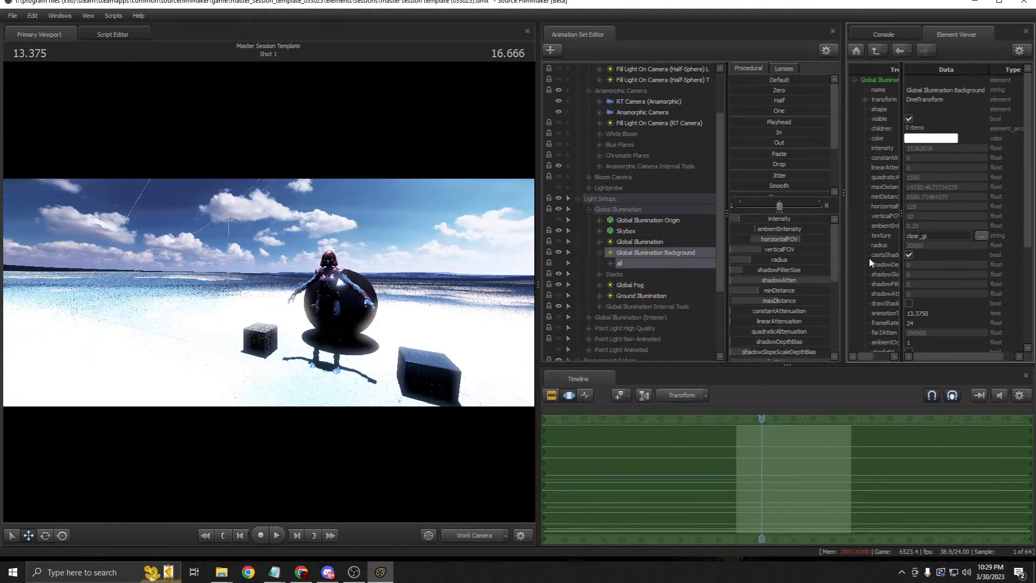
{"action": "left_click", "coordinate": [917, 236]}
{"action": "key", "text": "BackSpace"}
{"action": "key", "text": "BackSpace"}
{"action": "key", "text": "BackSpace"}
{"action": "key", "text": "BackSpace"}
{"action": "key", "text": "BackSpace"}
{"action": "type", "text": "cumulus"}
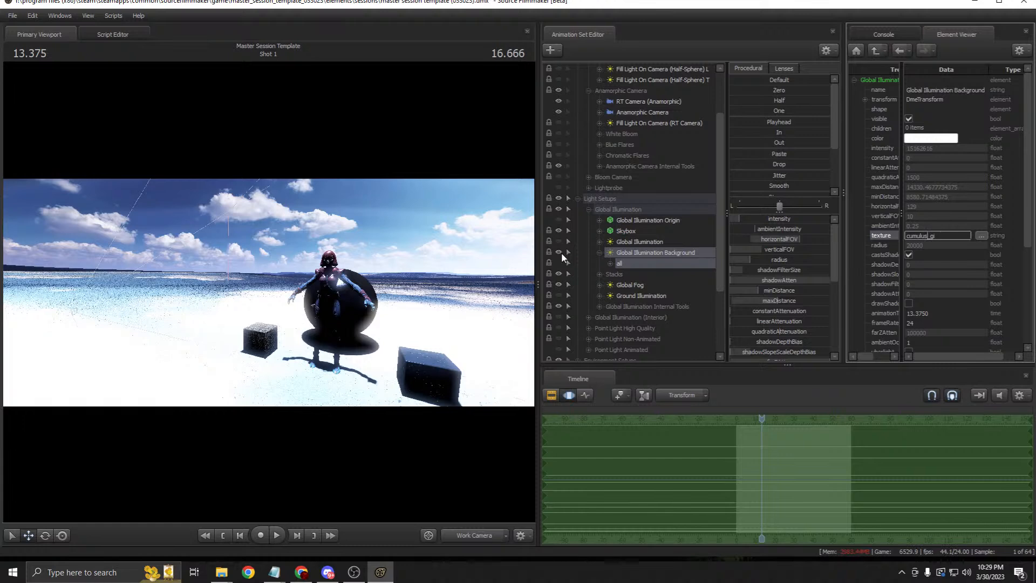
{"action": "left_click", "coordinate": [600, 252]}
Step: Change the Global Fog light texture from the clear set to cumulus_f
{"action": "right_click", "coordinate": [628, 274]}
{"action": "mouse_move", "coordinate": [696, 337]}
{"action": "left_click", "coordinate": [757, 339]}
{"action": "left_click_drag", "start_coordinate": [918, 235], "coordinate": [880, 236]}
{"action": "type", "text": "cumulus"}
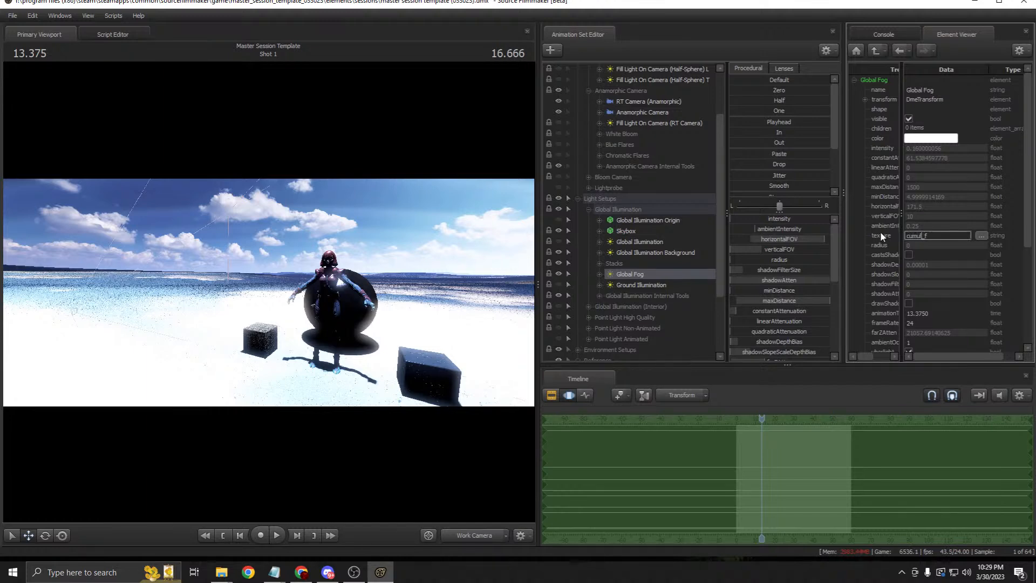
Step: Show the Ground Illumination light's properties in the Element Viewer
{"action": "left_click", "coordinate": [551, 395]}
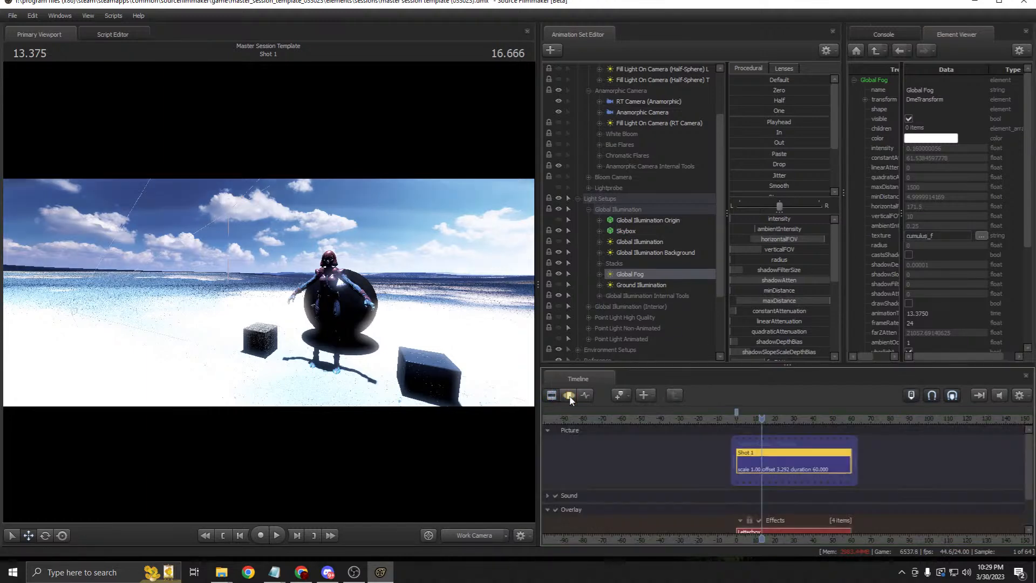
{"action": "left_click", "coordinate": [569, 394]}
{"action": "left_click", "coordinate": [635, 285]}
{"action": "right_click", "coordinate": [635, 285]}
{"action": "mouse_move", "coordinate": [723, 344]}
{"action": "left_click", "coordinate": [758, 349]}
Step: Recheck the Global Fog texture name, then view the scene through the shot's camera
{"action": "right_click", "coordinate": [629, 266]}
{"action": "right_click", "coordinate": [626, 274]}
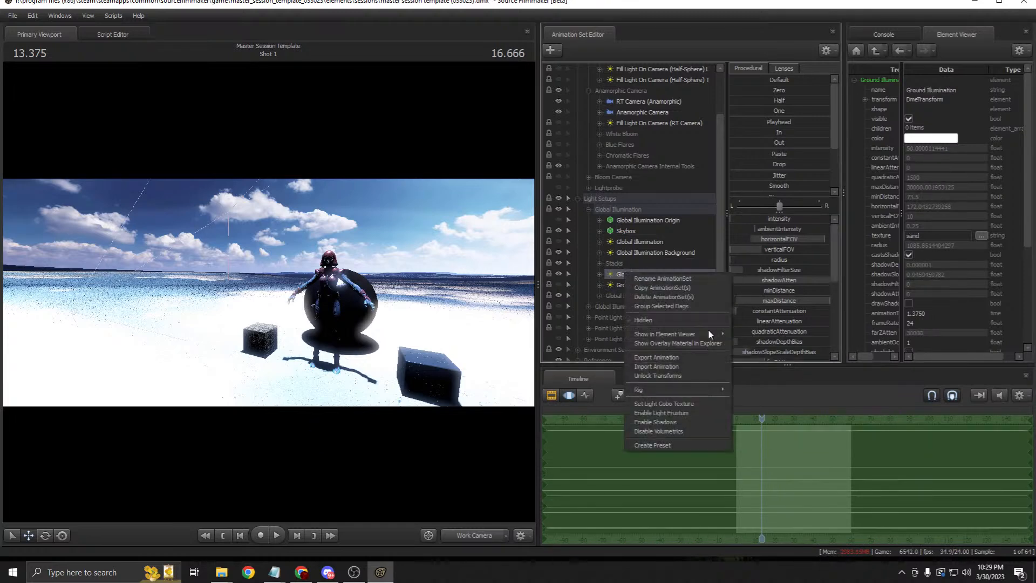
{"action": "mouse_move", "coordinate": [720, 333]}
{"action": "left_click", "coordinate": [755, 345]}
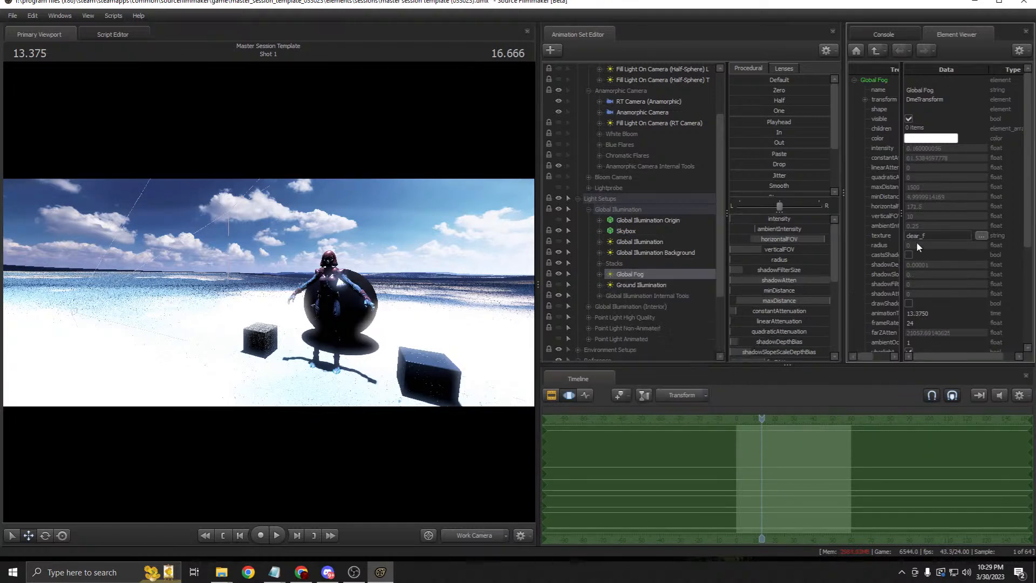
{"action": "left_click_drag", "start_coordinate": [921, 236], "coordinate": [897, 240]}
{"action": "left_click", "coordinate": [551, 395]}
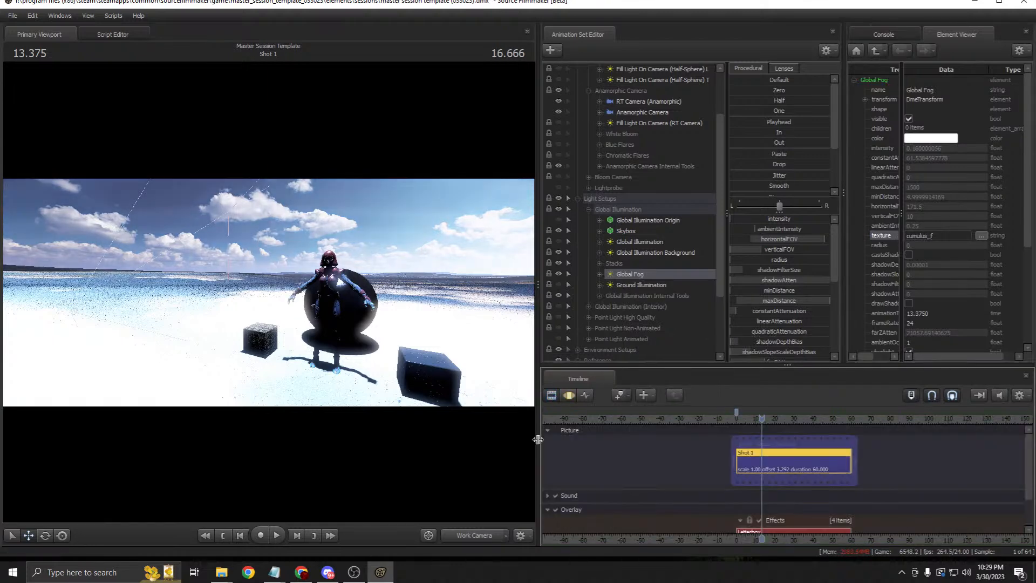
{"action": "left_click", "coordinate": [471, 535]}
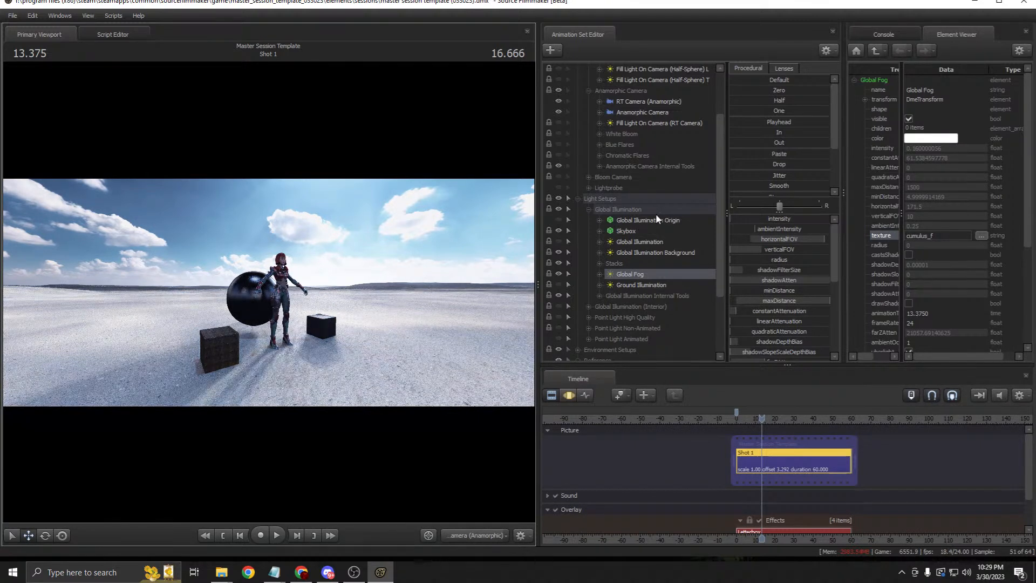
Step: Look through the RT Camera (Anamorphic) and collapse the Light Setups group
{"action": "scroll", "coordinate": [651, 183], "scroll_direction": "up", "scroll_amount": 2}
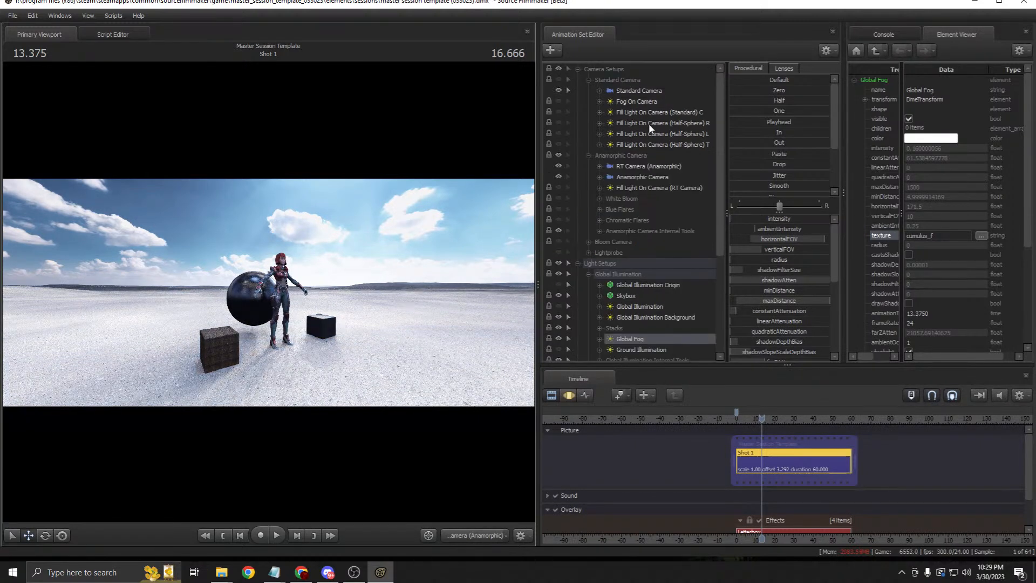
{"action": "left_click", "coordinate": [647, 177]}
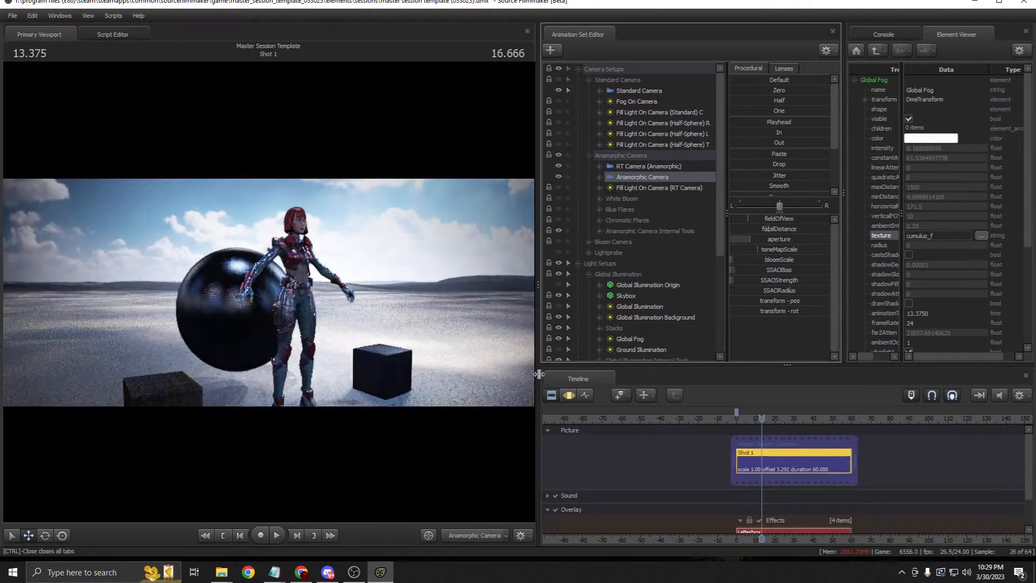
{"action": "left_click", "coordinate": [630, 165]}
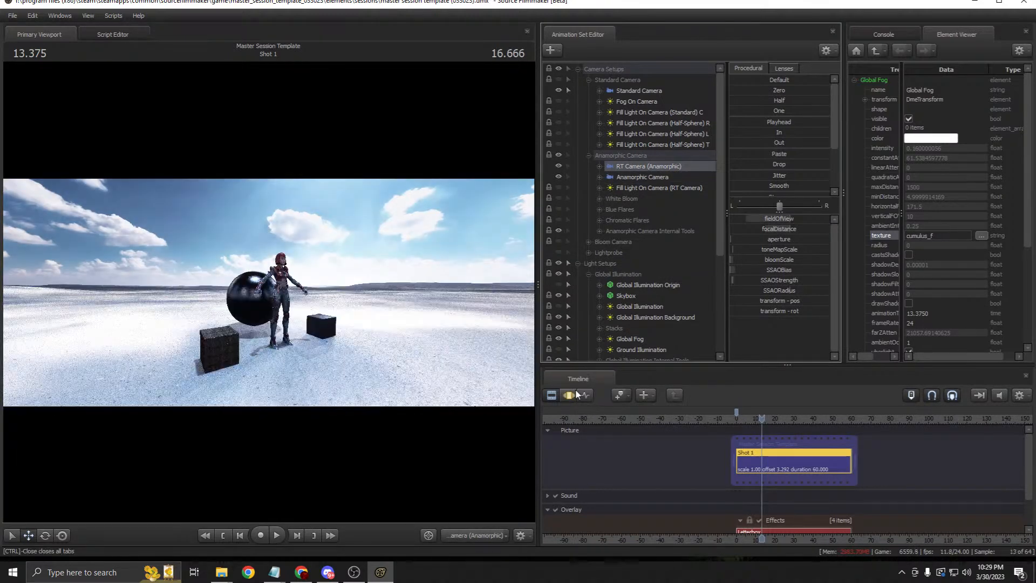
{"action": "left_click", "coordinate": [551, 395]}
{"action": "left_click", "coordinate": [579, 264]}
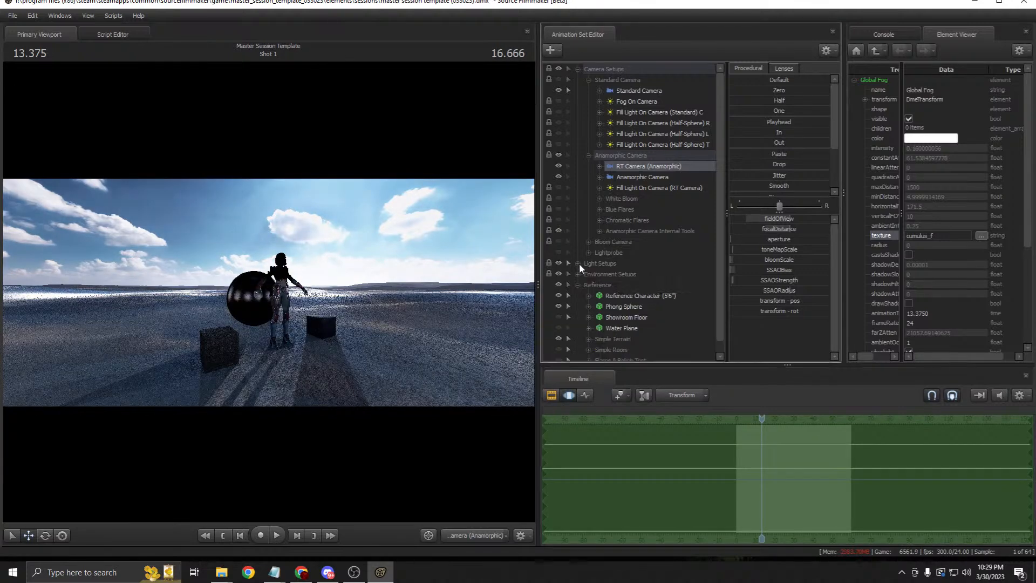
Step: Keep 64 depth-of-field samples in Progressive Refinement Settings, then collapse the camera groups
{"action": "right_click", "coordinate": [475, 246]}
{"action": "left_click", "coordinate": [481, 251]}
{"action": "left_click", "coordinate": [551, 241]}
{"action": "left_click", "coordinate": [560, 240]}
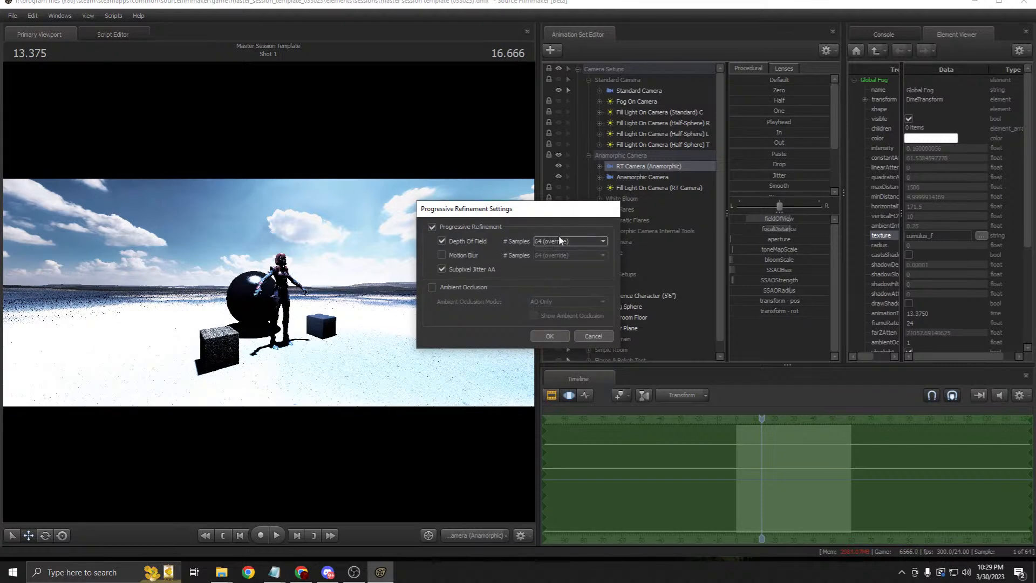
{"action": "left_click", "coordinate": [545, 334]}
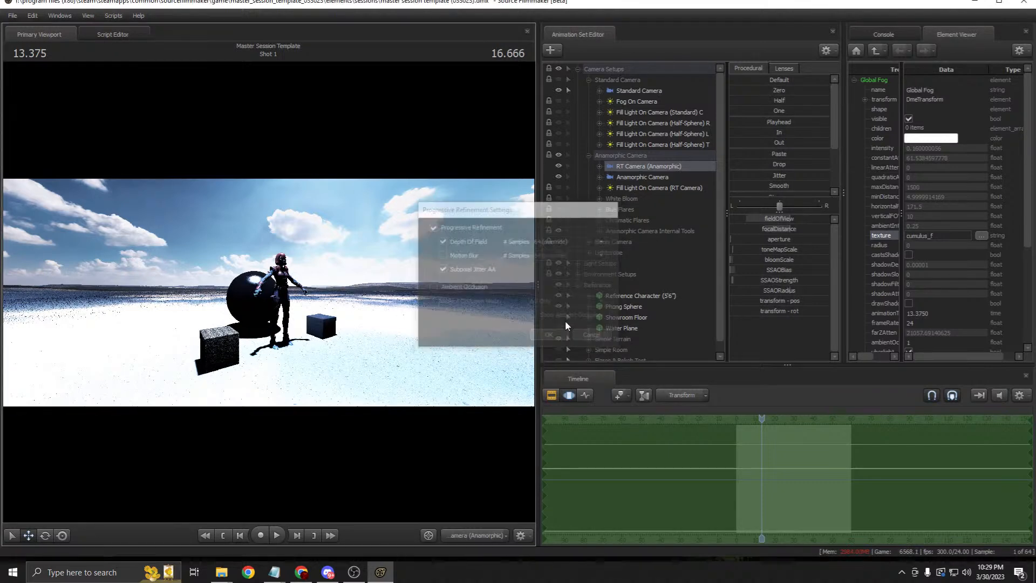
{"action": "left_click", "coordinate": [551, 395]}
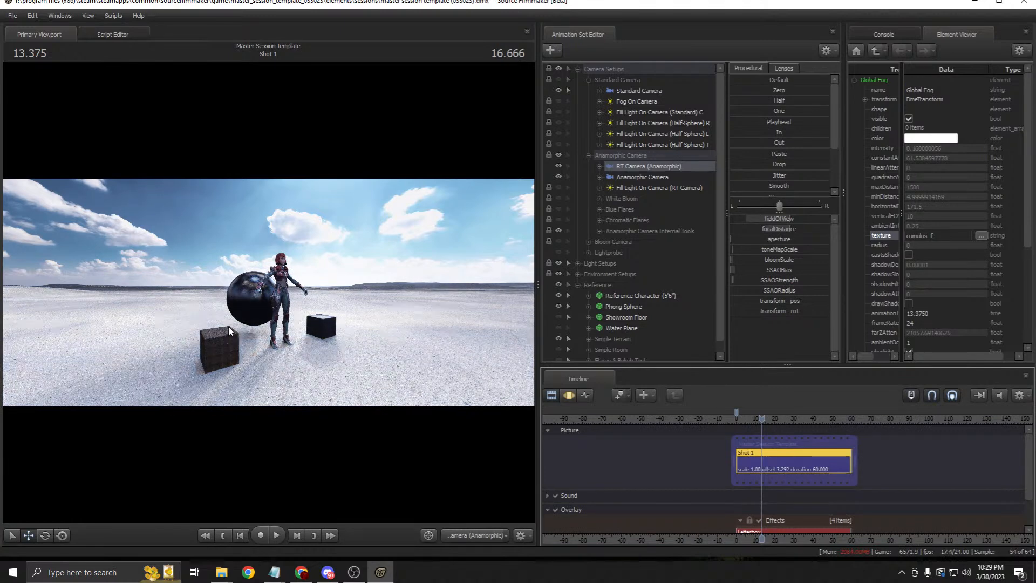
{"action": "left_click", "coordinate": [589, 156]}
{"action": "left_click", "coordinate": [588, 80]}
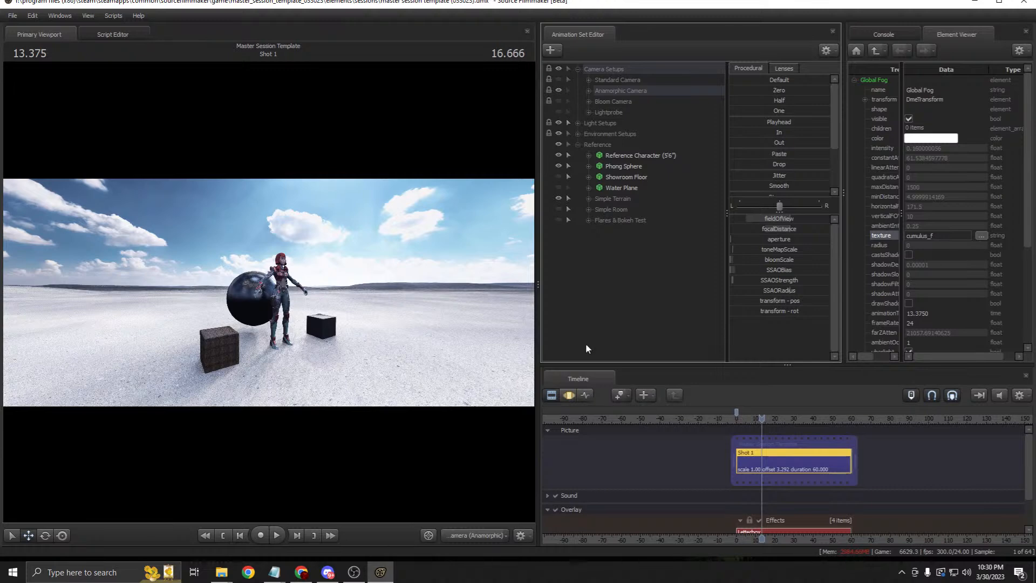
Step: Check the Global Illumination lights inside Light Setups, then collapse the Light Setups group
{"action": "left_click", "coordinate": [626, 189]}
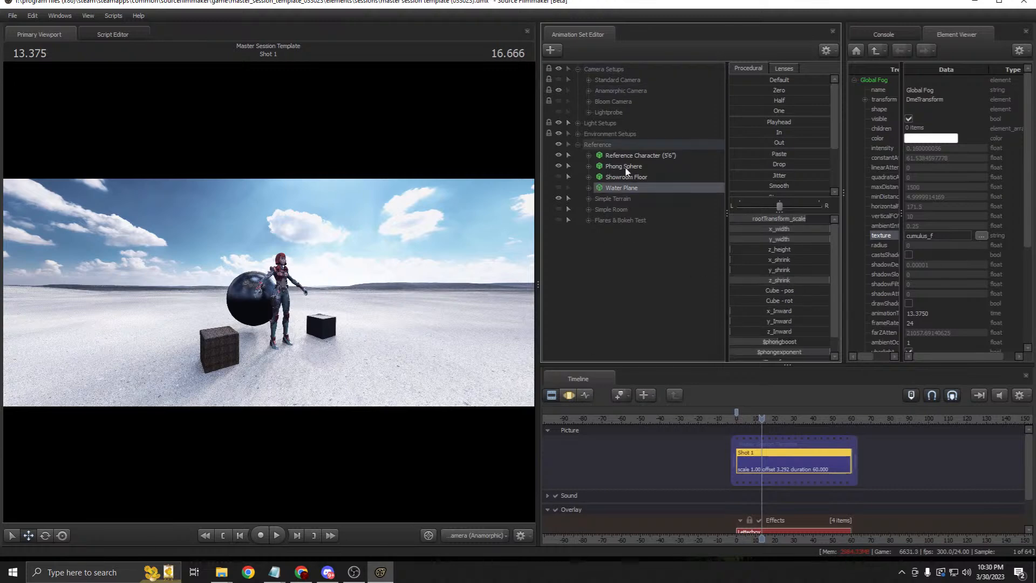
{"action": "left_click", "coordinate": [603, 124]}
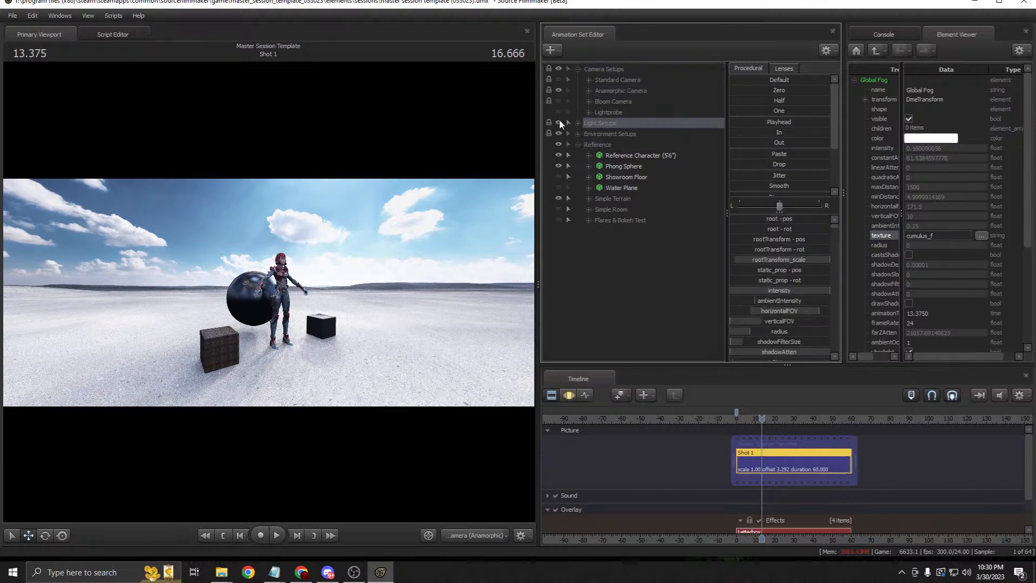
{"action": "left_click", "coordinate": [578, 123]}
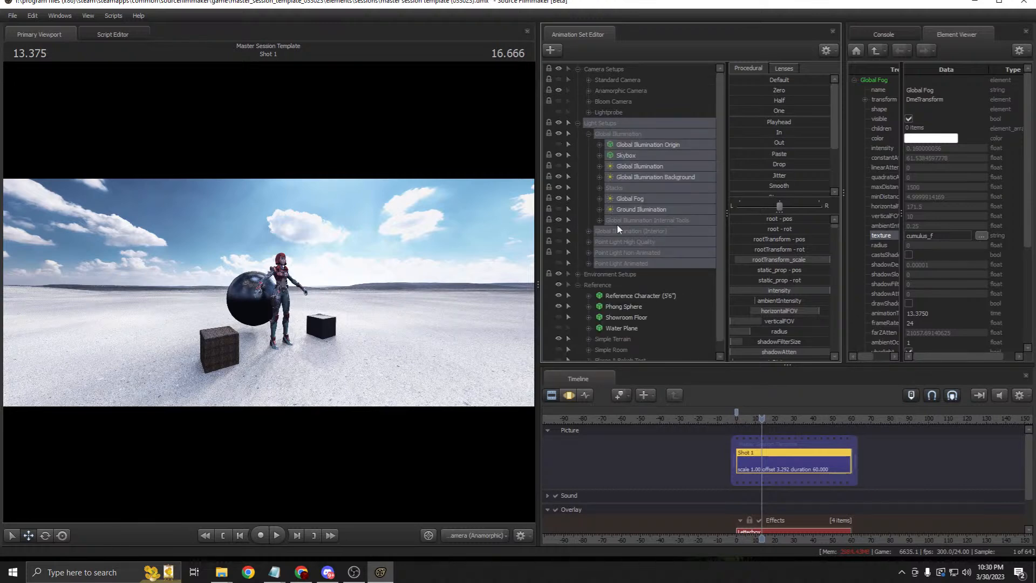
{"action": "left_click", "coordinate": [620, 137]}
{"action": "left_click", "coordinate": [588, 135]}
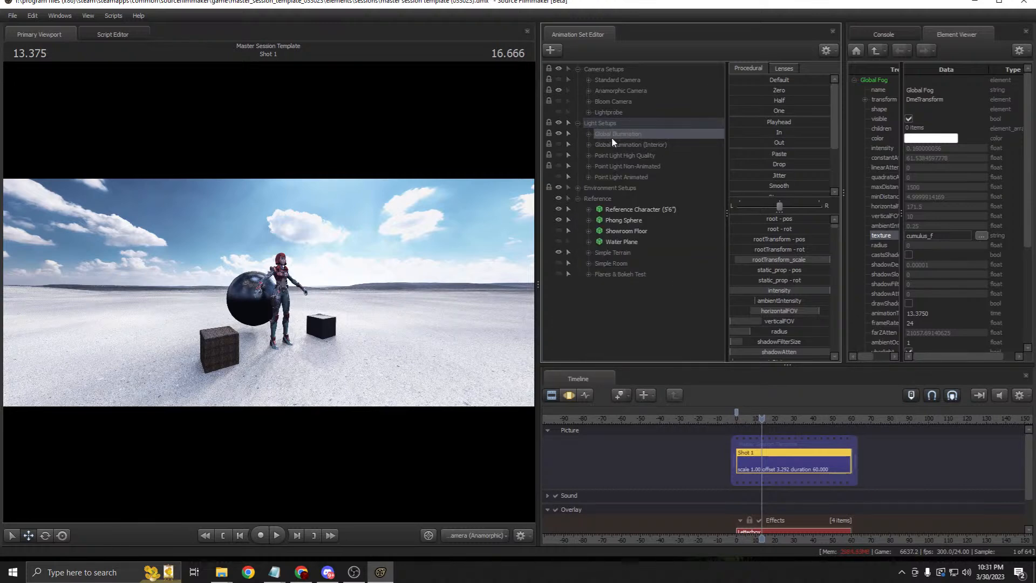
{"action": "left_click", "coordinate": [589, 134]}
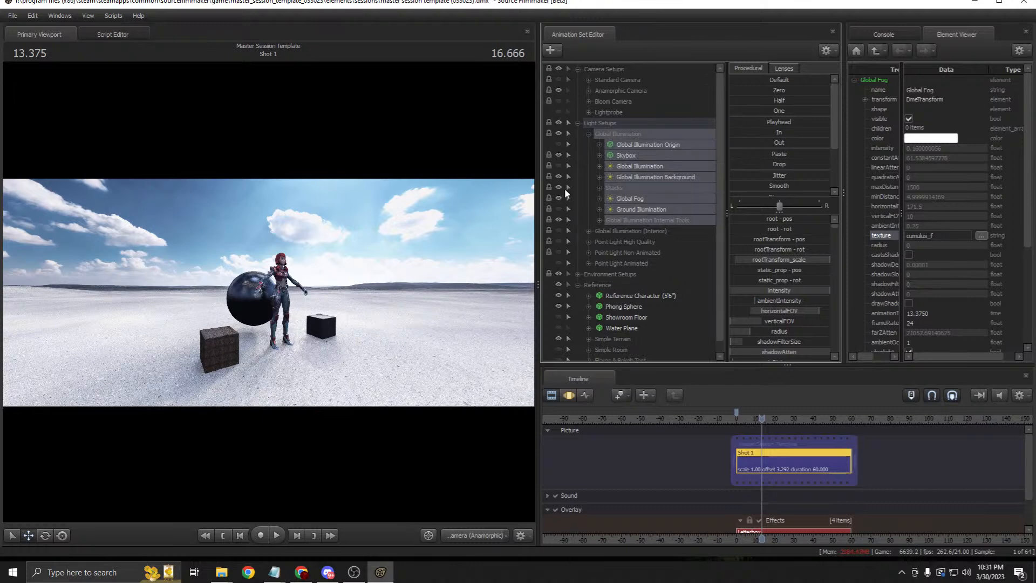
{"action": "left_click", "coordinate": [589, 133]}
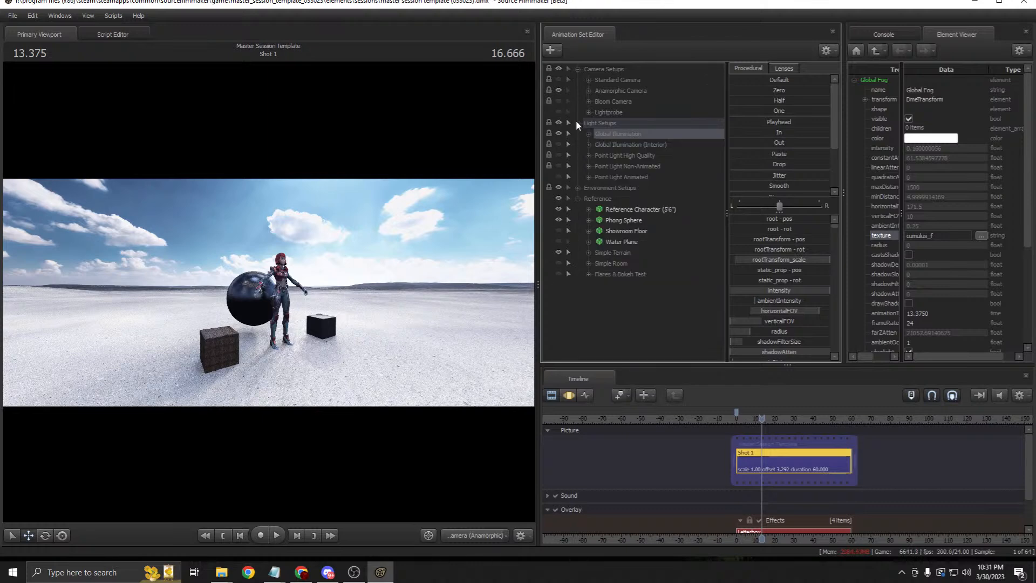
{"action": "left_click", "coordinate": [577, 123]}
Step: Expand Environment Setups > Tools and bring up the Scenebuilders Cube's options
{"action": "left_click", "coordinate": [576, 134]}
{"action": "left_click", "coordinate": [588, 144]}
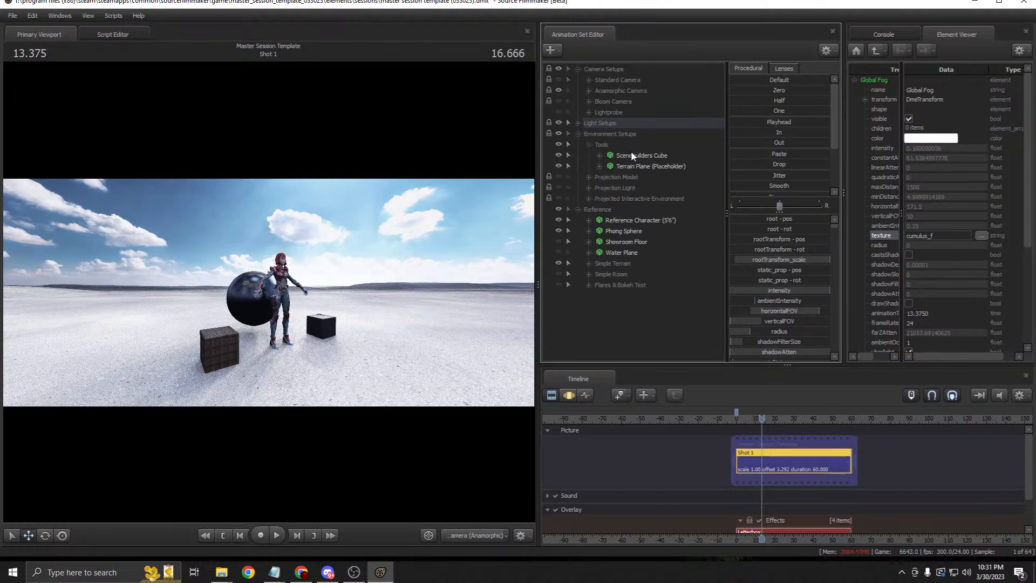
{"action": "right_click", "coordinate": [633, 155]}
Step: Copy the Scenebuilders Cube animation set and paste it as Scenebuilders Cube2
{"action": "left_click", "coordinate": [643, 166]}
{"action": "right_click", "coordinate": [614, 326]}
{"action": "left_click", "coordinate": [648, 382]}
{"action": "left_click", "coordinate": [616, 299]}
{"action": "left_click", "coordinate": [578, 210]}
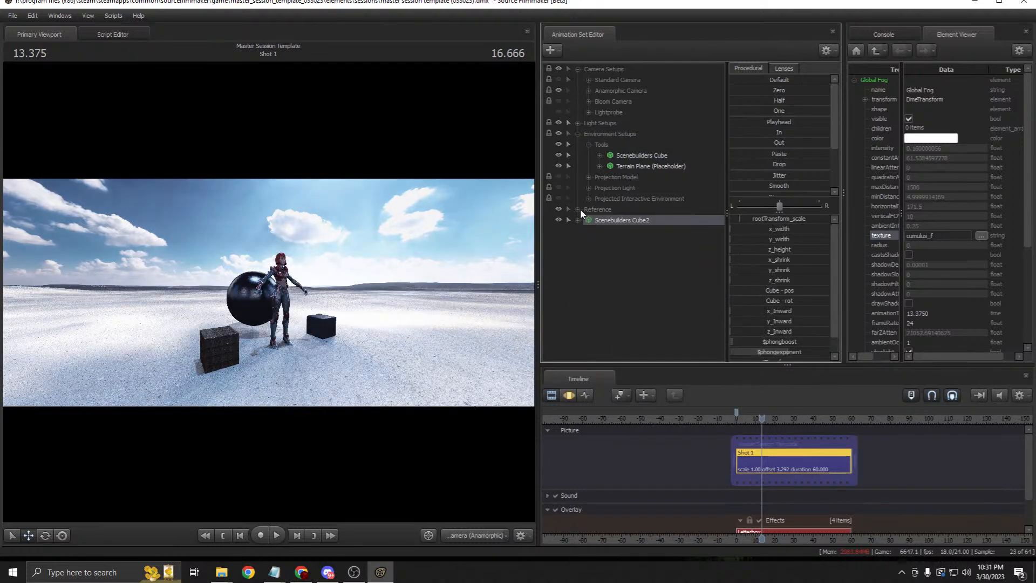
Step: Hide the Reference group, switch to the Work Camera, and move Cube2 right and forward
{"action": "left_click", "coordinate": [569, 395]}
{"action": "left_click", "coordinate": [561, 205]}
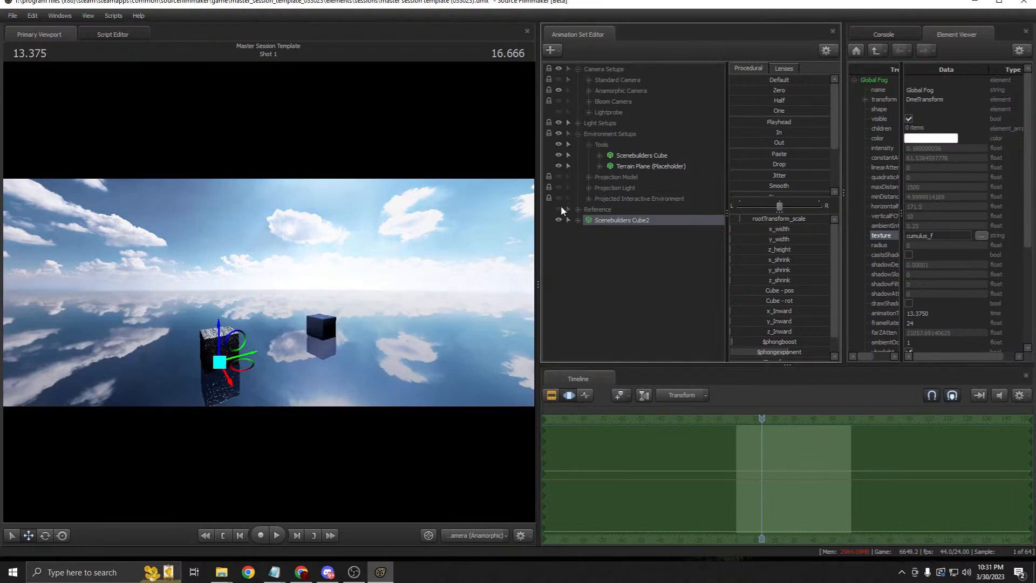
{"action": "left_click", "coordinate": [471, 535]}
{"action": "left_click", "coordinate": [464, 451]}
{"action": "left_click_drag", "start_coordinate": [323, 346], "coordinate": [358, 379]}
{"action": "left_click_drag", "start_coordinate": [207, 314], "coordinate": [356, 345]}
Step: In the Element Viewer, change Cube2's $basetexture from rock to metal
{"action": "right_click", "coordinate": [642, 223]}
{"action": "mouse_move", "coordinate": [708, 277]}
{"action": "left_click", "coordinate": [763, 294]}
{"action": "left_click", "coordinate": [865, 236]}
{"action": "left_click", "coordinate": [875, 245]}
{"action": "double_click", "coordinate": [894, 324]}
{"action": "type", "text": "metal"}
{"action": "key", "text": "Return"}
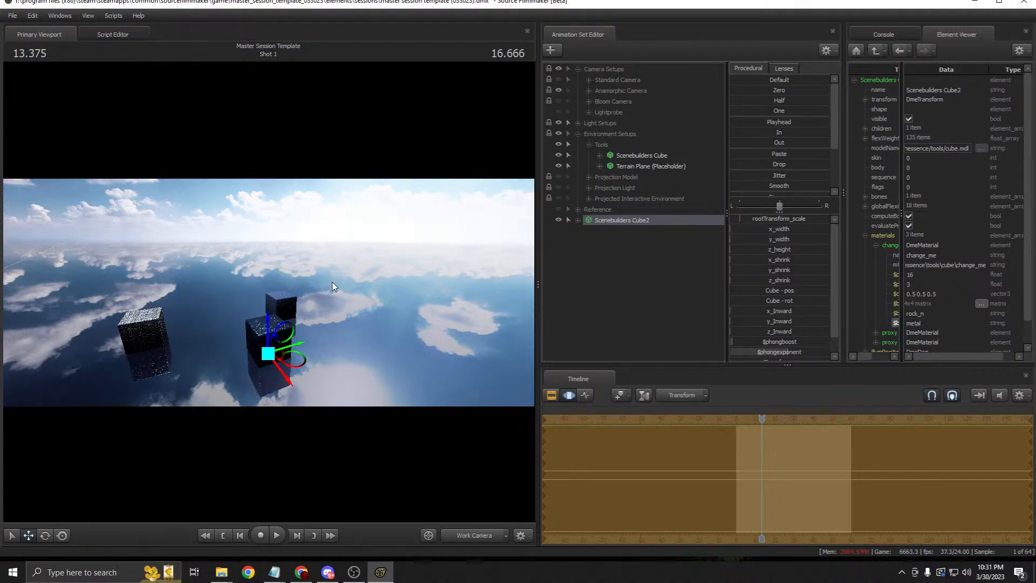
Step: Stretch Cube2 into a wide slab, then reset it back to a small cube
{"action": "mouse_move", "coordinate": [746, 230]}
{"action": "left_mouse_down"}
{"action": "mouse_move", "coordinate": [765, 238]}
{"action": "mouse_move", "coordinate": [747, 230]}
{"action": "mouse_move", "coordinate": [778, 229]}
{"action": "mouse_move", "coordinate": [729, 229]}
{"action": "mouse_move", "coordinate": [751, 249]}
{"action": "left_mouse_up"}
{"action": "left_click_drag", "start_coordinate": [268, 292], "coordinate": [255, 252]}
{"action": "left_click_drag", "start_coordinate": [367, 318], "coordinate": [483, 313]}
{"action": "key", "text": "w"}
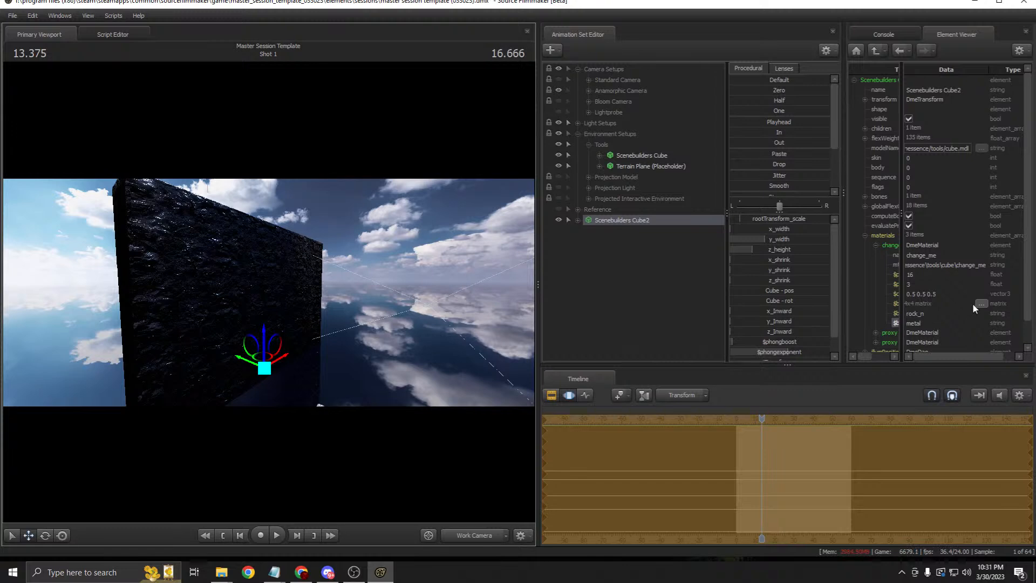
{"action": "left_click_drag", "start_coordinate": [843, 196], "coordinate": [729, 211]}
{"action": "key", "text": "ctrl+z"}
{"action": "key", "text": "ctrl+z"}
{"action": "left_click_drag", "start_coordinate": [478, 292], "coordinate": [296, 355]}
Step: Copy Scenebuilders Cube2 and paste it as Scenebuilders Cube3
{"action": "right_click", "coordinate": [602, 219]}
{"action": "left_click", "coordinate": [619, 236]}
{"action": "right_click", "coordinate": [613, 246]}
{"action": "left_click", "coordinate": [651, 301]}
Step: Give Cube3 a logs $basetexture and a logs_n $bumpmap
{"action": "right_click", "coordinate": [631, 233]}
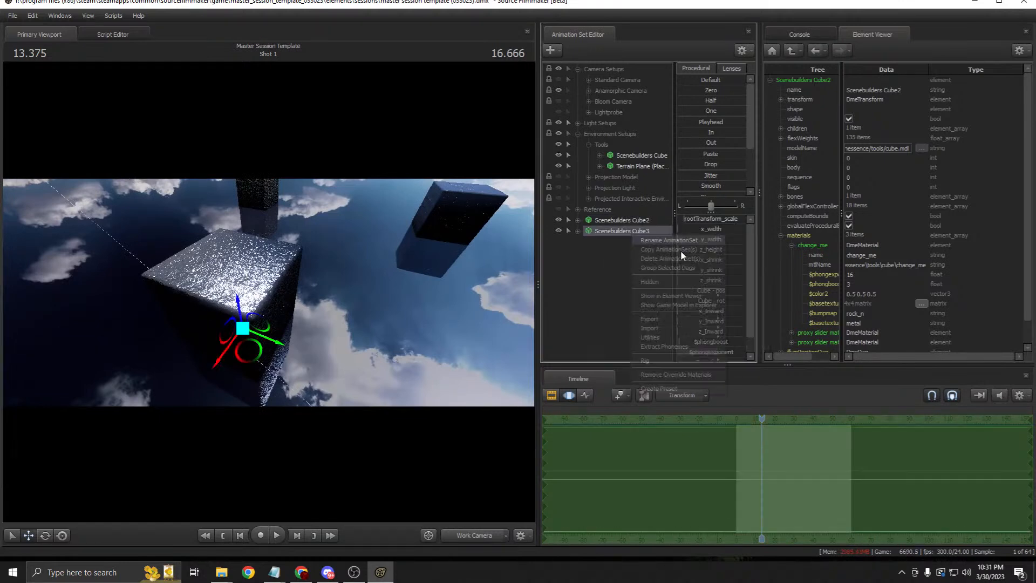
{"action": "left_click", "coordinate": [715, 295]}
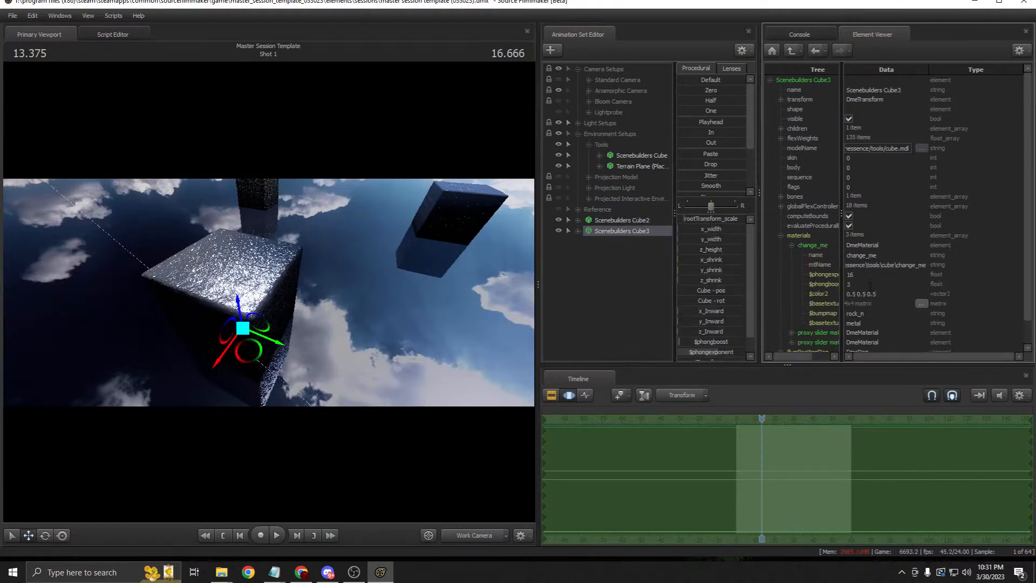
{"action": "double_click", "coordinate": [858, 322]}
{"action": "type", "text": "logs"}
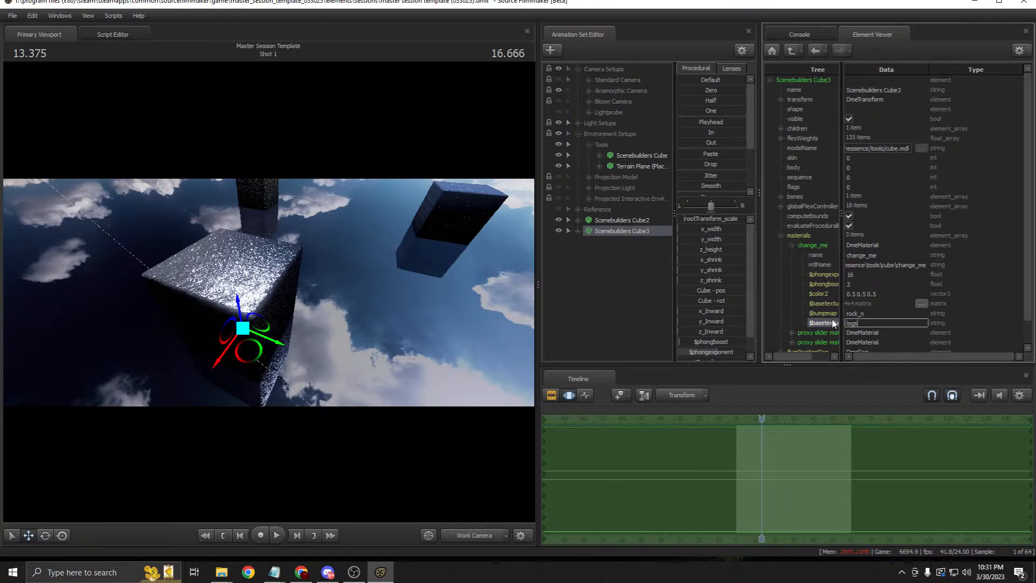
{"action": "key", "text": "Return"}
{"action": "double_click", "coordinate": [827, 313]}
{"action": "type", "text": "logs_n"}
{"action": "key", "text": "Return"}
Step: Move Cube3 to the right and set its base texture transform scale to 2
{"action": "left_click_drag", "start_coordinate": [259, 355], "coordinate": [367, 356]}
{"action": "key", "text": "w"}
{"action": "key", "text": "s"}
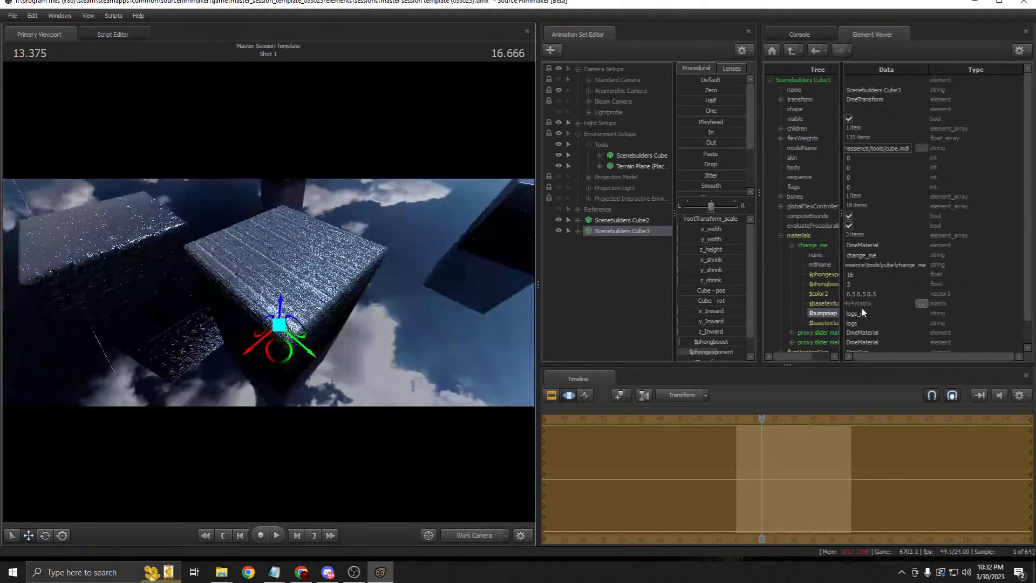
{"action": "left_click", "coordinate": [921, 304]}
{"action": "left_click", "coordinate": [984, 356]}
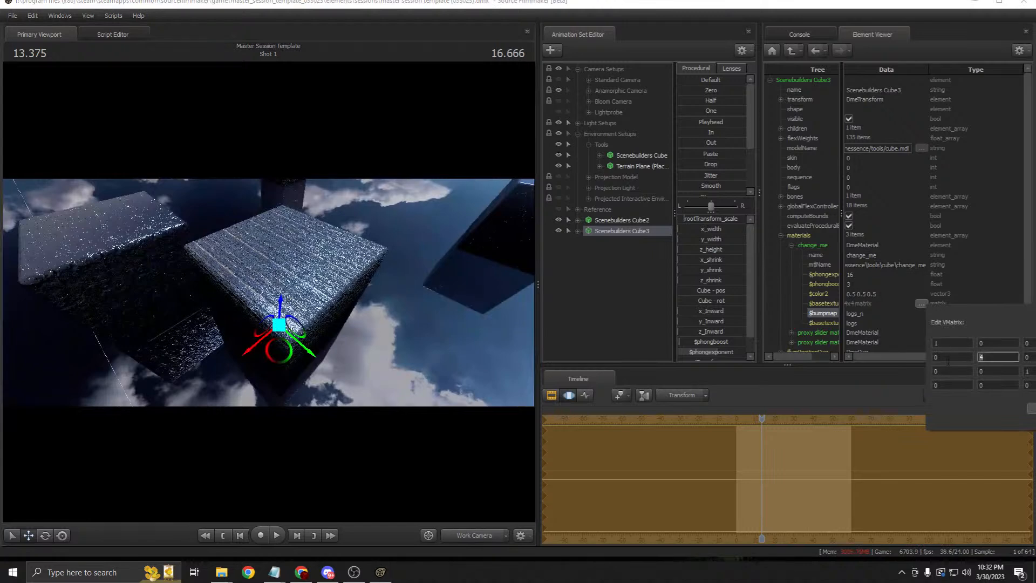
{"action": "type", "text": "2"}
{"action": "key", "text": "Return"}
Step: Set Cube3's $phongboost to .005
{"action": "left_click_drag", "start_coordinate": [399, 248], "coordinate": [388, 199]}
{"action": "key", "text": "w"}
{"action": "key", "text": "s"}
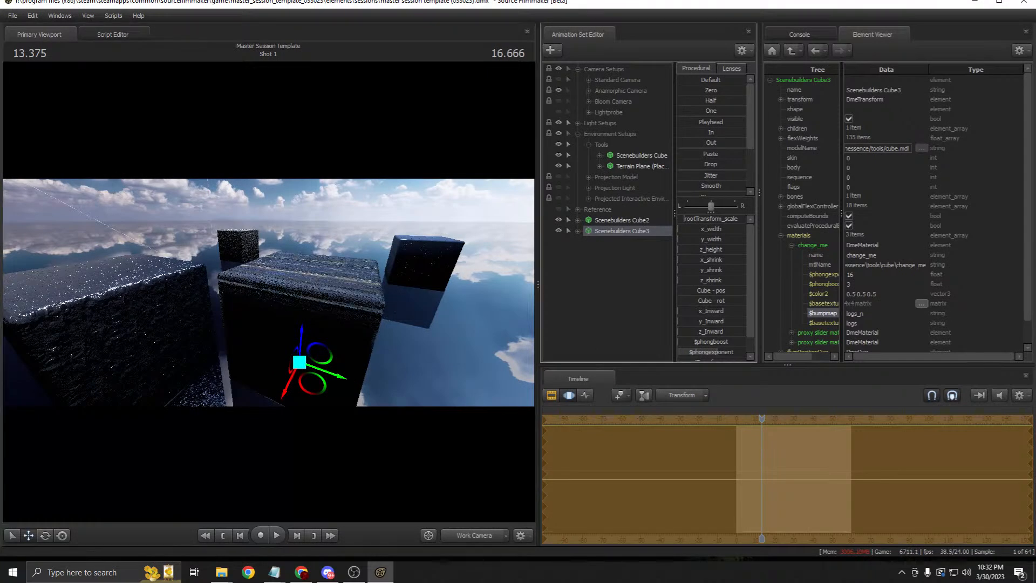
{"action": "left_click_drag", "start_coordinate": [399, 292], "coordinate": [356, 410]}
{"action": "key", "text": "w"}
{"action": "key", "text": "w"}
{"action": "double_click", "coordinate": [704, 344]}
{"action": "type", "text": ".005"}
{"action": "key", "text": "Return"}
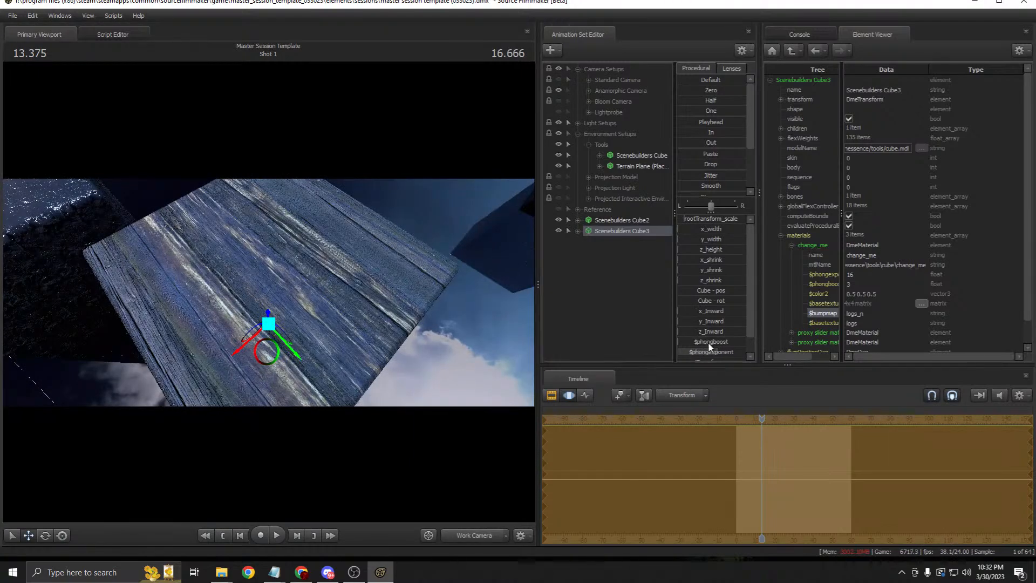
{"action": "left_click_drag", "start_coordinate": [451, 300], "coordinate": [432, 276]}
{"action": "key", "text": "s"}
{"action": "key", "text": "a"}
Step: Raise Cube2's shine slightly and move it toward Cube3
{"action": "left_click", "coordinate": [611, 222]}
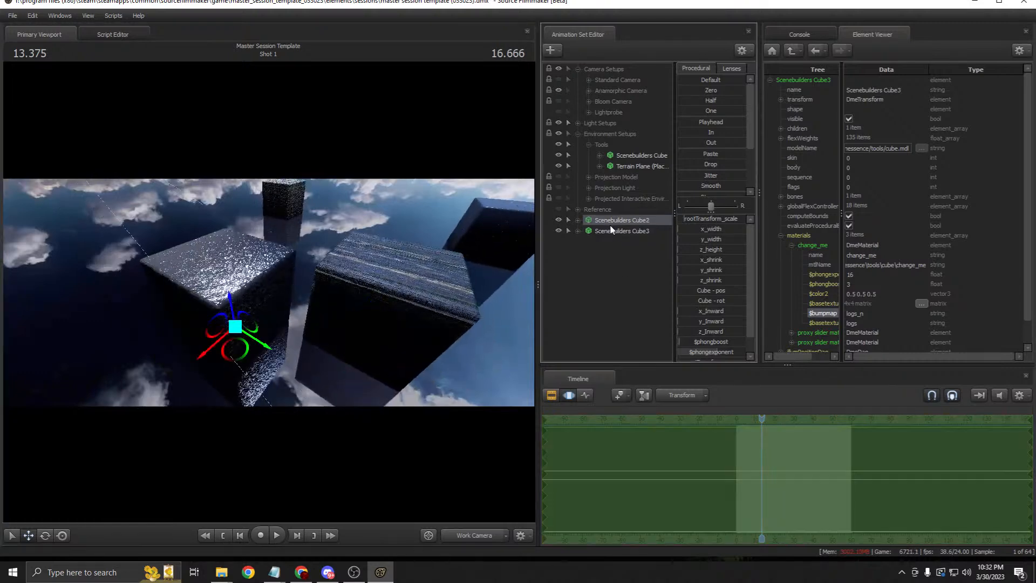
{"action": "left_click_drag", "start_coordinate": [686, 342], "coordinate": [689, 353]}
{"action": "left_click_drag", "start_coordinate": [242, 354], "coordinate": [329, 294]}
Step: Paste a copy of Cube2 as Scenebuilders Cube4 and slide it to the left
{"action": "right_click", "coordinate": [608, 221]}
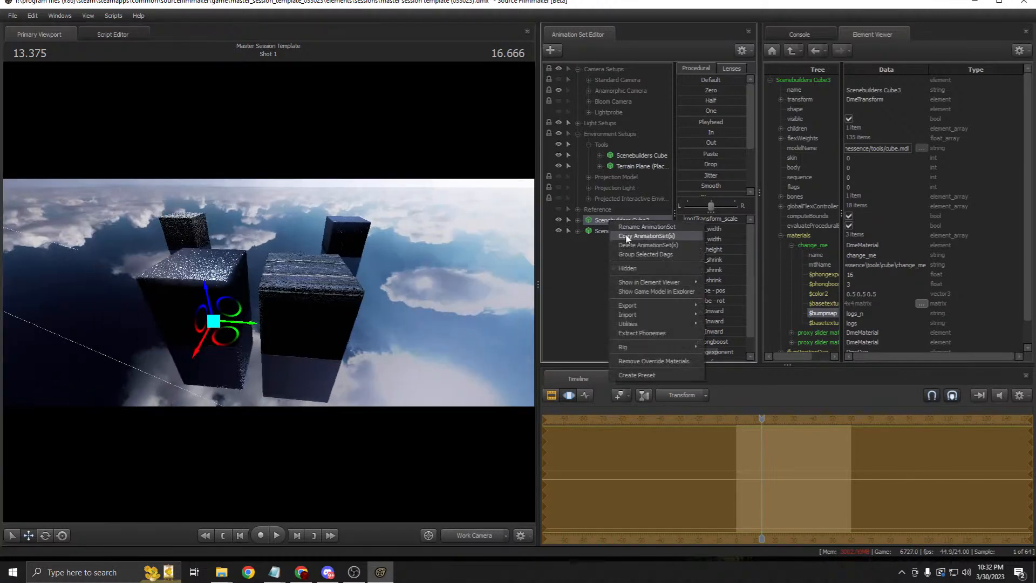
{"action": "left_click", "coordinate": [618, 252]}
{"action": "right_click", "coordinate": [619, 255]}
{"action": "left_click", "coordinate": [652, 308]}
{"action": "left_click_drag", "start_coordinate": [247, 322], "coordinate": [168, 318]}
{"action": "key", "text": "w"}
{"action": "left_click_drag", "start_coordinate": [171, 327], "coordinate": [151, 302]}
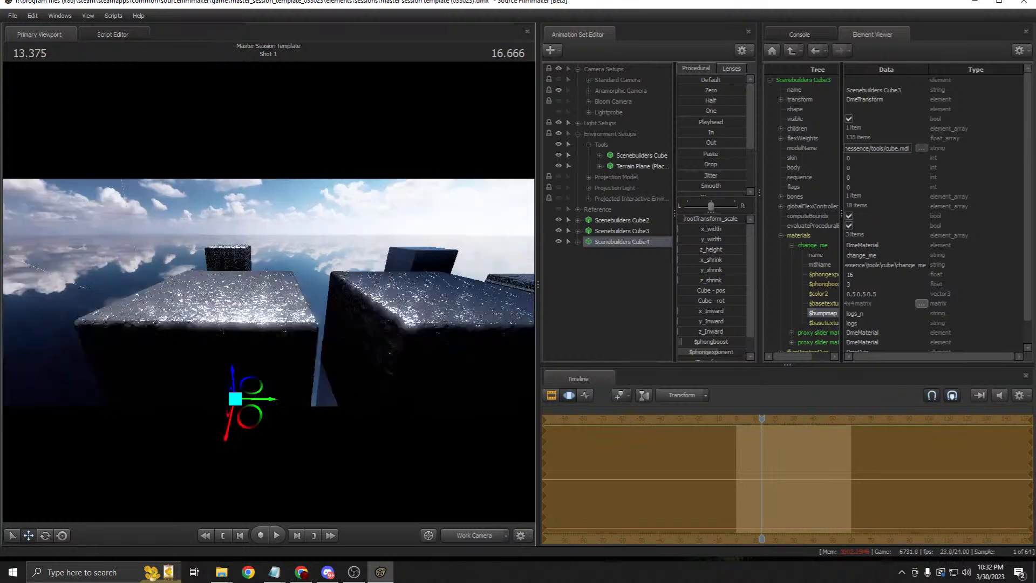
Step: Give Scenebuilders Cube4 a metal_n $bumpmap in the Element Viewer
{"action": "right_click", "coordinate": [638, 242]}
{"action": "mouse_move", "coordinate": [724, 301]}
{"action": "left_click", "coordinate": [769, 302]}
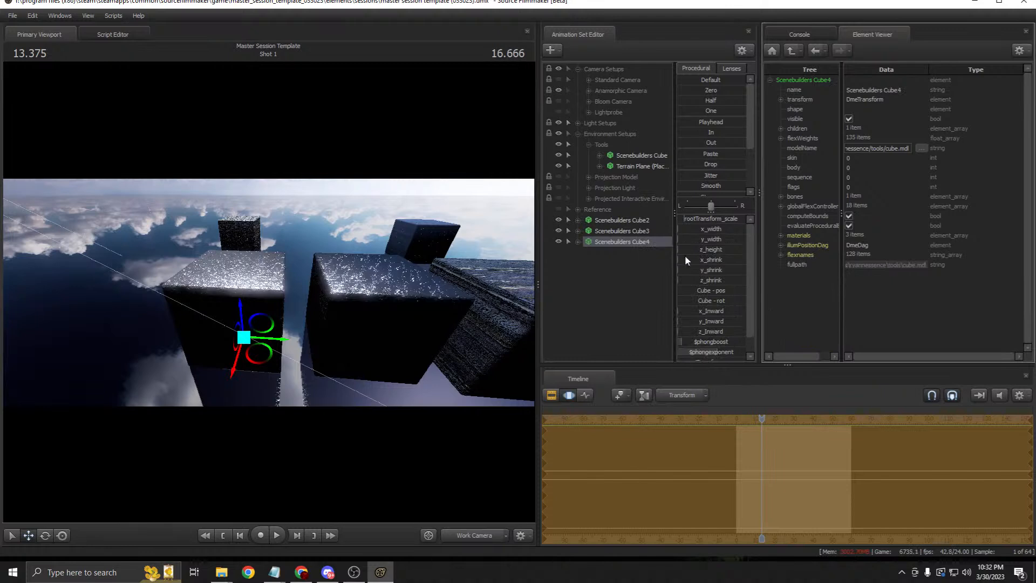
{"action": "left_click", "coordinate": [781, 235]}
{"action": "left_click", "coordinate": [792, 245]}
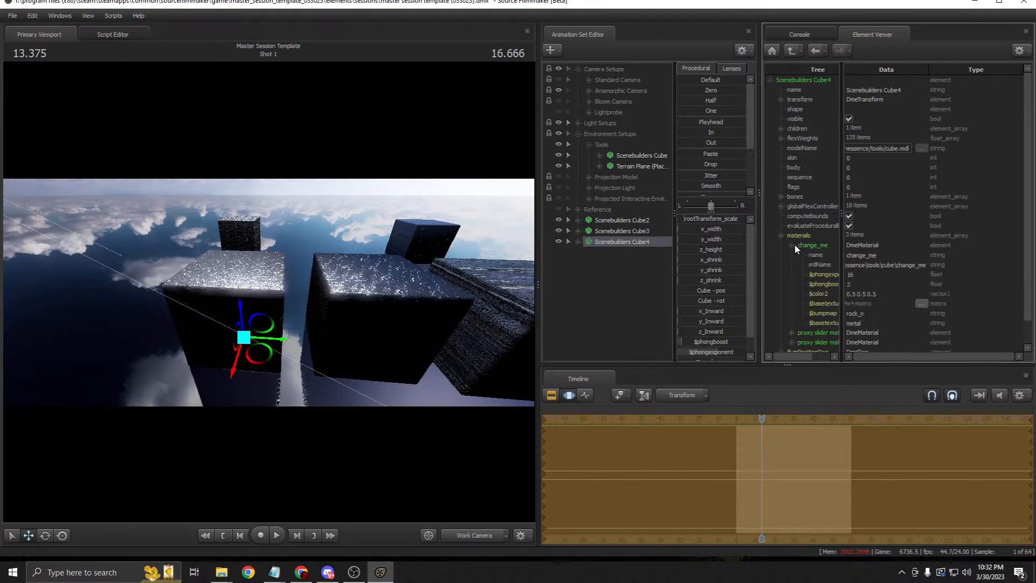
{"action": "double_click", "coordinate": [869, 314]}
{"action": "type", "text": "metal_n"}
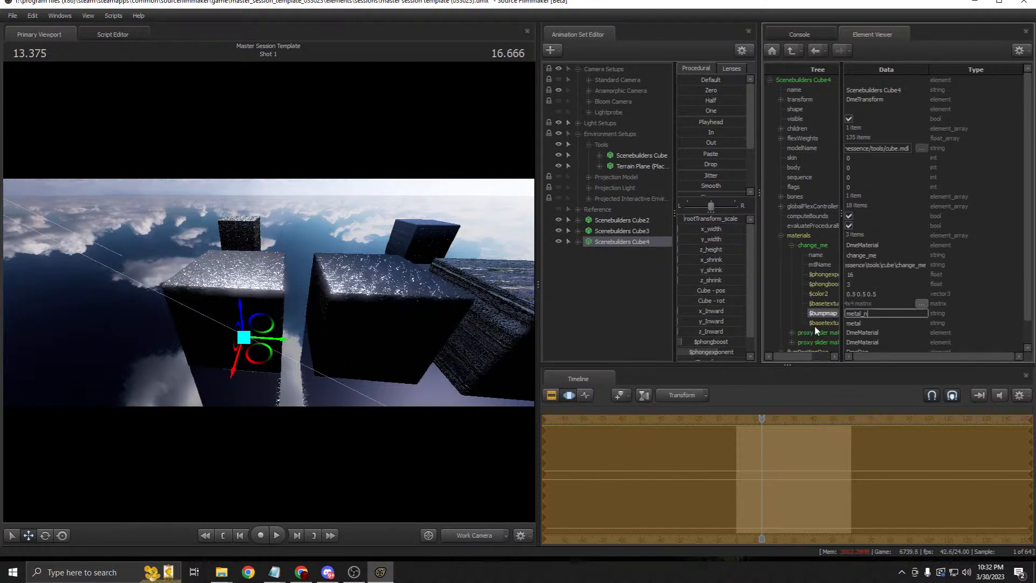
{"action": "key", "text": "Return"}
Step: Tint Cube4's $color2 to 3 1 0.5 for a warm orange
{"action": "double_click", "coordinate": [816, 296]}
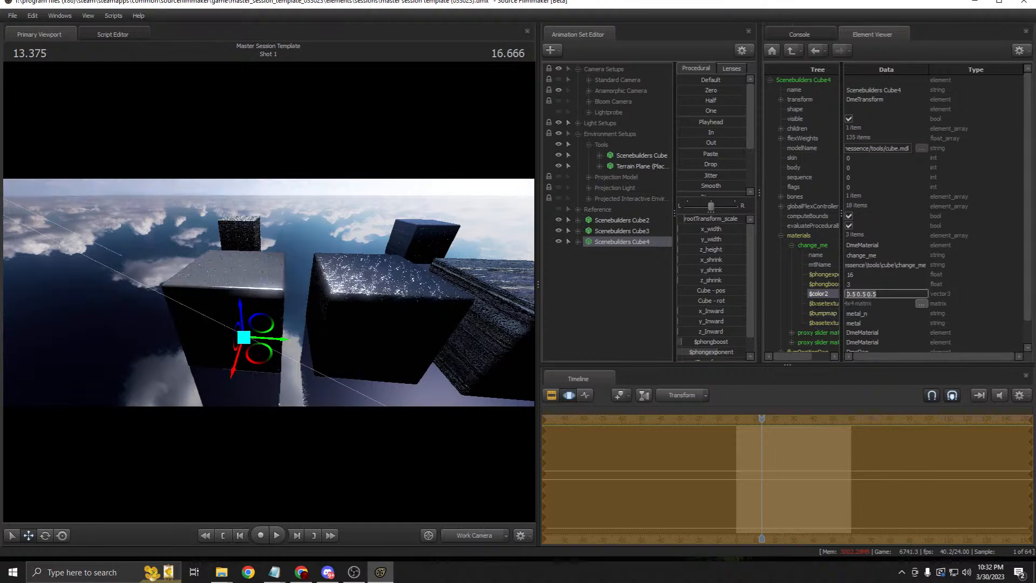
{"action": "type", "text": "3 2 1"}
{"action": "key", "text": "Return"}
{"action": "double_click", "coordinate": [862, 294]}
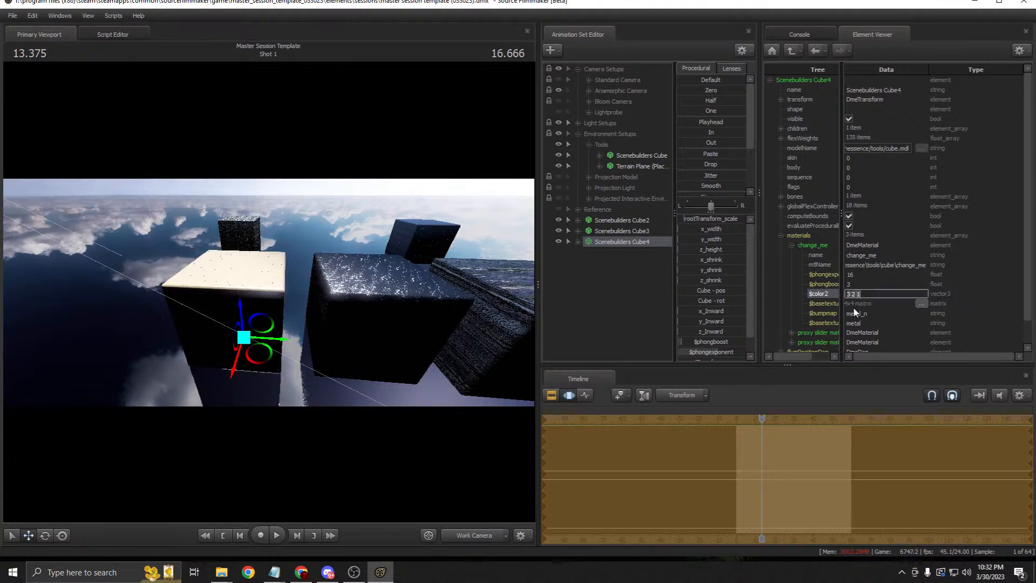
{"action": "type", "text": "3"}
{"action": "key", "text": "Return"}
{"action": "left_click_drag", "start_coordinate": [345, 302], "coordinate": [338, 273]}
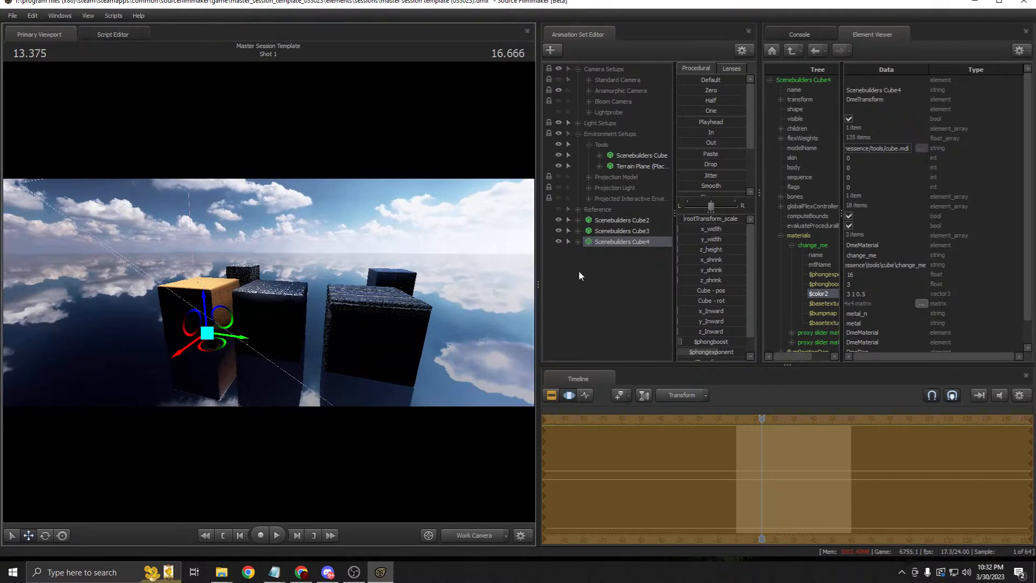
Step: Select Scenebuilders Cube2 through Cube4 and drag them into the Reference group
{"action": "left_click", "coordinate": [611, 220]}
{"action": "right_click", "coordinate": [611, 218]}
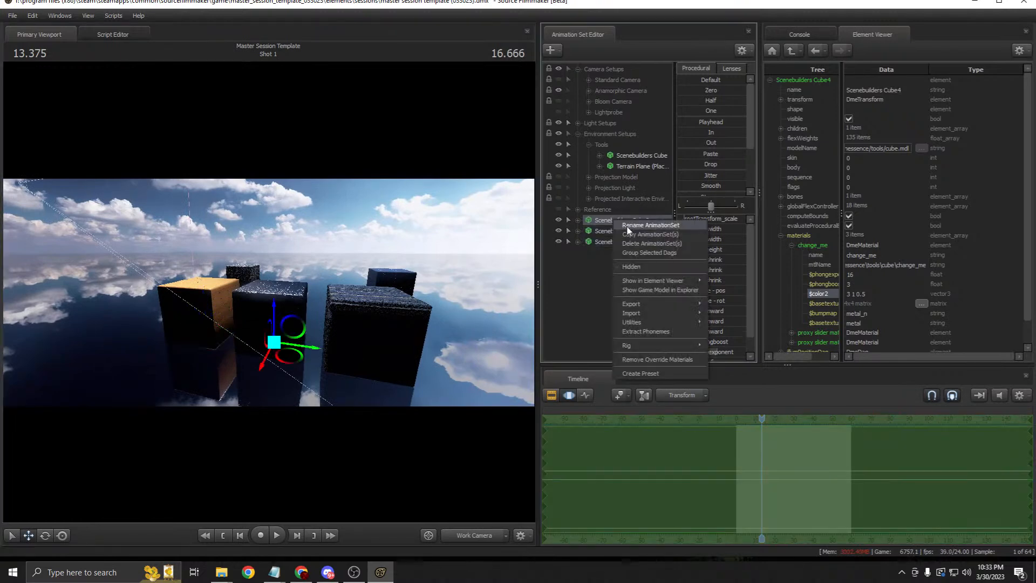
{"action": "left_click", "coordinate": [629, 224]}
{"action": "left_click", "coordinate": [539, 292]}
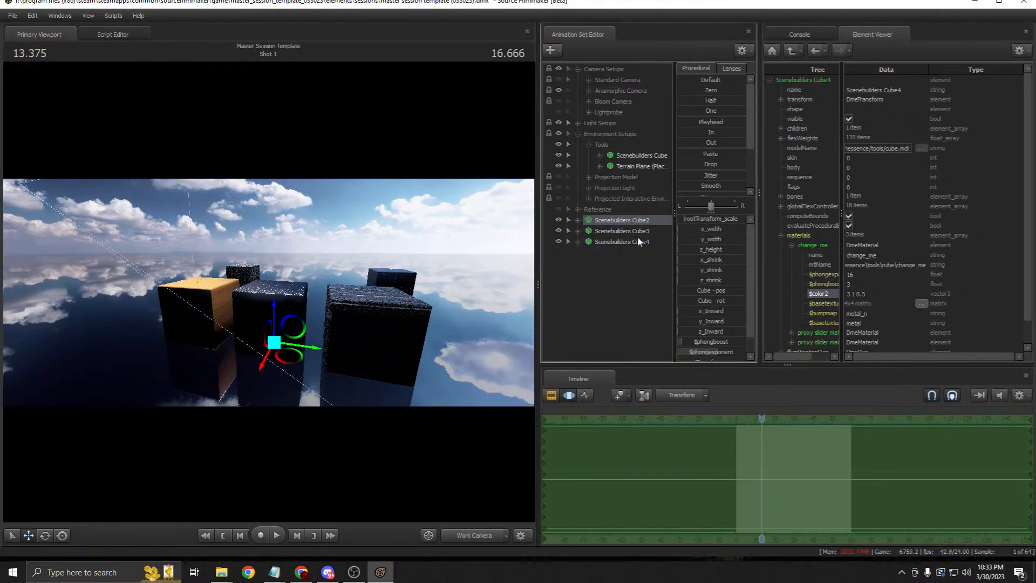
{"action": "left_click", "coordinate": [638, 242], "text": "shift"}
{"action": "left_click_drag", "start_coordinate": [639, 241], "coordinate": [595, 209]}
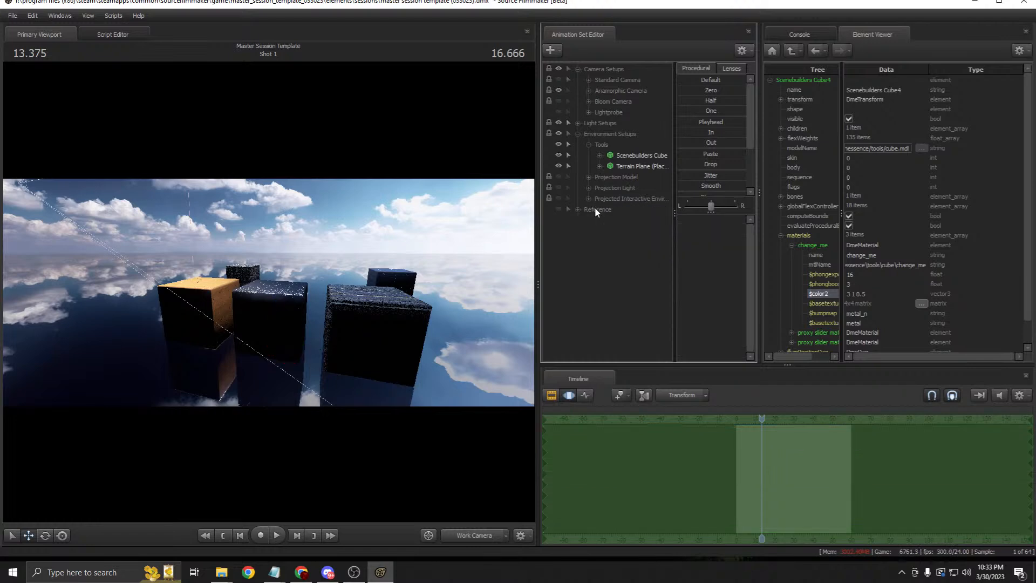
Step: Hide the Reference group, the Terrain Plane and the Scenebuilders Cube tool
{"action": "left_click", "coordinate": [557, 209]}
{"action": "left_click", "coordinate": [556, 210]}
{"action": "left_click_drag", "start_coordinate": [431, 253], "coordinate": [467, 253]}
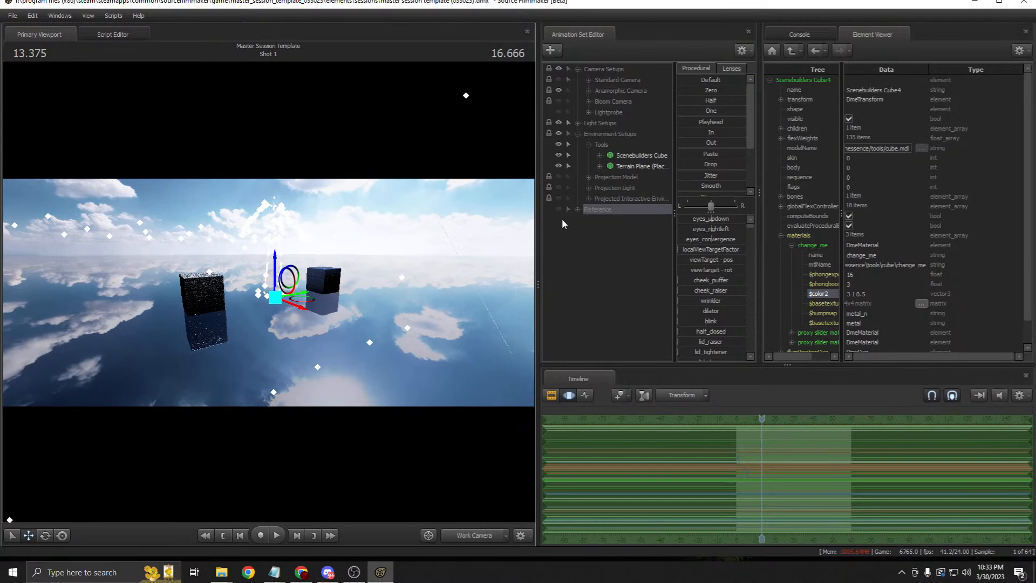
{"action": "left_click", "coordinate": [560, 165]}
{"action": "left_click", "coordinate": [559, 155]}
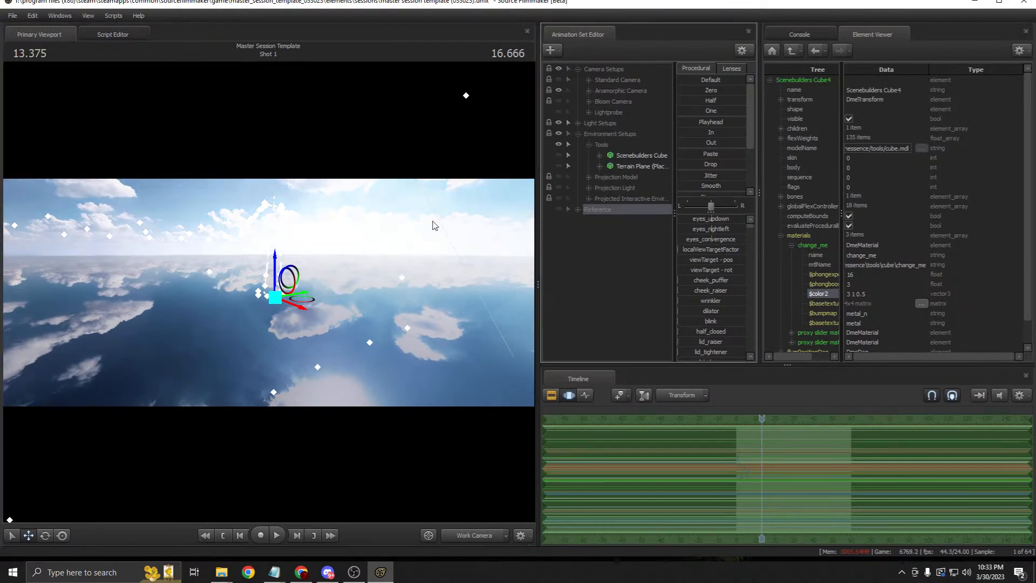
{"action": "left_click_drag", "start_coordinate": [316, 280], "coordinate": [308, 277]}
Step: Paste a new standalone Scenebuilders Cube5 and hide the Reference group again
{"action": "double_click", "coordinate": [588, 211]}
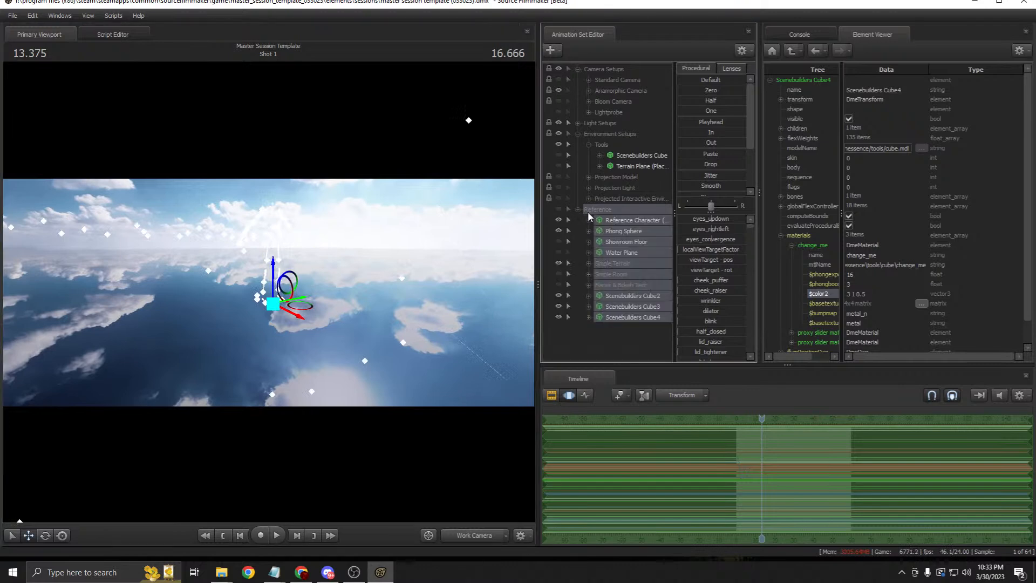
{"action": "left_click", "coordinate": [626, 295]}
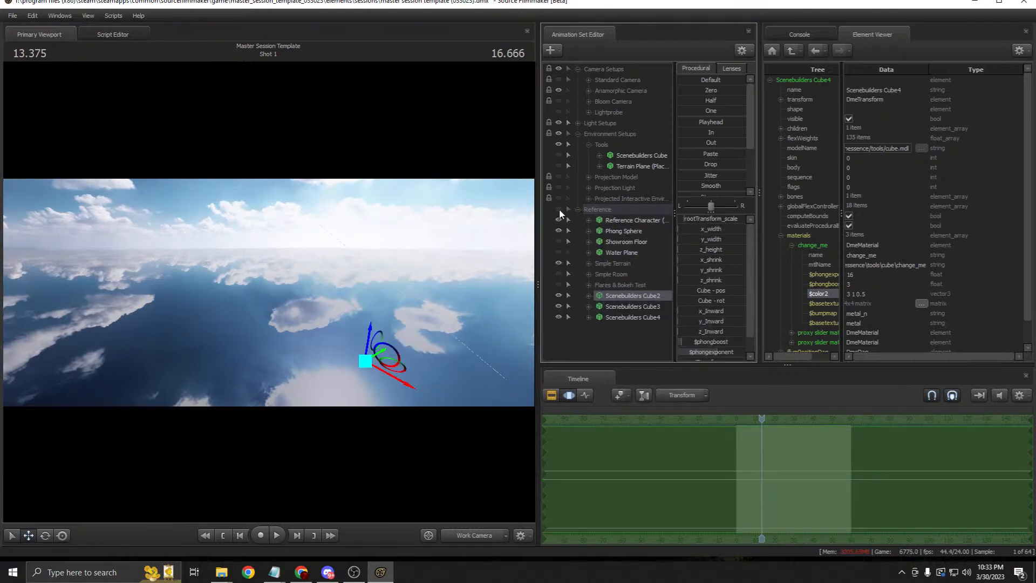
{"action": "left_click", "coordinate": [559, 208]}
{"action": "right_click", "coordinate": [602, 335]}
{"action": "left_click", "coordinate": [633, 392]}
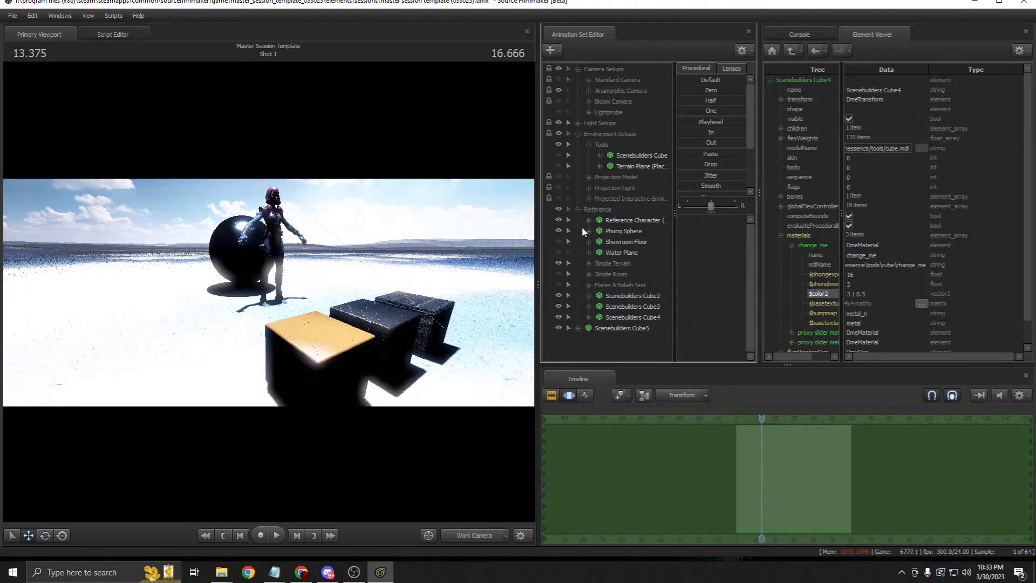
{"action": "left_click", "coordinate": [558, 209]}
{"action": "left_click", "coordinate": [626, 329]}
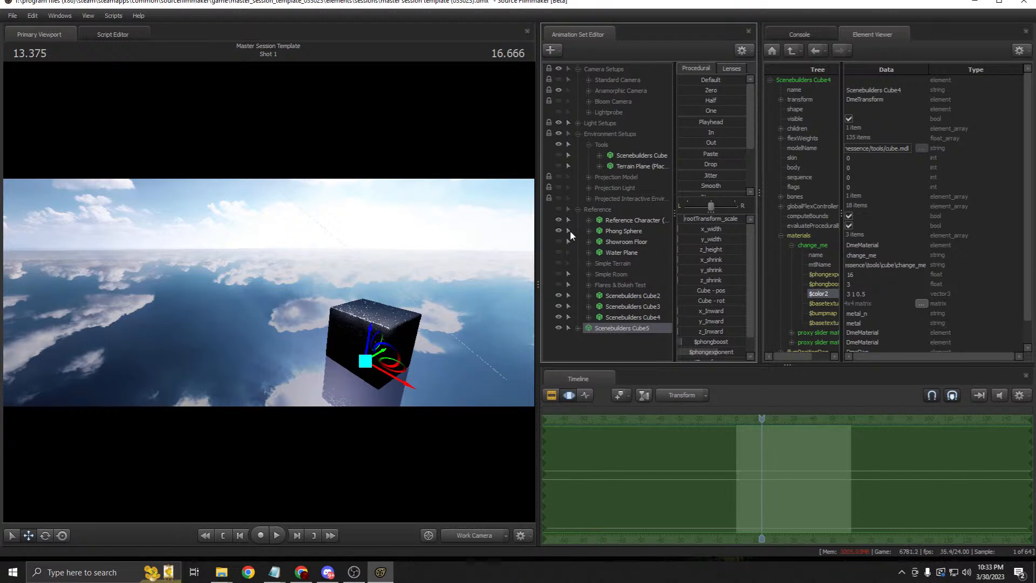
Step: Move Cube5 out from behind the other cubes into open space
{"action": "left_click", "coordinate": [558, 209]}
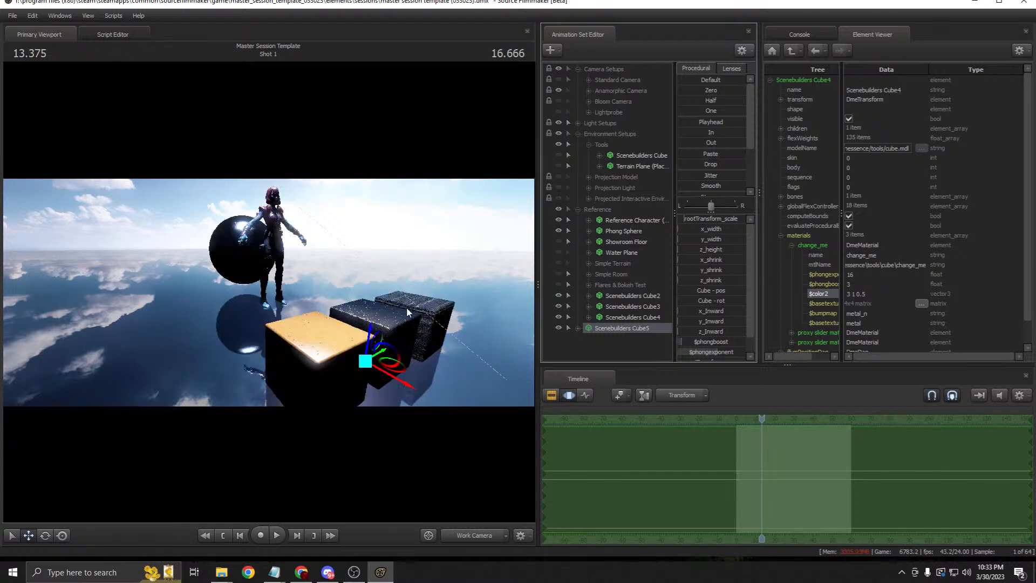
{"action": "left_click_drag", "start_coordinate": [403, 371], "coordinate": [230, 376]}
{"action": "left_click_drag", "start_coordinate": [407, 308], "coordinate": [402, 350]}
{"action": "left_click", "coordinate": [559, 209]}
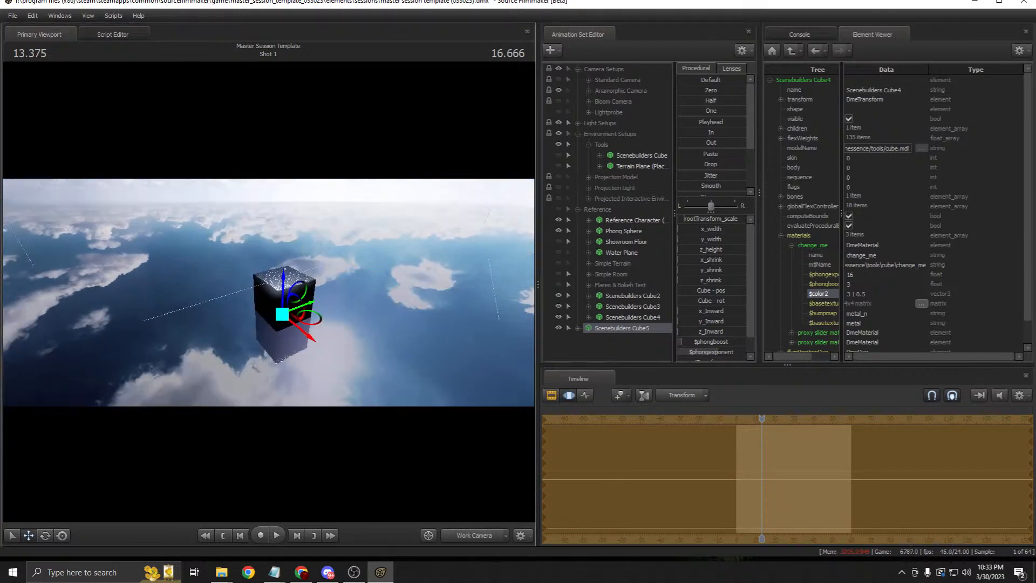
{"action": "left_click_drag", "start_coordinate": [303, 323], "coordinate": [294, 266]}
{"action": "left_click", "coordinate": [269, 301], "text": "ctrl"}
{"action": "key", "text": "w"}
{"action": "mouse_move", "coordinate": [271, 308]}
{"action": "left_mouse_down"}
{"action": "mouse_move", "coordinate": [272, 275]}
{"action": "mouse_move", "coordinate": [271, 308]}
{"action": "left_mouse_up"}
Step: Select Cube4, Cube3 and Cube2 in the list to compare them
{"action": "left_click", "coordinate": [634, 320]}
{"action": "left_click", "coordinate": [637, 307], "text": "ctrl"}
{"action": "left_click", "coordinate": [635, 300], "text": "ctrl"}
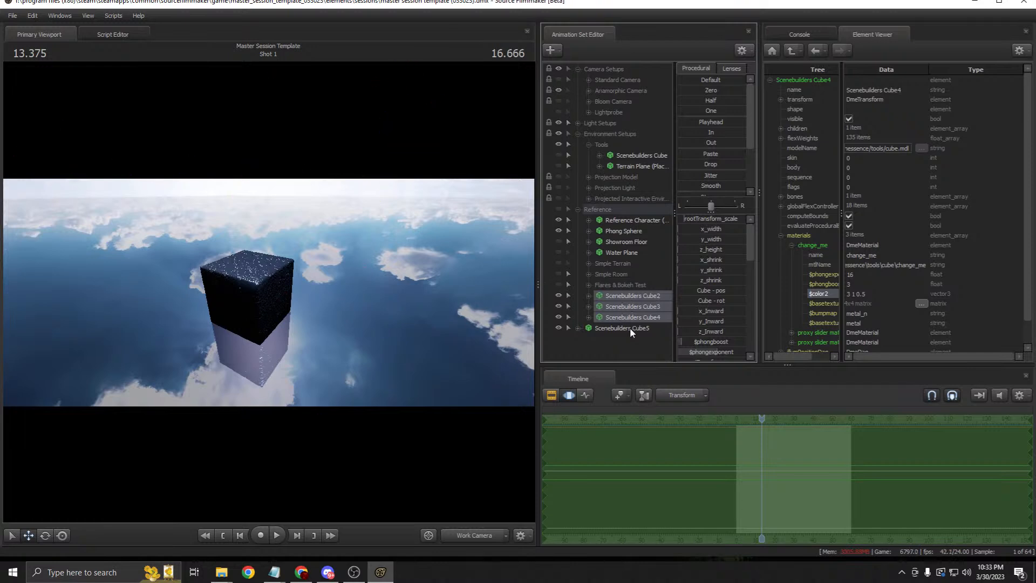
{"action": "left_click", "coordinate": [626, 320]}
{"action": "left_click", "coordinate": [629, 306]}
{"action": "left_click_drag", "start_coordinate": [264, 291], "coordinate": [264, 273]}
{"action": "key", "text": "s"}
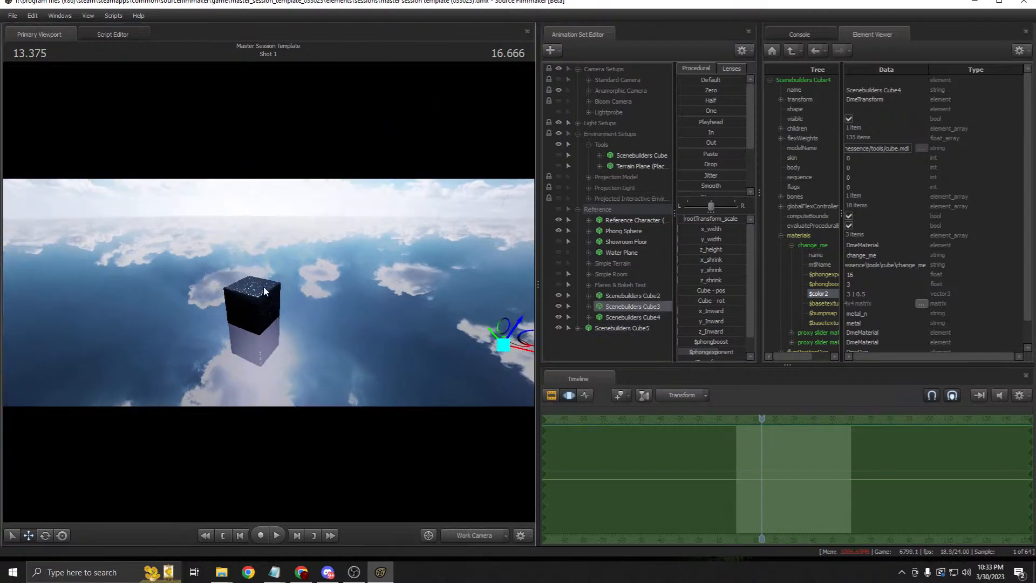
Step: Raise Cube5's x_width, y_width and z_height sliders to form a tall wall
{"action": "left_click", "coordinate": [621, 328]}
{"action": "mouse_move", "coordinate": [691, 231]}
{"action": "left_mouse_down"}
{"action": "mouse_move", "coordinate": [723, 231]}
{"action": "mouse_move", "coordinate": [681, 240]}
{"action": "mouse_move", "coordinate": [697, 249]}
{"action": "left_mouse_up"}
{"action": "left_click_drag", "start_coordinate": [392, 266], "coordinate": [269, 291]}
{"action": "key", "text": "s"}
Step: Paste a test copy as Cube6, delete it, then select Cube2 through Cube5
{"action": "right_click", "coordinate": [613, 325]}
{"action": "left_click", "coordinate": [623, 340]}
{"action": "right_click", "coordinate": [613, 340]}
{"action": "left_click", "coordinate": [650, 396]}
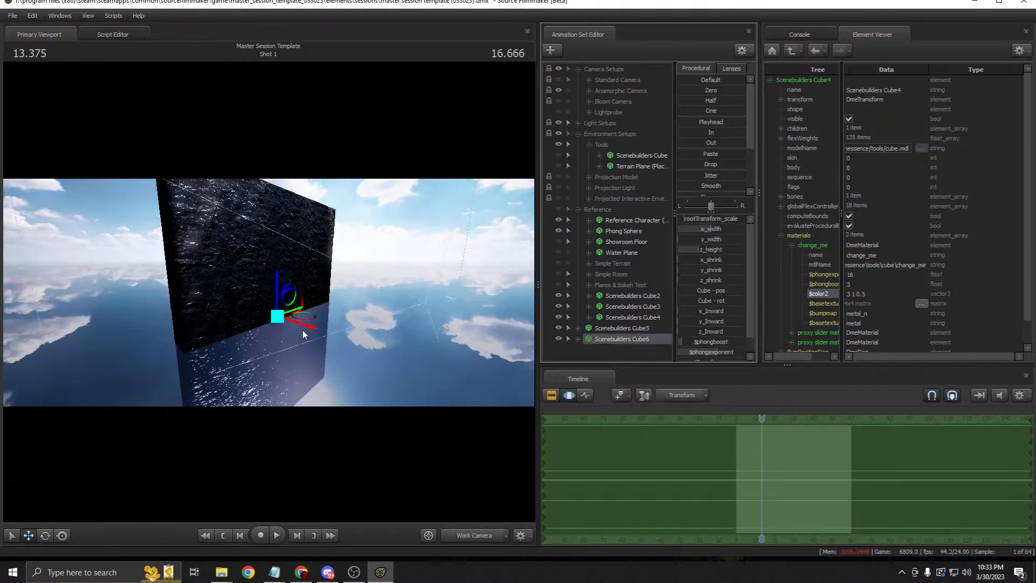
{"action": "left_click_drag", "start_coordinate": [300, 328], "coordinate": [340, 320]}
{"action": "key", "text": "ctrl+z"}
{"action": "right_click", "coordinate": [618, 342]}
{"action": "left_click", "coordinate": [639, 367]}
{"action": "left_click", "coordinate": [640, 329]}
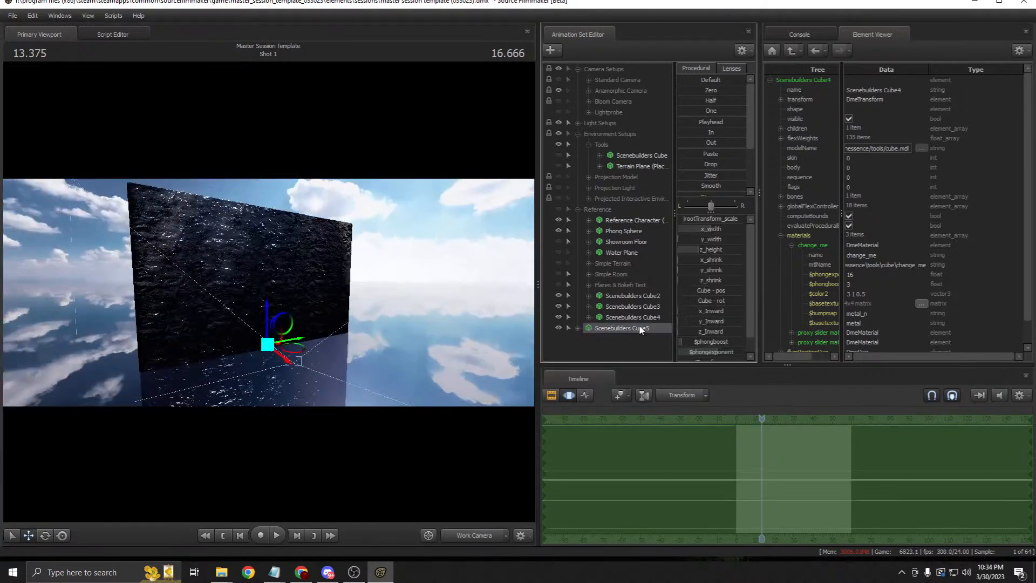
{"action": "left_click", "coordinate": [641, 298], "text": "shift"}
Step: Delete Scenebuilders Cube2 to Cube5, leaving the Terrain Plane hidden
{"action": "right_click", "coordinate": [642, 300]}
{"action": "left_click", "coordinate": [647, 307]}
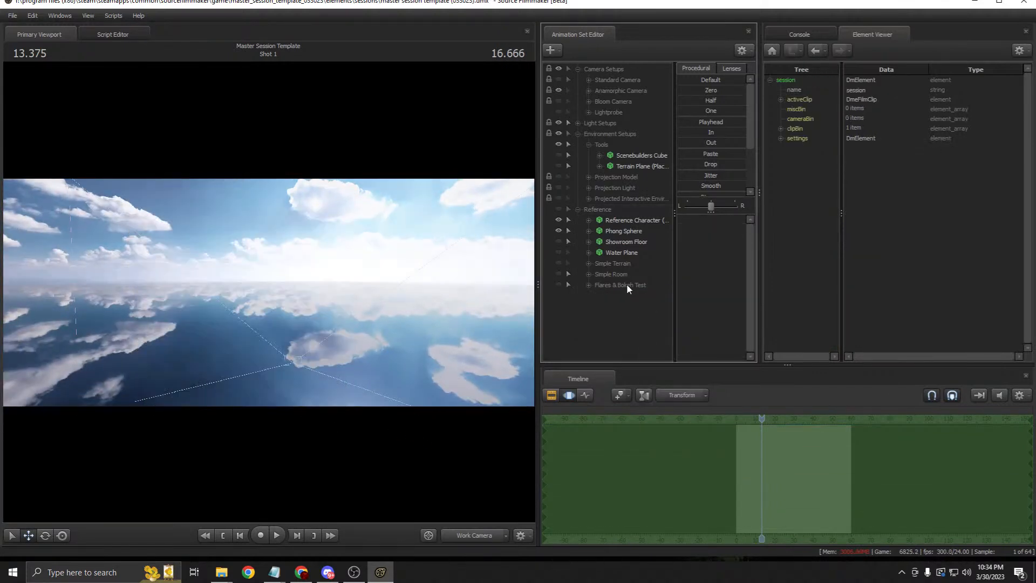
{"action": "left_click", "coordinate": [577, 209]}
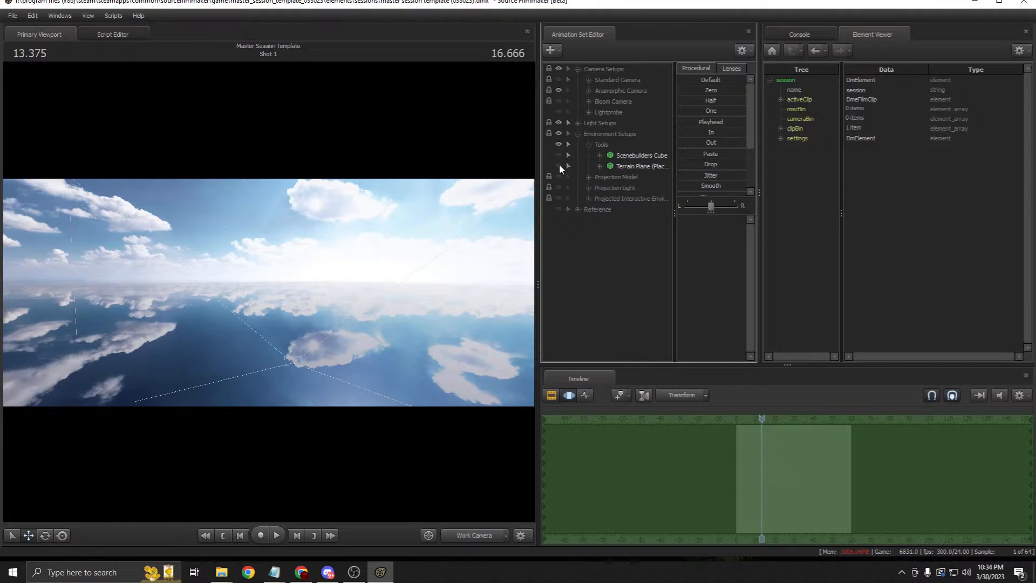
{"action": "left_click", "coordinate": [638, 166]}
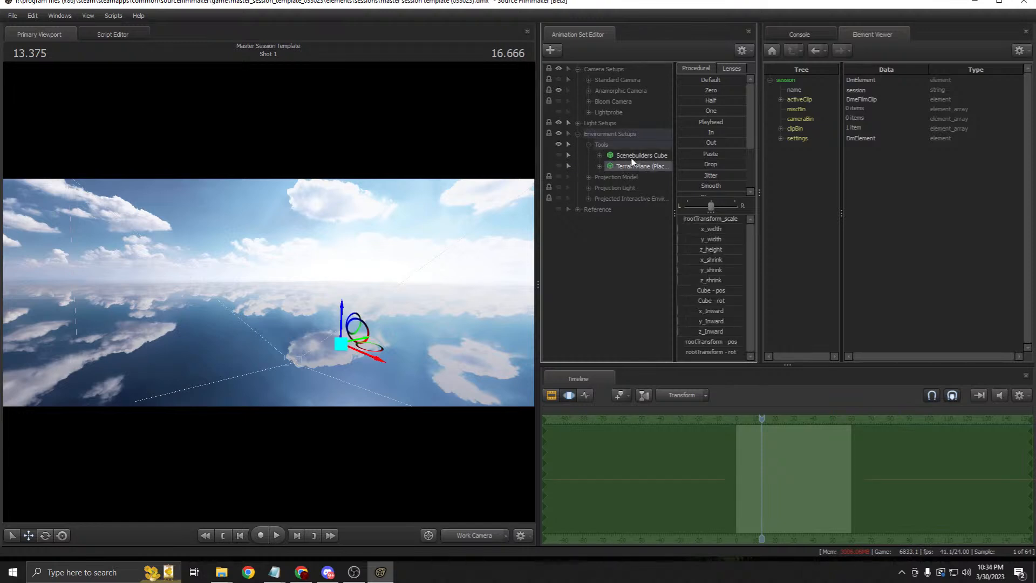
{"action": "left_click", "coordinate": [556, 163]}
{"action": "left_click", "coordinate": [557, 163]}
Step: Make Simple Terrain and the Reference group visible, then select Desert Terrain (Hills)
{"action": "left_click", "coordinate": [577, 209]}
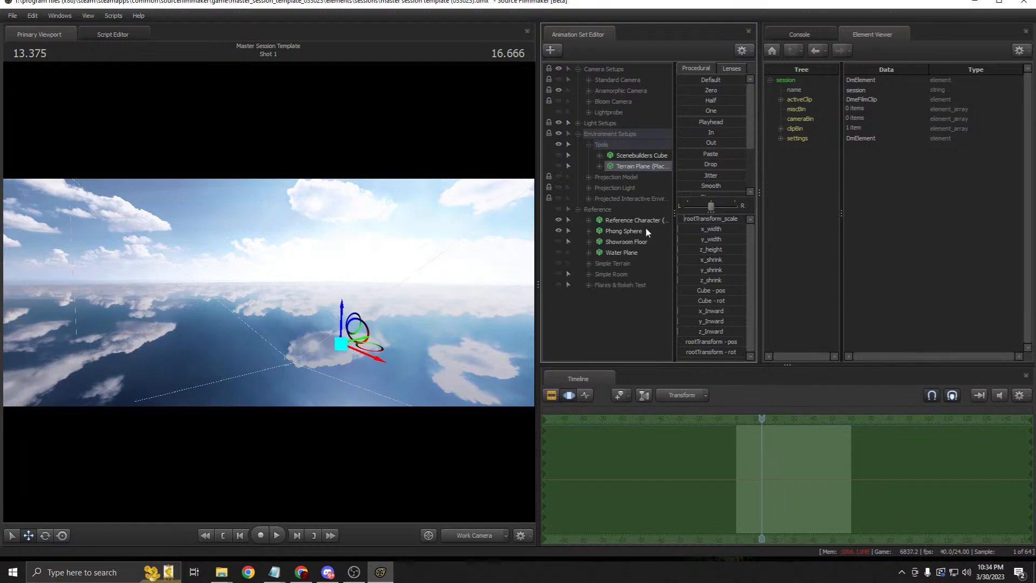
{"action": "left_click", "coordinate": [560, 264]}
{"action": "left_click", "coordinate": [615, 264]}
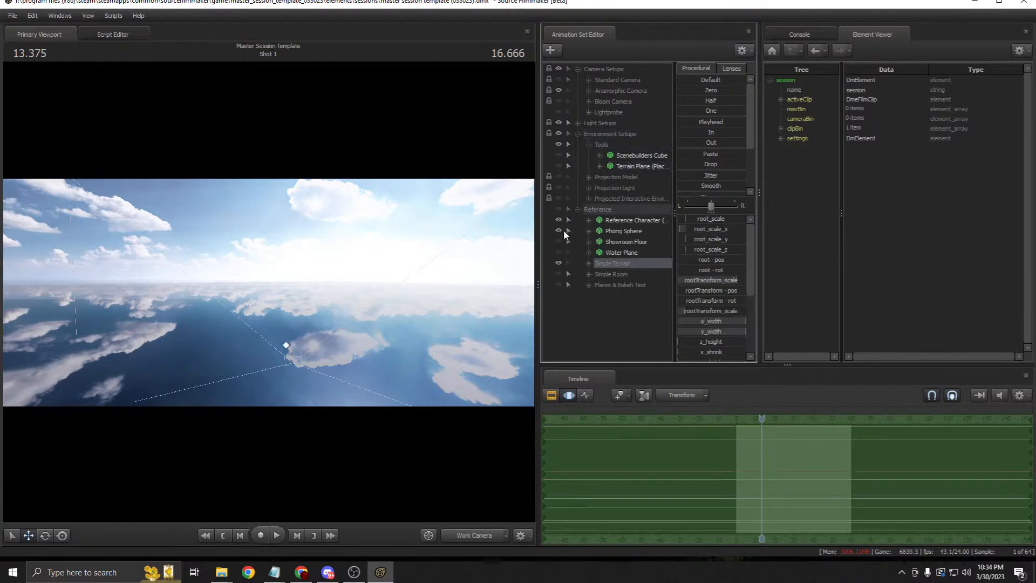
{"action": "left_click", "coordinate": [558, 209]}
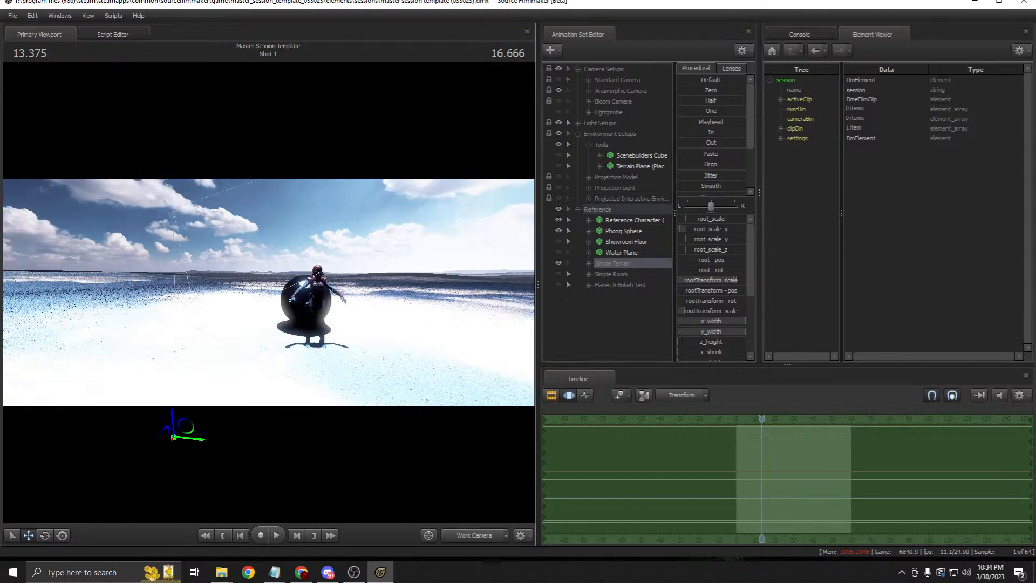
{"action": "left_click_drag", "start_coordinate": [269, 292], "coordinate": [255, 291]}
{"action": "left_click", "coordinate": [587, 264]}
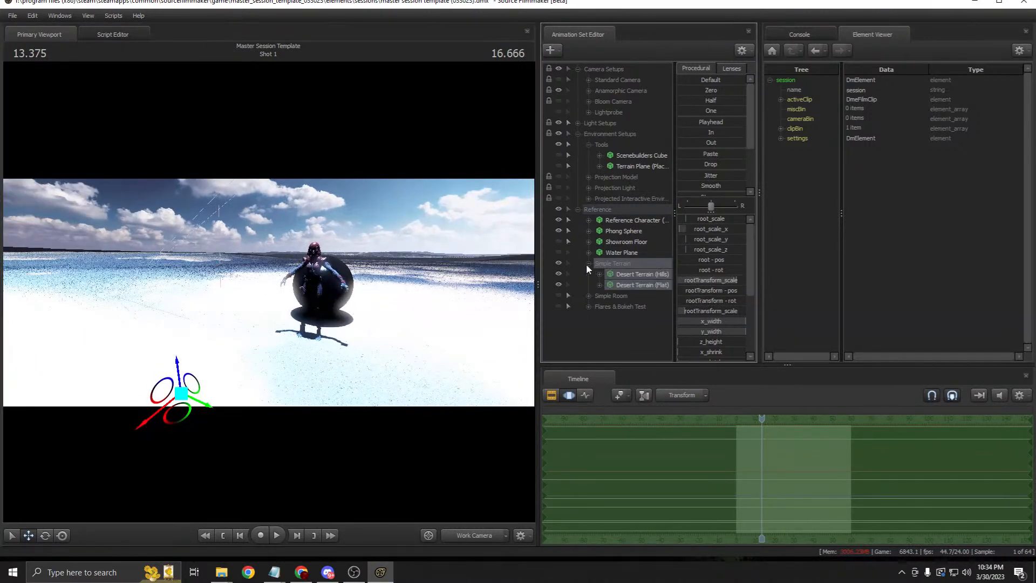
{"action": "left_click", "coordinate": [634, 284]}
{"action": "left_click", "coordinate": [641, 275]}
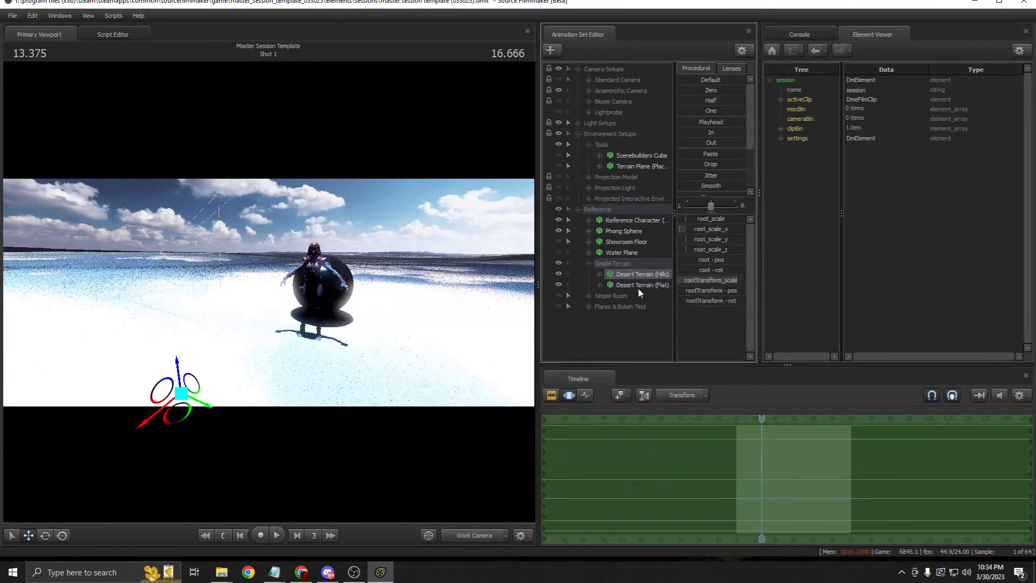
{"action": "left_click_drag", "start_coordinate": [437, 291], "coordinate": [296, 286]}
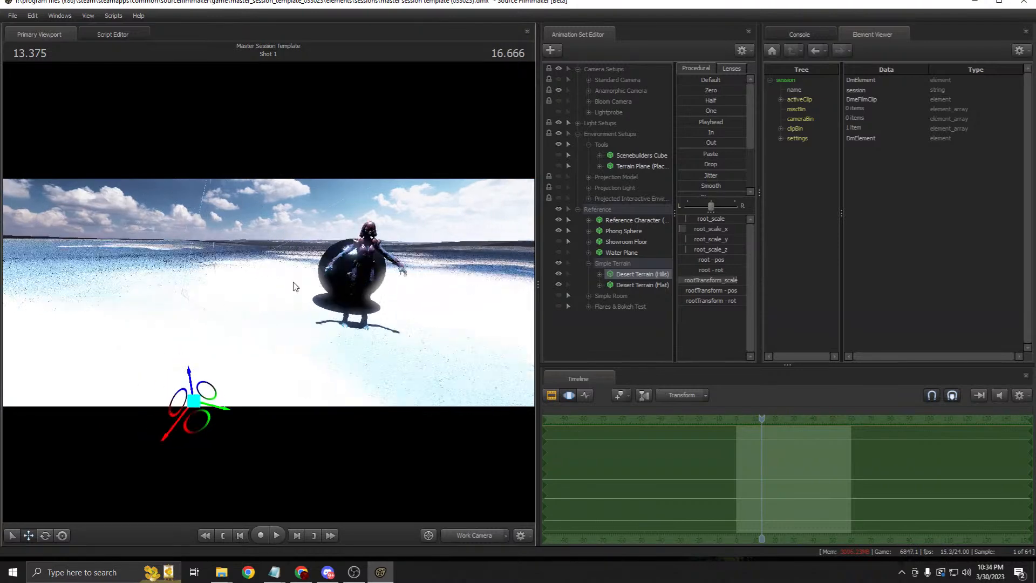
Step: Set the Desert Terrain (Hills) material's $basetexture to grass
{"action": "right_click", "coordinate": [641, 281]}
{"action": "mouse_move", "coordinate": [719, 337]}
{"action": "left_click", "coordinate": [754, 350]}
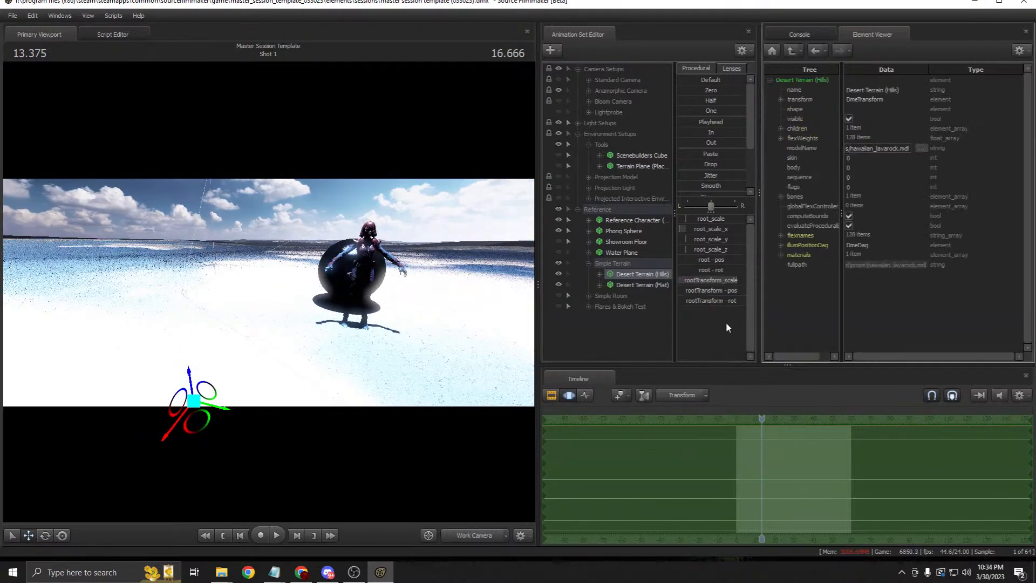
{"action": "left_click", "coordinate": [780, 254]}
{"action": "left_click", "coordinate": [790, 264]}
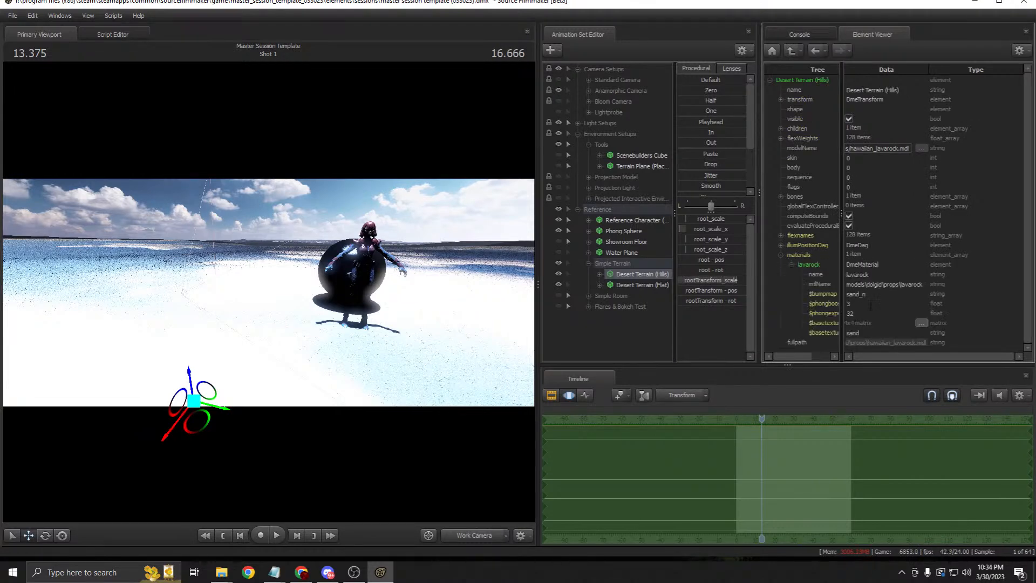
{"action": "double_click", "coordinate": [866, 331]}
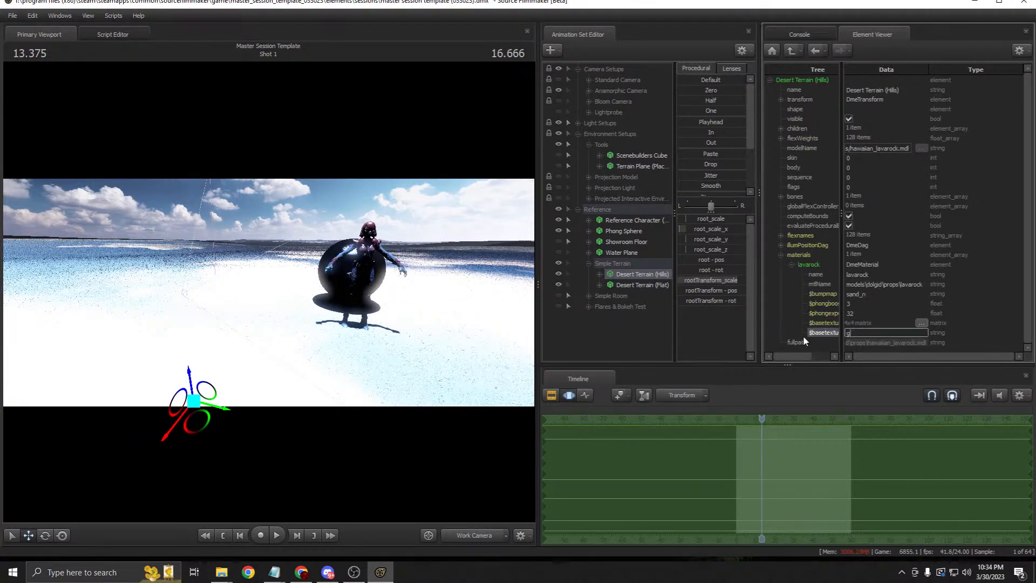
{"action": "key", "text": "Return"}
{"action": "left_click_drag", "start_coordinate": [354, 302], "coordinate": [411, 289]}
Step: Set the Desert Terrain (Flat) material's $basetexture to grass and $bumpmap to grass_n
{"action": "right_click", "coordinate": [656, 281]}
{"action": "mouse_move", "coordinate": [717, 344]}
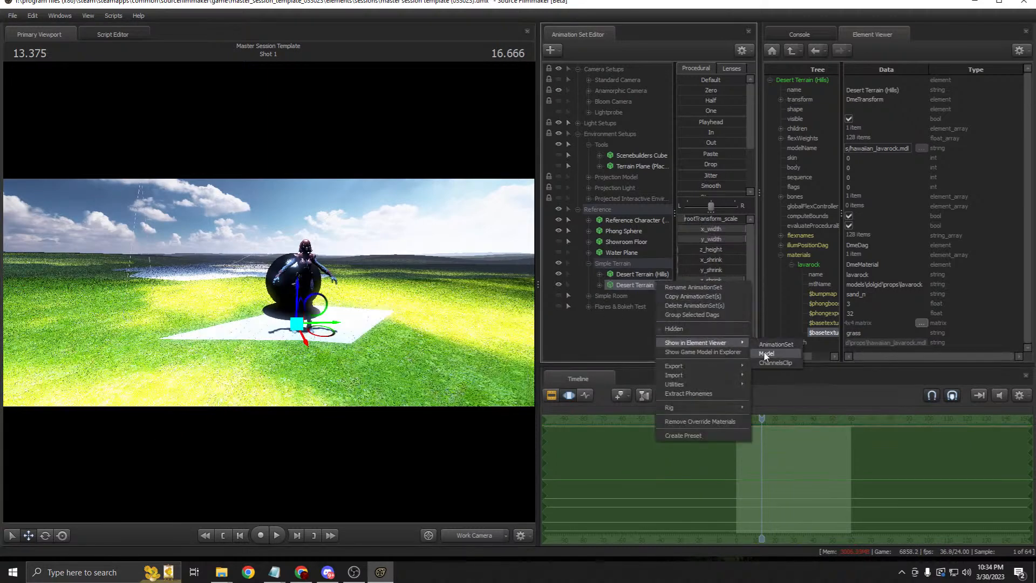
{"action": "left_click", "coordinate": [771, 353]}
{"action": "left_click", "coordinate": [780, 235]}
{"action": "left_click", "coordinate": [791, 245]}
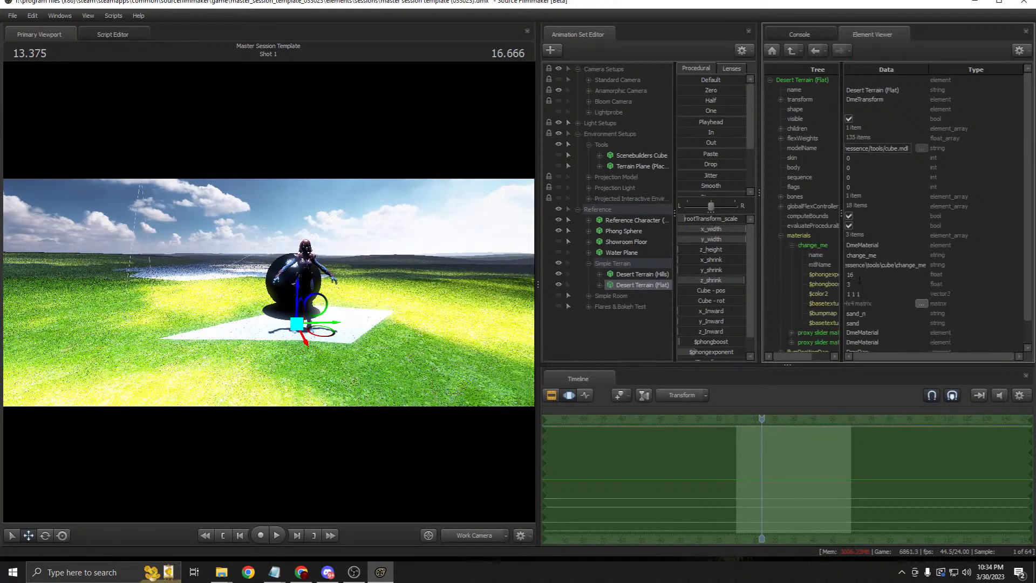
{"action": "double_click", "coordinate": [874, 323]}
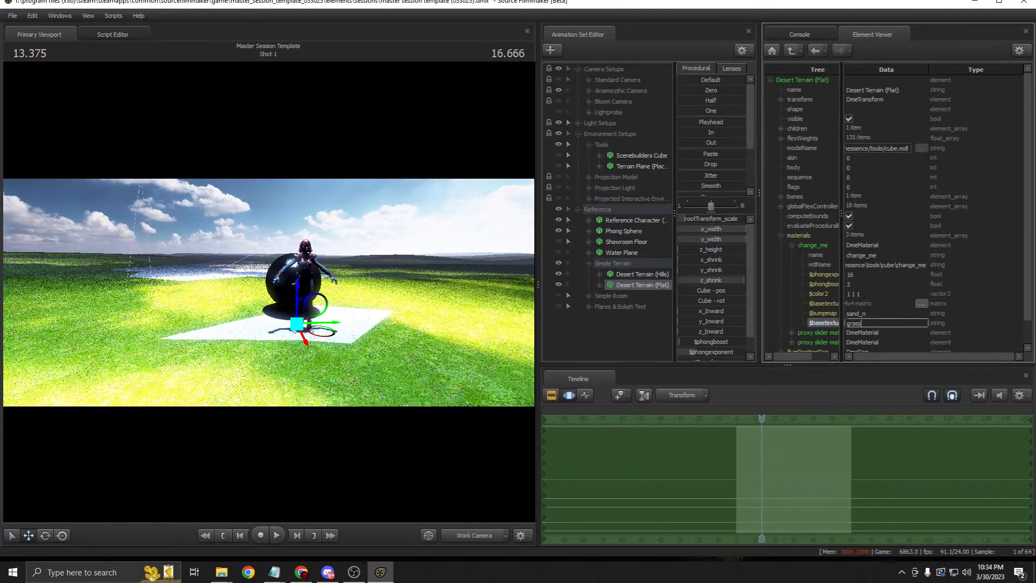
{"action": "type", "text": "grass"}
{"action": "key", "text": "Return"}
{"action": "double_click", "coordinate": [863, 313]}
{"action": "type", "text": "grass_n"}
{"action": "key", "text": "Return"}
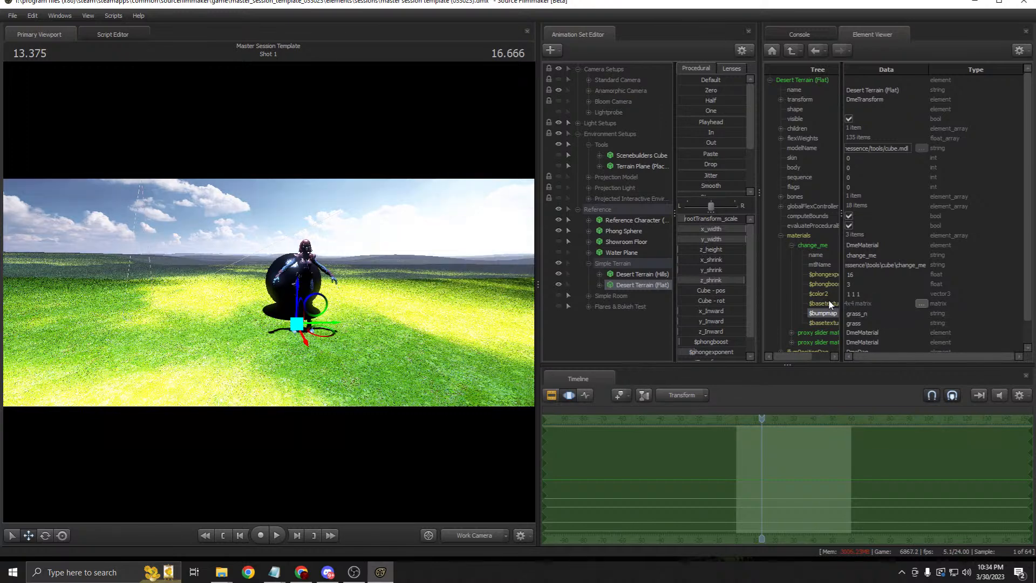
Step: Set the Desert Terrain (Hills) material's $bumpmap to grass_n
{"action": "left_click", "coordinate": [636, 273]}
{"action": "right_click", "coordinate": [635, 274]}
{"action": "mouse_move", "coordinate": [695, 335]}
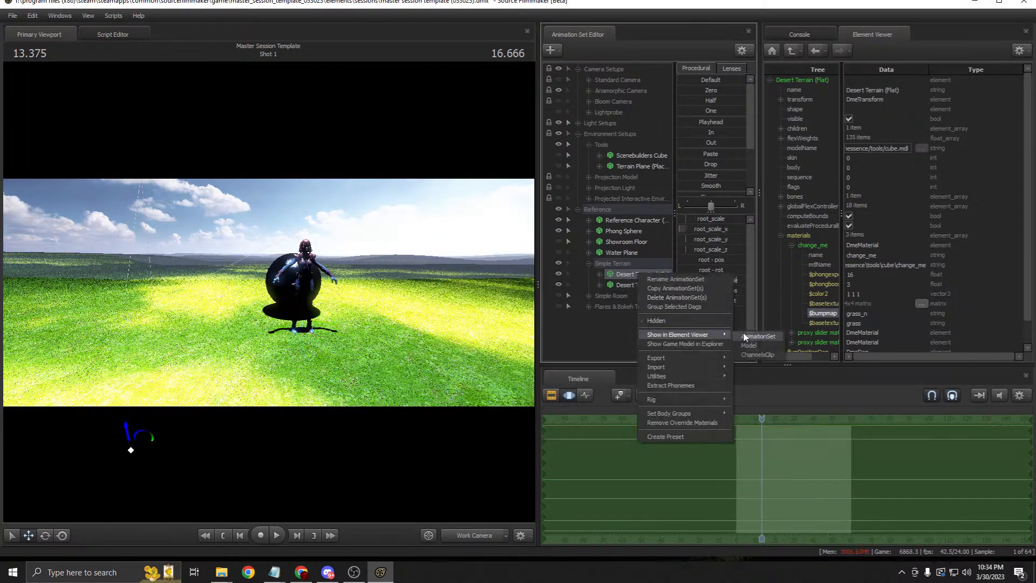
{"action": "left_click", "coordinate": [755, 349]}
{"action": "double_click", "coordinate": [798, 254]}
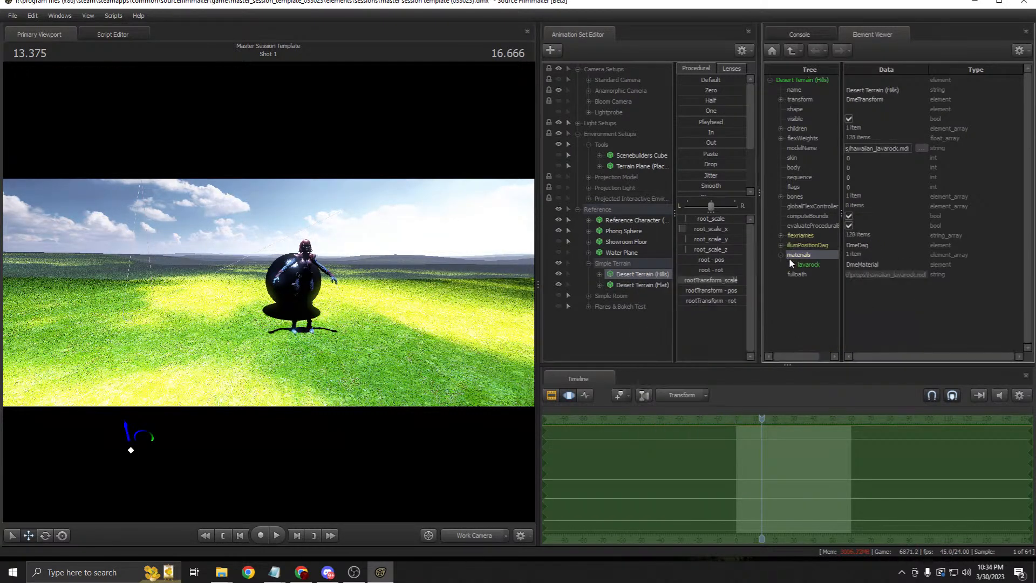
{"action": "left_click_drag", "start_coordinate": [875, 297], "coordinate": [829, 296]}
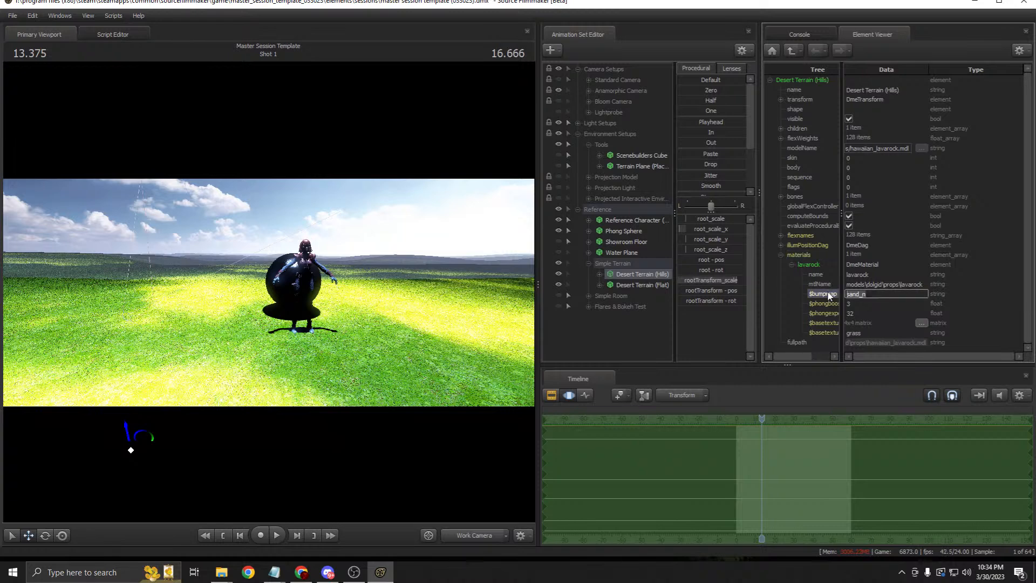
{"action": "key", "text": "Return"}
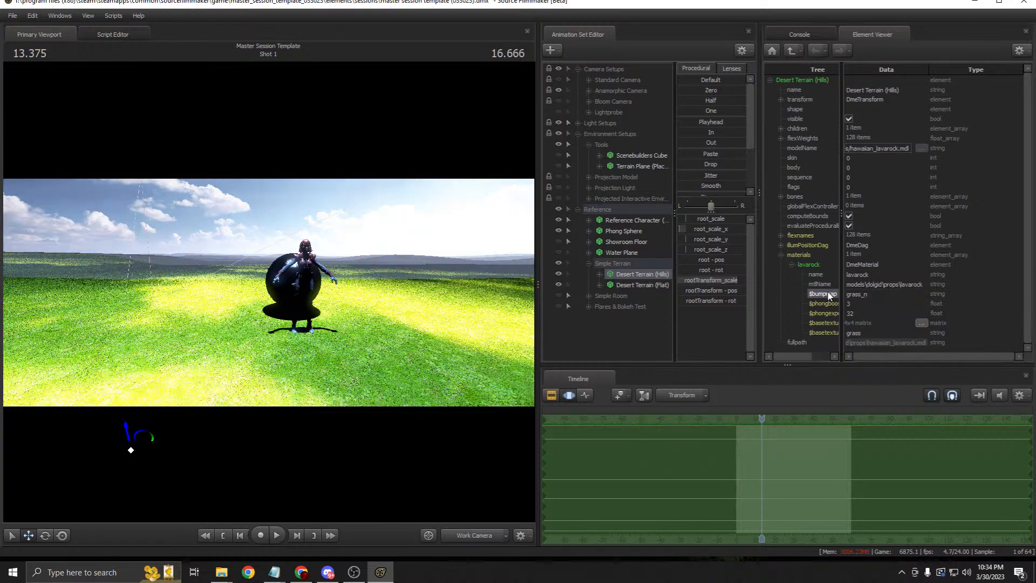
Step: Preview through the Anamorphic camera, then return to Work Camera with only Desert Terrain (Hills) selected
{"action": "left_click", "coordinate": [481, 531]}
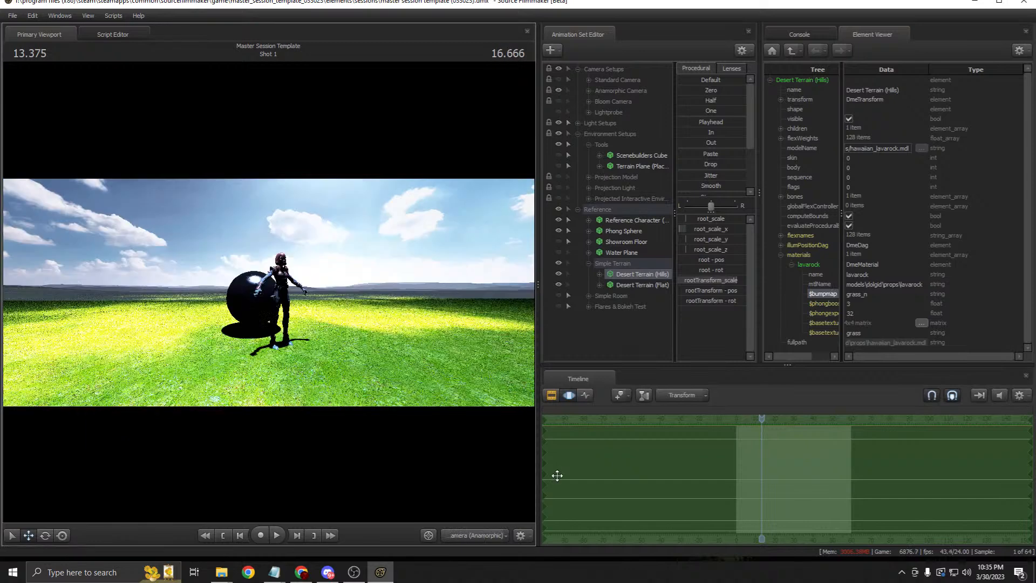
{"action": "left_click", "coordinate": [552, 399]}
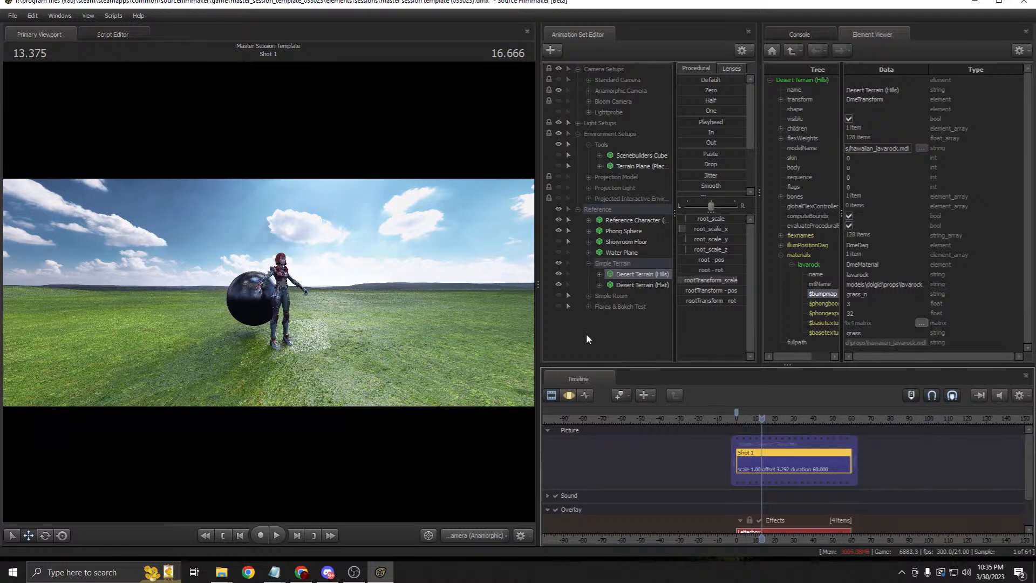
{"action": "left_click", "coordinate": [624, 272]}
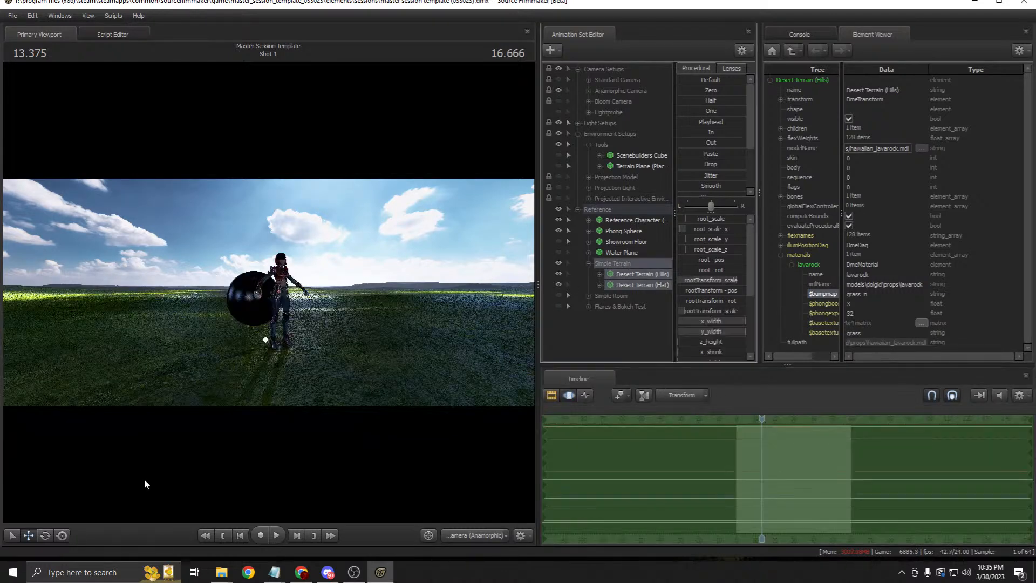
{"action": "left_click", "coordinate": [629, 275]}
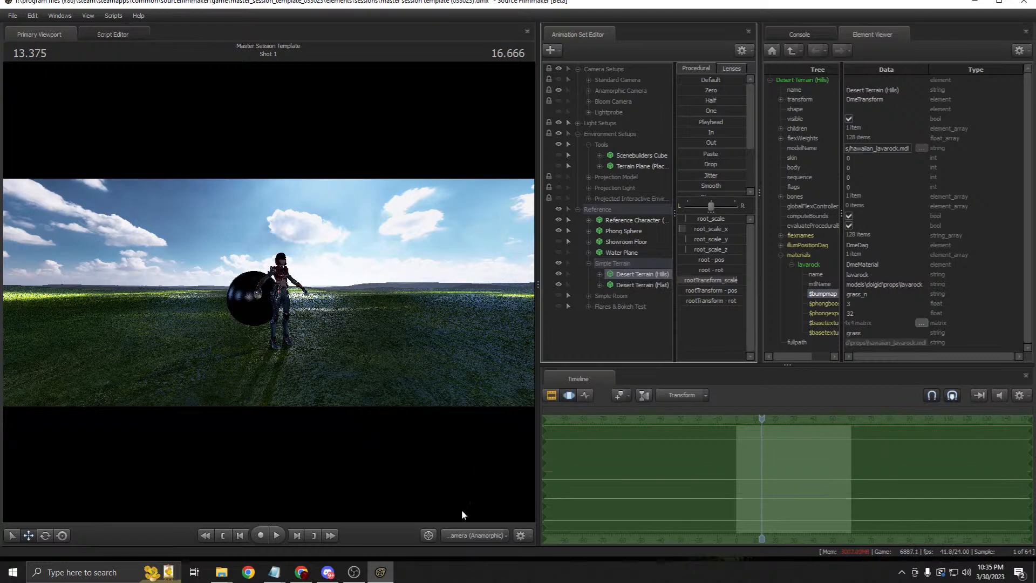
{"action": "left_click", "coordinate": [468, 534]}
{"action": "mouse_move", "coordinate": [129, 445]}
{"action": "left_mouse_down"}
{"action": "mouse_move", "coordinate": [135, 432]}
{"action": "mouse_move", "coordinate": [129, 441]}
{"action": "left_mouse_up"}
{"action": "left_click_drag", "start_coordinate": [693, 229], "coordinate": [700, 229]}
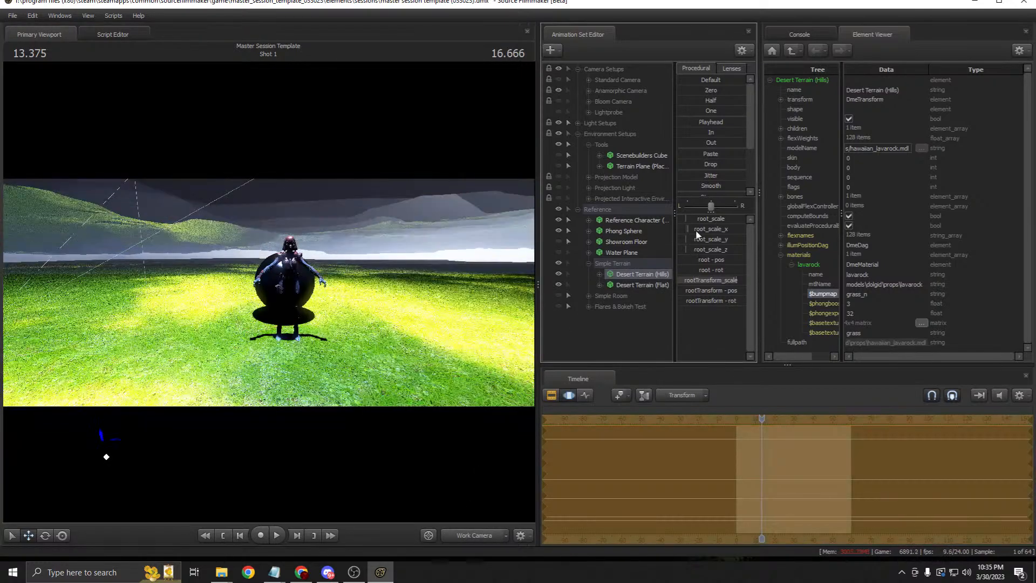
Step: Shrink and raise the hills terrain, stretch it along x and y, and move it away from the character
{"action": "key", "text": "ctrl+z"}
{"action": "left_click_drag", "start_coordinate": [725, 279], "coordinate": [693, 280]}
{"action": "left_click_drag", "start_coordinate": [236, 343], "coordinate": [236, 342]}
{"action": "left_click_drag", "start_coordinate": [160, 378], "coordinate": [230, 262]}
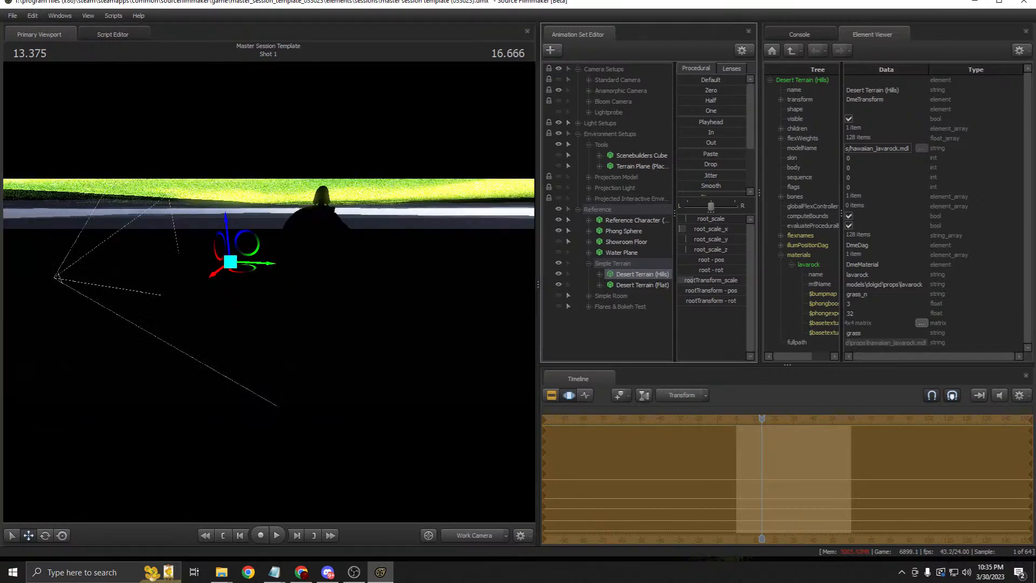
{"action": "left_click_drag", "start_coordinate": [696, 280], "coordinate": [693, 280]}
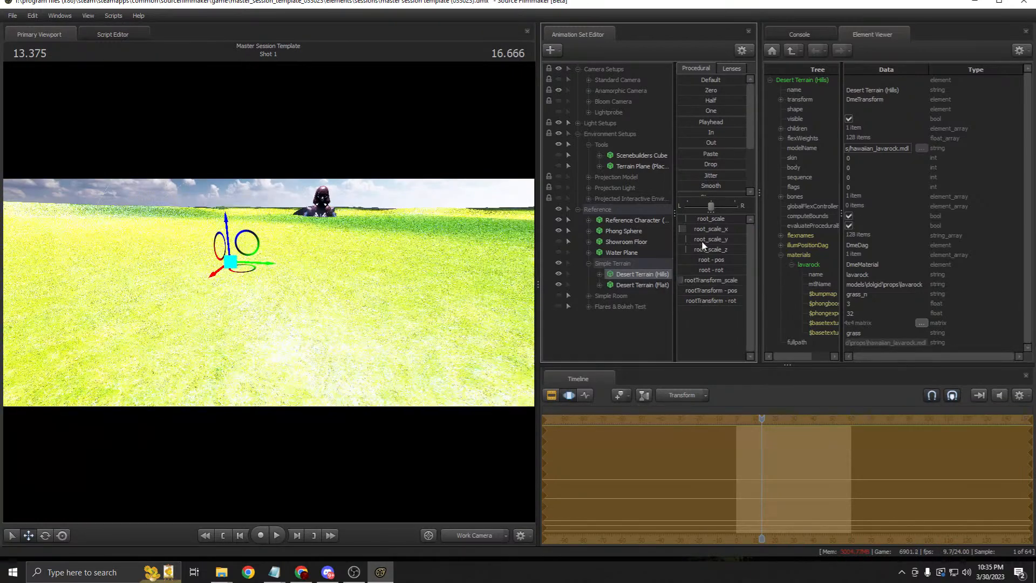
{"action": "left_click_drag", "start_coordinate": [684, 229], "coordinate": [698, 252]}
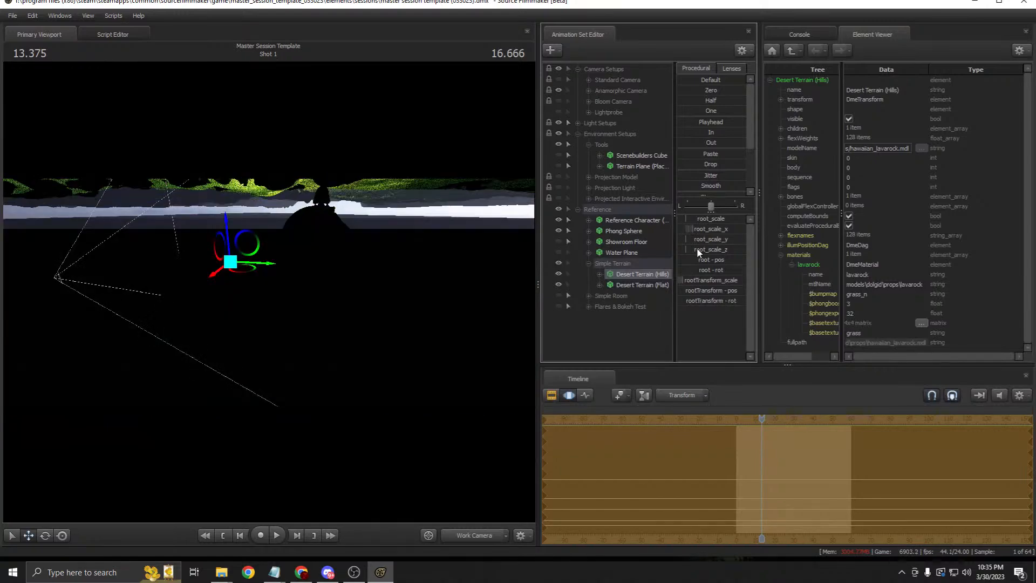
{"action": "left_click_drag", "start_coordinate": [232, 263], "coordinate": [212, 217]}
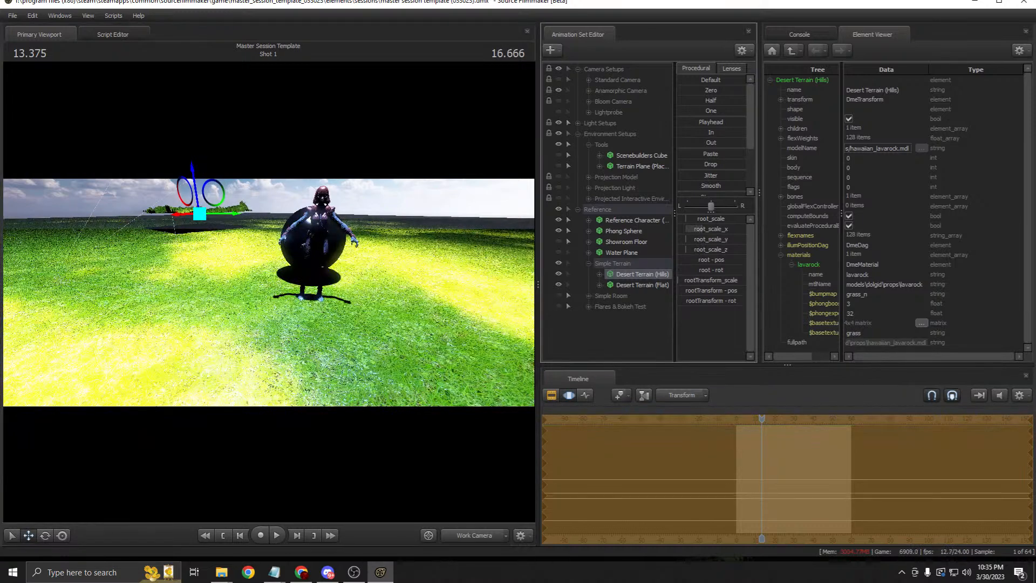
{"action": "left_click_drag", "start_coordinate": [696, 240], "coordinate": [747, 233]}
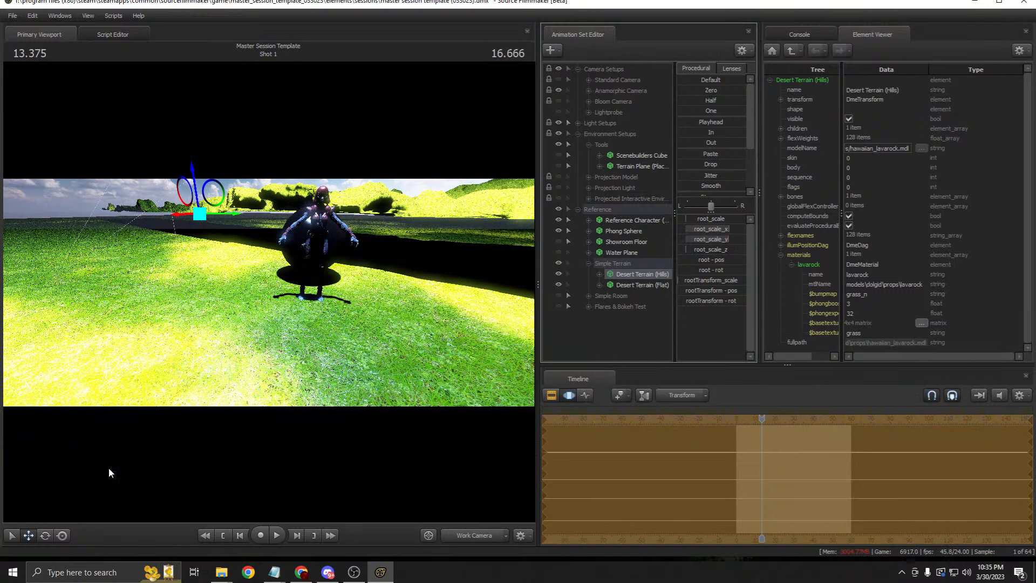
Step: Rotate the hills terrain, push it toward the horizon, and refine it through the Anamorphic camera
{"action": "left_click", "coordinate": [51, 533]}
{"action": "left_click_drag", "start_coordinate": [227, 202], "coordinate": [226, 216]}
{"action": "left_click", "coordinate": [28, 535]}
{"action": "left_click_drag", "start_coordinate": [284, 335], "coordinate": [297, 286]}
{"action": "left_click_drag", "start_coordinate": [354, 305], "coordinate": [237, 225]}
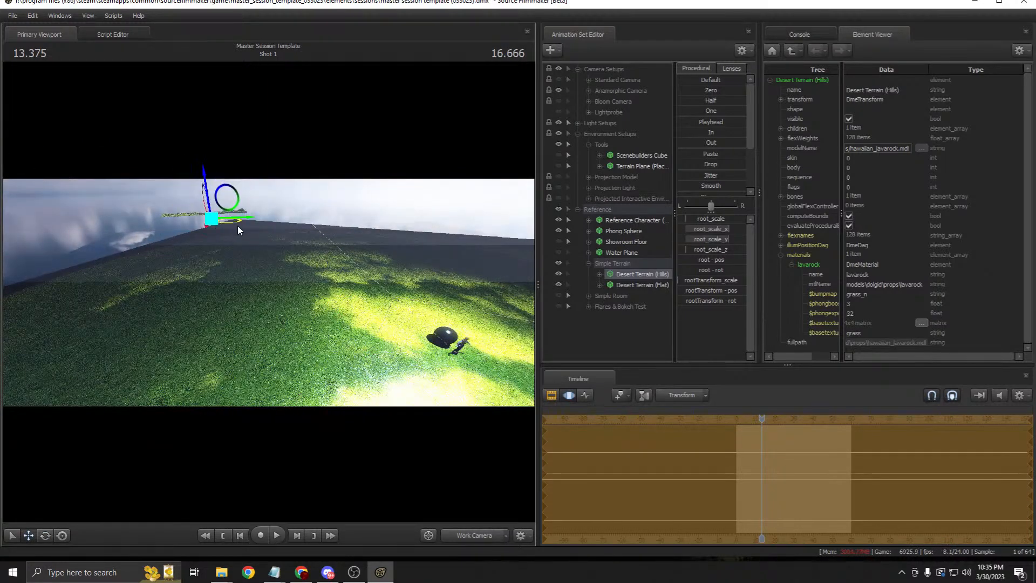
{"action": "left_click", "coordinate": [480, 534]}
{"action": "left_click", "coordinate": [454, 467]}
{"action": "left_click_drag", "start_coordinate": [117, 274], "coordinate": [180, 275]}
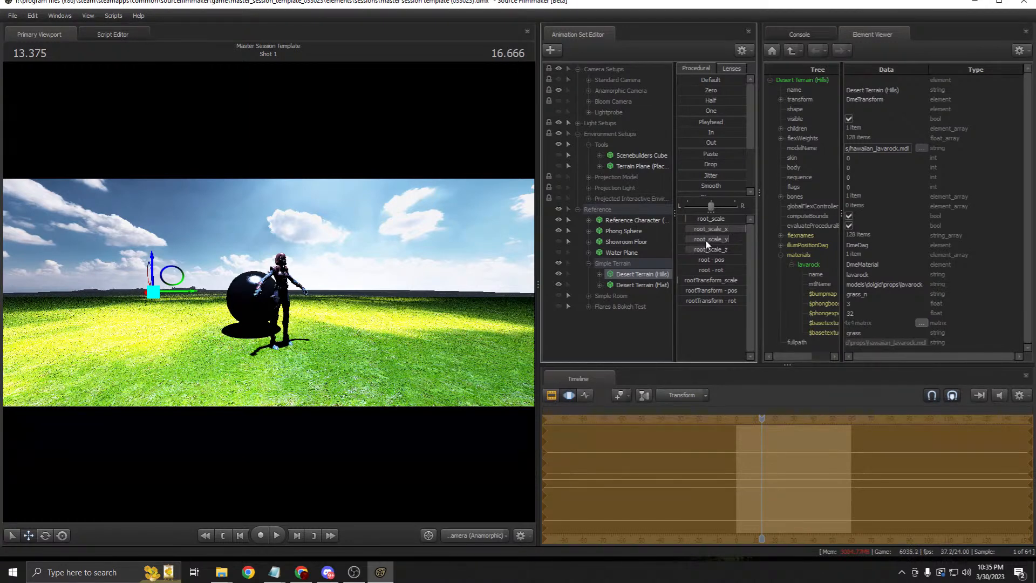
{"action": "left_click_drag", "start_coordinate": [702, 243], "coordinate": [703, 243]}
{"action": "left_click", "coordinate": [551, 395]}
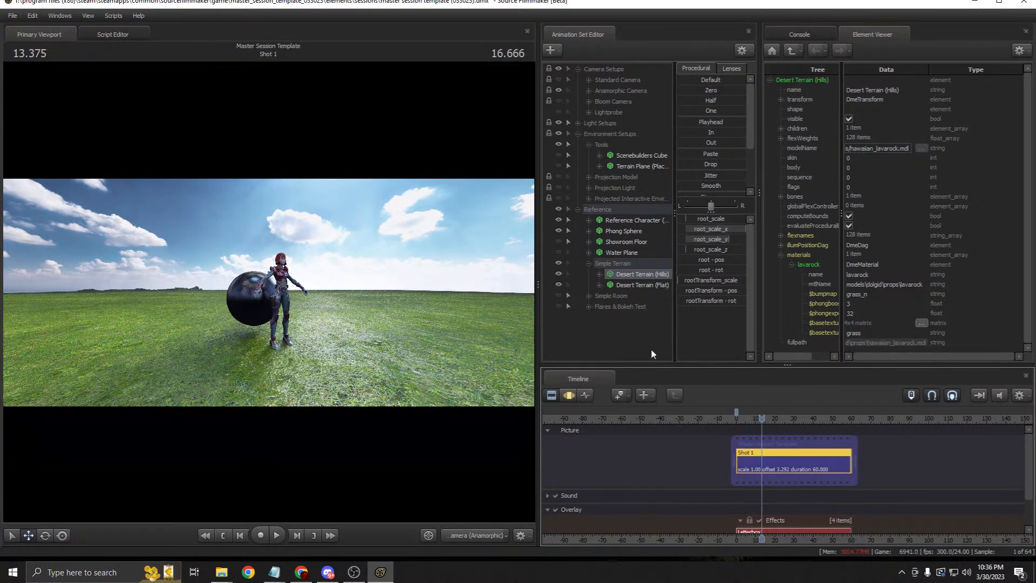
Step: In the Work Camera, toggle the hills terrain's visibility to compare it with the flat terrain
{"action": "left_click", "coordinate": [569, 394]}
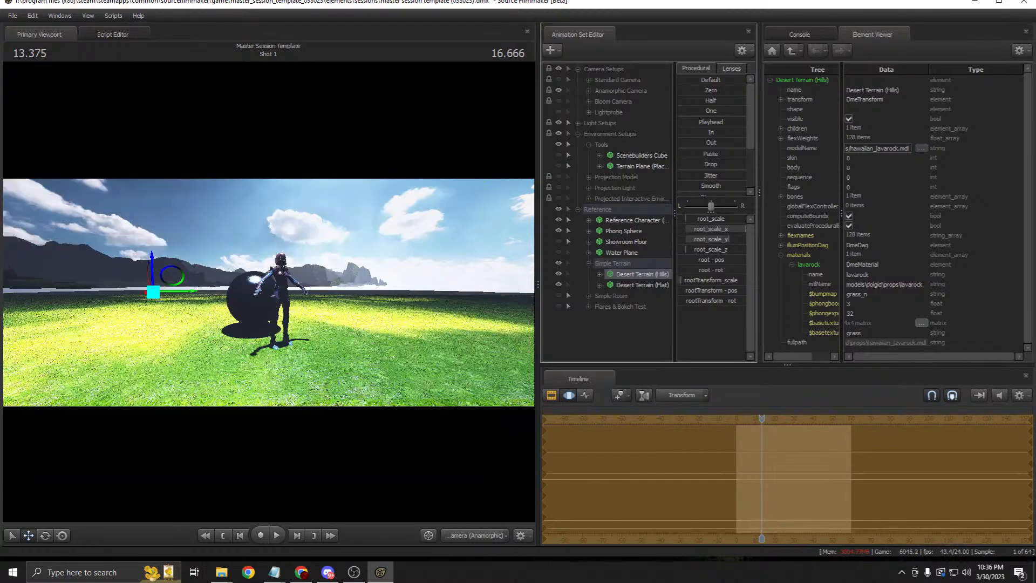
{"action": "left_click", "coordinate": [475, 535]}
{"action": "key", "text": "s"}
{"action": "left_click_drag", "start_coordinate": [269, 292], "coordinate": [310, 318]}
{"action": "key", "text": "w"}
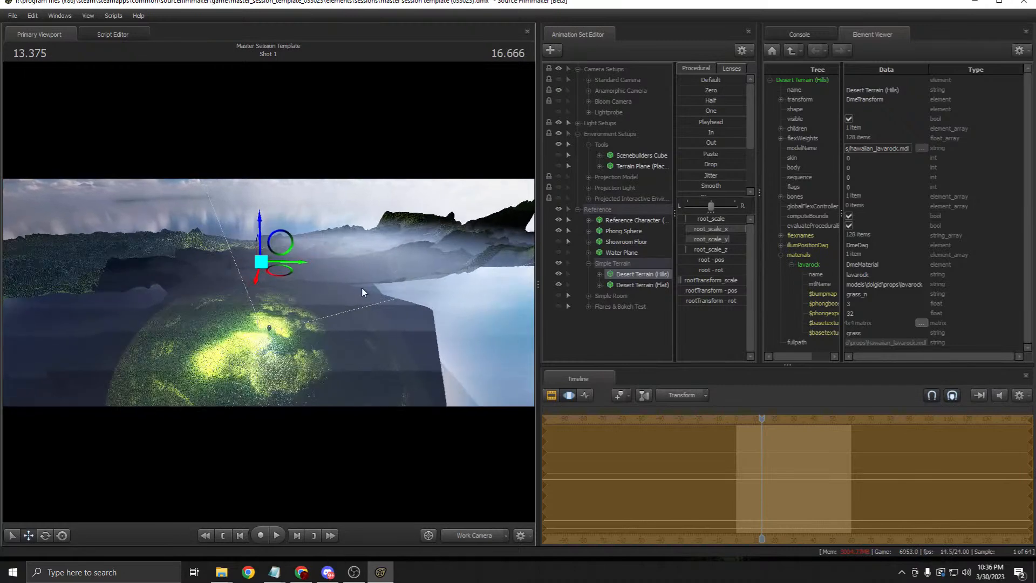
{"action": "left_click", "coordinate": [559, 274]}
{"action": "left_click", "coordinate": [560, 273]}
{"action": "left_click", "coordinate": [559, 274]}
{"action": "left_click", "coordinate": [558, 273]}
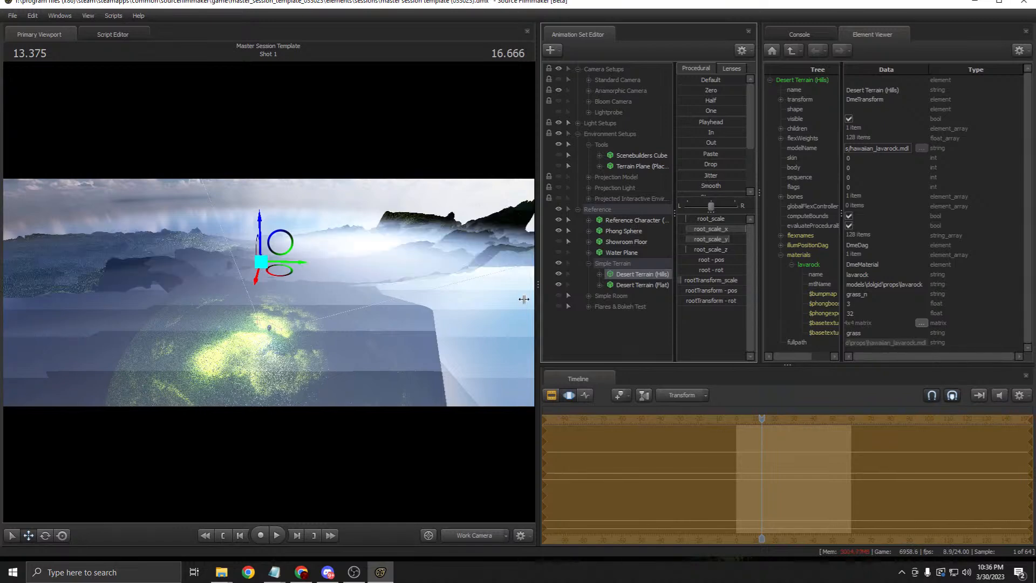
Step: Through the Anamorphic camera, lower and rotate the hills terrain to reshape the distant hills
{"action": "left_click", "coordinate": [478, 534]}
{"action": "left_click", "coordinate": [555, 397]}
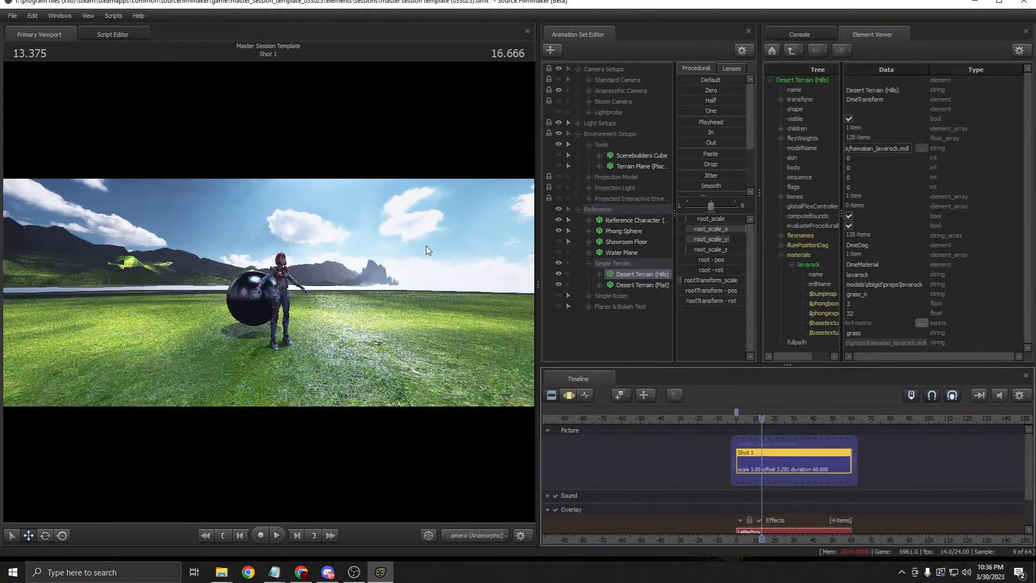
{"action": "left_click", "coordinate": [569, 396]}
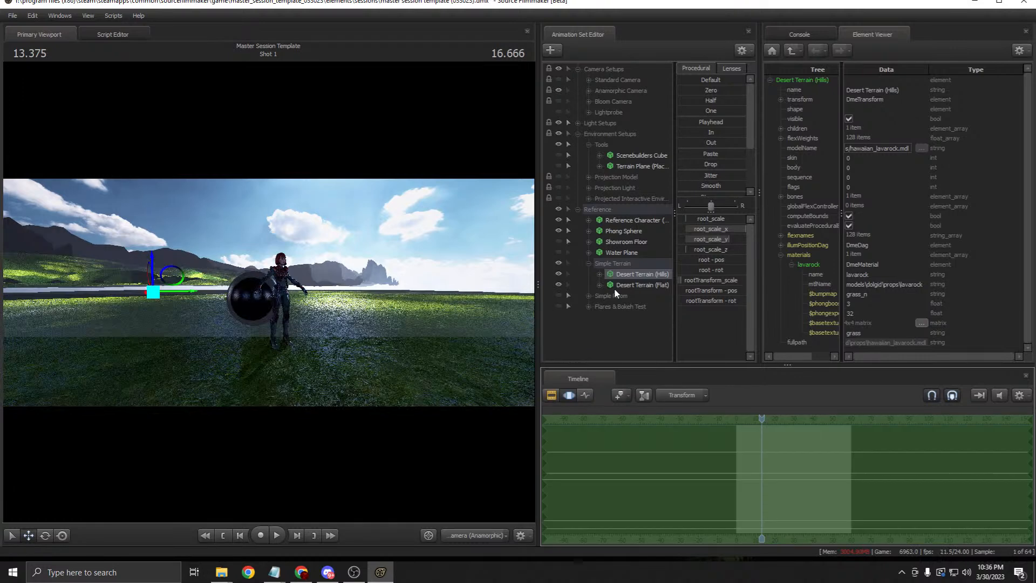
{"action": "left_click_drag", "start_coordinate": [151, 260], "coordinate": [164, 274]}
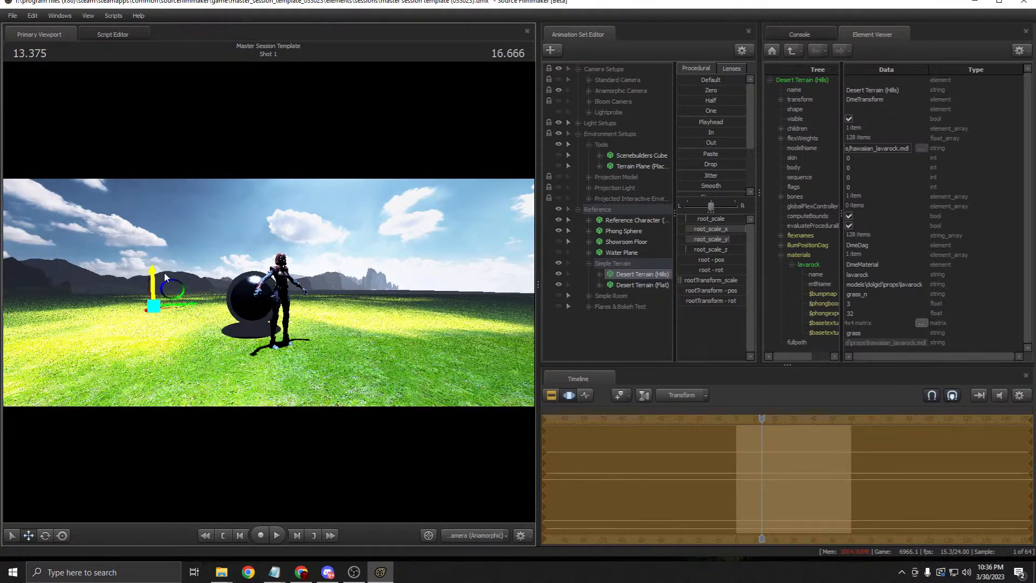
{"action": "left_click", "coordinate": [45, 535]}
{"action": "left_click_drag", "start_coordinate": [169, 310], "coordinate": [141, 315]}
Step: Undo the hills terrain scale edits back to normal and collapse the Reference group
{"action": "left_click", "coordinate": [550, 397]}
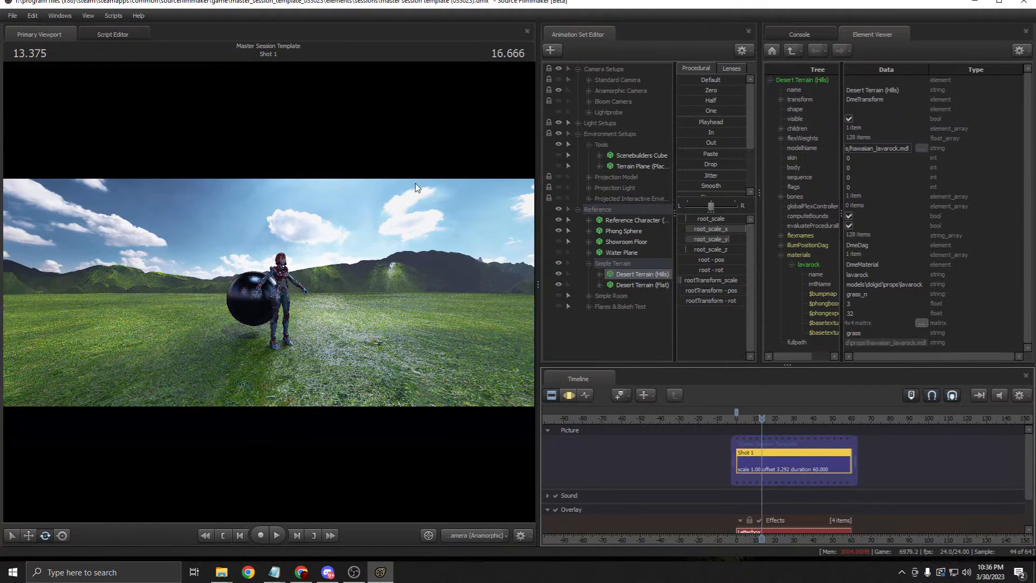
{"action": "key", "text": "F3"}
{"action": "key", "text": "F2"}
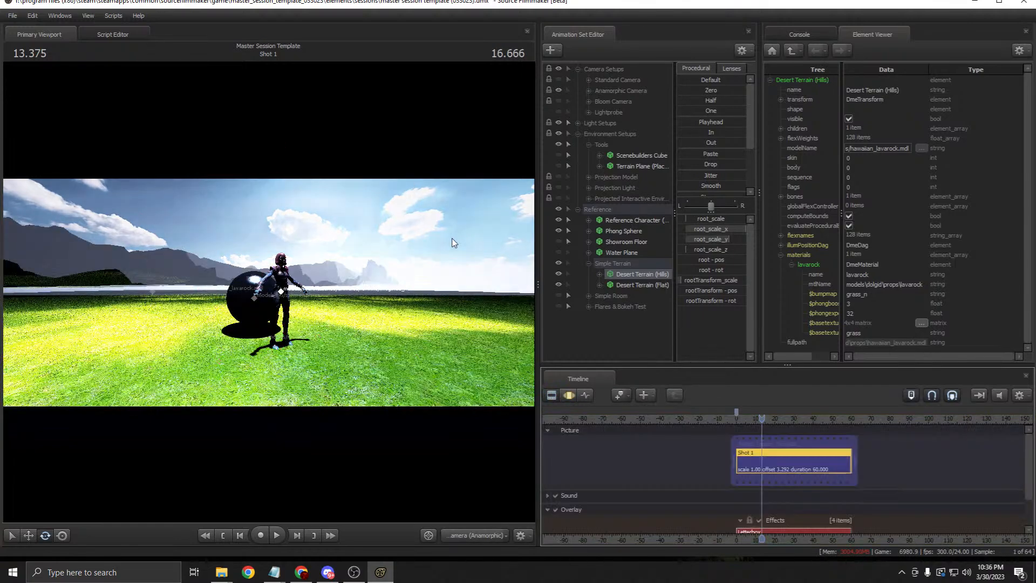
{"action": "key", "text": "F3"}
{"action": "key", "text": "F2"}
{"action": "key", "text": "F3"}
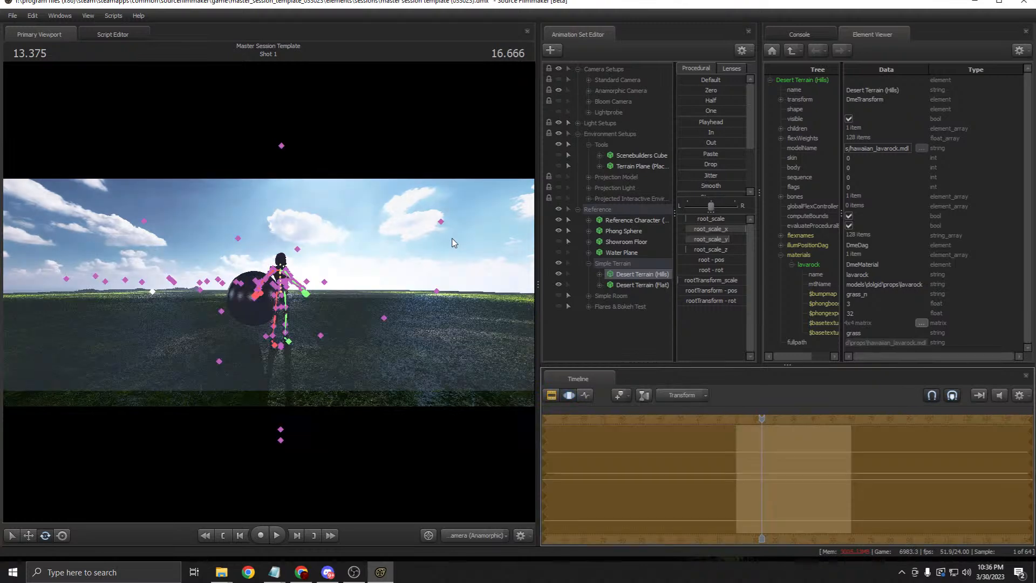
{"action": "key", "text": "ctrl+z"}
{"action": "key", "text": "ctrl+z"}
{"action": "key", "text": "ctrl+z"}
{"action": "key", "text": "ctrl+z"}
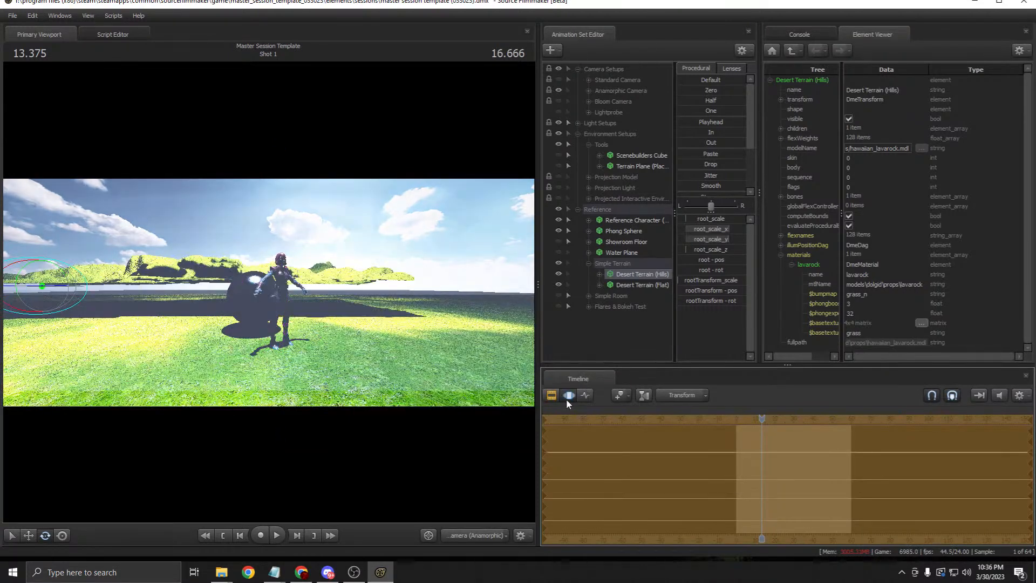
{"action": "key", "text": "ctrl+z"}
{"action": "key", "text": "ctrl+z"}
{"action": "key", "text": "ctrl+z"}
{"action": "key", "text": "ctrl+z"}
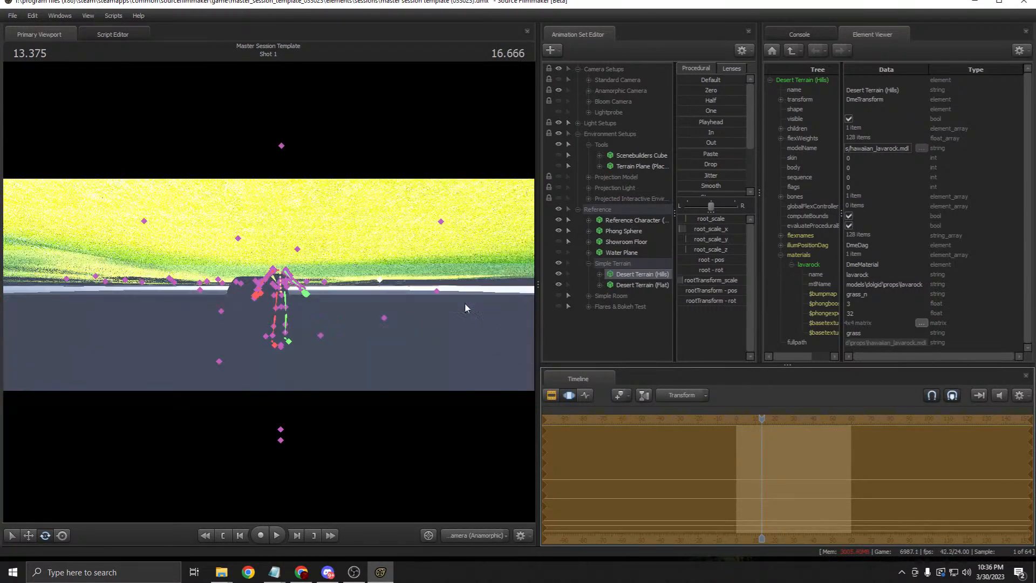
{"action": "key", "text": "ctrl+z"}
{"action": "left_click", "coordinate": [551, 395]}
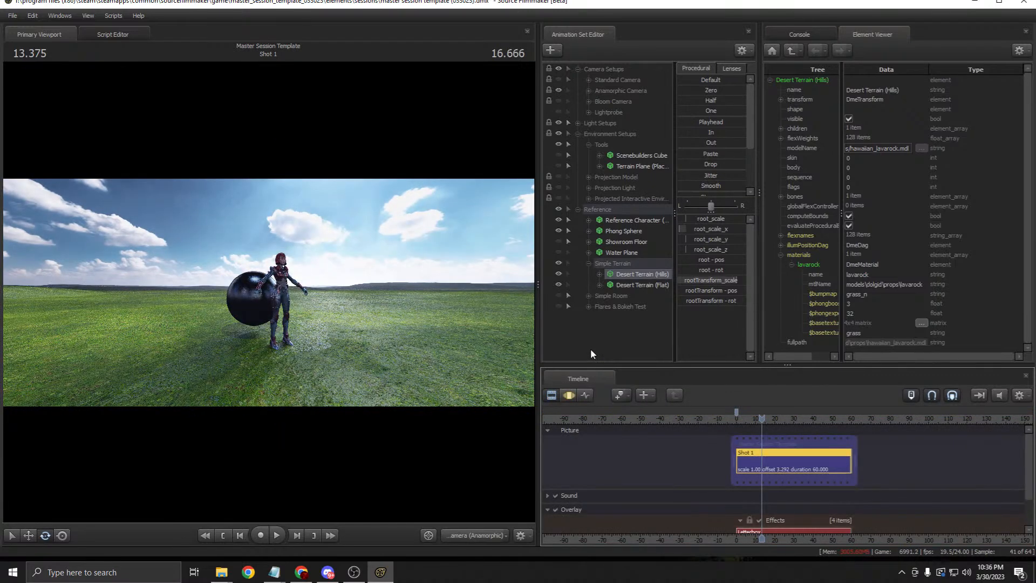
{"action": "left_click", "coordinate": [578, 209]}
Step: Collapse Environment Setups, expand Anamorphic Camera and select its RT Camera
{"action": "left_click", "coordinate": [580, 134]}
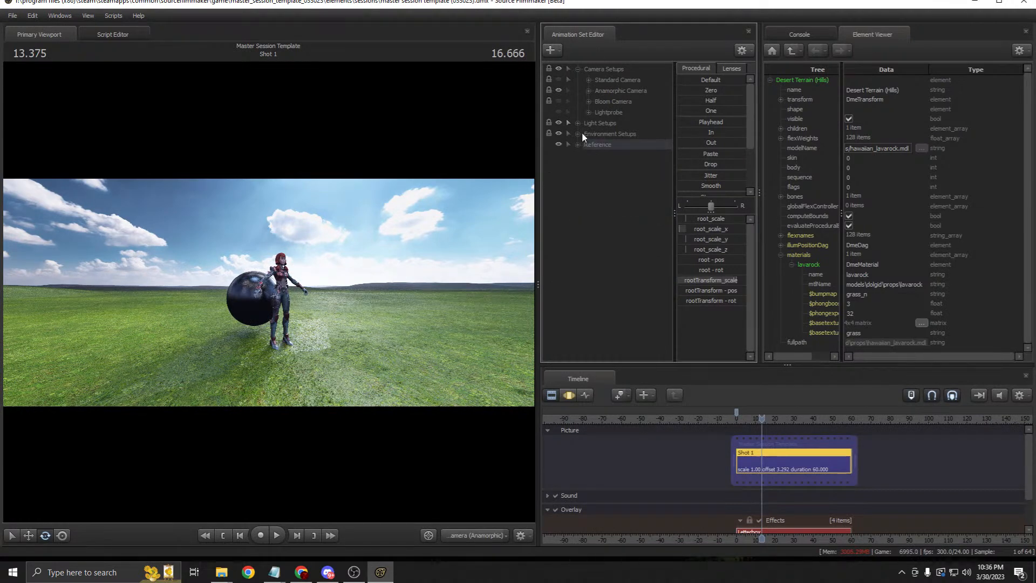
{"action": "left_click", "coordinate": [588, 90]}
{"action": "left_click", "coordinate": [635, 102]}
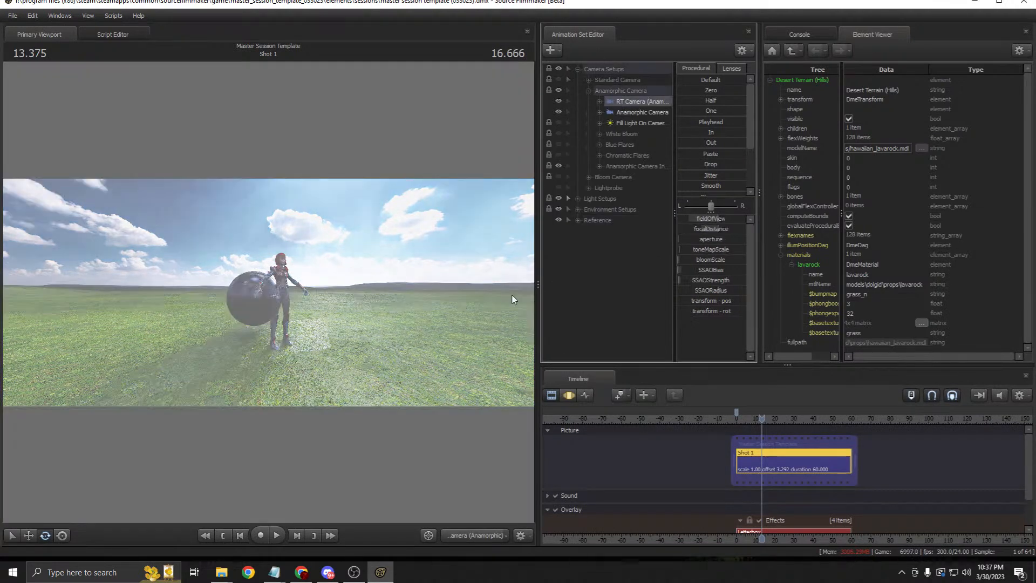
{"action": "left_click", "coordinate": [570, 398]}
Step: Fly the RT Camera in close to the character and show the Anamorphic Camera in the viewport
{"action": "key", "text": "w"}
{"action": "mouse_move", "coordinate": [444, 328]}
{"action": "left_mouse_down"}
{"action": "mouse_move", "coordinate": [460, 318]}
{"action": "mouse_move", "coordinate": [457, 327]}
{"action": "left_mouse_up"}
{"action": "key", "text": "z"}
{"action": "key", "text": "x"}
{"action": "key", "text": "z"}
{"action": "key", "text": "d"}
{"action": "left_click_drag", "start_coordinate": [644, 113], "coordinate": [418, 138]}
{"action": "left_click_drag", "start_coordinate": [636, 103], "coordinate": [415, 186]}
{"action": "key", "text": "d"}
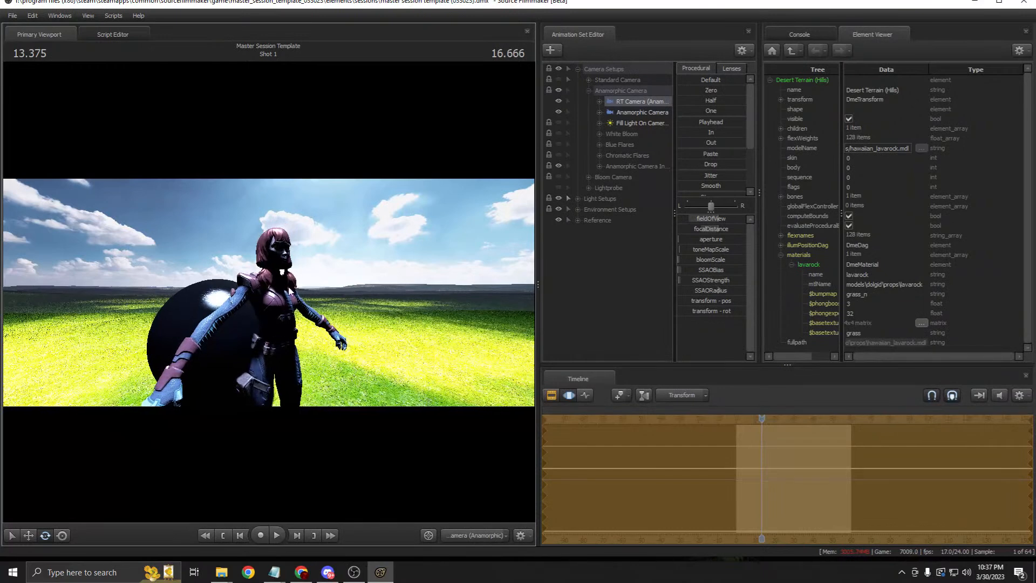
{"action": "left_click_drag", "start_coordinate": [646, 113], "coordinate": [438, 164]}
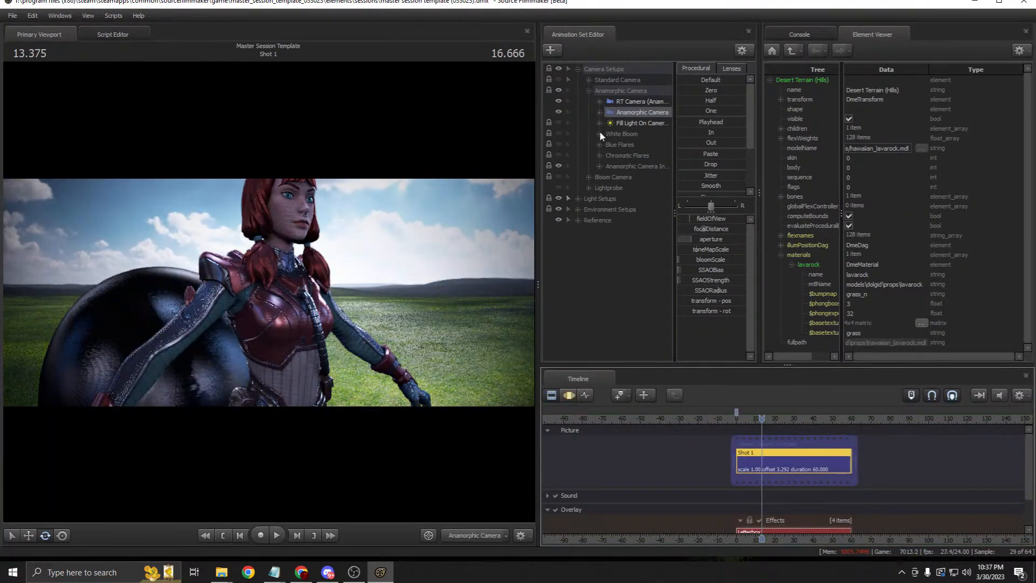
Step: Compare the Blue Flares and Chromatic Flares effects, leaving only Chromatic Flares on
{"action": "left_click", "coordinate": [556, 145]}
{"action": "left_click", "coordinate": [556, 144]}
{"action": "left_click", "coordinate": [559, 155]}
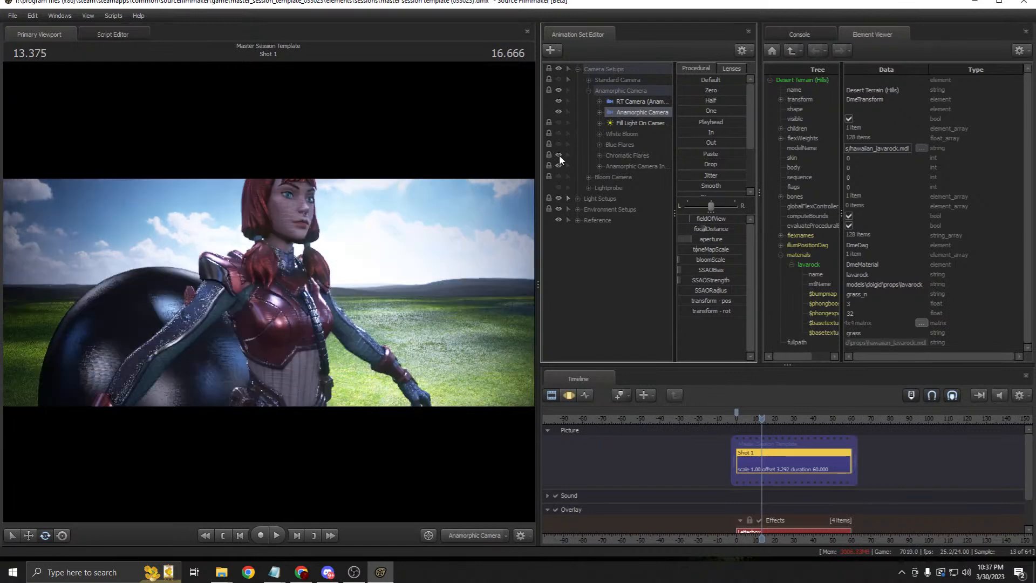
{"action": "left_click", "coordinate": [559, 155]}
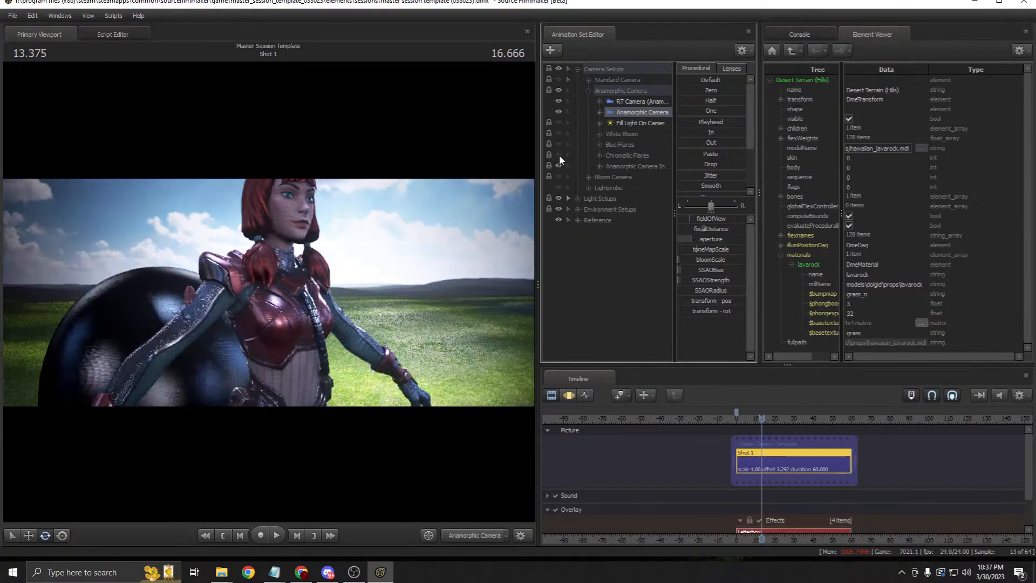
{"action": "left_click", "coordinate": [559, 155]}
Step: Fly the RT Camera around the character and check the result through the Anamorphic Camera
{"action": "left_click", "coordinate": [628, 102]}
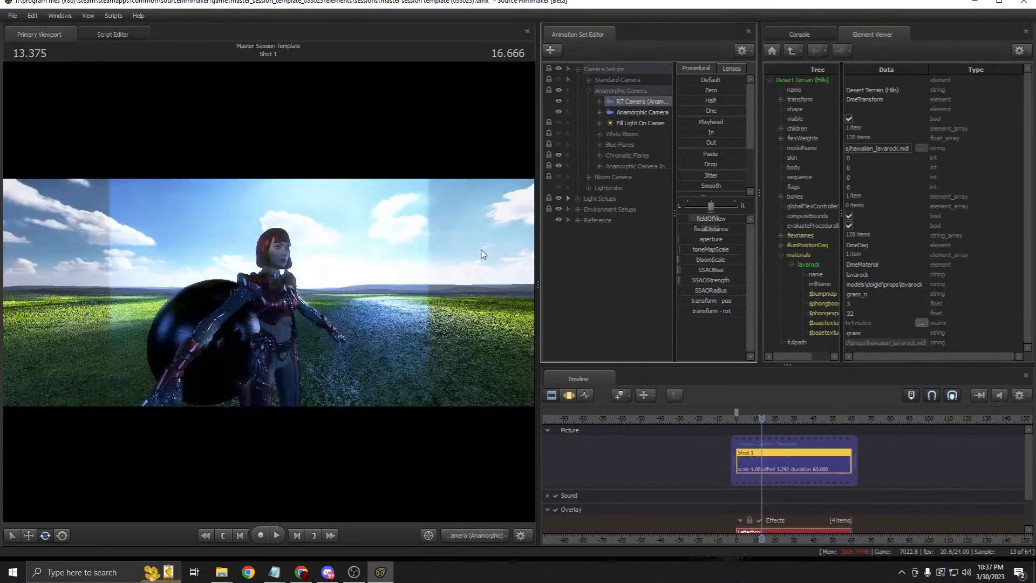
{"action": "left_click", "coordinate": [569, 395]}
{"action": "left_click_drag", "start_coordinate": [378, 303], "coordinate": [366, 267]}
{"action": "key", "text": "w"}
{"action": "key", "text": "s"}
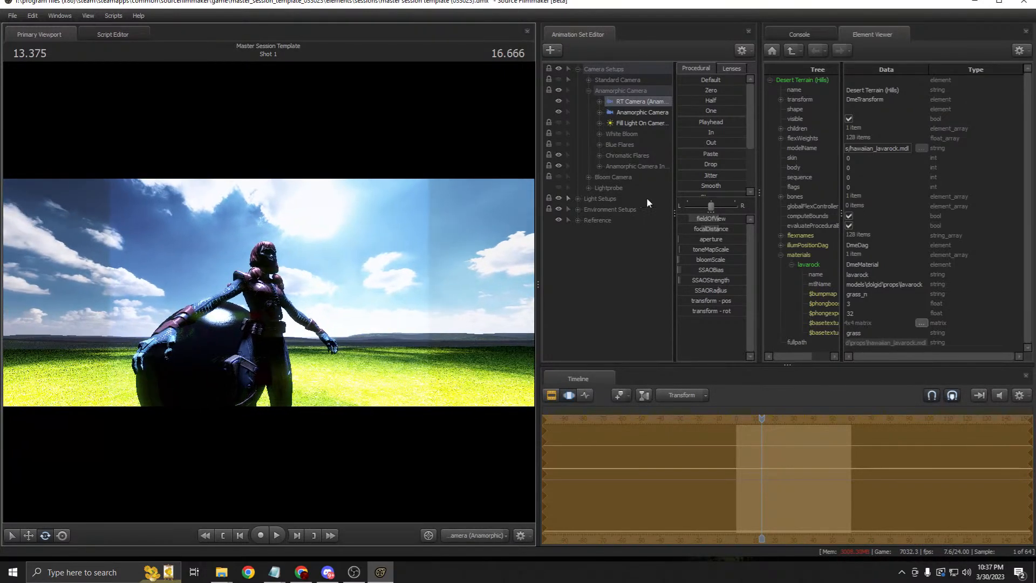
{"action": "double_click", "coordinate": [628, 111]}
{"action": "left_click", "coordinate": [556, 394]}
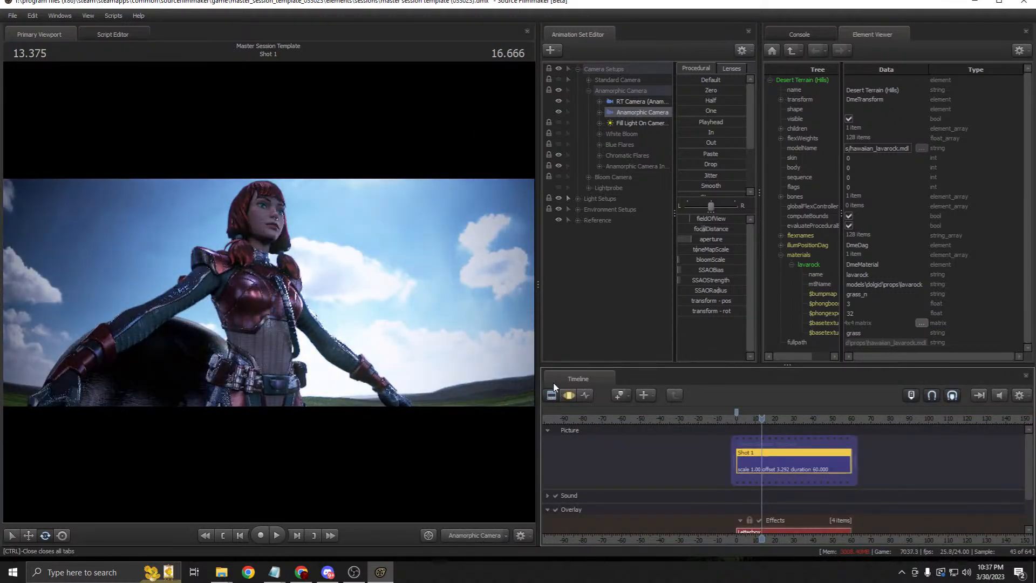
{"action": "left_click", "coordinate": [569, 394]}
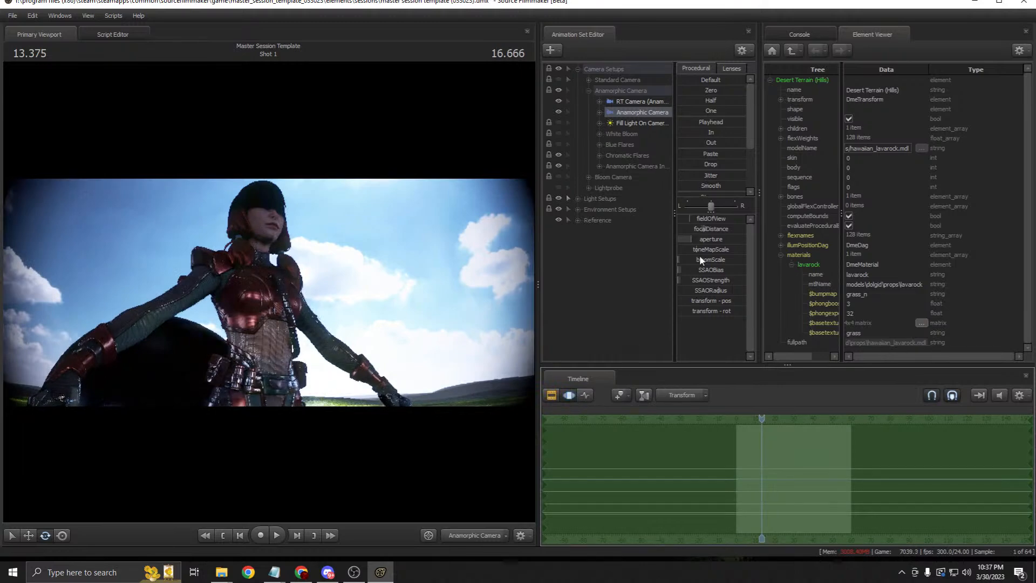
{"action": "left_click", "coordinate": [552, 394]}
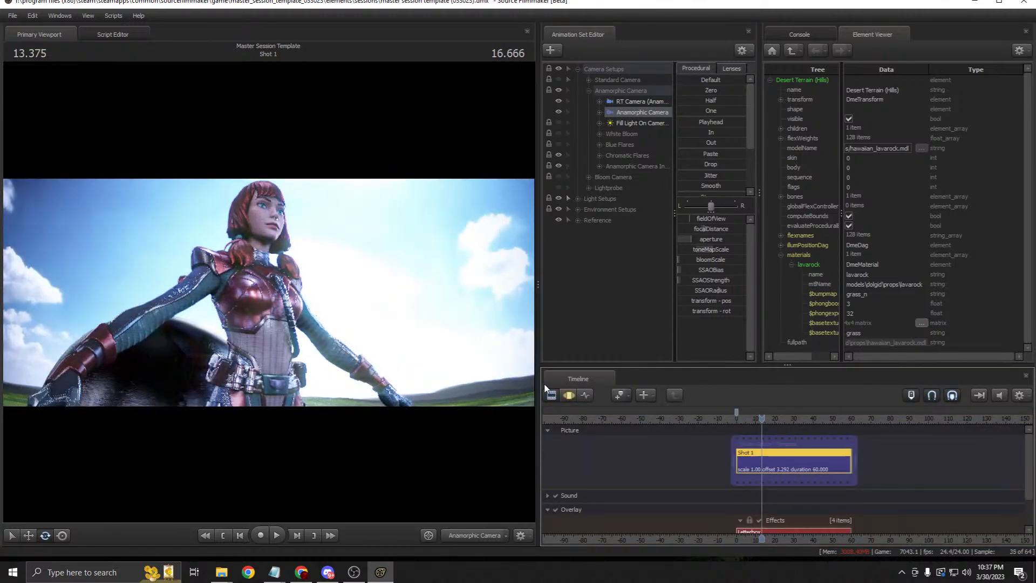
{"action": "key", "text": "F3"}
{"action": "key", "text": "ctrl+z"}
{"action": "key", "text": "ctrl+z"}
{"action": "key", "text": "ctrl+z"}
{"action": "key", "text": "ctrl+z"}
{"action": "key", "text": "ctrl+z"}
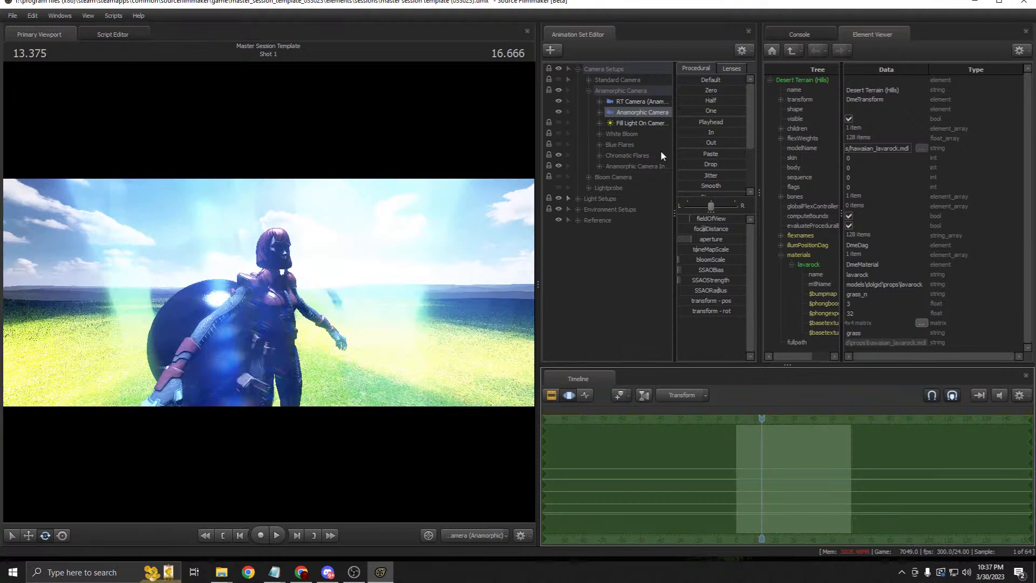
Step: Move the RT Camera (Anamorphic) back to frame the character's full body before the sphere
{"action": "key", "text": "F2"}
{"action": "left_click_drag", "start_coordinate": [641, 113], "coordinate": [426, 215]}
{"action": "left_click", "coordinate": [572, 350]}
{"action": "left_click_drag", "start_coordinate": [627, 103], "coordinate": [453, 129]}
{"action": "key", "text": "F3"}
{"action": "left_click_drag", "start_coordinate": [435, 287], "coordinate": [347, 273]}
{"action": "key", "text": "s"}
{"action": "key", "text": "w"}
{"action": "key", "text": "a"}
{"action": "key", "text": "d"}
Step: Show the Anamorphic Camera in the viewport, then bring up YouTube Studio in Chrome
{"action": "left_click_drag", "start_coordinate": [642, 112], "coordinate": [471, 140]}
{"action": "left_click", "coordinate": [551, 395]}
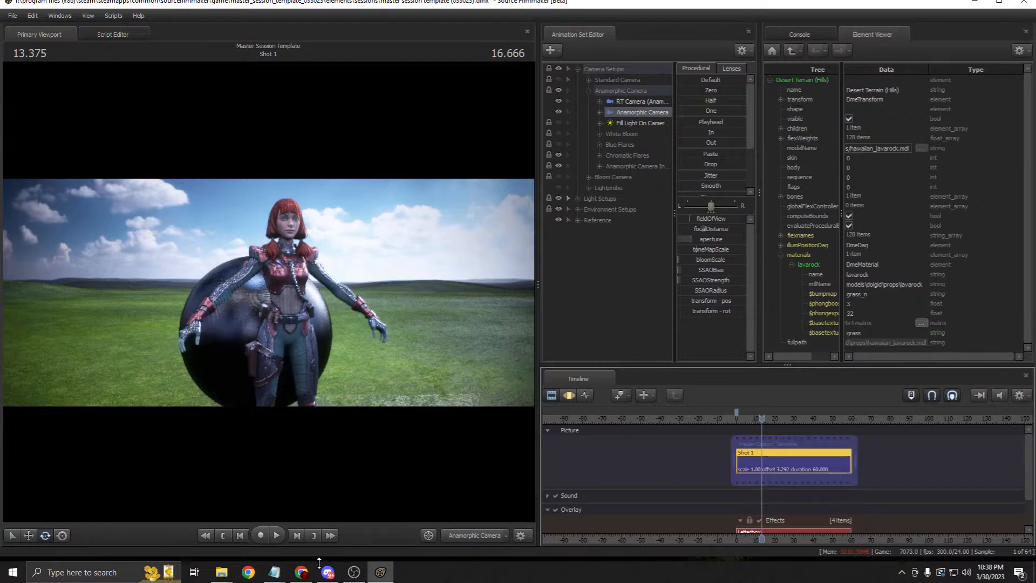
{"action": "left_click", "coordinate": [301, 571]}
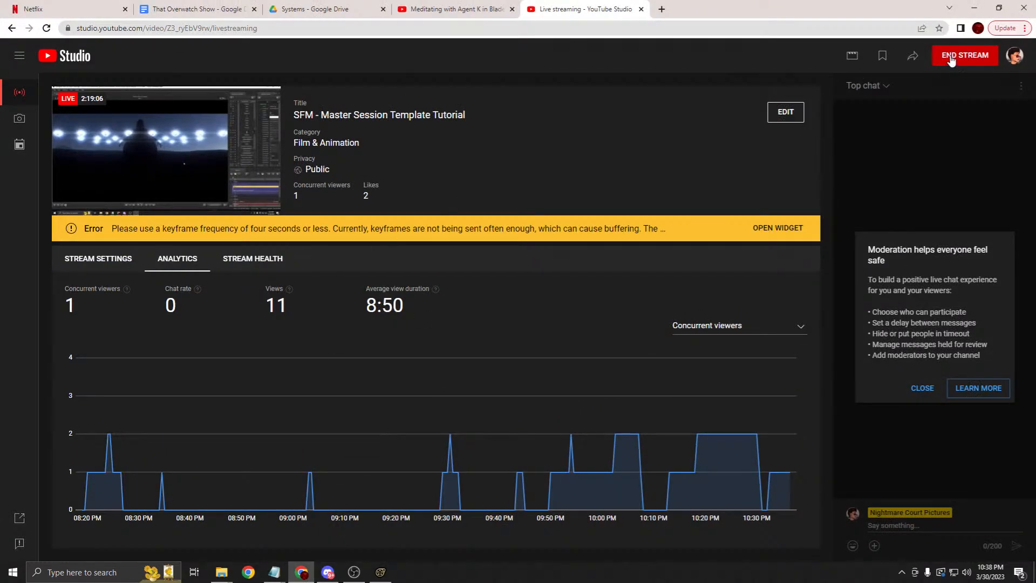
Step: Return from the livestream analytics to the Source Filmmaker session
{"action": "left_click", "coordinate": [304, 567]}
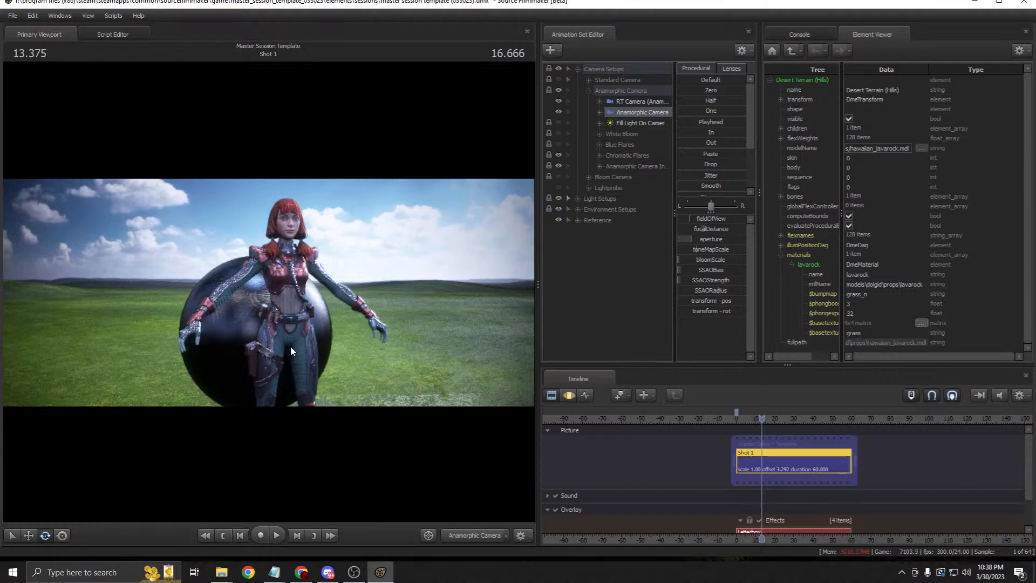
Step: Collapse the Anamorphic Camera group and switch the timeline to the Motion Editor
{"action": "left_click", "coordinate": [634, 117]}
{"action": "left_click", "coordinate": [588, 91]}
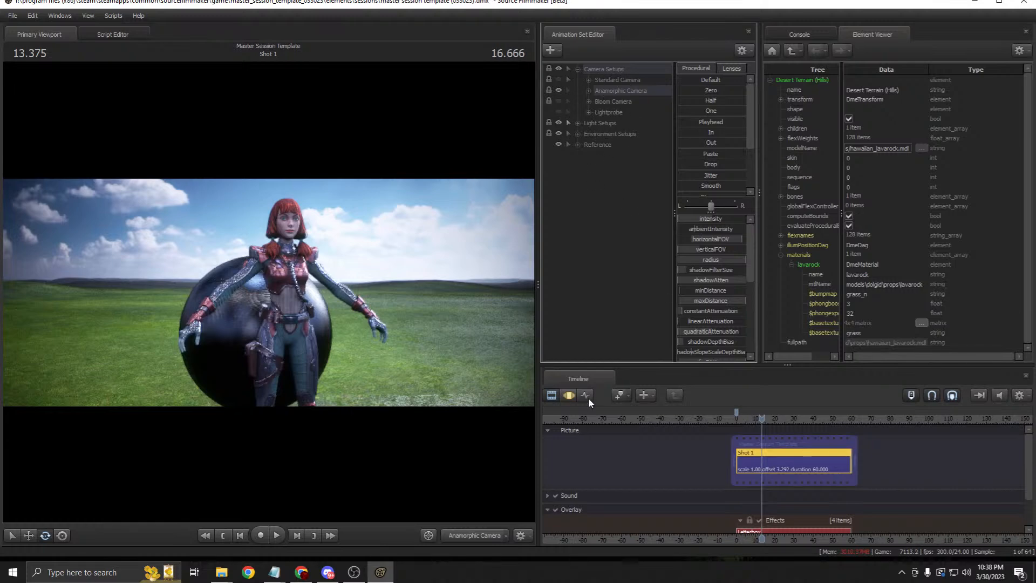
{"action": "left_click", "coordinate": [567, 394]}
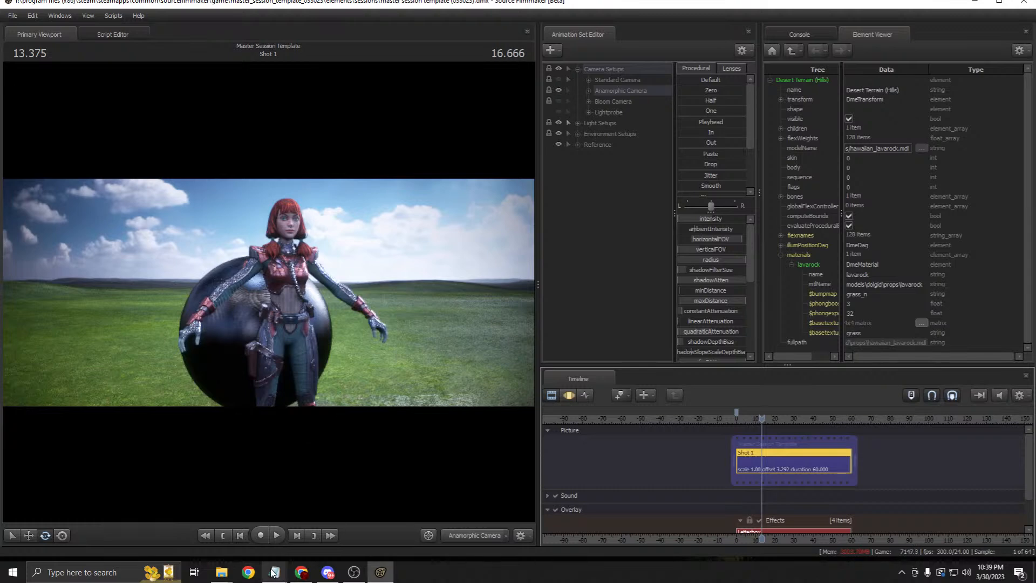
Step: Return to YouTube Studio in Chrome and request to end the tutorial live stream
{"action": "left_click", "coordinate": [301, 572]}
{"action": "left_click", "coordinate": [301, 576]}
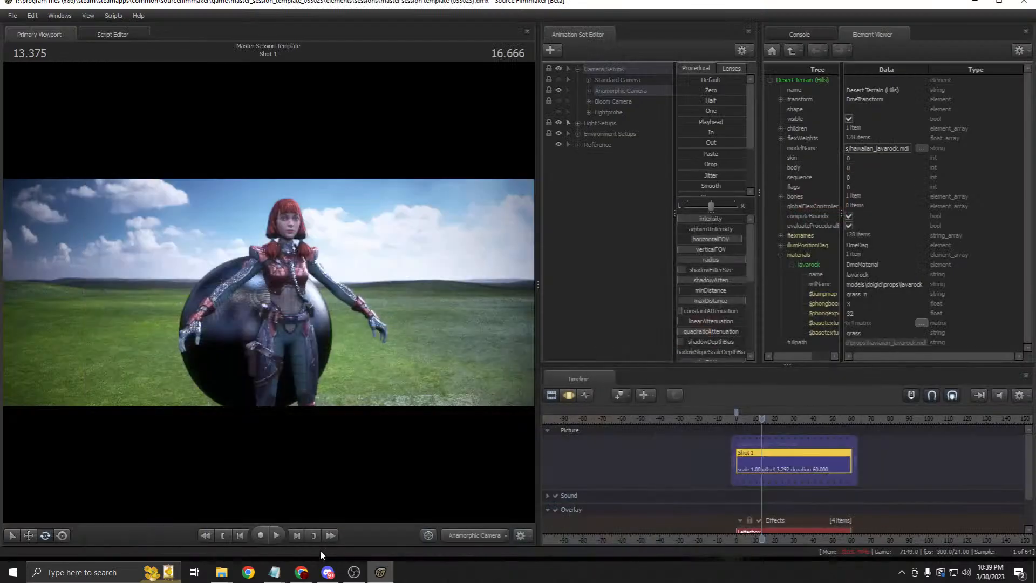
{"action": "left_click", "coordinate": [304, 572]}
{"action": "left_click", "coordinate": [960, 56]}
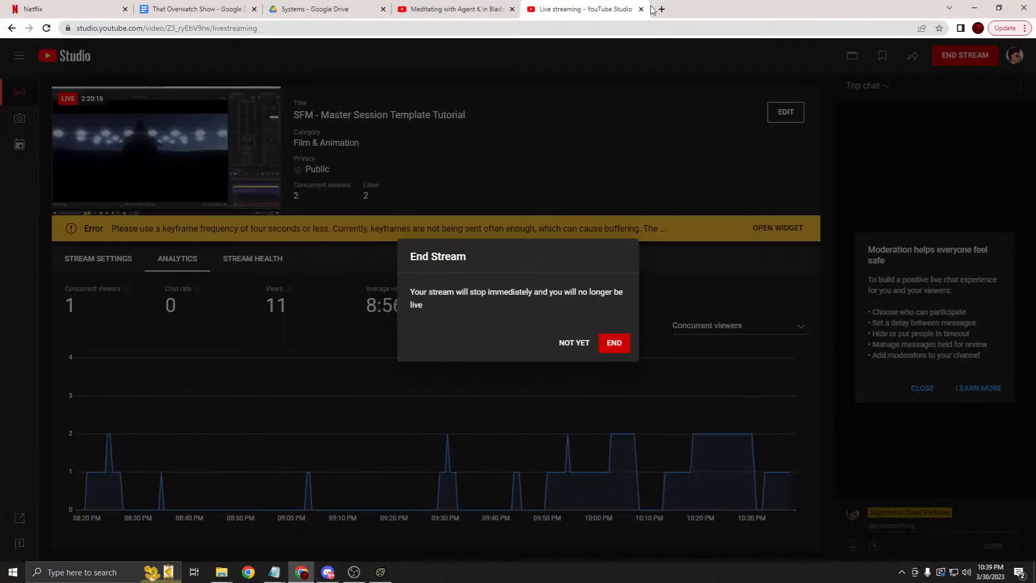